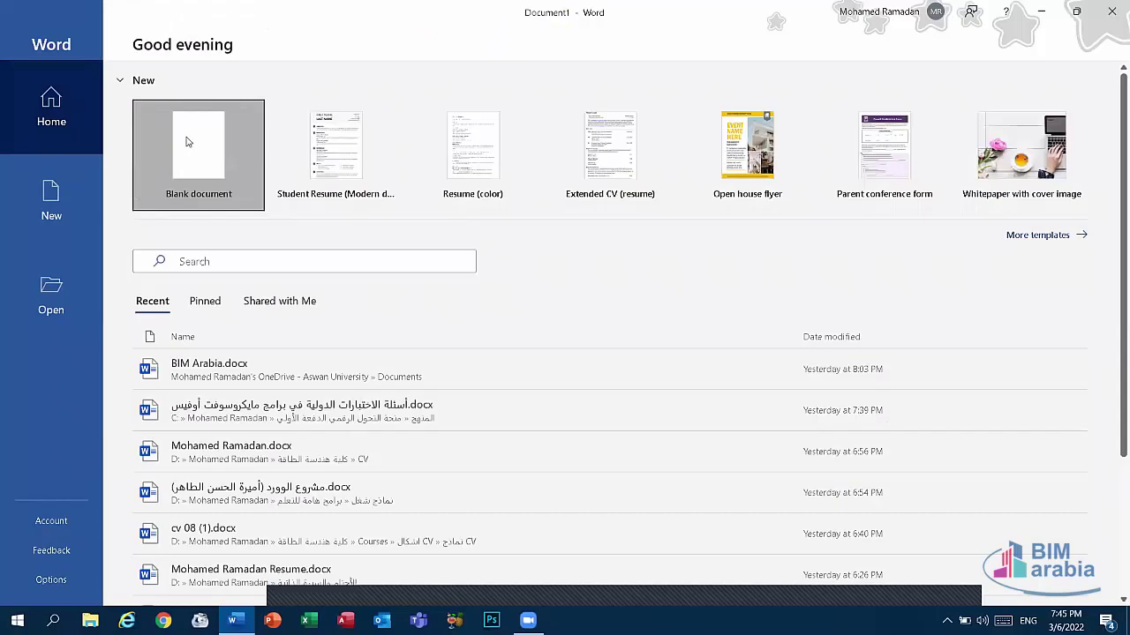
# - Create a new blank document and show the Insert tab's commands
pyautogui.click(187, 141)
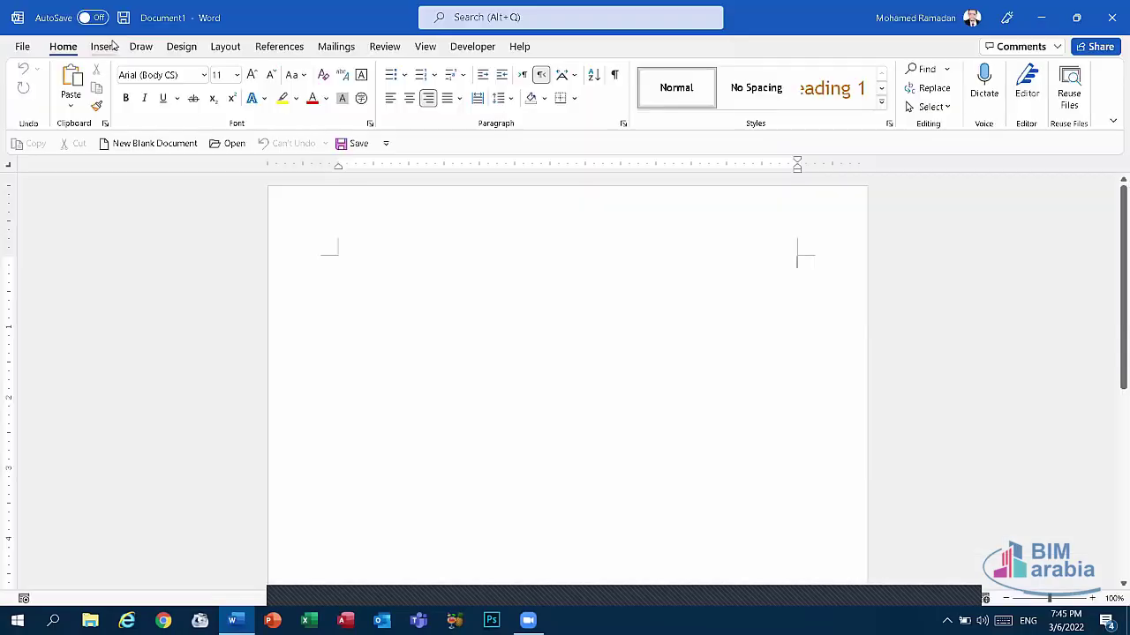
pyautogui.click(104, 46)
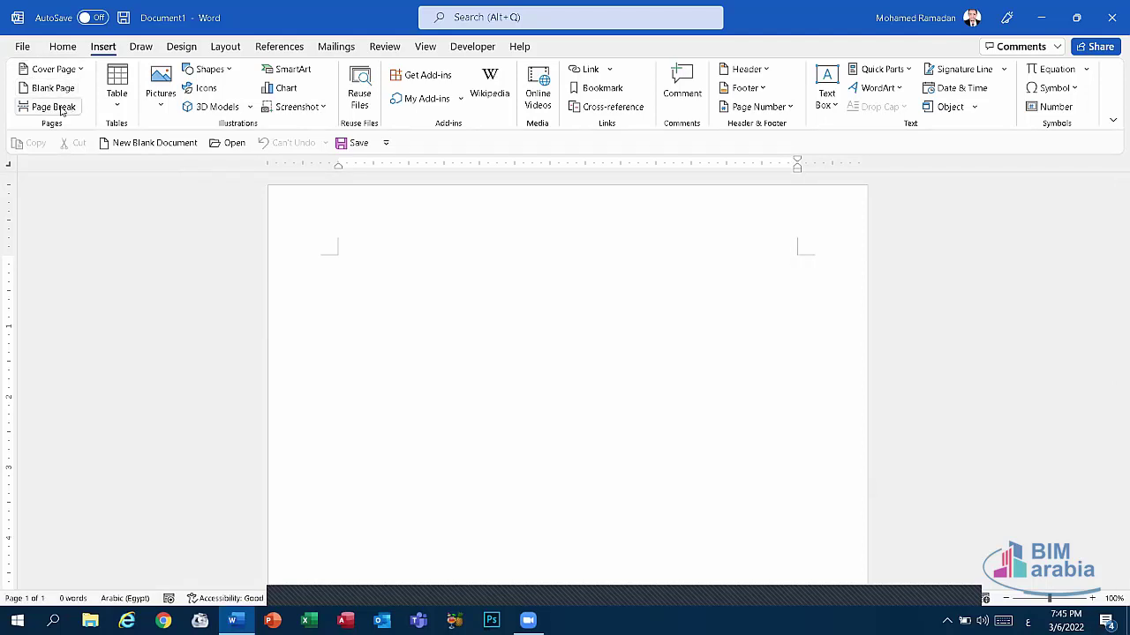
# - Insert a 5-column by 7-row table, keeping the plain grid style
pyautogui.click(118, 95)
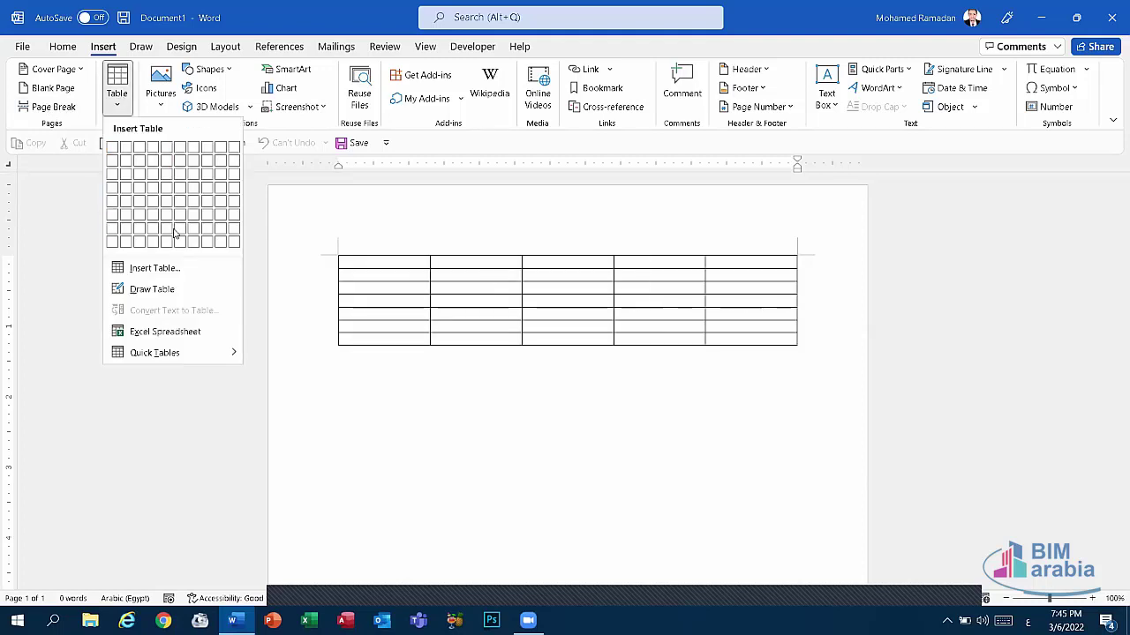
pyautogui.click(166, 228)
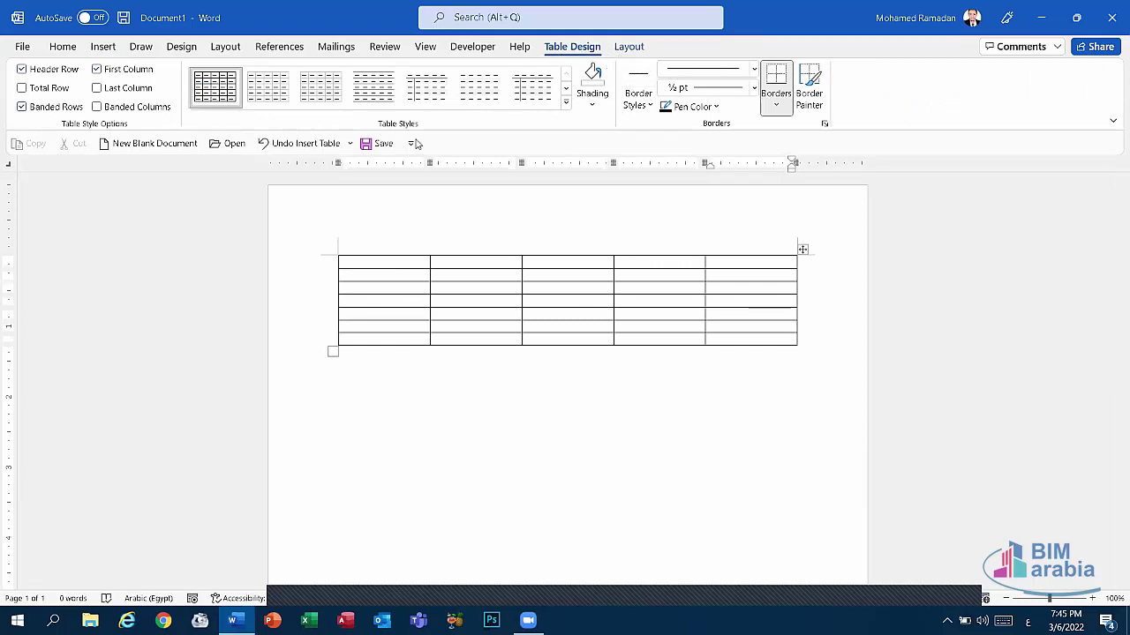
pyautogui.click(566, 101)
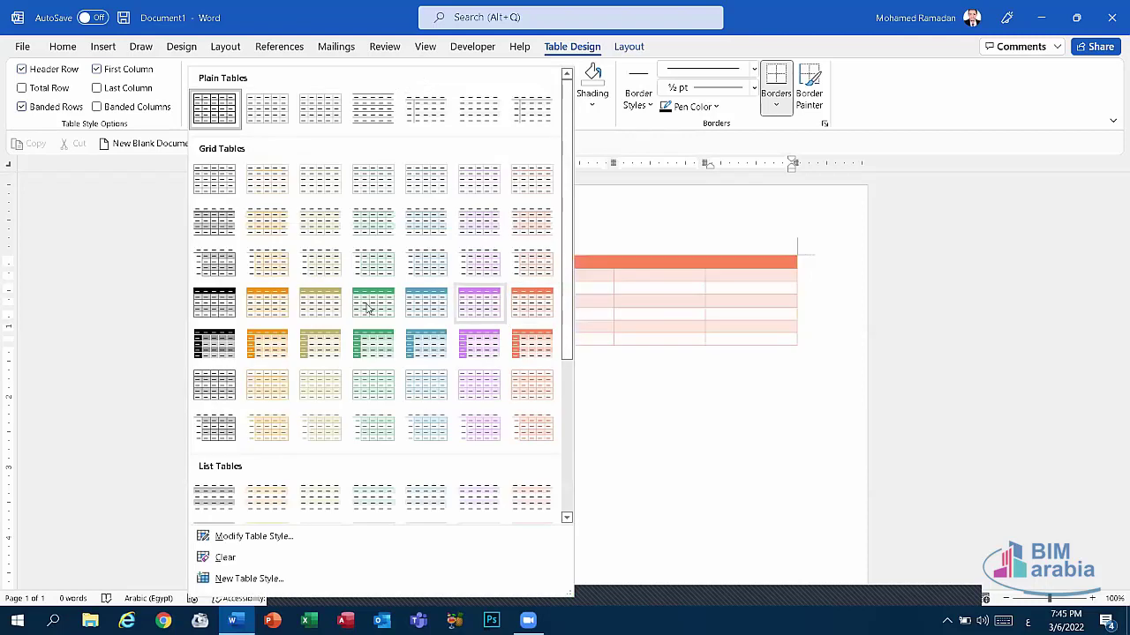
pyautogui.click(602, 202)
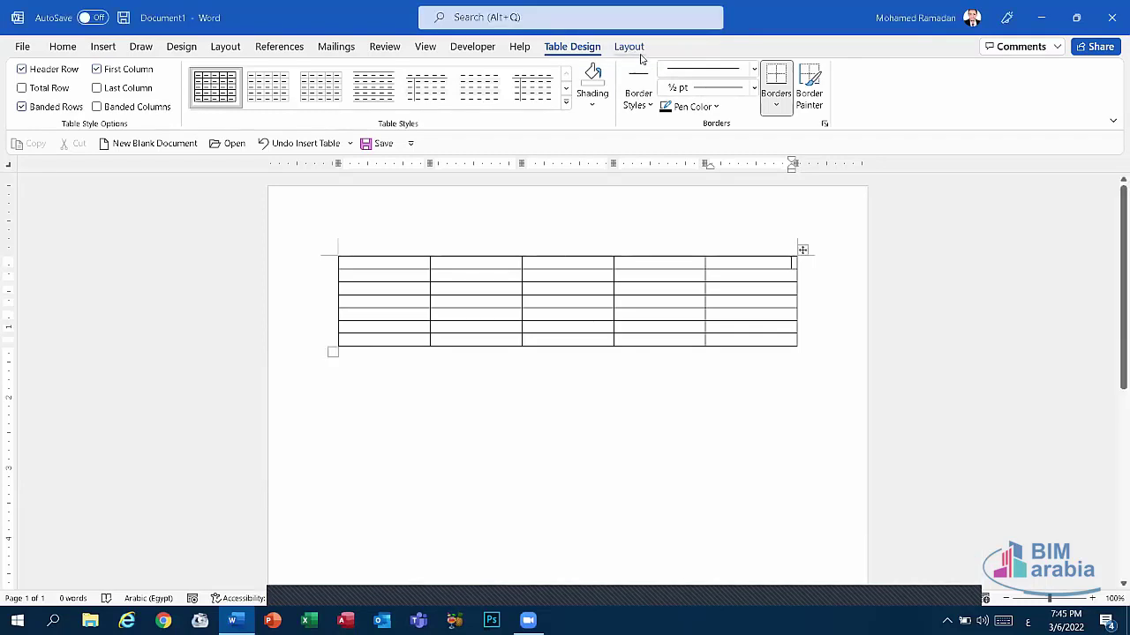
# - Show the table Layout commands, trying Select and Draw Table without changing anything
pyautogui.click(636, 48)
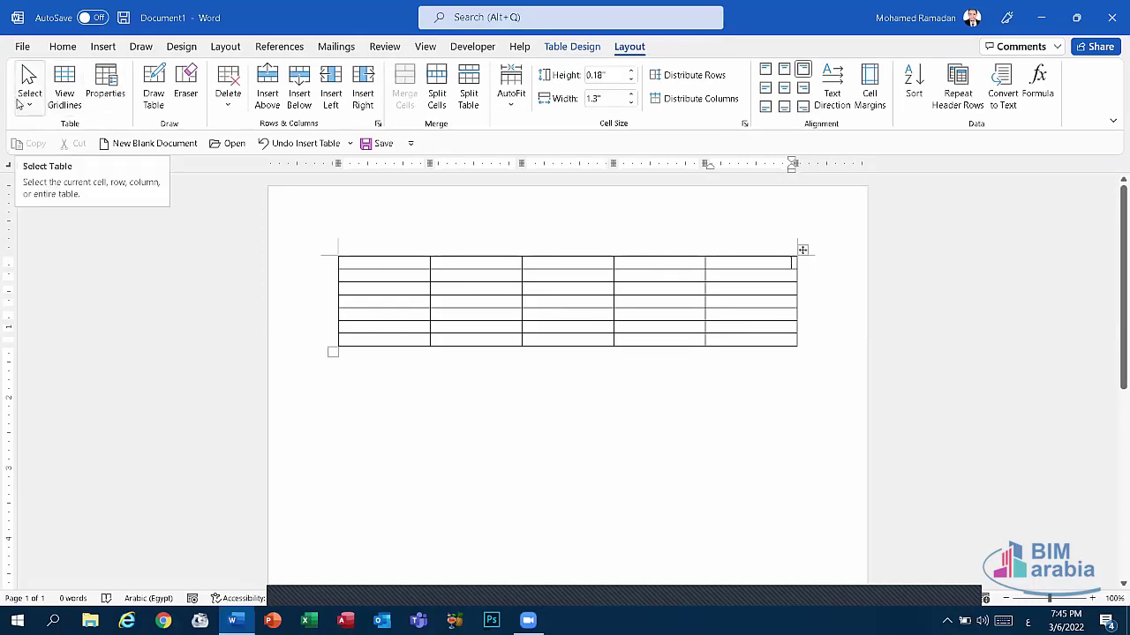
pyautogui.click(19, 105)
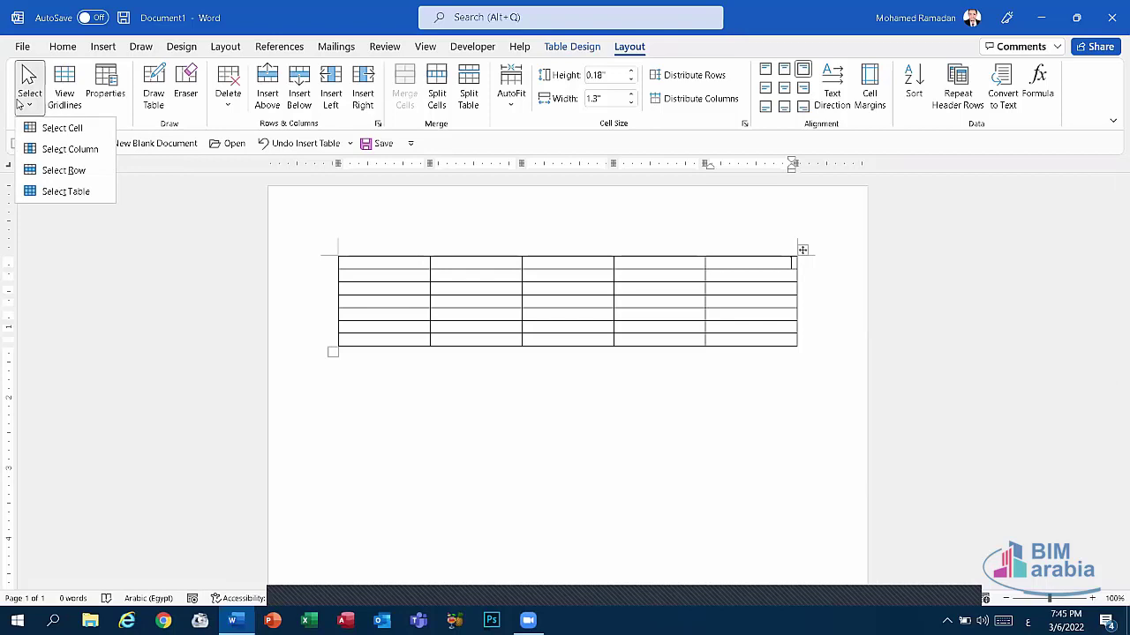
pyautogui.click(20, 104)
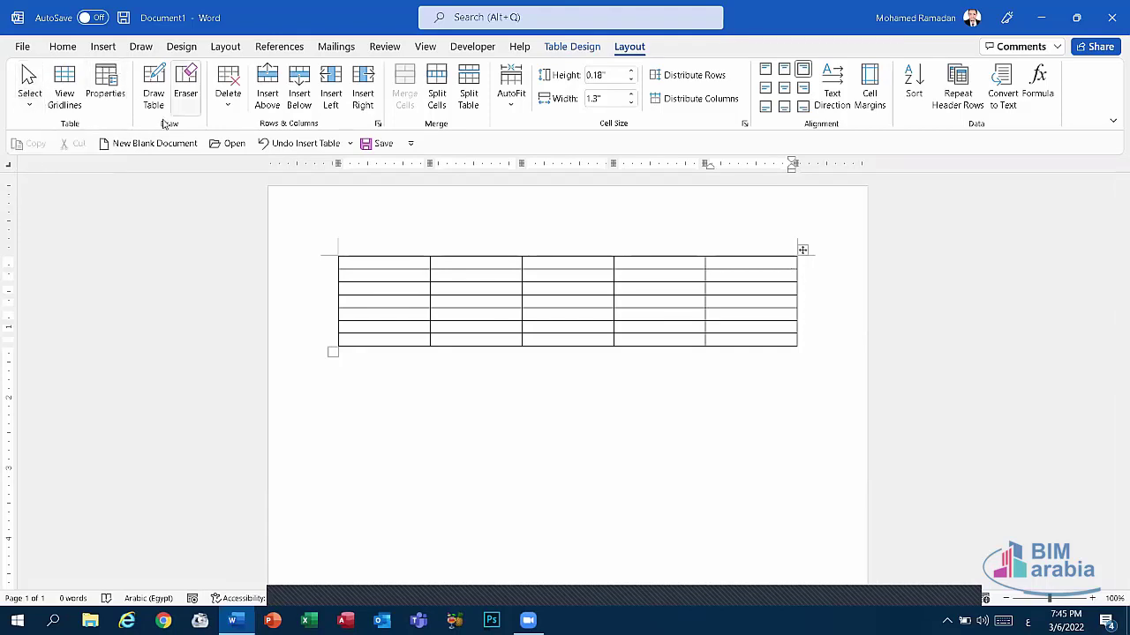
pyautogui.click(150, 85)
pyautogui.press('Escape')
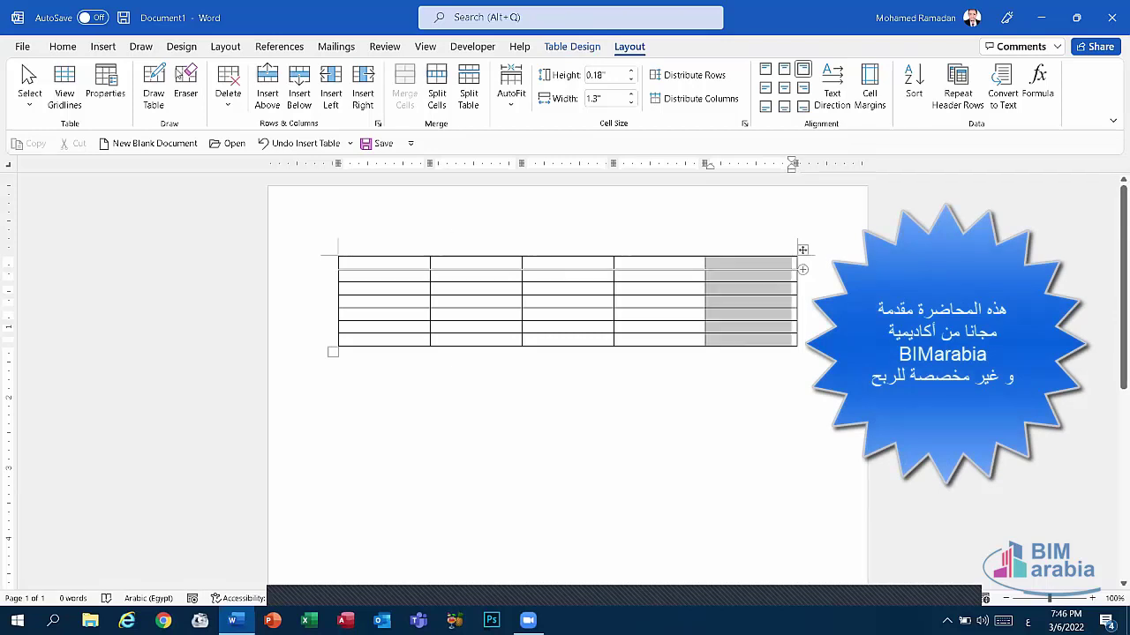
# - Enlarge all the table text to 36 pt
pyautogui.hotkey('ctrl', 'a')
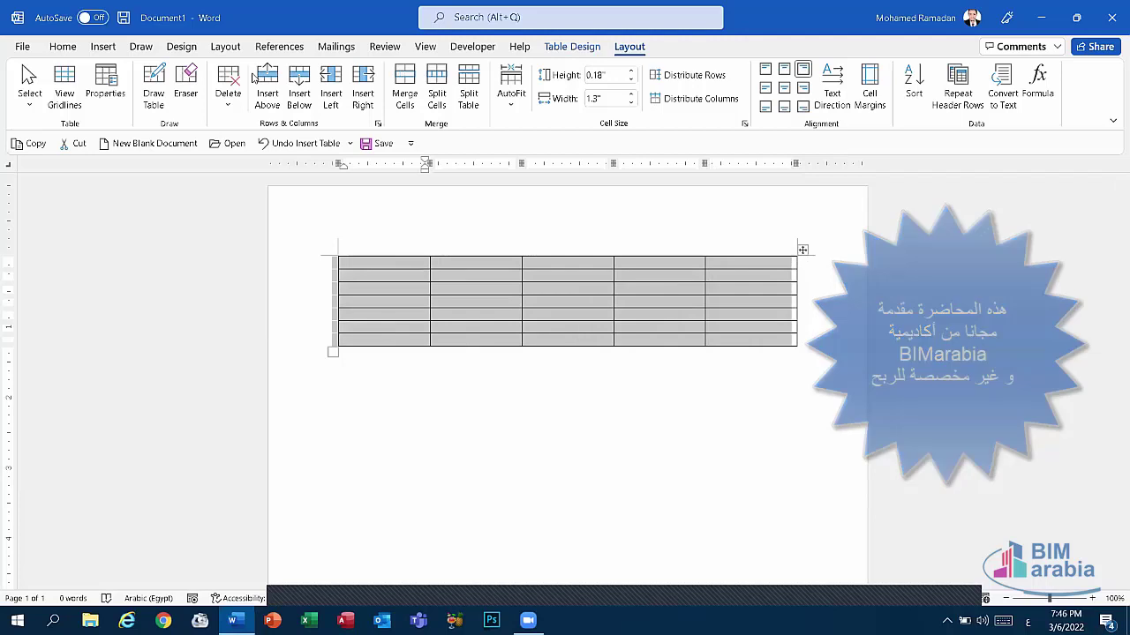
pyautogui.click(253, 76)
pyautogui.click(252, 77)
pyautogui.click(253, 77)
pyautogui.click(252, 77)
pyautogui.click(253, 77)
pyautogui.click(253, 77)
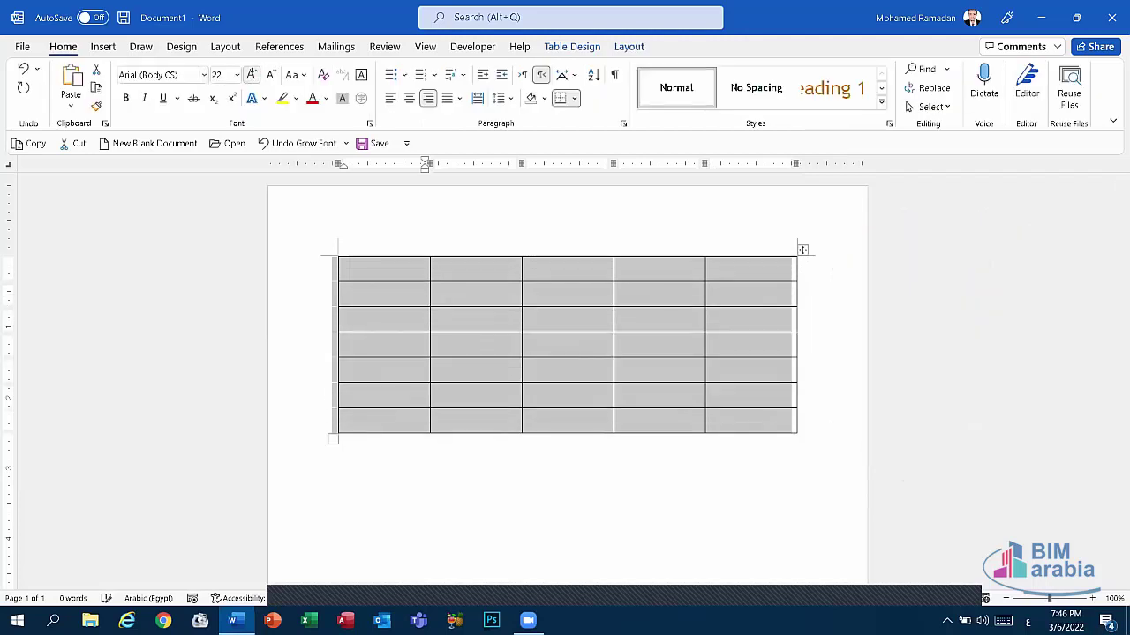
pyautogui.hotkey('ctrl', 'shift', '.')
pyautogui.hotkey('ctrl', 'shift', '.')
pyautogui.click(777, 291)
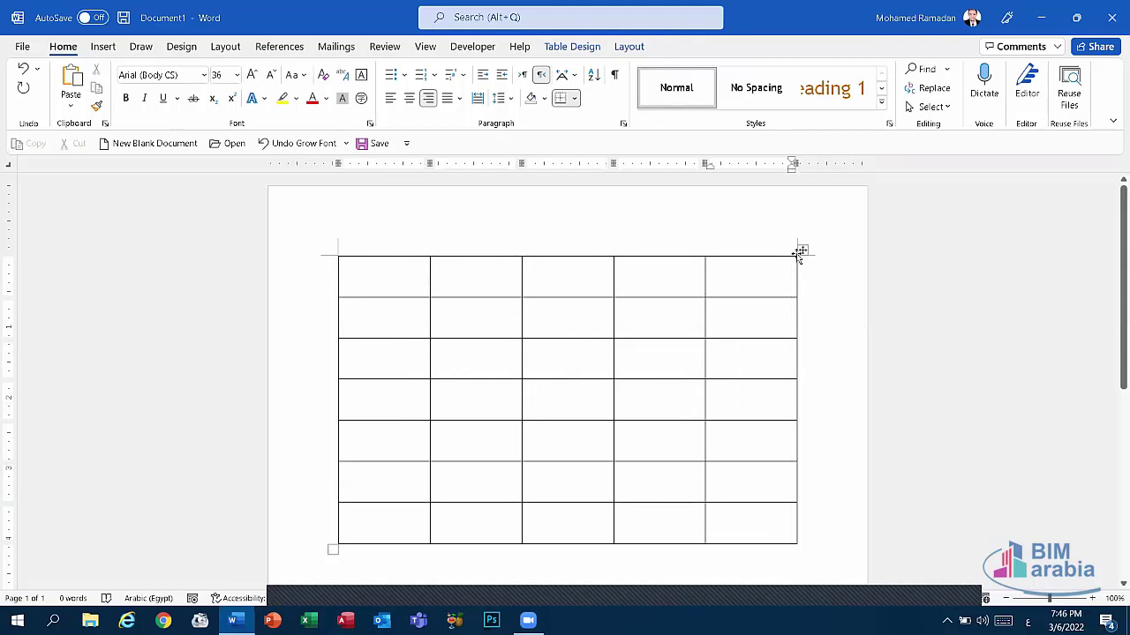
pyautogui.click(776, 255)
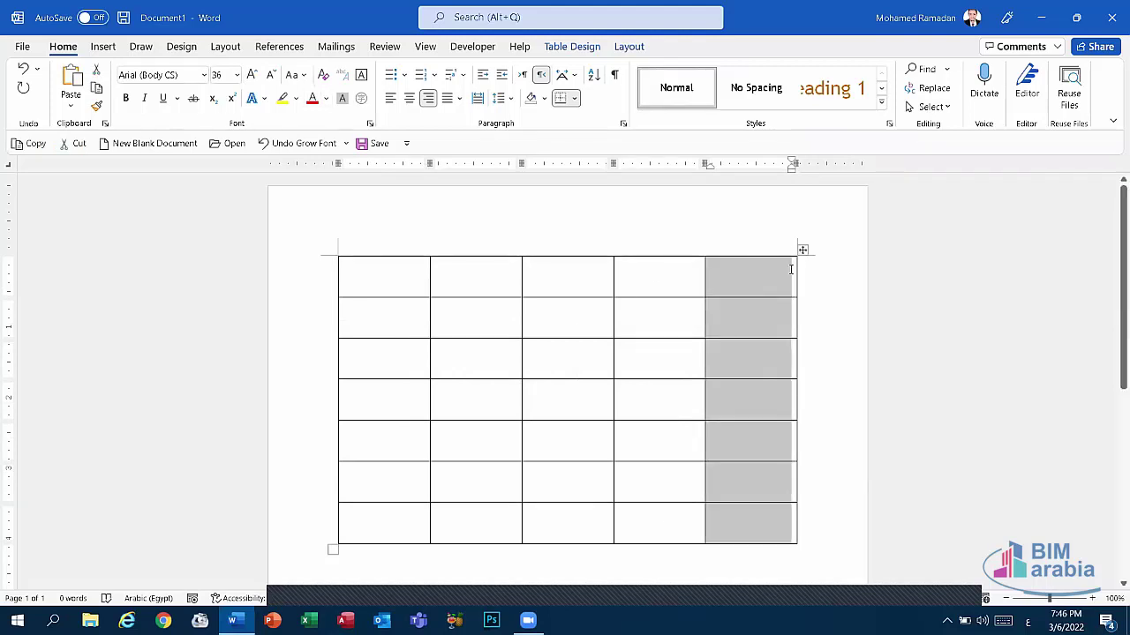
# - Type a first name in the top-right cell, make row one 1.87" tall and the last column 2.43" wide
pyautogui.click(759, 292)
pyautogui.write('محم')
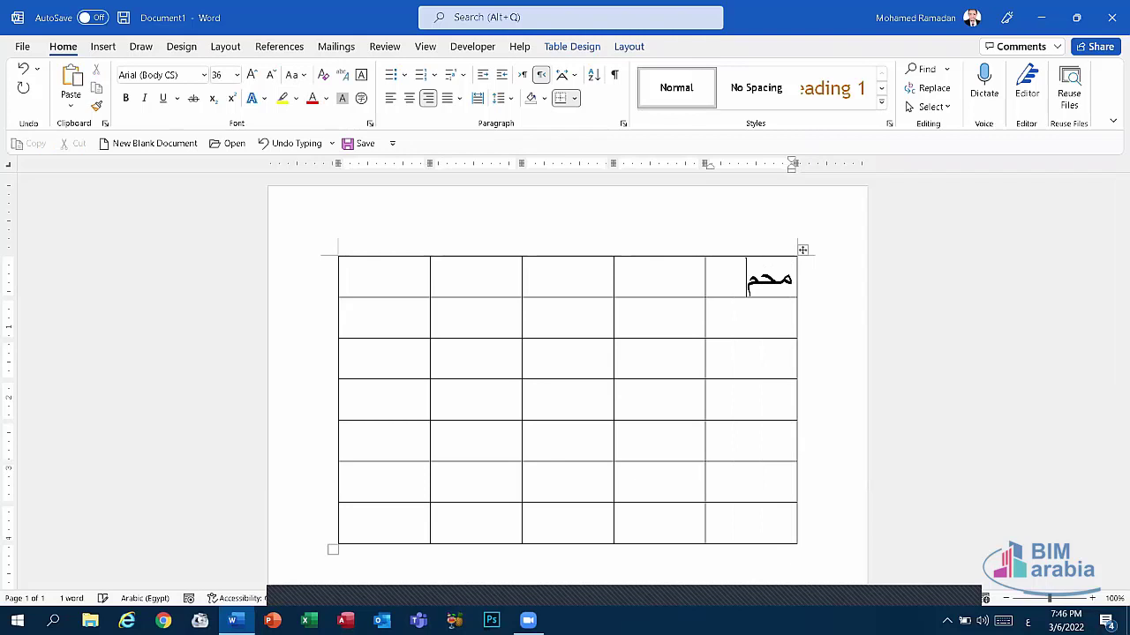
pyautogui.write('د')
pyautogui.moveTo(771, 297); pyautogui.dragTo(771, 388)
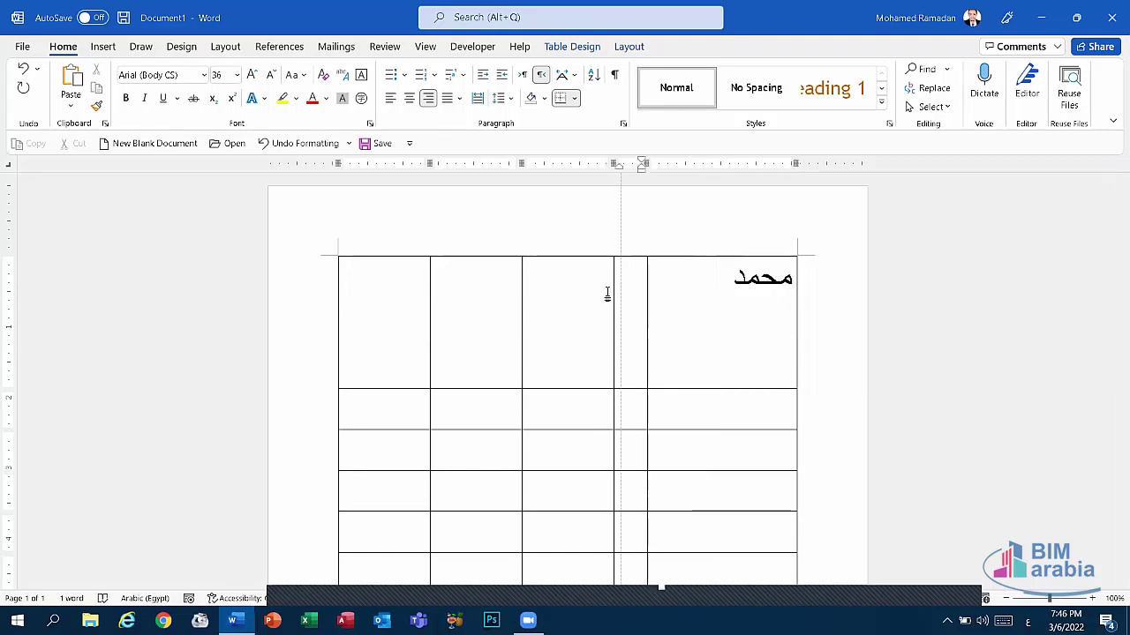
pyautogui.moveTo(606, 293); pyautogui.dragTo(626, 293)
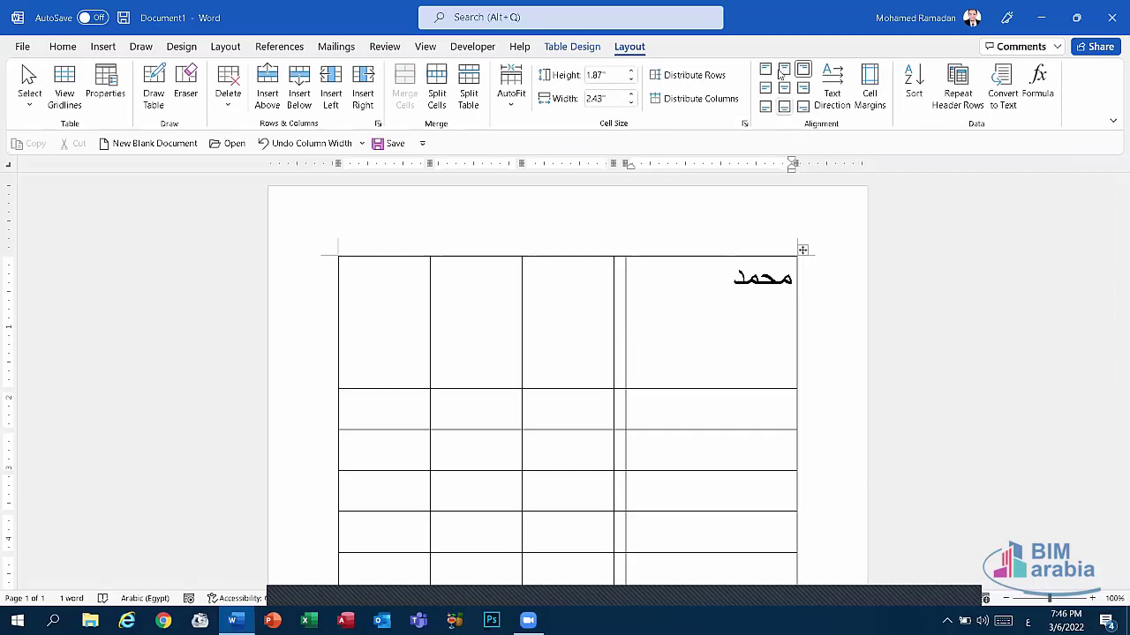
# - Try the top, middle and bottom cell alignments on the name in the top-right cell
pyautogui.click(784, 71)
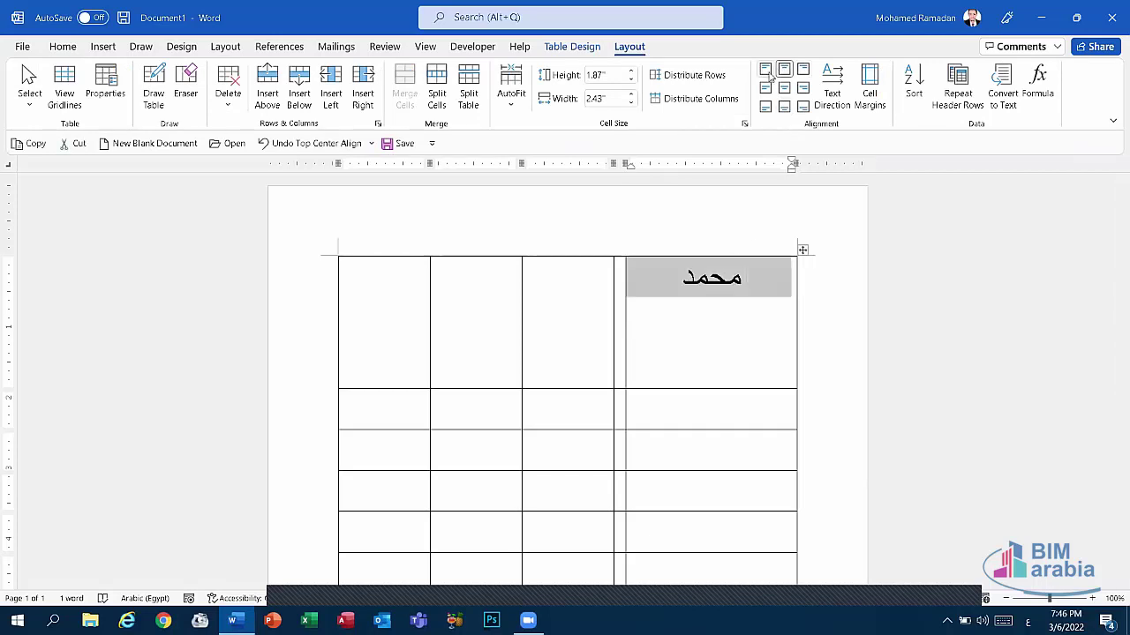
pyautogui.click(767, 72)
pyautogui.click(801, 71)
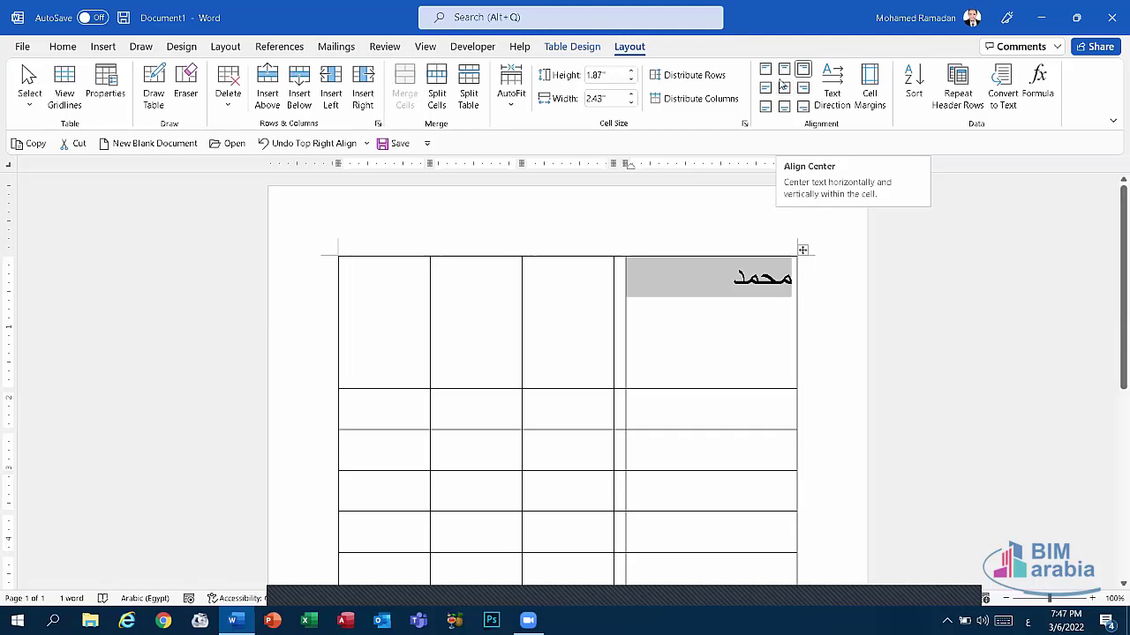
pyautogui.click(783, 89)
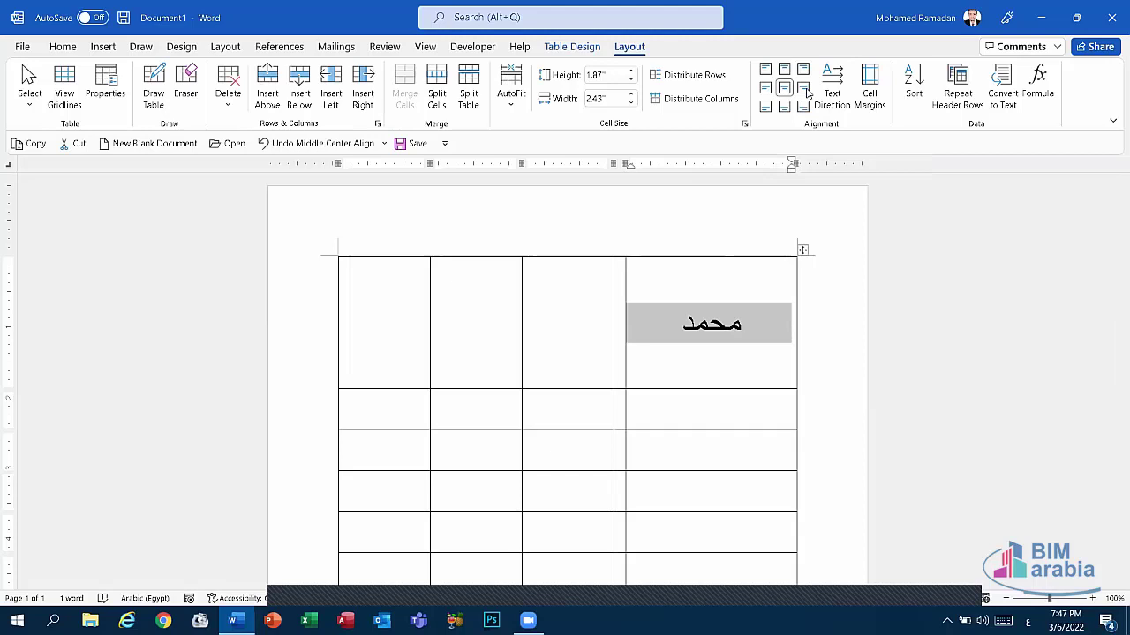
pyautogui.click(804, 89)
pyautogui.click(764, 90)
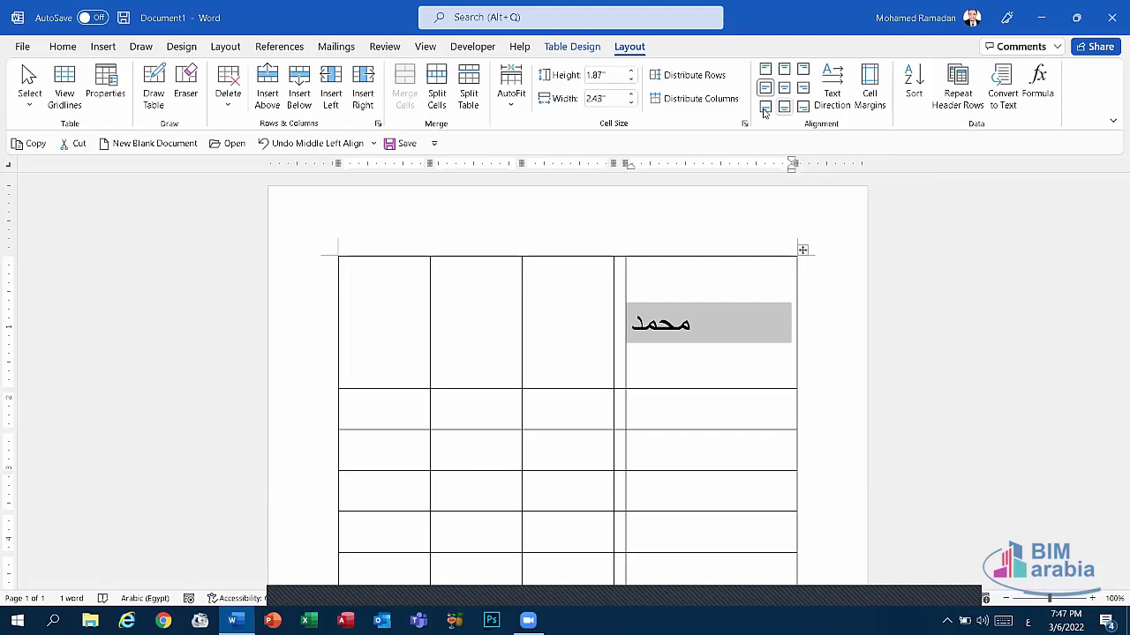
pyautogui.click(784, 106)
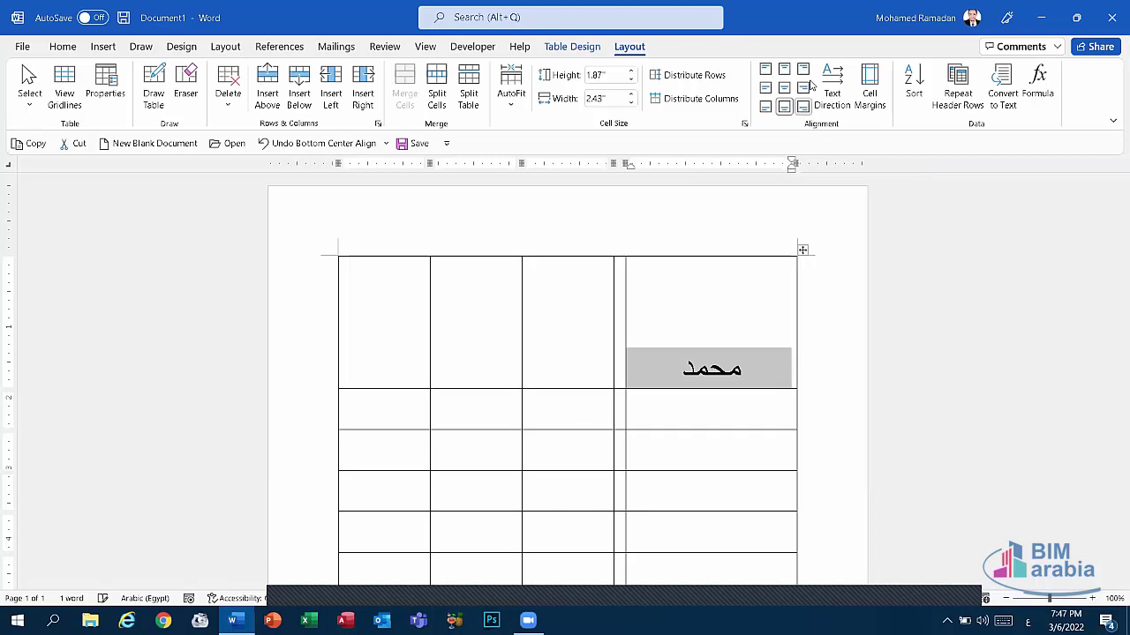
pyautogui.click(765, 106)
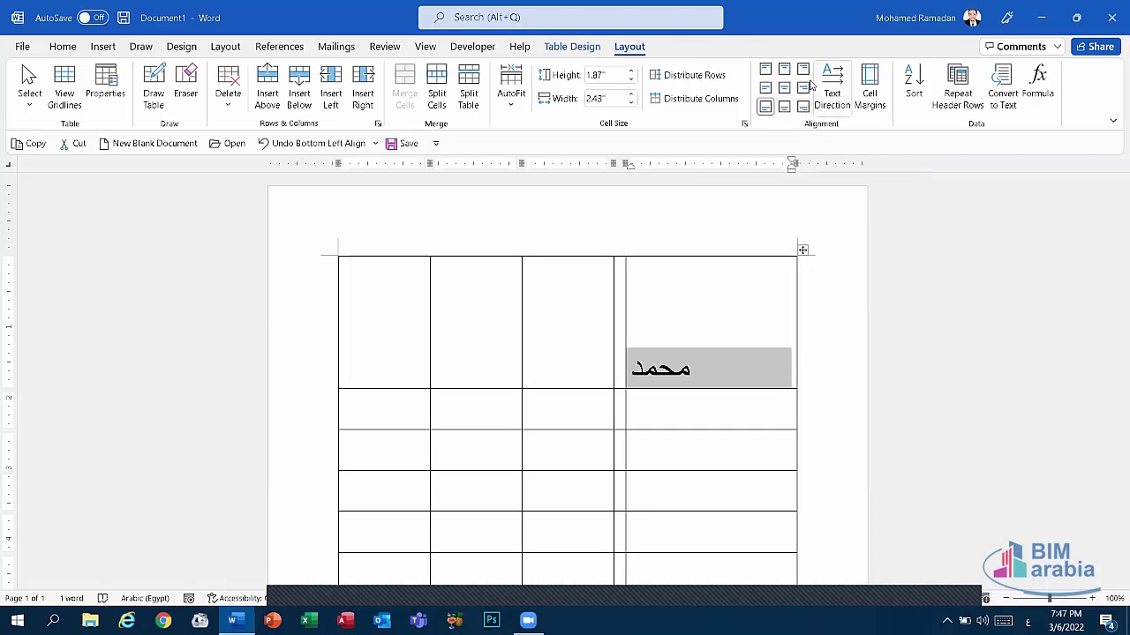
# - Cycle the name's text direction back to horizontal and center it in the cell
pyautogui.click(833, 84)
pyautogui.click(832, 87)
pyautogui.click(834, 89)
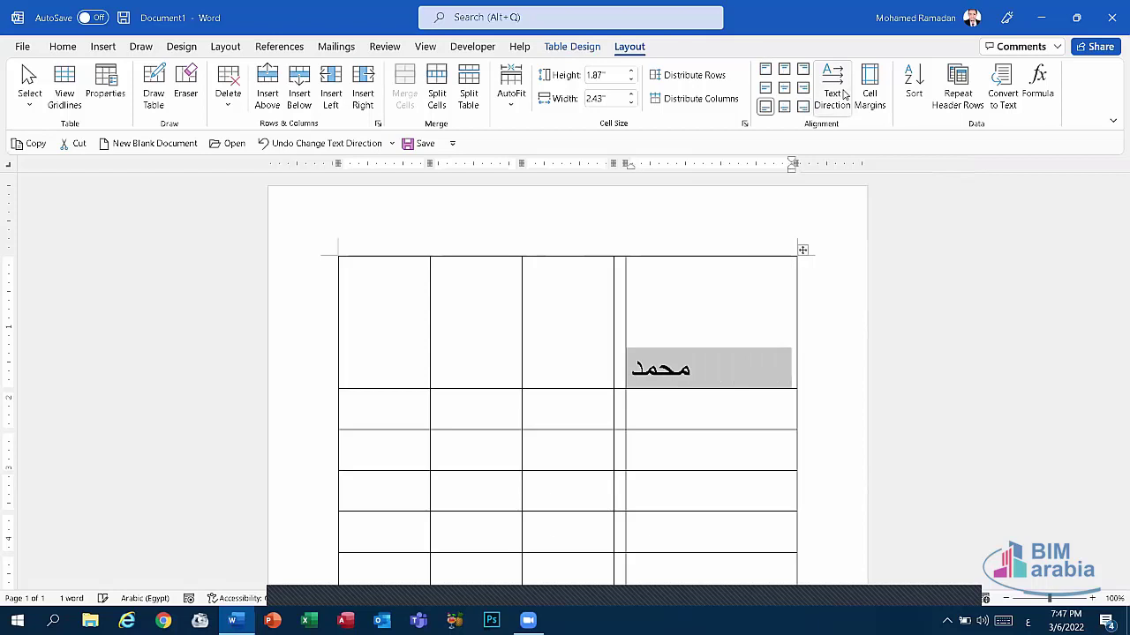
pyautogui.click(836, 91)
pyautogui.click(843, 94)
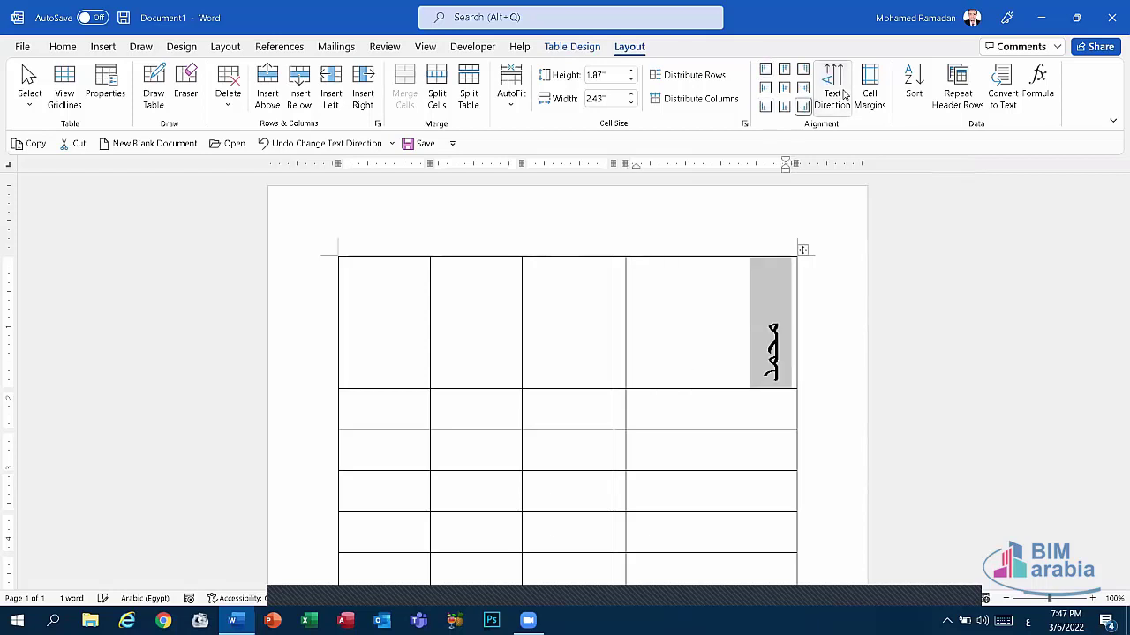
pyautogui.click(843, 94)
pyautogui.click(844, 93)
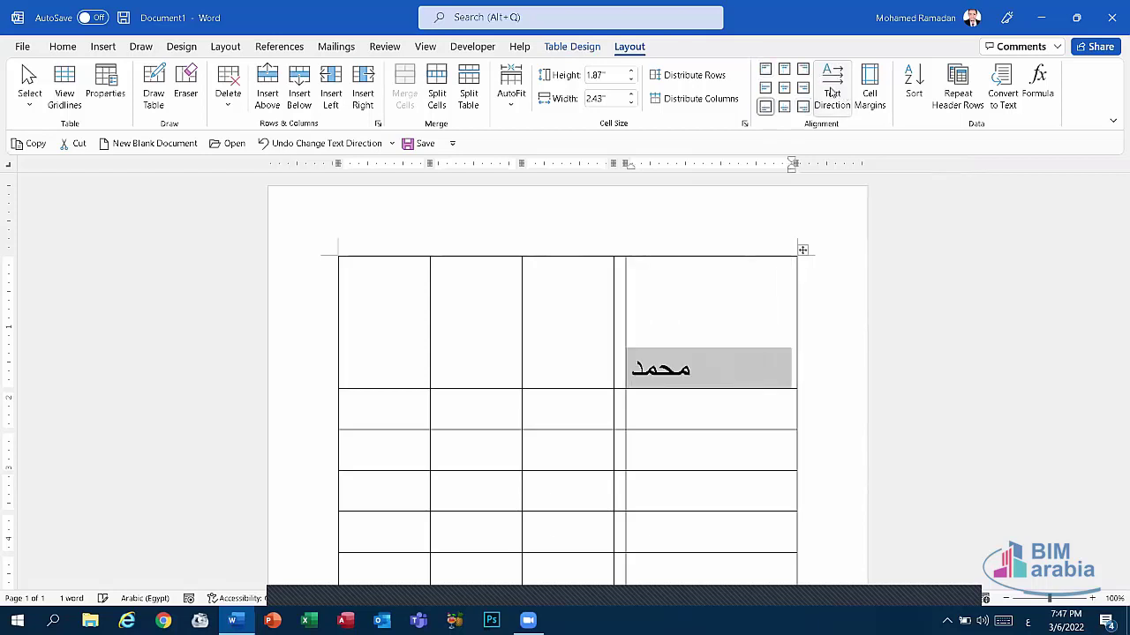
pyautogui.click(788, 87)
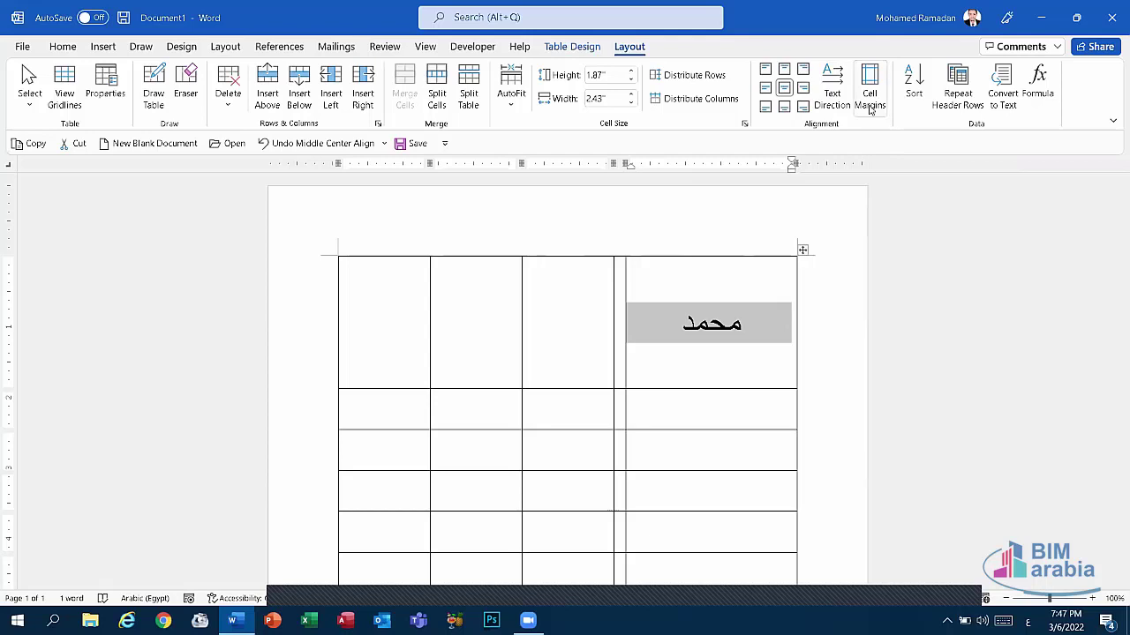
# - Enter two more names in the right column's second and third rows
pyautogui.click(864, 100)
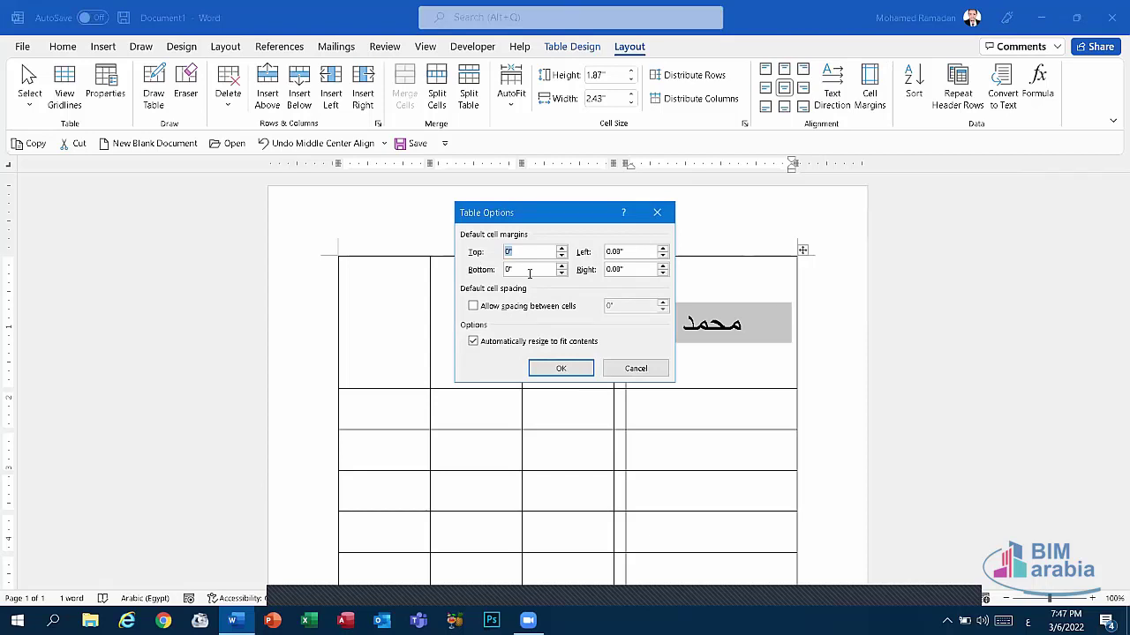
pyautogui.click(636, 368)
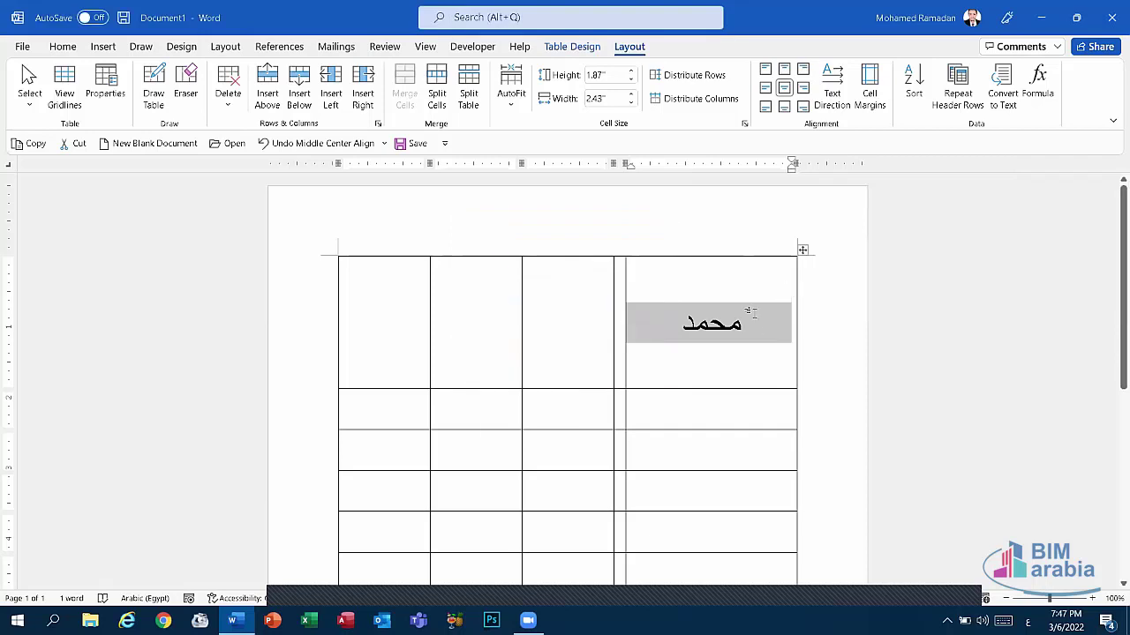
pyautogui.scroll(-2, 750, 311)
pyautogui.click(758, 309)
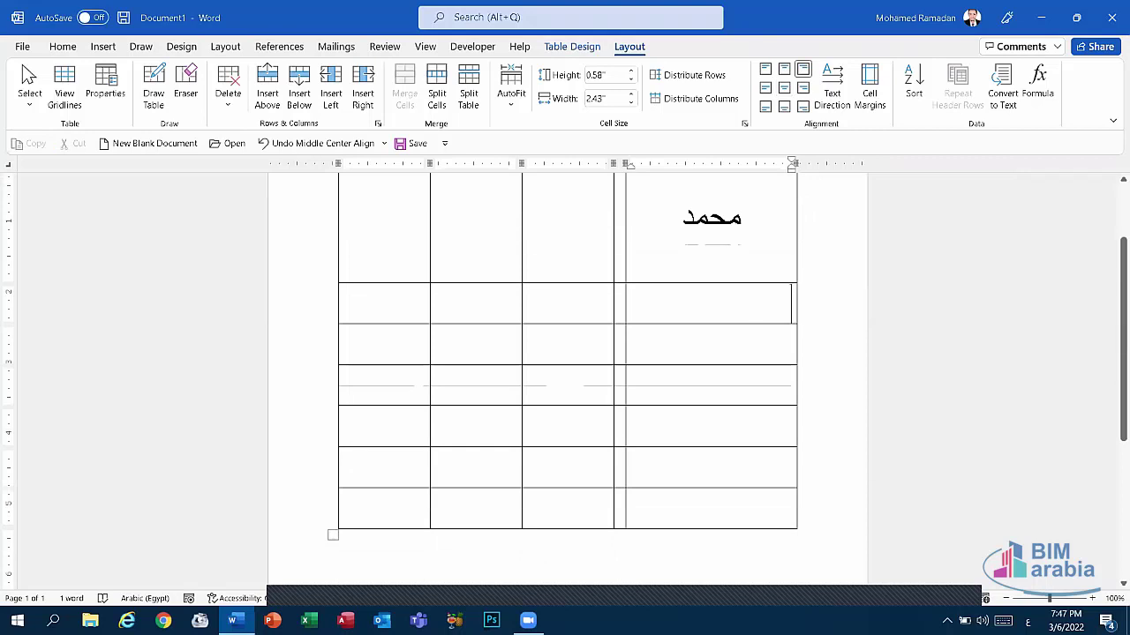
pyautogui.write('م')
pyautogui.press('BackSpace')
pyautogui.write('احمد')
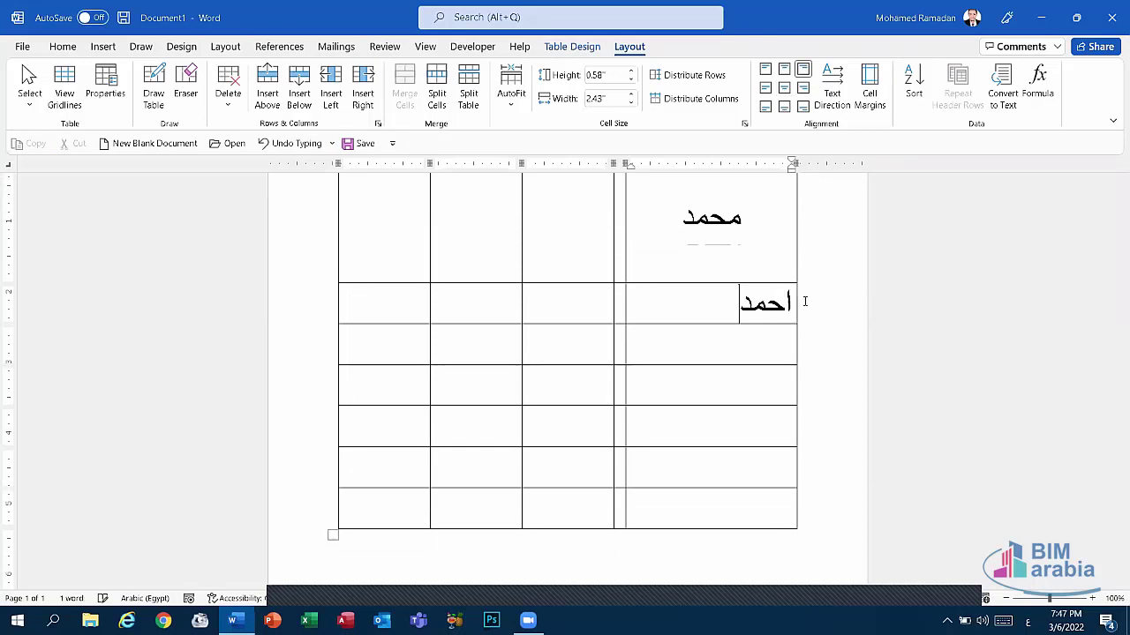
pyautogui.click(731, 340)
pyautogui.write('علي')
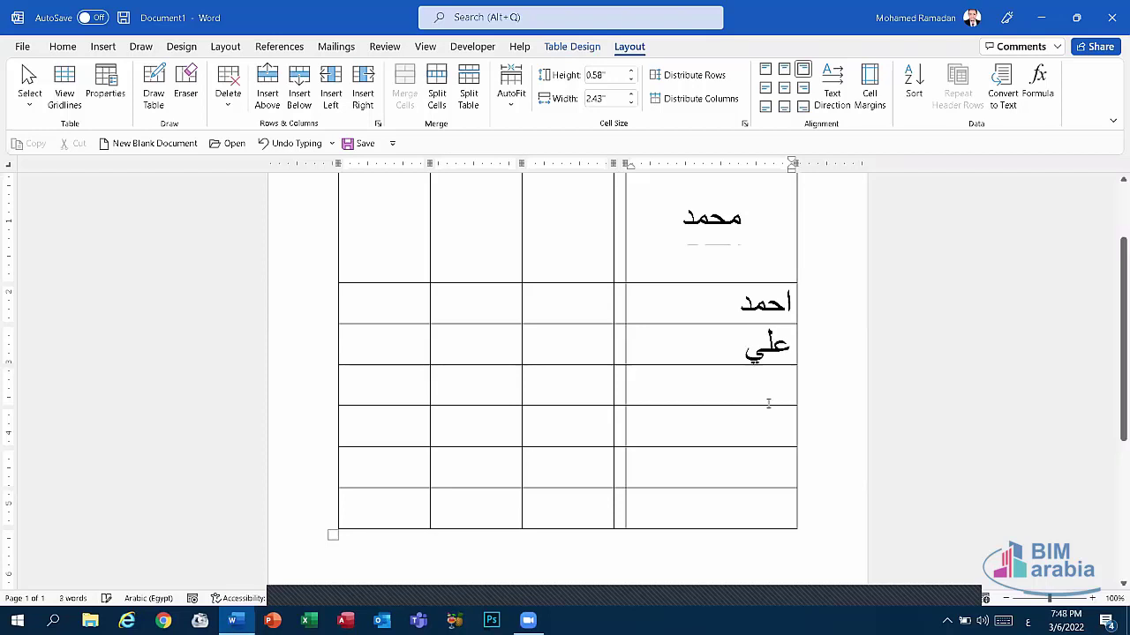
# - Center the three right-column names horizontally in their cells
pyautogui.scroll(2, 768, 403)
pyautogui.moveTo(732, 308); pyautogui.dragTo(740, 407)
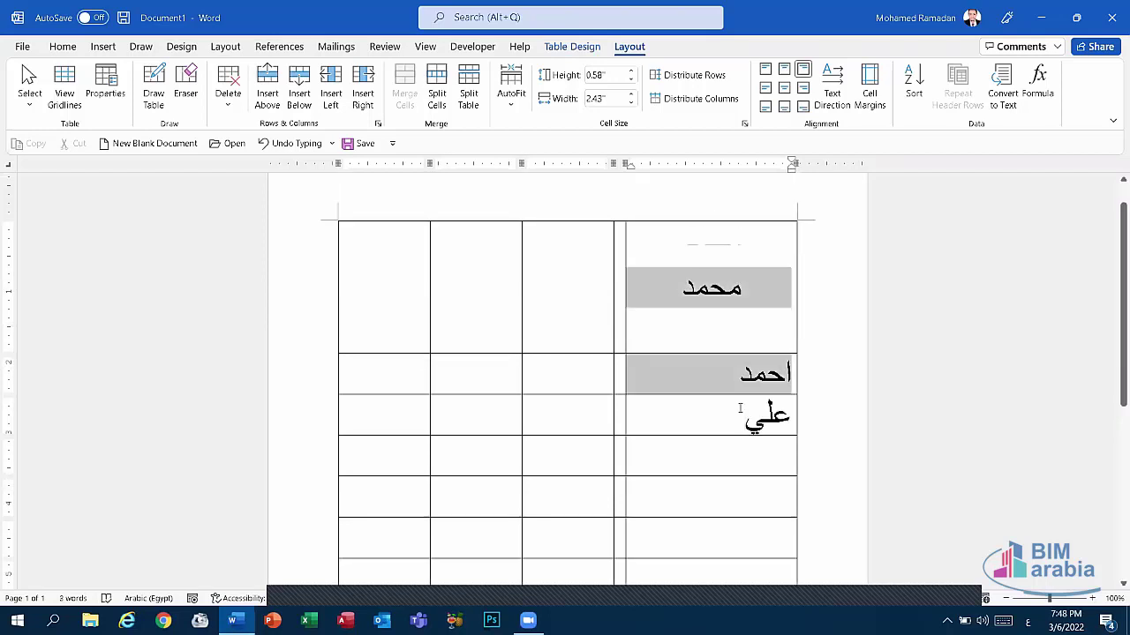
pyautogui.click(783, 88)
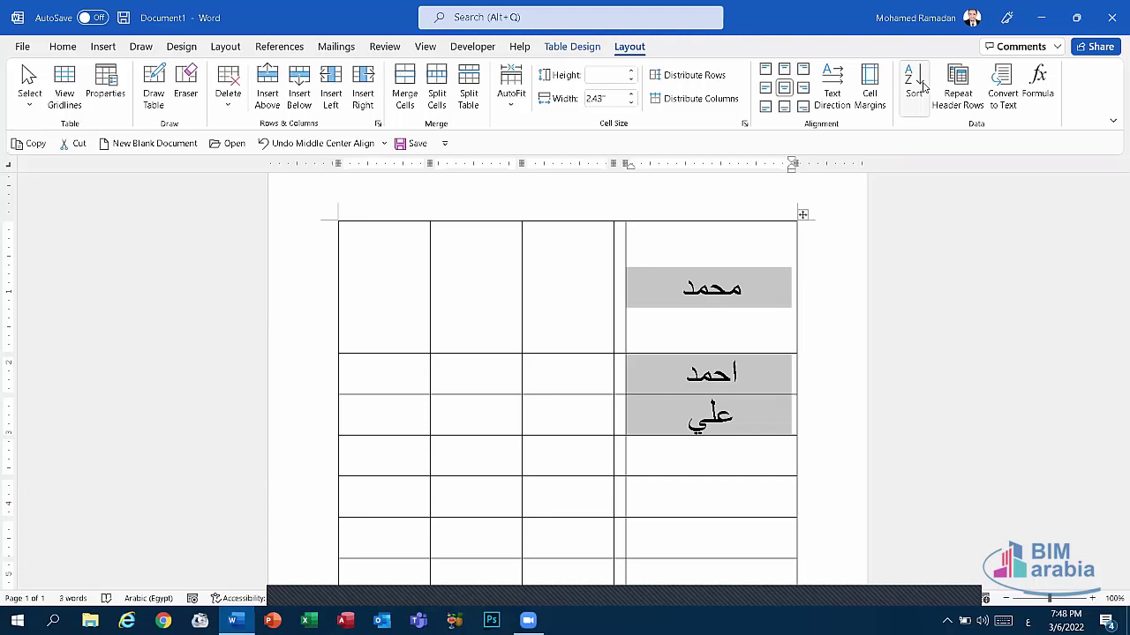
# - Attempt to sort the selected column cells, then cancel after repeated invalid-entry warnings
pyautogui.click(921, 83)
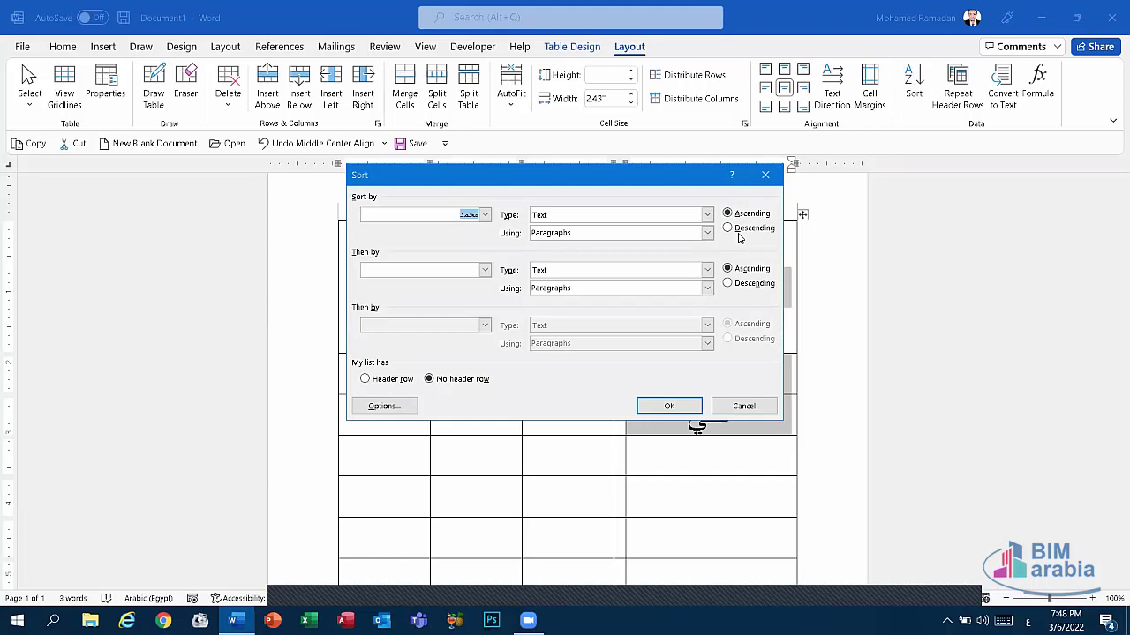
pyautogui.click(664, 411)
pyautogui.click(569, 352)
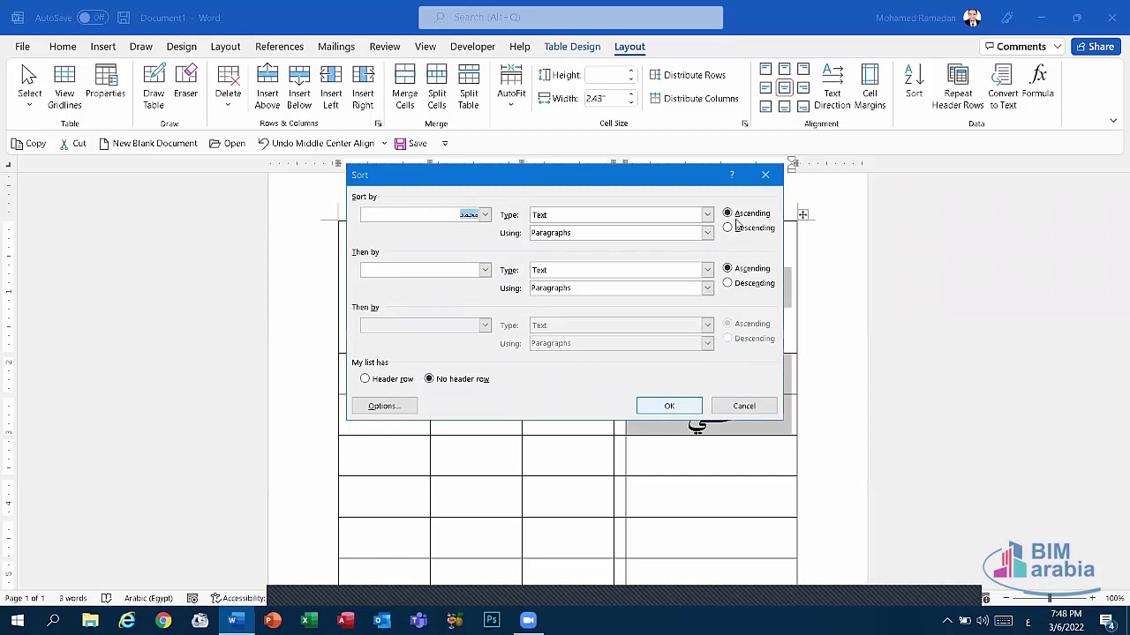
pyautogui.click(686, 413)
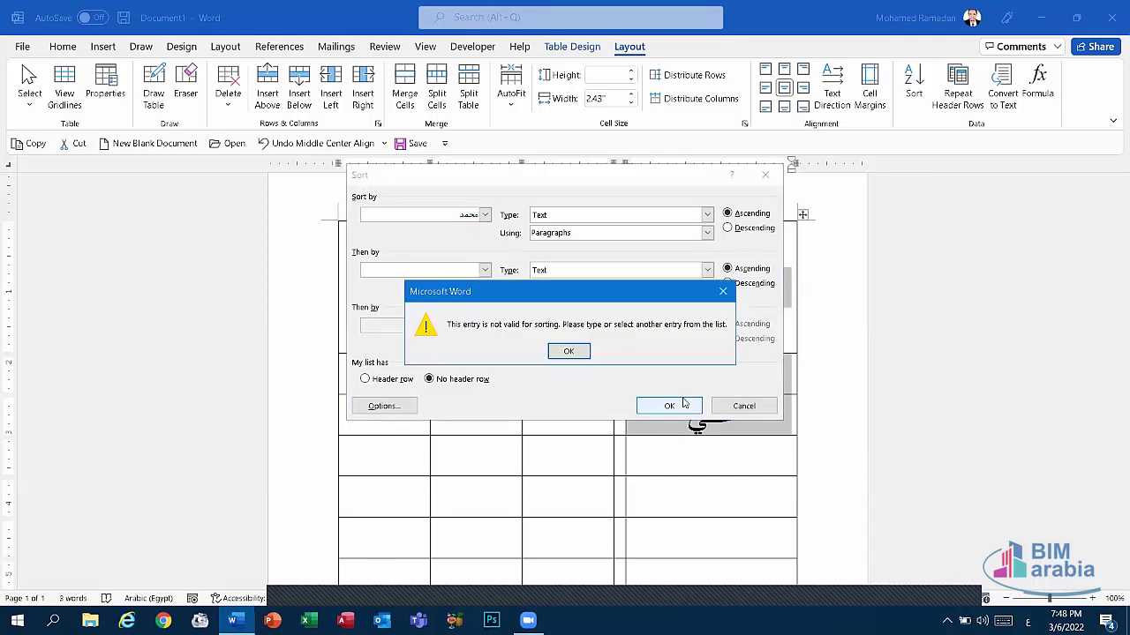
pyautogui.click(569, 351)
pyautogui.click(726, 227)
pyautogui.click(668, 406)
pyautogui.click(726, 294)
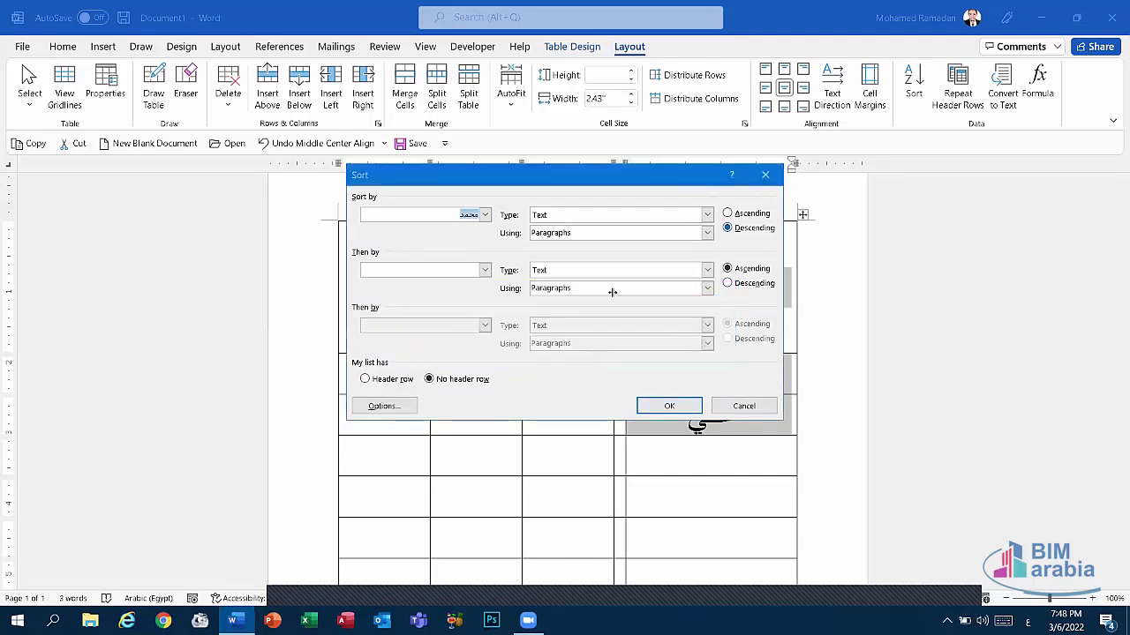
pyautogui.press('Return')
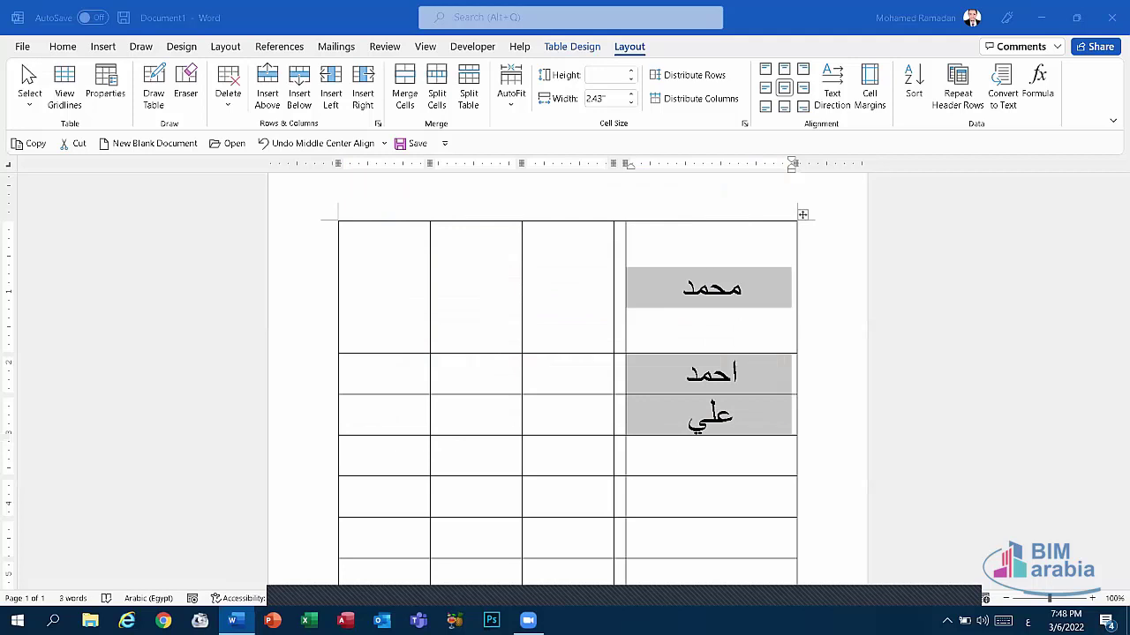
# - Add two more names on separate new lines inside the top-right cell
pyautogui.click(683, 288)
pyautogui.press('Return')
pyautogui.write('ا')
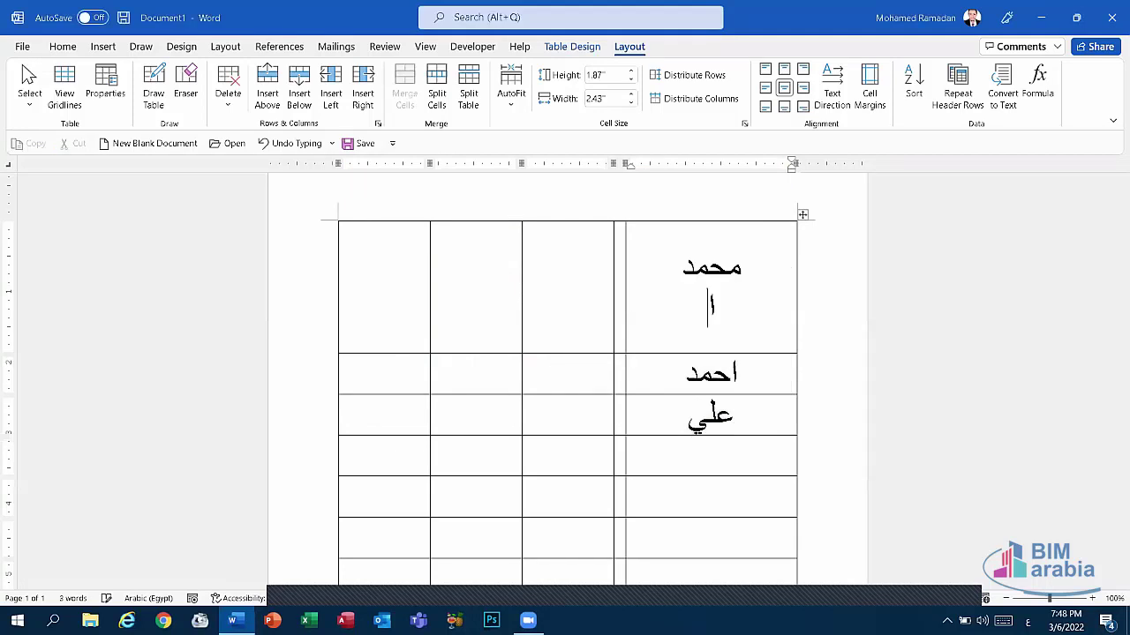
pyautogui.write('حمد')
pyautogui.press('Return')
pyautogui.write('علي')
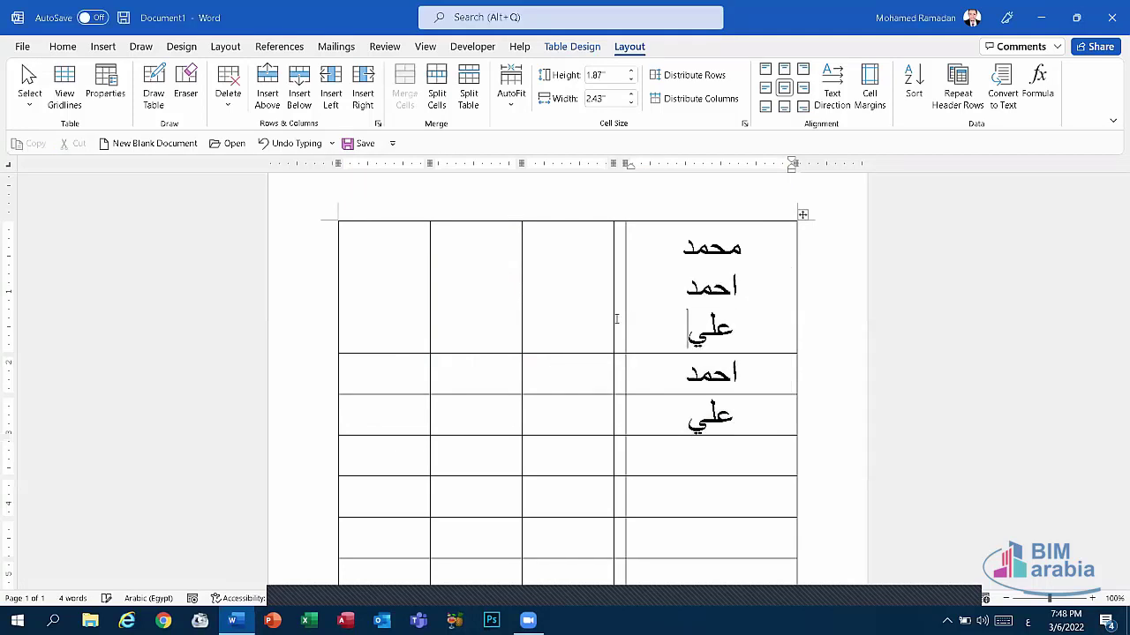
# - Sort the three lines in the top-right cell alphabetically
pyautogui.keyDown('shift'); pyautogui.click(748, 250); pyautogui.keyUp('shift')
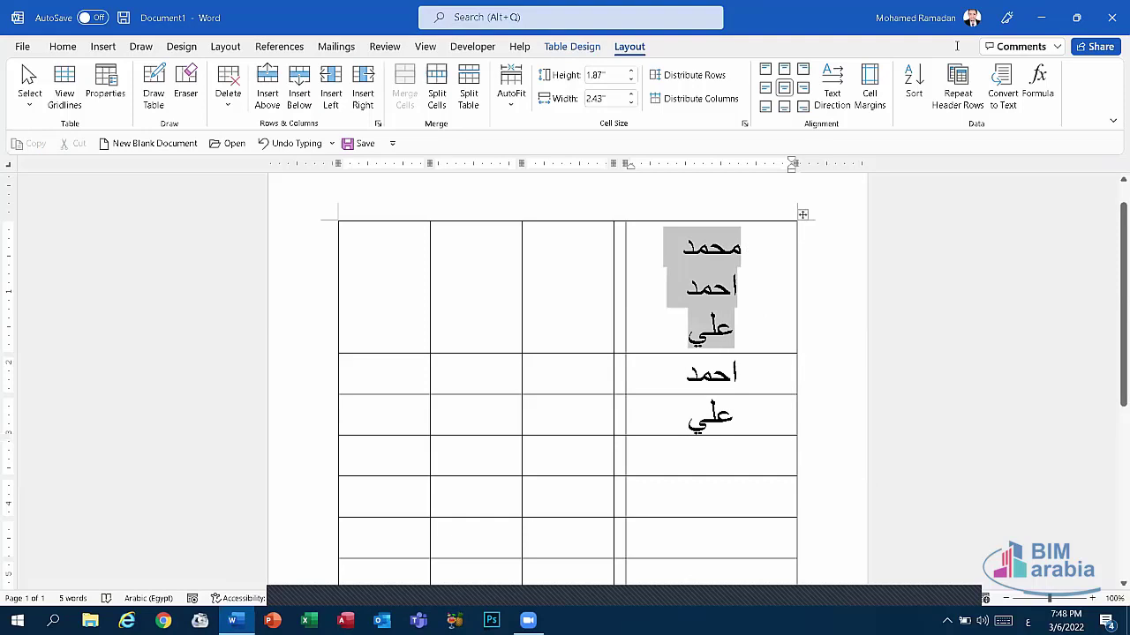
pyautogui.click(913, 84)
pyautogui.click(616, 393)
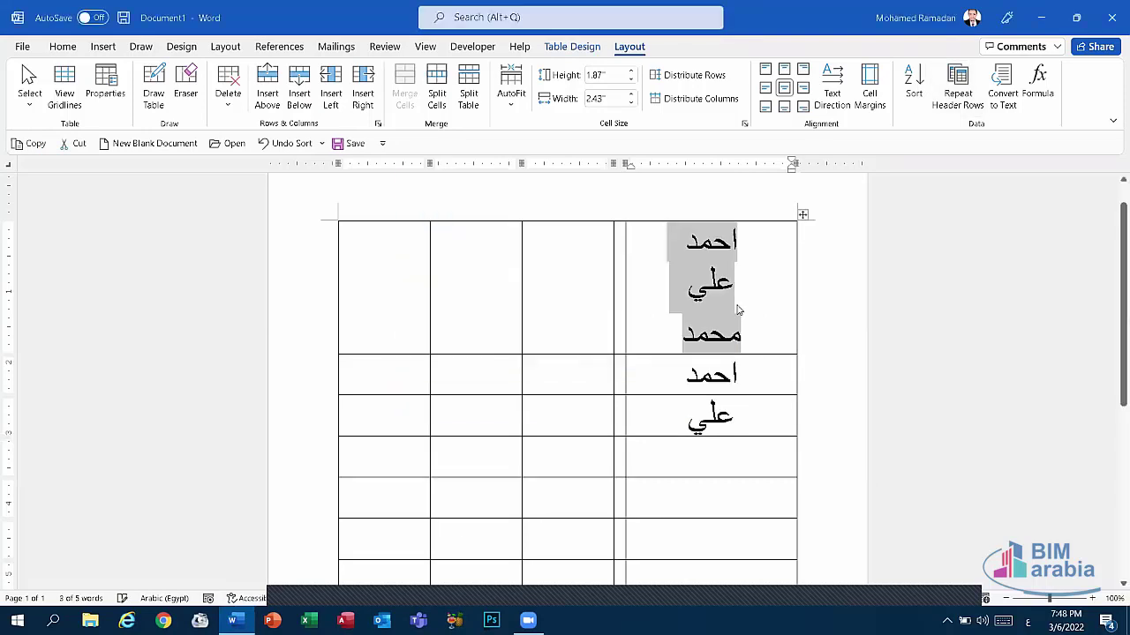
pyautogui.click(911, 88)
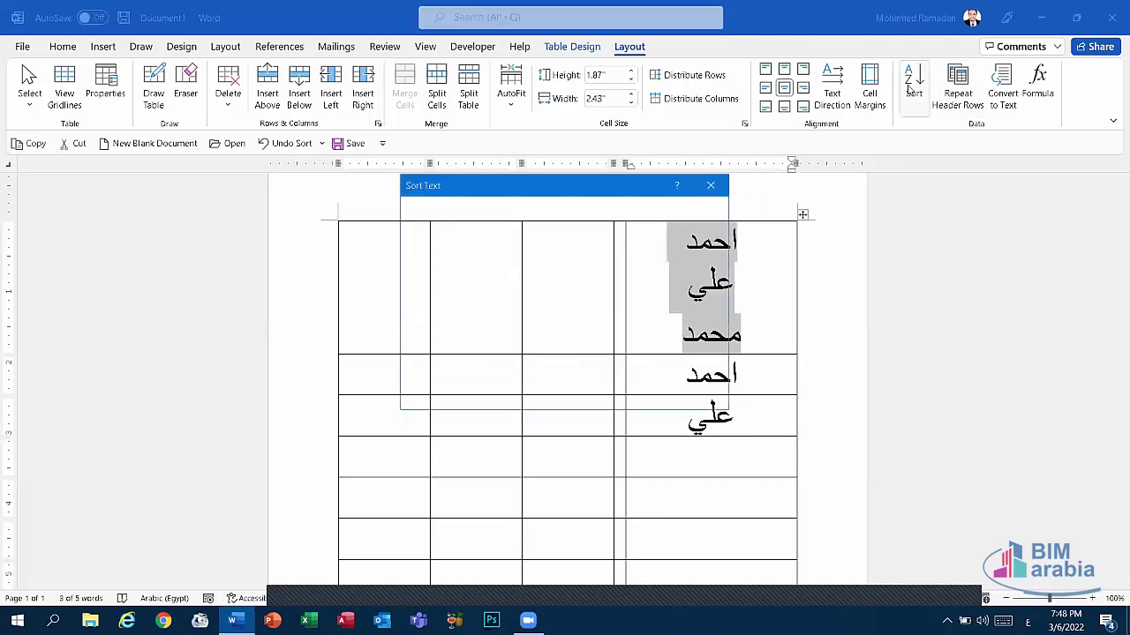
pyautogui.click(615, 395)
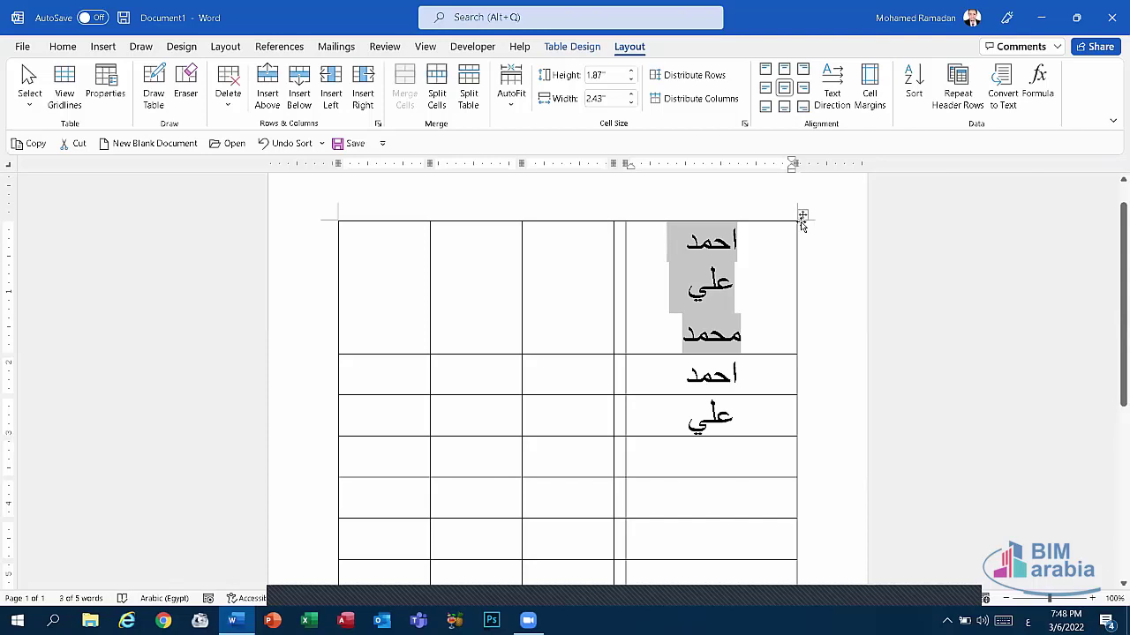
# - Delete the old table and insert a new 5-column by 3-row table
pyautogui.hotkey('ctrl', 'a')
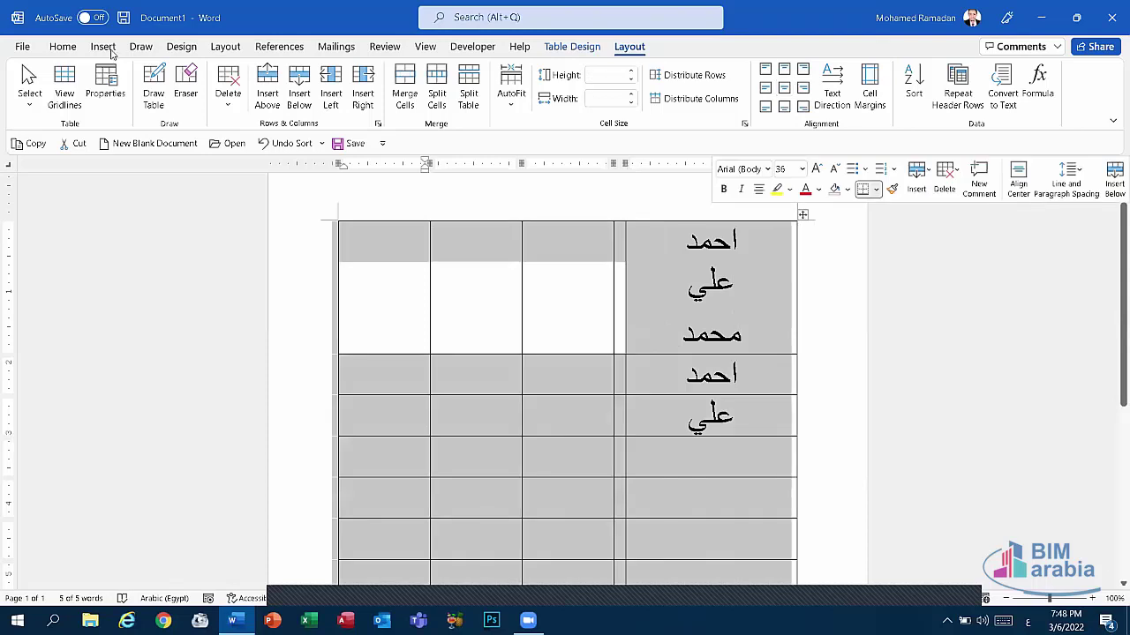
pyautogui.press('BackSpace')
pyautogui.hotkey('alt', 'n')
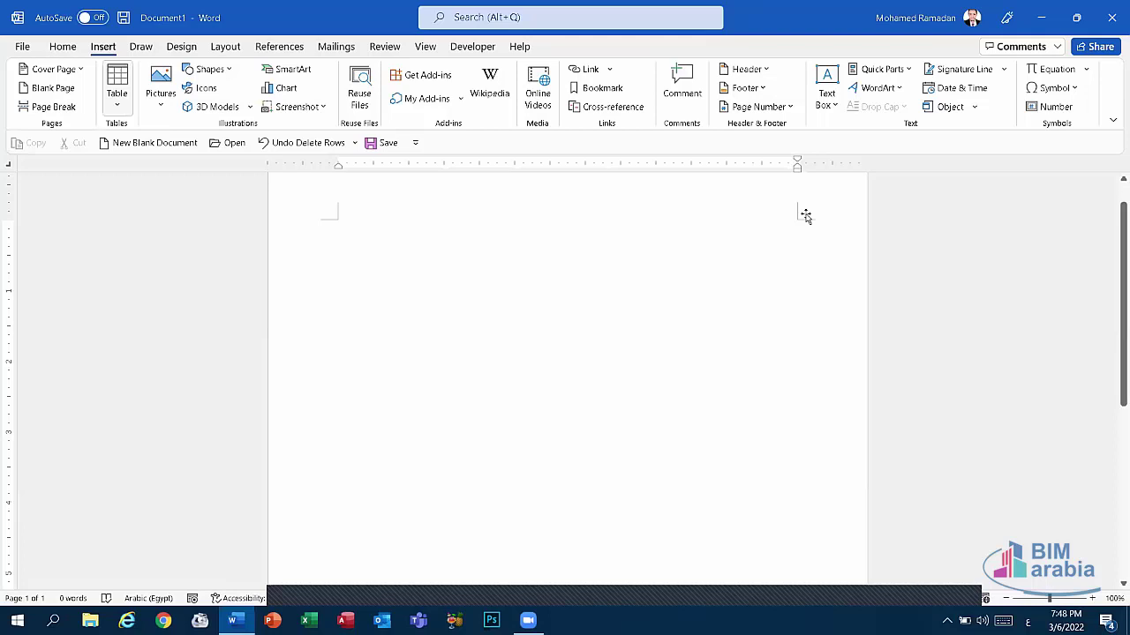
pyautogui.hotkey('ctrl', 'z')
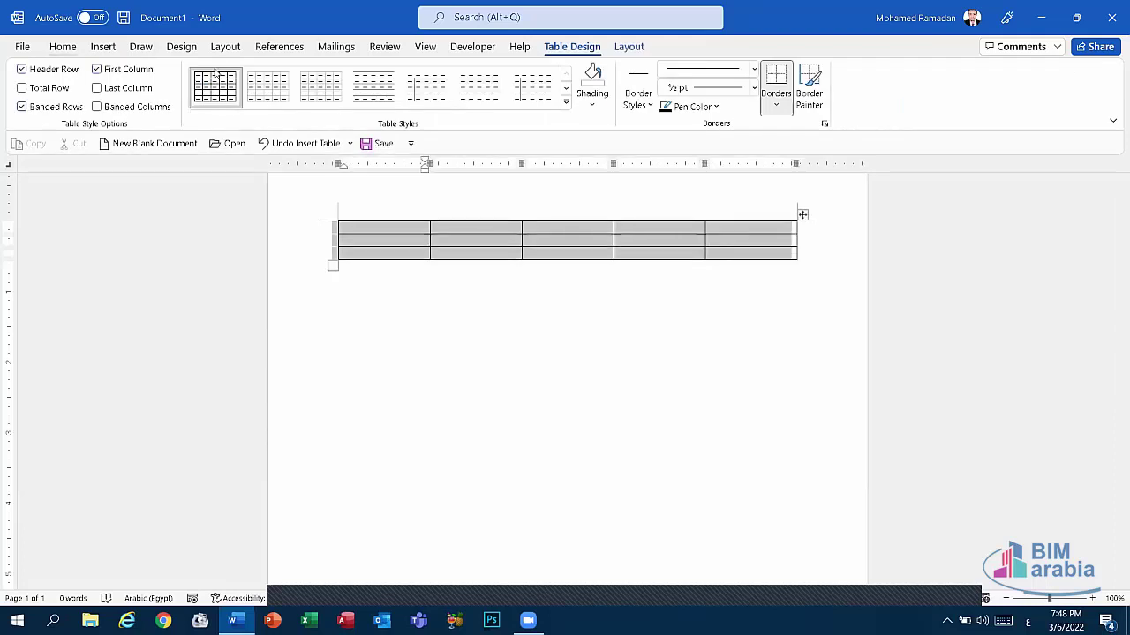
# - Set the table text to 22 pt and type the three names down the right column
pyautogui.hotkey('alt', 'h')
pyautogui.click(252, 76)
pyautogui.click(253, 76)
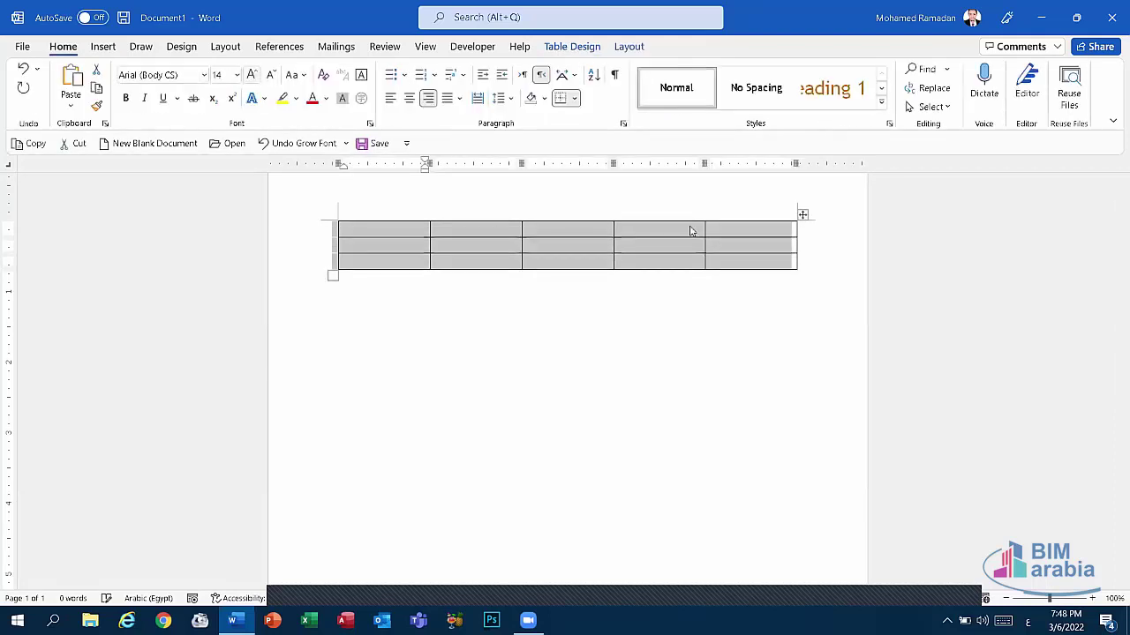
pyautogui.click(741, 234)
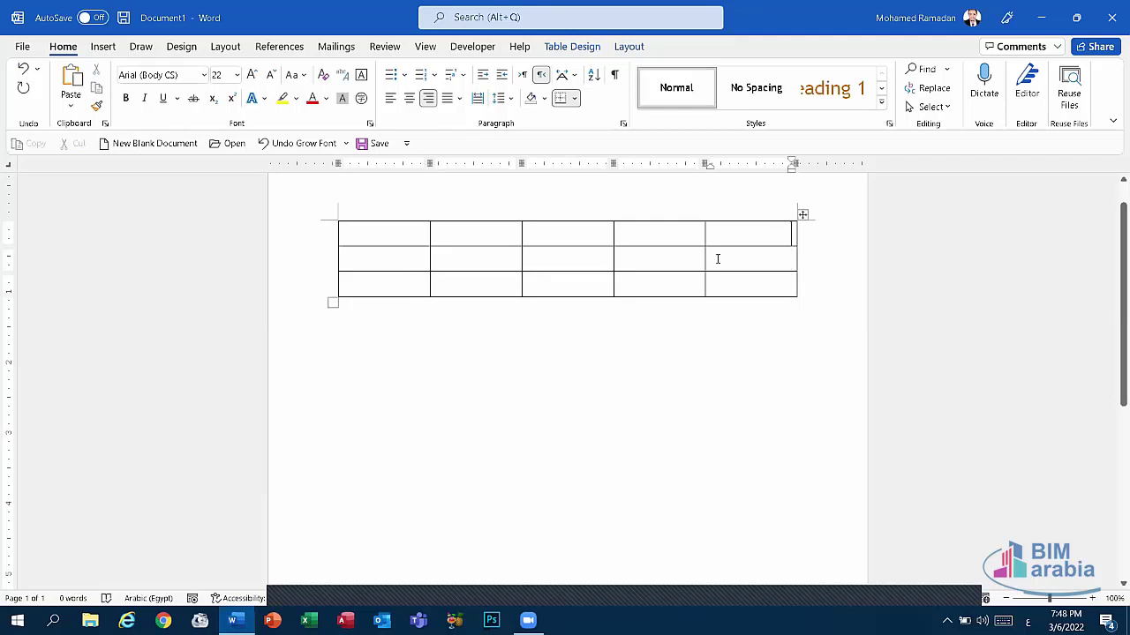
pyautogui.write('صح')
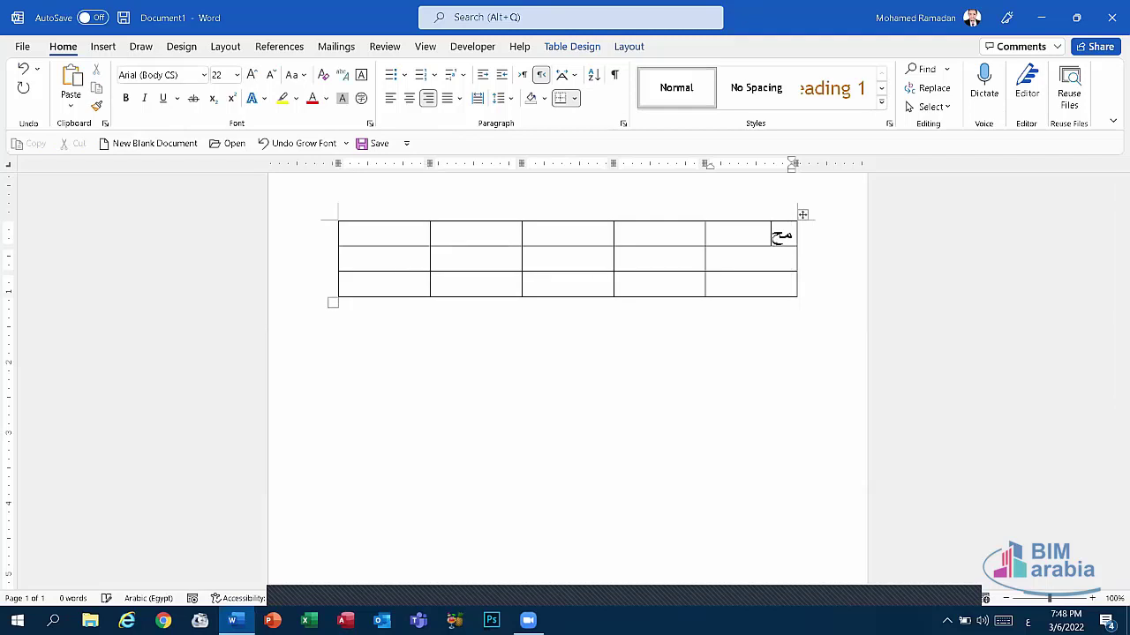
pyautogui.write('مد')
pyautogui.press('Down')
pyautogui.write('احمد')
pyautogui.press('Down')
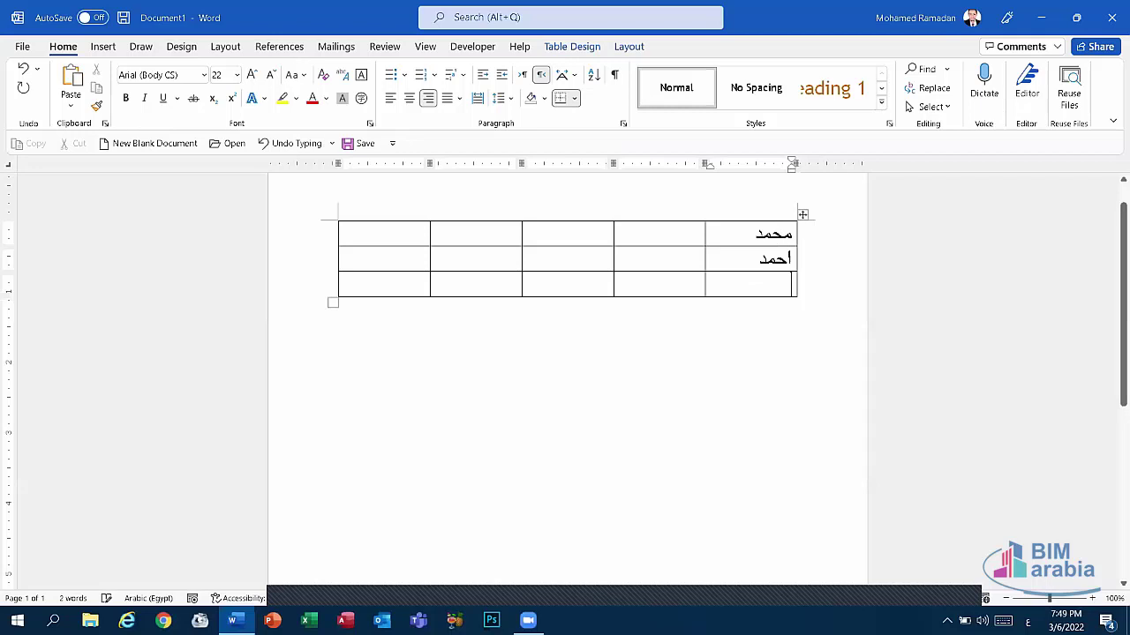
pyautogui.write('علي')
pyautogui.click(629, 47)
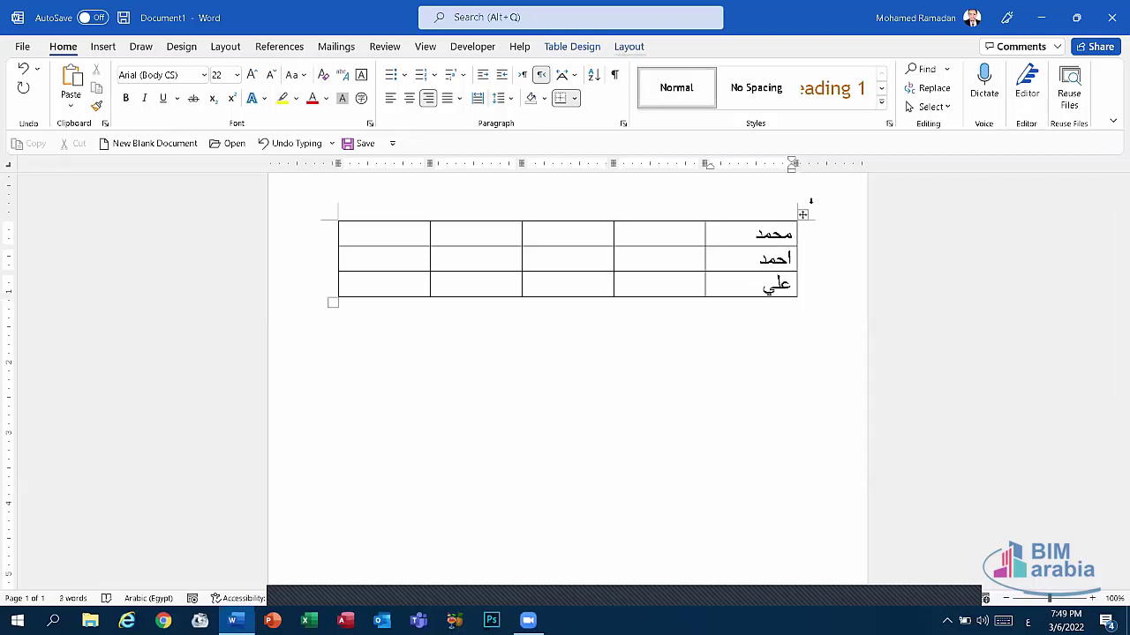
pyautogui.click(800, 216)
pyautogui.click(914, 84)
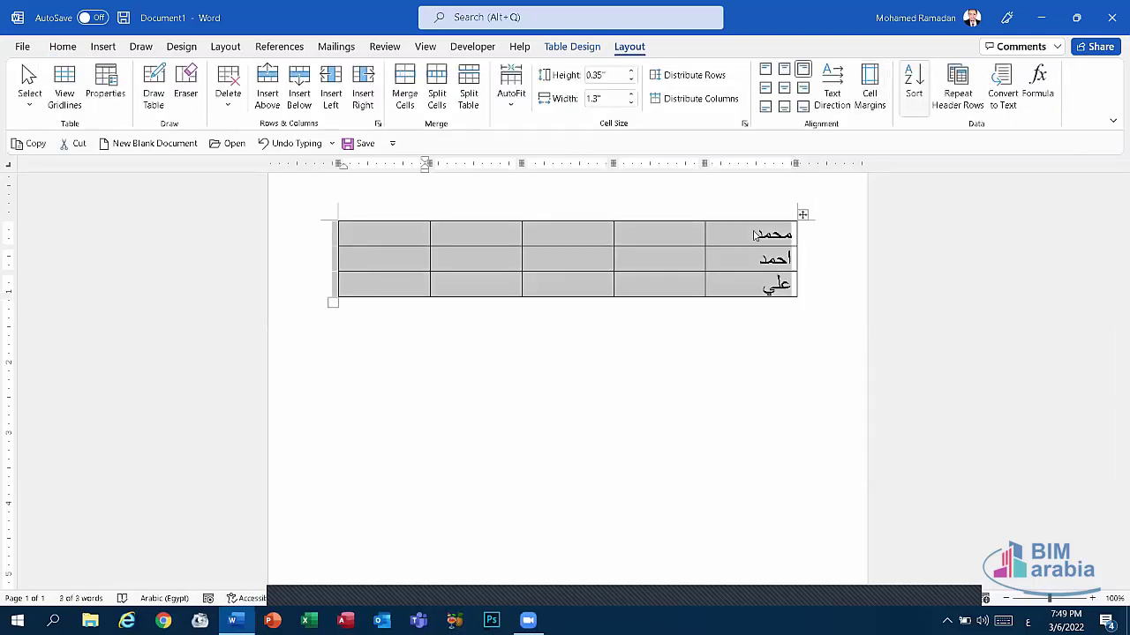
pyautogui.click(676, 414)
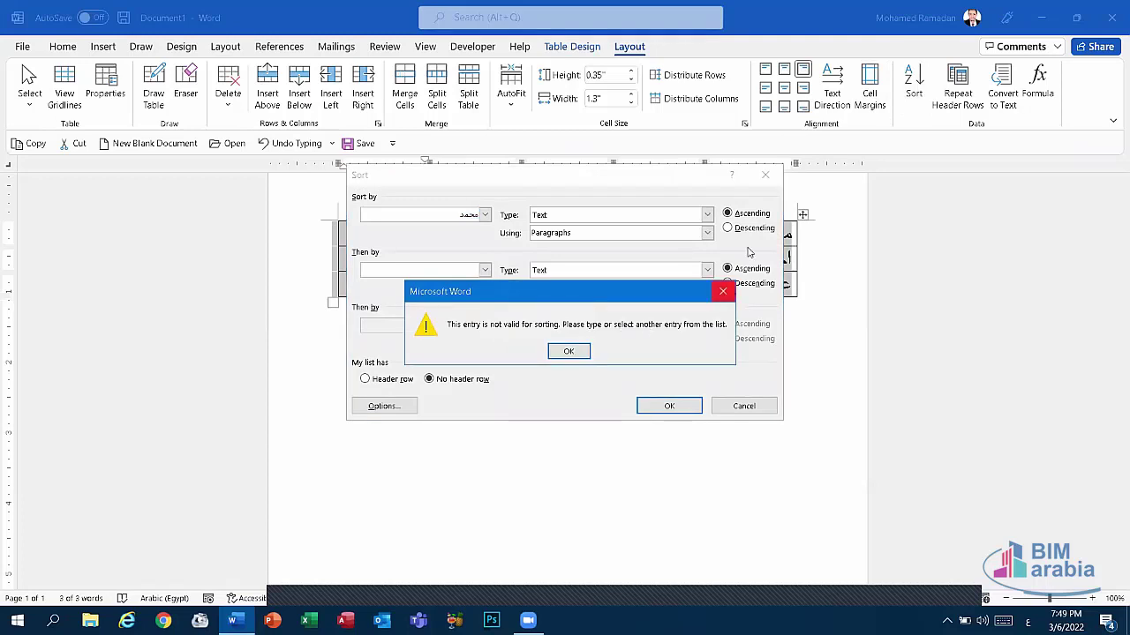
pyautogui.click(723, 291)
pyautogui.click(763, 177)
pyautogui.click(757, 237)
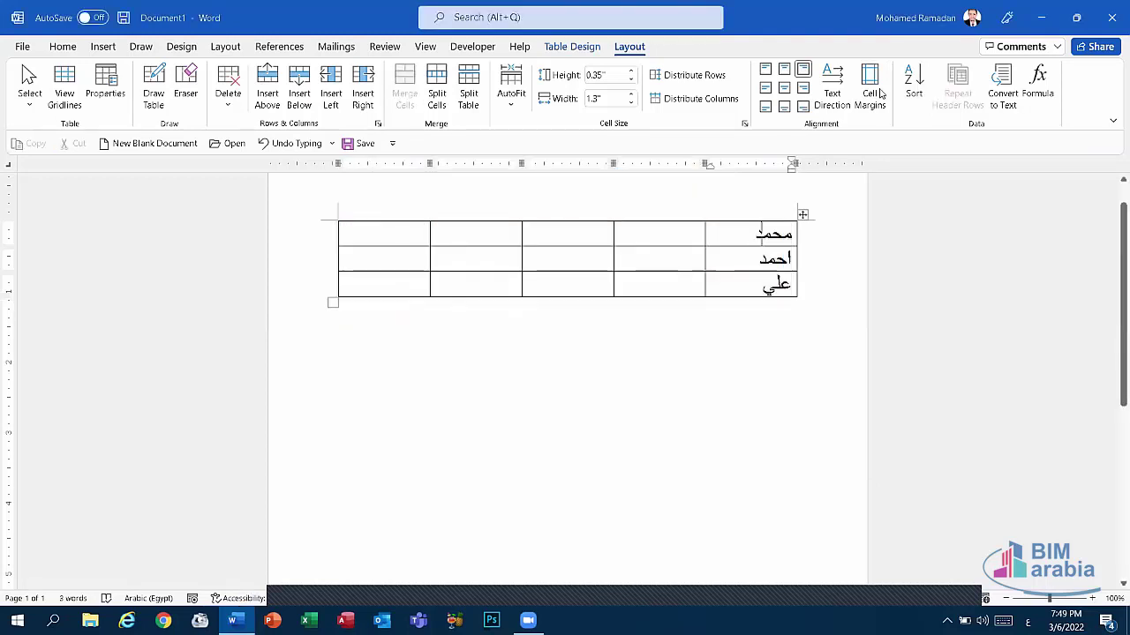
pyautogui.click(923, 88)
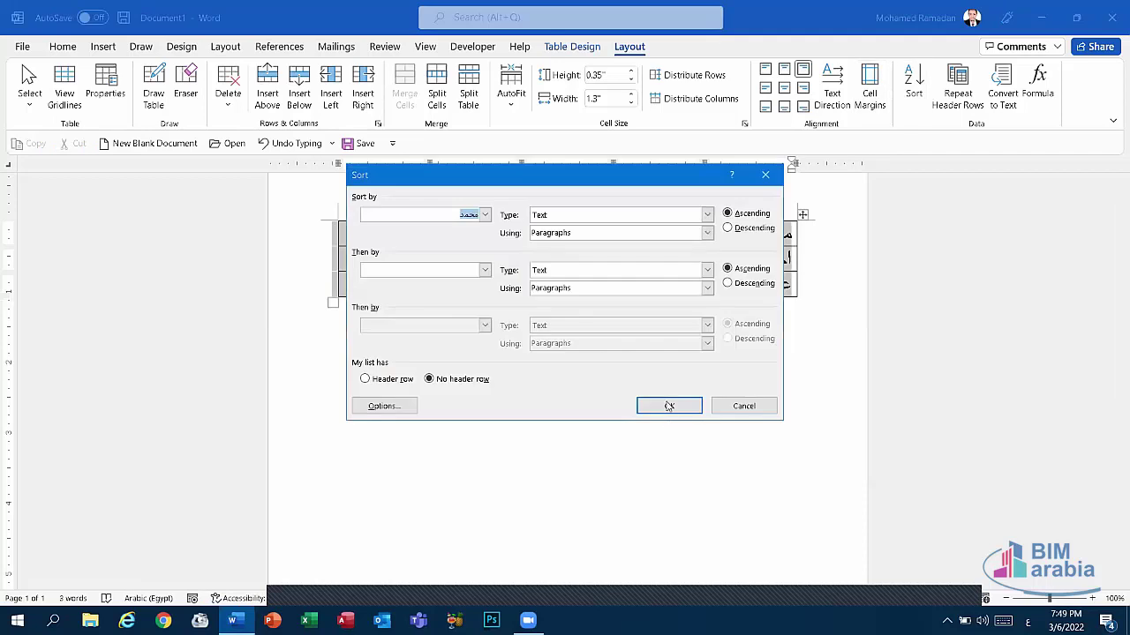
pyautogui.click(574, 351)
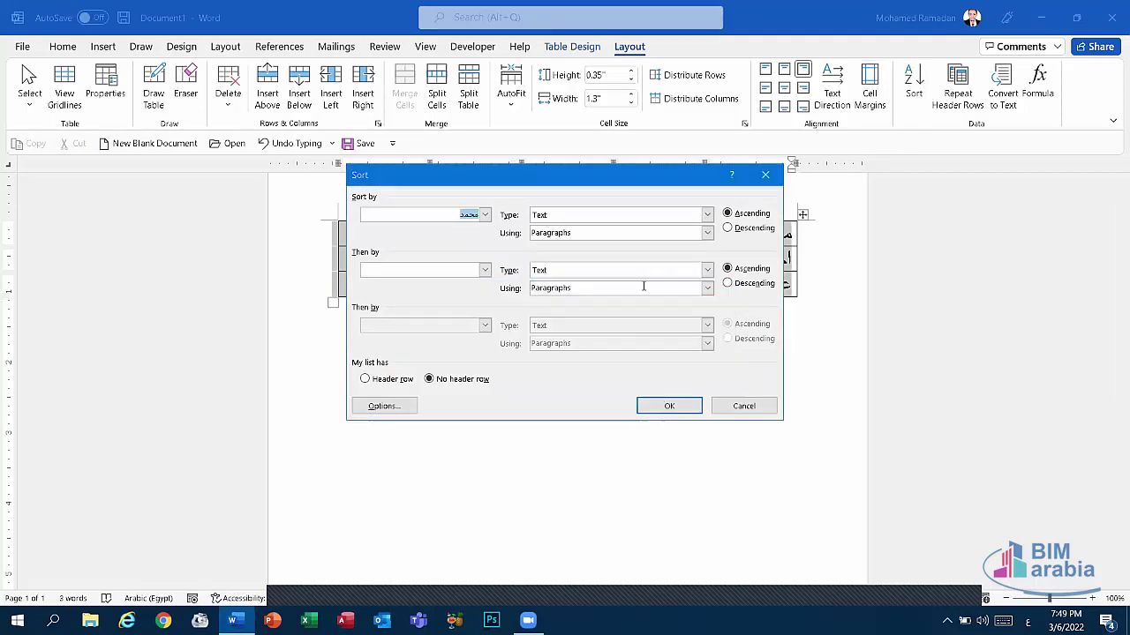
pyautogui.click(766, 176)
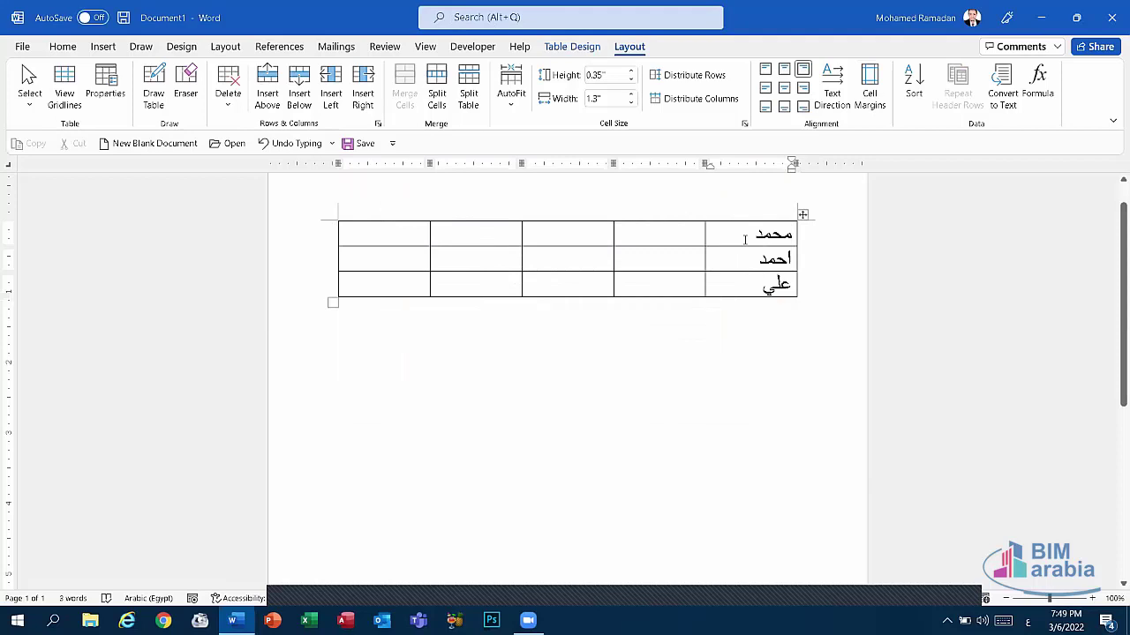
pyautogui.click(744, 239)
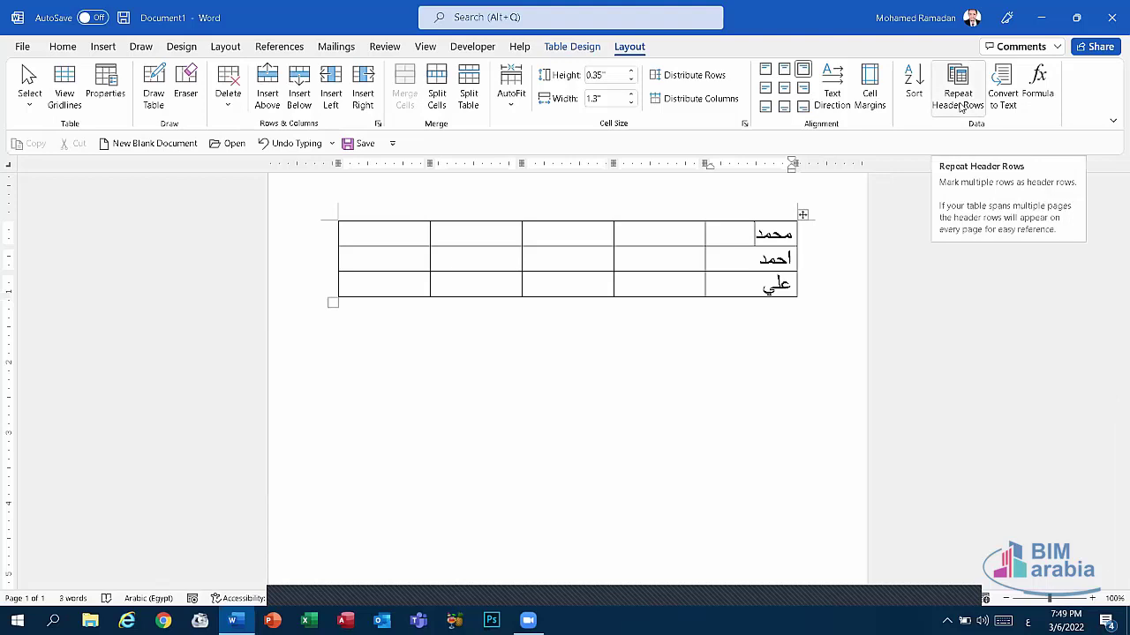
# - Apply the orange Grid Table style and turn on Repeat Header Rows for the first row
pyautogui.click(960, 104)
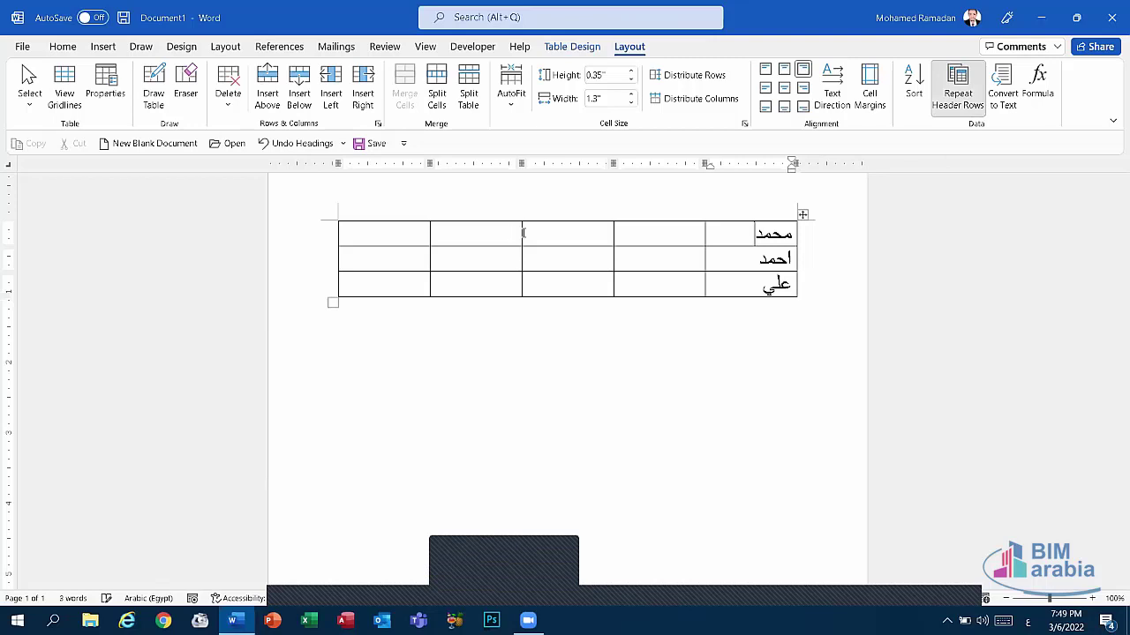
pyautogui.click(575, 235)
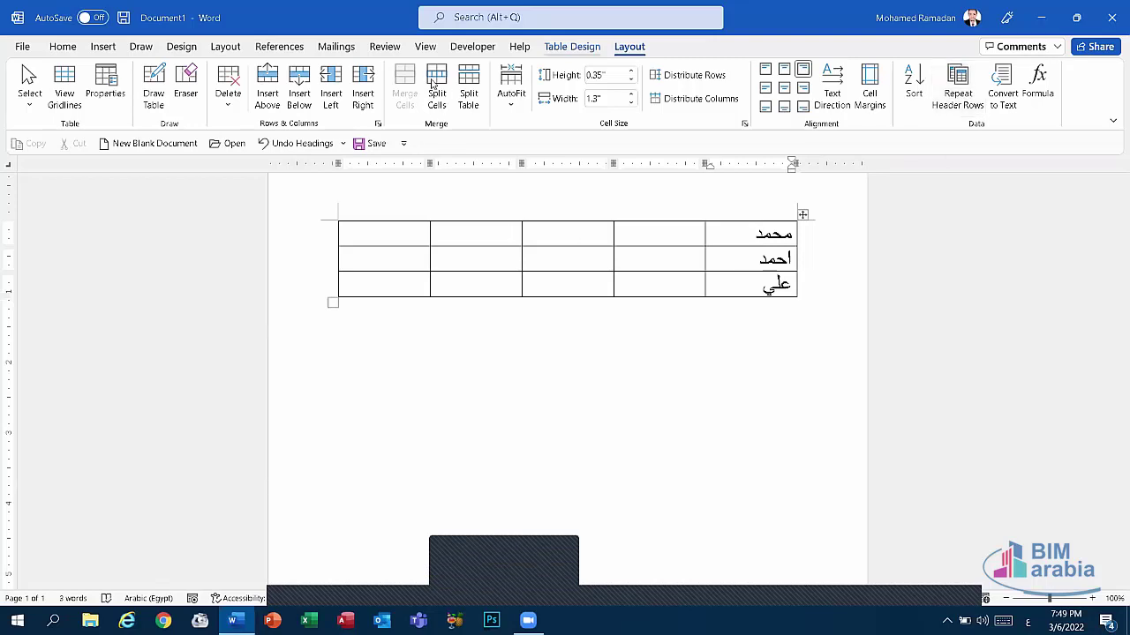
pyautogui.click(572, 46)
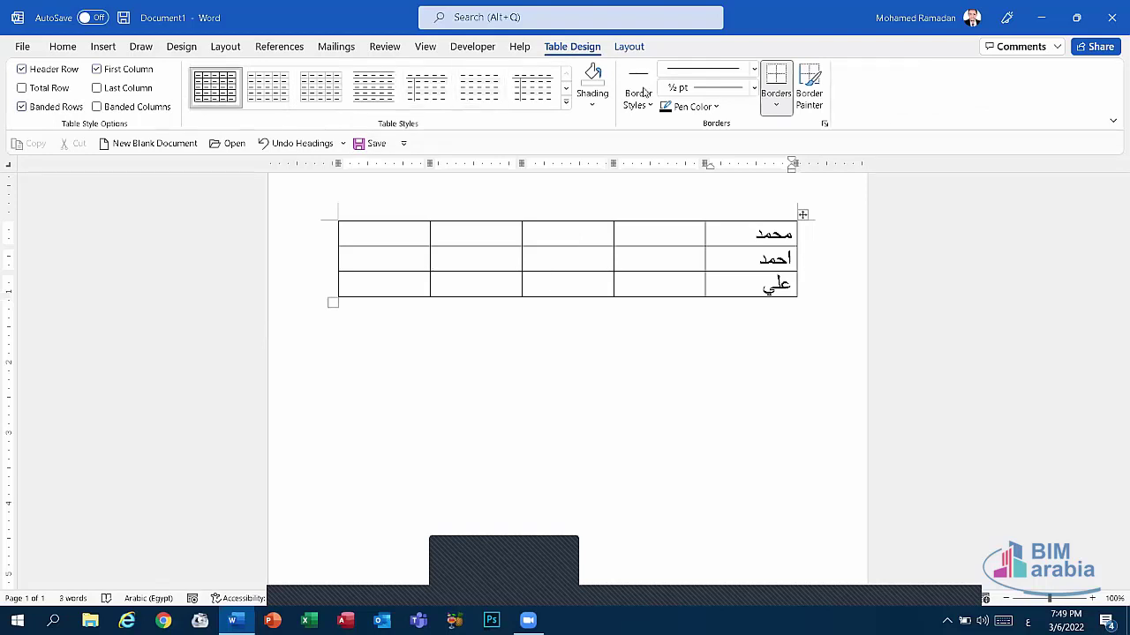
pyautogui.click(565, 102)
pyautogui.click(512, 302)
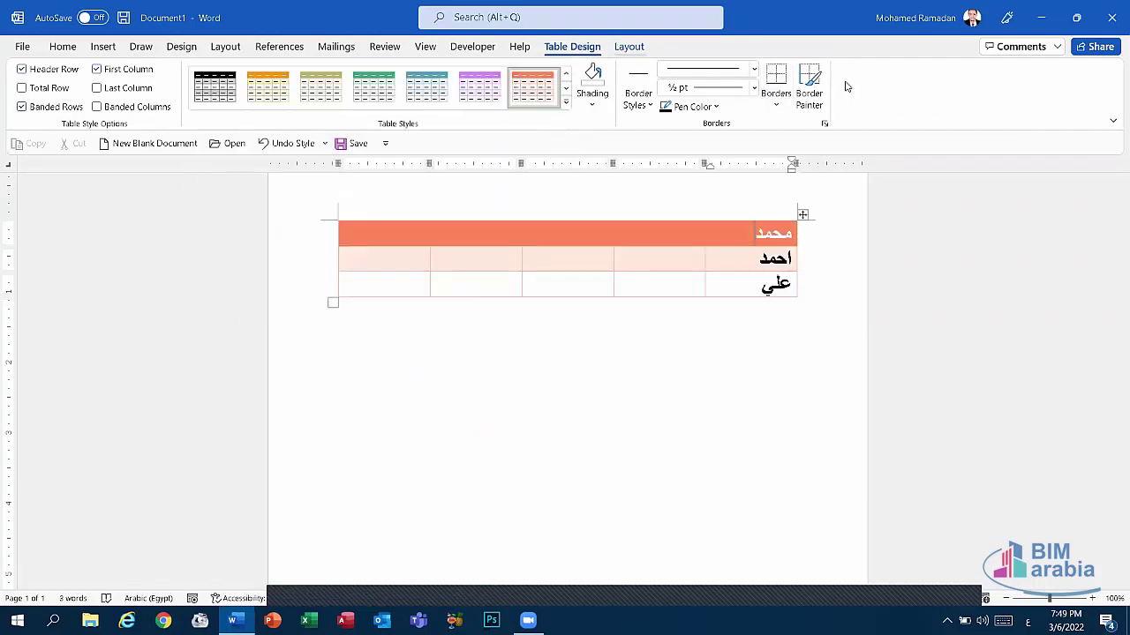
pyautogui.scroll(-1, 971, 92)
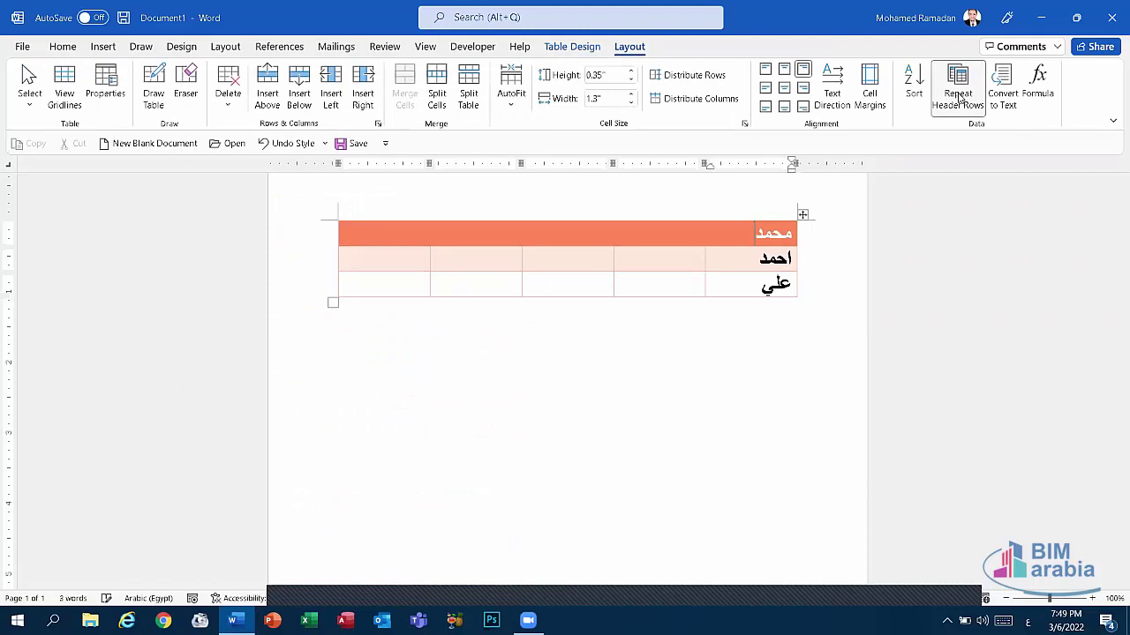
pyautogui.click(960, 98)
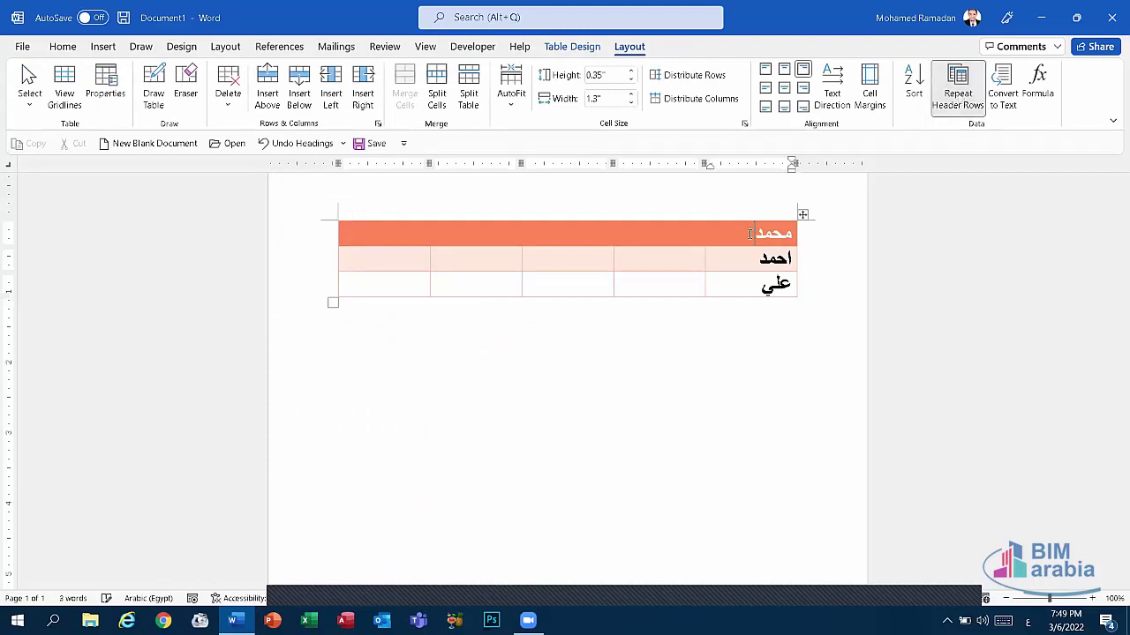
pyautogui.moveTo(750, 234); pyautogui.dragTo(409, 244)
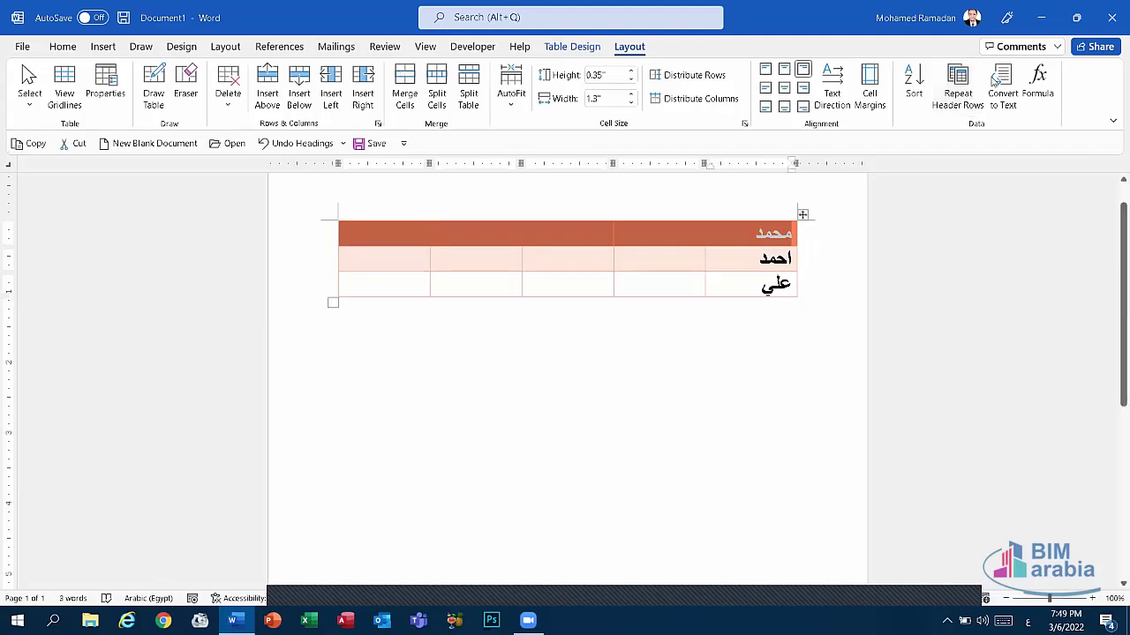
# - Convert the names table to text separated by tabs, leaving three plain lines
pyautogui.hotkey('shift', 'Down')
pyautogui.hotkey('shift', 'Down')
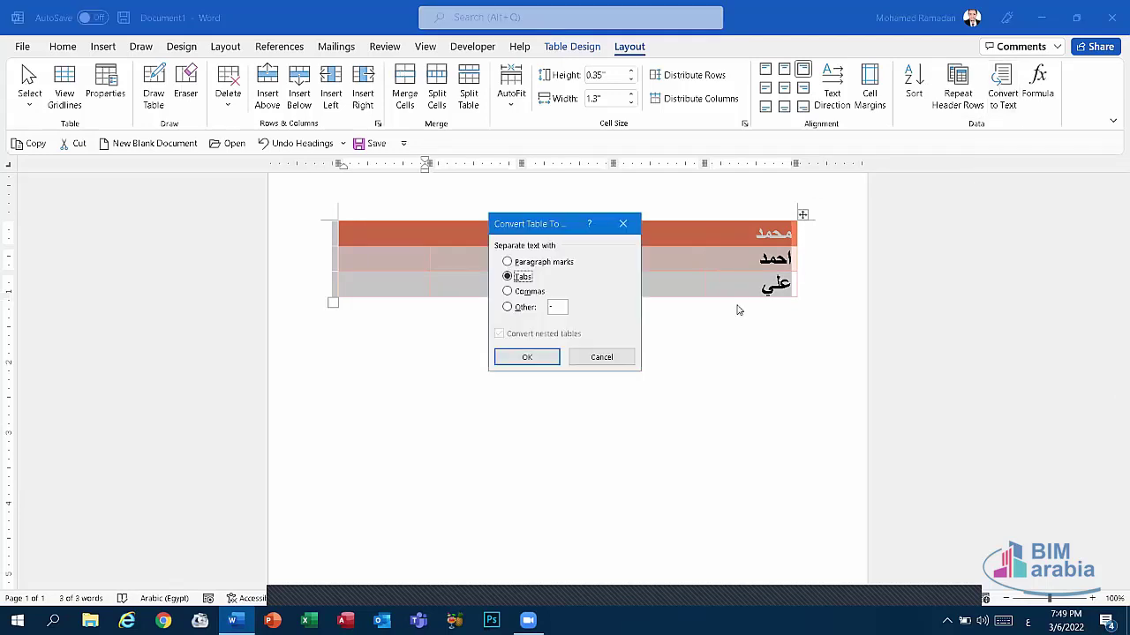
pyautogui.press('Return')
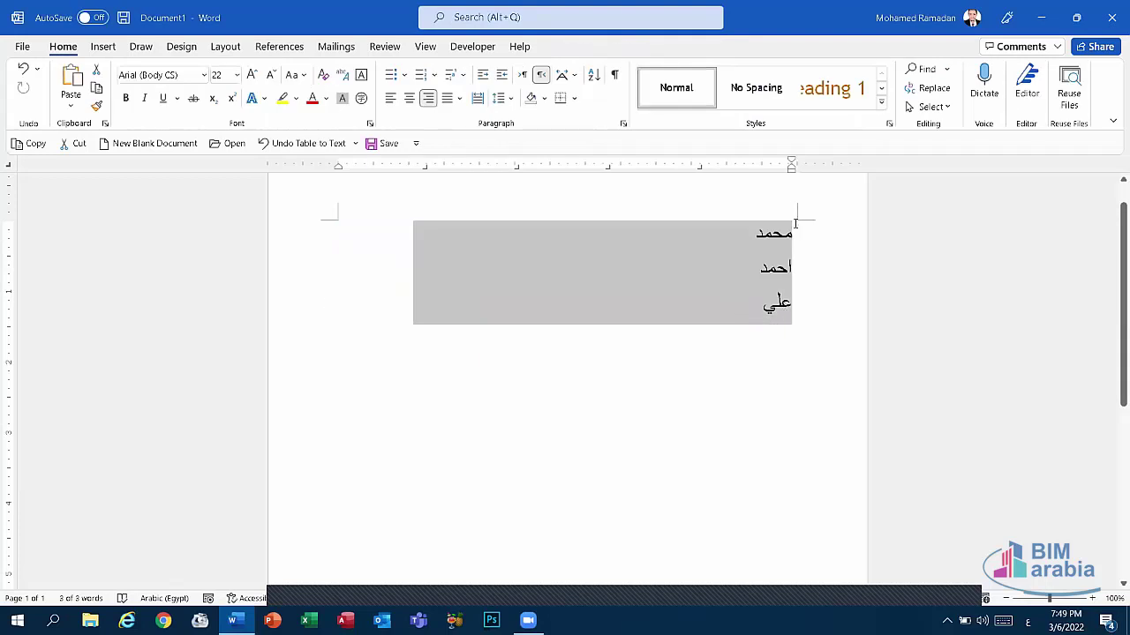
pyautogui.click(636, 189)
pyautogui.click(333, 149)
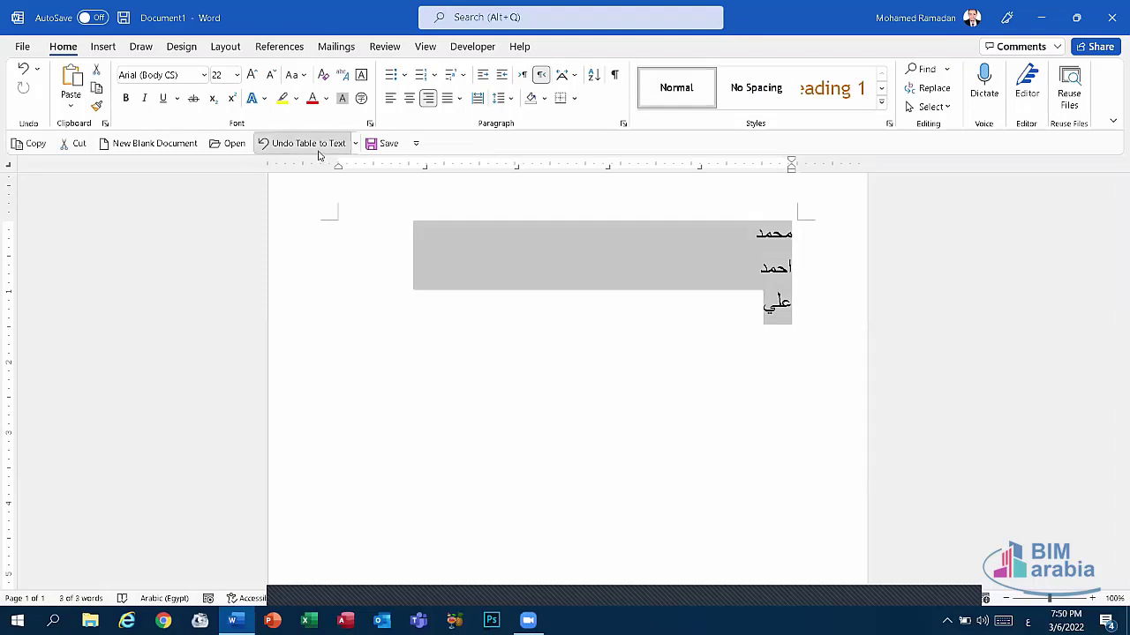
pyautogui.click(628, 47)
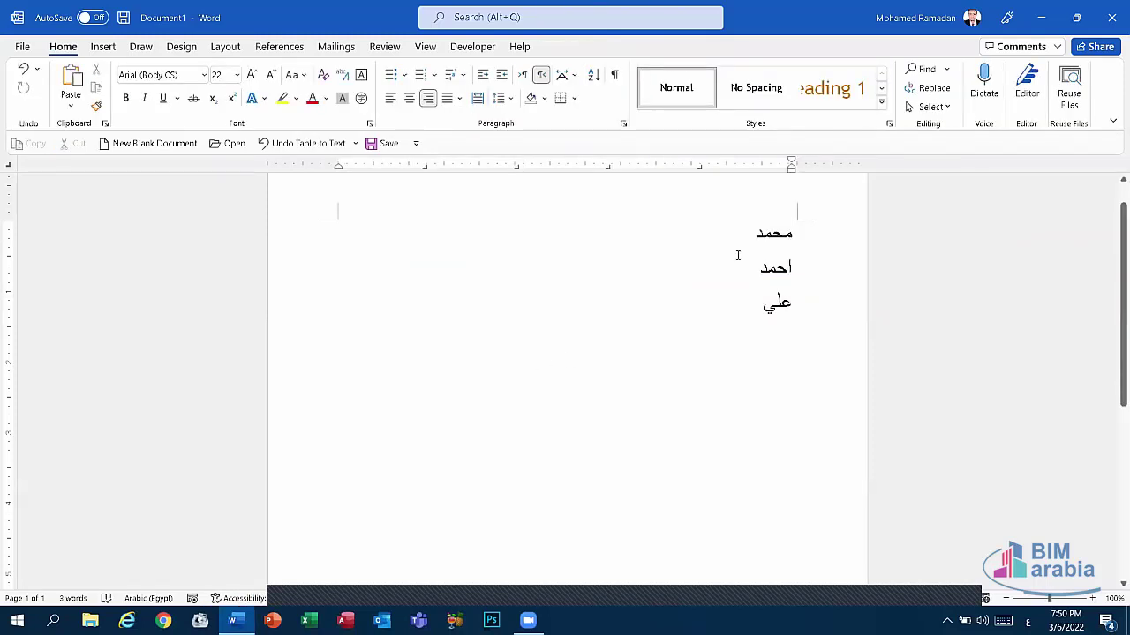
# - Undo to restore the names table, then apply a plain grey banded grid table style
pyautogui.moveTo(707, 304); pyautogui.dragTo(781, 224)
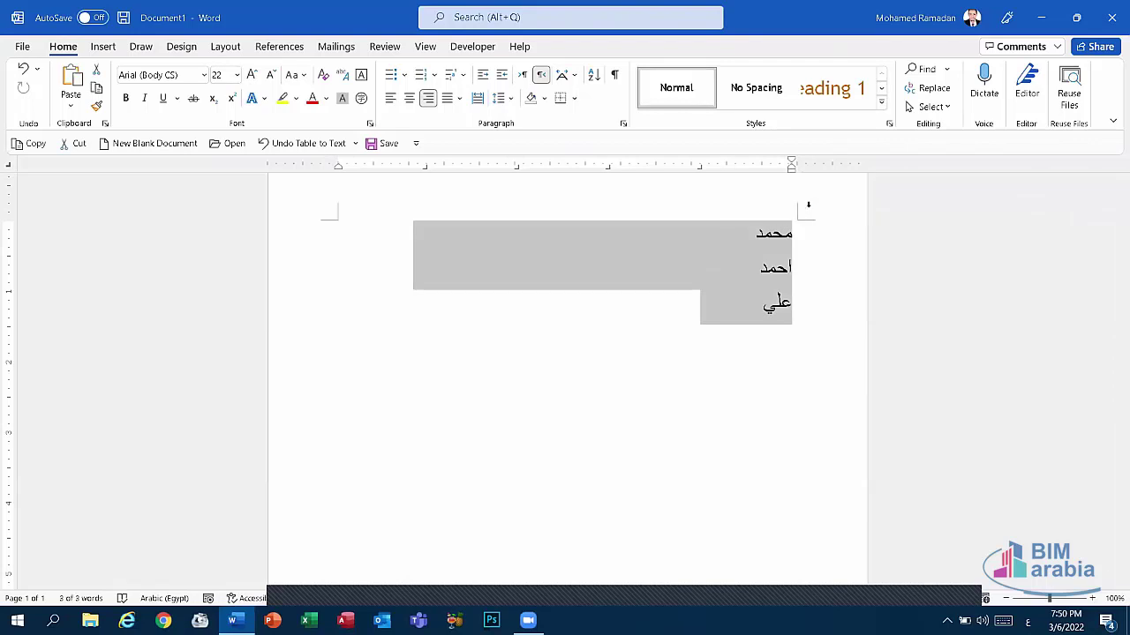
pyautogui.hotkey('ctrl', 'z')
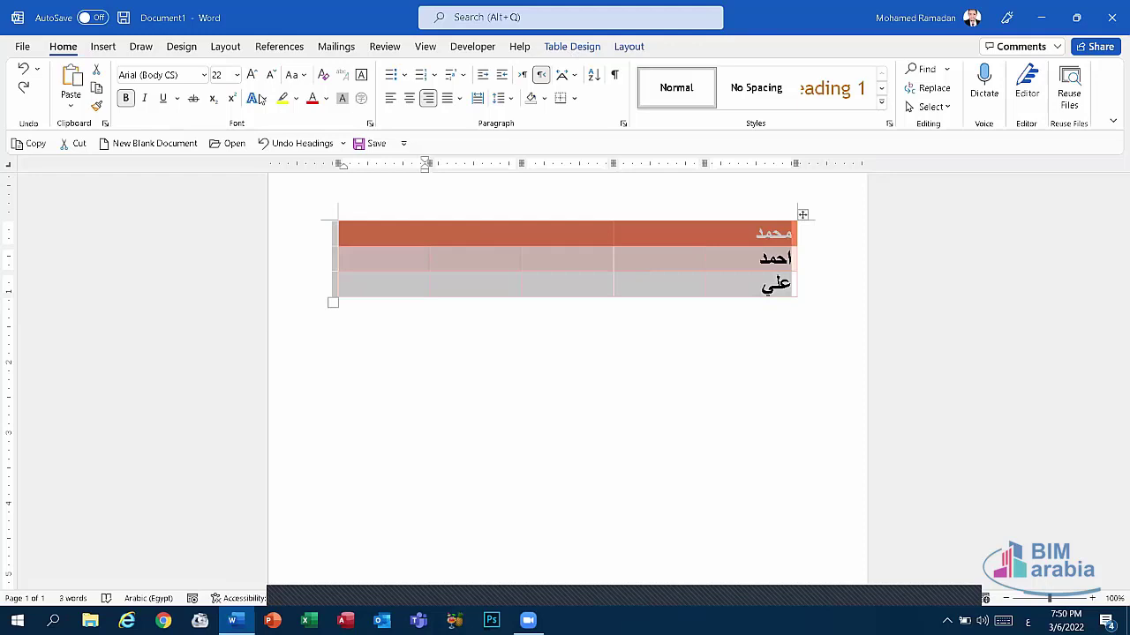
pyautogui.click(572, 47)
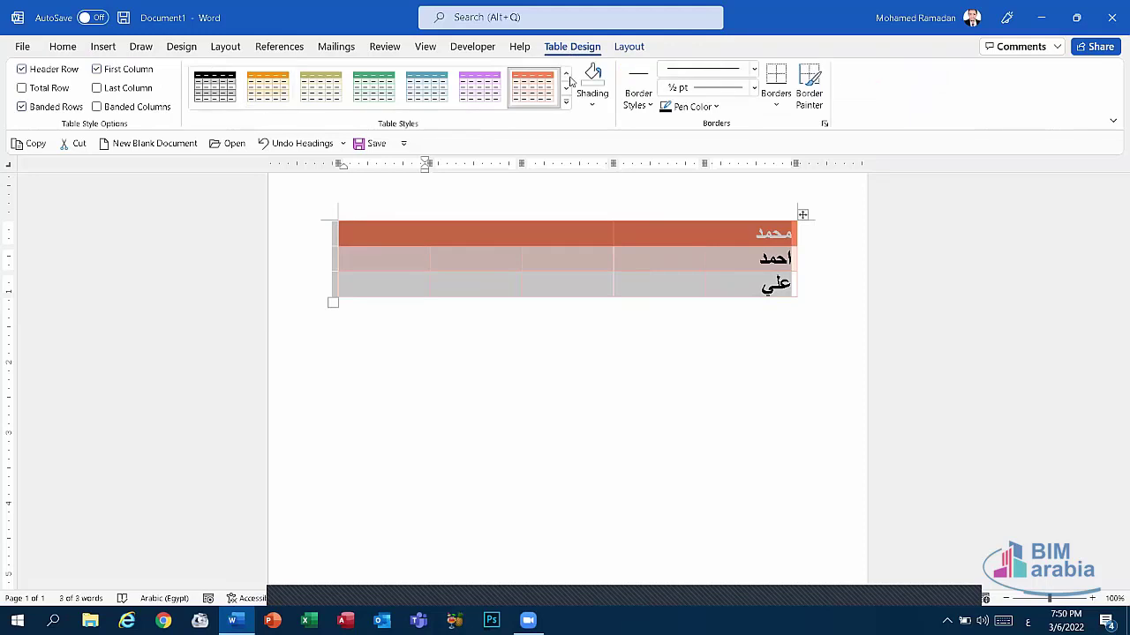
pyautogui.click(569, 77)
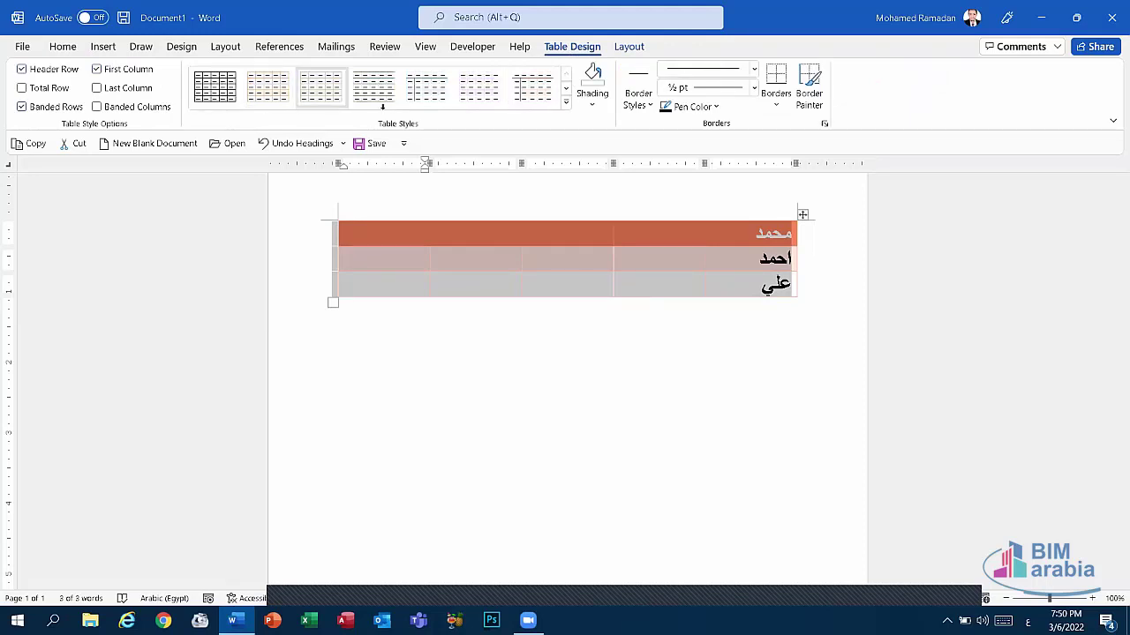
pyautogui.click(321, 85)
pyautogui.click(760, 257)
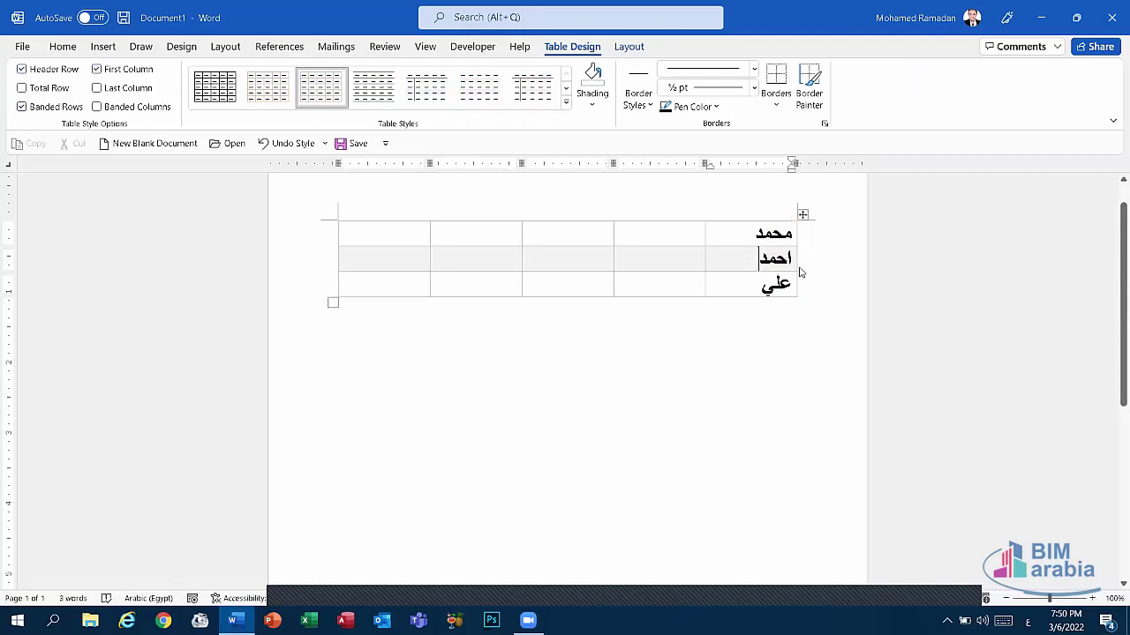
pyautogui.click(800, 270)
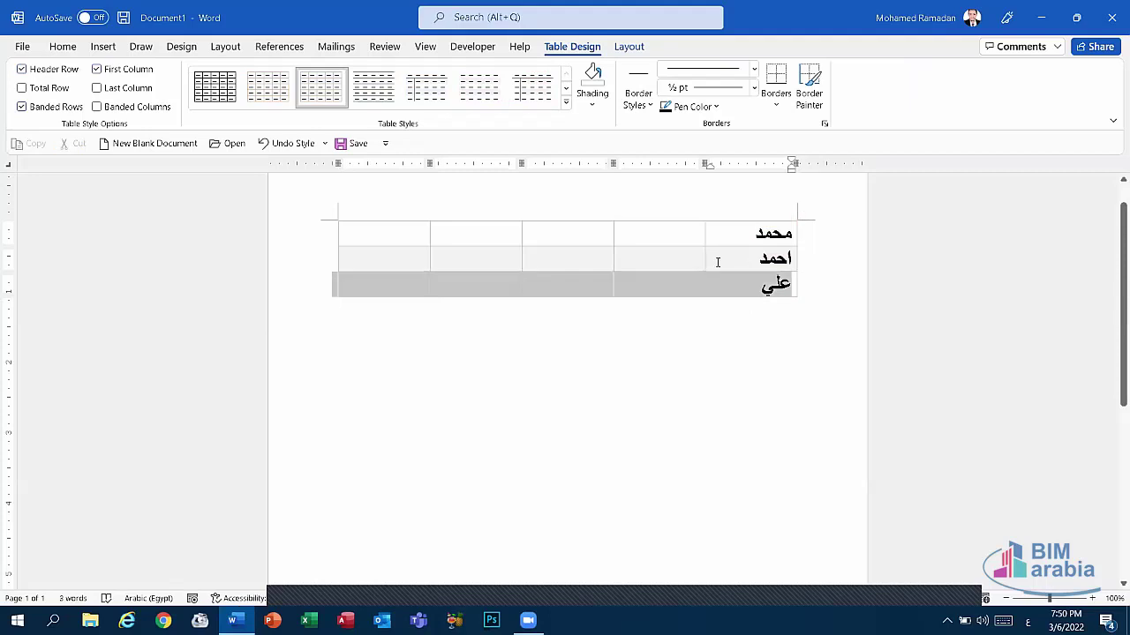
# - Clear the names column and enter ١٠ and ٢٠ in the fourth cells of rows 2 and 3
pyautogui.moveTo(744, 256); pyautogui.dragTo(747, 283)
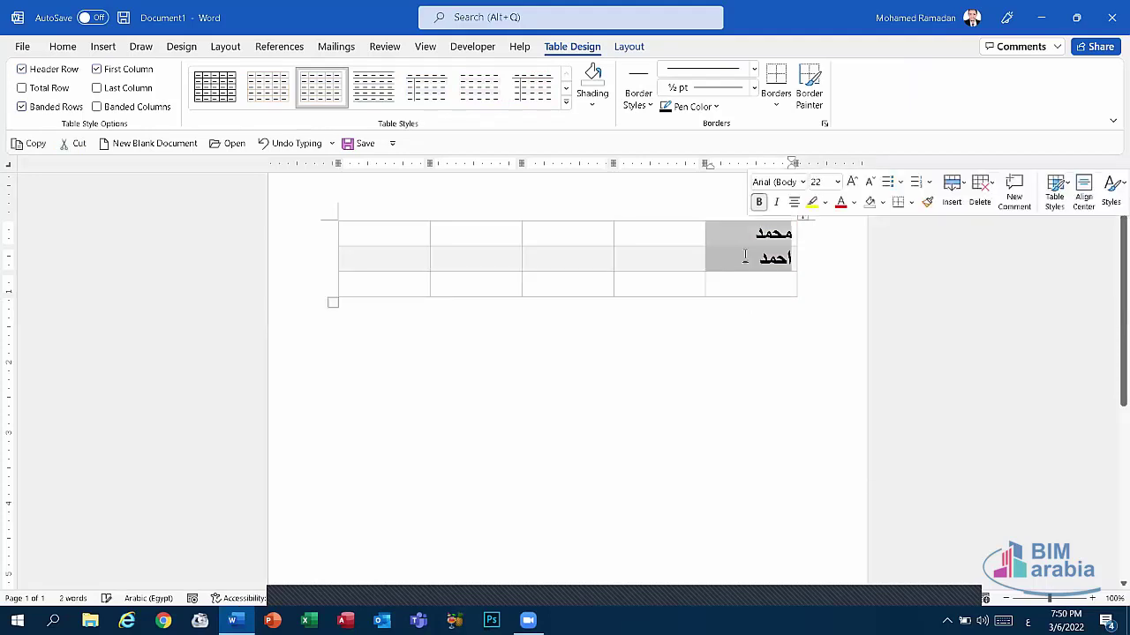
pyautogui.press('Delete')
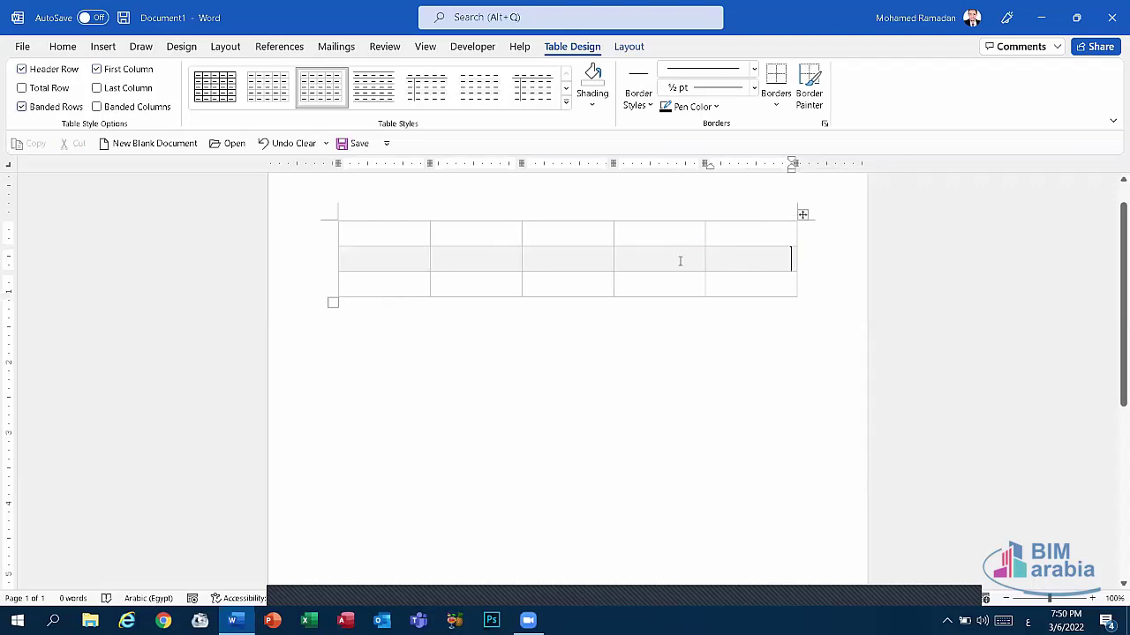
pyautogui.click(684, 260)
pyautogui.write('١٠')
pyautogui.click(696, 287)
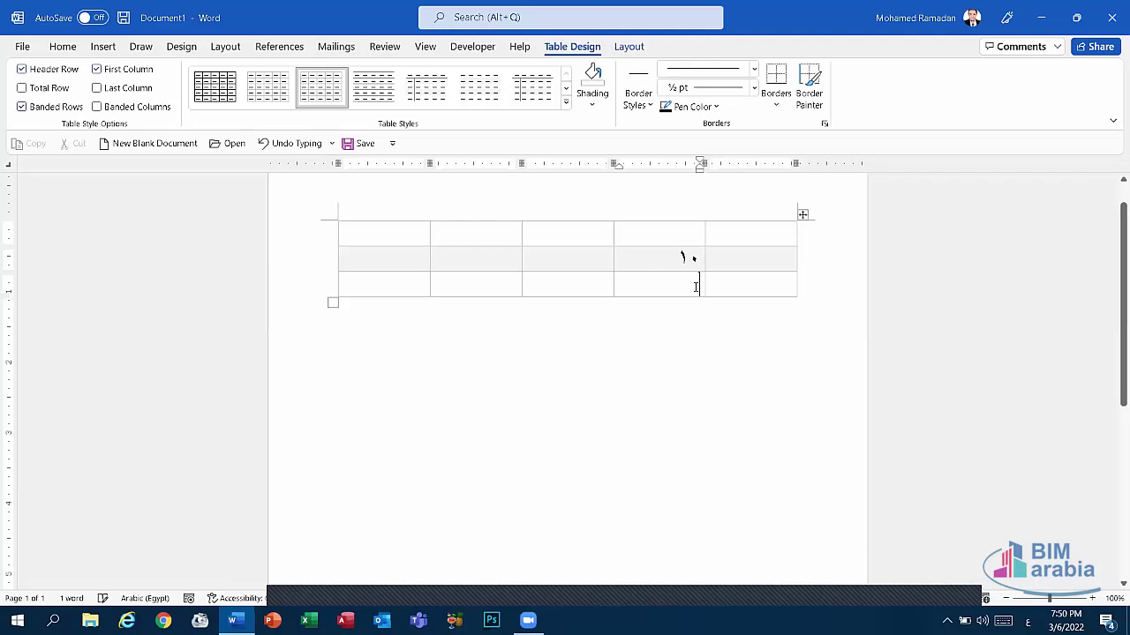
pyautogui.write('٢')
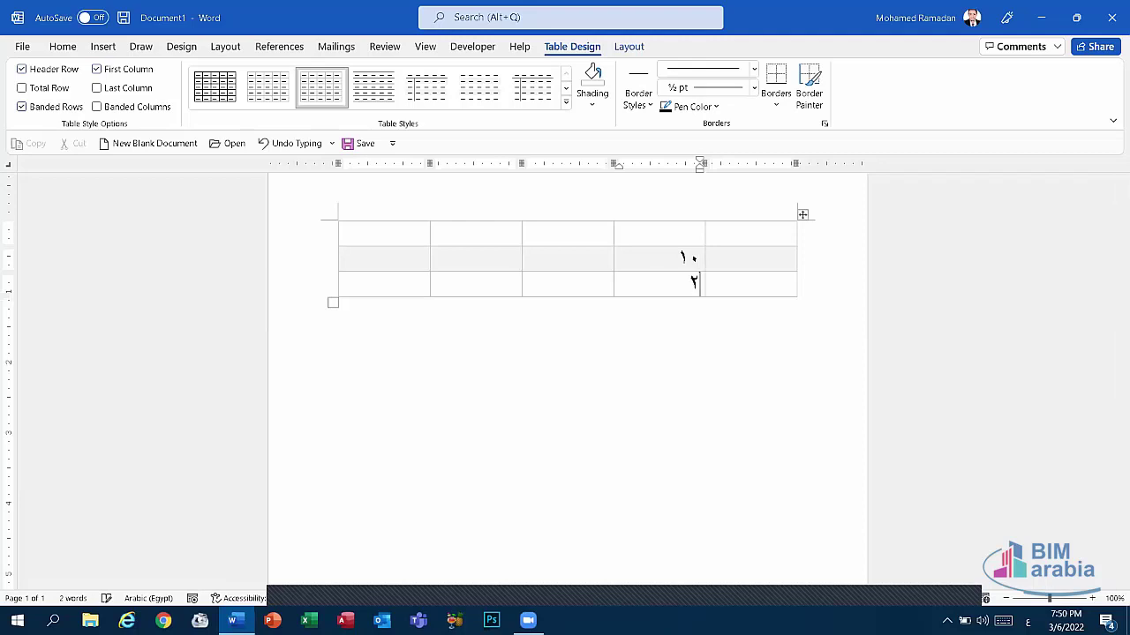
pyautogui.write('٠')
# - Enter ٣٠ in row 2's third cell and move to that row's rightmost cell
pyautogui.click(768, 259)
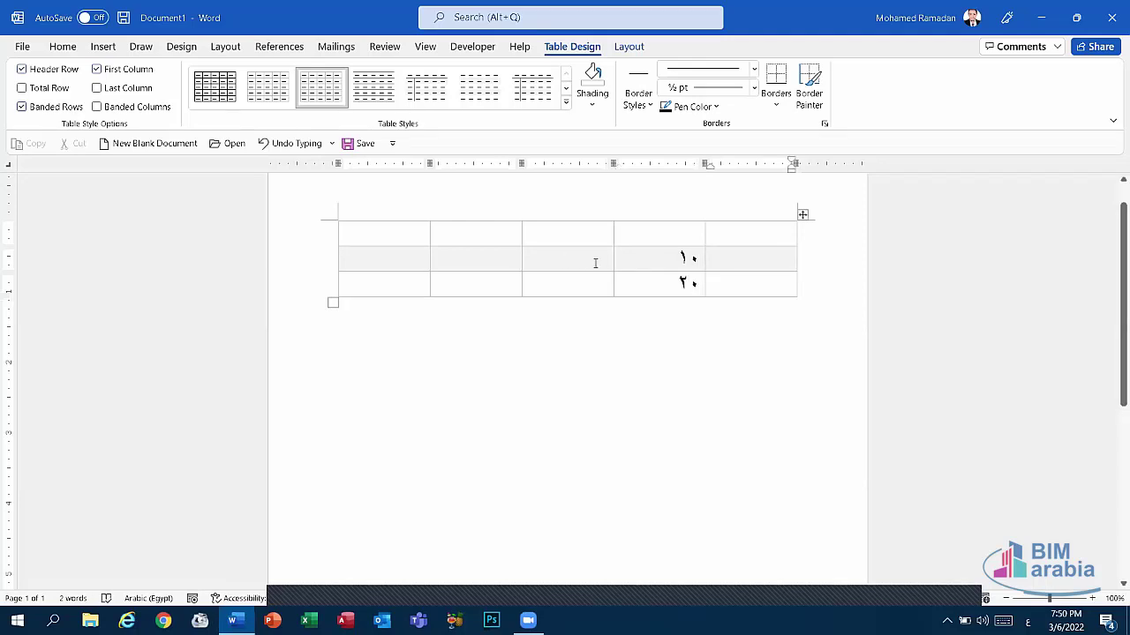
pyautogui.click(595, 263)
pyautogui.write('٣٠')
pyautogui.hotkey('alt', 'Home')
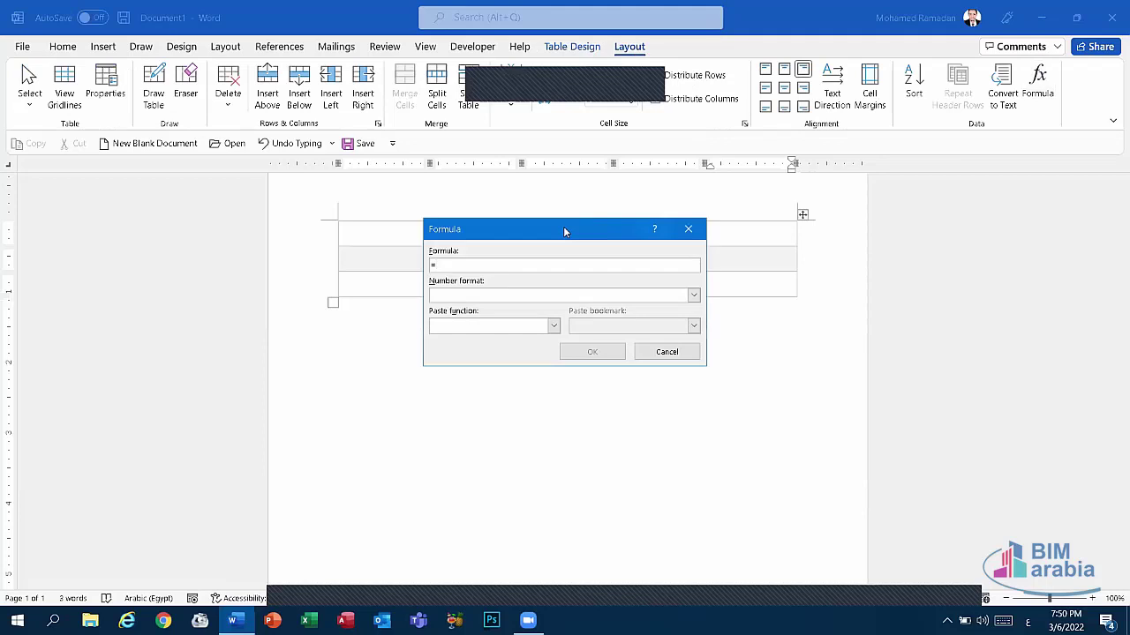
# - Move the Formula dialog aside and insert an incomplete sum( formula in English
pyautogui.moveTo(564, 228); pyautogui.dragTo(681, 346)
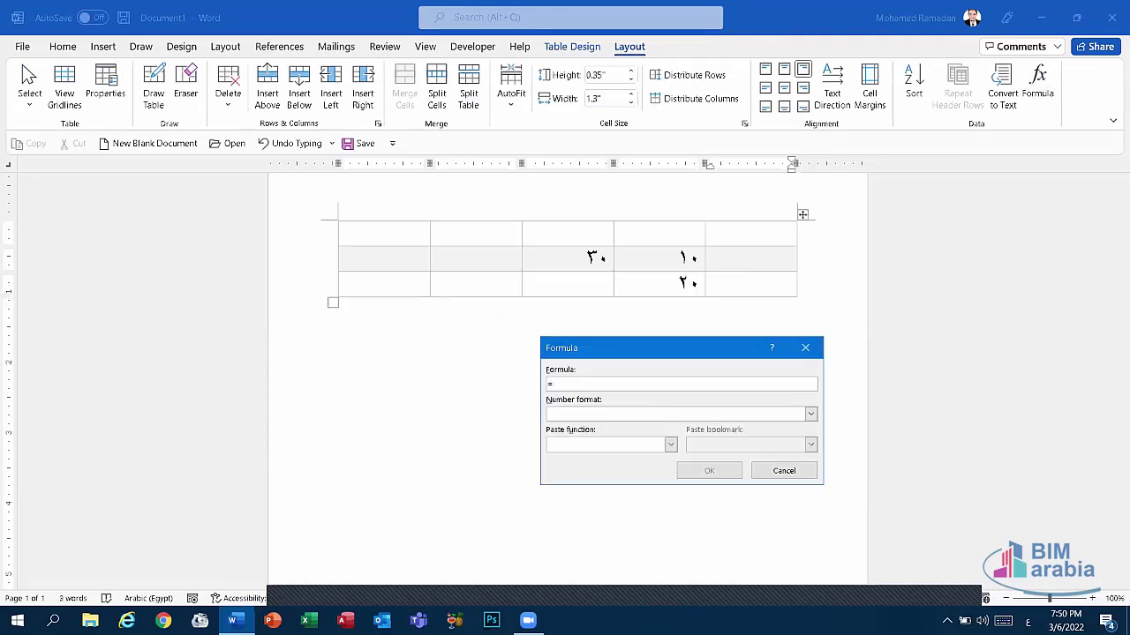
pyautogui.write('س')
pyautogui.press('BackSpace')
pyautogui.hotkey('alt', 'shift')
pyautogui.write('su')
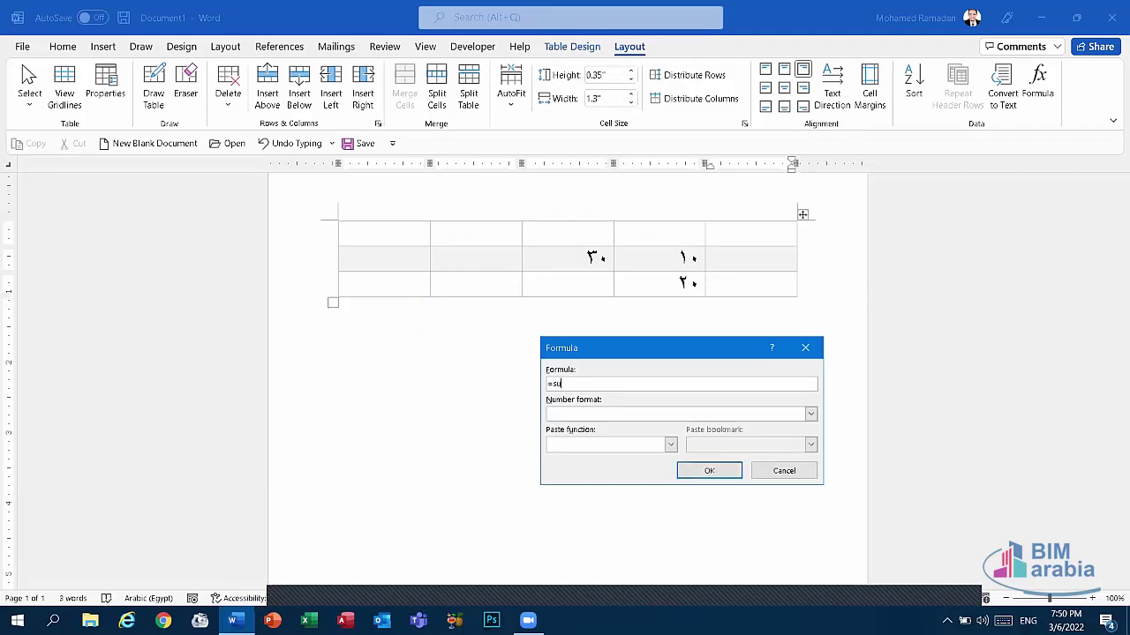
pyautogui.write('m(')
pyautogui.press('Return')
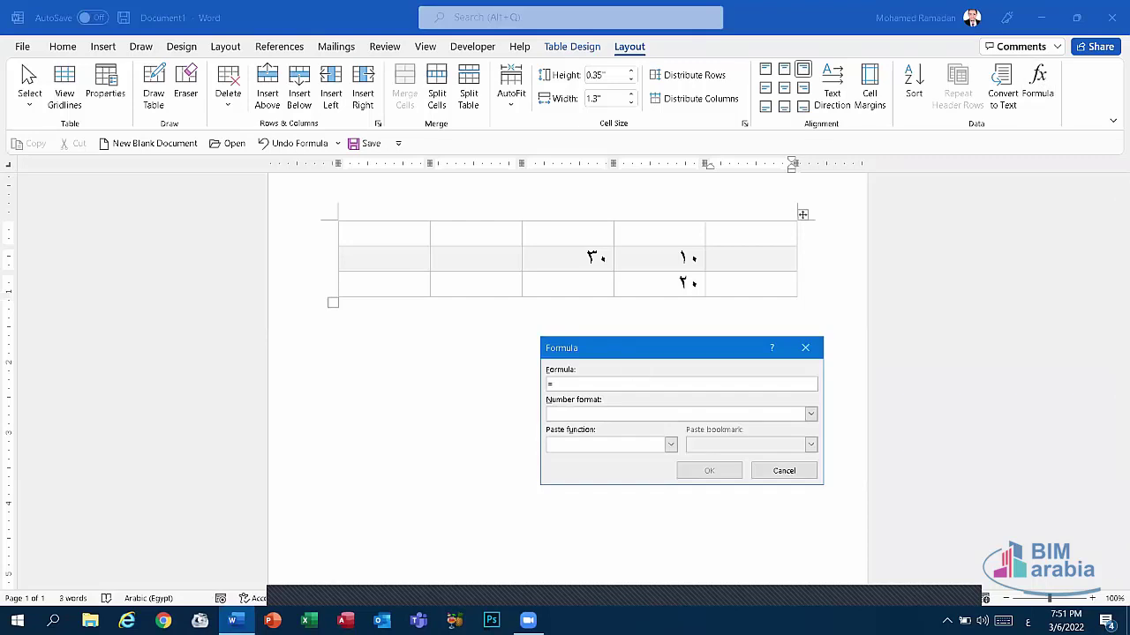
# - Retry the total with sum(left, then type 40 in the cell and delete it
pyautogui.write('س')
pyautogui.press('BackSpace')
pyautogui.press('BackSpace')
pyautogui.hotkey('alt', 'shift')
pyautogui.write('sum(')
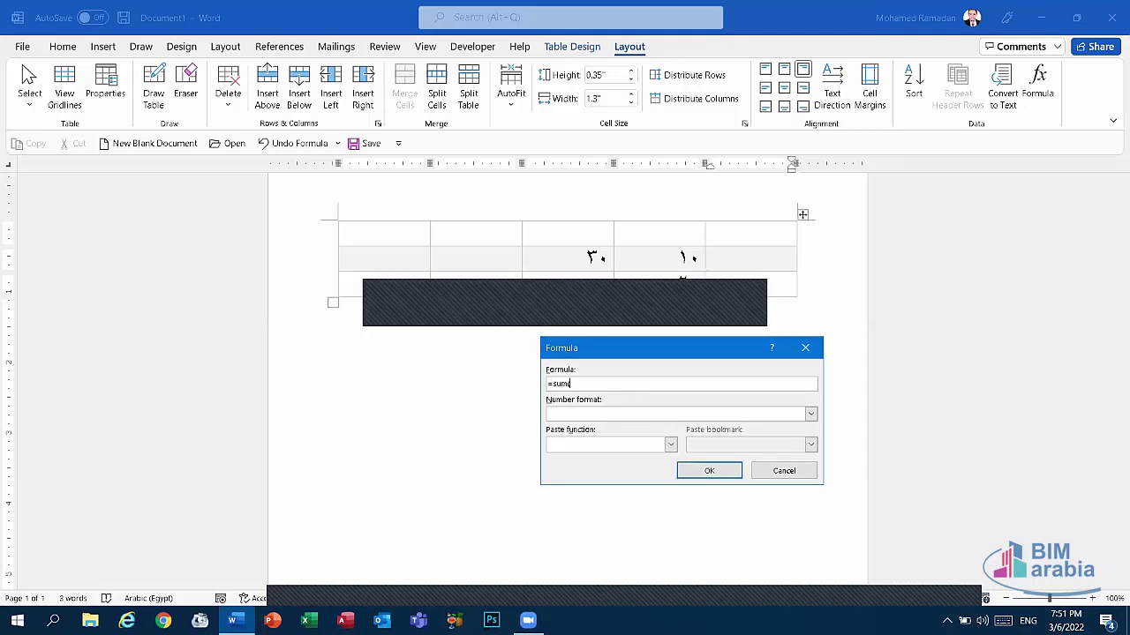
pyautogui.write('left')
pyautogui.click(721, 470)
pyautogui.click(757, 256)
pyautogui.write('40')
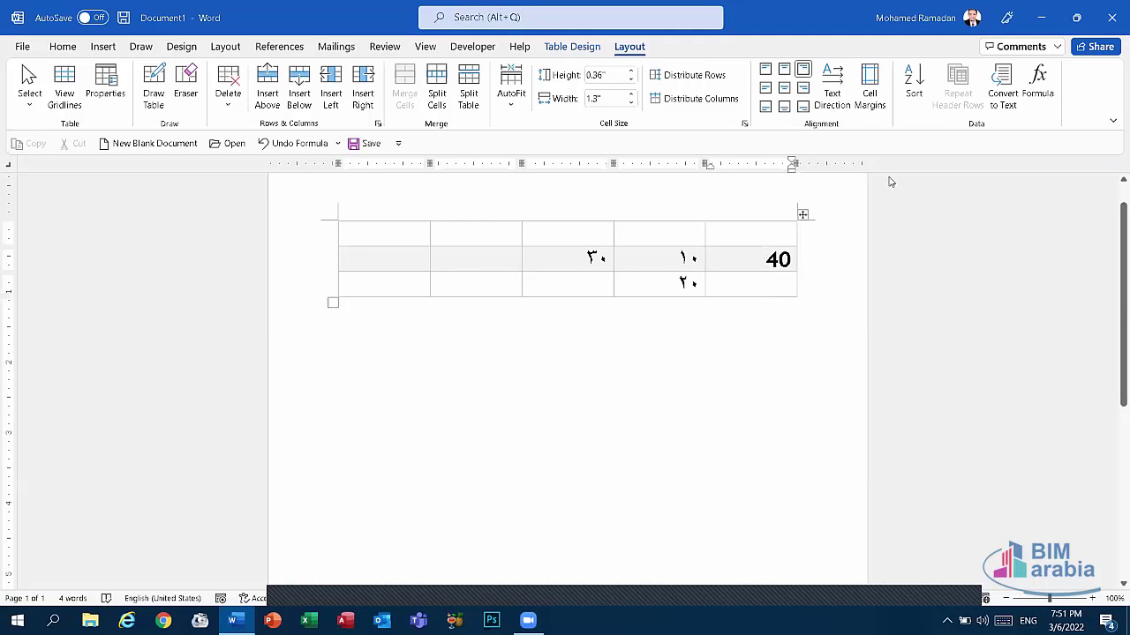
pyautogui.press('Delete')
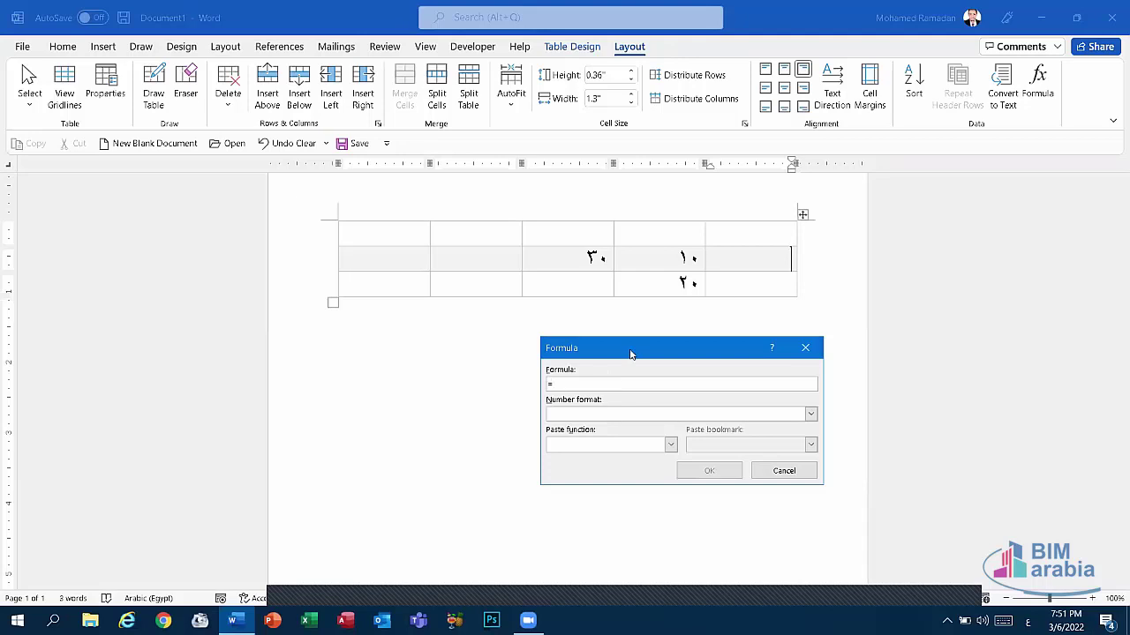
# - Insert =SUM(LEFT) to show the row total of 40, then clear it again
pyautogui.write('سعة')
pyautogui.press('BackSpace')
pyautogui.press('BackSpace')
pyautogui.press('BackSpace')
pyautogui.press('BackSpace')
pyautogui.hotkey('alt', 'shift')
pyautogui.write('=sum')
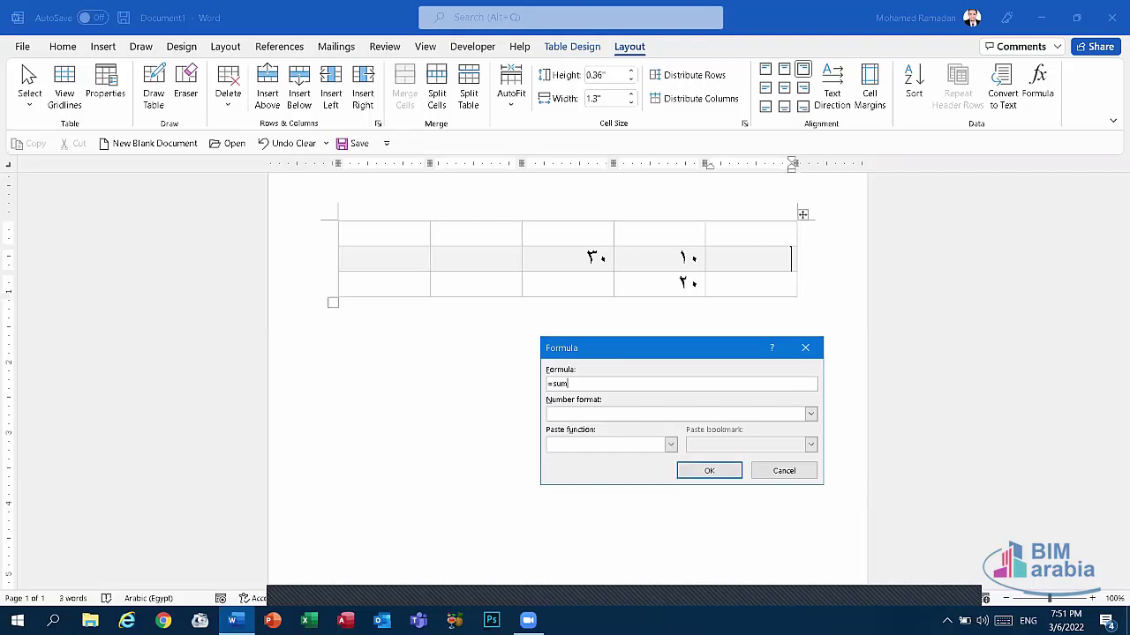
pyautogui.write('(')
pyautogui.write('left')
pyautogui.press('Return')
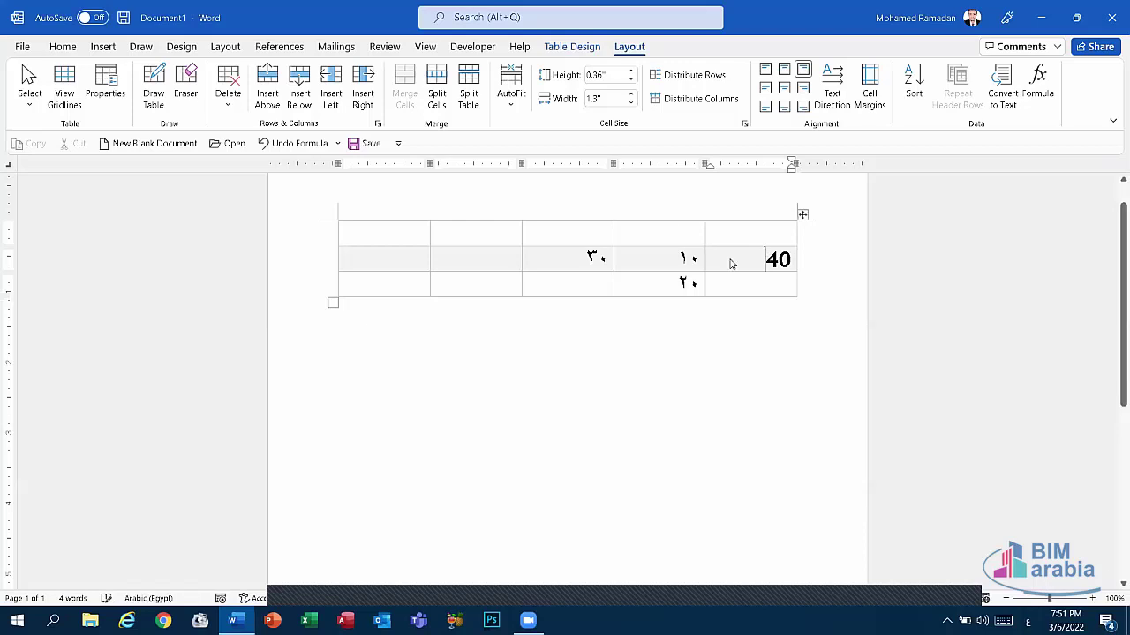
pyautogui.press('Delete')
# - Try =SUM(BOTTOM) in the top cell, erase its error, then total the row with =SUM(RIGHT) showing 40
pyautogui.click(1031, 86)
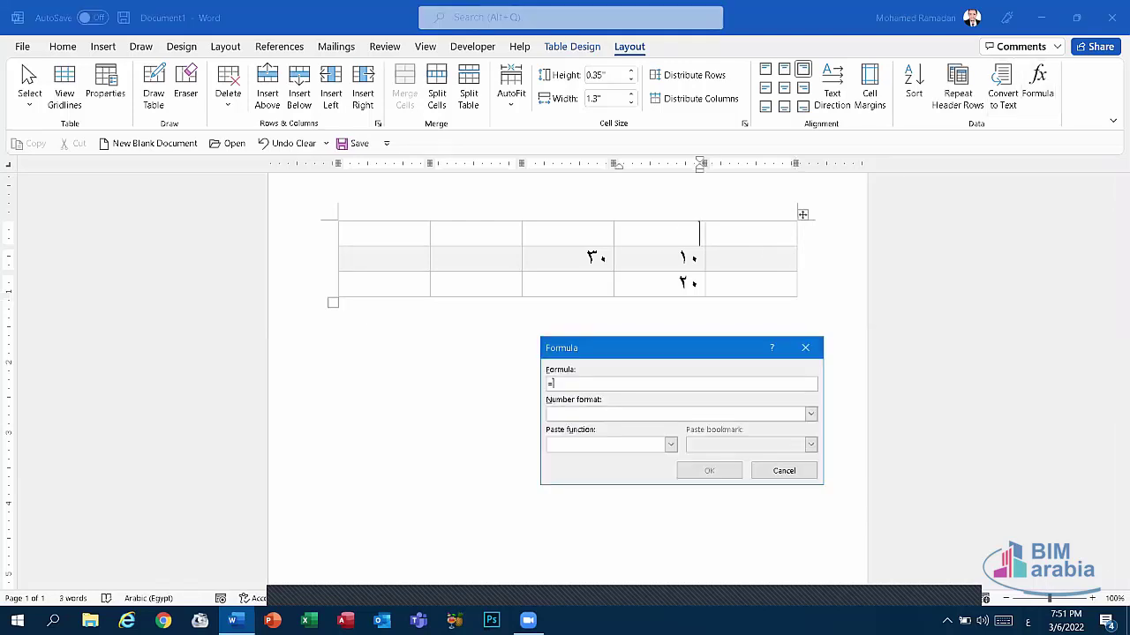
pyautogui.hotkey('ctrl', 'shift')
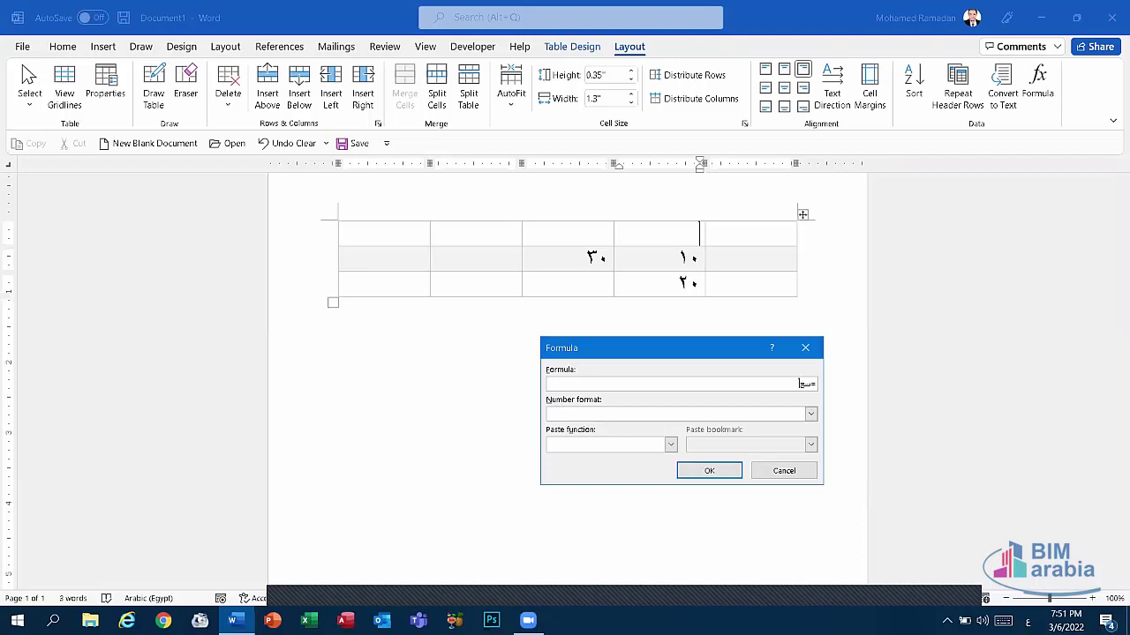
pyautogui.hotkey('ctrl', 'shift')
pyautogui.write('su')
pyautogui.write('m(')
pyautogui.write('b')
pyautogui.write('ottom')
pyautogui.press('Return')
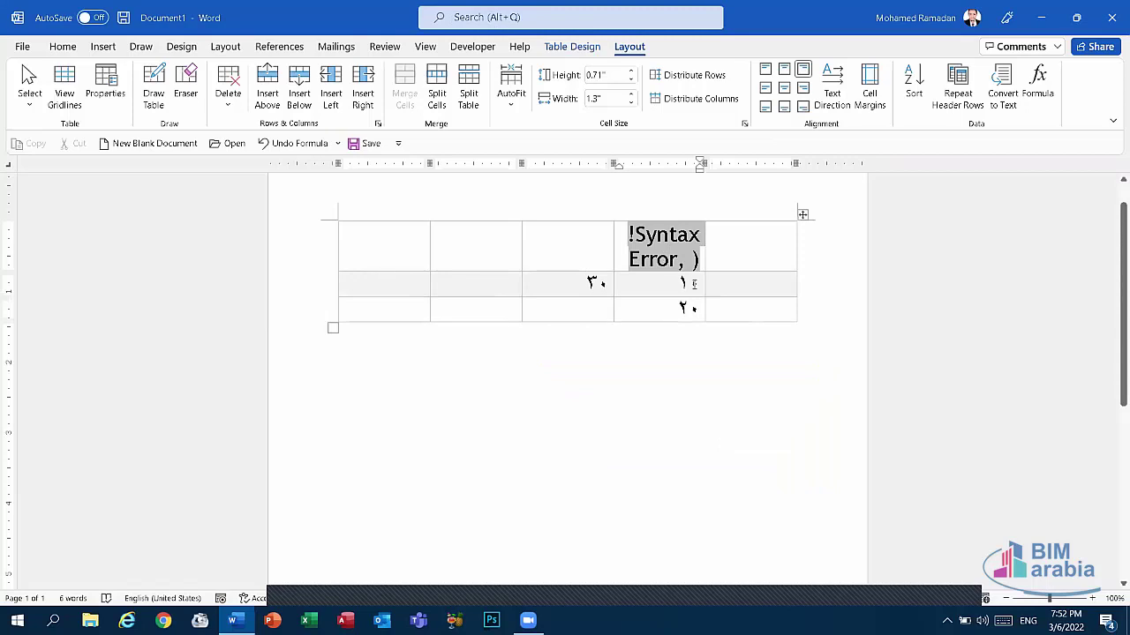
pyautogui.press('BackSpace')
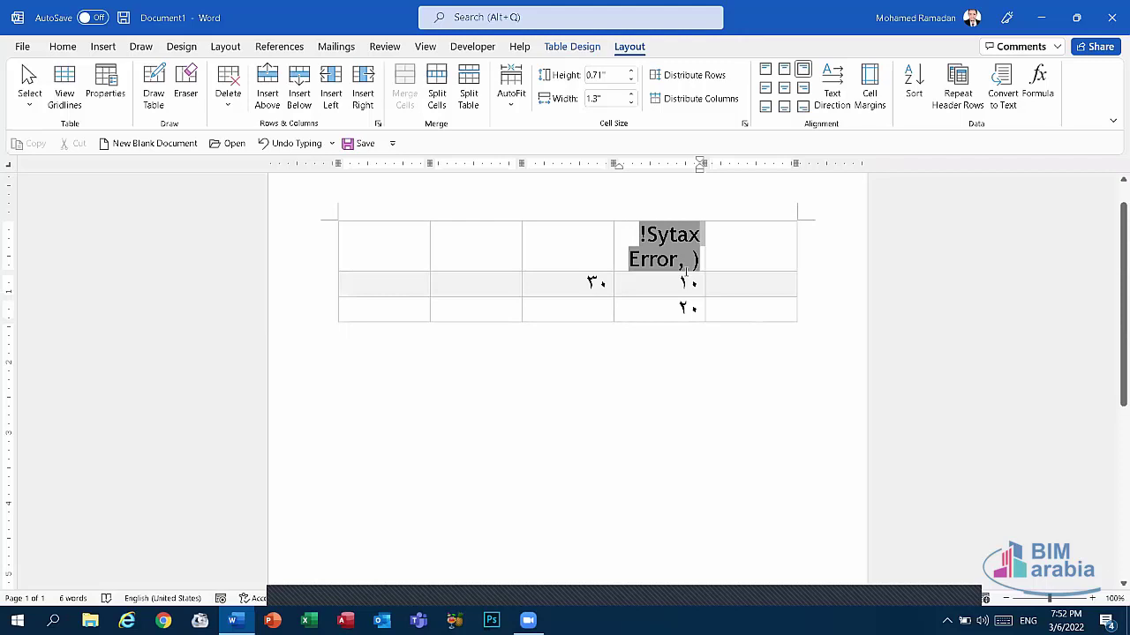
pyautogui.press('BackSpace')
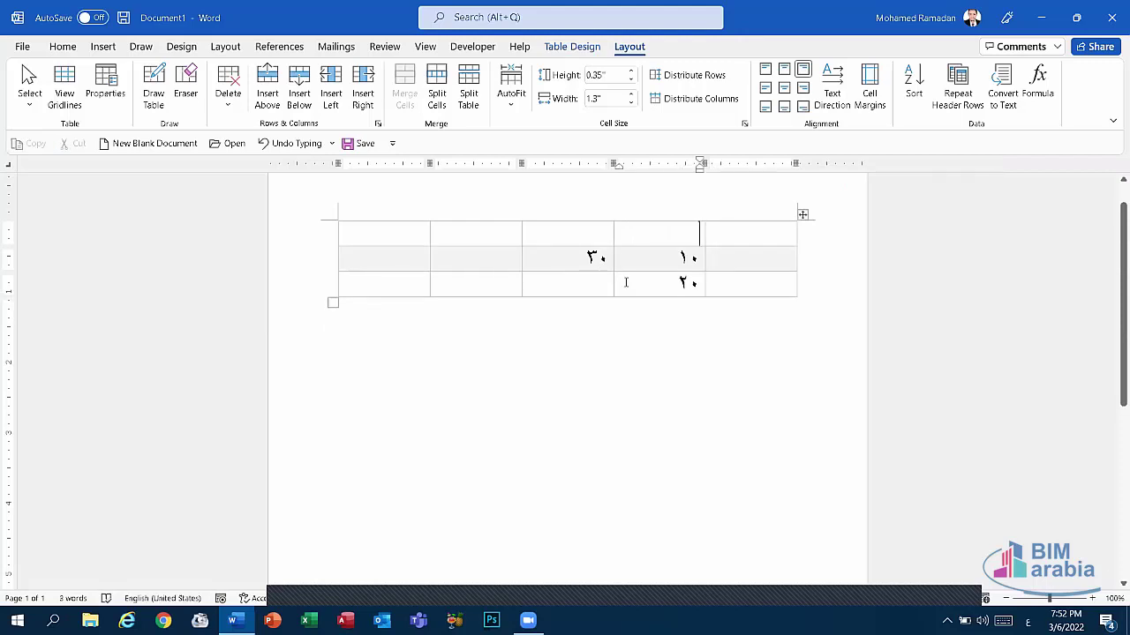
pyautogui.click(468, 257)
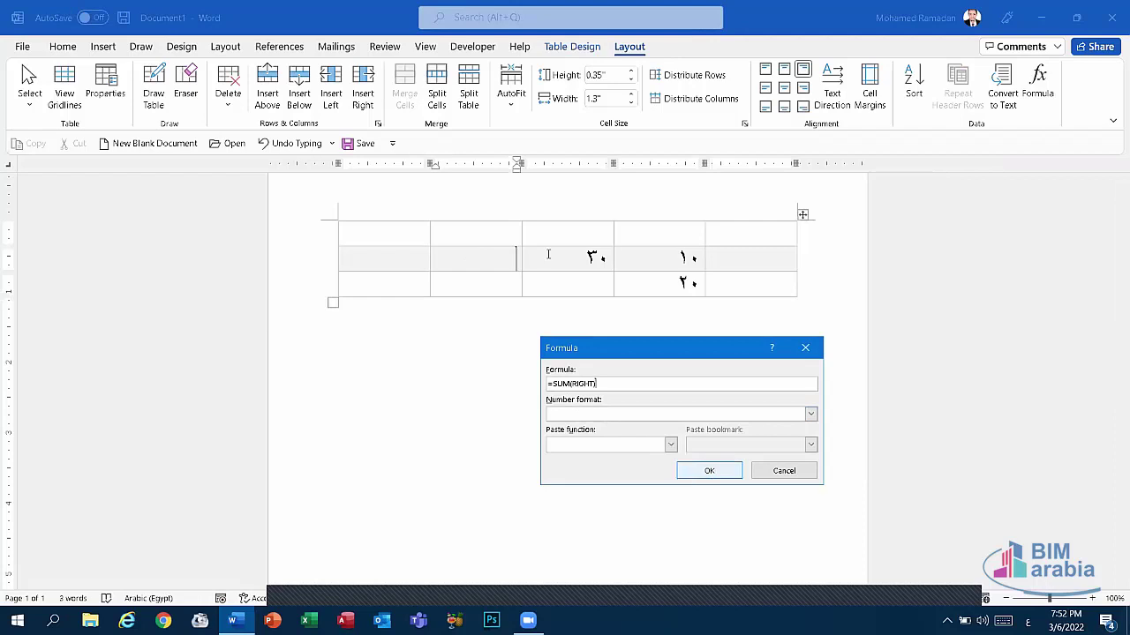
pyautogui.click(710, 472)
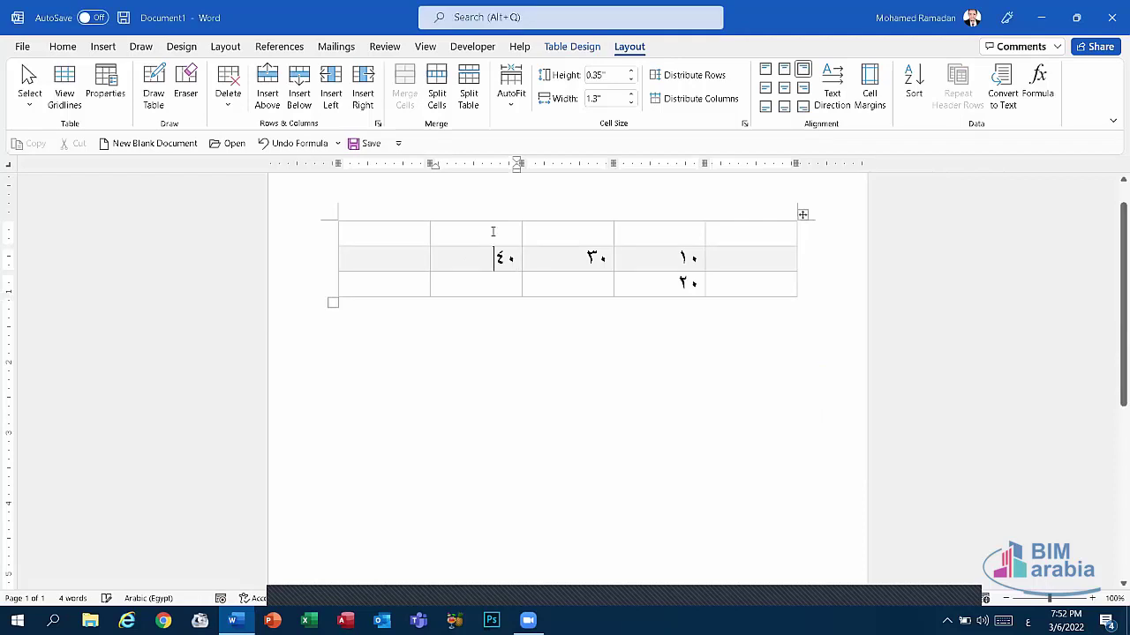
# - Add several empty rows and total the 10 and 20 column with =SUM(ABOVE), giving 30
pyautogui.click(794, 300)
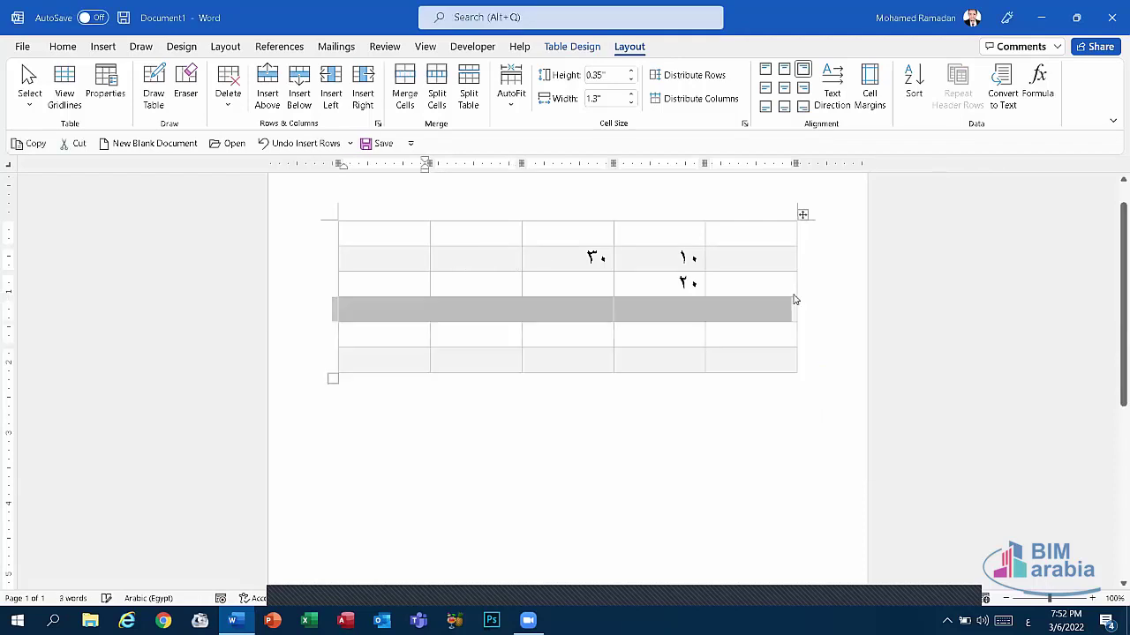
pyautogui.press('F4')
pyautogui.press('F4')
pyautogui.click(673, 335)
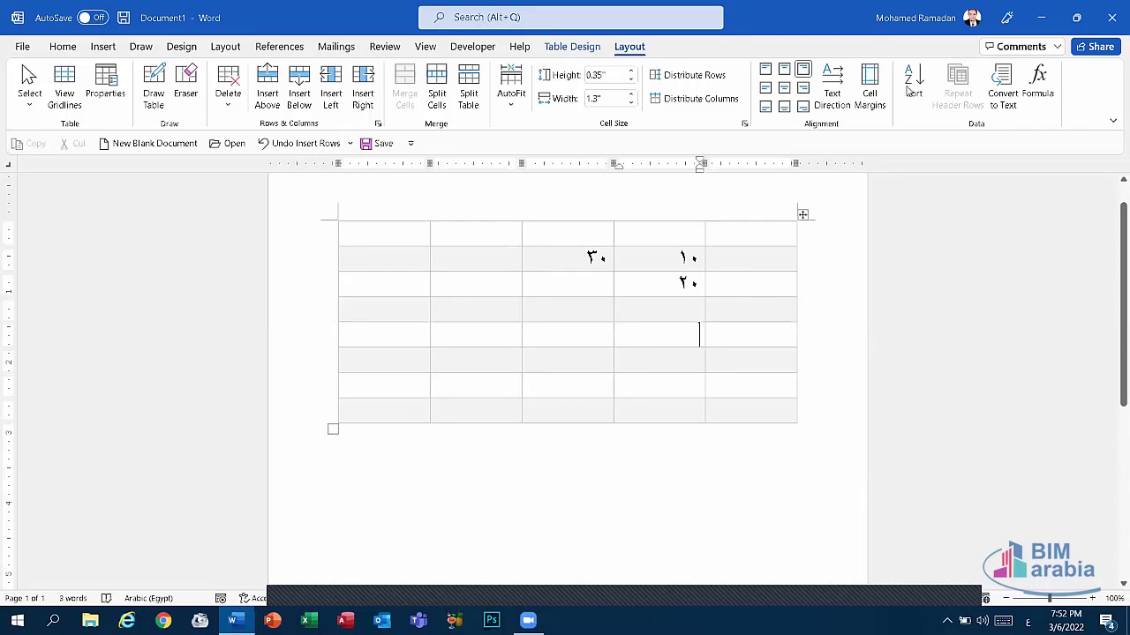
pyautogui.click(1037, 88)
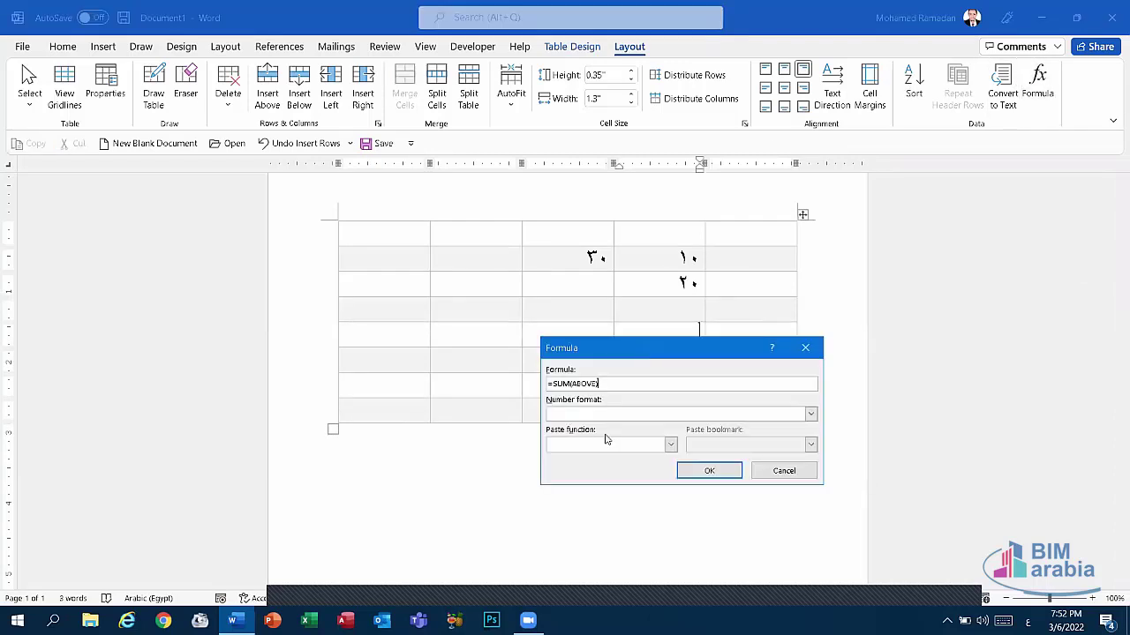
pyautogui.click(708, 471)
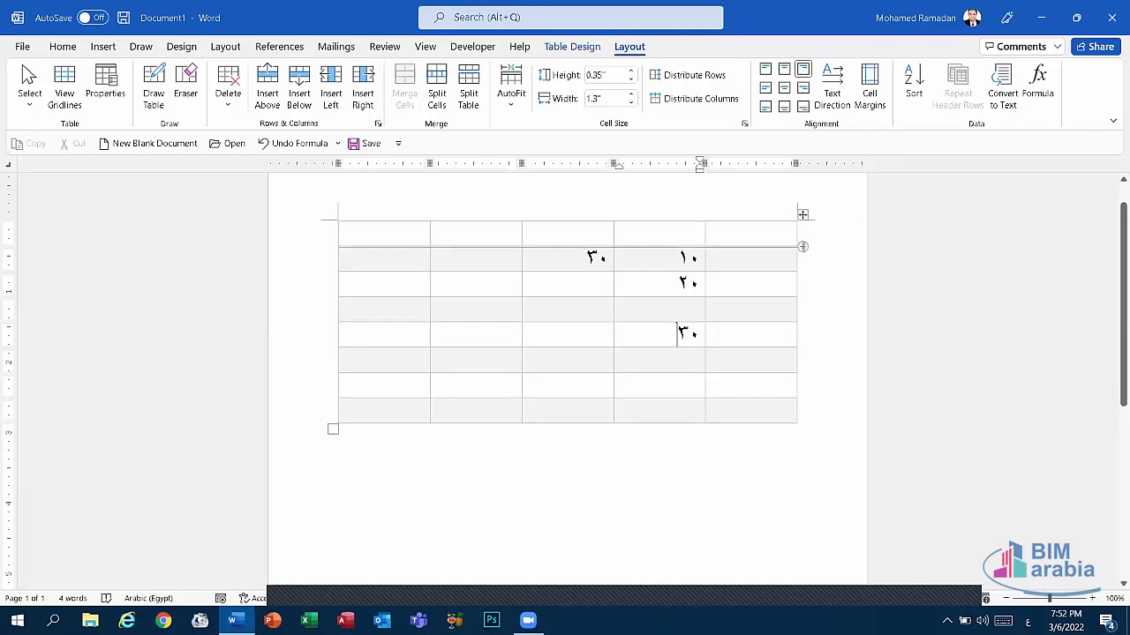
# - Insert a row below the top row, try =SUM(BOTTOM) there, and delete the resulting error
pyautogui.click(802, 246)
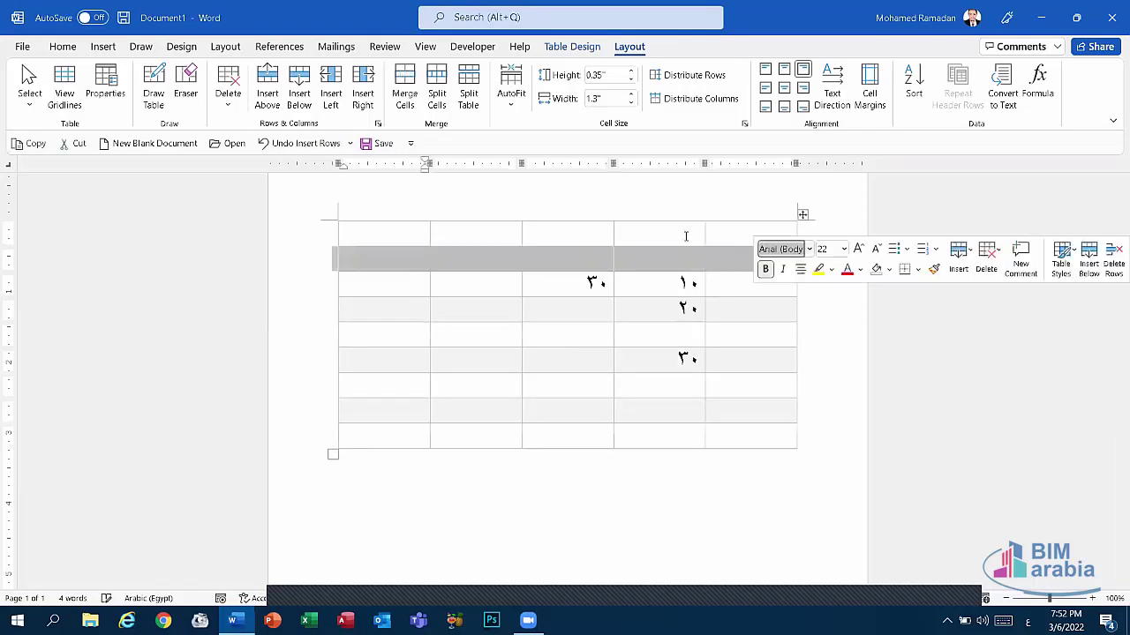
pyautogui.click(1044, 93)
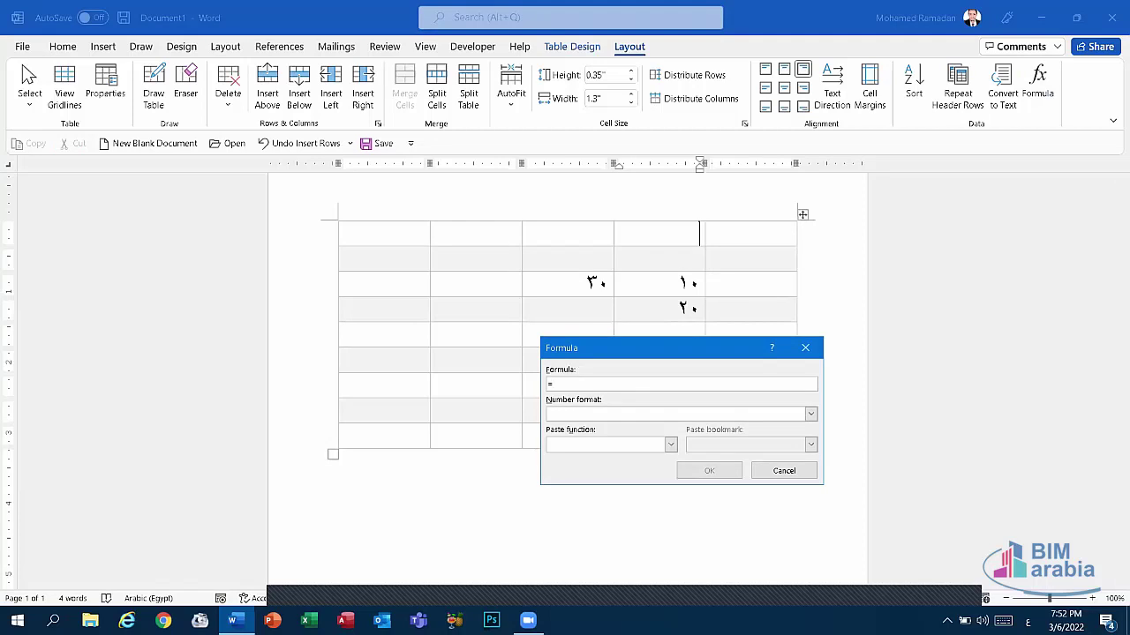
pyautogui.write('س')
pyautogui.press('BackSpace')
pyautogui.hotkey('alt', 'shift')
pyautogui.write('s')
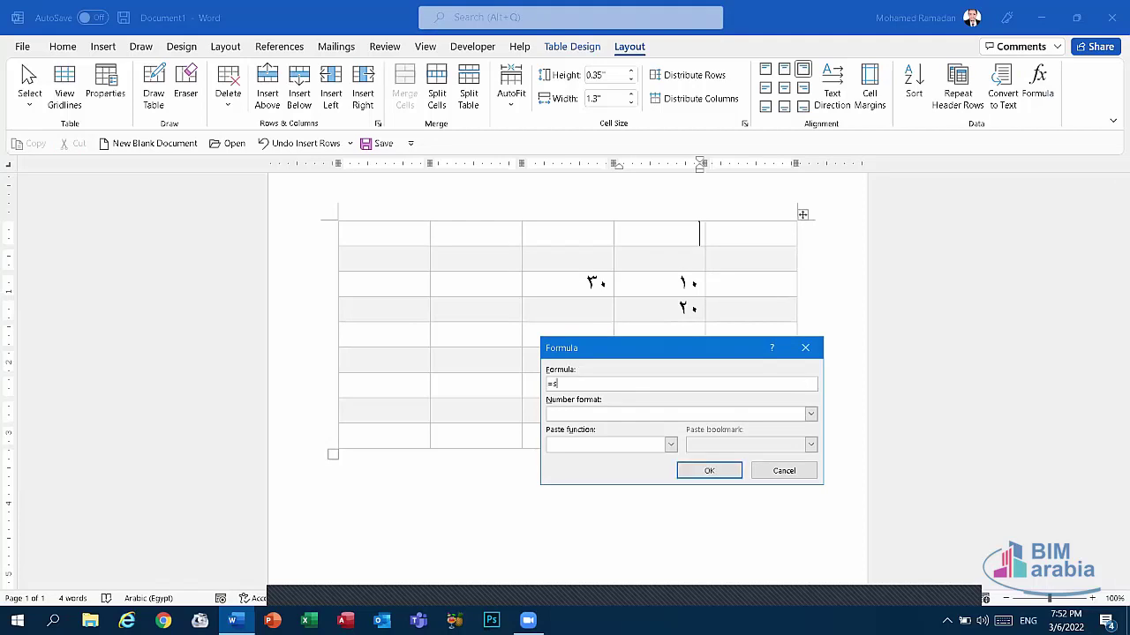
pyautogui.write('um(')
pyautogui.write('bbotto')
pyautogui.write('m)')
pyautogui.press('BackSpace')
pyautogui.press('Return')
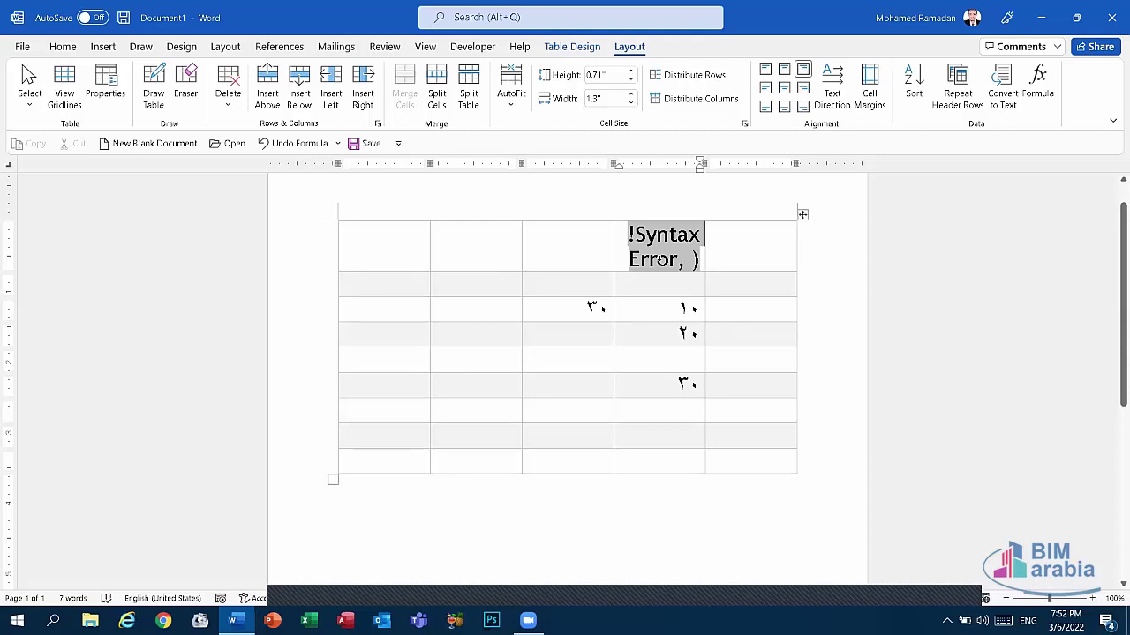
pyautogui.press('F9')
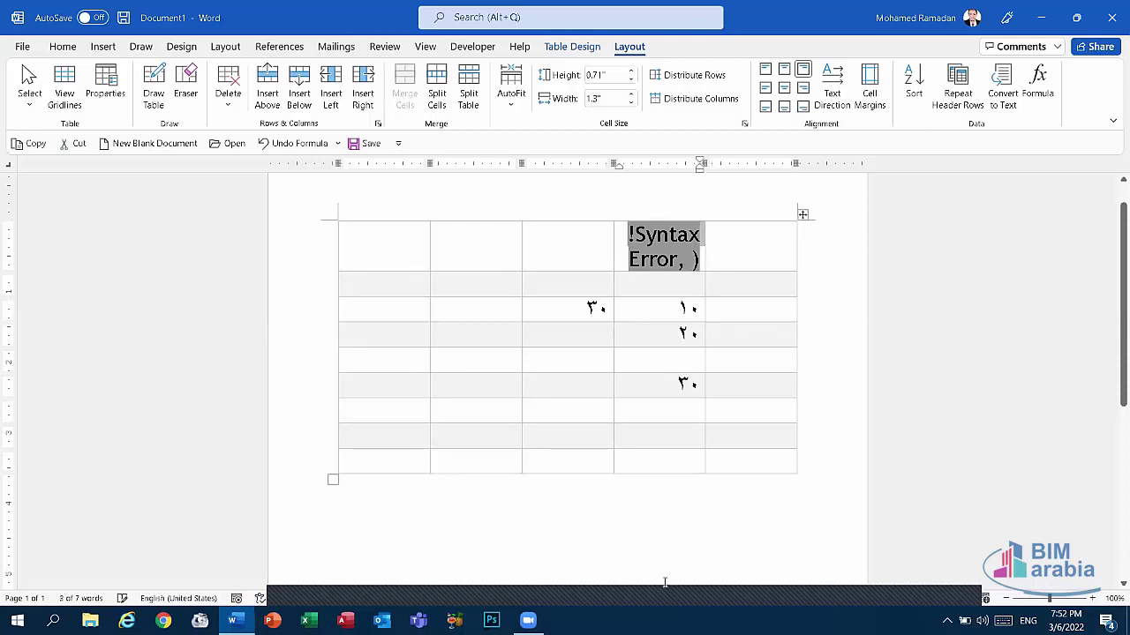
pyautogui.press('Delete')
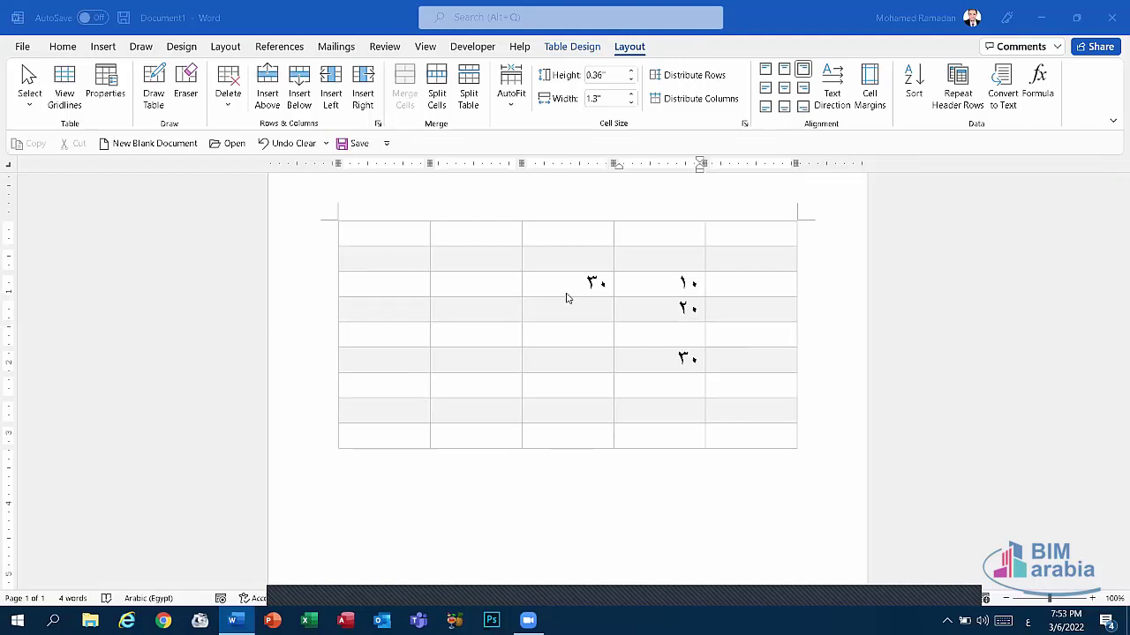
# - Label row 8's first cell SUM and the row below it Average
pyautogui.click(370, 406)
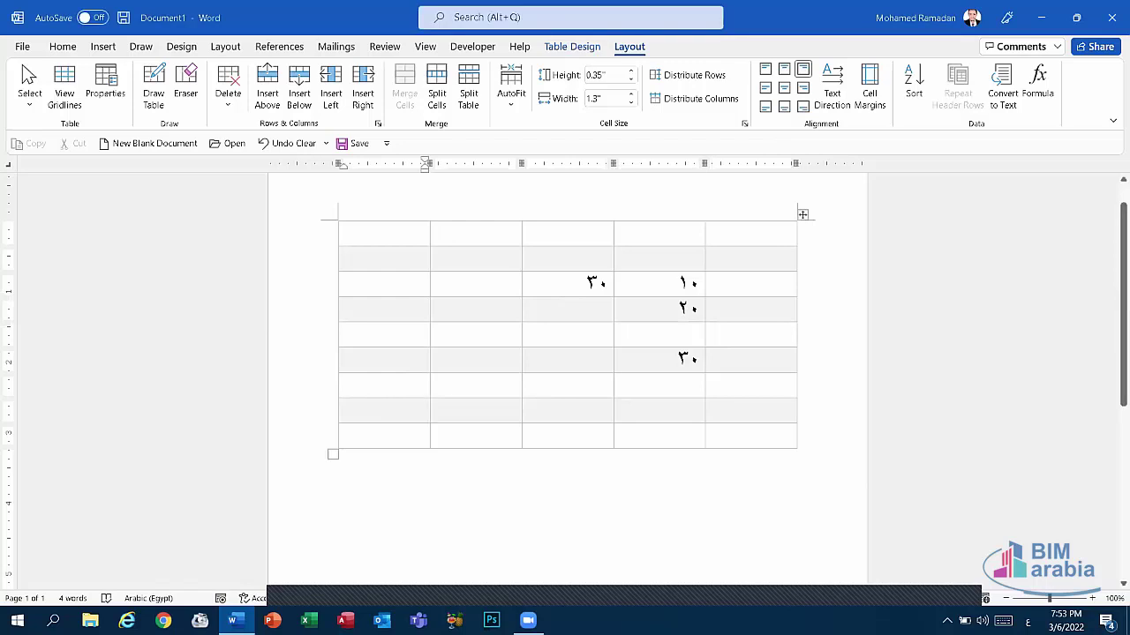
pyautogui.write('S')
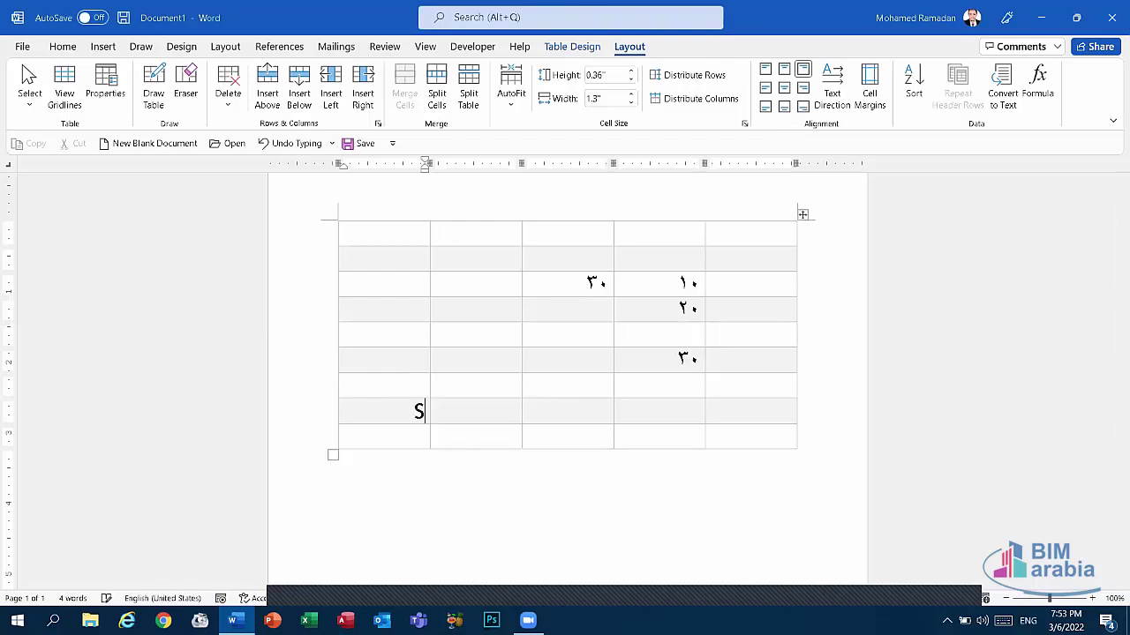
pyautogui.write('UM')
pyautogui.press('Down')
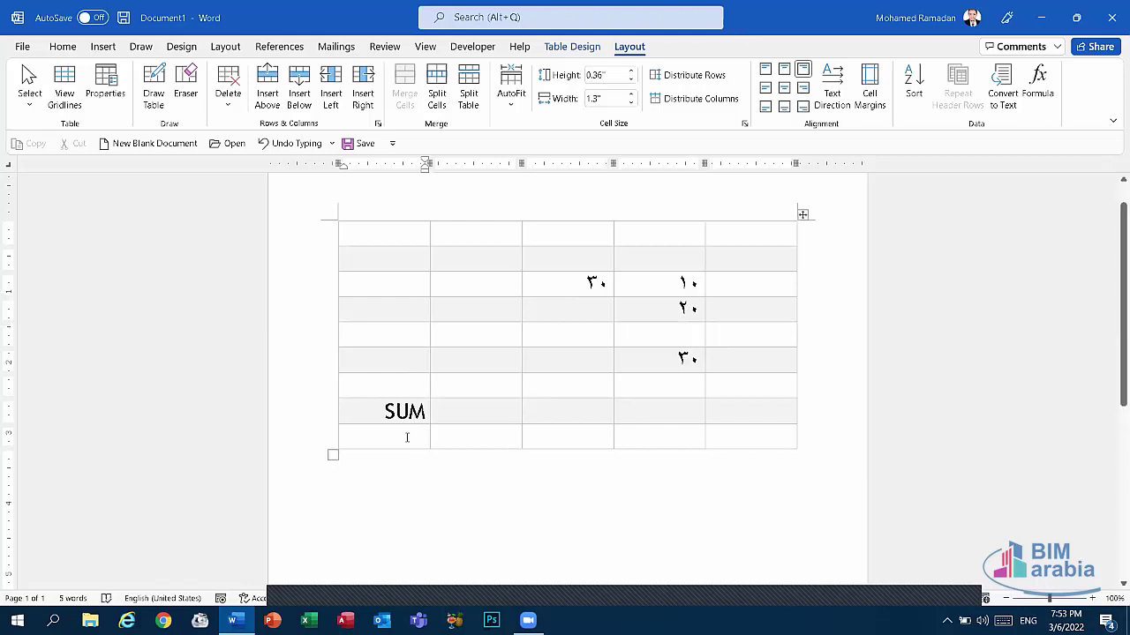
pyautogui.hotkey('alt', 'shift')
pyautogui.write('ش')
pyautogui.press('BackSpace')
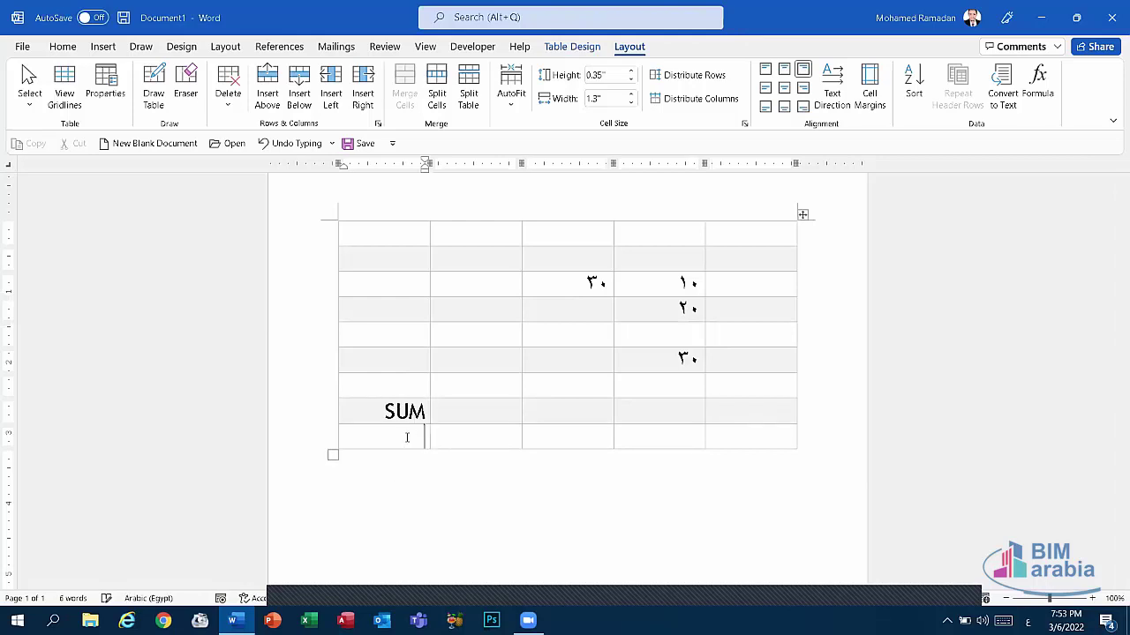
pyautogui.hotkey('alt', 'shift')
pyautogui.write('Aber')
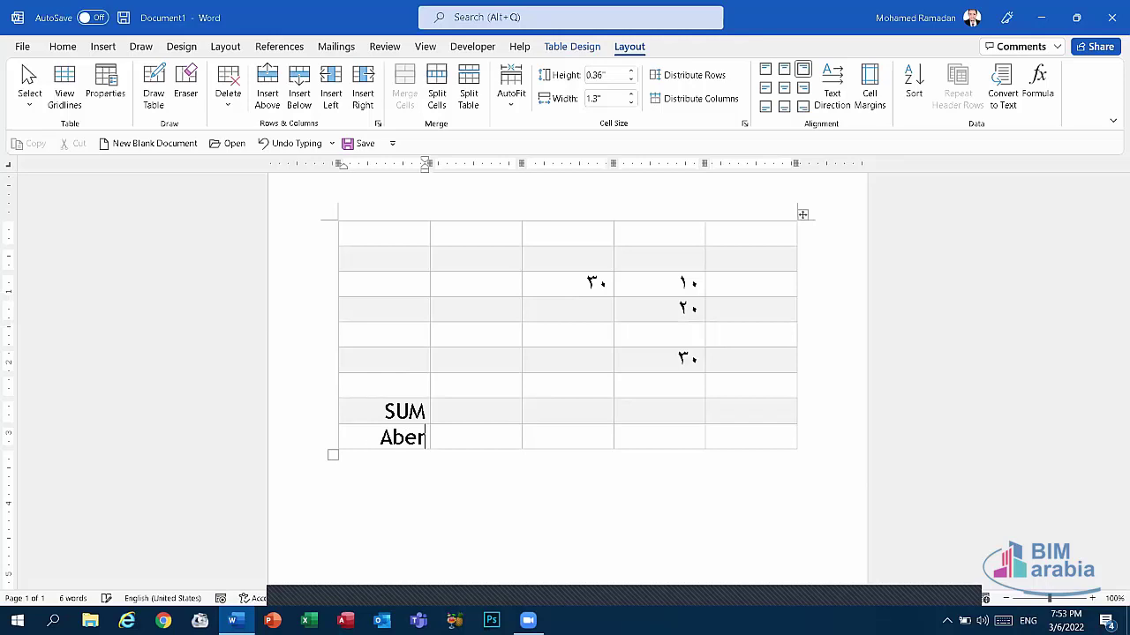
pyautogui.write('a')
pyautogui.write('ge')
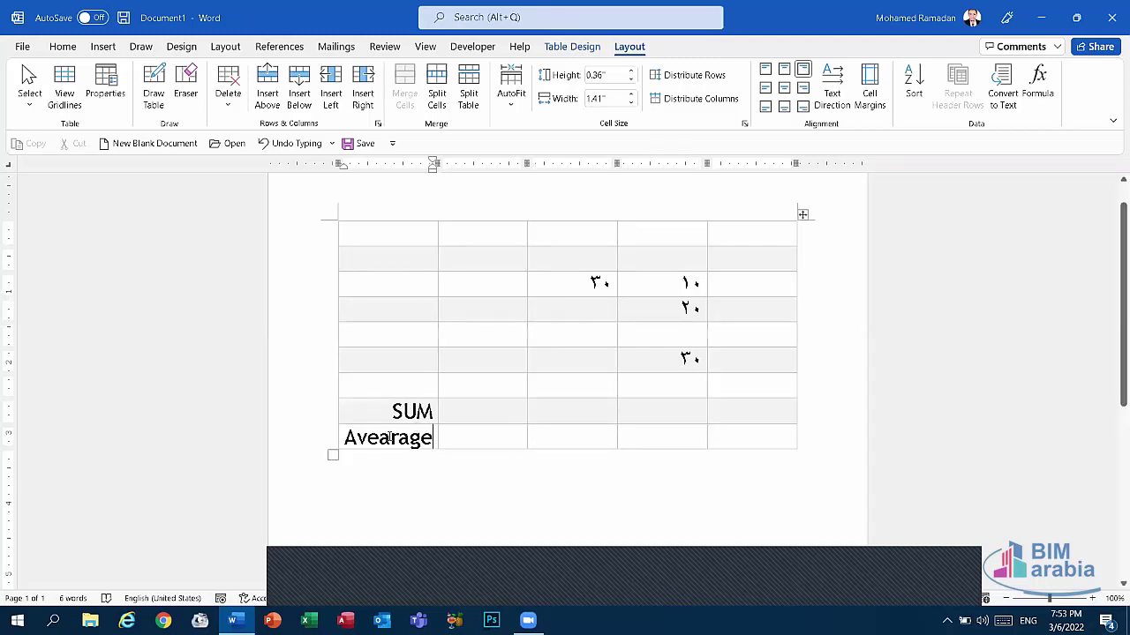
pyautogui.press('BackSpace')
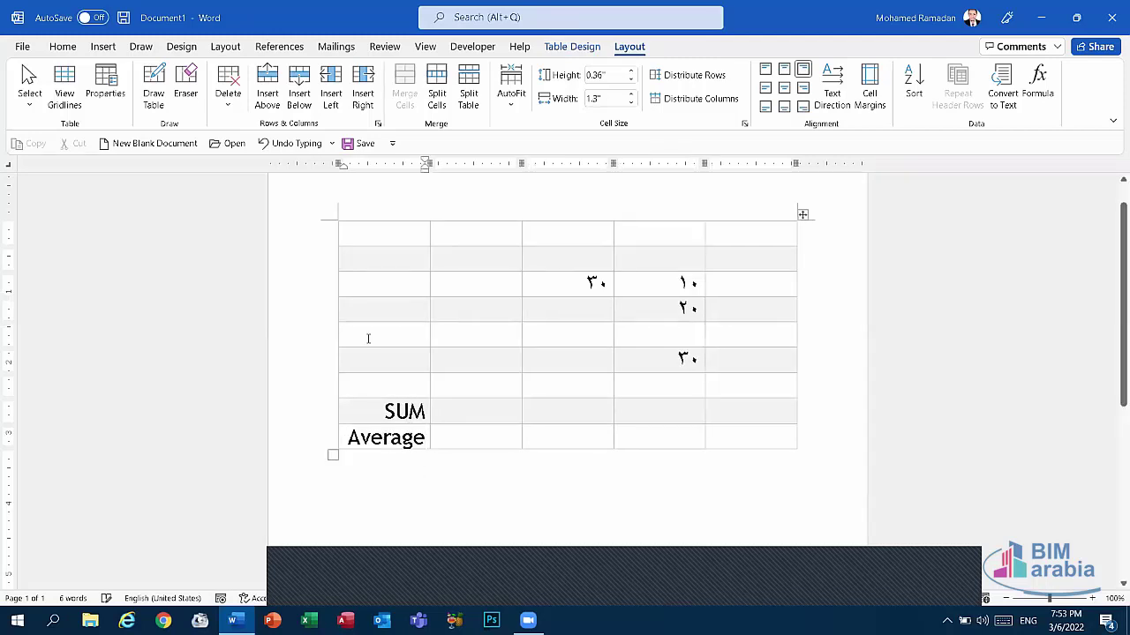
# - Label the first-column cells above SUM as Max and Min
pyautogui.click(377, 384)
pyautogui.hotkey('alt', 'shift')
pyautogui.write('فقل')
pyautogui.press('BackSpace')
pyautogui.press('BackSpace')
pyautogui.press('BackSpace')
pyautogui.hotkey('alt', 'shift')
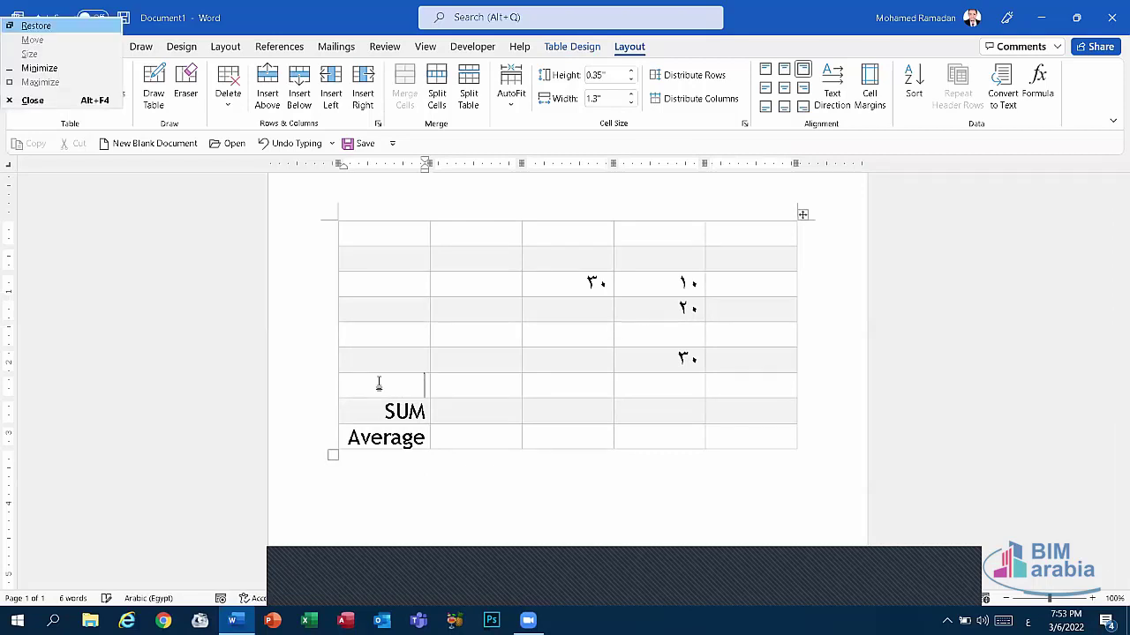
pyautogui.write('M')
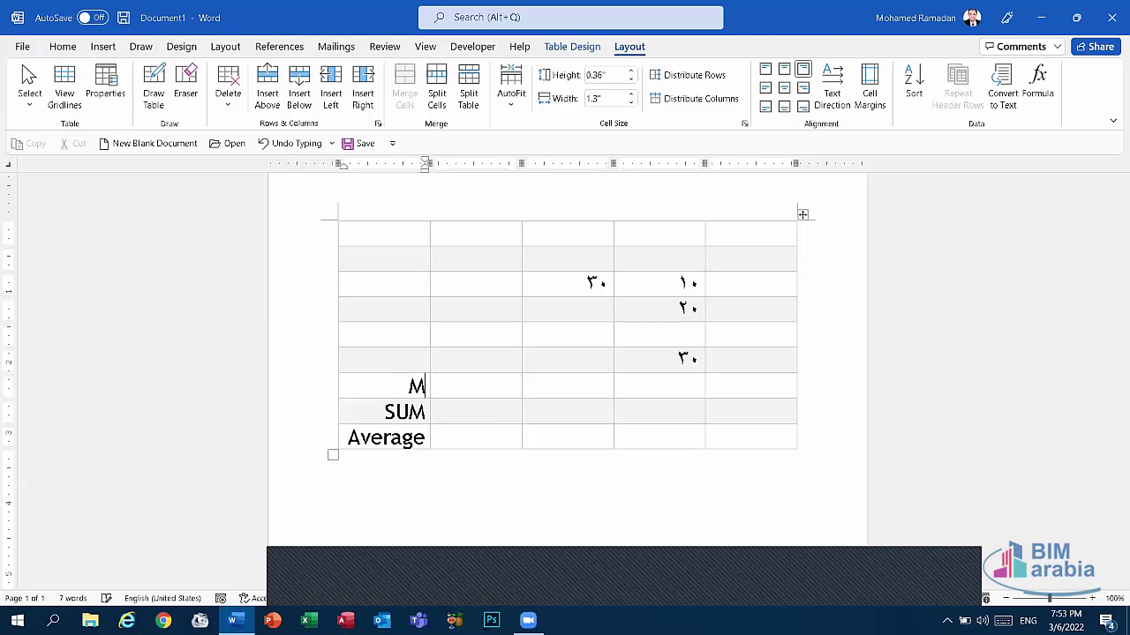
pyautogui.write('ax')
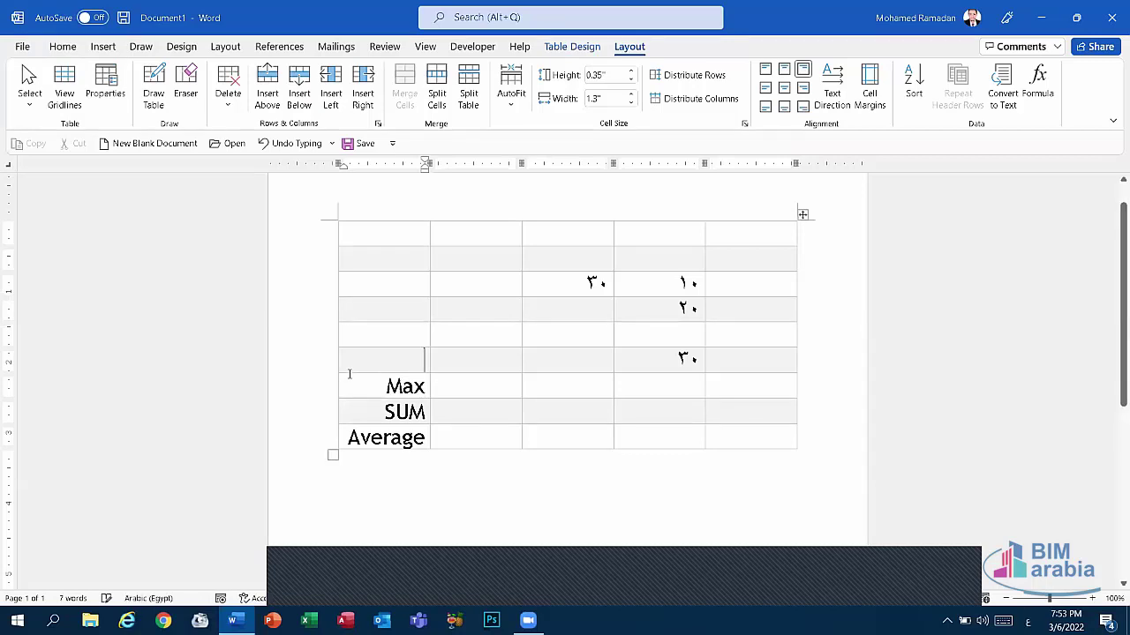
pyautogui.click(385, 356)
pyautogui.write('m')
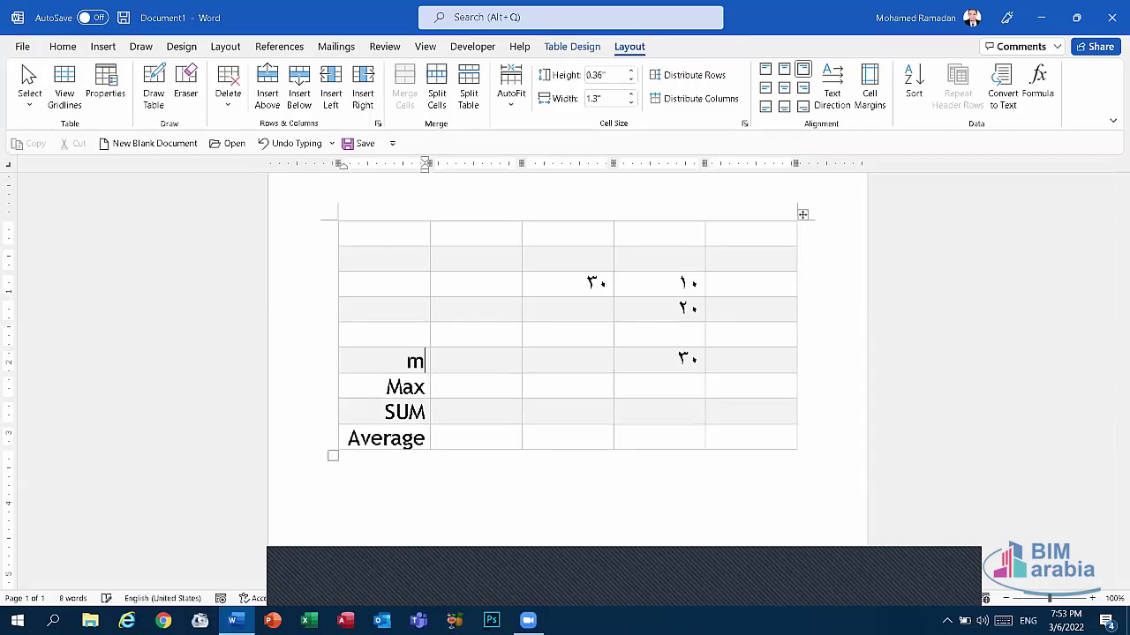
pyautogui.press('BackSpace')
pyautogui.hotkey('alt', 'shift')
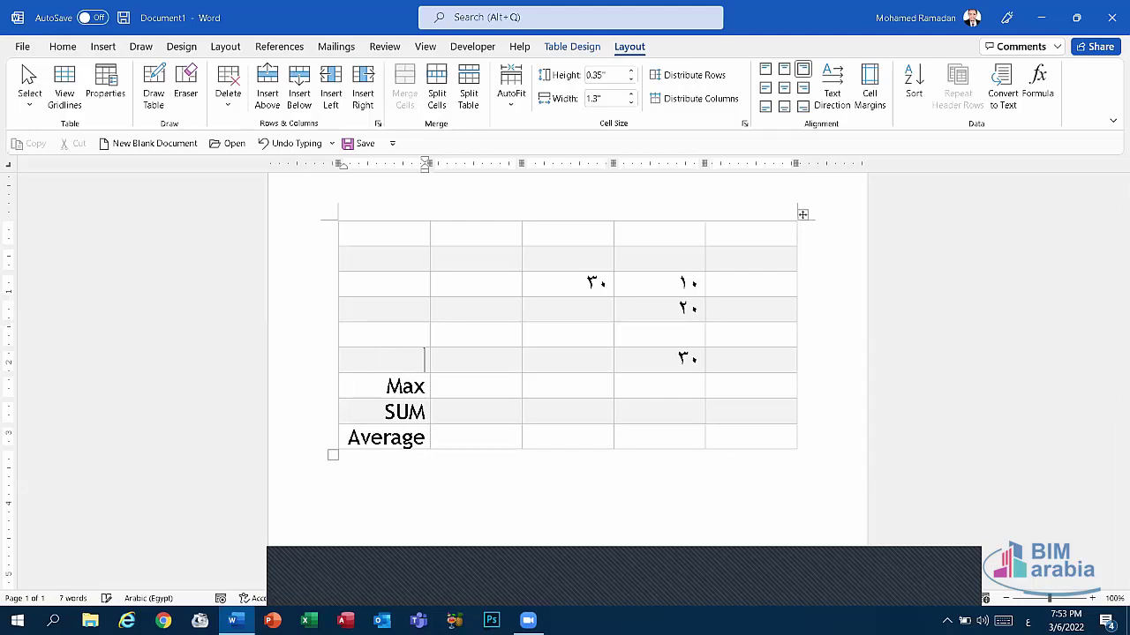
pyautogui.hotkey('alt', 'shift')
pyautogui.write('Mi')
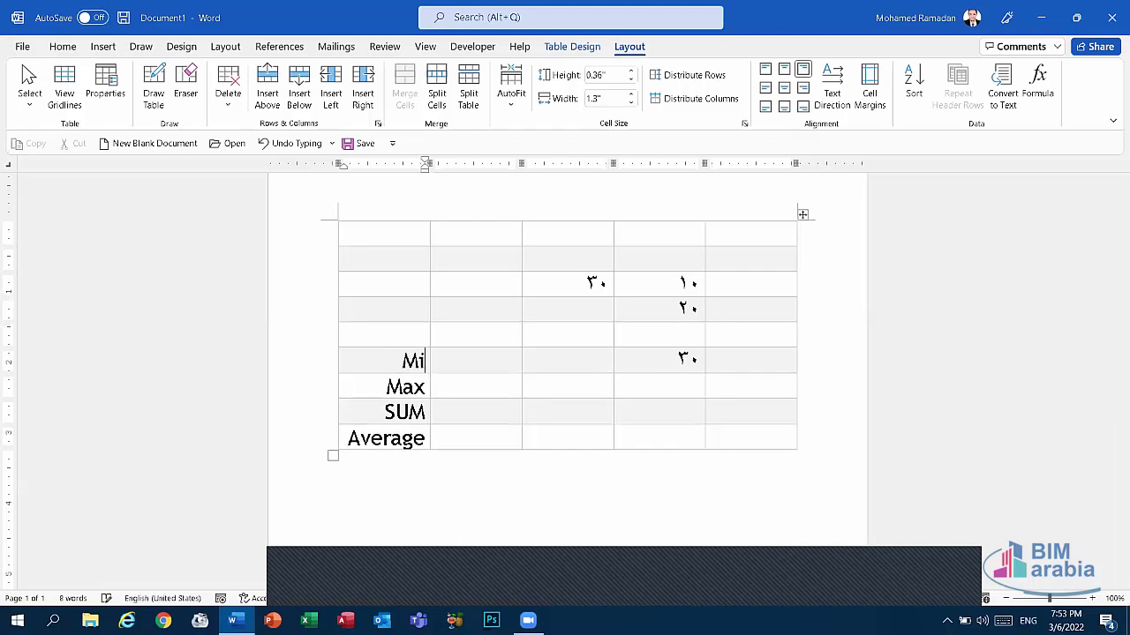
pyautogui.write('n')
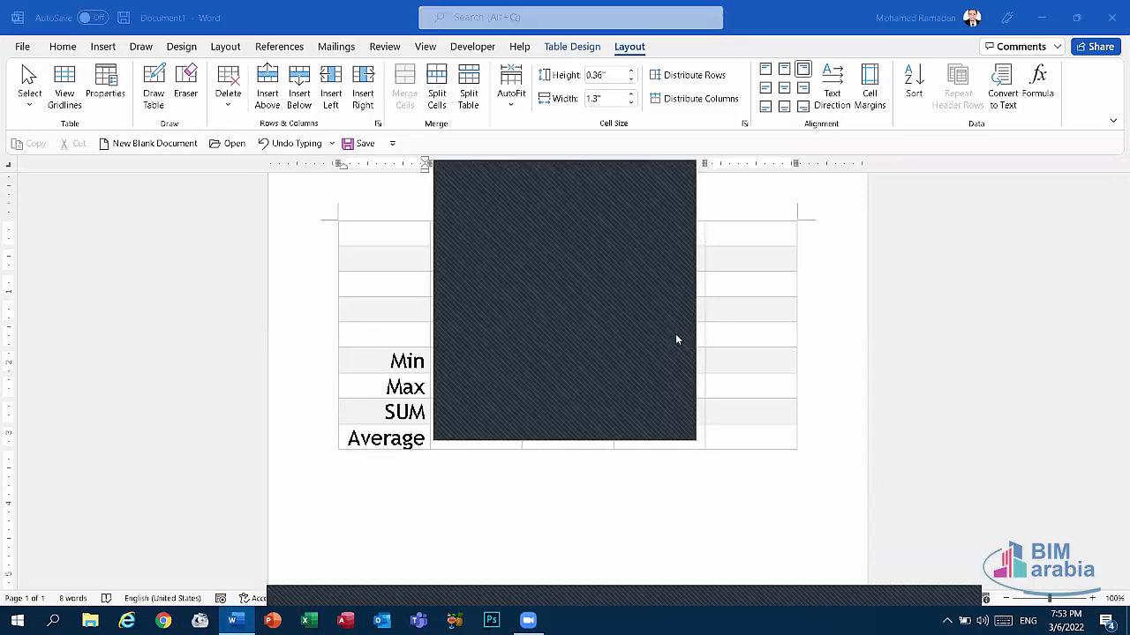
# - Insert a =sum(abottom) formula into the top cell
pyautogui.click(1038, 88)
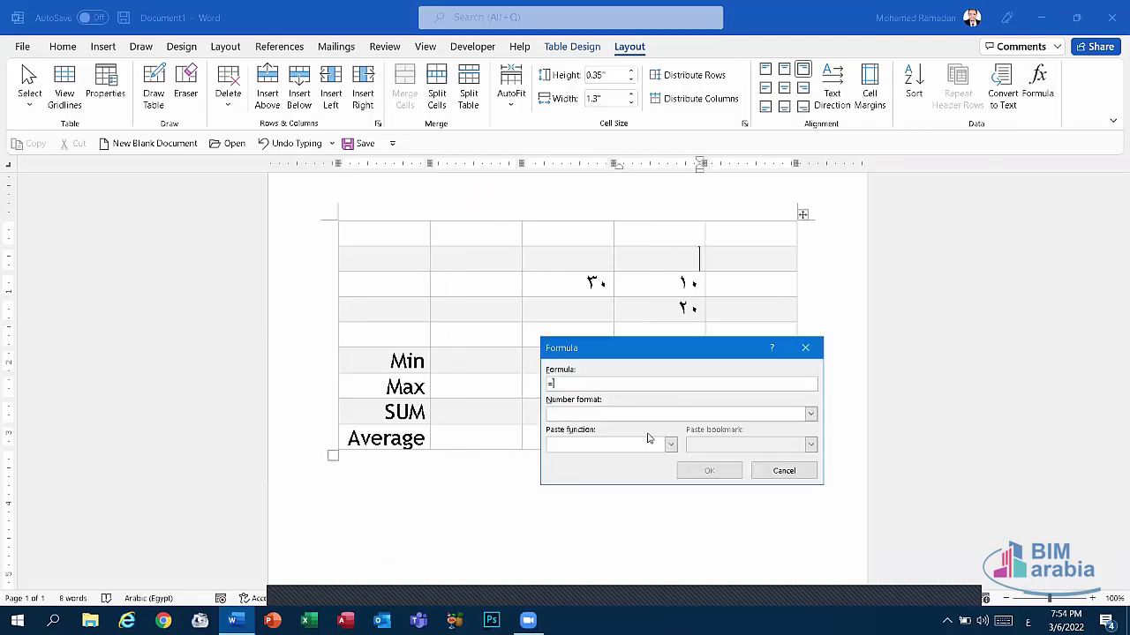
pyautogui.click(805, 384)
pyautogui.hotkey('alt', 'shift')
pyautogui.write('sum(')
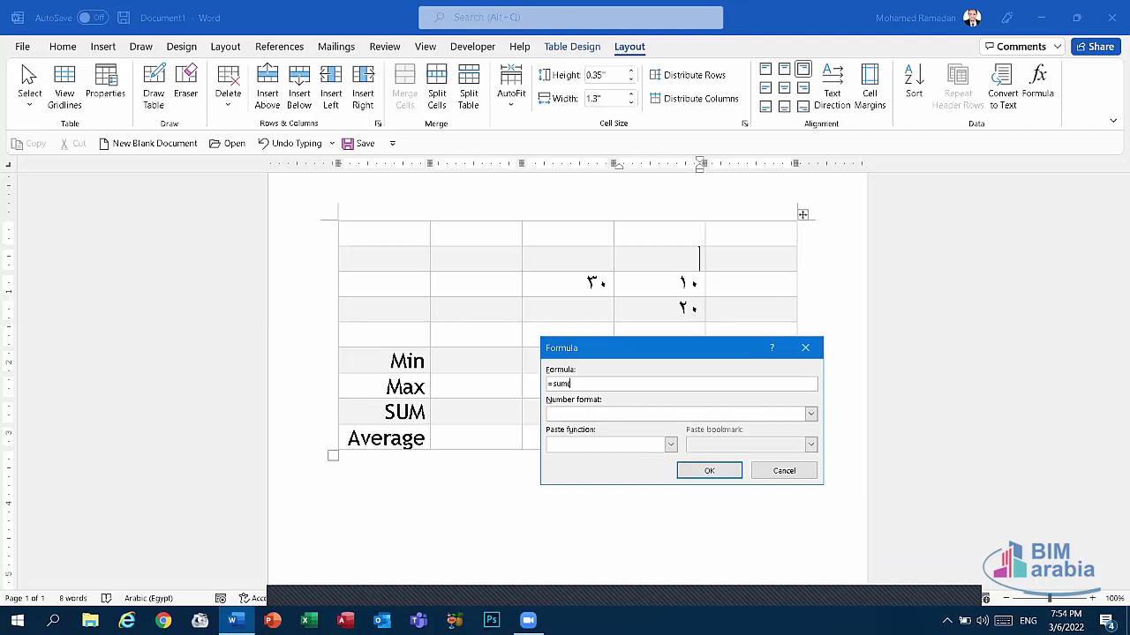
pyautogui.write('abo')
pyautogui.write('tt')
pyautogui.write('o')
pyautogui.write('m)')
pyautogui.press('Return')
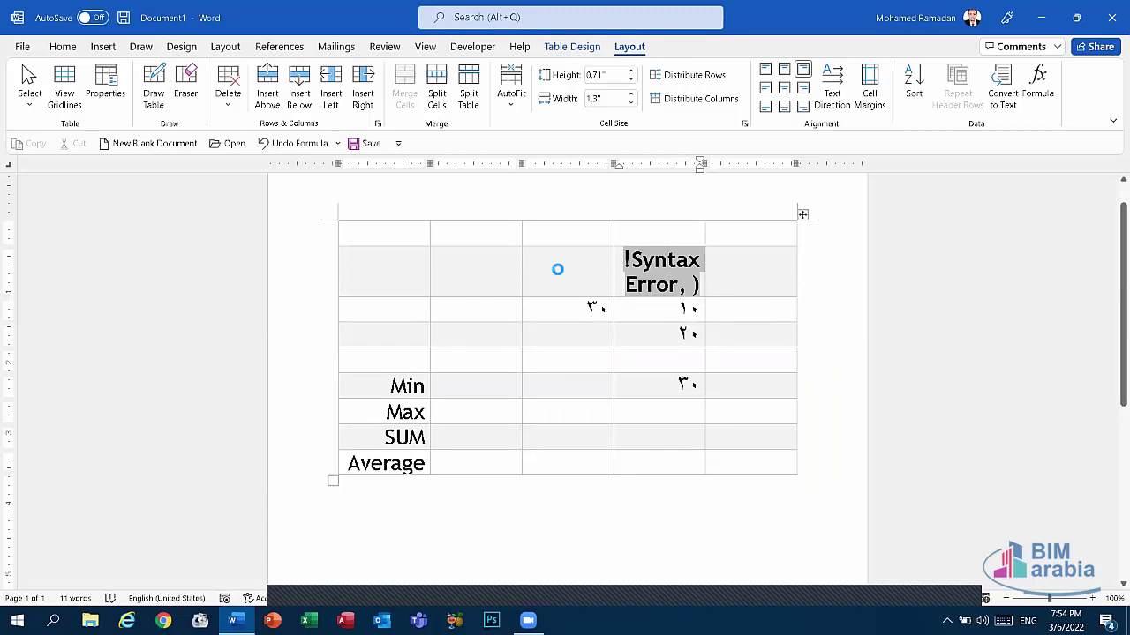
# - Delete the top two table rows entirely, removing the syntax error cell
pyautogui.moveTo(509, 245); pyautogui.dragTo(662, 283)
pyautogui.press('BackSpace')
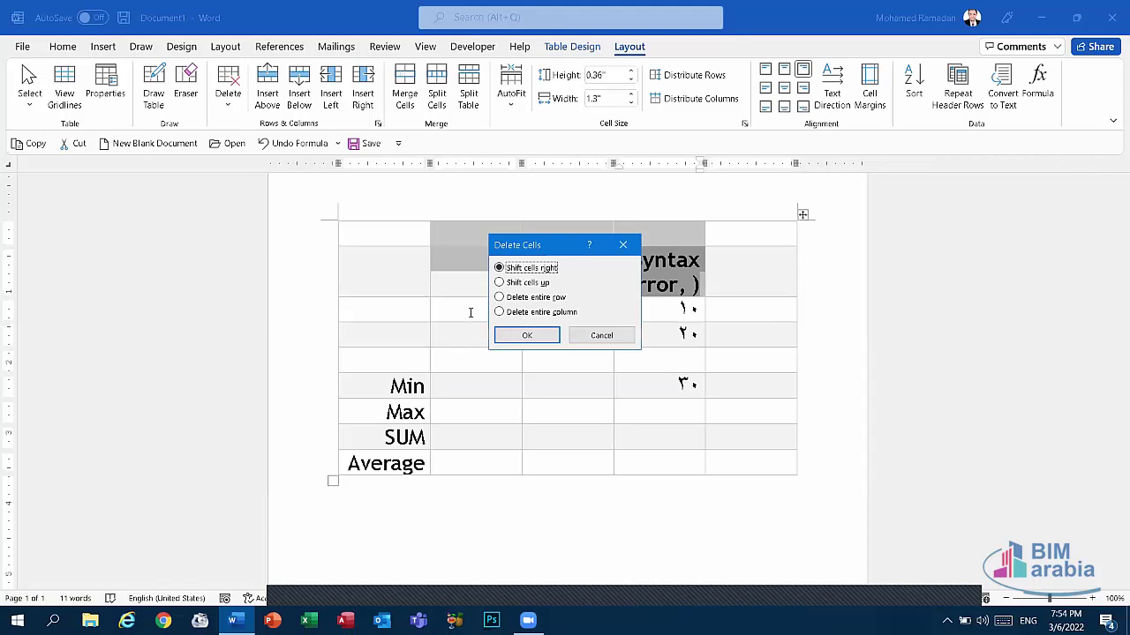
pyautogui.press('r')
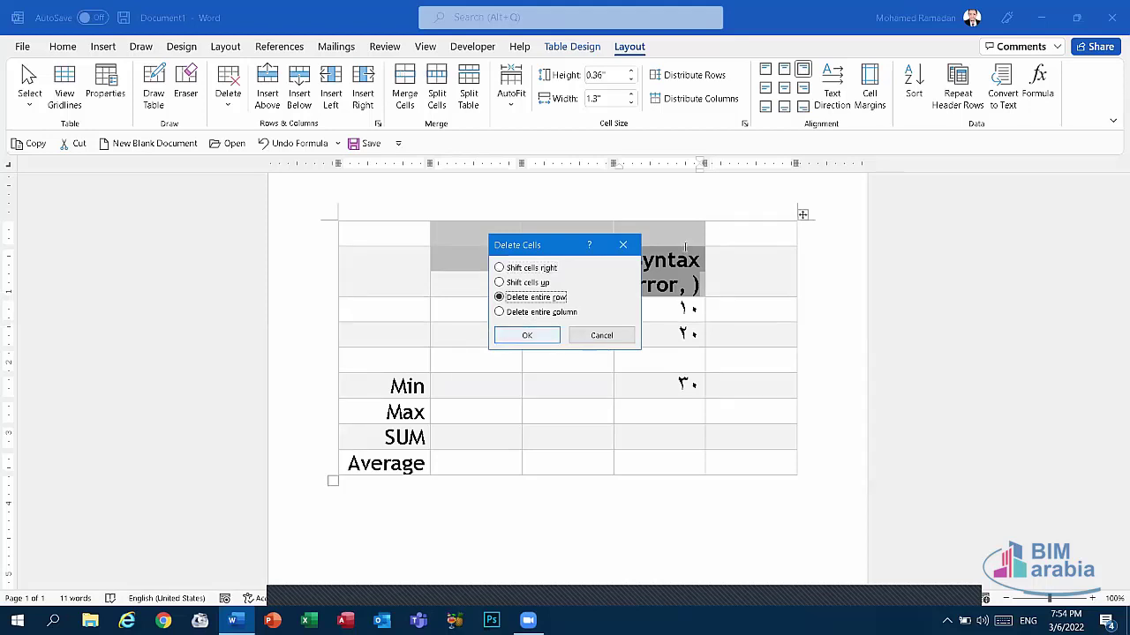
pyautogui.press('Return')
pyautogui.press('Down')
pyautogui.press('Down')
pyautogui.press('Left')
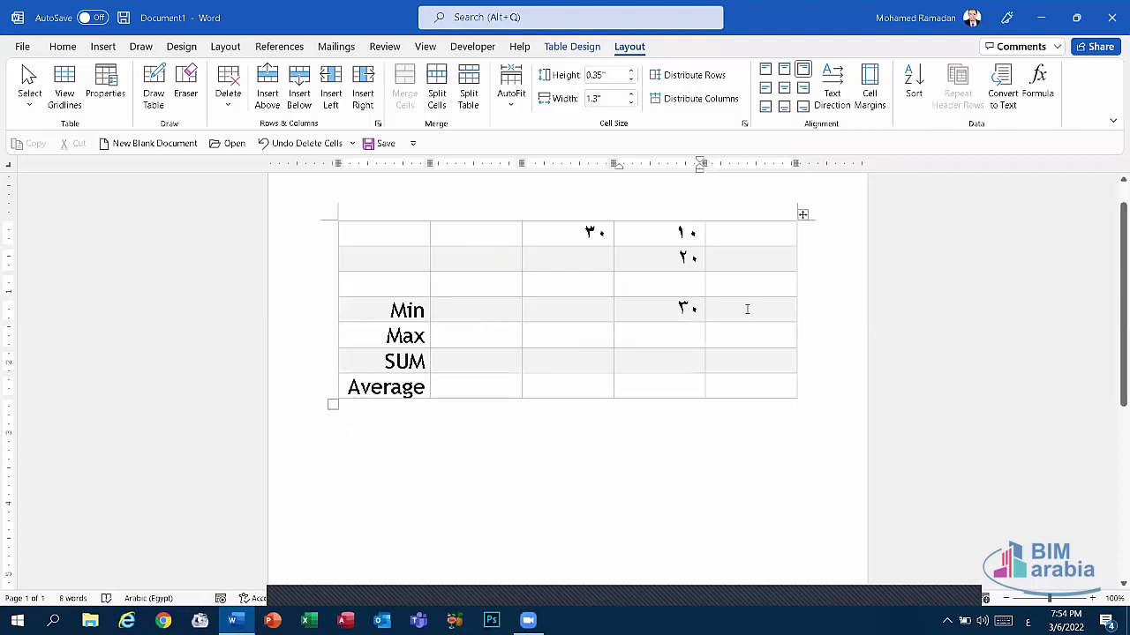
# - Enter ٢٠ in the third-row cell, move the 10 down a row, and add ١٥ below it
pyautogui.press('Down')
pyautogui.press('Up')
pyautogui.write('٢٠')
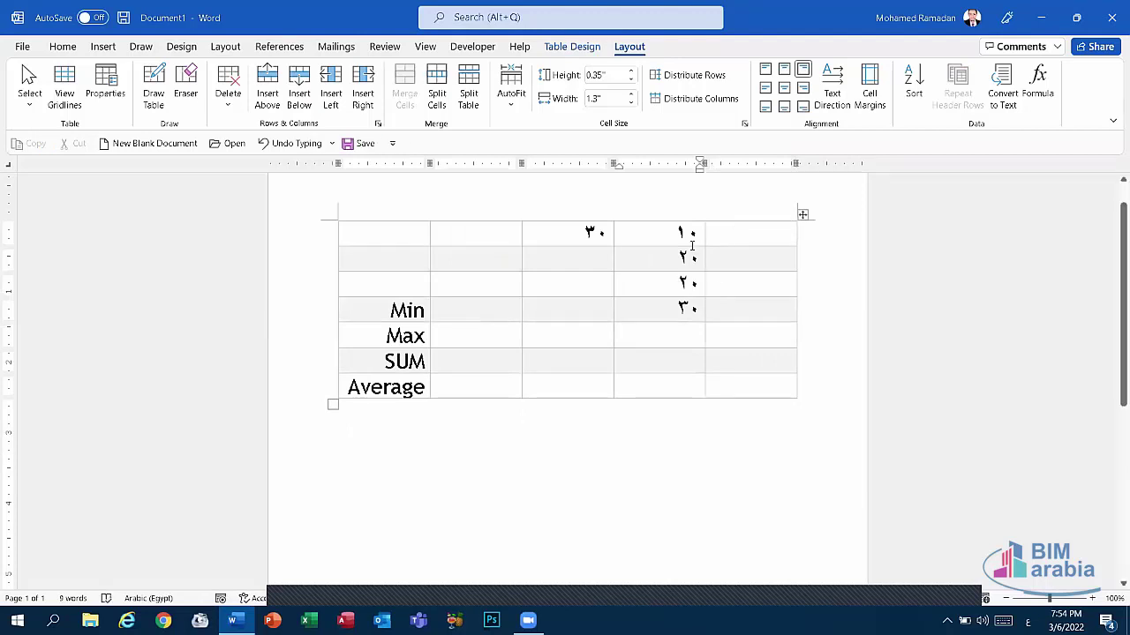
pyautogui.click(587, 233)
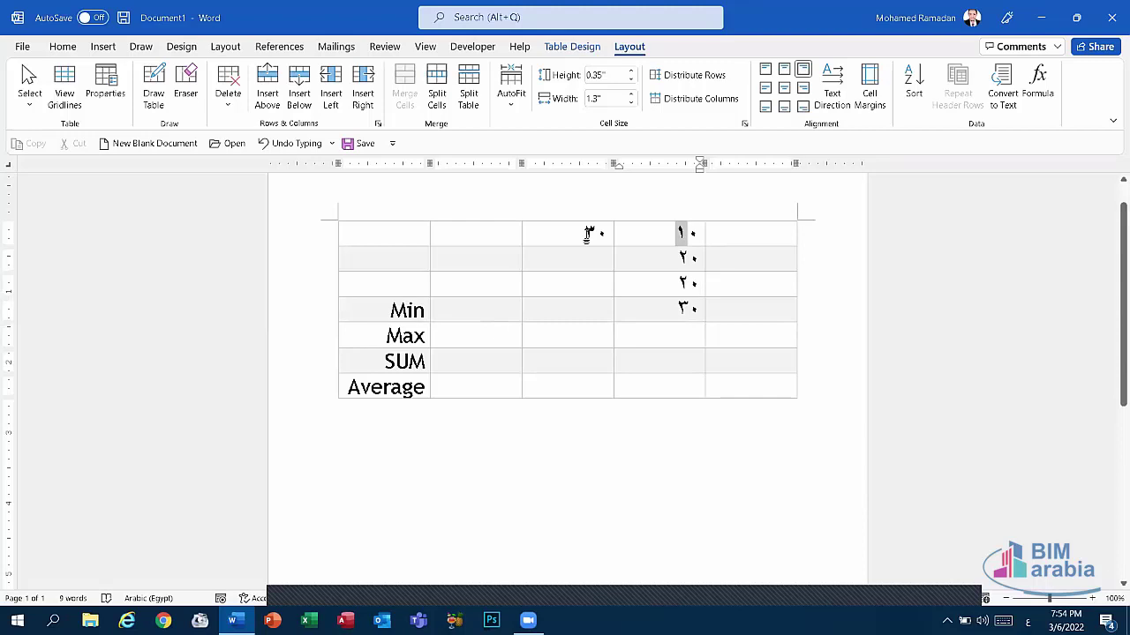
pyautogui.press('Delete')
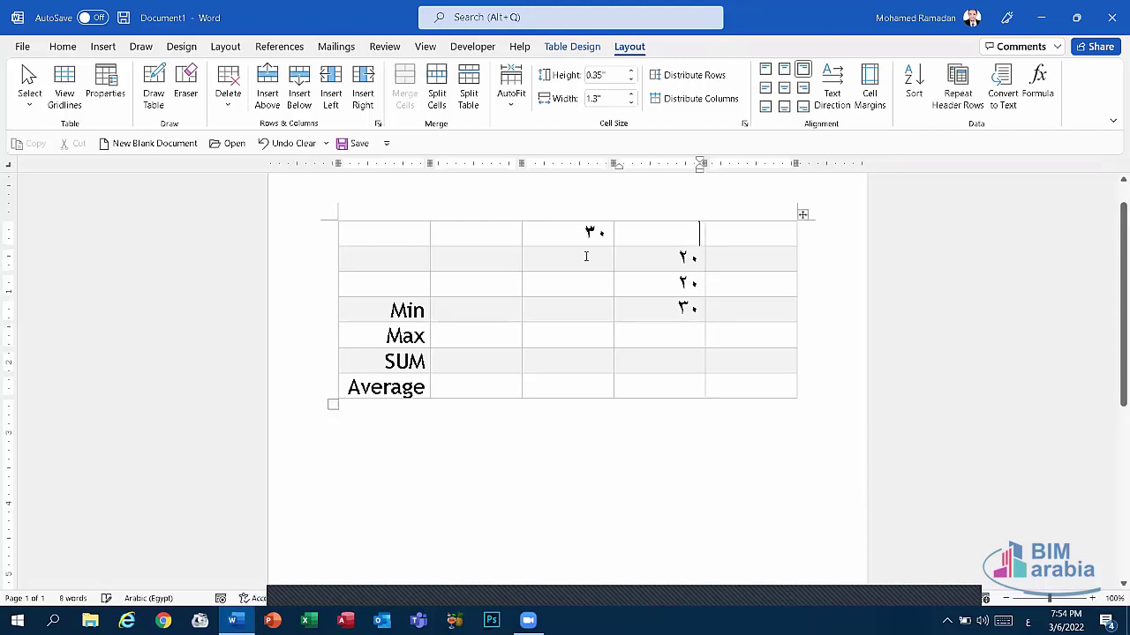
pyautogui.click(585, 256)
pyautogui.write('١٠')
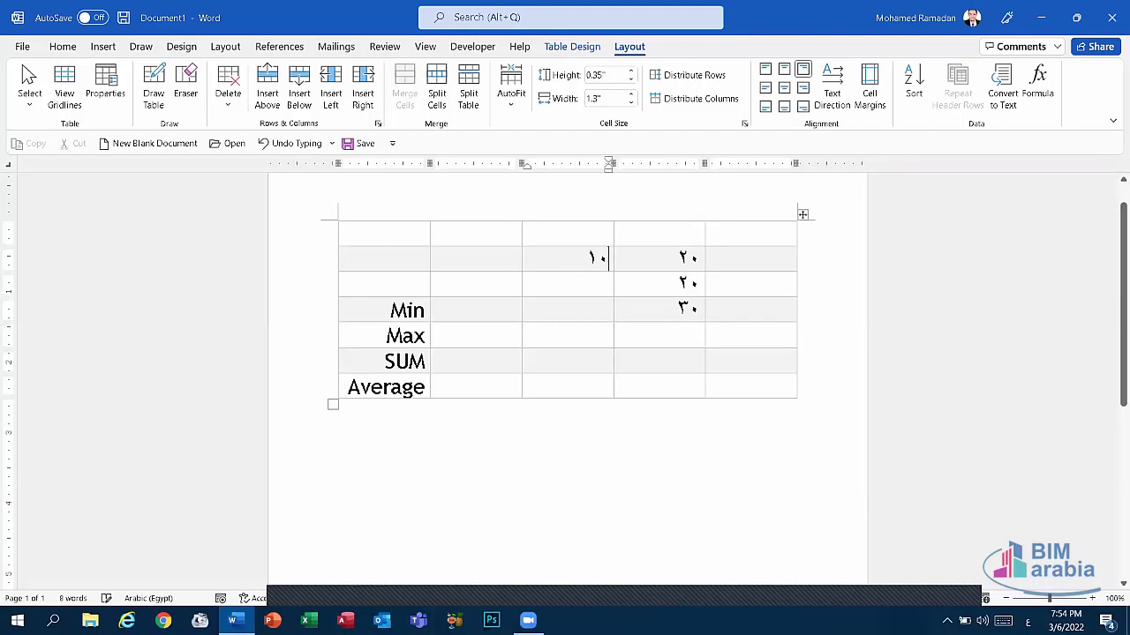
pyautogui.click(600, 283)
pyautogui.write('١٥')
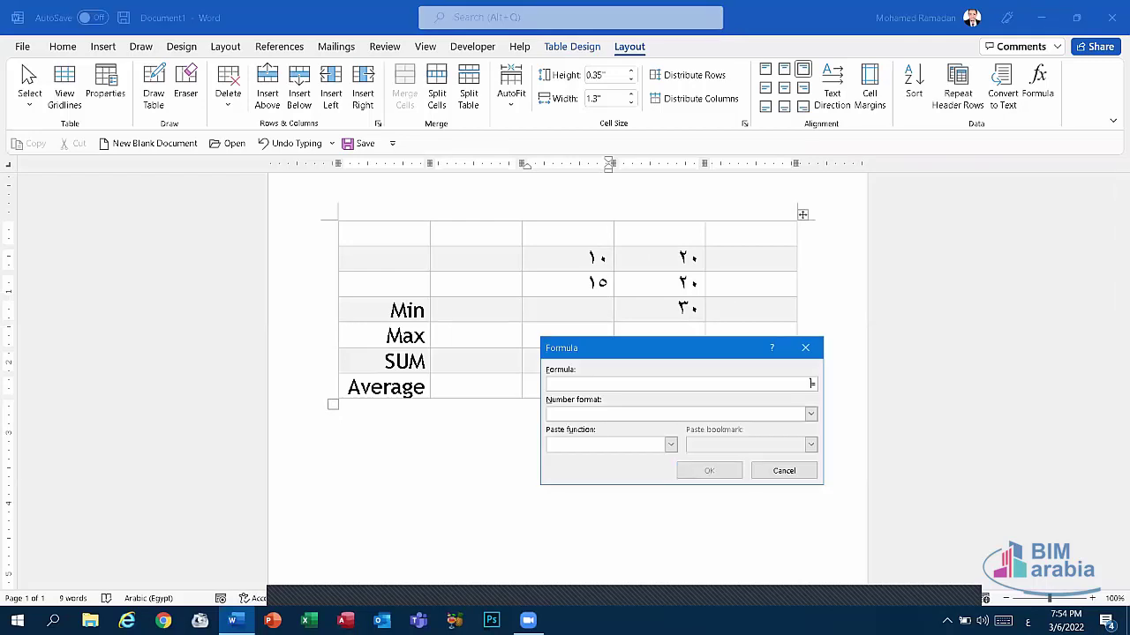
# - Try SUM(Bottom) and SUM(RIGHT) formulas, clear the error, and remove the stray 30 from Min
pyautogui.hotkey('alt', 'shift')
pyautogui.write('s')
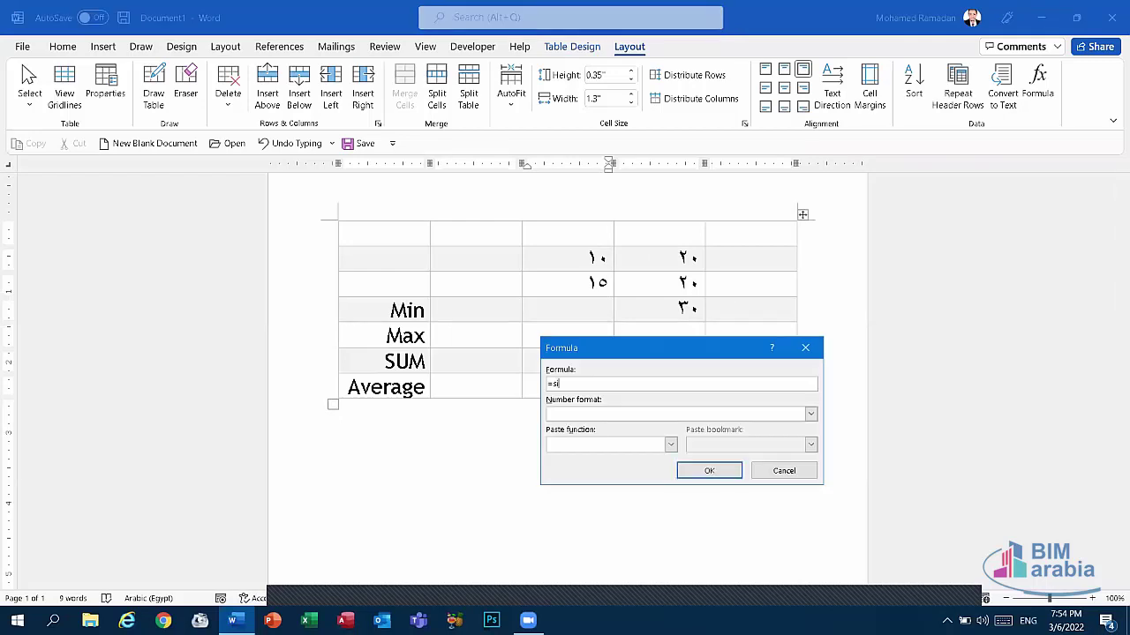
pyautogui.write('um(')
pyautogui.write('b')
pyautogui.press('BackSpace')
pyautogui.write('B')
pyautogui.write('otto')
pyautogui.write('m')
pyautogui.press('Return')
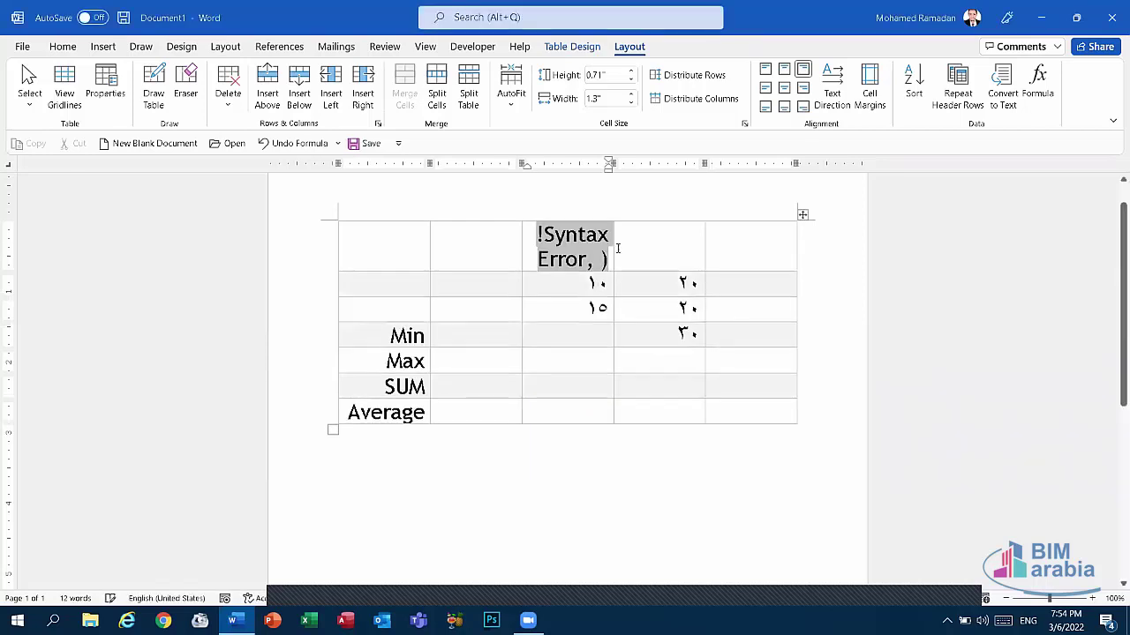
pyautogui.press('Delete')
pyautogui.write('=SUM(RIGHT)')
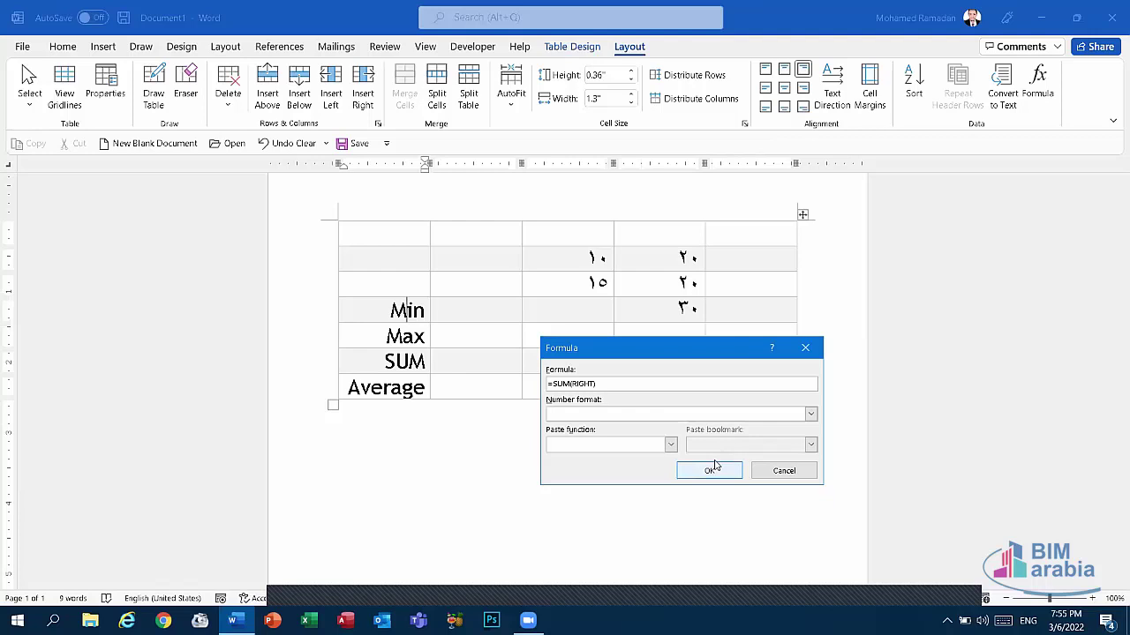
pyautogui.click(715, 468)
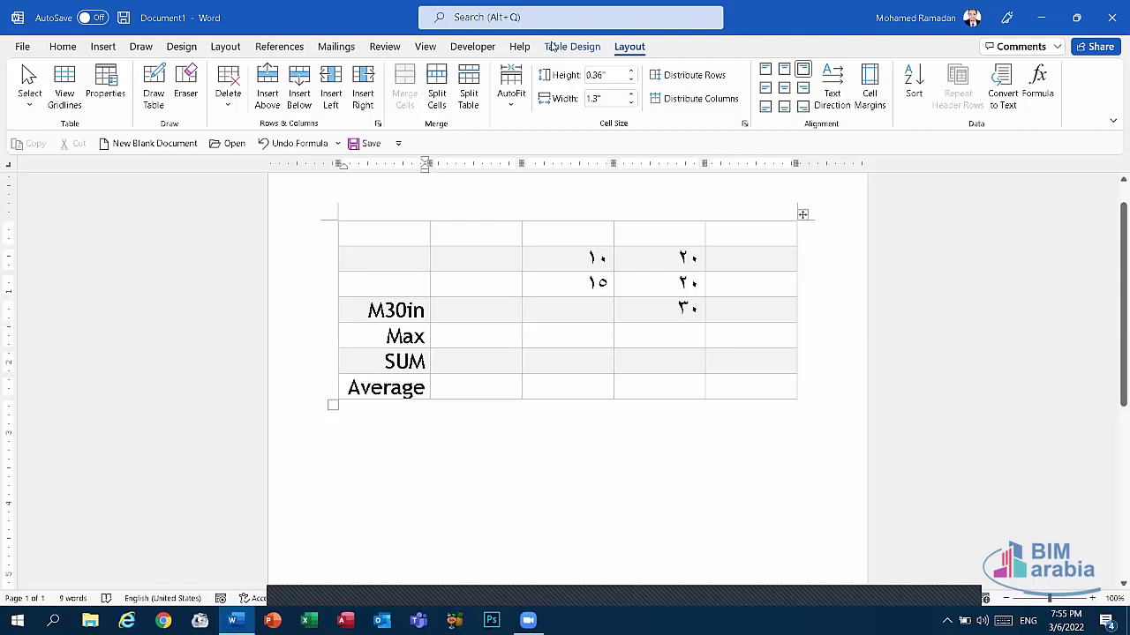
pyautogui.press('BackSpace')
pyautogui.press('BackSpace')
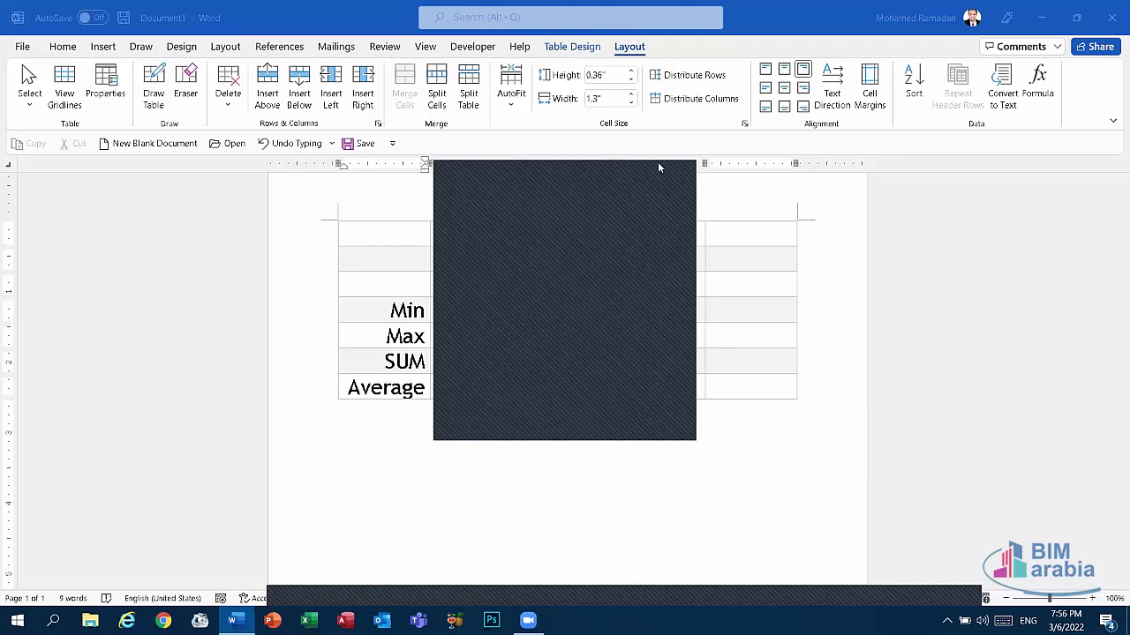
# - Scroll down to the blank space below the data table
pyautogui.scroll(-5, 562, 353)
# - Insert a new six-column, five-row table below the data table
pyautogui.click(681, 293)
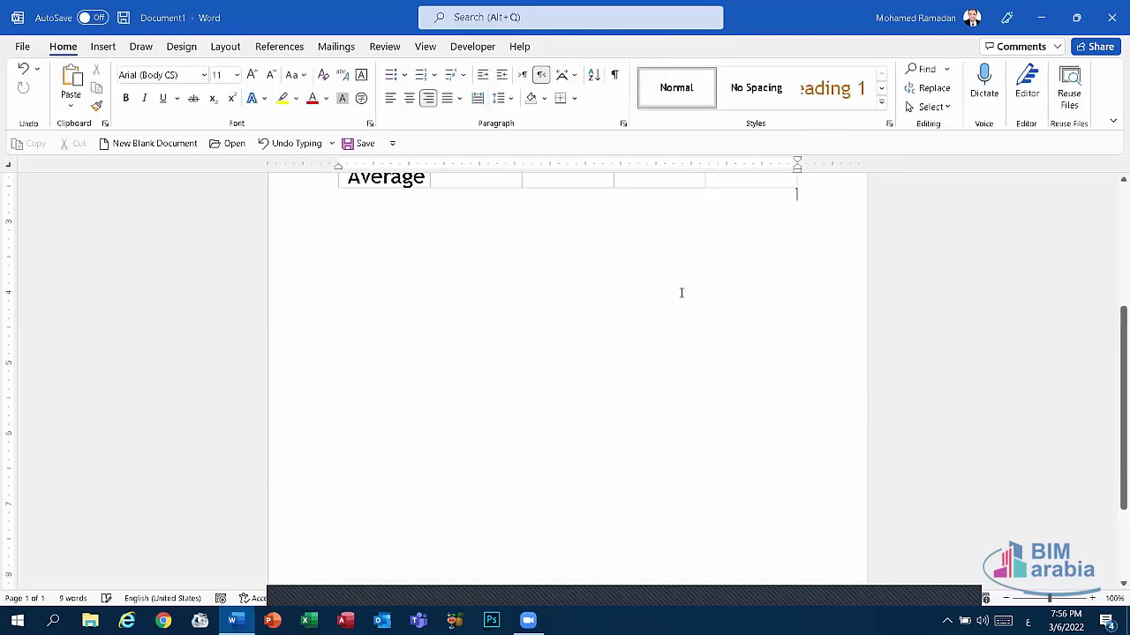
pyautogui.doubleClick(682, 277)
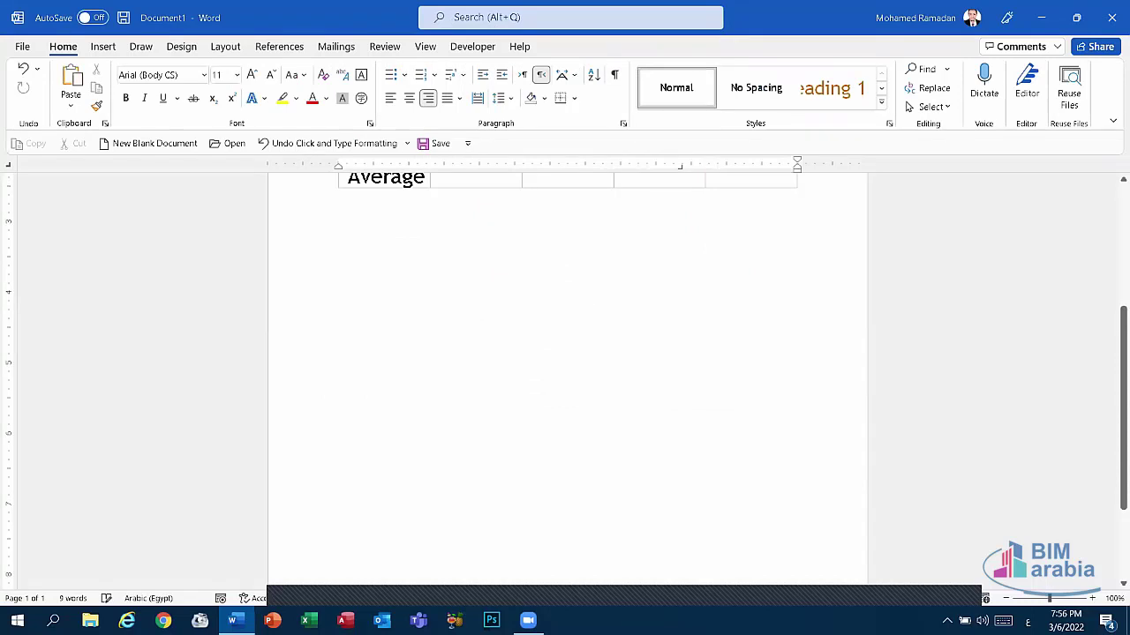
pyautogui.press('BackSpace')
pyautogui.press('BackSpace')
pyautogui.hotkey('alt', 'n')
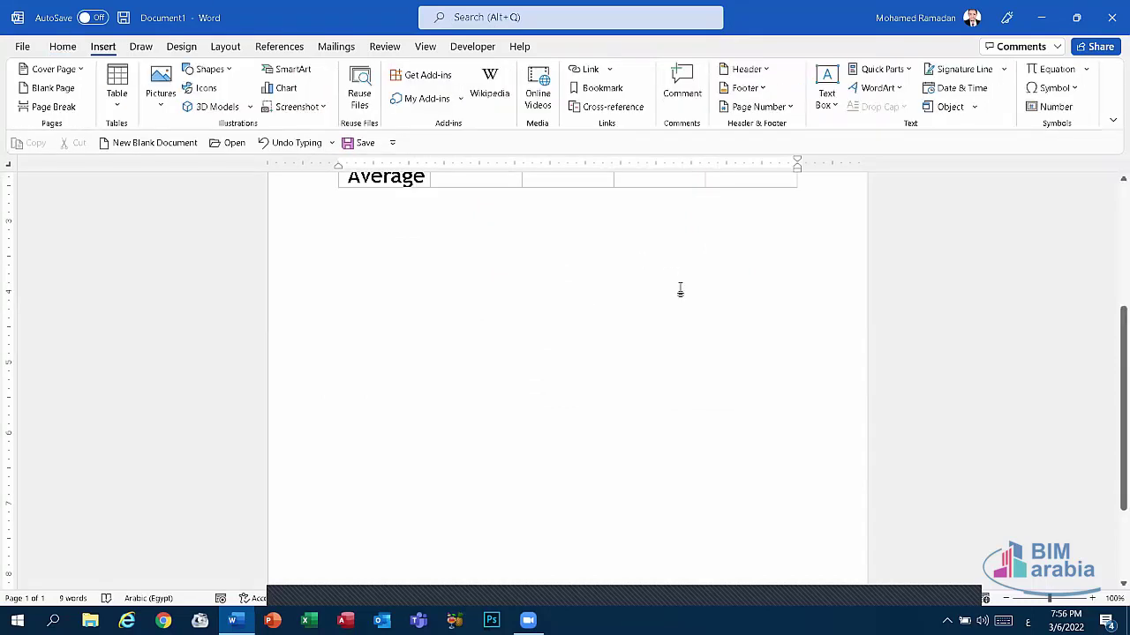
pyautogui.press('t')
pyautogui.press('Return')
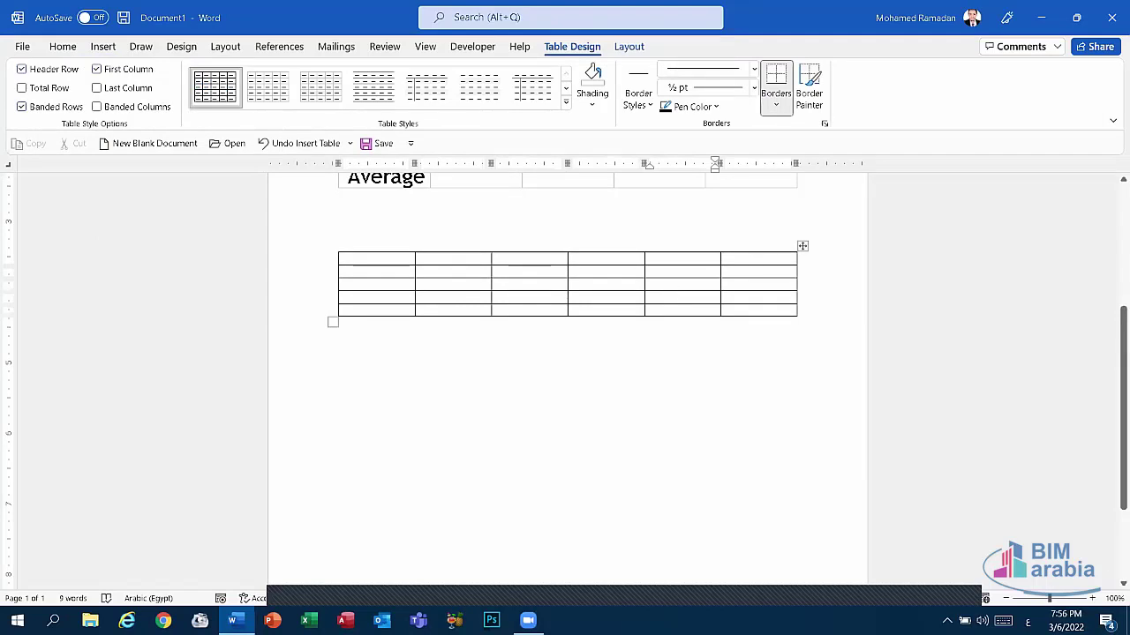
# - Type test values 10 and 20 down the new table's fifth column
pyautogui.click(697, 277)
pyautogui.write('10')
pyautogui.press('Down')
pyautogui.write('20')
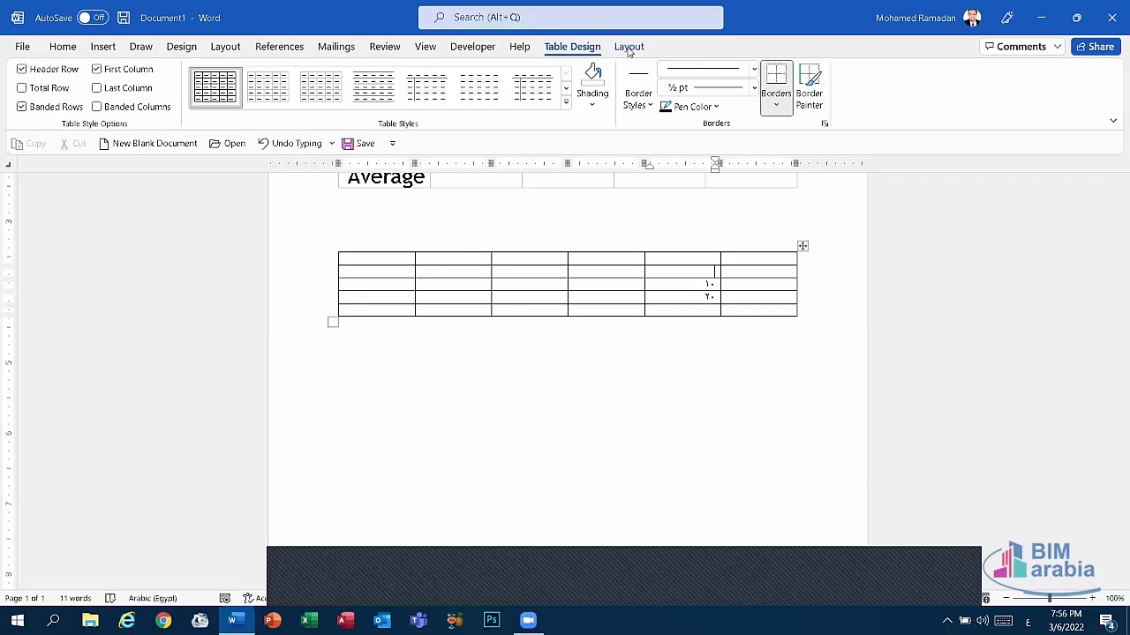
# - Try an incomplete sum( formula in the new table and clear its syntax error
pyautogui.hotkey('alt', 'j')
pyautogui.press('l')
pyautogui.press('u')
pyautogui.press('l')
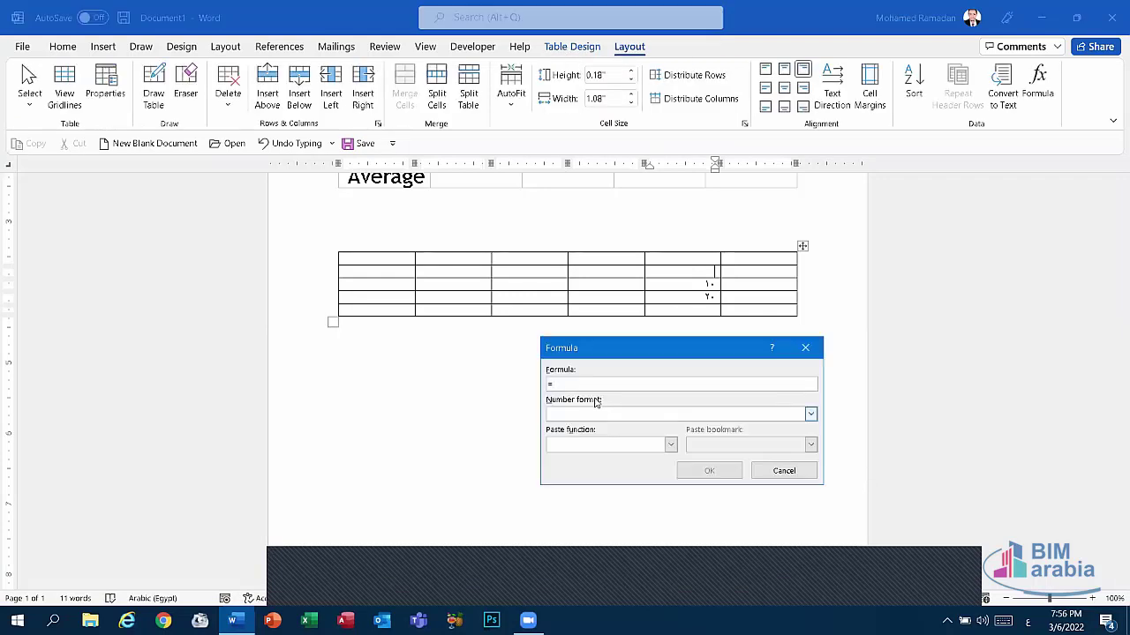
pyautogui.hotkey('ctrl', 'shift')
pyautogui.hotkey('alt', 'shift')
pyautogui.write('s')
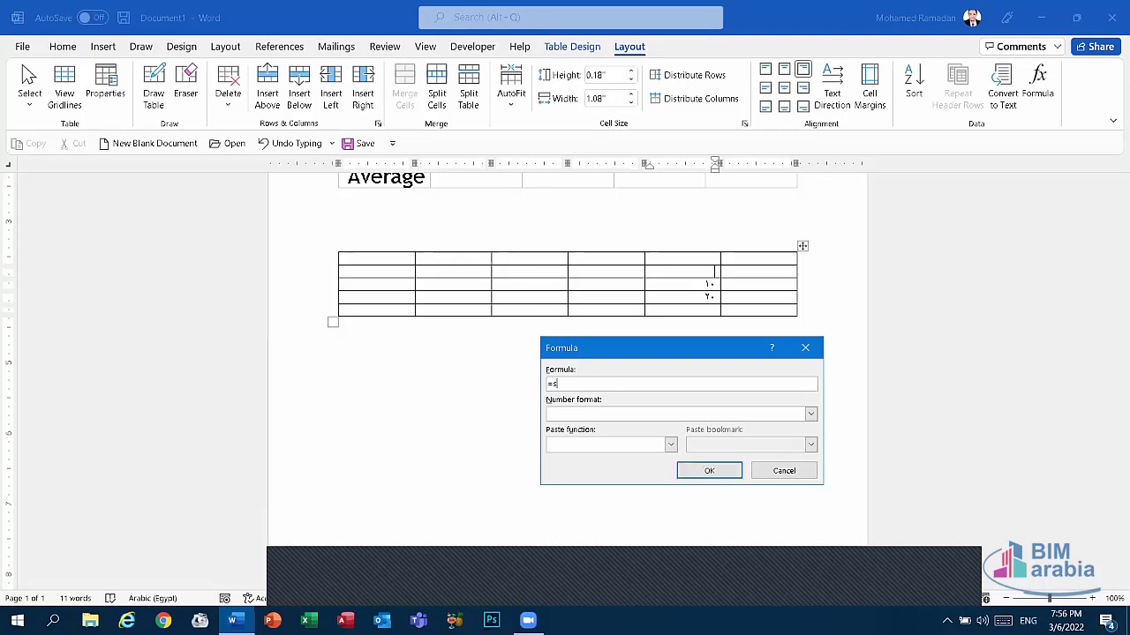
pyautogui.write('u')
pyautogui.write('m(b')
pyautogui.press('Return')
pyautogui.press('Delete')
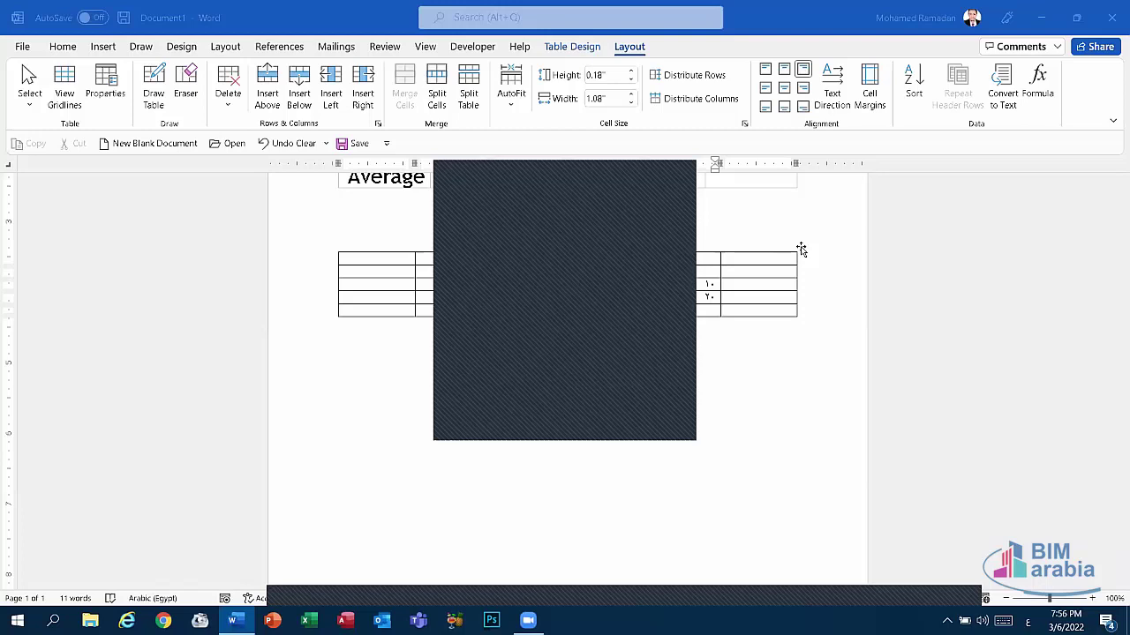
pyautogui.press('Escape')
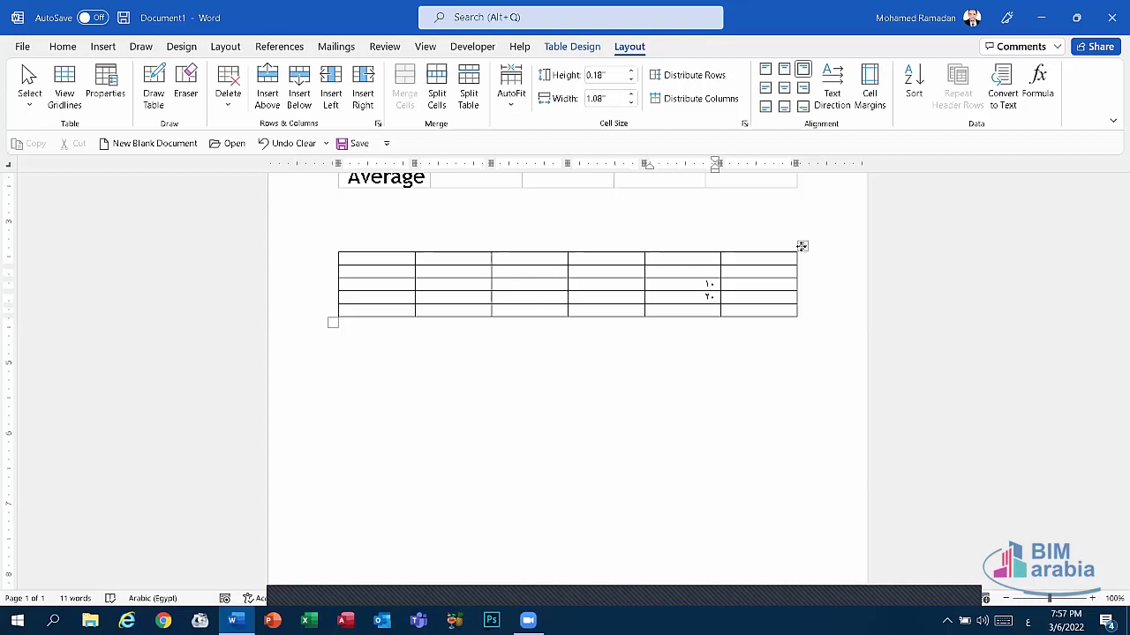
# - Select the new table and delete its contents
pyautogui.click(801, 248)
pyautogui.press('Delete')
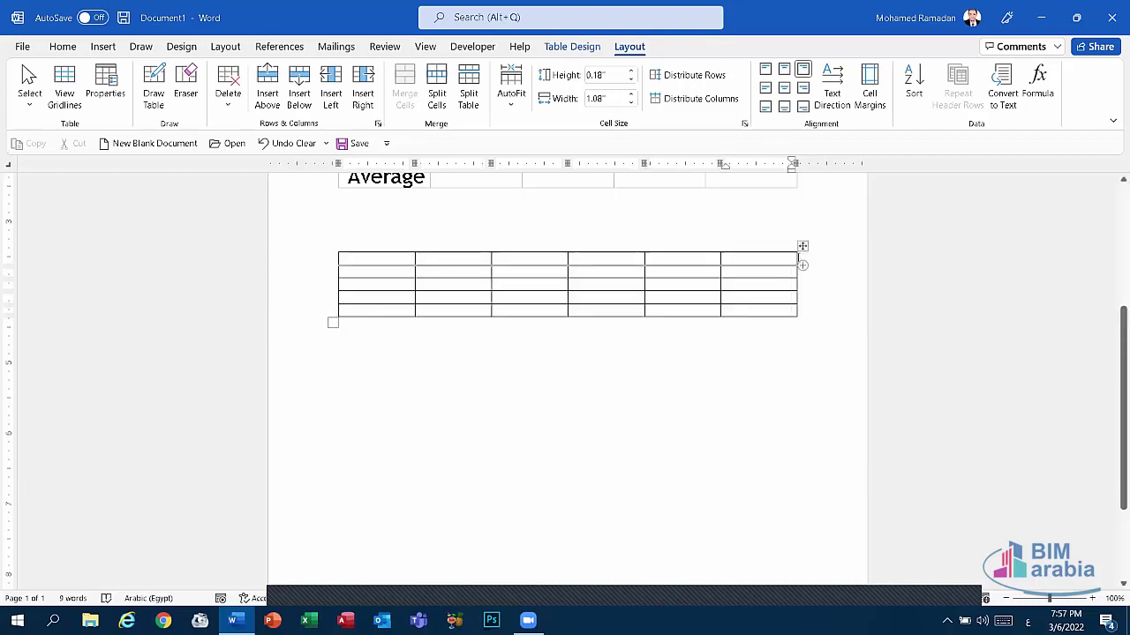
pyautogui.click(803, 246)
# - Delete the blank table and the seven-row data table, then bring up the Insert Pictures source menu
pyautogui.press('BackSpace')
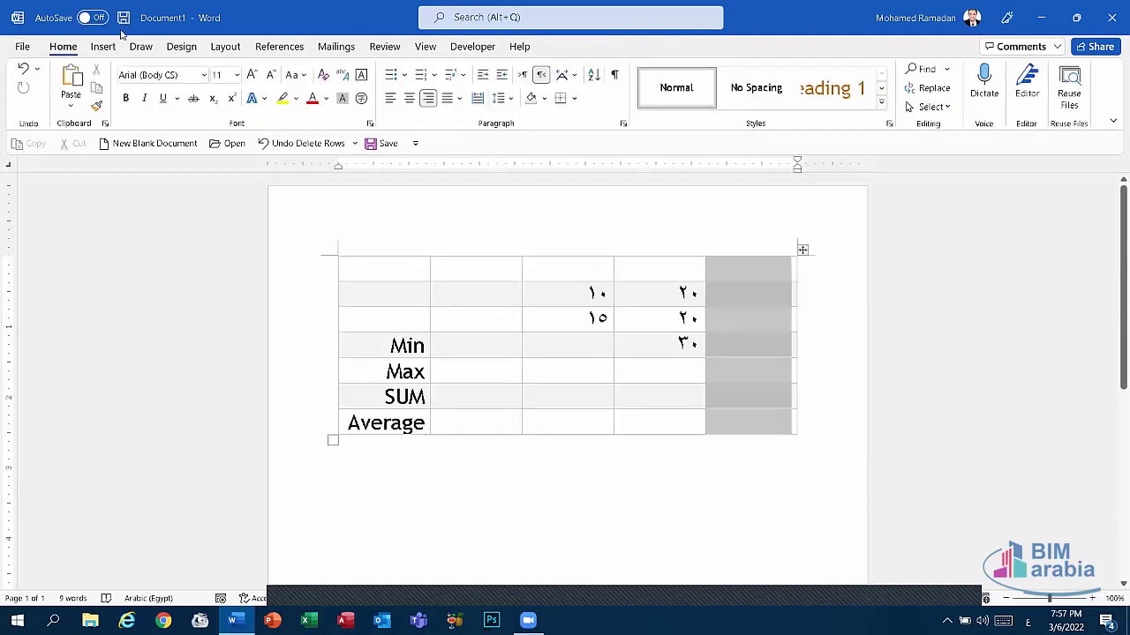
pyautogui.press('BackSpace')
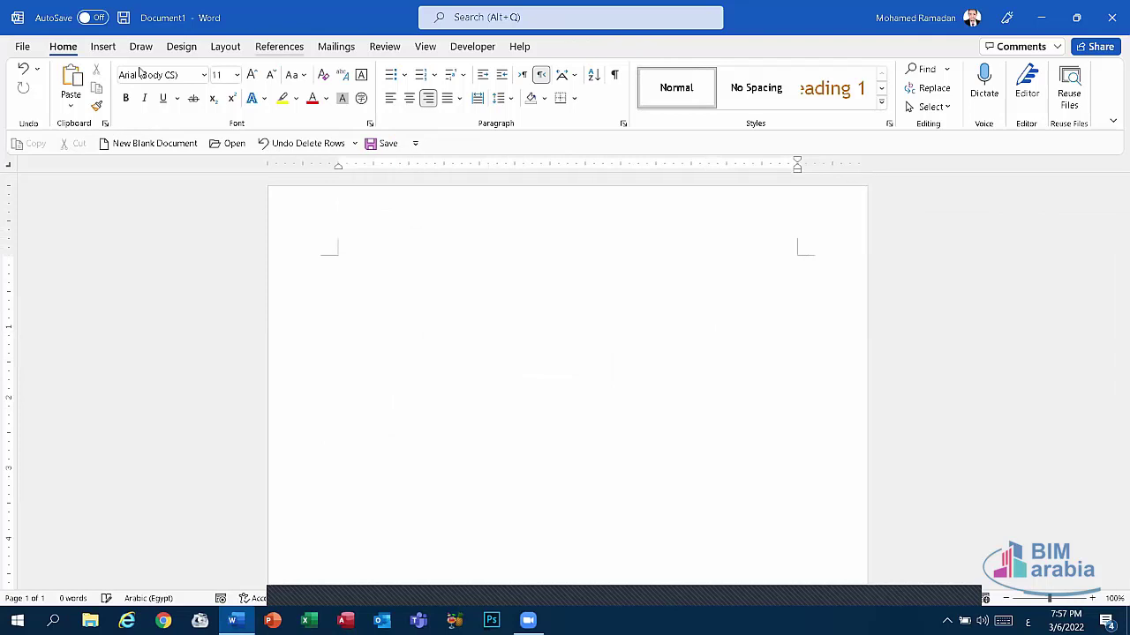
pyautogui.scroll(-1, 143, 74)
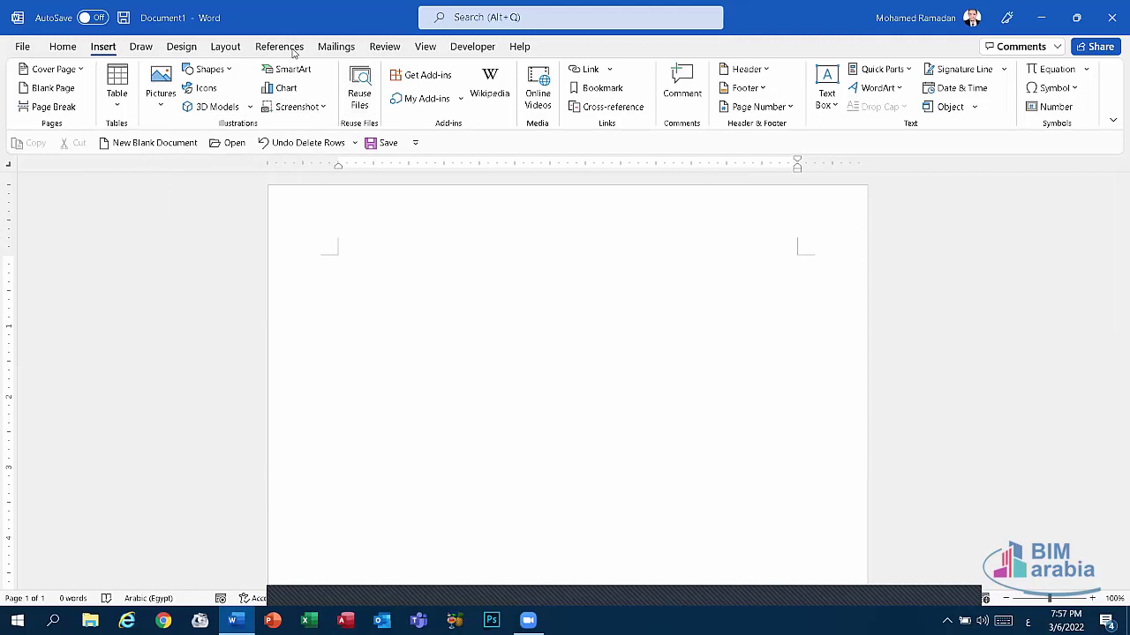
pyautogui.click(176, 82)
pyautogui.click(160, 99)
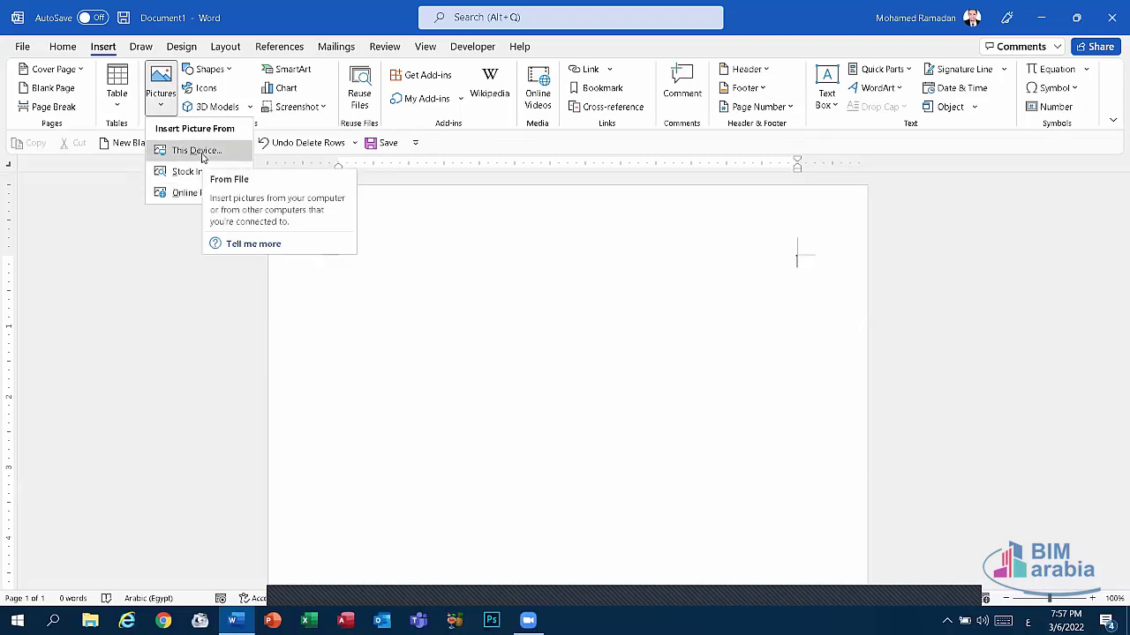
pyautogui.click(792, 422)
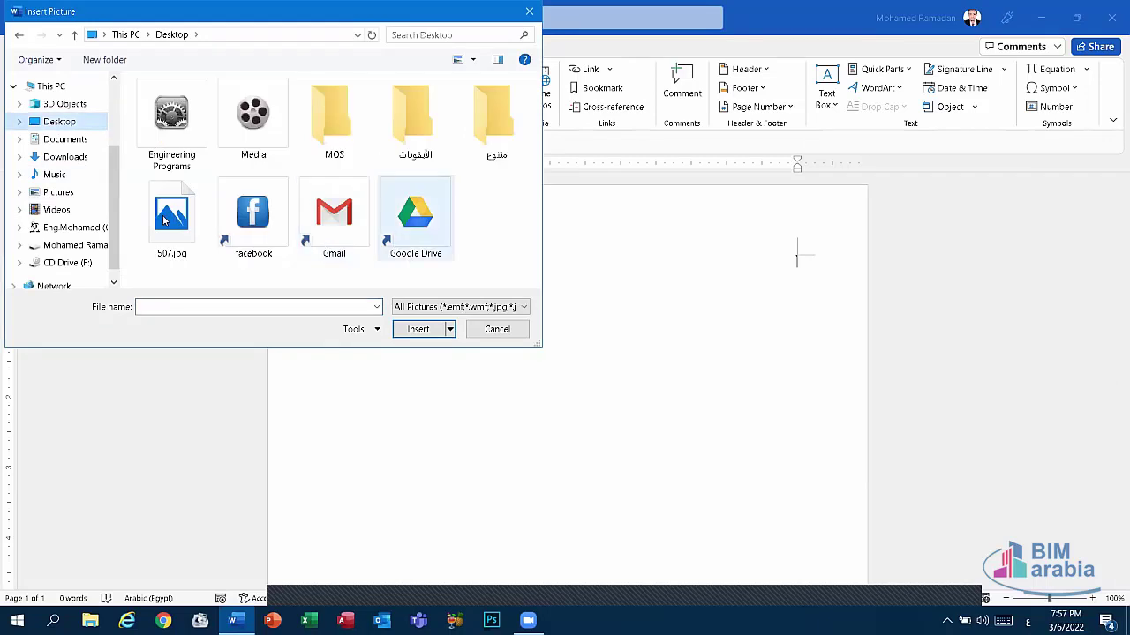
pyautogui.click(171, 217)
pyautogui.click(408, 329)
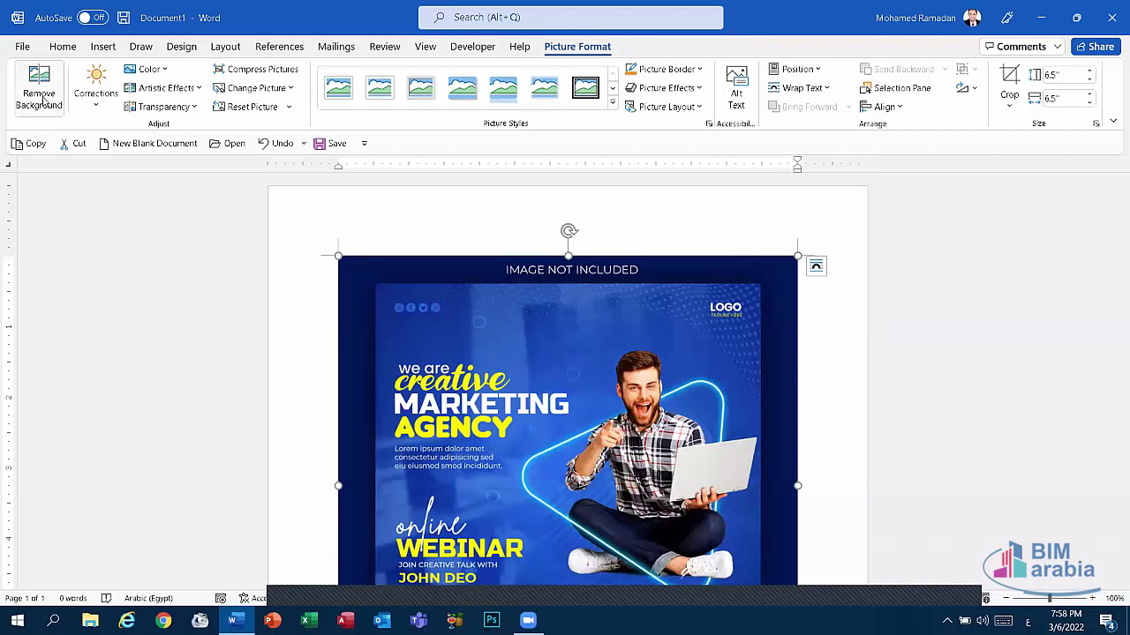
# - Start Remove Background on the flyer and mark its top-left area and top strip to keep
pyautogui.click(49, 103)
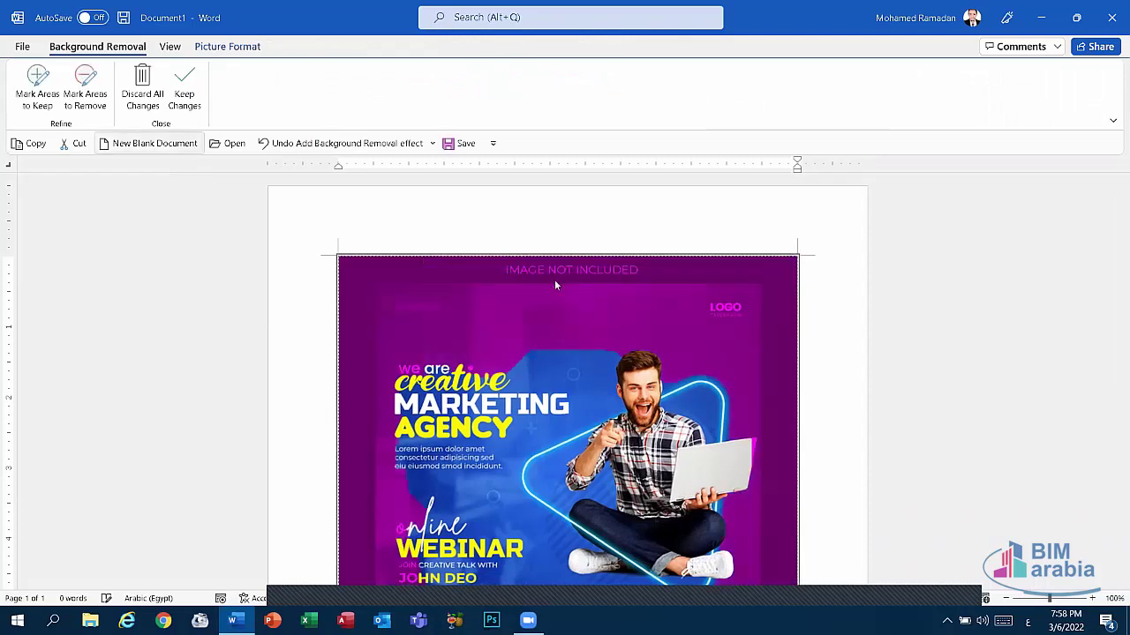
pyautogui.scroll(-3, 555, 279)
pyautogui.scroll(2, 529, 278)
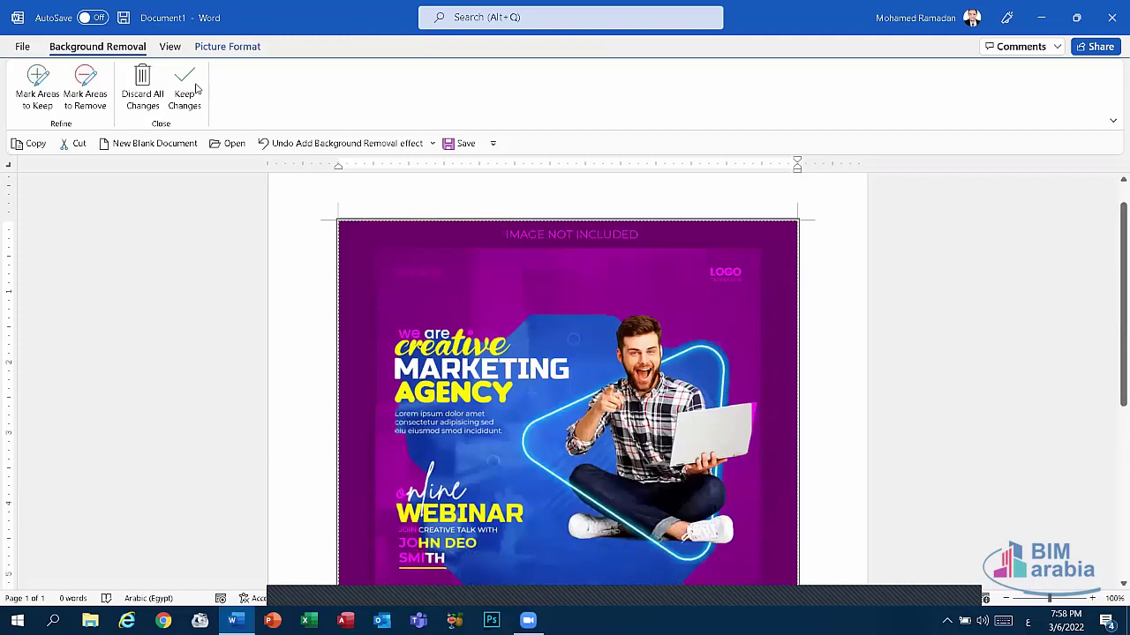
pyautogui.click(29, 82)
pyautogui.moveTo(393, 308); pyautogui.dragTo(643, 298)
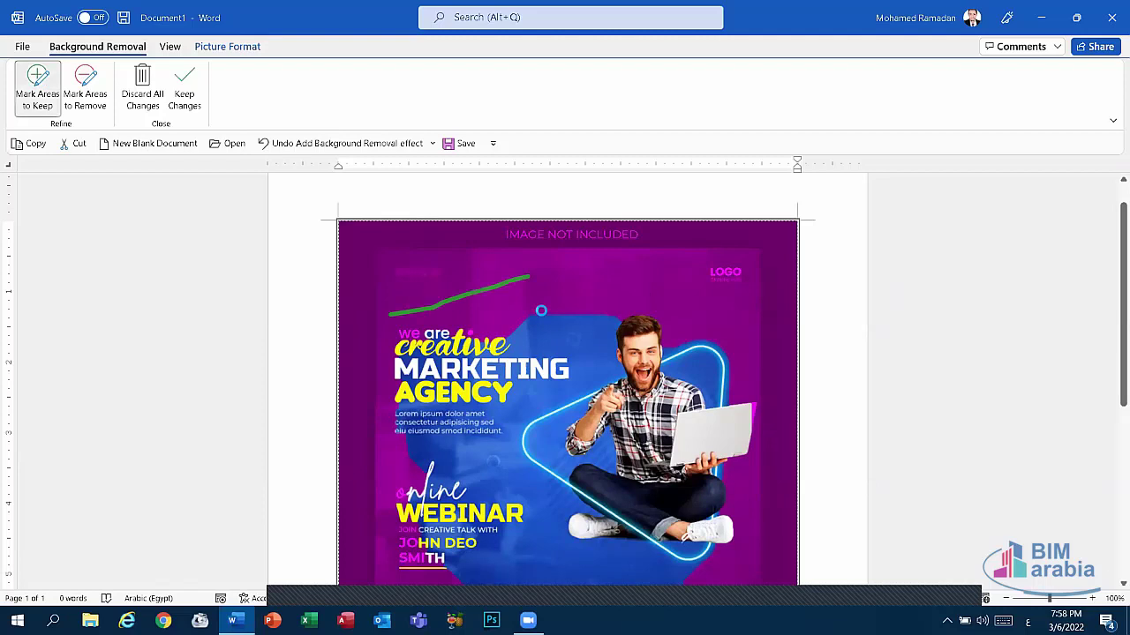
pyautogui.moveTo(393, 262); pyautogui.dragTo(729, 262)
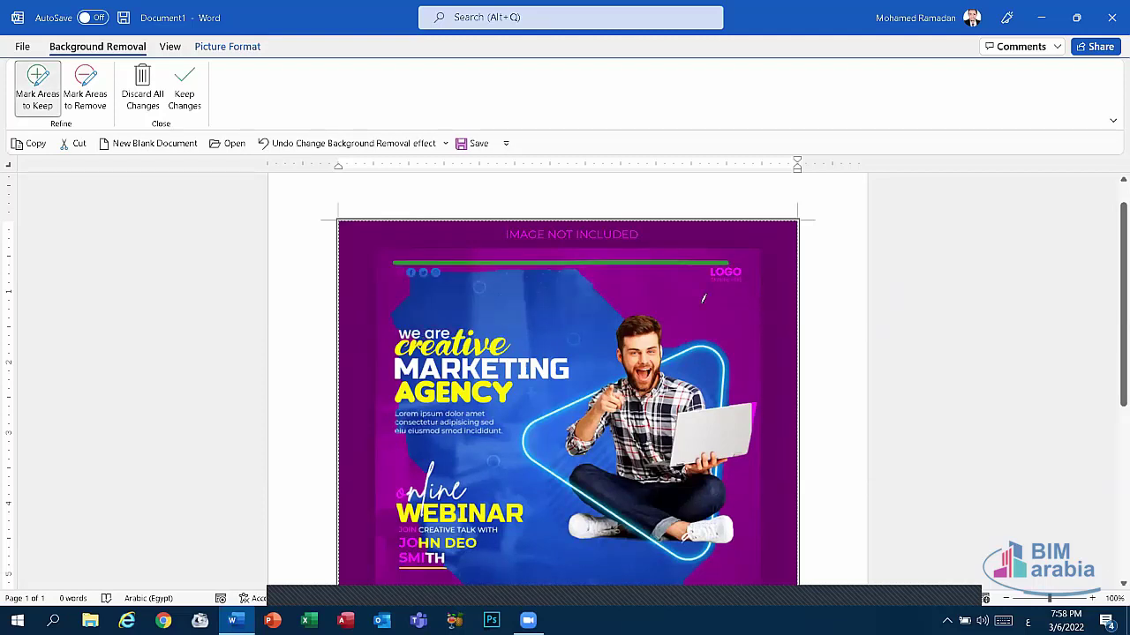
pyautogui.moveTo(391, 513); pyautogui.dragTo(432, 533)
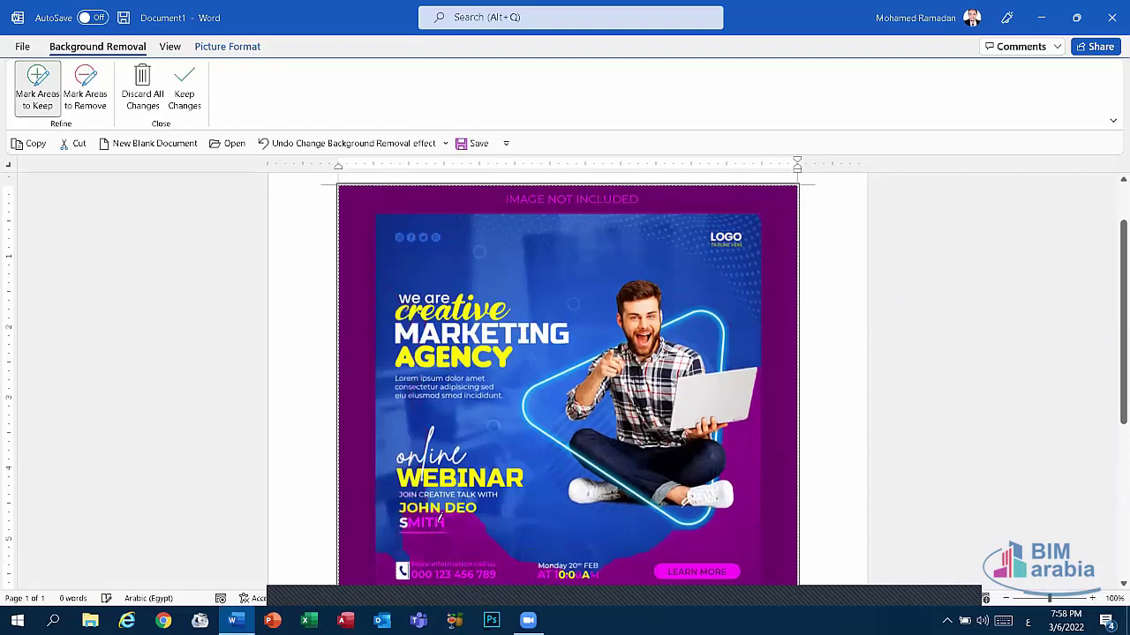
pyautogui.scroll(-3, 469, 469)
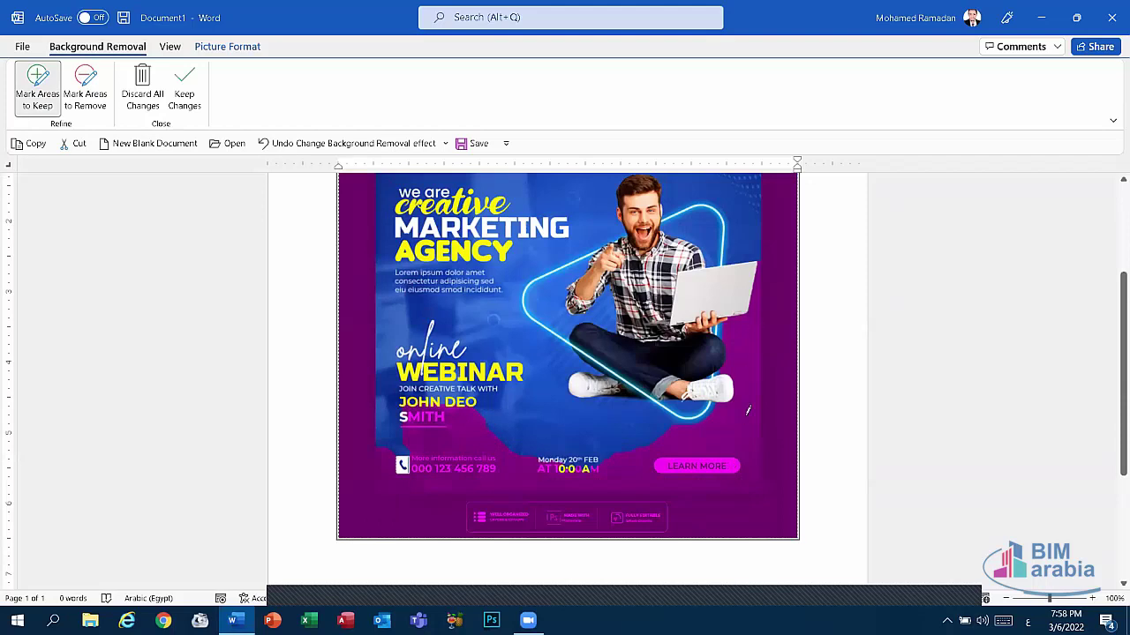
pyautogui.moveTo(748, 410)
pyautogui.mouseDown()
pyautogui.moveTo(745, 437)
pyautogui.moveTo(684, 480)
pyautogui.mouseUp()
pyautogui.moveTo(521, 490); pyautogui.dragTo(684, 484)
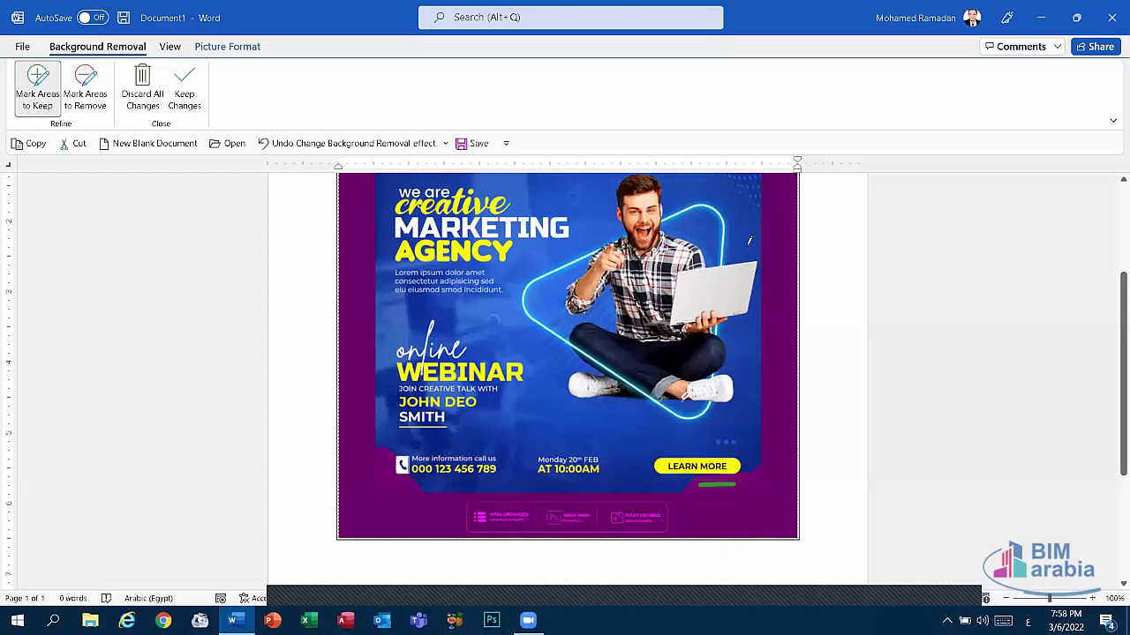
pyautogui.moveTo(750, 240); pyautogui.dragTo(710, 185)
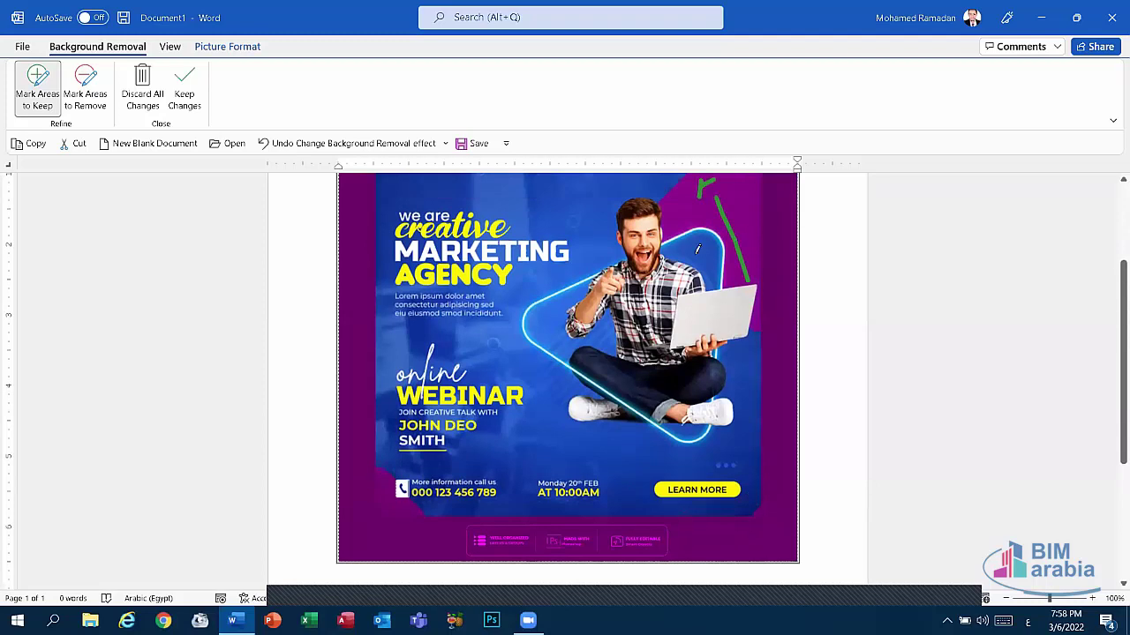
pyautogui.moveTo(399, 488); pyautogui.dragTo(379, 515)
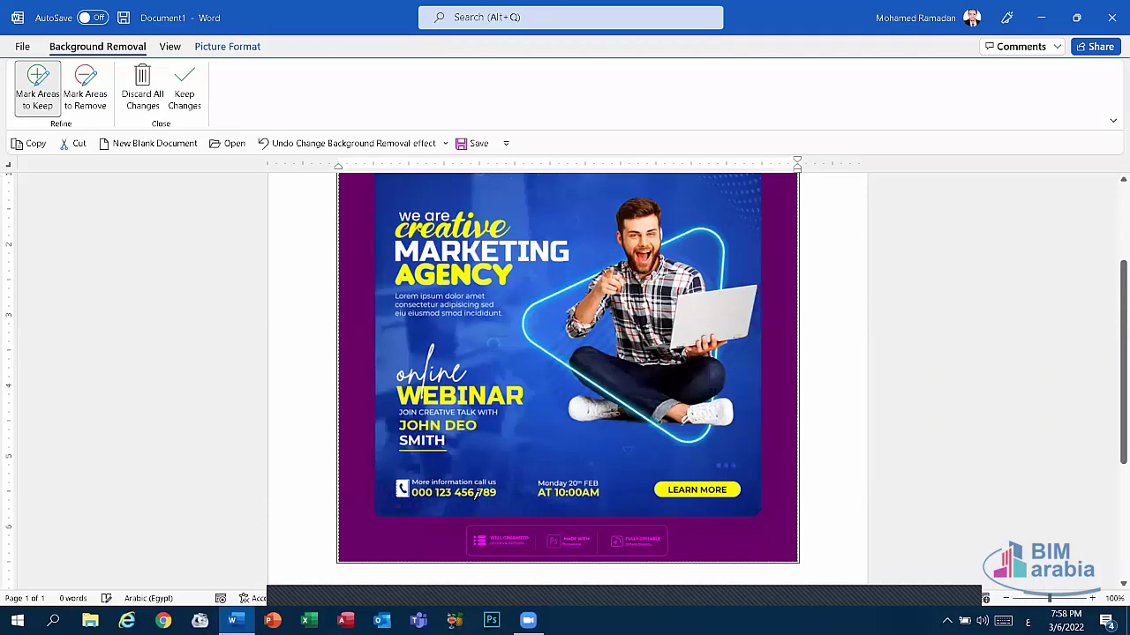
# - Mark the footer strip, undo the two stray footer marks, and keep the background removal changes
pyautogui.scroll(2, 443, 283)
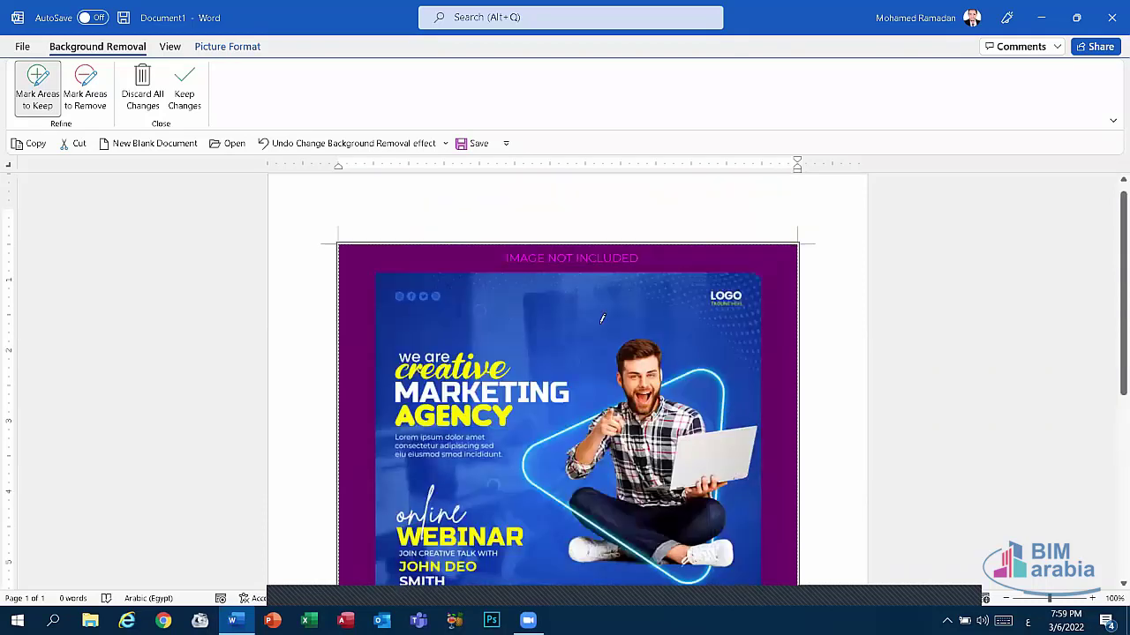
pyautogui.scroll(-3, 617, 405)
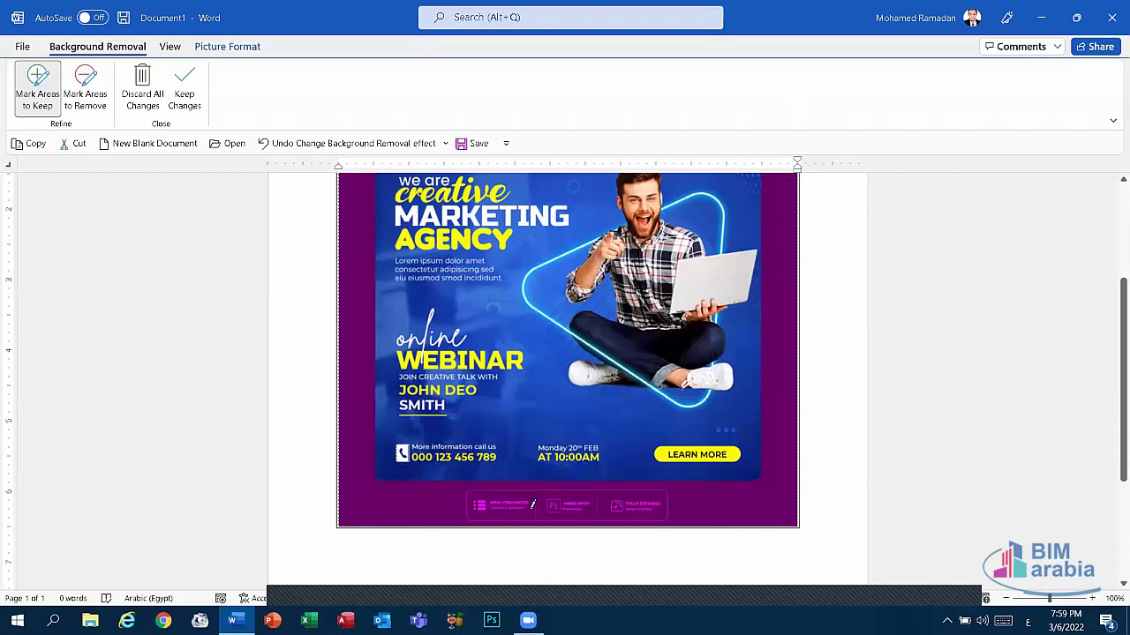
pyautogui.moveTo(474, 505); pyautogui.dragTo(662, 505)
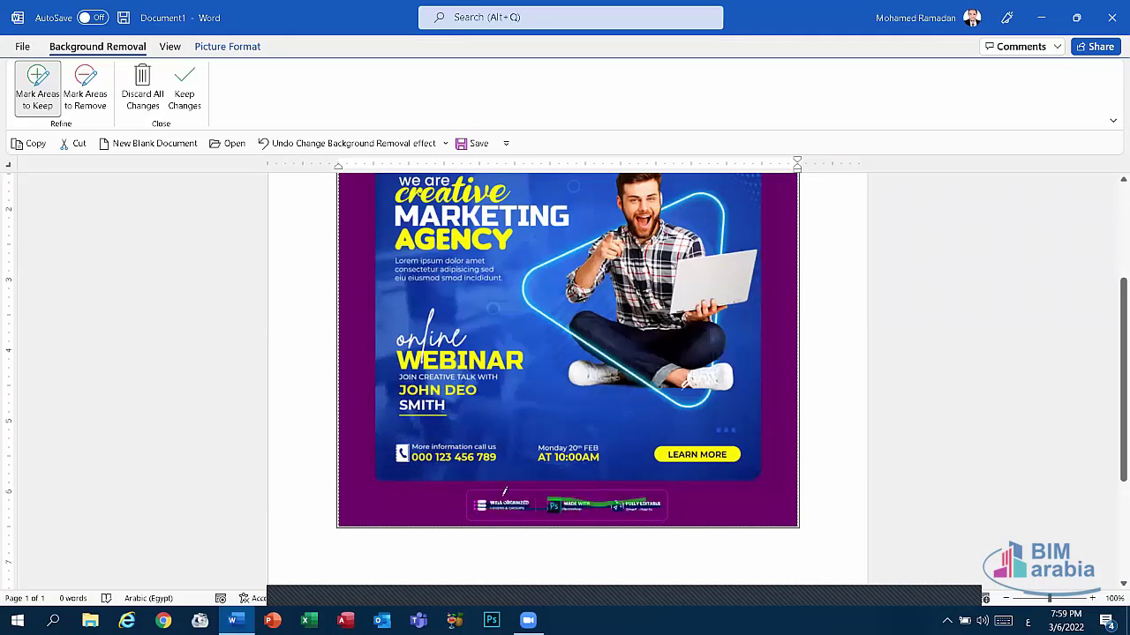
pyautogui.moveTo(491, 503); pyautogui.dragTo(634, 505)
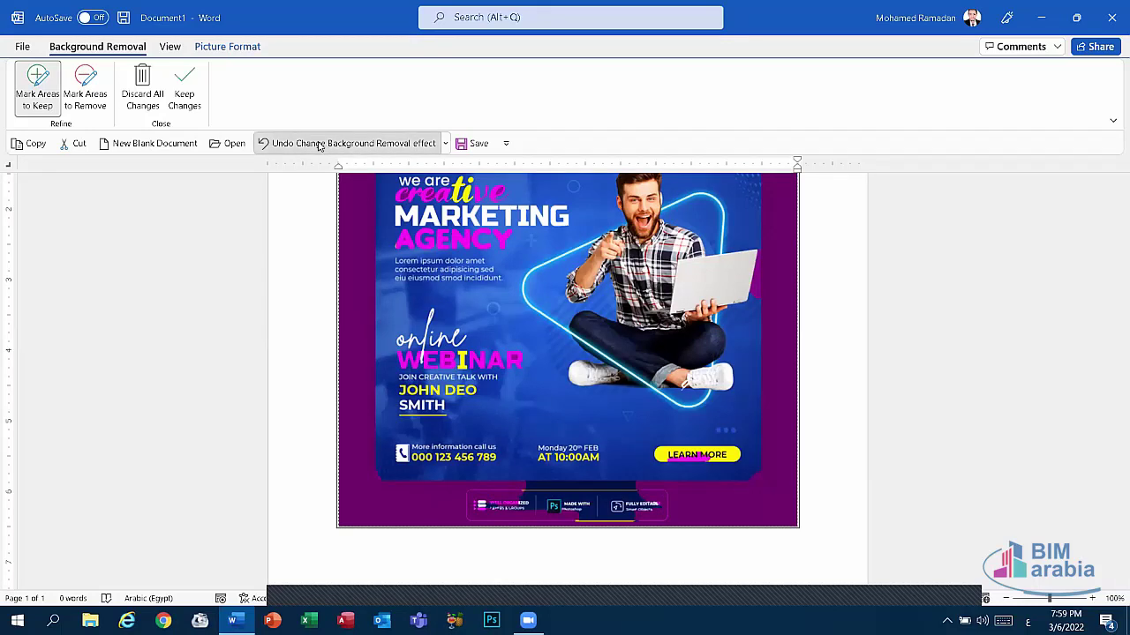
pyautogui.click(320, 145)
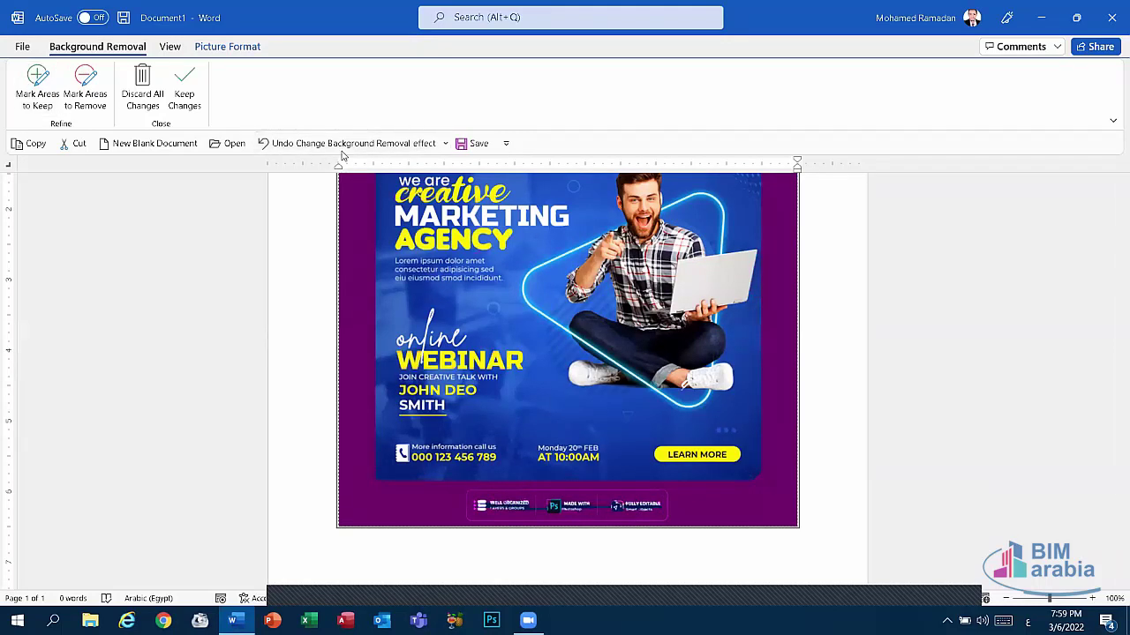
pyautogui.click(558, 505)
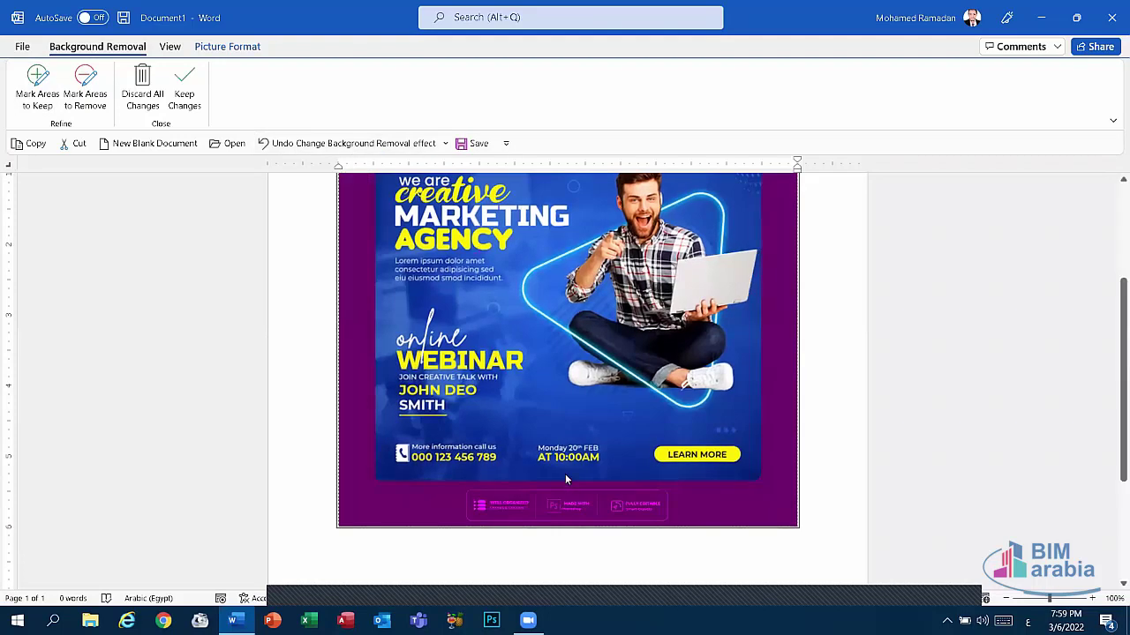
pyautogui.scroll(3, 566, 480)
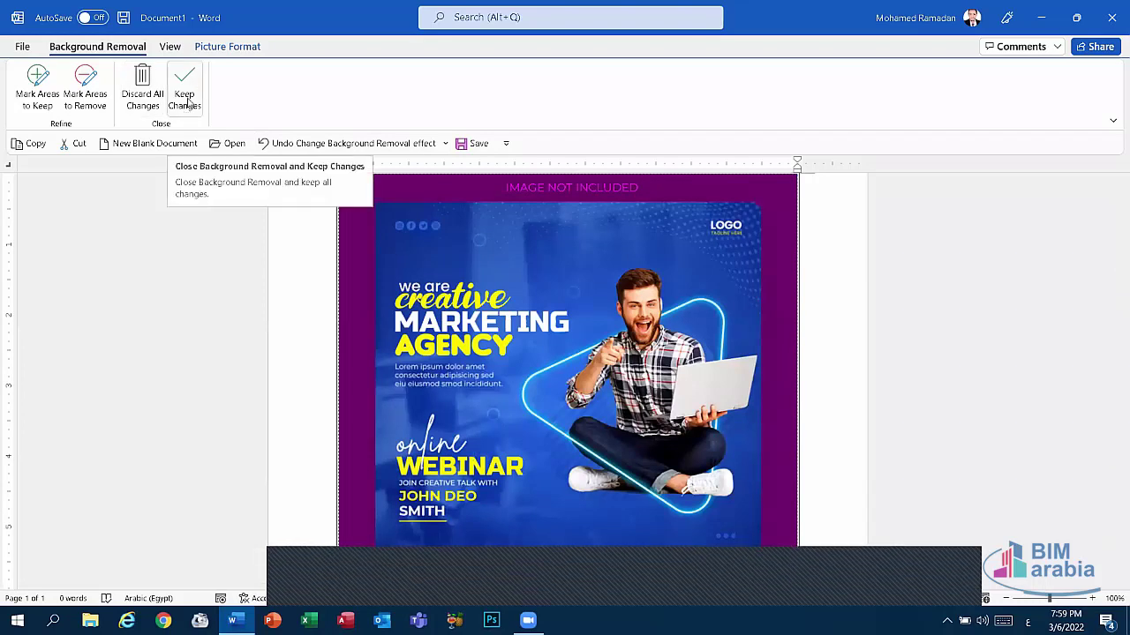
pyautogui.click(187, 102)
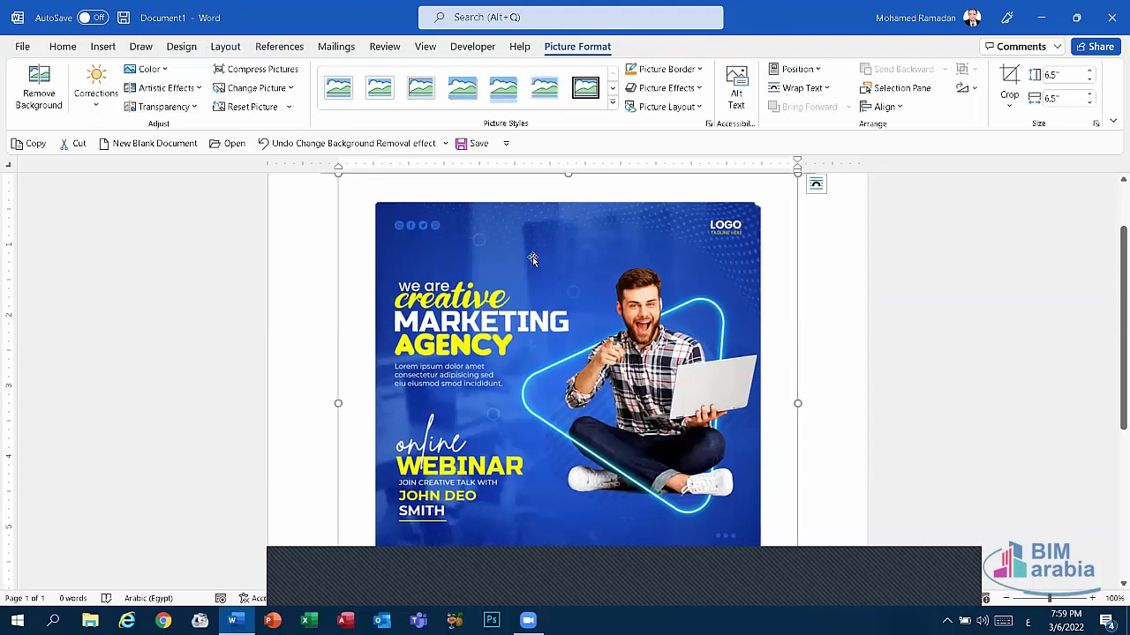
# - Reselect the flyer picture and reopen Remove Background from the Picture Format tools
pyautogui.scroll(-2, 602, 402)
pyautogui.click(608, 374)
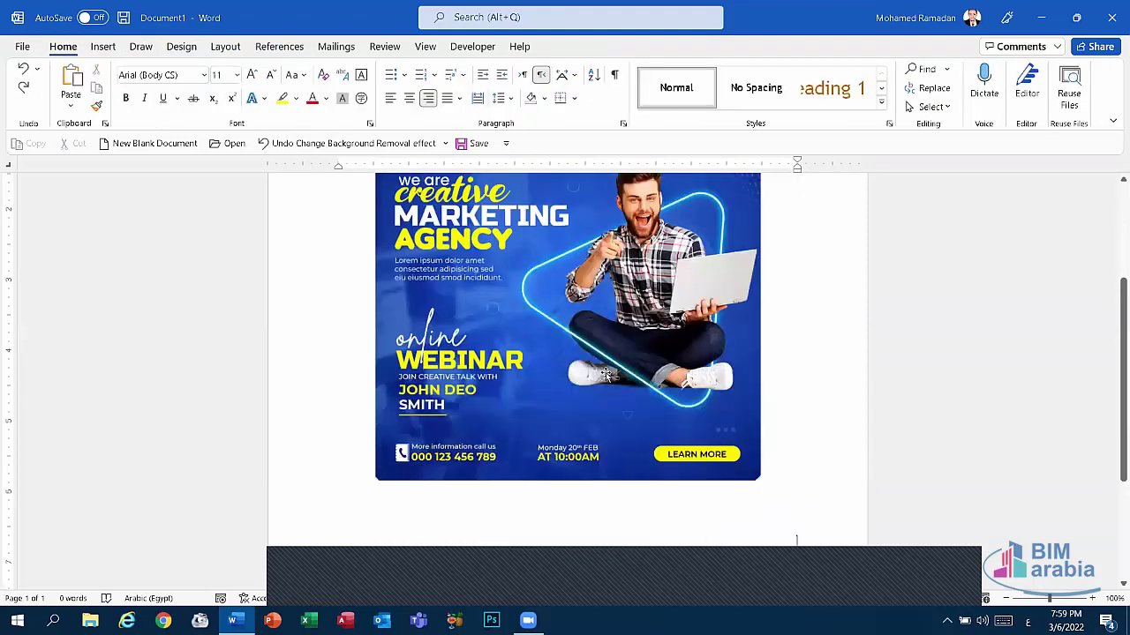
pyautogui.scroll(3, 606, 371)
pyautogui.scroll(-2, 606, 369)
pyautogui.click(577, 361)
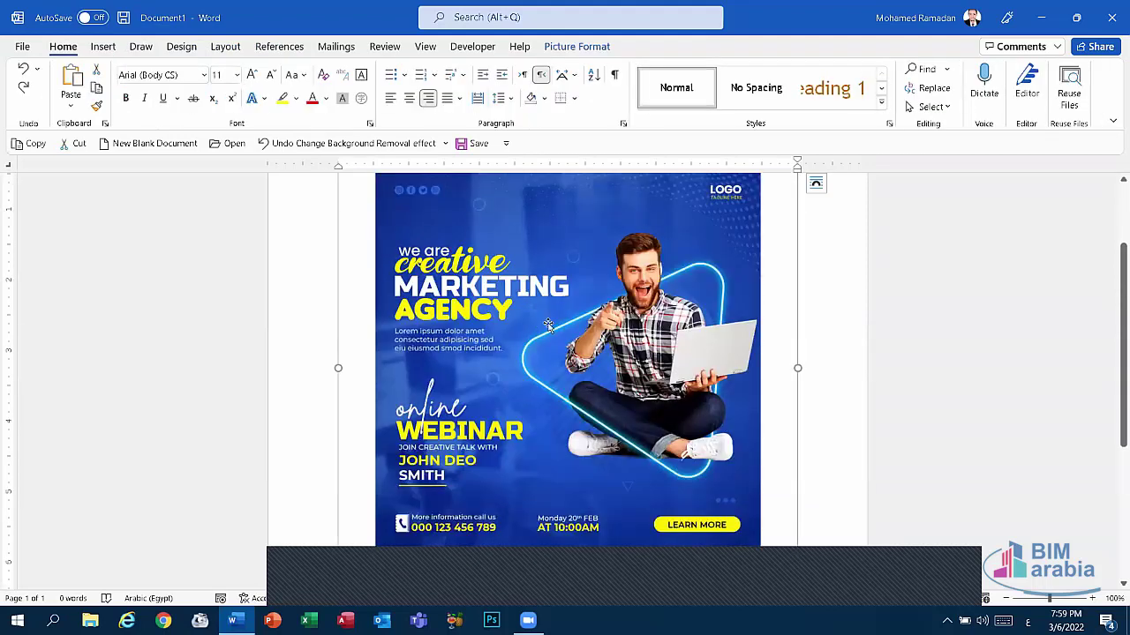
pyautogui.click(577, 48)
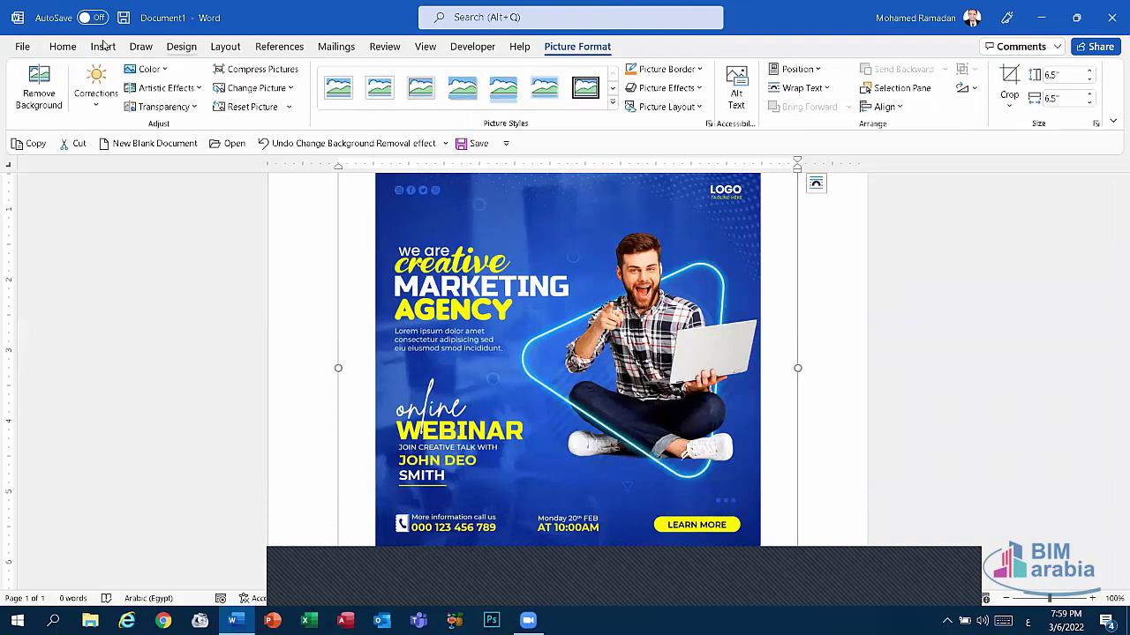
pyautogui.click(39, 88)
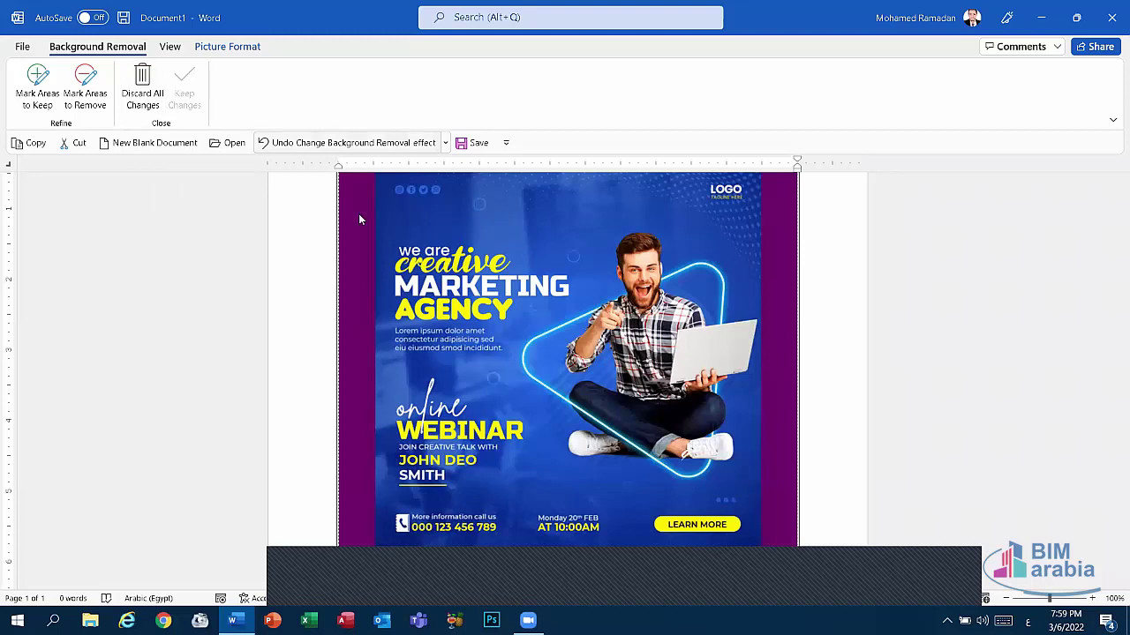
pyautogui.scroll(3, 359, 219)
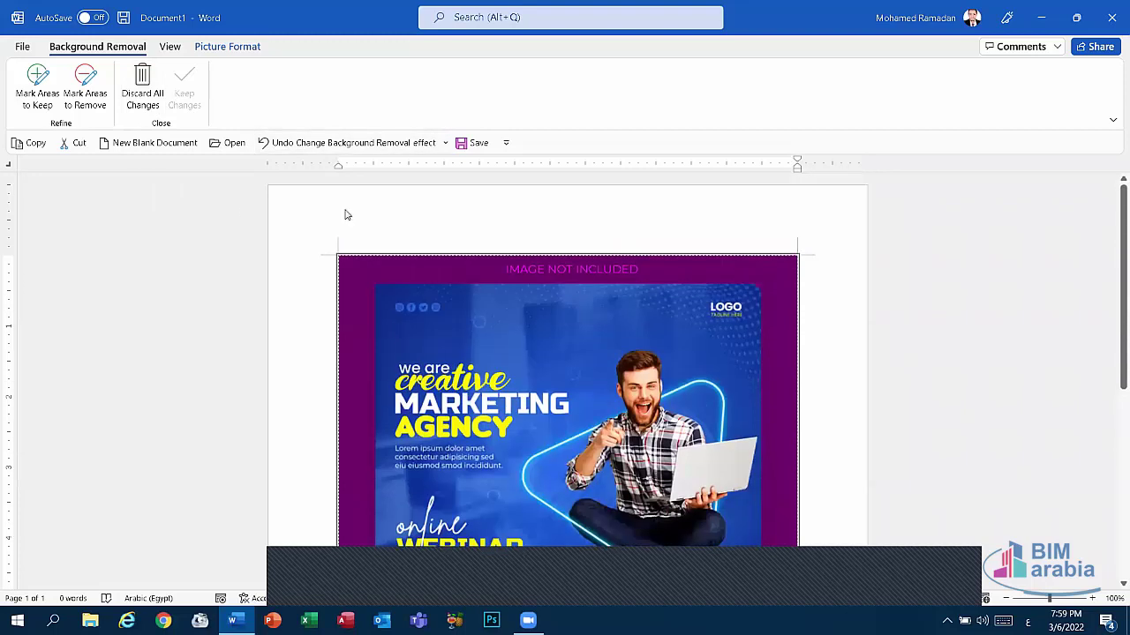
pyautogui.scroll(-2, 418, 319)
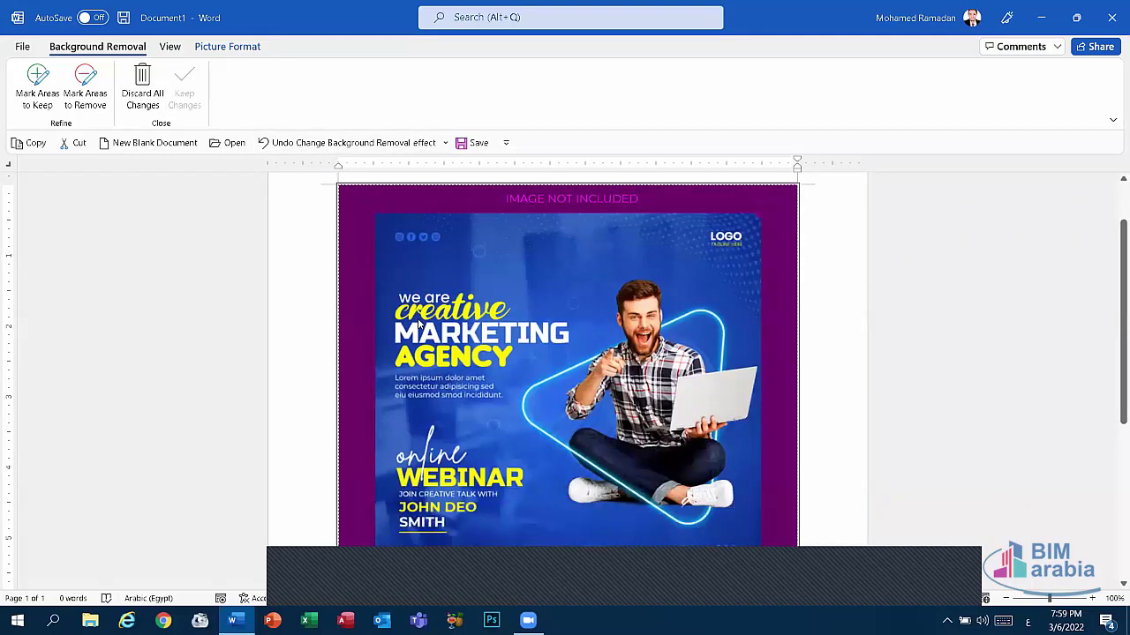
pyautogui.scroll(-3, 418, 322)
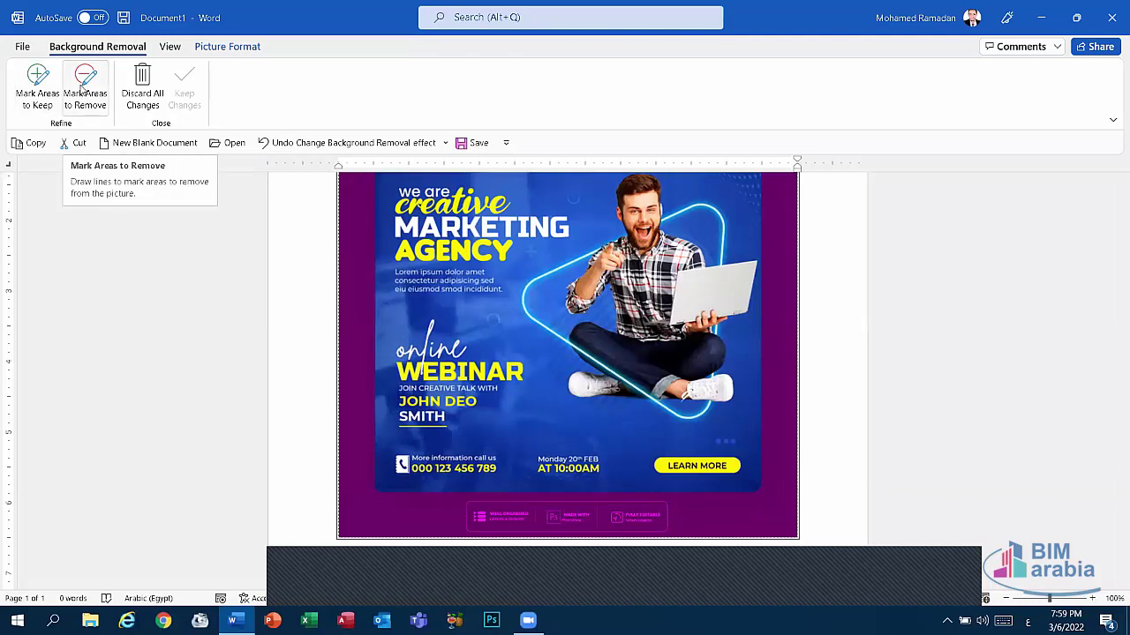
# - Mark the LEARN MORE button for removal, then discard all background-removal changes
pyautogui.click(82, 89)
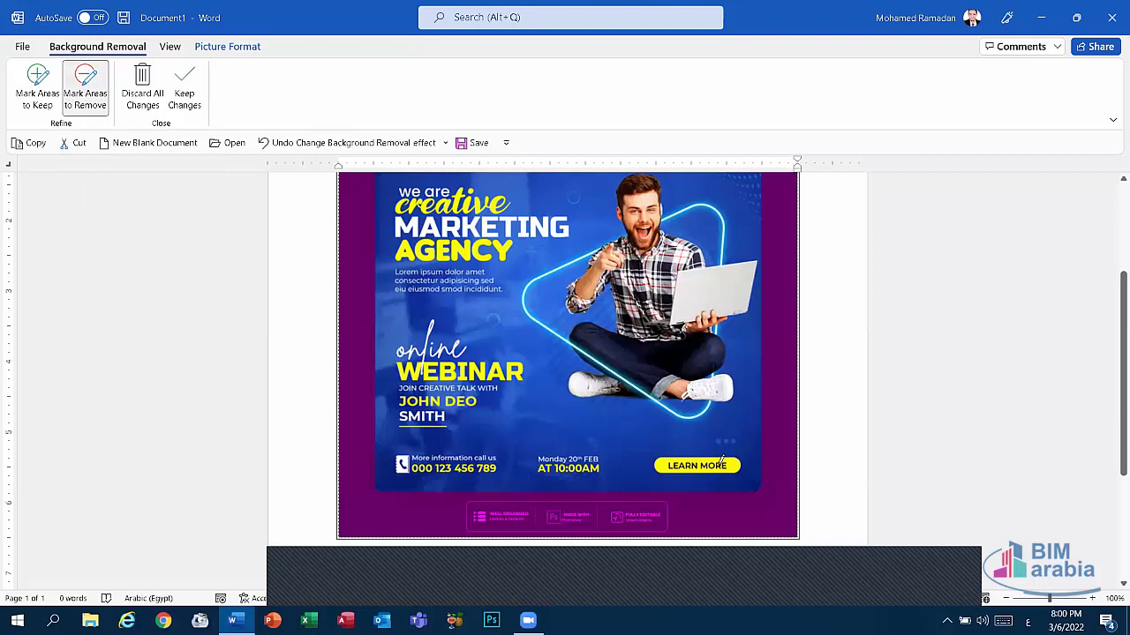
pyautogui.moveTo(723, 465); pyautogui.dragTo(669, 465)
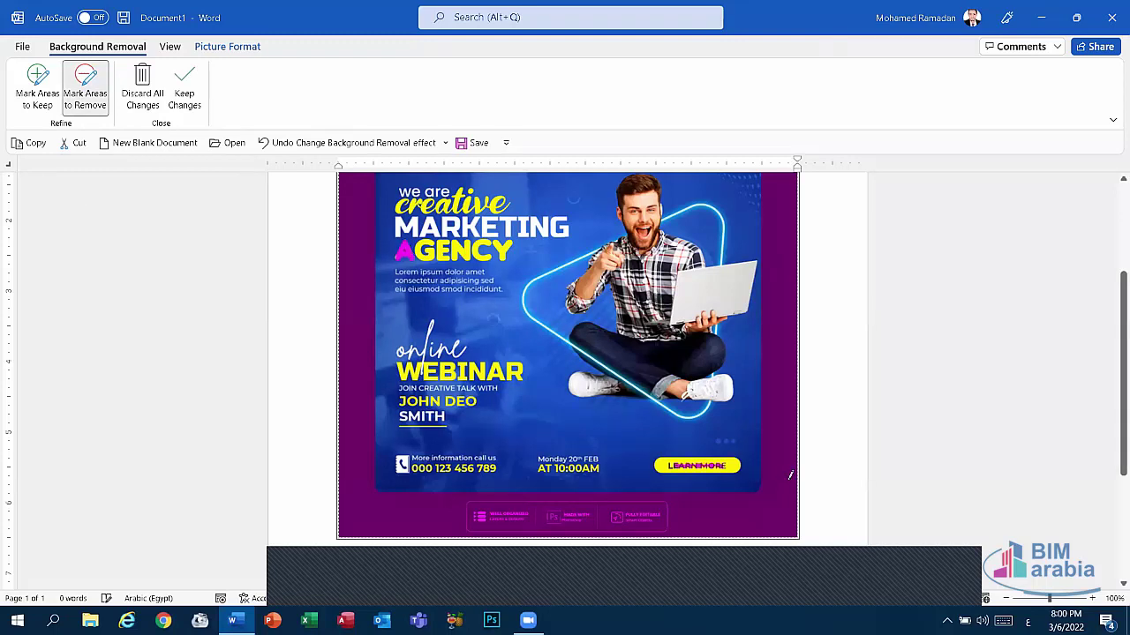
pyautogui.moveTo(666, 465); pyautogui.dragTo(726, 464)
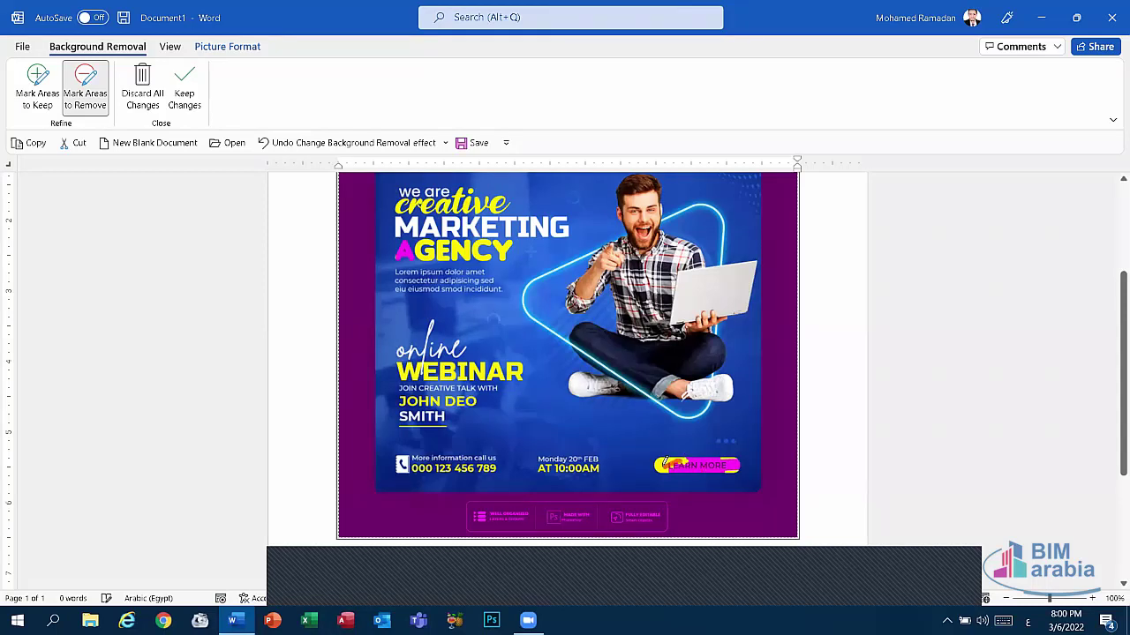
pyautogui.moveTo(660, 464); pyautogui.dragTo(683, 475)
pyautogui.moveTo(659, 459); pyautogui.dragTo(698, 472)
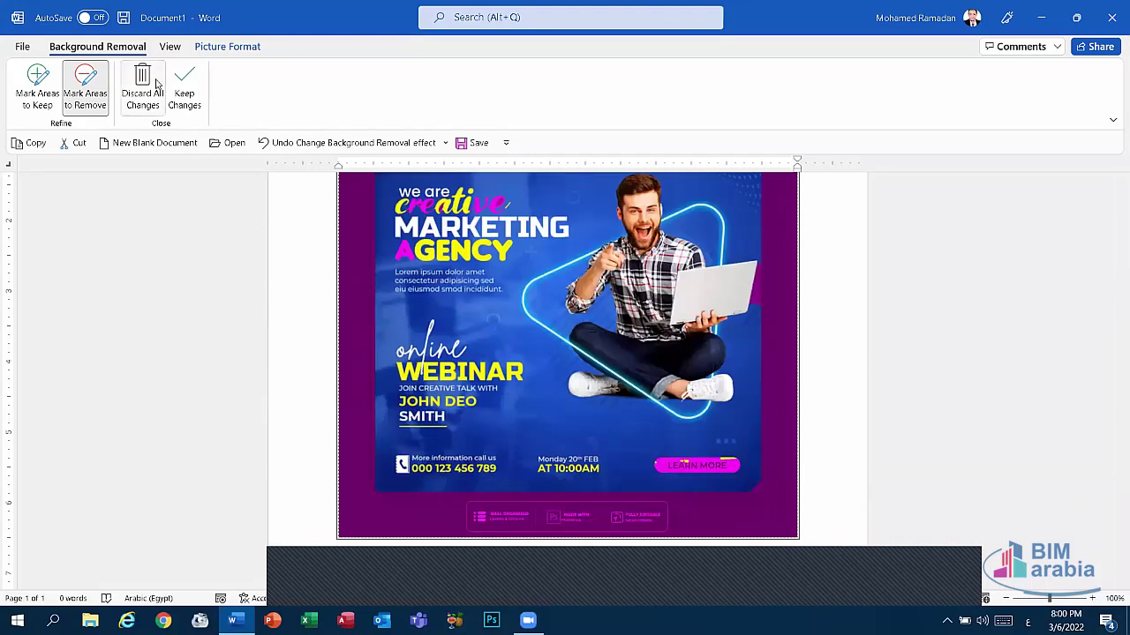
pyautogui.click(155, 84)
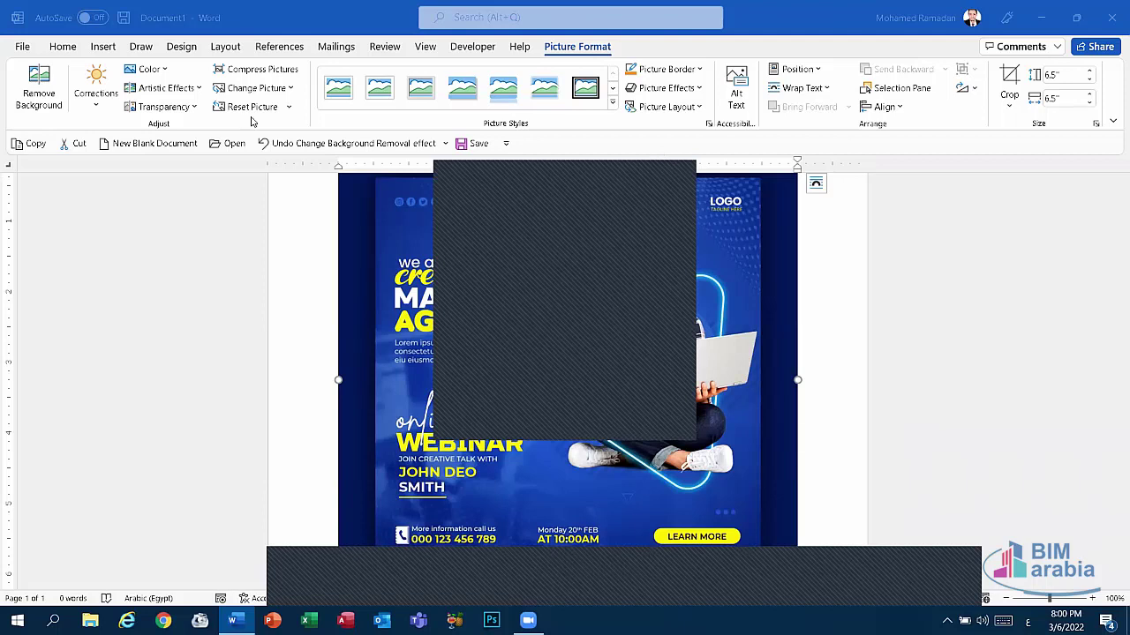
# - Preview the Corrections and Color galleries without applying any recolor, then reopen the Color menu
pyautogui.click(98, 95)
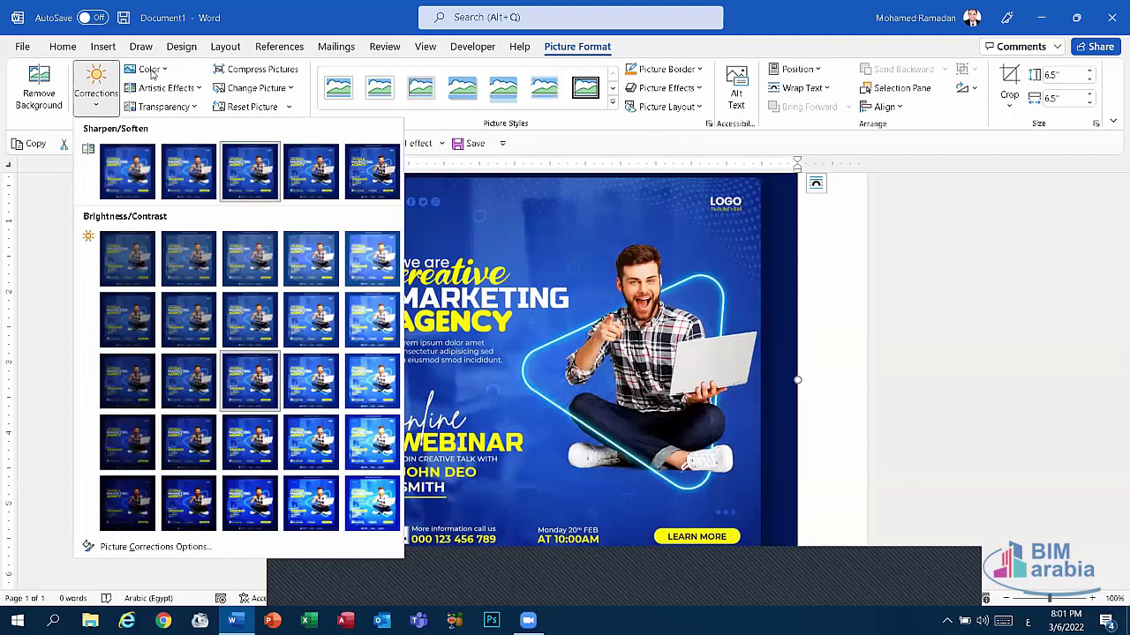
pyautogui.click(150, 70)
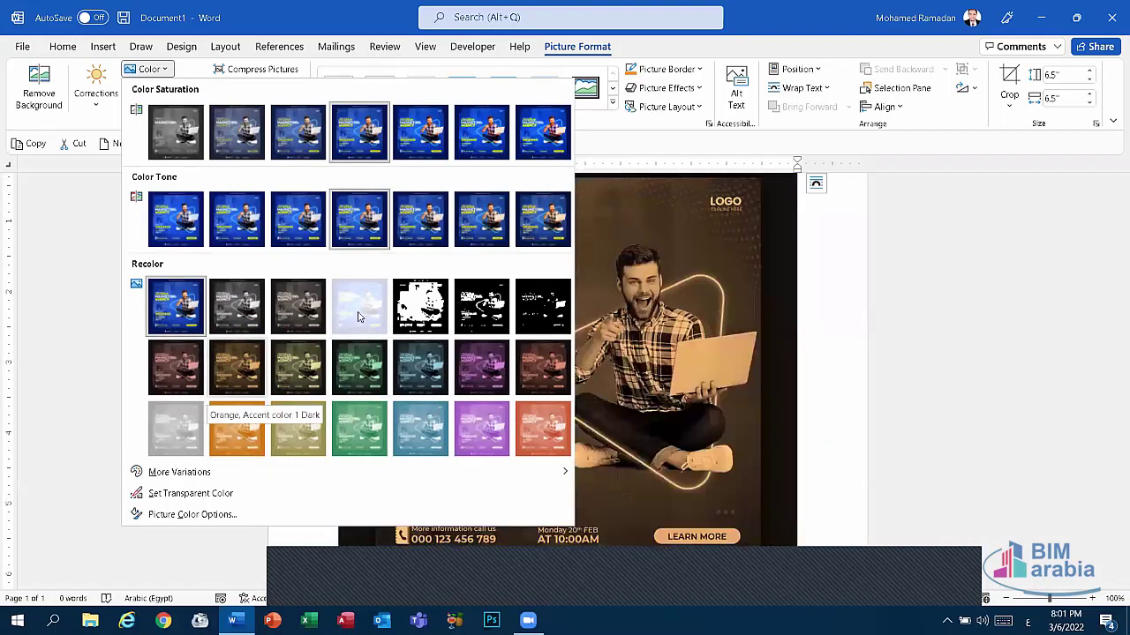
pyautogui.click(510, 373)
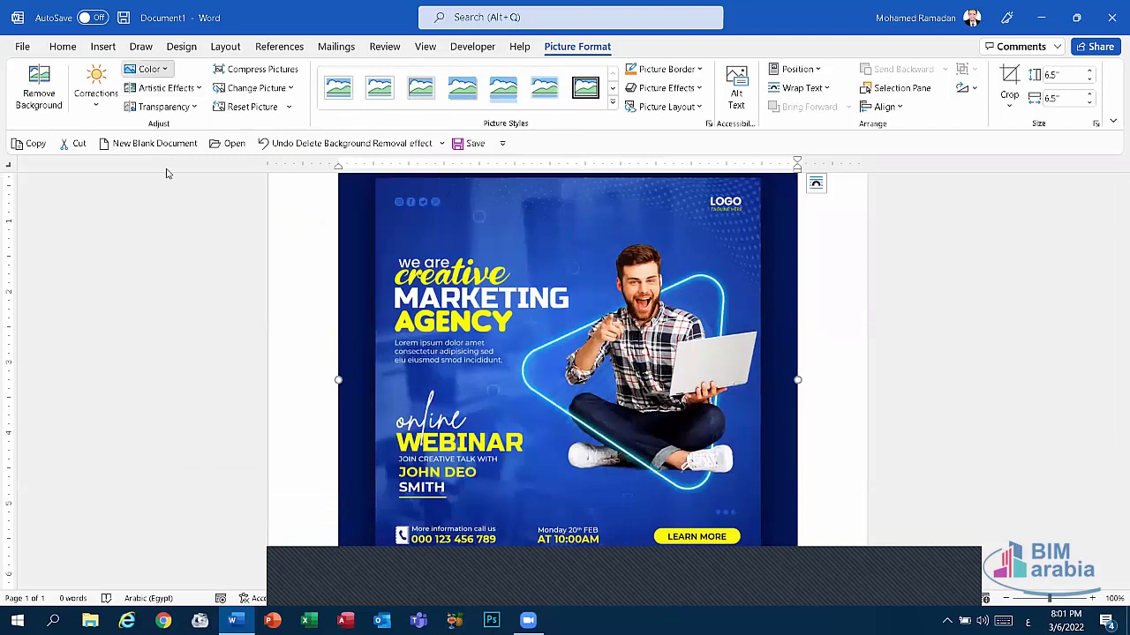
pyautogui.click(146, 69)
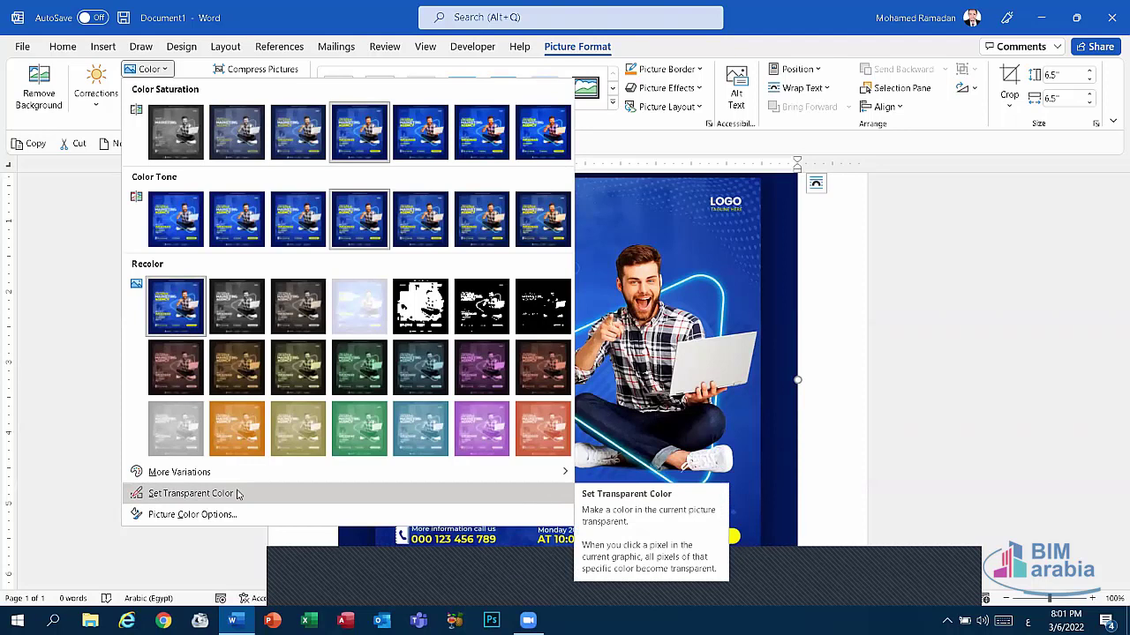
# - Set the flyer's dark edge colour as transparent, then pick Set Transparent Color again
pyautogui.click(237, 493)
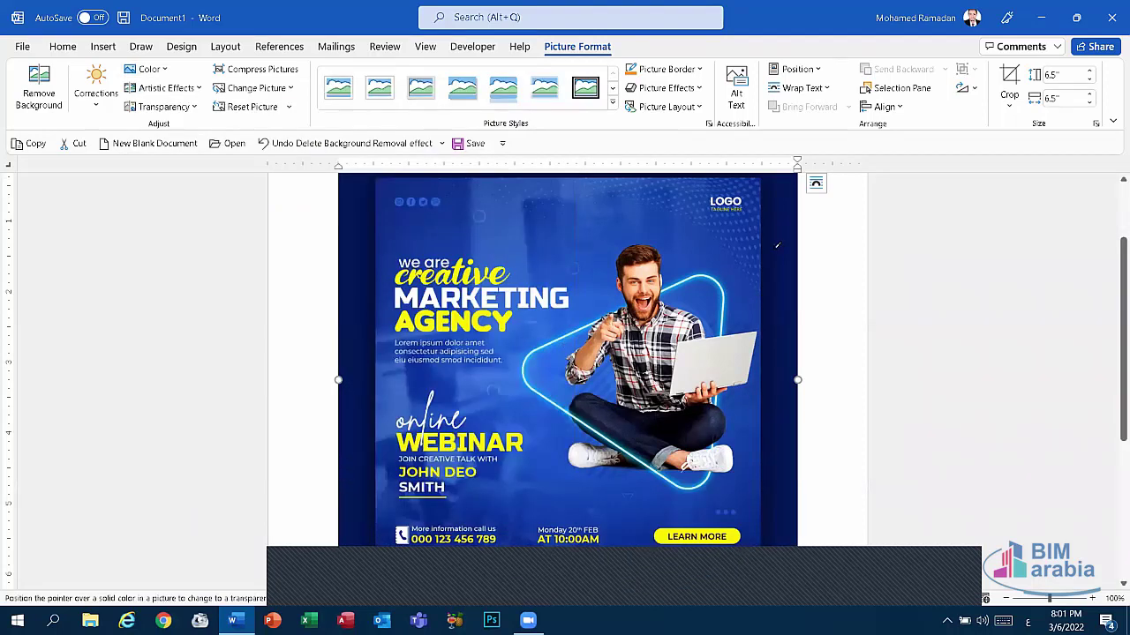
pyautogui.click(777, 245)
pyautogui.scroll(2, 600, 186)
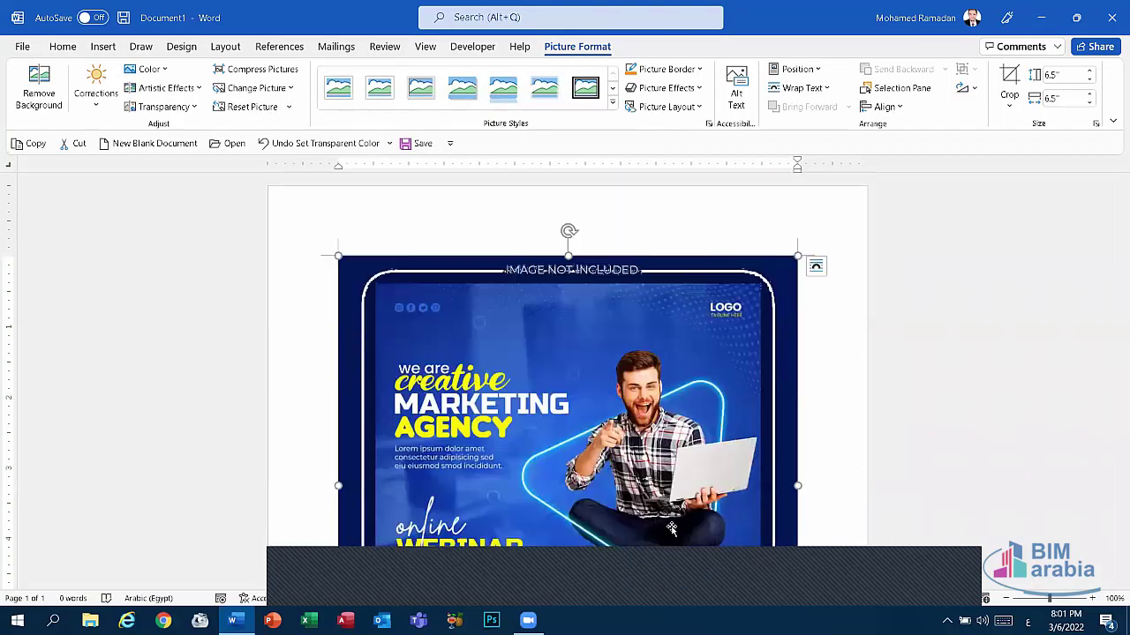
pyautogui.scroll(-1, 675, 265)
pyautogui.scroll(-5, 678, 346)
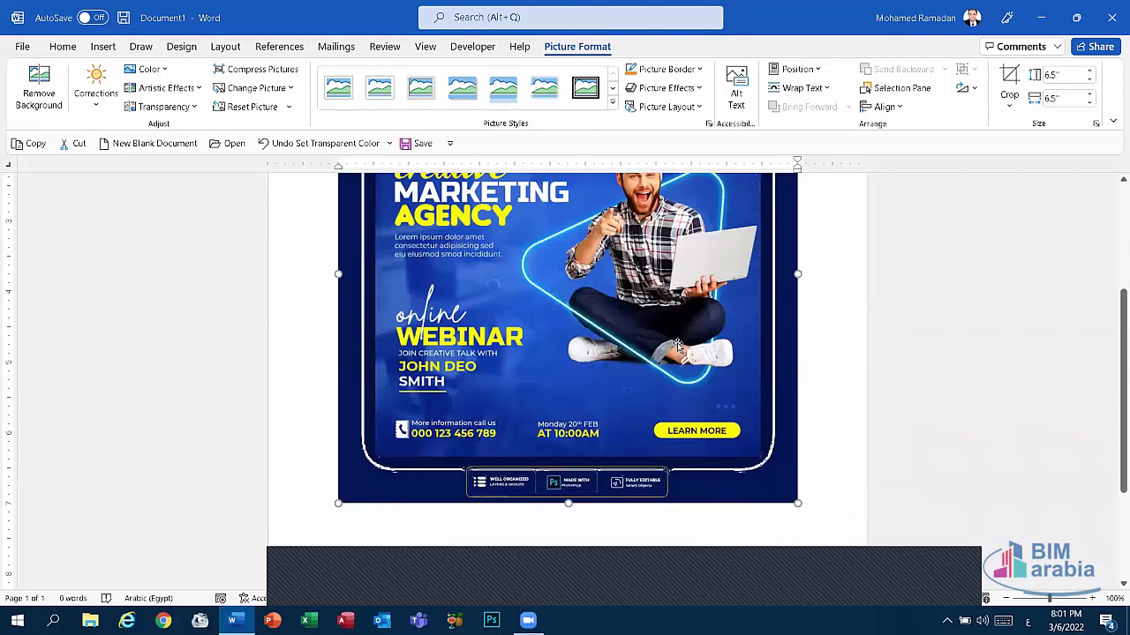
pyautogui.scroll(-1, 678, 346)
pyautogui.scroll(2, 675, 441)
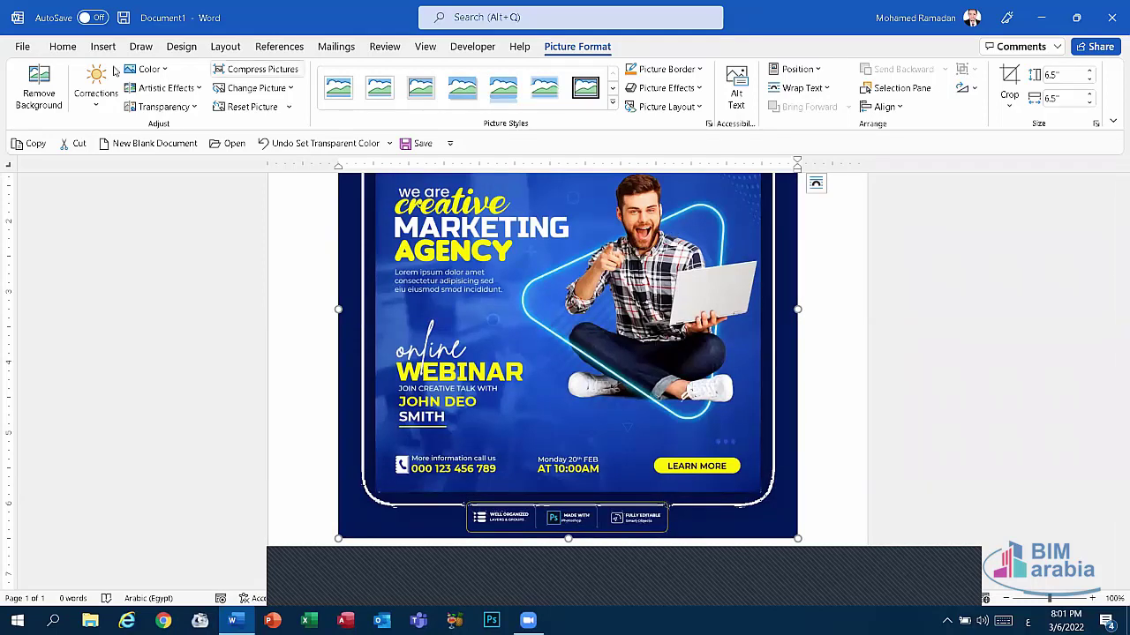
pyautogui.click(148, 69)
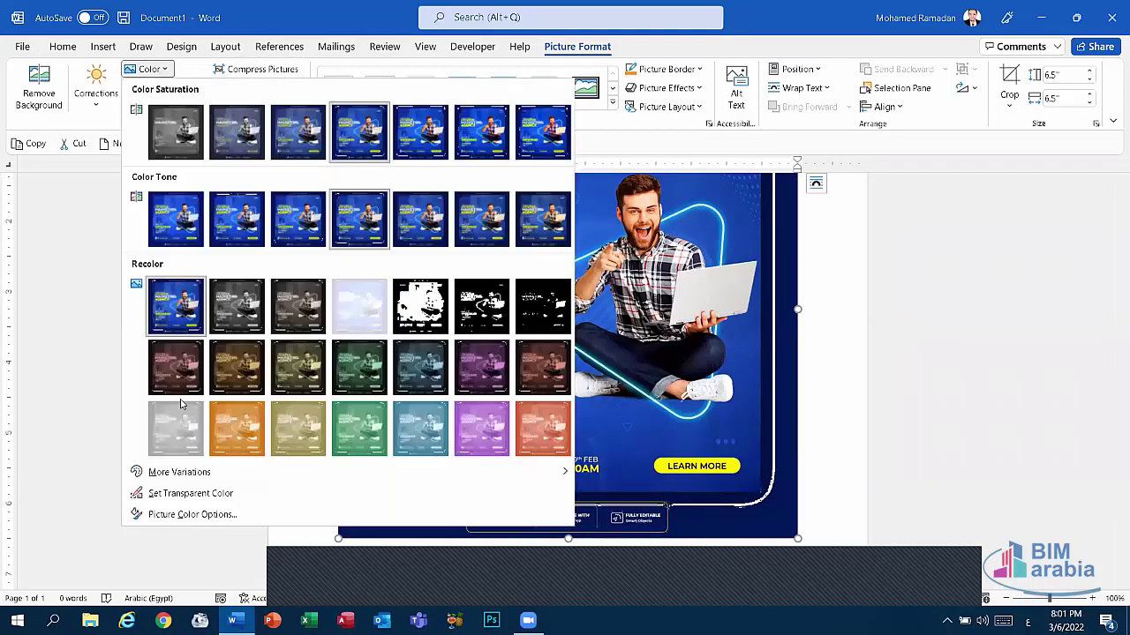
pyautogui.click(192, 499)
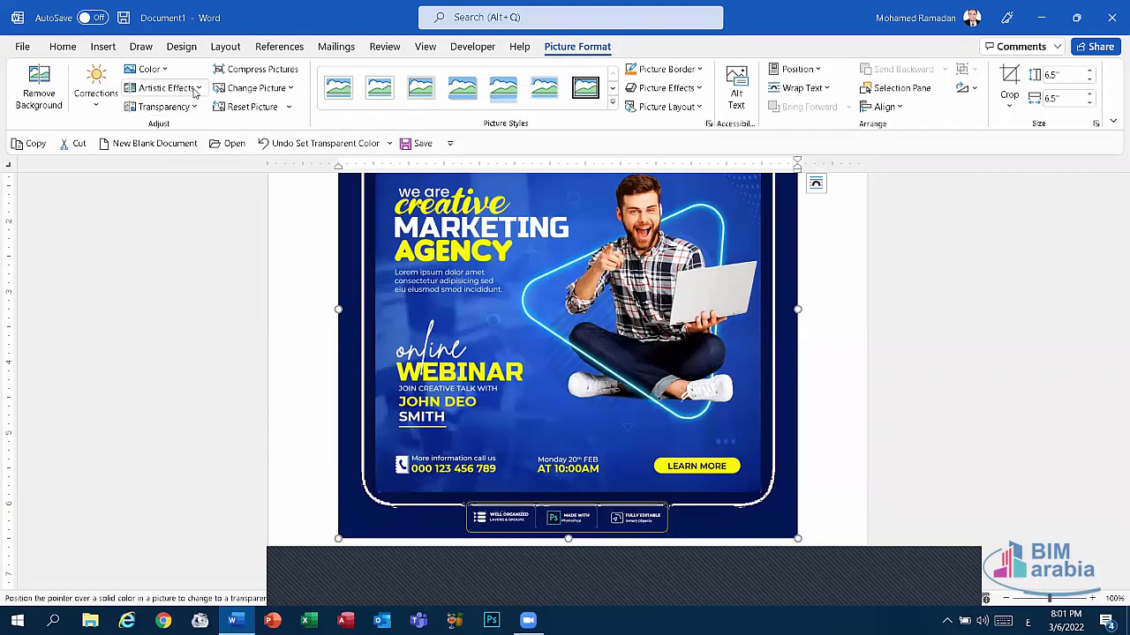
pyautogui.click(188, 90)
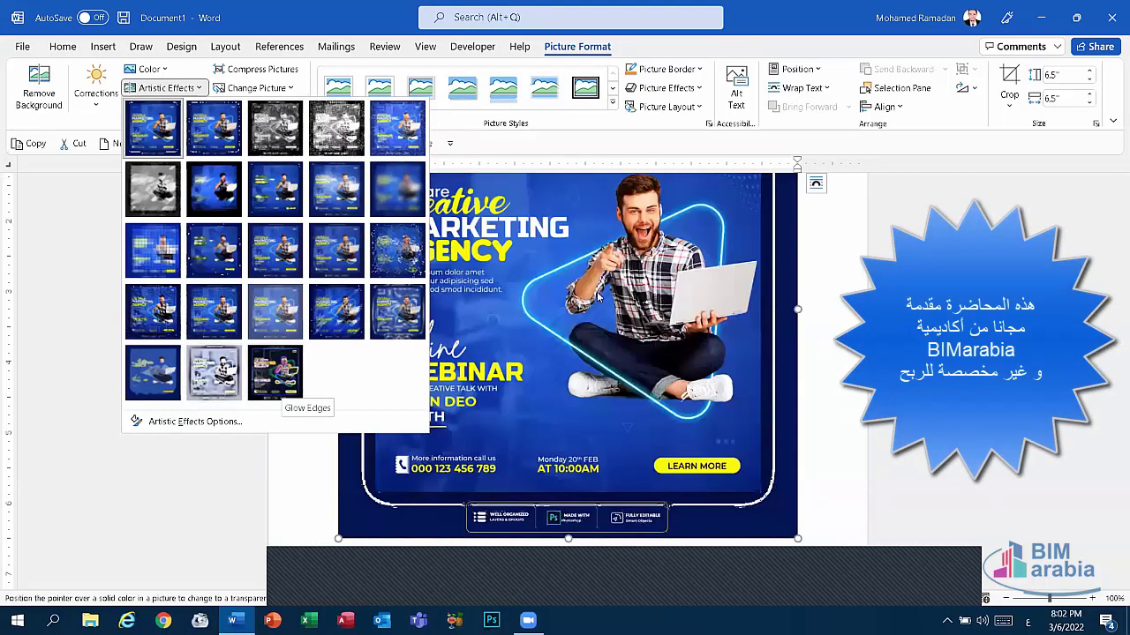
pyautogui.click(166, 87)
pyautogui.click(163, 106)
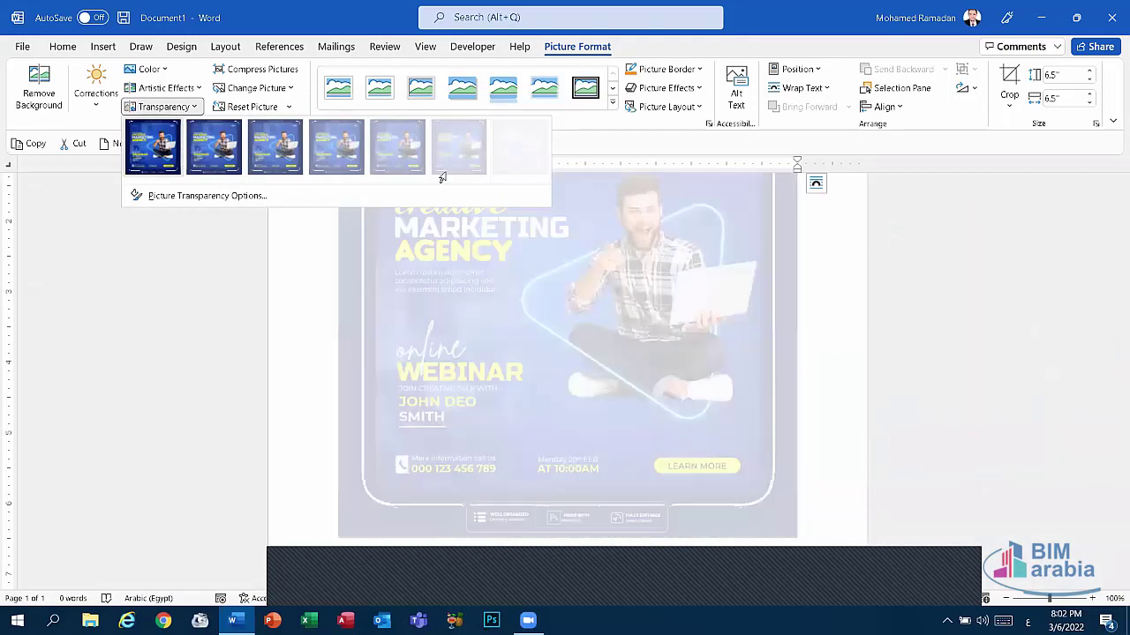
pyautogui.click(517, 254)
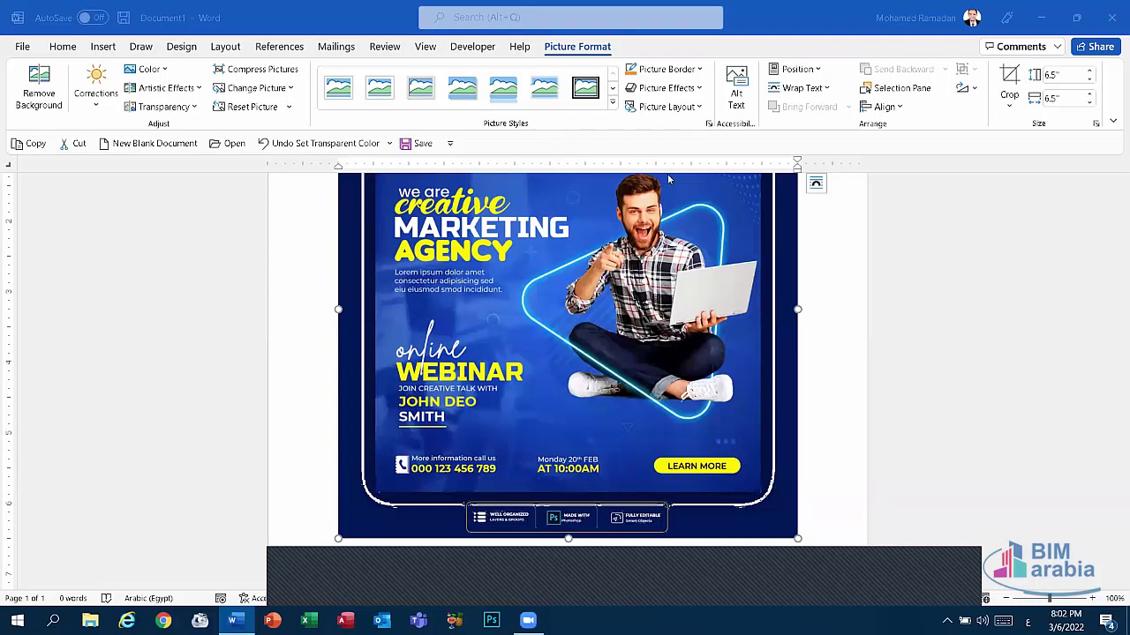
pyautogui.scroll(2, 615, 388)
pyautogui.scroll(2, 603, 359)
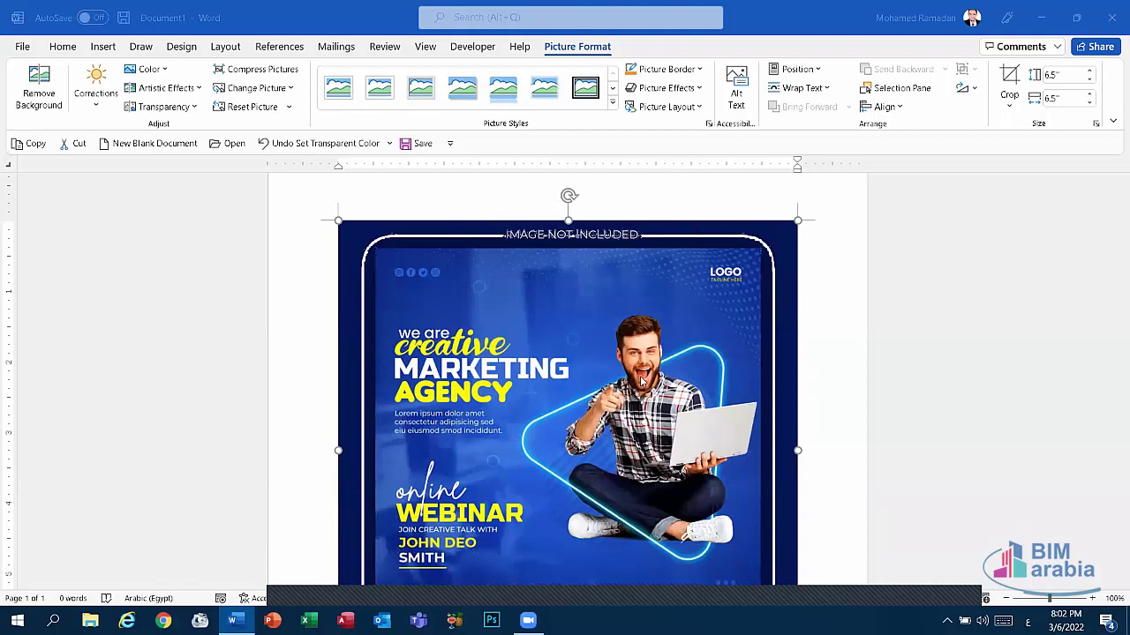
pyautogui.scroll(-1, 641, 383)
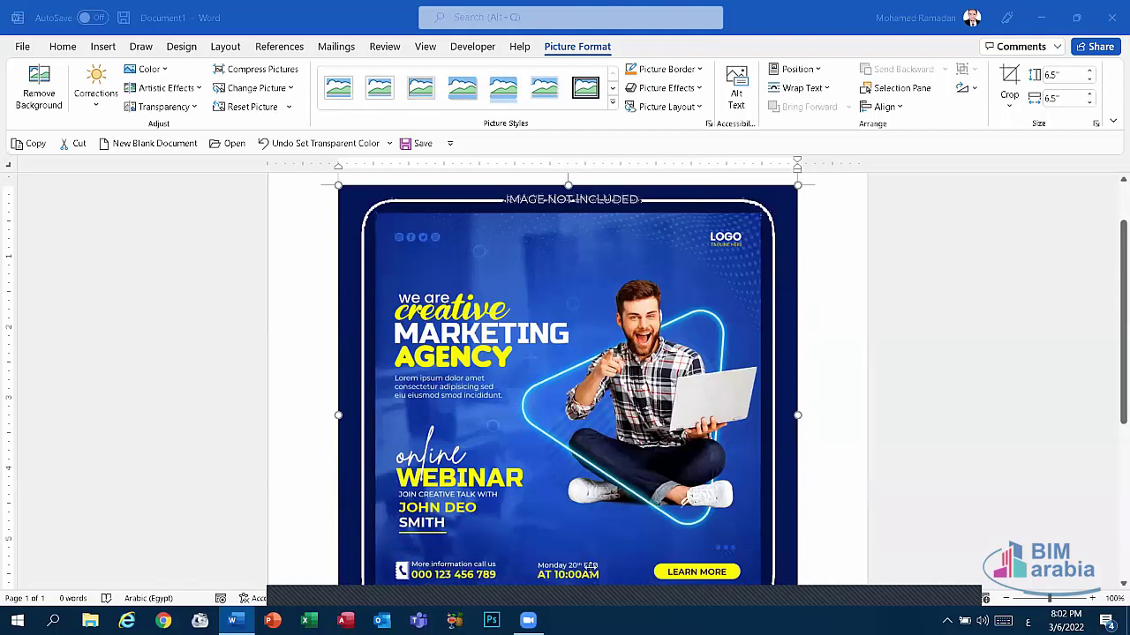
pyautogui.scroll(-2, 583, 568)
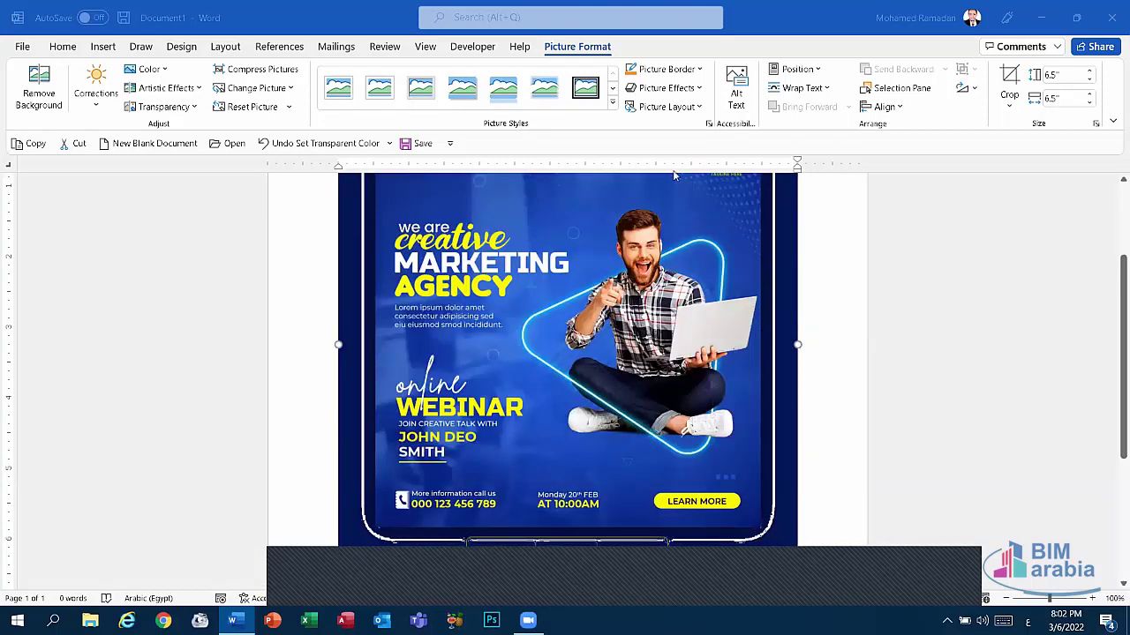
# - Check the Compress Pictures settings and close them without compressing
pyautogui.click(291, 71)
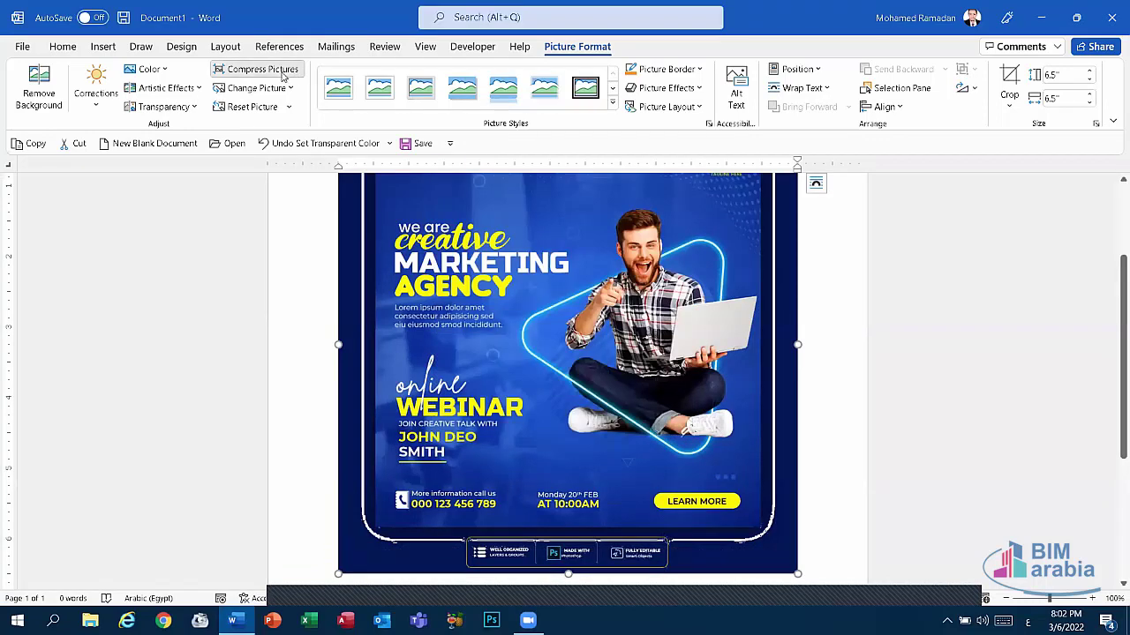
pyautogui.click(667, 209)
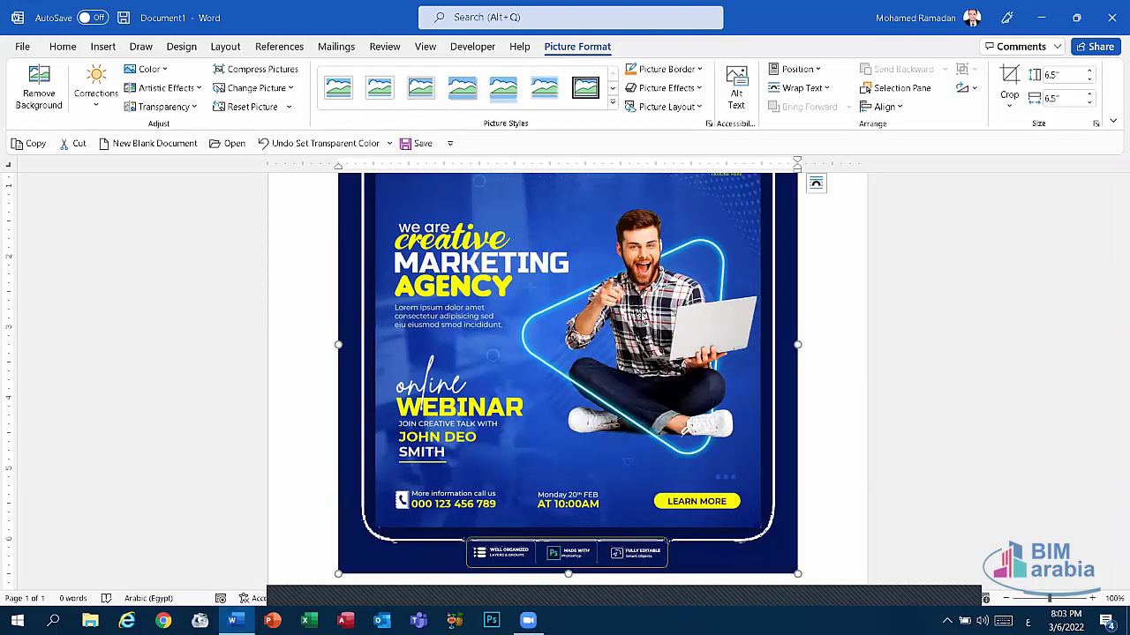
pyautogui.scroll(3, 704, 313)
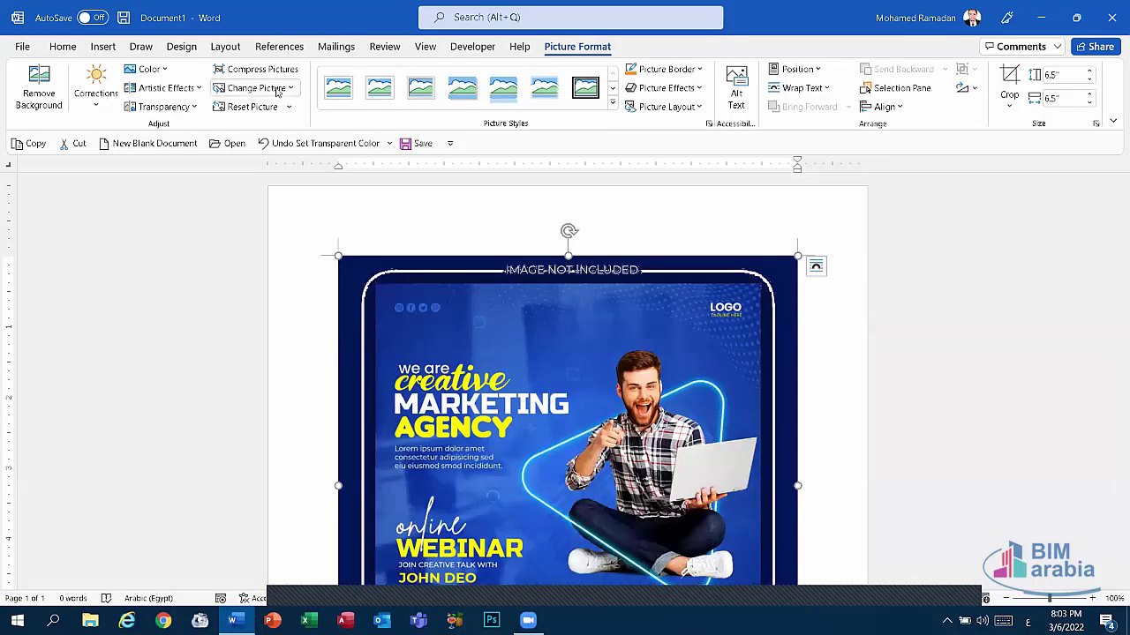
# - Apply the thick black frame picture style and change the picture border to dark red
pyautogui.click(584, 90)
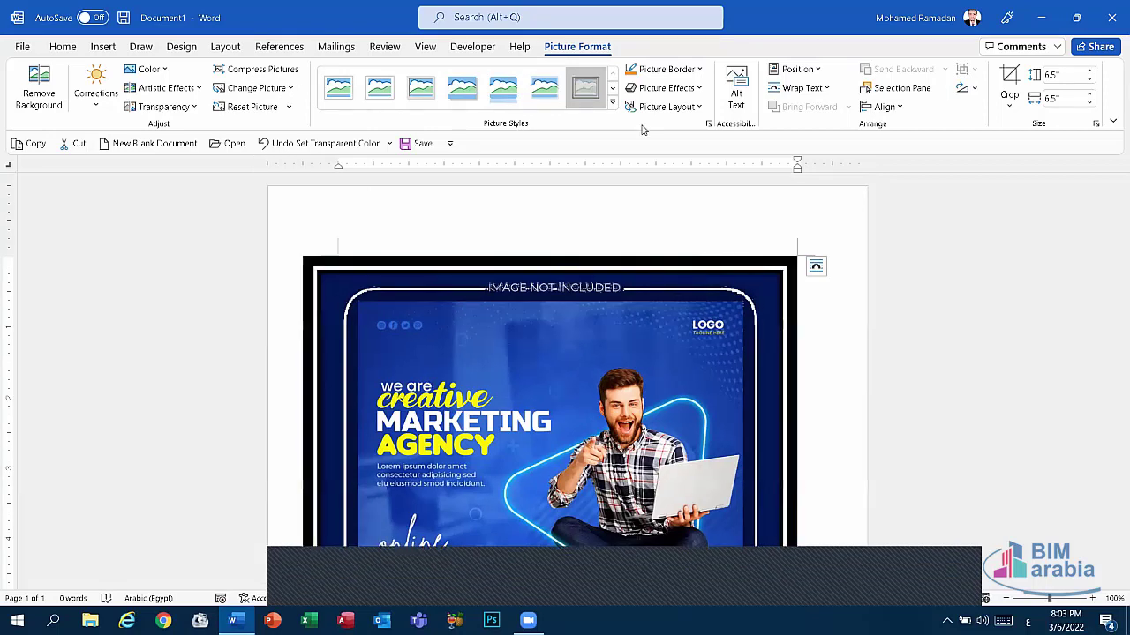
pyautogui.click(697, 68)
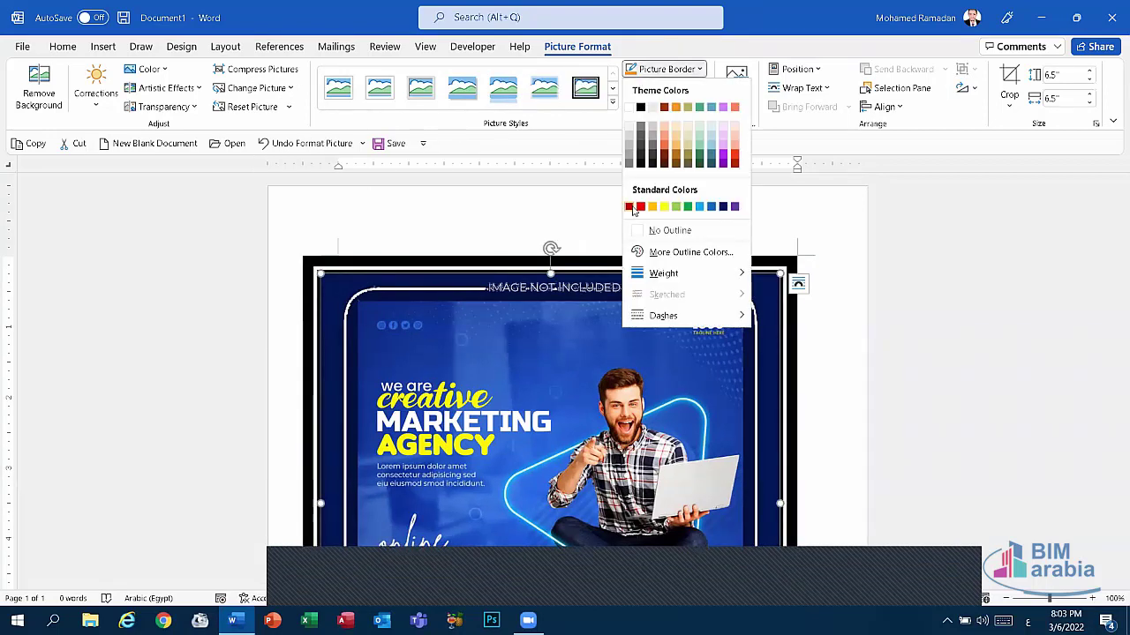
pyautogui.click(628, 209)
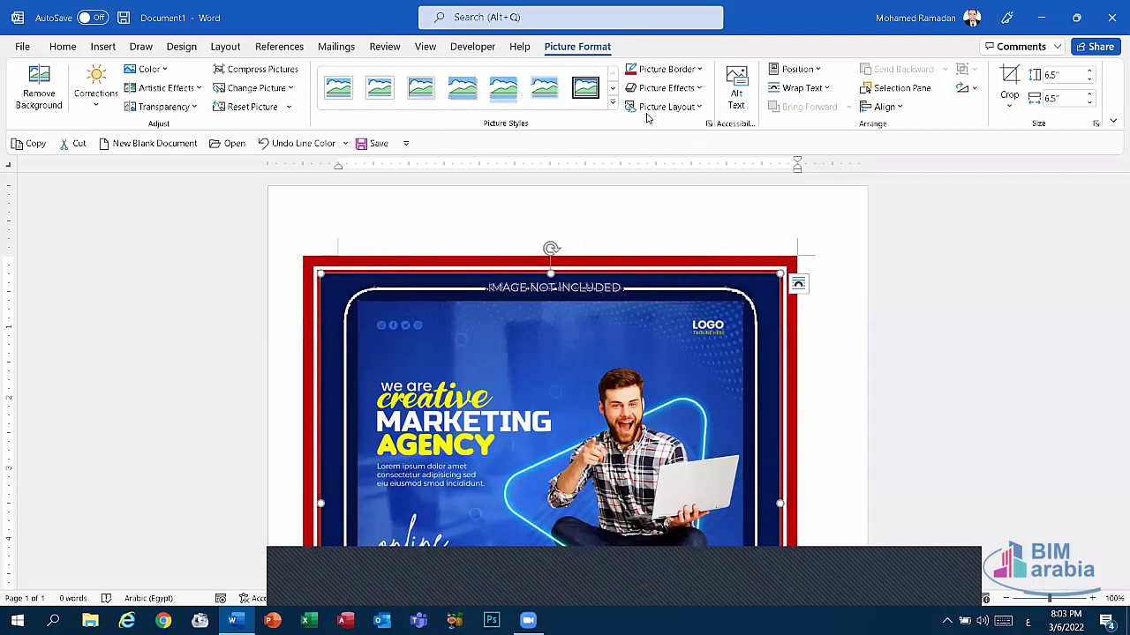
pyautogui.scroll(-4, 529, 353)
pyautogui.scroll(1, 530, 353)
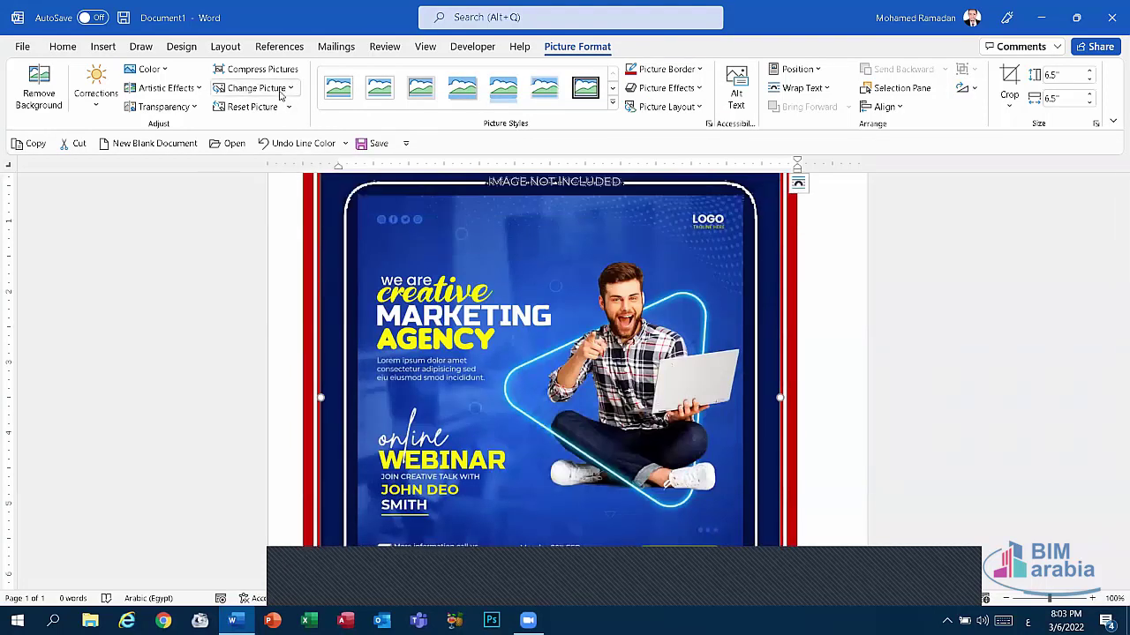
# - Swap the flyer for المحترف.png from the Pictures folder via Change Picture > From a File
pyautogui.click(281, 93)
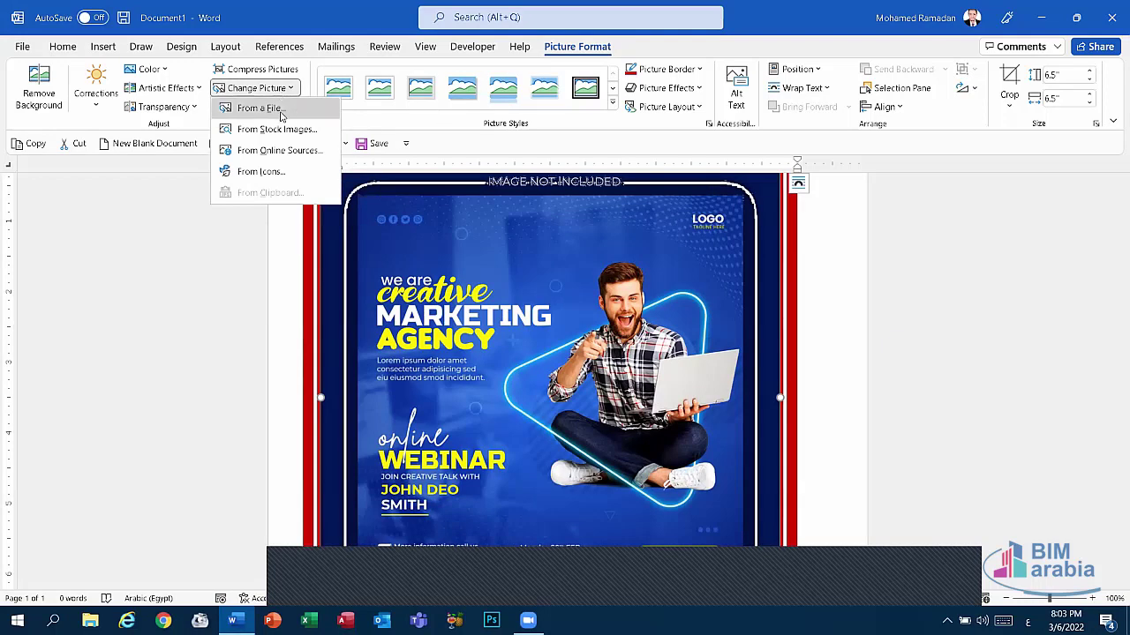
pyautogui.click(281, 113)
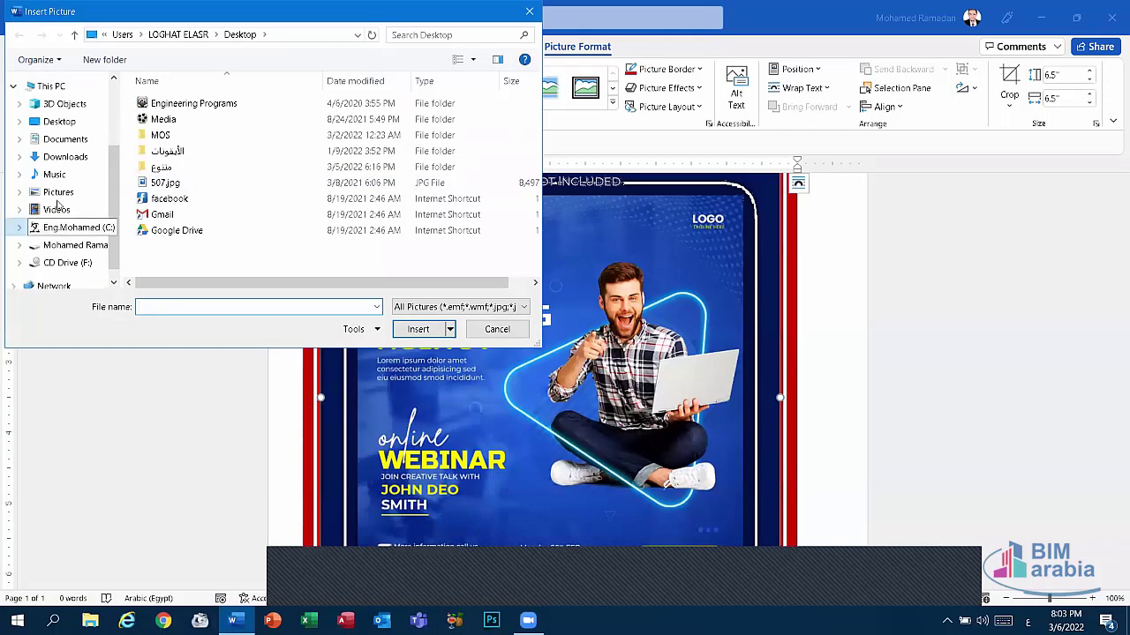
pyautogui.click(58, 191)
pyautogui.click(436, 126)
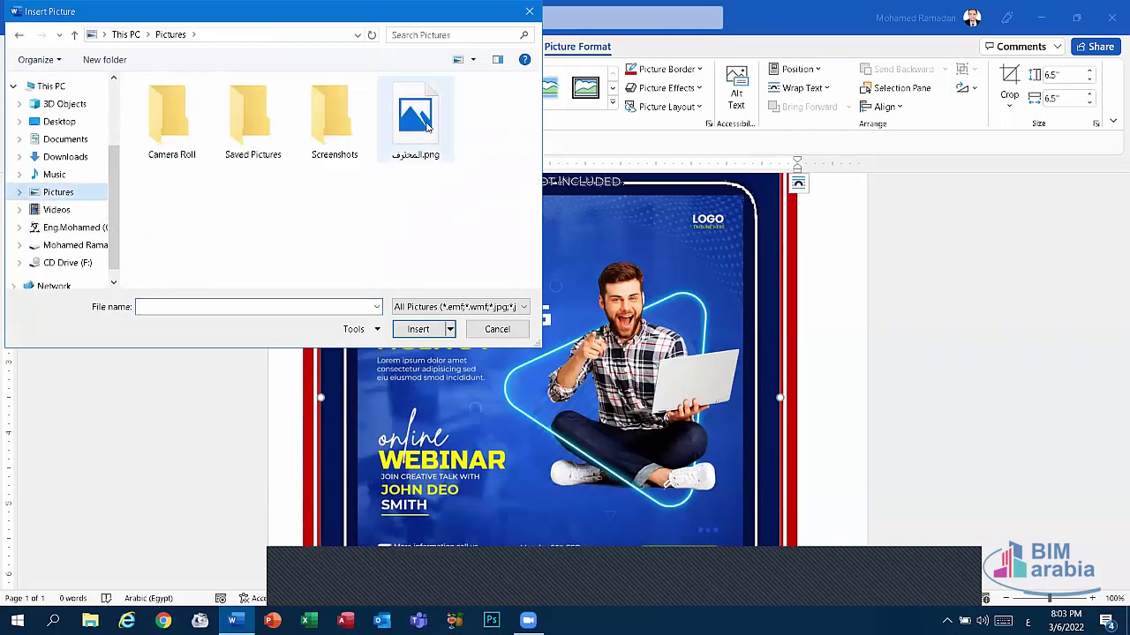
pyautogui.click(422, 329)
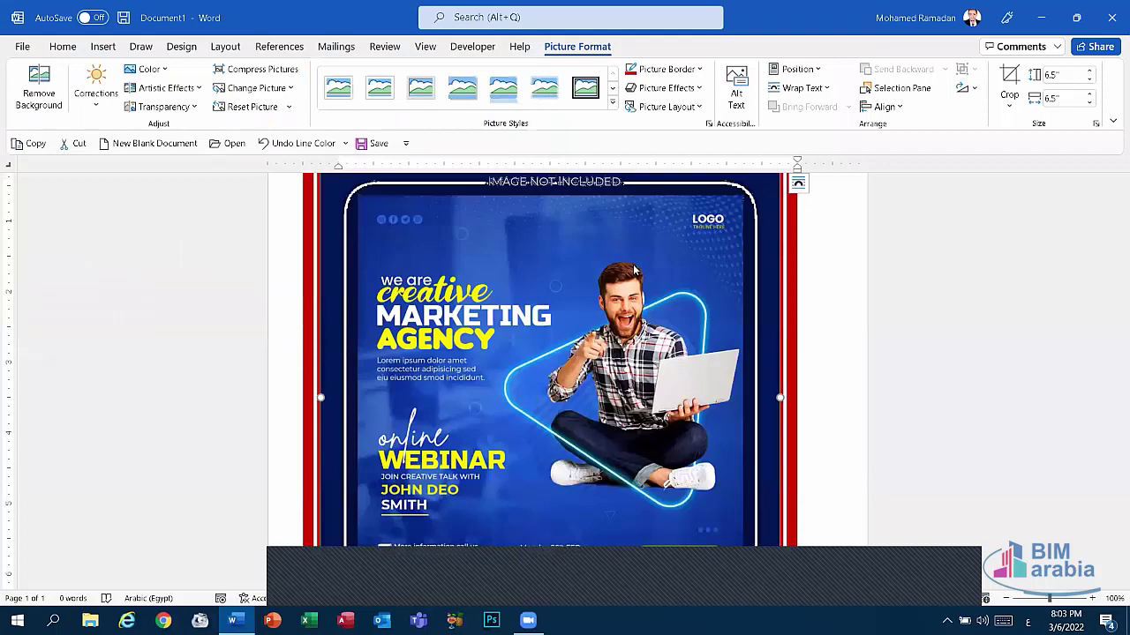
pyautogui.scroll(2, 642, 278)
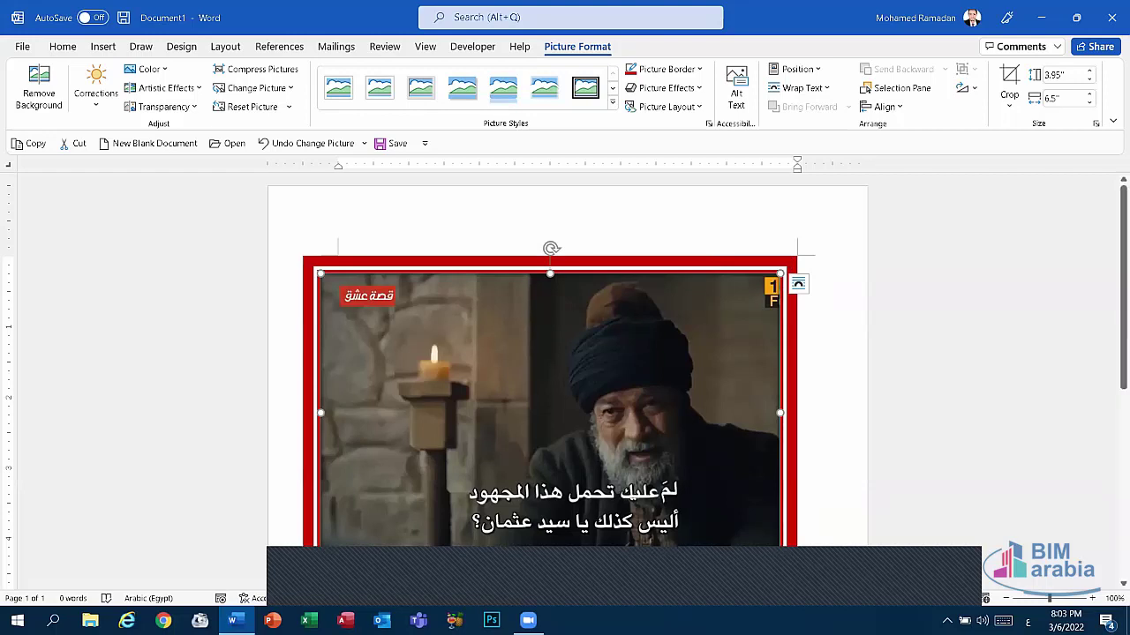
pyautogui.click(583, 590)
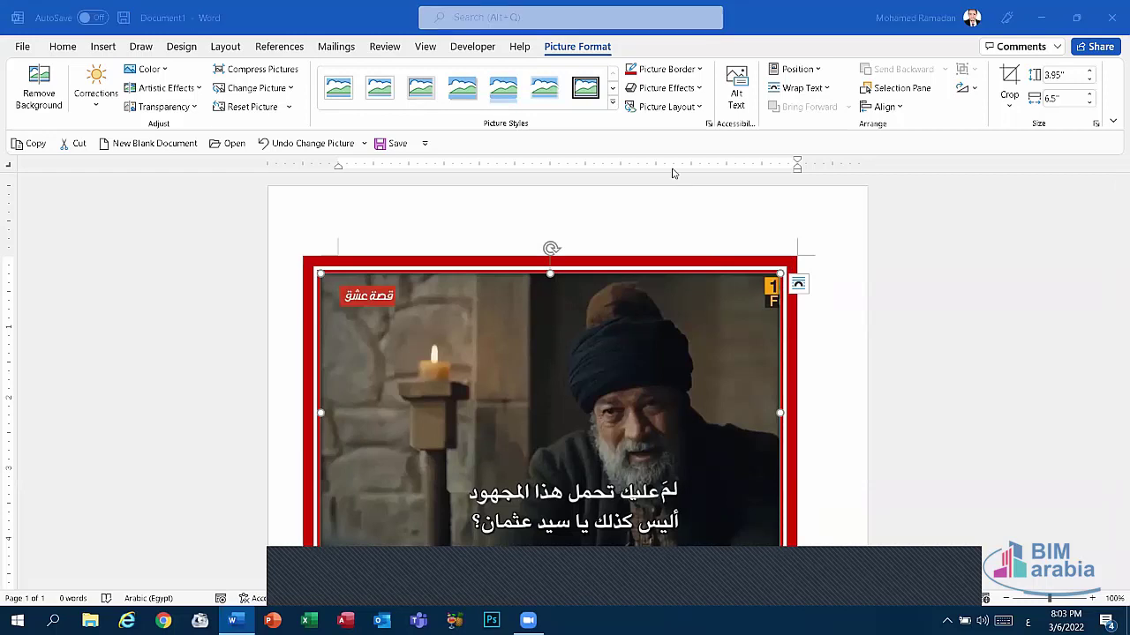
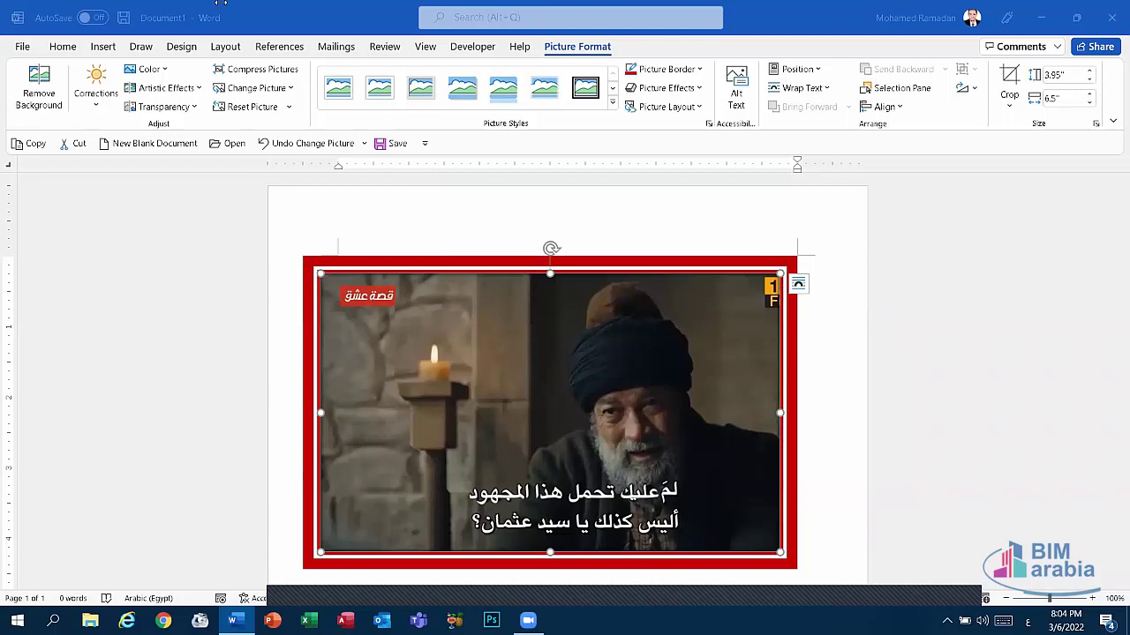
# - Restore the marketing flyer picture with Undo and reset it to plain formatting with no red border
pyautogui.click(297, 143)
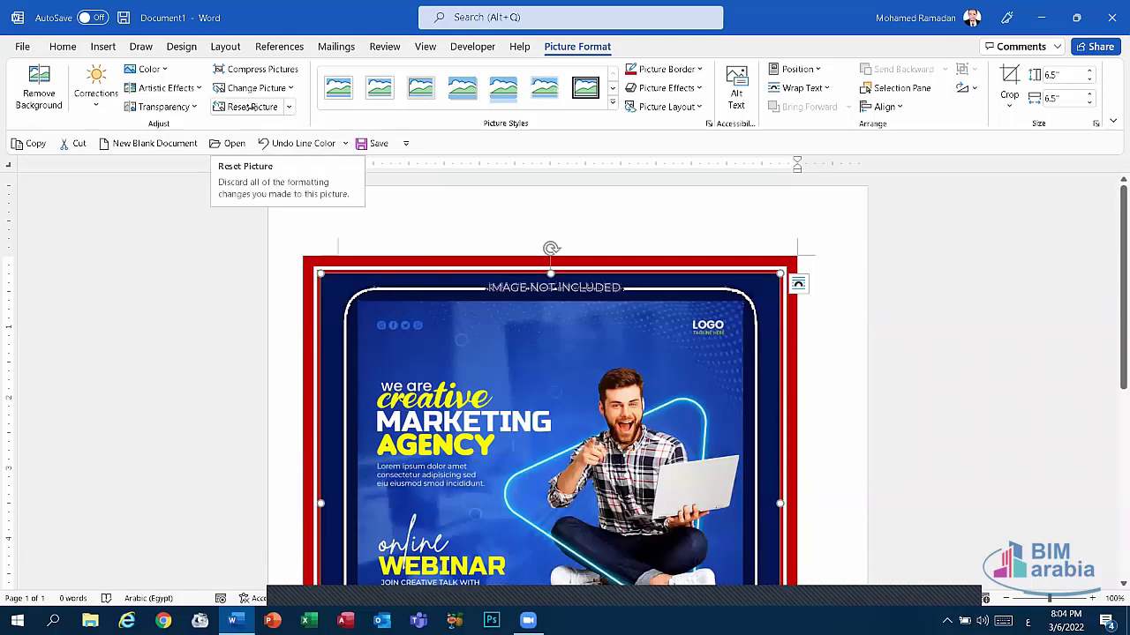
pyautogui.click(250, 106)
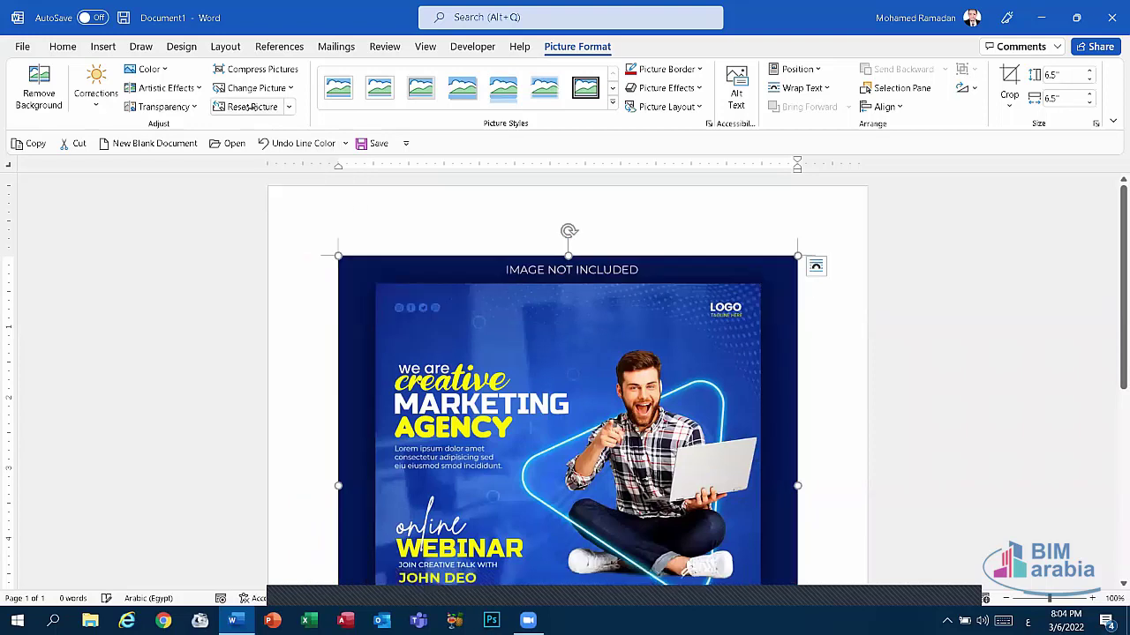
pyautogui.scroll(-3, 494, 303)
pyautogui.scroll(-3, 494, 303)
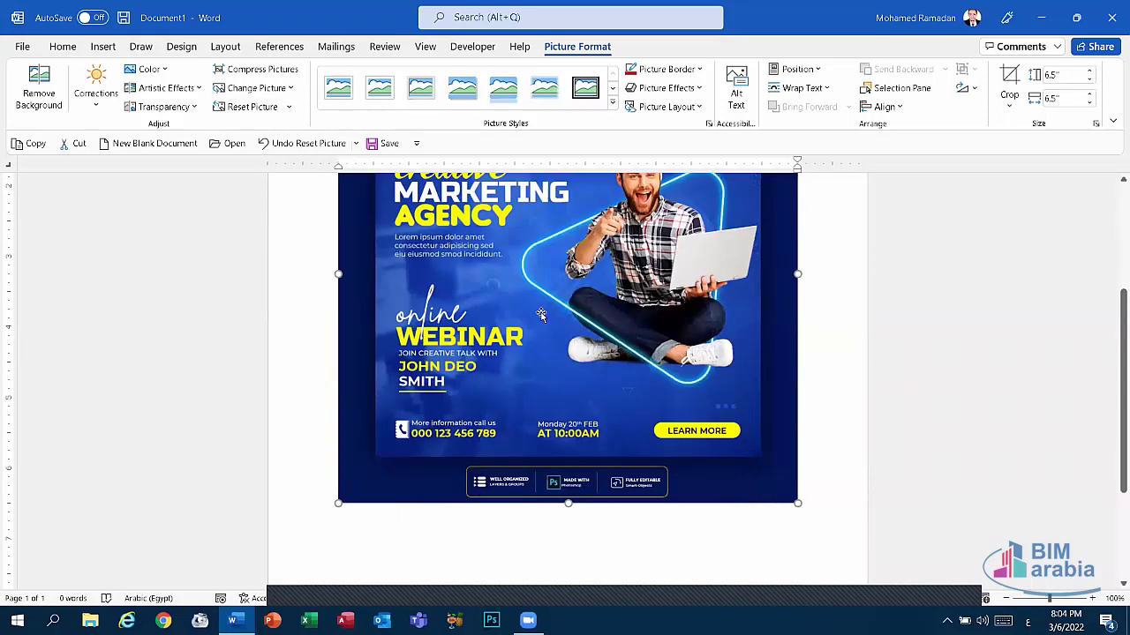
pyautogui.scroll(3, 494, 303)
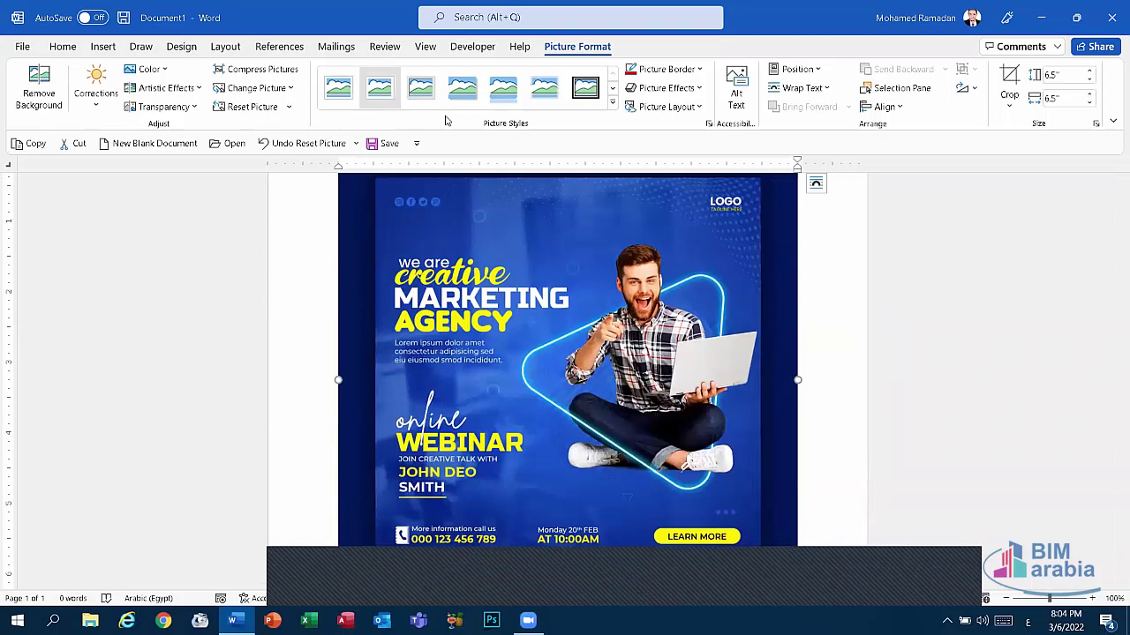
pyautogui.click(612, 88)
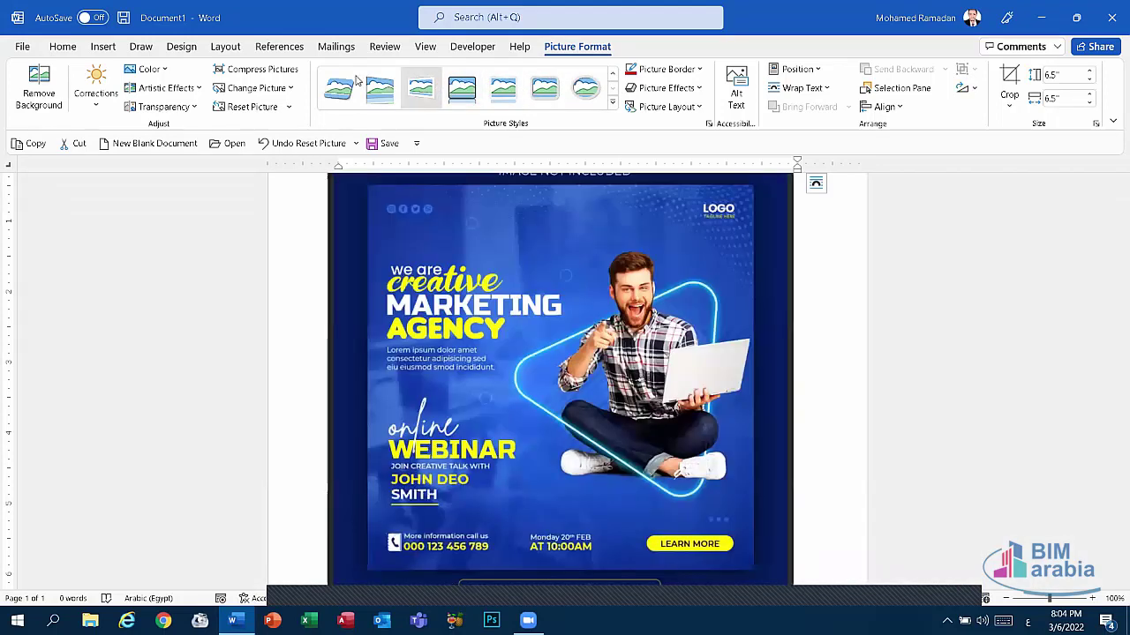
pyautogui.click(611, 101)
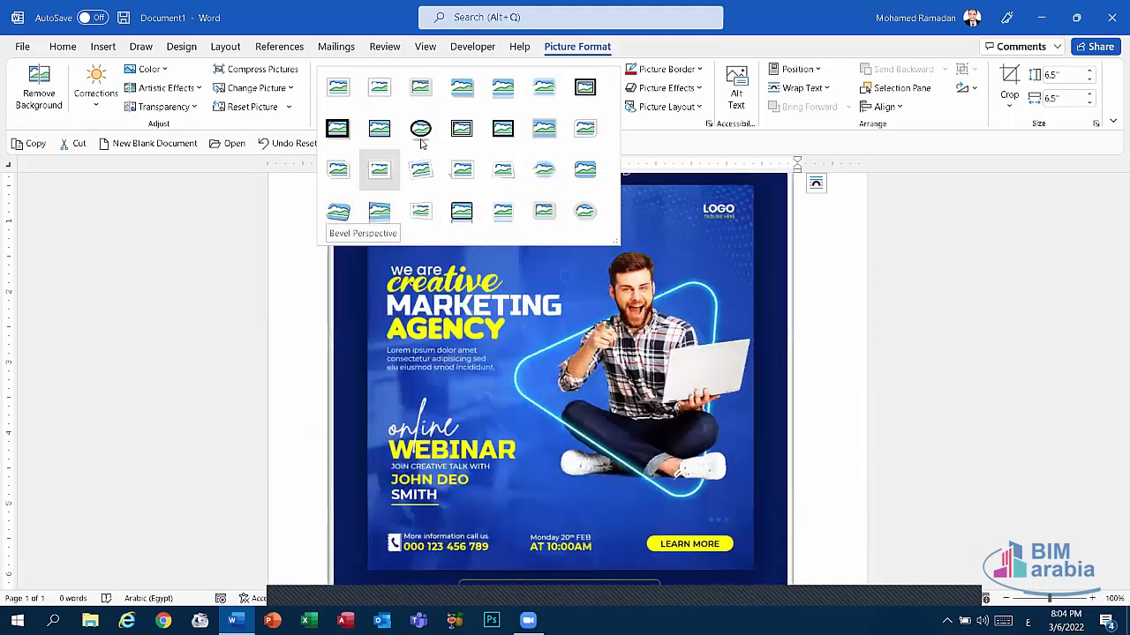
pyautogui.click(501, 177)
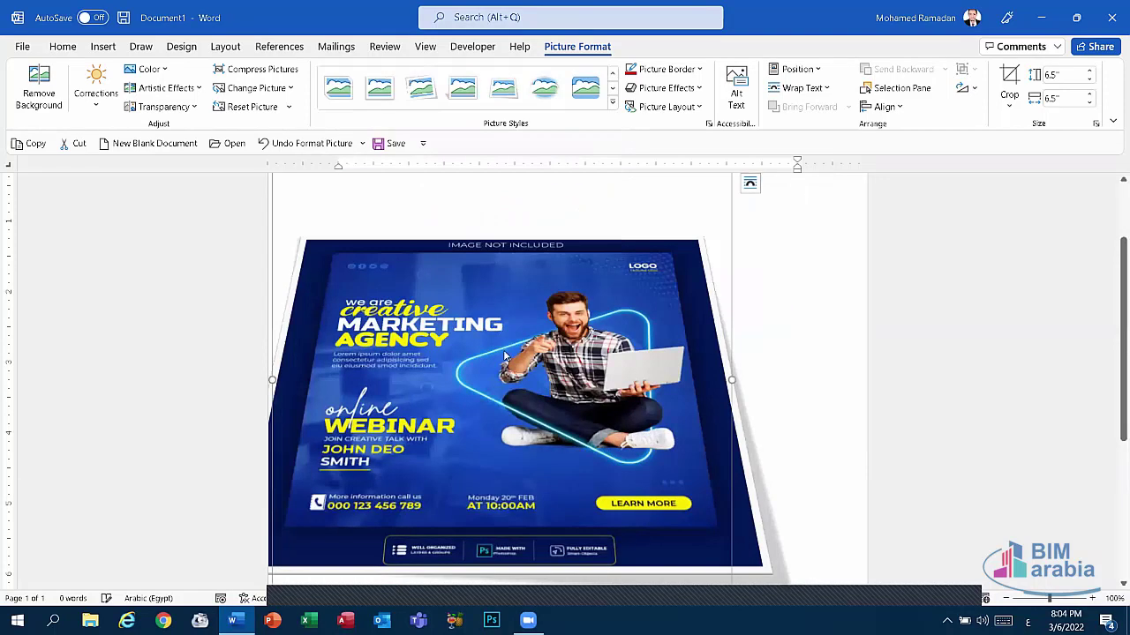
pyautogui.scroll(-2, 530, 332)
pyautogui.moveTo(530, 332); pyautogui.dragTo(604, 309)
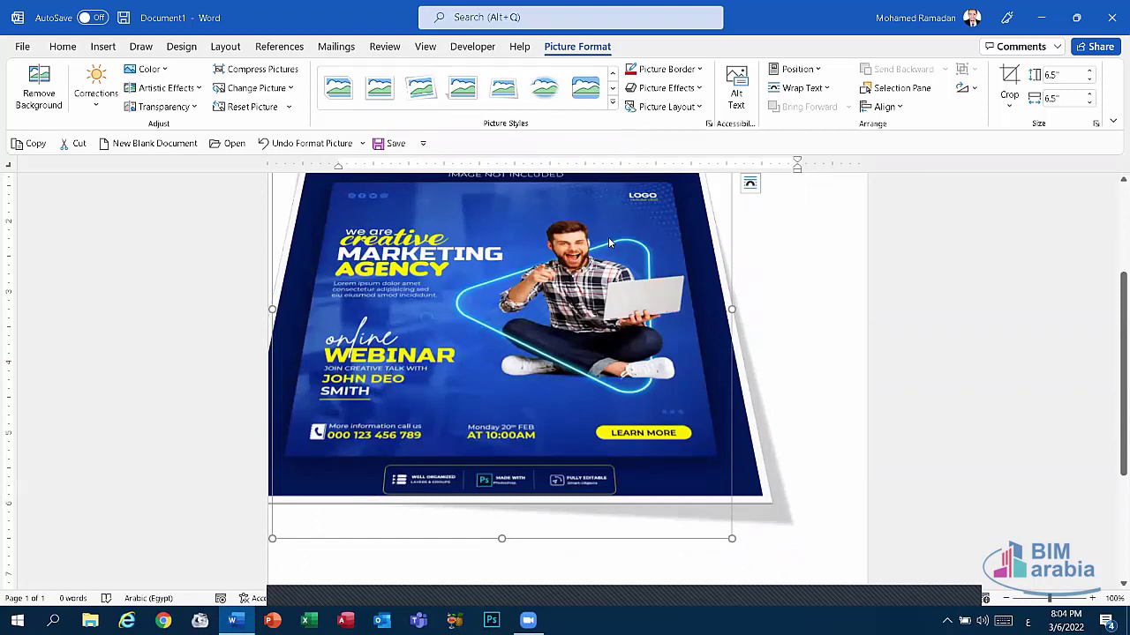
pyautogui.scroll(3, 608, 237)
pyautogui.click(298, 142)
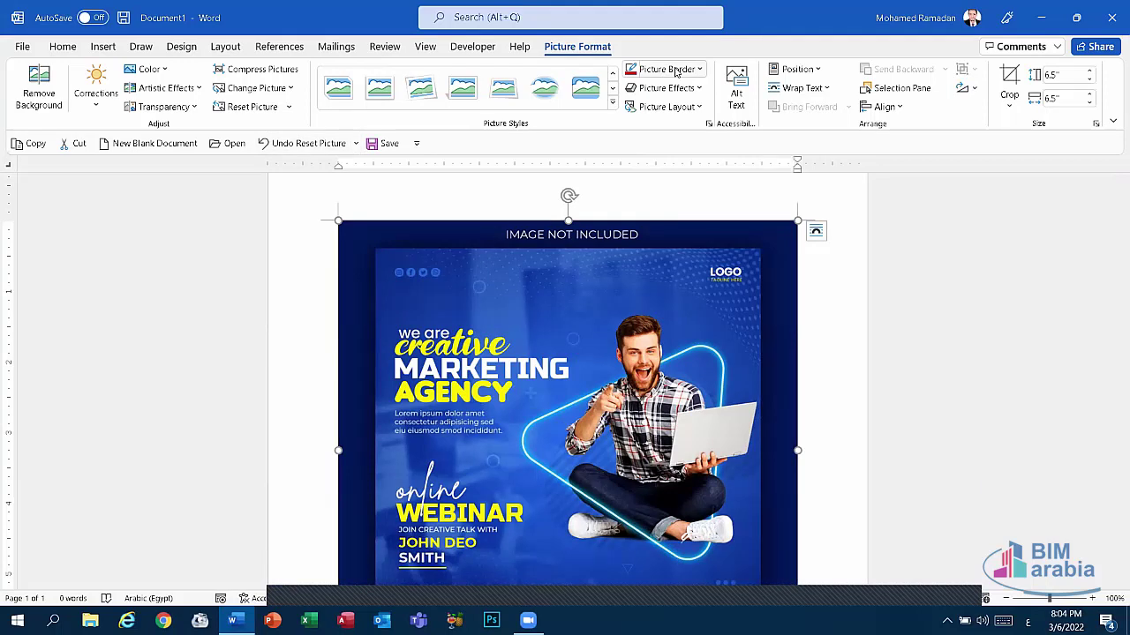
# - Give the flyer a red Standard Color border with a heavy weight, keeping the line solid
pyautogui.click(675, 71)
pyautogui.click(630, 208)
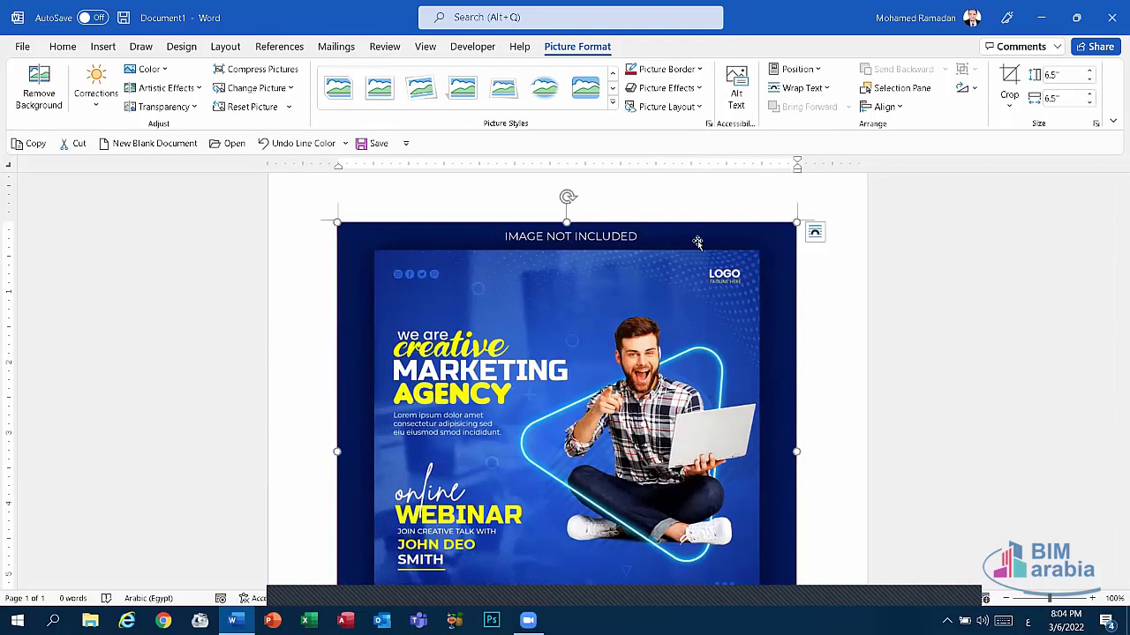
pyautogui.click(671, 68)
pyautogui.moveTo(692, 275)
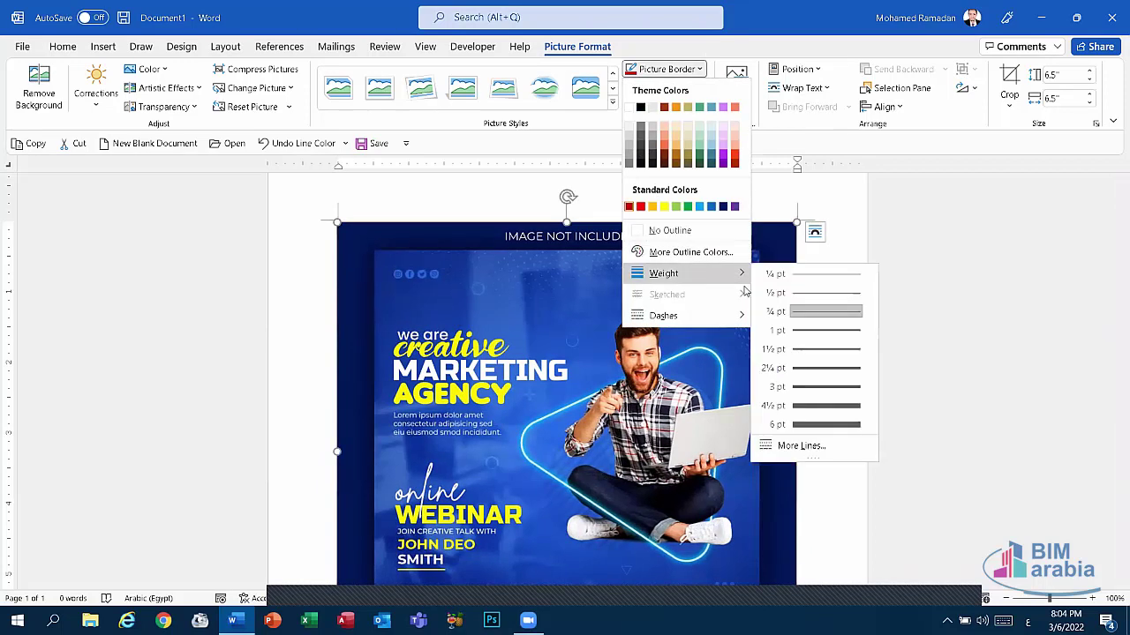
pyautogui.click(816, 423)
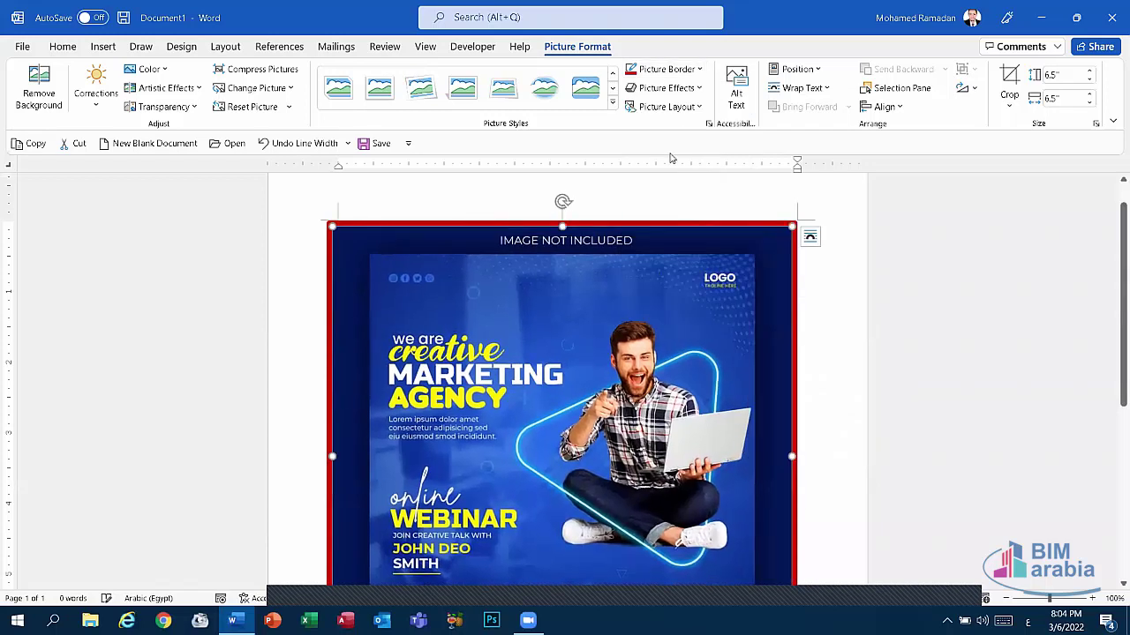
pyautogui.click(682, 73)
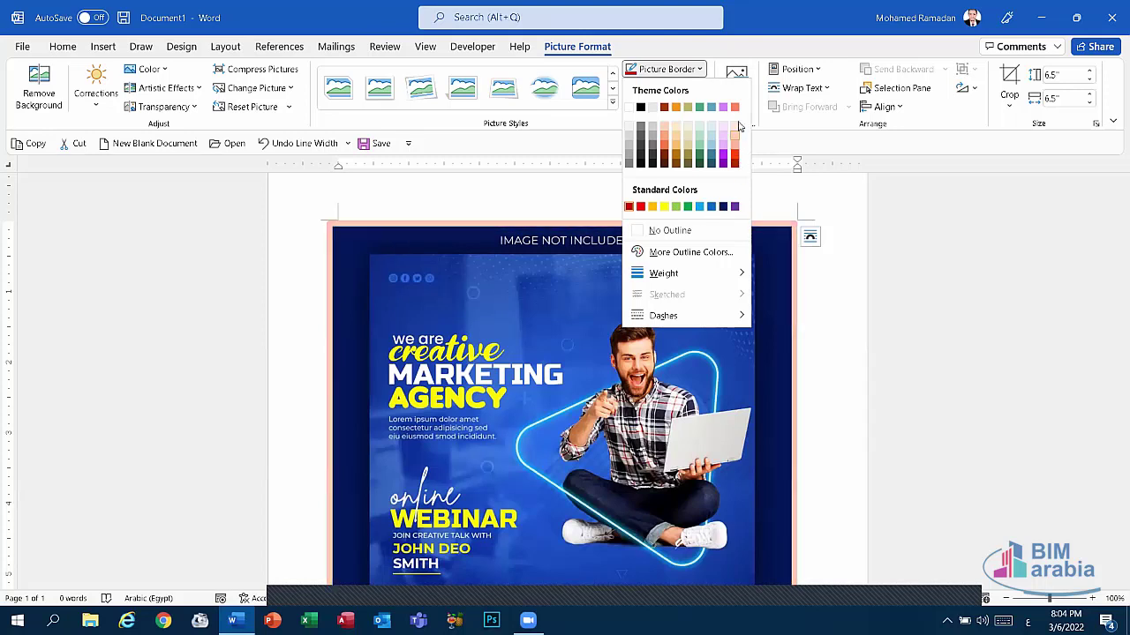
pyautogui.click(640, 206)
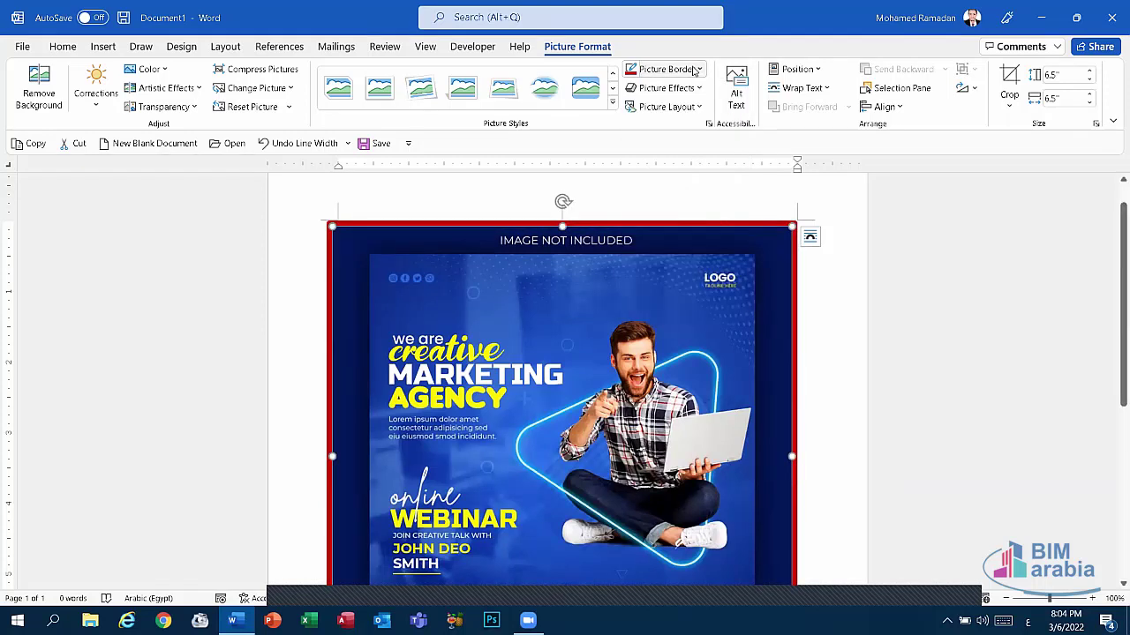
pyautogui.click(666, 69)
pyautogui.moveTo(680, 274)
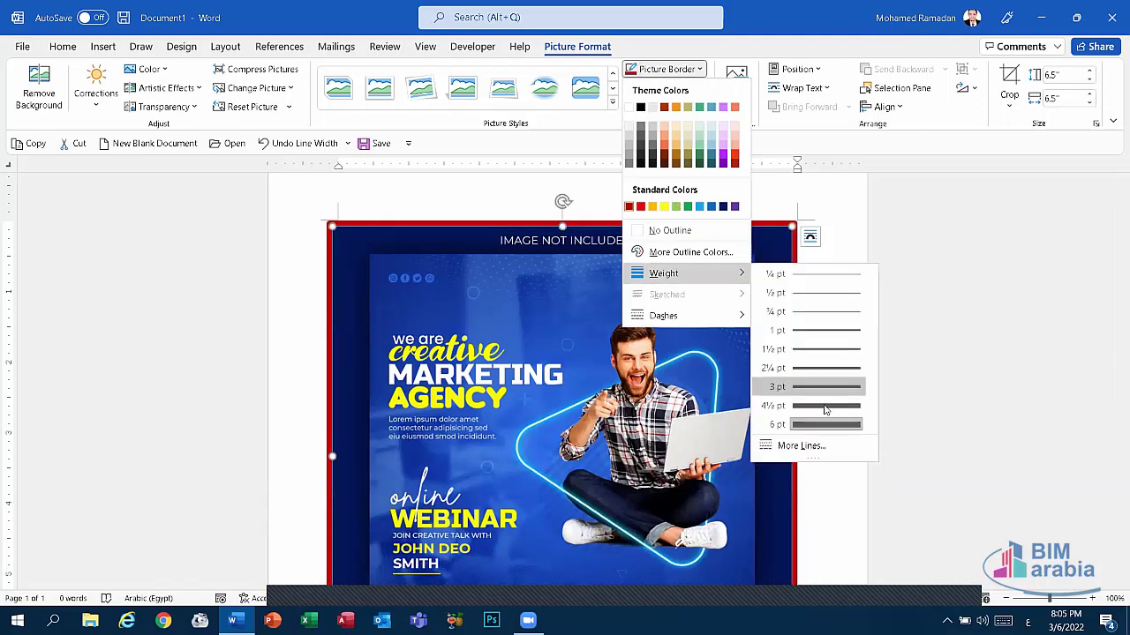
pyautogui.moveTo(722, 316)
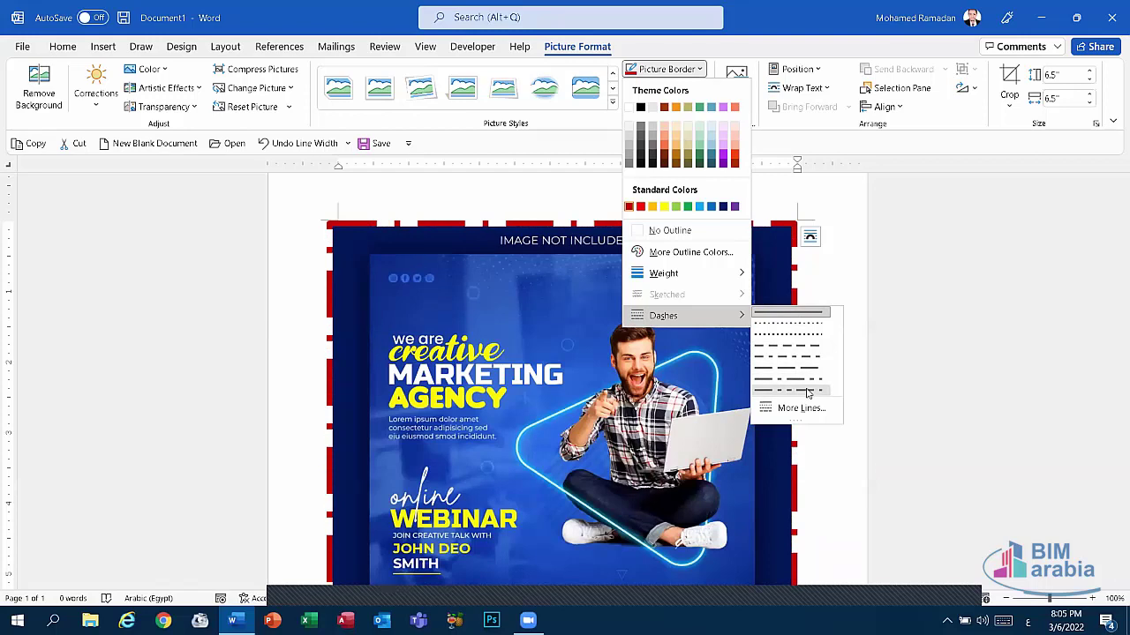
pyautogui.click(697, 69)
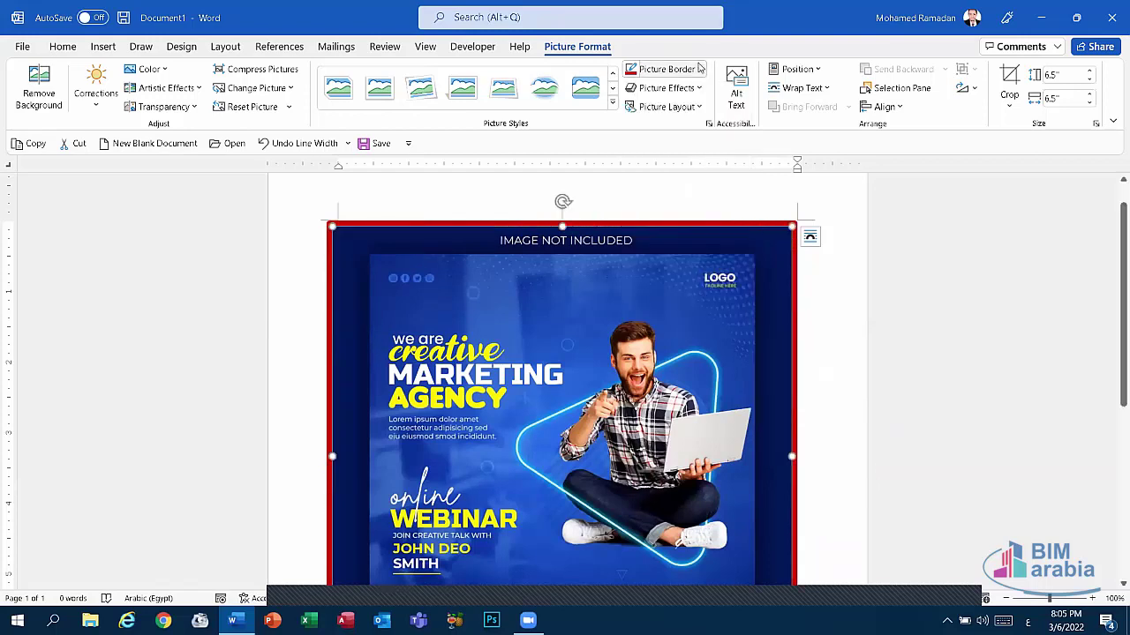
# - Add a shadow, an orange glow and soft edges to the flyer picture
pyautogui.click(682, 88)
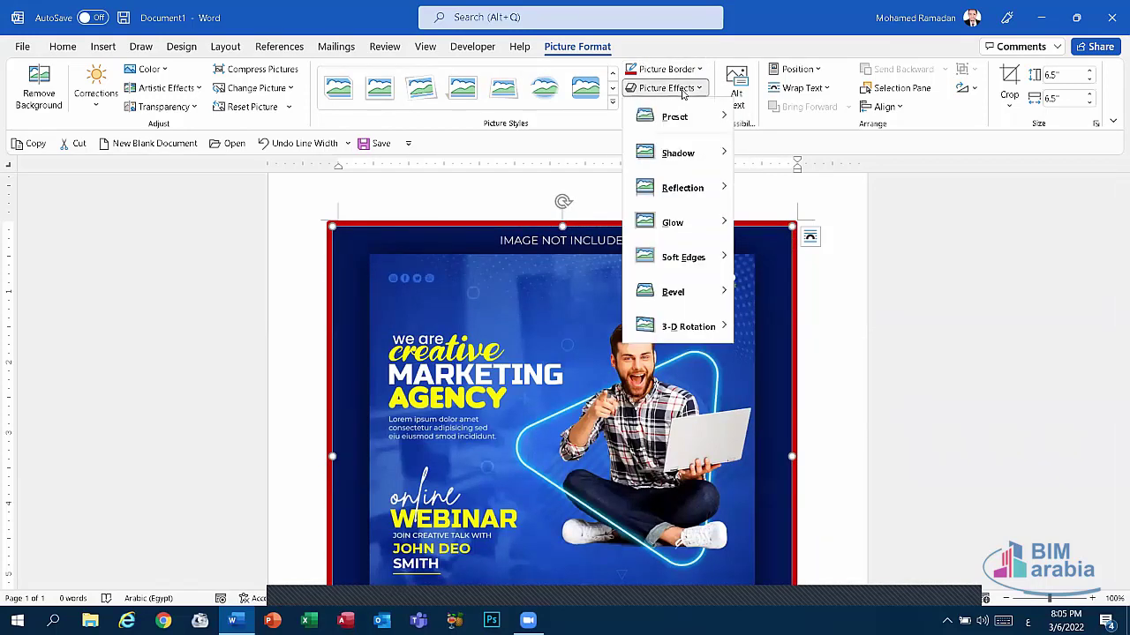
pyautogui.moveTo(686, 125)
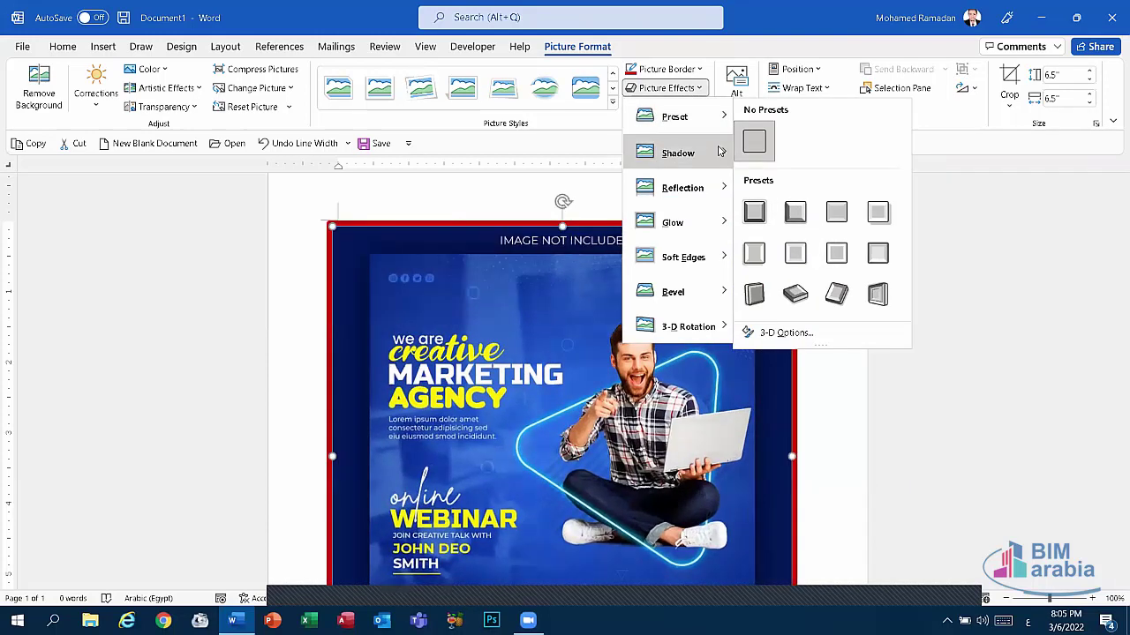
pyautogui.moveTo(697, 153)
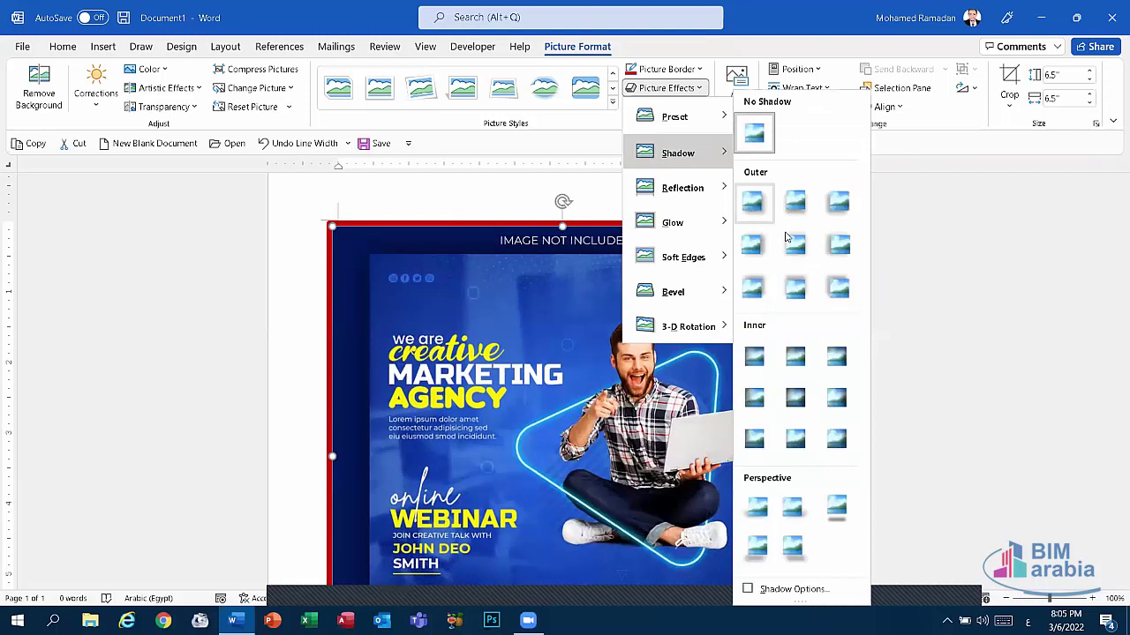
pyautogui.click(796, 398)
pyautogui.click(672, 89)
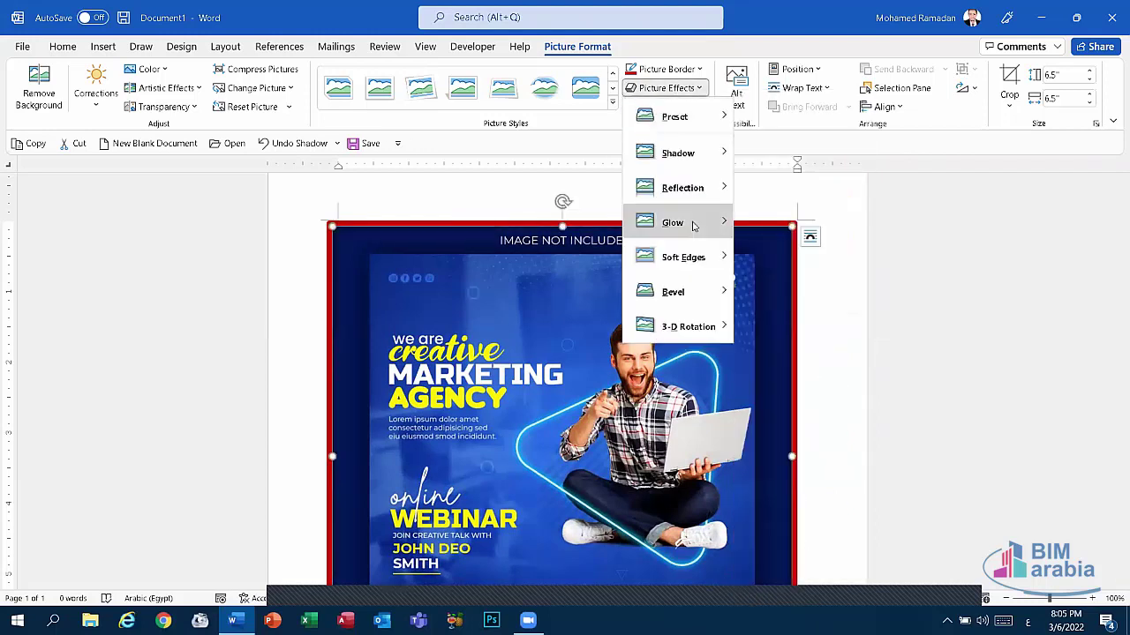
pyautogui.moveTo(693, 223)
pyautogui.click(755, 399)
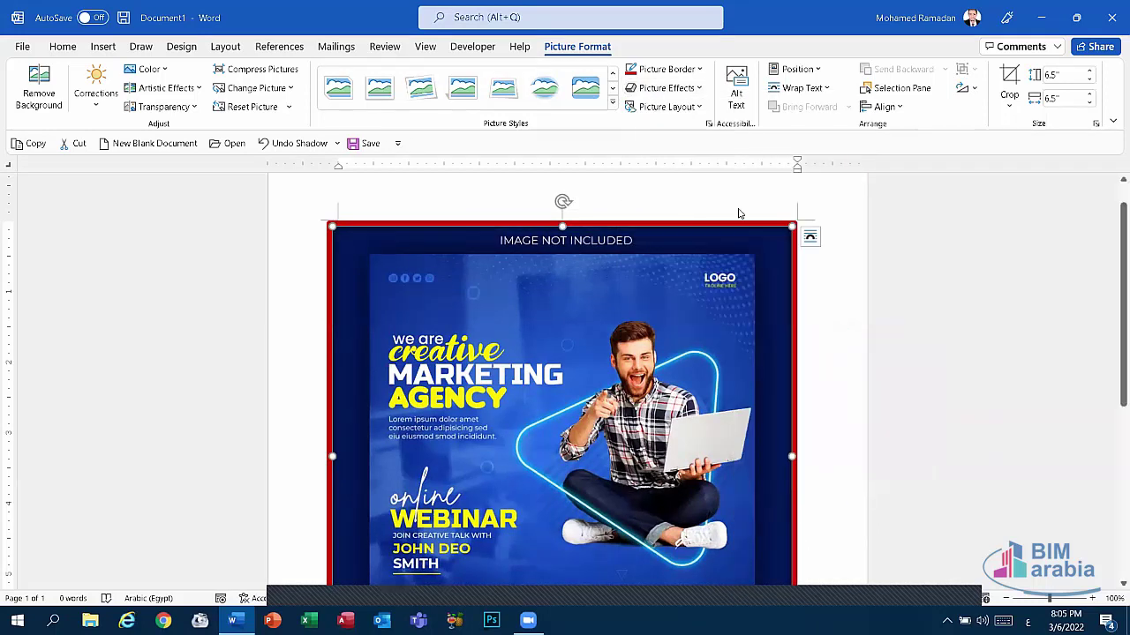
pyautogui.click(697, 89)
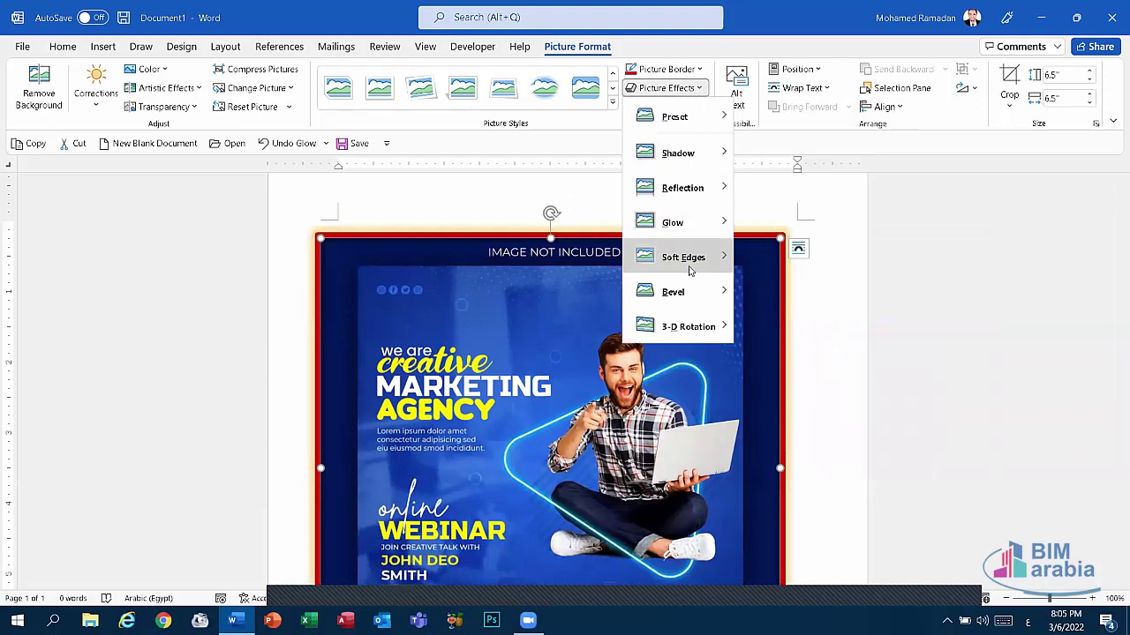
pyautogui.click(793, 382)
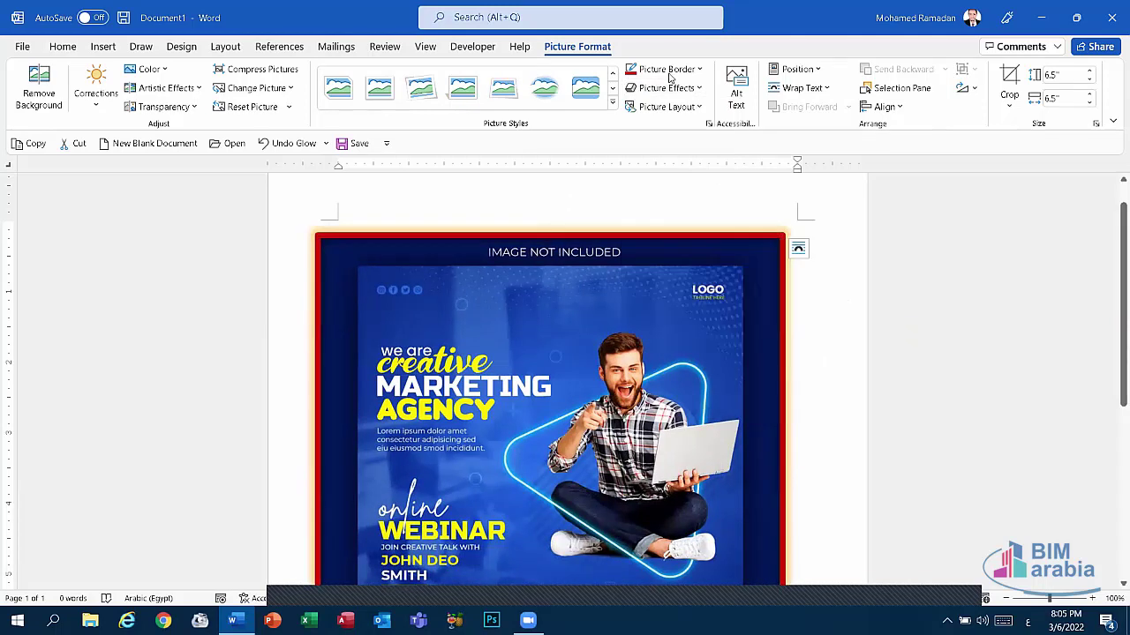
# - Add a bevel and an oblique 3-D rotation, then undo the 3-D effect with Ctrl+Z
pyautogui.click(676, 89)
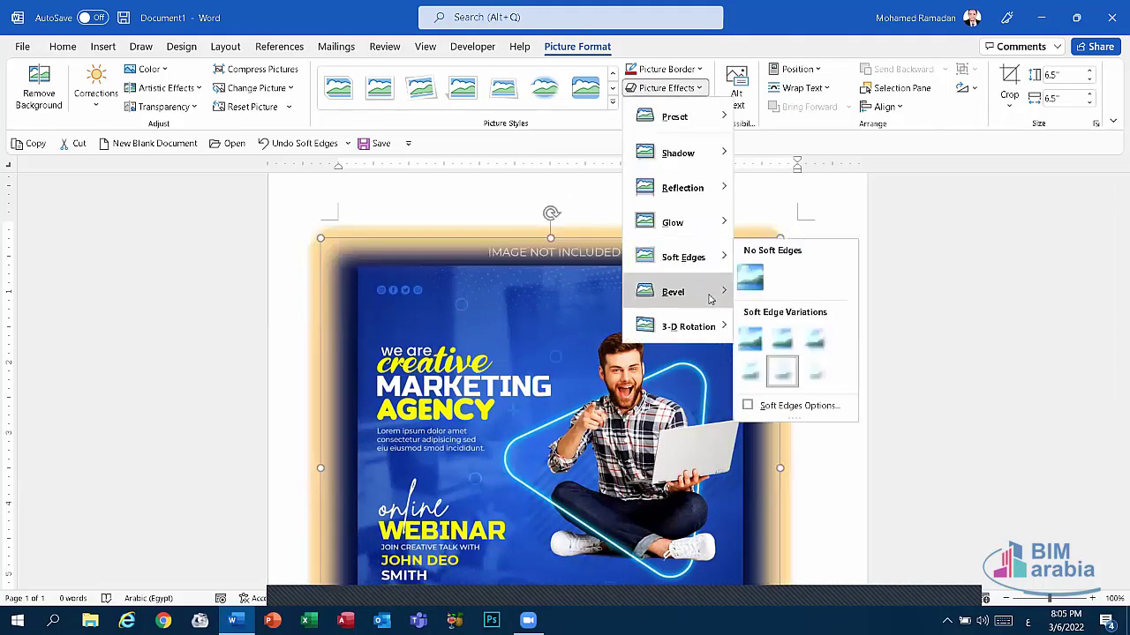
pyautogui.moveTo(711, 293)
pyautogui.click(754, 386)
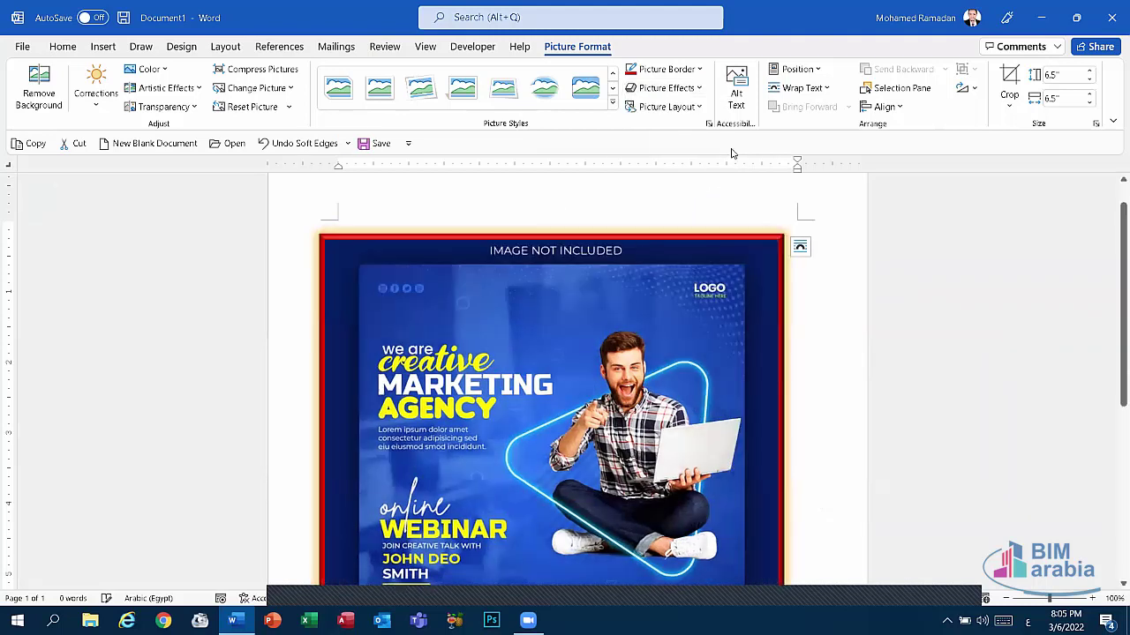
pyautogui.click(670, 69)
pyautogui.click(670, 69)
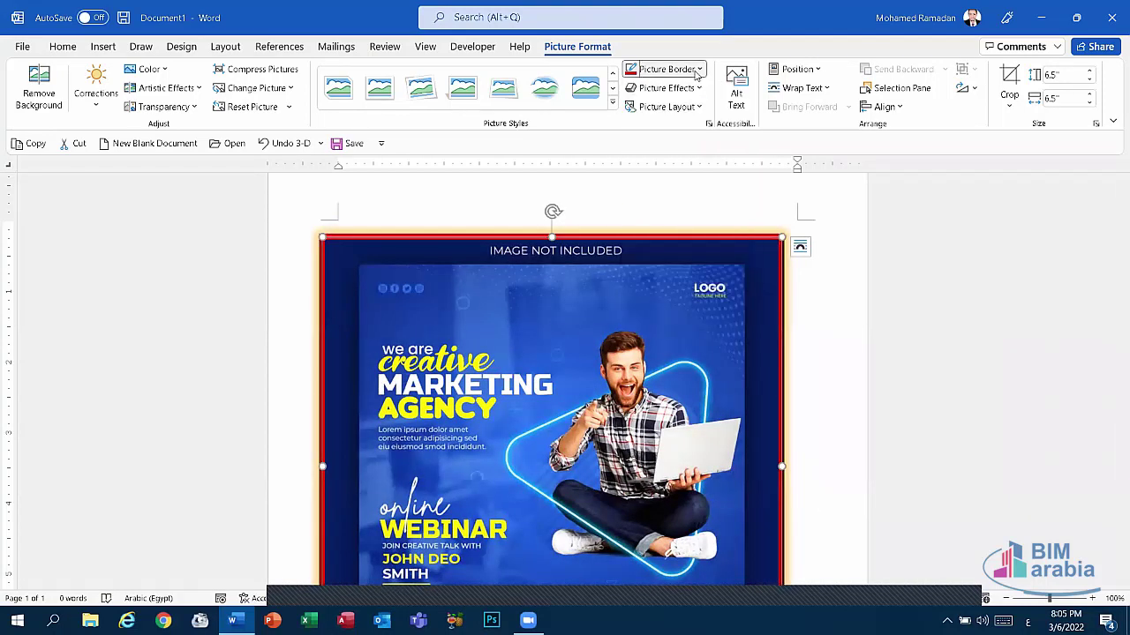
pyautogui.click(669, 88)
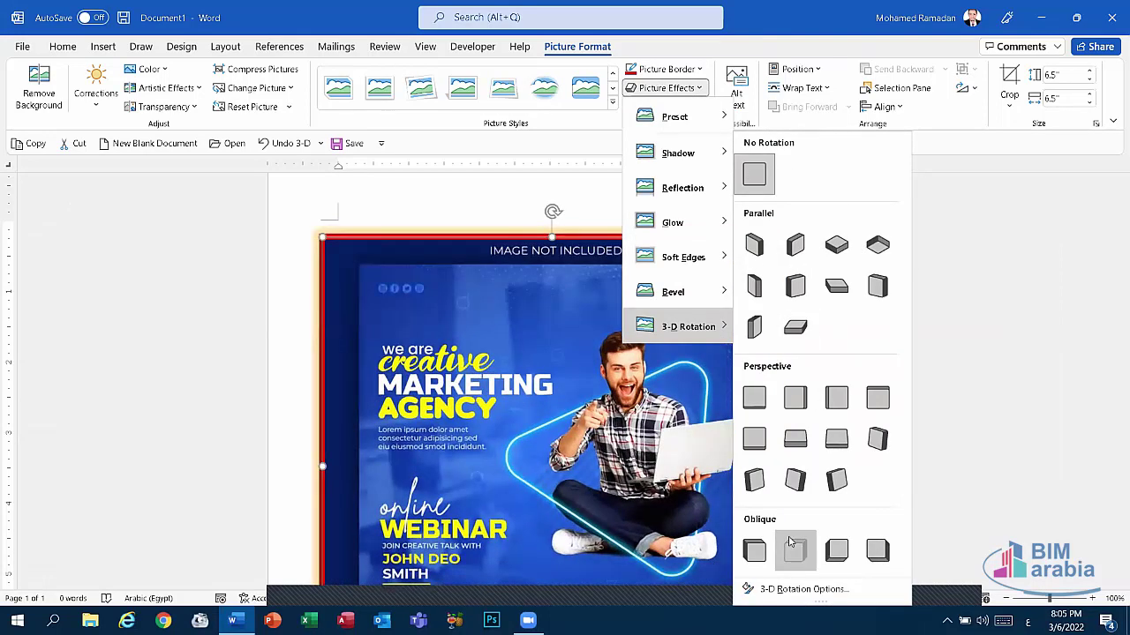
pyautogui.click(795, 549)
pyautogui.scroll(-2, 746, 499)
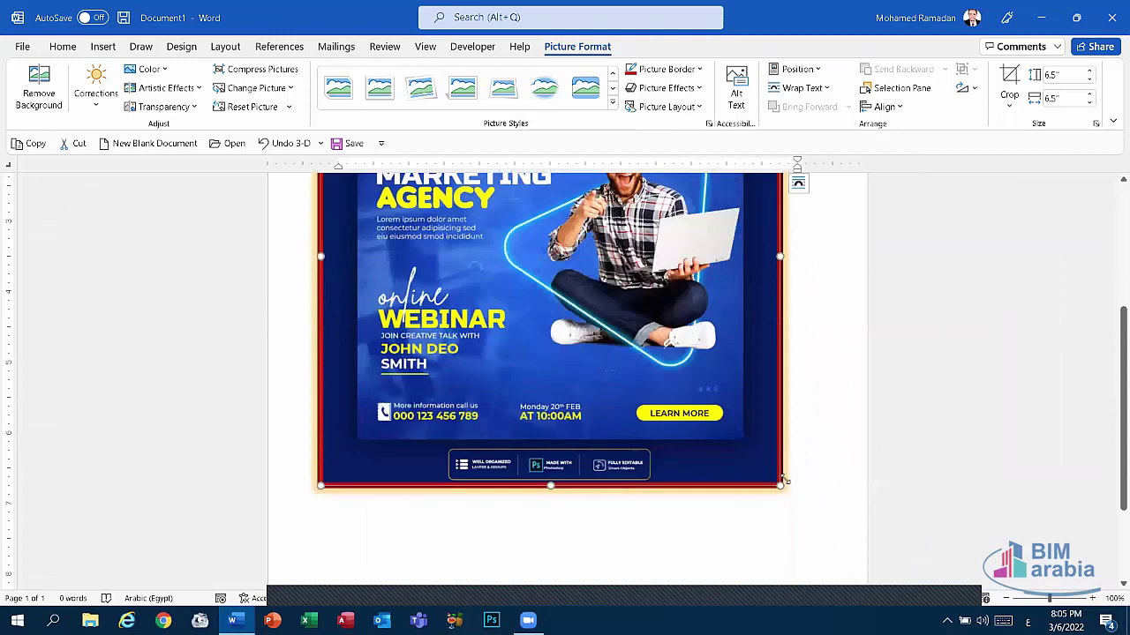
pyautogui.hotkey('ctrl', 'z')
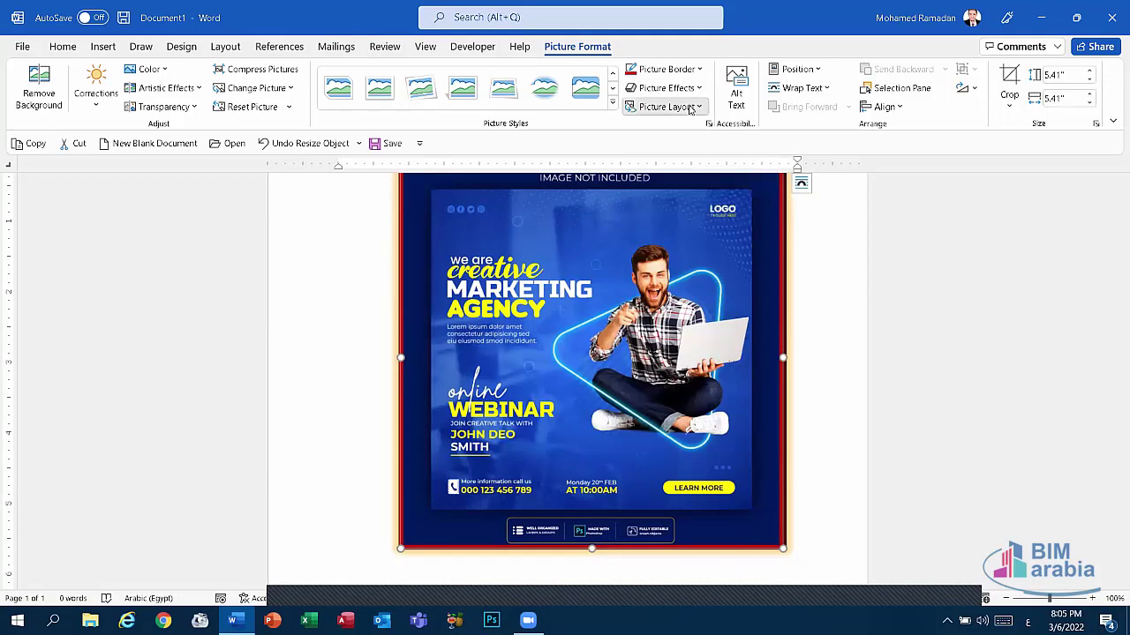
# - Try captioned and circular picture layouts, undo both, and restore the flyer to 6.5 inches
pyautogui.click(691, 108)
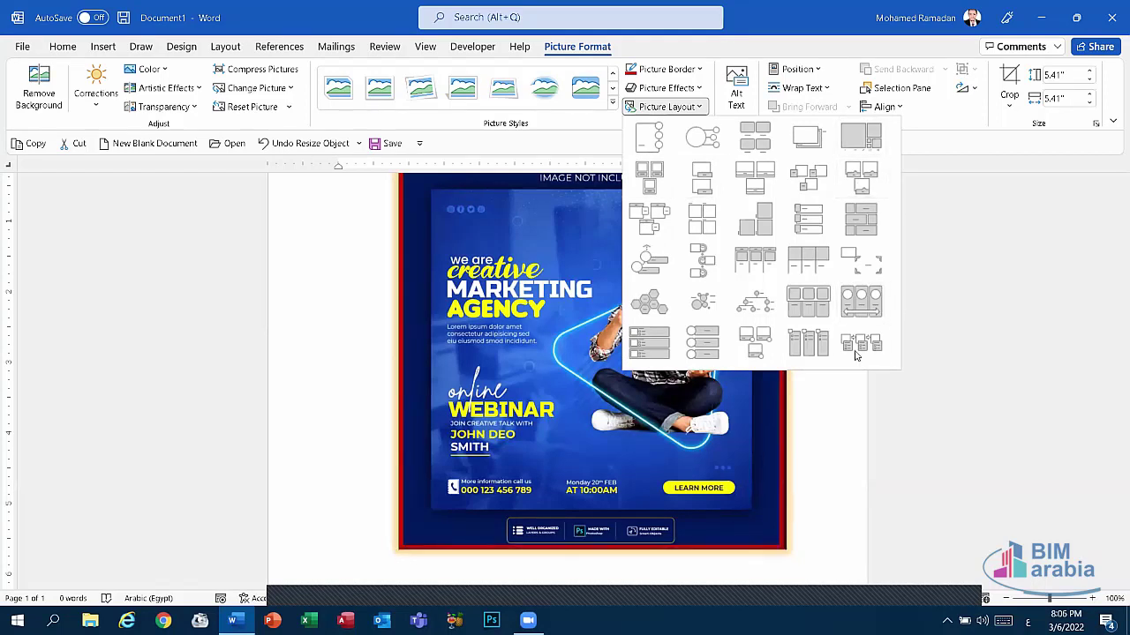
pyautogui.click(806, 139)
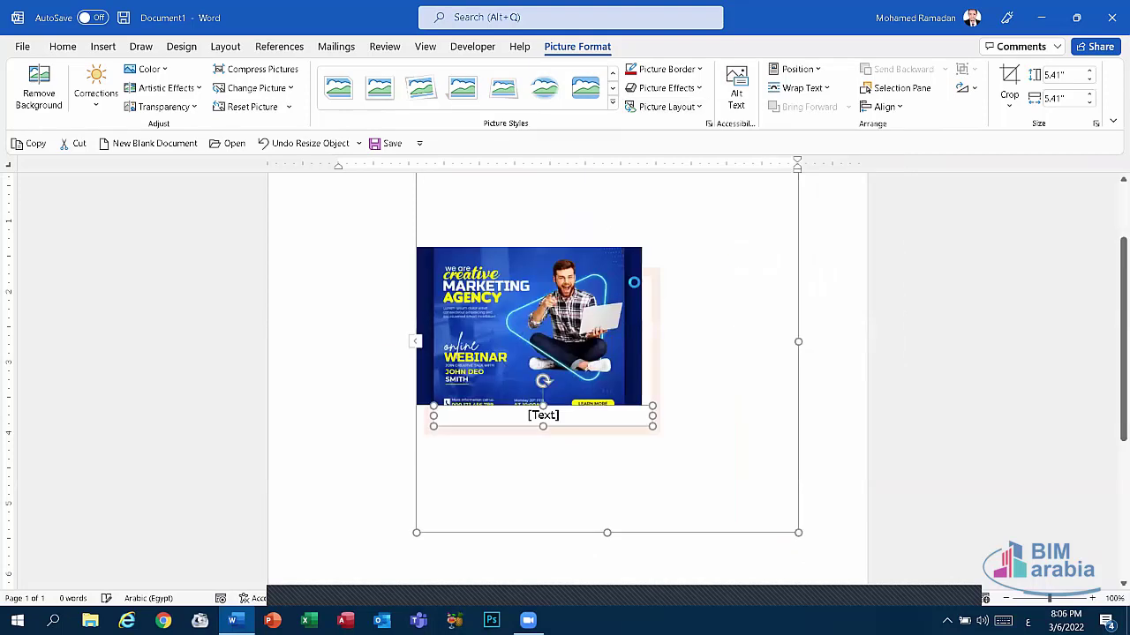
pyautogui.click(265, 144)
pyautogui.click(577, 46)
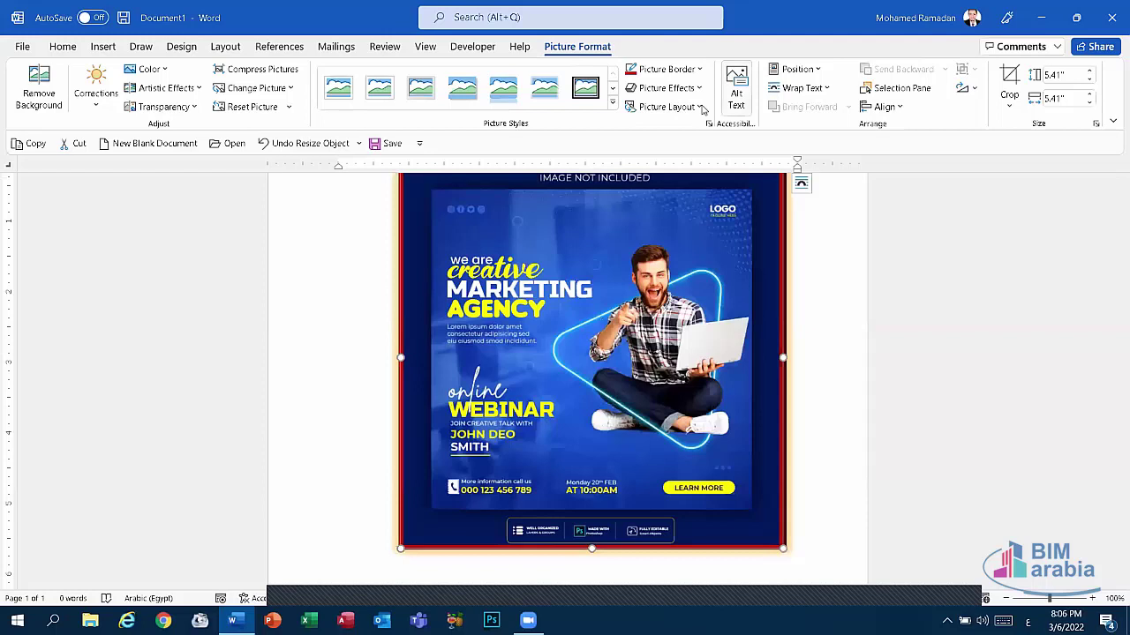
pyautogui.click(701, 107)
pyautogui.click(711, 143)
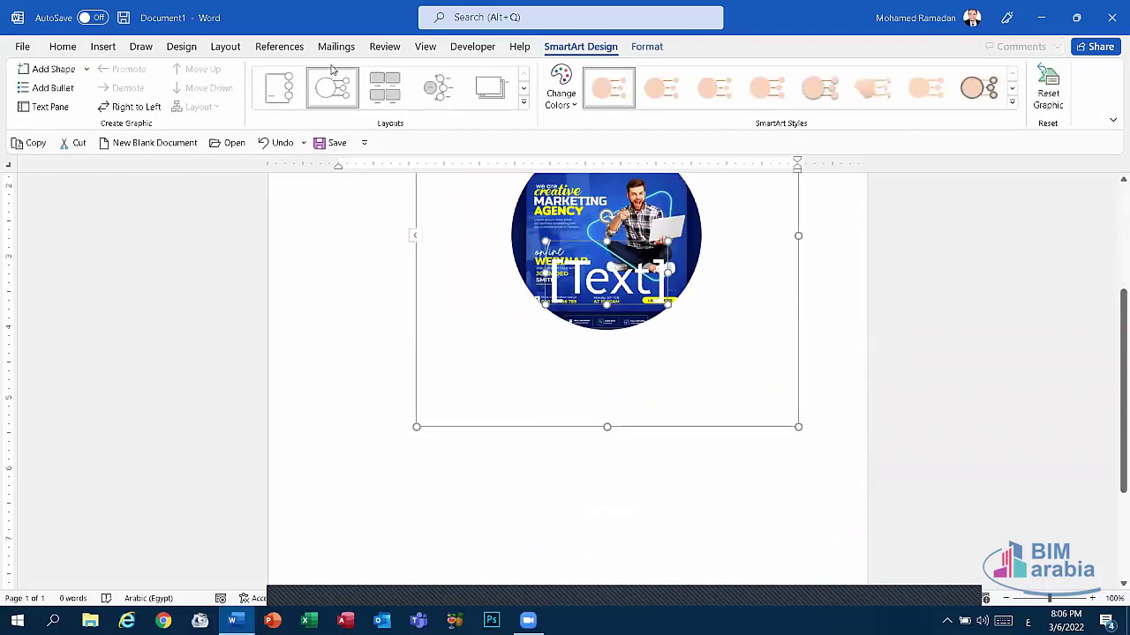
pyautogui.click(266, 143)
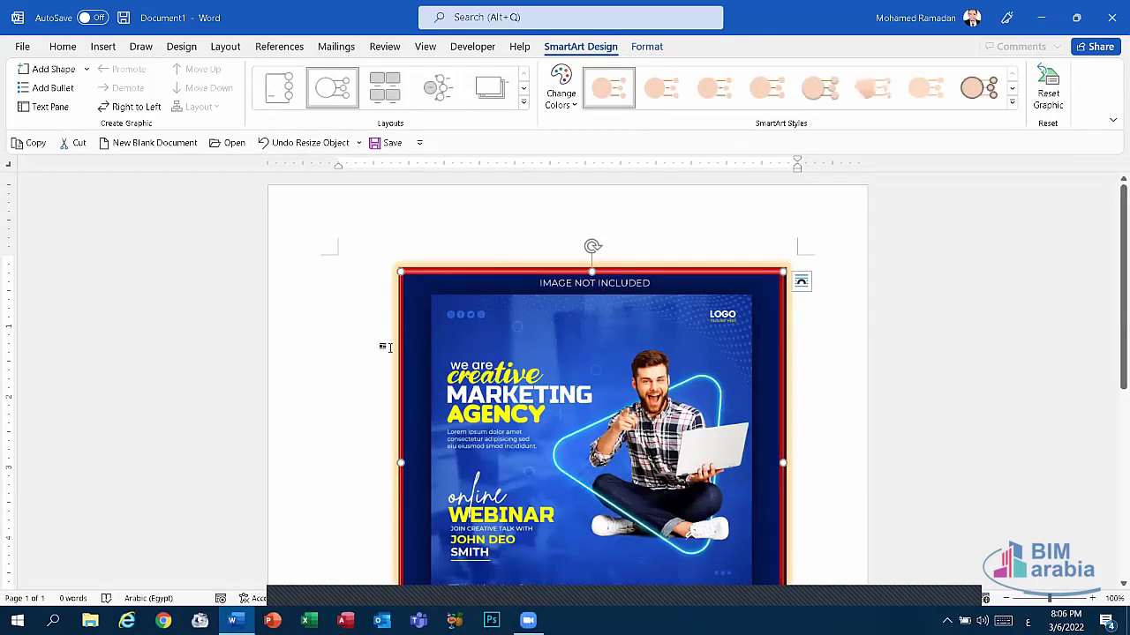
pyautogui.hotkey('ctrl', 'z')
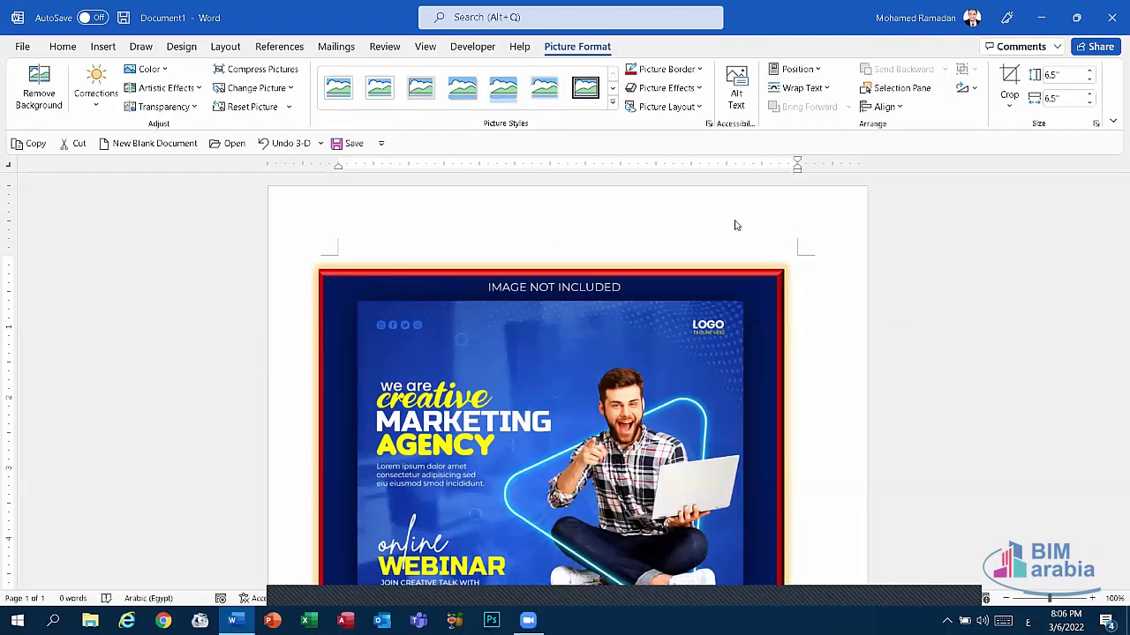
# - Position the flyer top centre with wrapping, shrink it to 3.12 inches and rotate it slightly
pyautogui.click(810, 72)
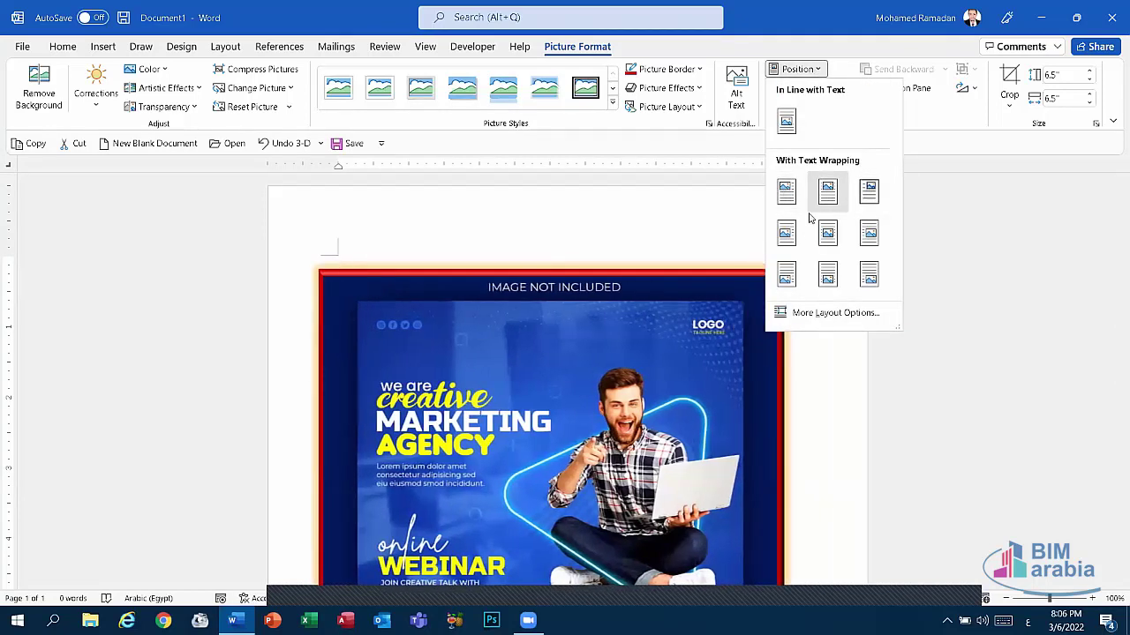
pyautogui.click(814, 210)
pyautogui.moveTo(636, 293); pyautogui.dragTo(611, 346)
pyautogui.scroll(-4, 610, 346)
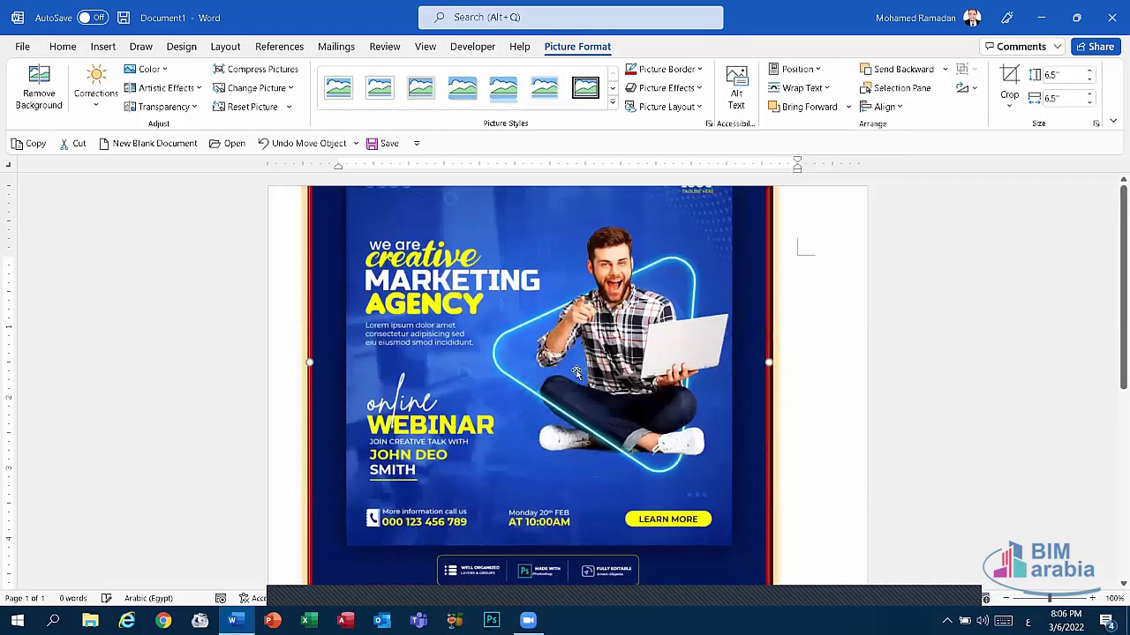
pyautogui.scroll(-5, 768, 378)
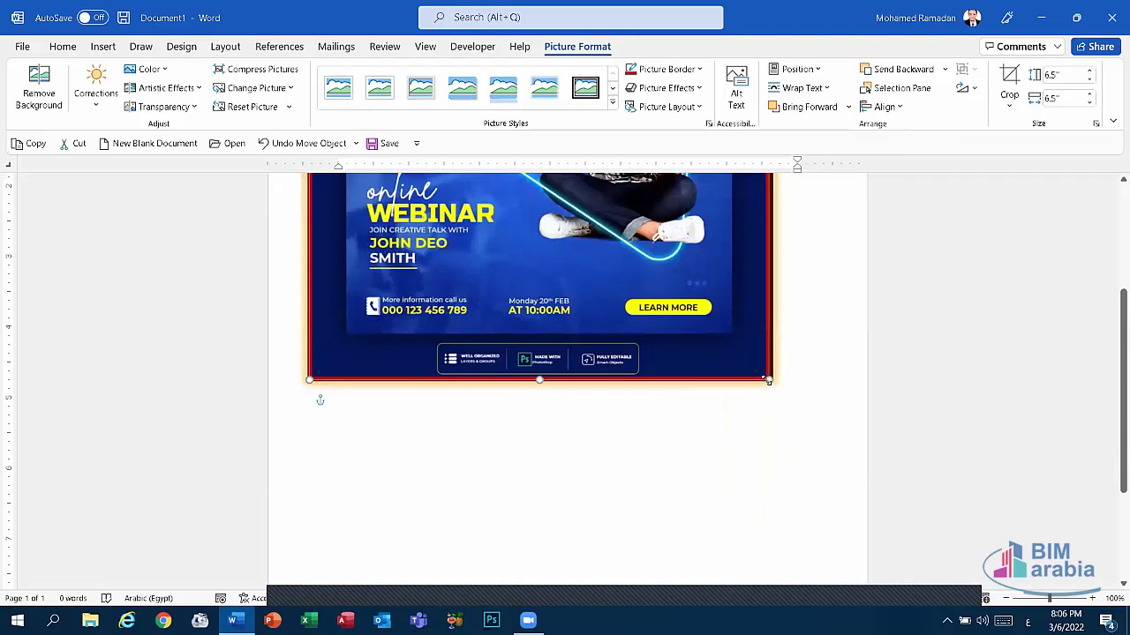
pyautogui.moveTo(742, 329); pyautogui.dragTo(634, 237)
pyautogui.scroll(4, 609, 437)
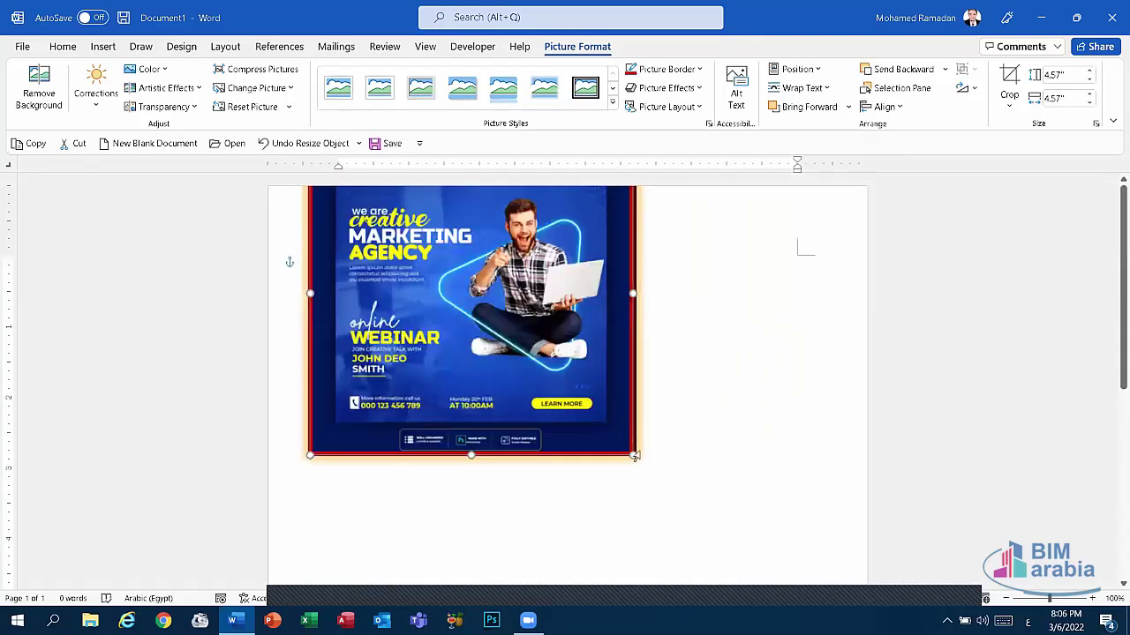
pyautogui.moveTo(634, 454); pyautogui.dragTo(542, 361)
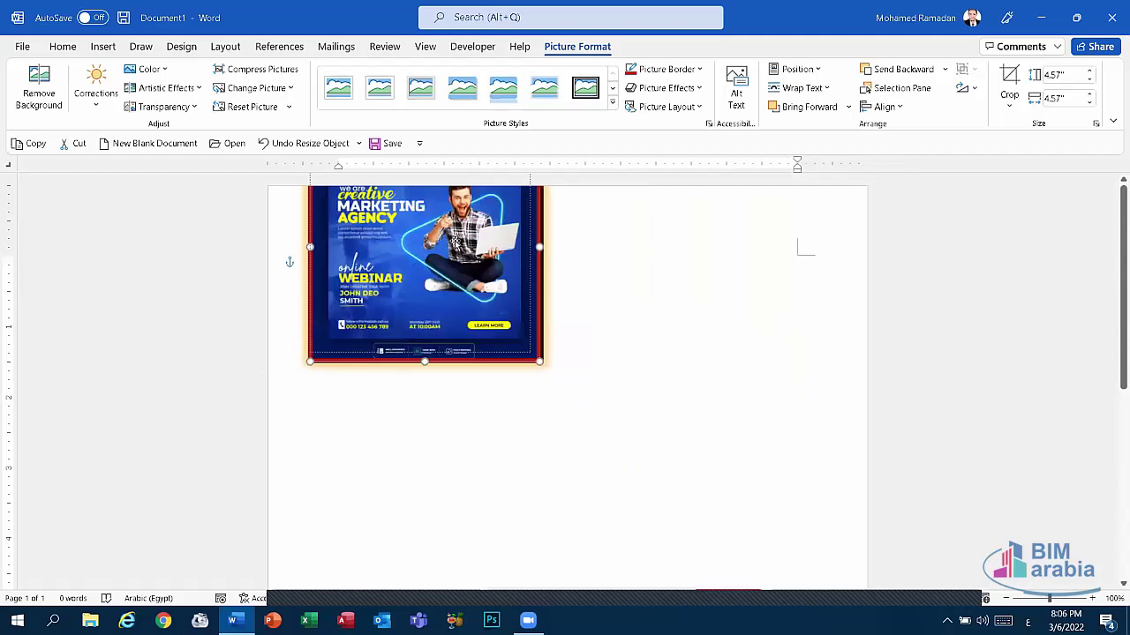
pyautogui.moveTo(420, 334)
pyautogui.mouseDown()
pyautogui.moveTo(569, 433)
pyautogui.moveTo(527, 518)
pyautogui.mouseUp()
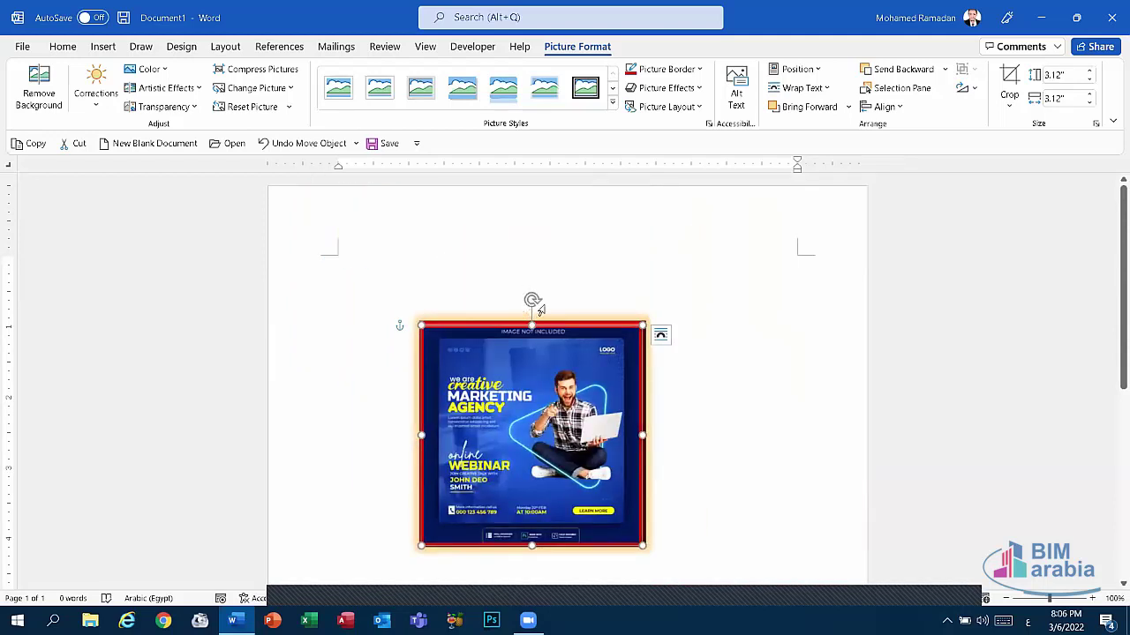
pyautogui.moveTo(532, 300)
pyautogui.mouseDown()
pyautogui.moveTo(449, 268)
pyautogui.moveTo(419, 306)
pyautogui.moveTo(535, 297)
pyautogui.mouseUp()
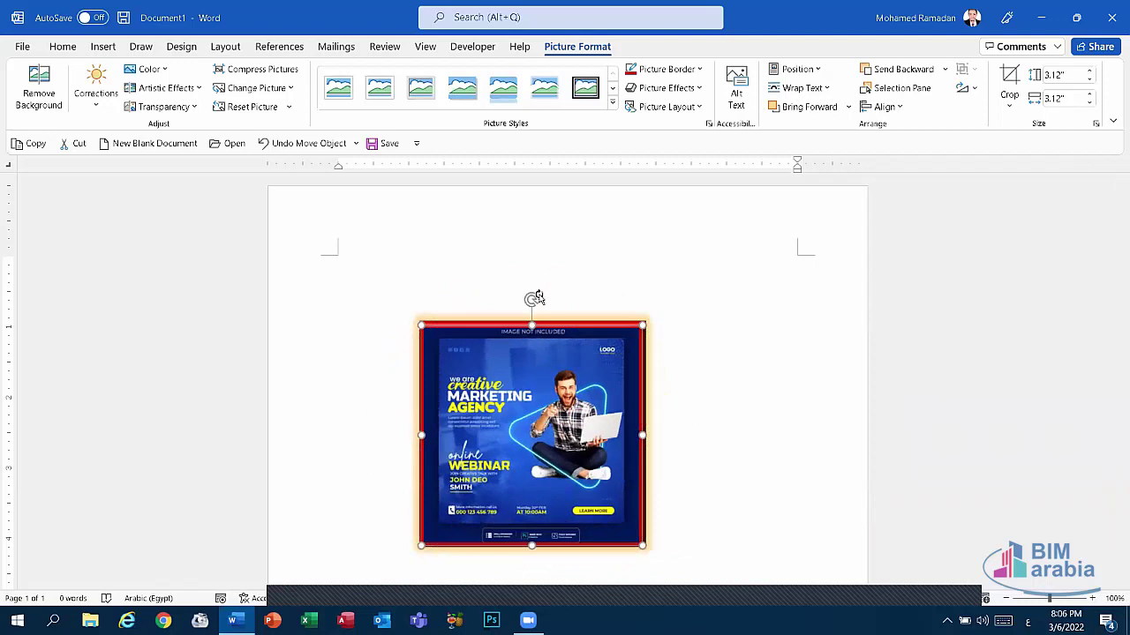
# - Drag the floating flyer around the page, from the top-left margin toward the bottom
pyautogui.click(797, 69)
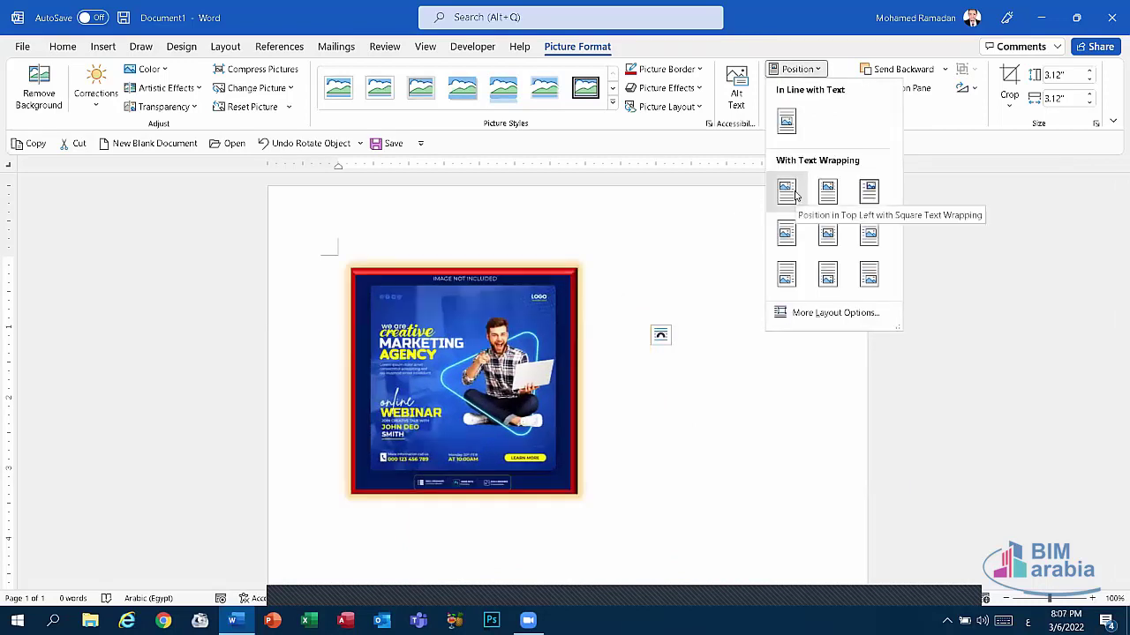
pyautogui.click(683, 422)
pyautogui.click(773, 413)
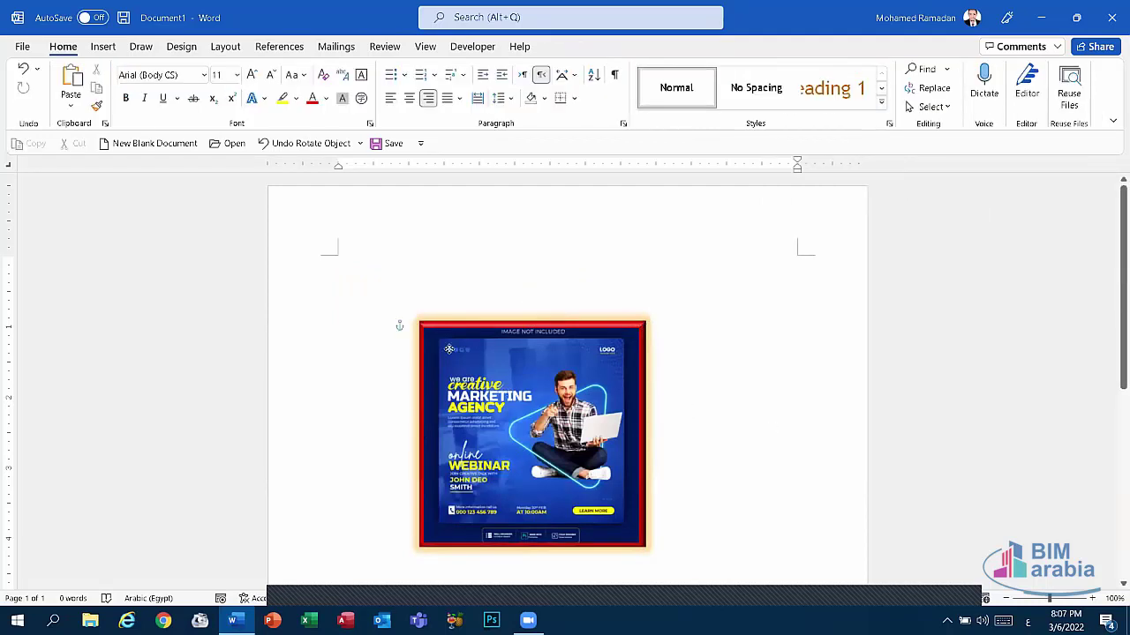
pyautogui.moveTo(449, 350); pyautogui.dragTo(362, 297)
pyautogui.click(788, 70)
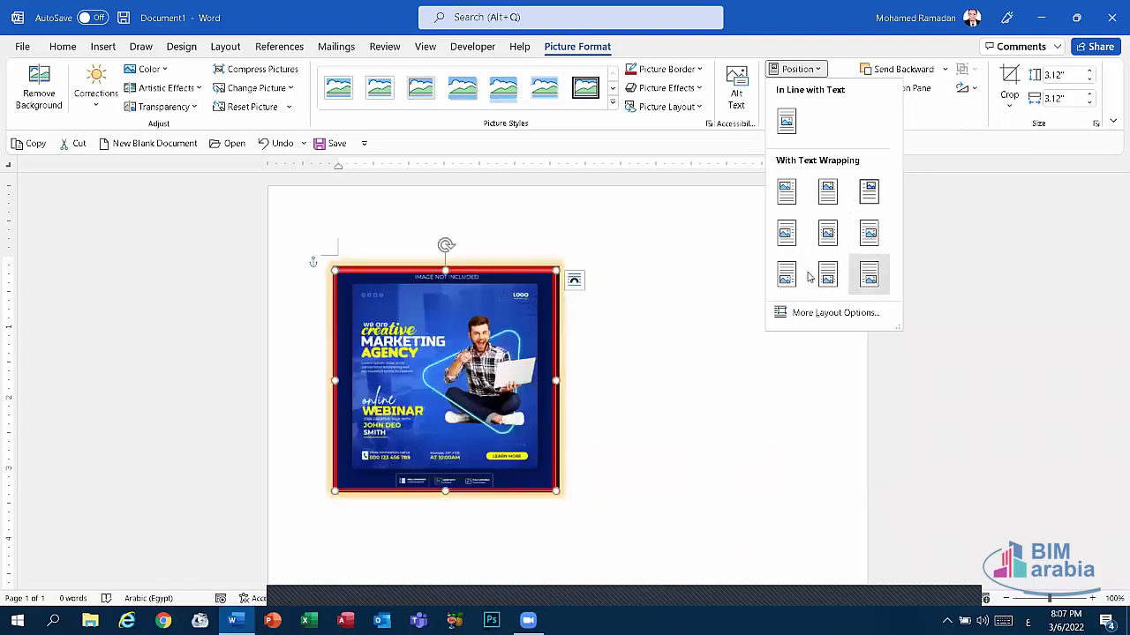
pyautogui.click(813, 70)
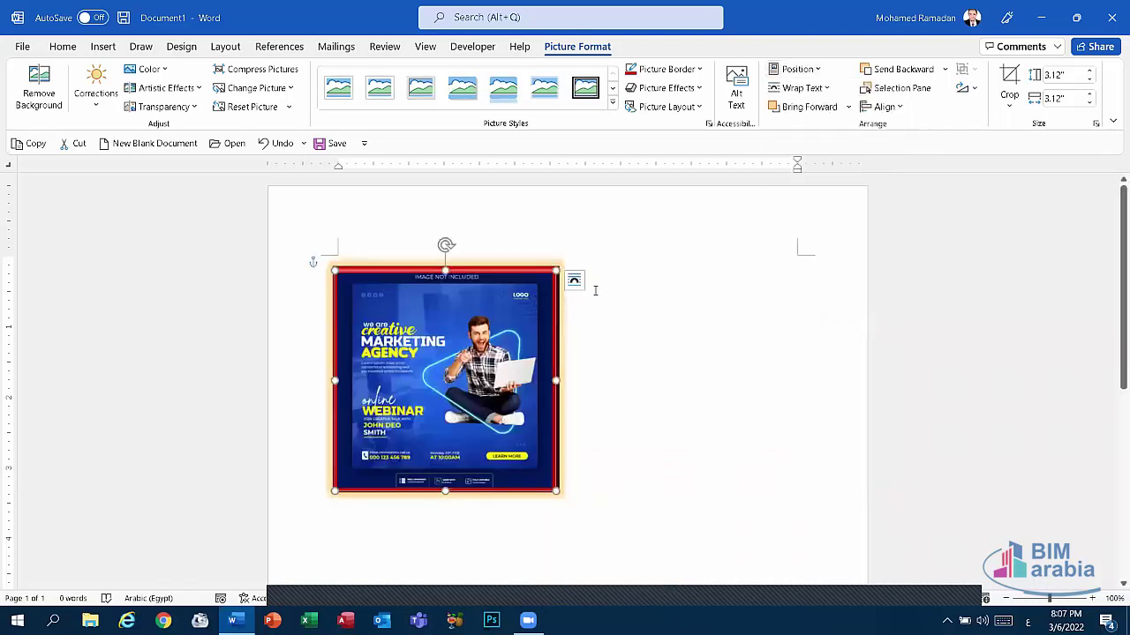
pyautogui.moveTo(514, 339); pyautogui.dragTo(535, 586)
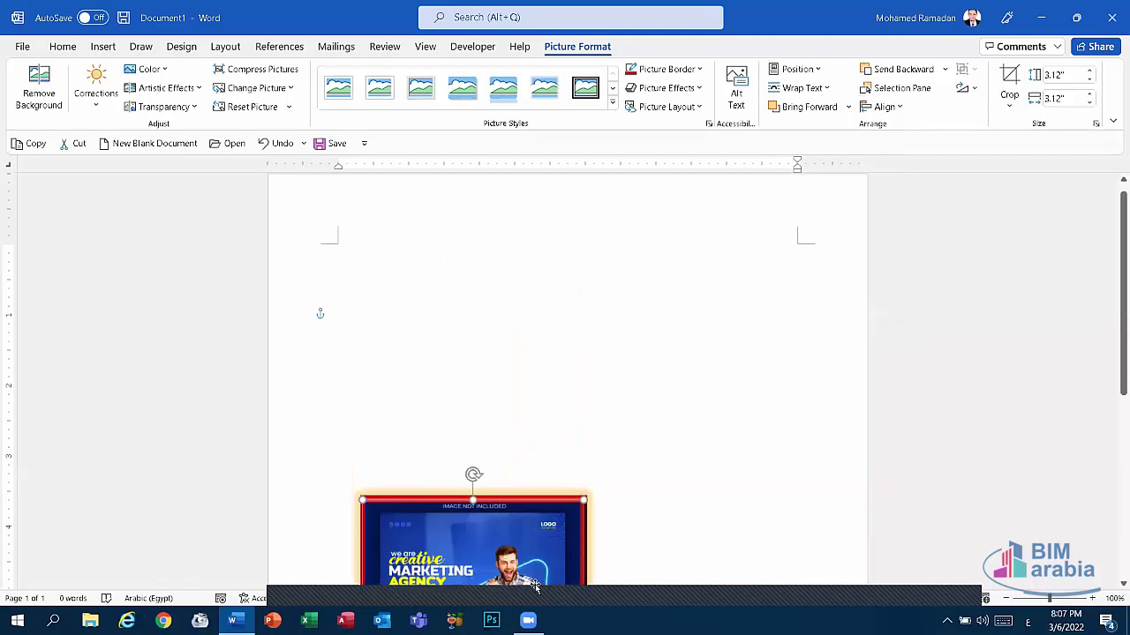
pyautogui.moveTo(480, 299); pyautogui.dragTo(461, 280)
pyautogui.moveTo(478, 333); pyautogui.dragTo(566, 465)
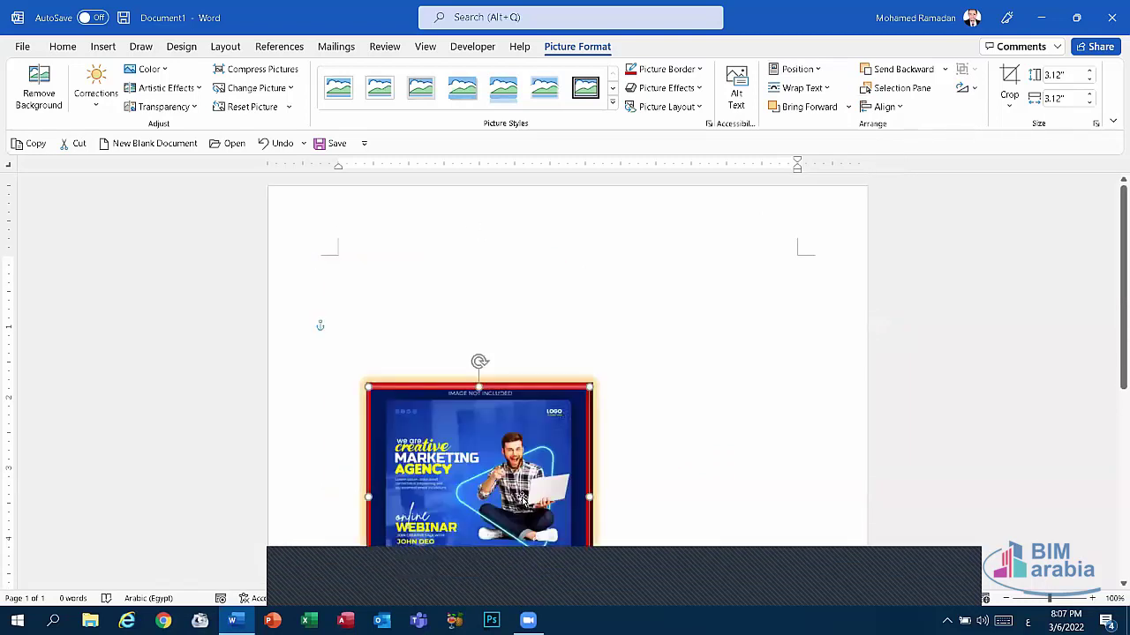
pyautogui.moveTo(469, 348)
pyautogui.mouseDown()
pyautogui.moveTo(425, 291)
pyautogui.moveTo(794, 283)
pyautogui.mouseUp()
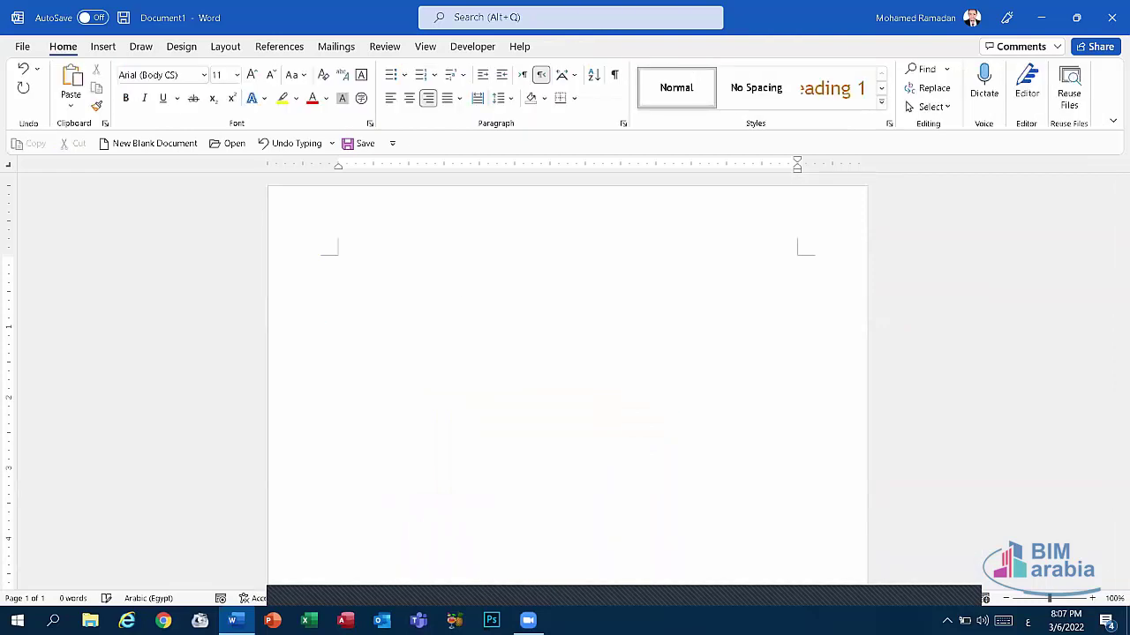
# - Fill the page with sample paragraphs and drag the flyer up into the text
pyautogui.hotkey('alt', 'shift')
pyautogui.write('=rand()')
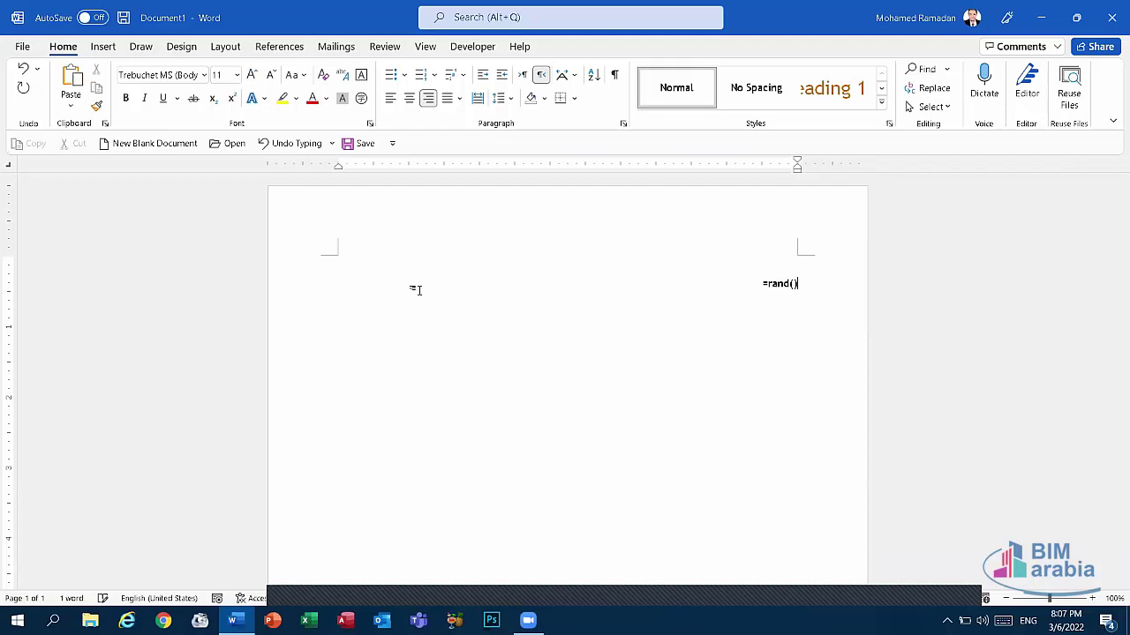
pyautogui.press('Return')
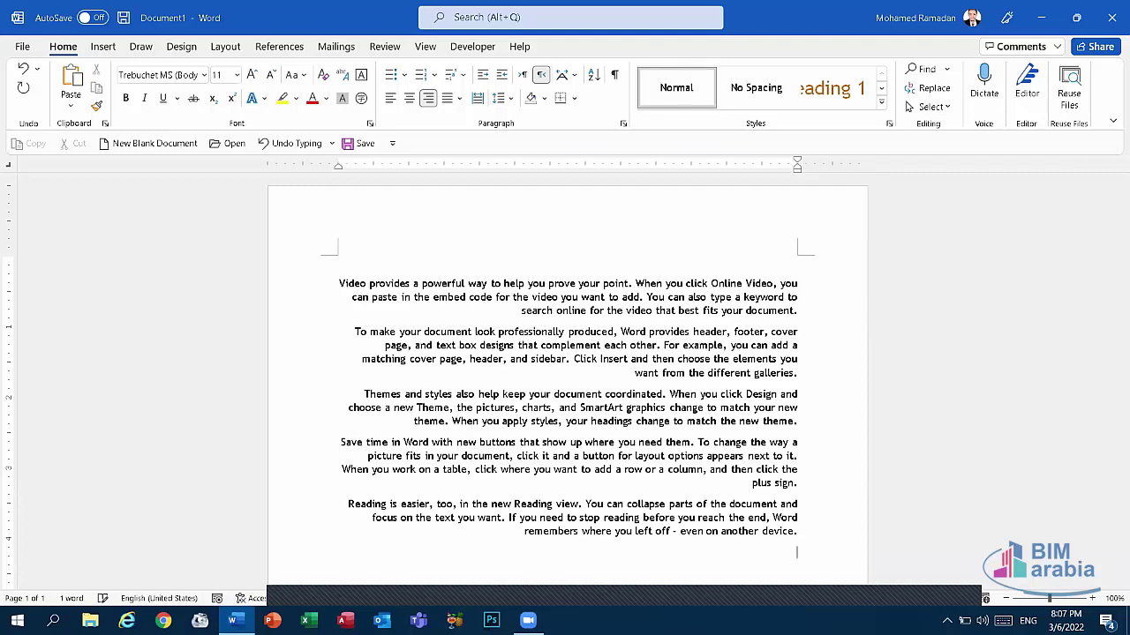
pyautogui.scroll(-2, 417, 398)
pyautogui.scroll(-4, 464, 474)
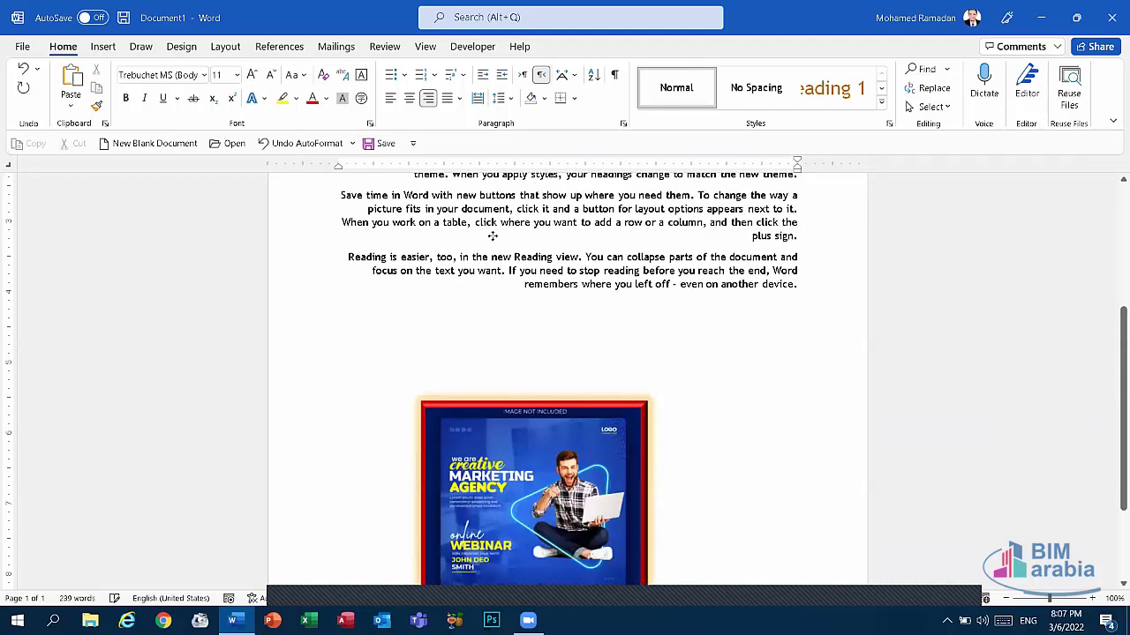
pyautogui.moveTo(493, 237); pyautogui.dragTo(499, 265)
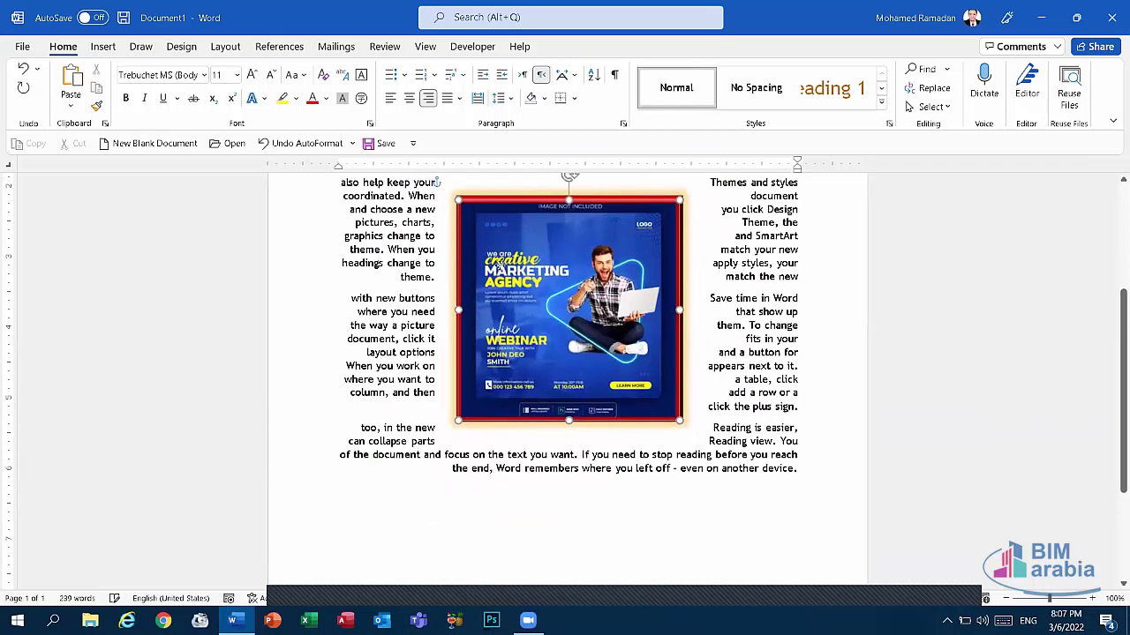
pyautogui.moveTo(522, 338); pyautogui.dragTo(609, 417)
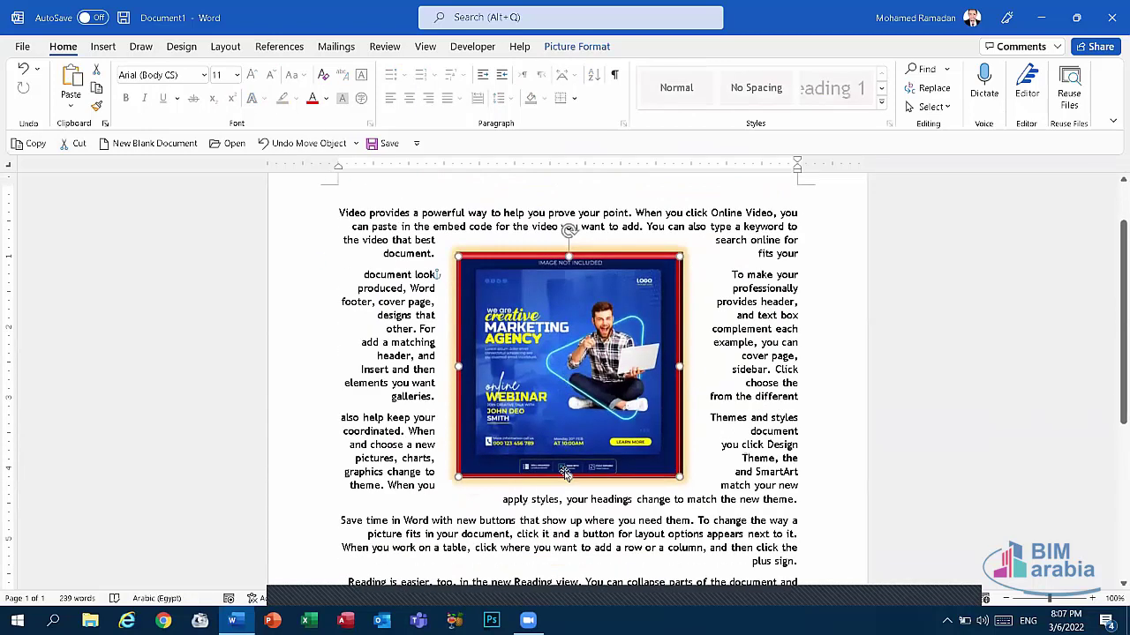
pyautogui.scroll(-3, 618, 406)
pyautogui.scroll(2, 618, 406)
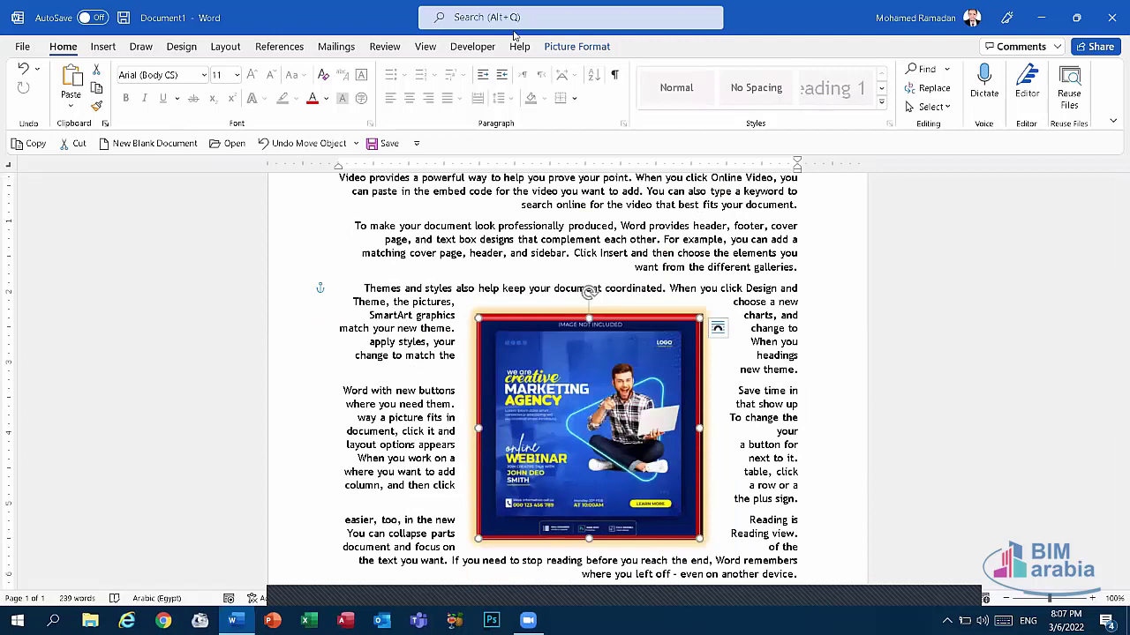
# - Fix the flyer at the middle-centre position with square text wrapping
pyautogui.click(577, 46)
pyautogui.click(794, 69)
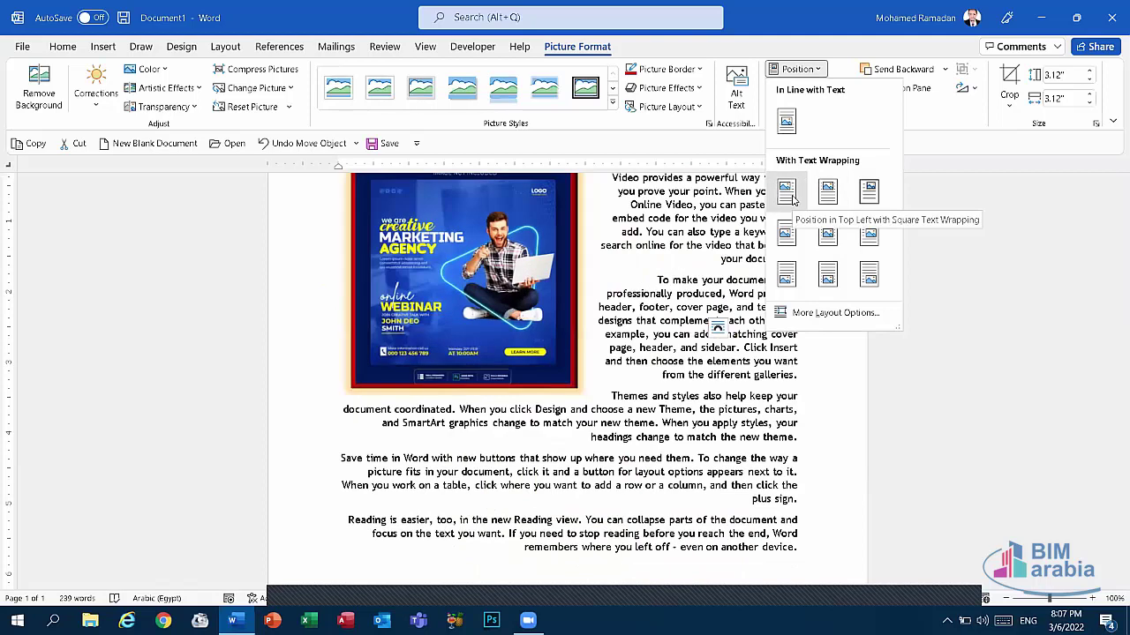
pyautogui.click(827, 234)
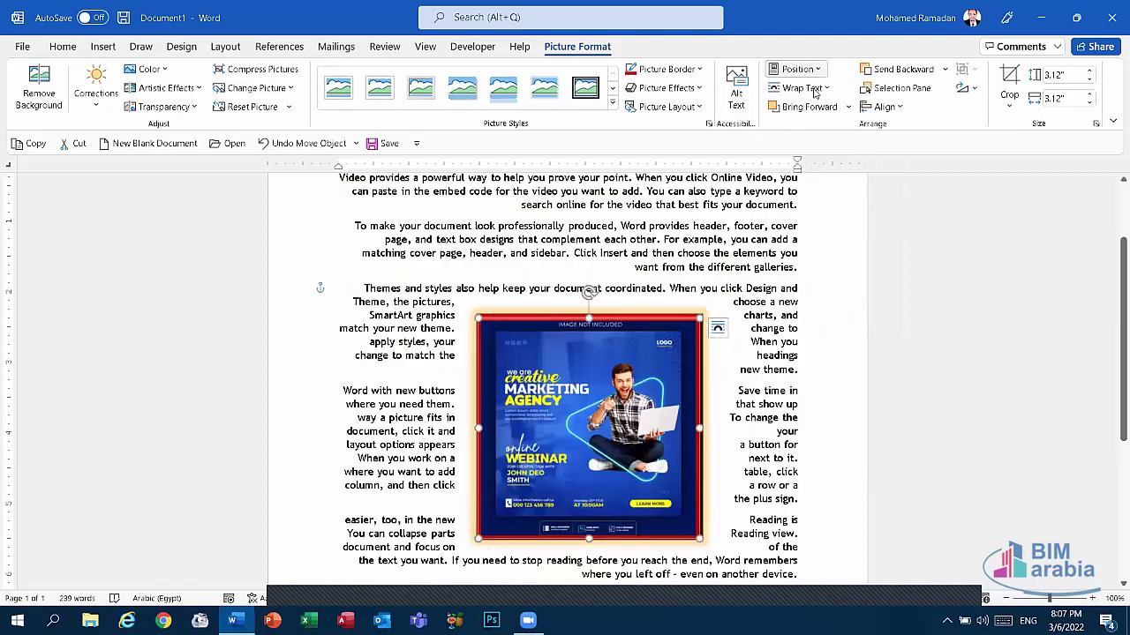
pyautogui.scroll(1, 808, 87)
pyautogui.scroll(1, 809, 87)
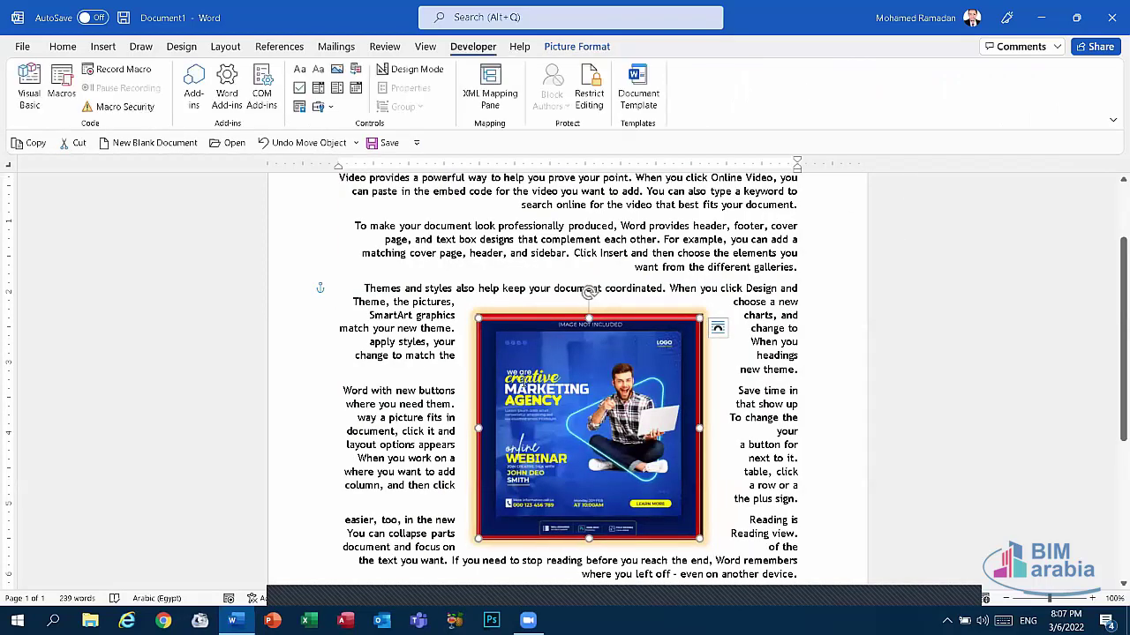
pyautogui.click(565, 48)
# - Try Behind Text and Through wrapping on the flyer, moving it over the upper paragraphs
pyautogui.click(802, 88)
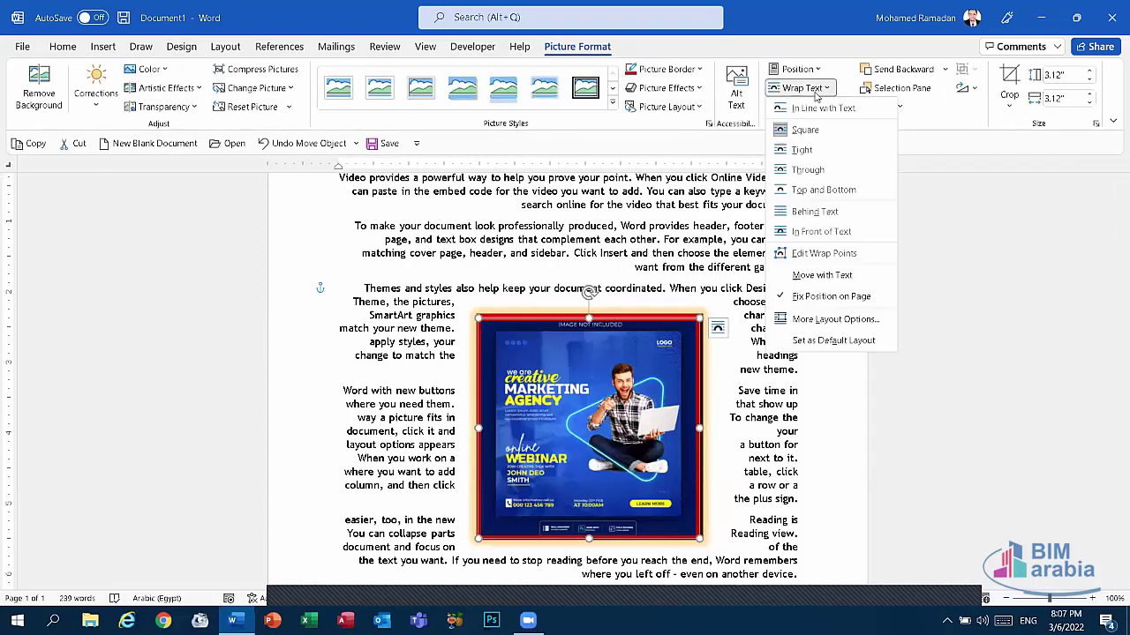
pyautogui.click(801, 214)
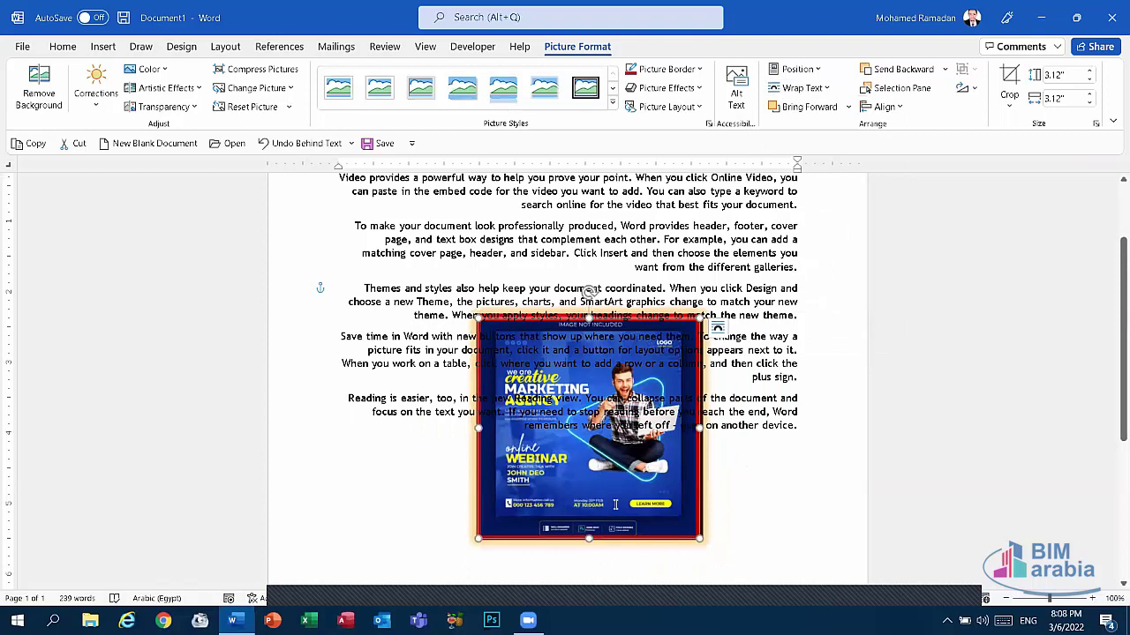
pyautogui.moveTo(638, 544); pyautogui.dragTo(640, 456)
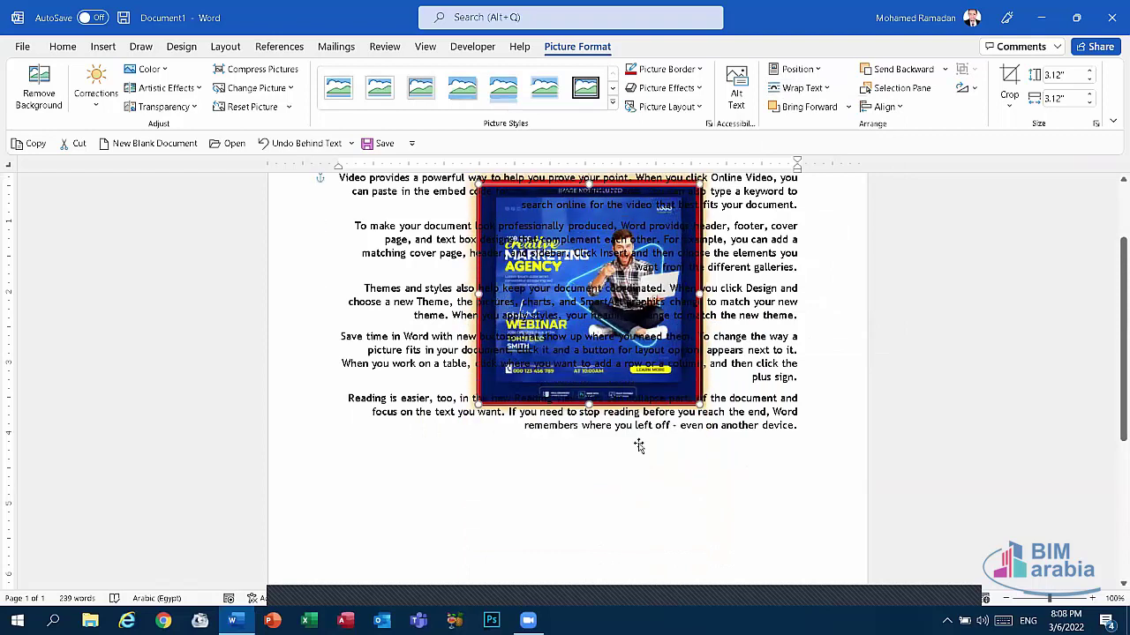
pyautogui.moveTo(640, 457); pyautogui.dragTo(577, 331)
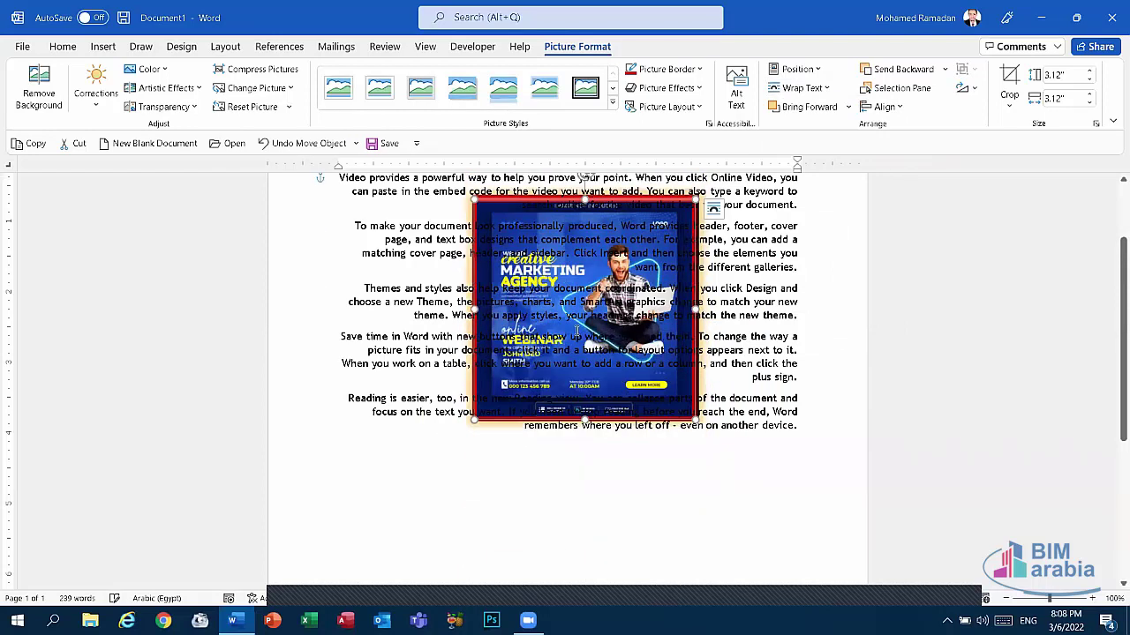
pyautogui.click(797, 88)
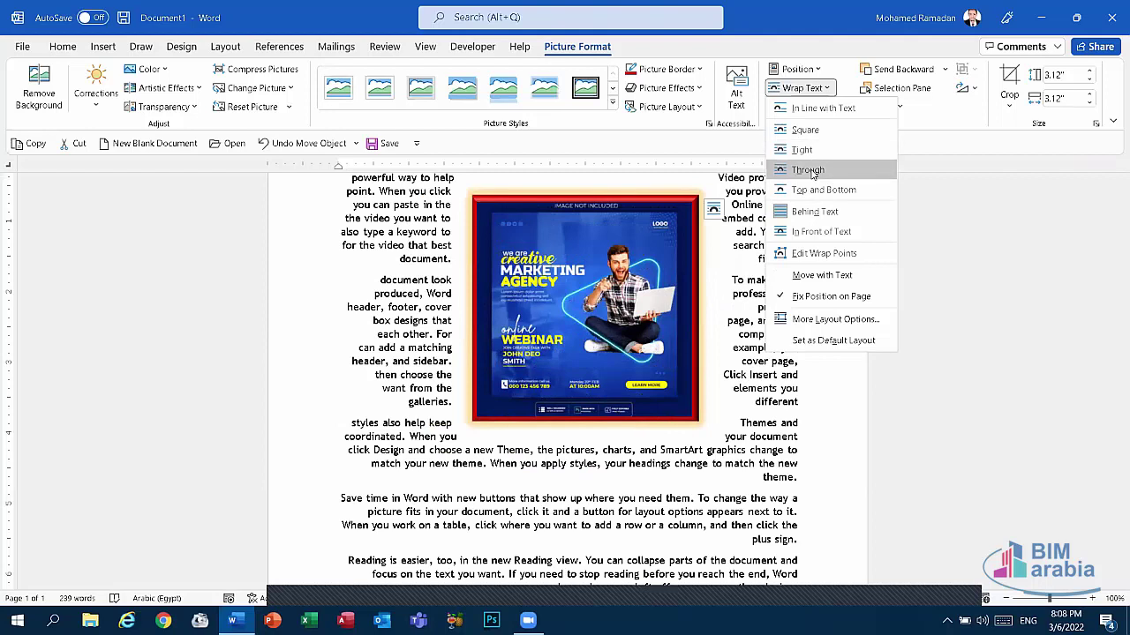
pyautogui.click(810, 172)
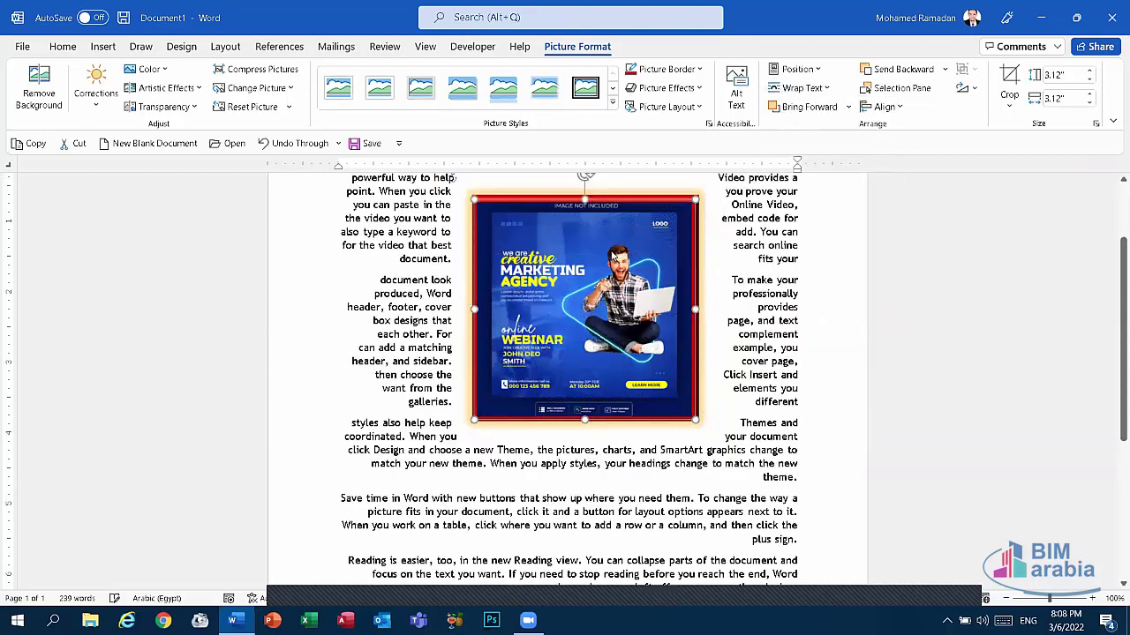
pyautogui.scroll(-3, 618, 265)
pyautogui.scroll(2, 618, 264)
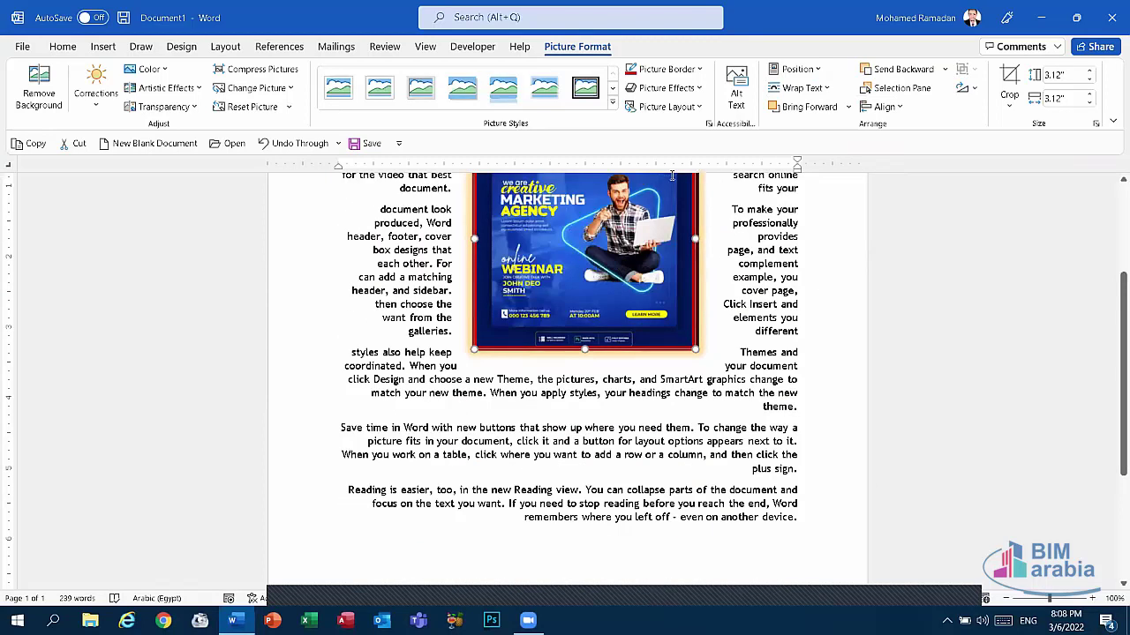
pyautogui.scroll(2, 618, 265)
# - Set the flyer to In Front of Text and drag it to the page's upper left
pyautogui.click(801, 87)
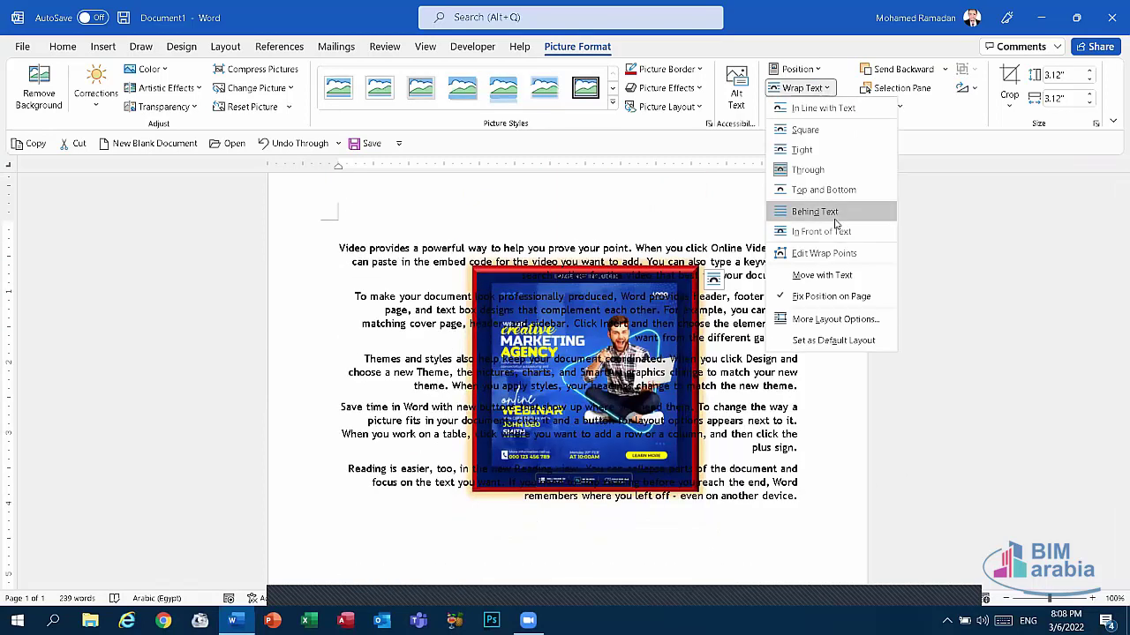
pyautogui.click(834, 221)
pyautogui.click(802, 88)
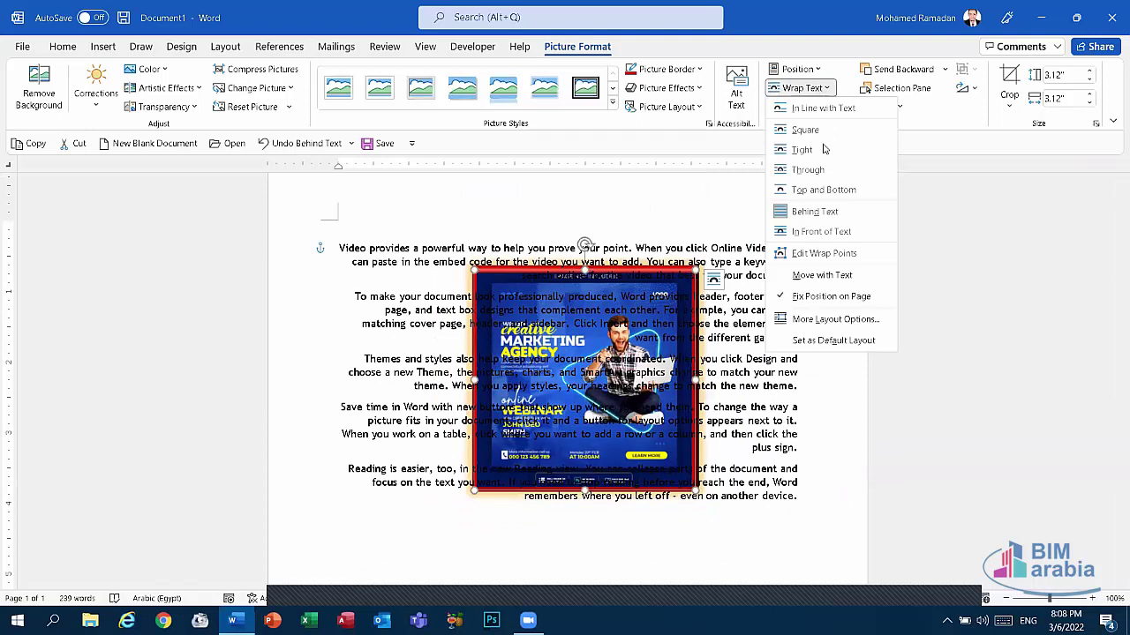
pyautogui.click(830, 233)
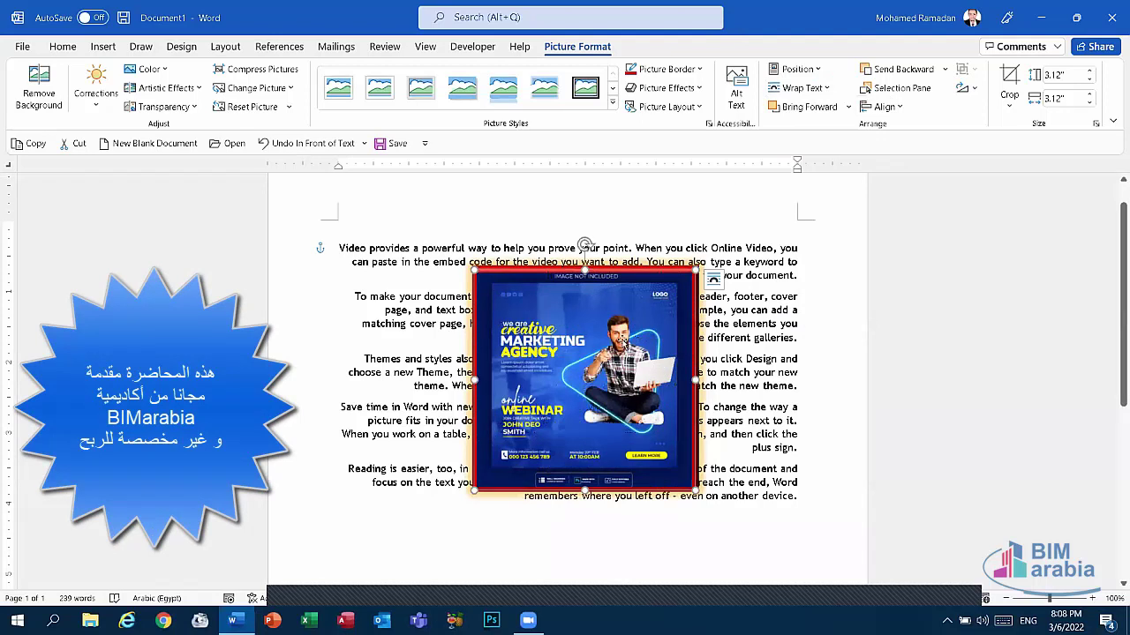
pyautogui.moveTo(621, 345); pyautogui.dragTo(492, 294)
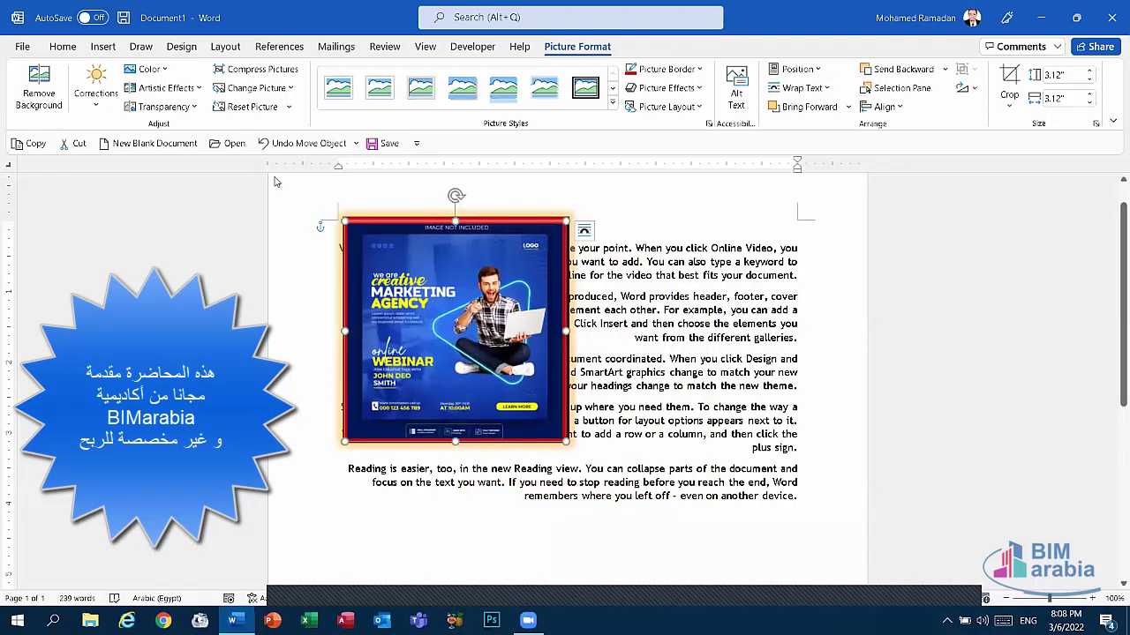
pyautogui.click(799, 225)
pyautogui.write('d')
pyautogui.click(485, 305)
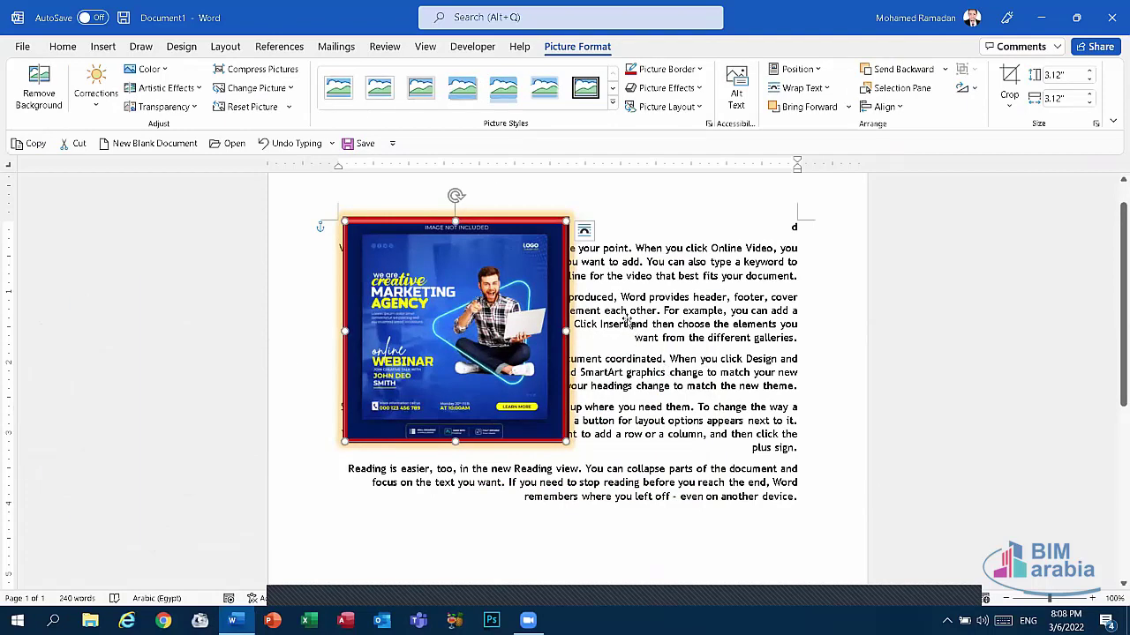
pyautogui.click(54, 47)
pyautogui.click(716, 297)
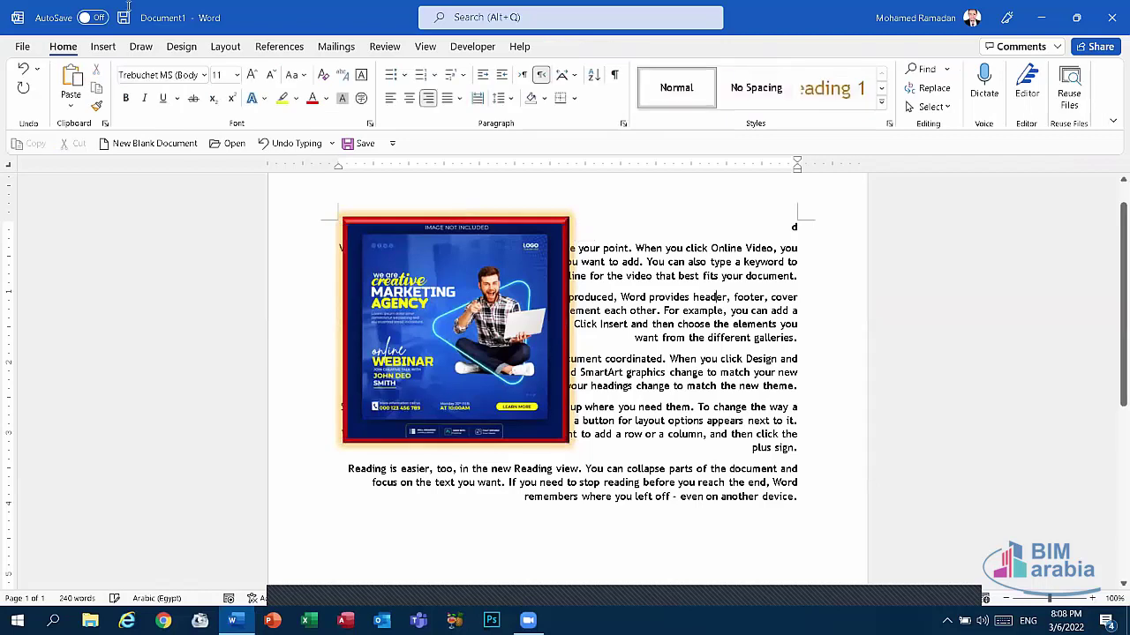
# - Insert the robed-man image from this device
pyautogui.click(103, 47)
pyautogui.click(161, 97)
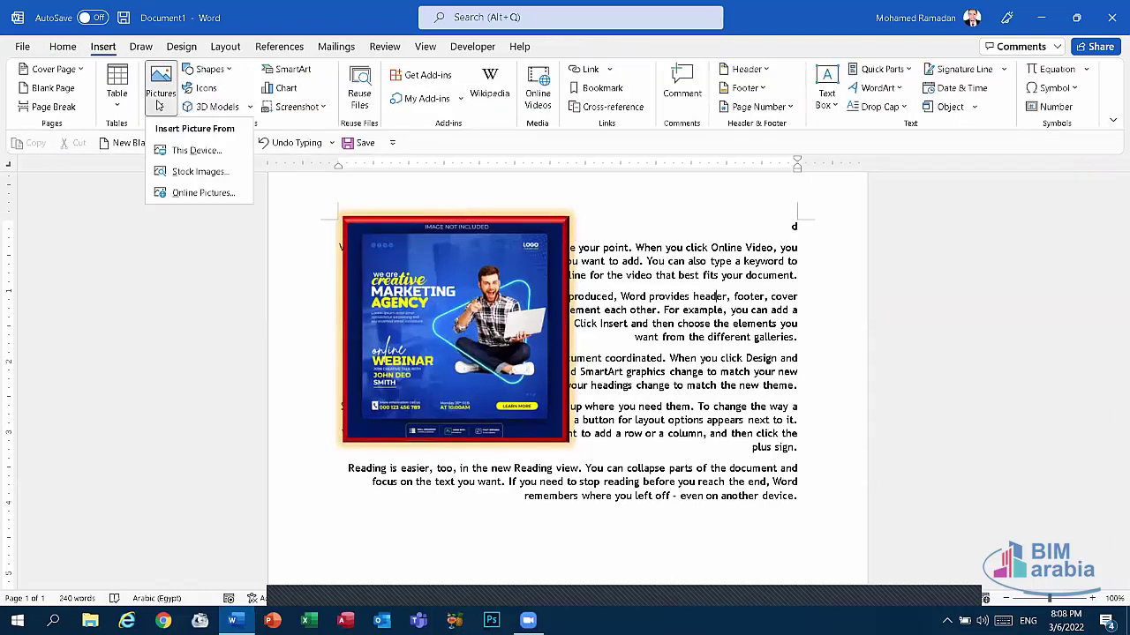
pyautogui.click(190, 154)
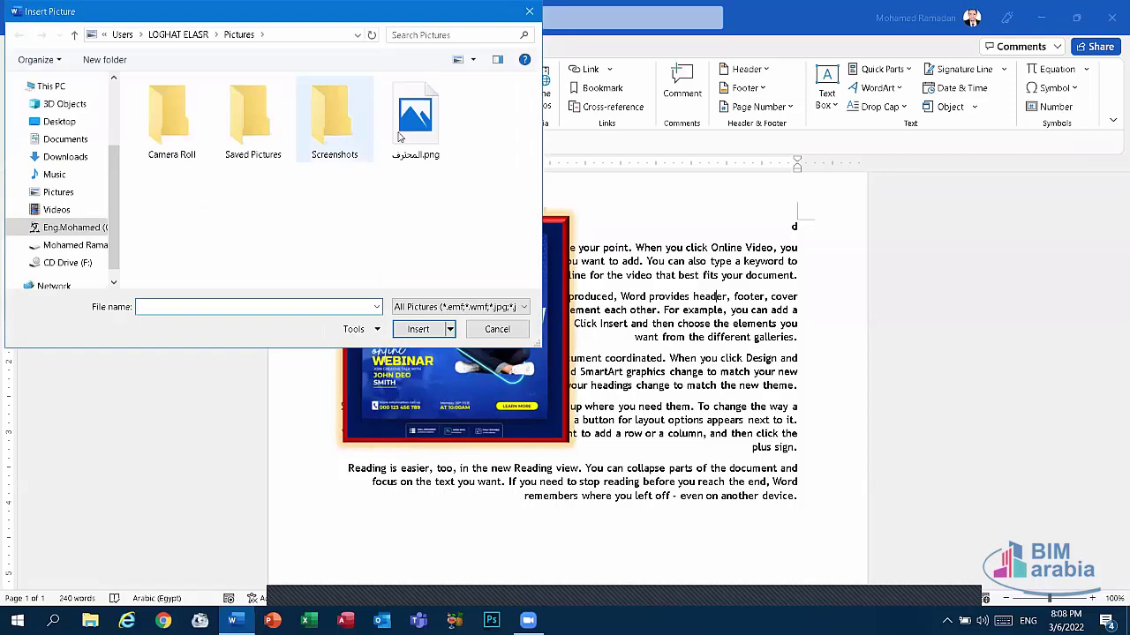
pyautogui.click(416, 121)
pyautogui.click(411, 327)
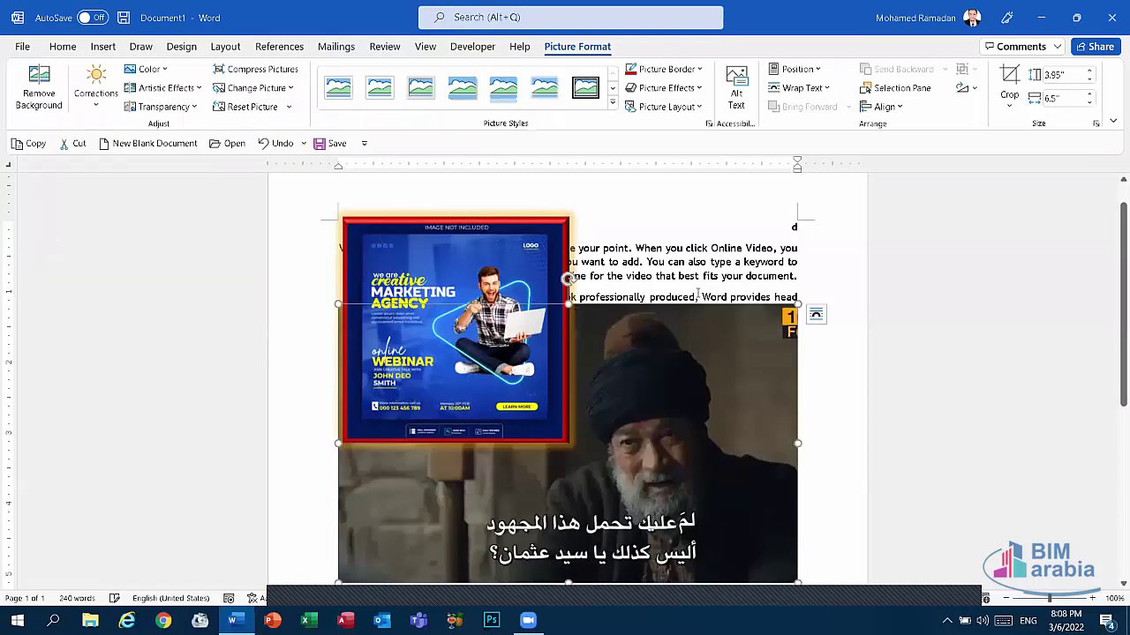
# - Float the new picture in front of the text, enlarge it to 2.58" × 4.24", and place it on the flyer
pyautogui.click(799, 87)
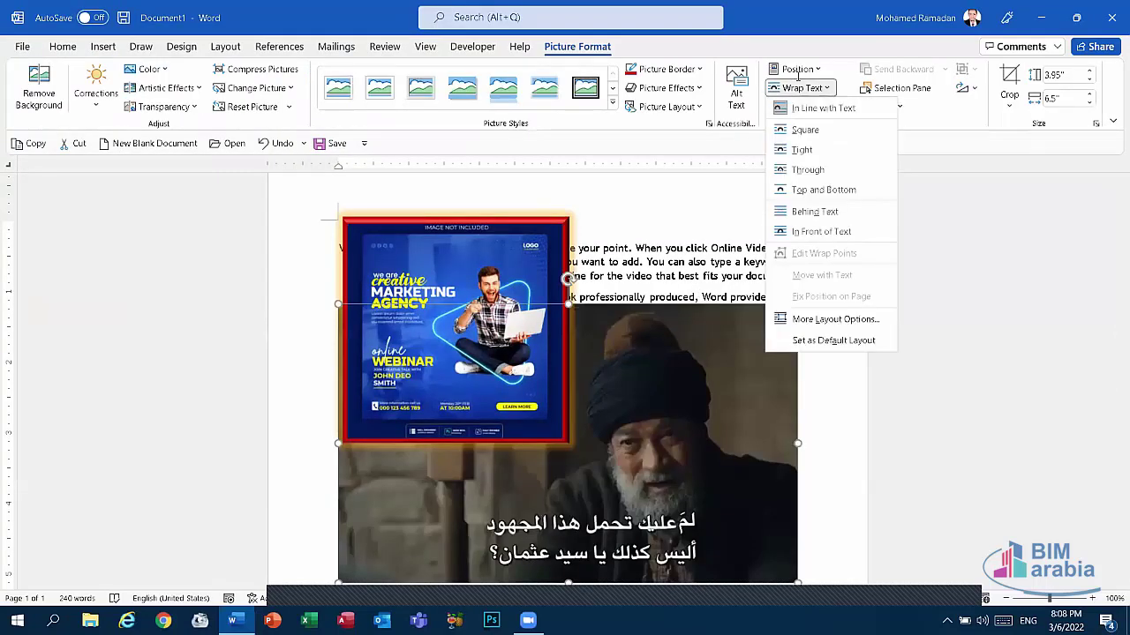
pyautogui.click(821, 231)
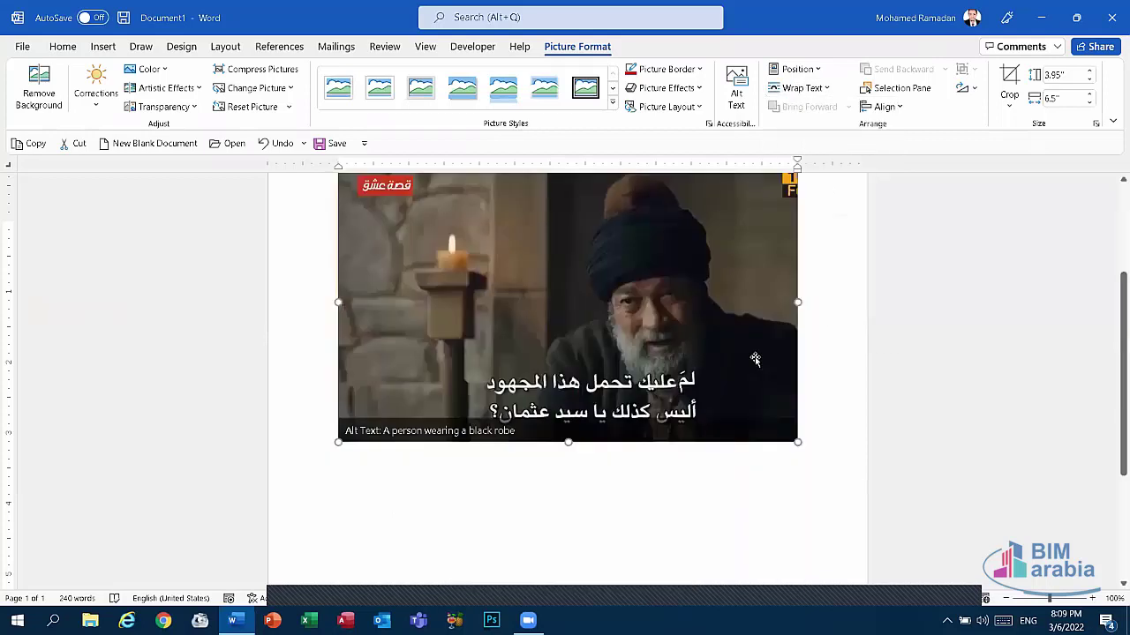
pyautogui.scroll(-3, 797, 333)
pyautogui.moveTo(797, 334); pyautogui.dragTo(587, 214)
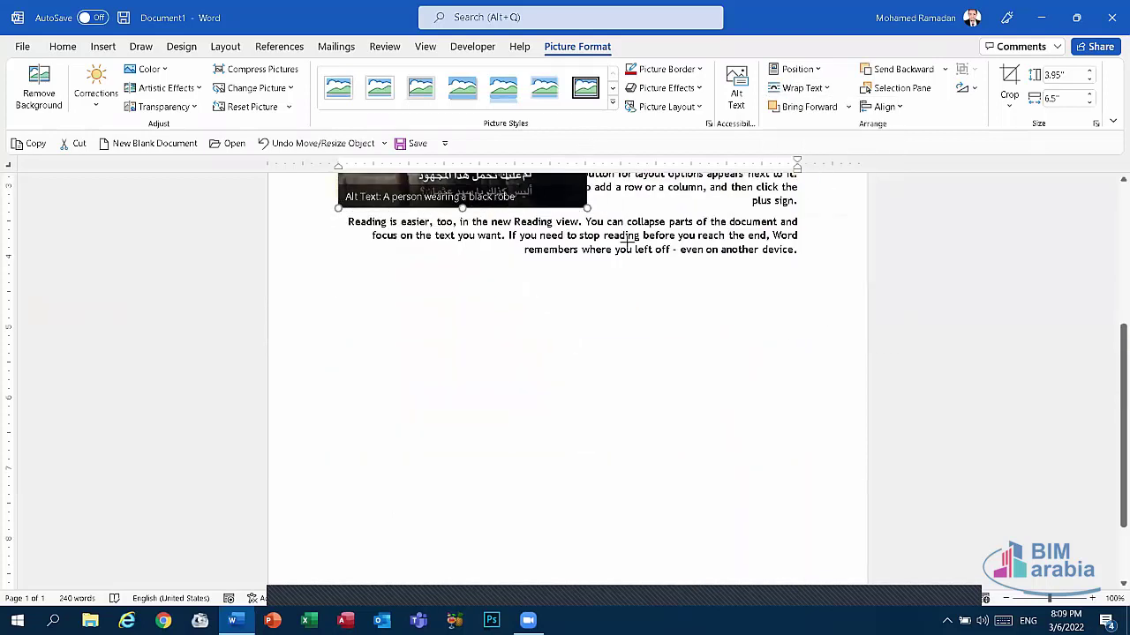
pyautogui.scroll(3, 608, 391)
pyautogui.moveTo(565, 397); pyautogui.dragTo(670, 394)
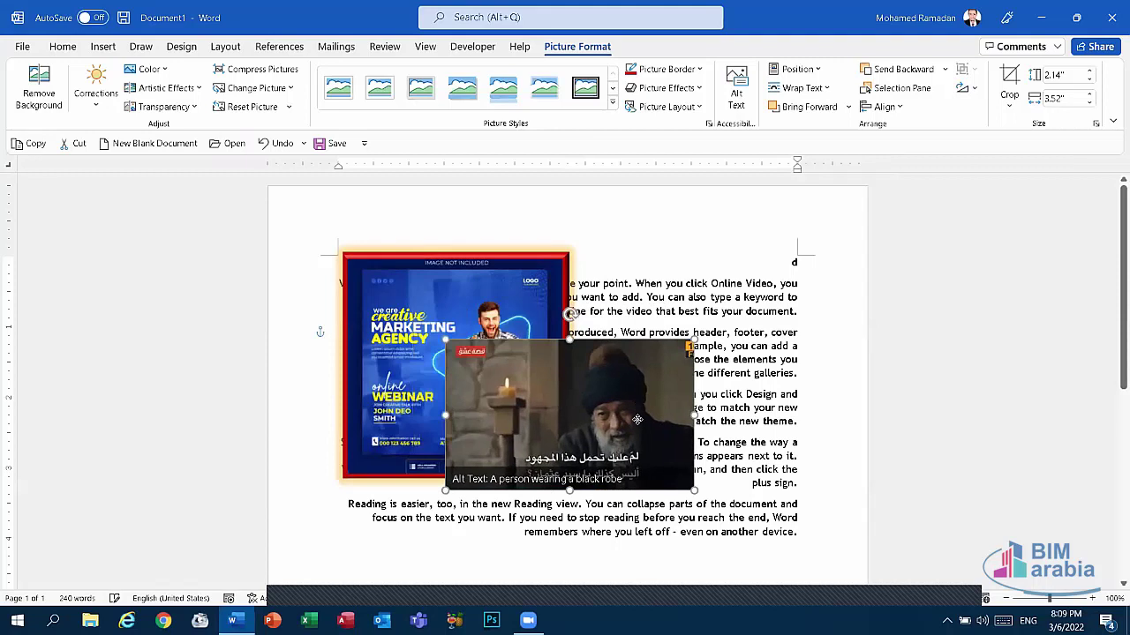
pyautogui.moveTo(693, 485); pyautogui.dragTo(743, 498)
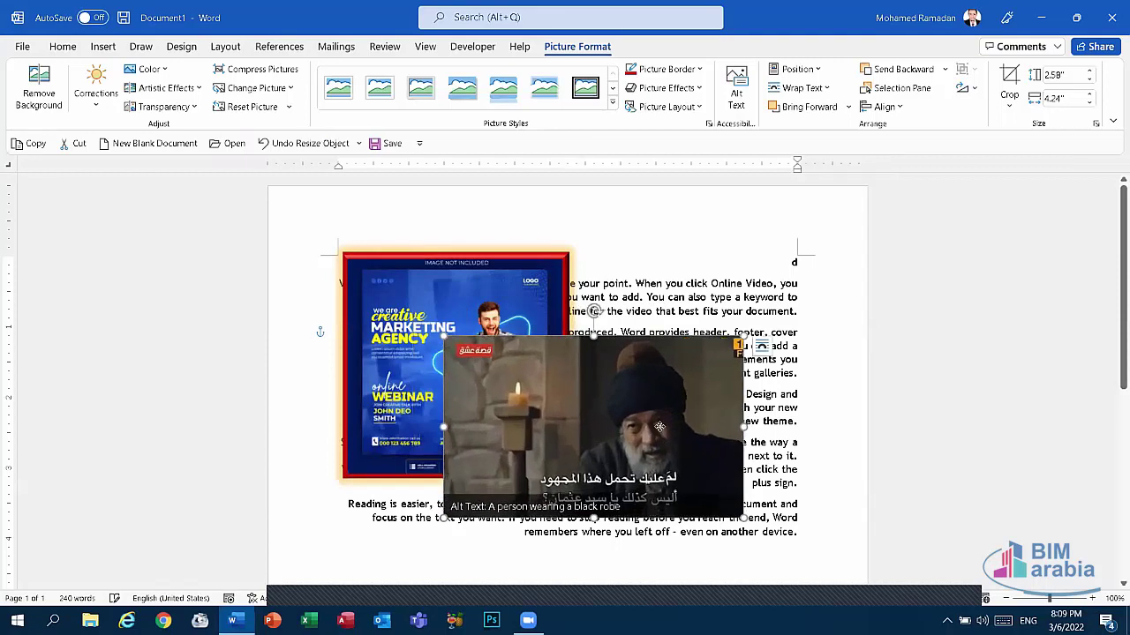
pyautogui.moveTo(667, 427); pyautogui.dragTo(670, 427)
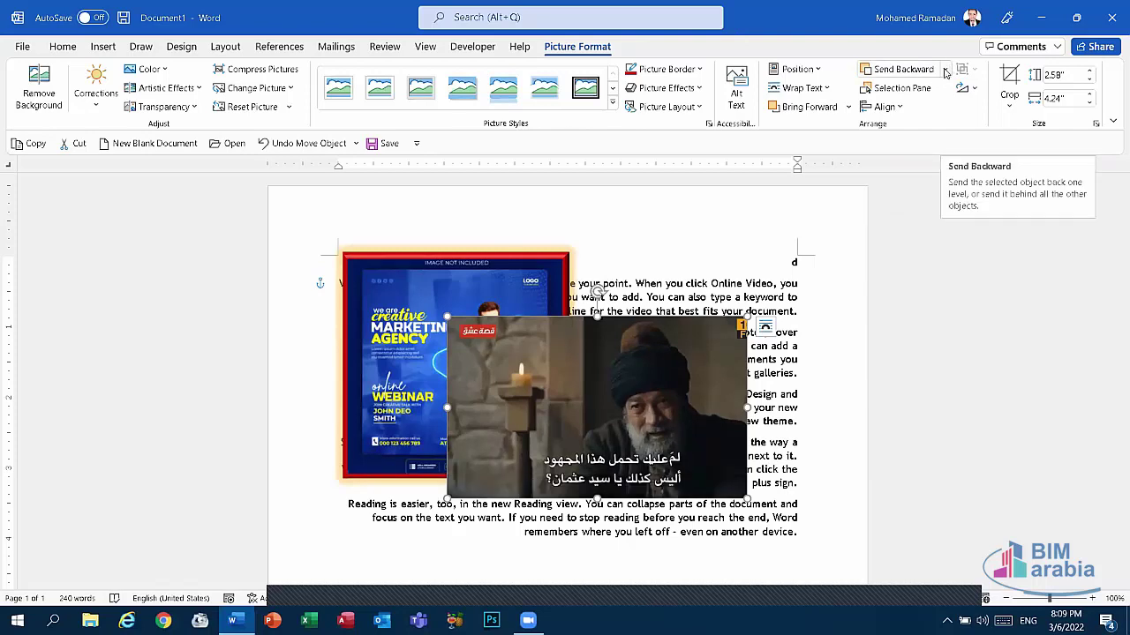
# - Send the robed-man picture behind the flyer, undo it, then send it back again
pyautogui.click(946, 71)
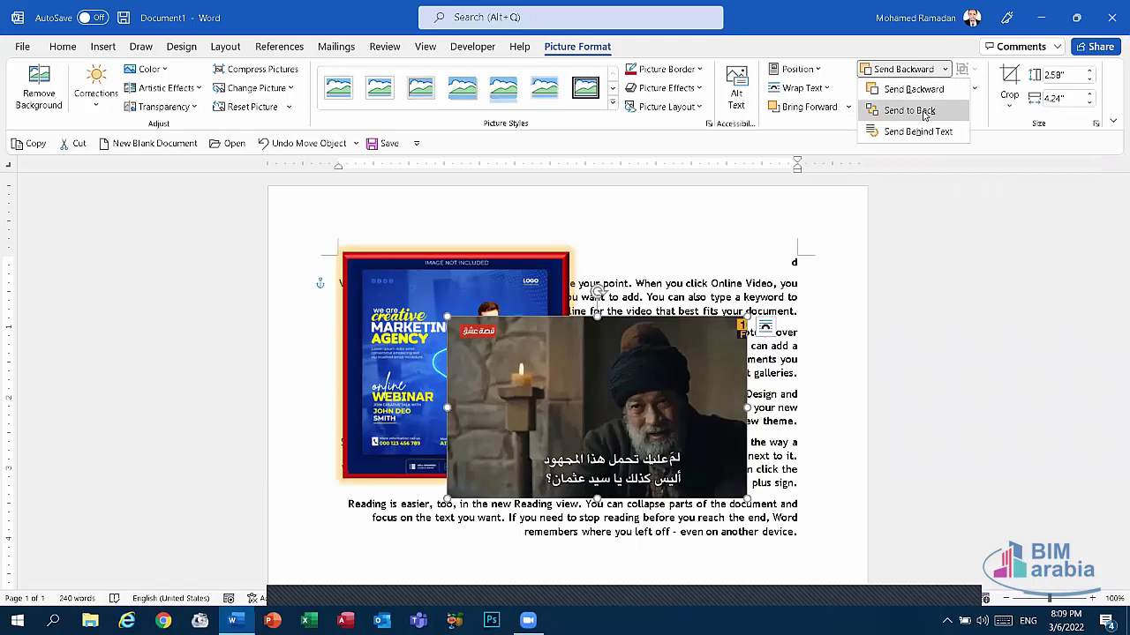
pyautogui.click(924, 113)
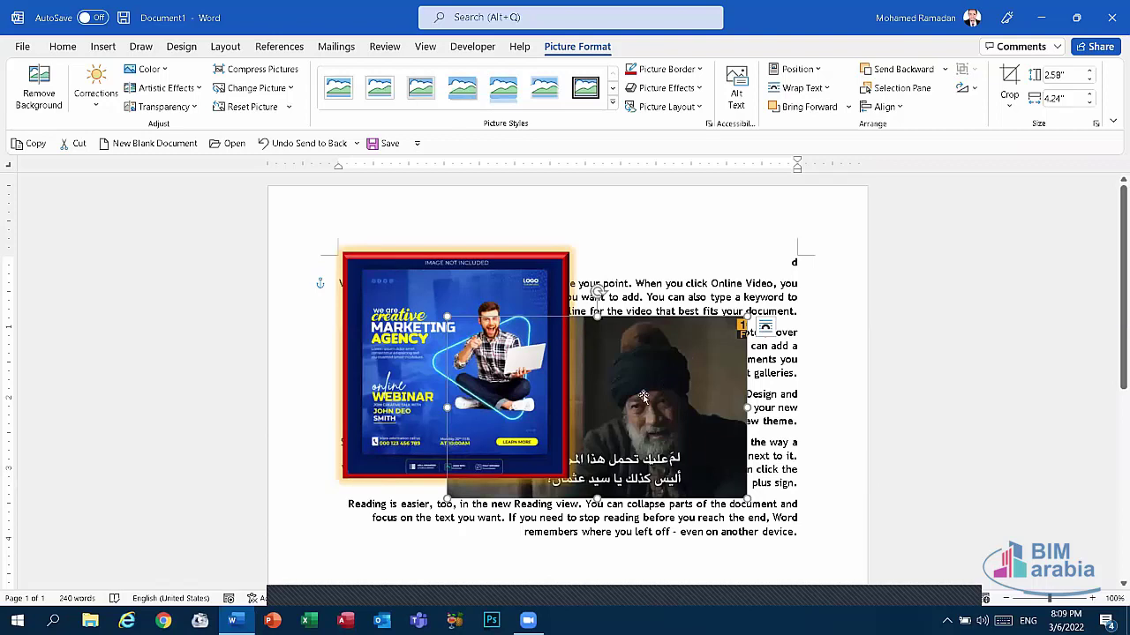
pyautogui.click(944, 74)
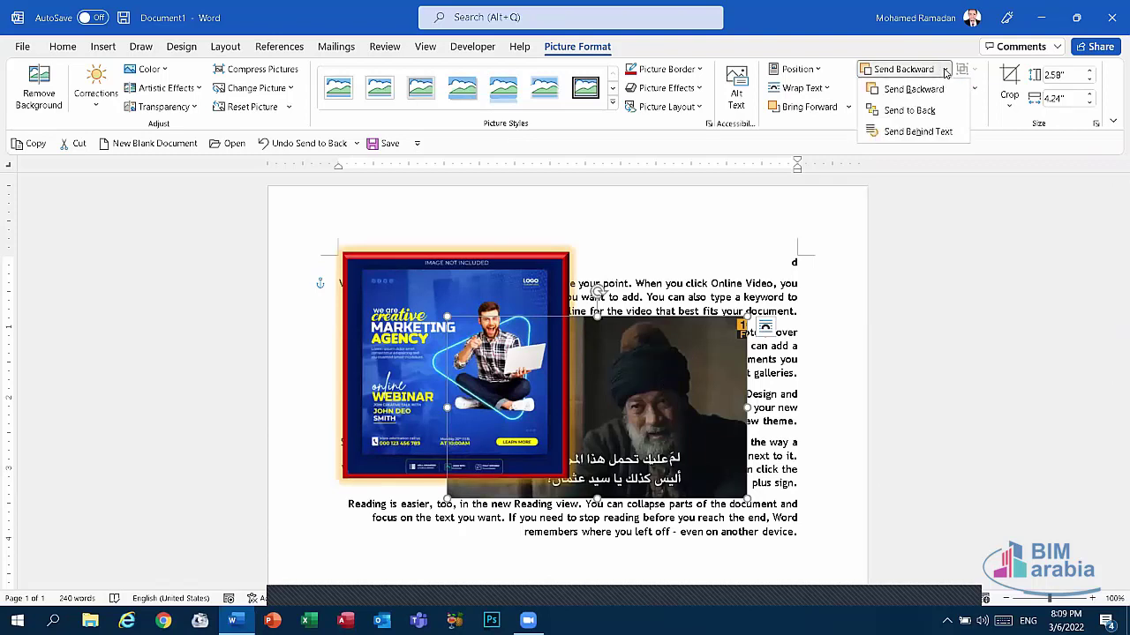
pyautogui.click(303, 143)
pyautogui.click(944, 69)
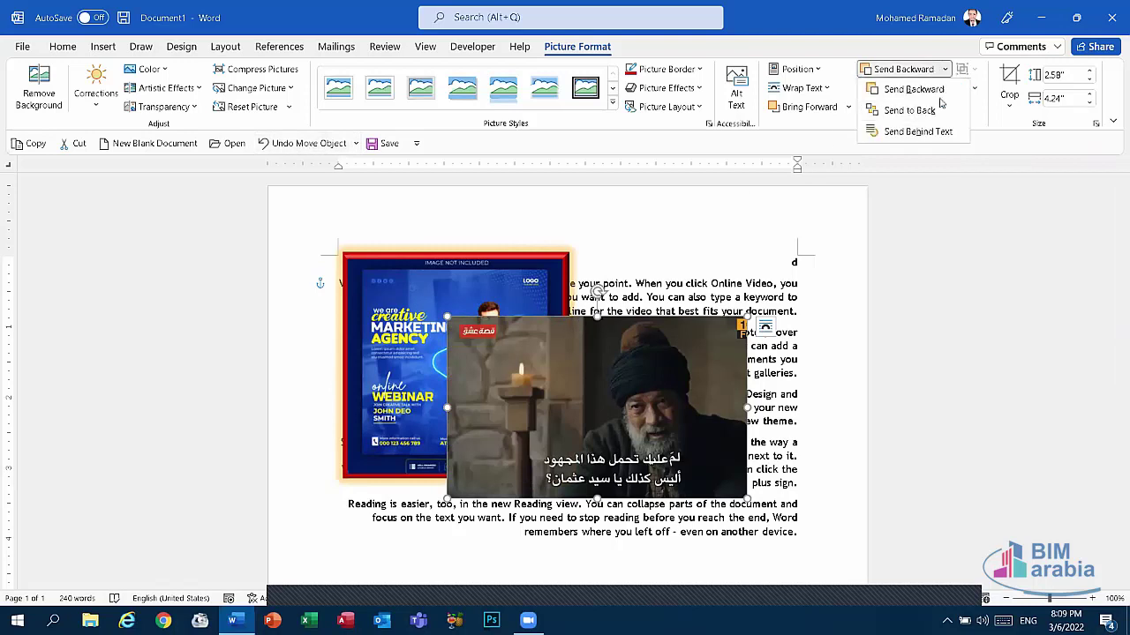
pyautogui.click(936, 109)
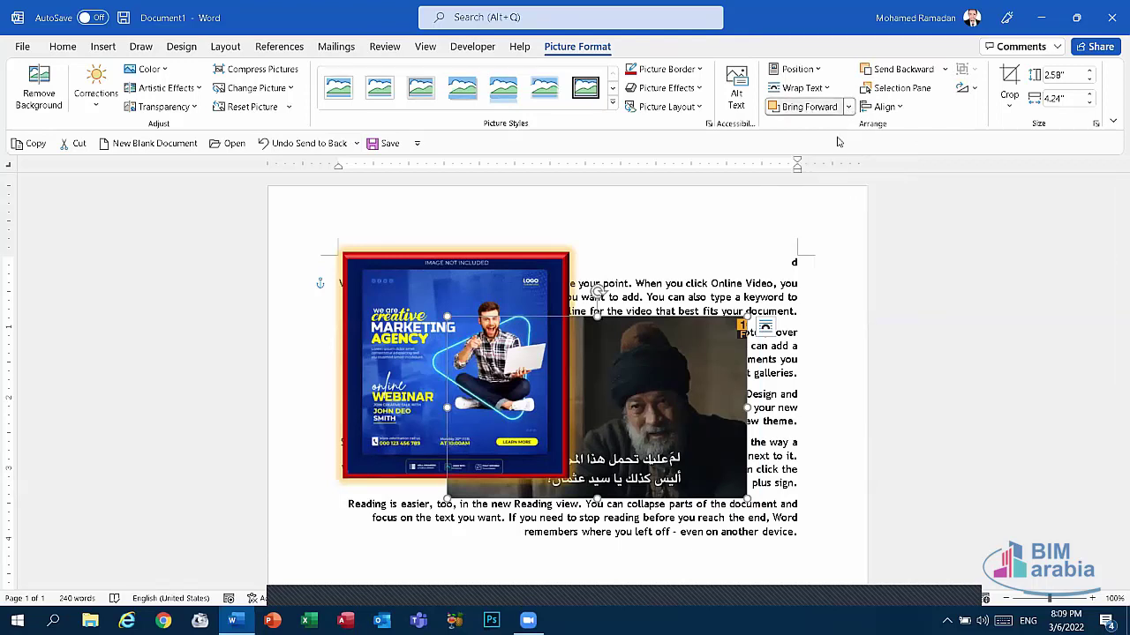
# - Bring the video still to the front and drag it up over the flyer
pyautogui.click(847, 107)
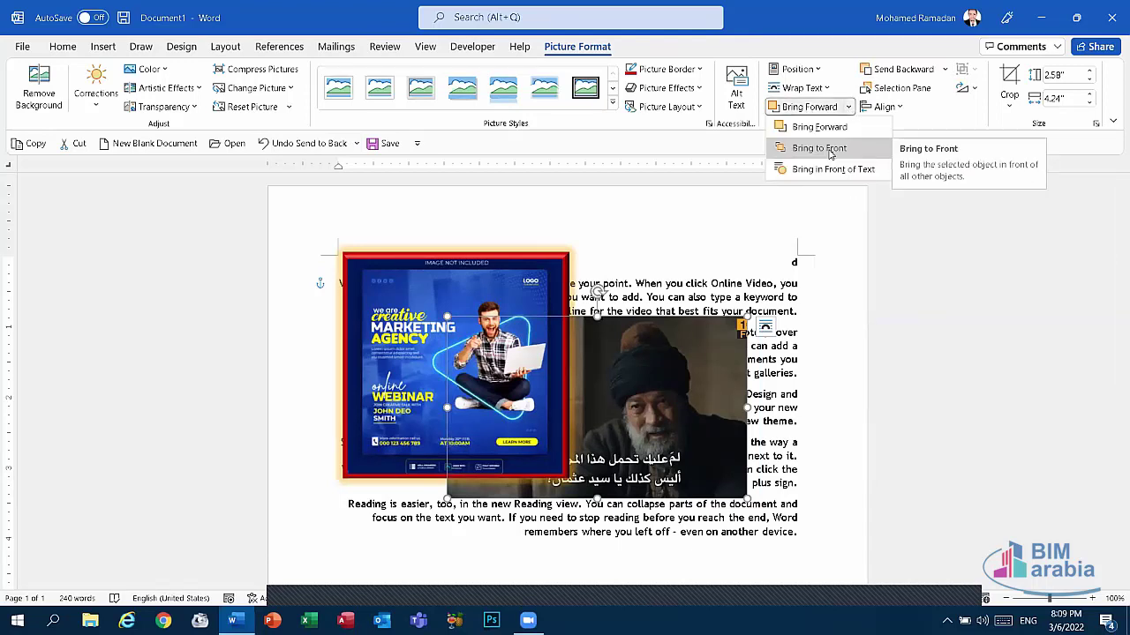
pyautogui.click(829, 148)
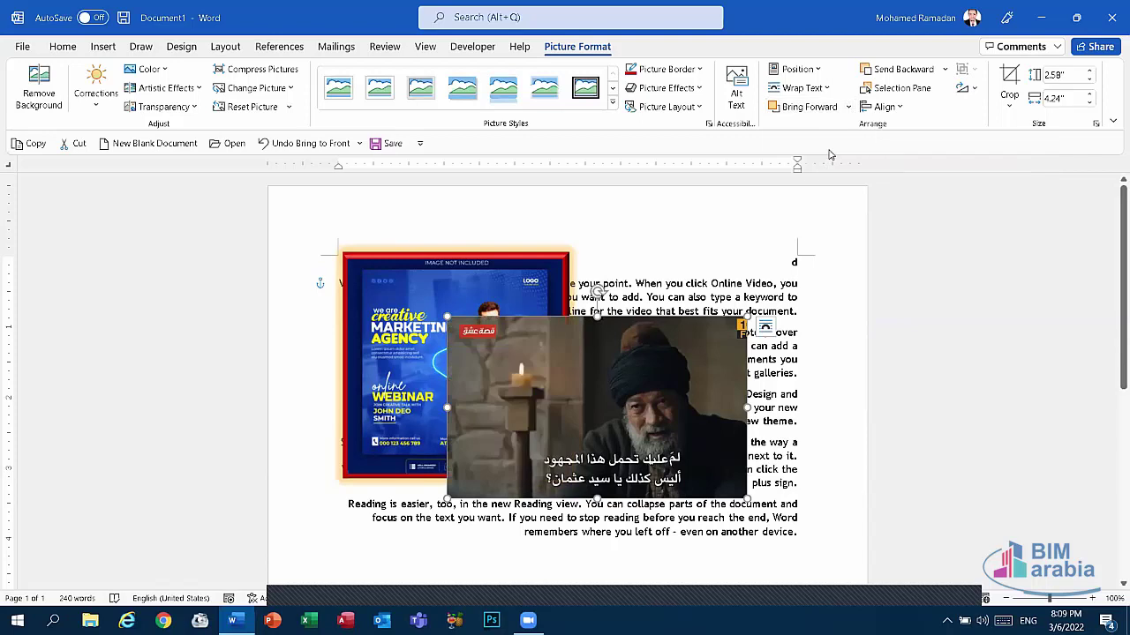
pyautogui.click(847, 107)
pyautogui.click(850, 157)
pyautogui.moveTo(625, 358)
pyautogui.mouseDown()
pyautogui.moveTo(625, 307)
pyautogui.moveTo(639, 434)
pyautogui.mouseUp()
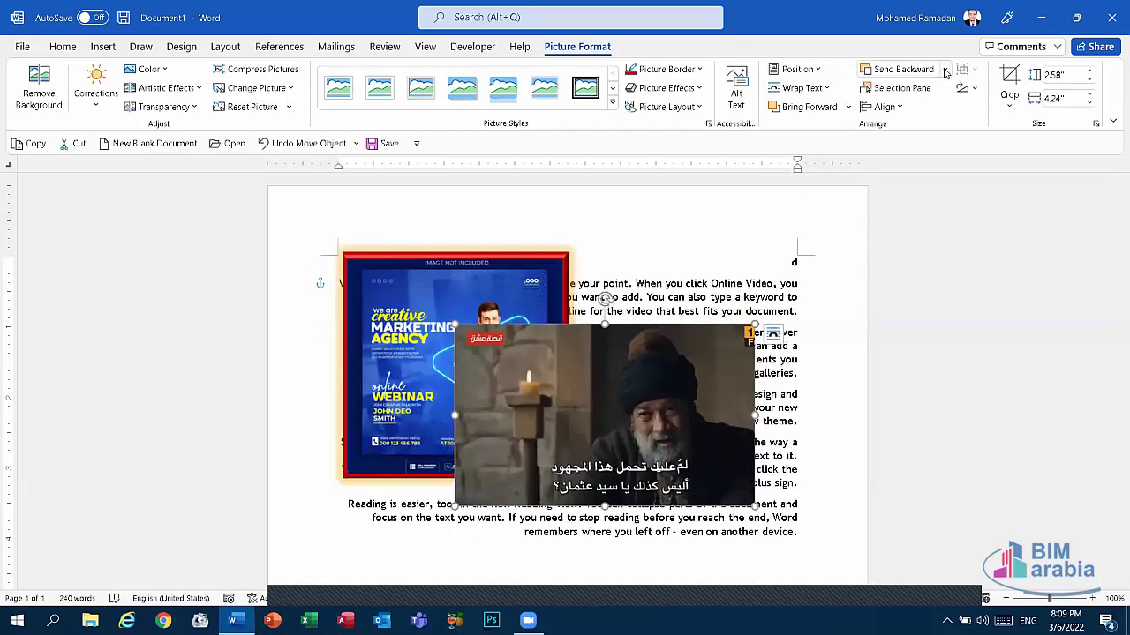
# - Align the video still's top edge to the page margin with Align Top
pyautogui.click(946, 71)
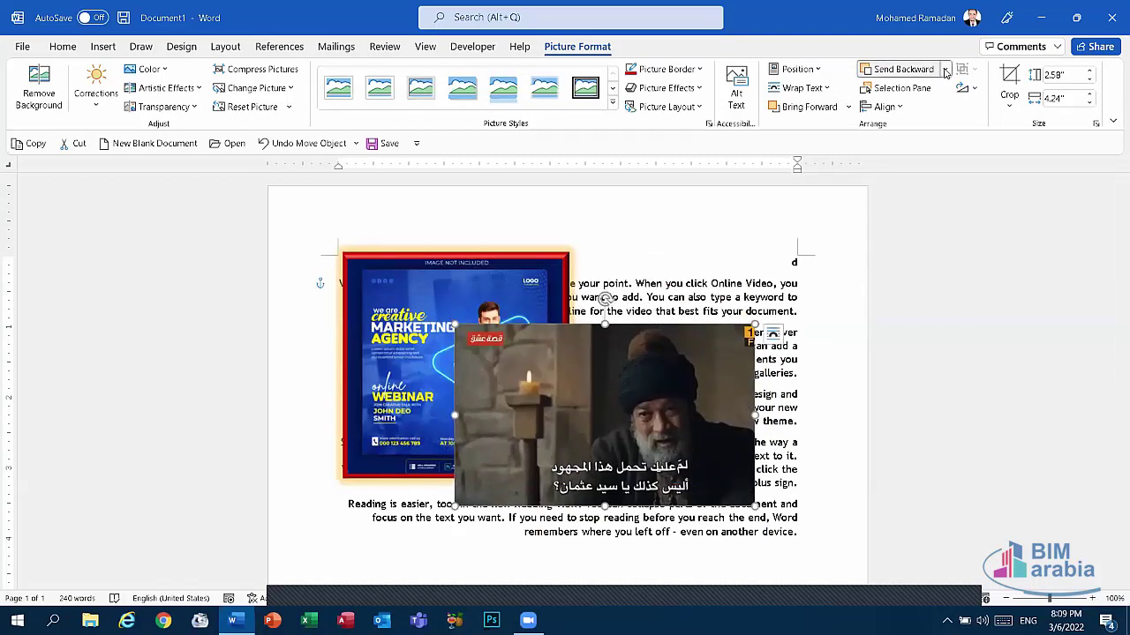
pyautogui.click(688, 377)
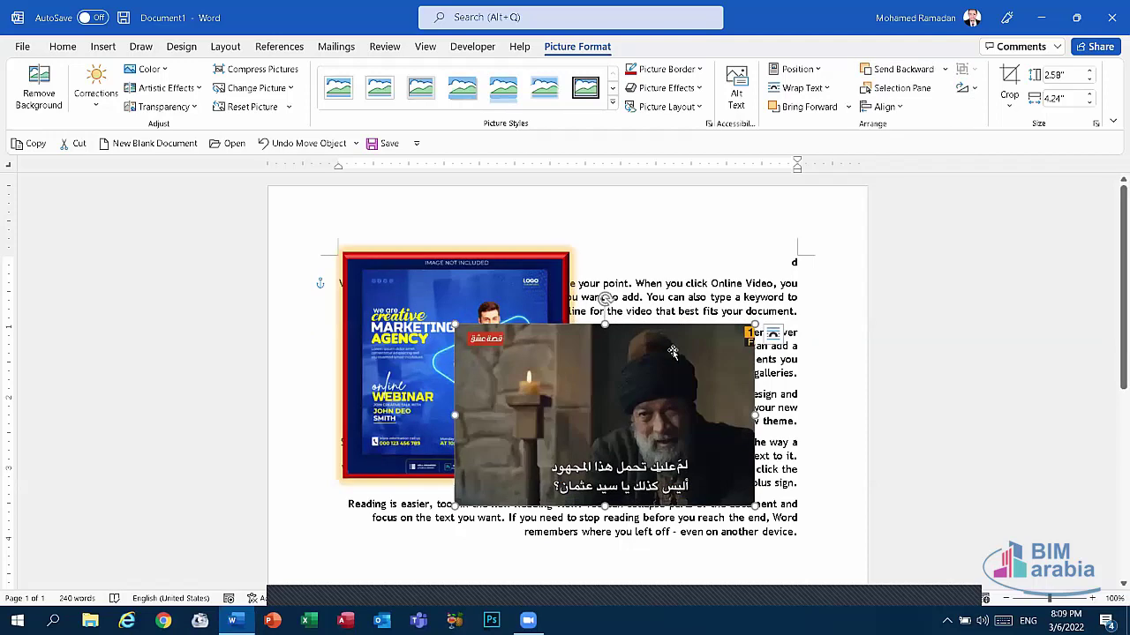
pyautogui.click(892, 108)
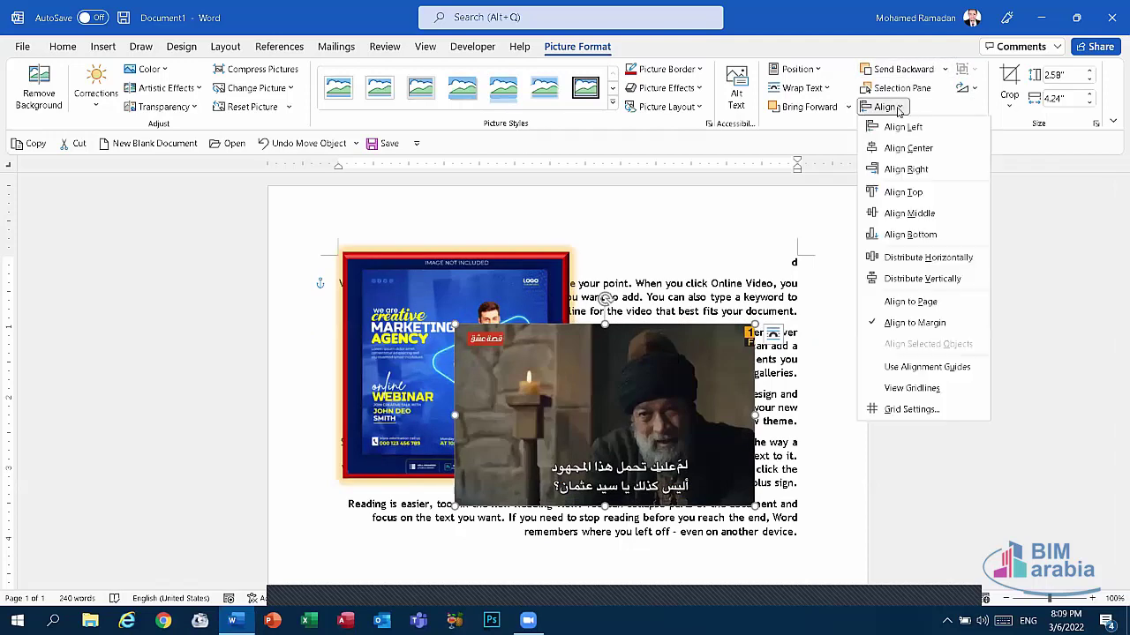
pyautogui.click(903, 192)
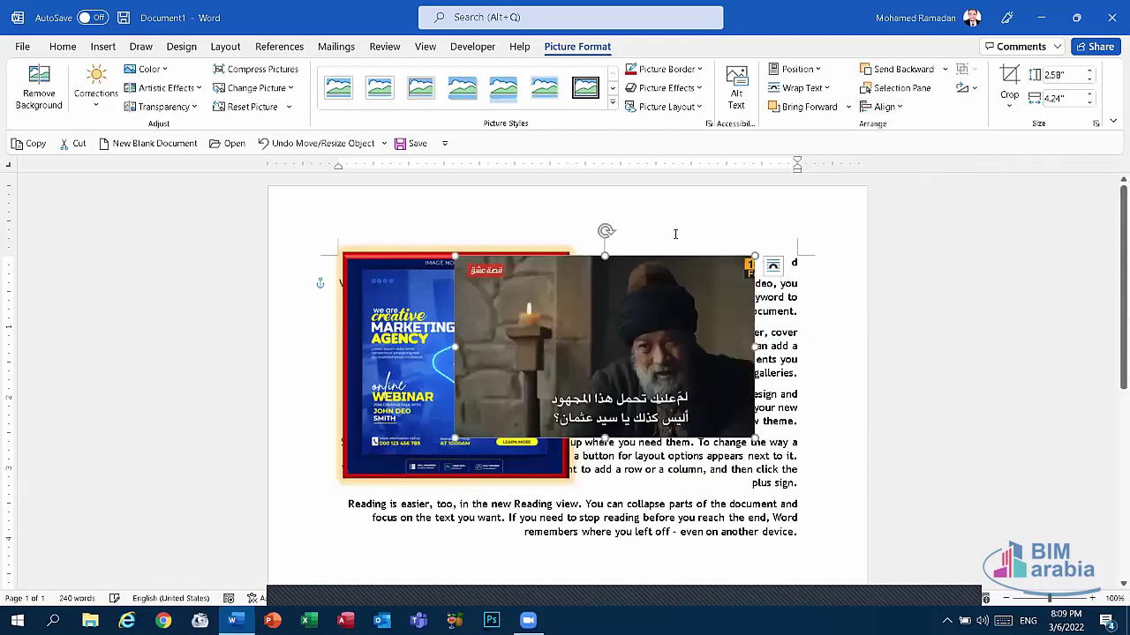
pyautogui.click(885, 107)
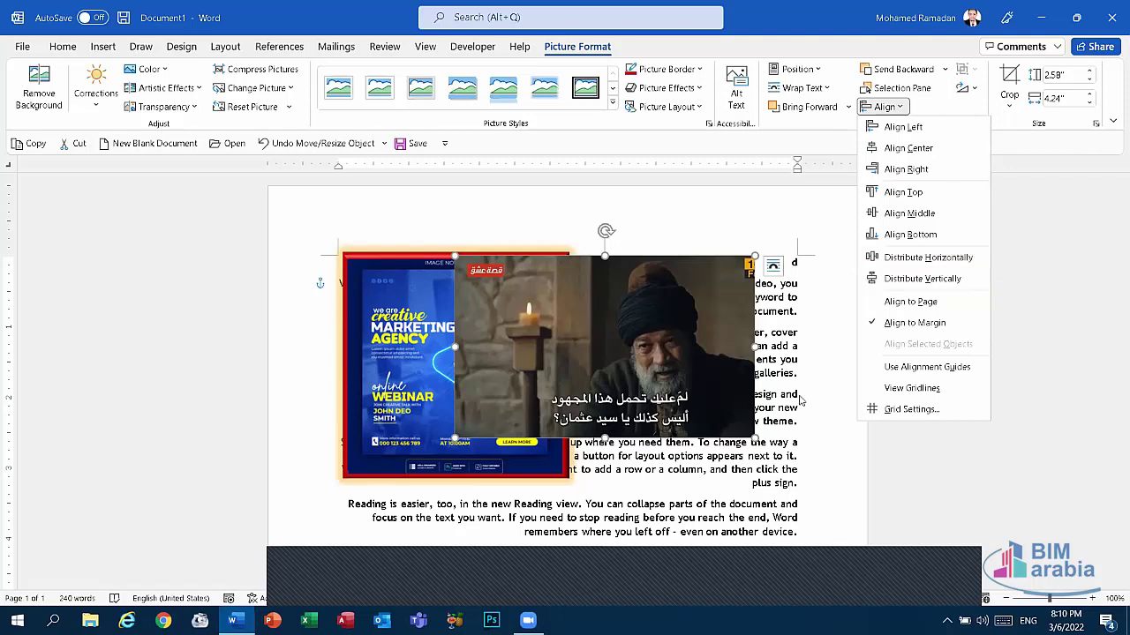
pyautogui.press('Escape')
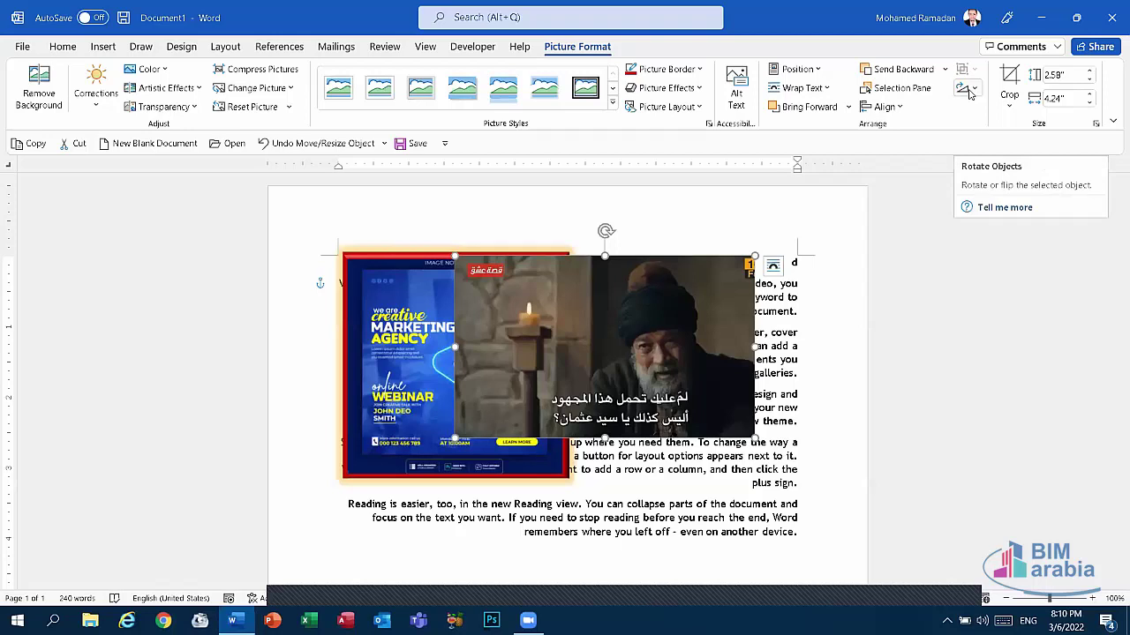
# - Tilt the video still to a 35° rotation
pyautogui.click(969, 91)
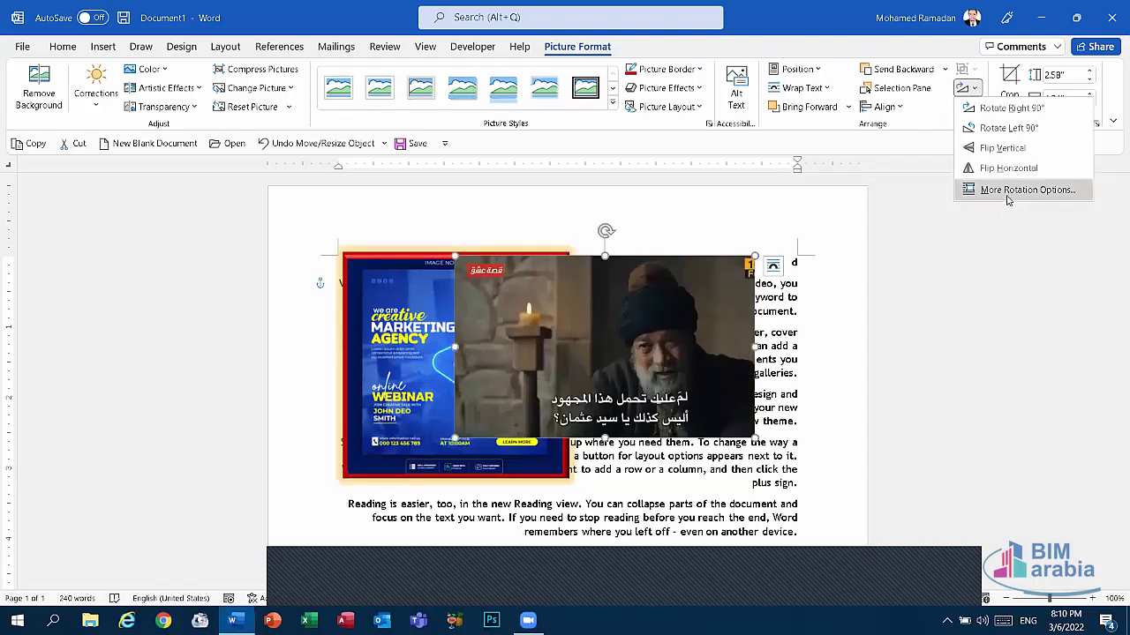
pyautogui.click(1006, 190)
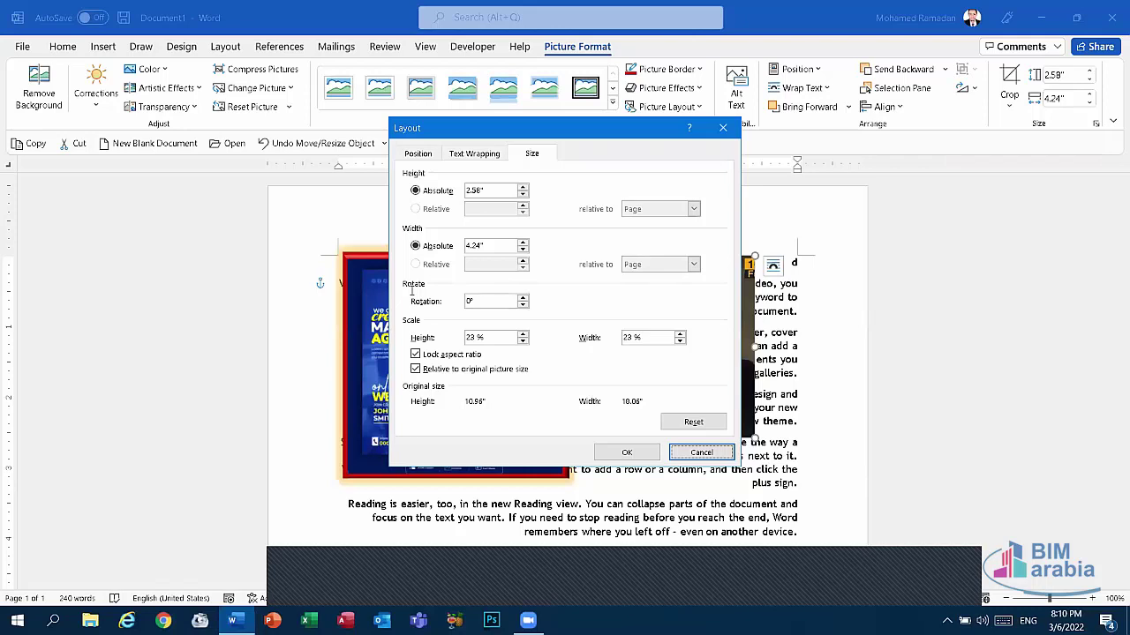
pyautogui.doubleClick(491, 303)
pyautogui.write('35')
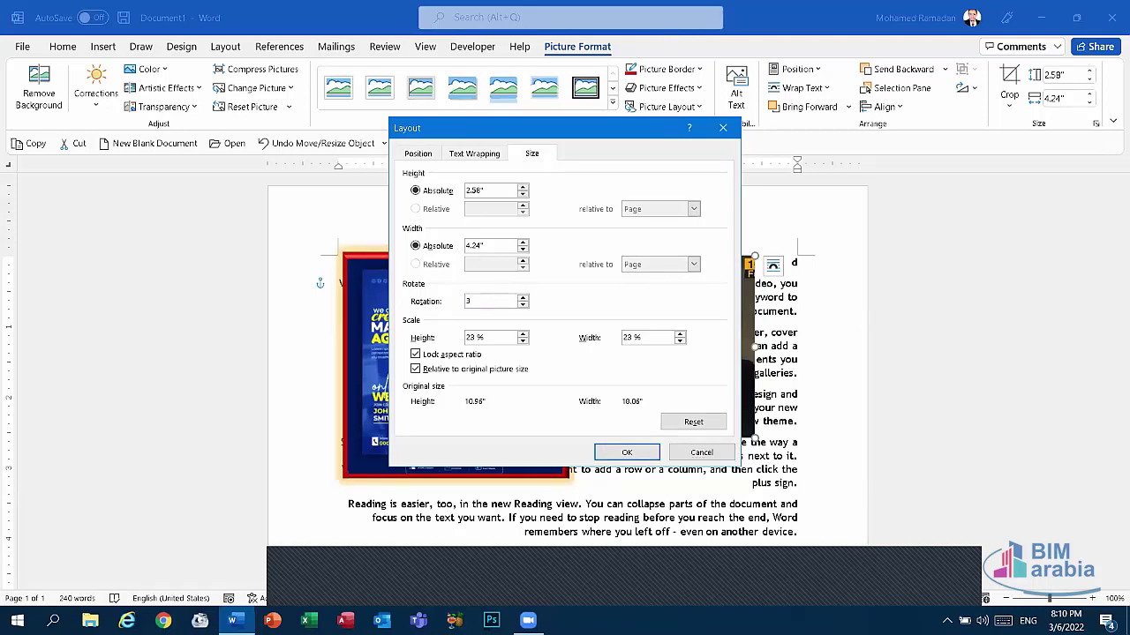
pyautogui.click(626, 452)
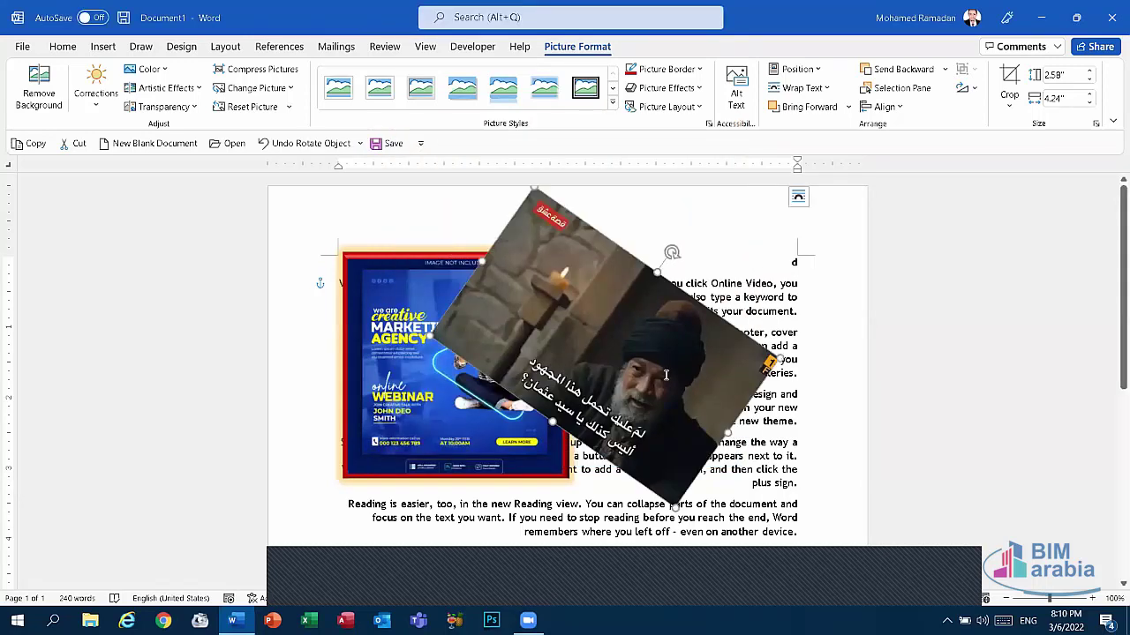
# - Reopen the rotation settings and close them with the 35° tilt left unchanged
pyautogui.click(974, 89)
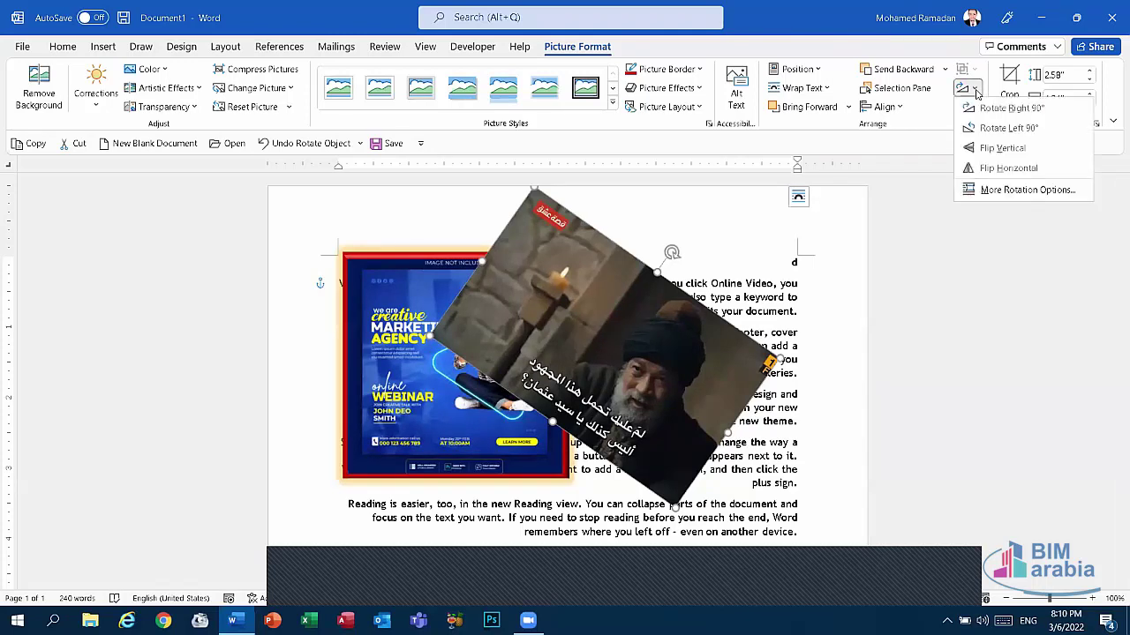
pyautogui.click(1037, 191)
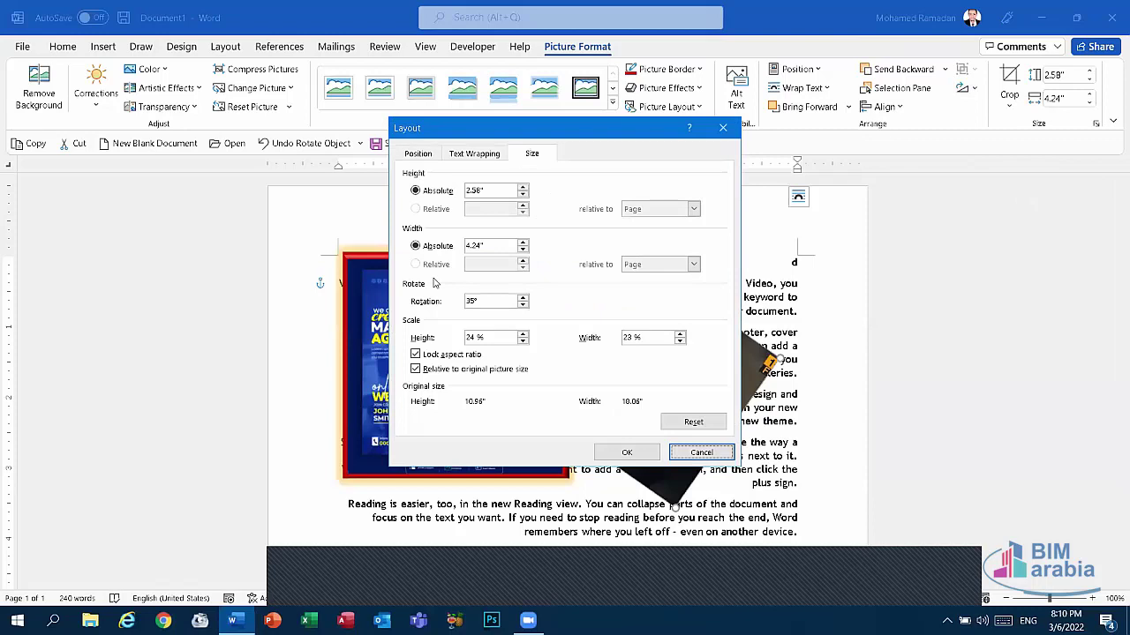
pyautogui.doubleClick(494, 302)
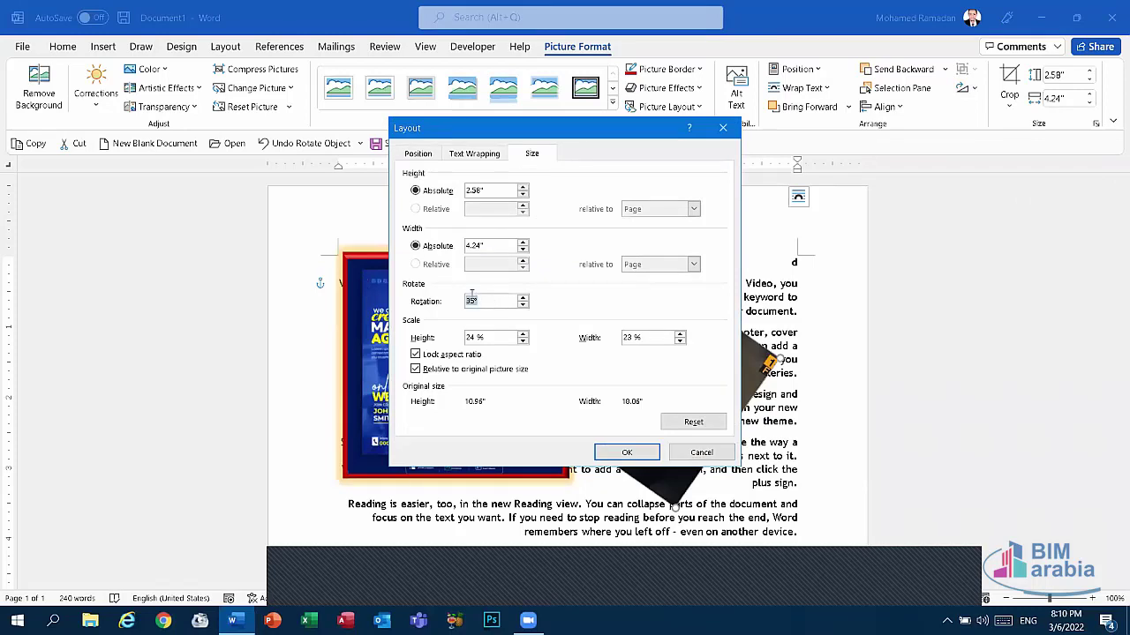
pyautogui.press('Right')
pyautogui.click(703, 453)
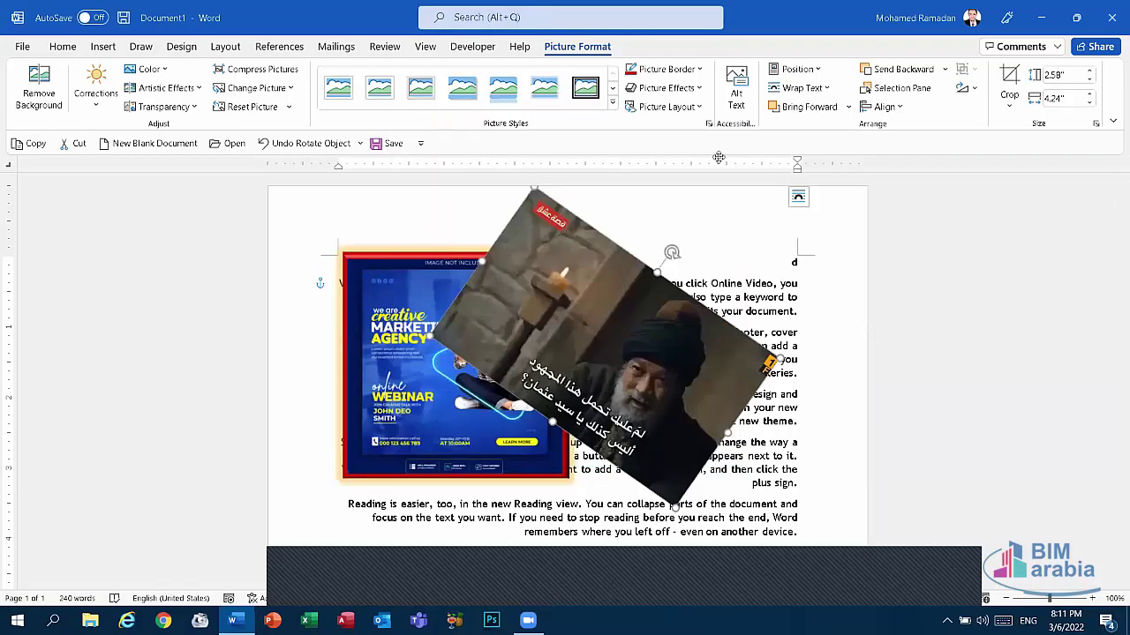
pyautogui.click(683, 174)
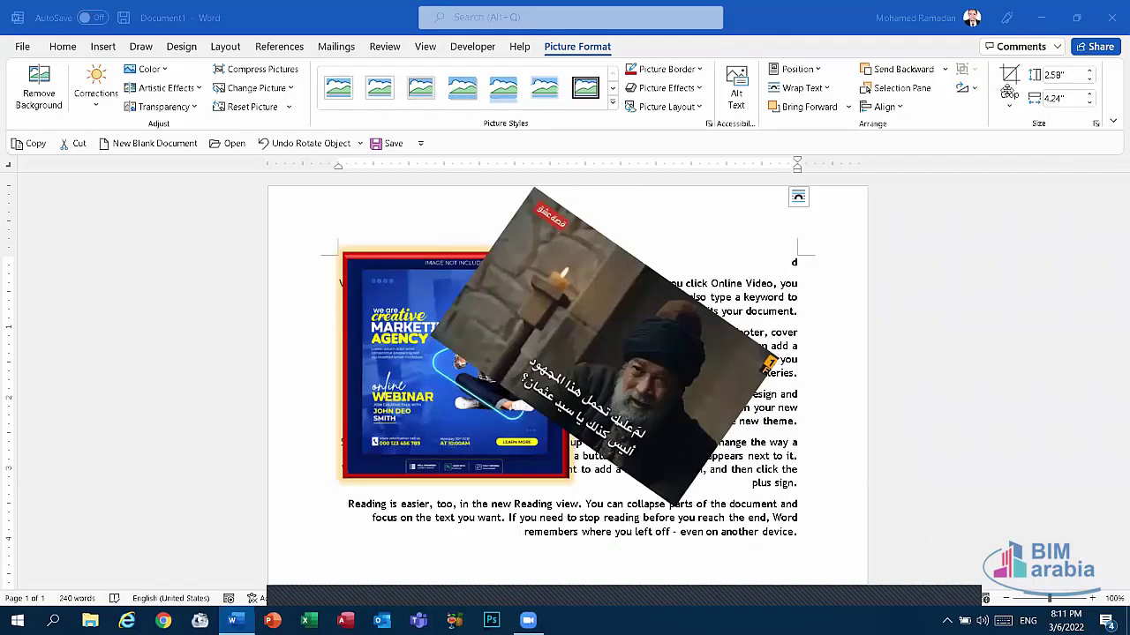
# - Reset the video still's rotation to 0° and shift it further right over the flyer
pyautogui.click(1007, 93)
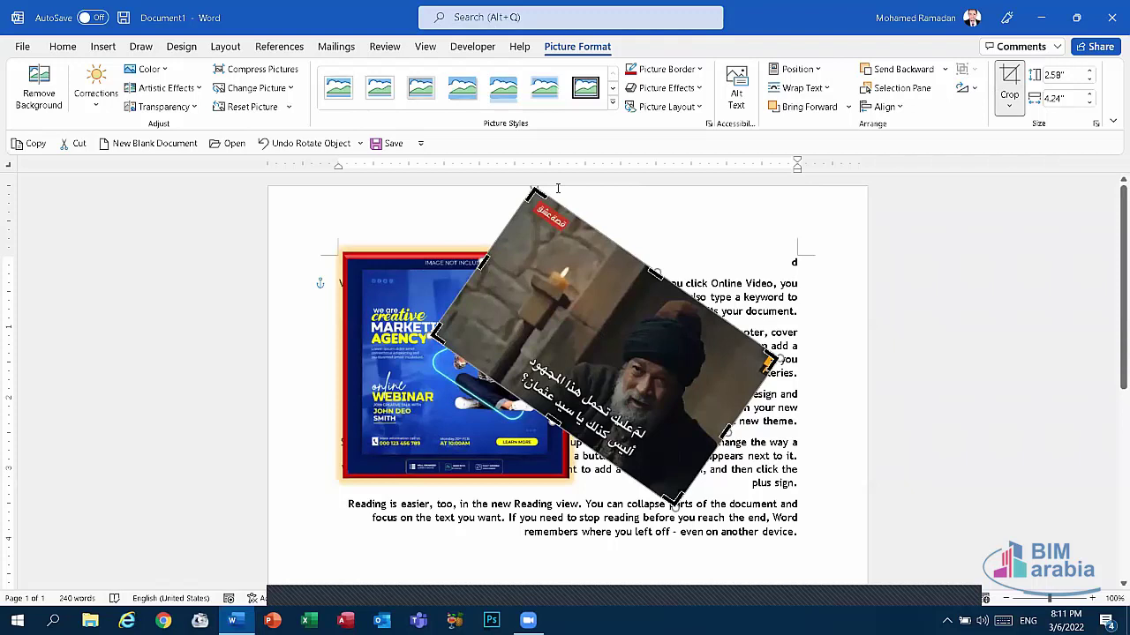
pyautogui.click(1009, 88)
pyautogui.click(964, 87)
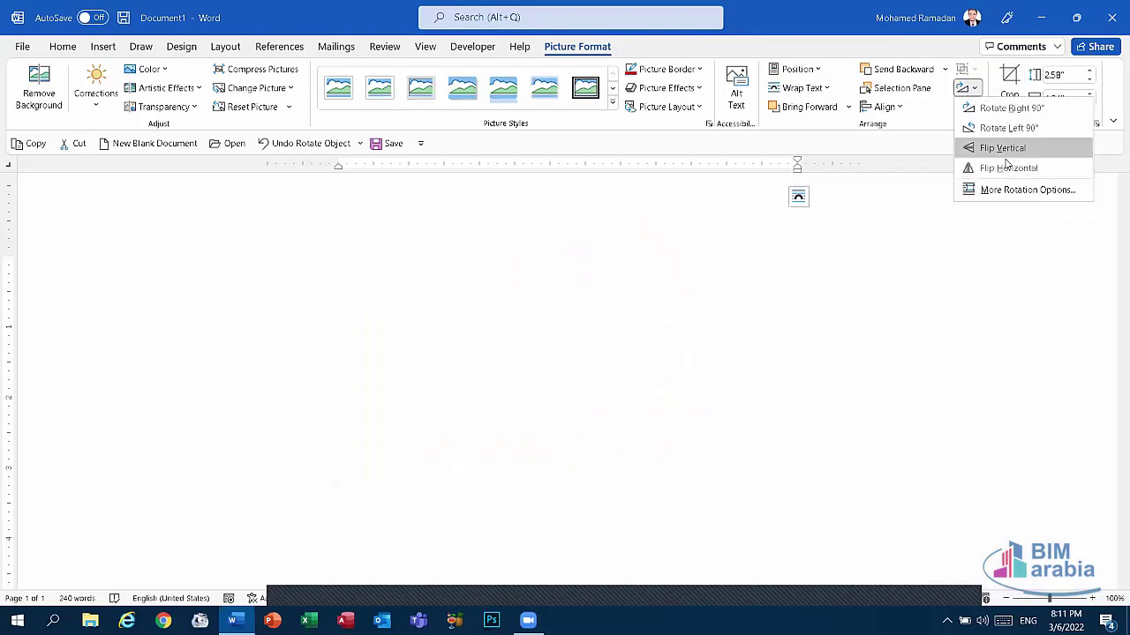
pyautogui.click(1026, 190)
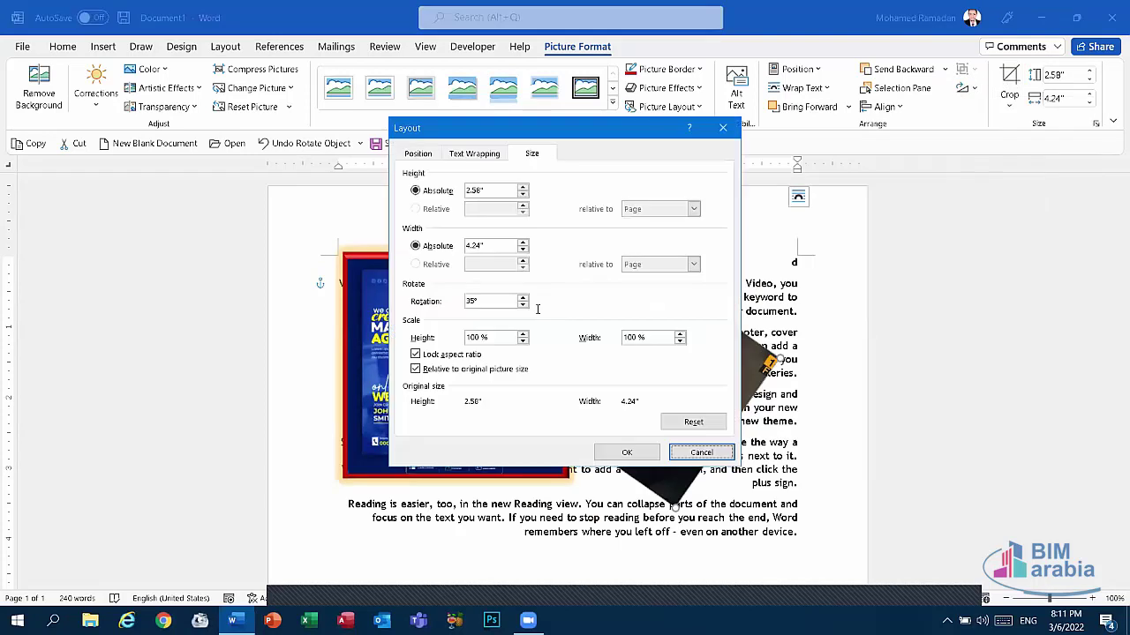
pyautogui.moveTo(485, 301); pyautogui.dragTo(334, 297)
pyautogui.write('0')
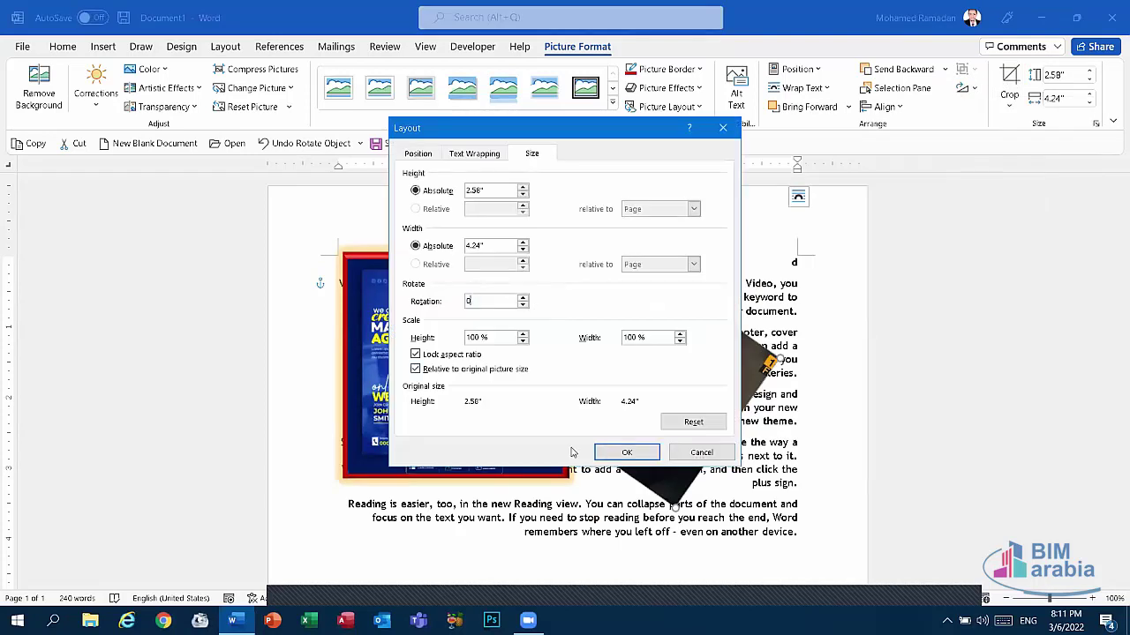
pyautogui.click(607, 453)
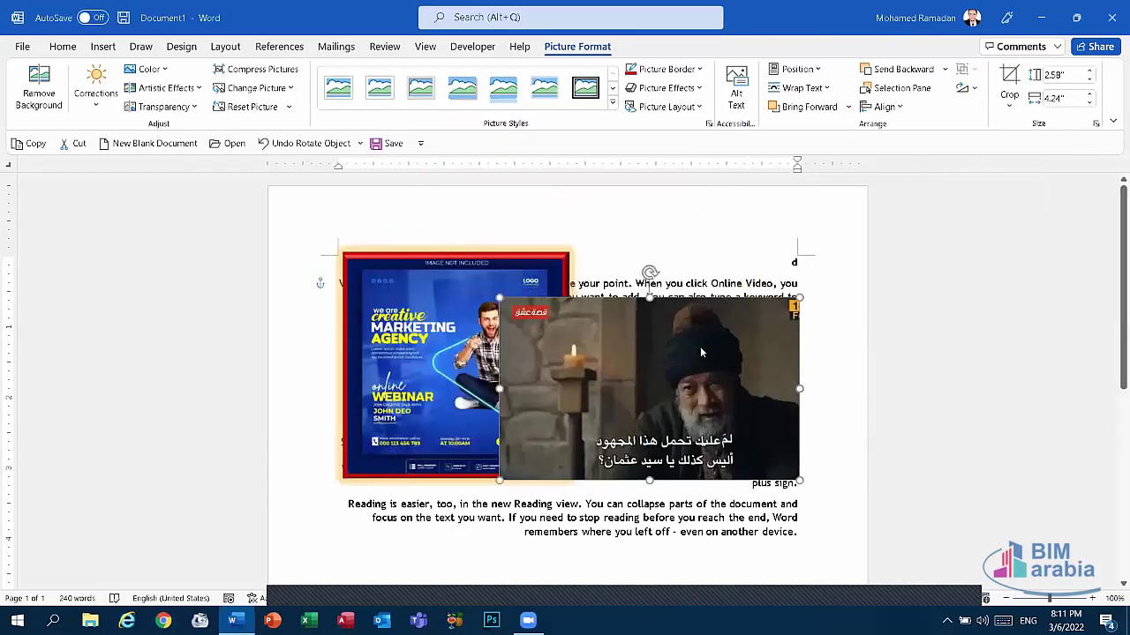
pyautogui.moveTo(696, 345); pyautogui.dragTo(766, 347)
pyautogui.click(1009, 75)
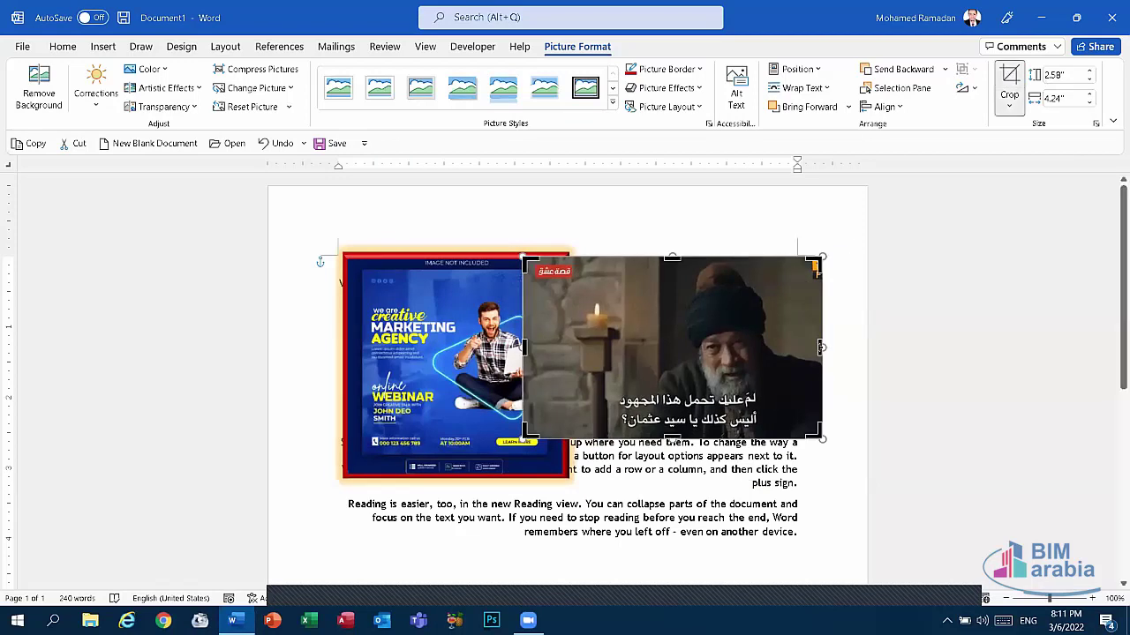
# - Trim the robed-man still's right and left sides, leaving it 2.58" × 2.48" without the candle
pyautogui.moveTo(821, 346); pyautogui.dragTo(749, 346)
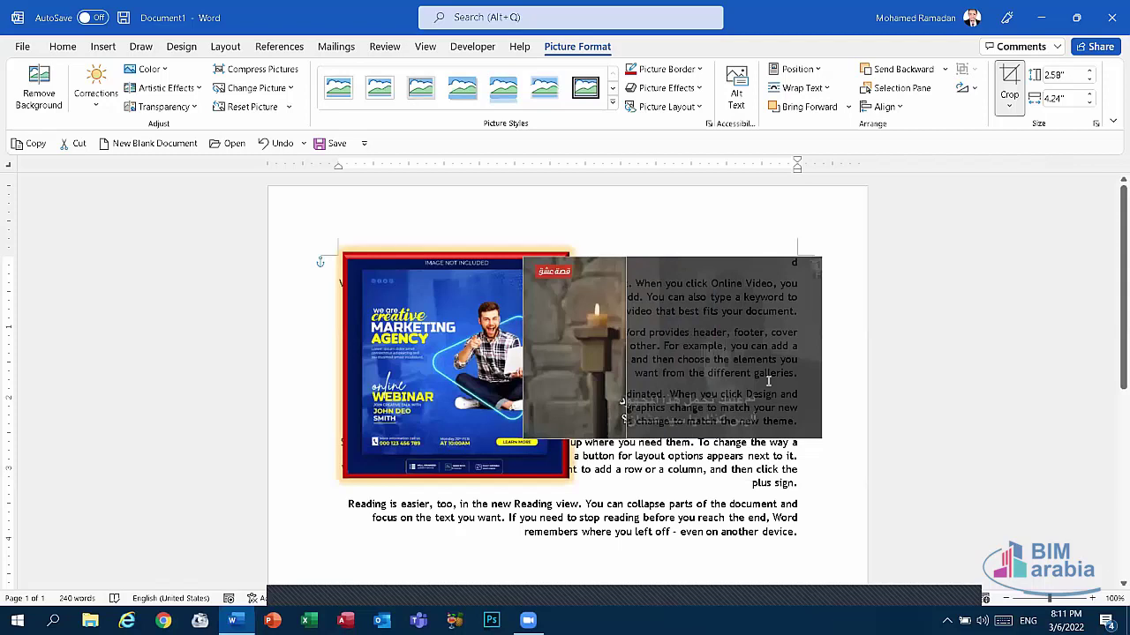
pyautogui.moveTo(669, 347); pyautogui.dragTo(774, 347)
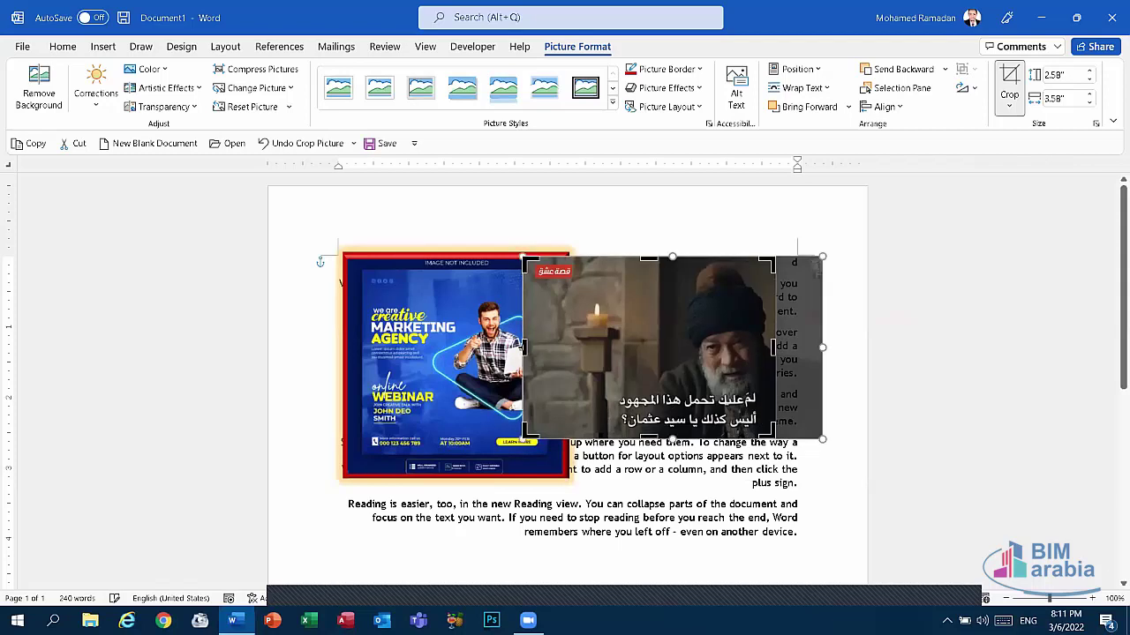
pyautogui.moveTo(527, 347); pyautogui.dragTo(600, 347)
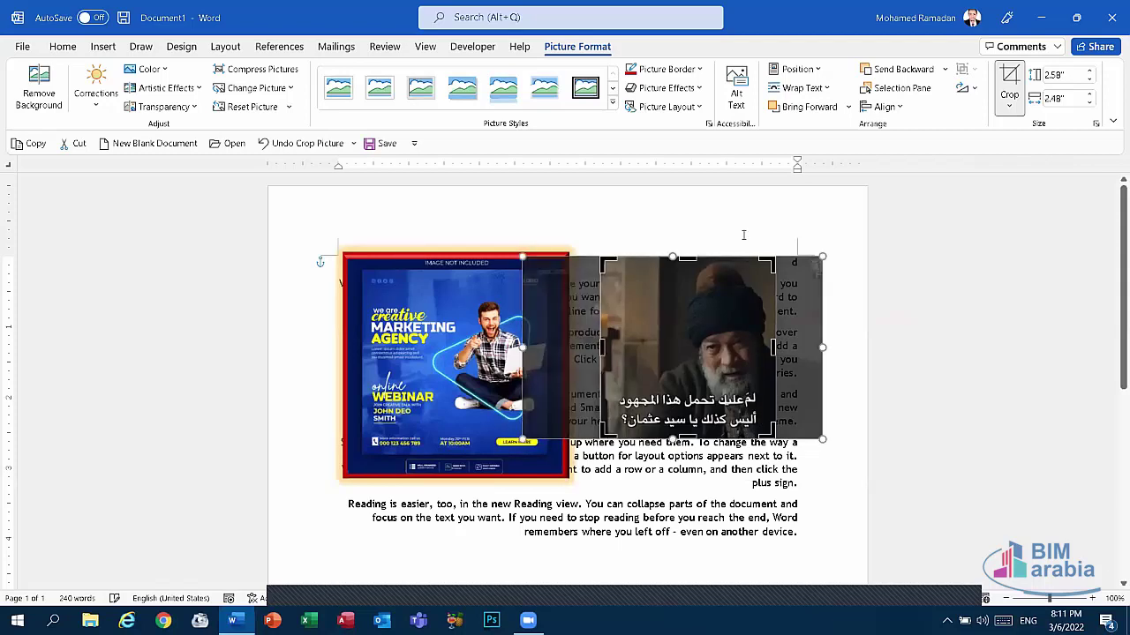
pyautogui.click(832, 493)
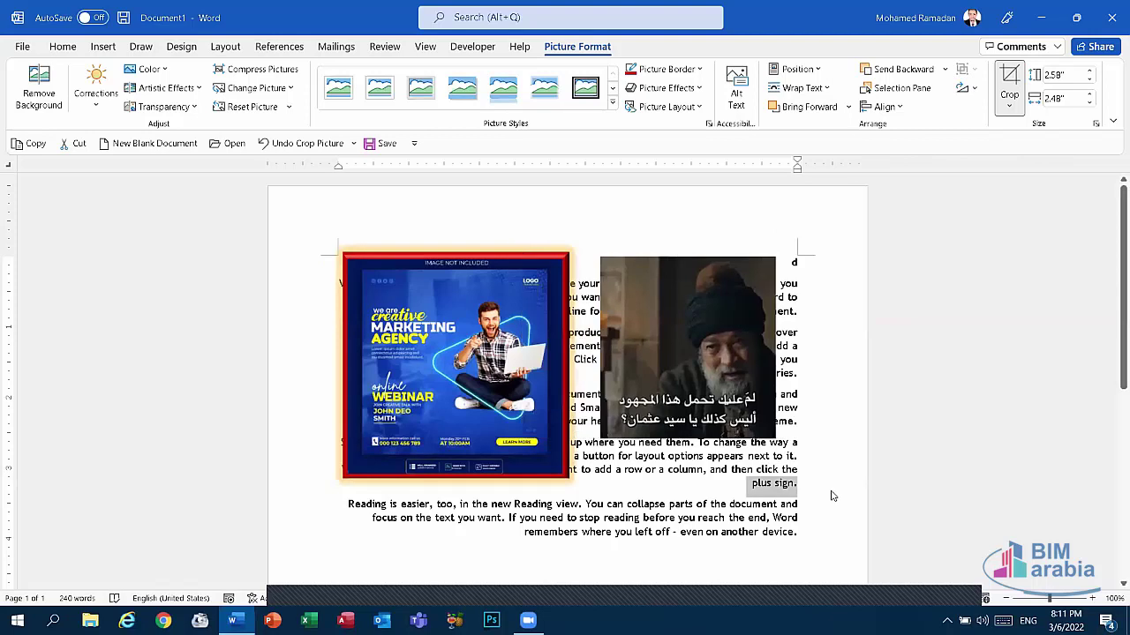
pyautogui.click(771, 360)
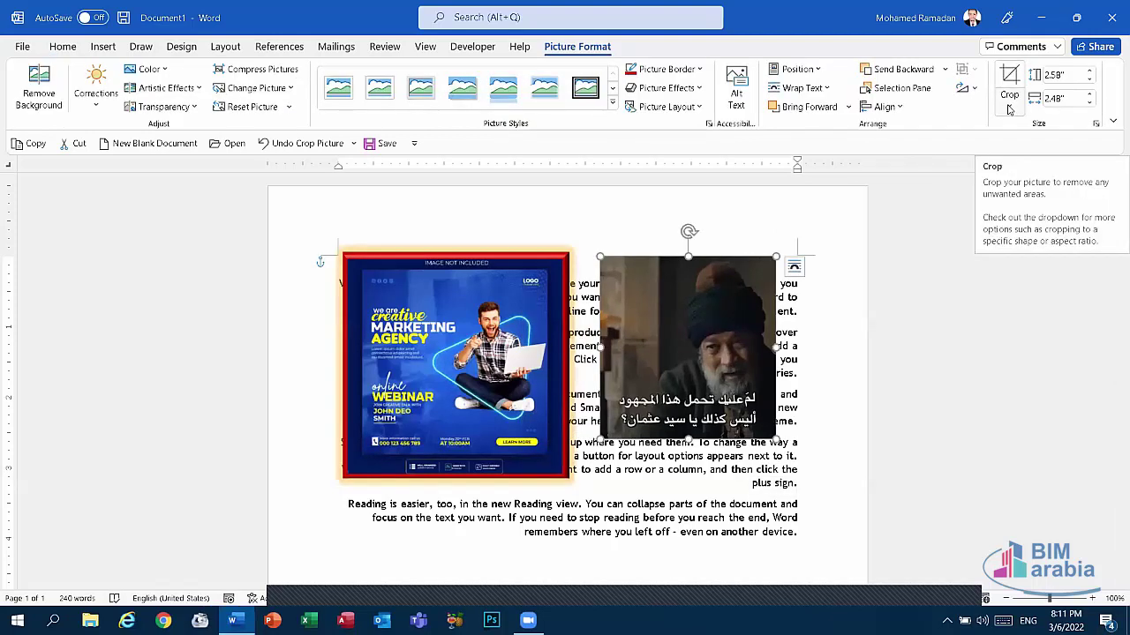
# - Crop the picture to a flowchart cylinder shape, then to a scroll banner, and nudge it
pyautogui.click(1008, 108)
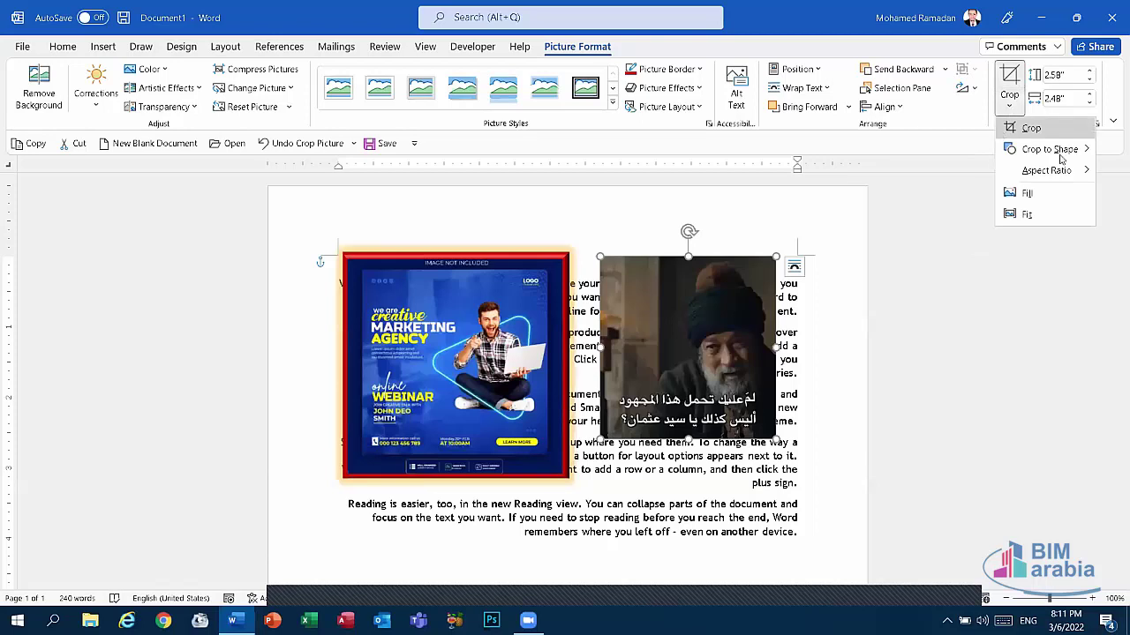
pyautogui.moveTo(1062, 154)
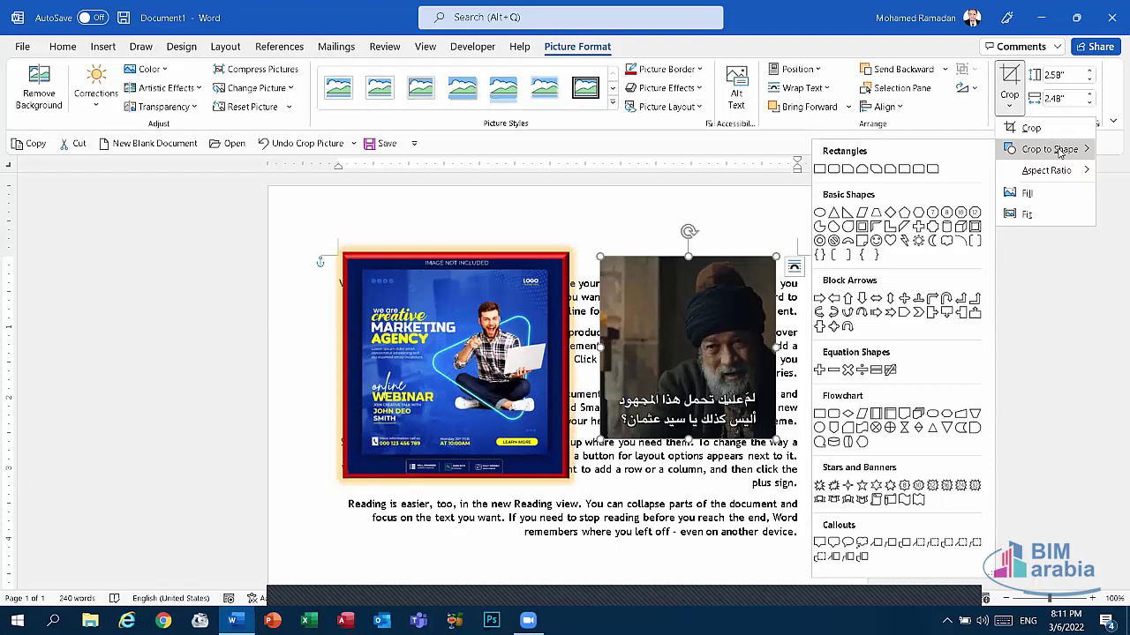
pyautogui.click(833, 442)
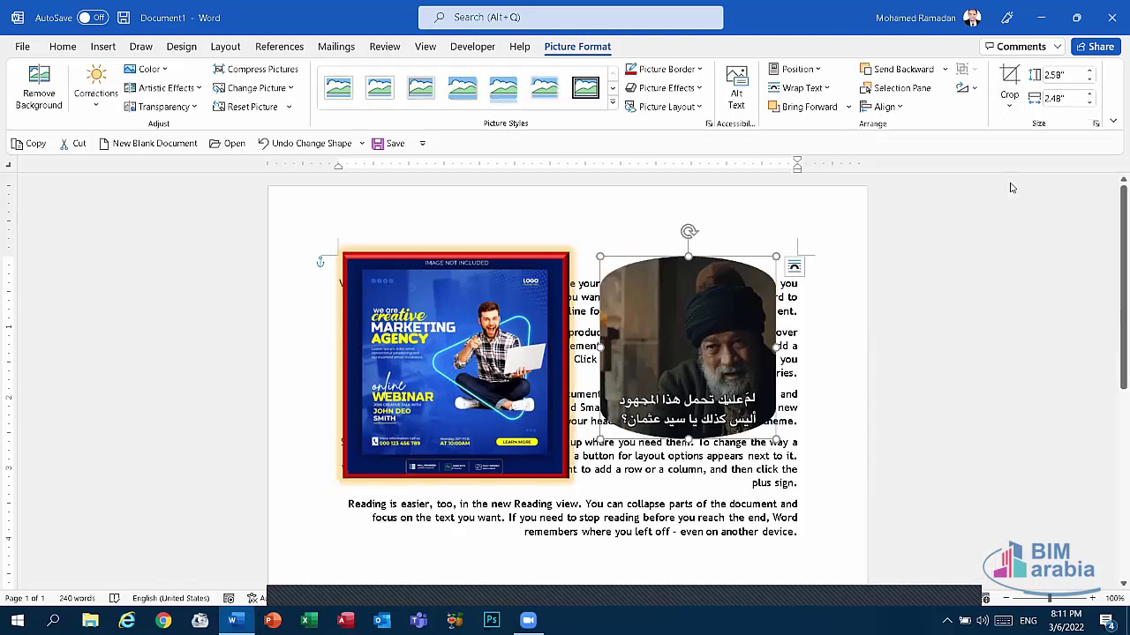
pyautogui.click(1010, 102)
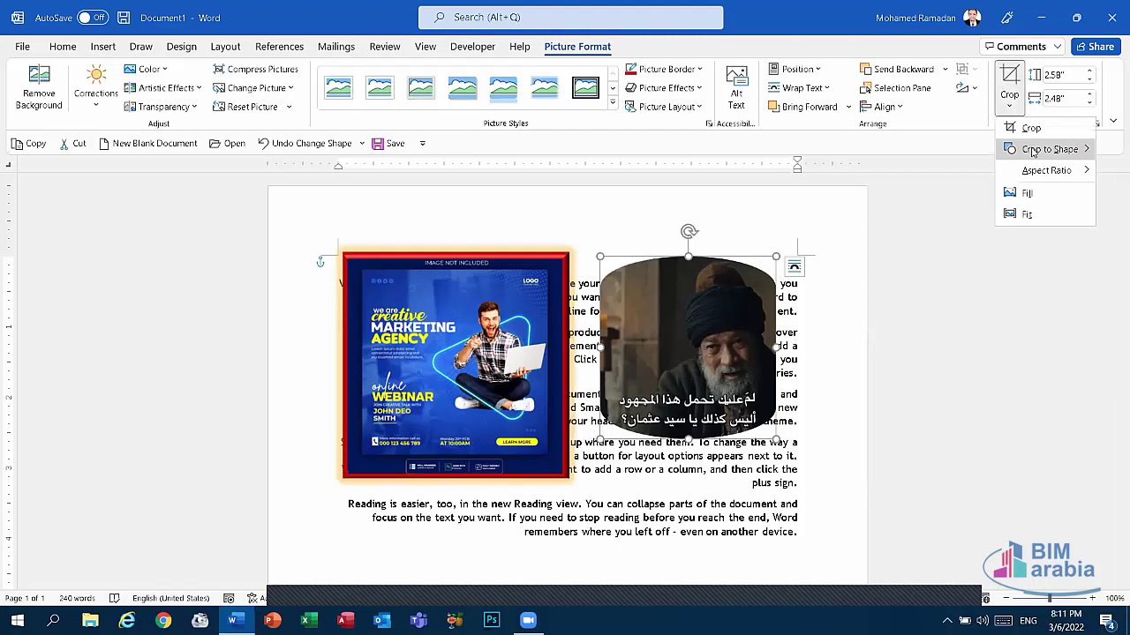
pyautogui.moveTo(1033, 150)
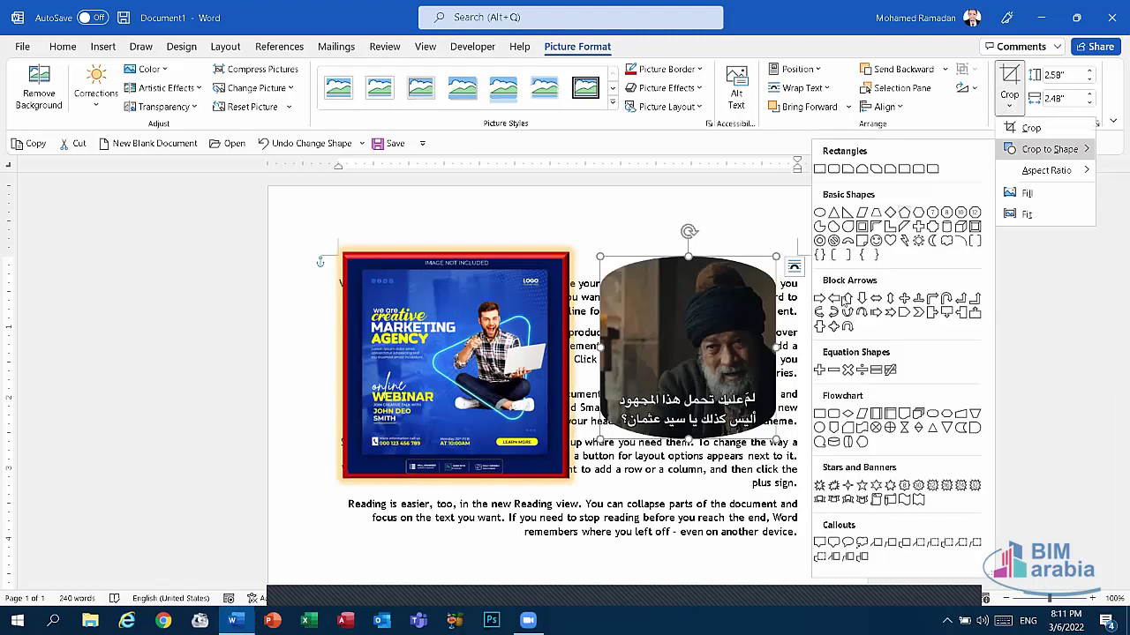
pyautogui.click(882, 502)
pyautogui.moveTo(719, 333)
pyautogui.mouseDown()
pyautogui.moveTo(729, 375)
pyautogui.moveTo(728, 315)
pyautogui.mouseUp()
# - Recrop the picture into a Donut ring and place it at the text's top right
pyautogui.click(1009, 102)
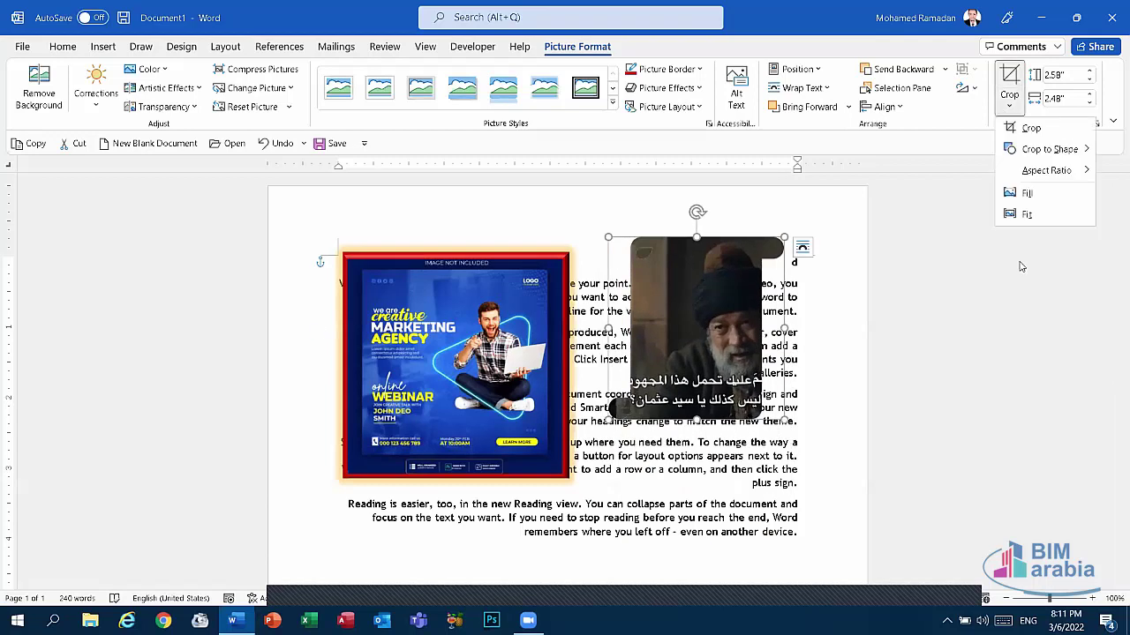
pyautogui.moveTo(1028, 150)
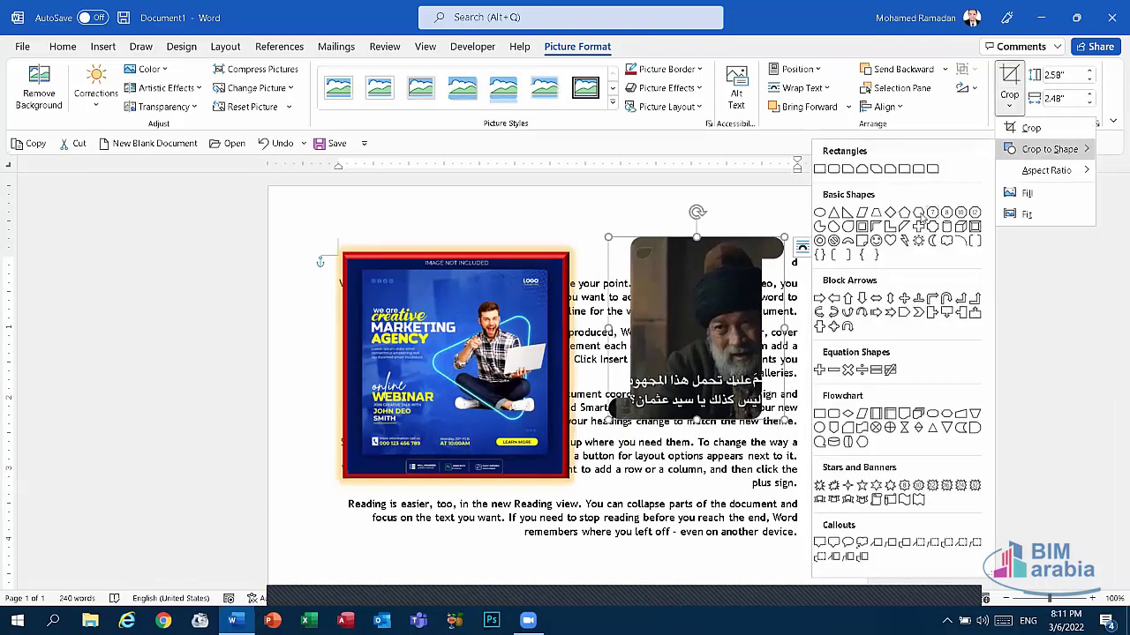
pyautogui.click(820, 246)
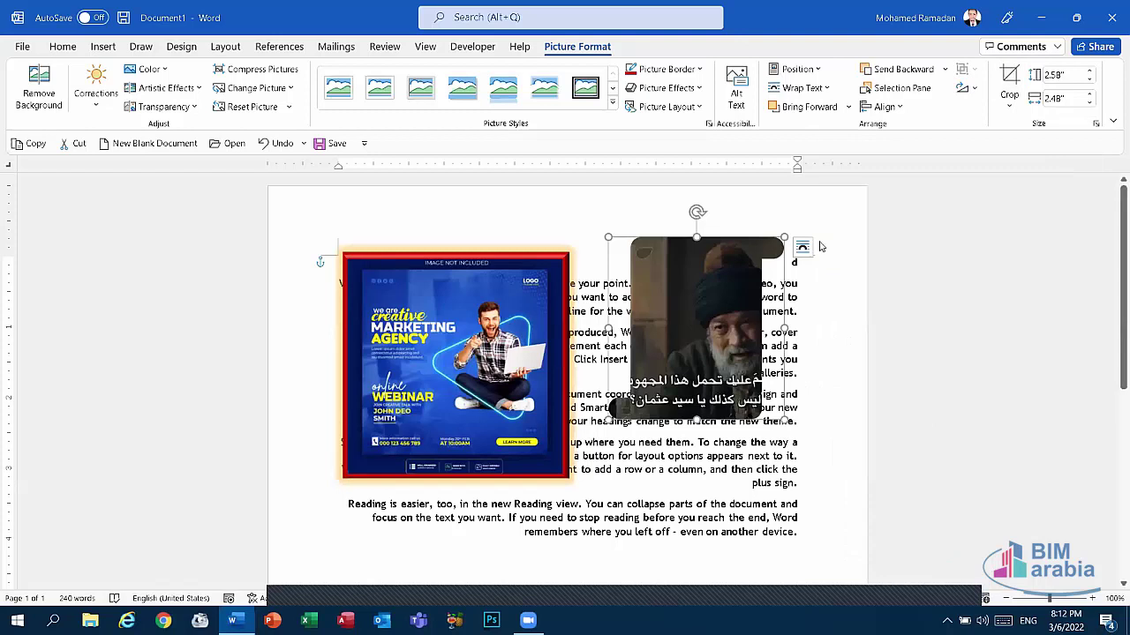
pyautogui.moveTo(727, 256)
pyautogui.mouseDown()
pyautogui.moveTo(712, 377)
pyautogui.moveTo(734, 220)
pyautogui.mouseUp()
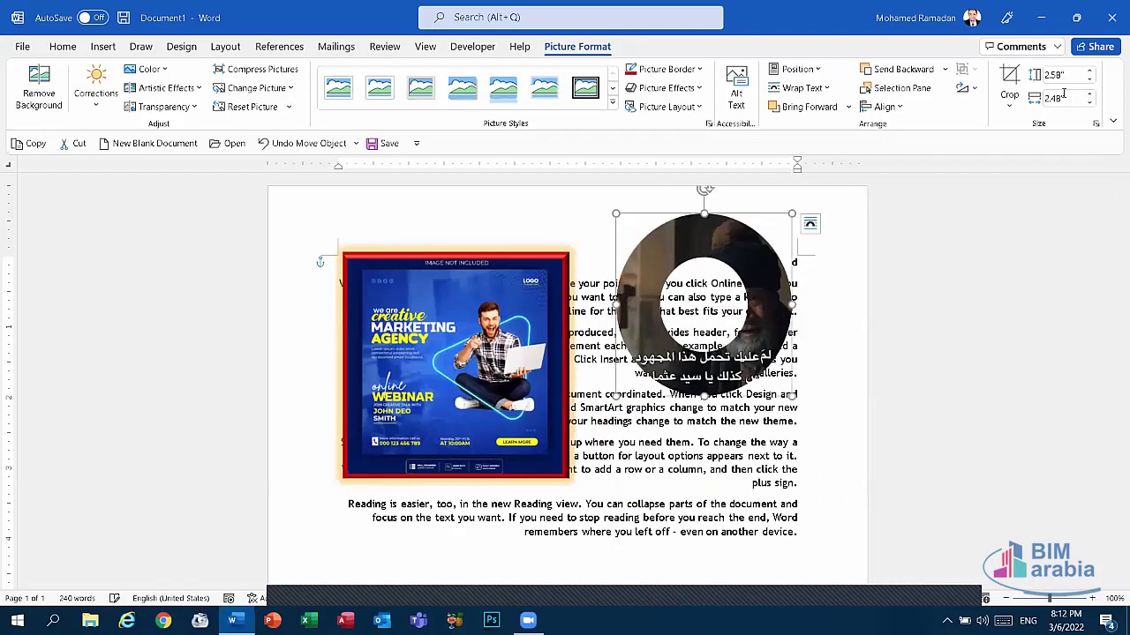
pyautogui.click(1019, 105)
pyautogui.moveTo(1024, 131)
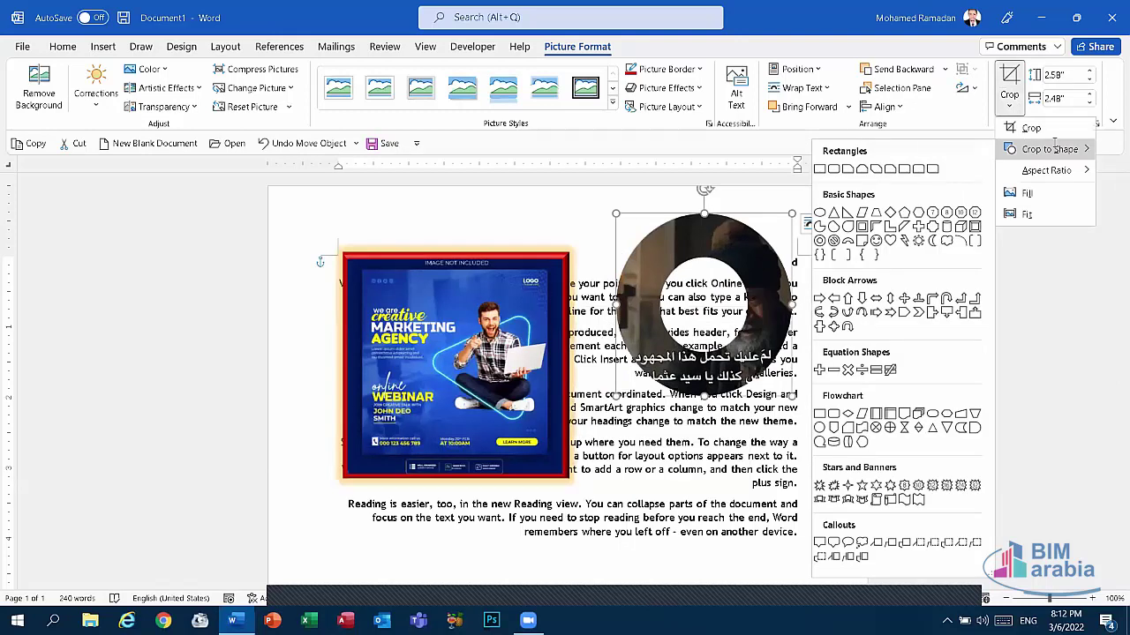
pyautogui.click(1116, 125)
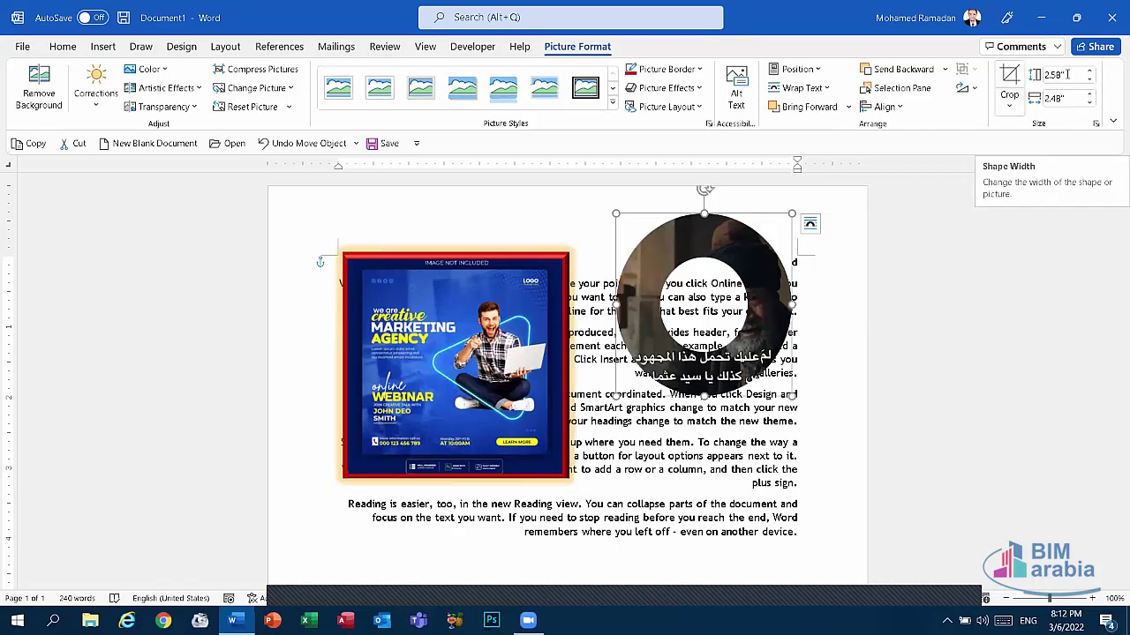
# - Try a 5" height on the donut picture, nudge it, then settle on 3" × 2.89"
pyautogui.click(1060, 75)
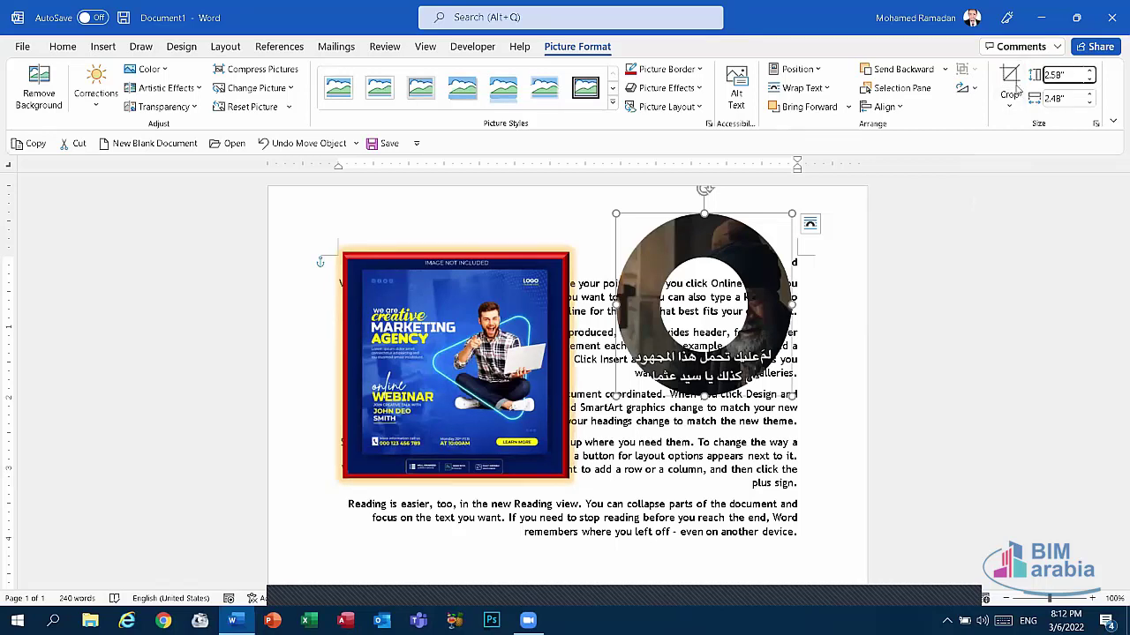
pyautogui.write('5')
pyautogui.press('Return')
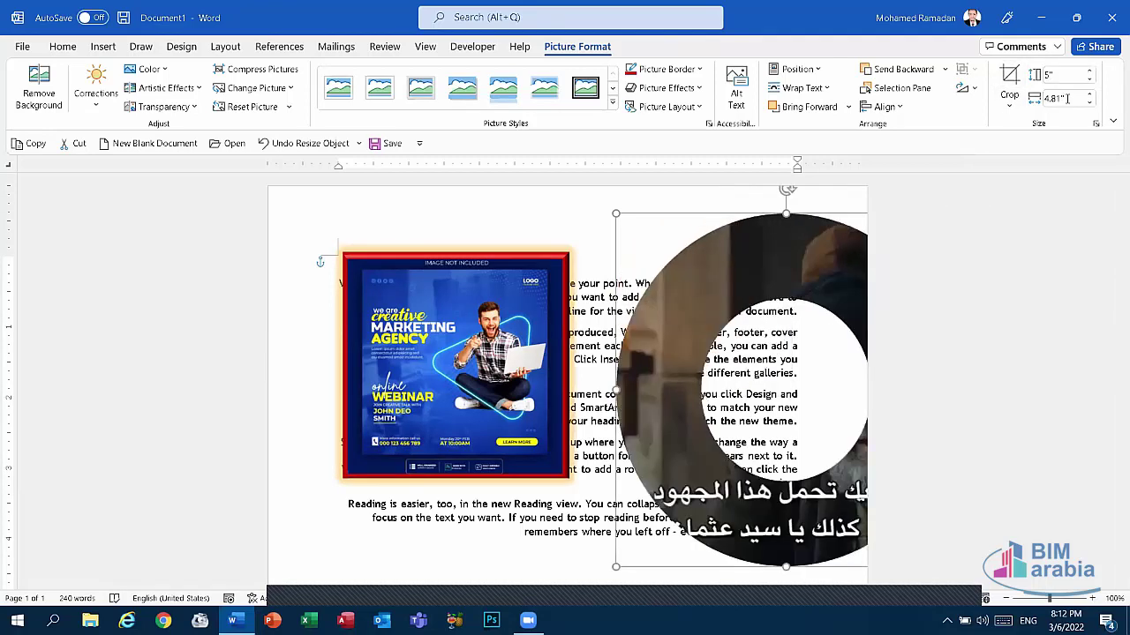
pyautogui.click(1068, 99)
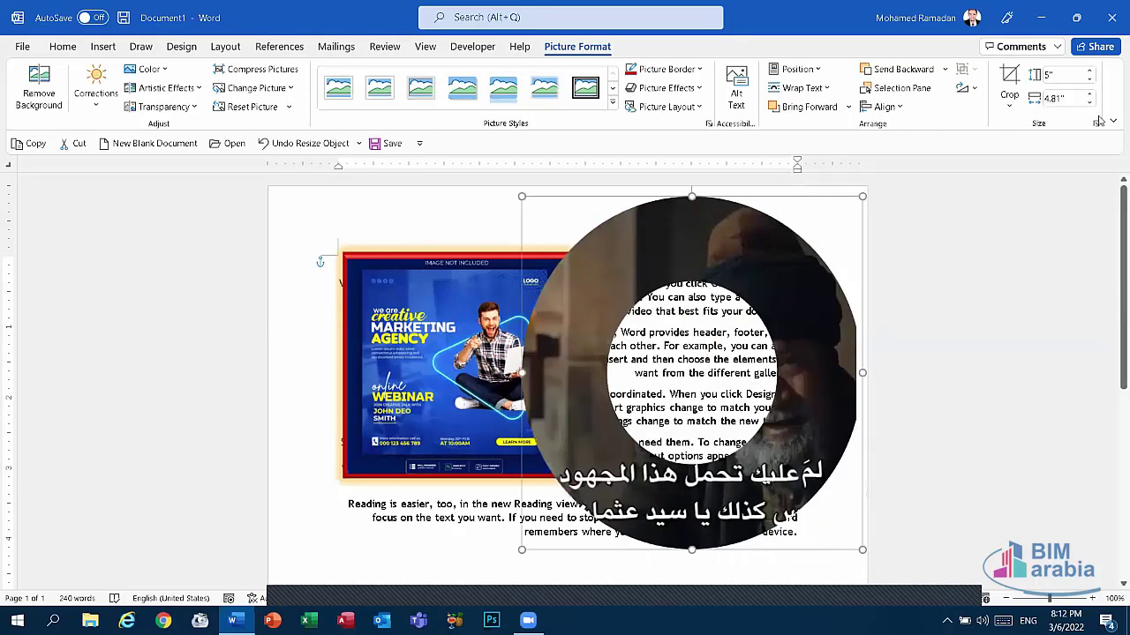
pyautogui.press('Left')
pyautogui.press('Left')
pyautogui.press('Left')
pyautogui.press('Up')
pyautogui.press('Up')
pyautogui.press('Up')
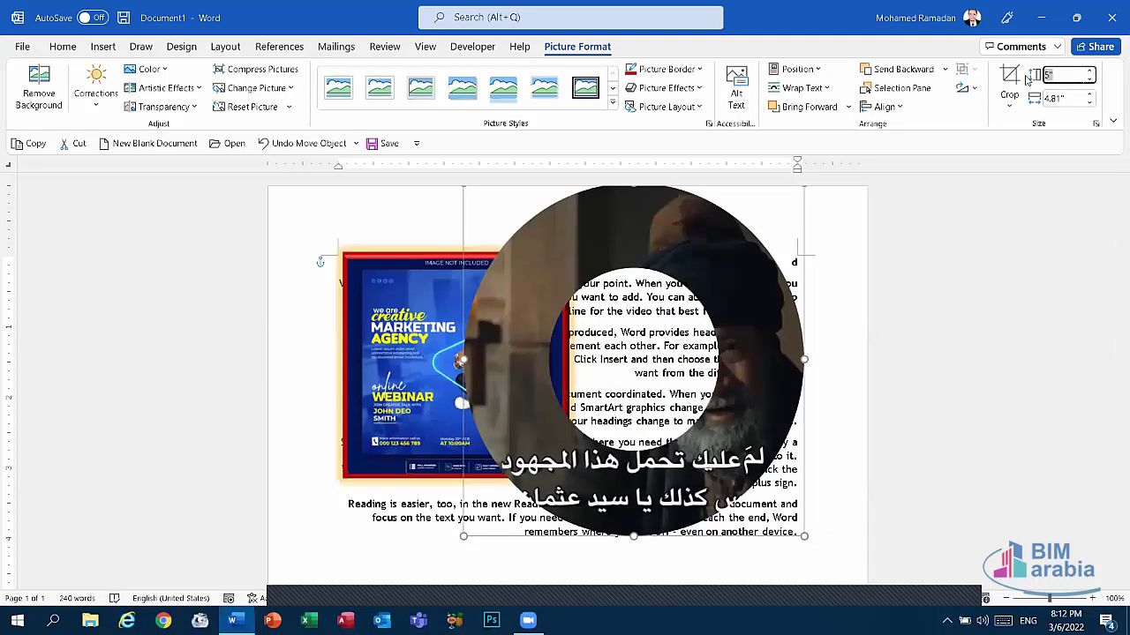
pyautogui.write('3')
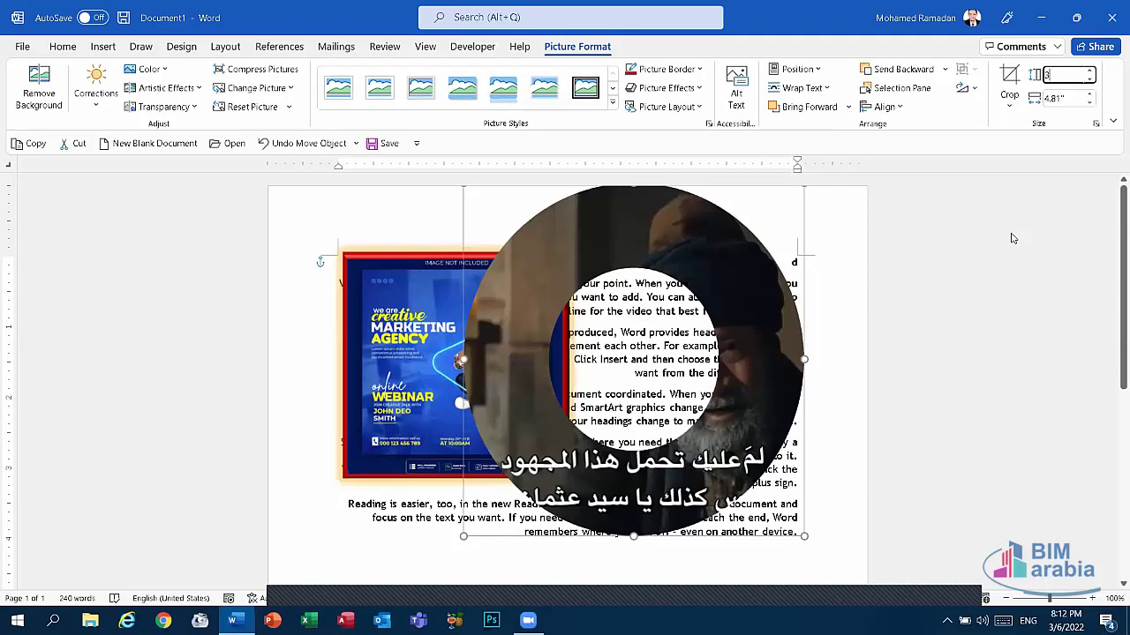
pyautogui.press('Return')
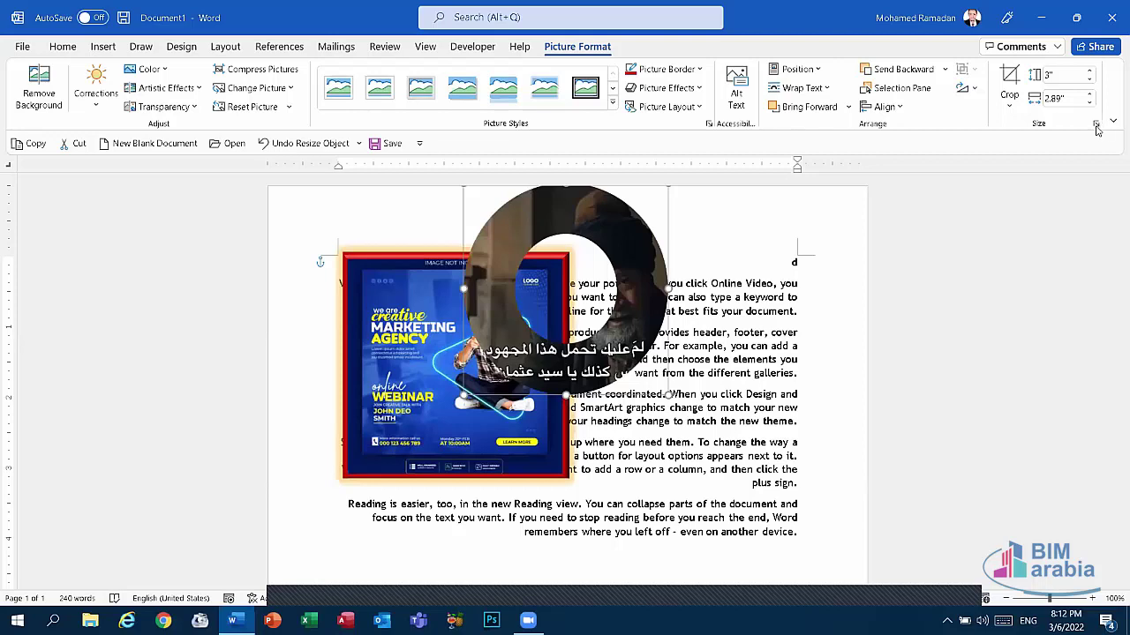
# - Unlock the aspect ratio and stretch the donut picture to 4" tall by 3" wide
pyautogui.click(1095, 123)
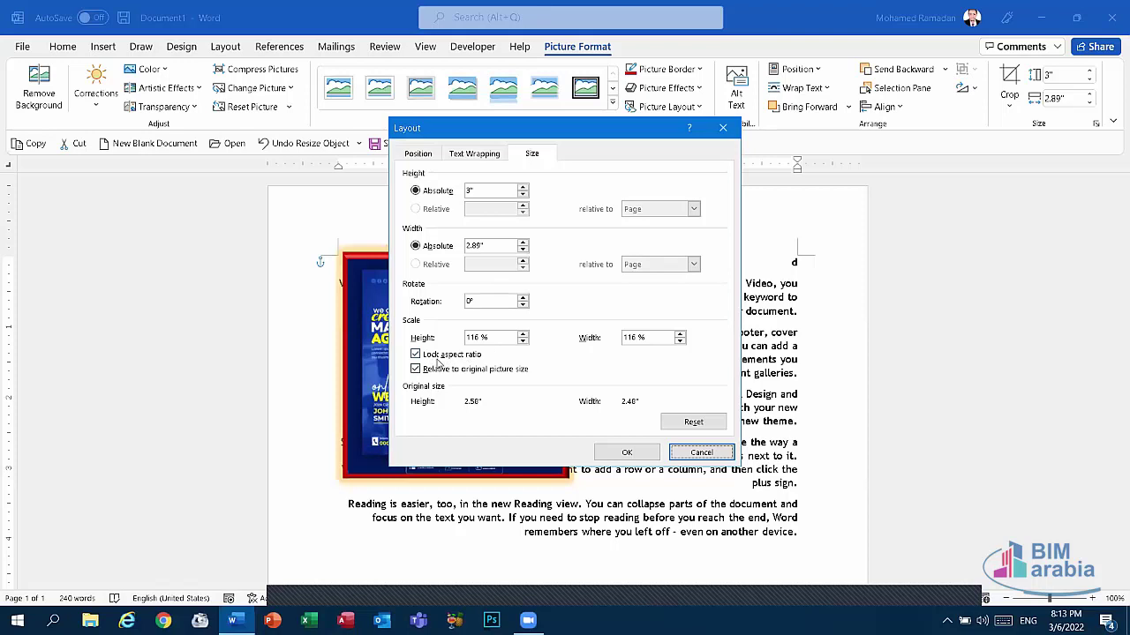
pyautogui.click(415, 354)
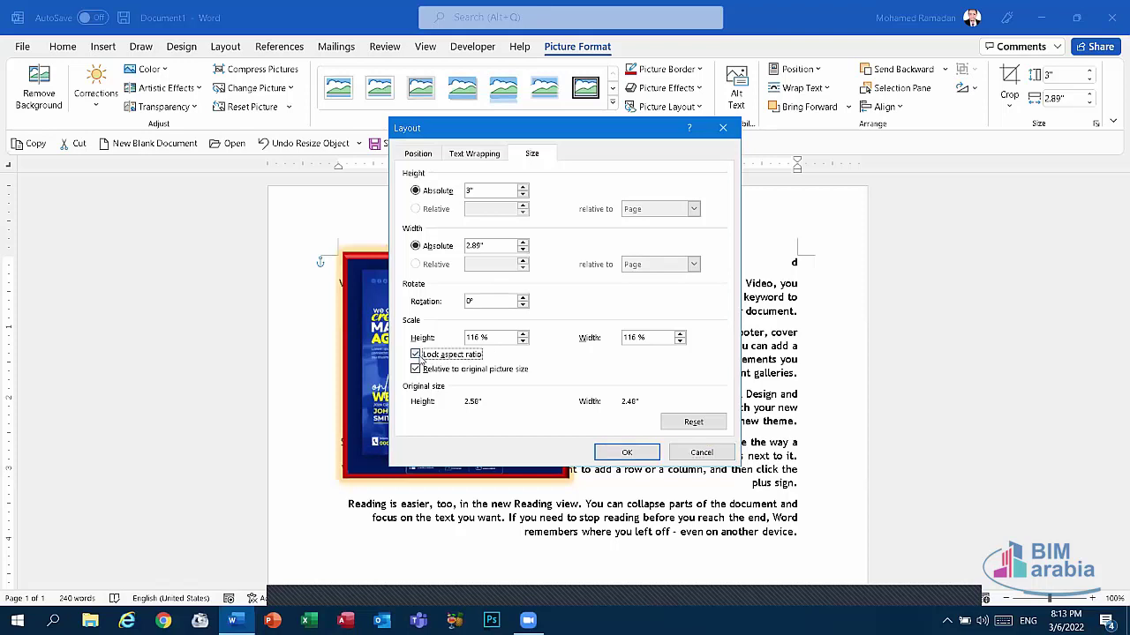
pyautogui.click(623, 452)
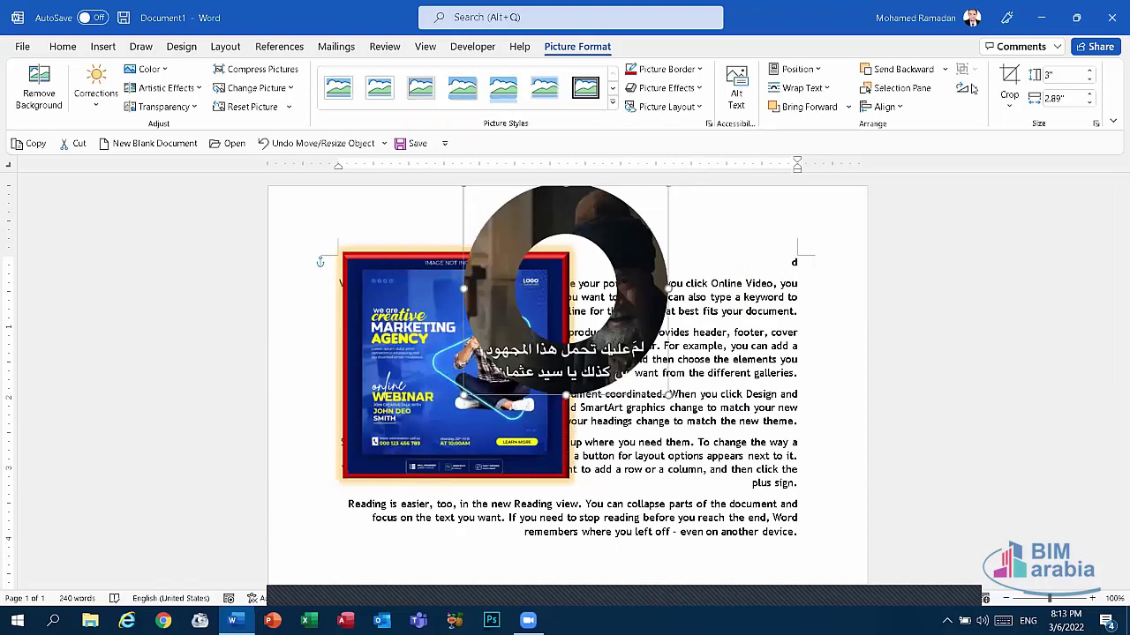
pyautogui.click(1048, 75)
pyautogui.write('4')
pyautogui.press('Return')
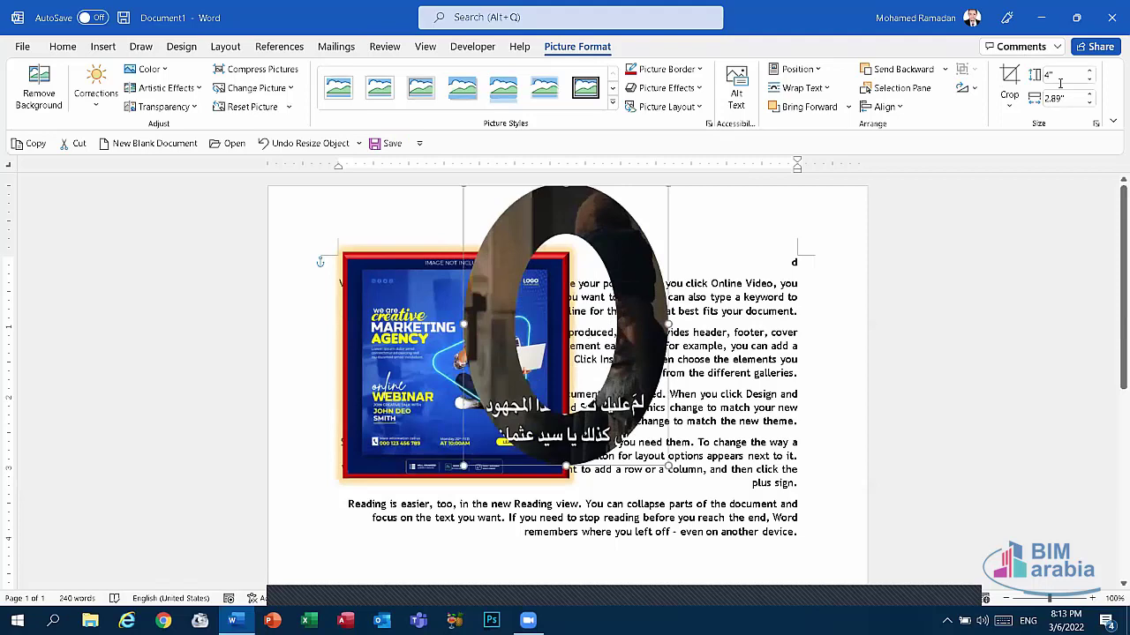
pyautogui.click(1057, 98)
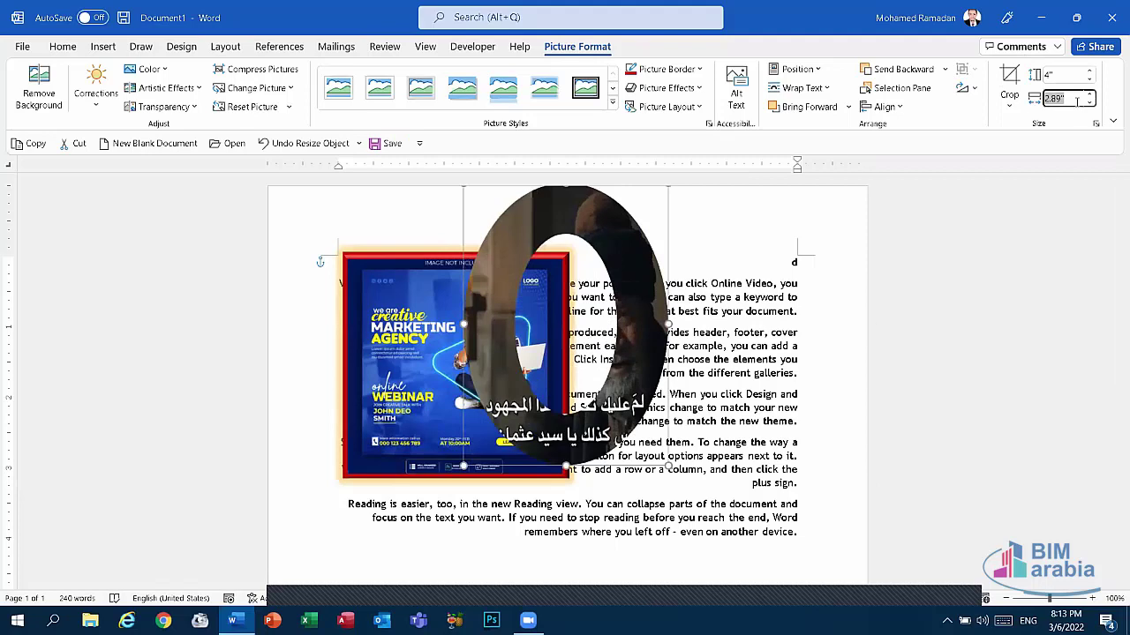
pyautogui.write('3')
pyautogui.press('Return')
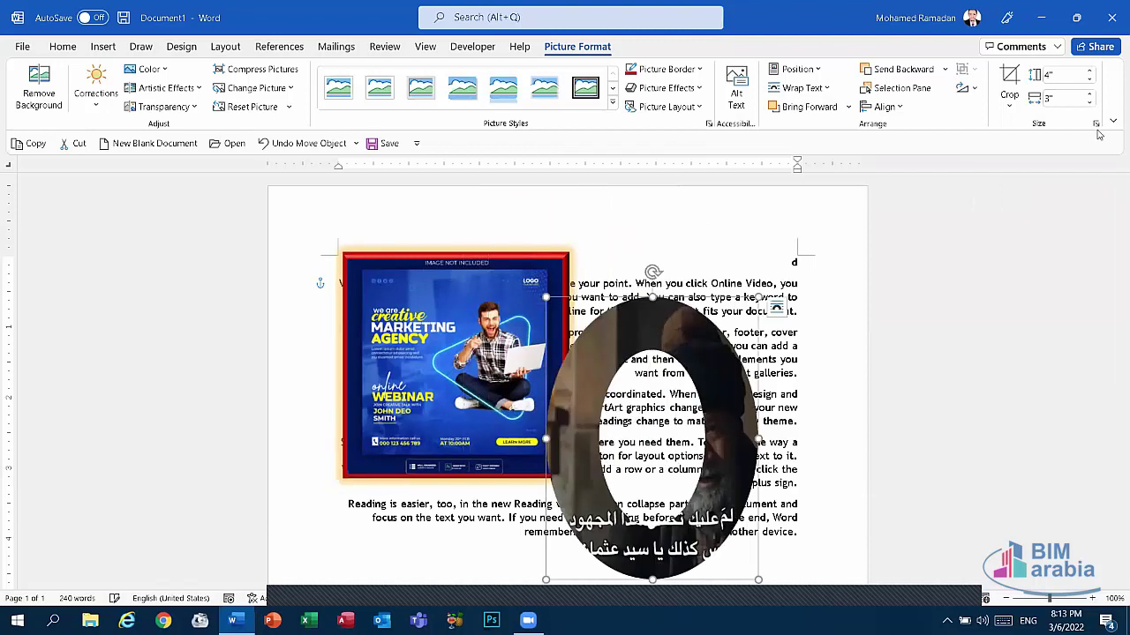
# - Relock the picture's aspect ratio, then delete the oval ring picture
pyautogui.click(1096, 123)
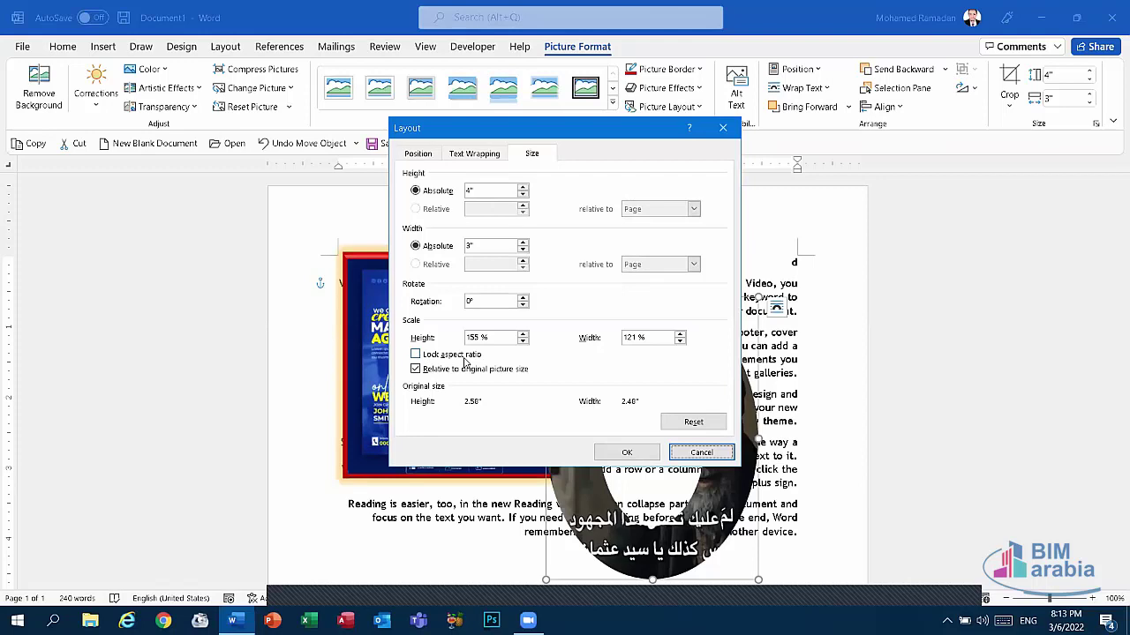
pyautogui.click(459, 355)
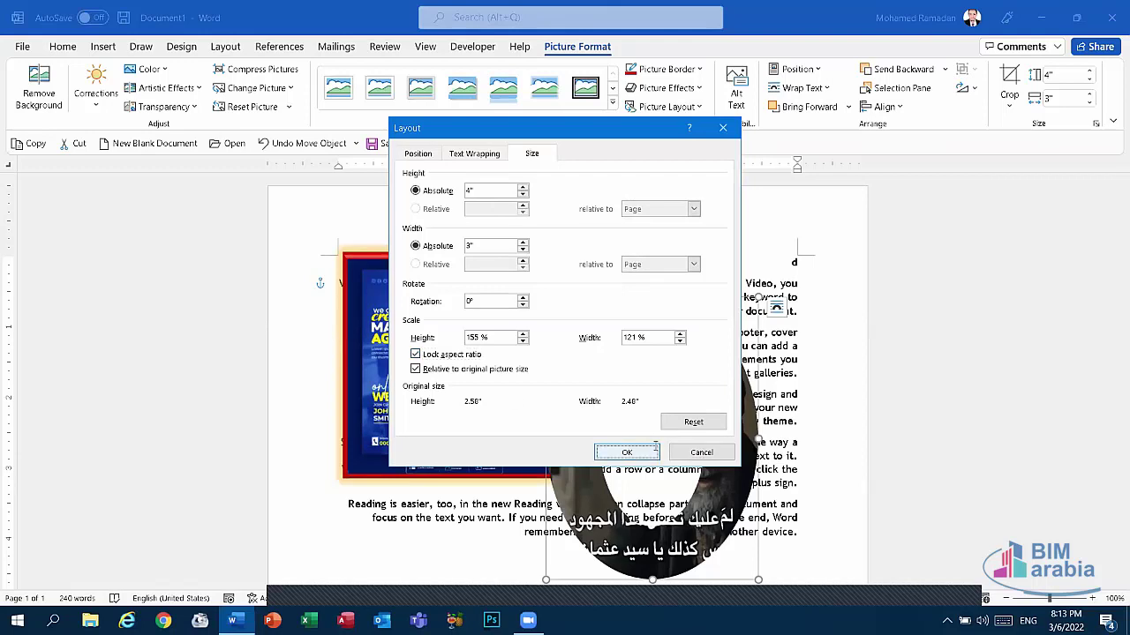
pyautogui.click(626, 452)
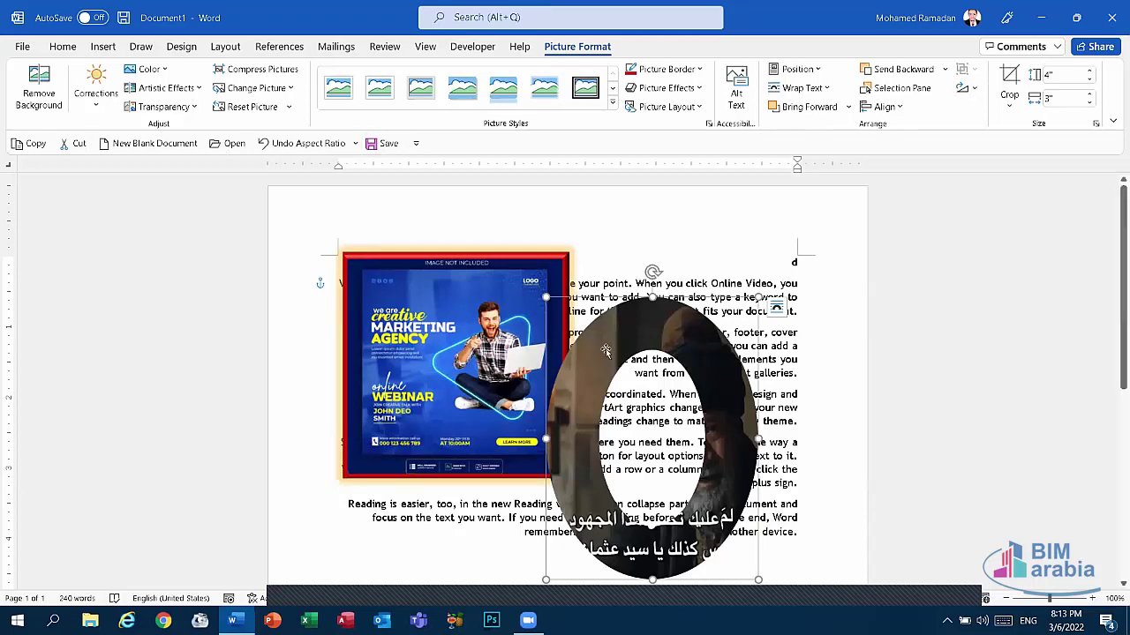
pyautogui.press('Delete')
# - Select the marketing flyer picture beside the text
pyautogui.click(493, 358)
pyautogui.click(593, 46)
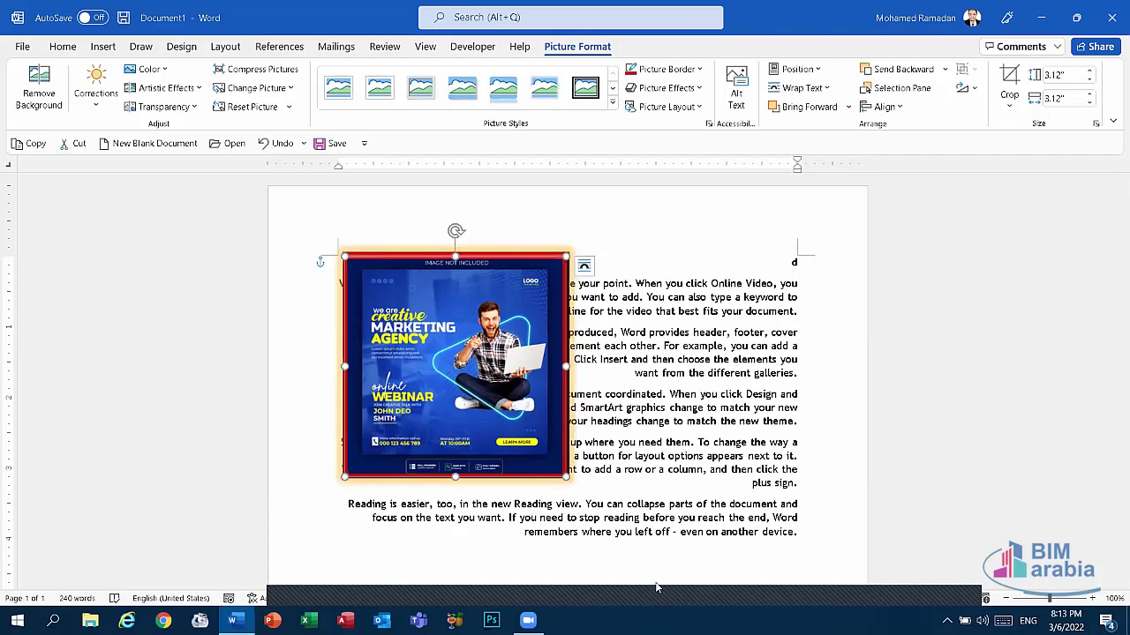
pyautogui.click(667, 179)
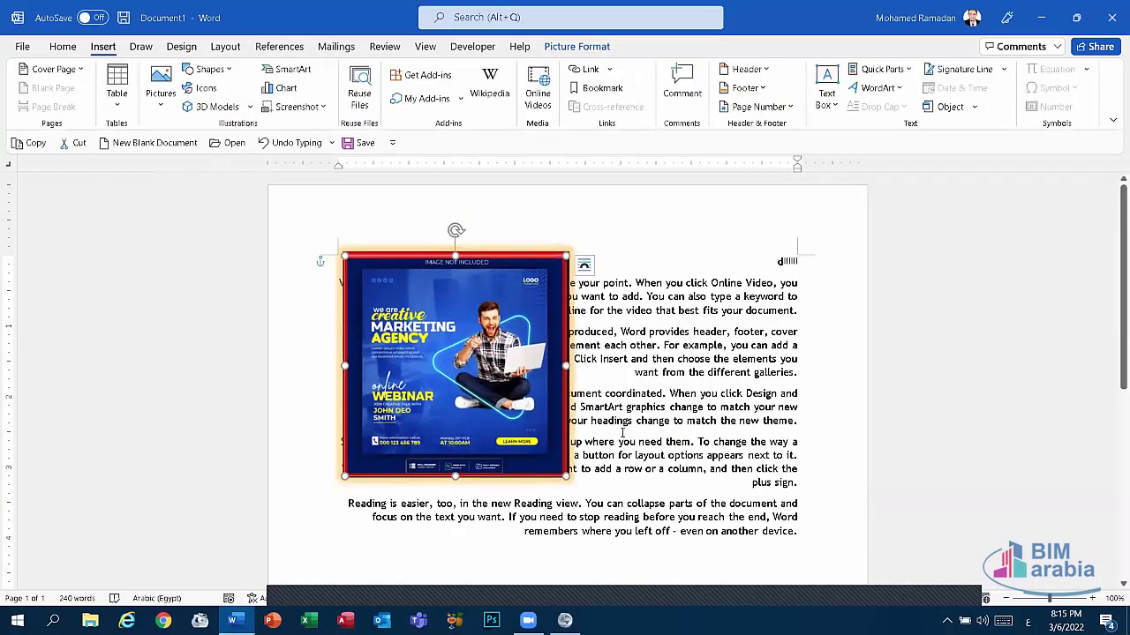
# - Insert a 6-column by 4-row table into the text and show its Layout options
pyautogui.click(623, 432)
pyautogui.click(116, 89)
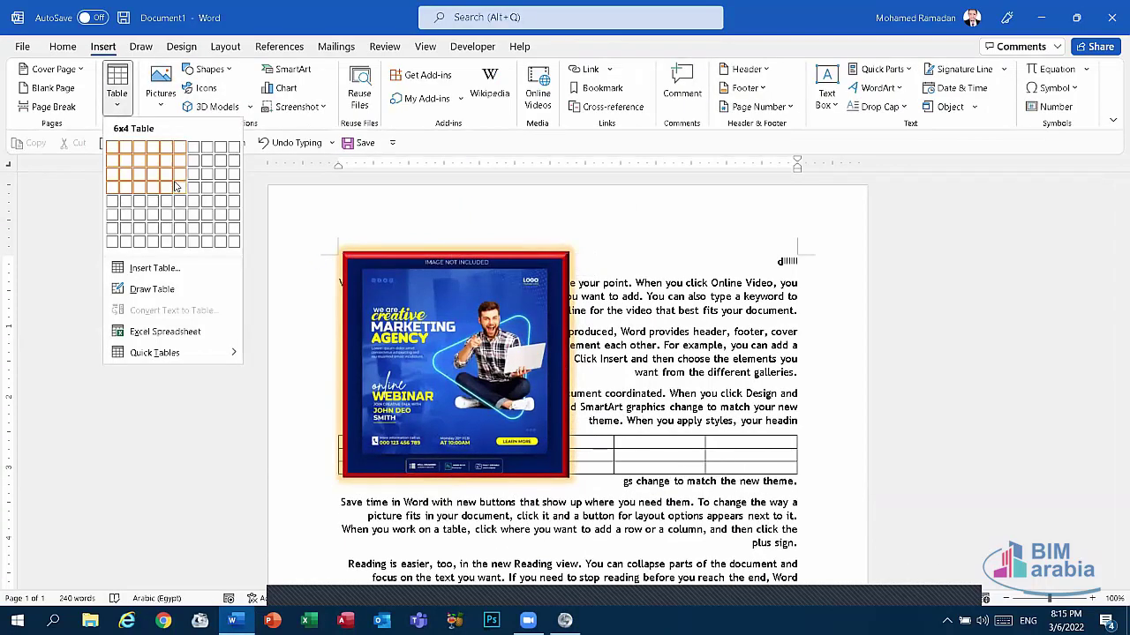
pyautogui.click(175, 187)
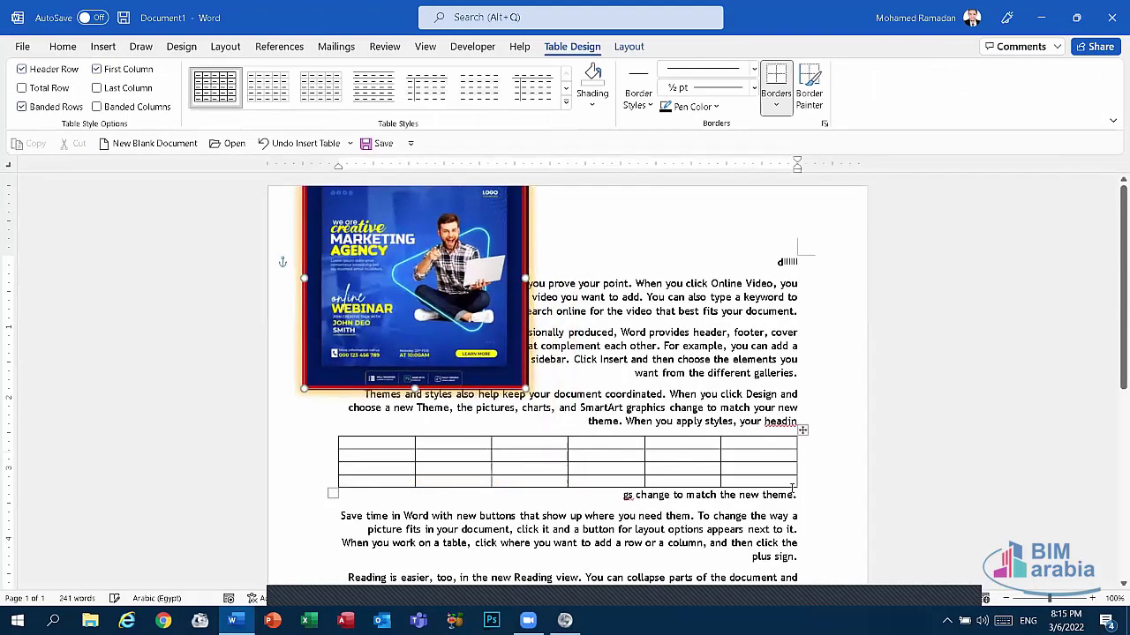
pyautogui.moveTo(792, 486); pyautogui.dragTo(791, 457)
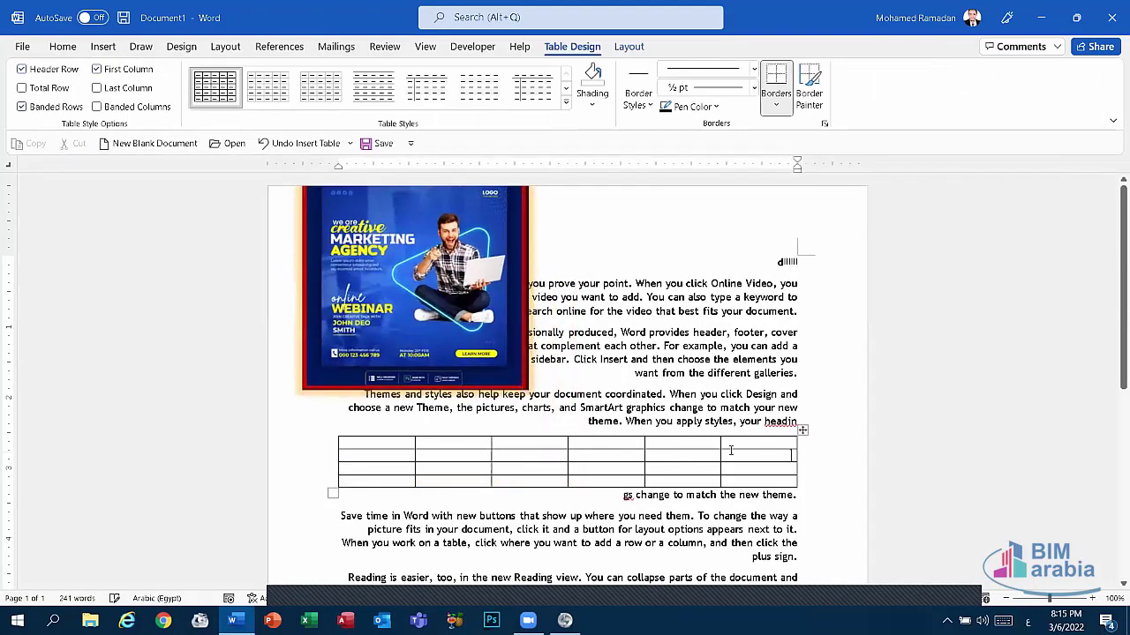
pyautogui.click(627, 46)
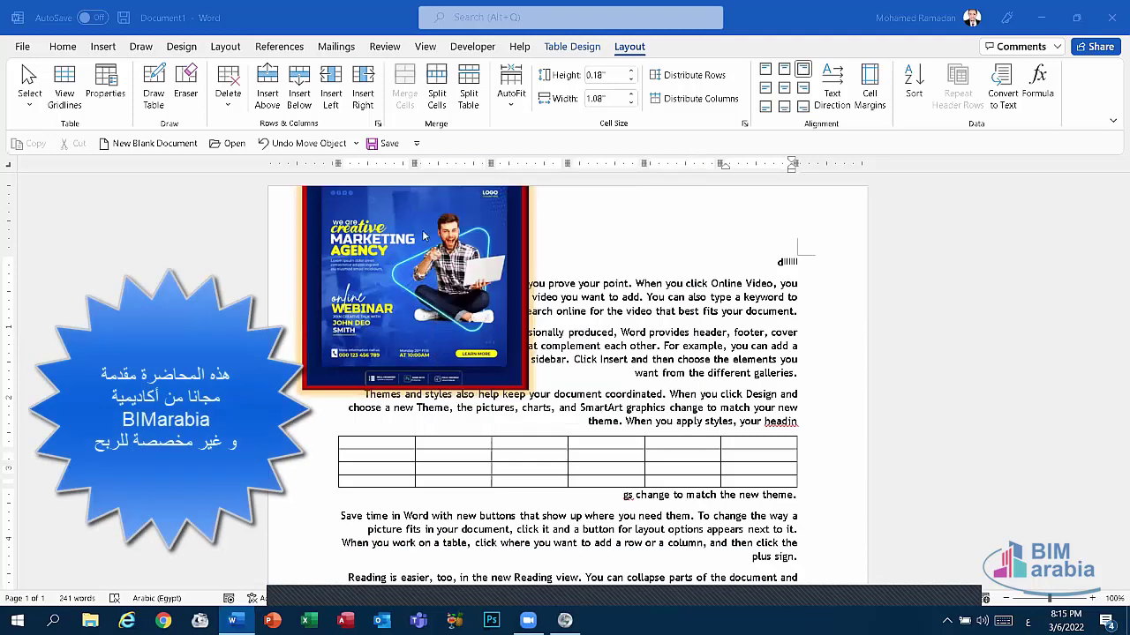
# - Center the poster and draw a text box over it containing a name
pyautogui.moveTo(424, 237); pyautogui.dragTo(495, 309)
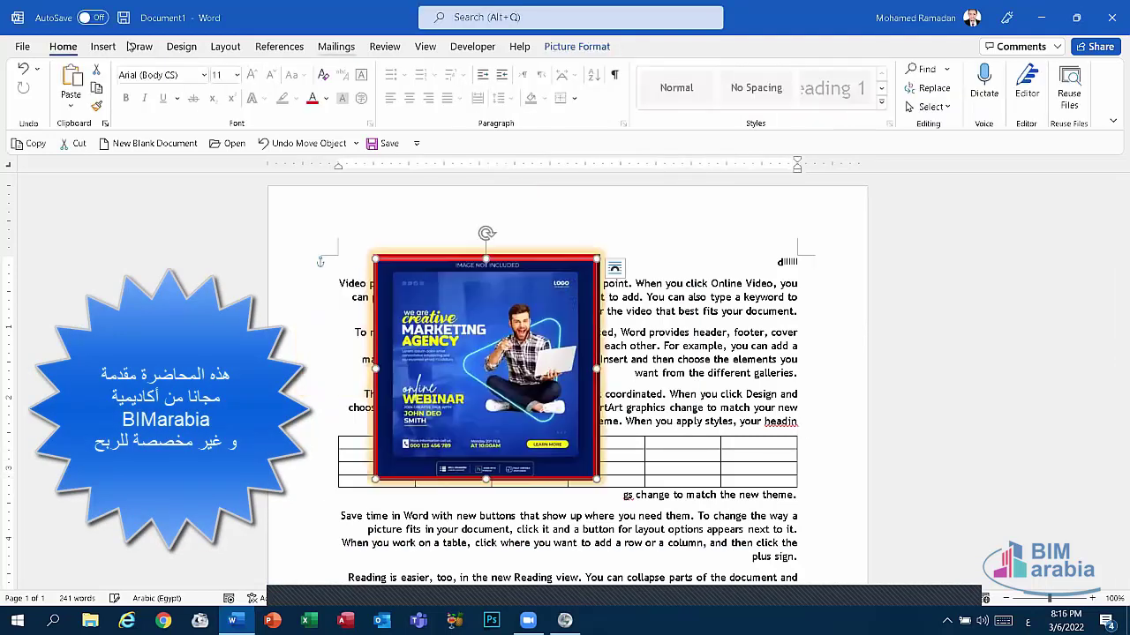
pyautogui.click(103, 46)
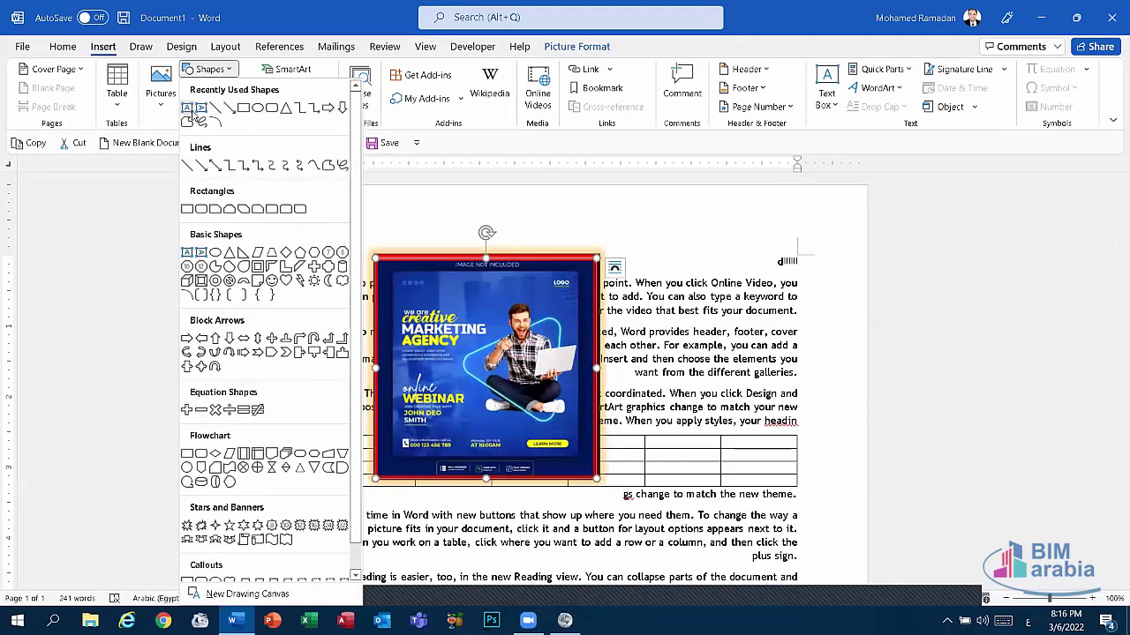
pyautogui.click(188, 108)
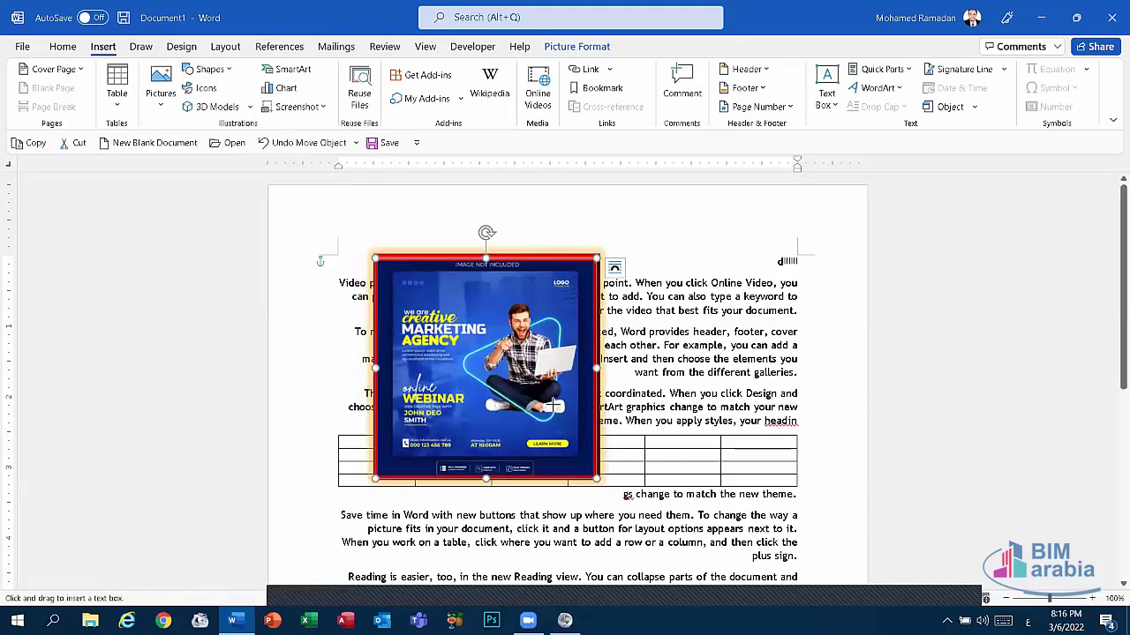
pyautogui.moveTo(402, 323); pyautogui.dragTo(553, 406)
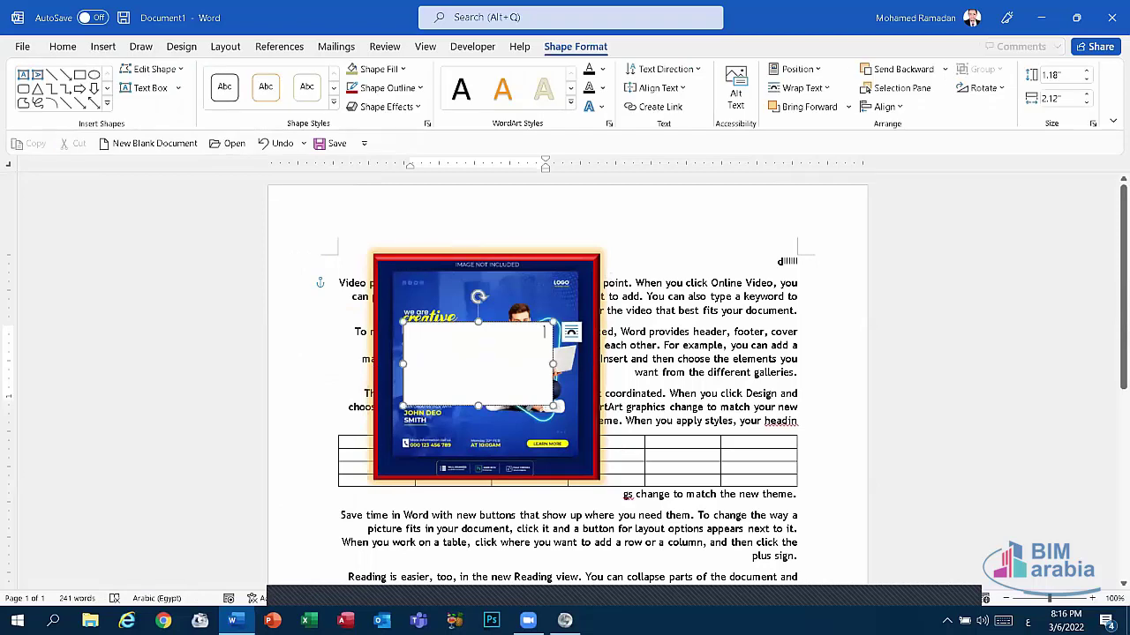
pyautogui.write('a')
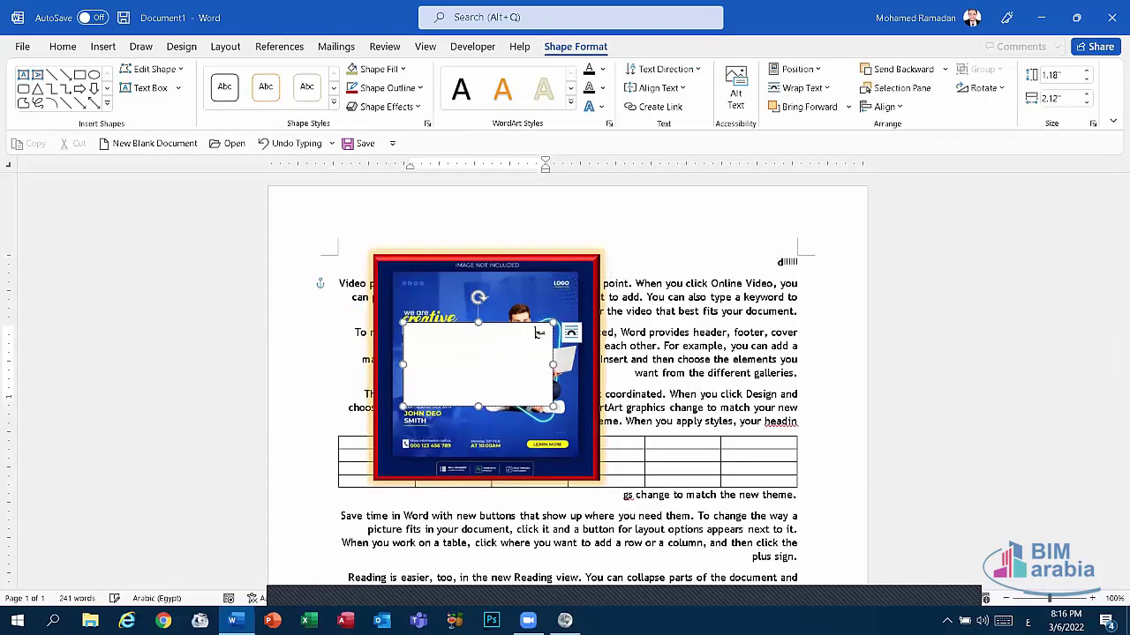
pyautogui.write('محمد رمضان')
# - Give the text box No Fill and color its caption text yellow
pyautogui.click(378, 68)
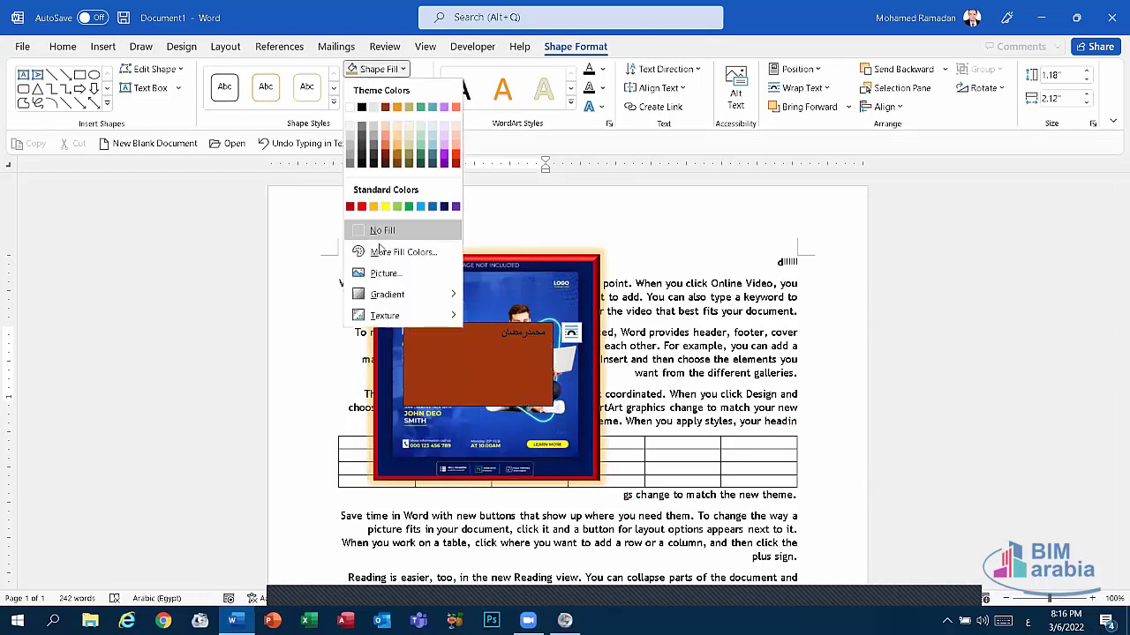
pyautogui.click(383, 230)
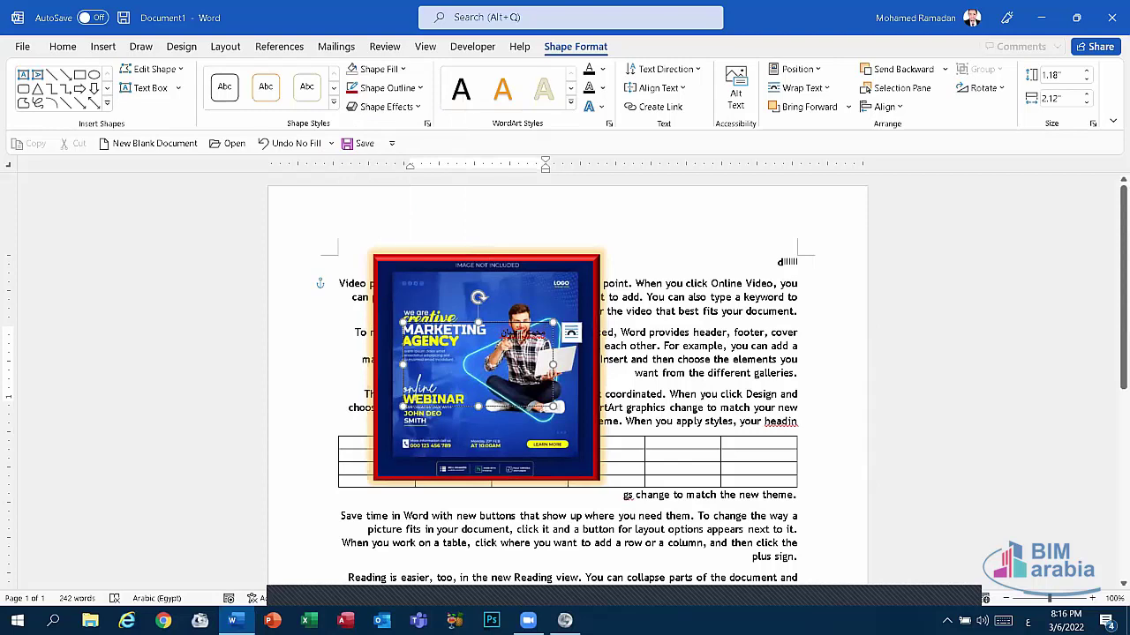
pyautogui.doubleClick(499, 332)
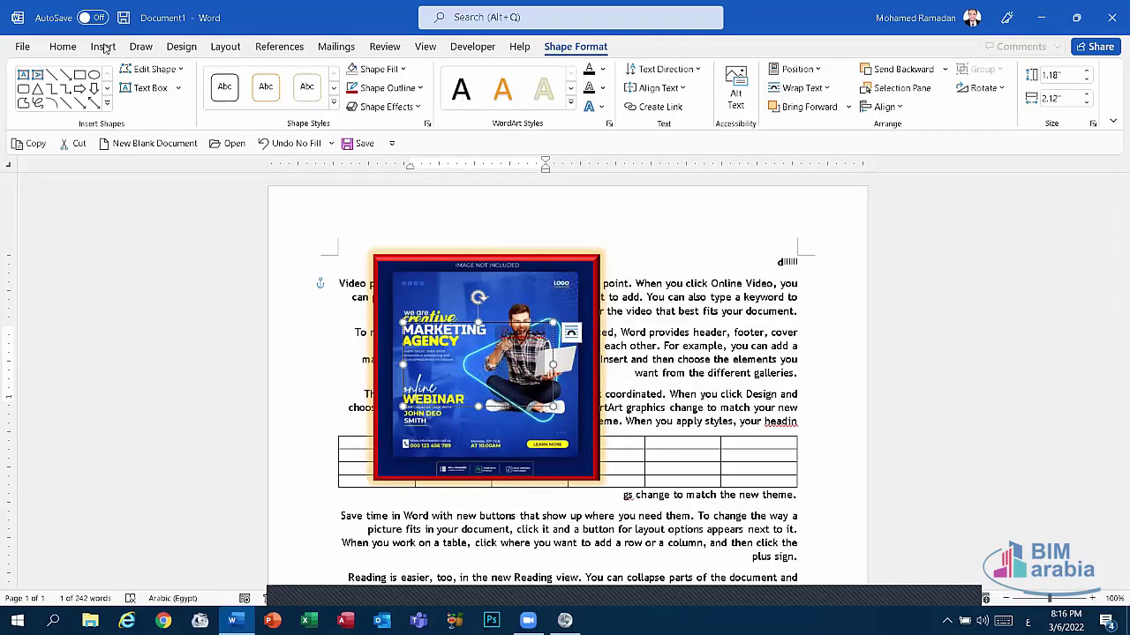
pyautogui.click(66, 47)
pyautogui.click(312, 98)
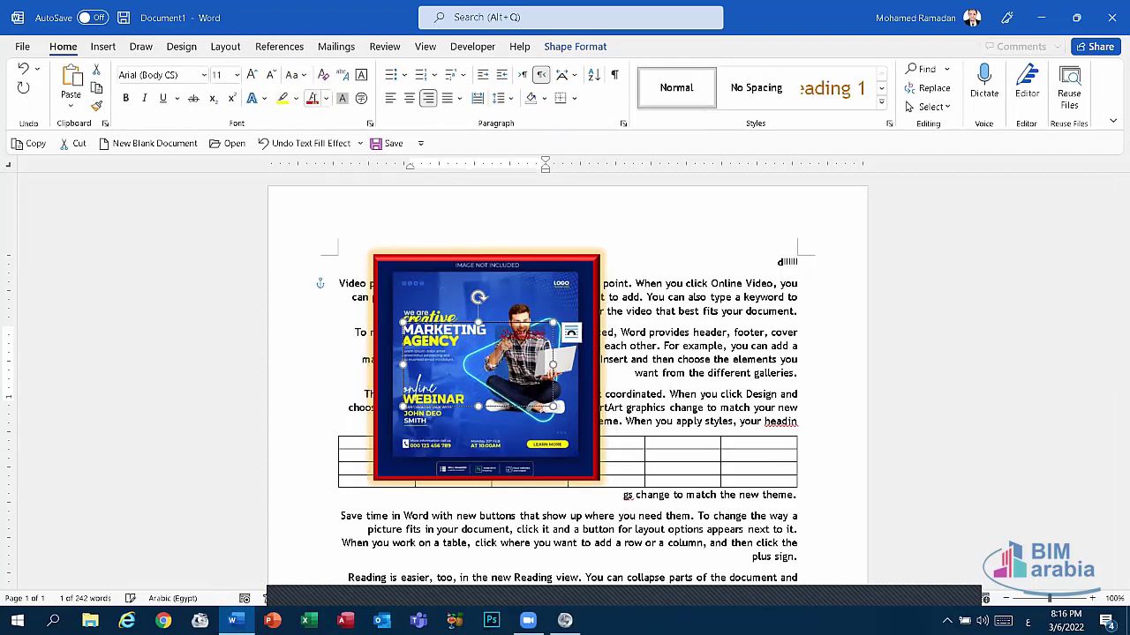
pyautogui.click(325, 98)
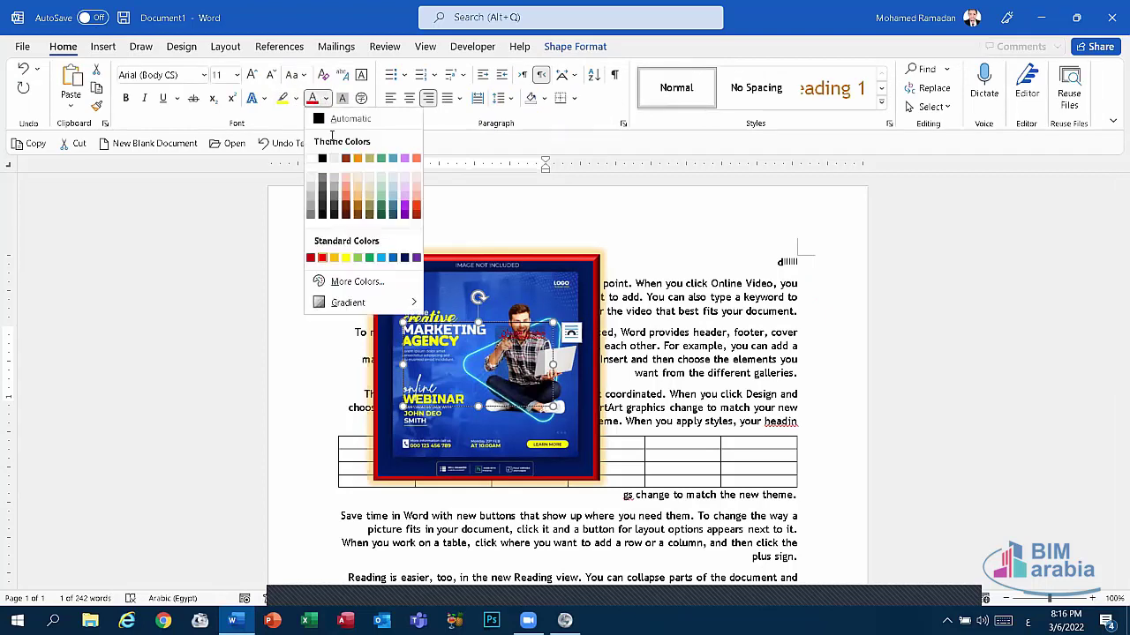
pyautogui.click(349, 257)
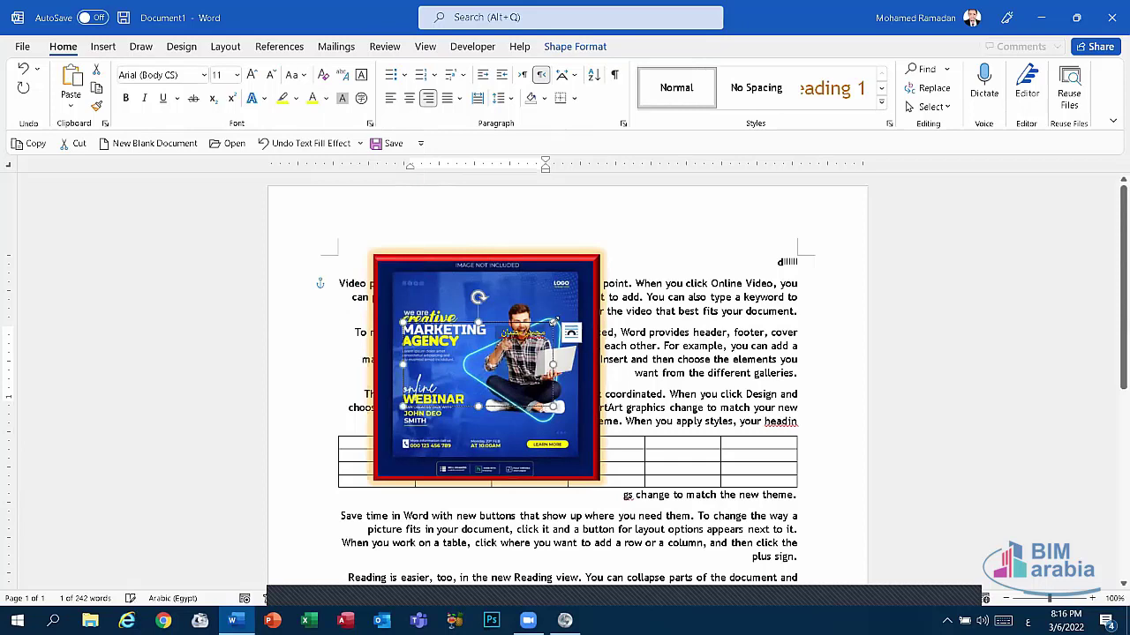
# - Enlarge the caption font three steps and move the caption to the poster's top
pyautogui.moveTo(552, 324); pyautogui.dragTo(575, 273)
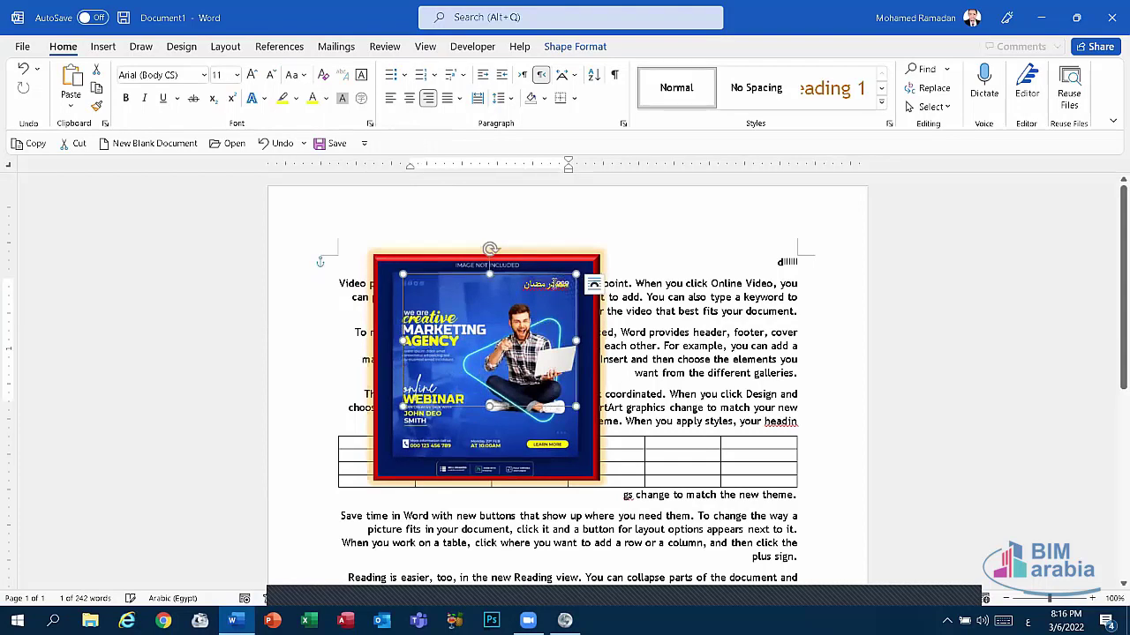
pyautogui.click(252, 74)
pyautogui.click(252, 74)
pyautogui.click(251, 75)
pyautogui.click(252, 74)
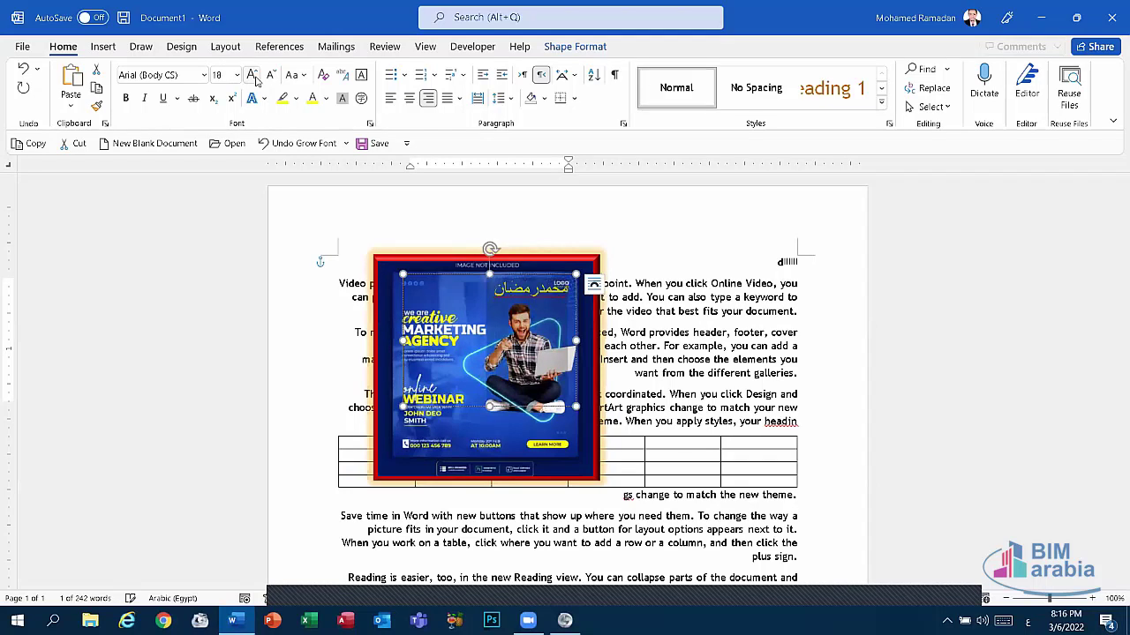
pyautogui.click(252, 74)
pyautogui.click(252, 74)
pyautogui.click(252, 74)
pyautogui.click(251, 74)
pyautogui.click(251, 74)
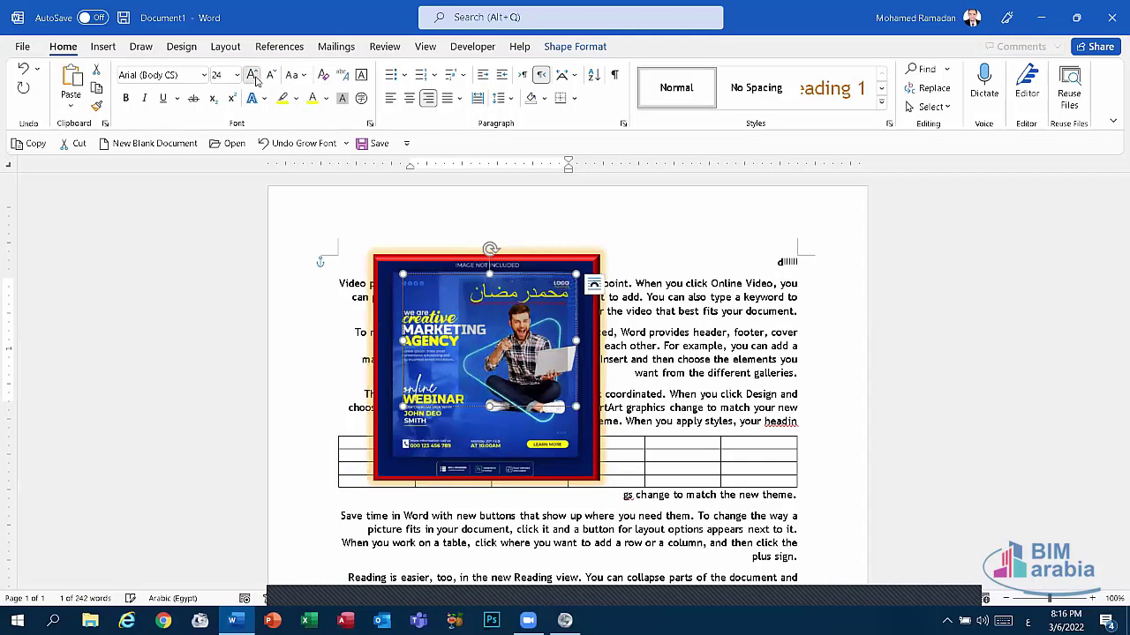
pyautogui.click(554, 429)
pyautogui.click(571, 402)
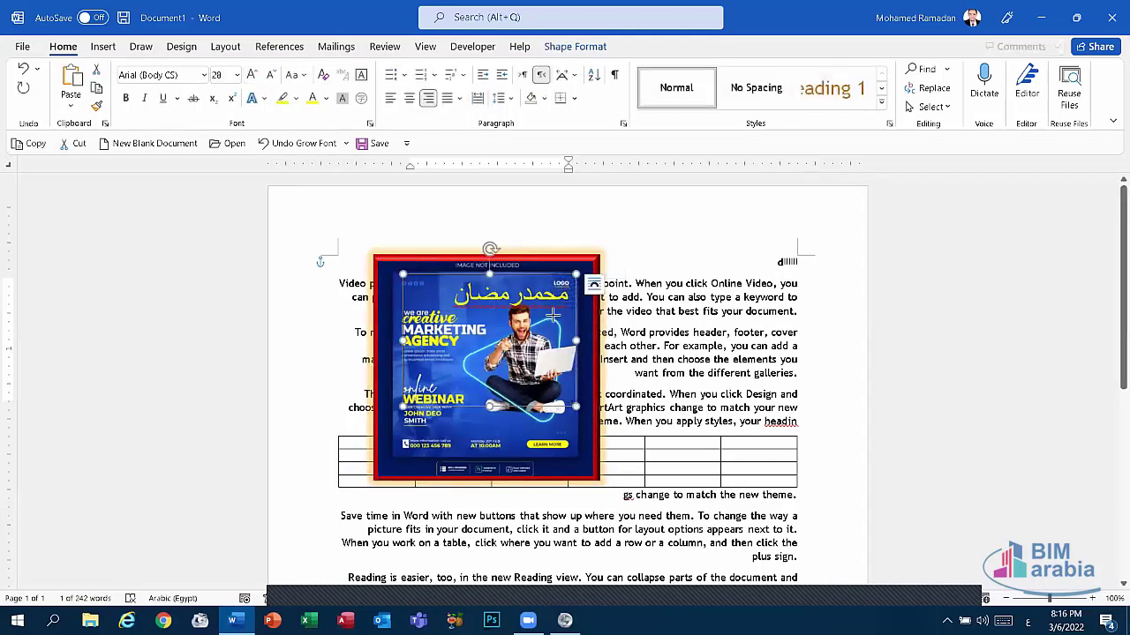
pyautogui.moveTo(576, 275); pyautogui.dragTo(562, 332)
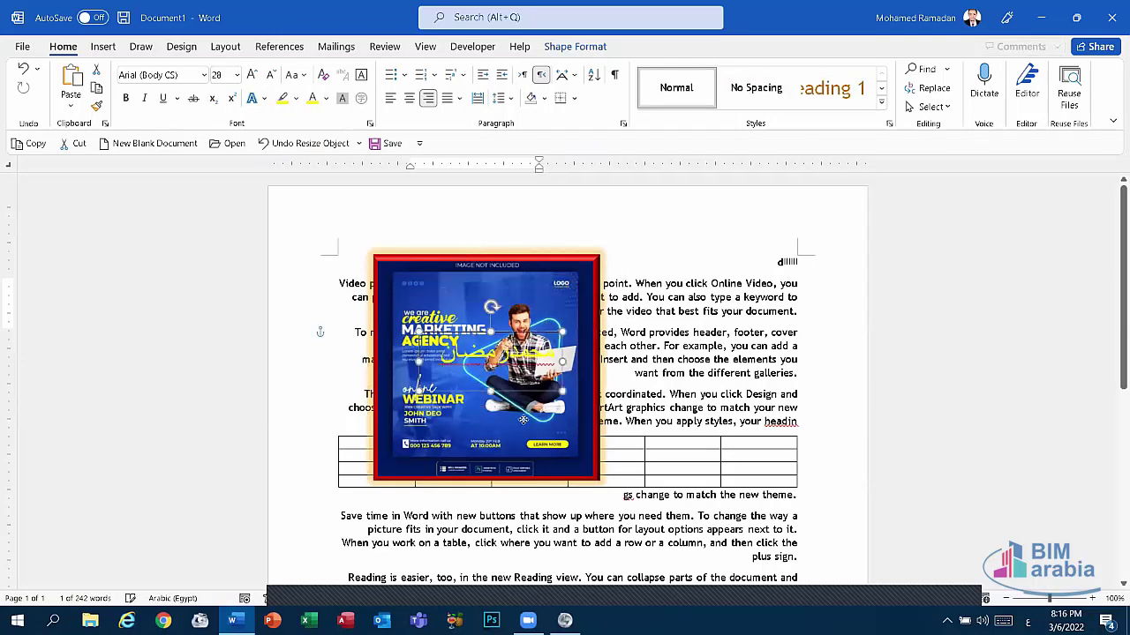
pyautogui.moveTo(523, 420); pyautogui.dragTo(520, 328)
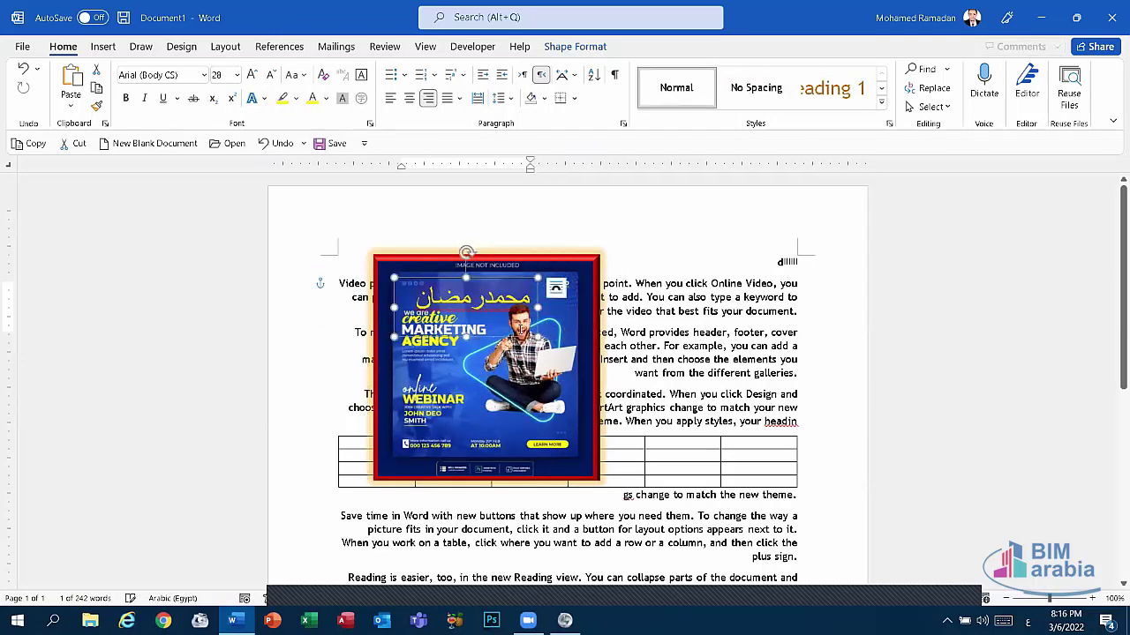
pyautogui.click(519, 324)
# - Delete the poster, the six-column table and all remaining body text
pyautogui.press('Delete')
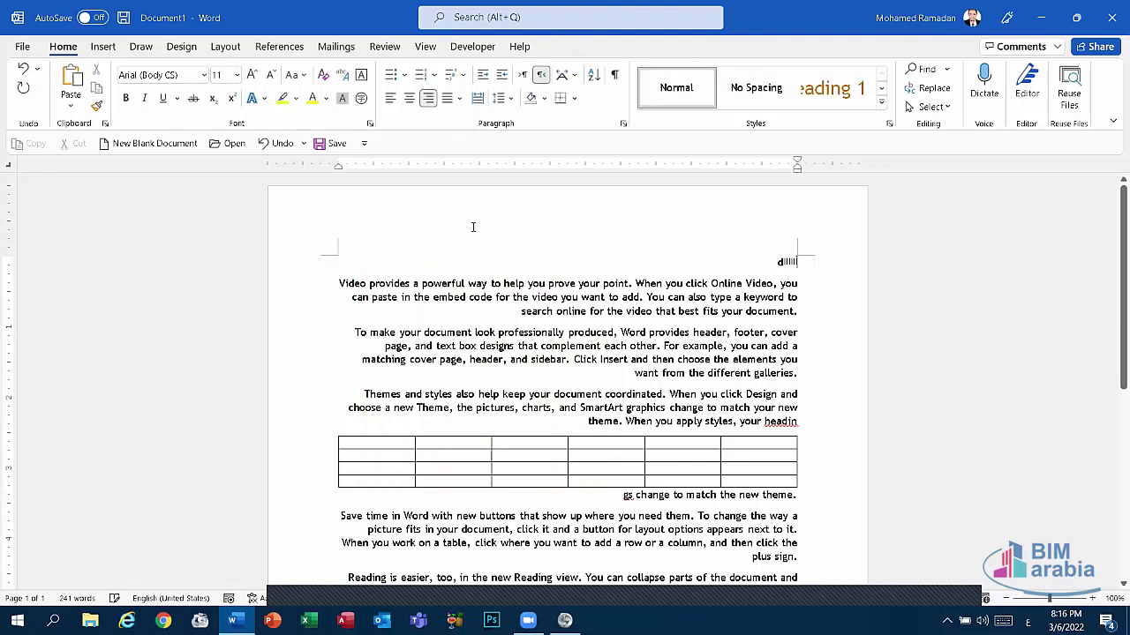
pyautogui.click(441, 460)
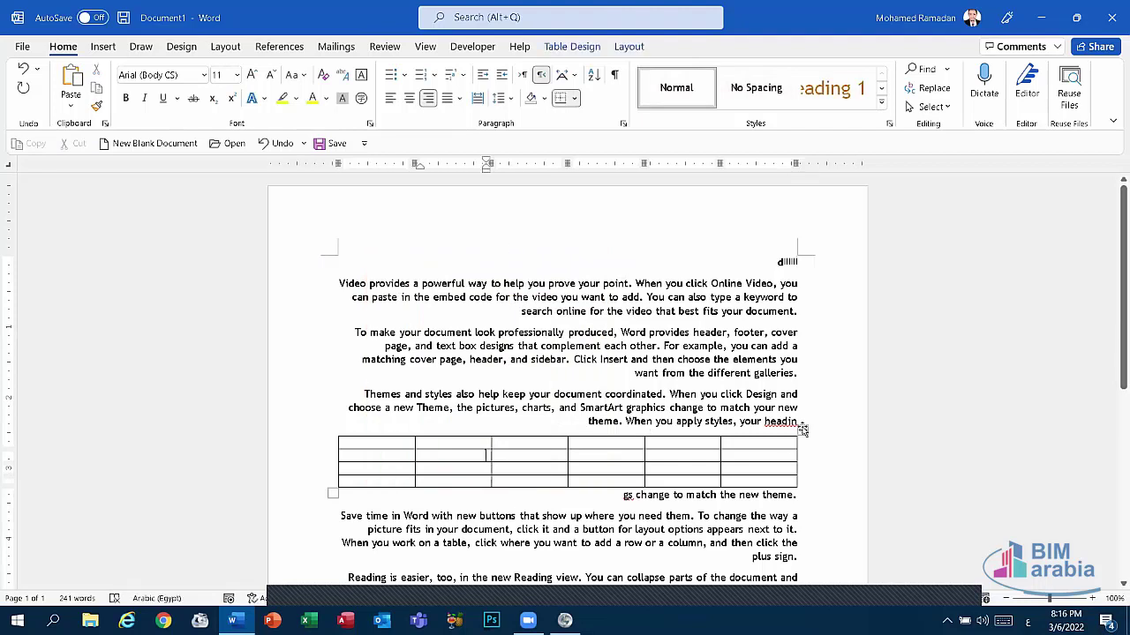
pyautogui.click(802, 430)
pyautogui.press('BackSpace')
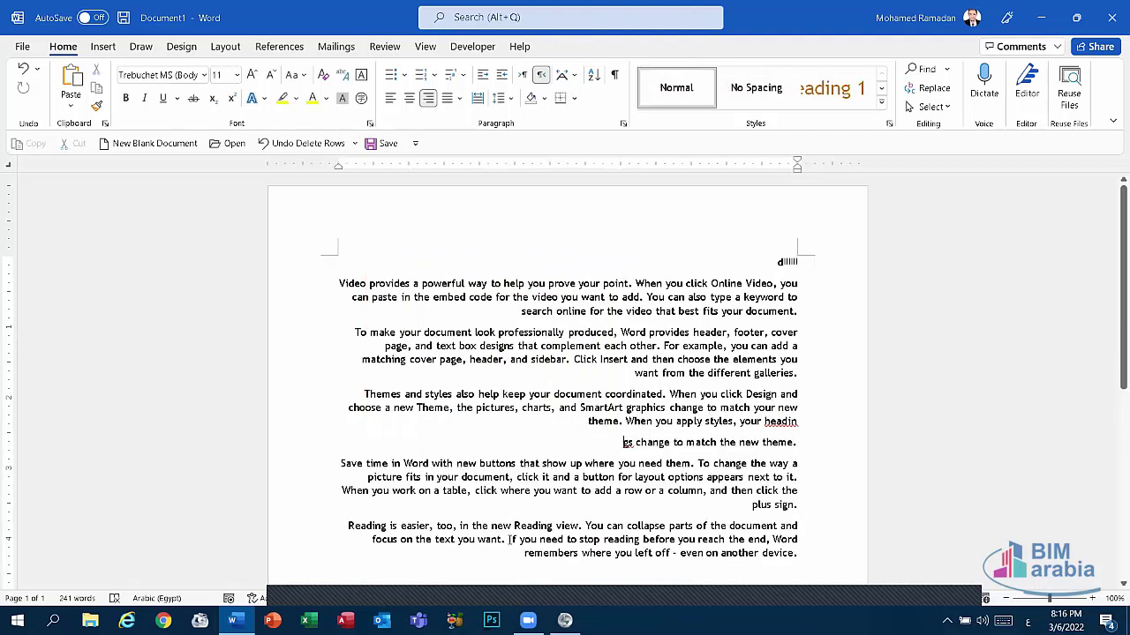
pyautogui.moveTo(510, 539); pyautogui.dragTo(799, 258)
pyautogui.press('Delete')
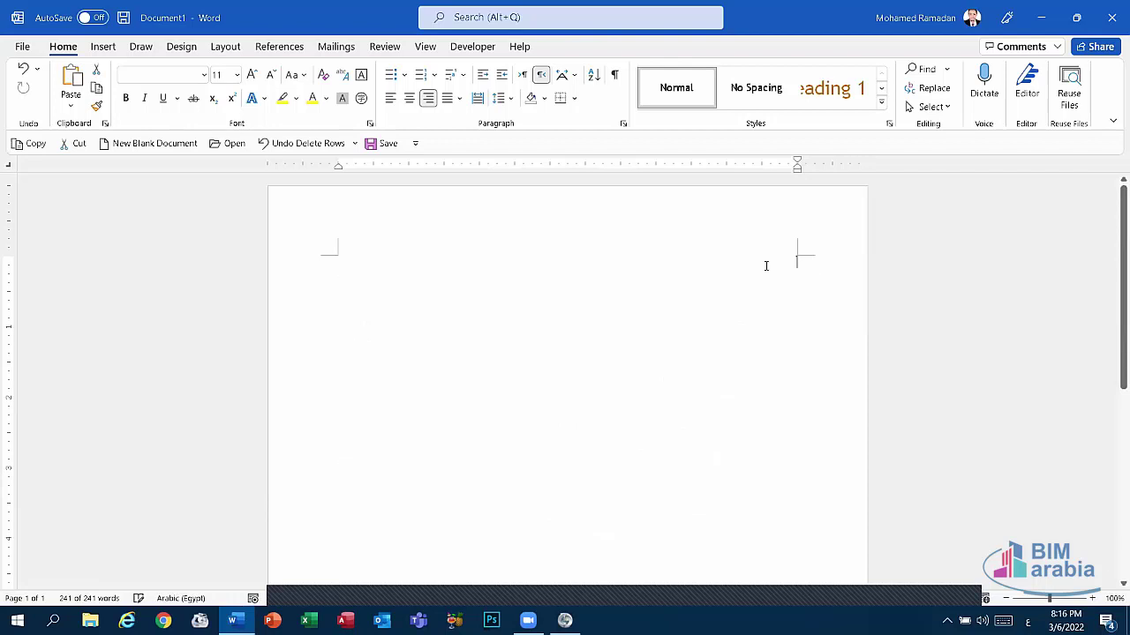
# - Draw a large orange oval circle near the top of the blank page
pyautogui.click(105, 49)
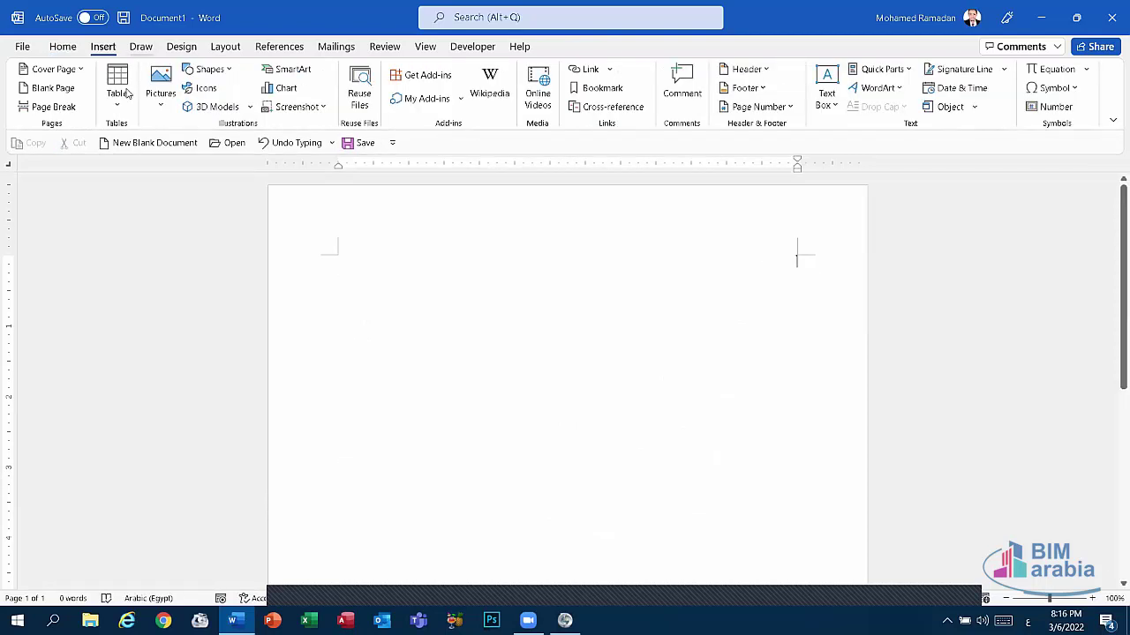
pyautogui.click(232, 74)
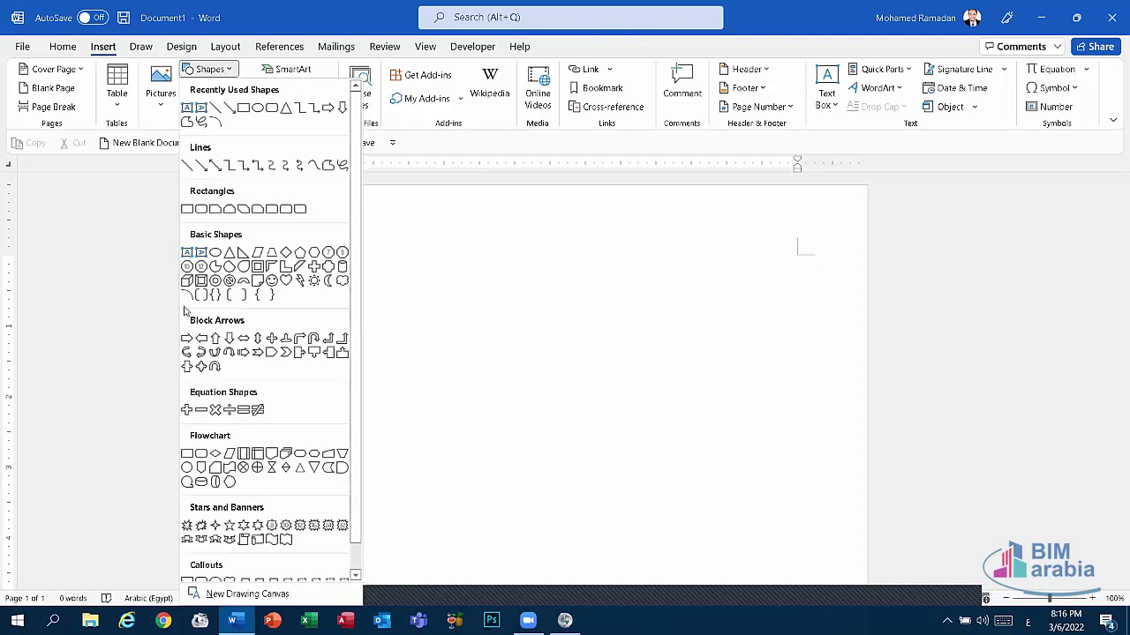
pyautogui.click(271, 108)
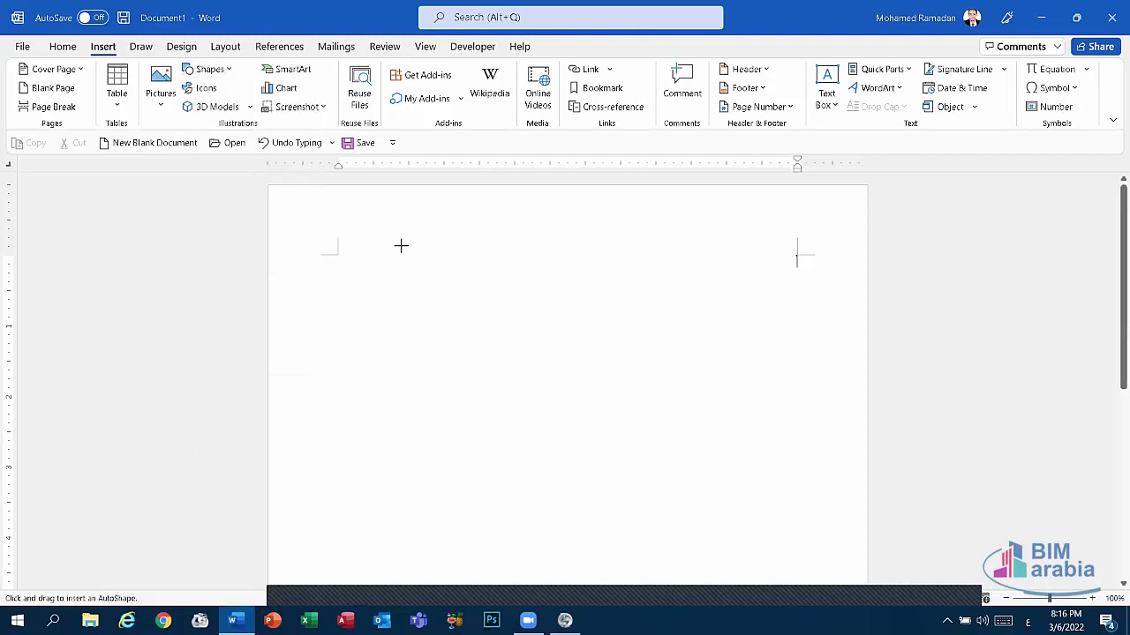
pyautogui.moveTo(401, 246)
pyautogui.mouseDown()
pyautogui.moveTo(610, 420)
pyautogui.moveTo(624, 473)
pyautogui.mouseUp()
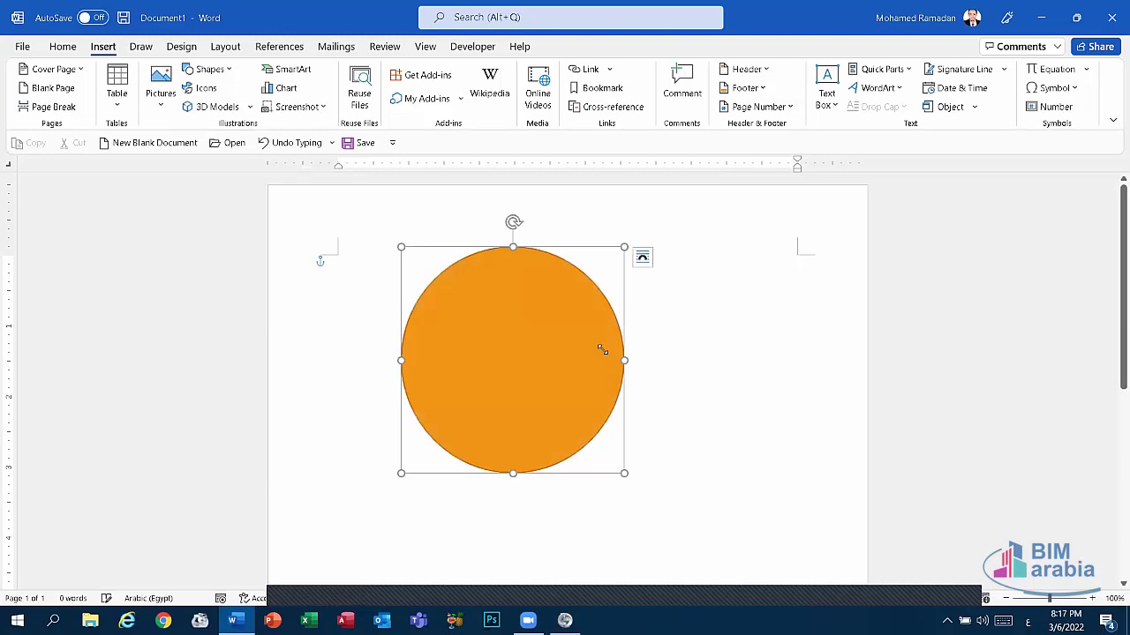
# - Shift the circle down-right and draw an orange rounded rectangle beside it
pyautogui.moveTo(509, 287); pyautogui.dragTo(592, 346)
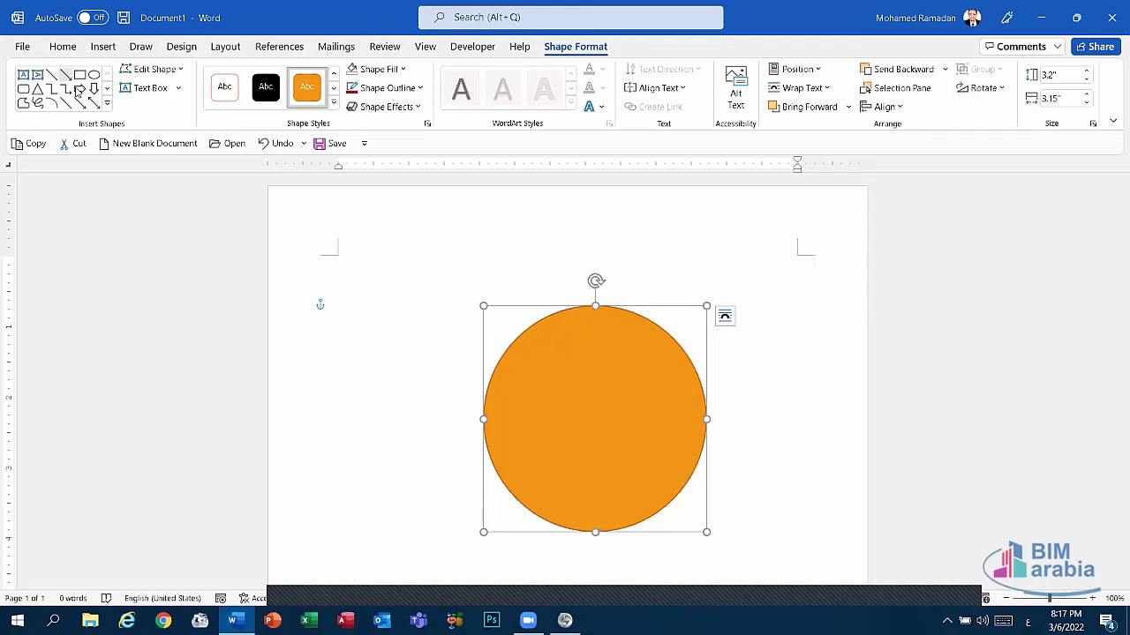
pyautogui.click(24, 89)
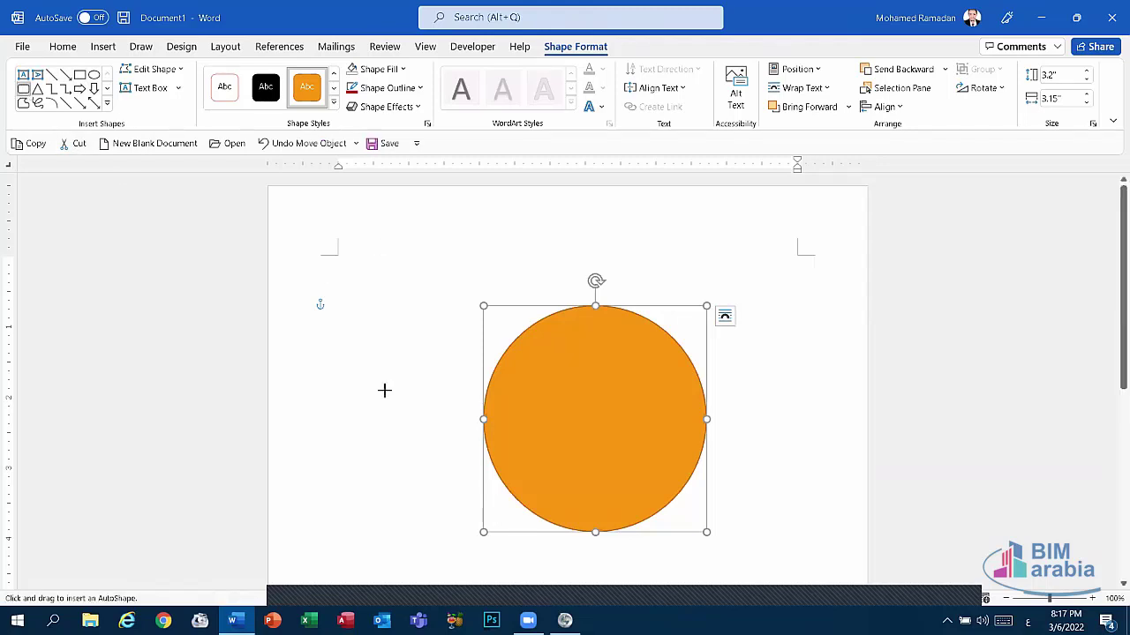
pyautogui.moveTo(319, 281); pyautogui.dragTo(436, 420)
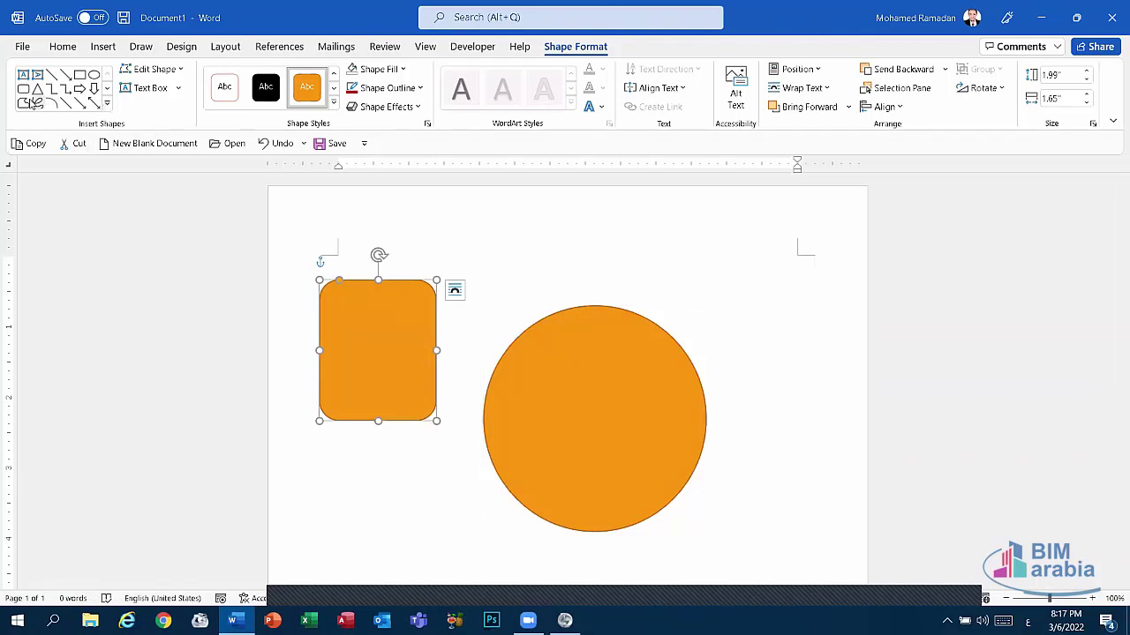
# - Draw a freehand scribble loop below the rectangle and finish the shape
pyautogui.click(31, 103)
pyautogui.moveTo(310, 471)
pyautogui.mouseDown()
pyautogui.moveTo(413, 481)
pyautogui.moveTo(434, 497)
pyautogui.moveTo(370, 524)
pyautogui.mouseUp()
pyautogui.moveTo(331, 488)
pyautogui.mouseDown()
pyautogui.moveTo(26, 104)
pyautogui.moveTo(286, 402)
pyautogui.mouseUp()
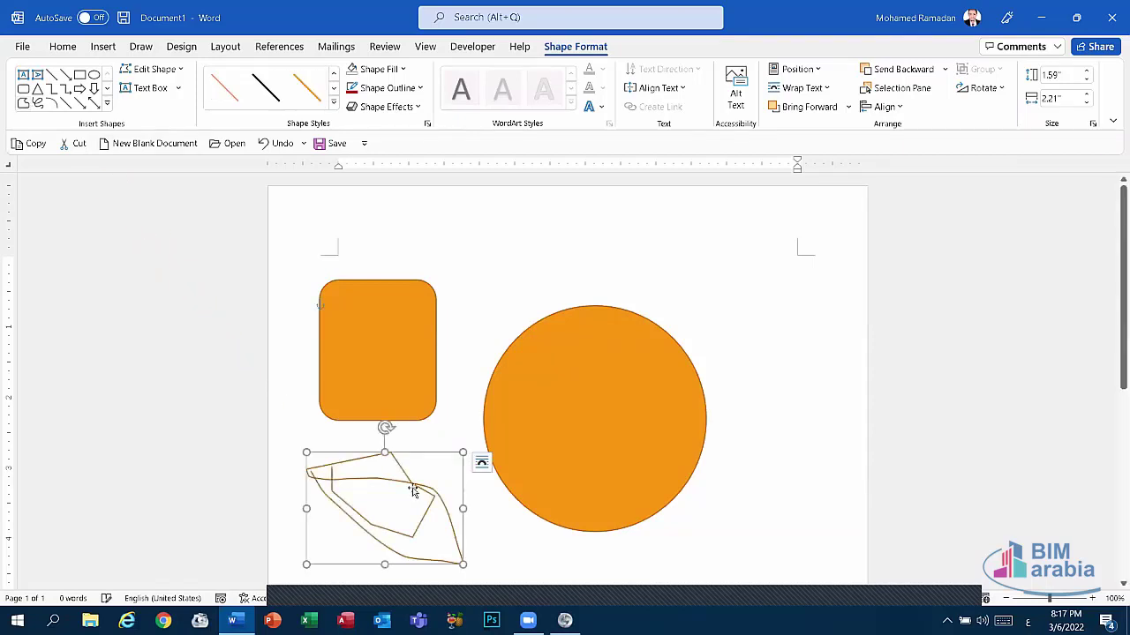
pyautogui.press('Tab')
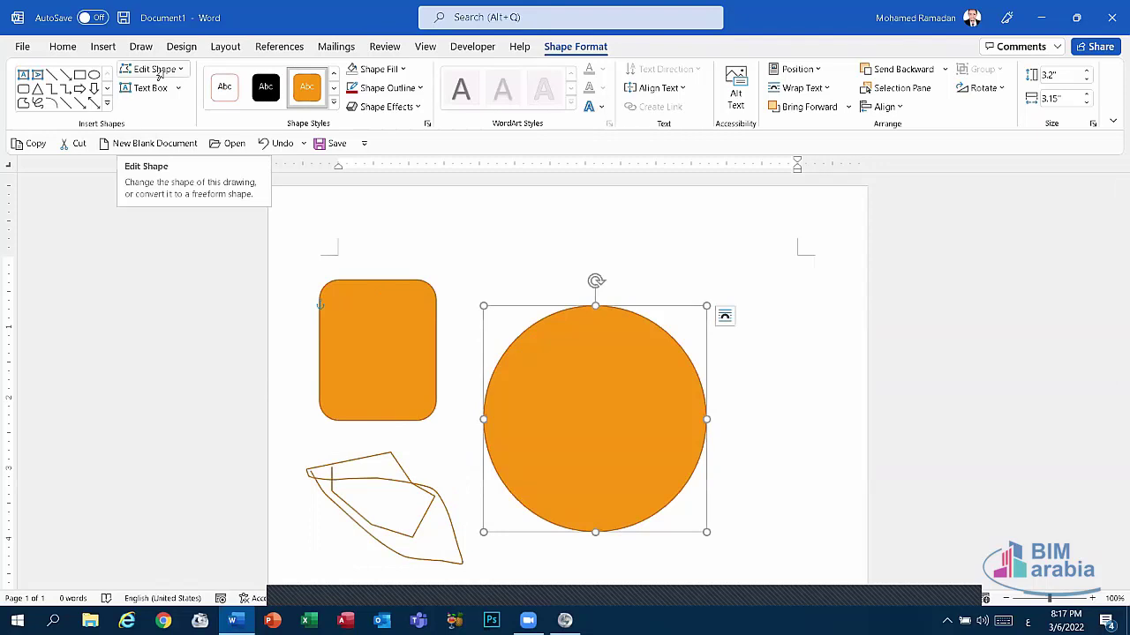
# - Edit the circle's points, pulling the top down, the bottom up and the right point inward
pyautogui.click(159, 74)
pyautogui.click(158, 74)
pyautogui.click(155, 74)
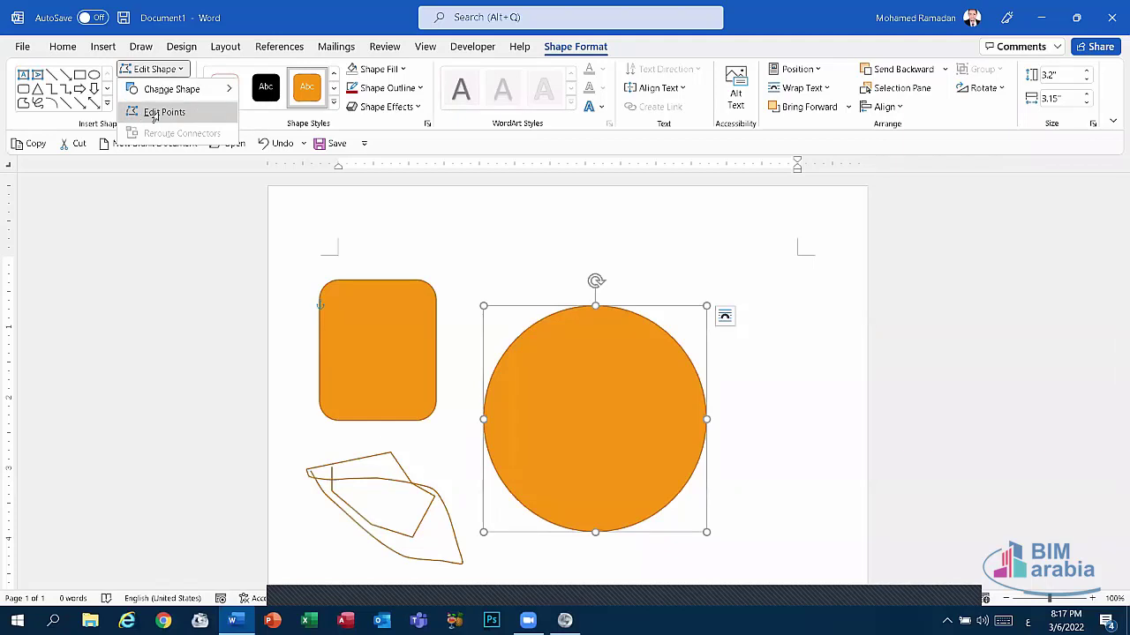
pyautogui.click(154, 116)
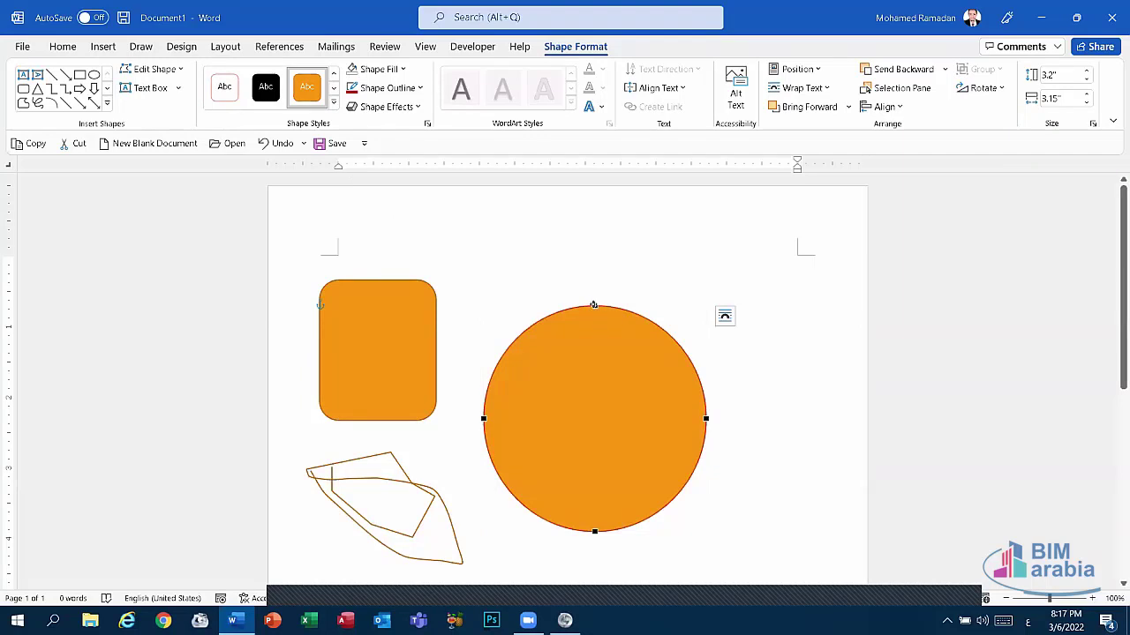
pyautogui.moveTo(594, 311); pyautogui.dragTo(591, 339)
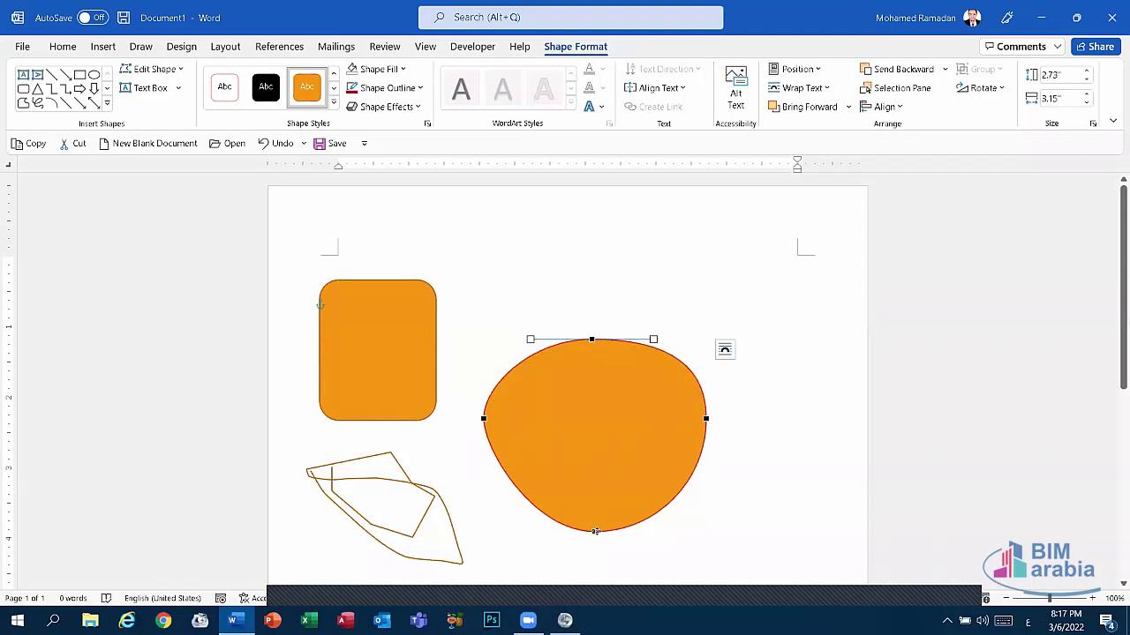
pyautogui.moveTo(595, 531); pyautogui.dragTo(604, 481)
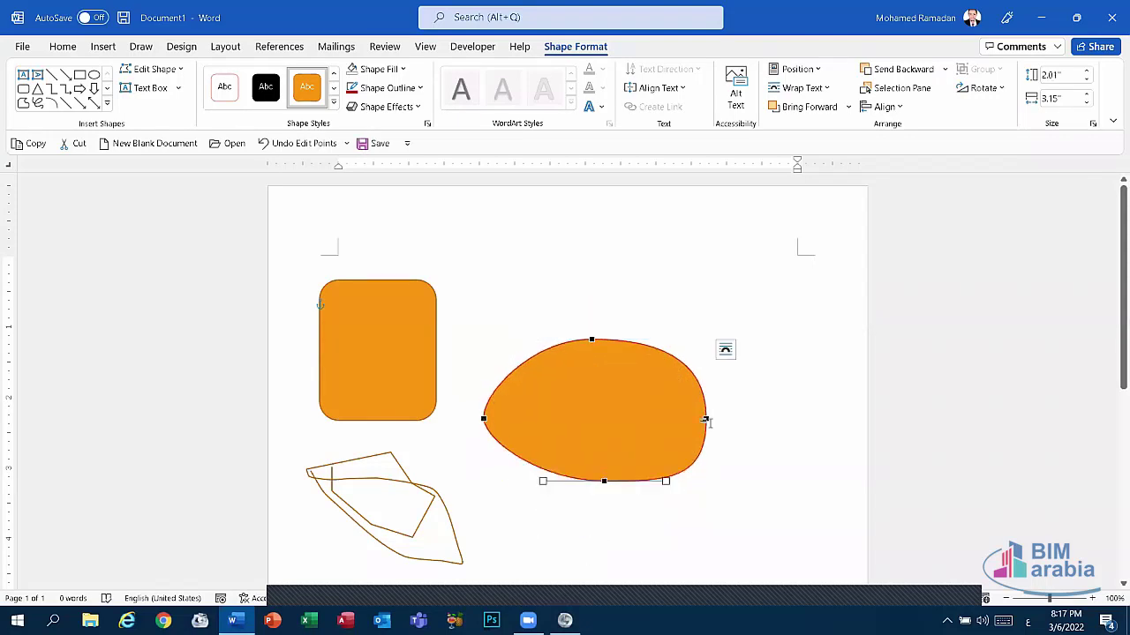
pyautogui.moveTo(705, 419); pyautogui.dragTo(600, 413)
pyautogui.click(620, 439)
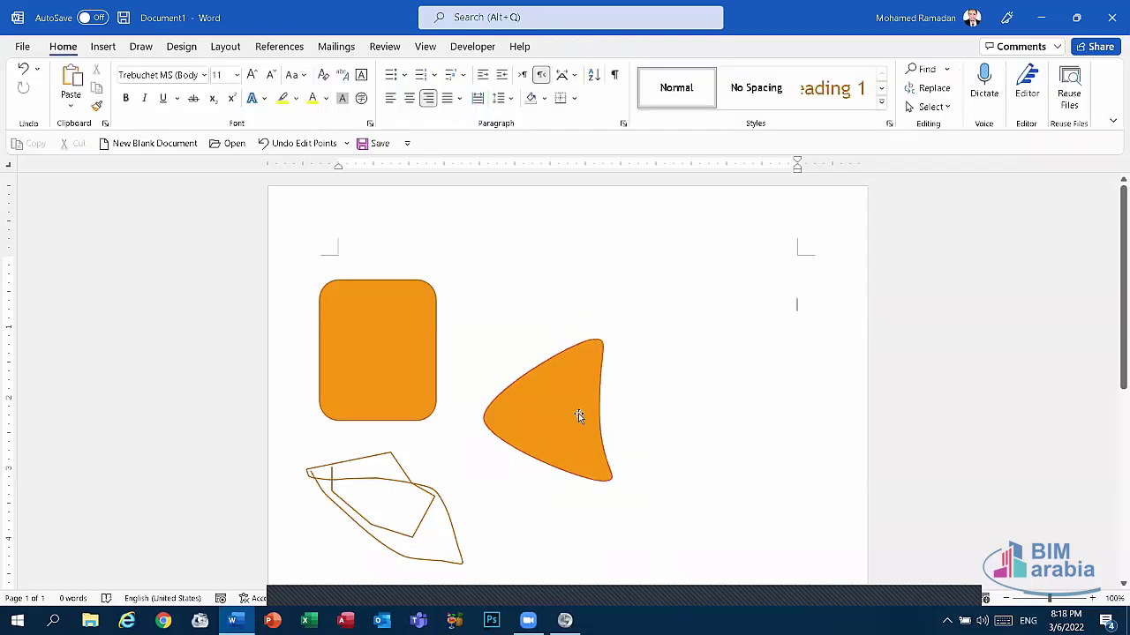
pyautogui.click(578, 413)
# - Delete the triangular shape, the orange rounded rectangle and the freehand scribble outline
pyautogui.press('Delete')
pyautogui.click(411, 381)
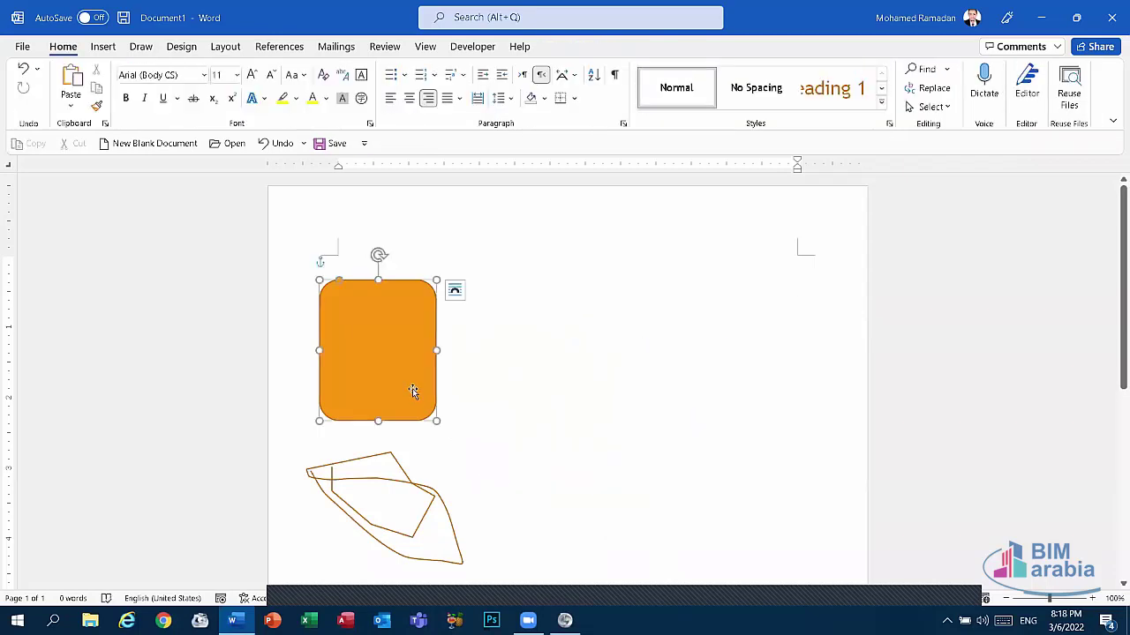
pyautogui.press('Delete')
pyautogui.click(388, 474)
pyautogui.click(389, 481)
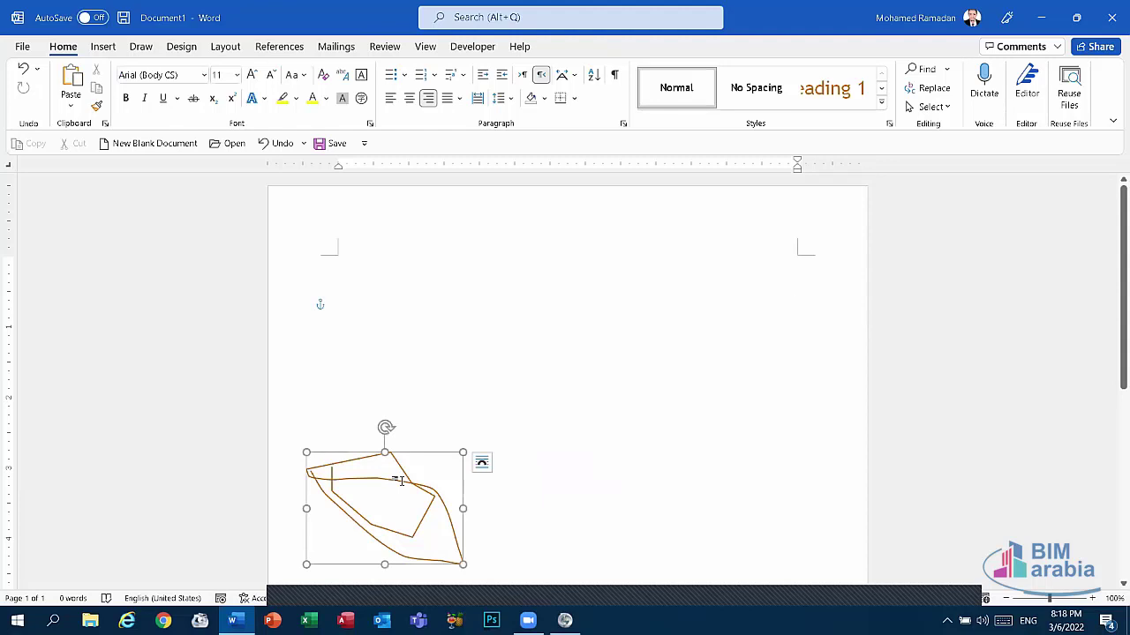
pyautogui.press('Delete')
# - Draw a wide orange rectangle across the page top and stretch its left side to the edge
pyautogui.click(102, 47)
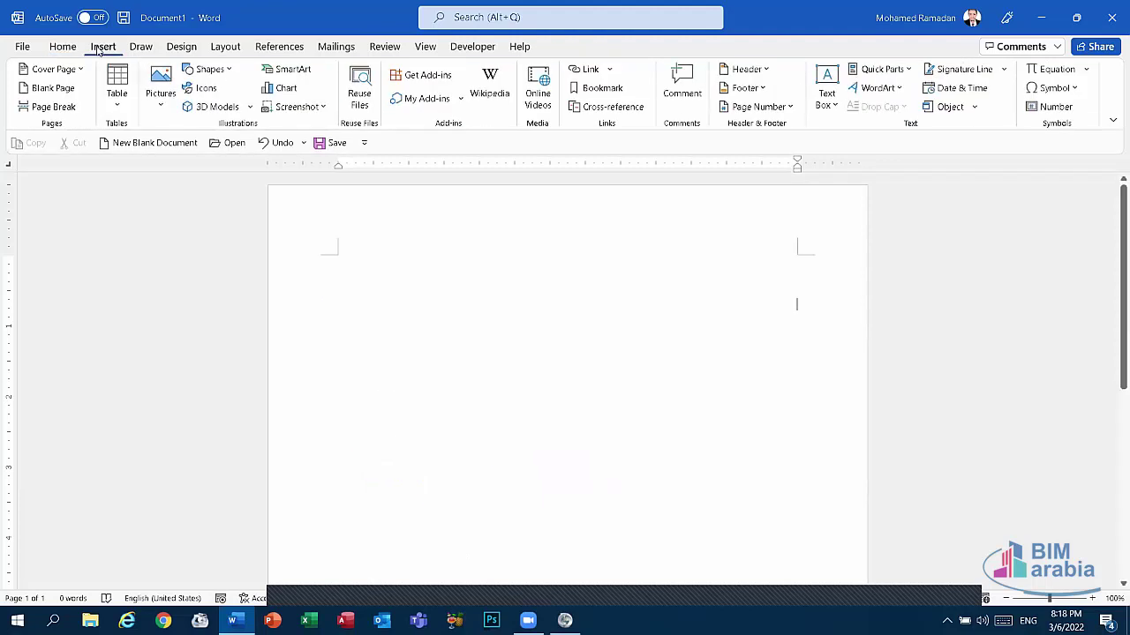
pyautogui.hotkey('alt', 'shift')
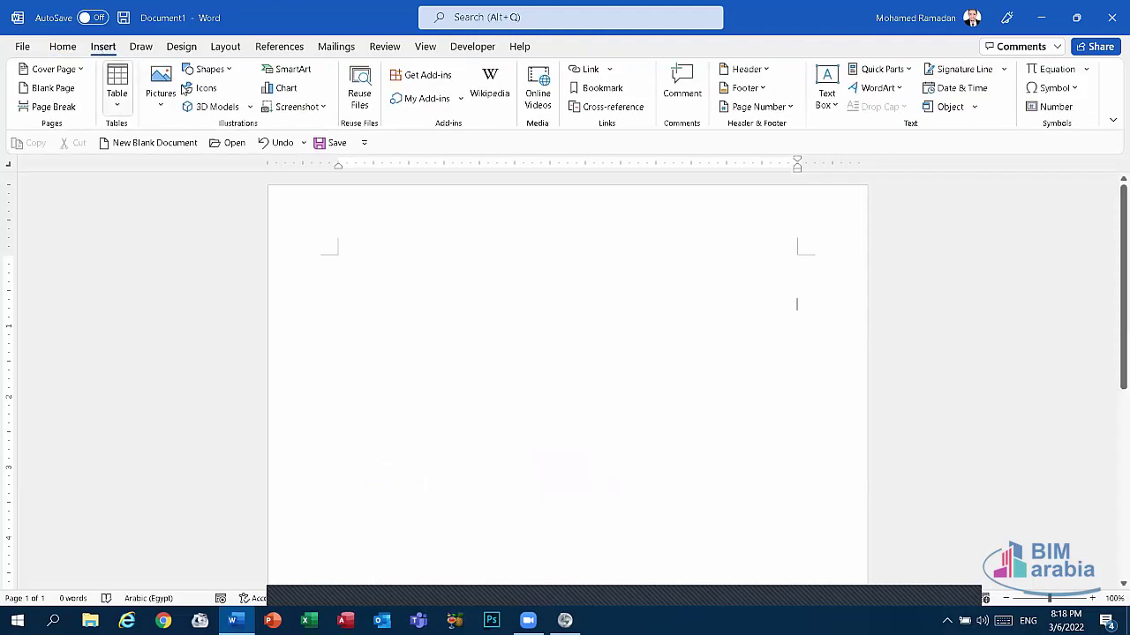
pyautogui.click(208, 70)
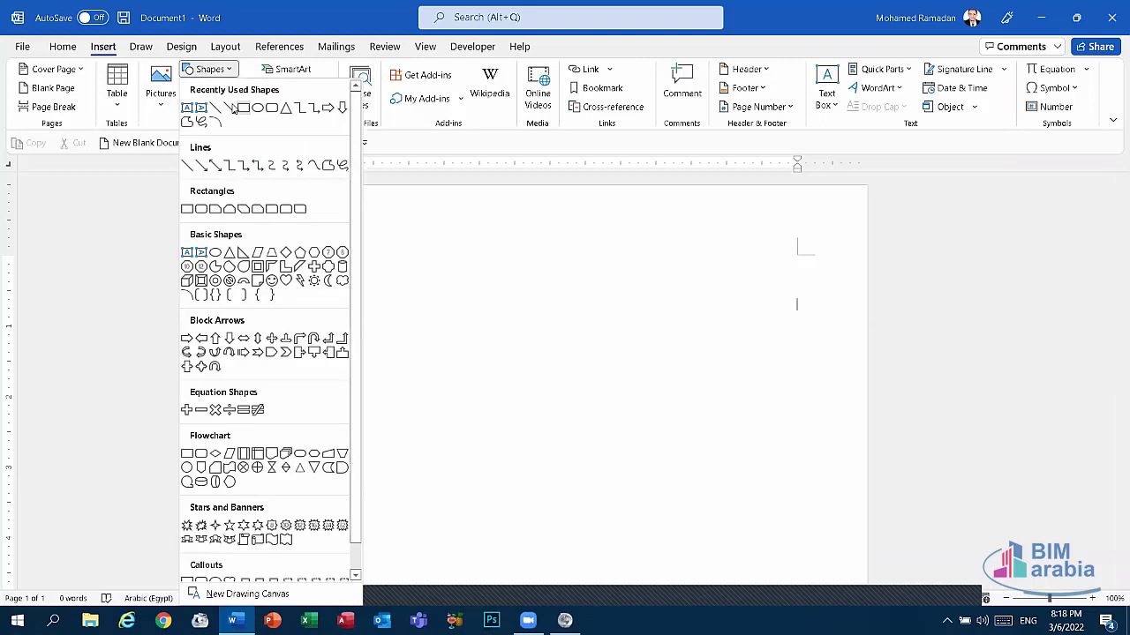
pyautogui.click(242, 107)
pyautogui.moveTo(282, 202); pyautogui.dragTo(808, 325)
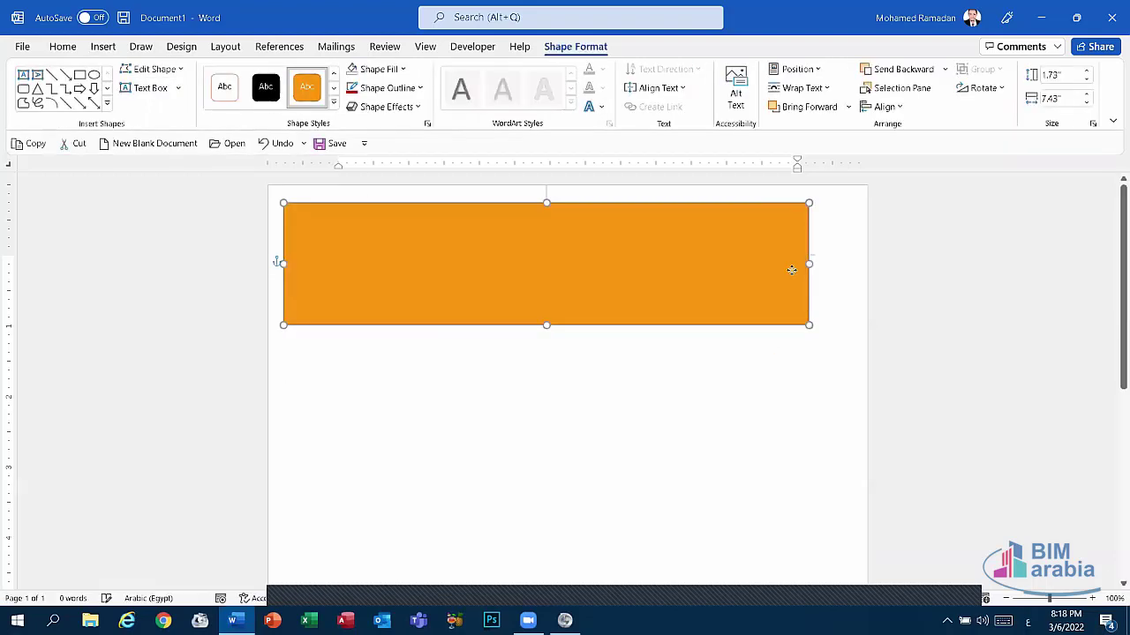
pyautogui.hotkey('alt', 'shift')
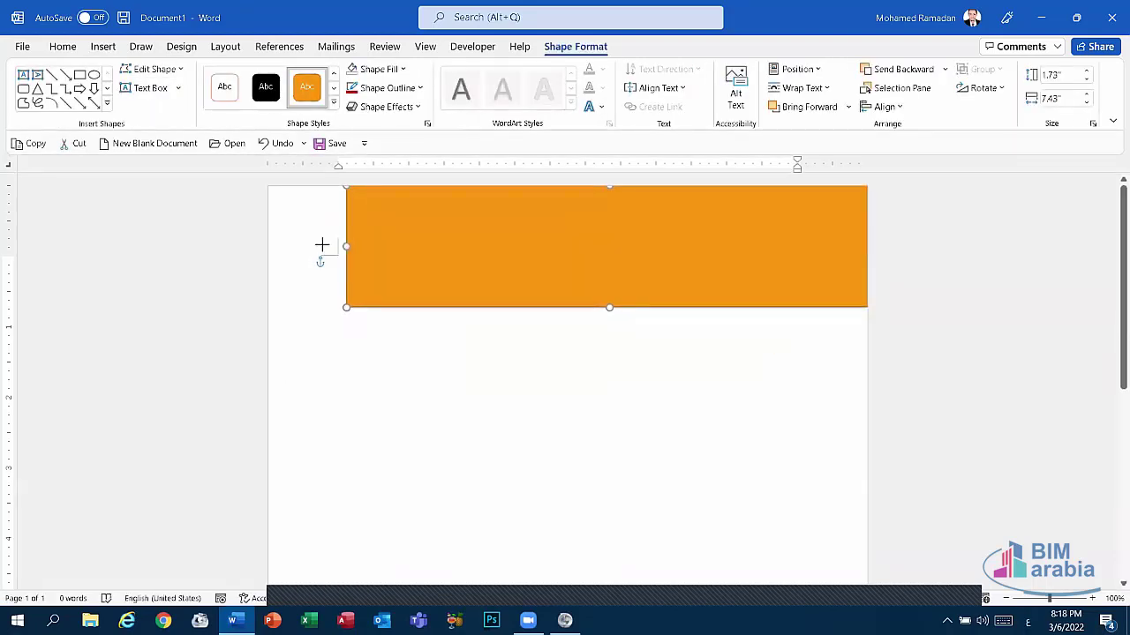
pyautogui.moveTo(322, 244); pyautogui.dragTo(262, 242)
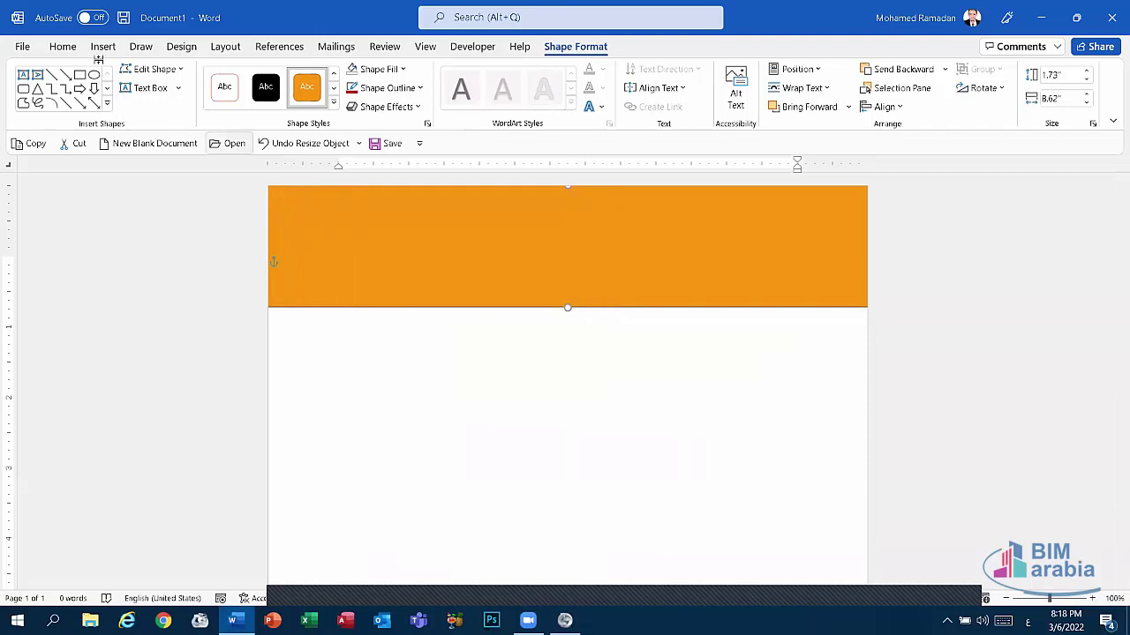
# - Reposition and resize the rectangle so it sits flush with the page's top and left edges
pyautogui.click(154, 69)
pyautogui.click(161, 110)
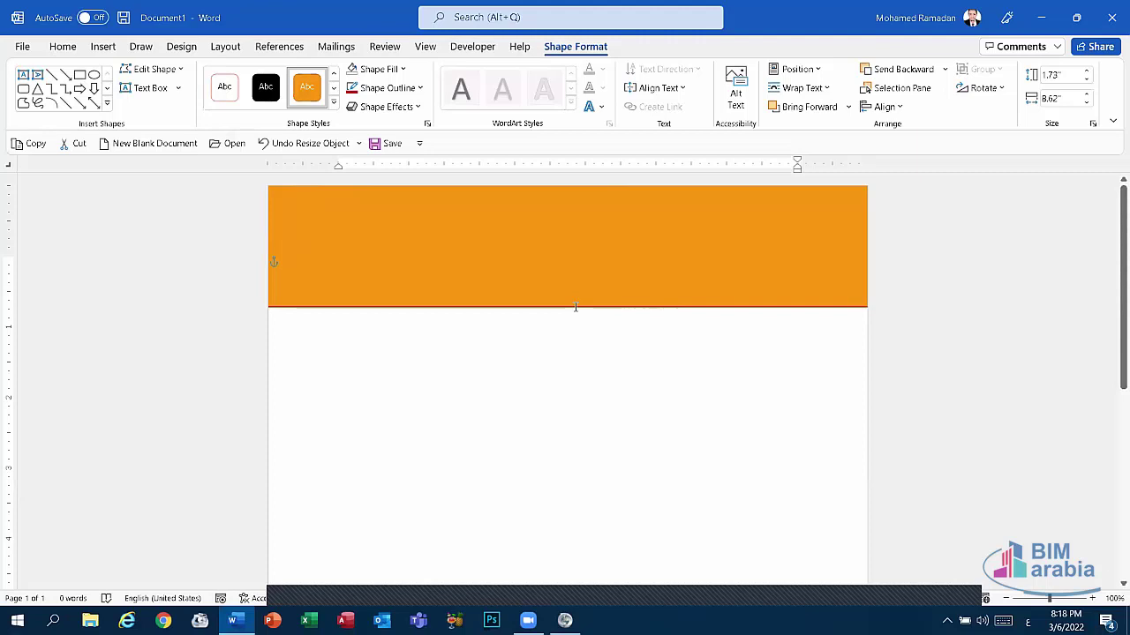
pyautogui.click(408, 252)
pyautogui.moveTo(410, 256); pyautogui.dragTo(383, 268)
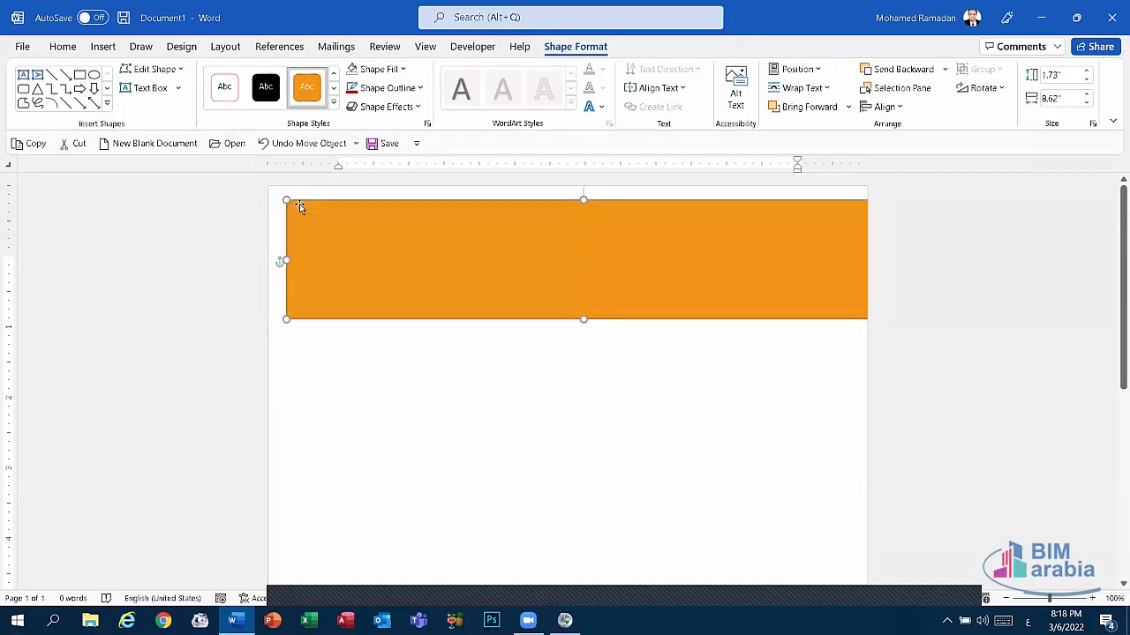
pyautogui.moveTo(269, 192); pyautogui.dragTo(286, 198)
pyautogui.moveTo(398, 215); pyautogui.dragTo(403, 211)
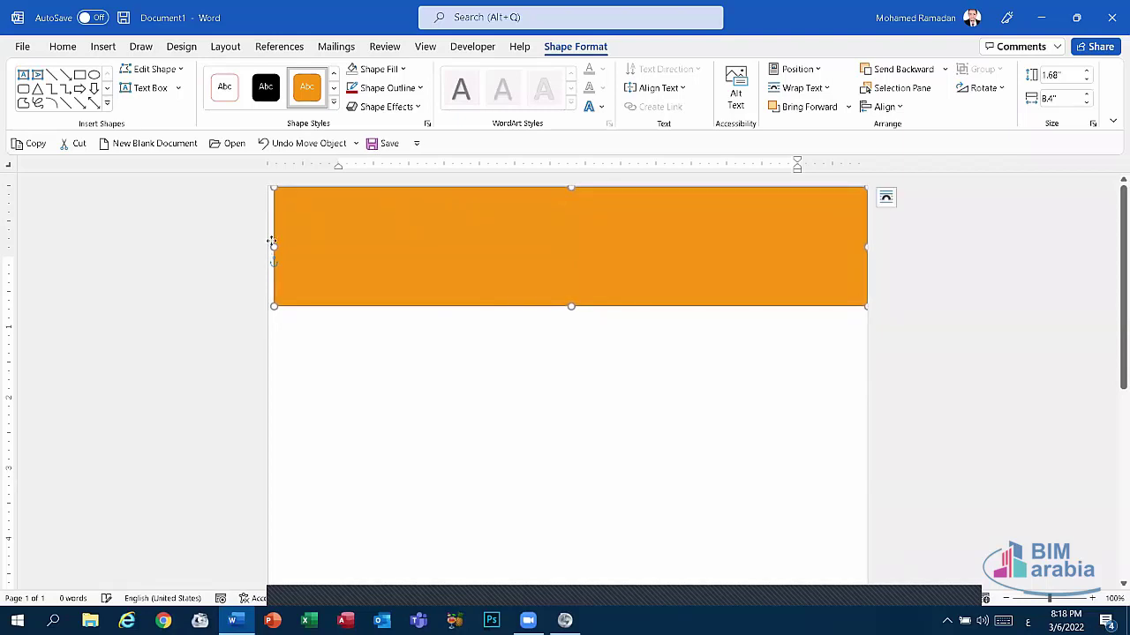
pyautogui.moveTo(271, 246); pyautogui.dragTo(265, 245)
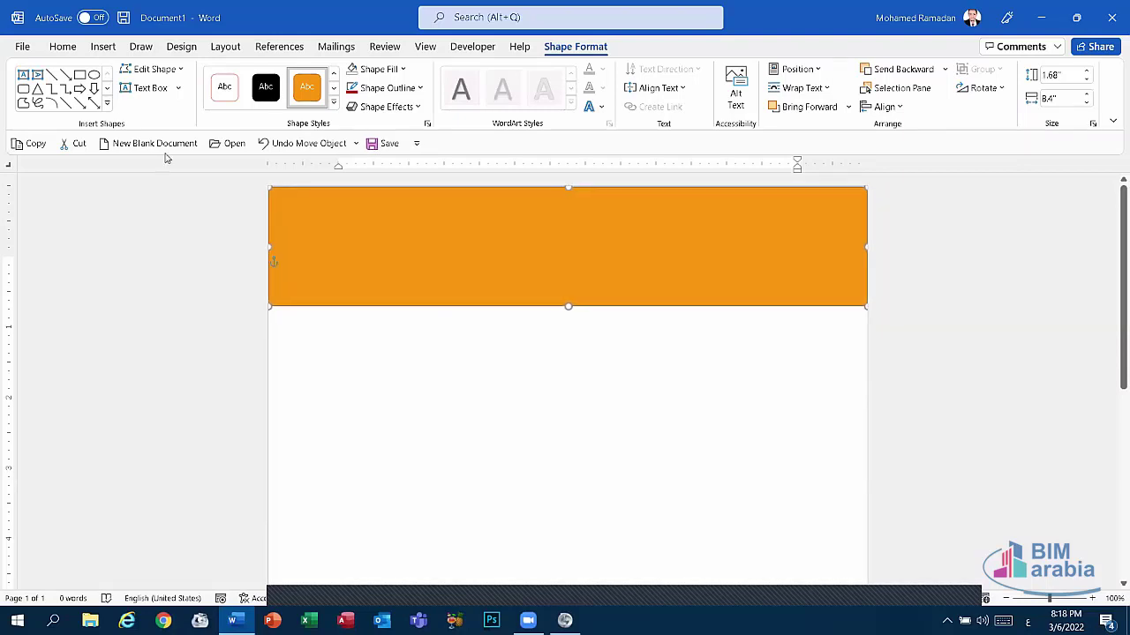
# - Edit the rectangle's points to bend its bottom edge into a gentle wave
pyautogui.click(152, 69)
pyautogui.click(164, 112)
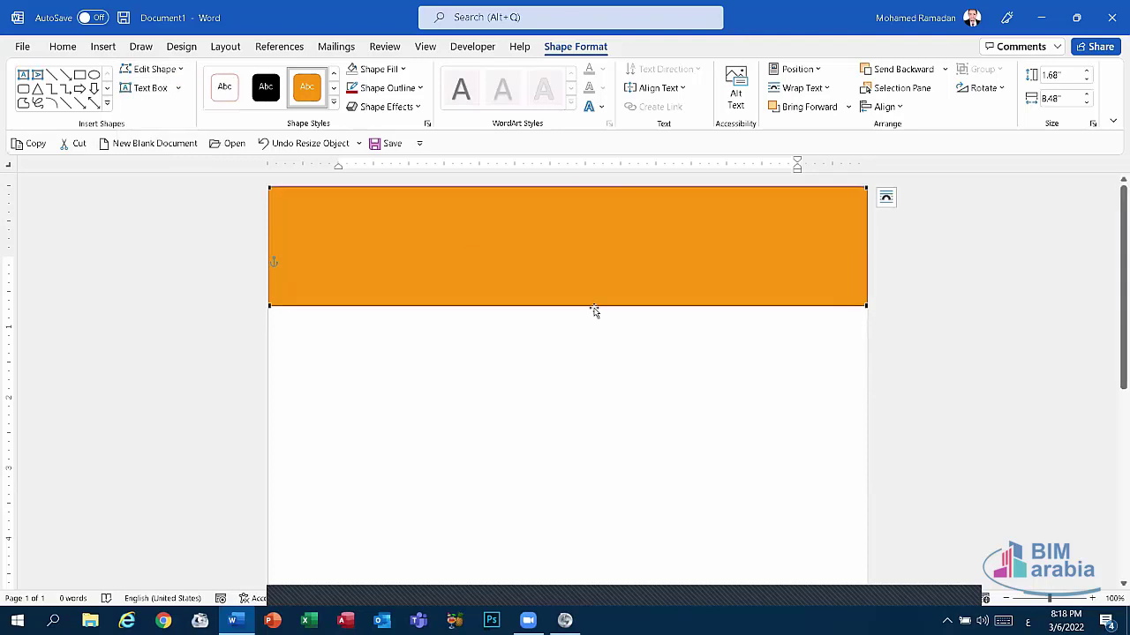
pyautogui.moveTo(577, 306); pyautogui.dragTo(557, 254)
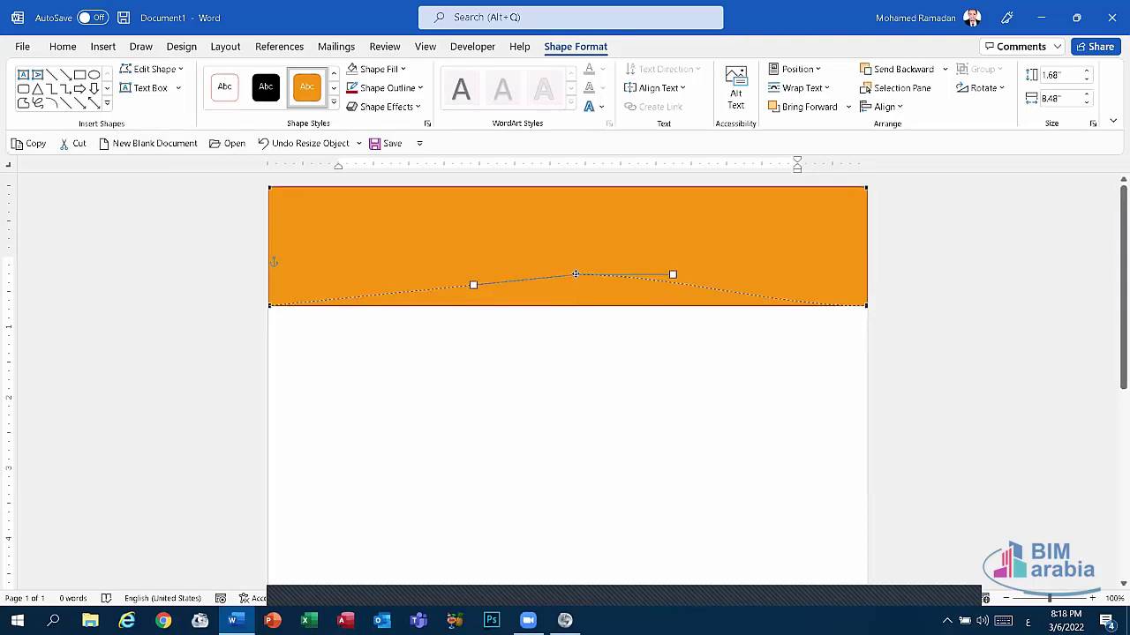
pyautogui.click(597, 345)
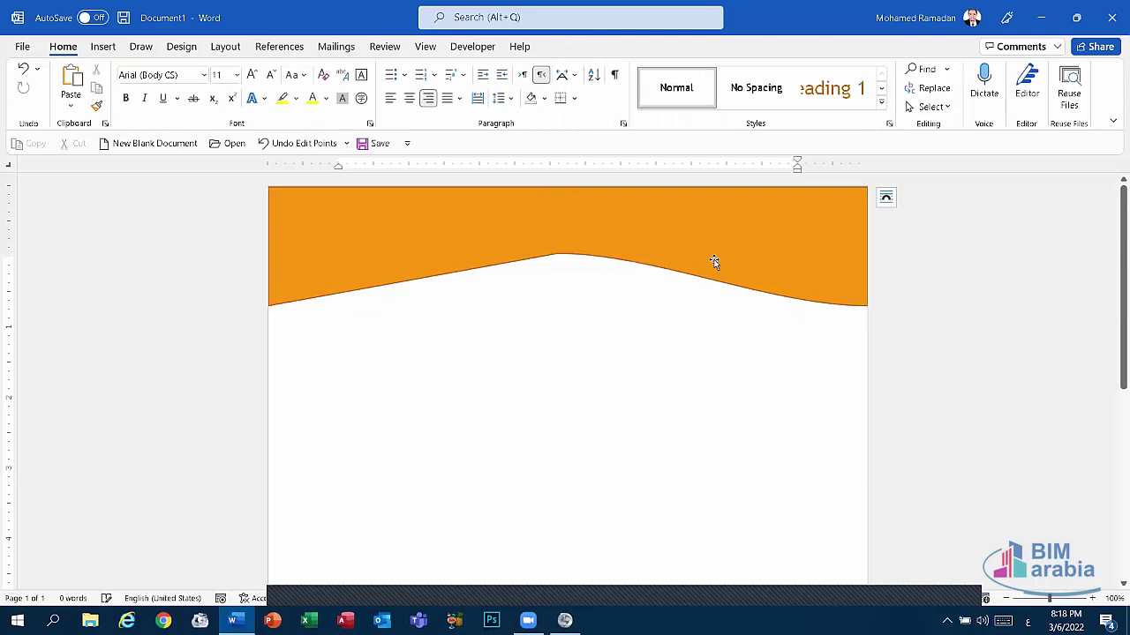
pyautogui.click(738, 262)
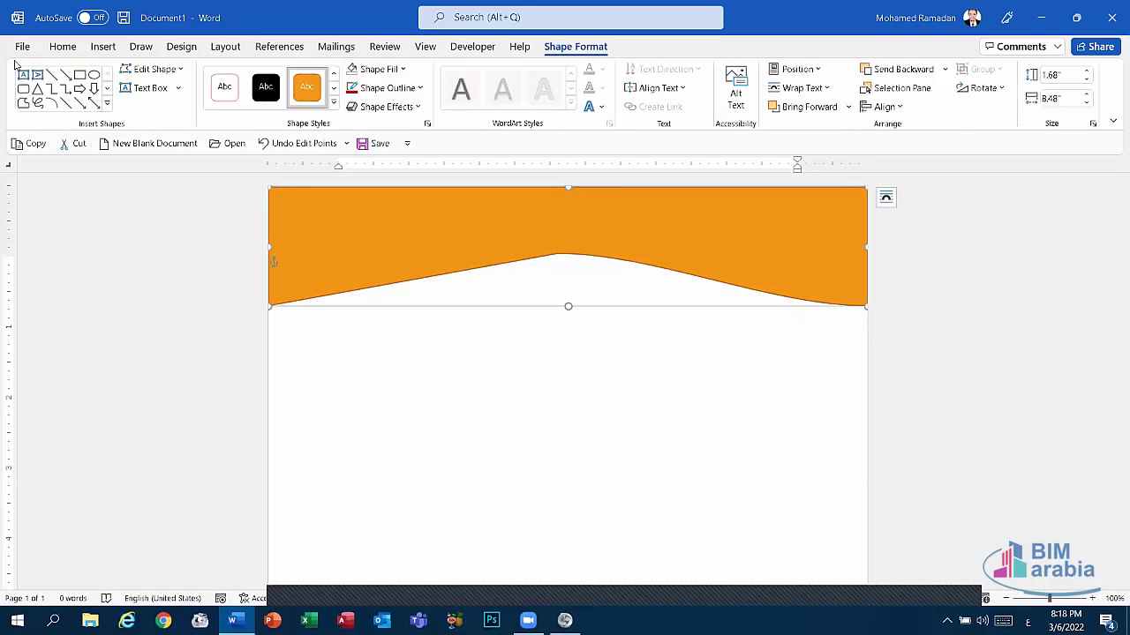
pyautogui.click(66, 50)
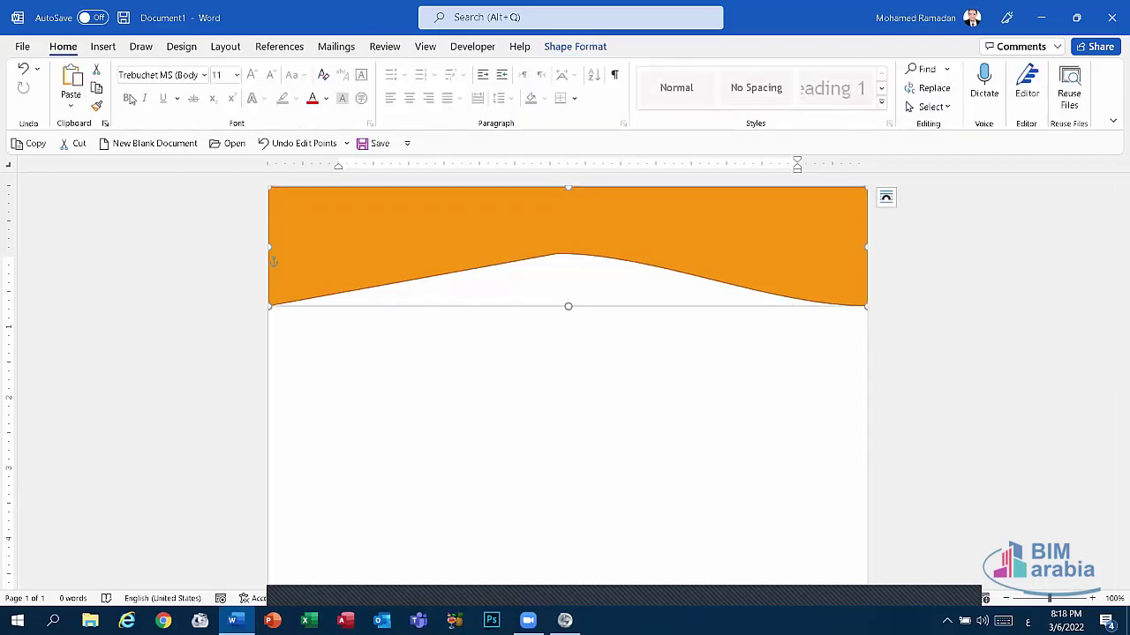
# - Paste a copy of the wavy band, flip it vertically, and move it to the page bottom
pyautogui.doubleClick(560, 444)
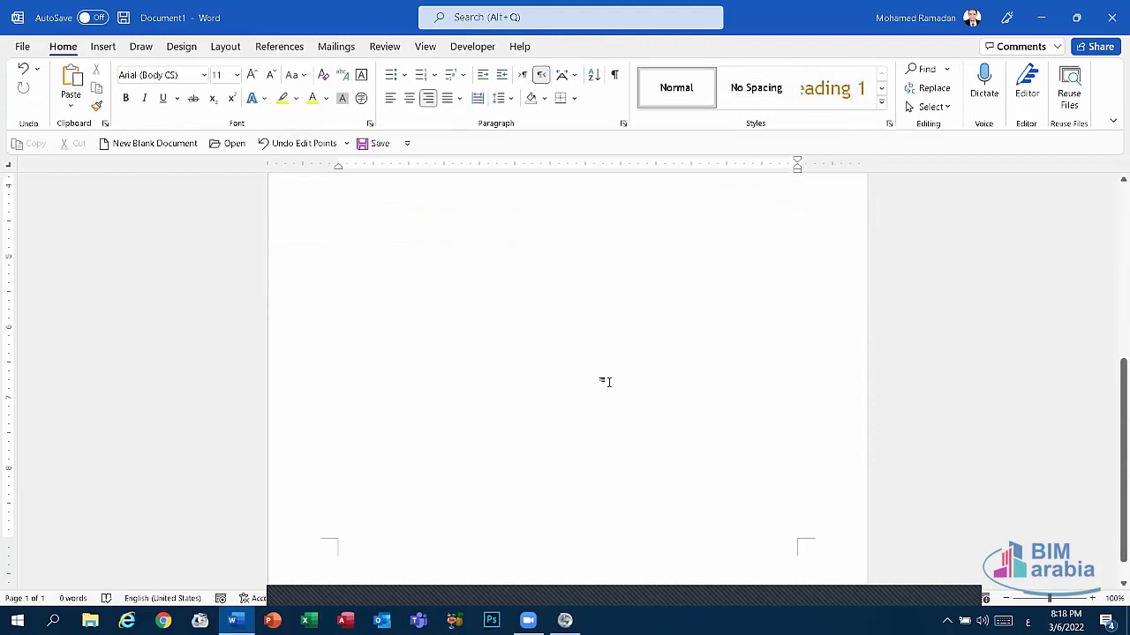
pyautogui.hotkey('ctrl', 'v')
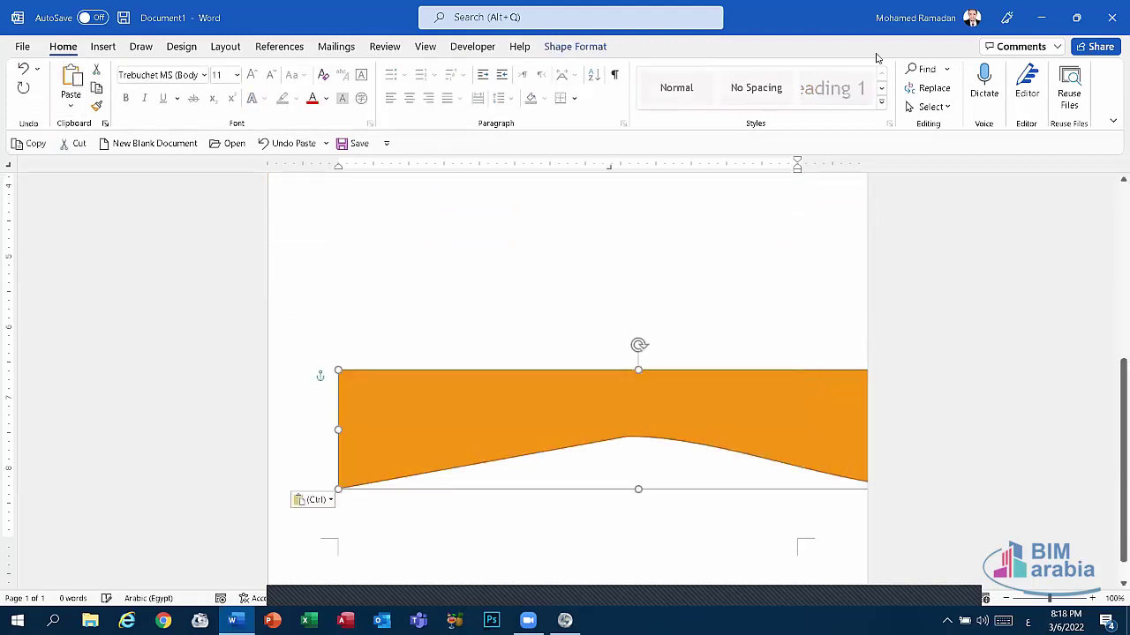
pyautogui.click(581, 46)
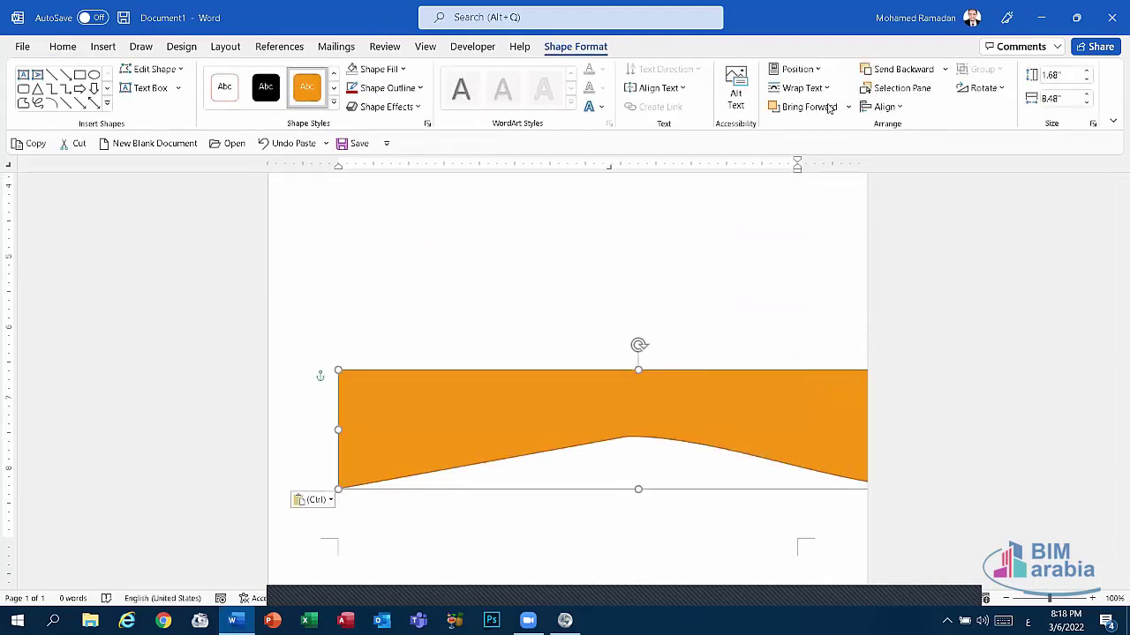
pyautogui.click(981, 89)
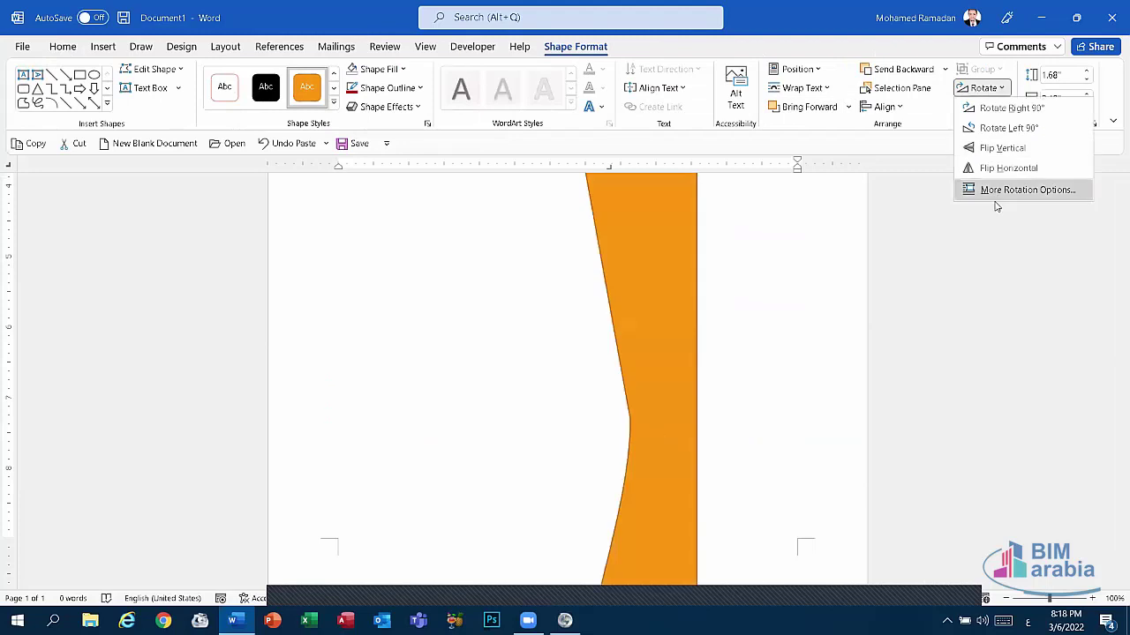
pyautogui.click(1000, 149)
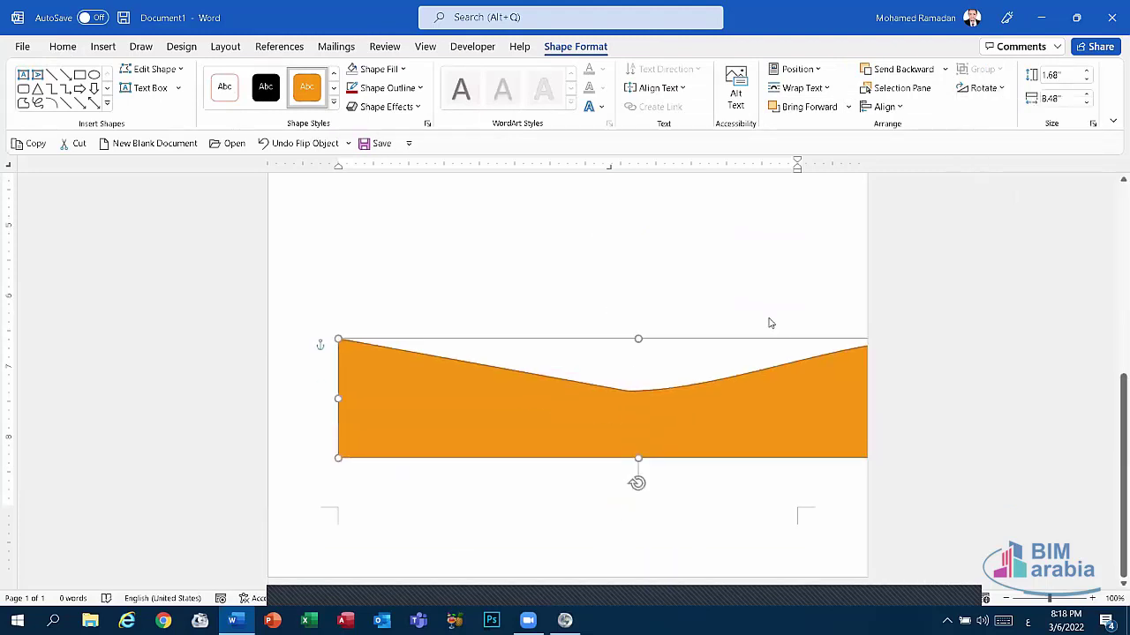
pyautogui.moveTo(647, 456); pyautogui.dragTo(653, 534)
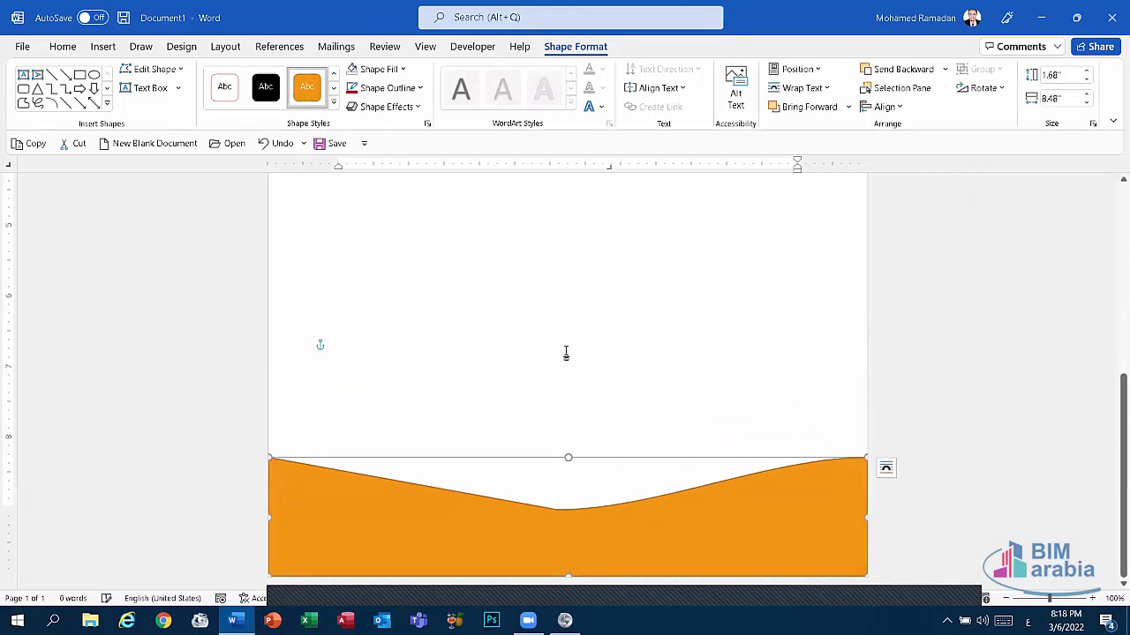
pyautogui.click(607, 344)
# - Check the page with a print preview, then return to the document
pyautogui.hotkey('alt', 'f')
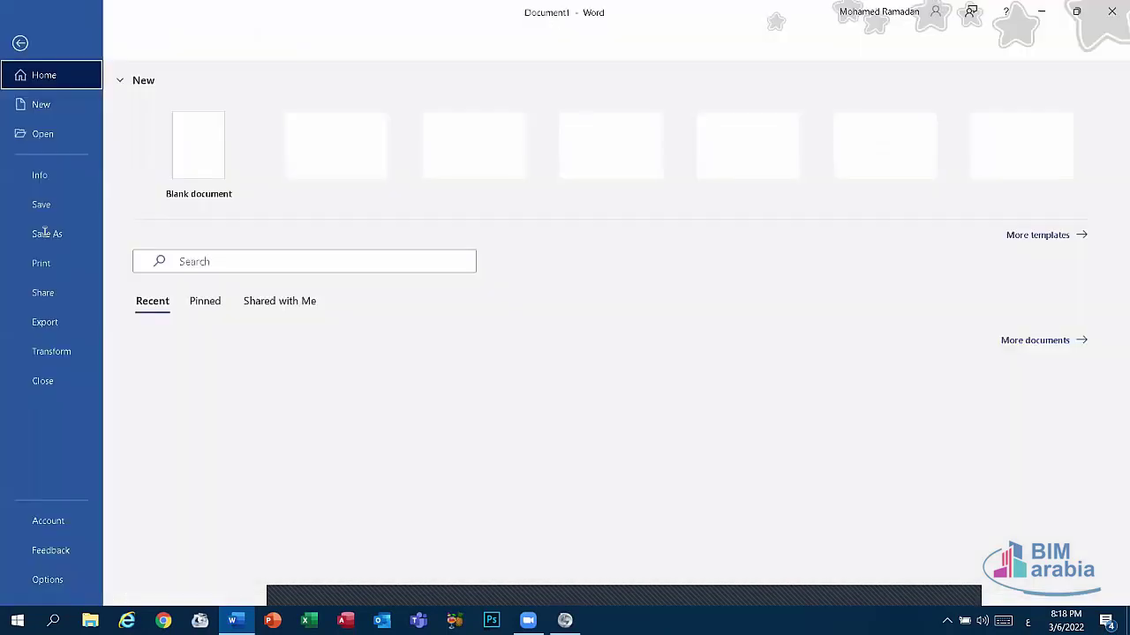
pyautogui.hotkey('ctrl', 'p')
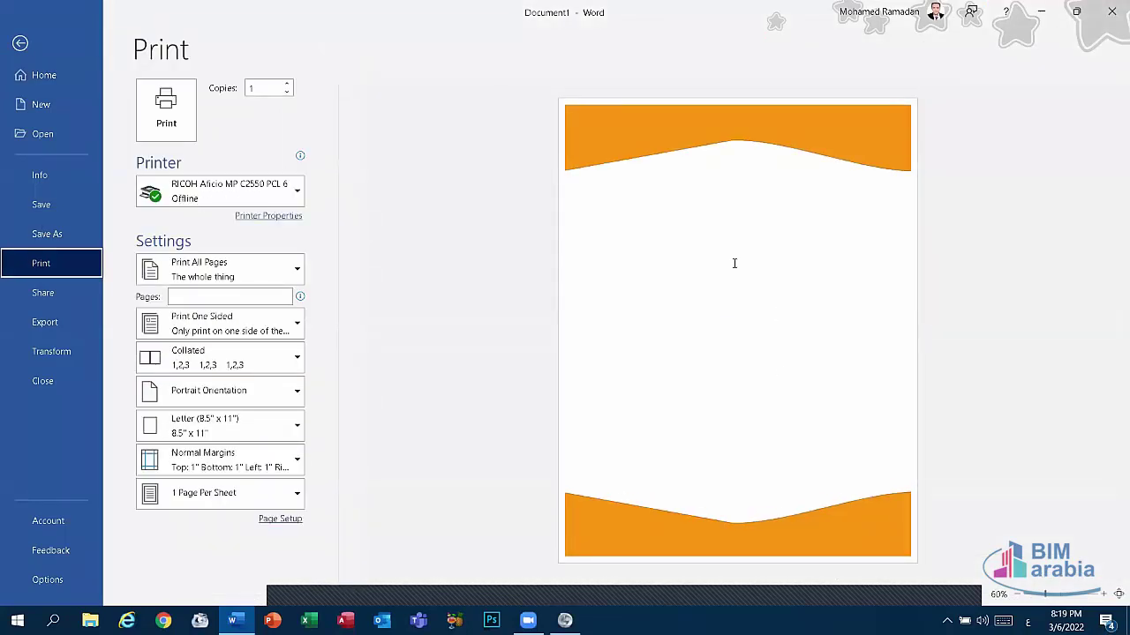
pyautogui.press('Escape')
pyautogui.scroll(10, 565, 313)
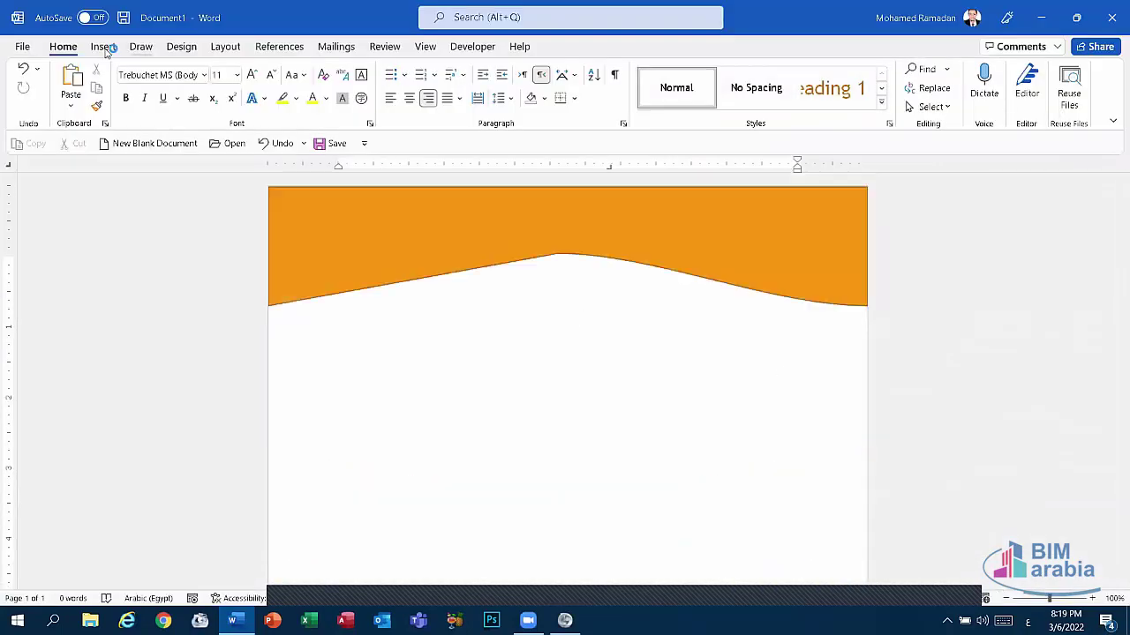
pyautogui.click(104, 47)
pyautogui.click(210, 69)
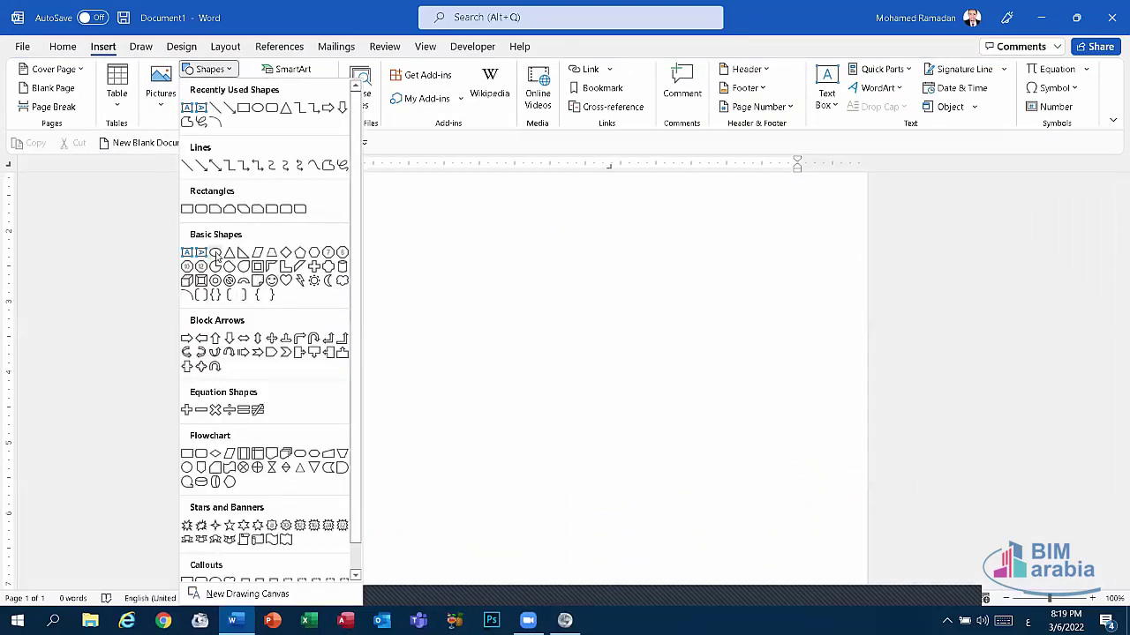
pyautogui.click(215, 255)
pyautogui.moveTo(468, 284); pyautogui.dragTo(660, 426)
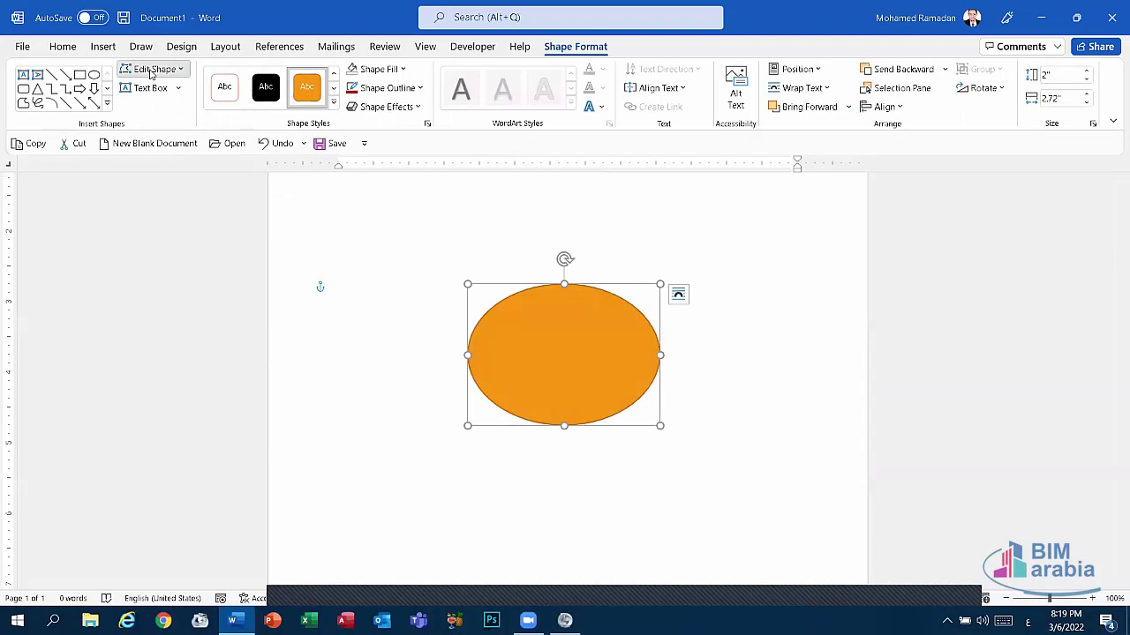
pyautogui.click(150, 68)
pyautogui.click(160, 112)
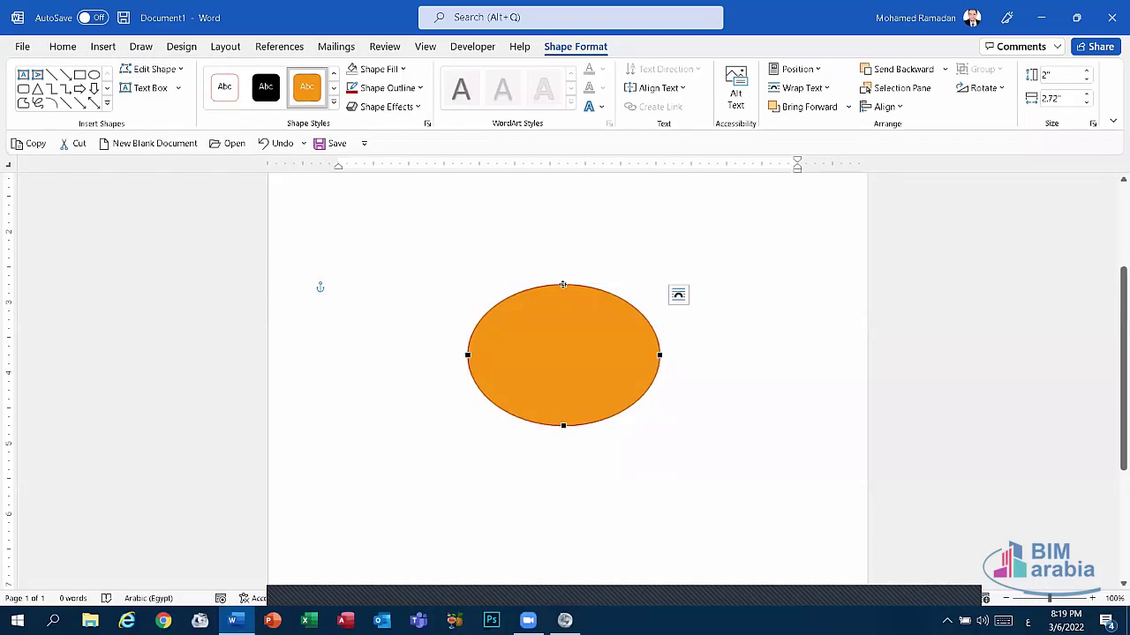
pyautogui.moveTo(562, 285); pyautogui.dragTo(569, 320)
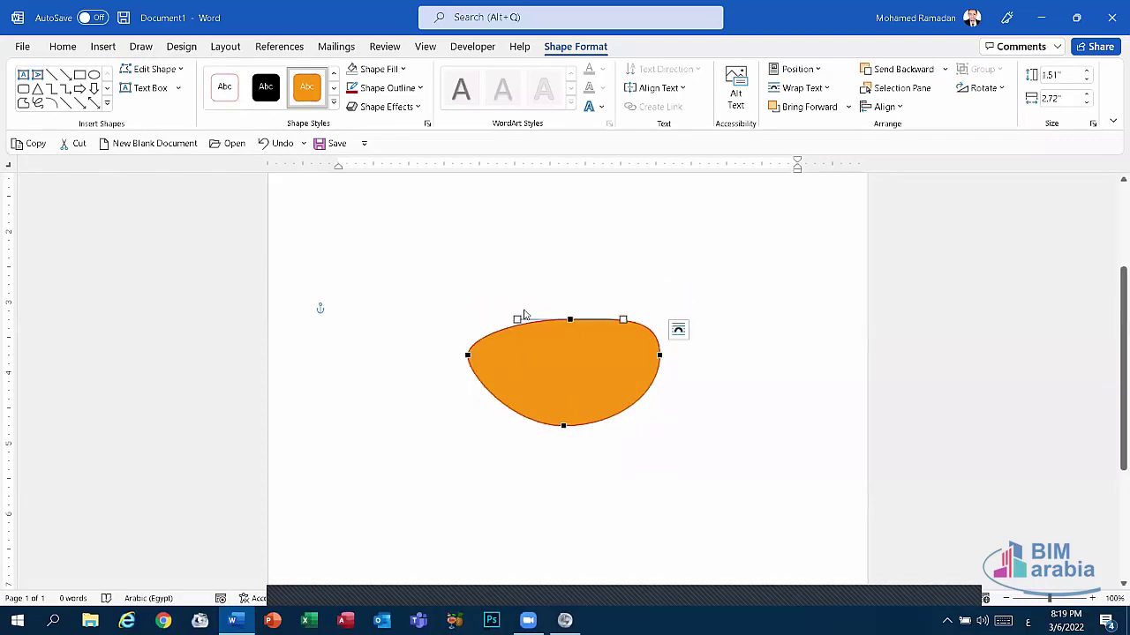
pyautogui.moveTo(517, 320); pyautogui.dragTo(546, 270)
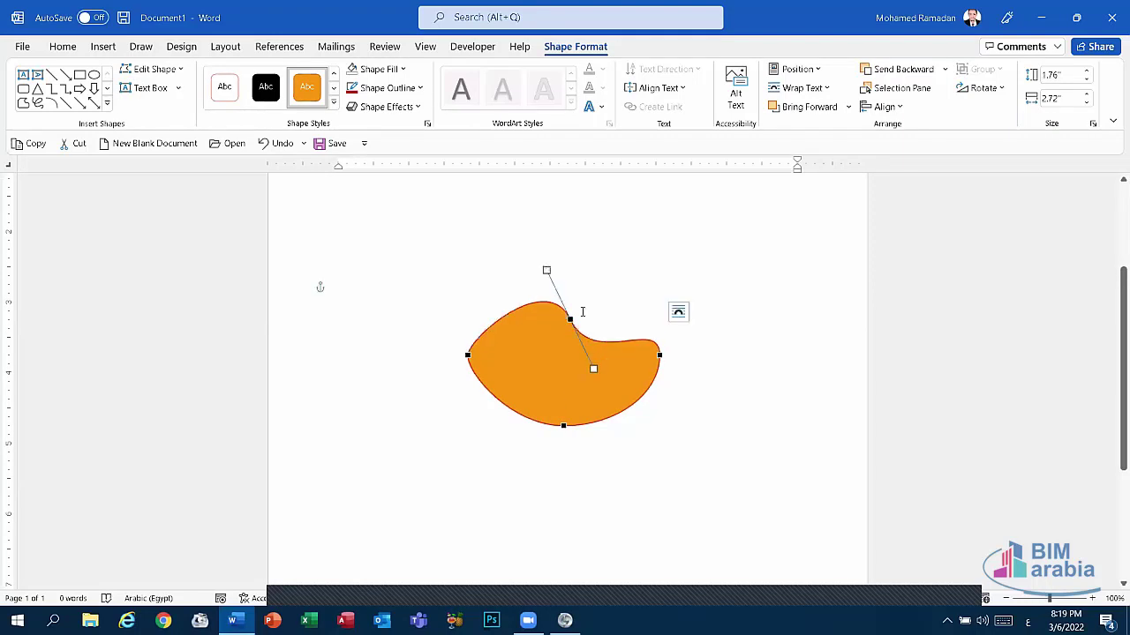
pyautogui.moveTo(594, 368); pyautogui.dragTo(850, 239)
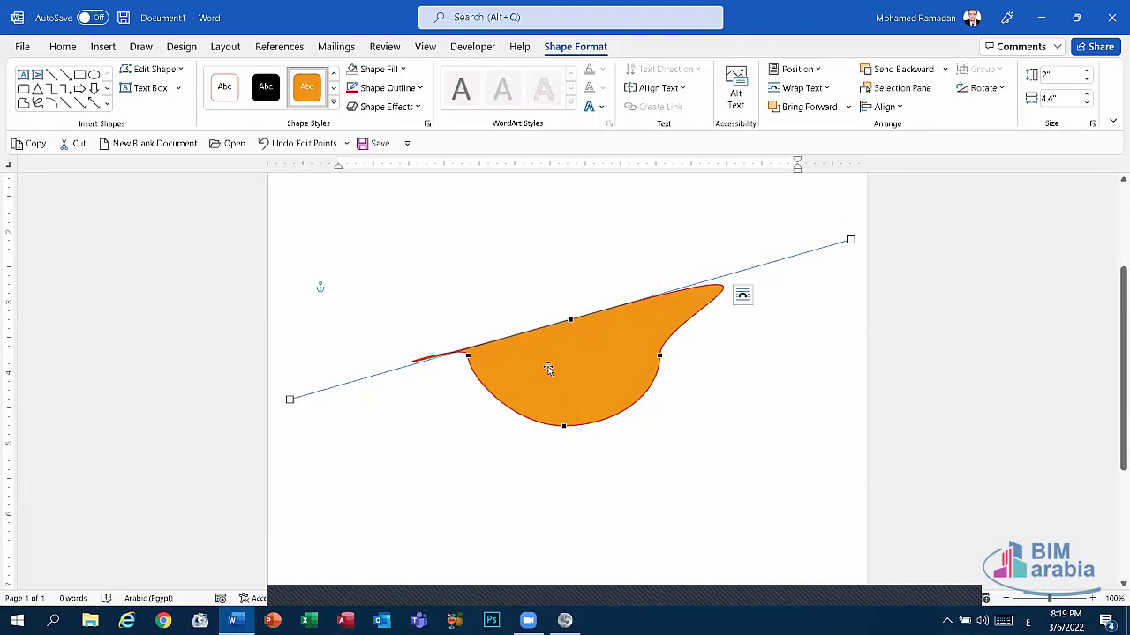
pyautogui.moveTo(290, 399); pyautogui.dragTo(327, 177)
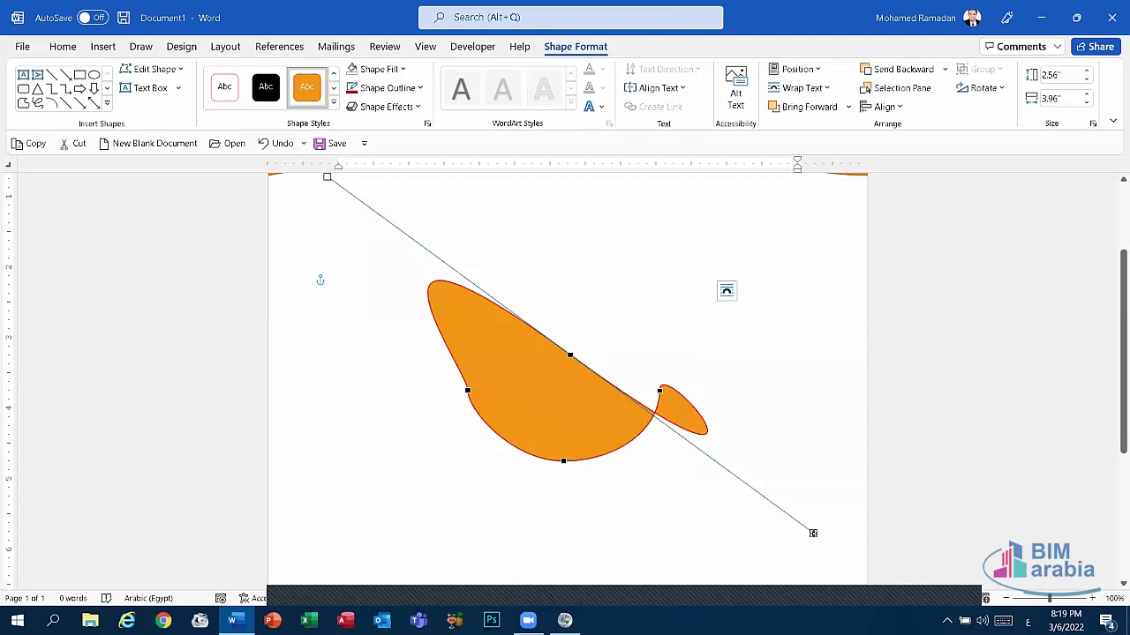
pyautogui.moveTo(813, 533); pyautogui.dragTo(772, 426)
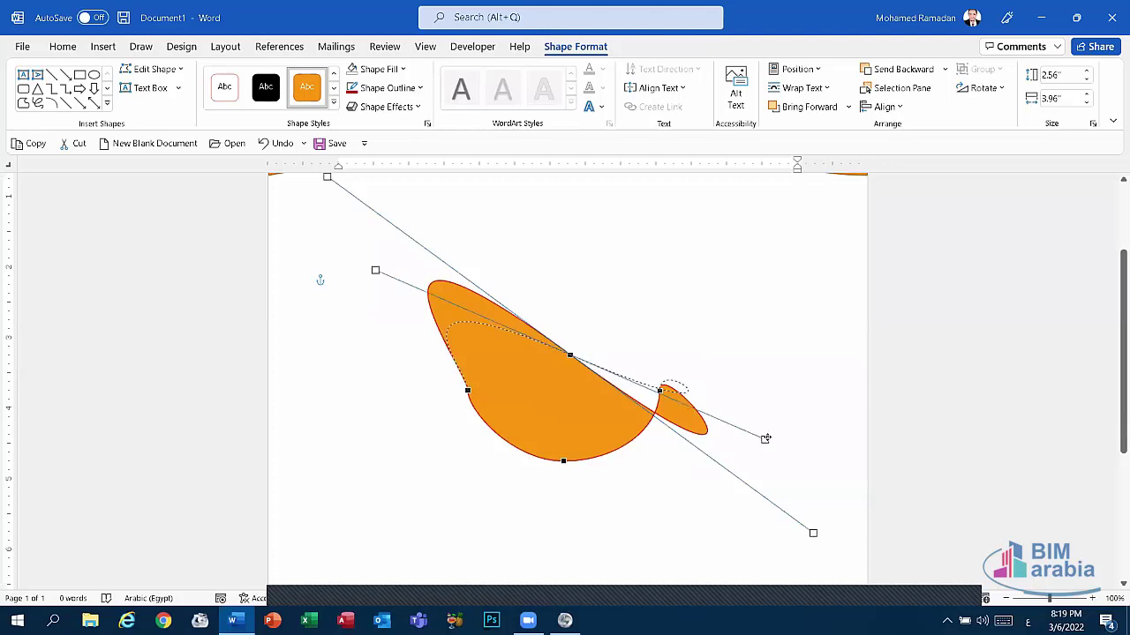
pyautogui.click(595, 430)
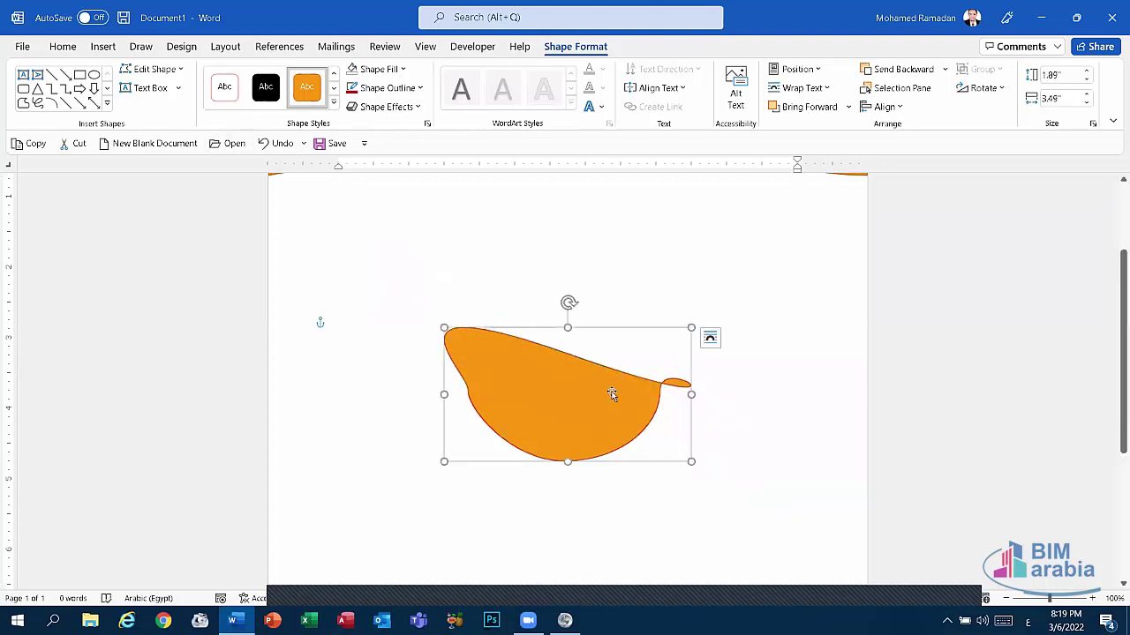
pyautogui.press('Delete')
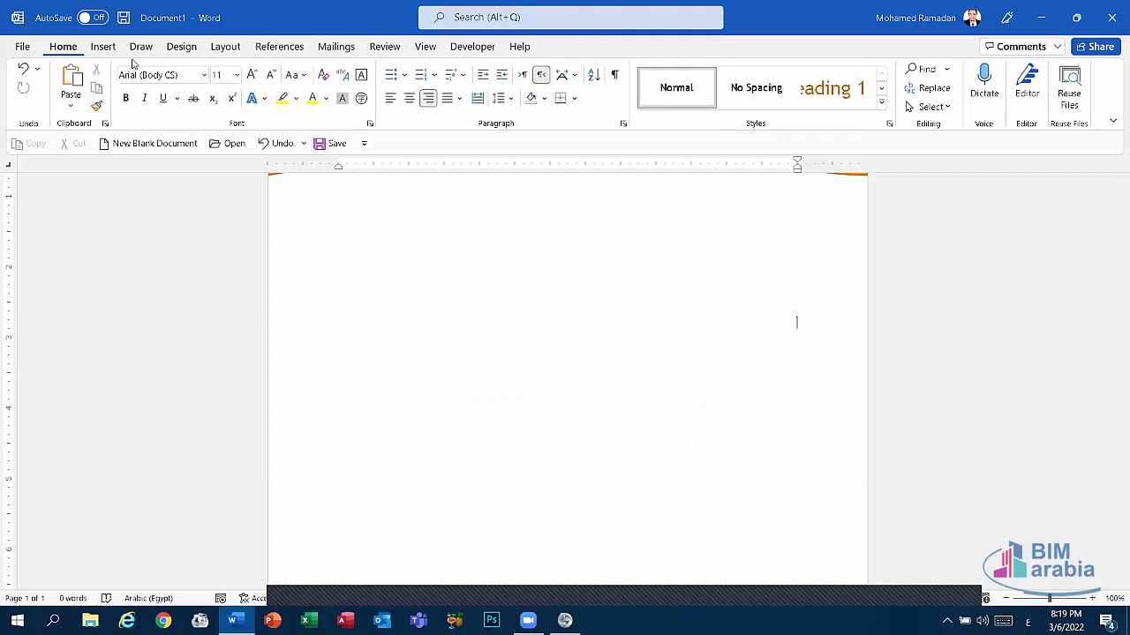
# - Draw an orange oval about 2.67" × 1.74" near the middle of the page
pyautogui.click(102, 46)
pyautogui.click(209, 69)
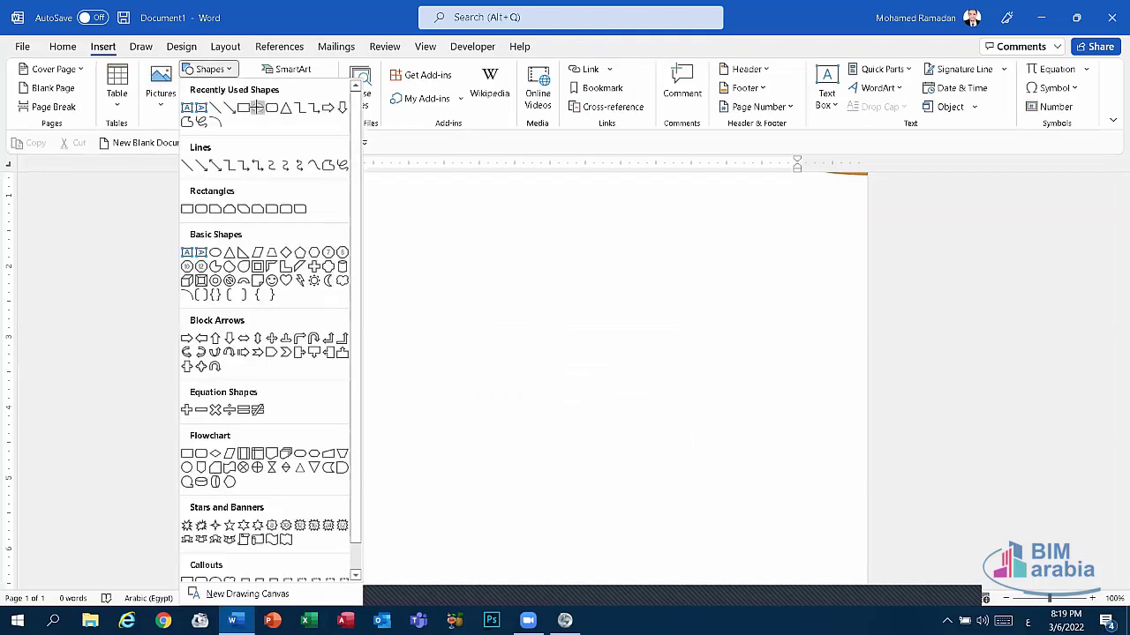
pyautogui.click(257, 106)
pyautogui.moveTo(468, 306); pyautogui.dragTo(657, 430)
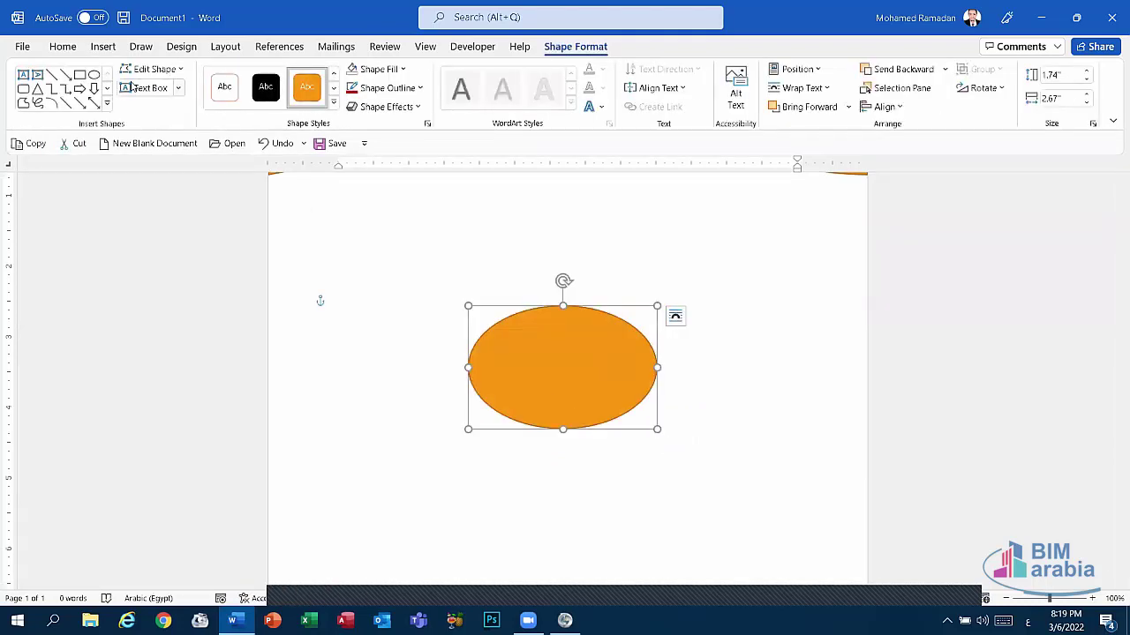
# - Draw a text box near the top-left, delete it, and reselect the oval
pyautogui.click(150, 88)
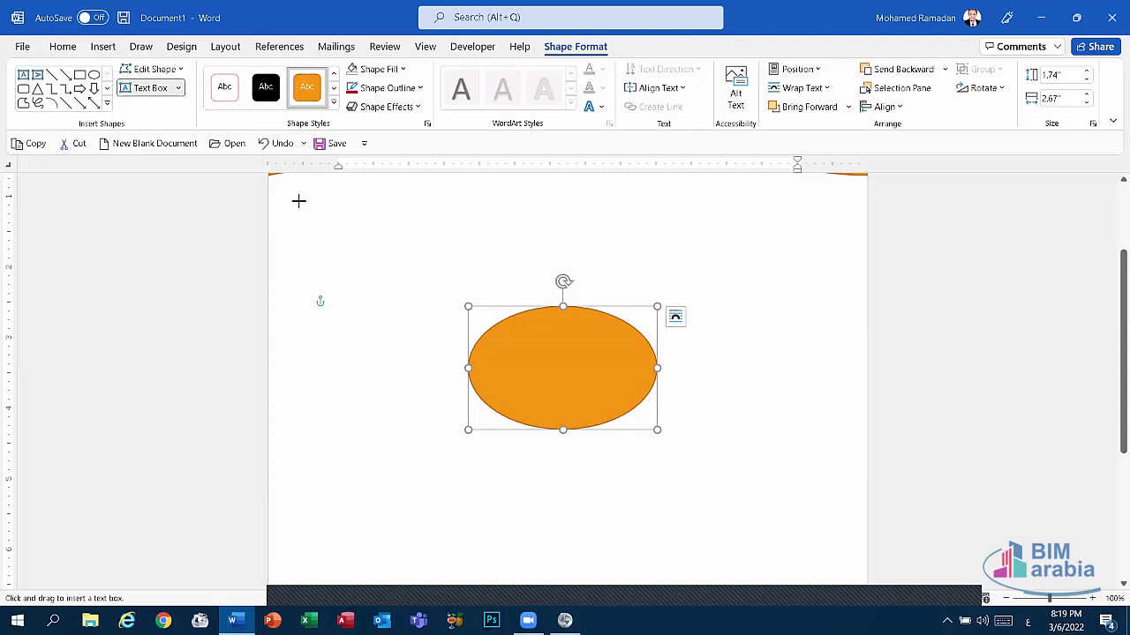
pyautogui.moveTo(299, 201); pyautogui.dragTo(405, 296)
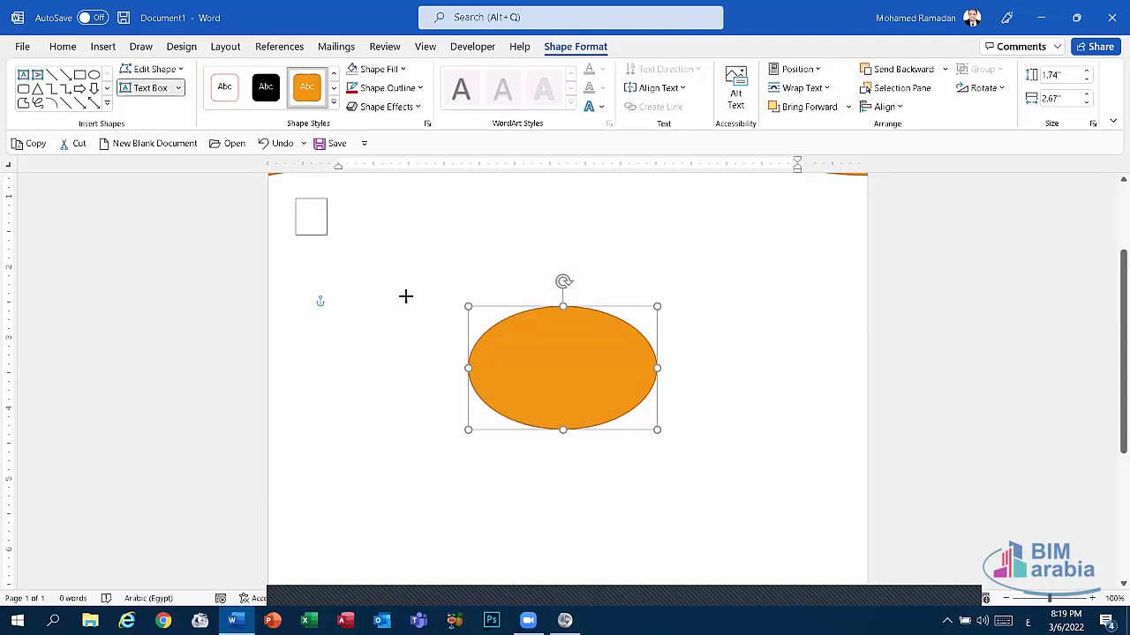
pyautogui.moveTo(405, 296); pyautogui.dragTo(425, 303)
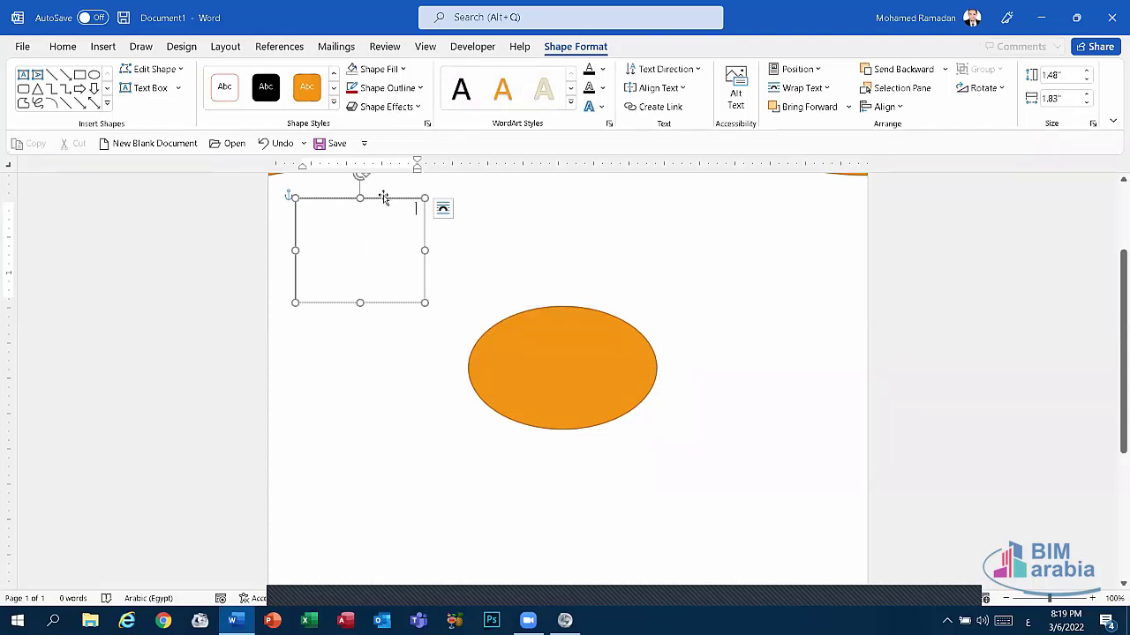
pyautogui.press('Delete')
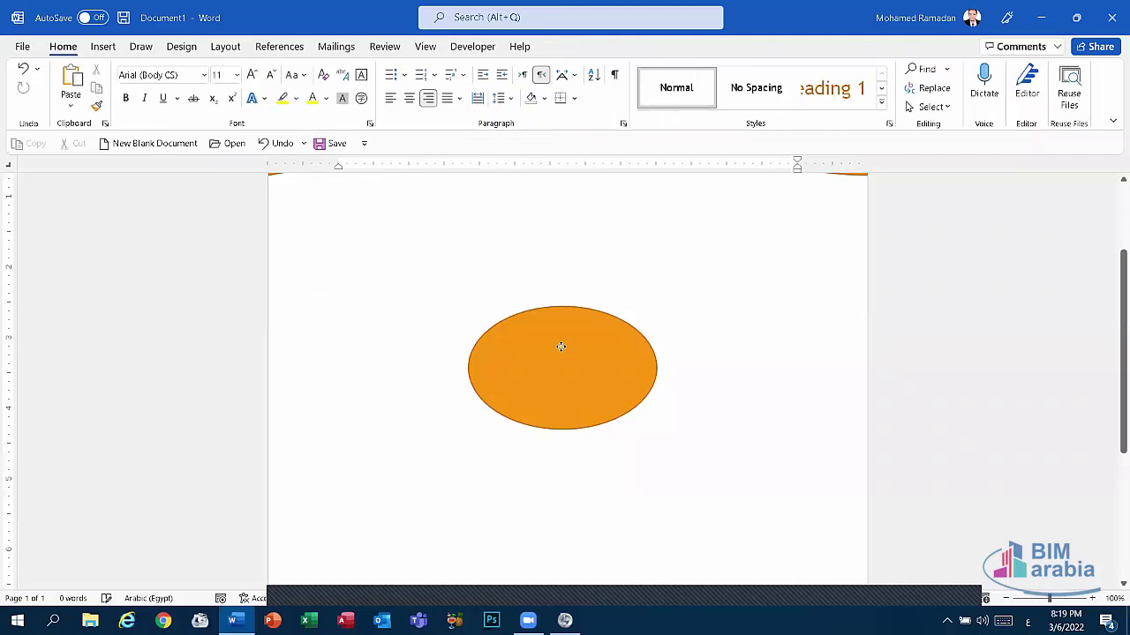
pyautogui.click(559, 345)
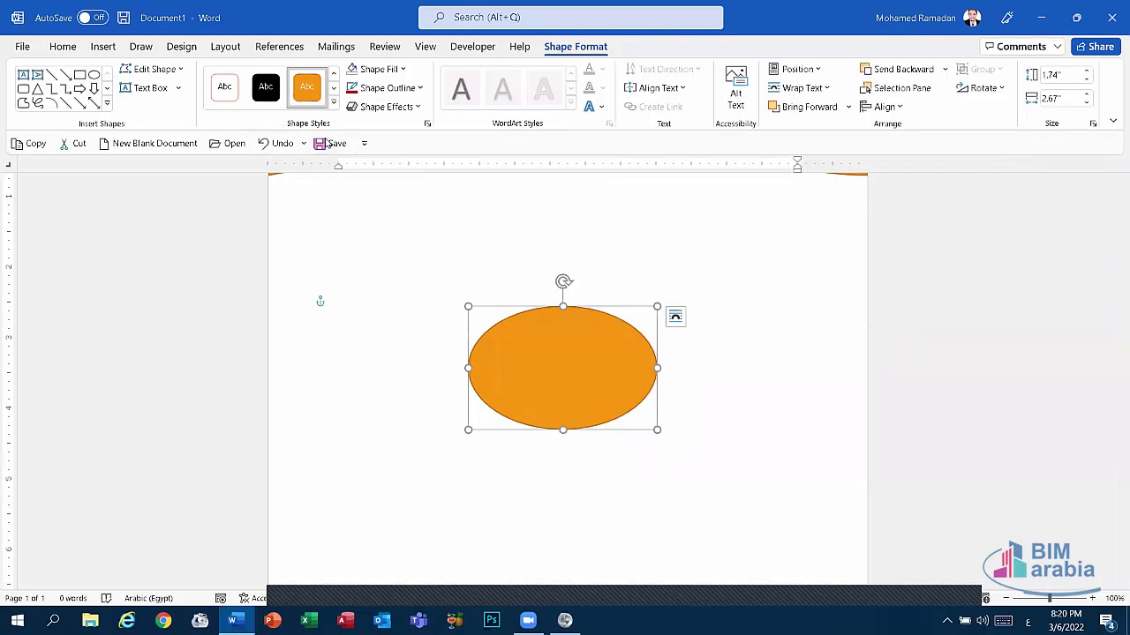
# - Try a light orange gradient from the shape styles gallery on the oval
pyautogui.click(333, 103)
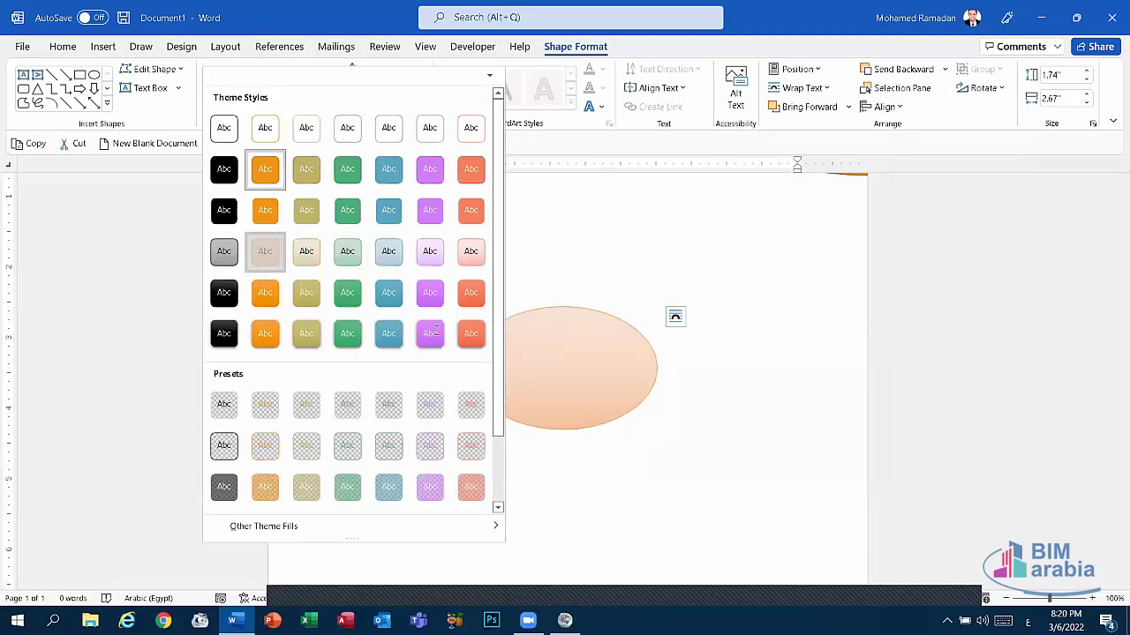
pyautogui.click(265, 252)
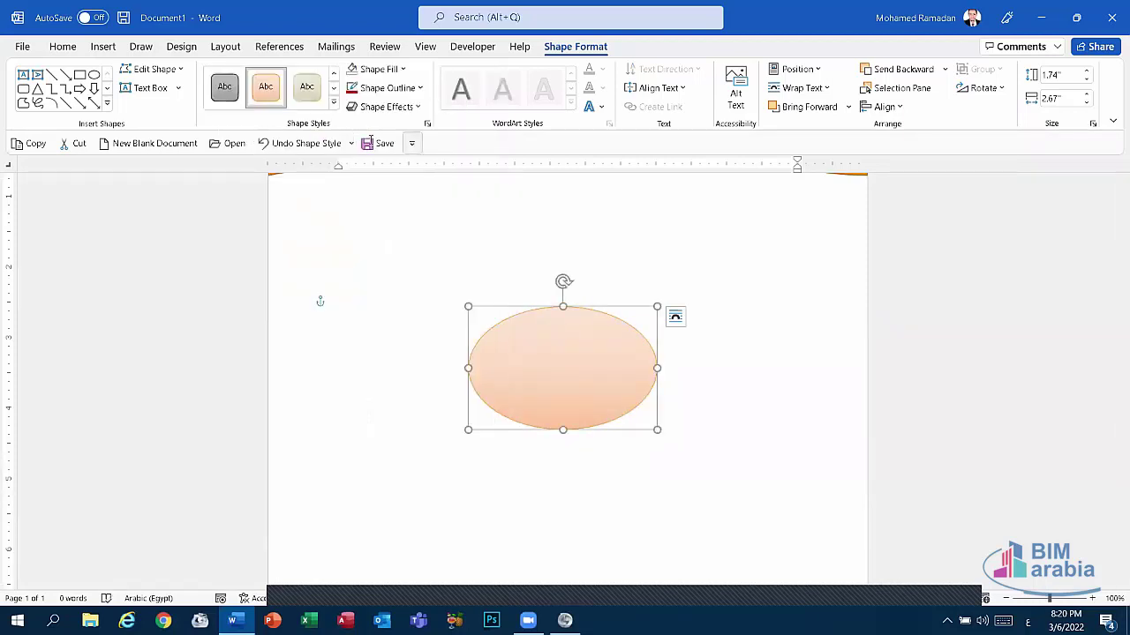
pyautogui.click(334, 105)
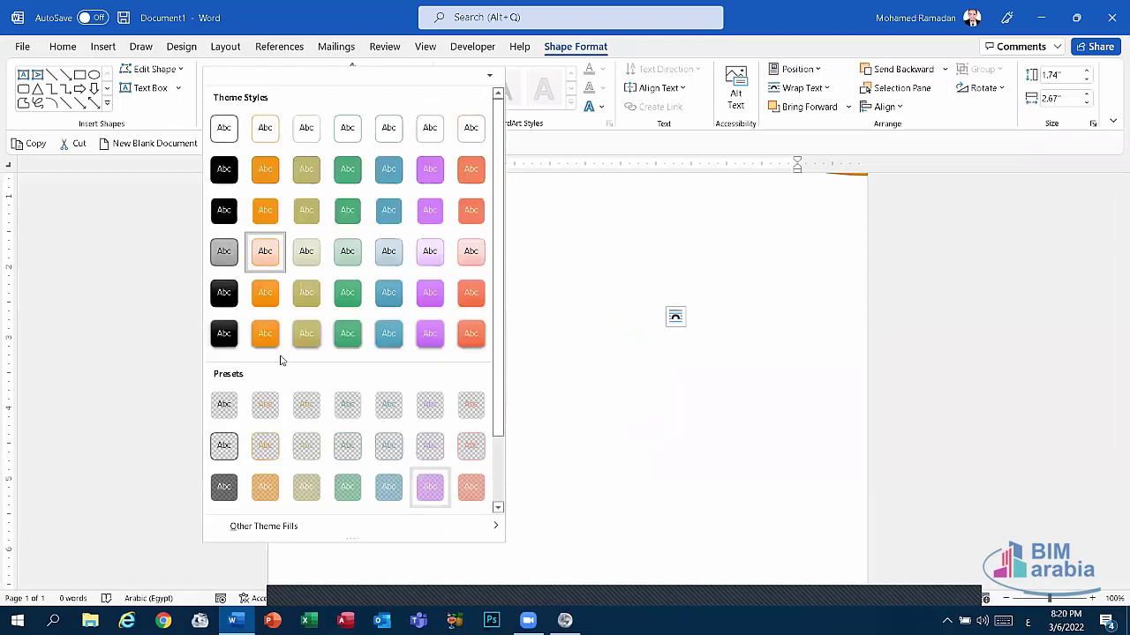
pyautogui.click(584, 412)
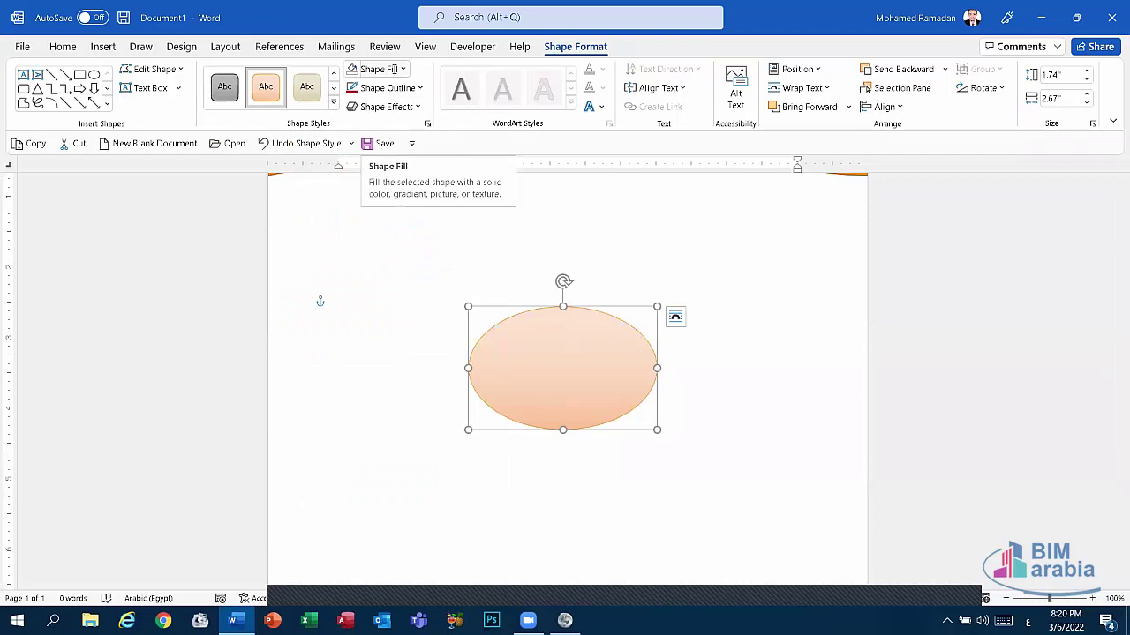
# - Fill the oval with the white marble texture from Shape Fill
pyautogui.click(403, 69)
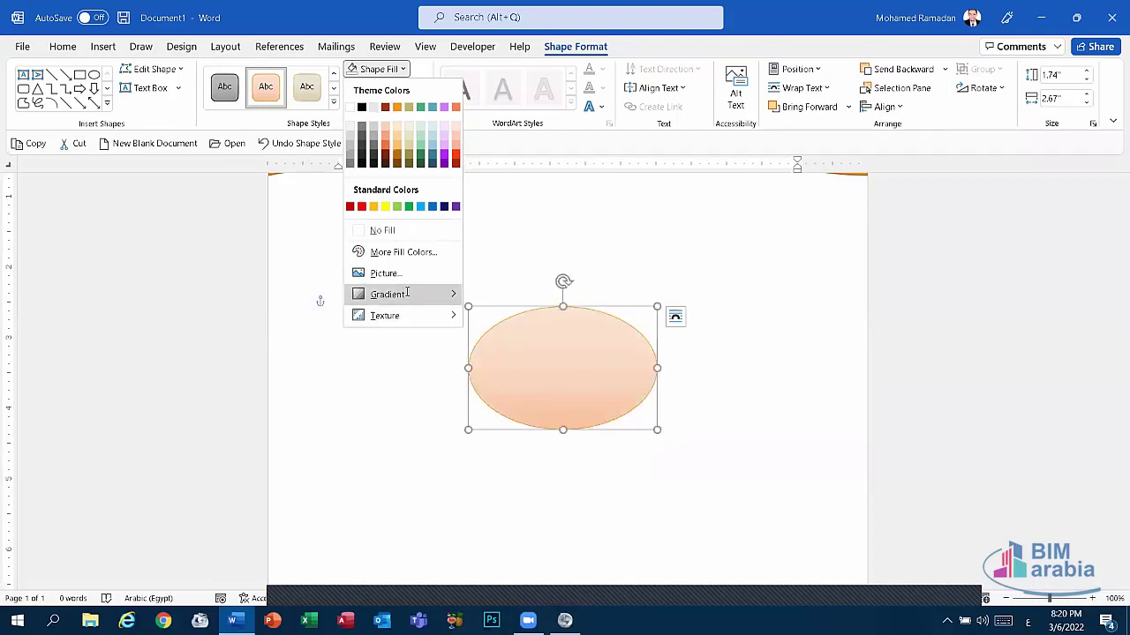
pyautogui.moveTo(402, 294)
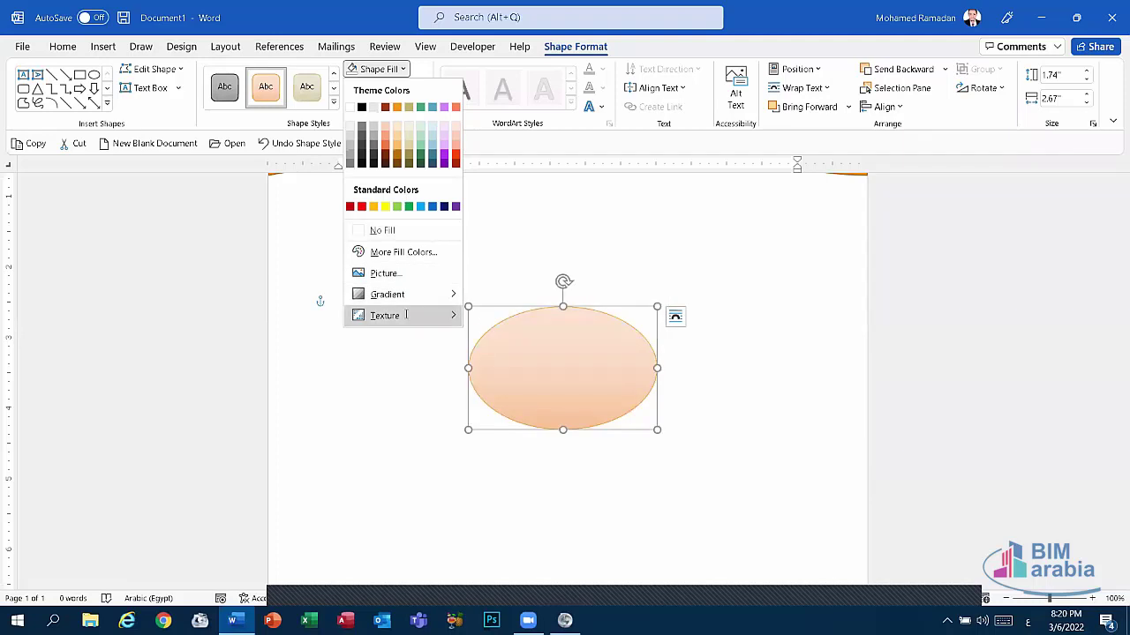
pyautogui.moveTo(406, 315)
pyautogui.click(561, 344)
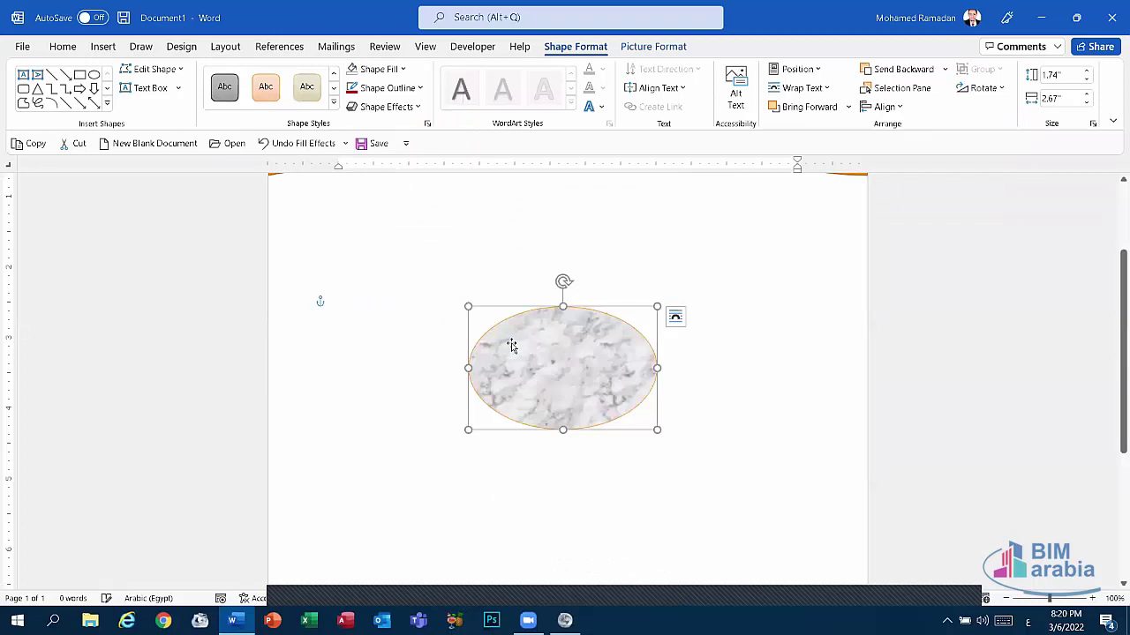
pyautogui.click(403, 71)
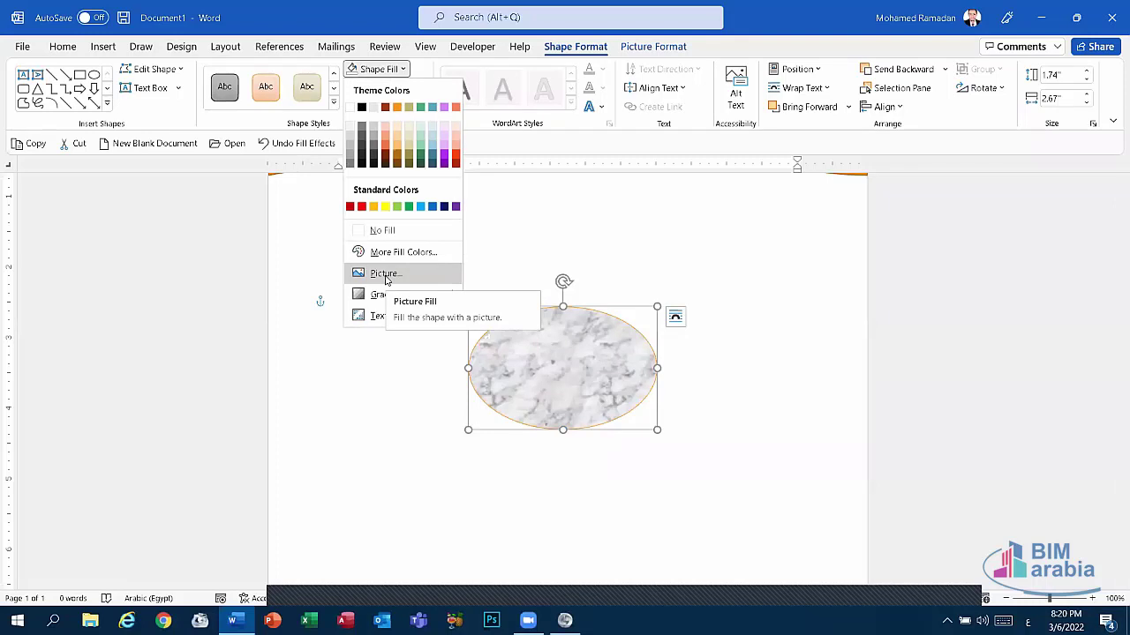
# - Fill the oval with the Desktop picture 507.jpg, enlarge and nudge it, then delete it
pyautogui.click(385, 280)
pyautogui.click(409, 255)
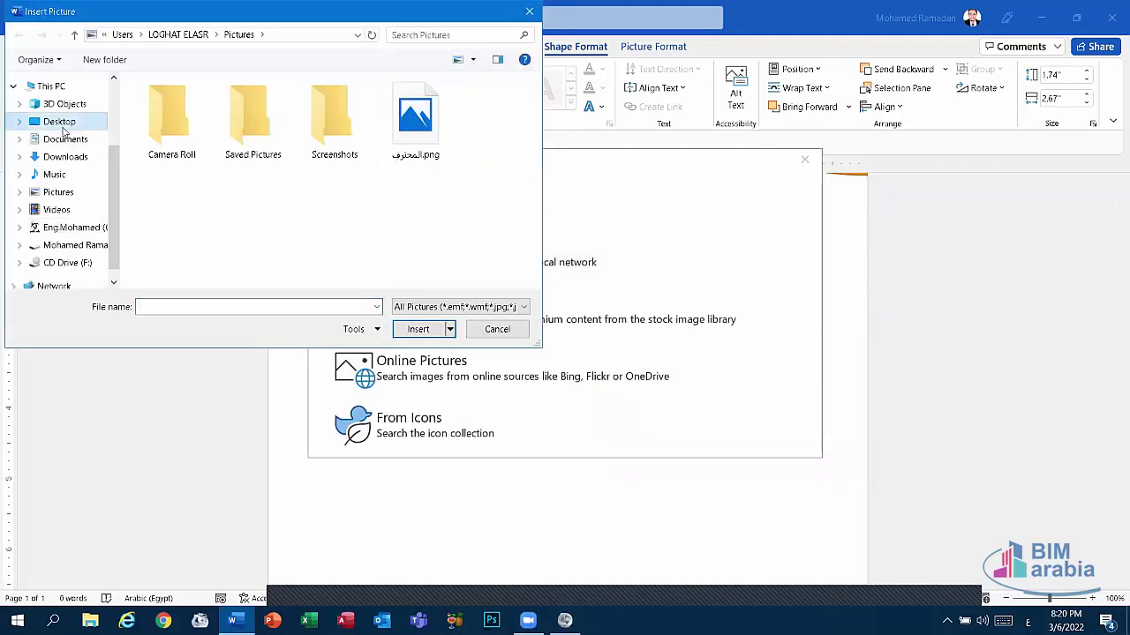
pyautogui.click(60, 124)
pyautogui.click(171, 213)
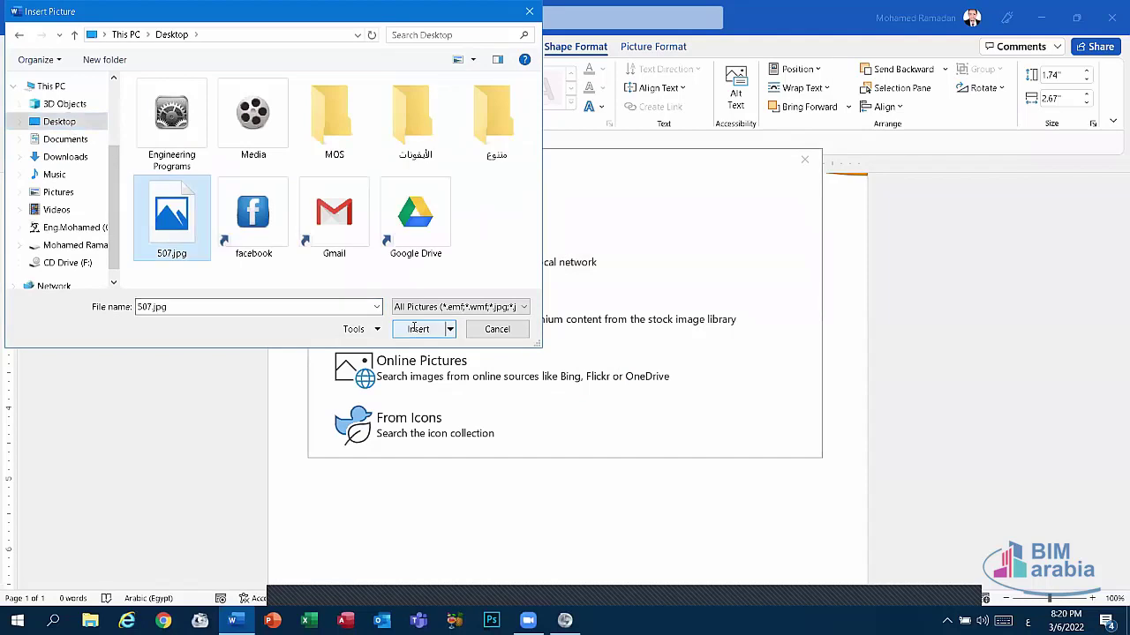
pyautogui.click(418, 329)
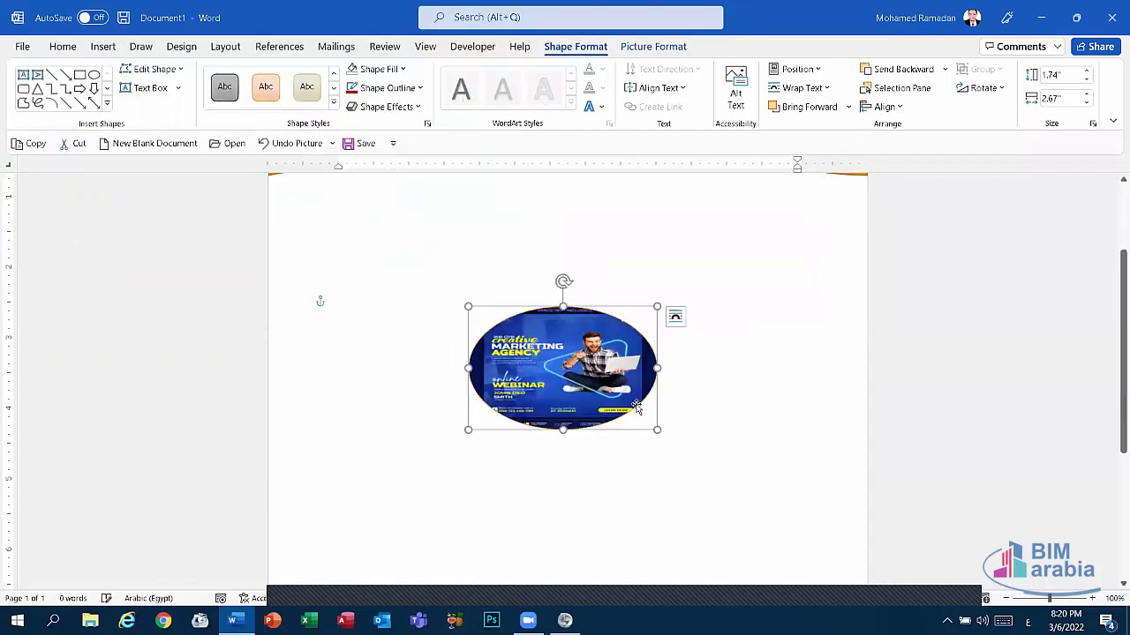
pyautogui.moveTo(657, 306); pyautogui.dragTo(730, 181)
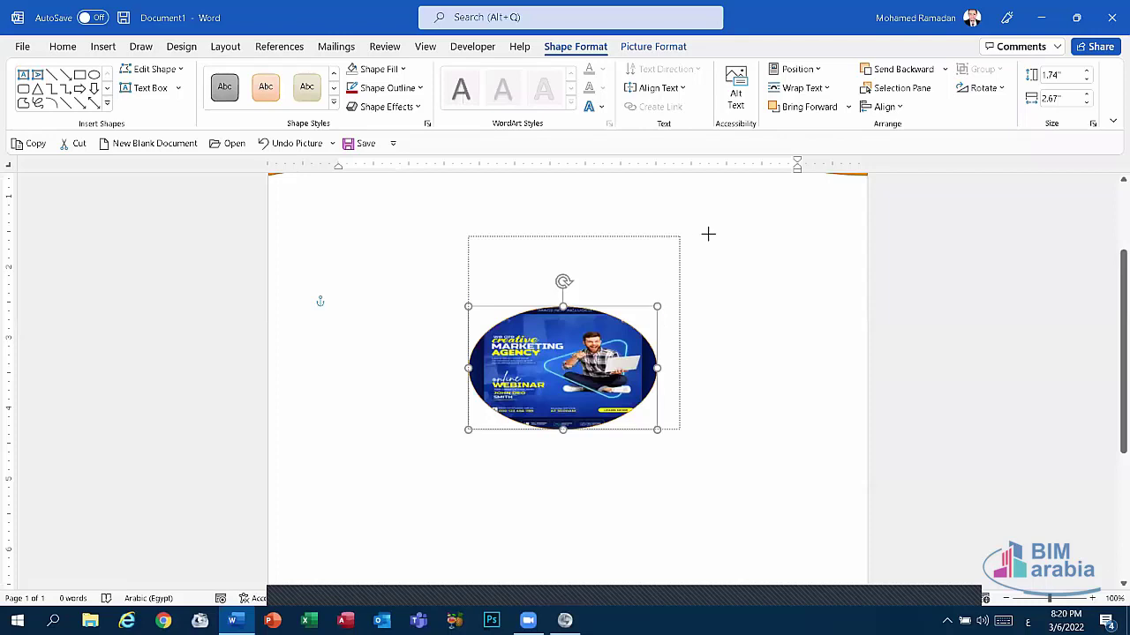
pyautogui.moveTo(598, 373); pyautogui.dragTo(599, 394)
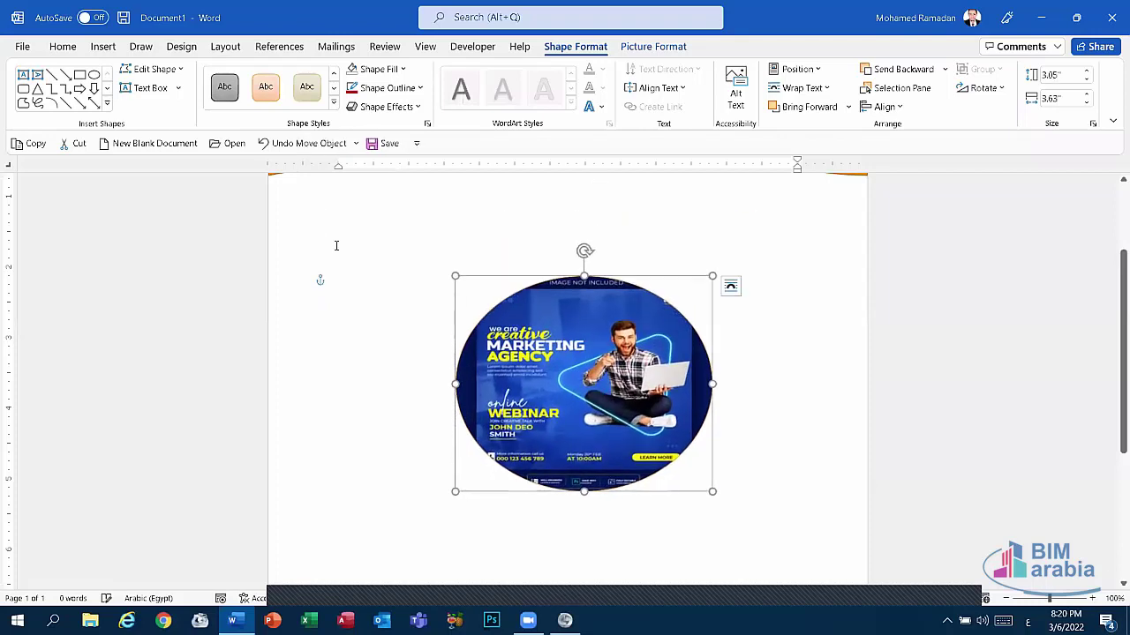
pyautogui.press('Delete')
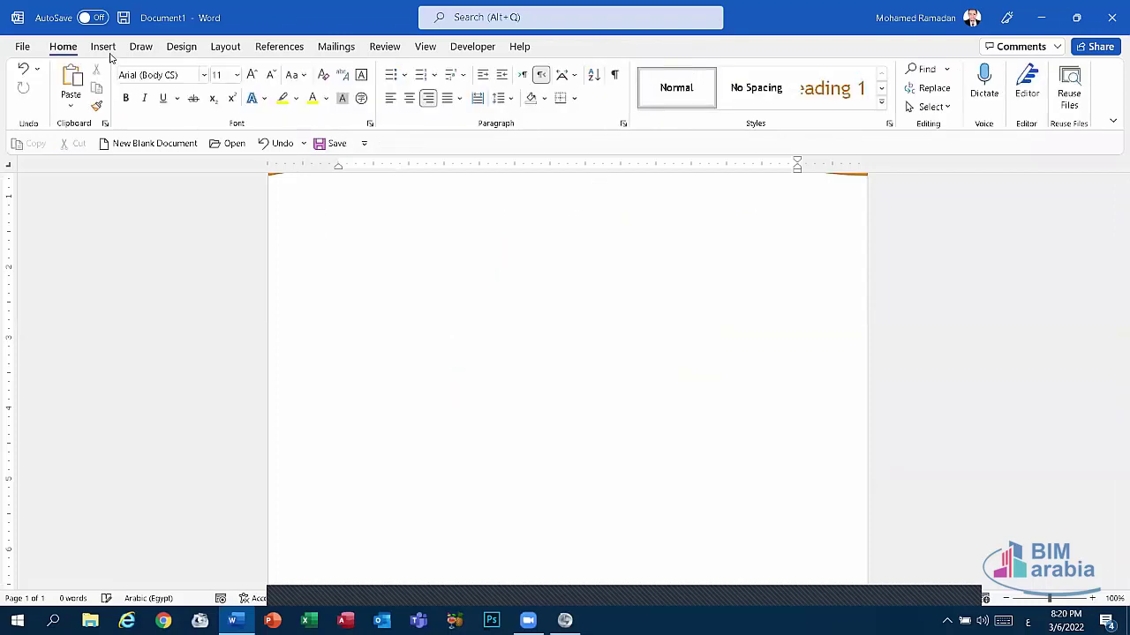
# - Draw a larger orange circle, try a 507.jpg picture fill, then undo back to solid orange
pyautogui.click(105, 49)
pyautogui.click(256, 107)
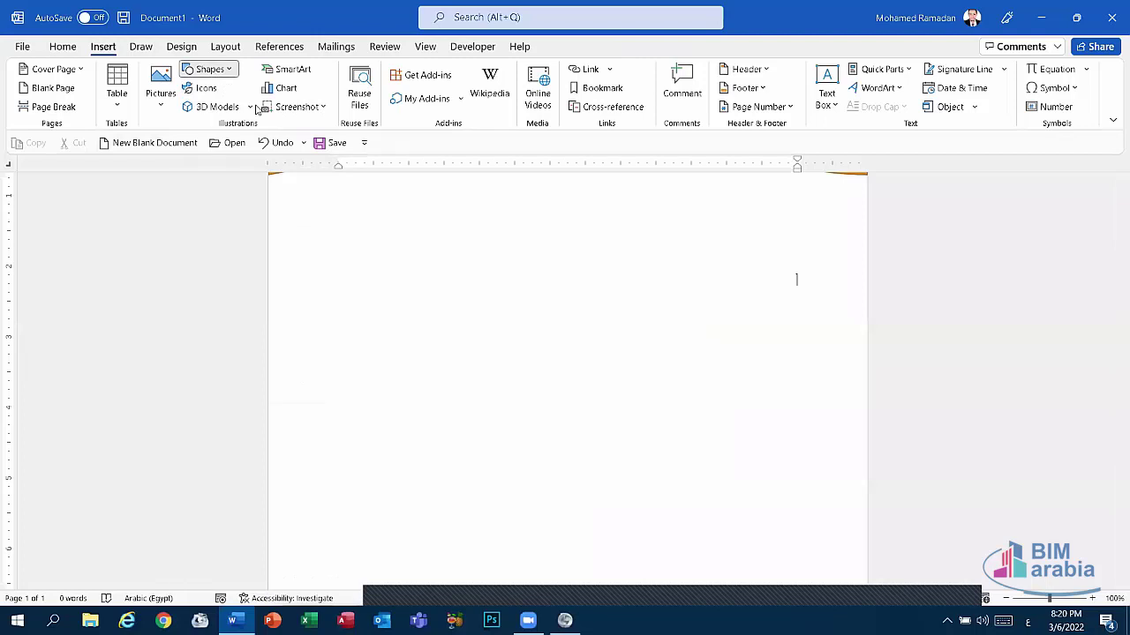
pyautogui.moveTo(470, 299); pyautogui.dragTo(722, 527)
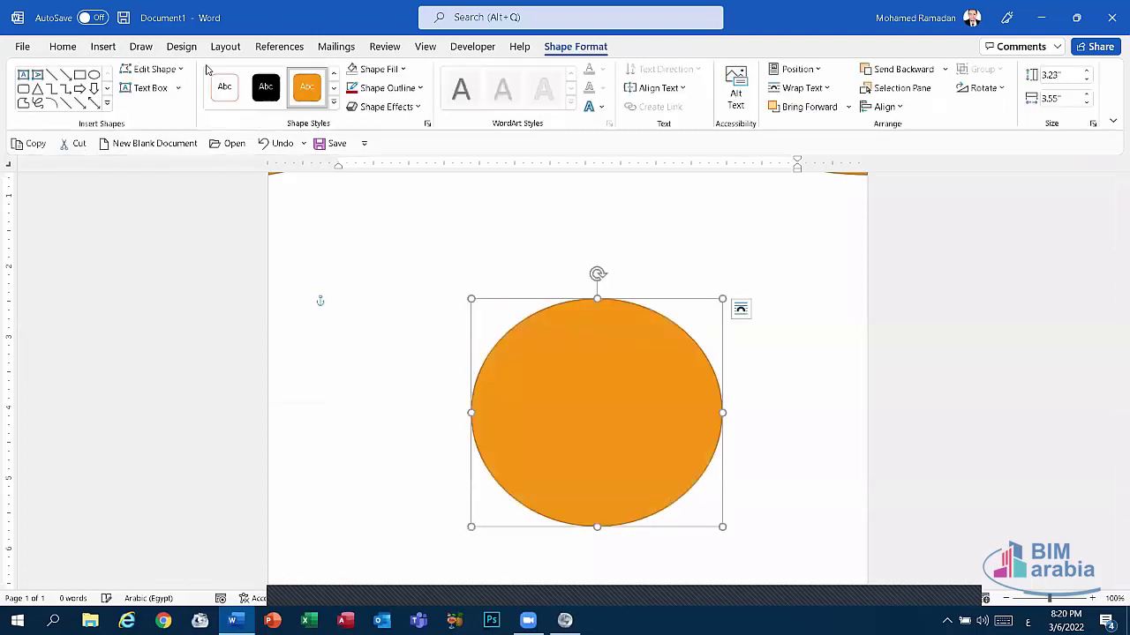
pyautogui.click(389, 70)
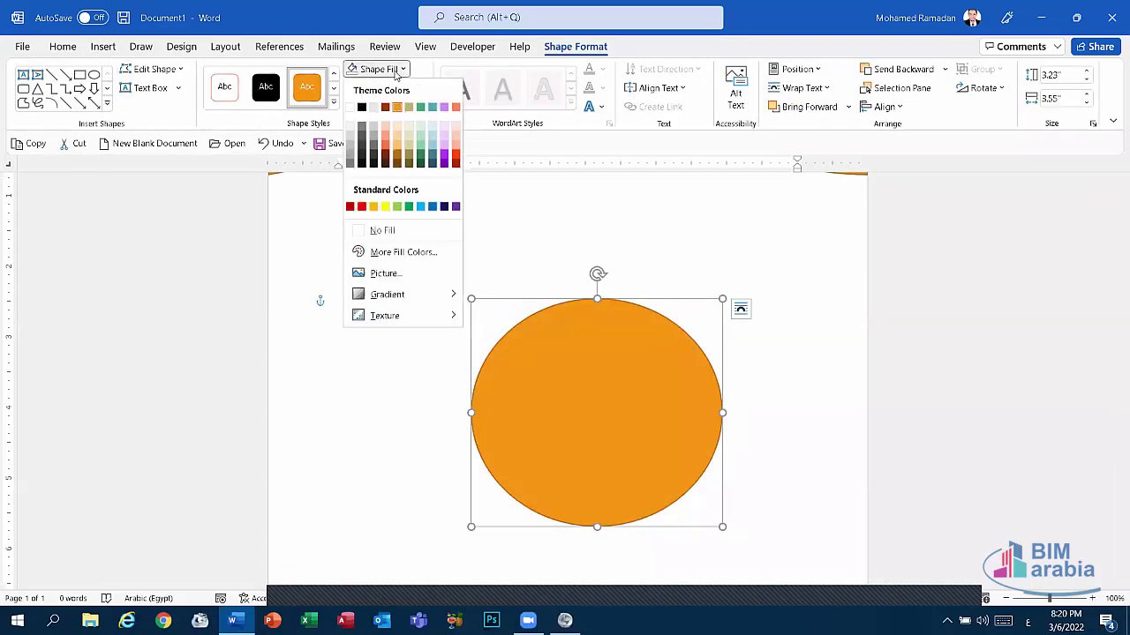
pyautogui.click(398, 275)
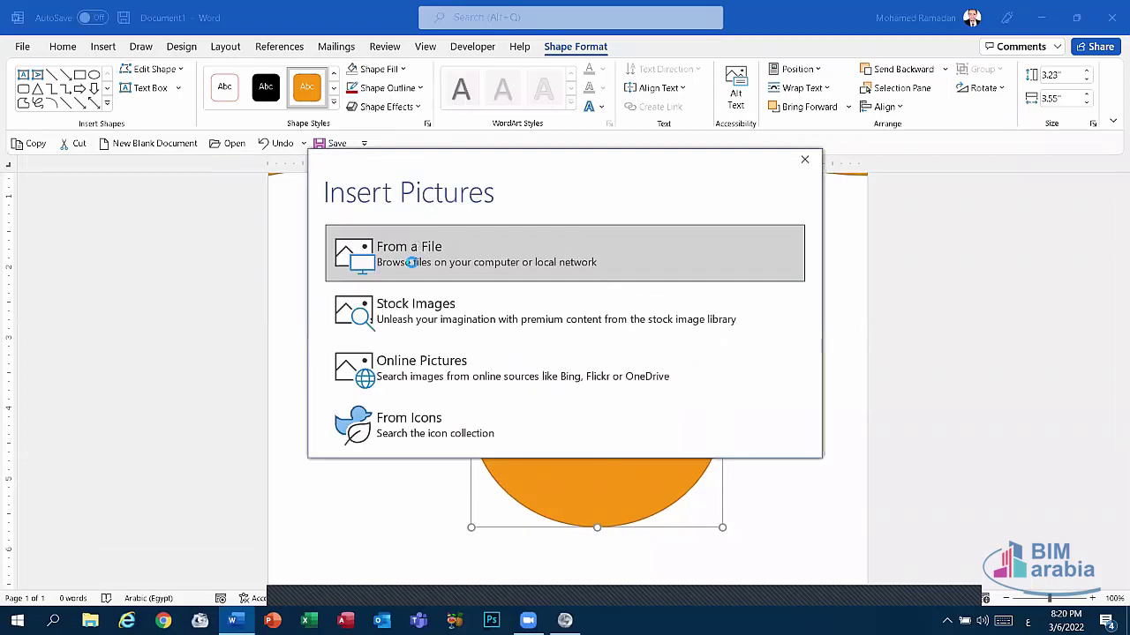
pyautogui.click(425, 262)
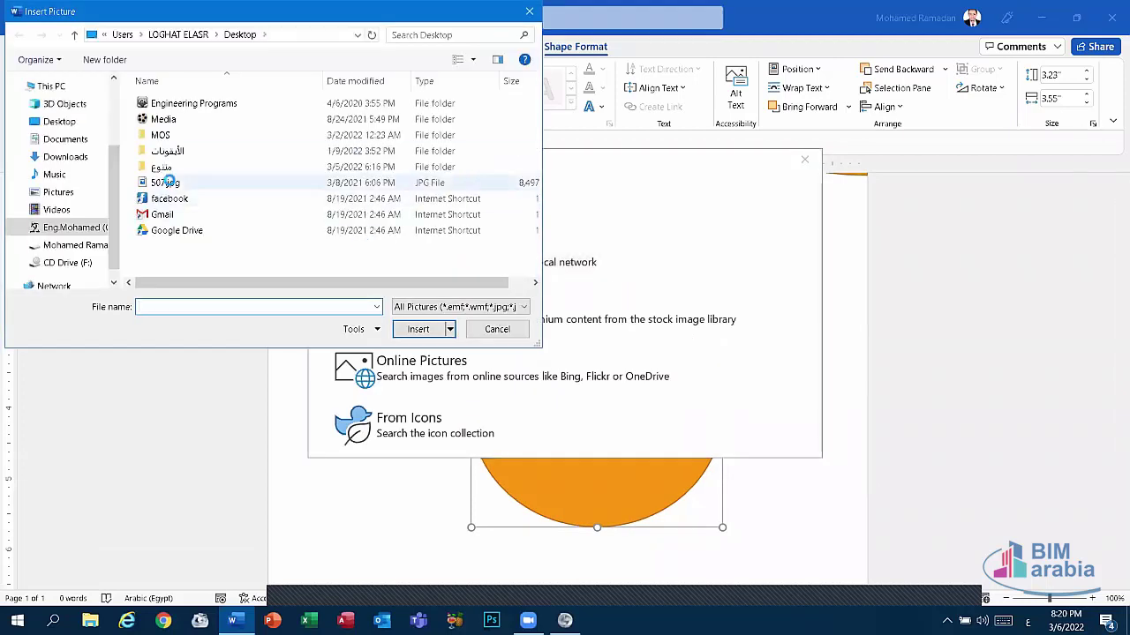
pyautogui.click(159, 183)
pyautogui.click(433, 330)
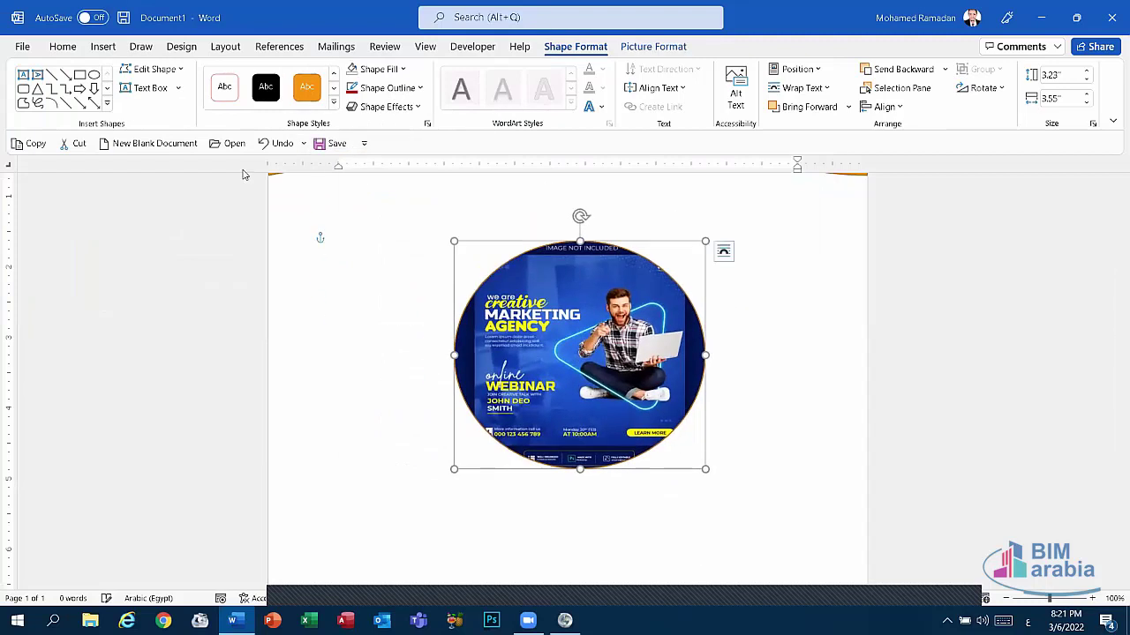
pyautogui.hotkey('ctrl', 'z')
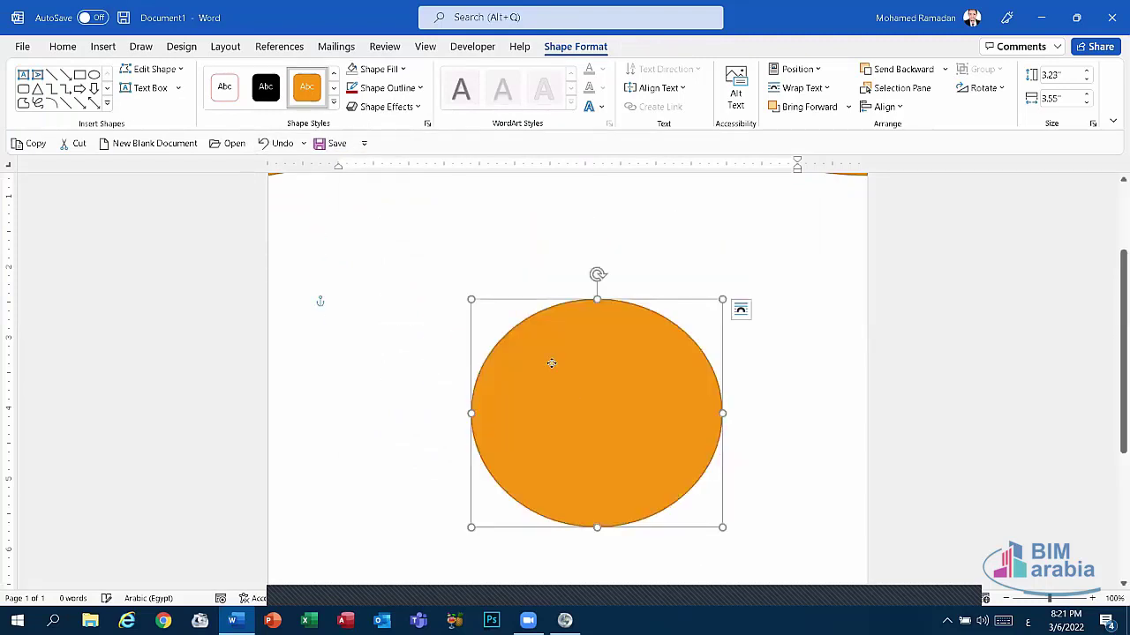
pyautogui.hotkey('ctrl', 'z')
# - Give the circle a yellow outline with a 6 pt weight
pyautogui.click(404, 72)
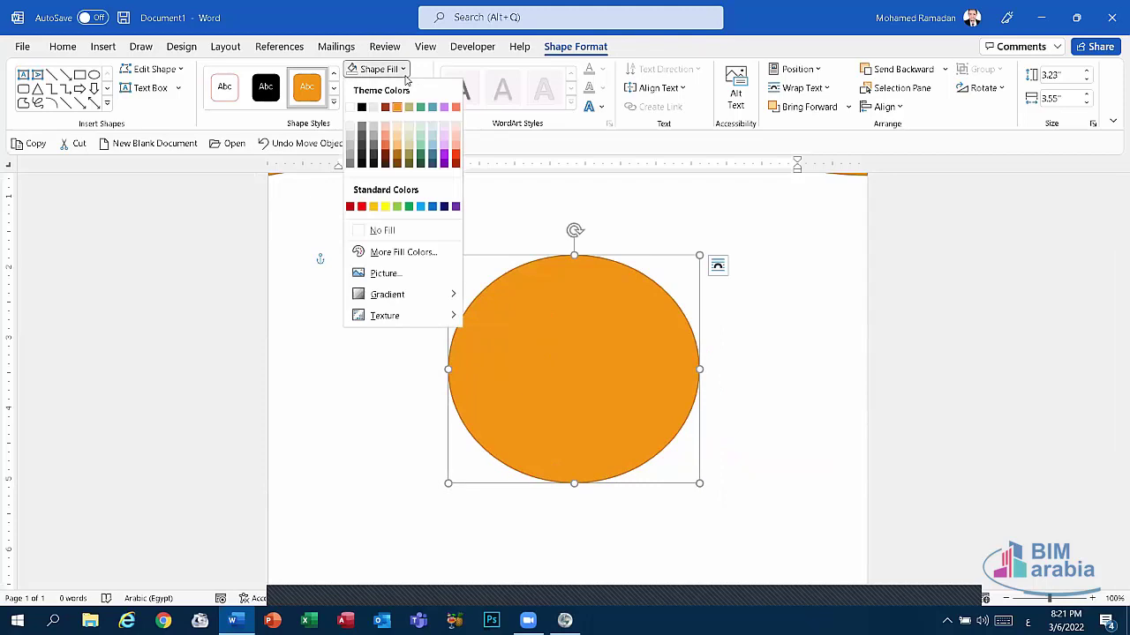
pyautogui.click(405, 76)
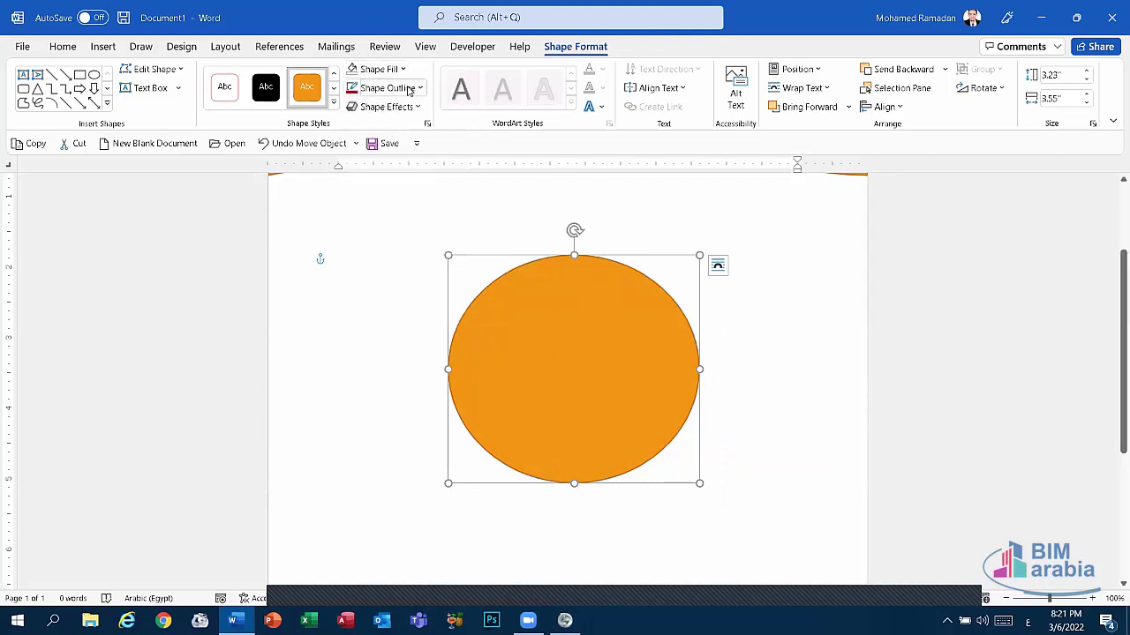
pyautogui.click(409, 89)
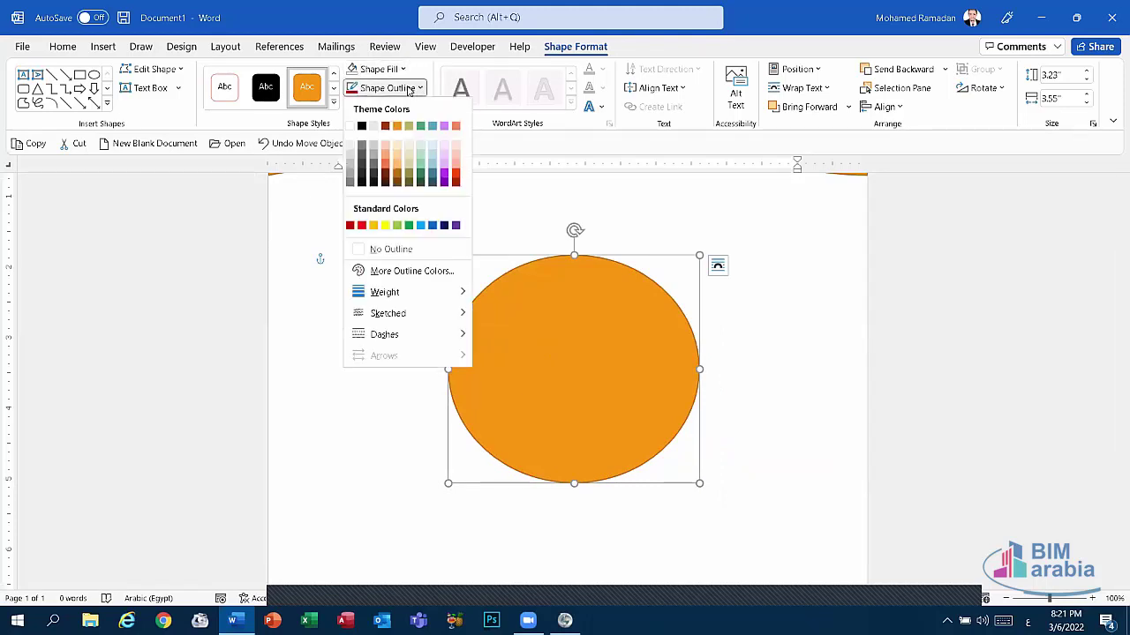
pyautogui.click(386, 225)
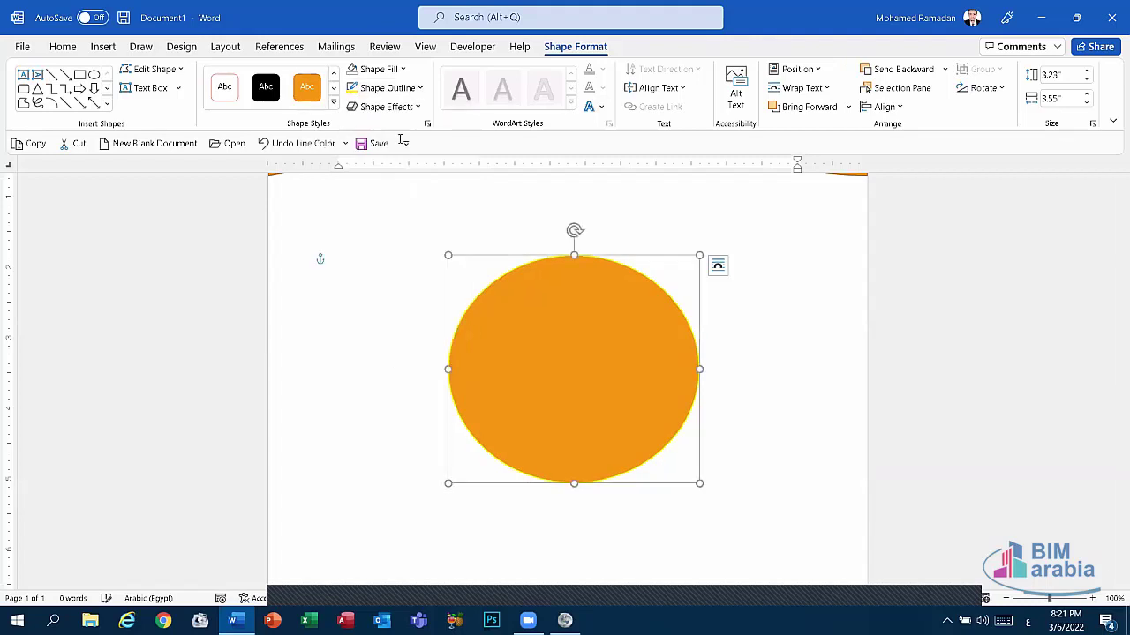
pyautogui.click(389, 88)
pyautogui.moveTo(457, 292)
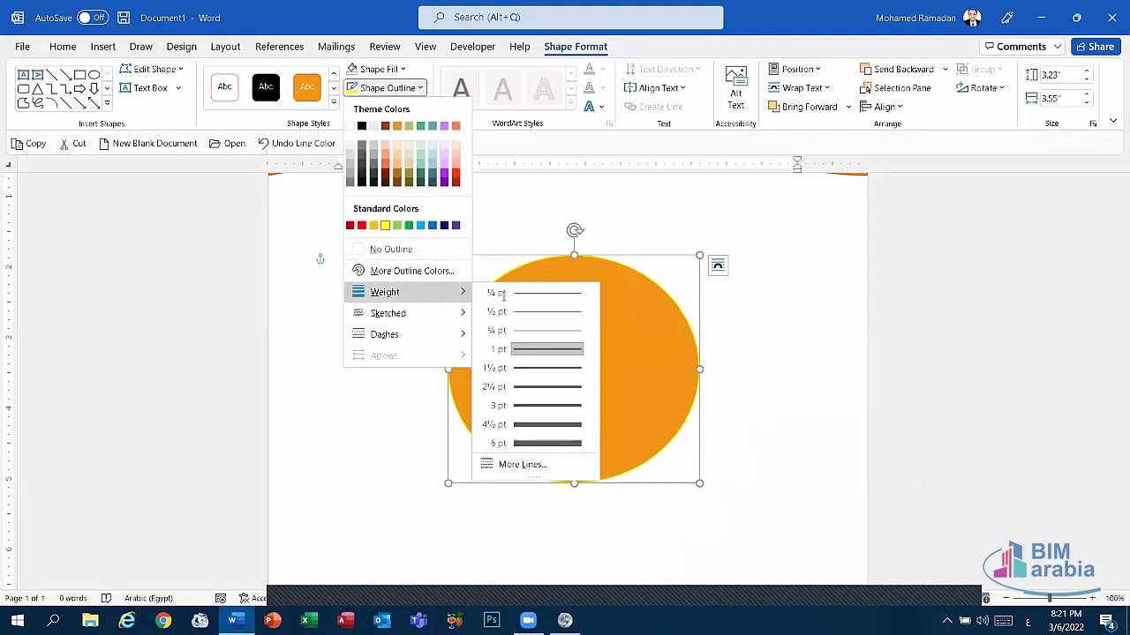
pyautogui.click(539, 441)
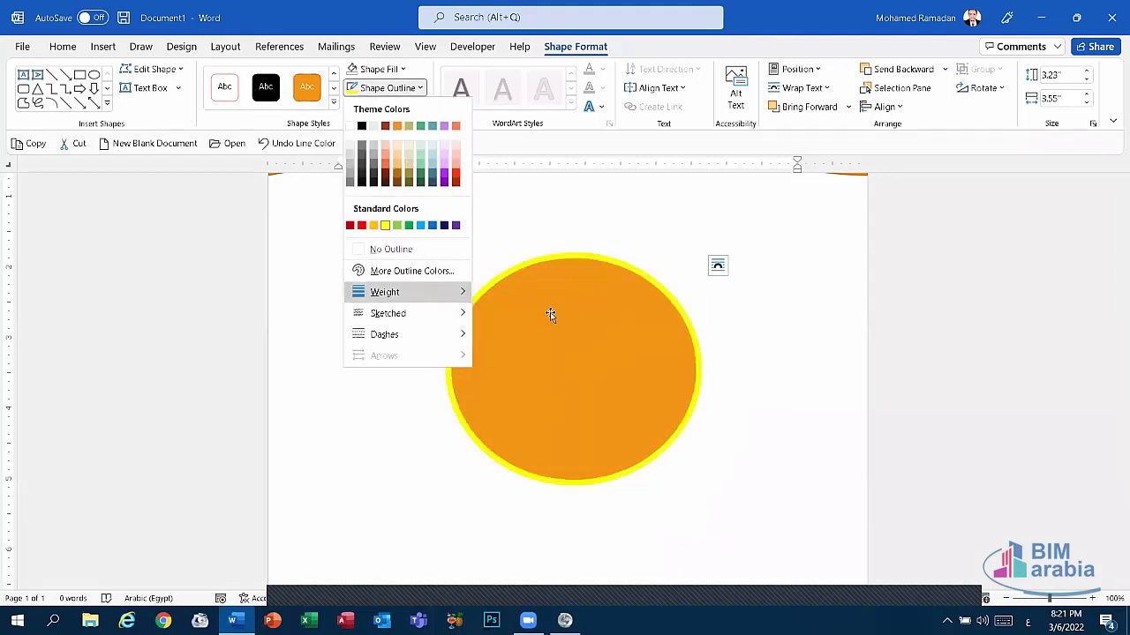
# - Change the outline colour to blue and preview the Sketched and Dashes line styles
pyautogui.click(404, 88)
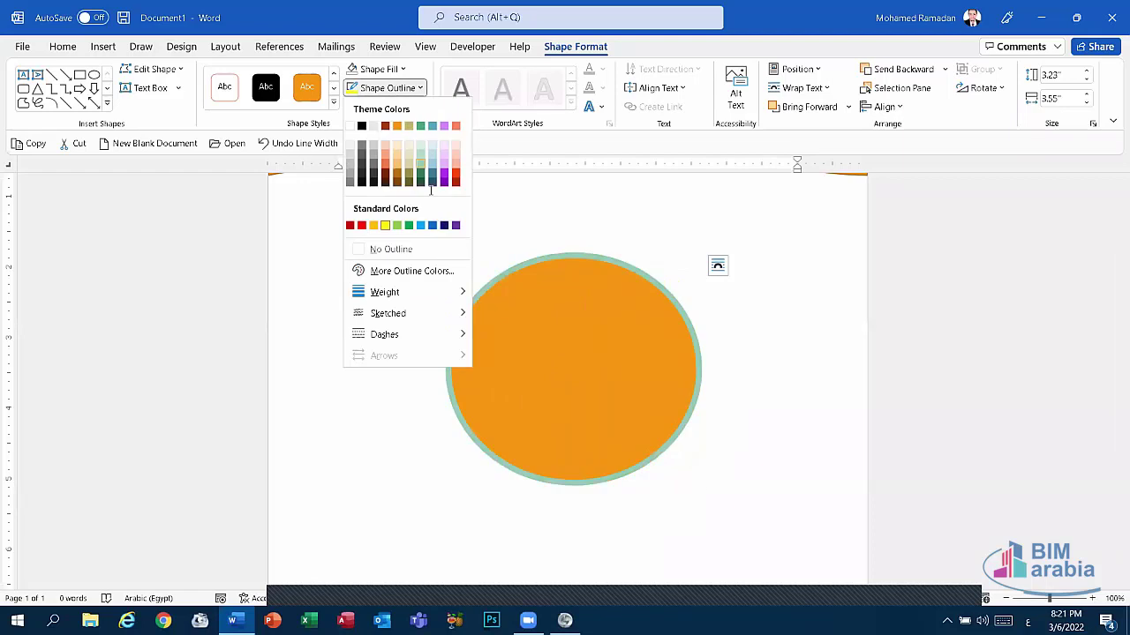
pyautogui.click(420, 225)
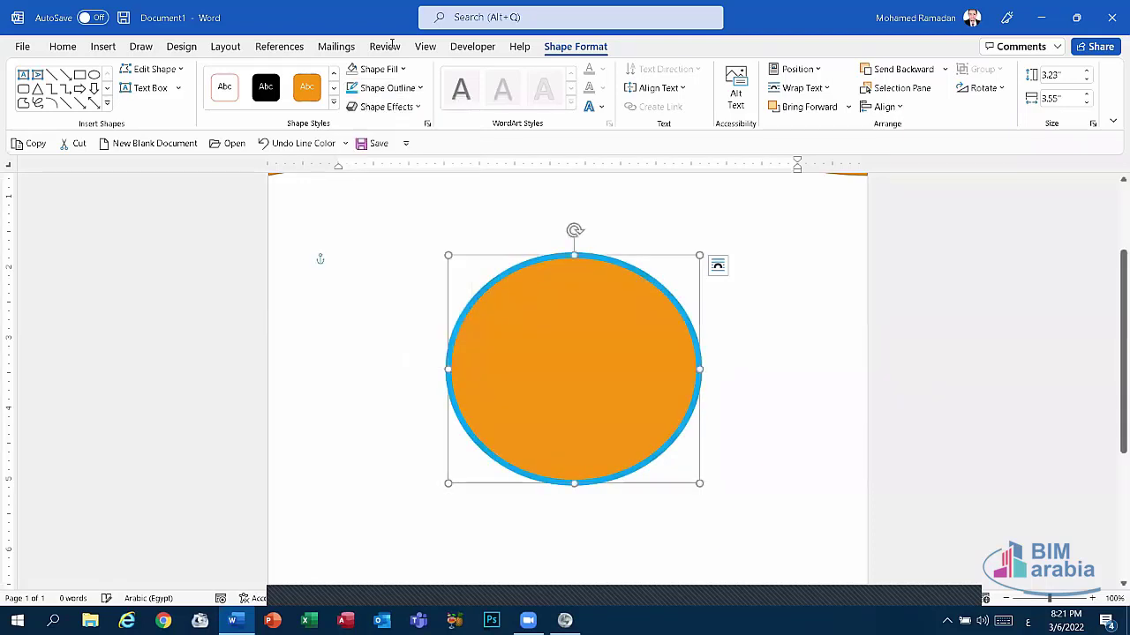
pyautogui.click(409, 89)
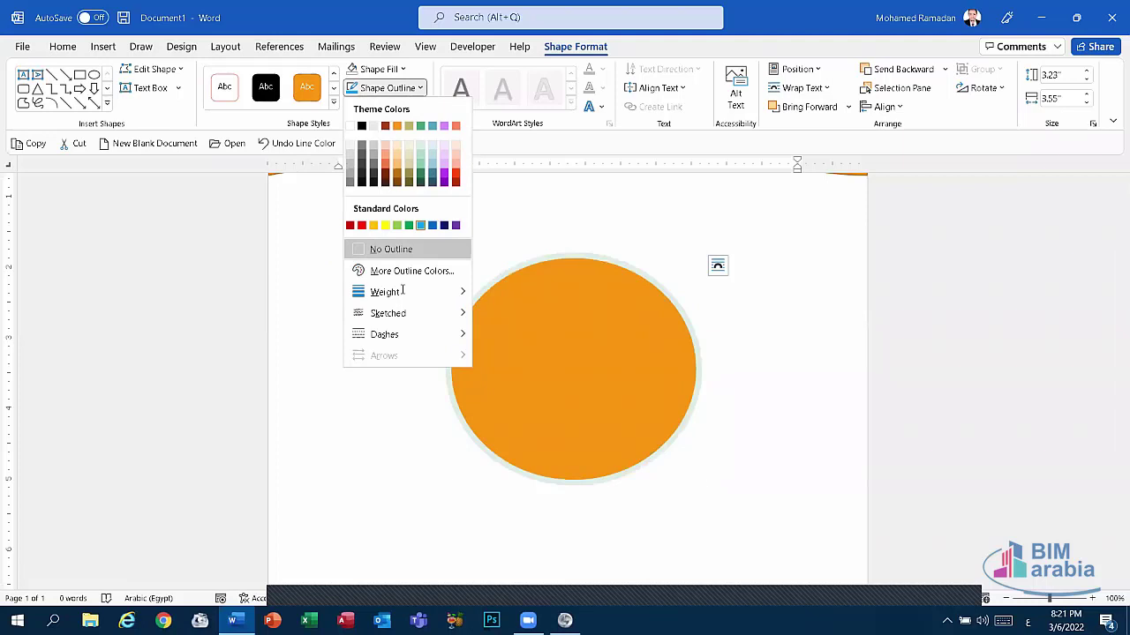
pyautogui.moveTo(415, 313)
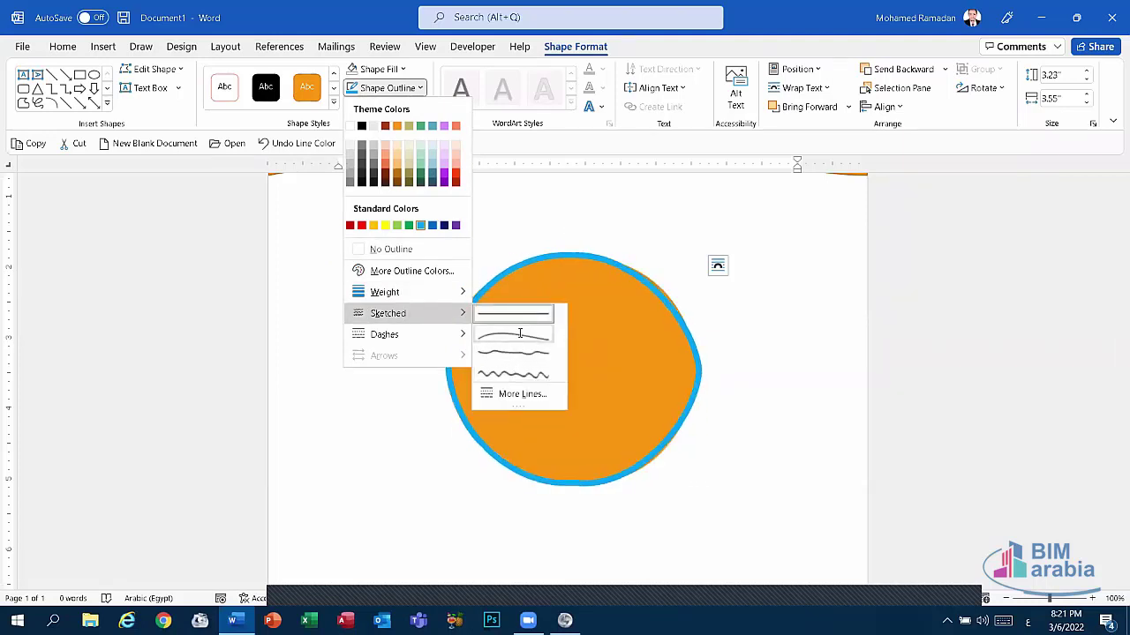
pyautogui.moveTo(419, 335)
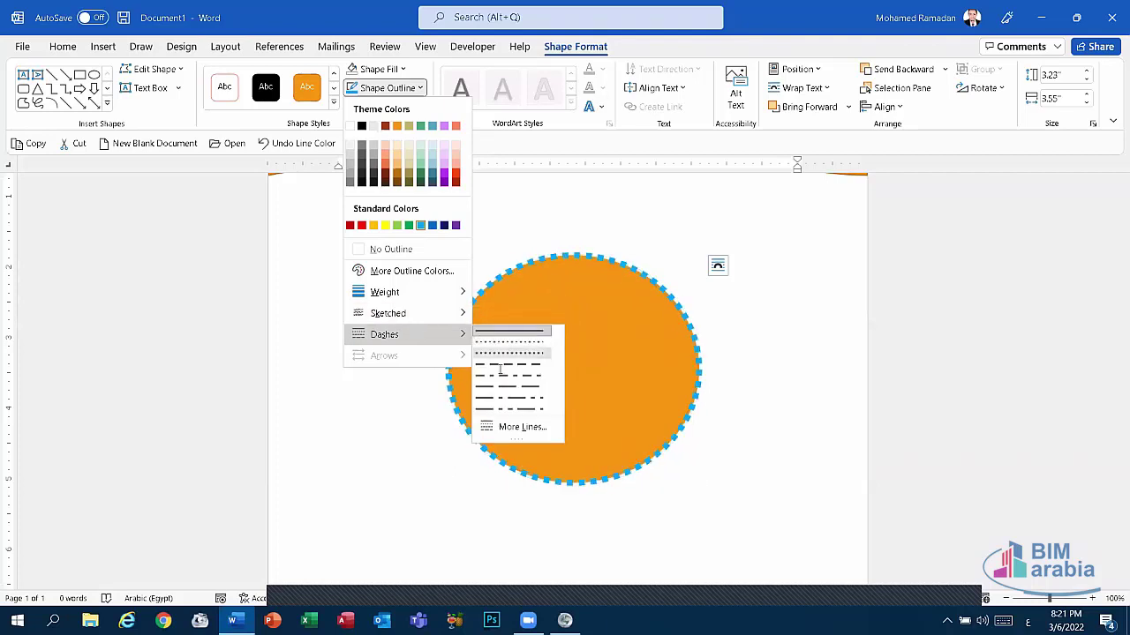
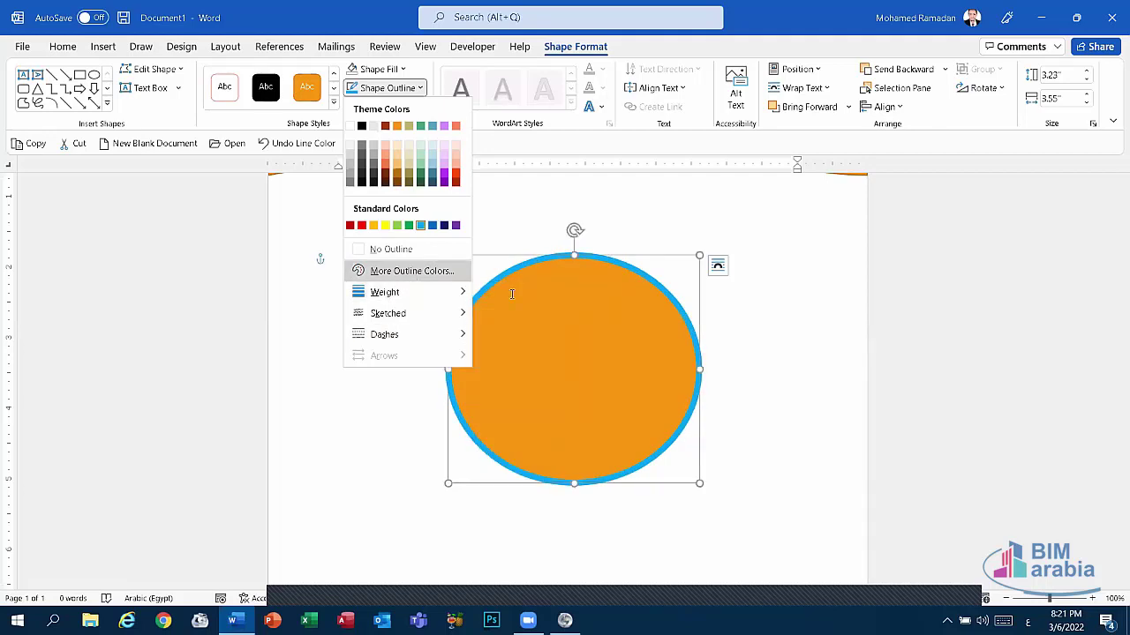
# - Give the orange ellipse a 3-D preset effect and a shadow
pyautogui.click(519, 257)
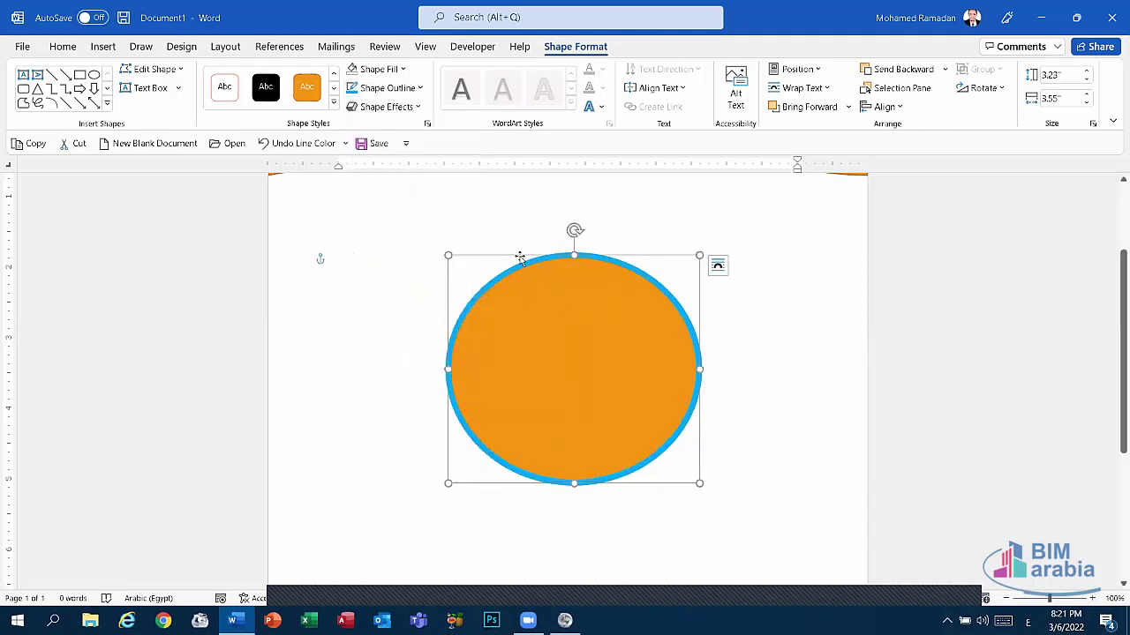
pyautogui.click(389, 107)
pyautogui.moveTo(408, 144)
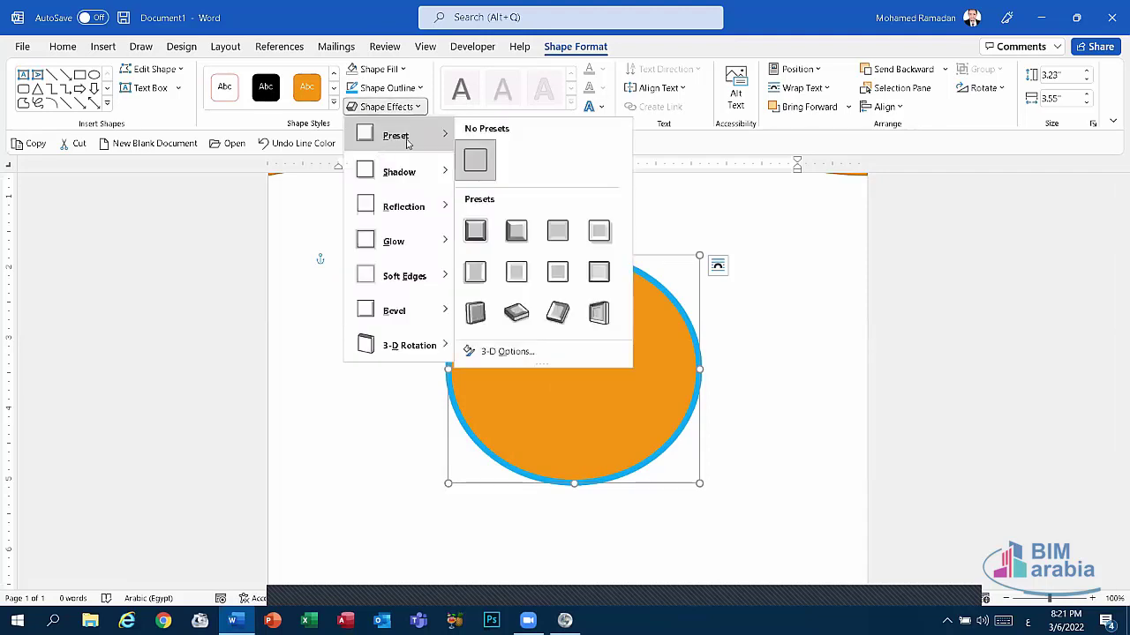
pyautogui.click(517, 230)
pyautogui.click(385, 107)
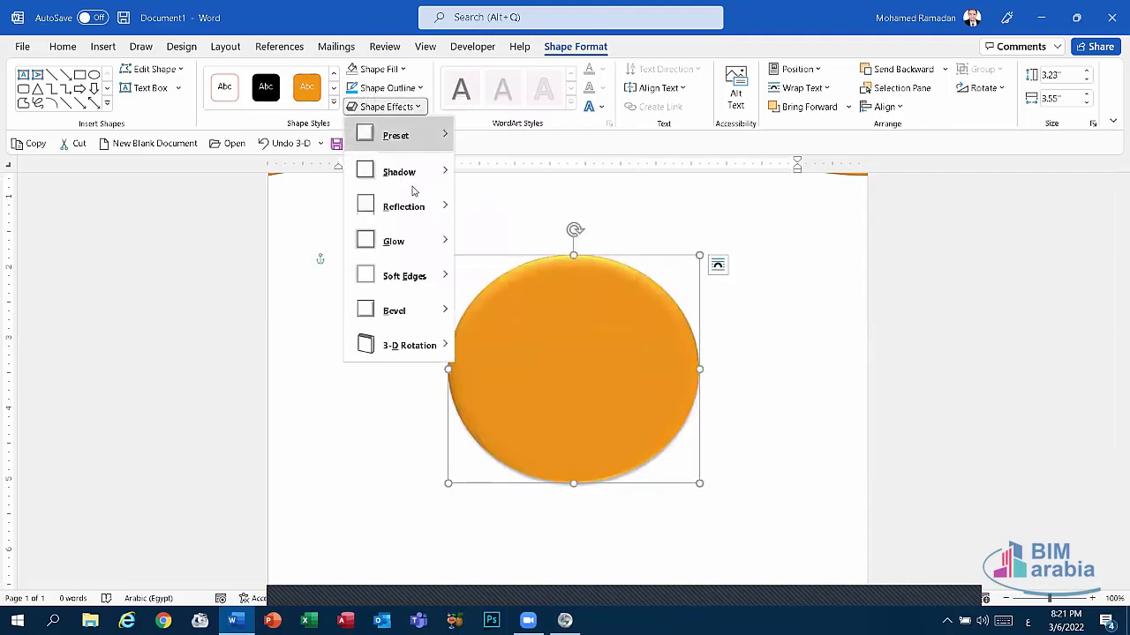
pyautogui.moveTo(402, 172)
pyautogui.click(560, 287)
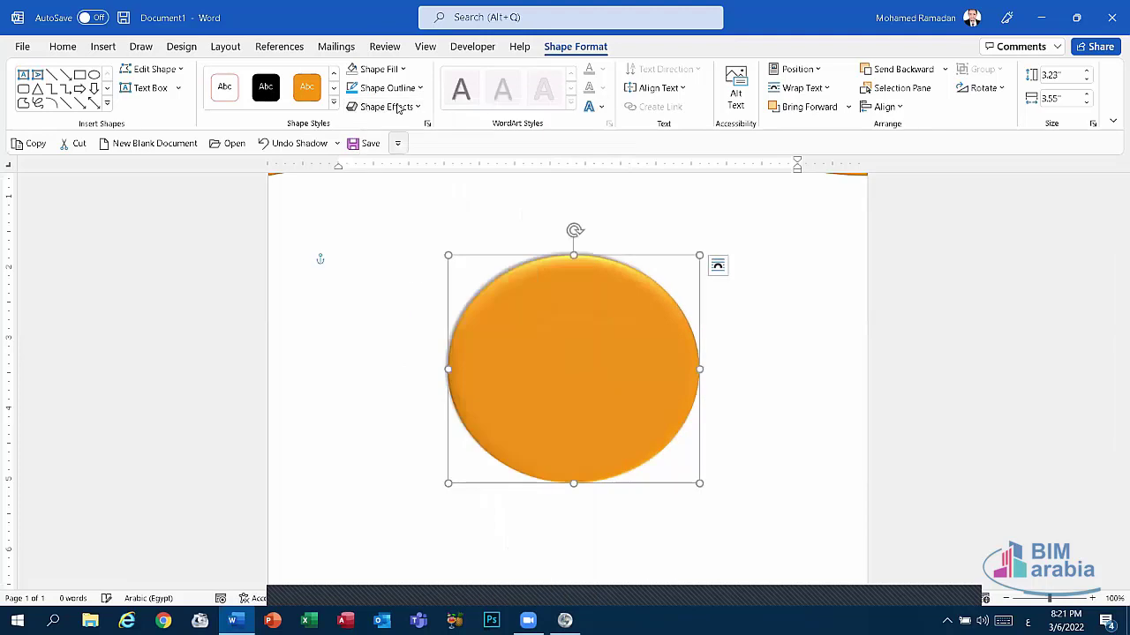
# - Add a large glow and soft edges to the ellipse
pyautogui.click(388, 107)
pyautogui.moveTo(404, 206)
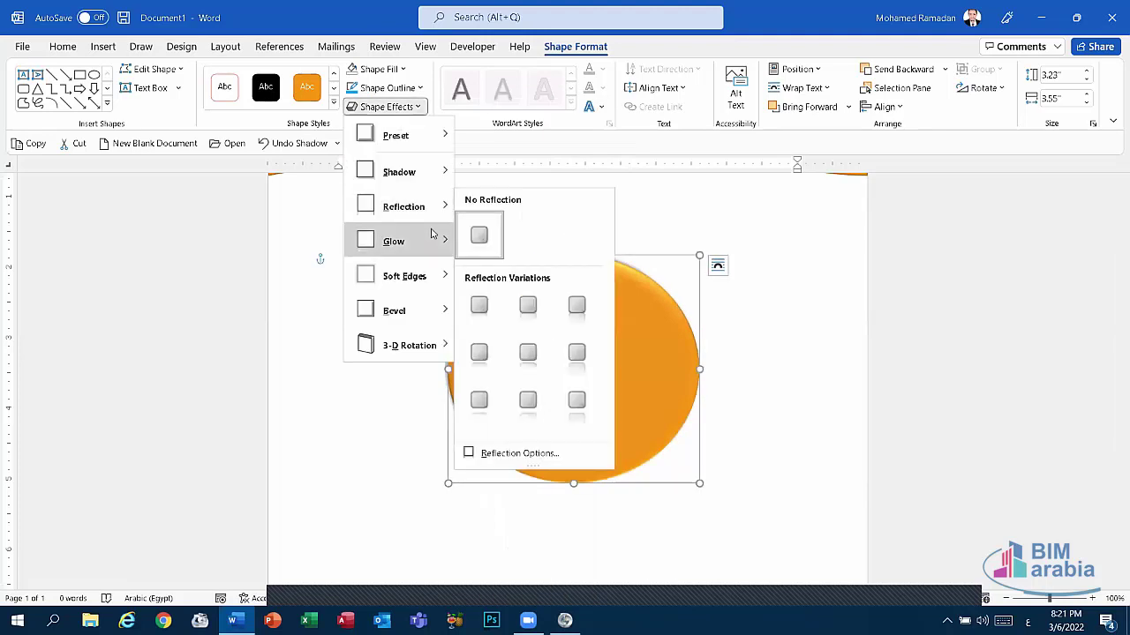
pyautogui.moveTo(433, 236)
pyautogui.click(479, 459)
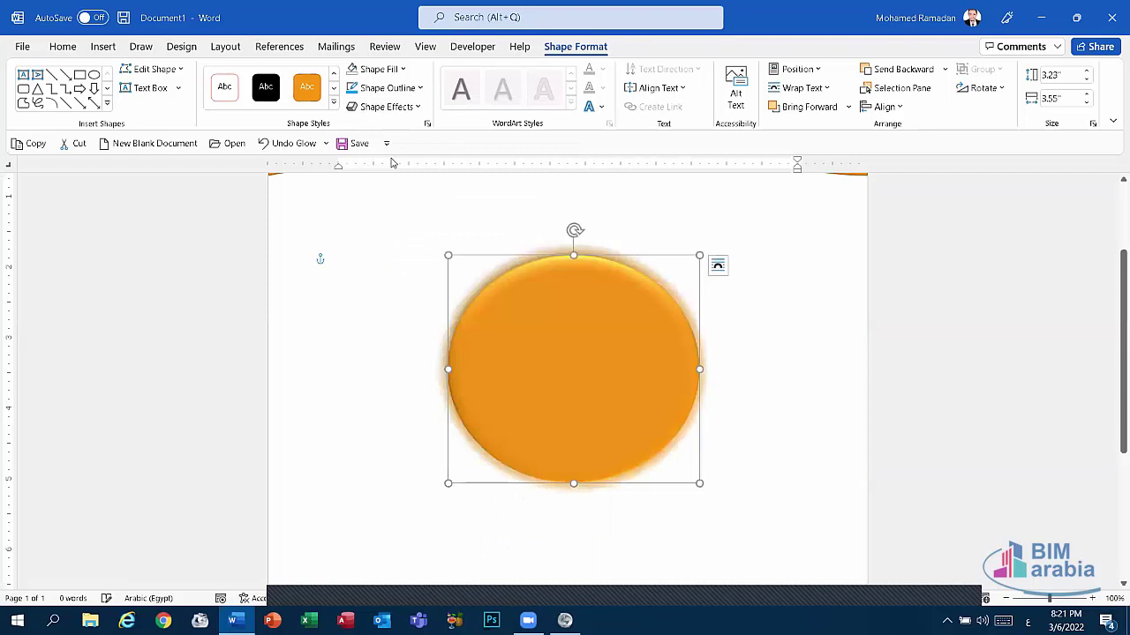
pyautogui.click(386, 107)
pyautogui.moveTo(404, 276)
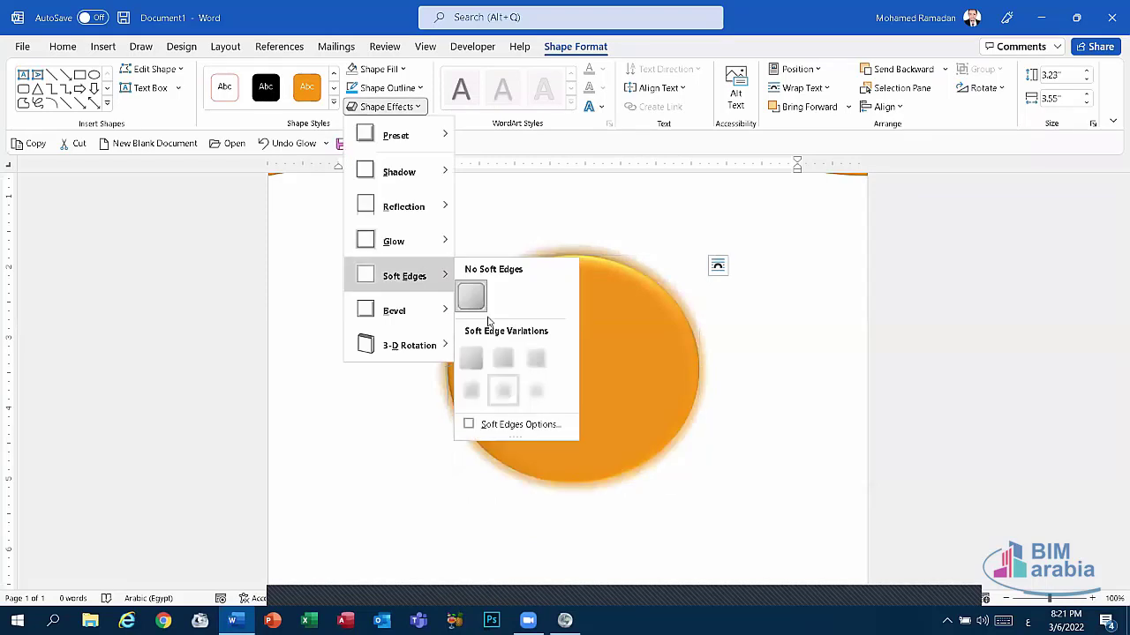
pyautogui.click(501, 390)
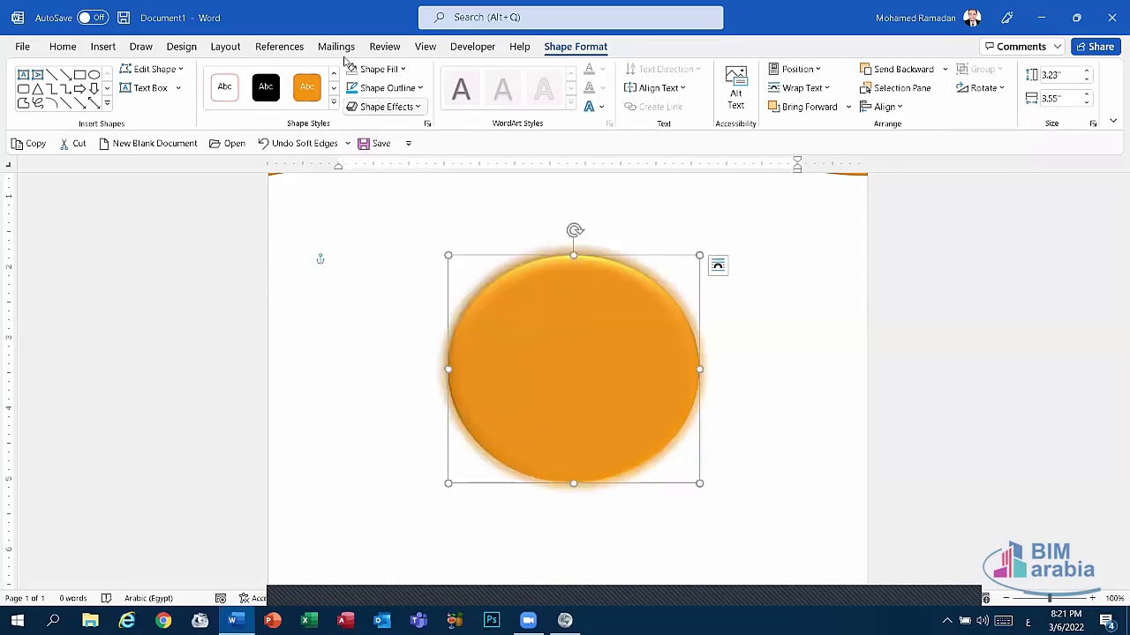
# - Tilt the ellipse with a perspective 3-D rotation and click inside it
pyautogui.click(385, 106)
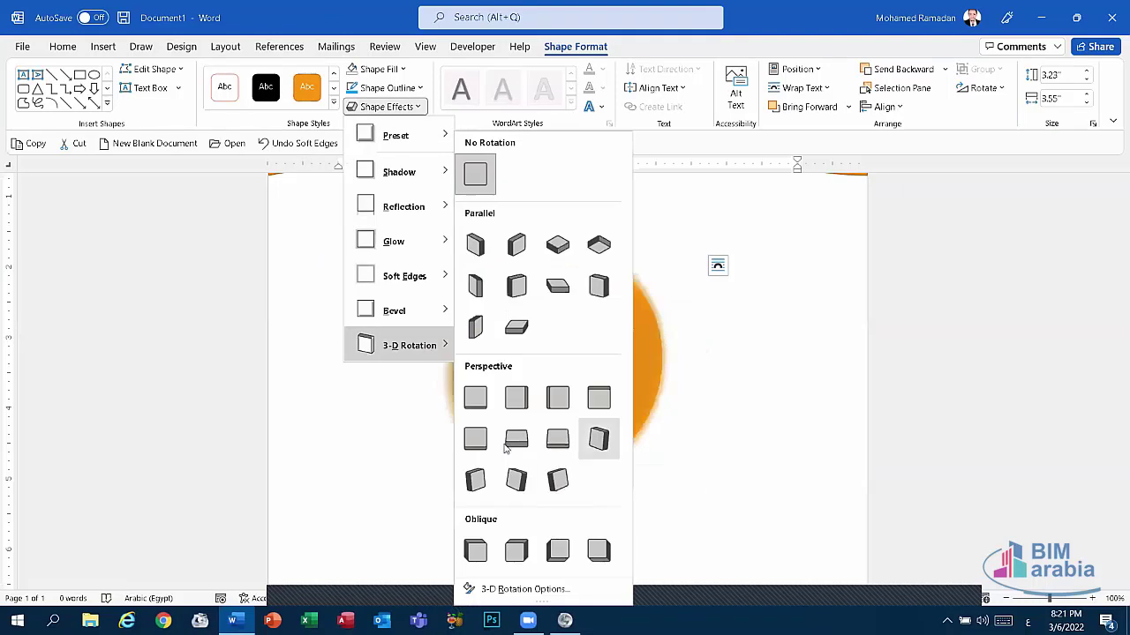
pyautogui.click(477, 399)
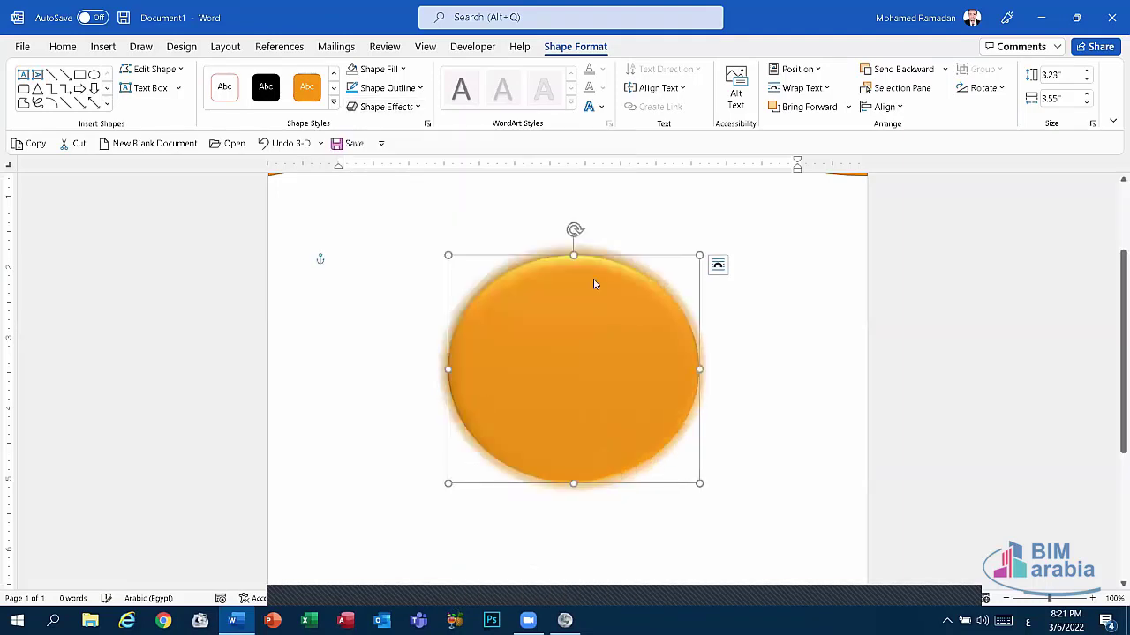
pyautogui.click(537, 360)
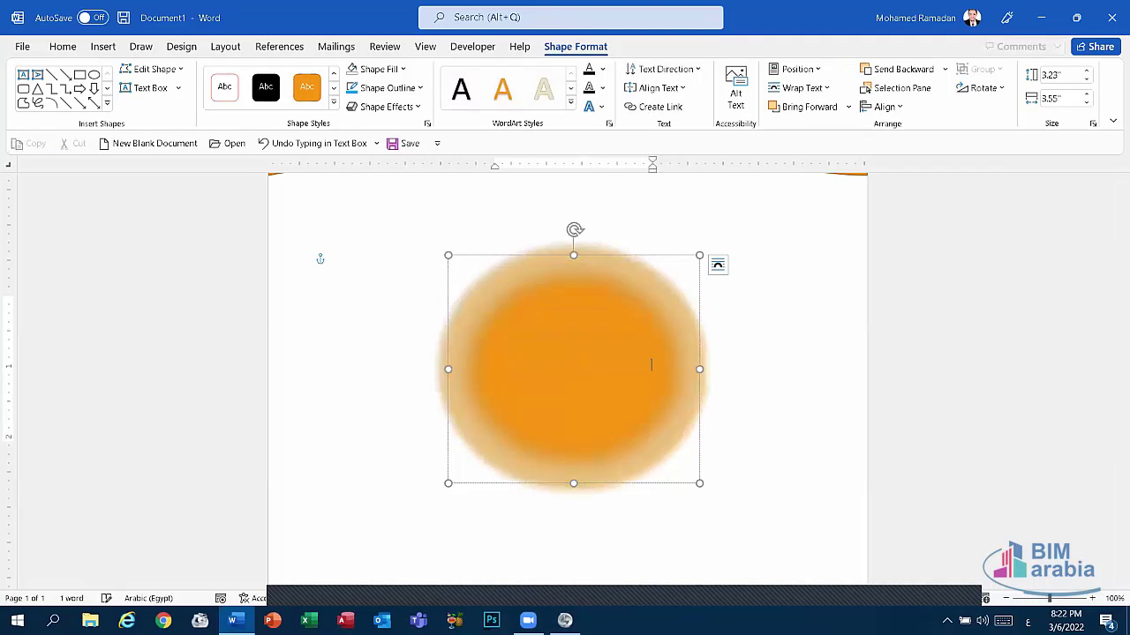
# - Clear the stray character in the ellipse and try switching the typing language
pyautogui.press('Return')
pyautogui.hotkey('alt', 'shift')
pyautogui.write('M')
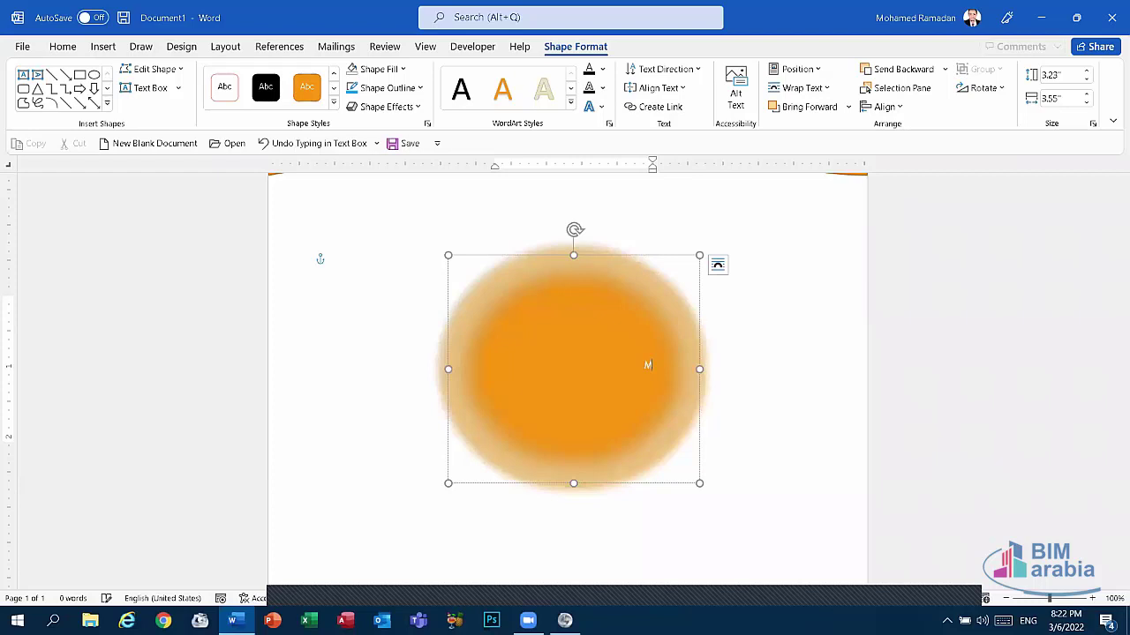
pyautogui.press('BackSpace')
pyautogui.hotkey('alt', 'shift')
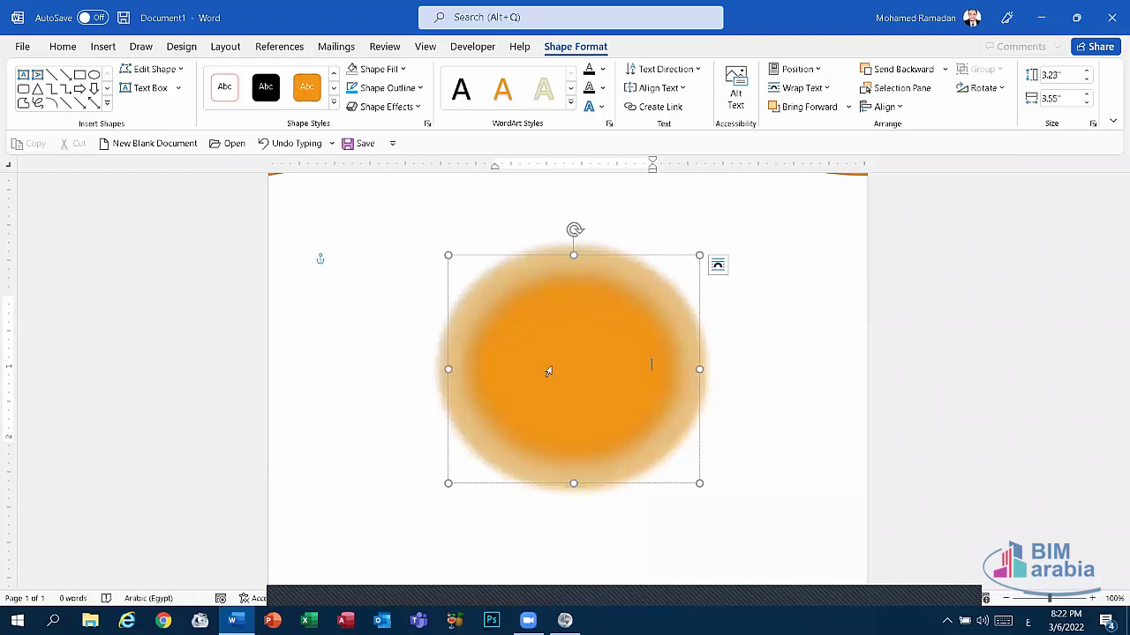
pyautogui.click(688, 305)
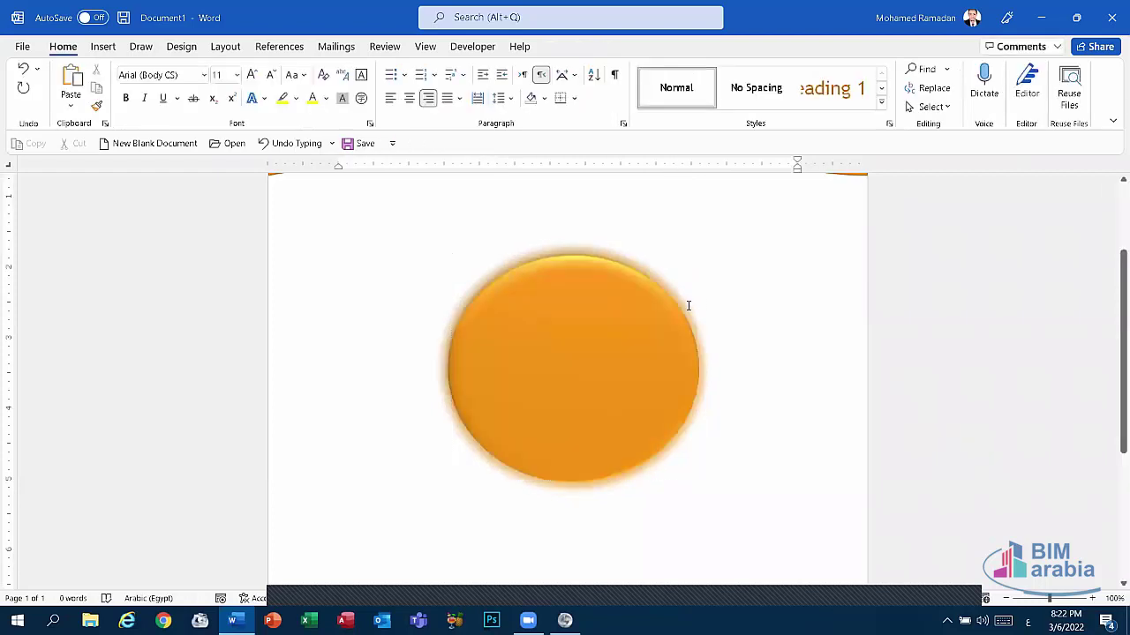
pyautogui.click(587, 381)
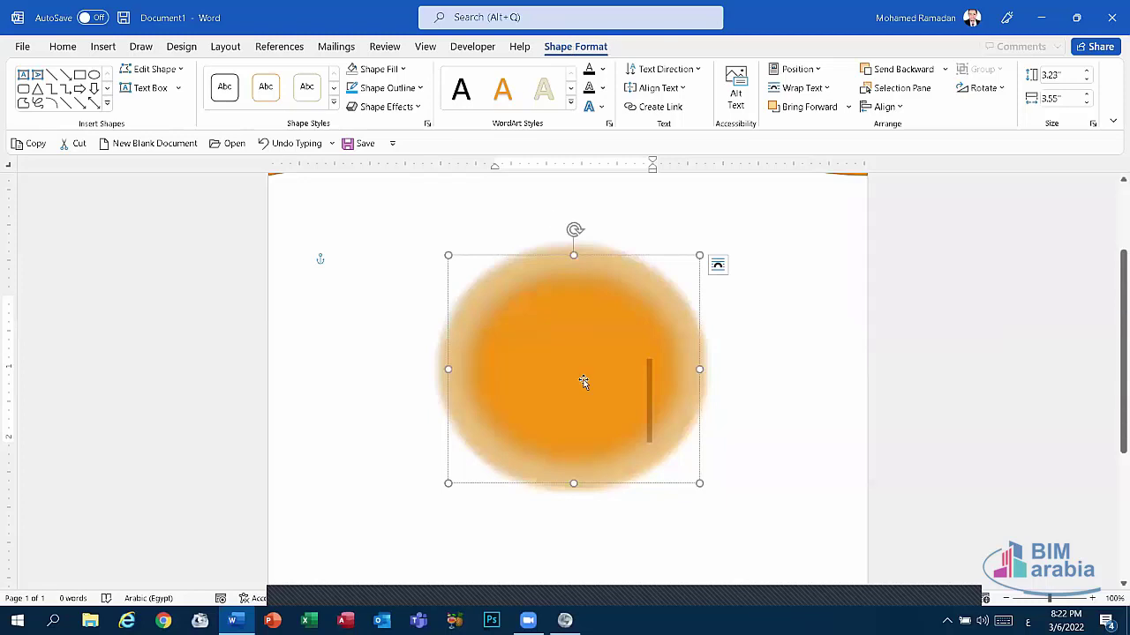
pyautogui.click(757, 321)
pyautogui.click(633, 361)
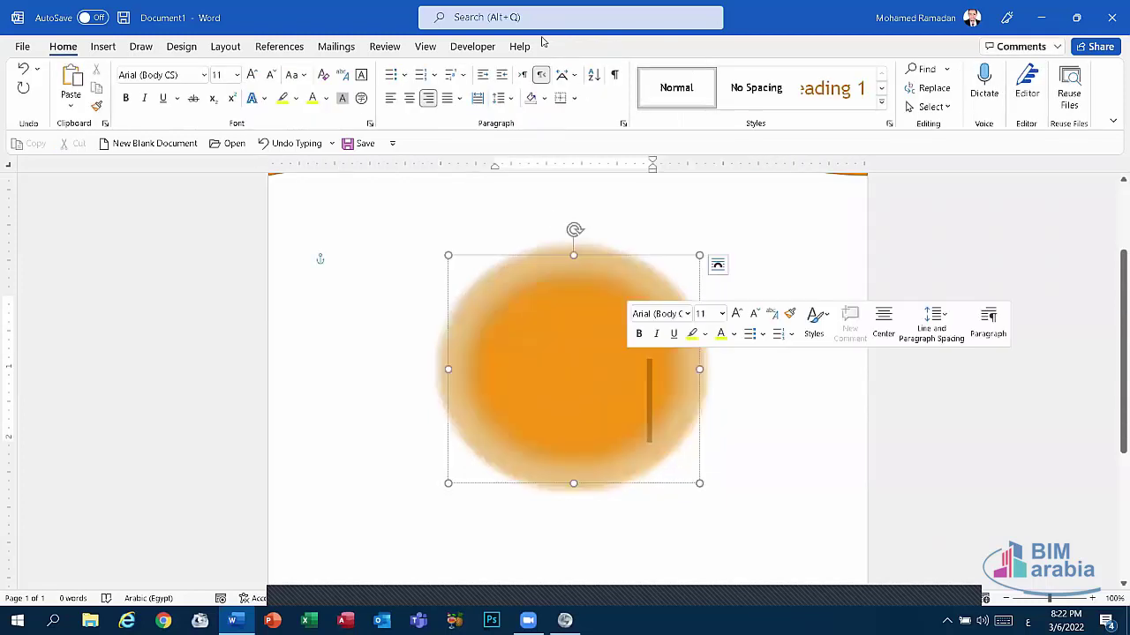
pyautogui.click(694, 575)
# - Switch the typing language to English and type the person's full name inside the orange circle
pyautogui.scroll(-3, 694, 574)
pyautogui.click(744, 516)
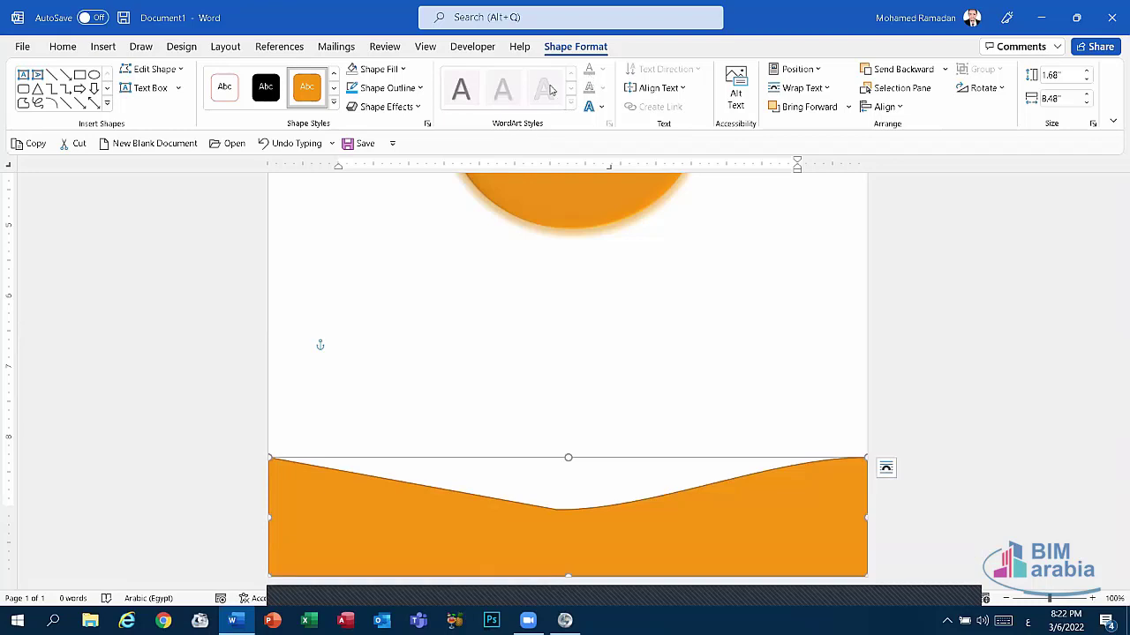
pyautogui.scroll(3, 540, 259)
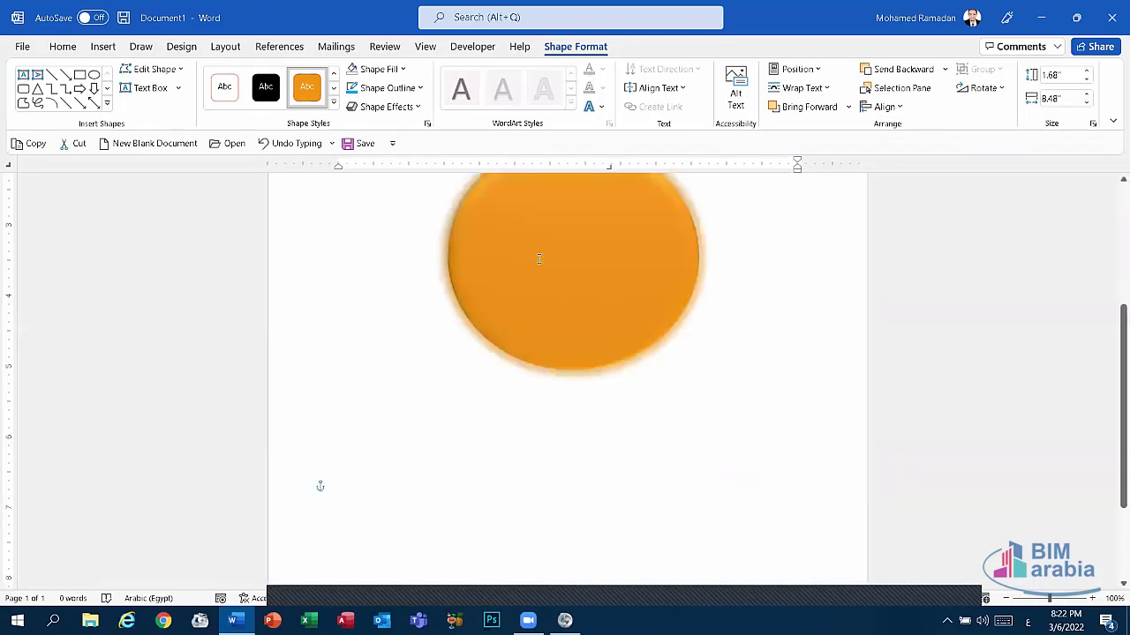
pyautogui.hotkey('alt', 'shift')
pyautogui.scroll(2, 536, 260)
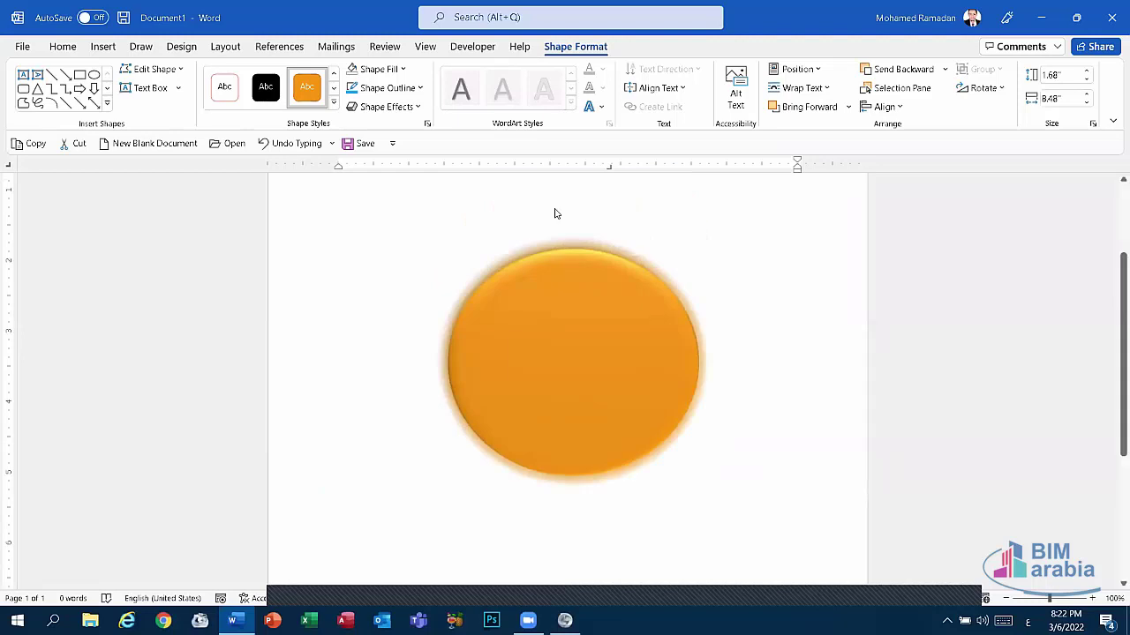
pyautogui.click(573, 332)
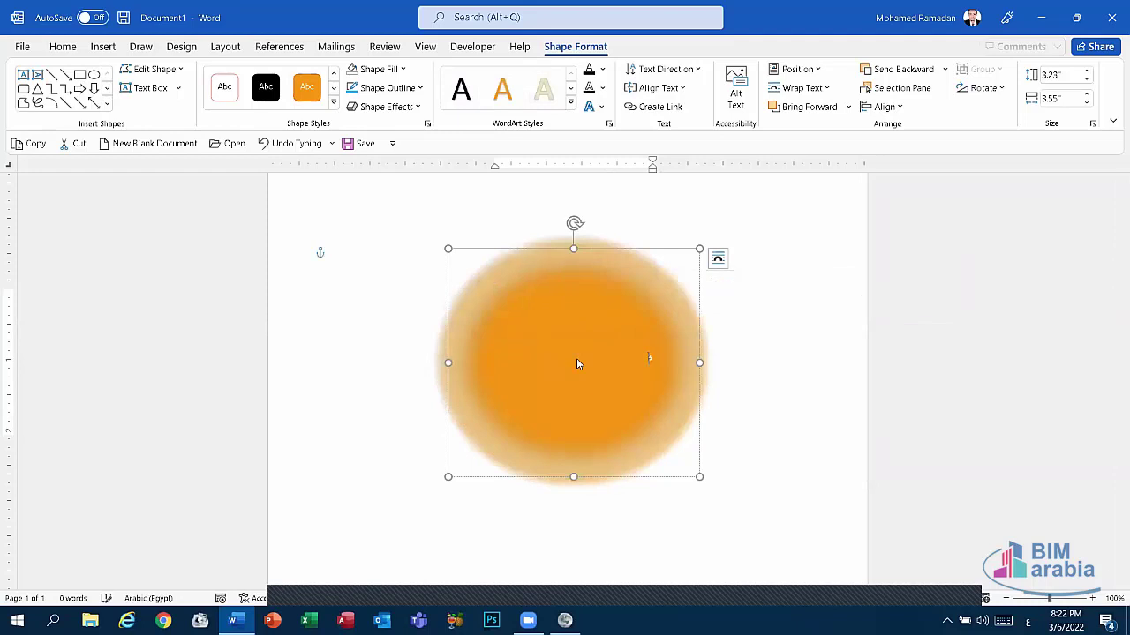
pyautogui.write('a')
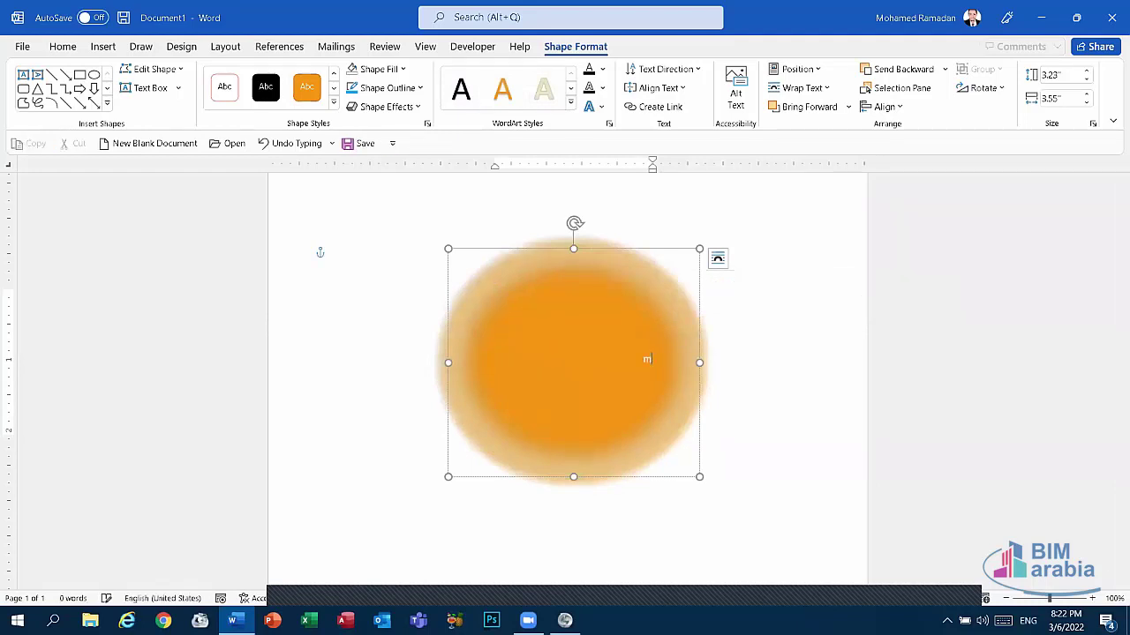
pyautogui.hotkey('alt', 'shift')
pyautogui.write('Mahamed')
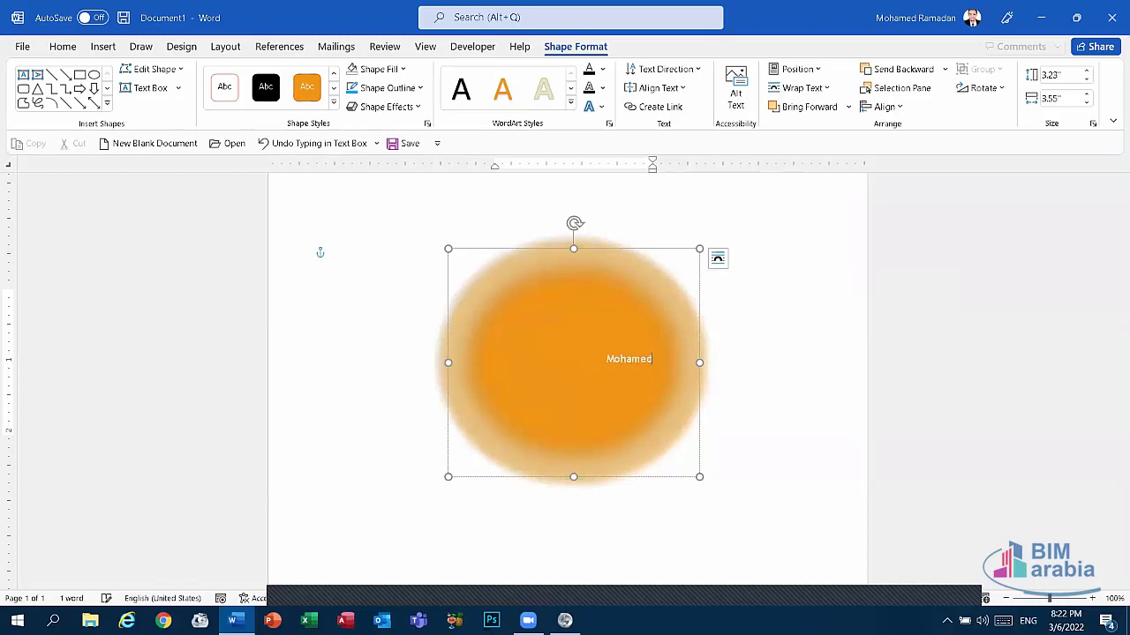
pyautogui.write(' Rama')
pyautogui.write('dan')
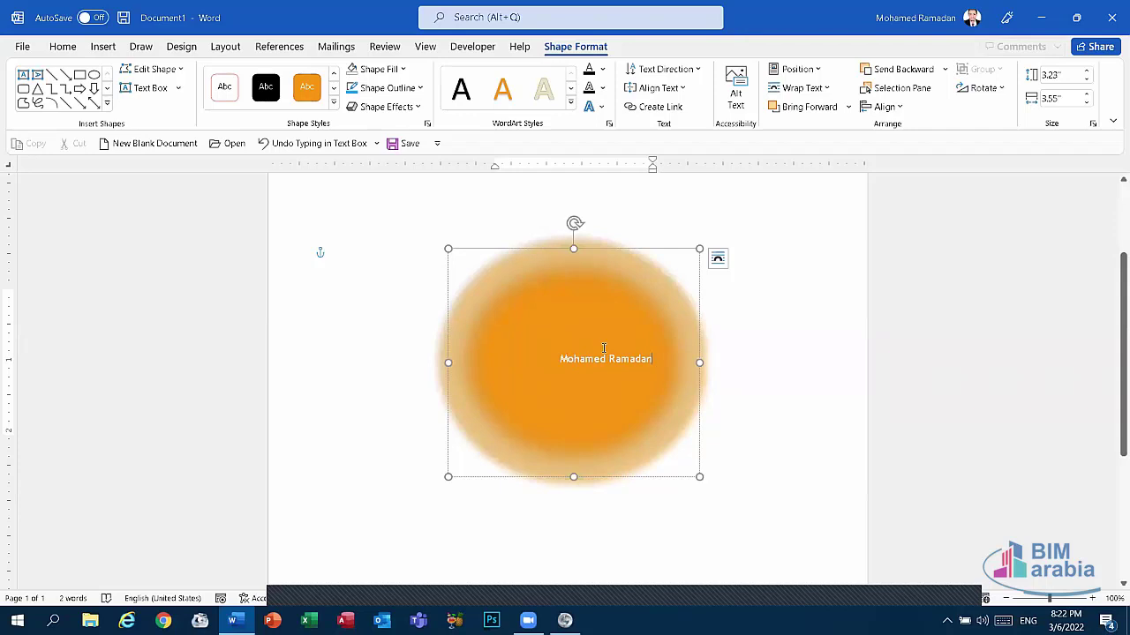
# - Center the name within the shape and give its text a yellow fill
pyautogui.doubleClick(610, 360)
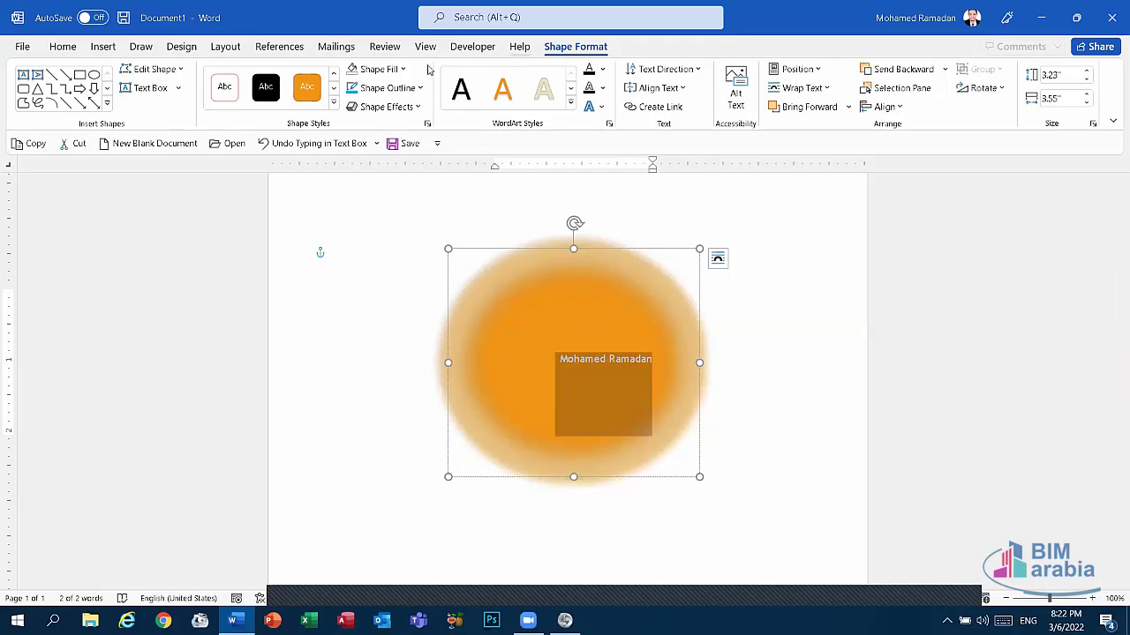
pyautogui.click(63, 47)
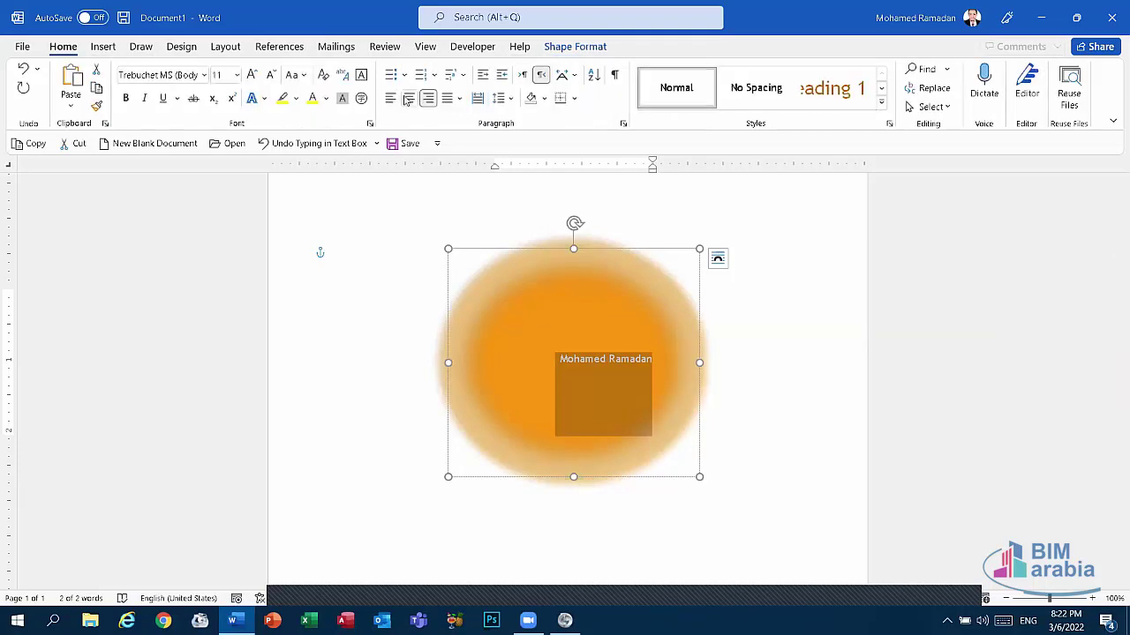
pyautogui.click(408, 98)
pyautogui.click(565, 46)
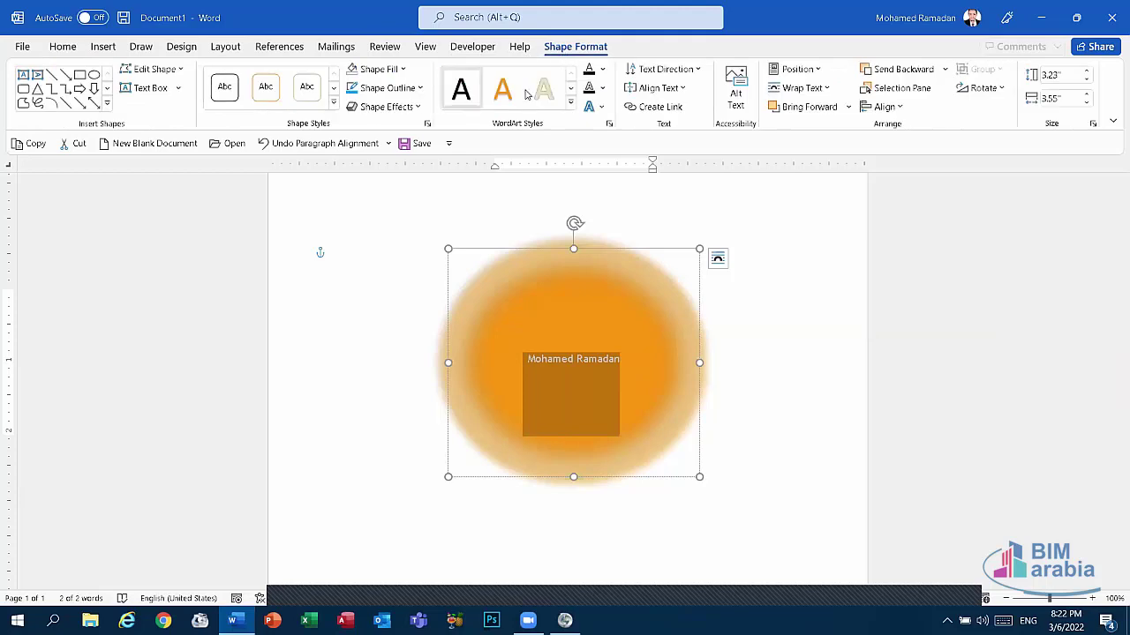
pyautogui.click(571, 105)
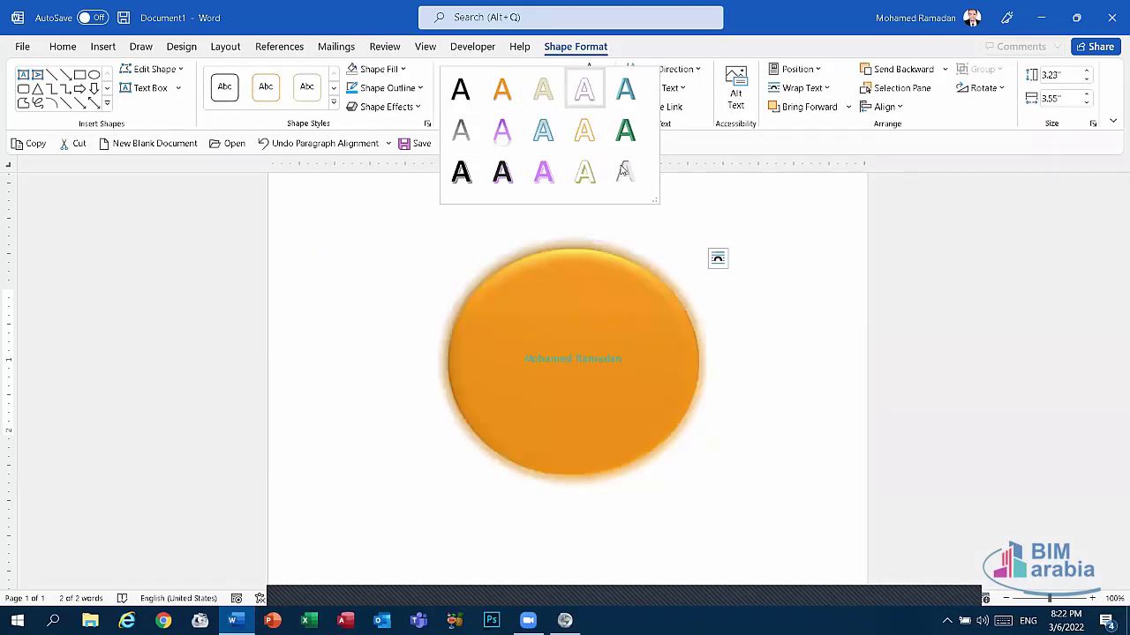
pyautogui.click(586, 361)
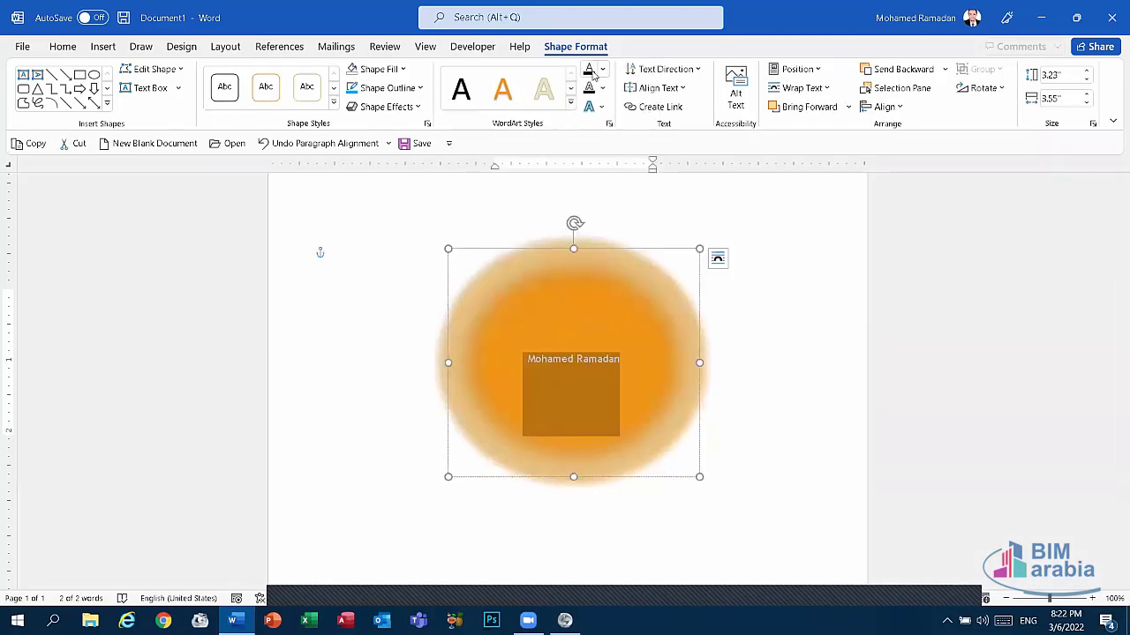
pyautogui.click(602, 69)
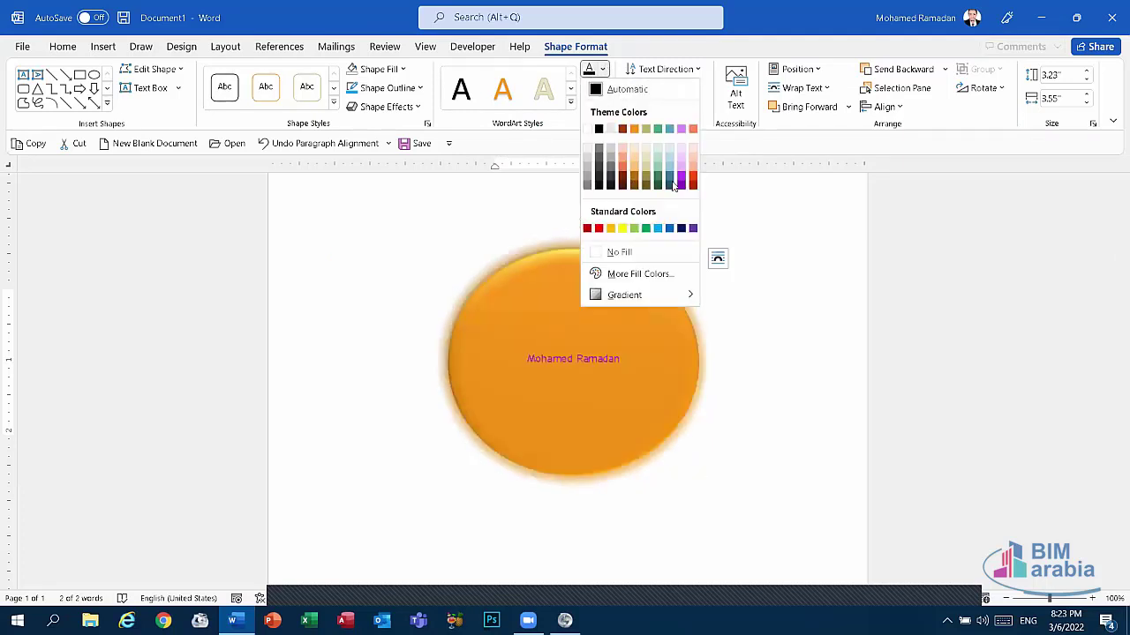
pyautogui.click(622, 229)
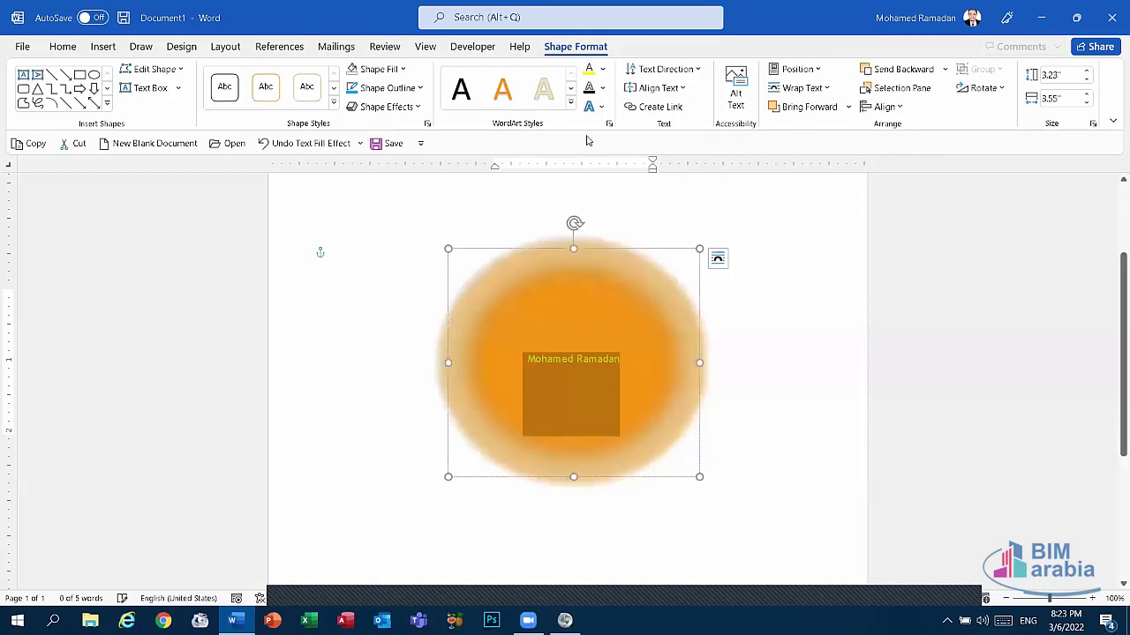
# - Outline the WordArt text in green with a 1 pt weight
pyautogui.click(600, 89)
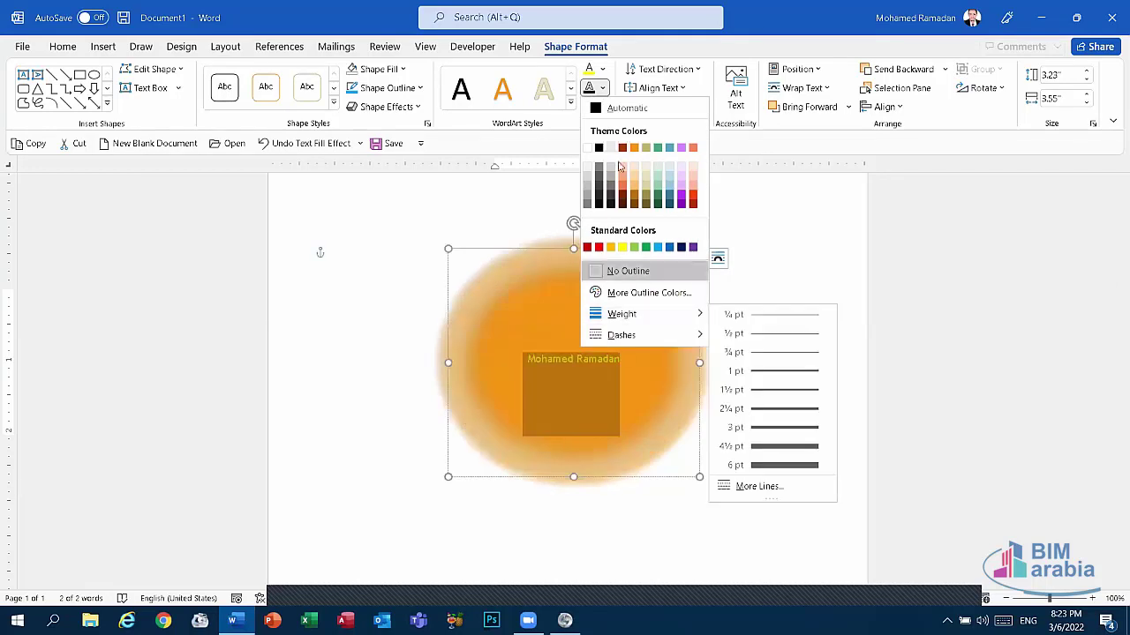
pyautogui.click(645, 247)
pyautogui.click(601, 89)
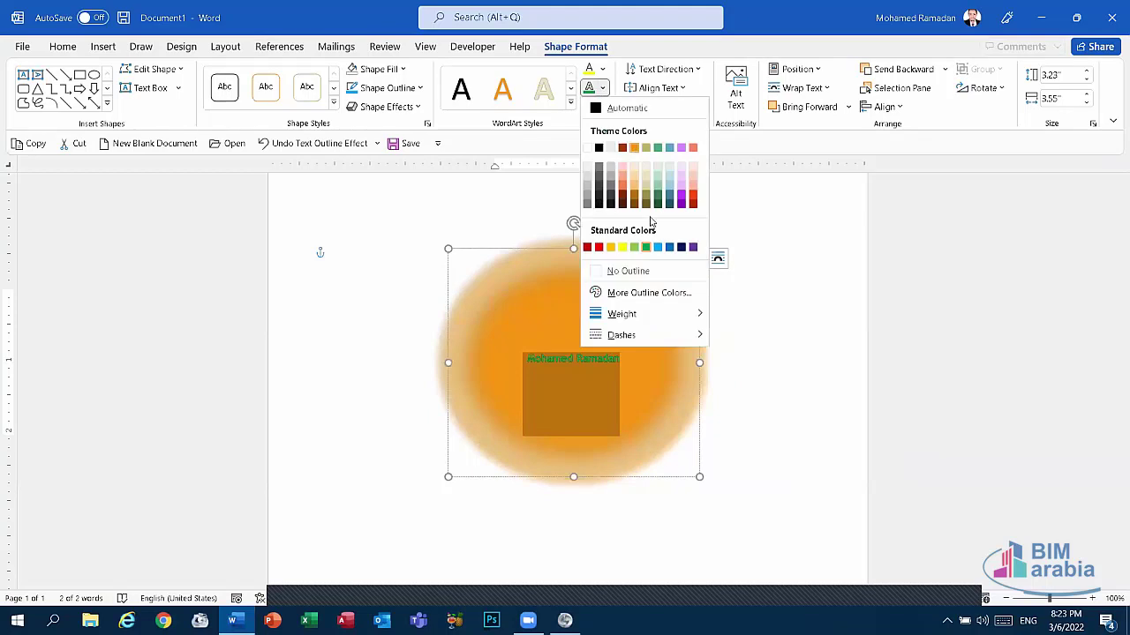
pyautogui.moveTo(671, 314)
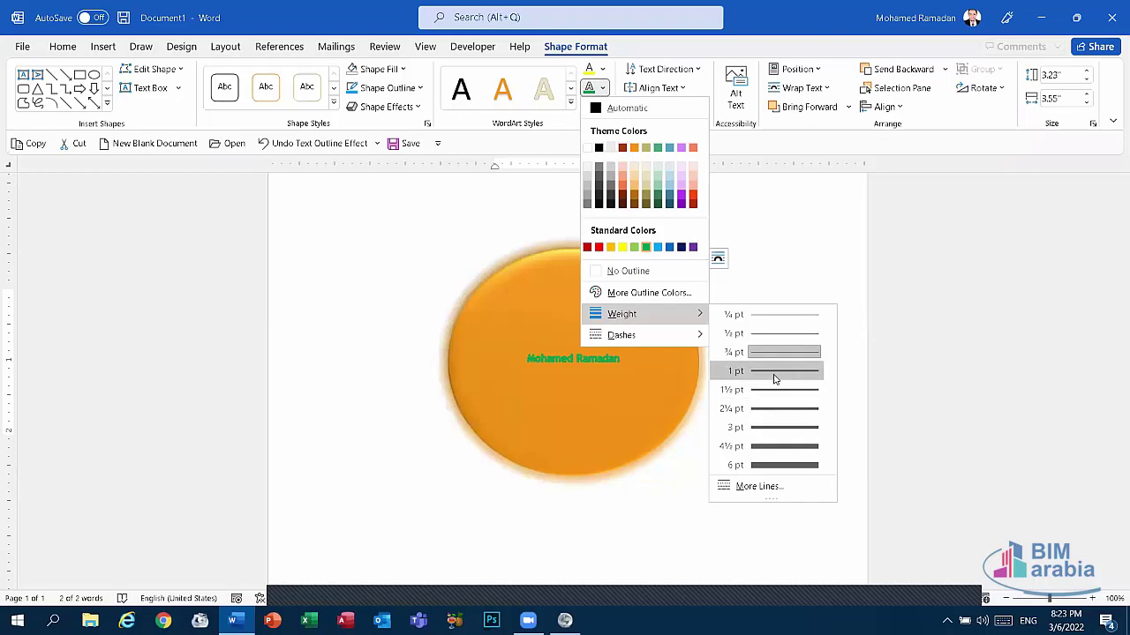
pyautogui.click(774, 379)
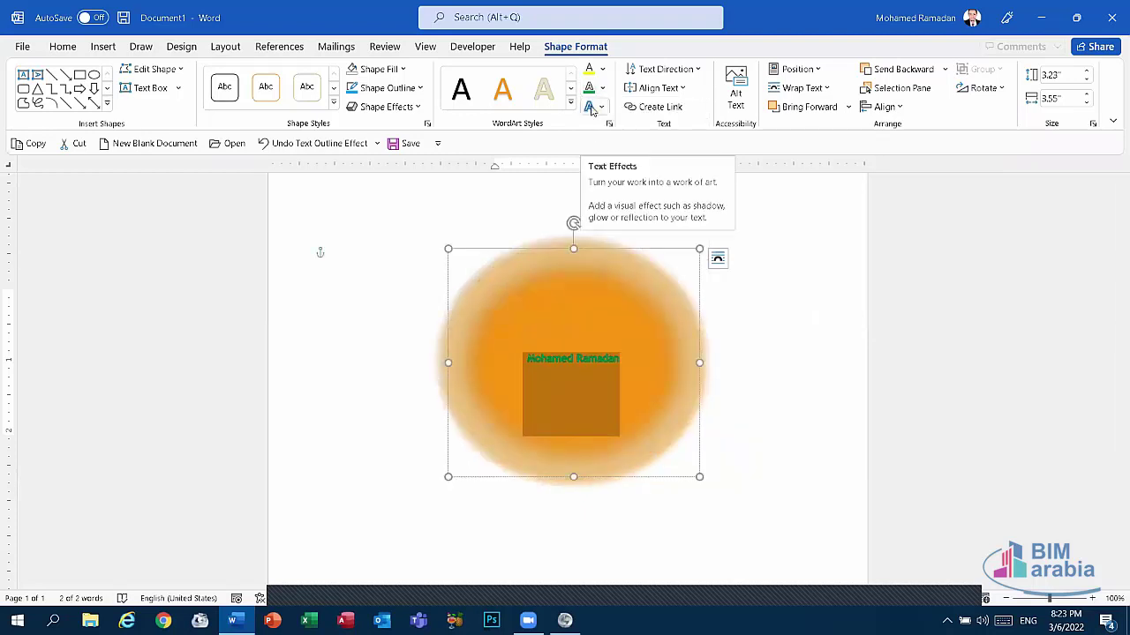
# - Add a shadow to the WordArt text and curve it along a Follow Path arch
pyautogui.click(593, 107)
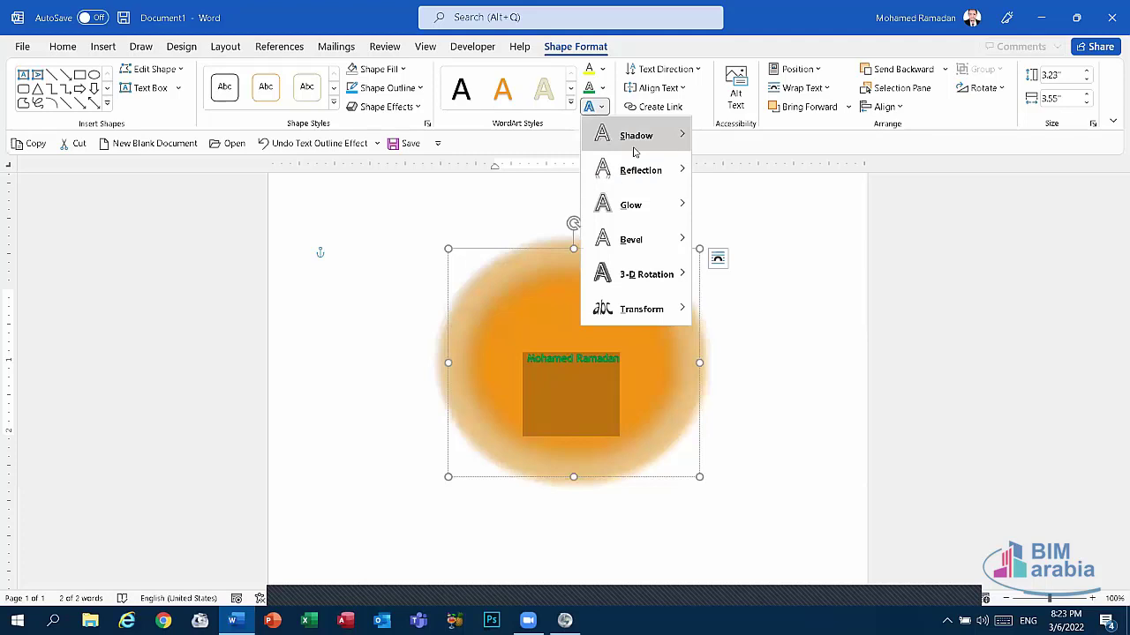
pyautogui.moveTo(634, 136)
pyautogui.press('Return')
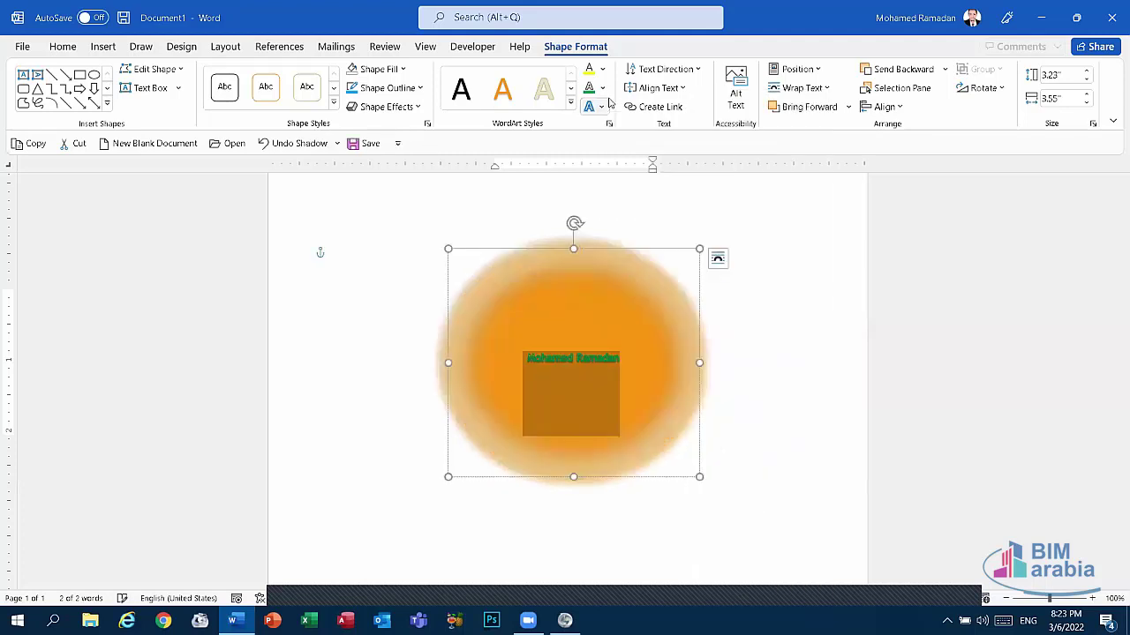
pyautogui.click(601, 107)
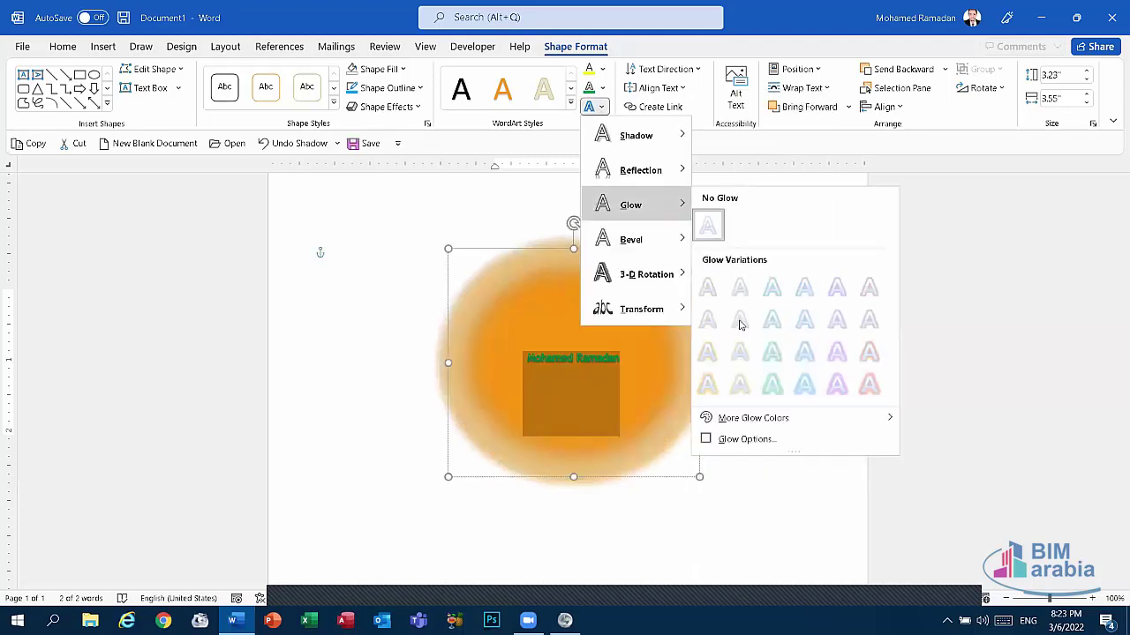
pyautogui.moveTo(632, 239)
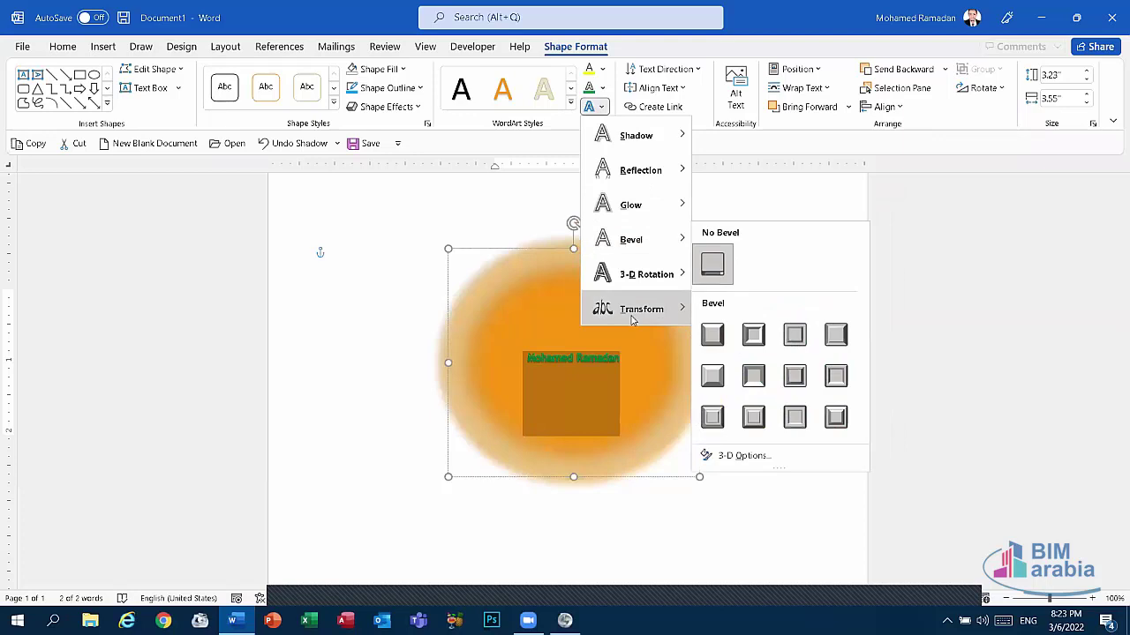
pyautogui.moveTo(632, 320)
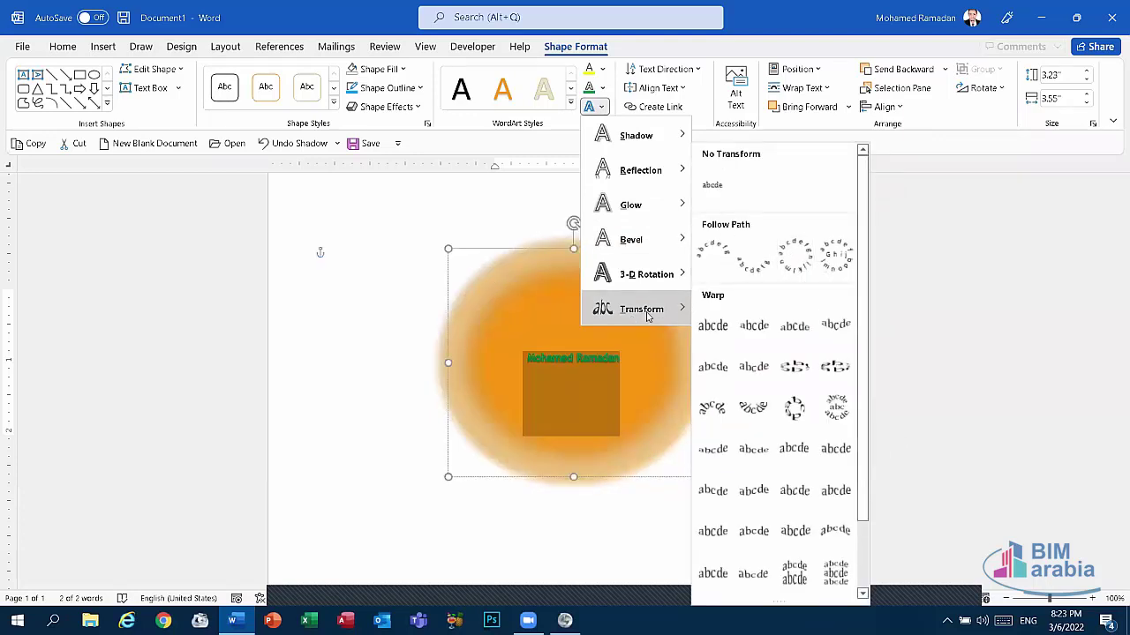
pyautogui.click(714, 251)
pyautogui.click(594, 298)
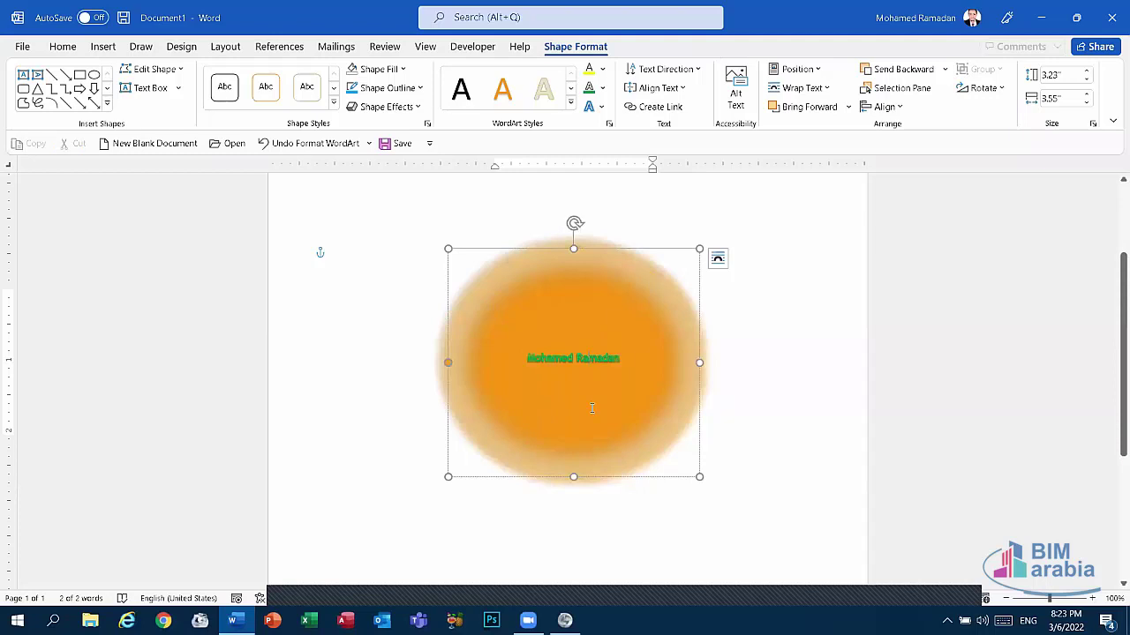
pyautogui.click(615, 394)
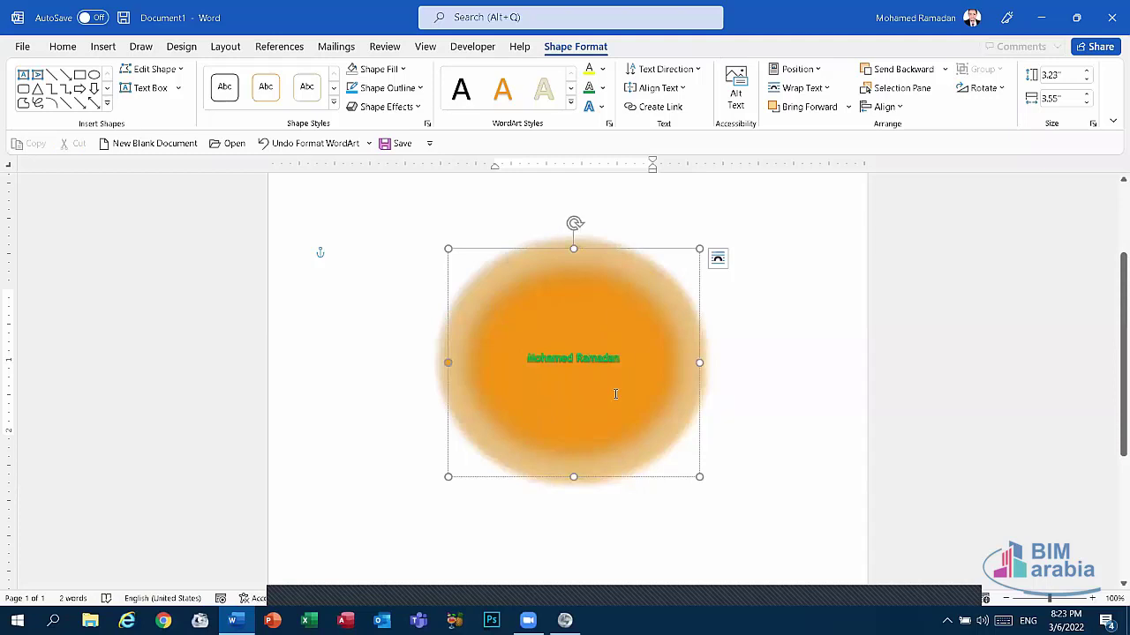
pyautogui.click(641, 479)
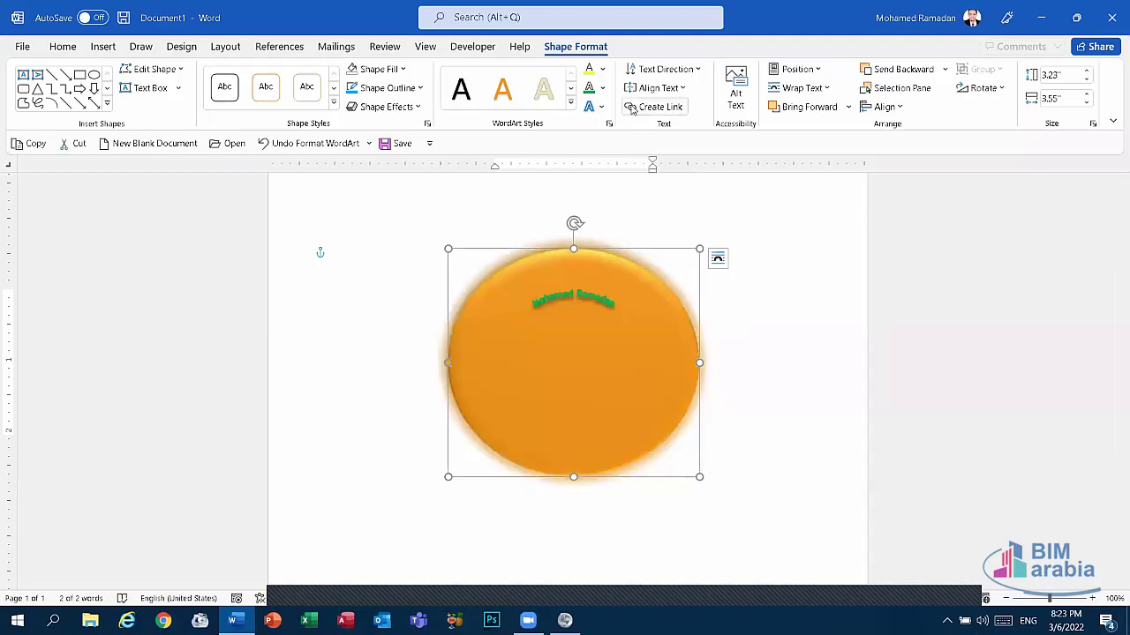
# - Warp the text into a full circle with the Circle transform
pyautogui.click(593, 107)
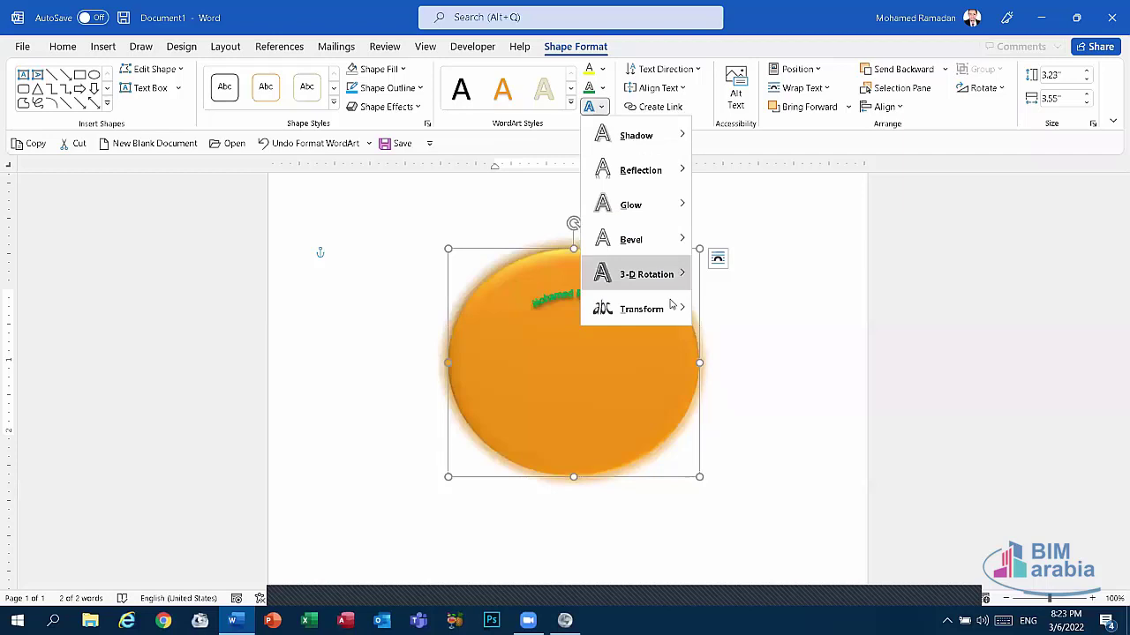
pyautogui.moveTo(672, 306)
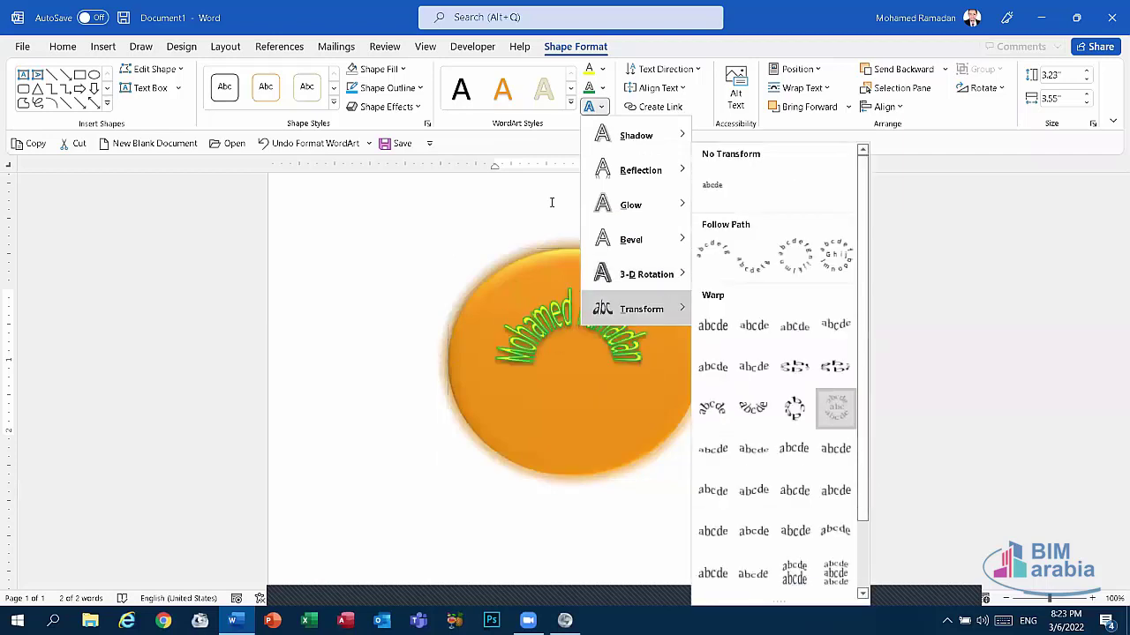
pyautogui.click(601, 107)
pyautogui.click(601, 107)
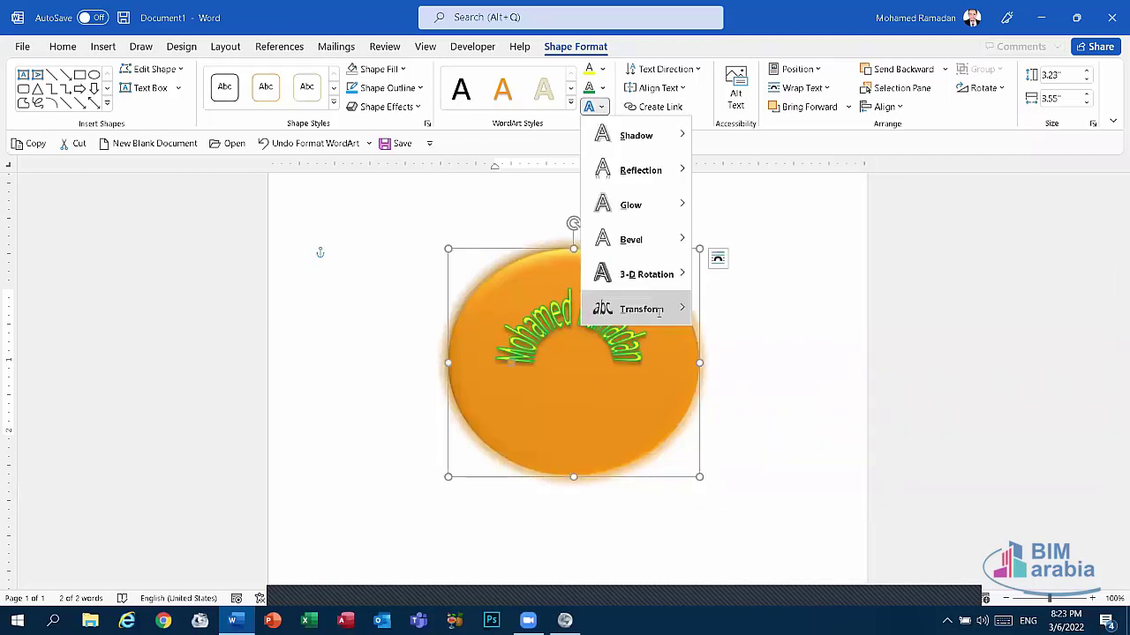
pyautogui.moveTo(658, 311)
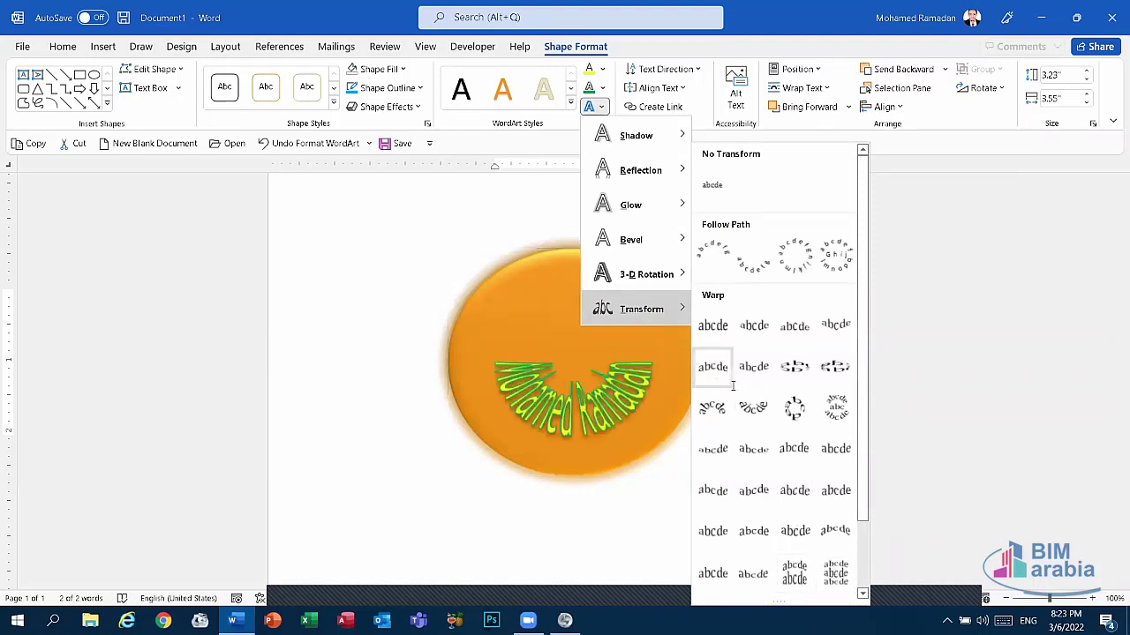
pyautogui.click(794, 408)
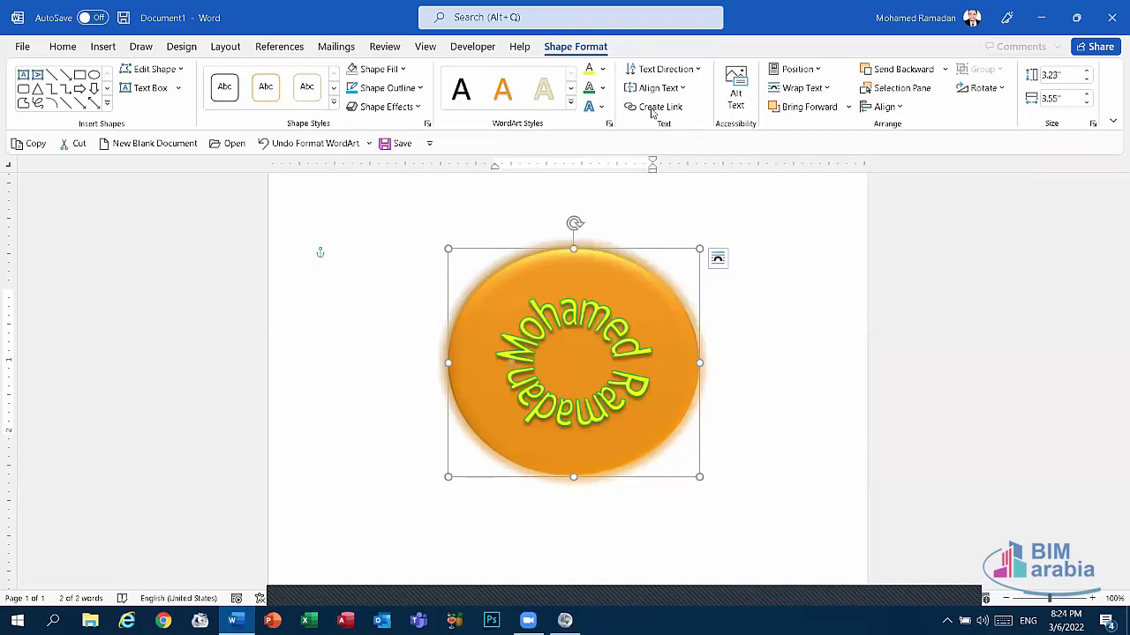
# - Rotate the WordArt text direction by 90°
pyautogui.click(691, 72)
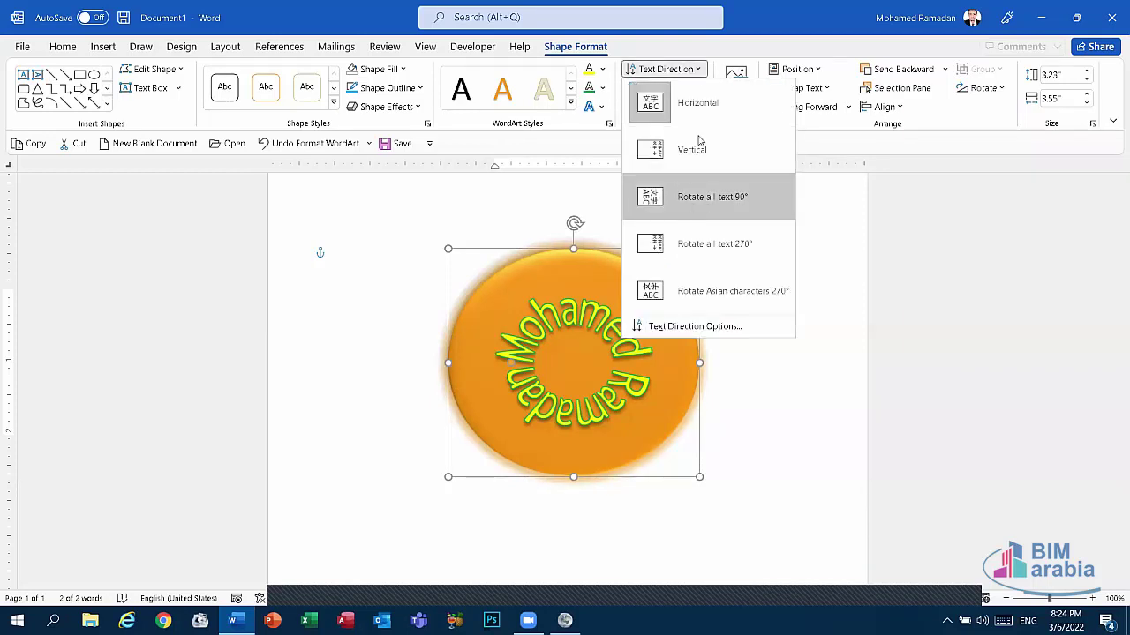
pyautogui.click(699, 144)
pyautogui.click(673, 89)
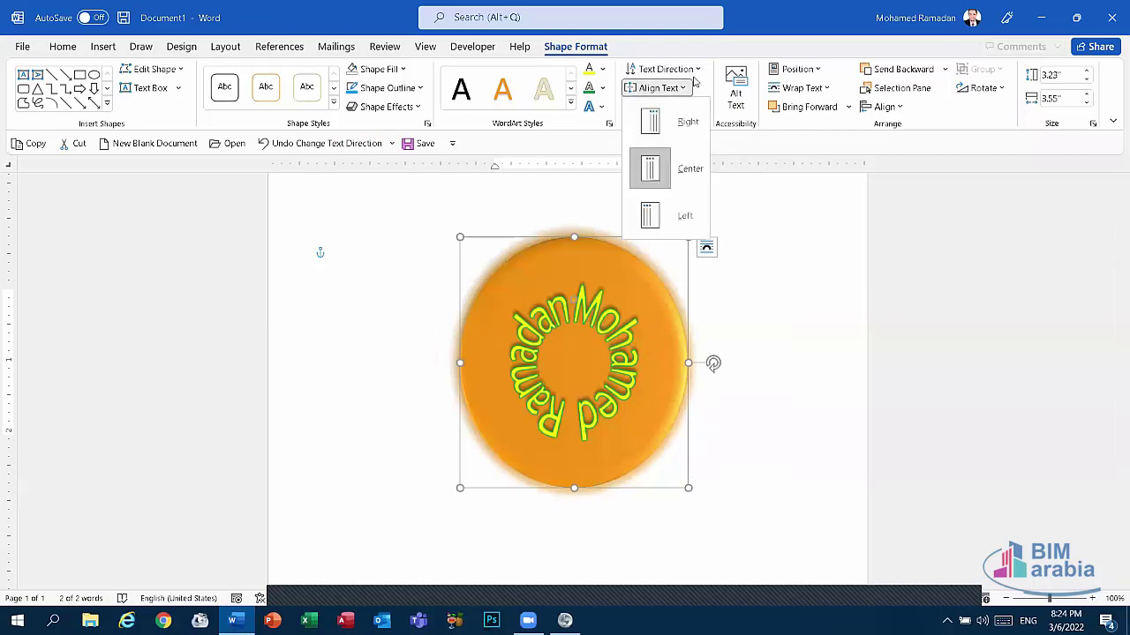
pyautogui.click(670, 68)
pyautogui.click(684, 69)
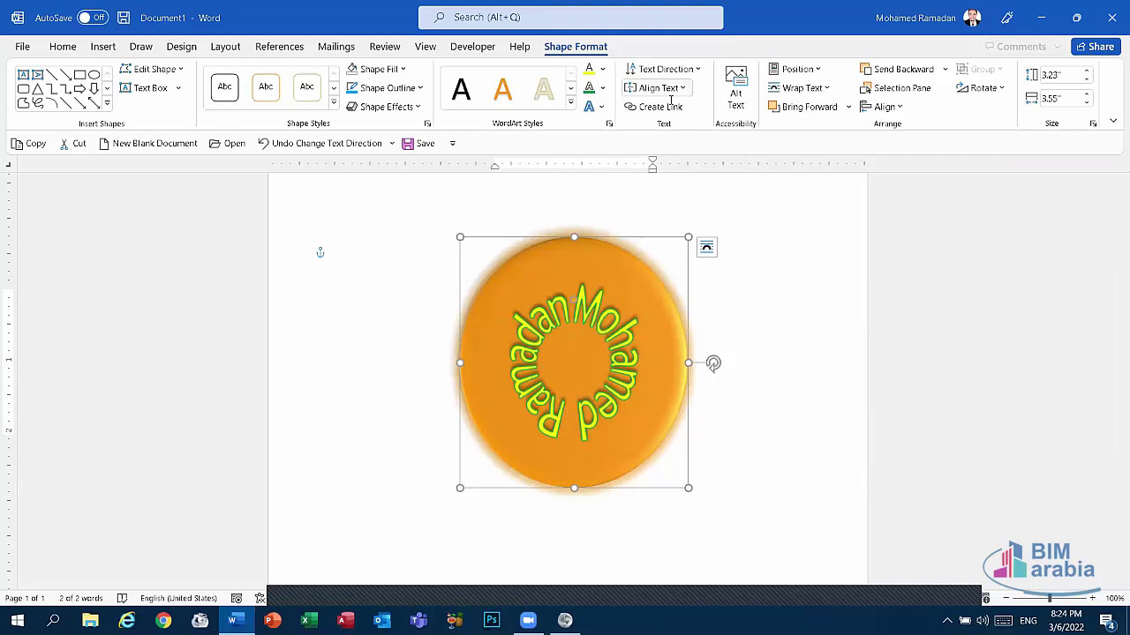
pyautogui.hotkey('ctrl', 'z')
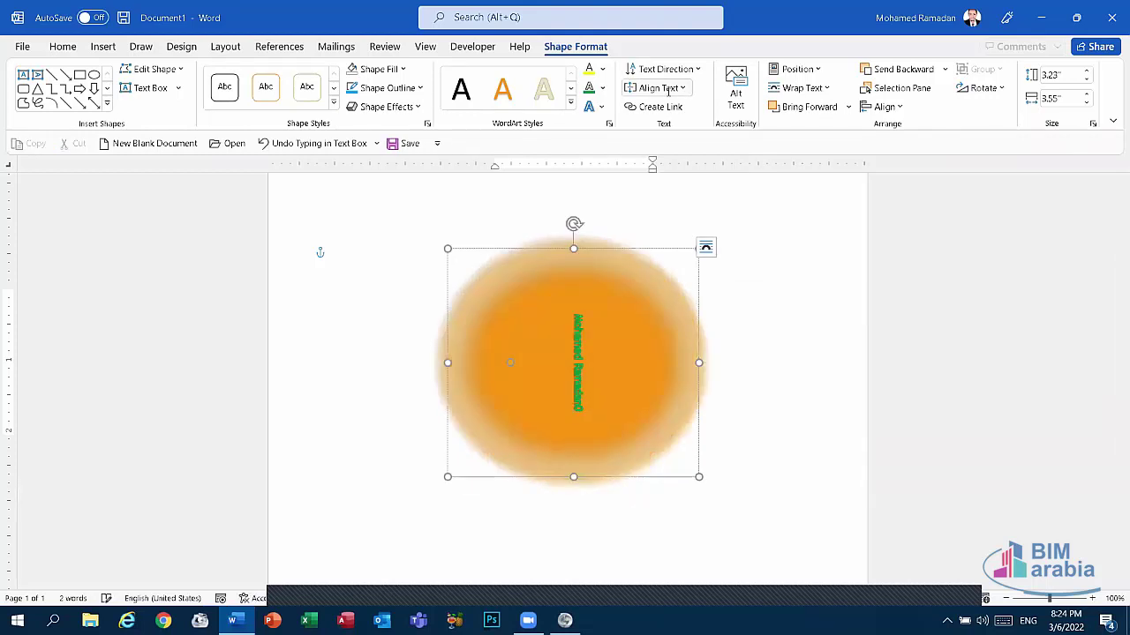
# - Left-align the text within the shape and reselect the WordArt shape
pyautogui.click(668, 90)
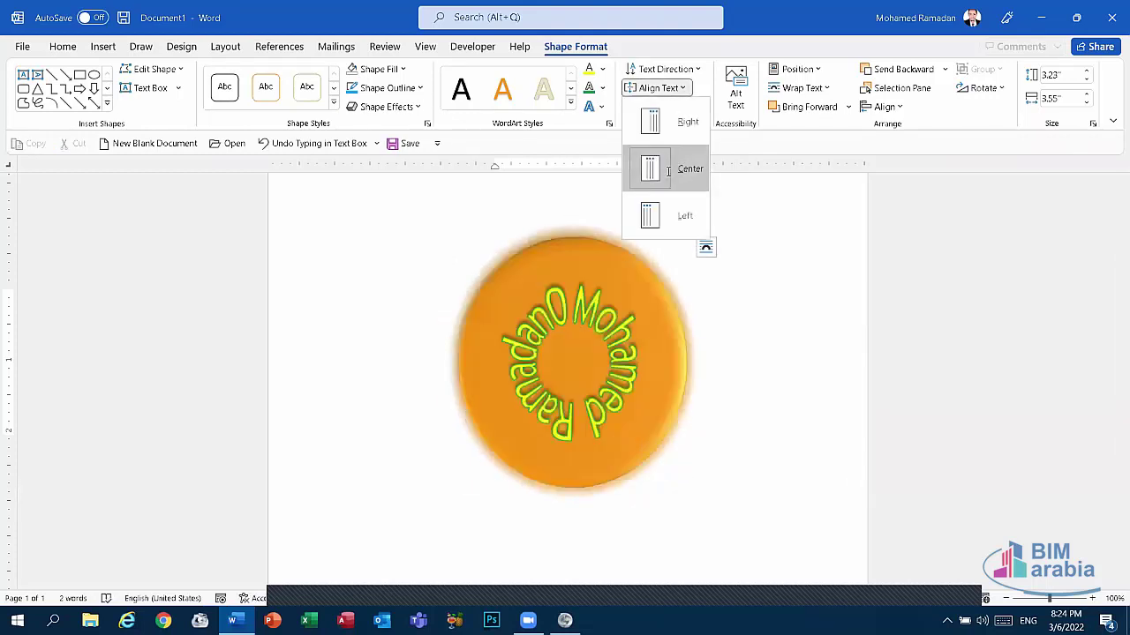
pyautogui.click(686, 121)
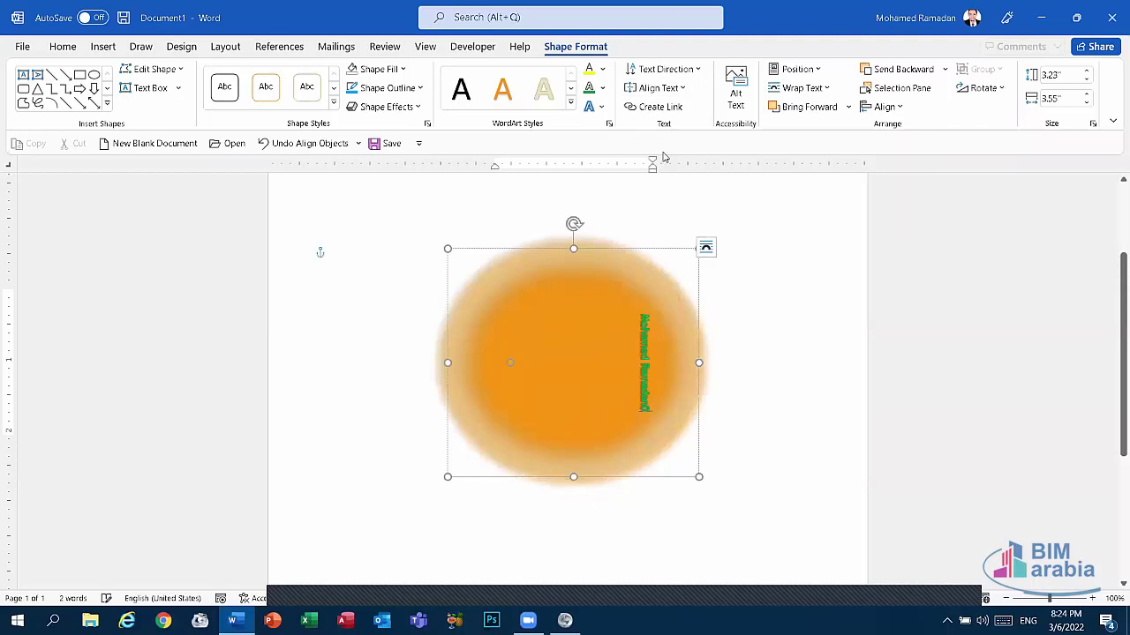
pyautogui.click(674, 91)
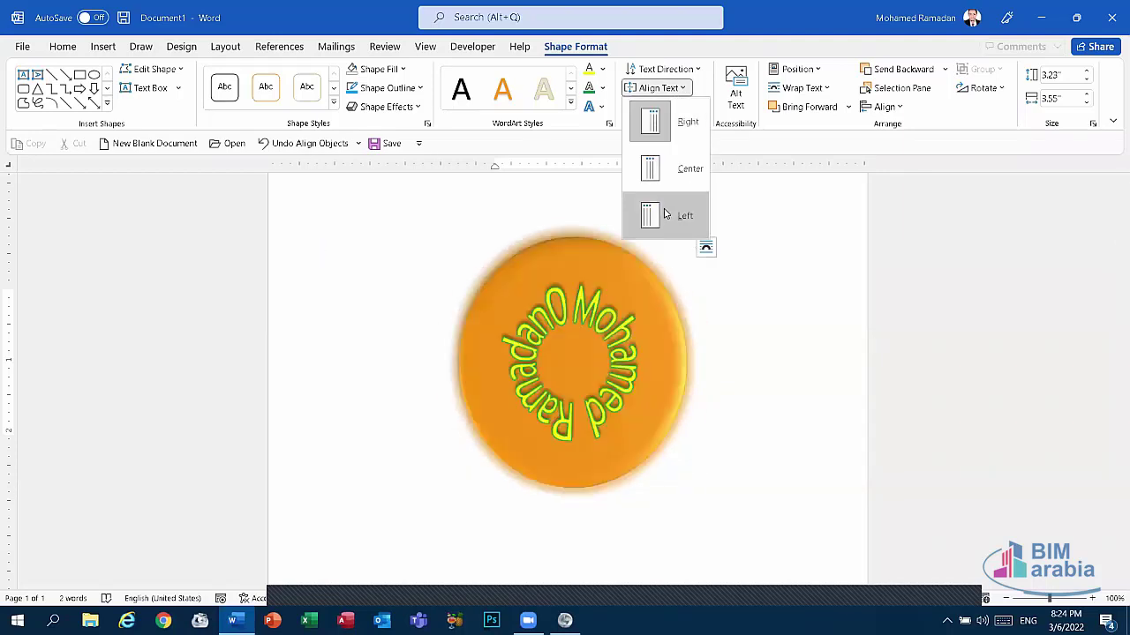
pyautogui.click(665, 214)
pyautogui.click(686, 446)
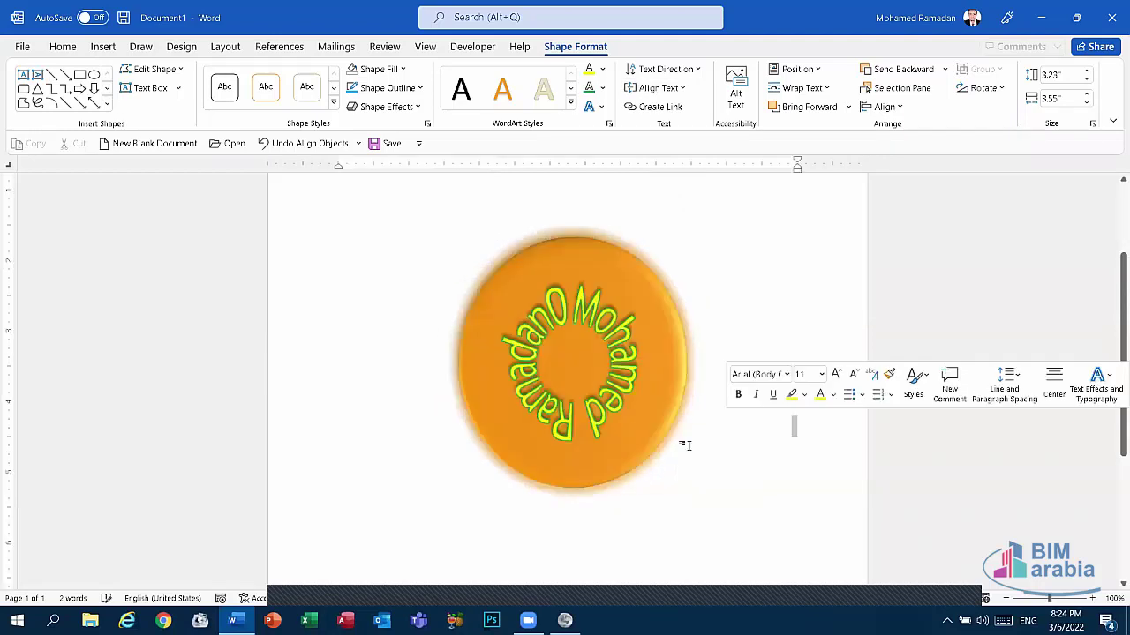
pyautogui.click(654, 487)
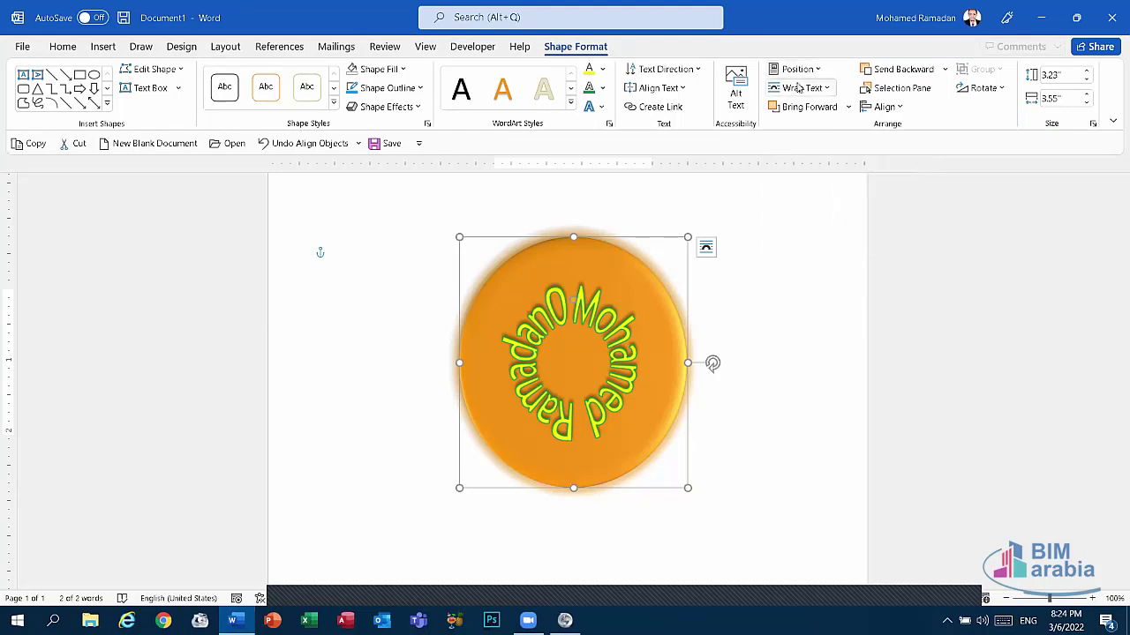
# - Open the Selection Pane listing Oval 14 and the two Rectangle 9 objects
pyautogui.click(798, 87)
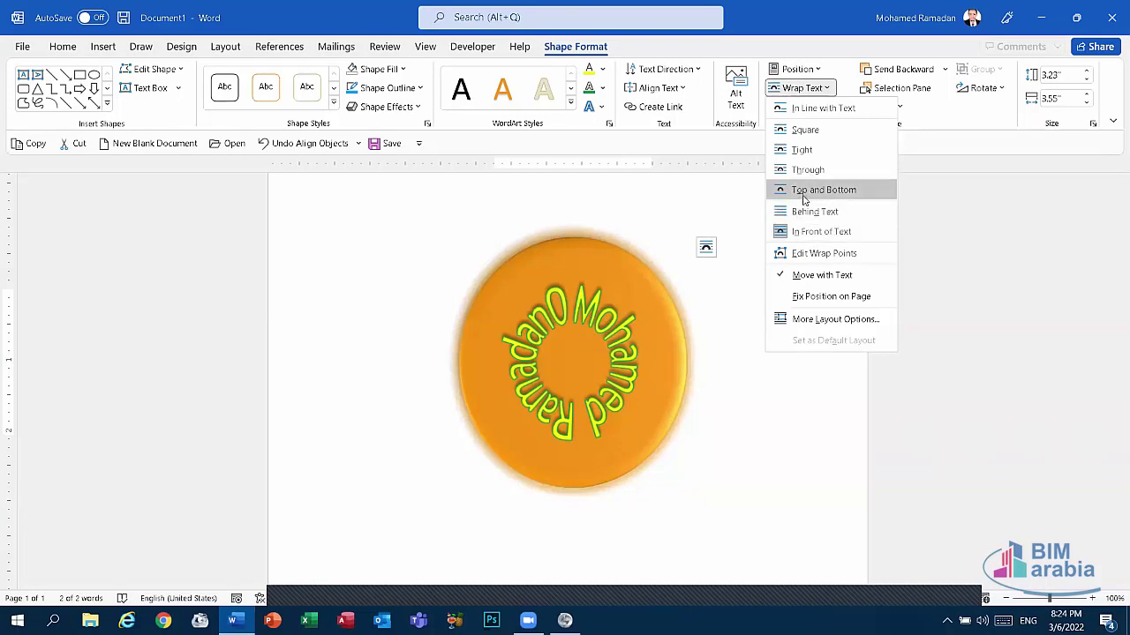
pyautogui.click(821, 88)
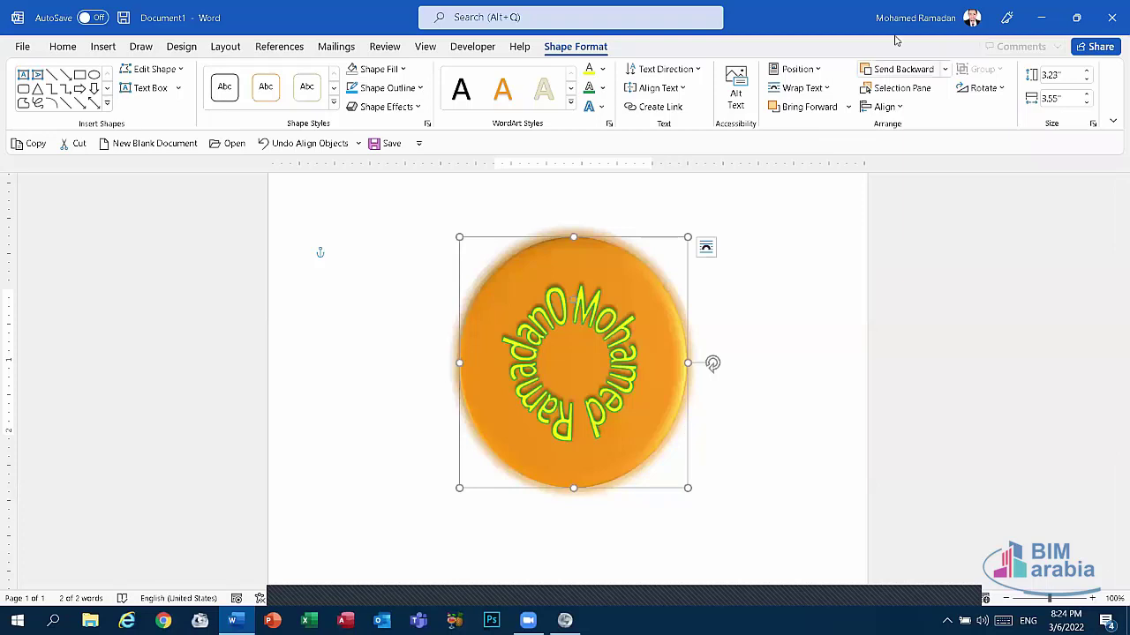
pyautogui.click(950, 70)
pyautogui.click(951, 70)
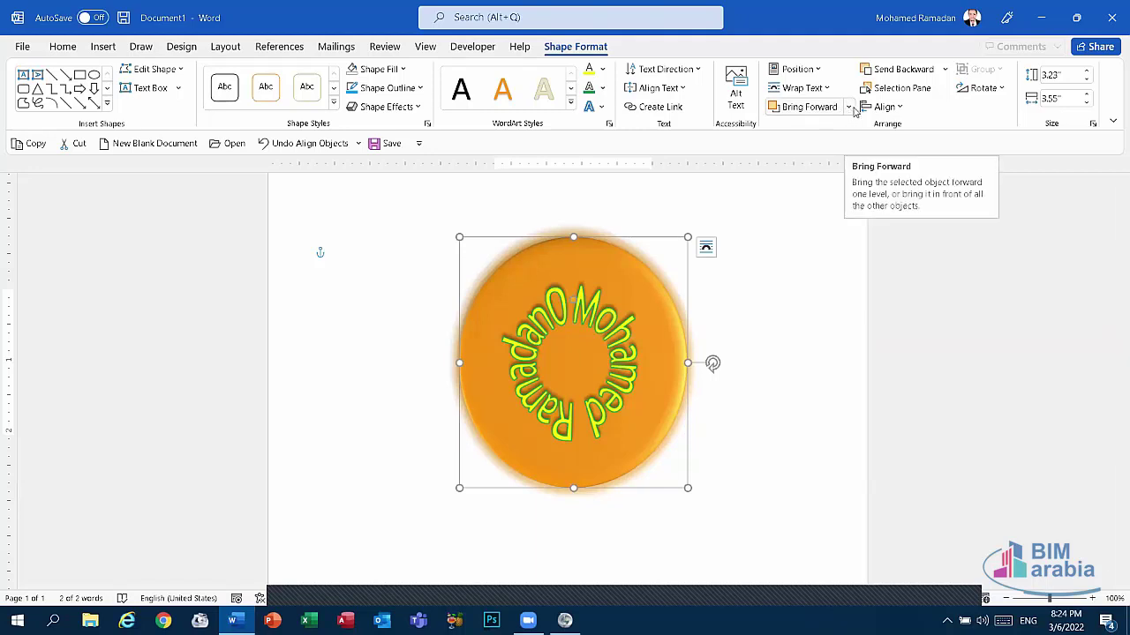
pyautogui.click(916, 90)
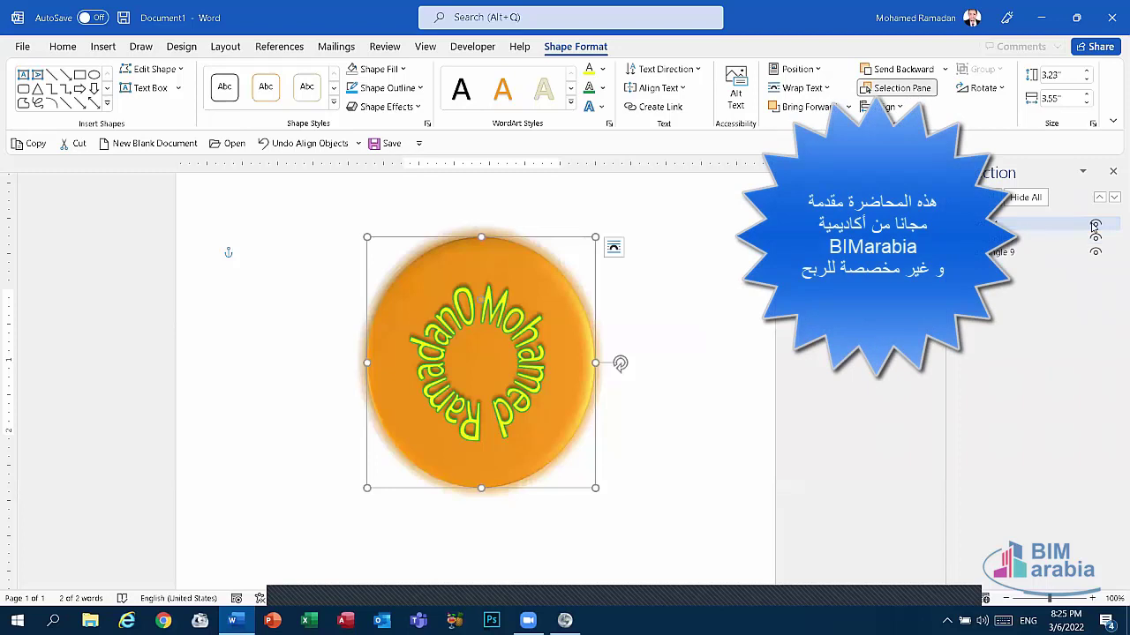
pyautogui.click(1095, 223)
pyautogui.click(1095, 237)
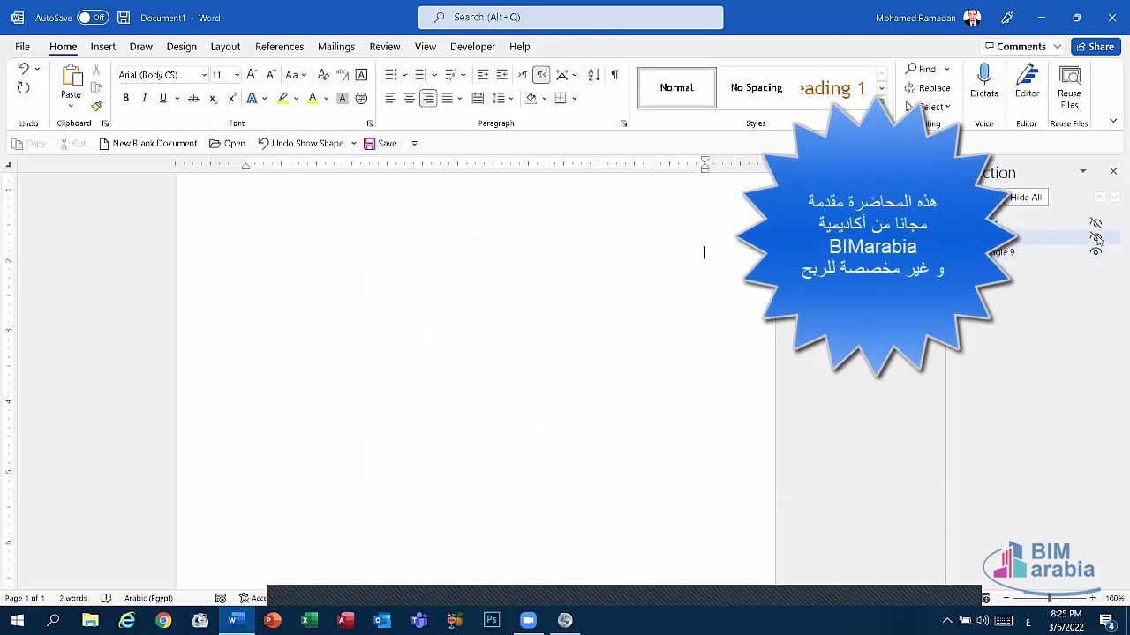
pyautogui.click(1095, 237)
pyautogui.click(1095, 223)
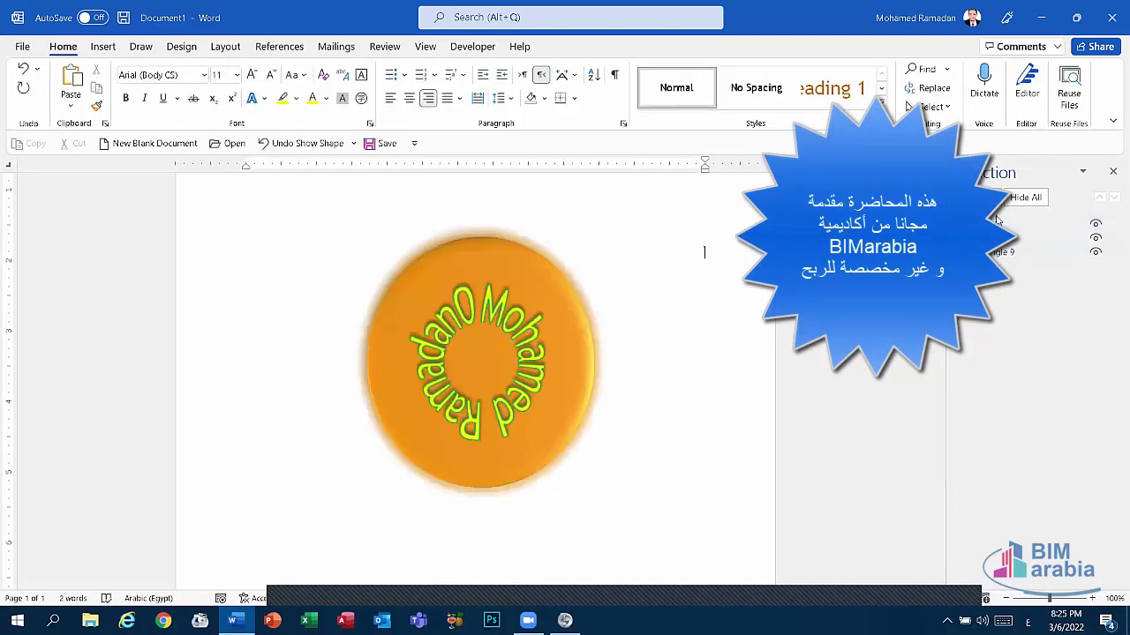
pyautogui.click(1096, 226)
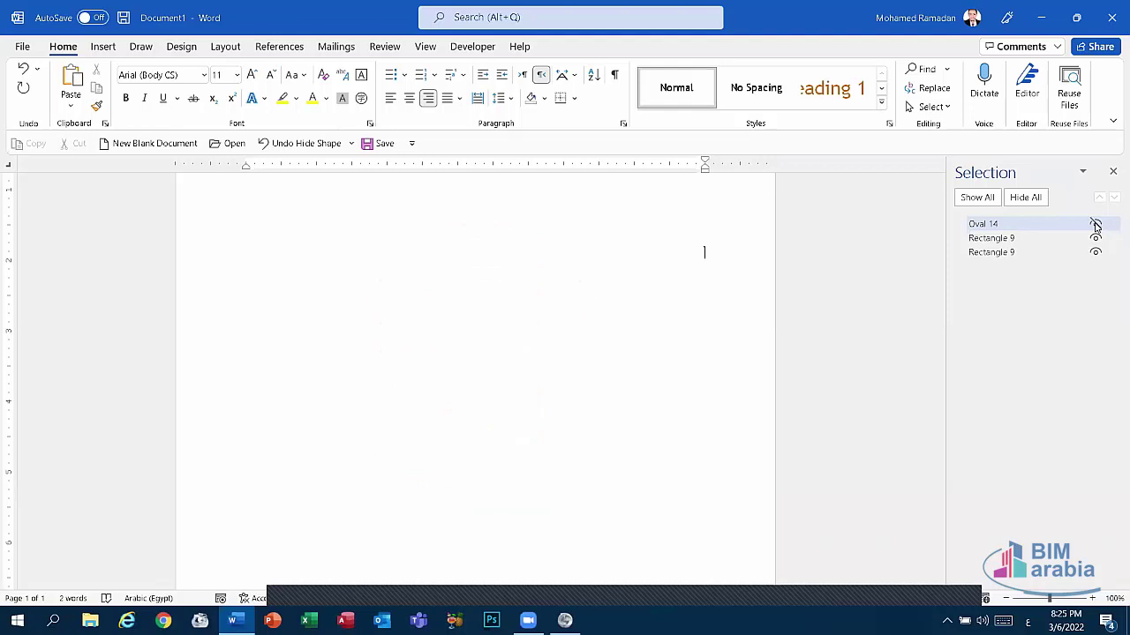
pyautogui.click(1095, 226)
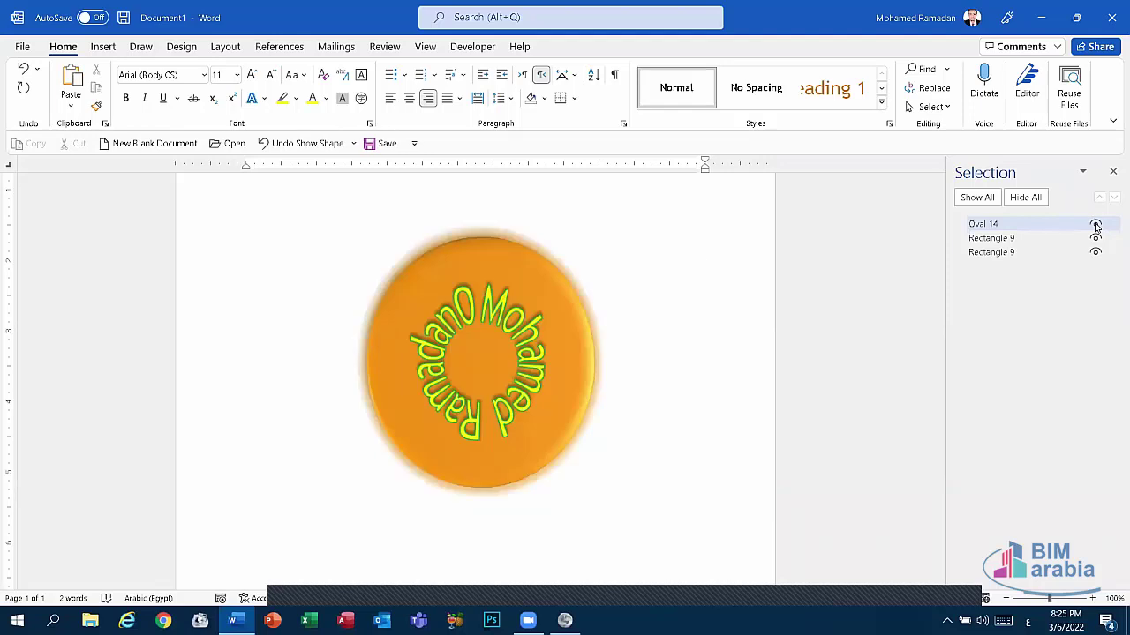
pyautogui.click(1095, 239)
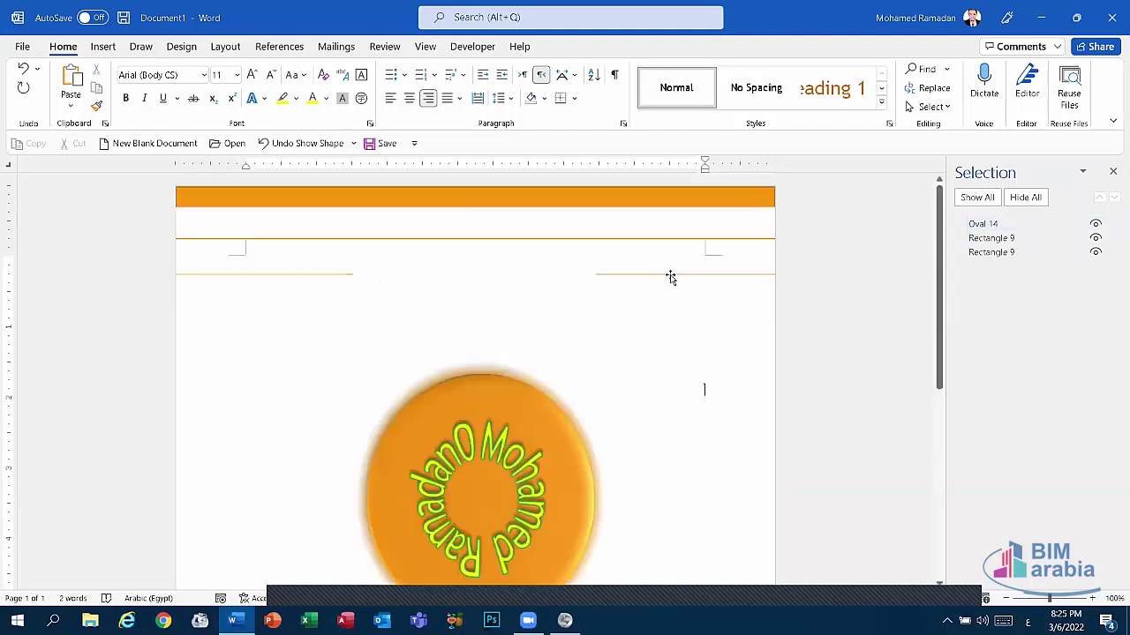
pyautogui.click(1096, 240)
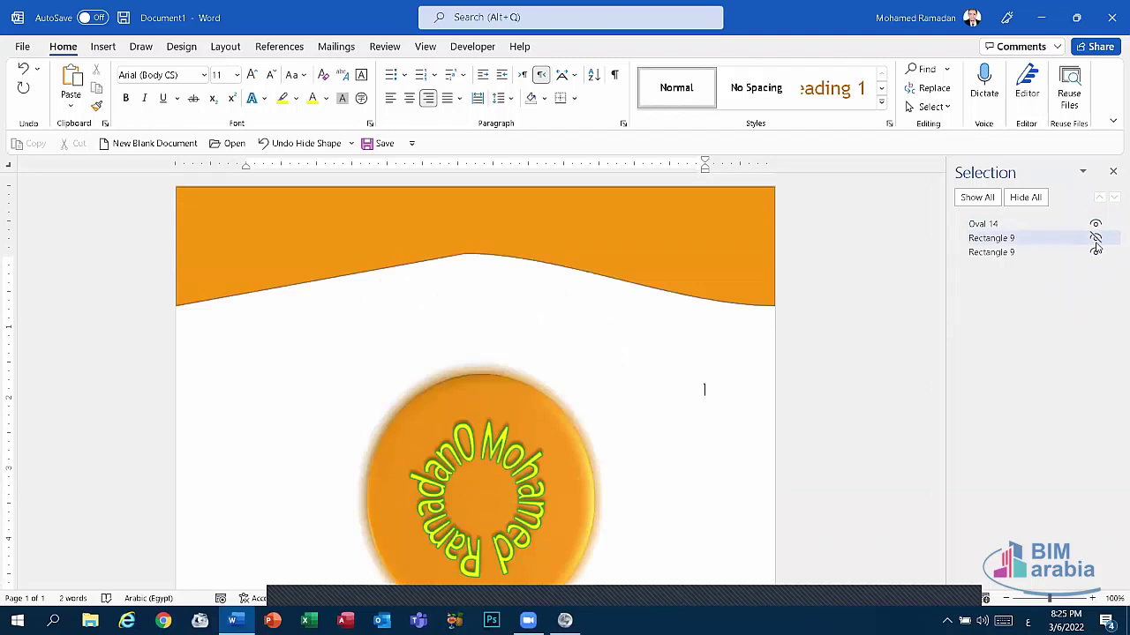
pyautogui.click(1096, 240)
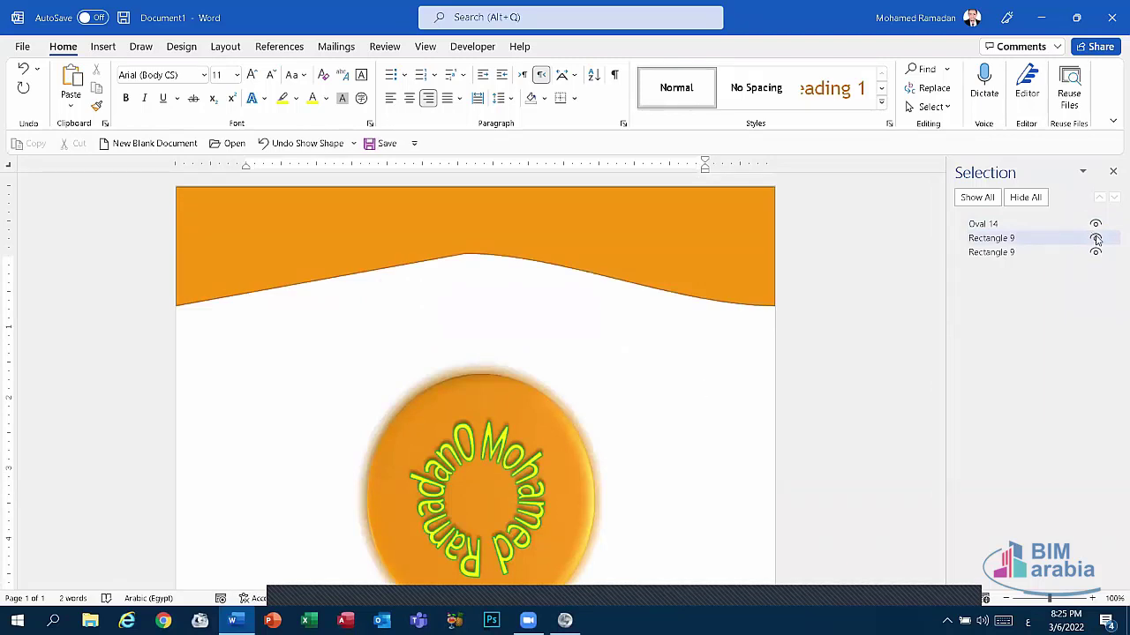
pyautogui.click(1096, 252)
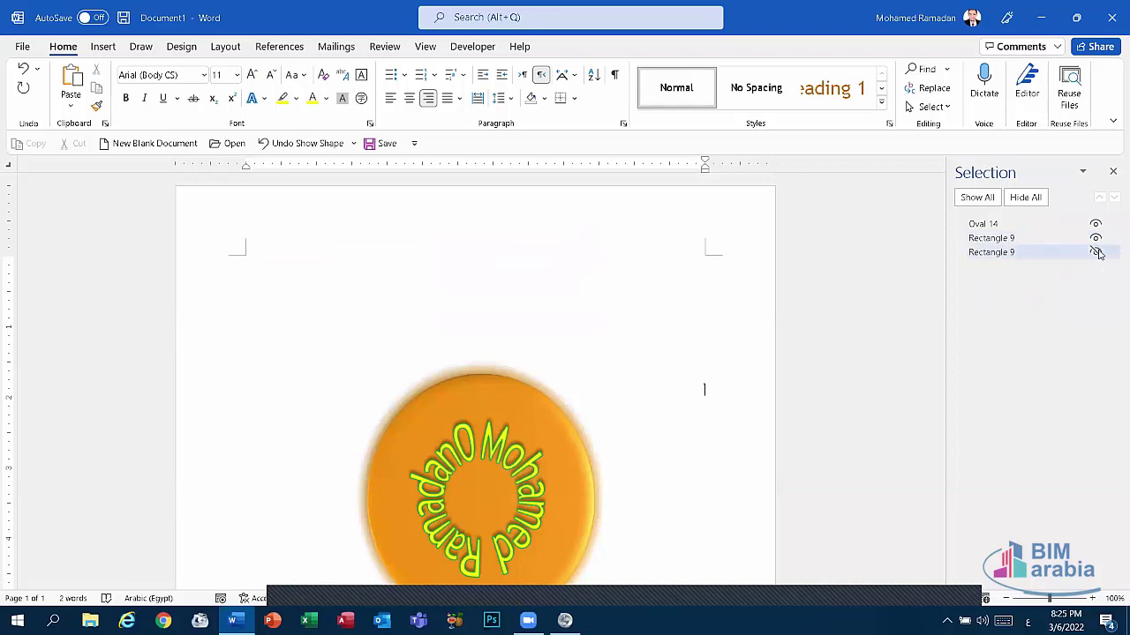
pyautogui.click(1096, 251)
pyautogui.scroll(-3, 918, 275)
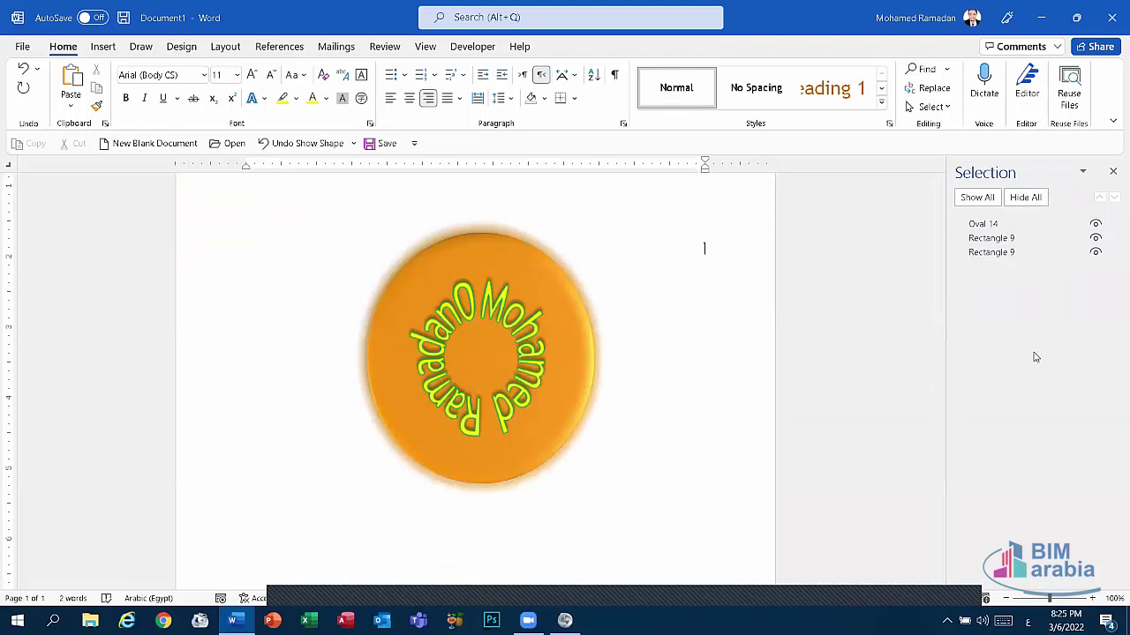
pyautogui.click(485, 252)
pyautogui.click(583, 49)
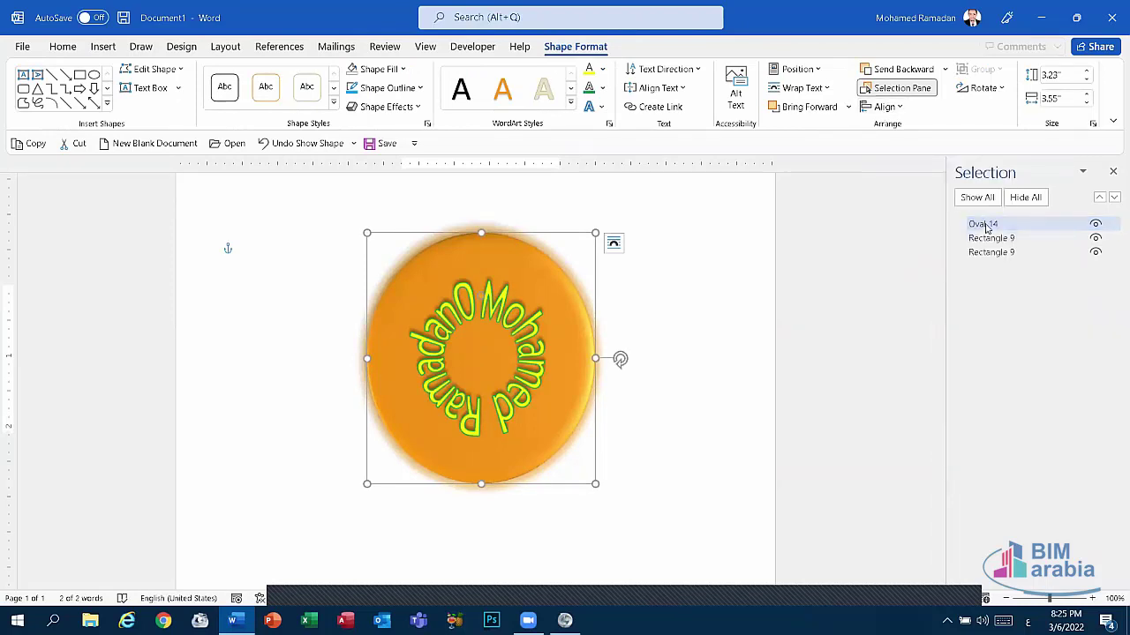
# - Rename Oval 14 to Circle in the Selection Pane
pyautogui.click(986, 228)
pyautogui.click(1014, 229)
pyautogui.moveTo(957, 229); pyautogui.dragTo(1114, 285)
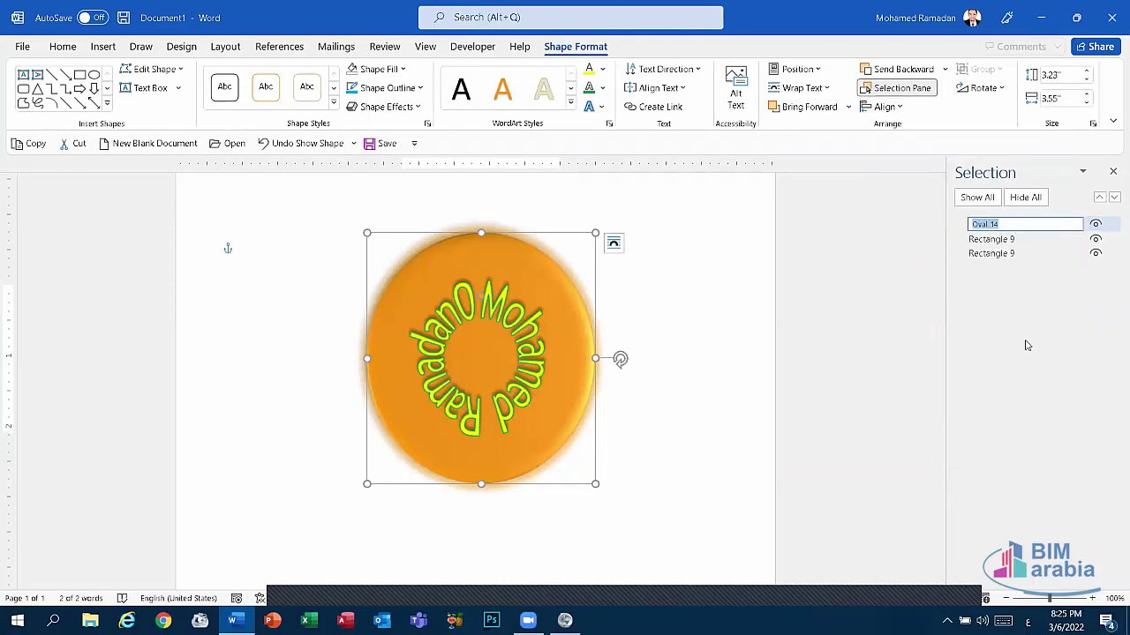
pyautogui.press('BackSpace')
pyautogui.write('Circle')
pyautogui.press('Return')
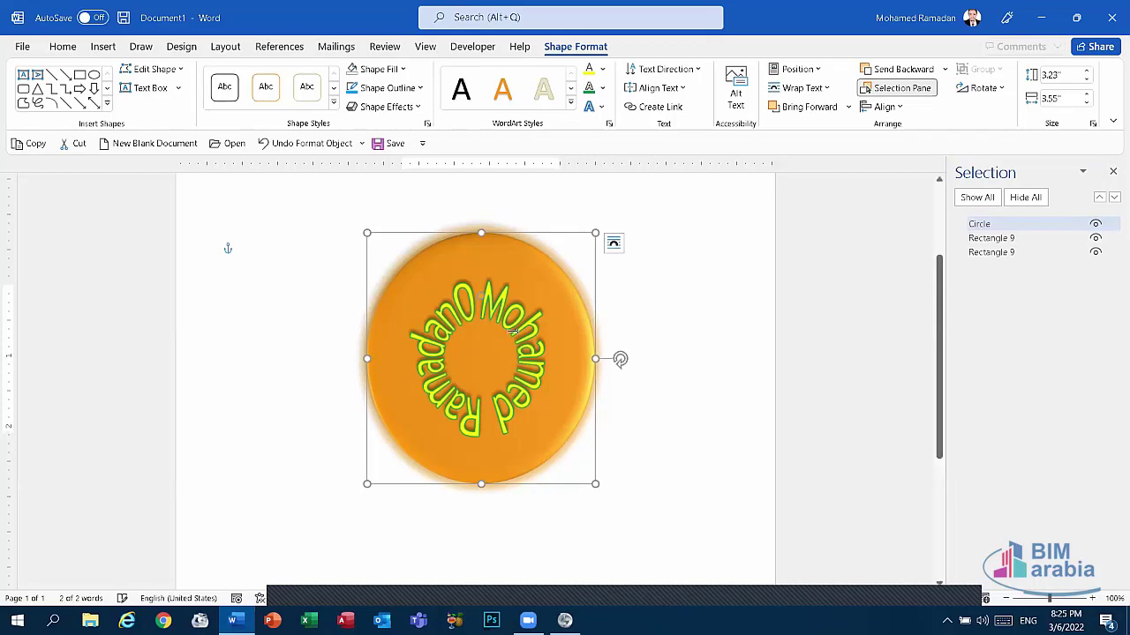
# - Browse the Align and Rotate options, then close and reopen the Selection Pane
pyautogui.click(885, 107)
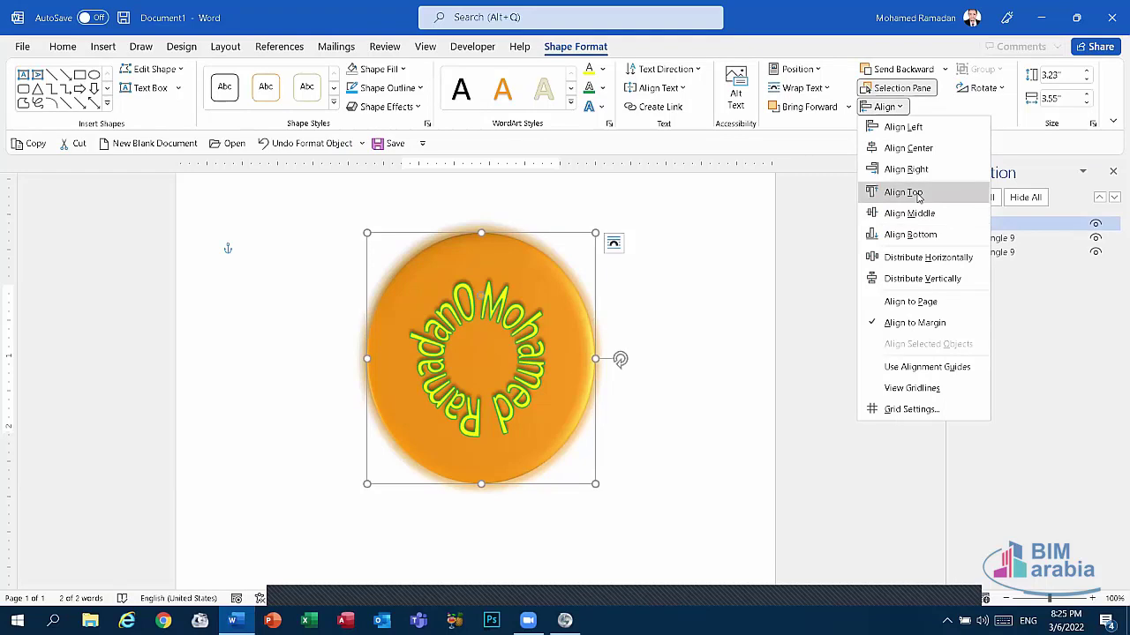
pyautogui.click(977, 88)
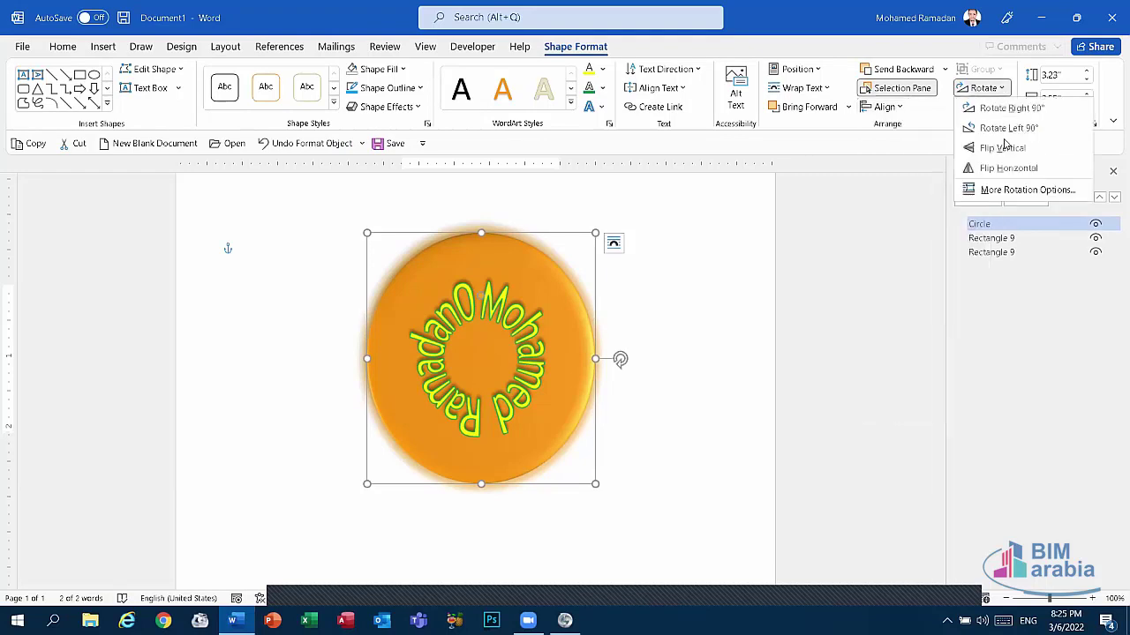
pyautogui.click(1042, 69)
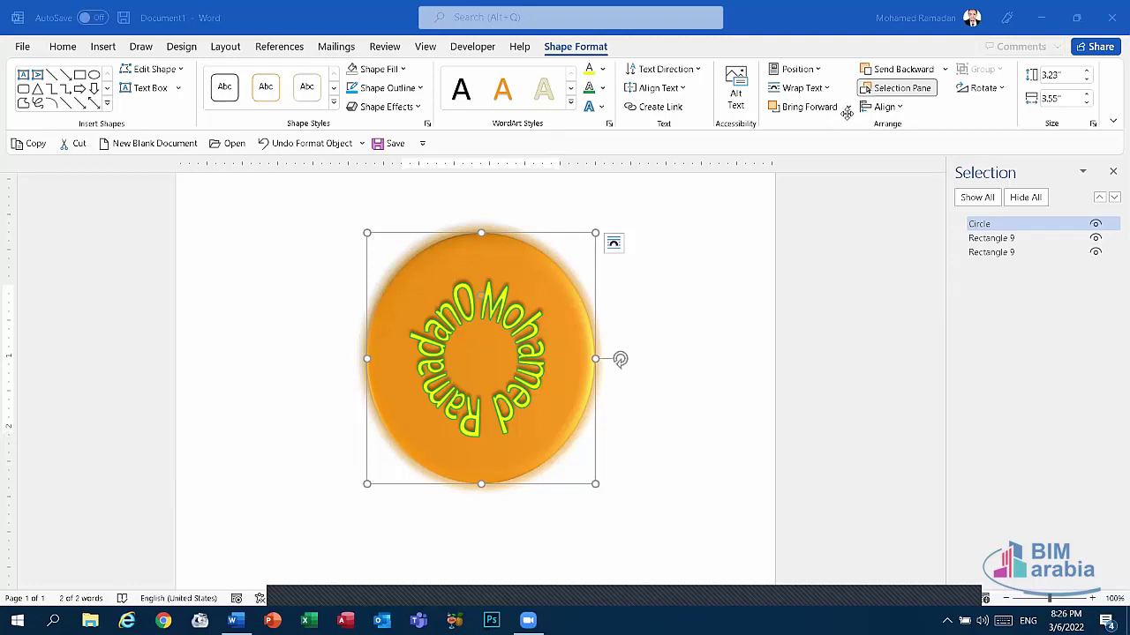
pyautogui.click(893, 88)
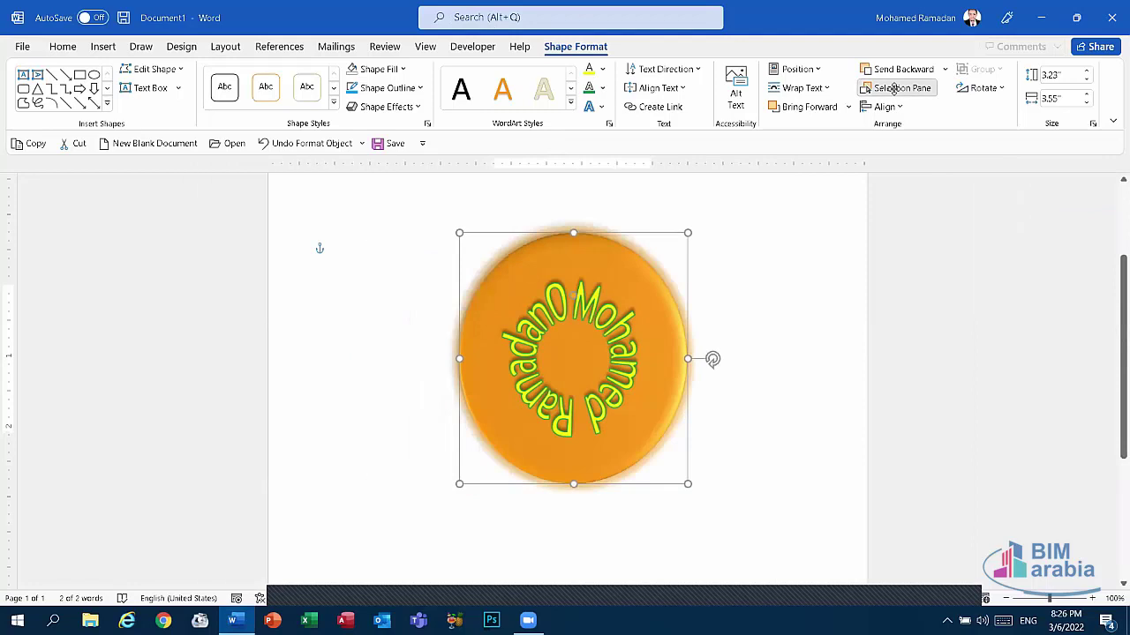
pyautogui.click(893, 88)
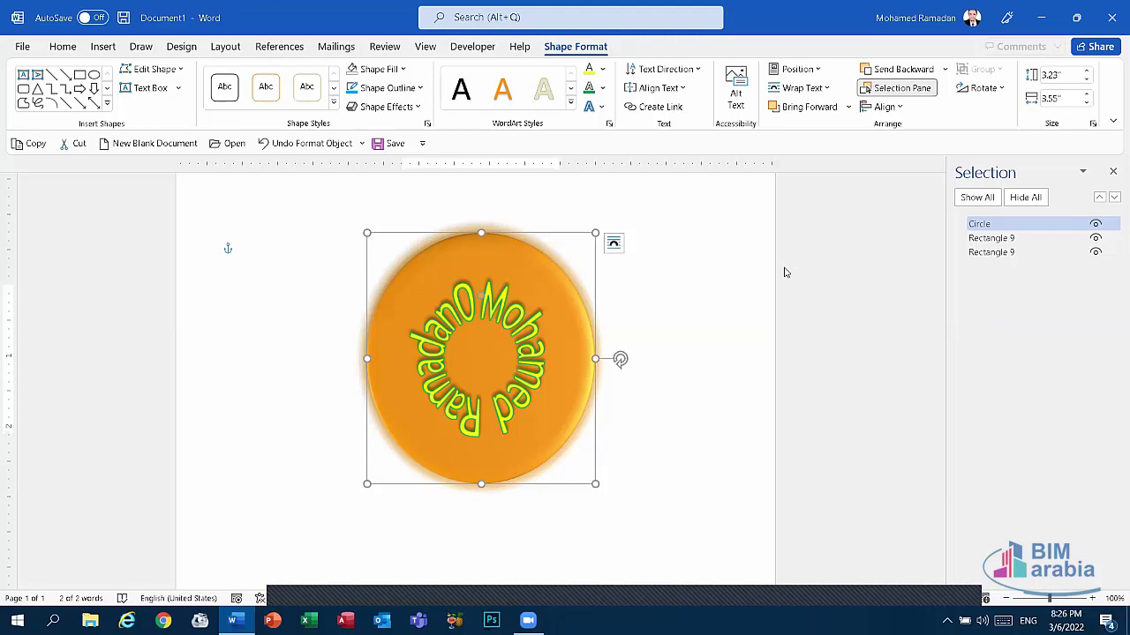
pyautogui.scroll(3, 786, 272)
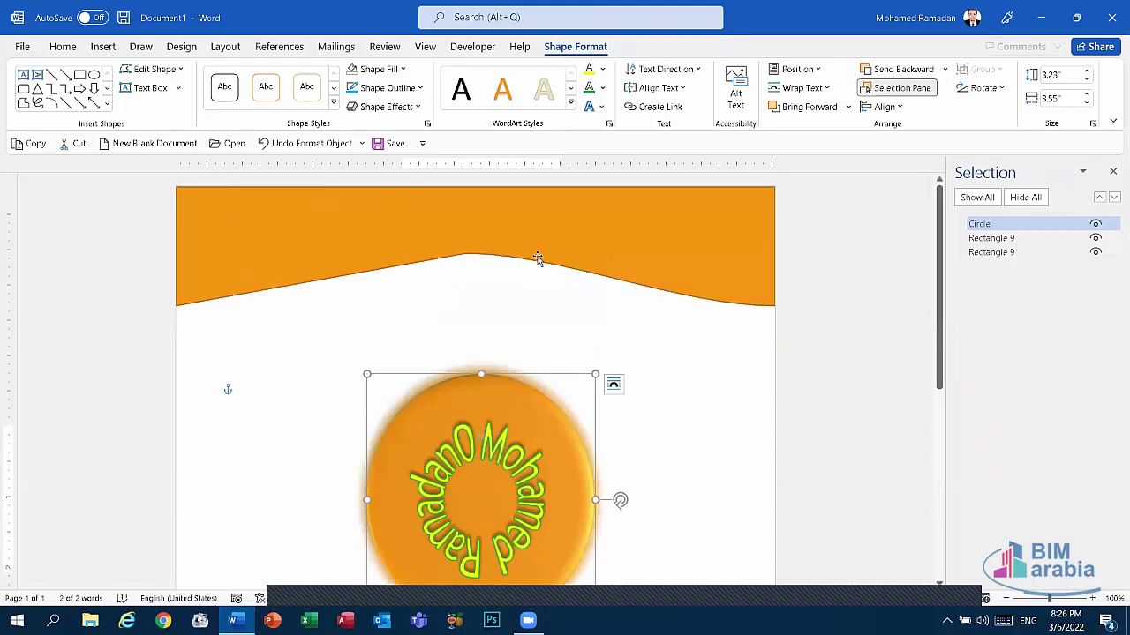
pyautogui.click(1096, 253)
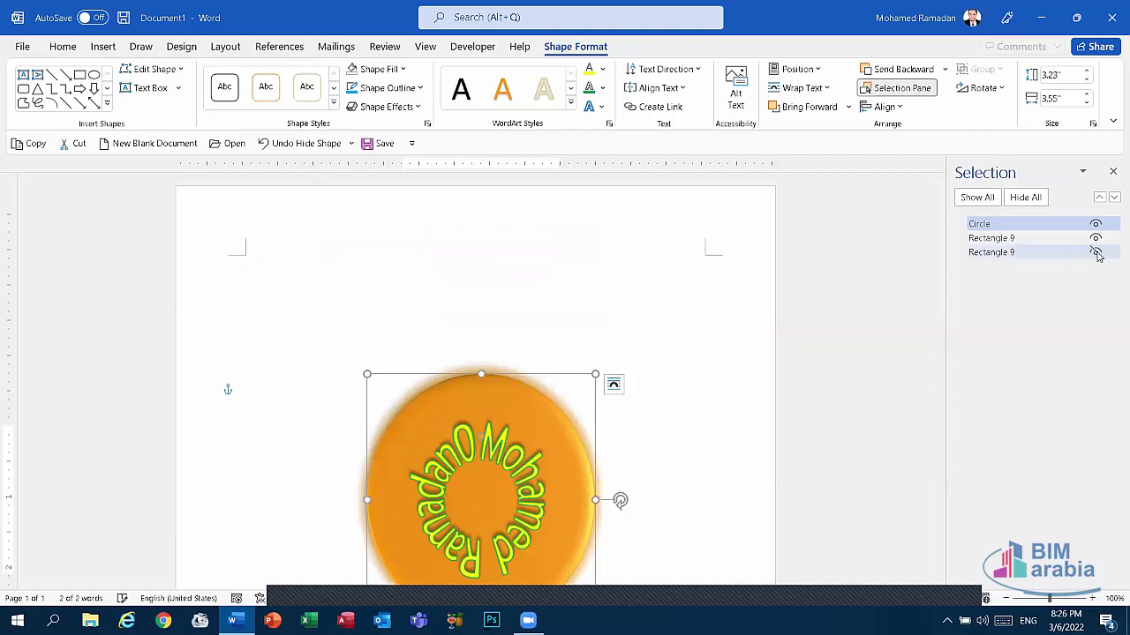
pyautogui.click(1096, 253)
pyautogui.click(1096, 253)
pyautogui.click(1097, 253)
pyautogui.click(1096, 253)
pyautogui.click(1096, 253)
pyautogui.click(1096, 254)
pyautogui.click(1097, 254)
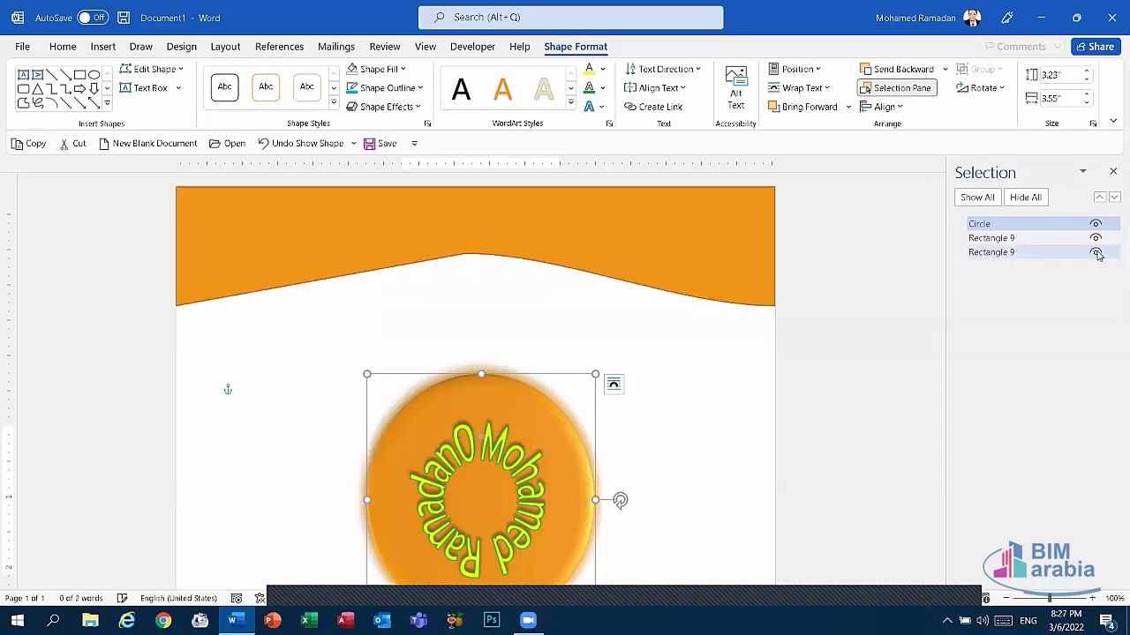
pyautogui.click(1030, 199)
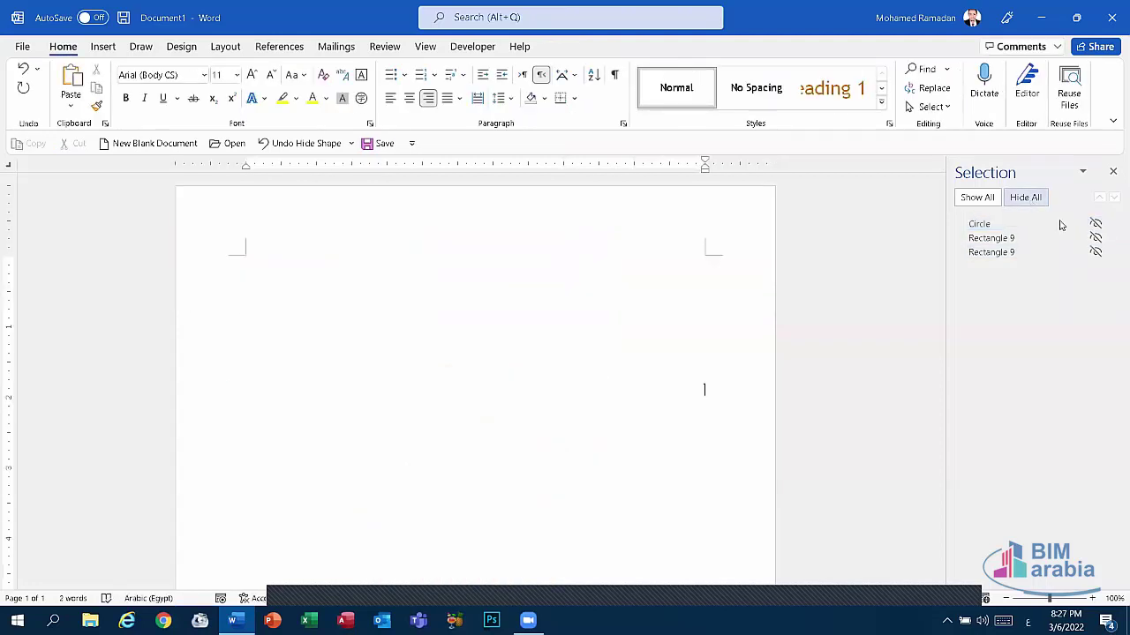
pyautogui.click(976, 200)
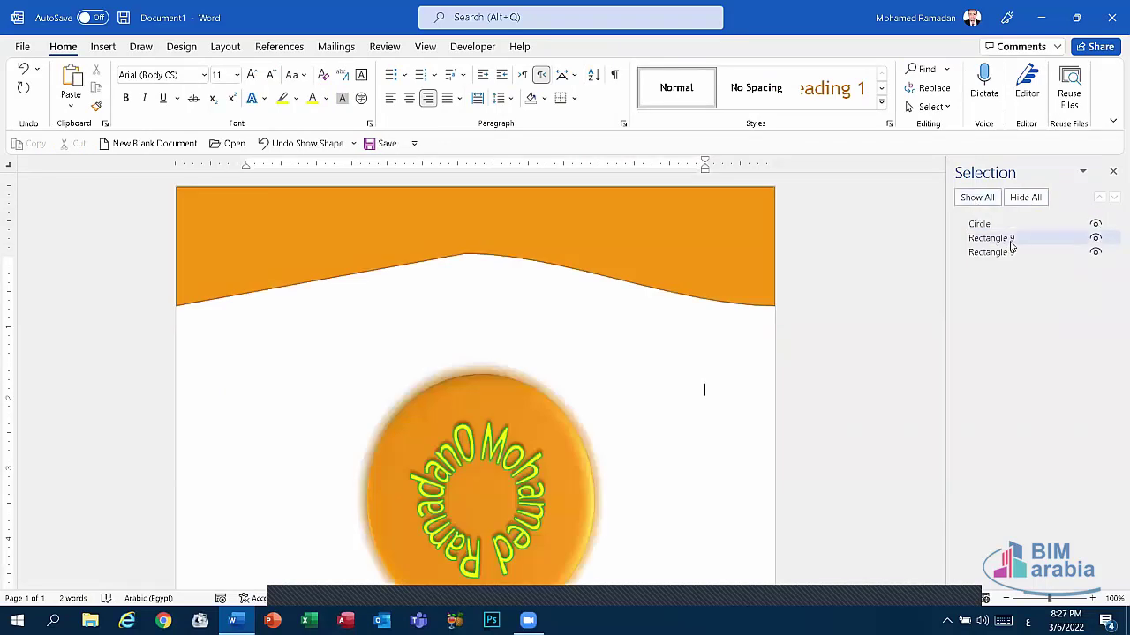
pyautogui.click(1006, 240)
pyautogui.click(1006, 239)
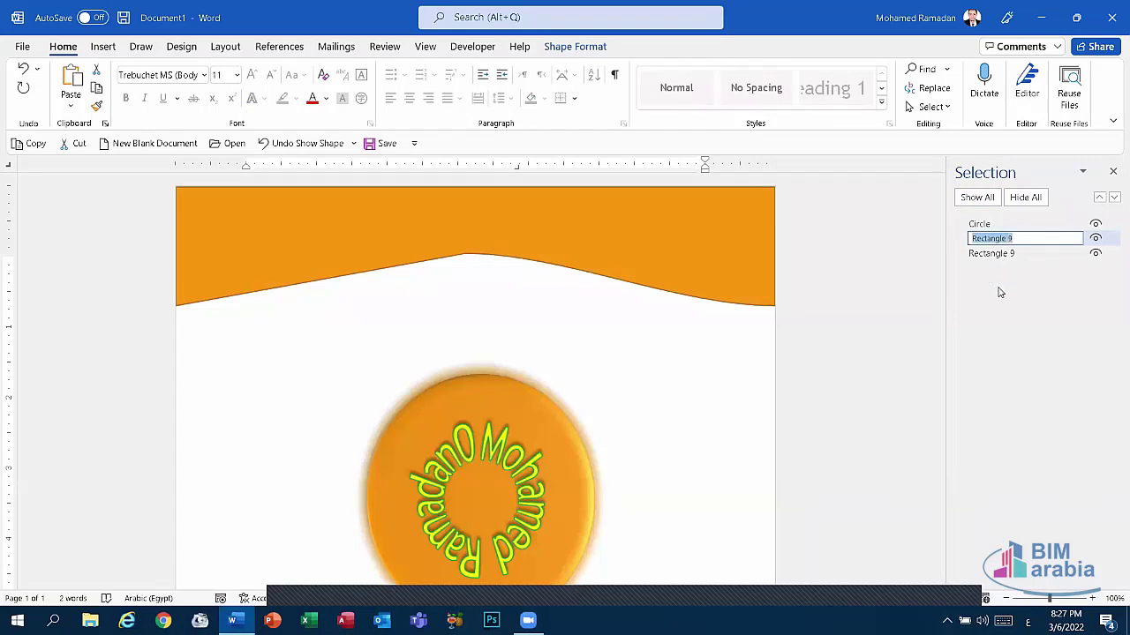
# - Keep the Rectangle 9 name, hide the dark rectangle, and toggle the Circle's visibility off and on
pyautogui.press('Return')
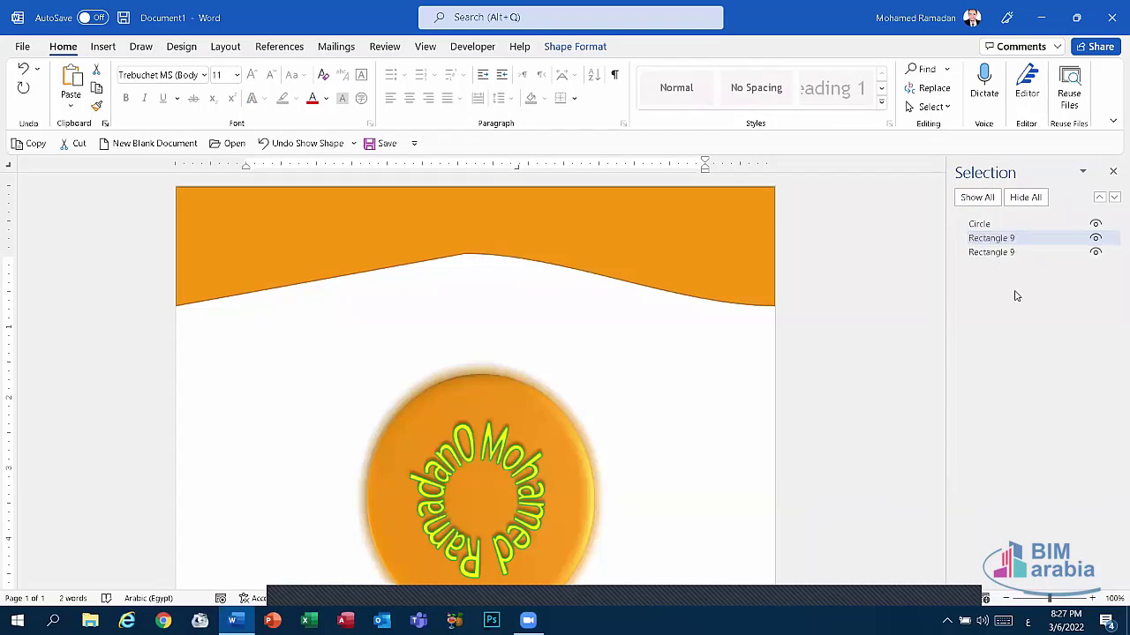
pyautogui.click(574, 44)
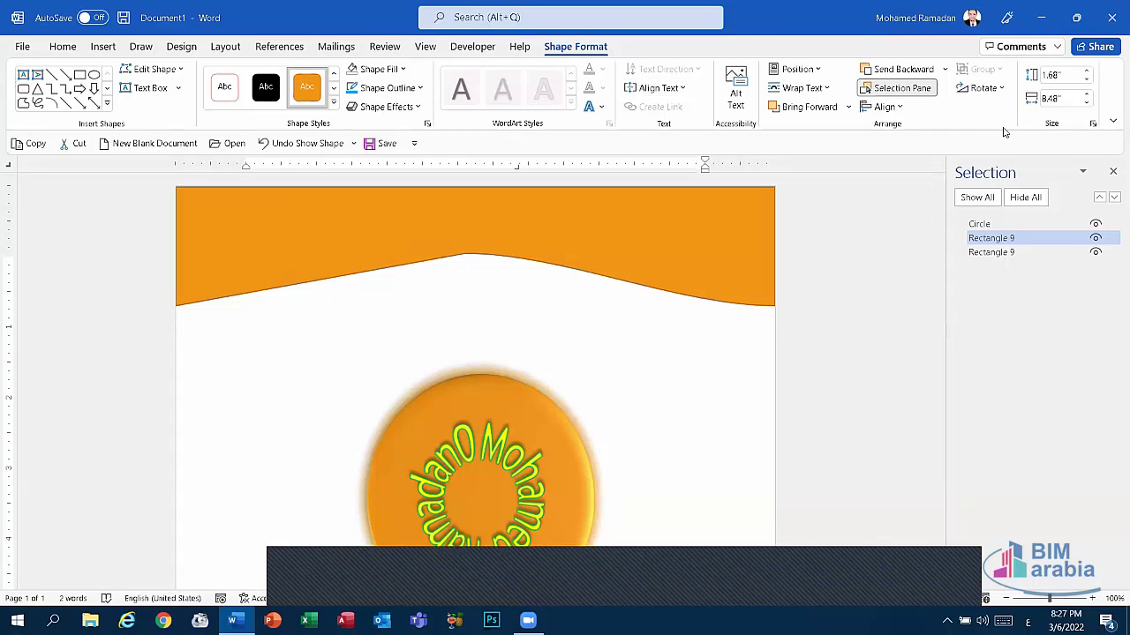
pyautogui.click(597, 580)
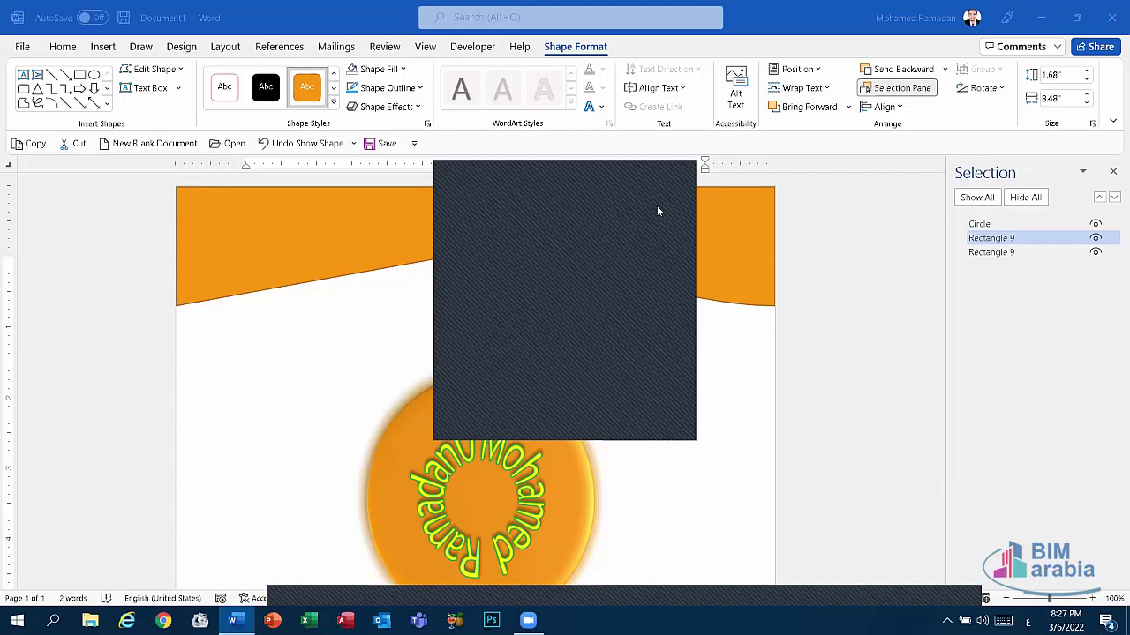
pyautogui.click(1095, 238)
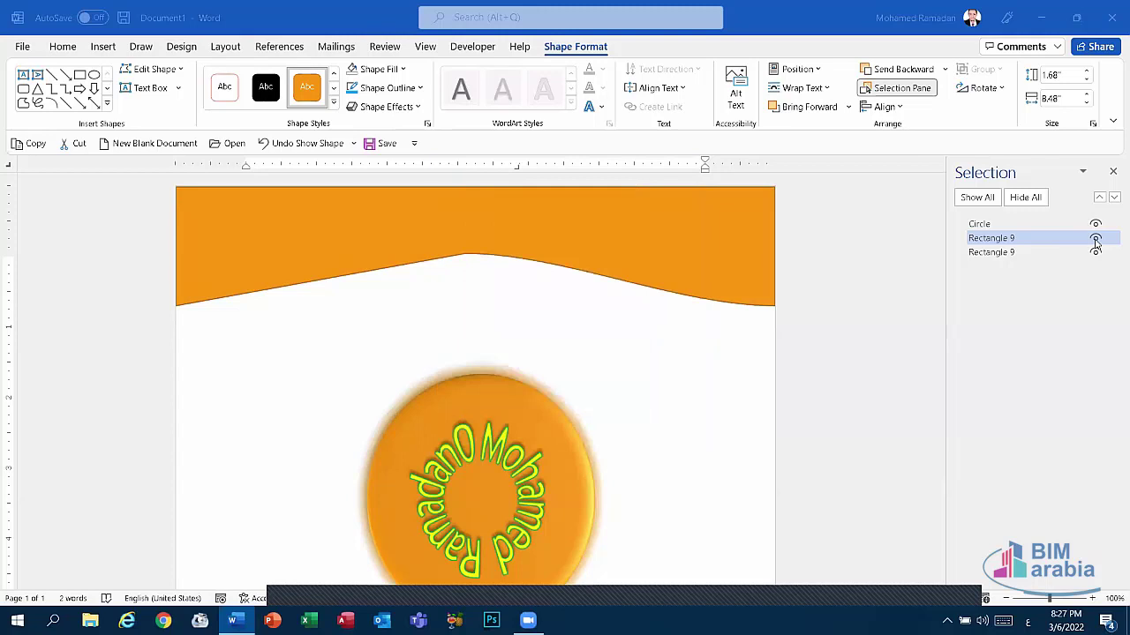
pyautogui.click(1096, 225)
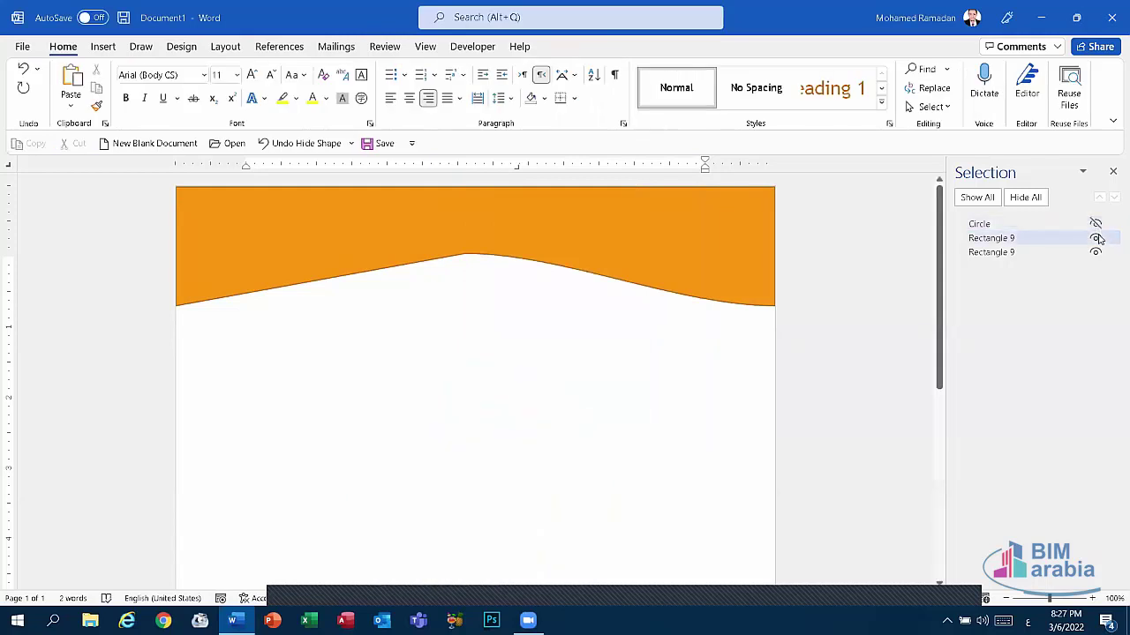
pyautogui.click(1095, 225)
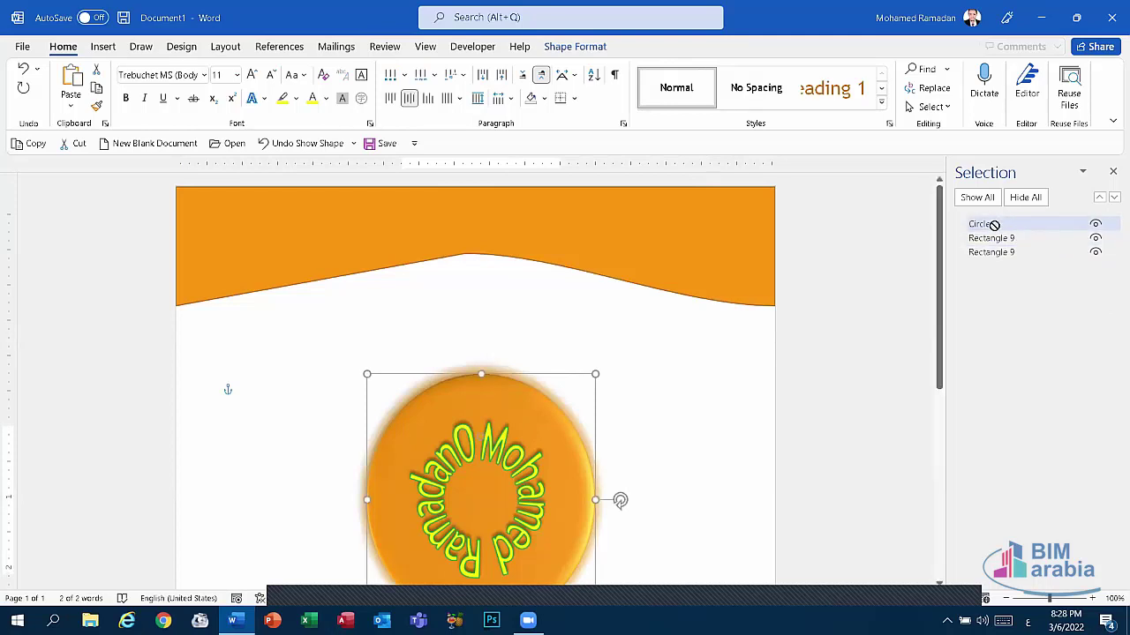
# - Move the Circle between the rectangles in stacking order, then select and delete it
pyautogui.moveTo(994, 225); pyautogui.dragTo(995, 285)
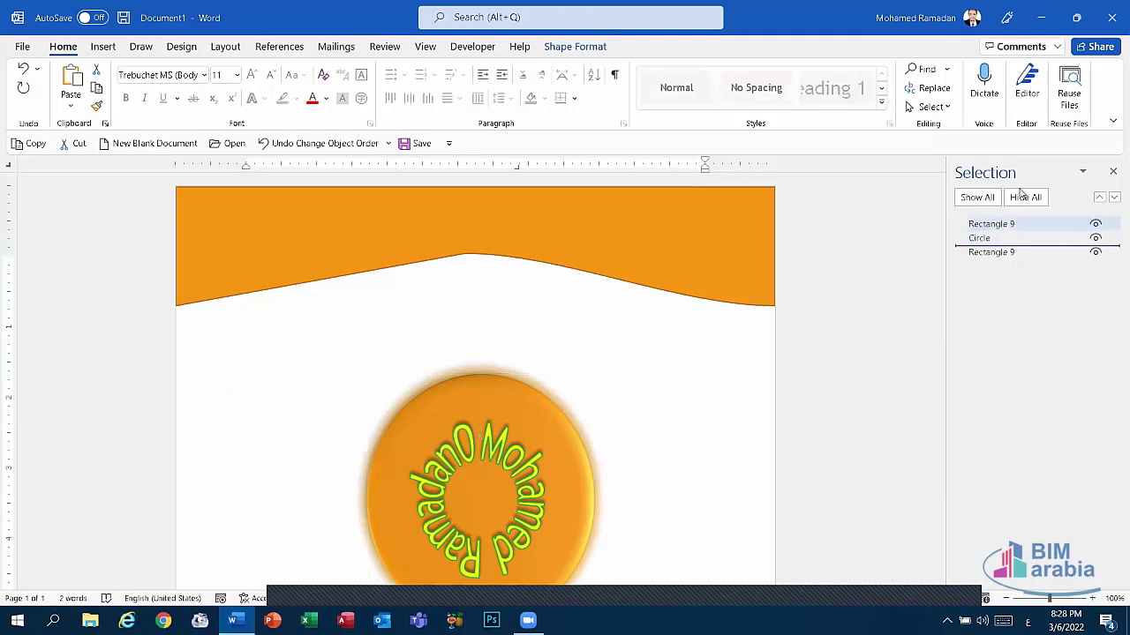
pyautogui.click(1011, 257)
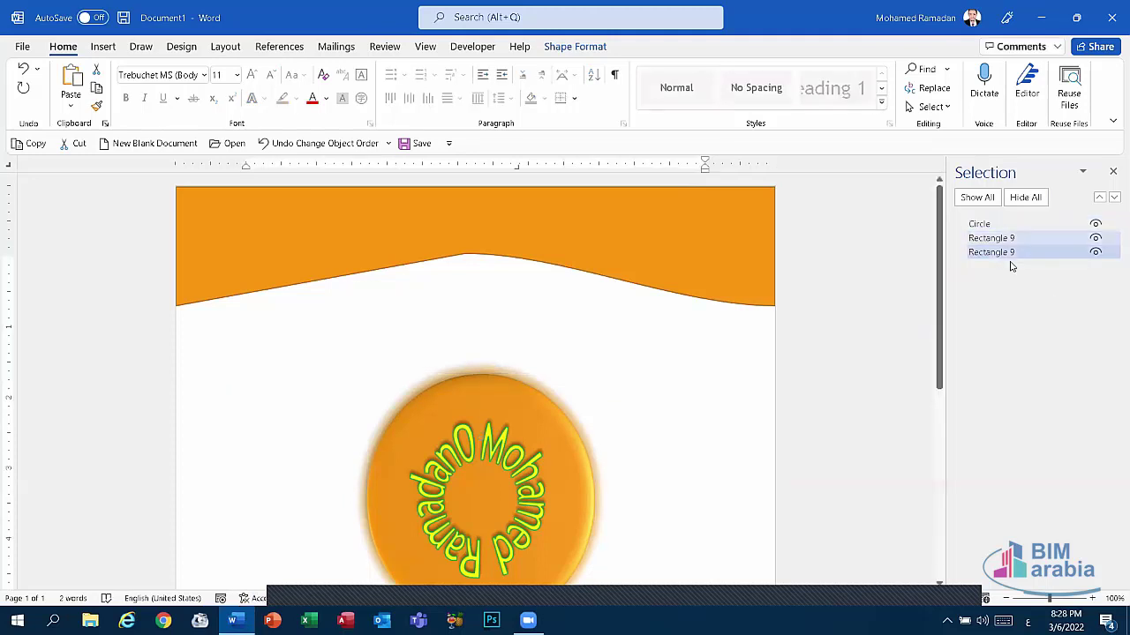
pyautogui.keyDown('ctrl'); pyautogui.click(1020, 234); pyautogui.keyUp('ctrl')
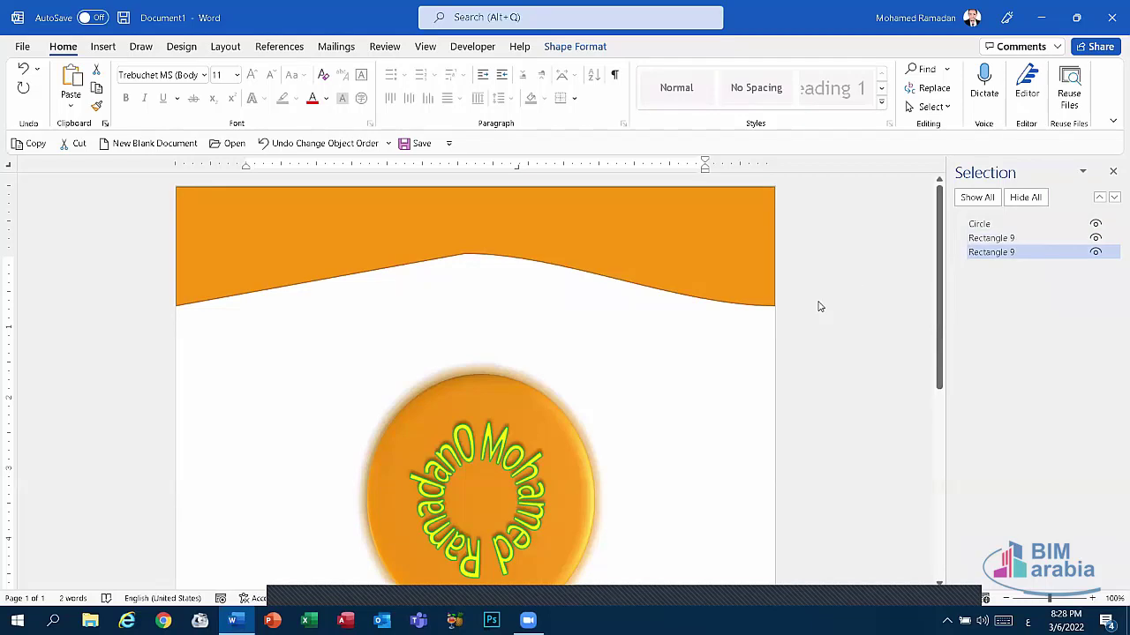
pyautogui.click(507, 394)
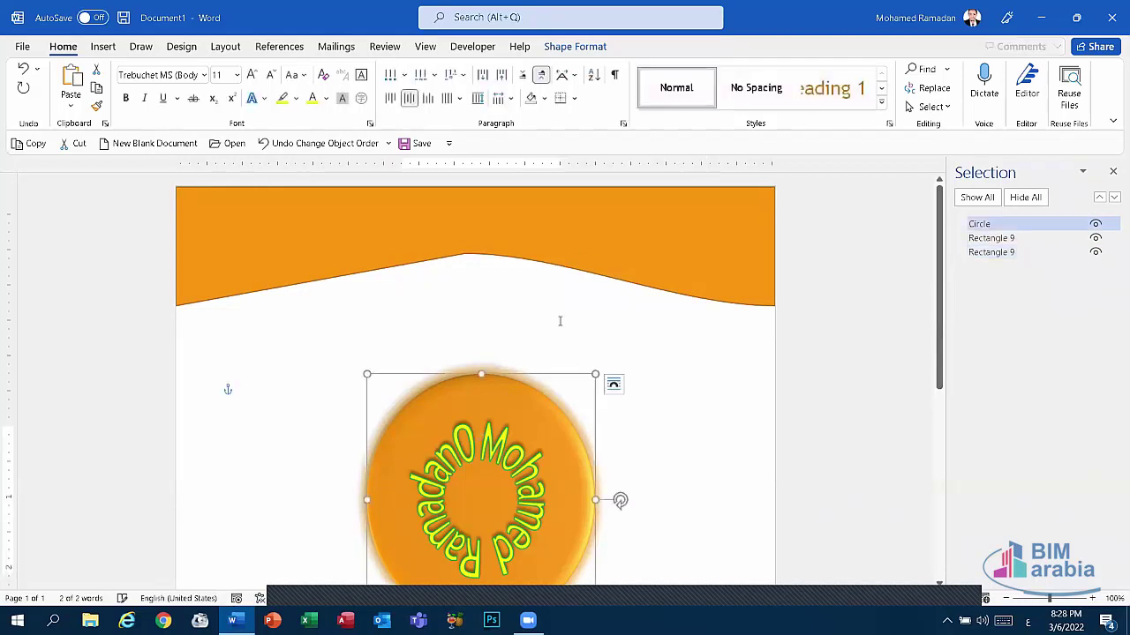
pyautogui.press('Delete')
# - Delete the remaining orange rectangles and close the Selection Pane
pyautogui.click(597, 239)
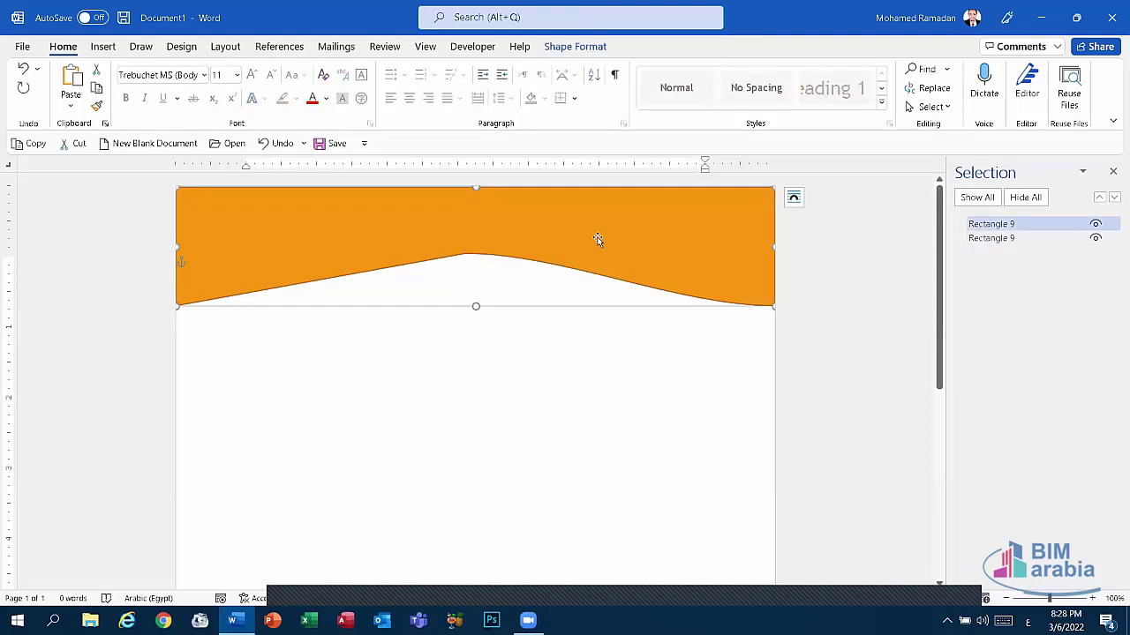
pyautogui.press('Delete')
pyautogui.press('Delete')
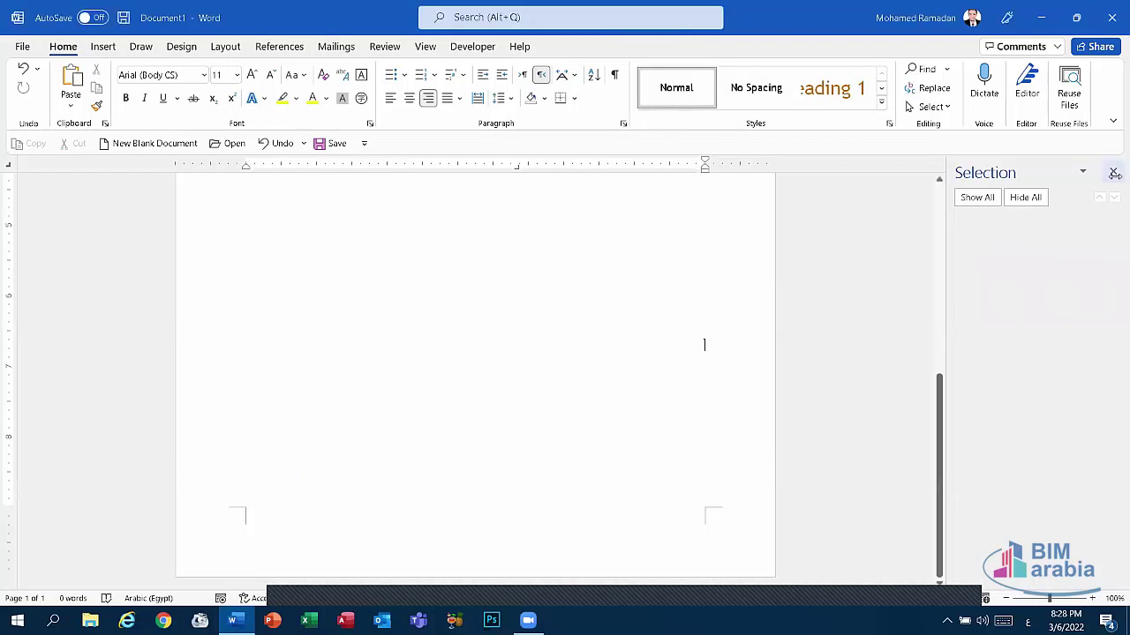
pyautogui.click(1112, 172)
pyautogui.click(106, 47)
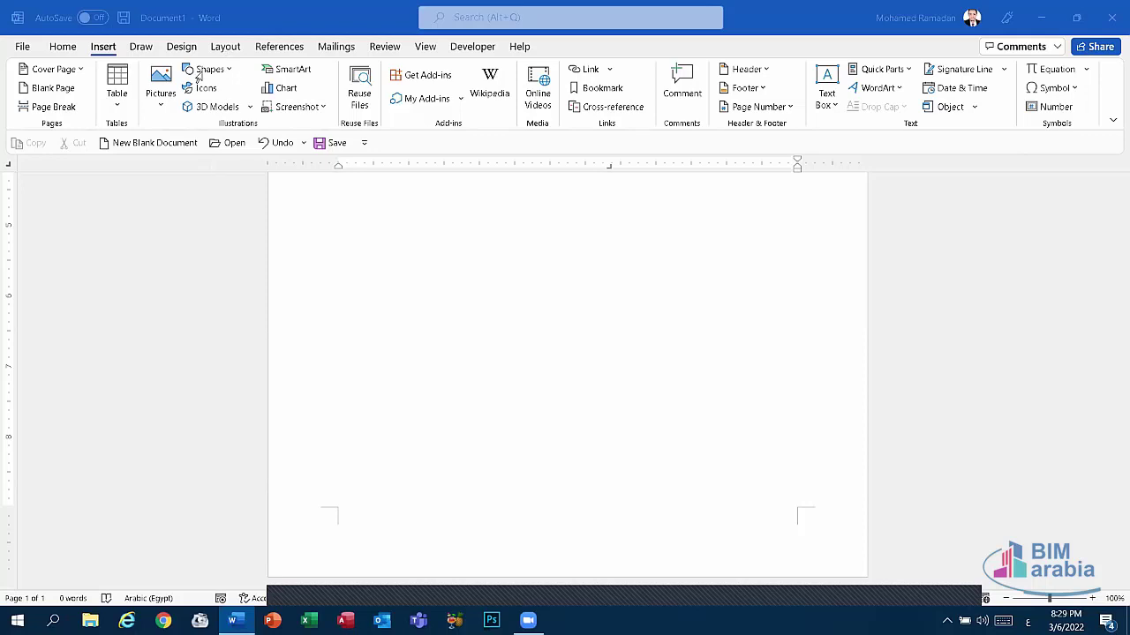
# - Insert the black bank-building icon from the Icons library onto the page
pyautogui.click(209, 89)
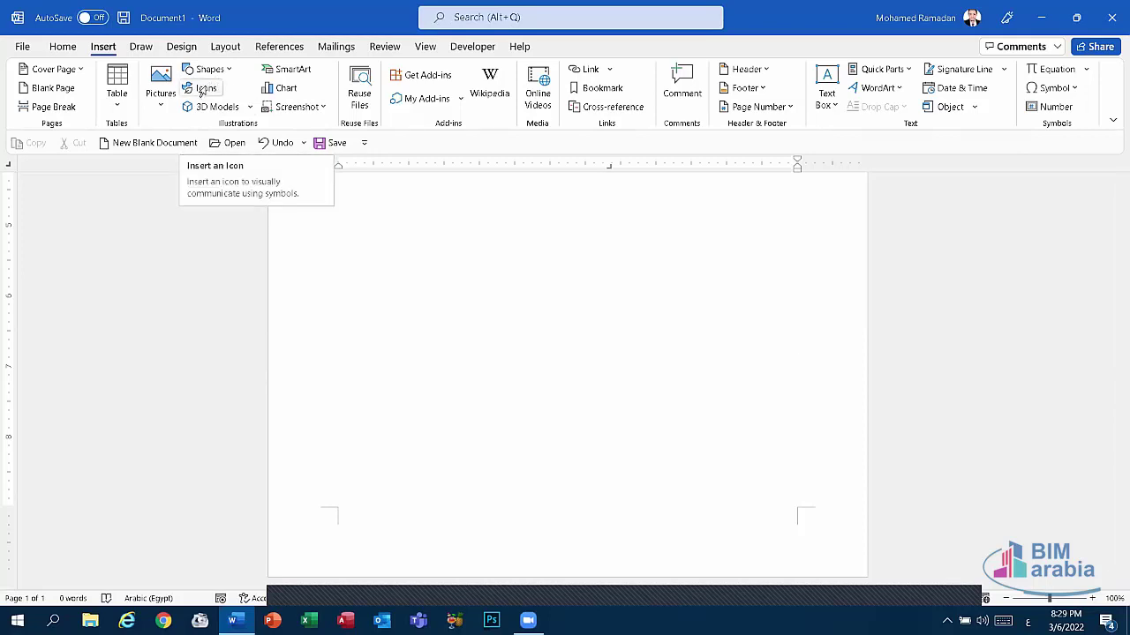
pyautogui.click(204, 95)
pyautogui.click(206, 92)
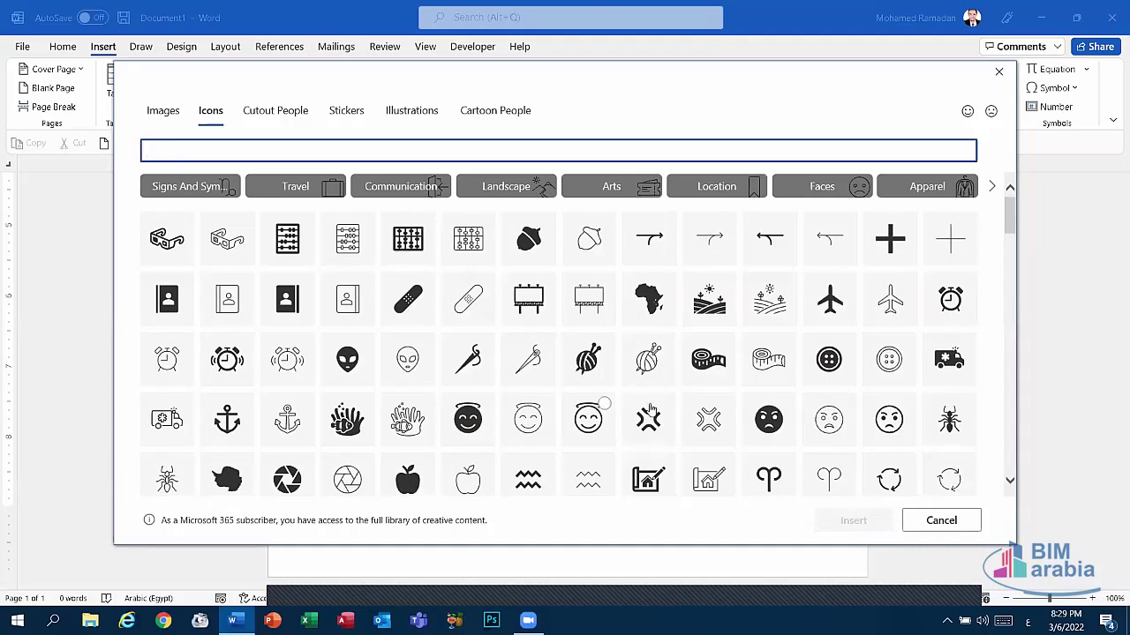
pyautogui.scroll(-2, 868, 324)
pyautogui.scroll(-4, 868, 324)
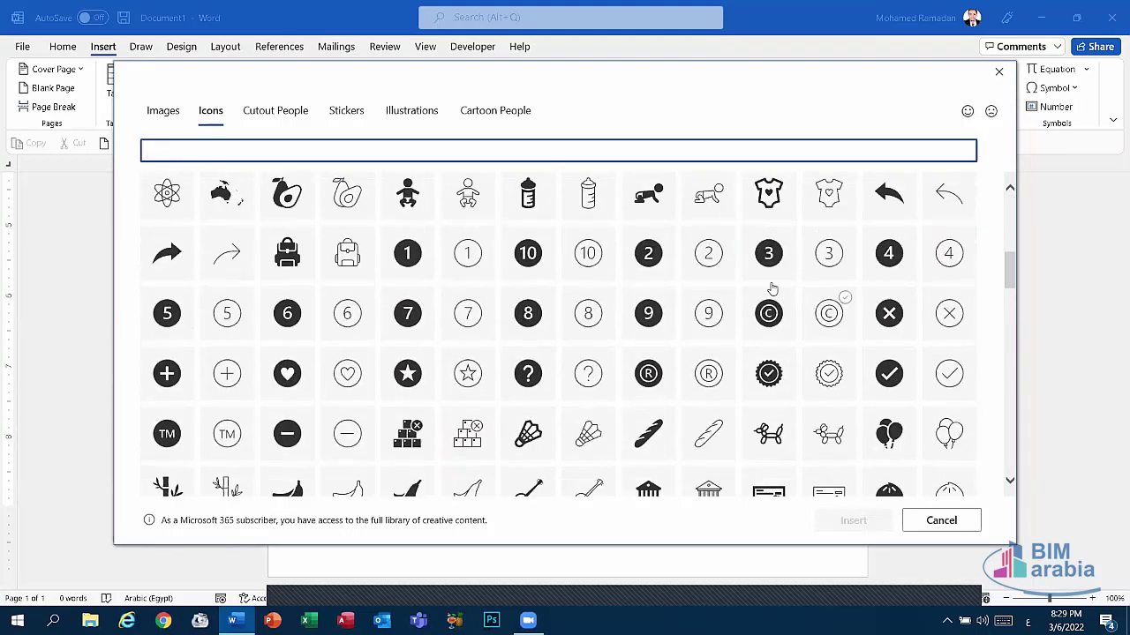
pyautogui.scroll(-3, 642, 329)
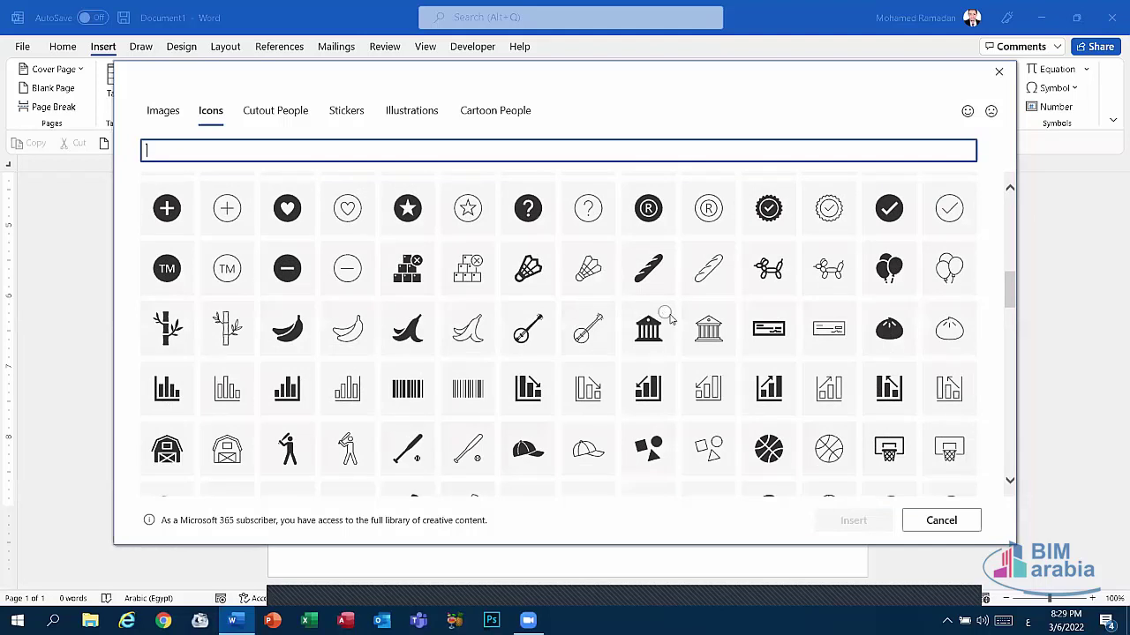
pyautogui.click(657, 332)
pyautogui.click(658, 334)
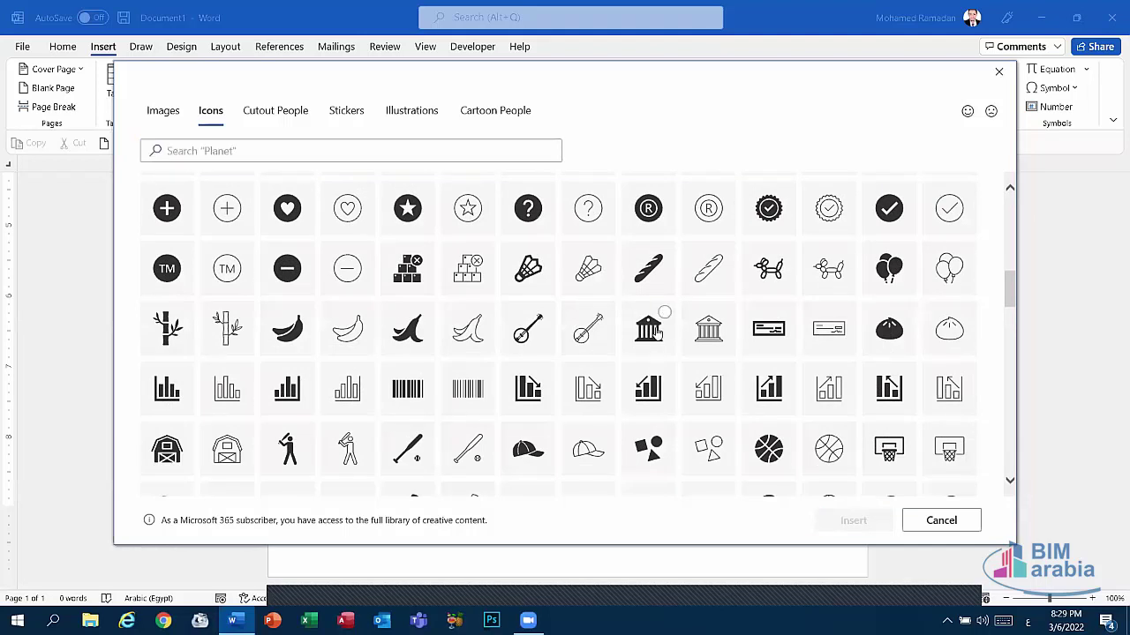
pyautogui.click(658, 334)
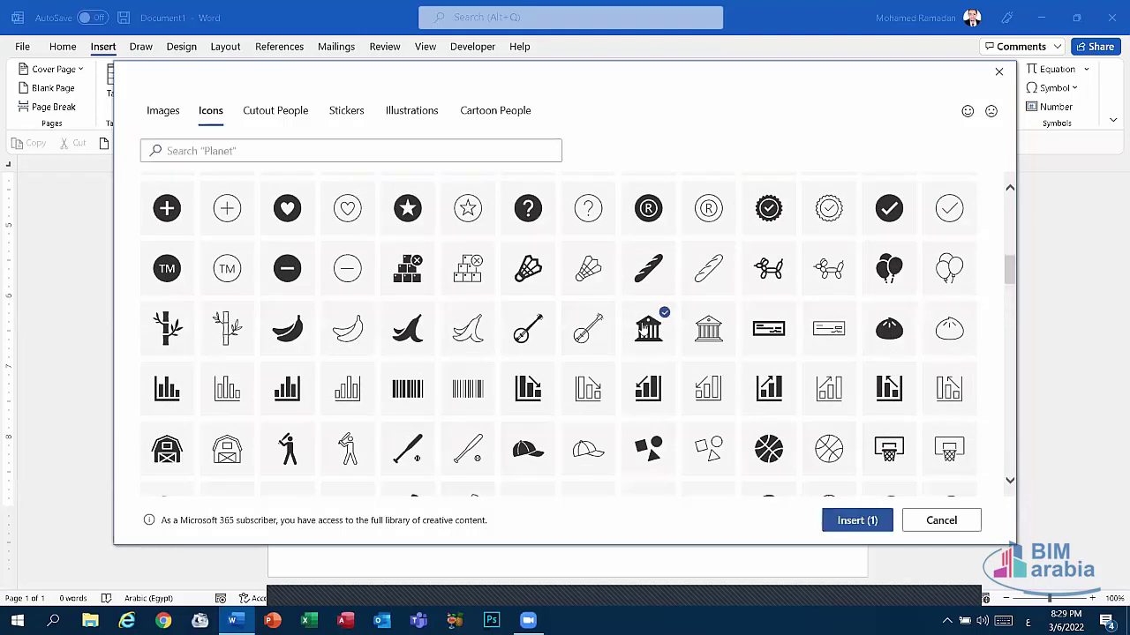
pyautogui.click(845, 522)
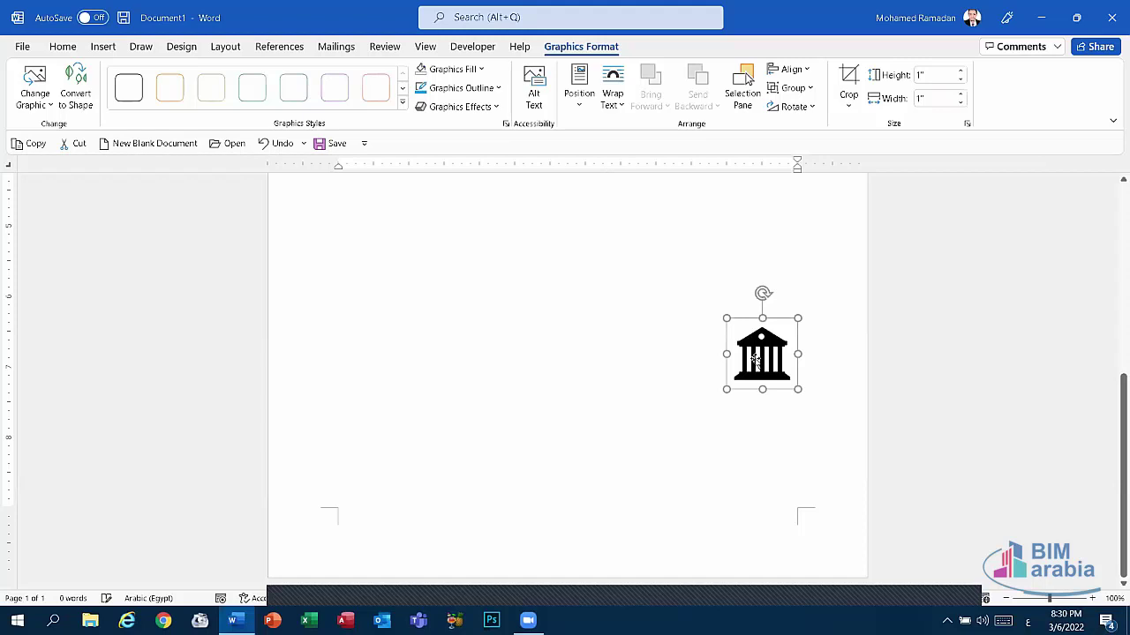
# - Position the bank icon at Top Center of the page
pyautogui.click(579, 108)
pyautogui.click(623, 229)
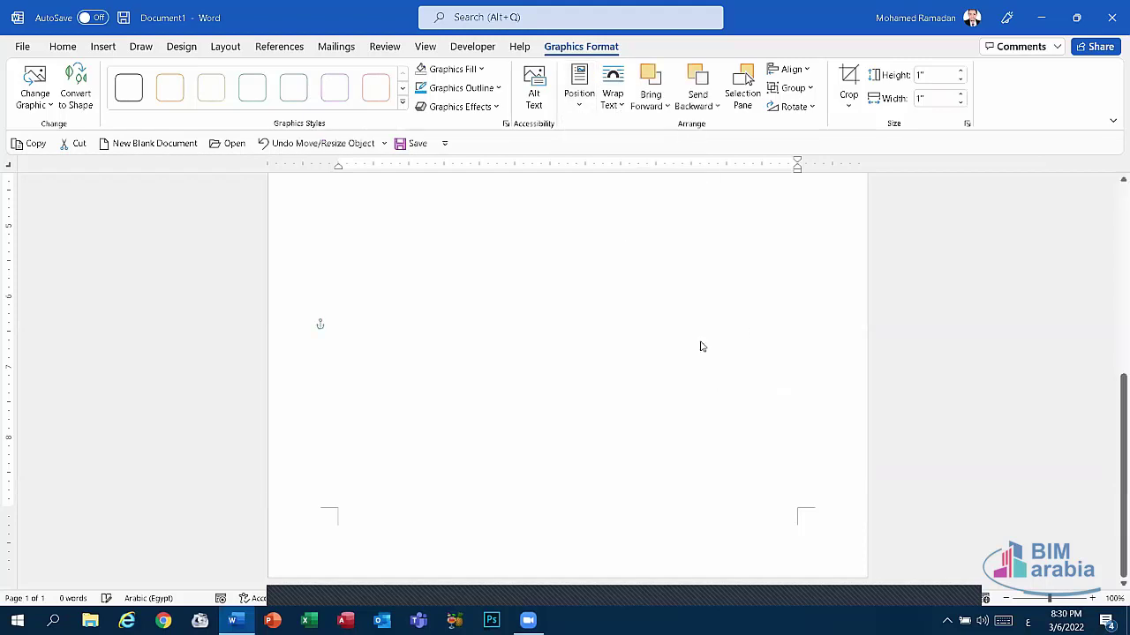
pyautogui.scroll(2, 567, 323)
pyautogui.scroll(2, 575, 296)
pyautogui.scroll(2, 582, 256)
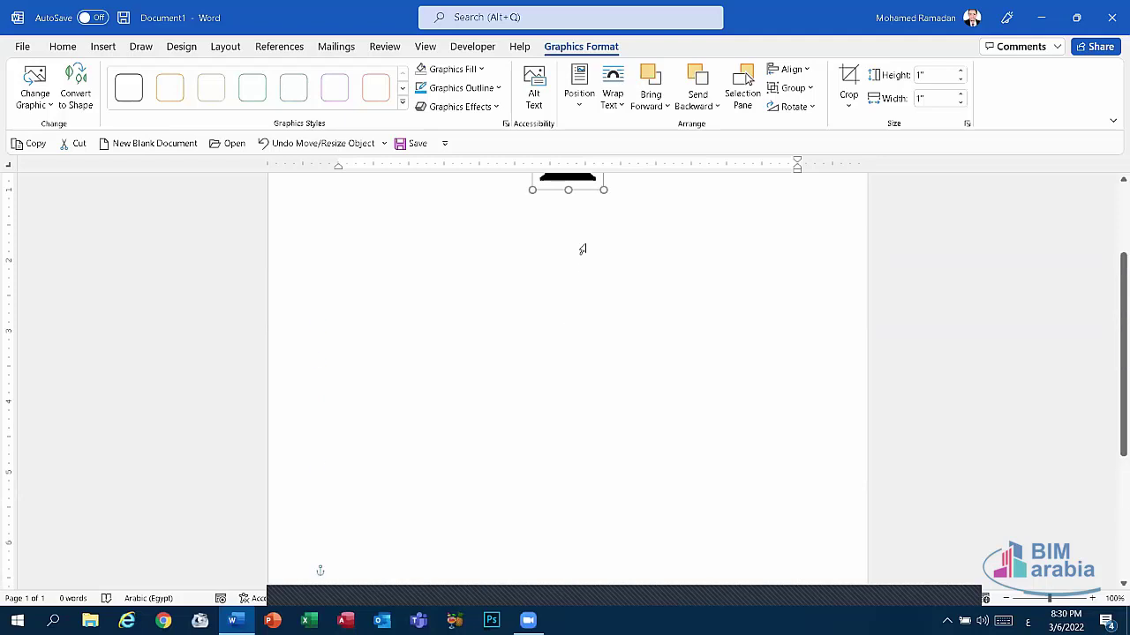
pyautogui.scroll(3, 582, 250)
pyautogui.moveTo(572, 302)
pyautogui.mouseDown()
pyautogui.moveTo(690, 369)
pyautogui.moveTo(494, 349)
pyautogui.moveTo(525, 302)
pyautogui.mouseUp()
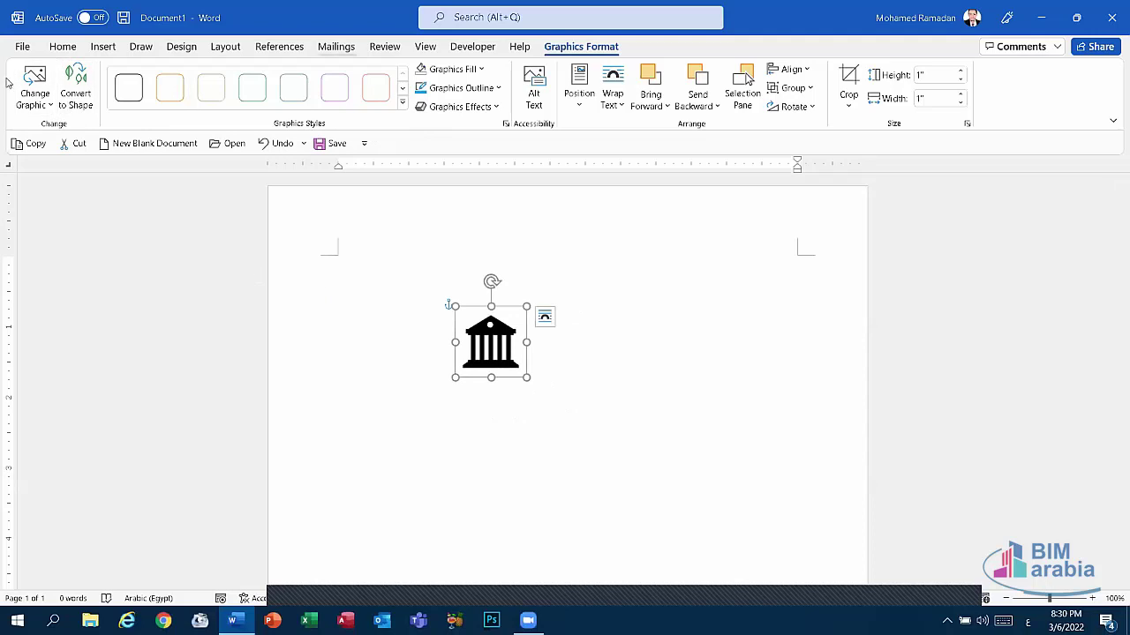
# - Give the bank icon a dark outline and parallel 3-D rotation, then a coral graphic style
pyautogui.click(463, 71)
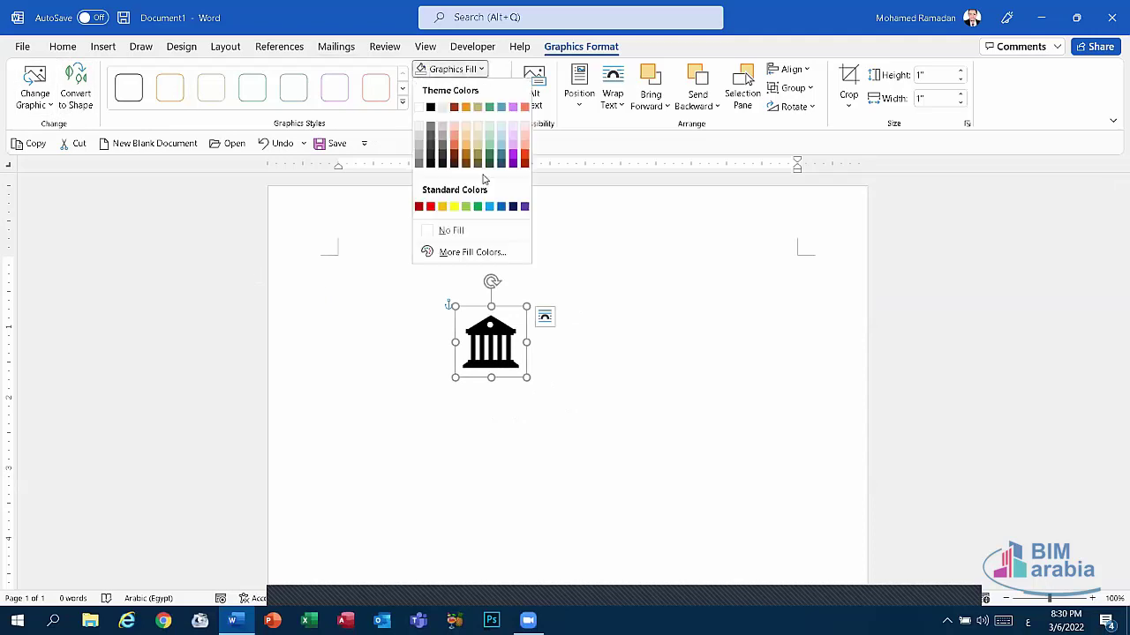
pyautogui.click(480, 71)
pyautogui.click(482, 88)
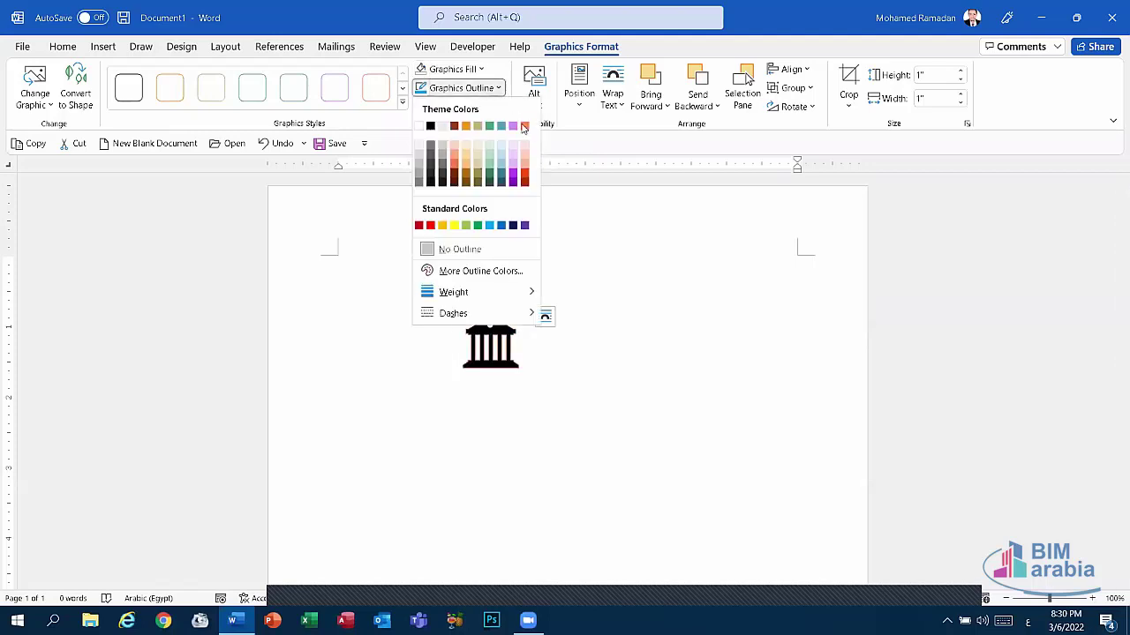
pyautogui.click(522, 128)
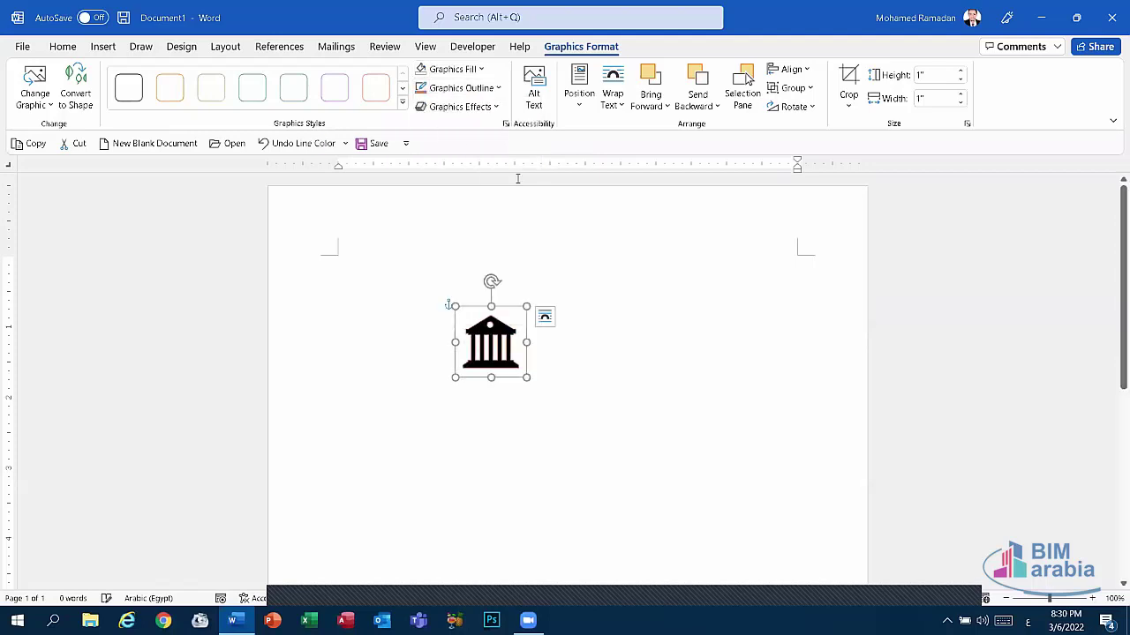
pyautogui.click(496, 107)
pyautogui.moveTo(497, 134)
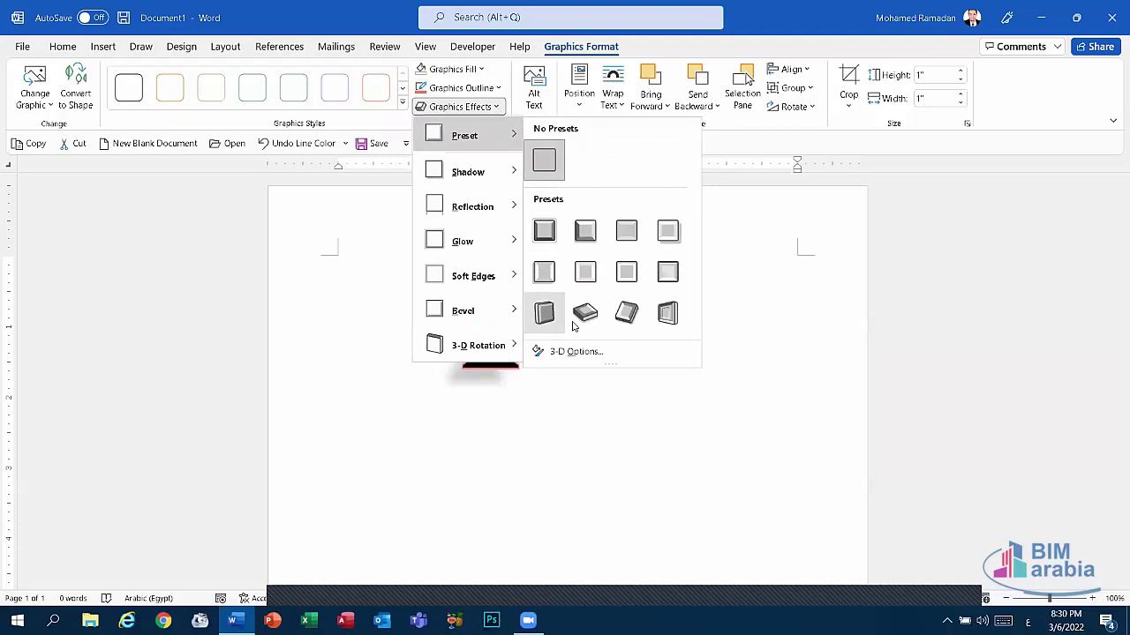
pyautogui.moveTo(499, 345)
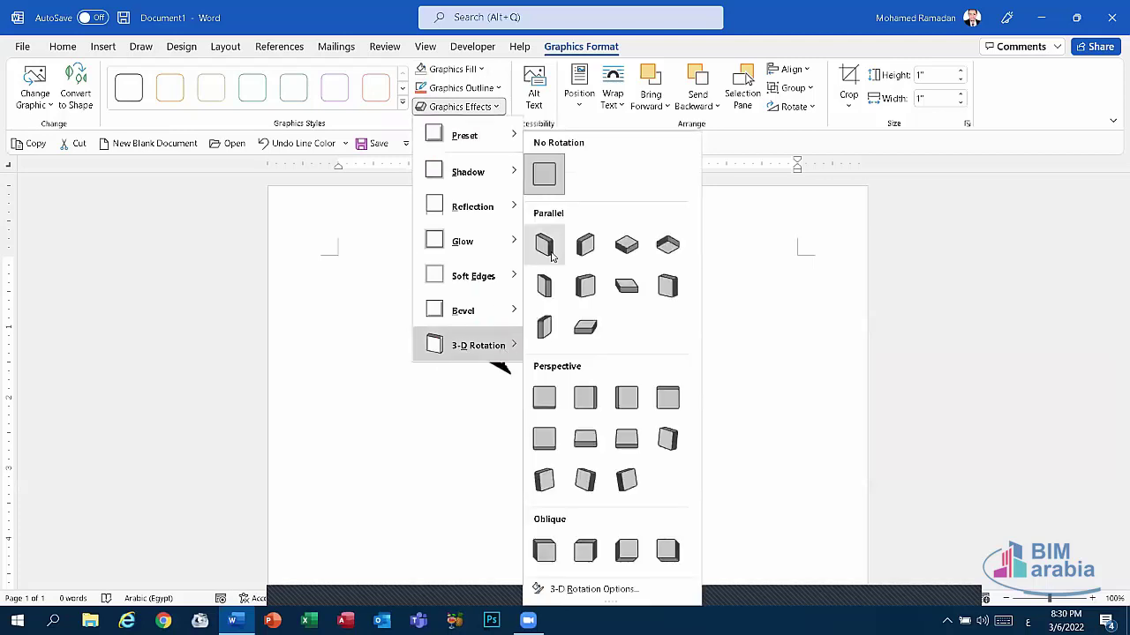
pyautogui.click(547, 250)
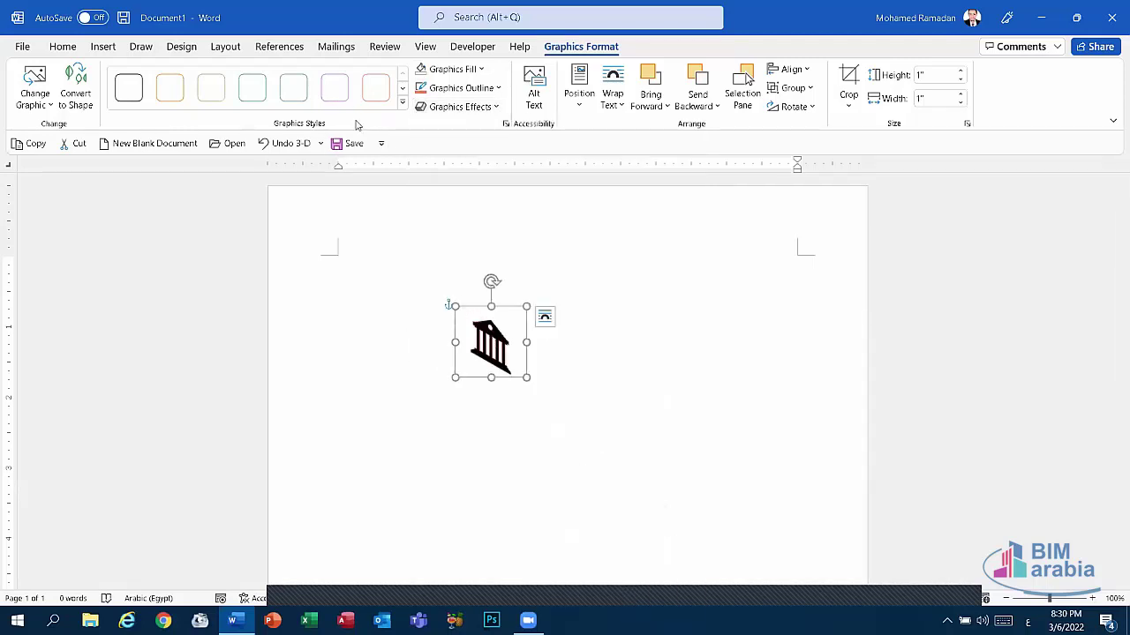
pyautogui.click(403, 106)
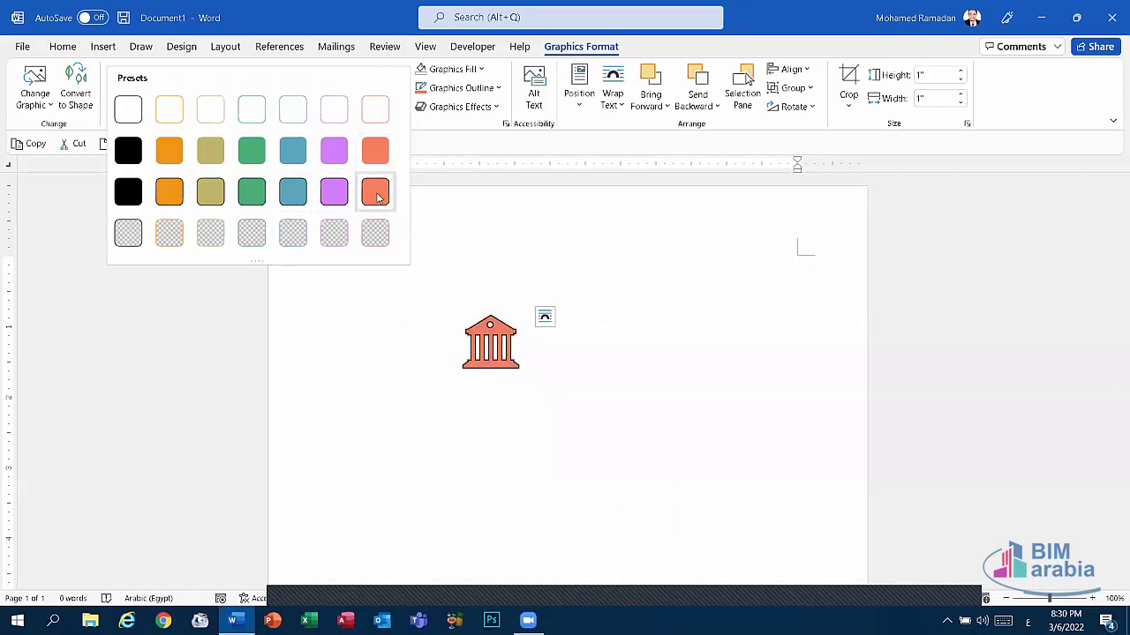
pyautogui.click(377, 193)
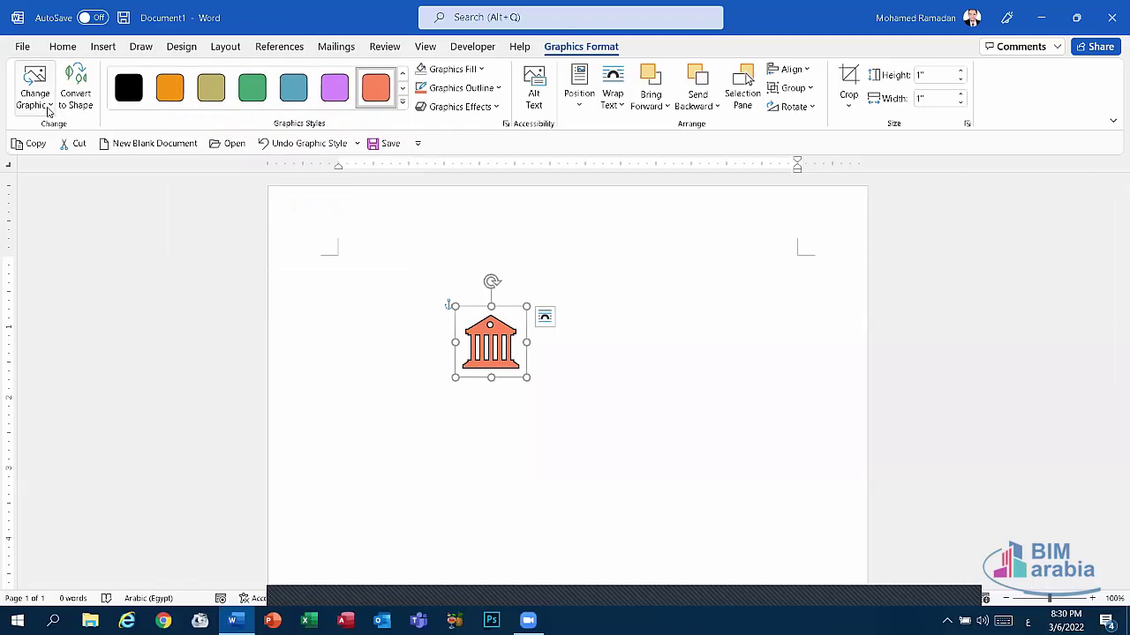
# - Replace the bank graphic with the ambulance icon from the icon library
pyautogui.click(42, 103)
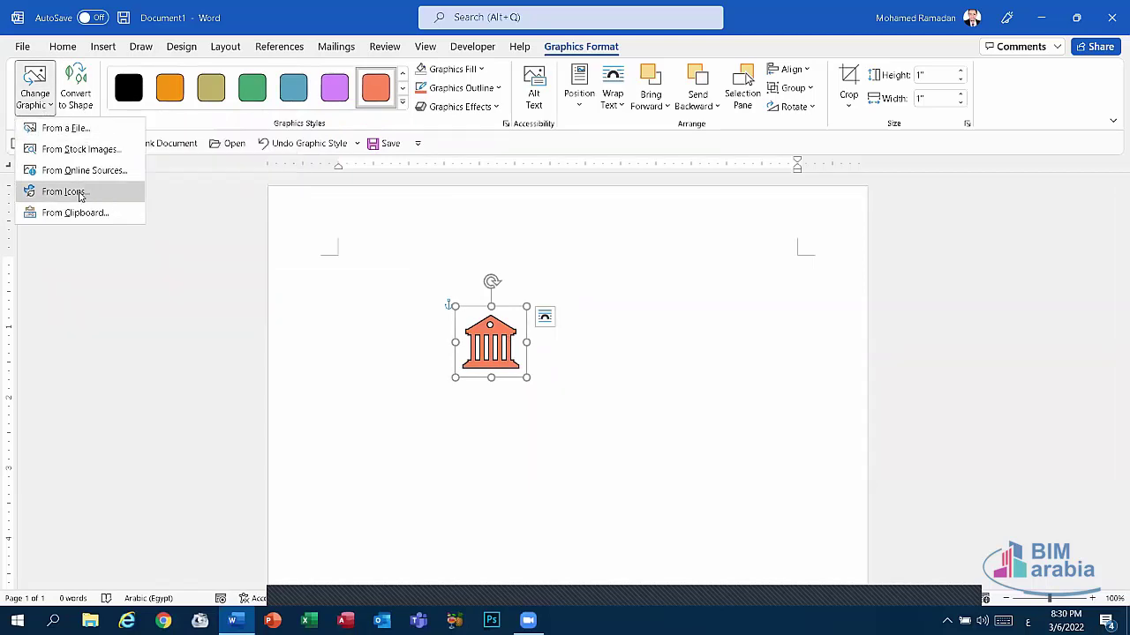
pyautogui.click(69, 193)
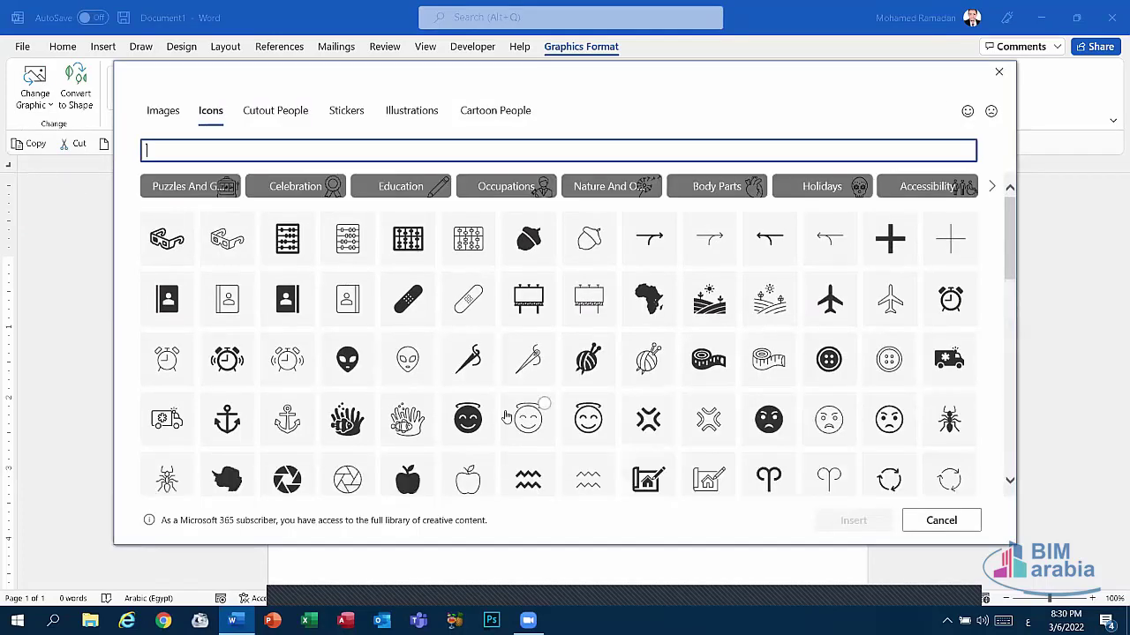
pyautogui.click(181, 414)
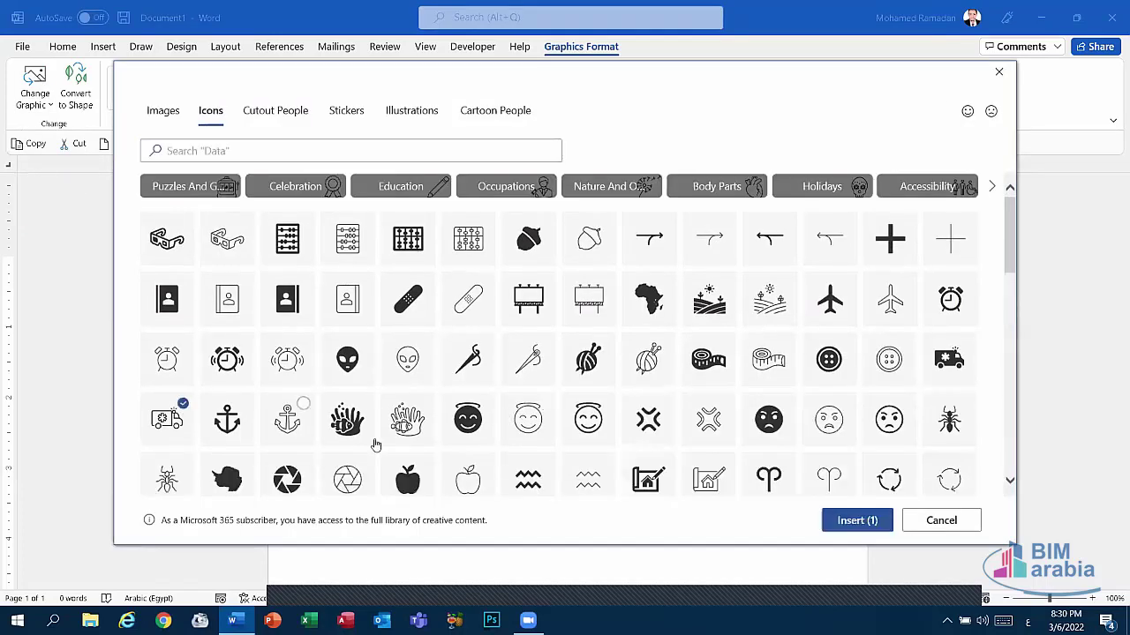
pyautogui.click(869, 520)
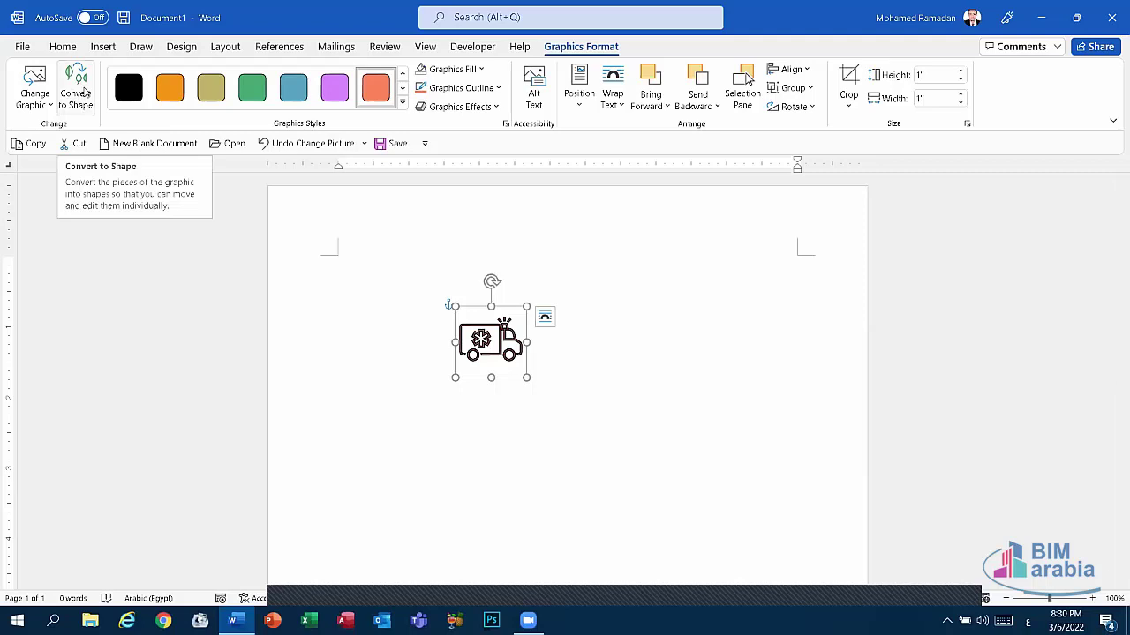
# - Convert the ambulance icon to an editable shape, try moving it, then undo the move
pyautogui.click(77, 92)
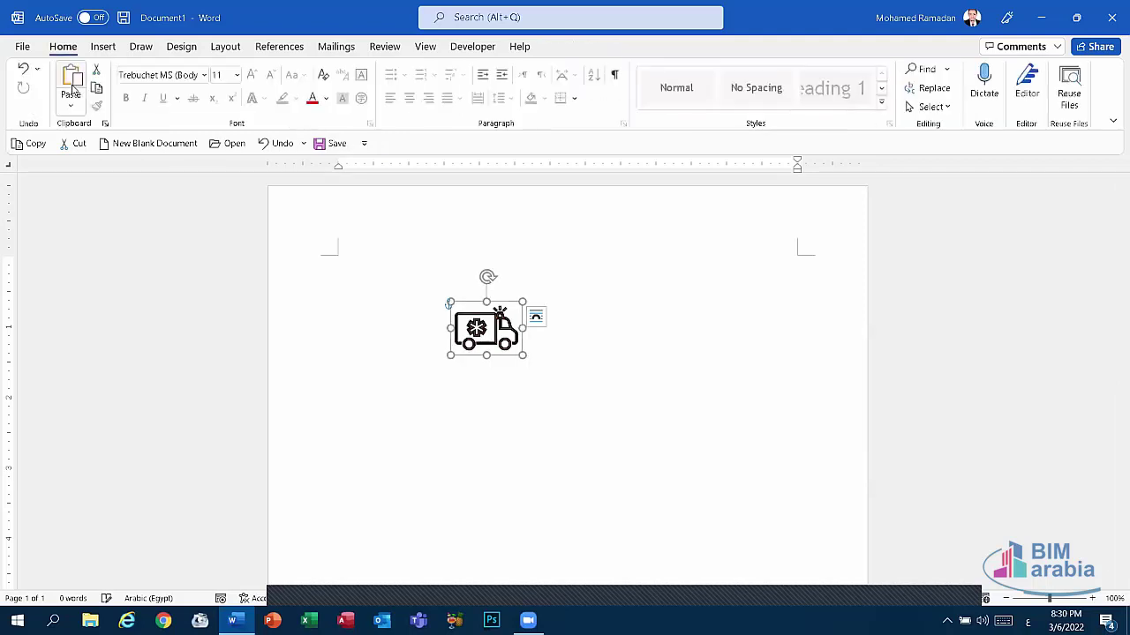
pyautogui.moveTo(484, 351); pyautogui.dragTo(467, 375)
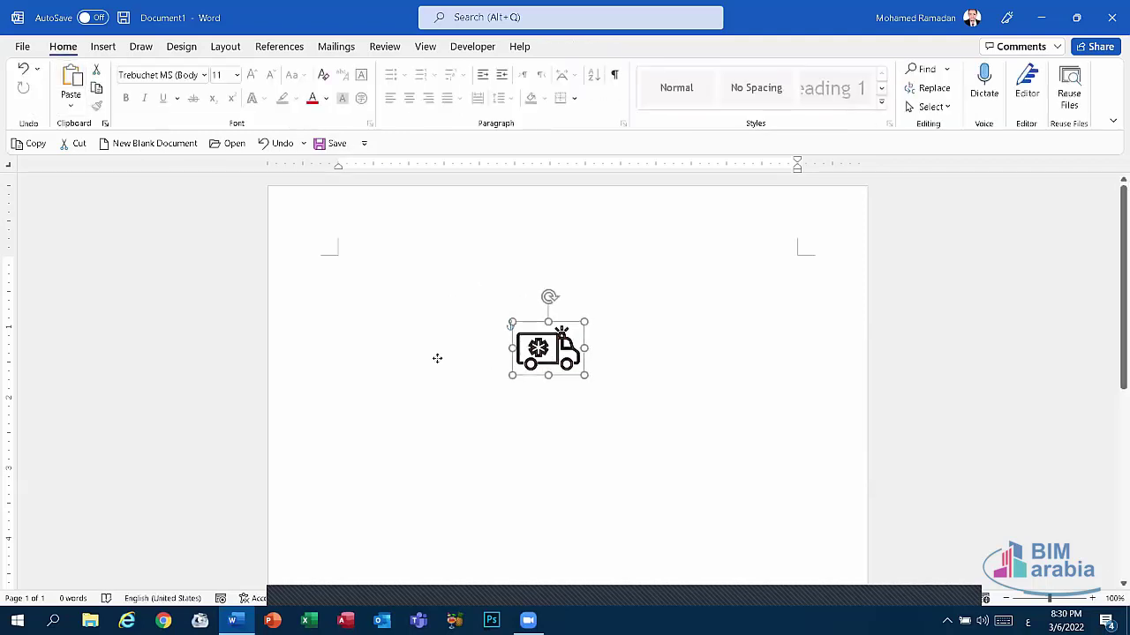
pyautogui.click(305, 143)
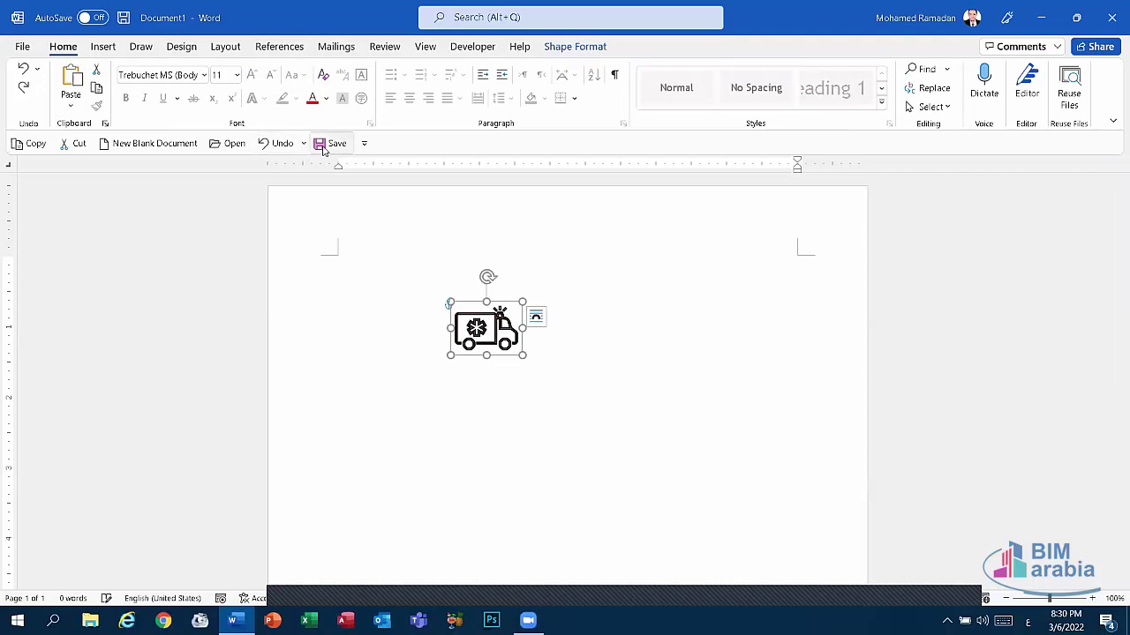
pyautogui.click(591, 47)
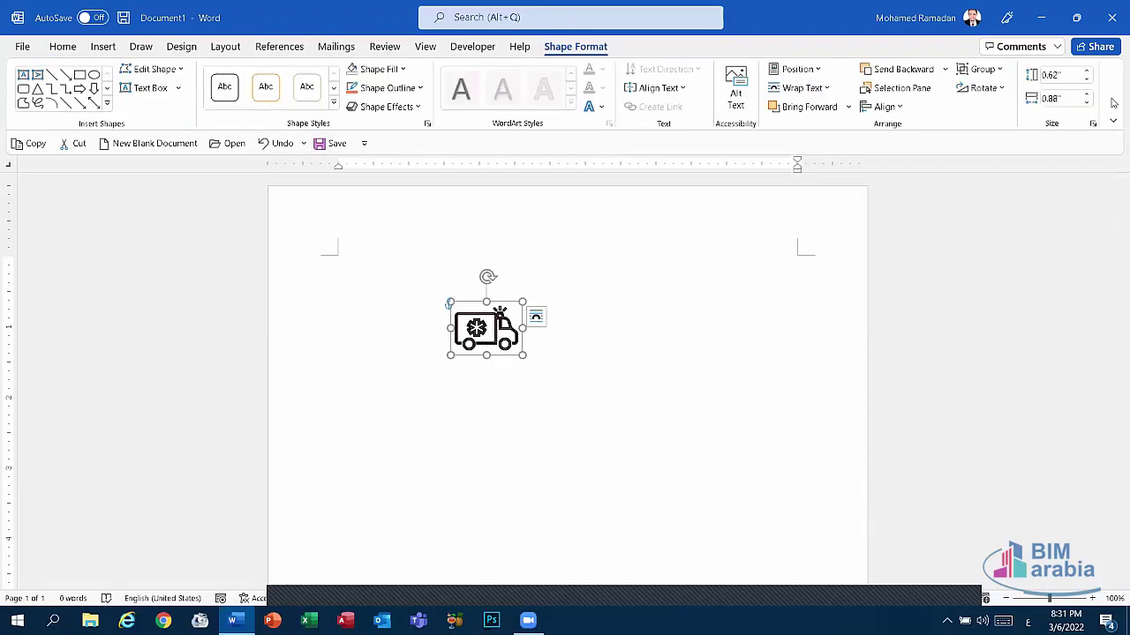
# - Revert the ambulance to an icon and enlarge it to 4.17 inches
pyautogui.click(272, 146)
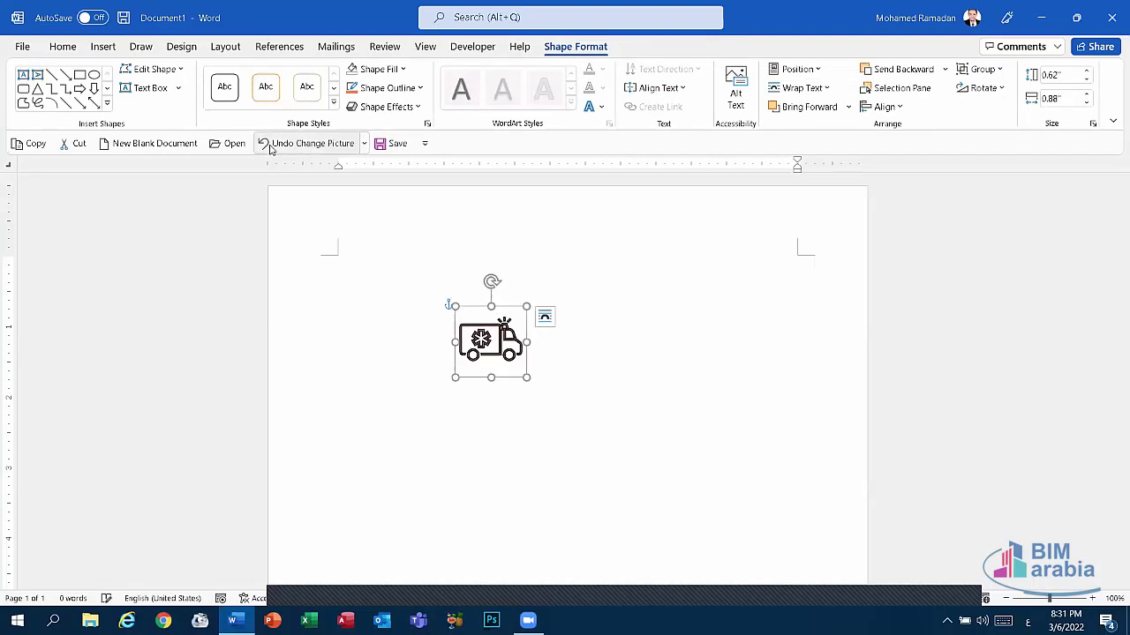
pyautogui.click(576, 49)
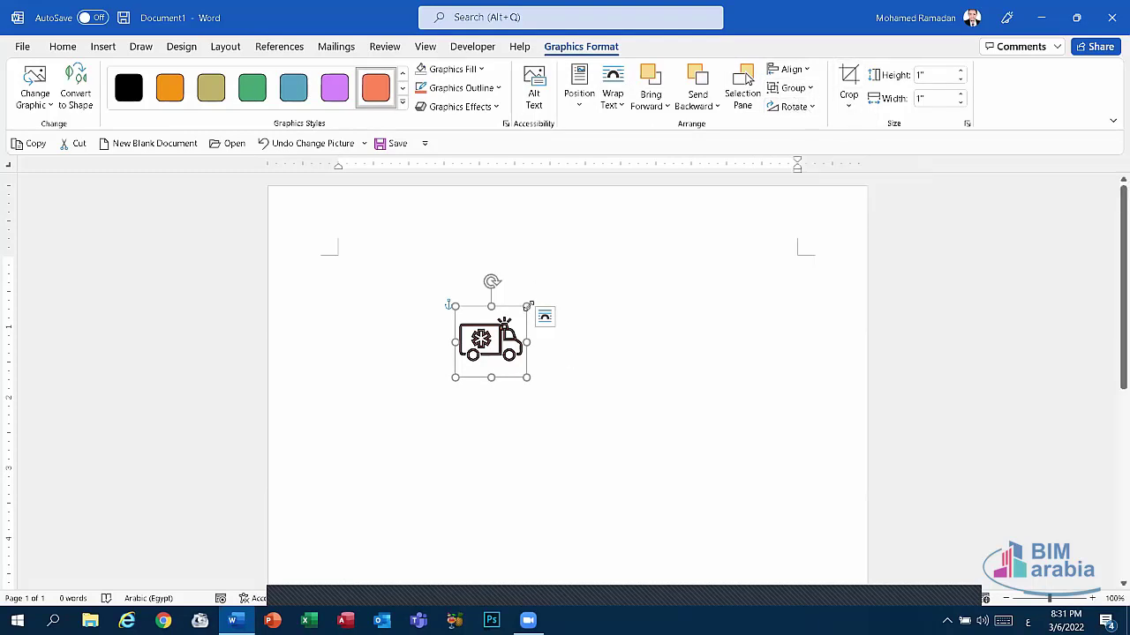
pyautogui.moveTo(529, 307); pyautogui.dragTo(749, 222)
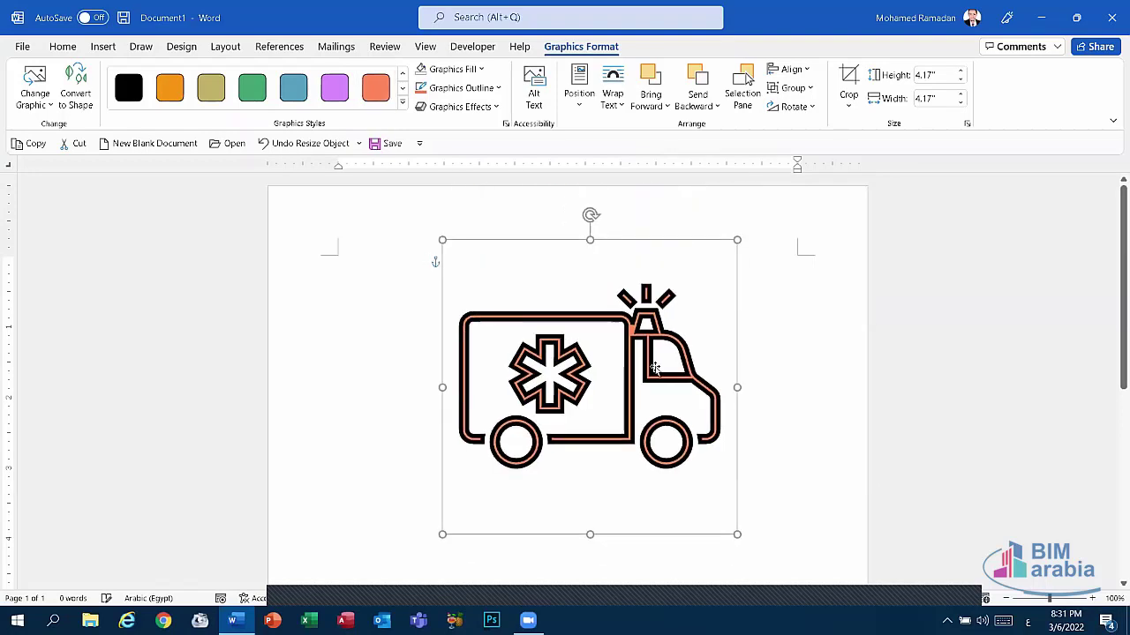
# - Delete the ambulance graphic so the page is blank again
pyautogui.click(746, 353)
pyautogui.click(610, 383)
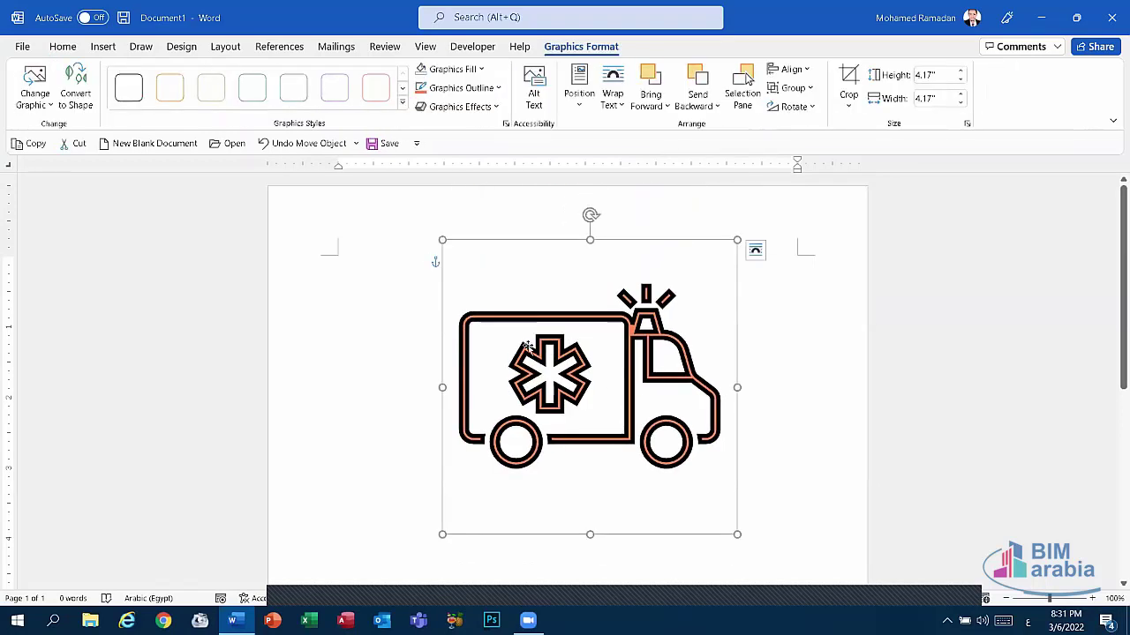
pyautogui.press('Delete')
pyautogui.click(102, 46)
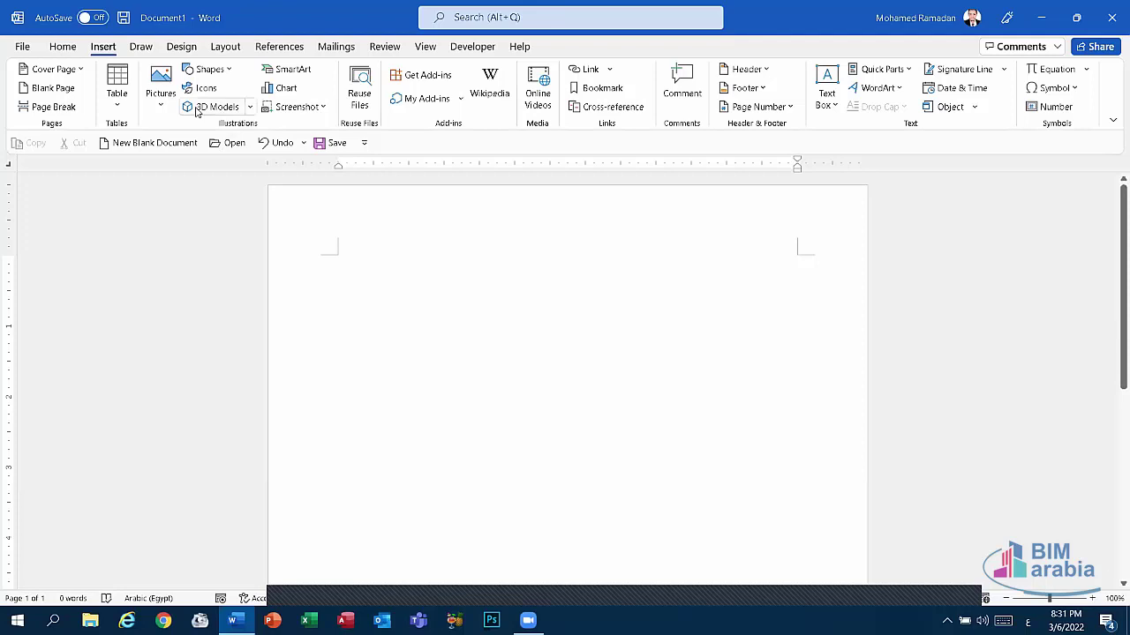
# - Insert the red gift box 3D model from the online Celebrations collection
pyautogui.click(225, 109)
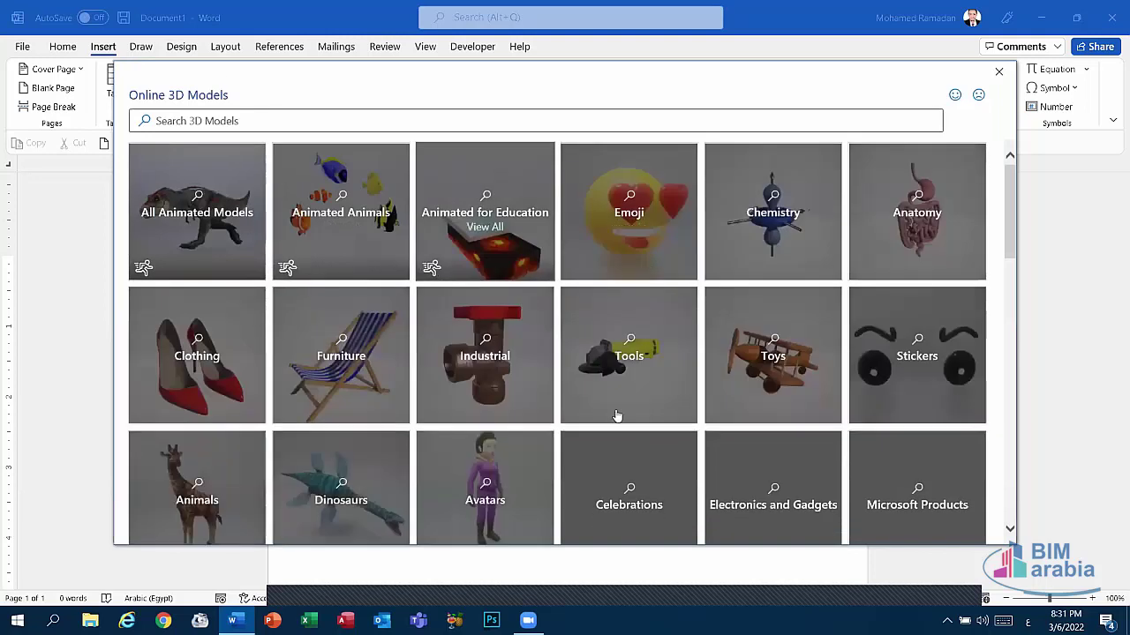
pyautogui.scroll(-2, 638, 399)
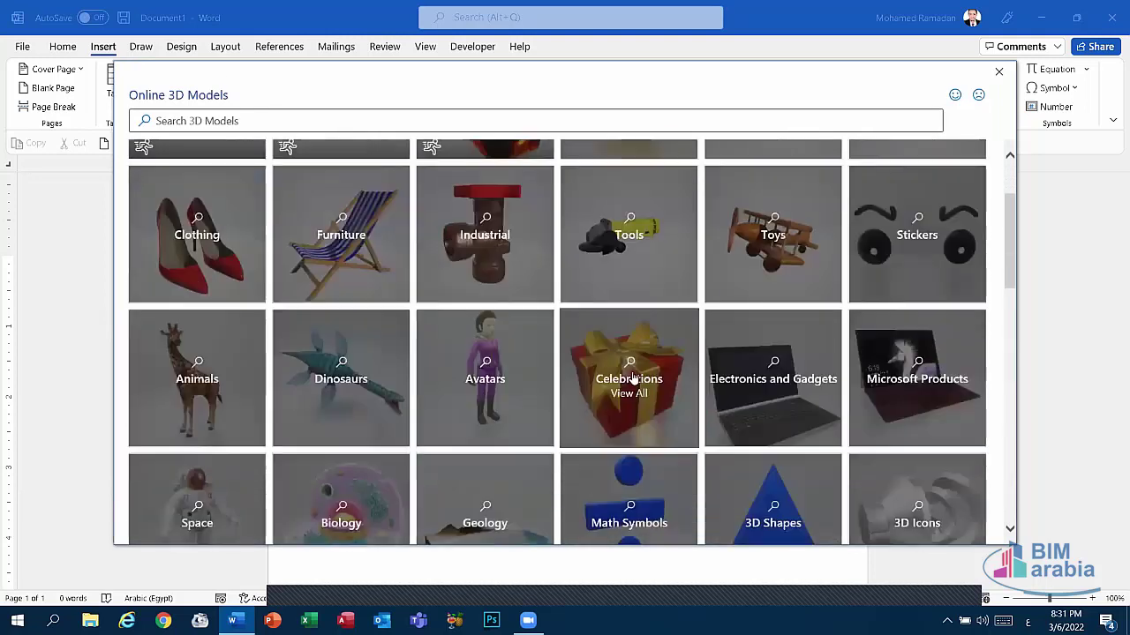
pyautogui.click(616, 375)
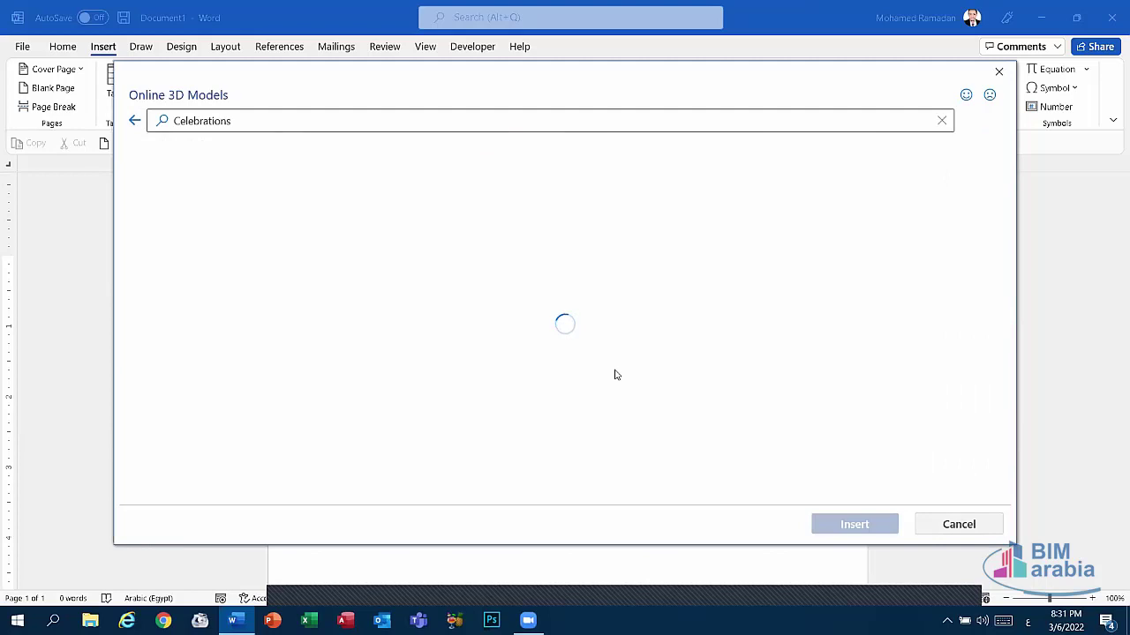
pyautogui.click(221, 128)
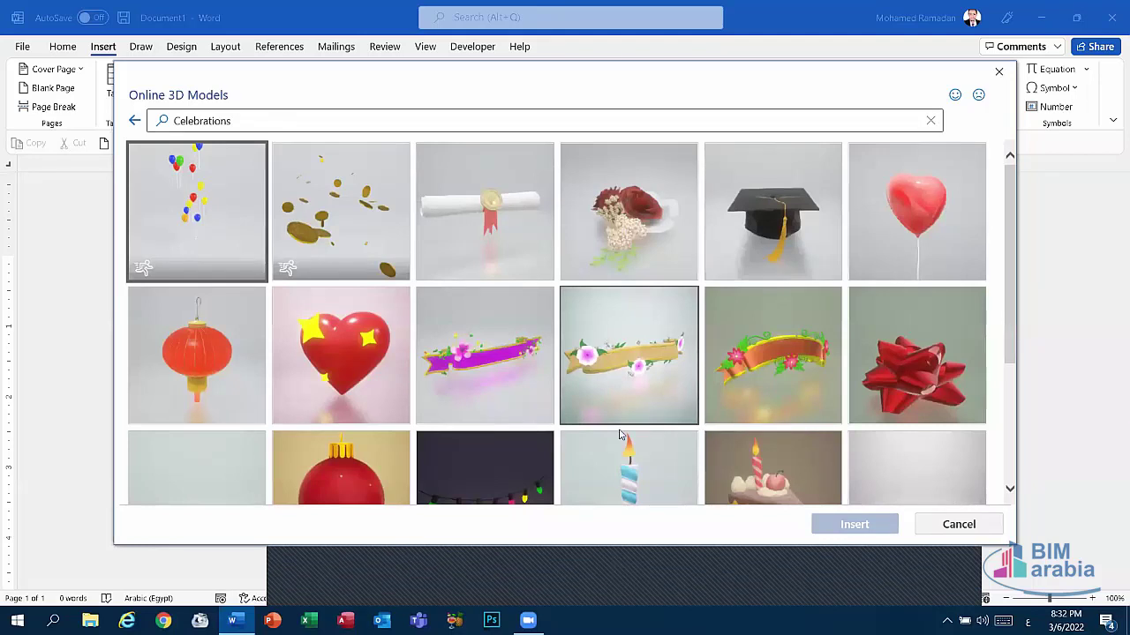
pyautogui.scroll(-3, 161, 327)
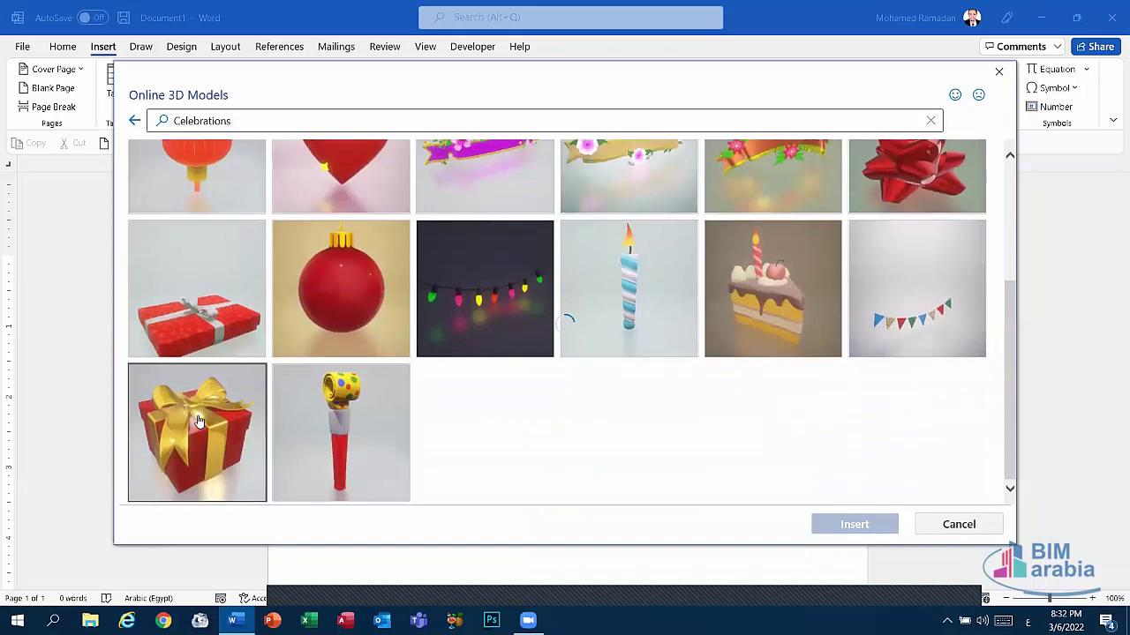
pyautogui.click(199, 422)
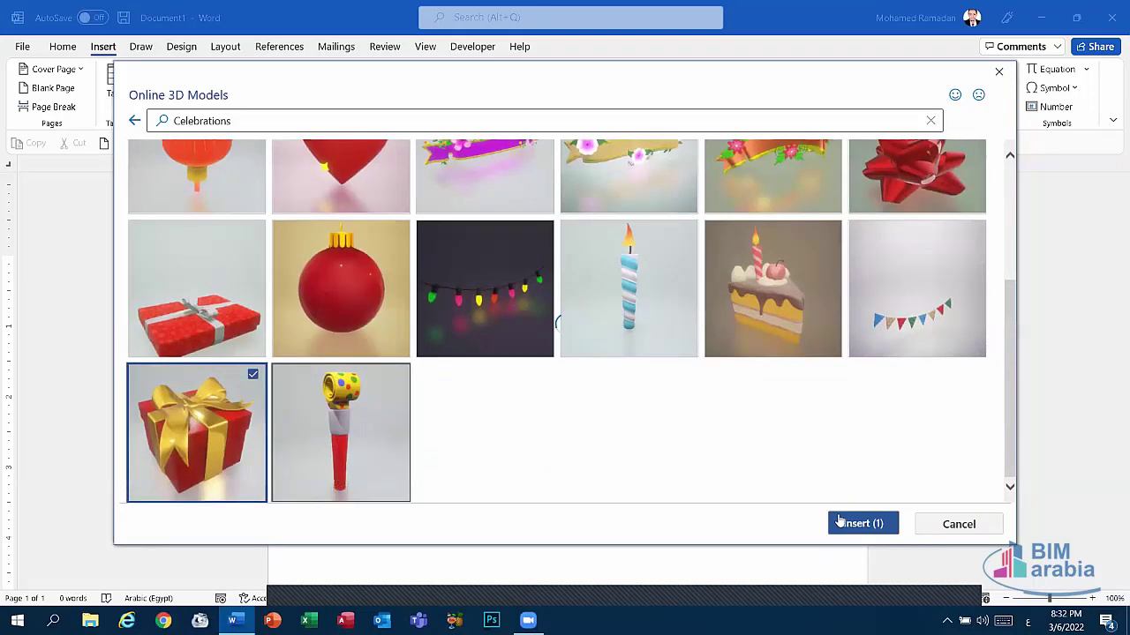
pyautogui.click(841, 523)
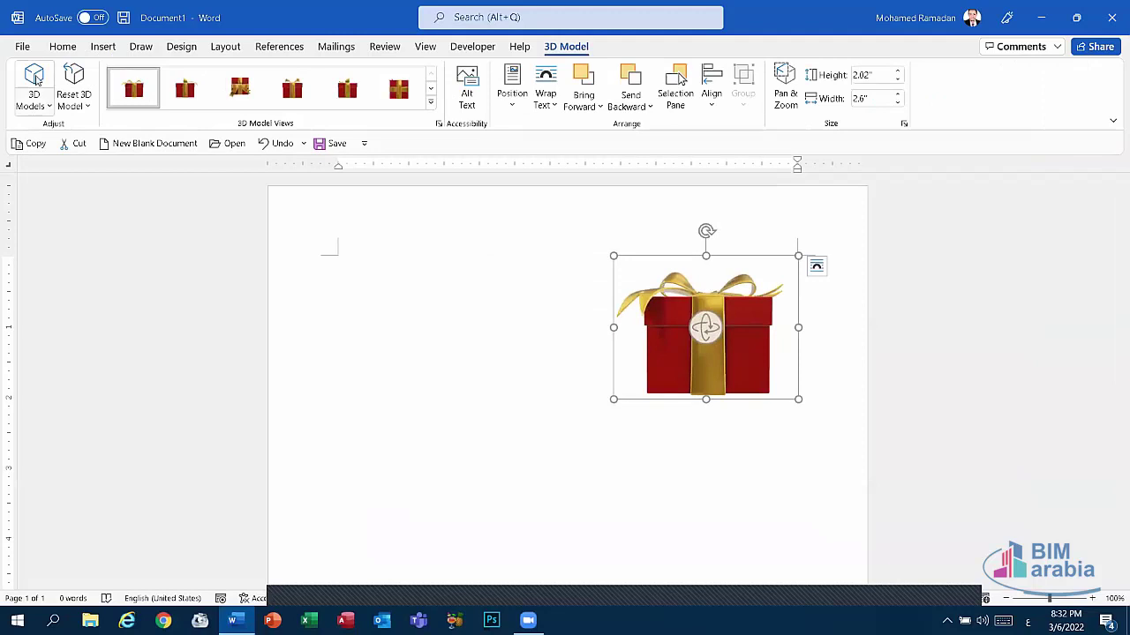
# - View the gift box from above, rotate it to face forward, then delete it
pyautogui.click(398, 88)
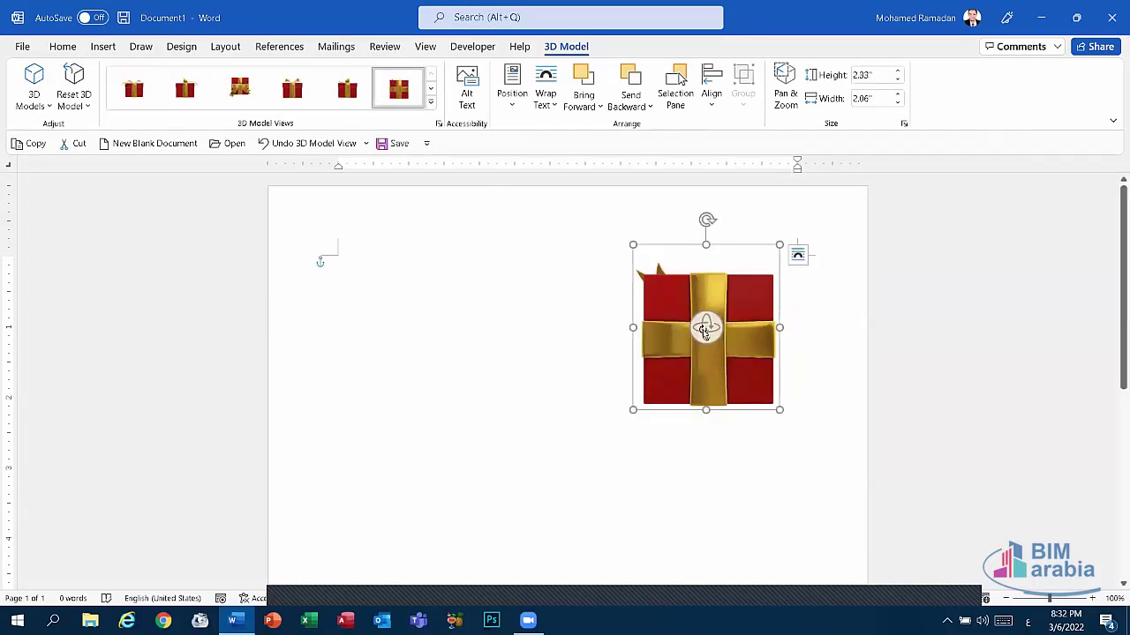
pyautogui.moveTo(705, 331)
pyautogui.mouseDown()
pyautogui.moveTo(738, 325)
pyautogui.moveTo(837, 466)
pyautogui.moveTo(541, 545)
pyautogui.mouseUp()
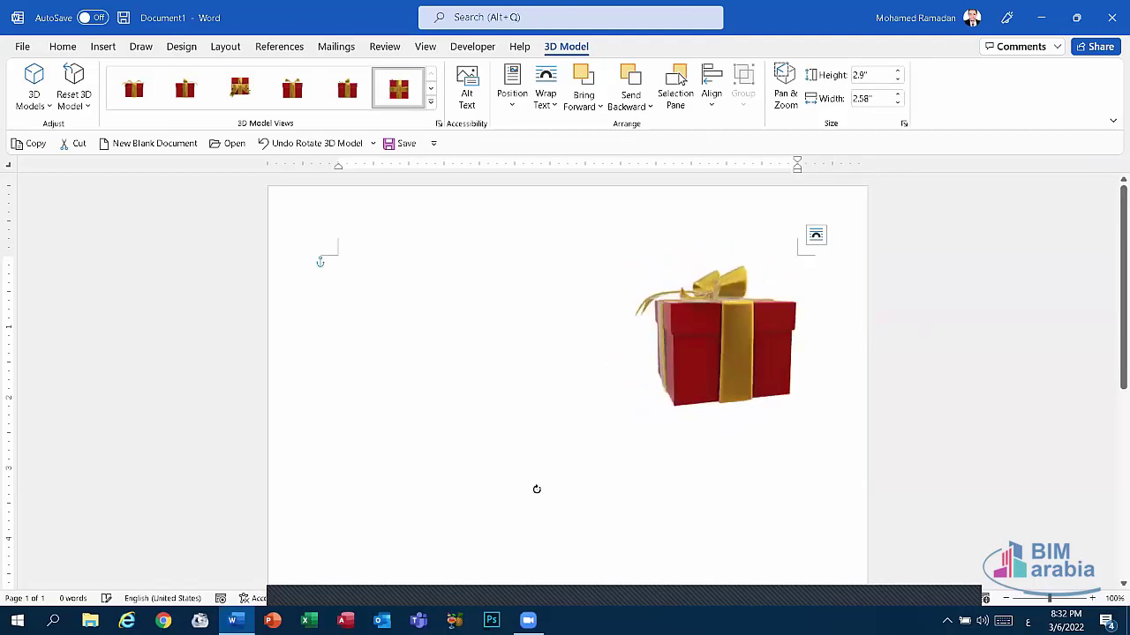
pyautogui.moveTo(540, 546); pyautogui.dragTo(535, 487)
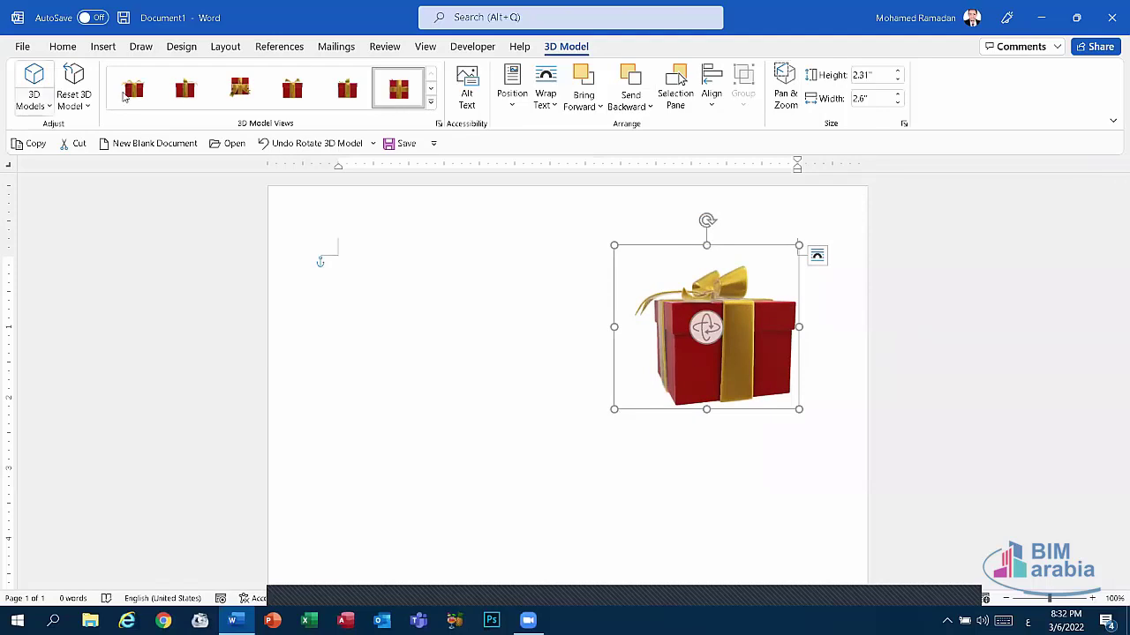
pyautogui.press('Delete')
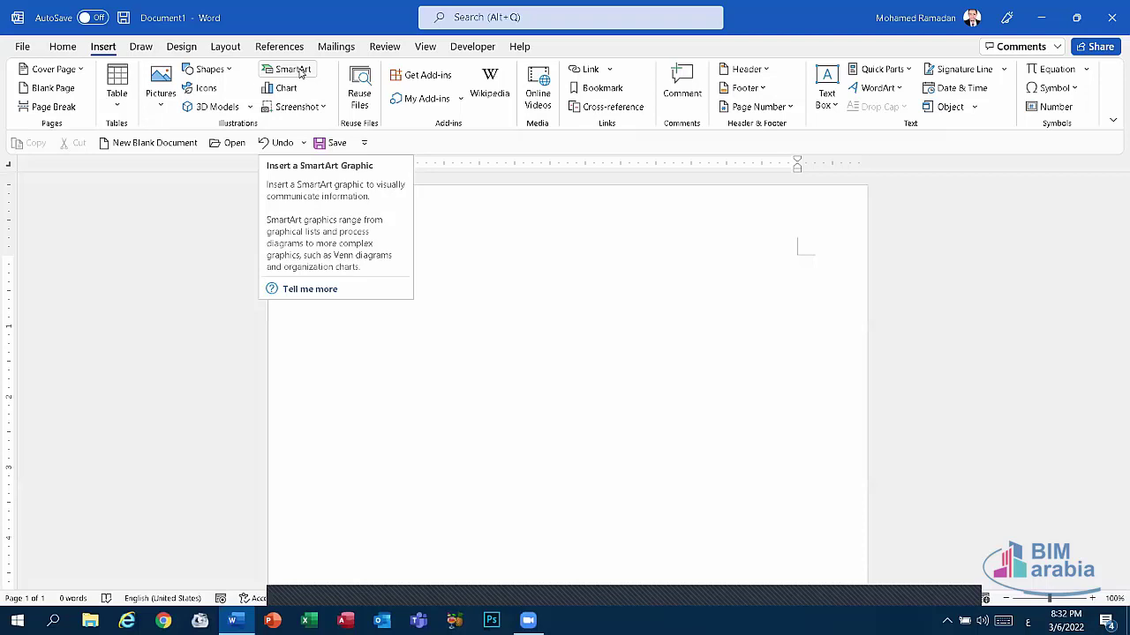
# - Browse the SmartArt categories and insert the List > Basic Block List graphic
pyautogui.click(301, 73)
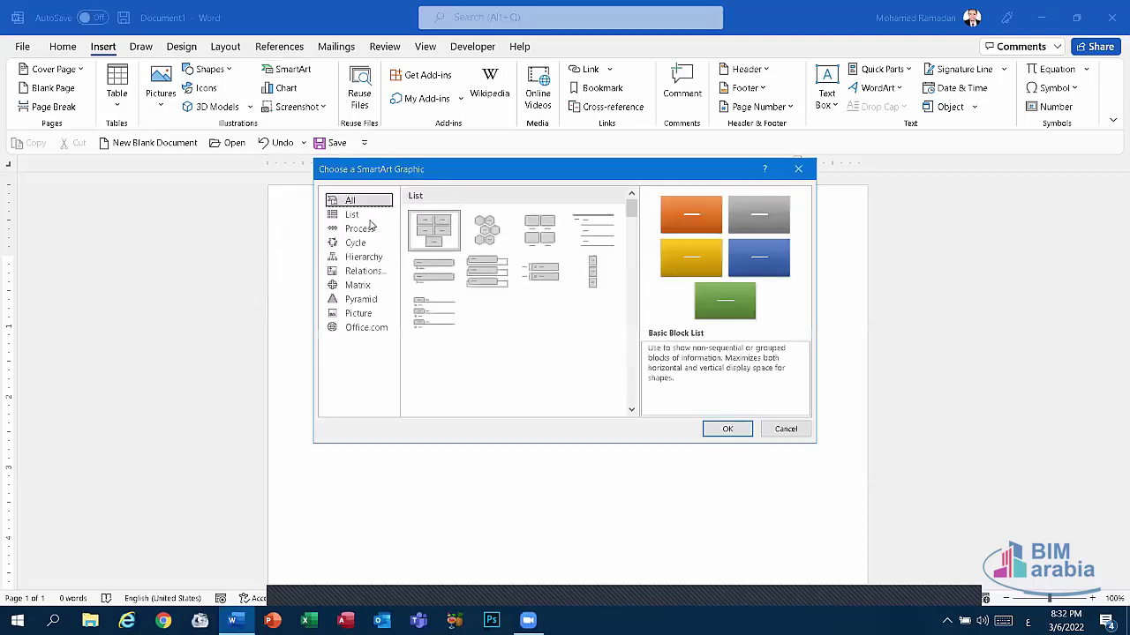
pyautogui.click(353, 214)
pyautogui.click(359, 229)
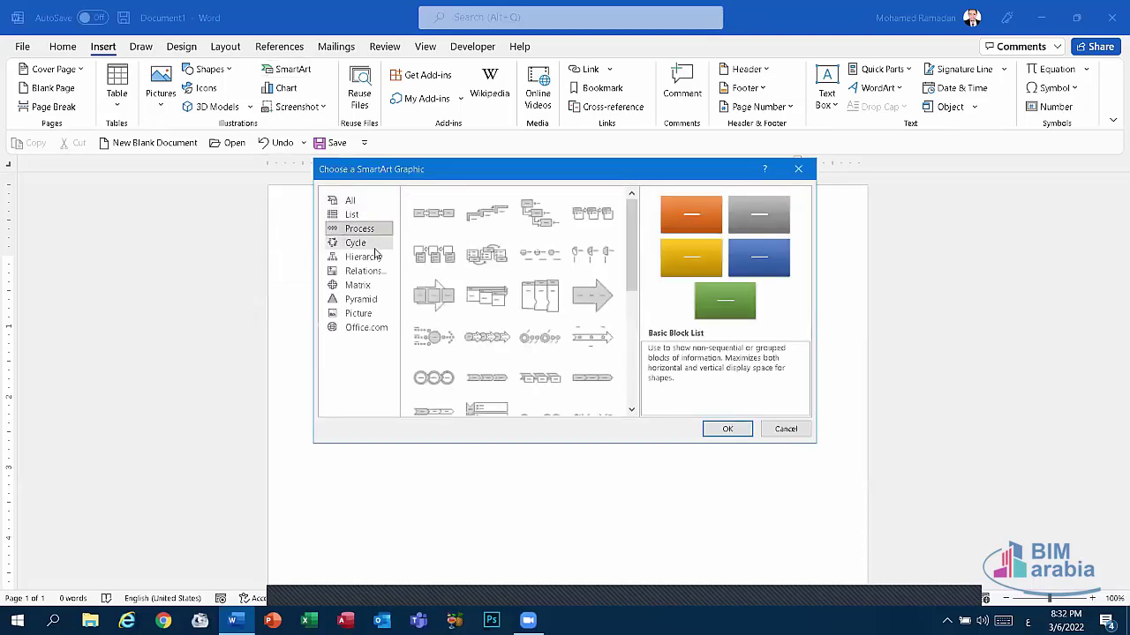
pyautogui.click(363, 257)
pyautogui.click(369, 286)
pyautogui.click(366, 327)
pyautogui.click(361, 300)
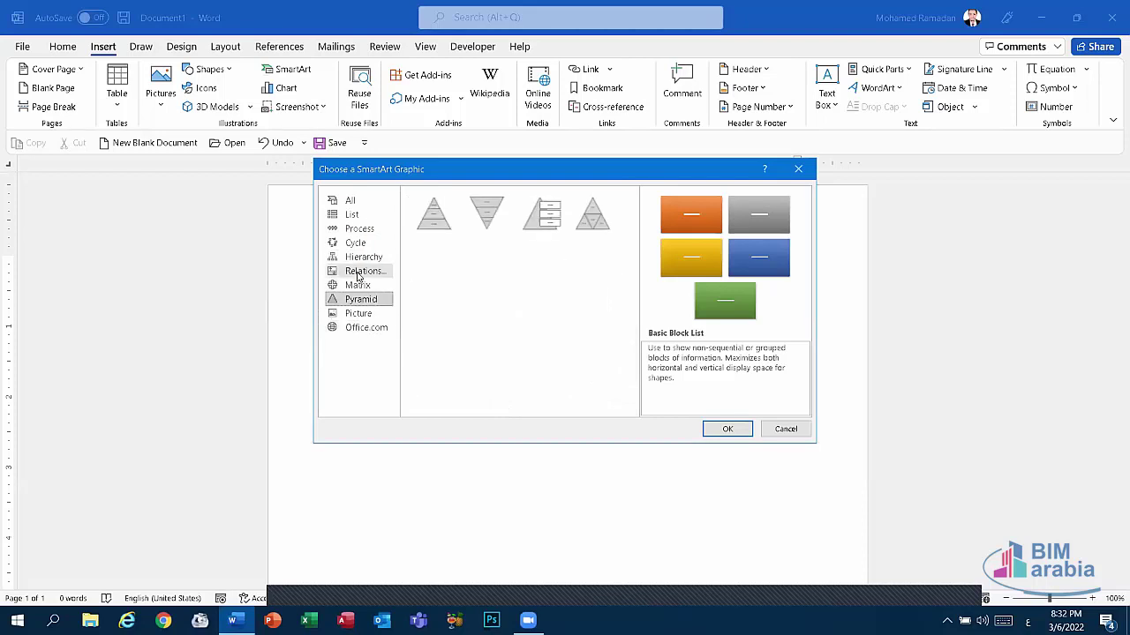
pyautogui.click(364, 271)
pyautogui.click(360, 229)
pyautogui.click(353, 215)
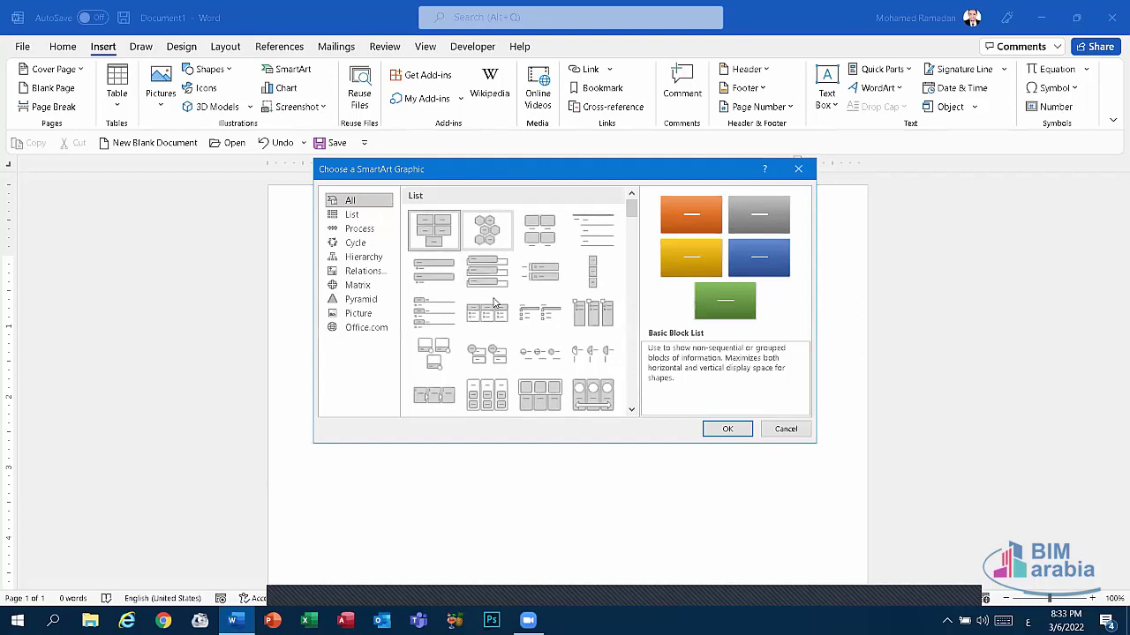
pyautogui.scroll(-3, 493, 318)
pyautogui.scroll(-3, 490, 335)
pyautogui.scroll(6, 476, 291)
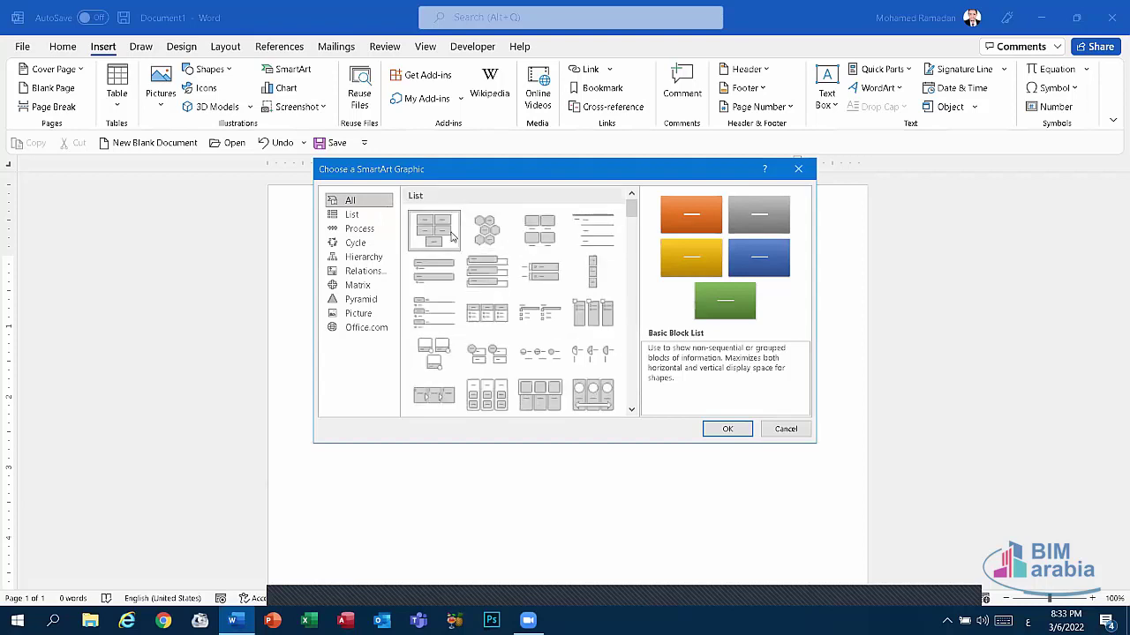
pyautogui.click(729, 430)
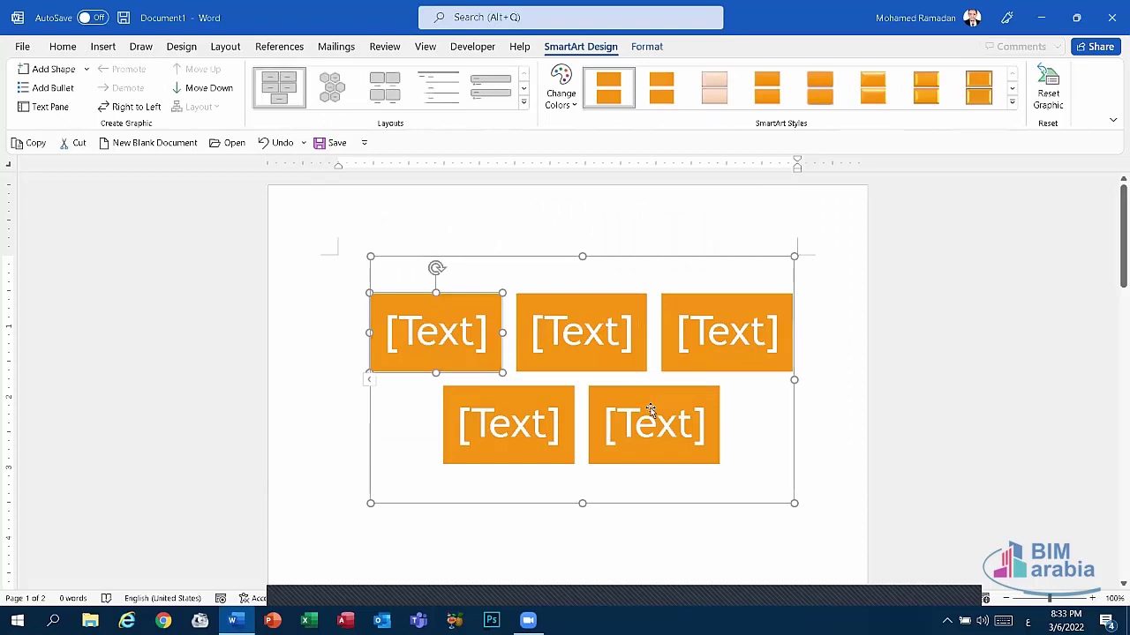
# - Apply a purple shape style to the first SmartArt box
pyautogui.click(647, 48)
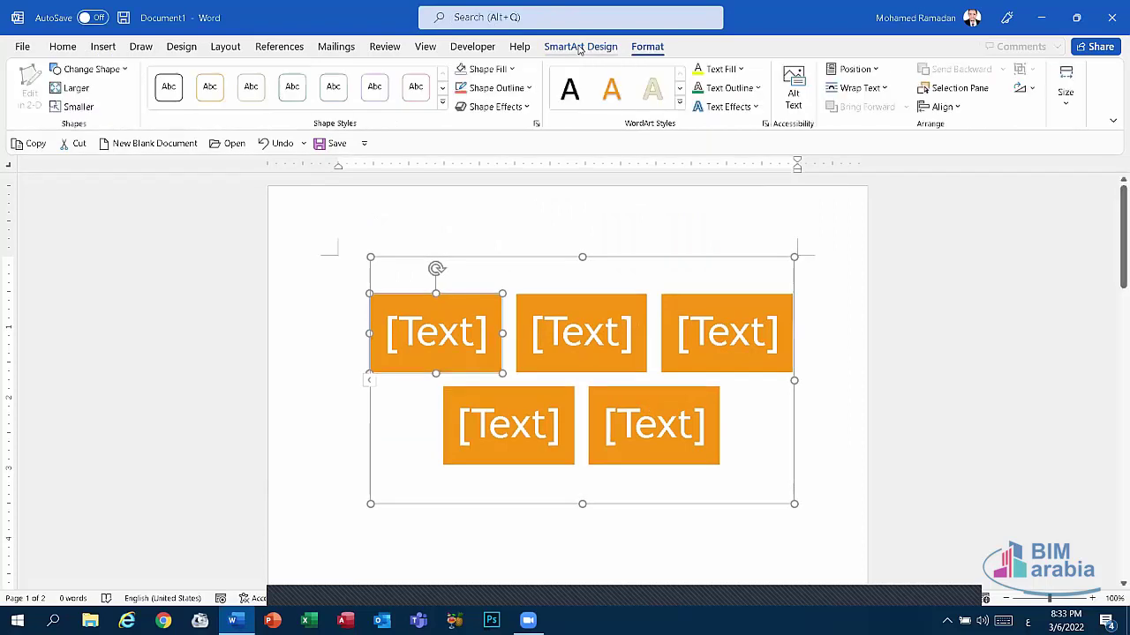
pyautogui.click(578, 45)
pyautogui.click(647, 48)
pyautogui.click(442, 102)
pyautogui.click(374, 228)
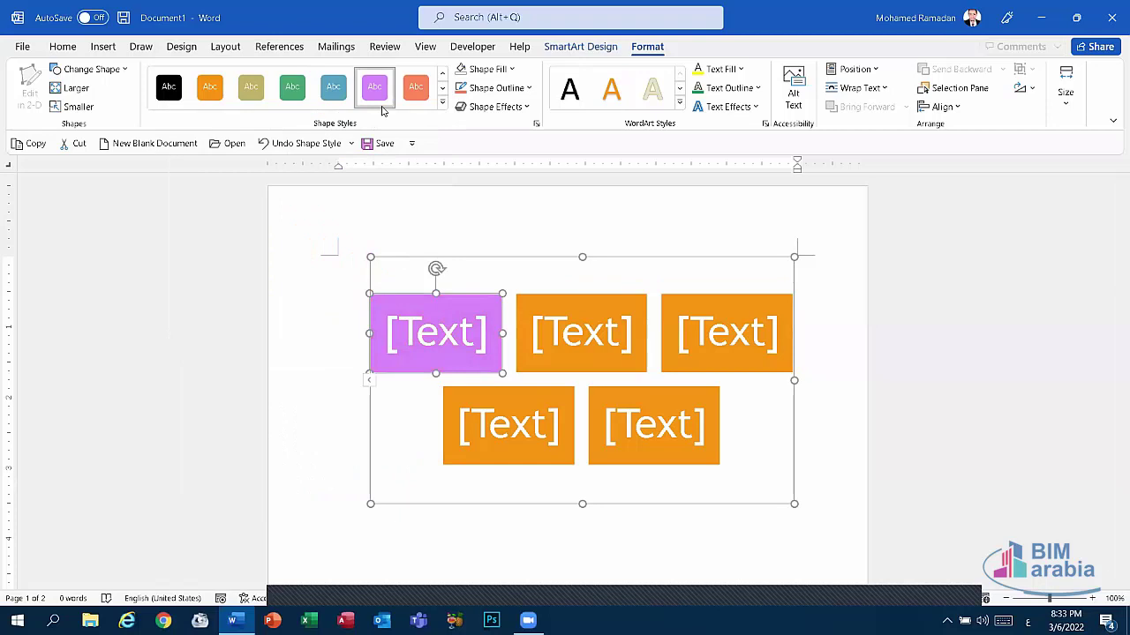
# - Give the second box a pale tan fill and a gold outline
pyautogui.click(566, 300)
pyautogui.click(515, 69)
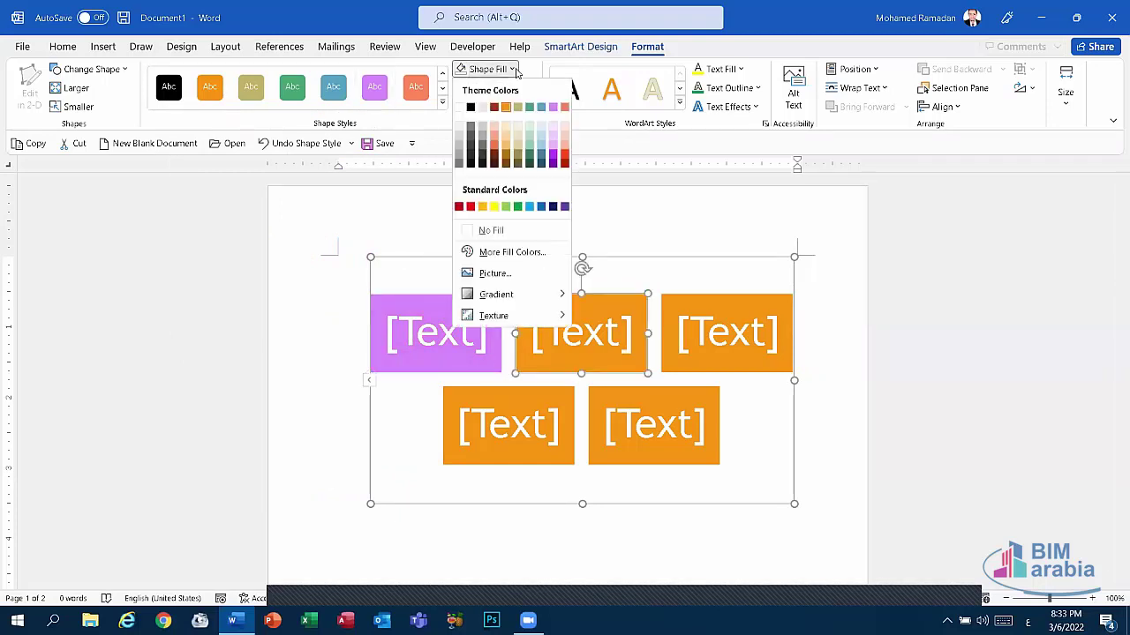
pyautogui.click(520, 152)
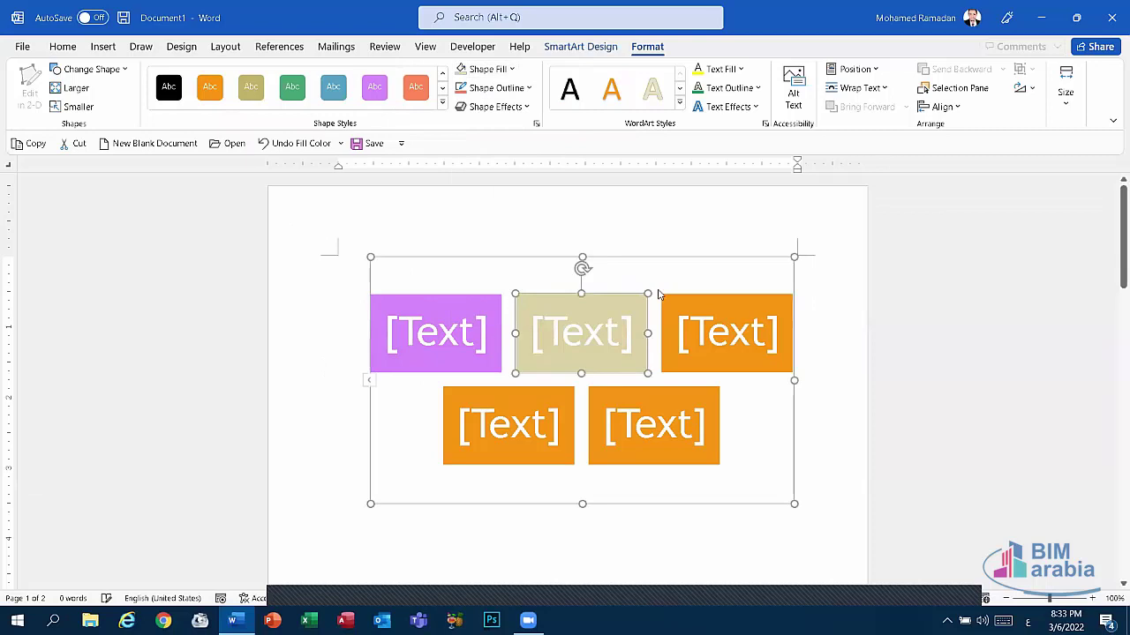
pyautogui.click(510, 69)
pyautogui.click(511, 70)
pyautogui.click(518, 88)
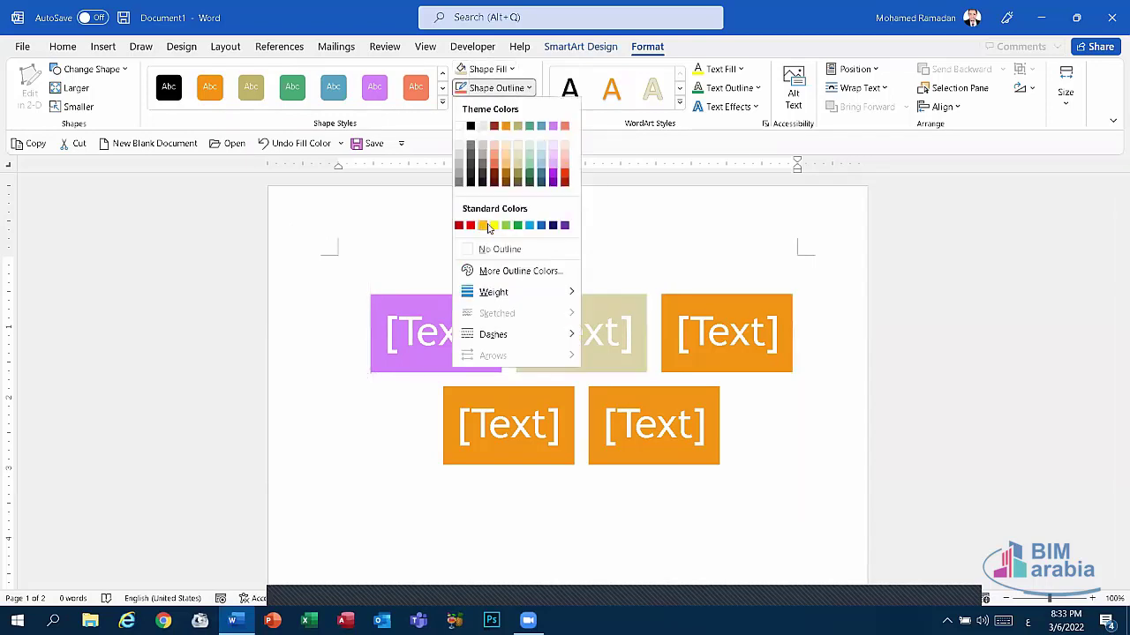
pyautogui.click(488, 228)
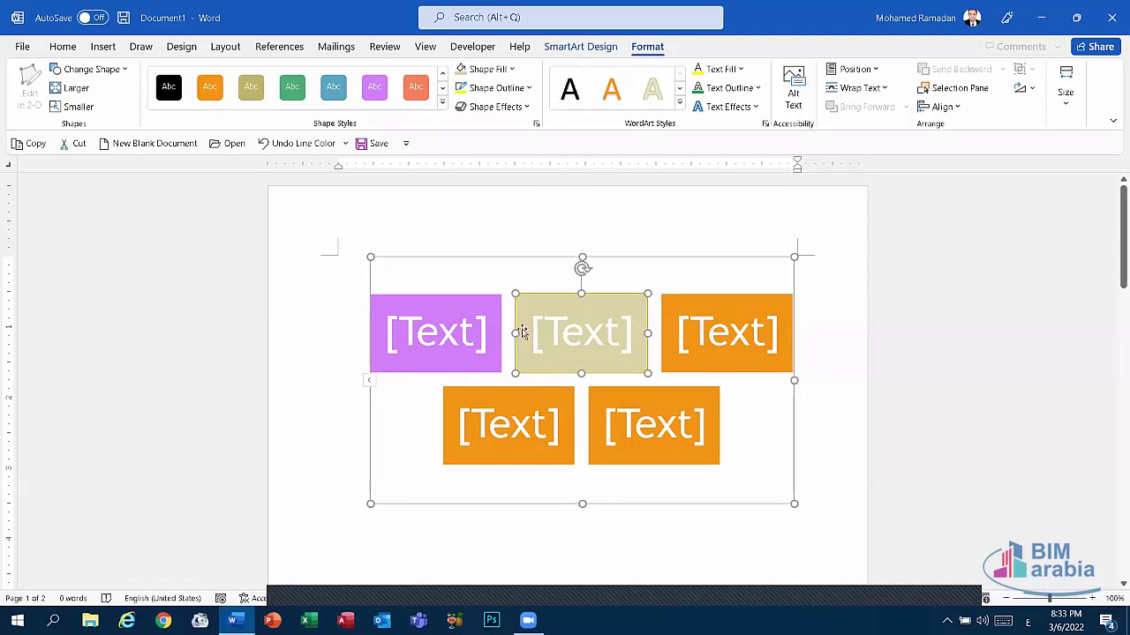
pyautogui.click(492, 107)
pyautogui.moveTo(526, 348)
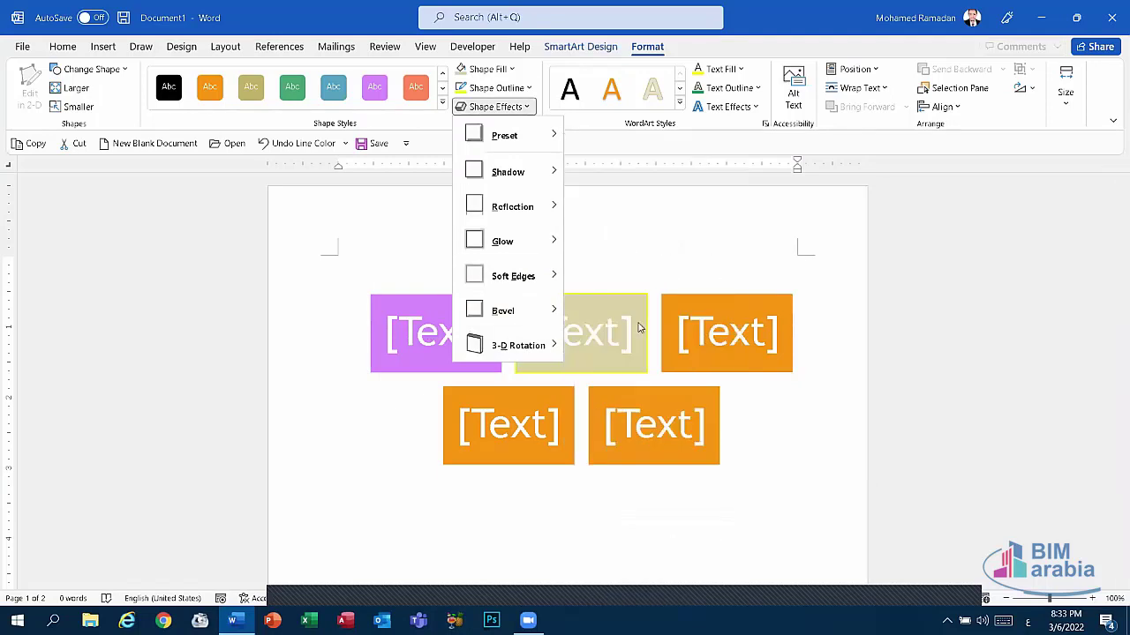
pyautogui.click(636, 329)
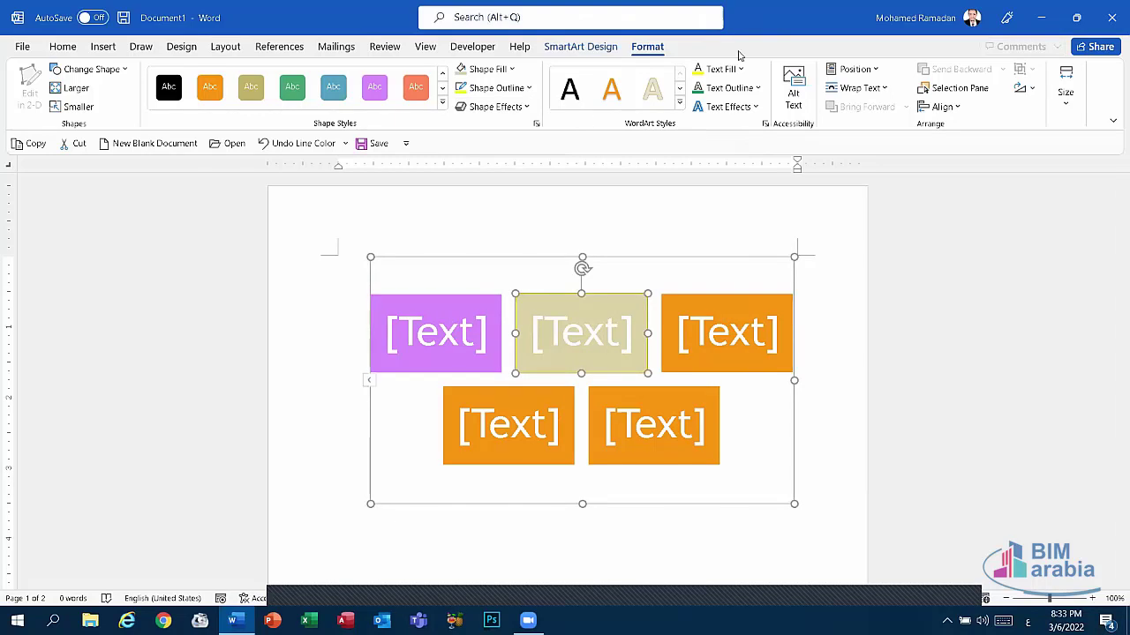
# - Label the top three boxes Word, Powerpoint and Excel
pyautogui.click(589, 343)
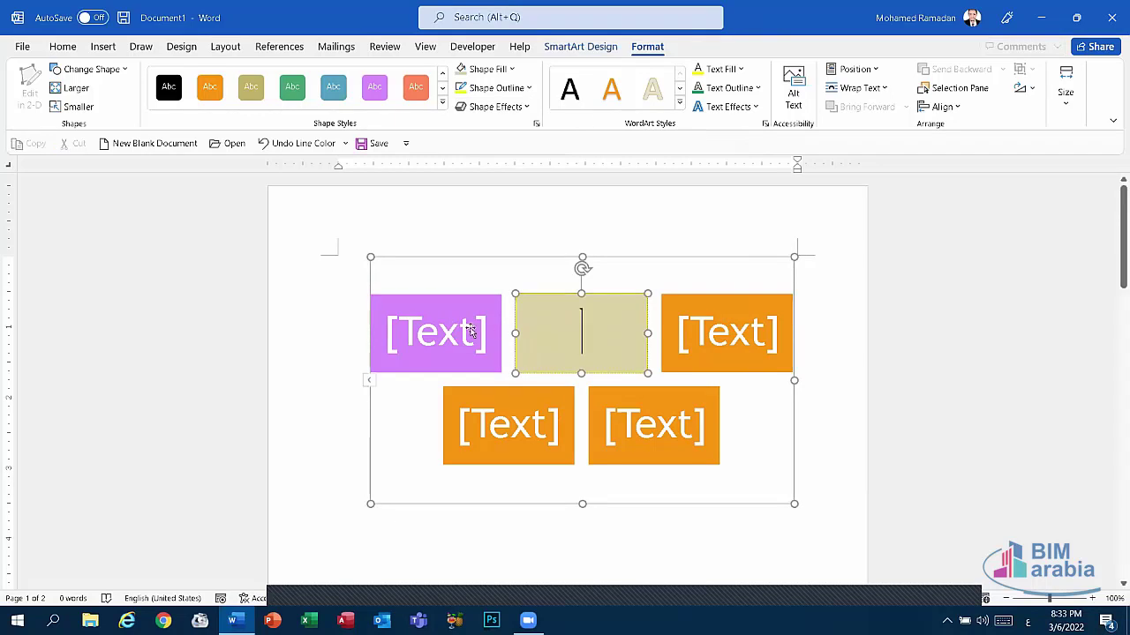
pyautogui.click(471, 331)
pyautogui.write('ص')
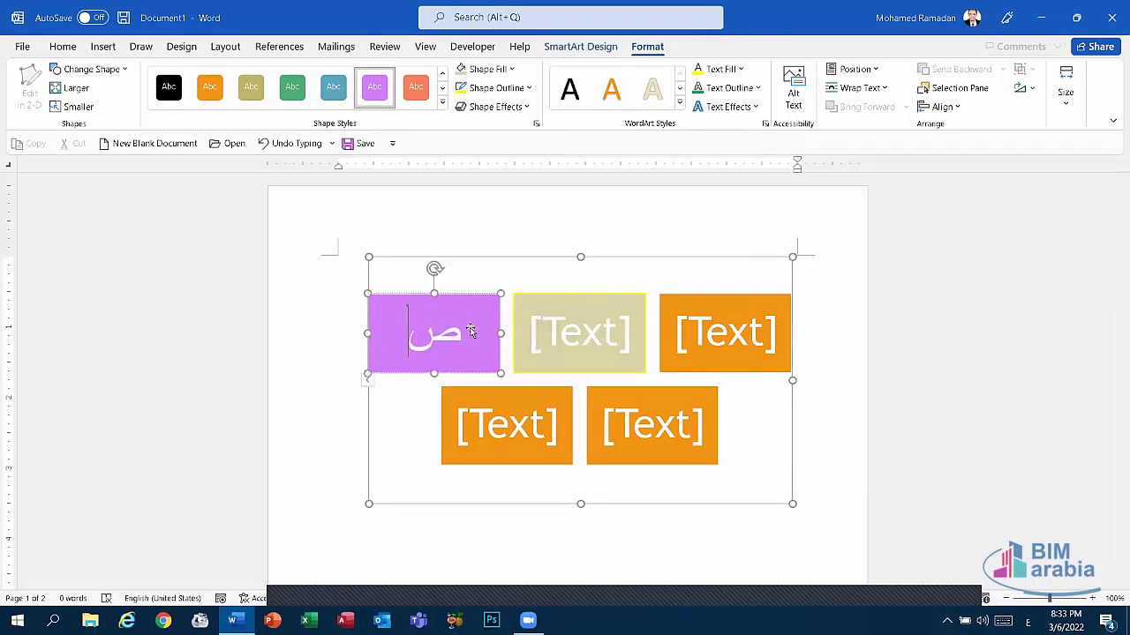
pyautogui.press('BackSpace')
pyautogui.write('W')
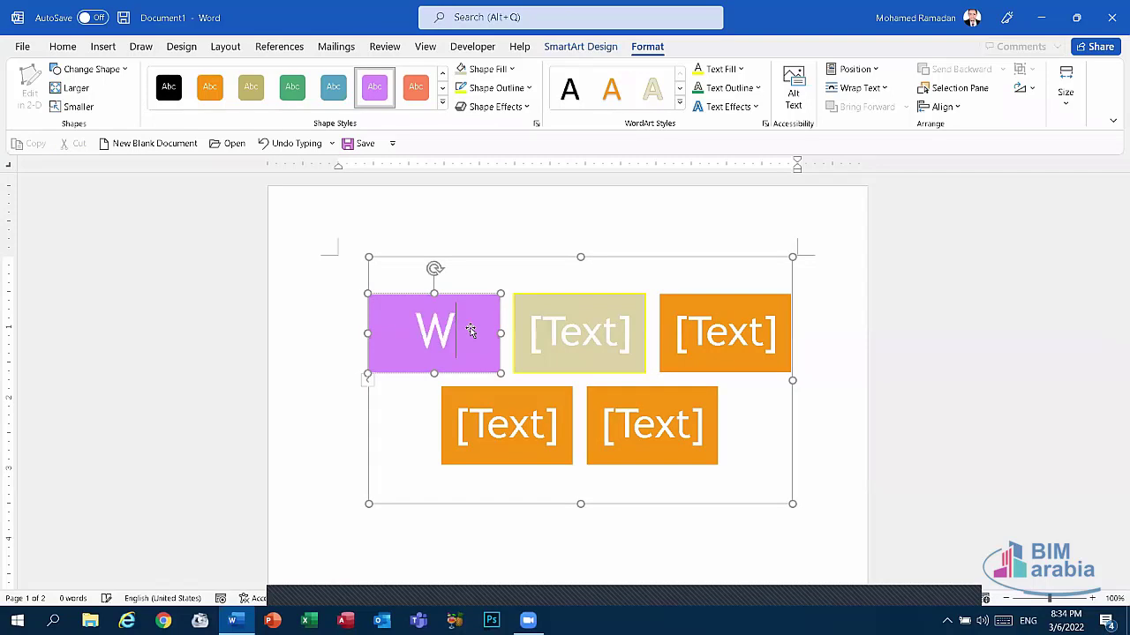
pyautogui.write('ord')
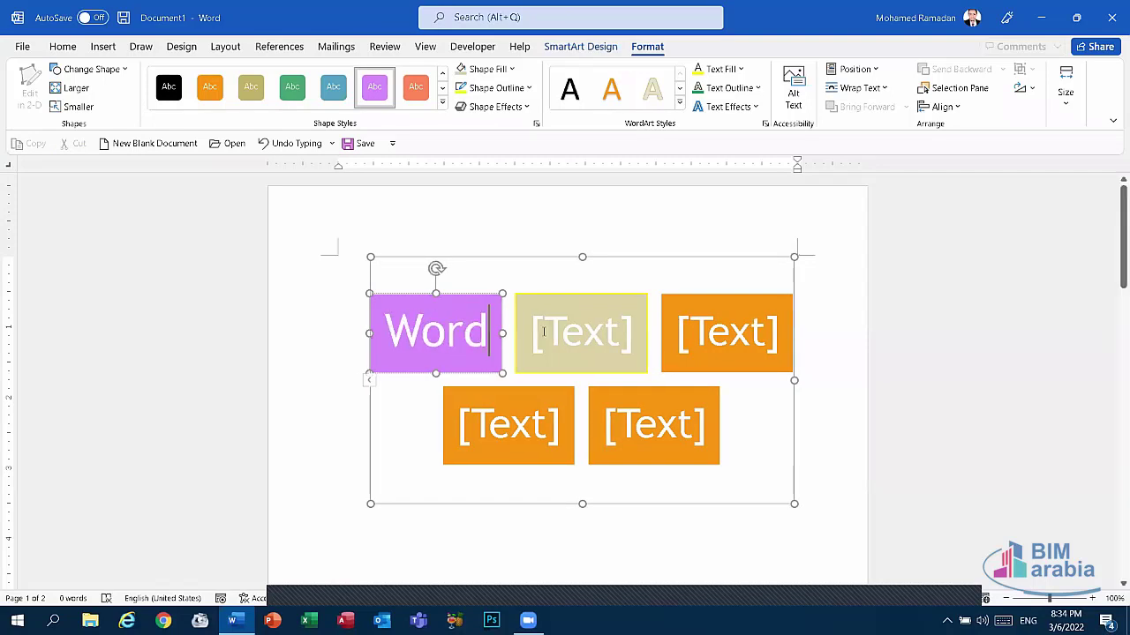
pyautogui.click(543, 332)
pyautogui.write('Po')
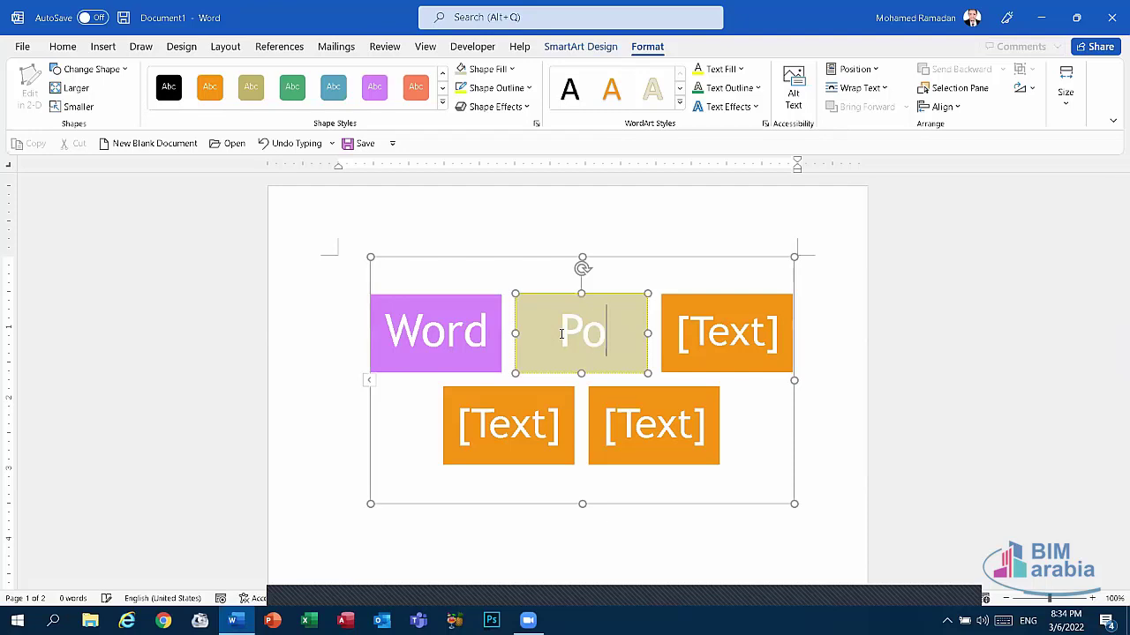
pyautogui.write('werpoin')
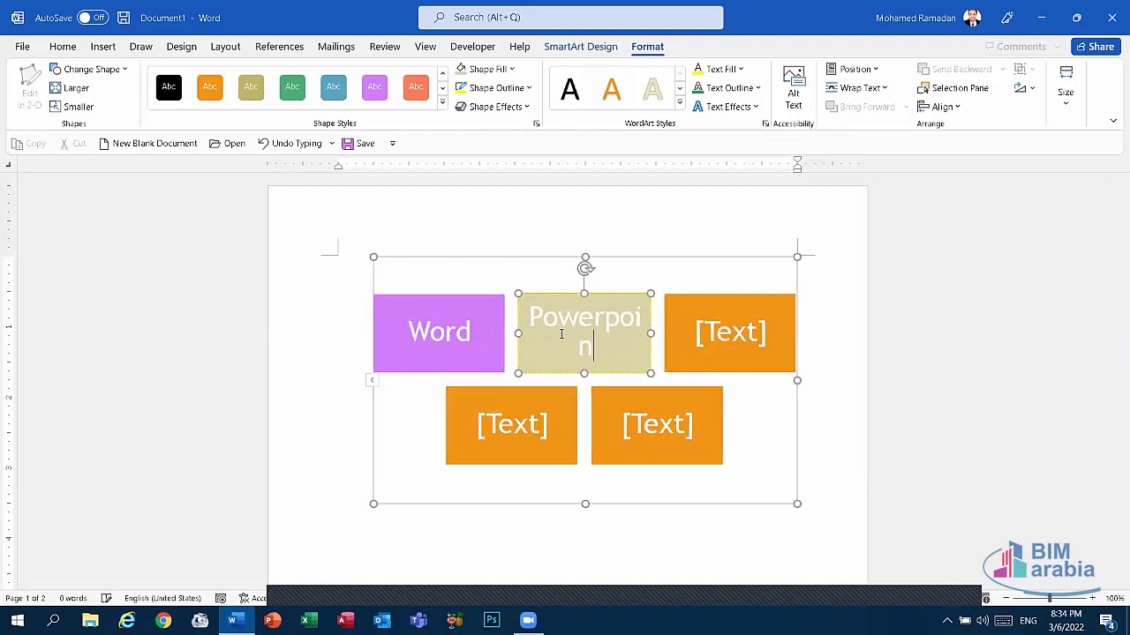
pyautogui.write('t')
pyautogui.click(725, 328)
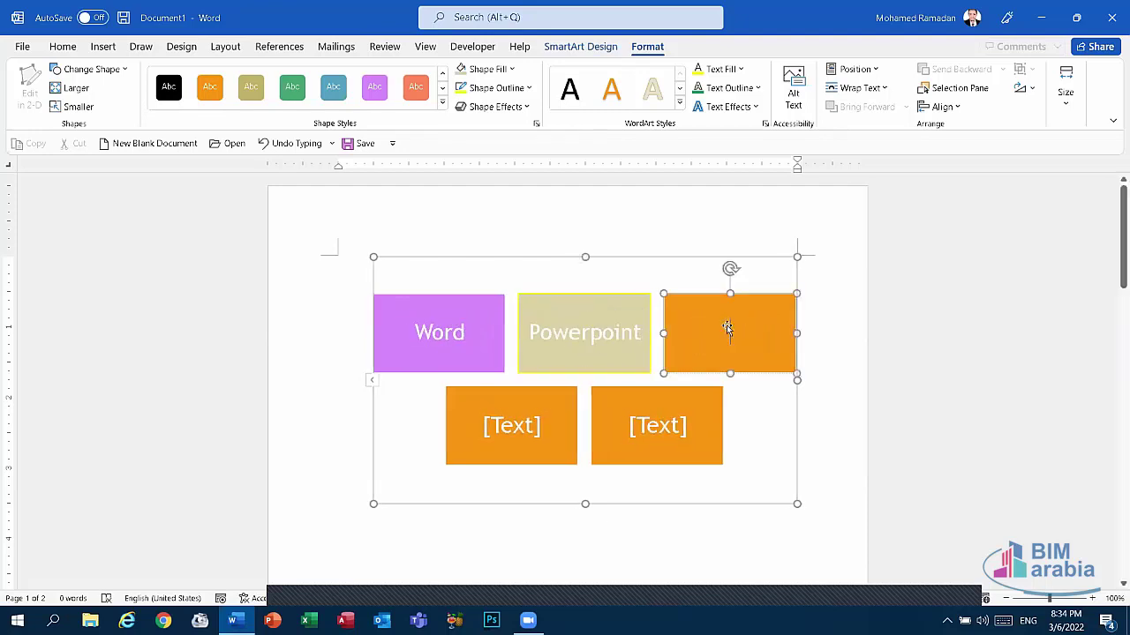
pyautogui.write('Excel')
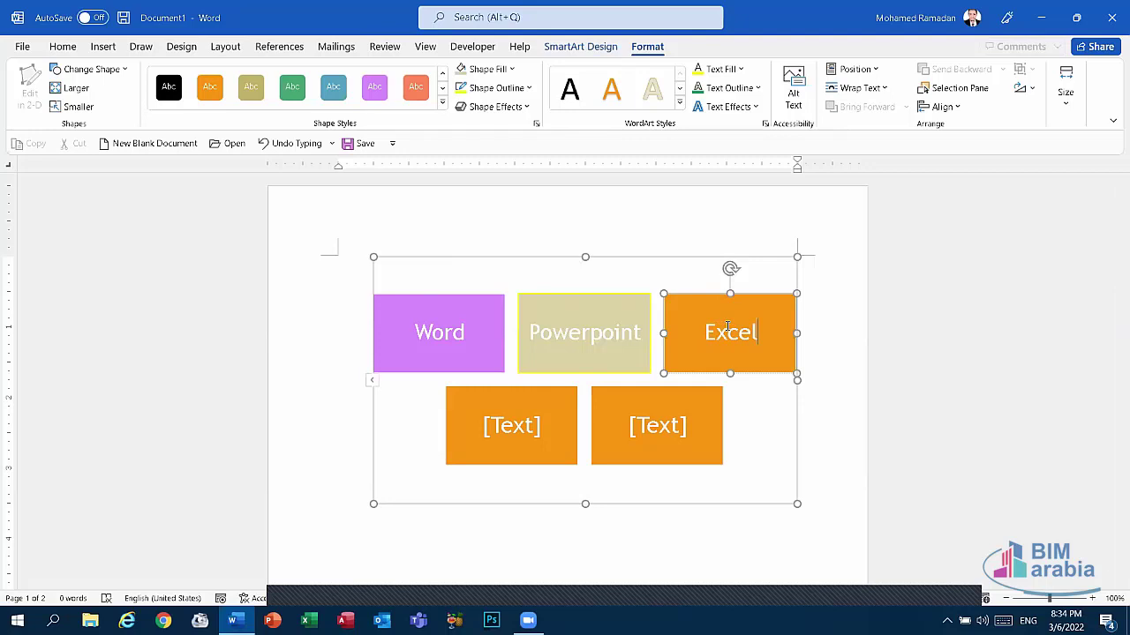
# - Label the two lower boxes Access and Outlook and select the Word text
pyautogui.click(513, 415)
pyautogui.click(514, 435)
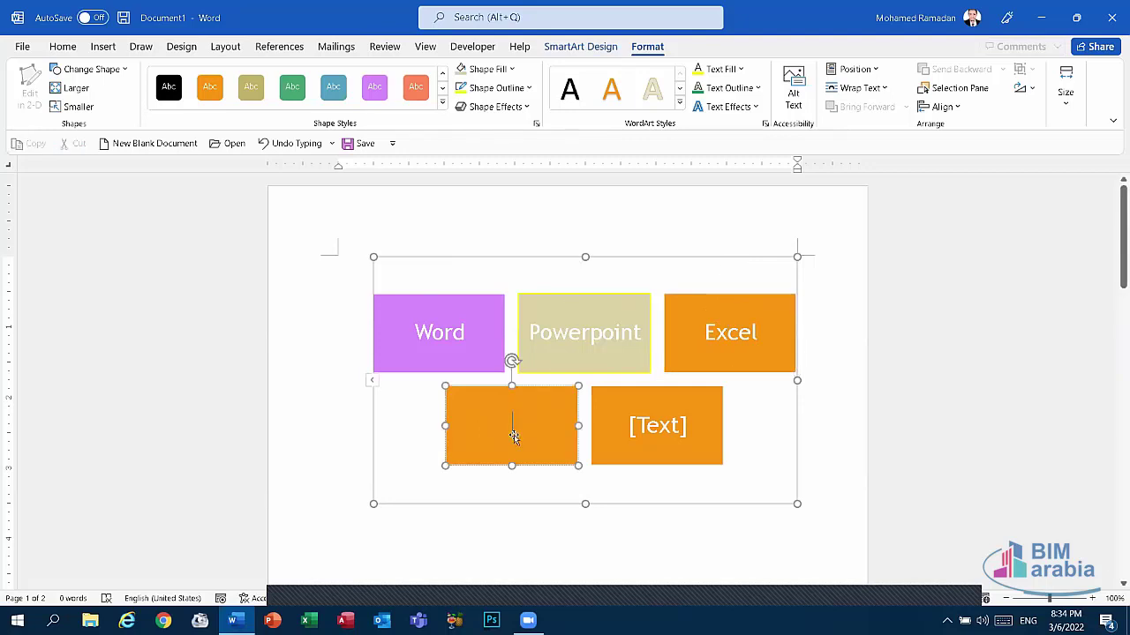
pyautogui.write('Acce')
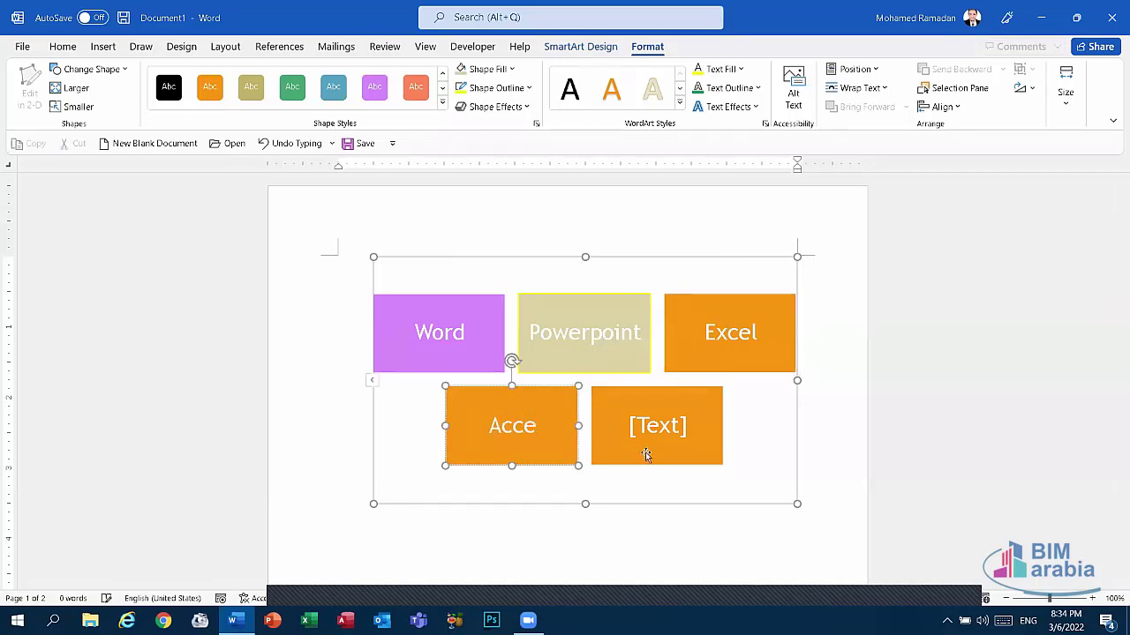
pyautogui.write('ss')
pyautogui.click(650, 428)
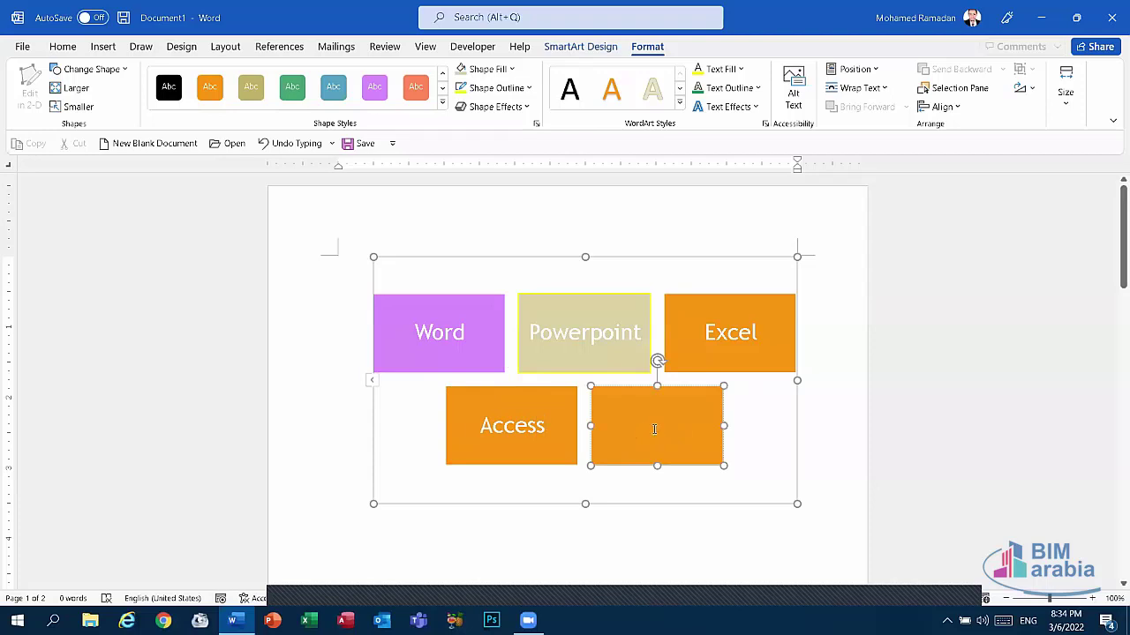
pyautogui.write('Outlook')
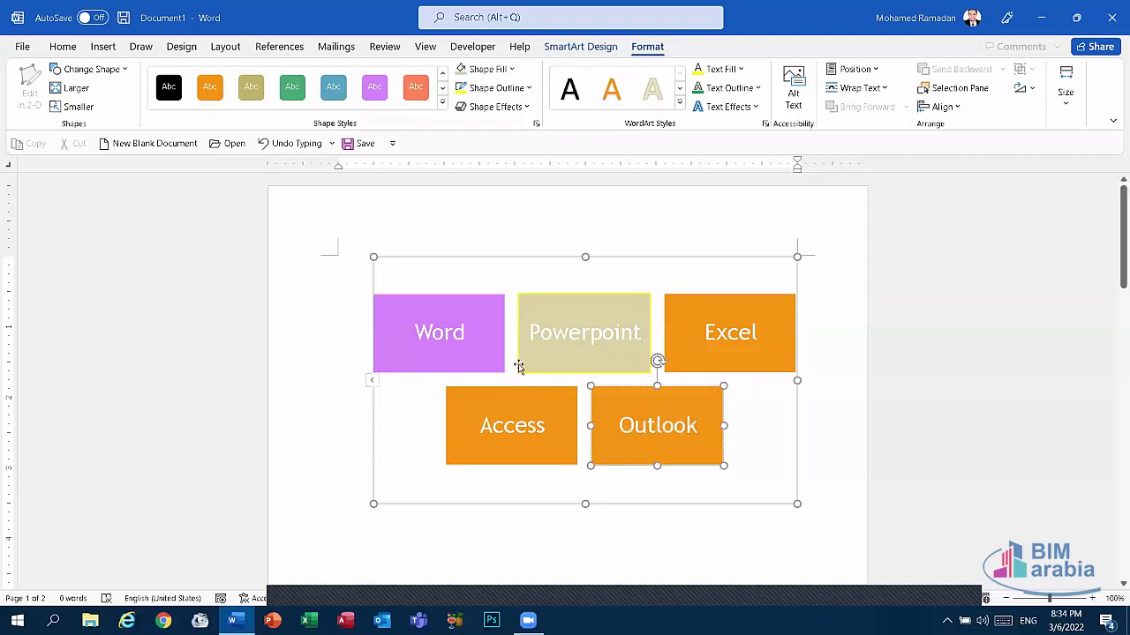
pyautogui.click(452, 332)
pyautogui.doubleClick(421, 328)
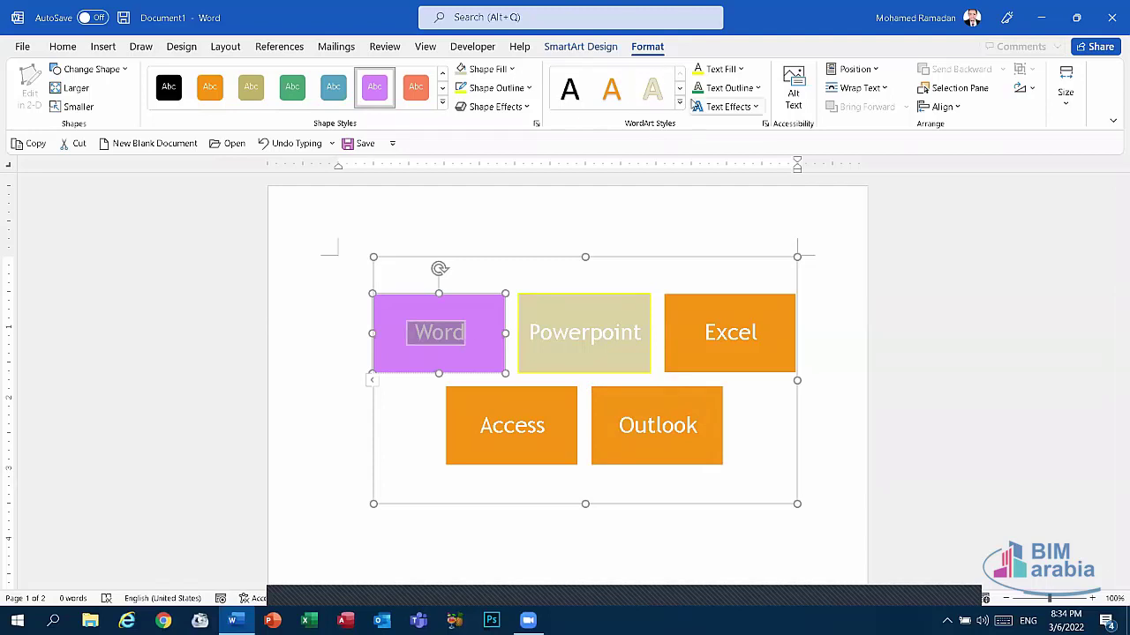
# - Give the Word text an orange WordArt style, red fill and yellow outline
pyautogui.click(619, 106)
pyautogui.click(740, 68)
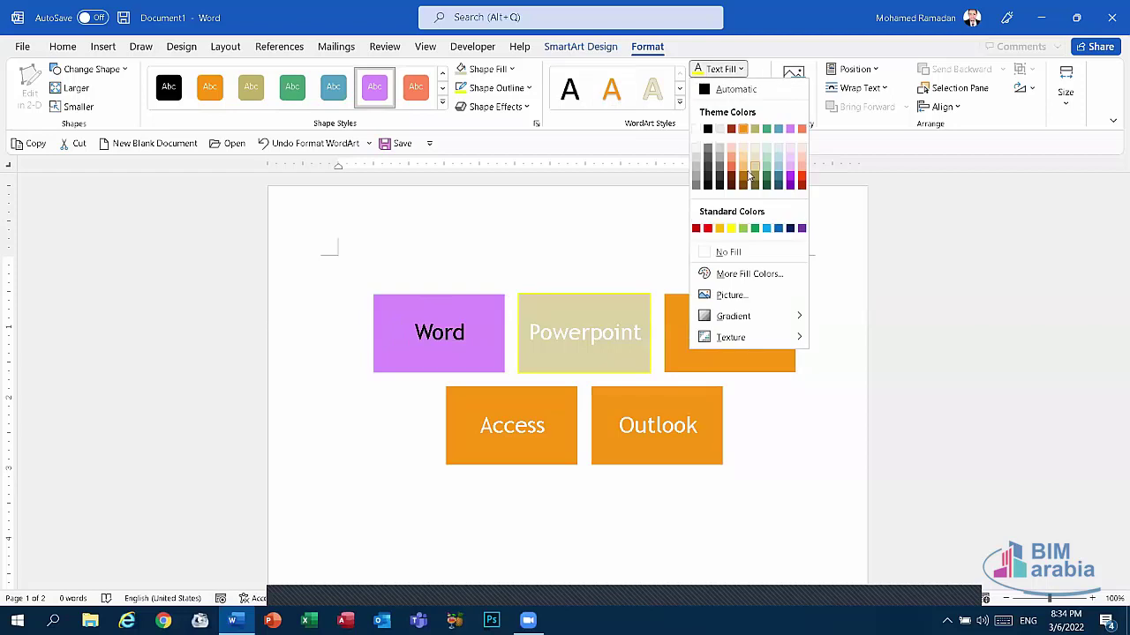
pyautogui.click(708, 229)
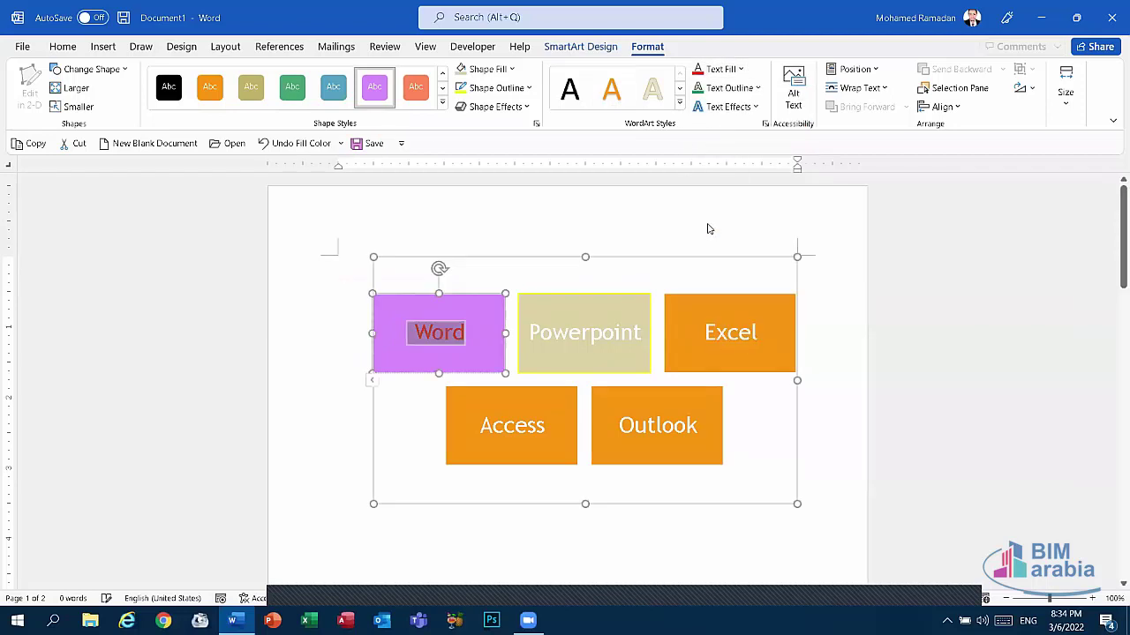
pyautogui.click(740, 88)
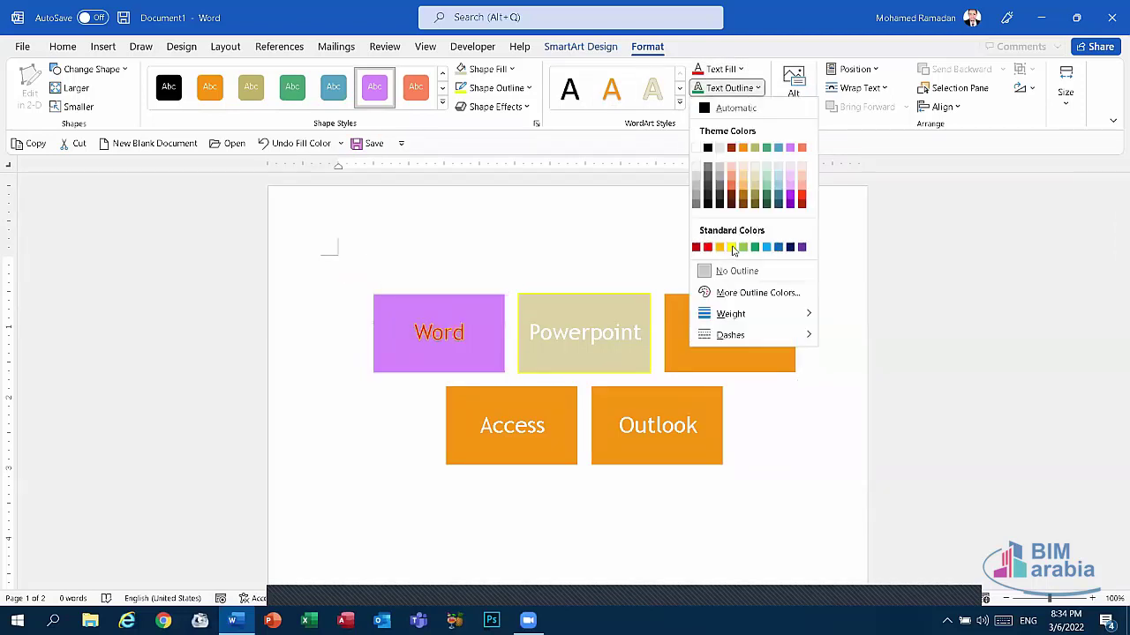
pyautogui.click(732, 248)
# - Apply a warp transform to the Word text, then undo it
pyautogui.click(739, 106)
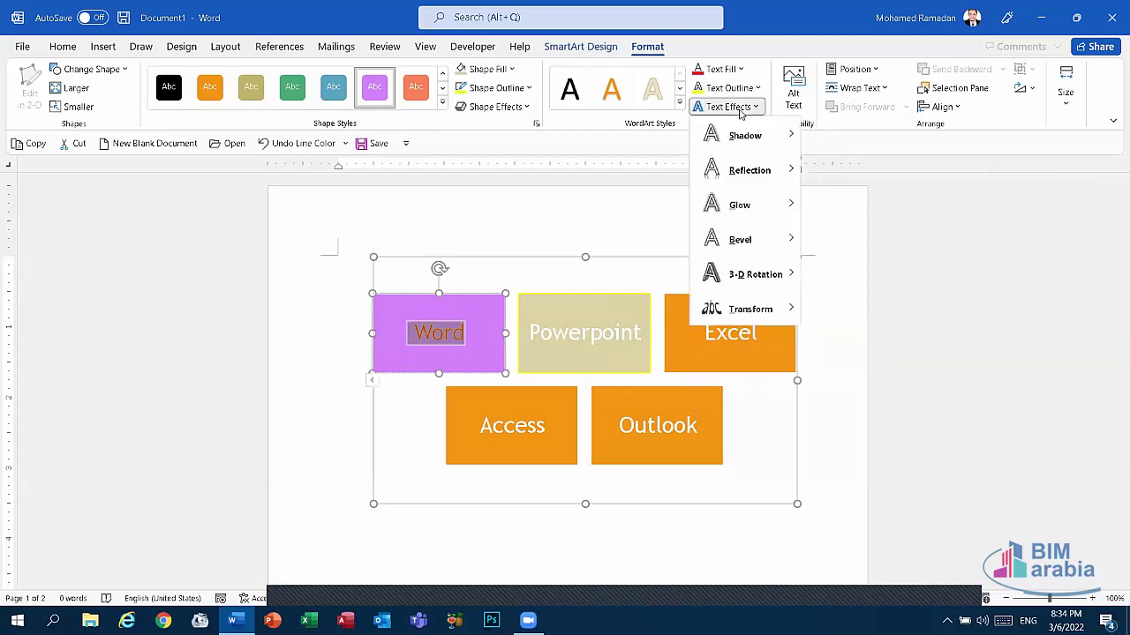
pyautogui.moveTo(752, 301)
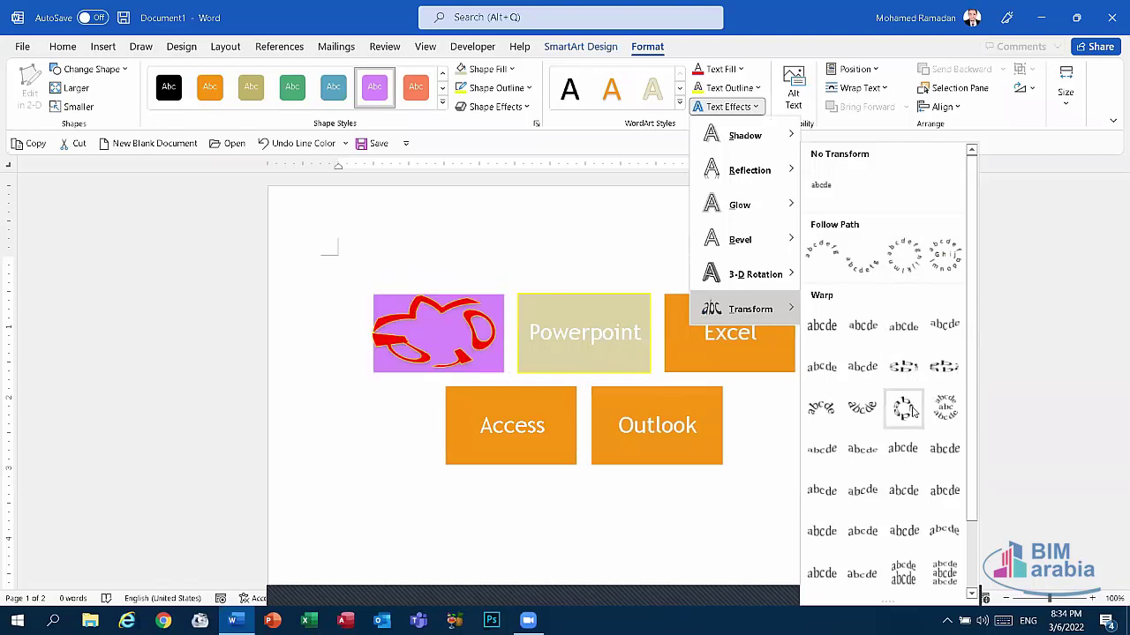
pyautogui.click(942, 324)
pyautogui.click(576, 363)
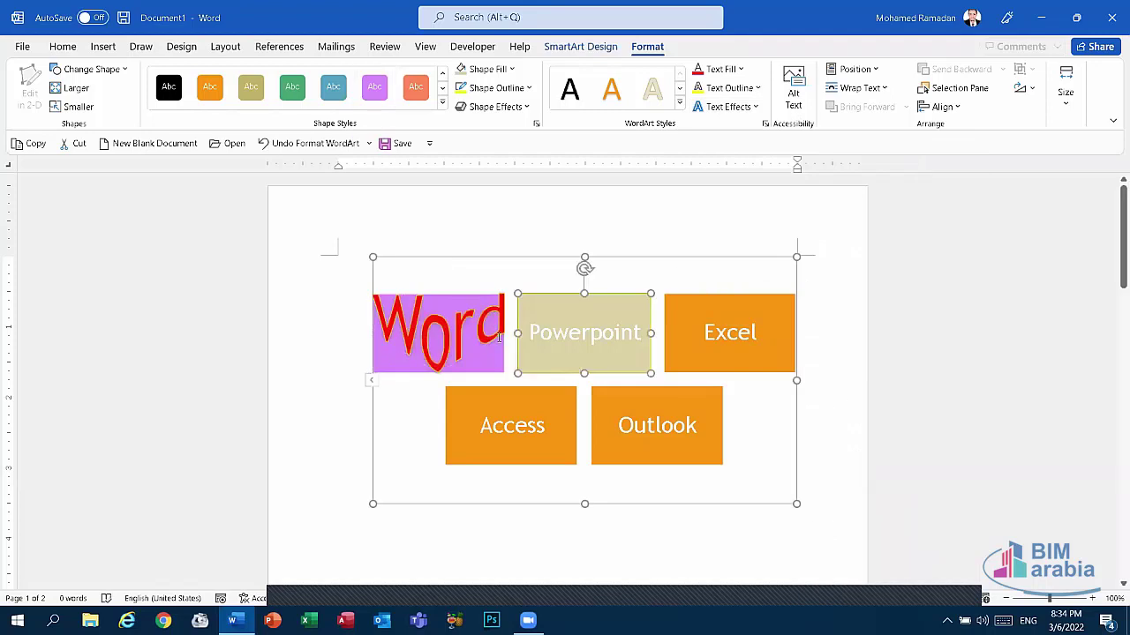
pyautogui.click(325, 152)
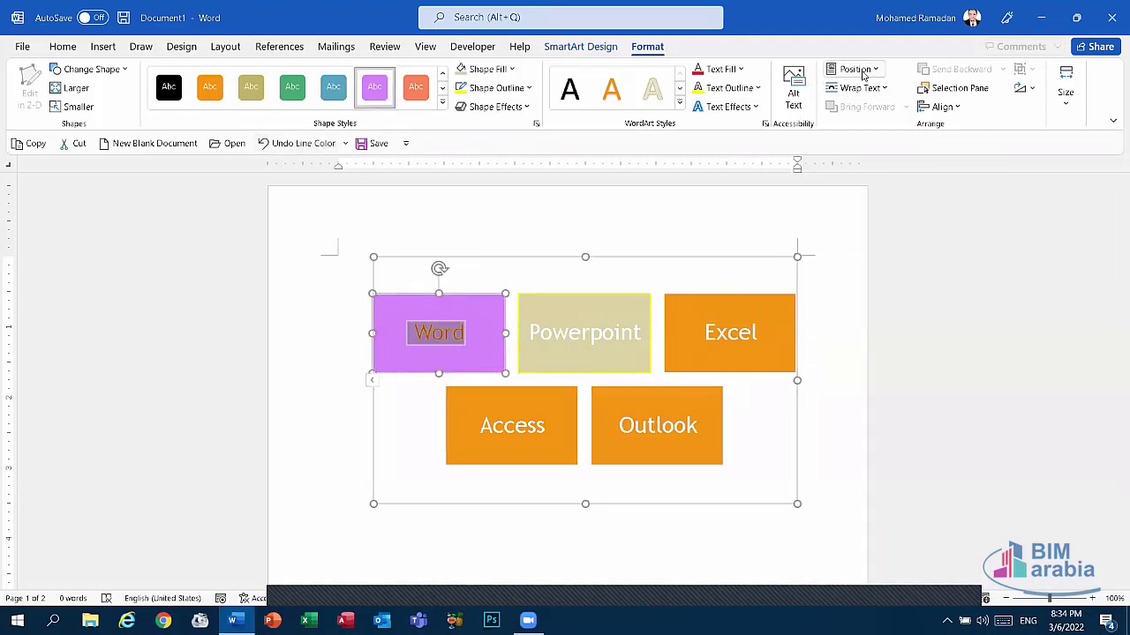
pyautogui.click(721, 256)
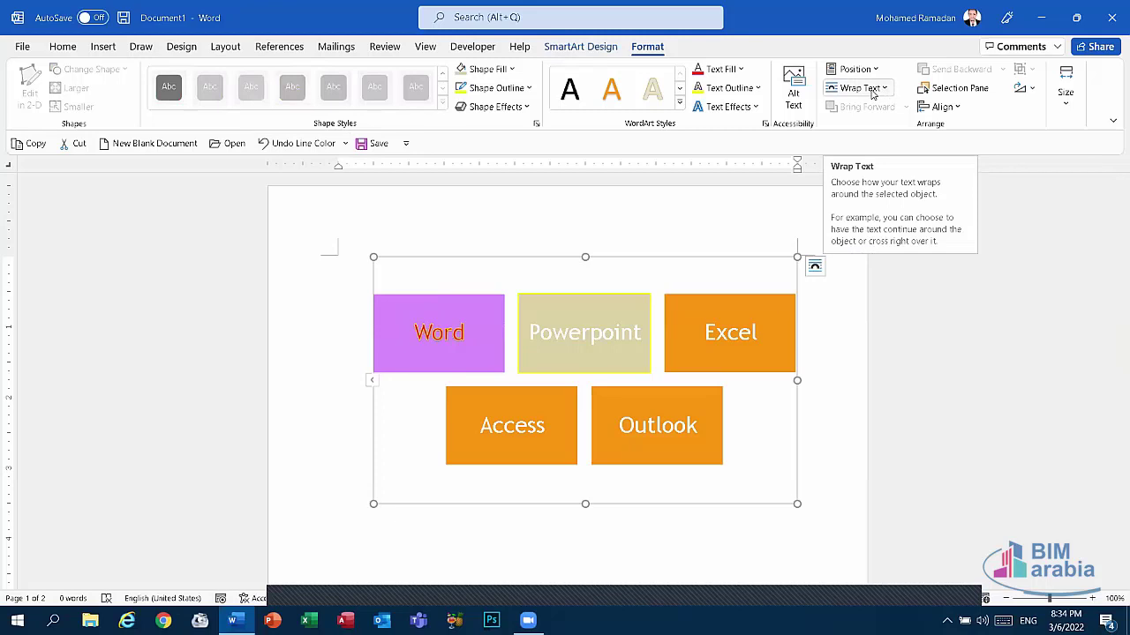
pyautogui.click(601, 333)
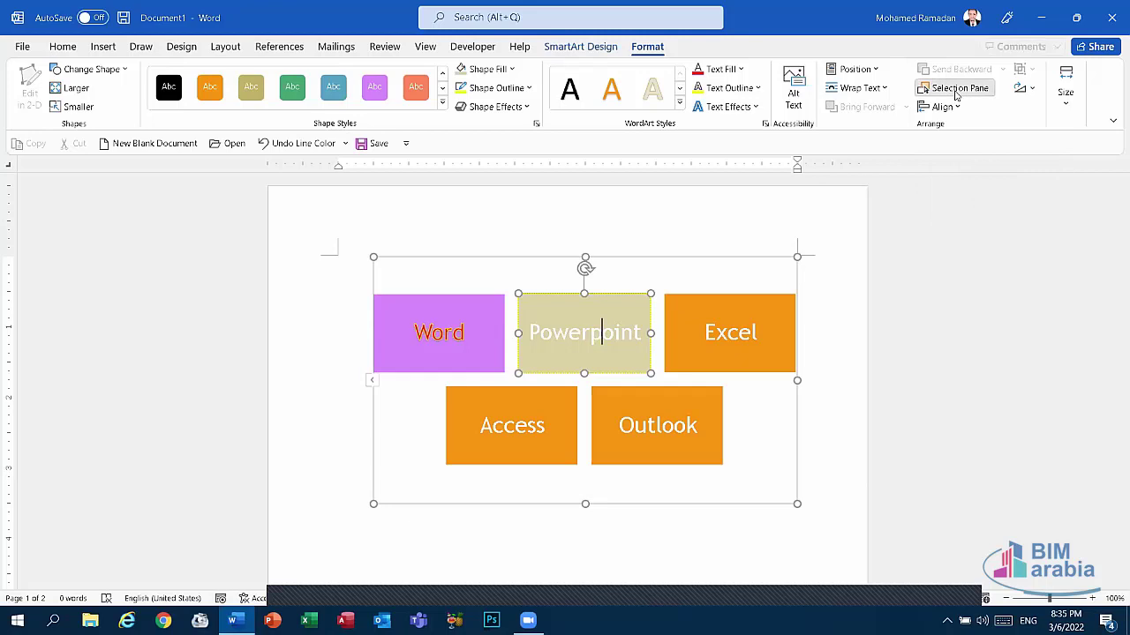
pyautogui.click(962, 90)
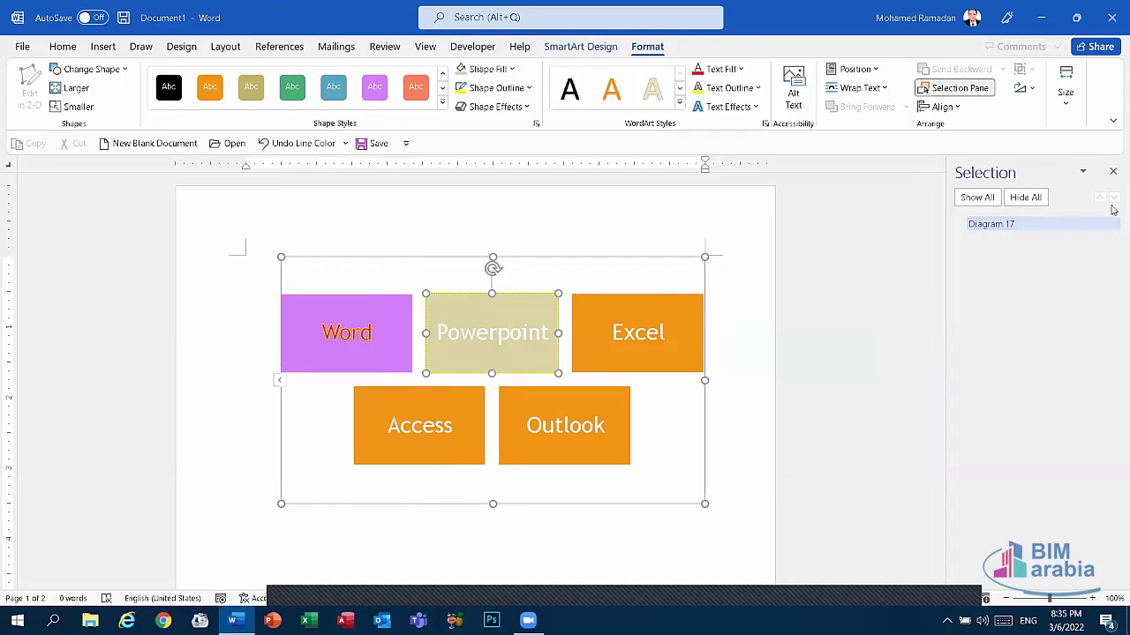
pyautogui.click(1113, 172)
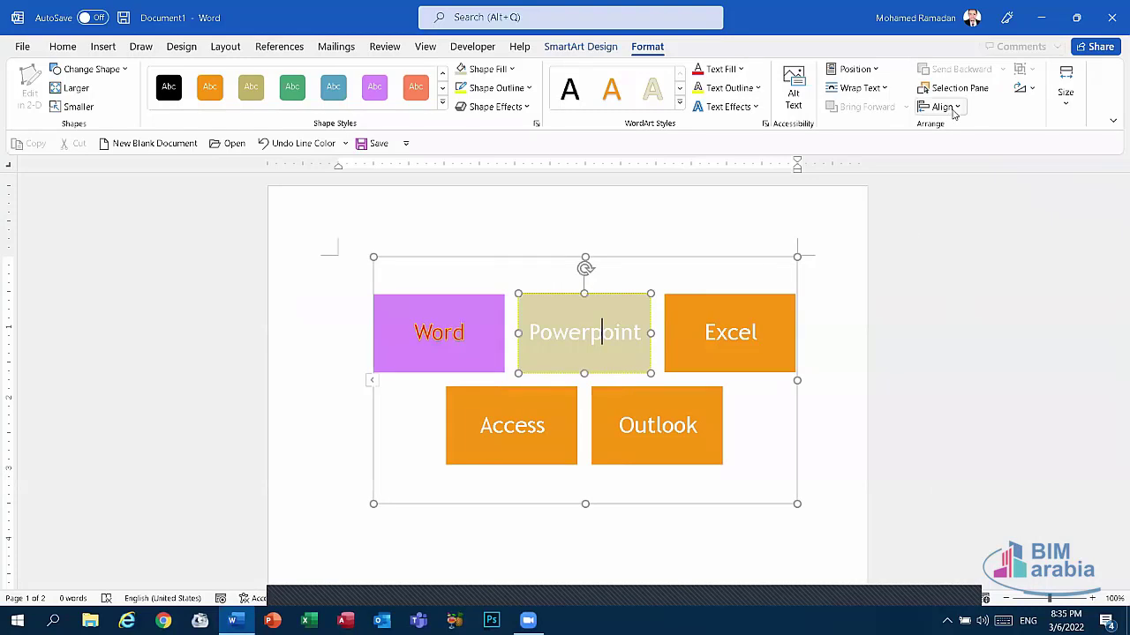
pyautogui.click(942, 106)
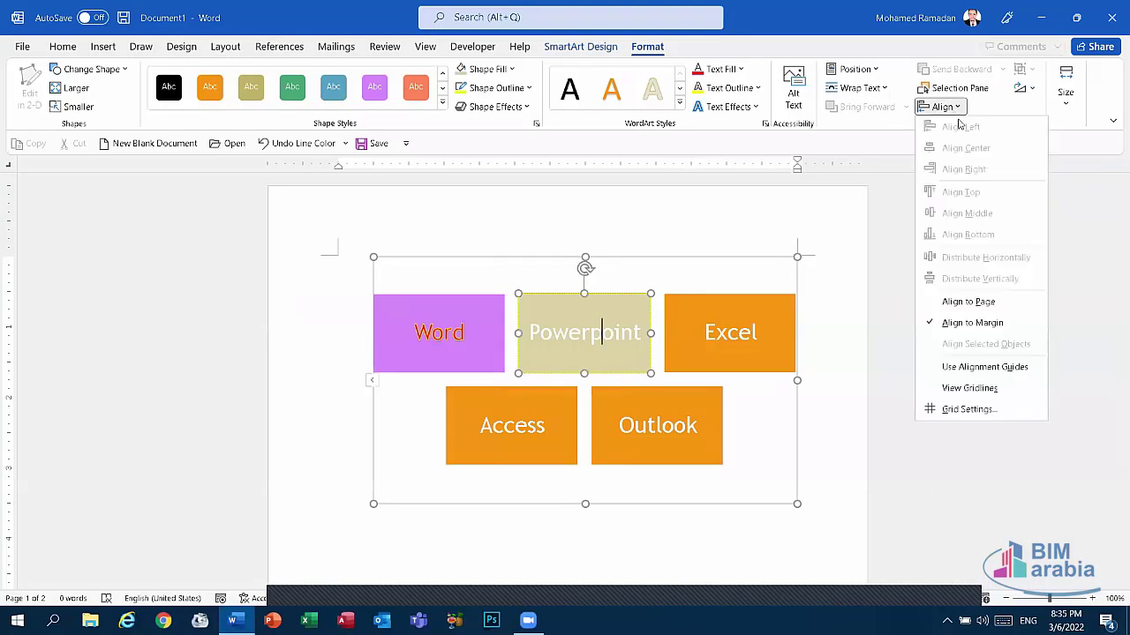
pyautogui.click(675, 255)
pyautogui.click(675, 256)
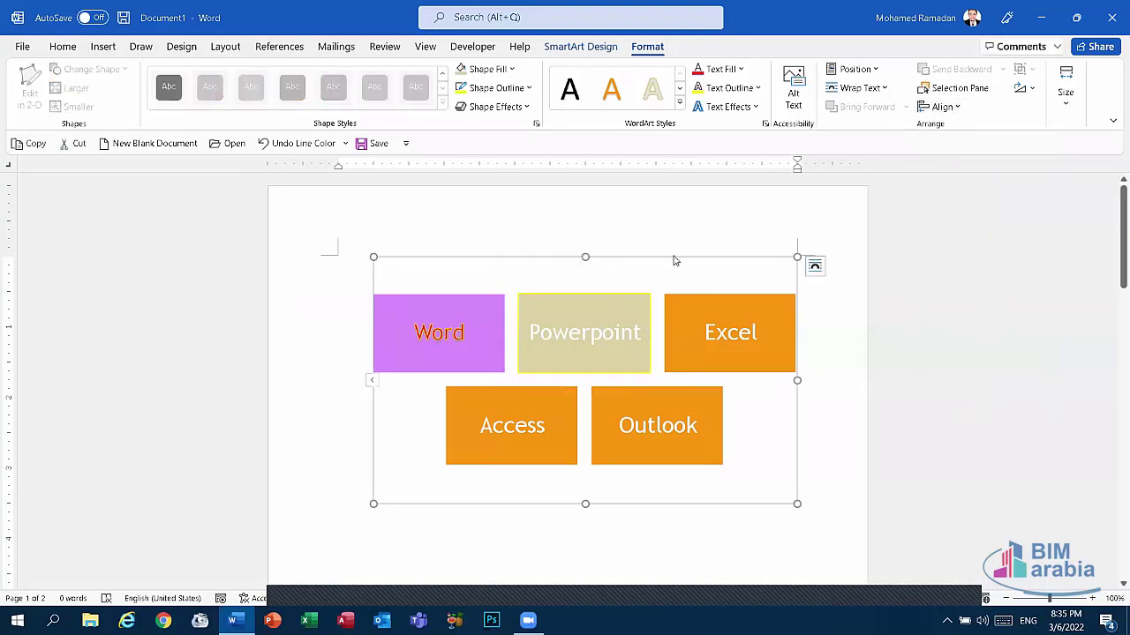
pyautogui.click(959, 88)
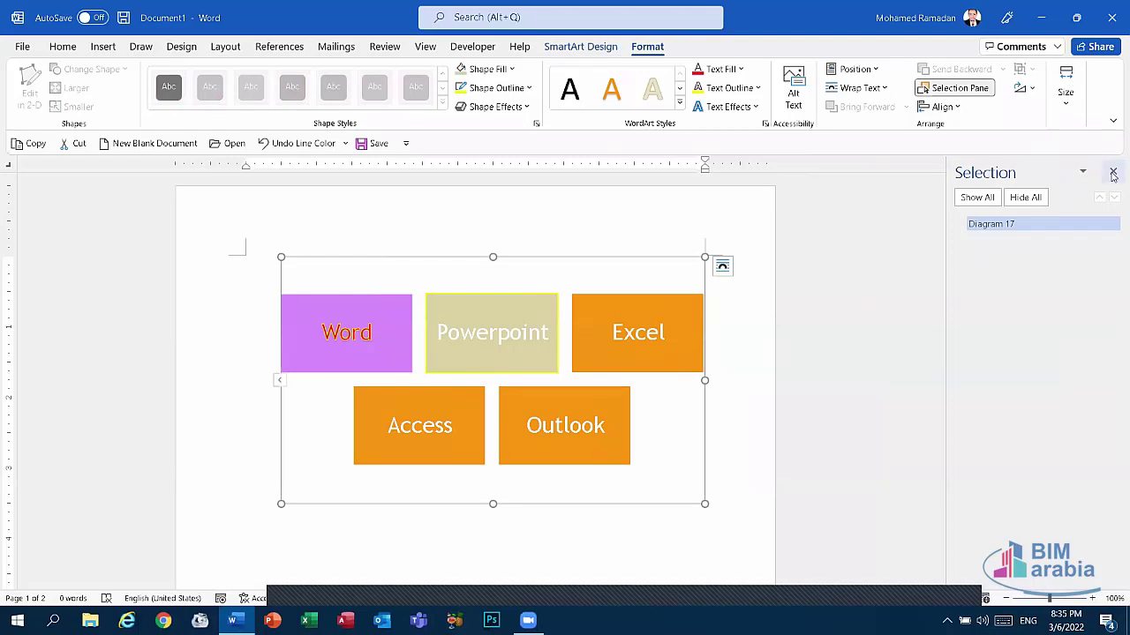
pyautogui.click(1113, 171)
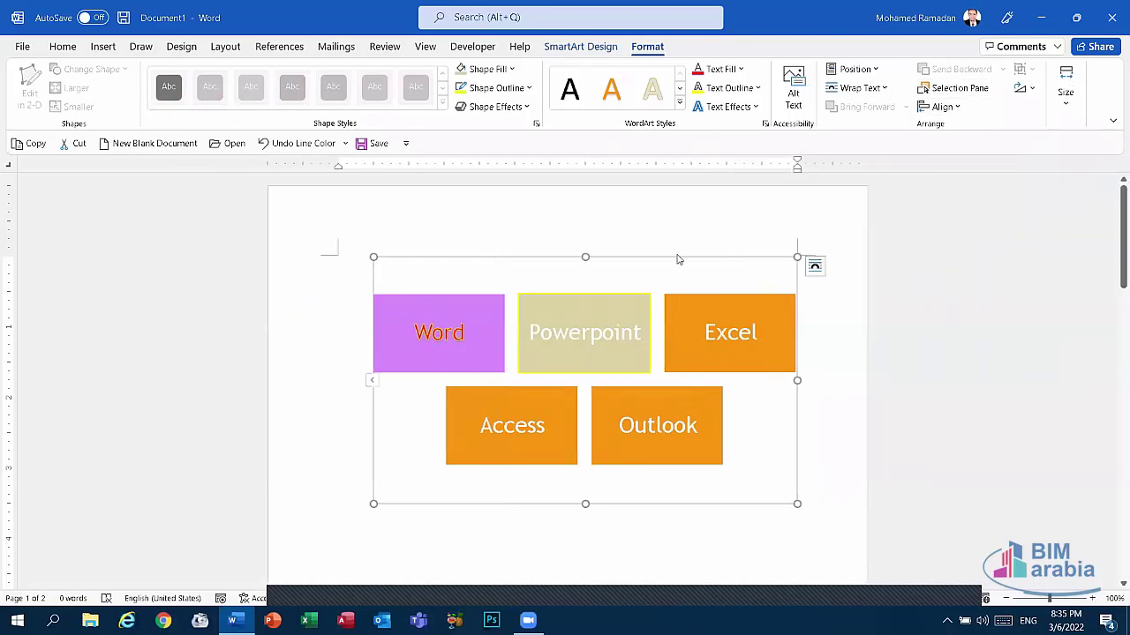
pyautogui.click(1022, 88)
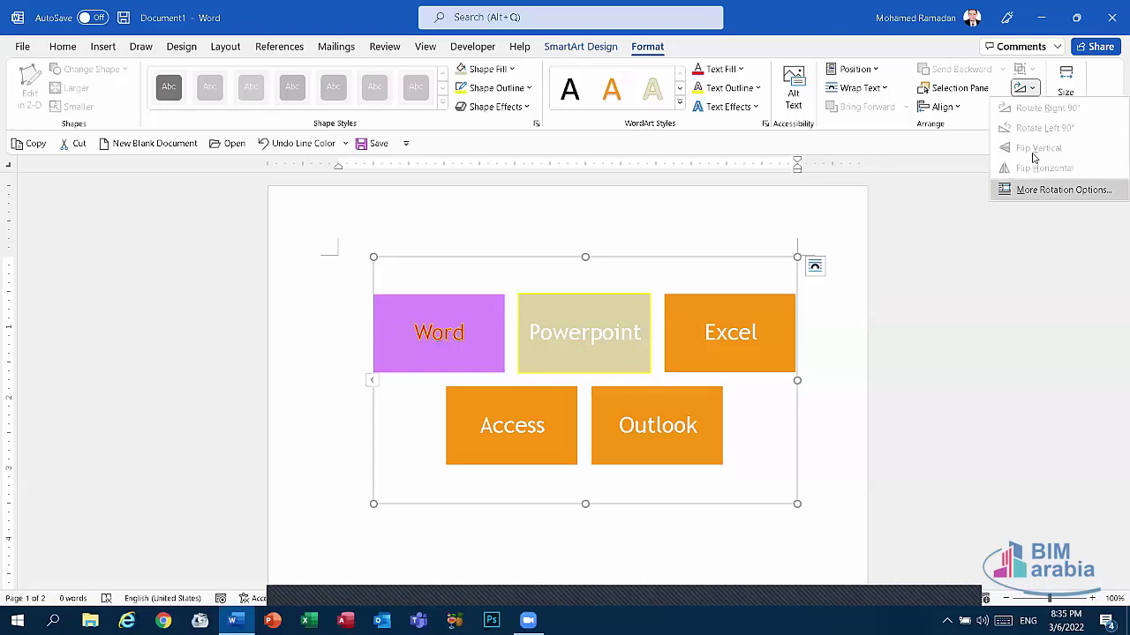
pyautogui.click(765, 275)
pyautogui.click(1065, 97)
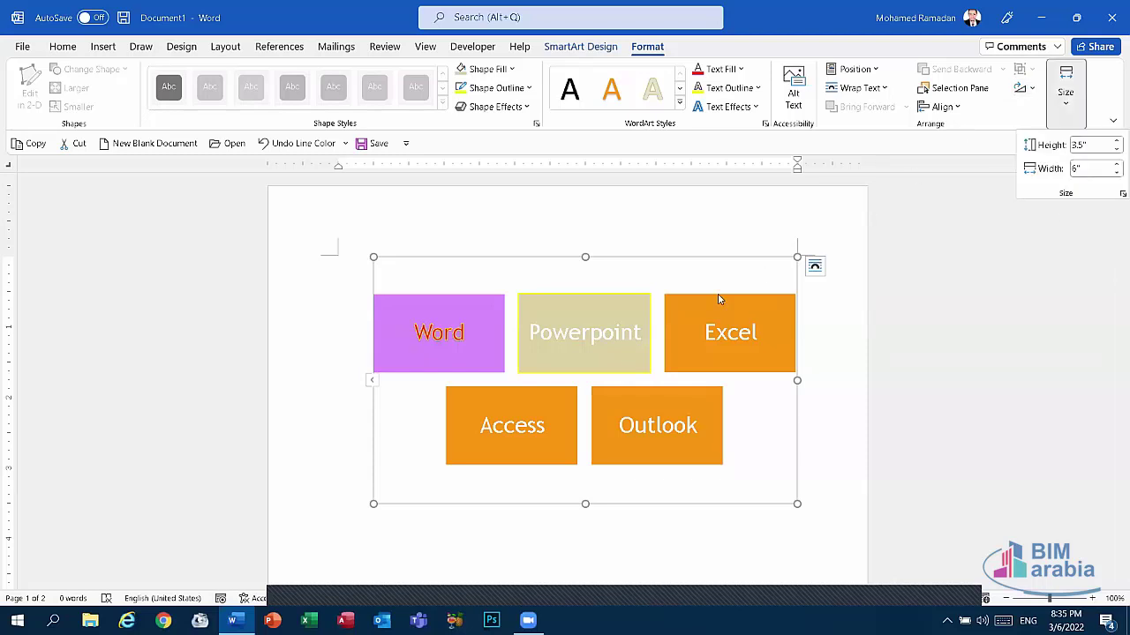
pyautogui.click(569, 322)
pyautogui.click(462, 316)
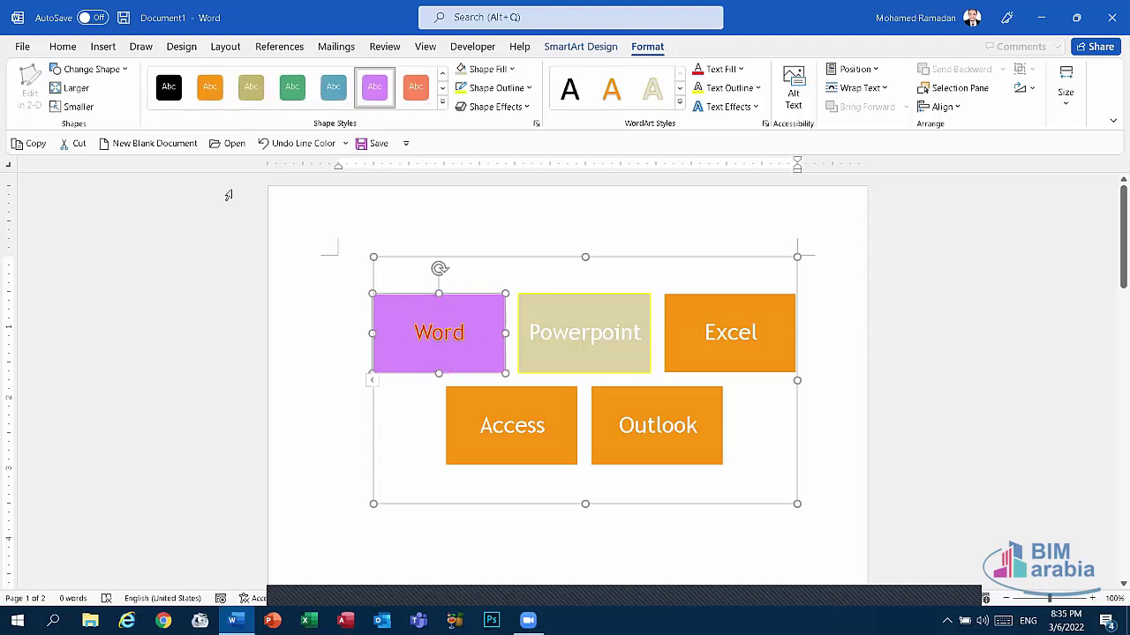
# - Enlarge the Word box five times, shrink it four times, and show the Change Shape choices
pyautogui.click(76, 88)
pyautogui.click(76, 88)
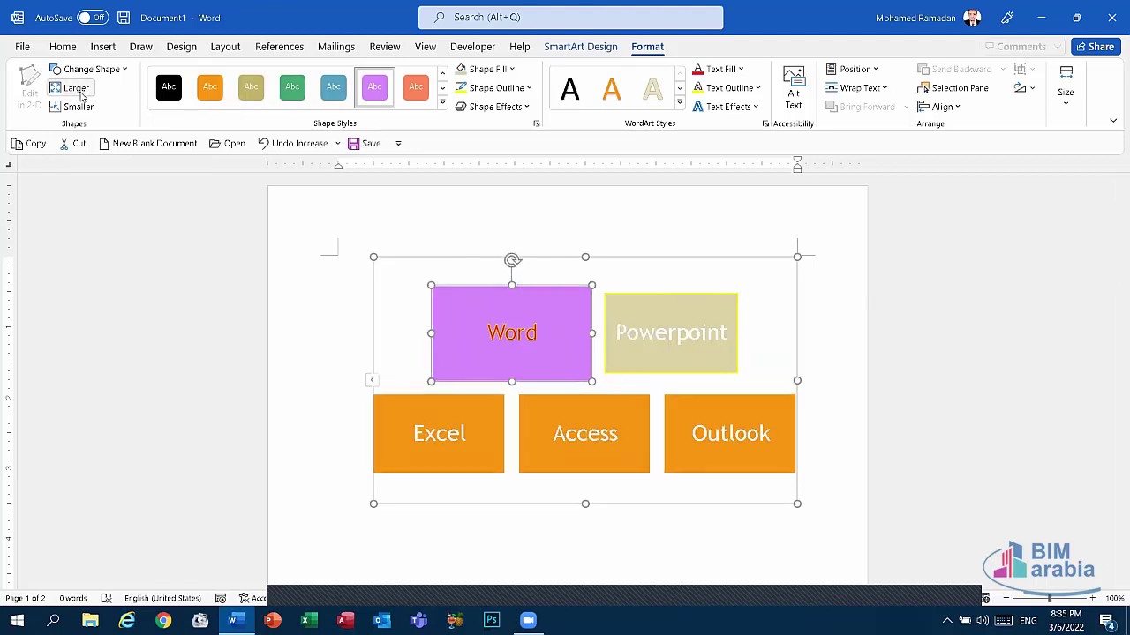
pyautogui.click(76, 88)
pyautogui.click(76, 88)
pyautogui.click(76, 88)
pyautogui.click(78, 90)
pyautogui.click(78, 90)
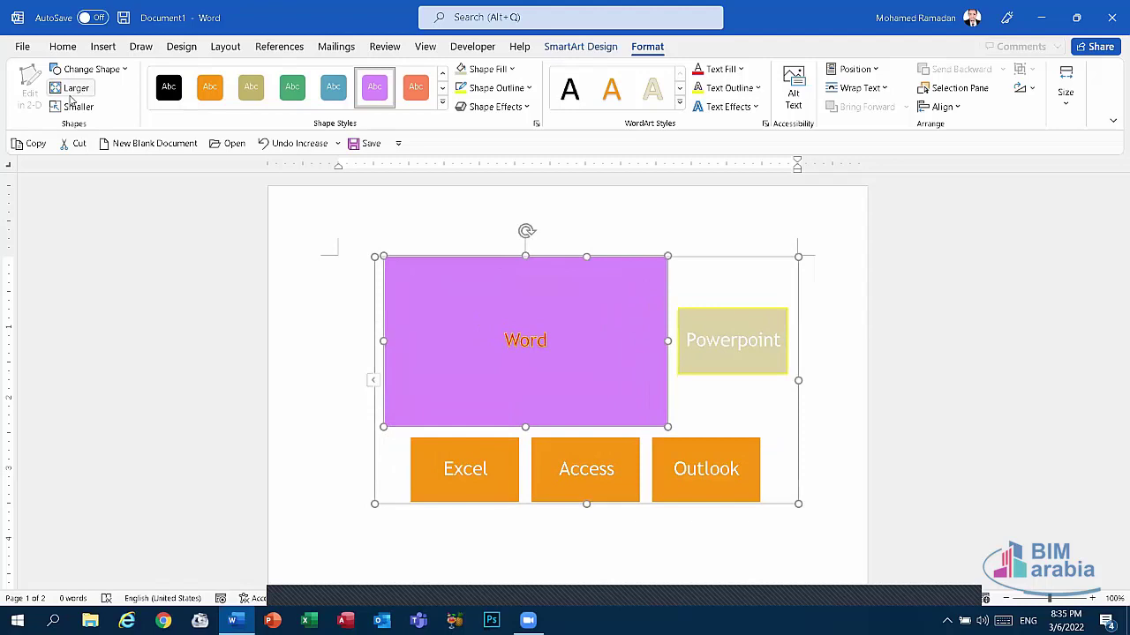
pyautogui.click(73, 106)
pyautogui.click(73, 106)
pyautogui.click(73, 106)
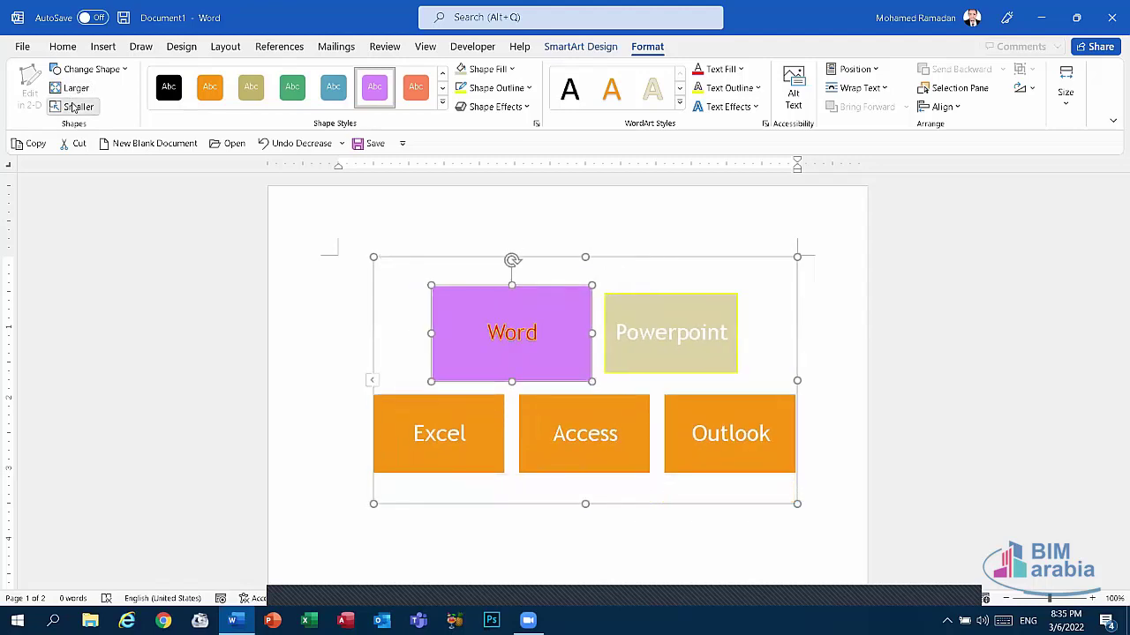
pyautogui.click(73, 106)
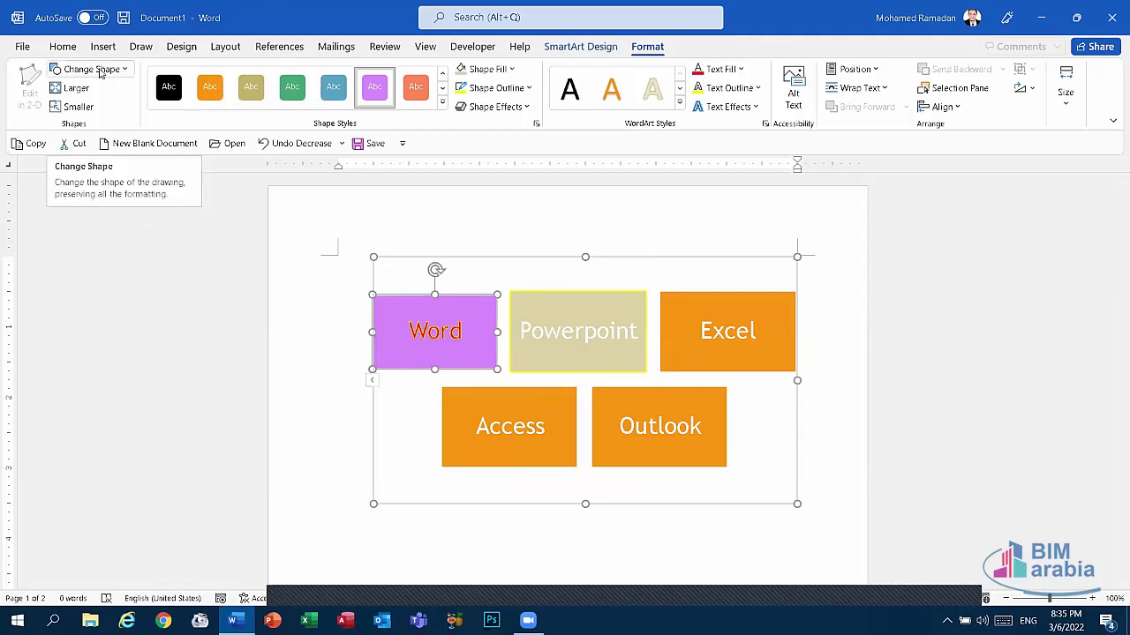
pyautogui.click(101, 74)
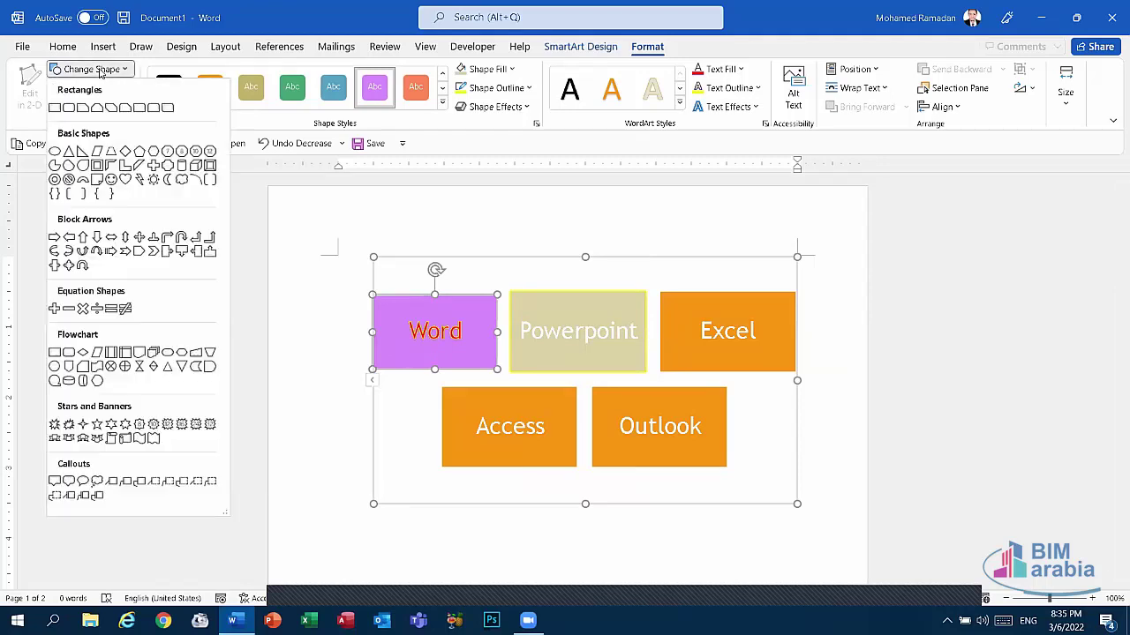
# - Turn the Word box into a cloud and give the Powerpoint and Excel boxes rounded right sides
pyautogui.click(182, 181)
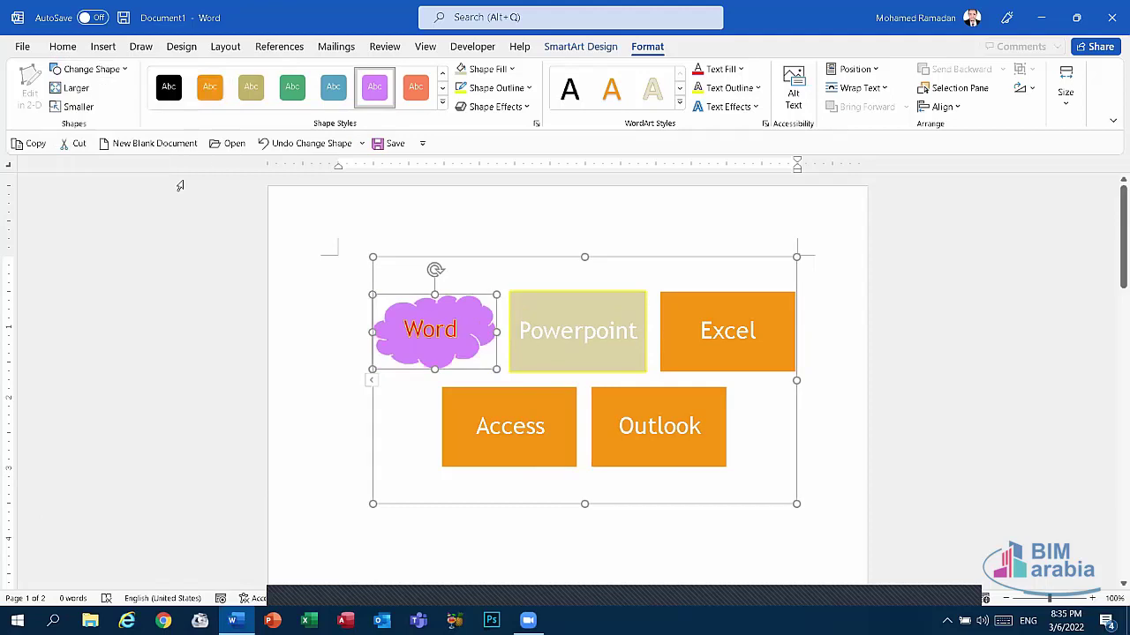
pyautogui.click(527, 336)
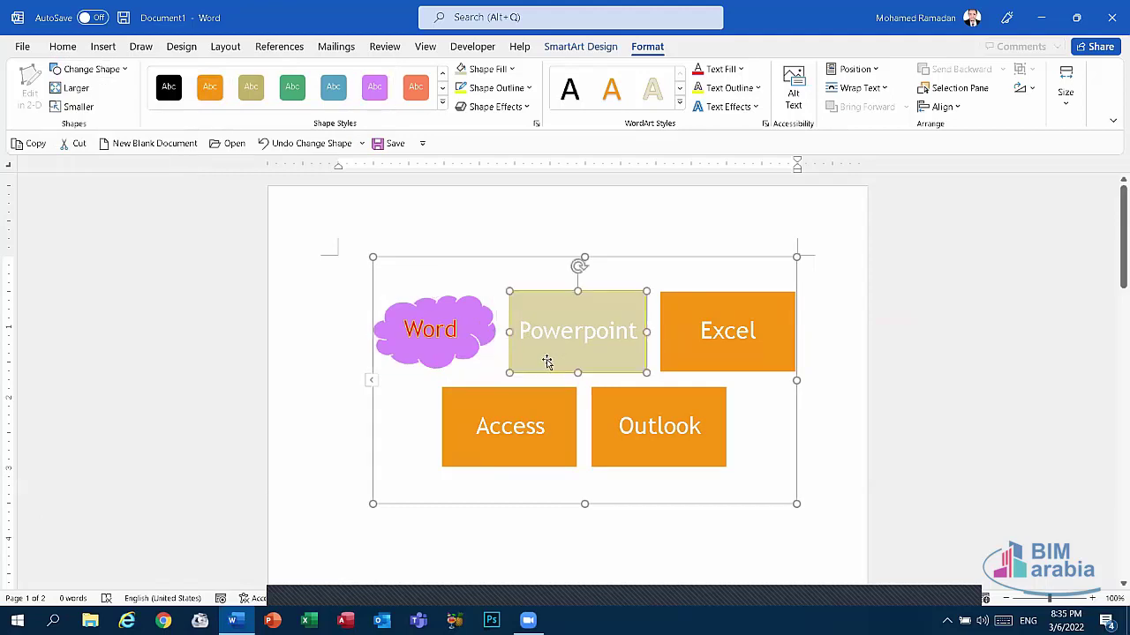
pyautogui.click(124, 69)
pyautogui.click(210, 367)
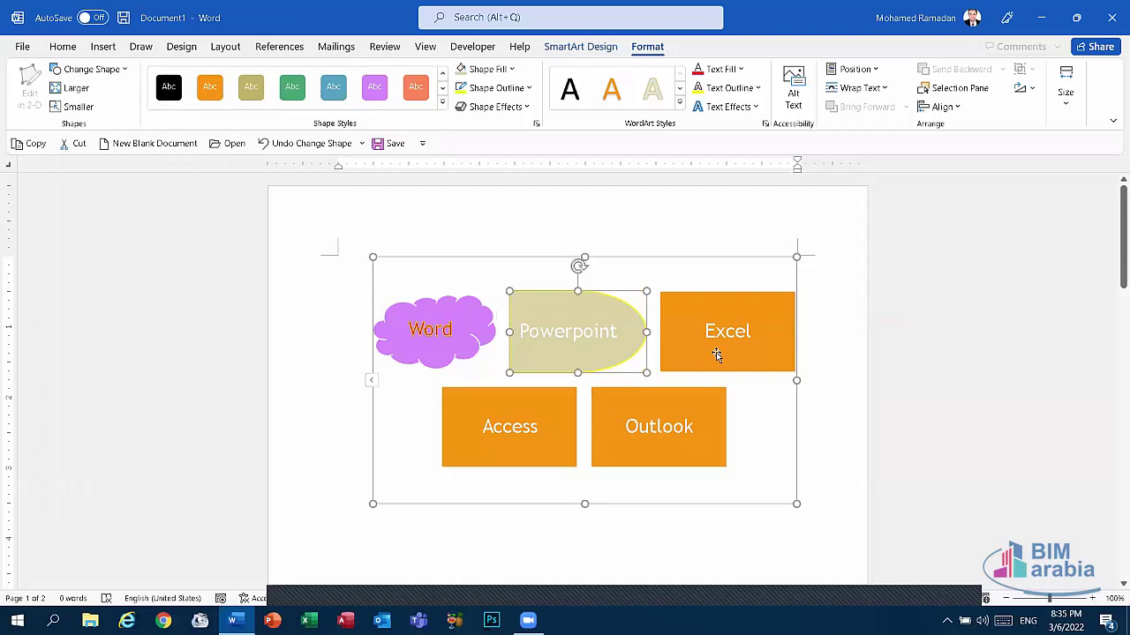
pyautogui.click(716, 355)
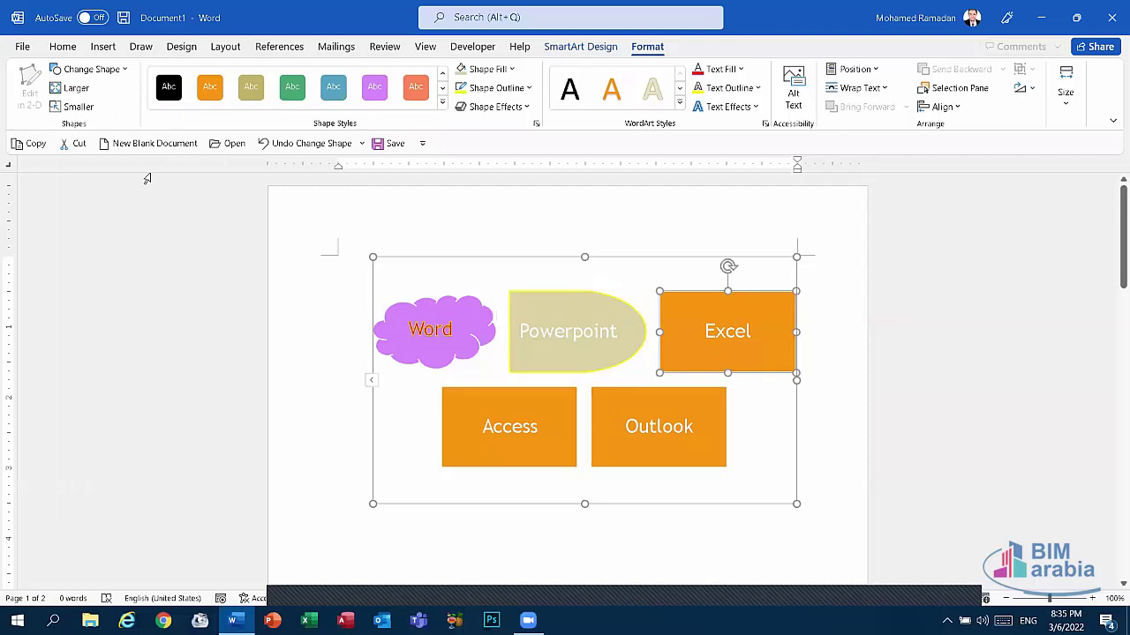
pyautogui.click(101, 72)
pyautogui.click(211, 369)
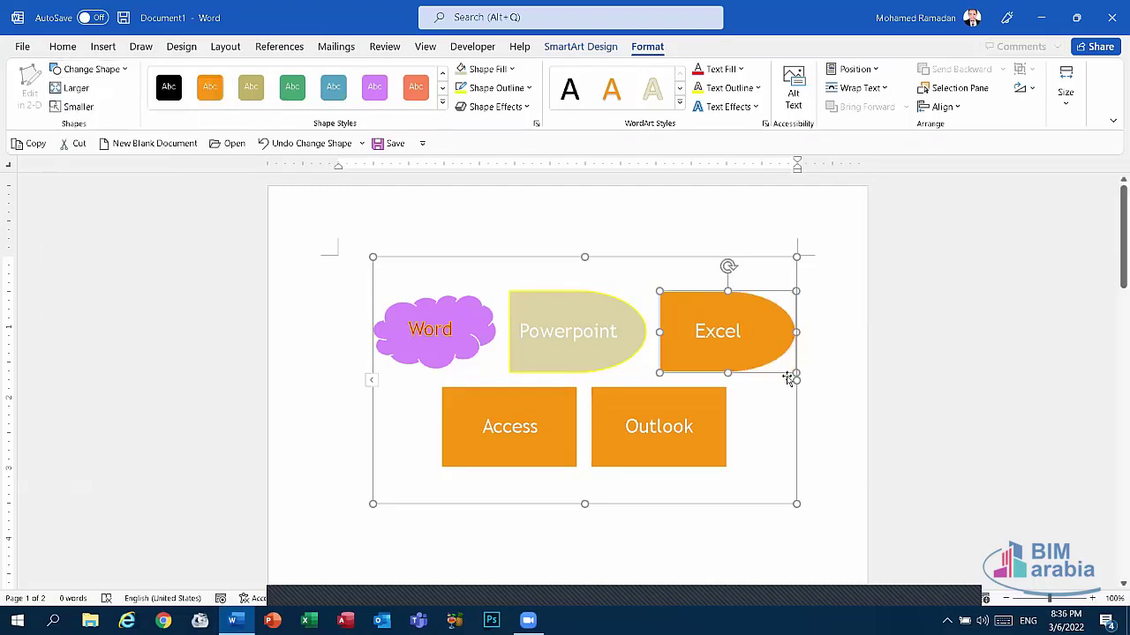
# - Change the Excel box to a pentagon and the Access box to a diamond
pyautogui.click(106, 70)
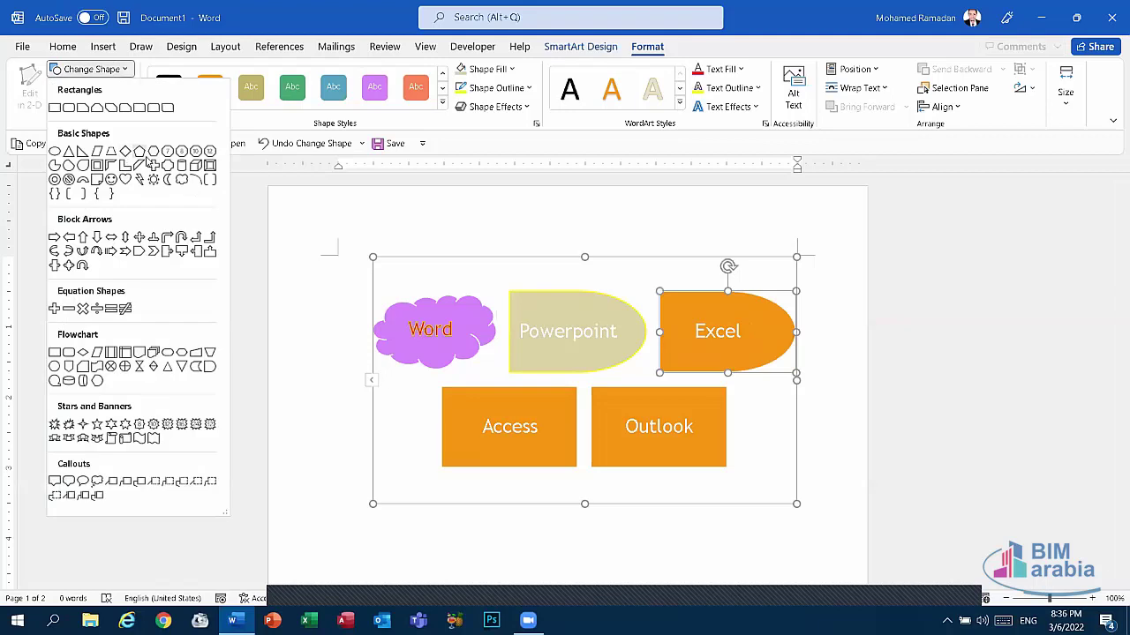
pyautogui.click(139, 151)
pyautogui.click(481, 388)
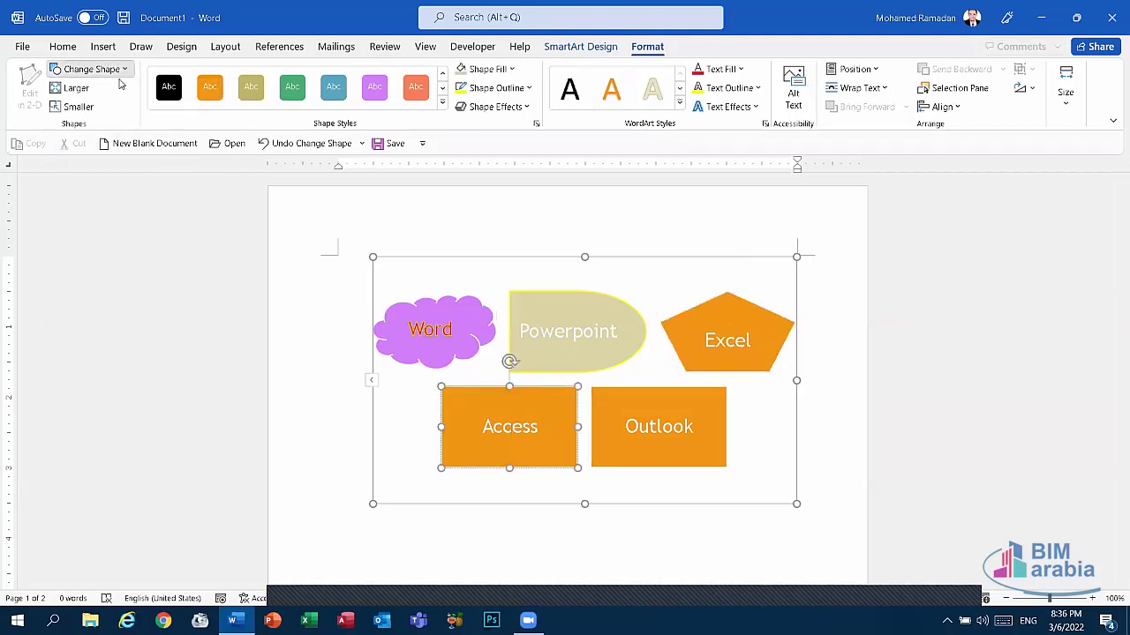
pyautogui.click(120, 71)
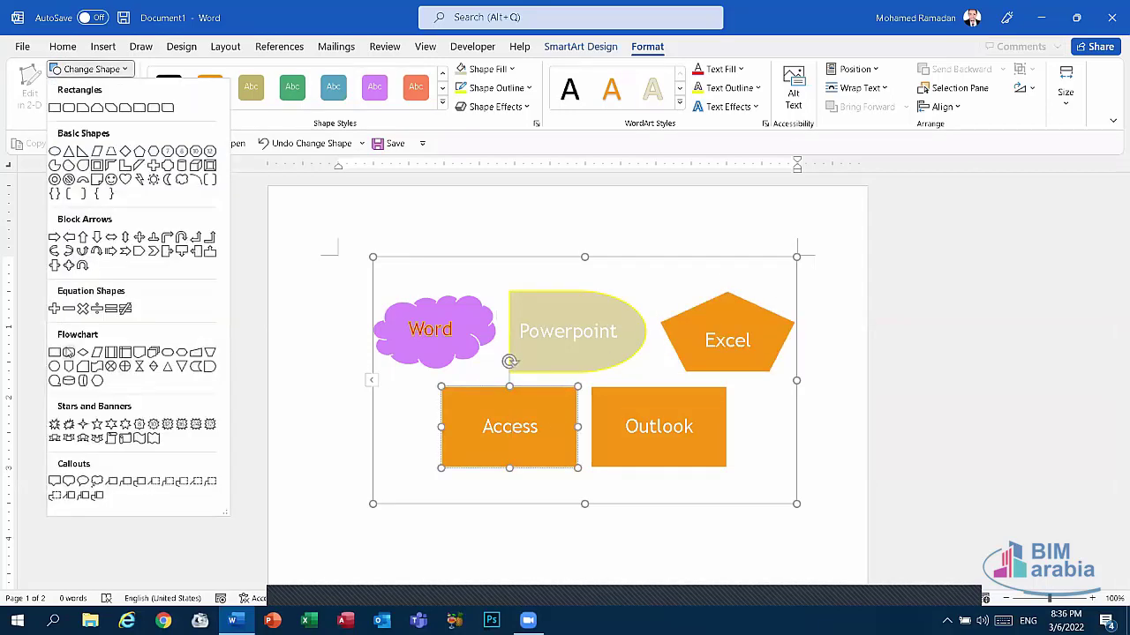
pyautogui.click(327, 385)
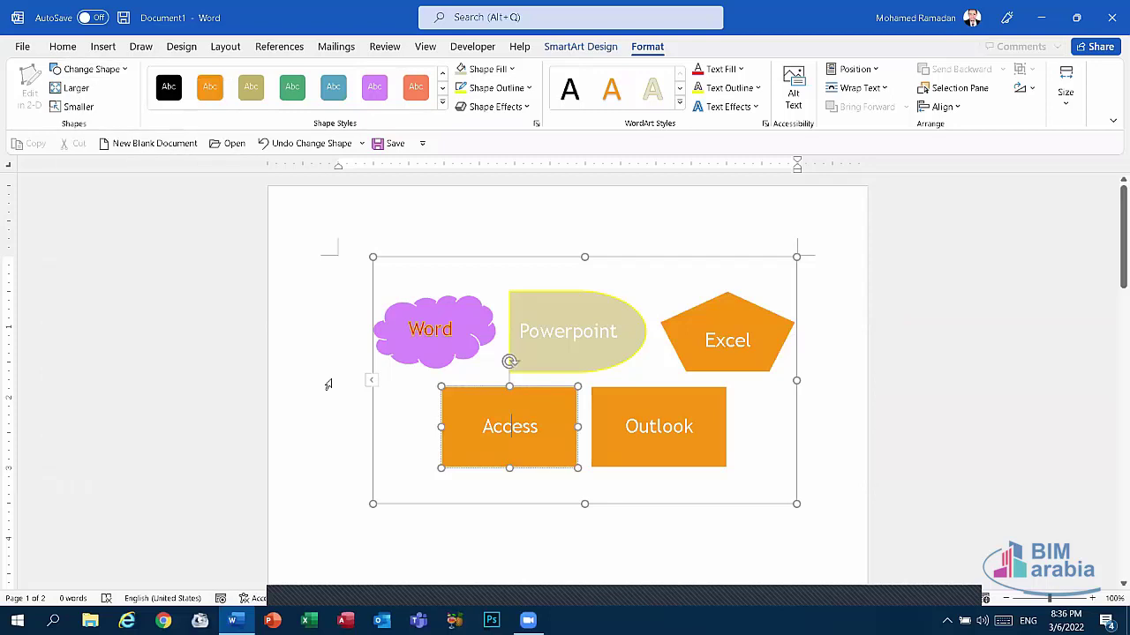
# - Recolour the Excel pentagon coral and make the Outlook box a green sun shape
pyautogui.click(728, 320)
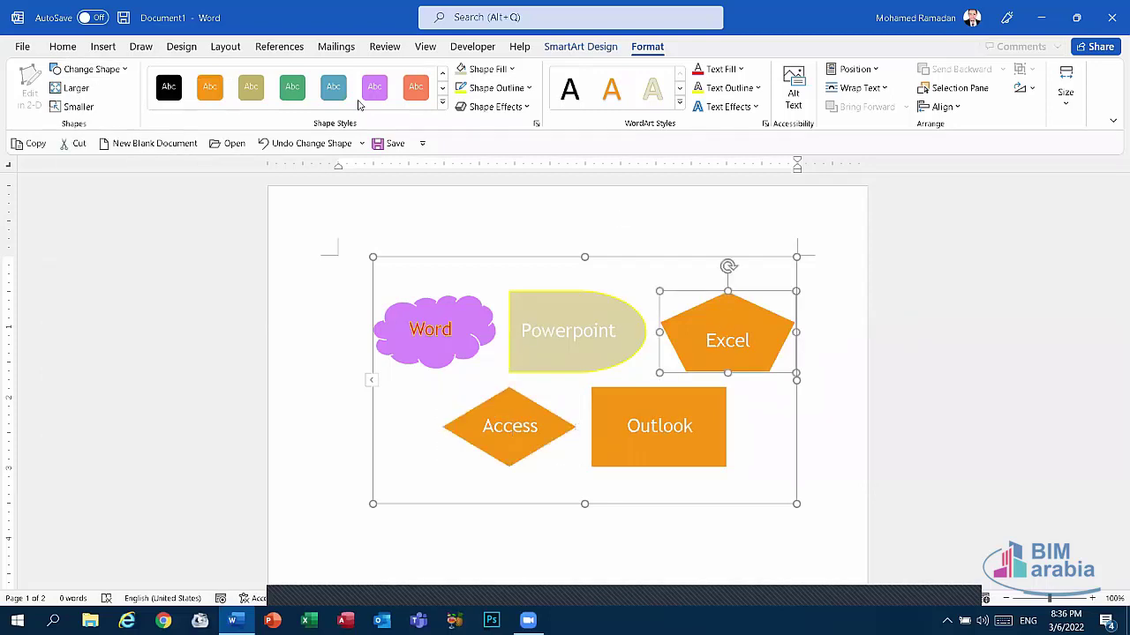
pyautogui.click(416, 87)
pyautogui.click(603, 393)
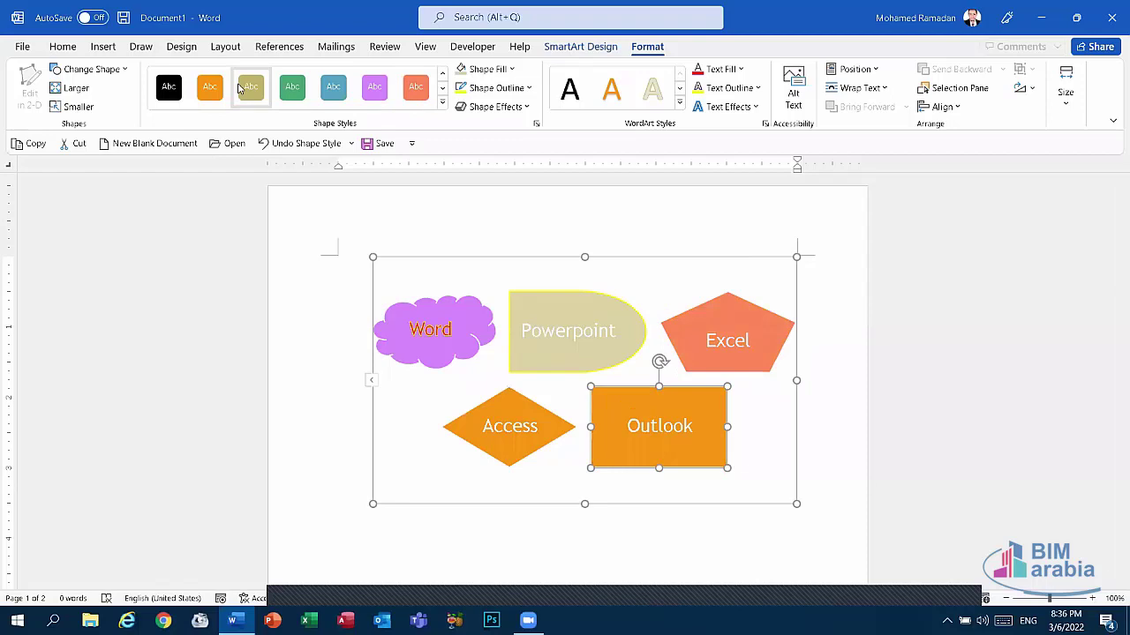
pyautogui.click(293, 87)
pyautogui.click(118, 70)
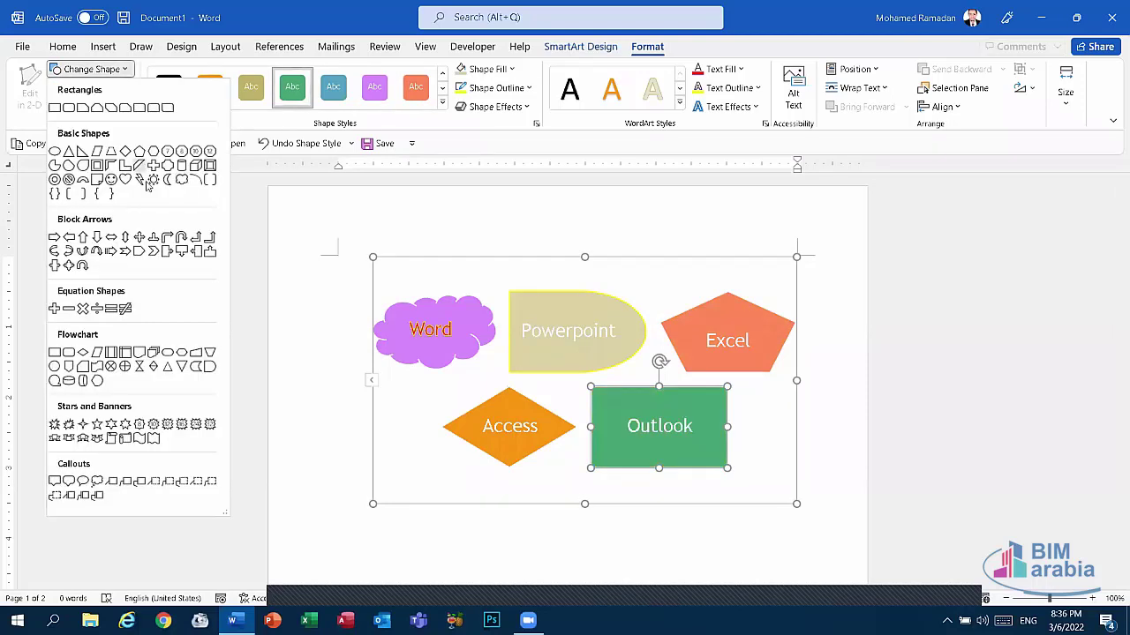
pyautogui.click(148, 183)
pyautogui.click(683, 284)
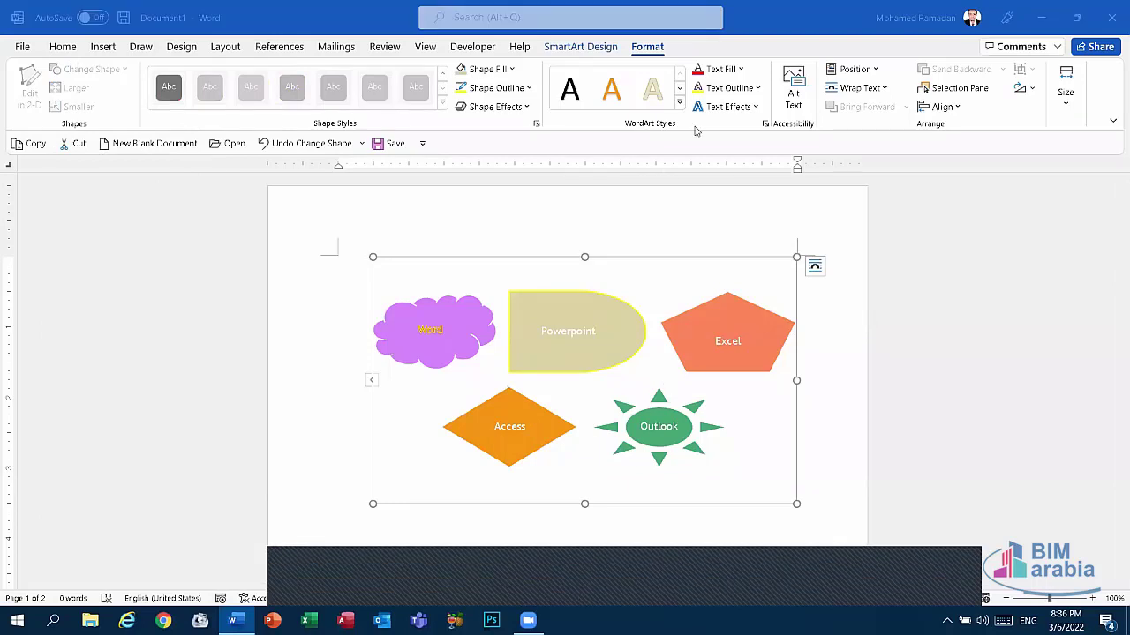
# - Undo the recent shape and colour changes, back to the cloud and rounded shapes
pyautogui.click(310, 143)
pyautogui.click(311, 143)
pyautogui.click(310, 143)
pyautogui.click(311, 143)
pyautogui.click(311, 143)
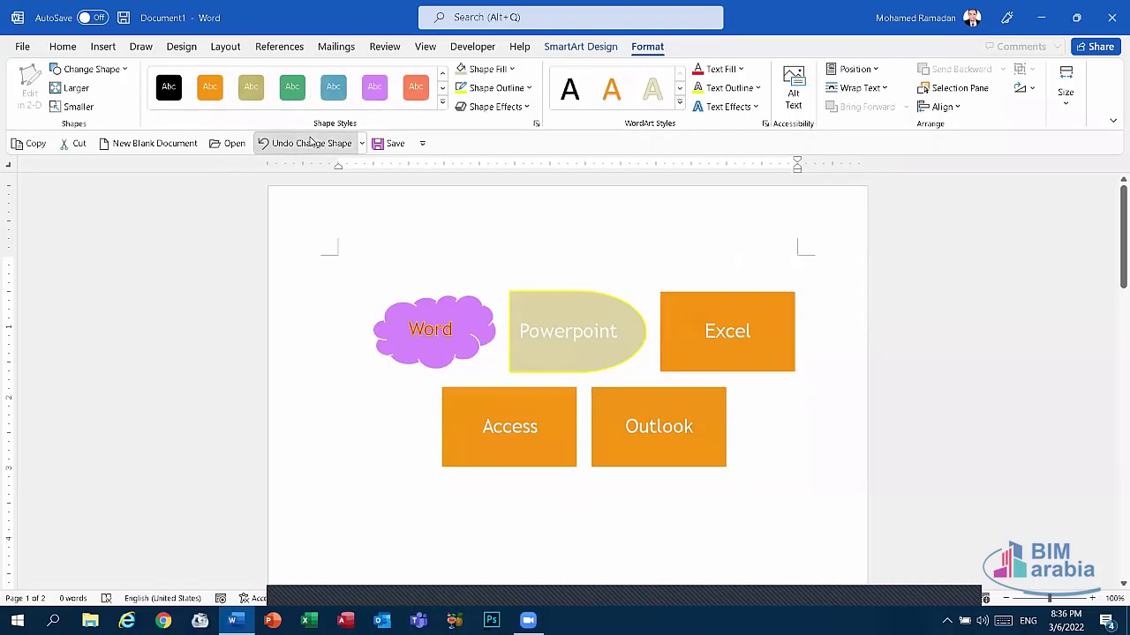
pyautogui.click(310, 143)
pyautogui.click(311, 143)
pyautogui.click(311, 143)
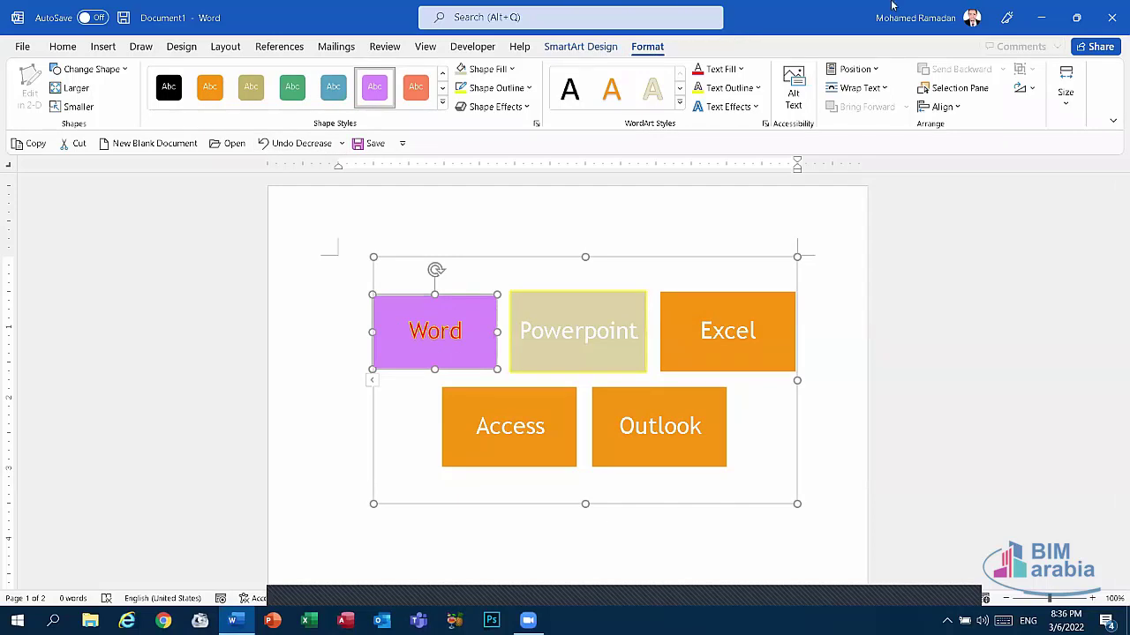
# - Move from the Insert and Format ribbons to the SmartArt Design layouts and styles
pyautogui.click(106, 46)
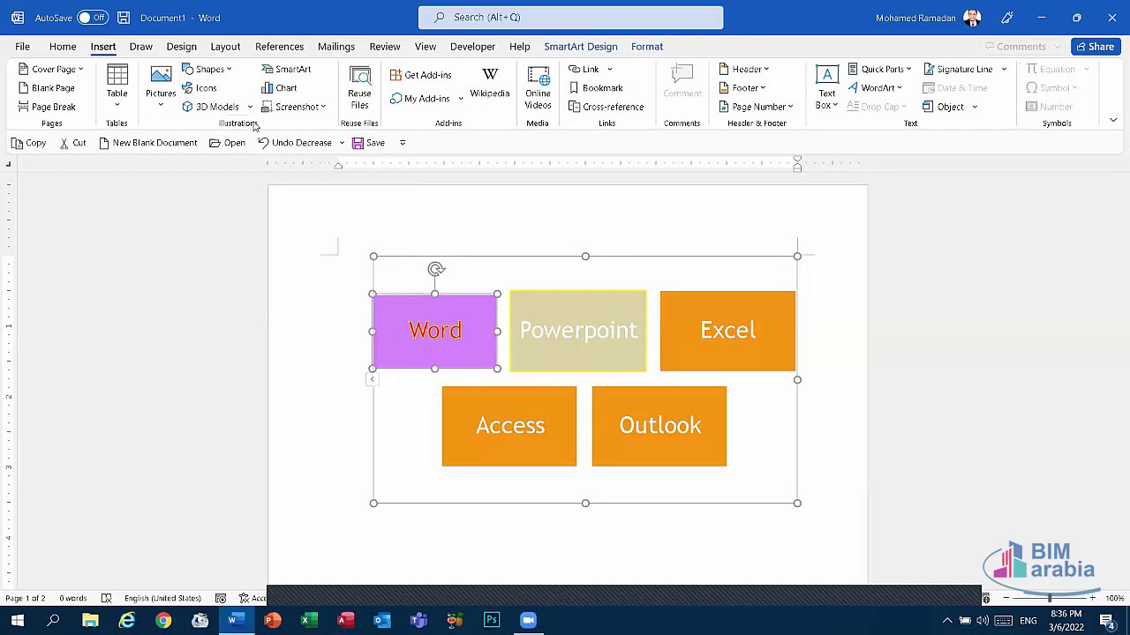
pyautogui.click(643, 49)
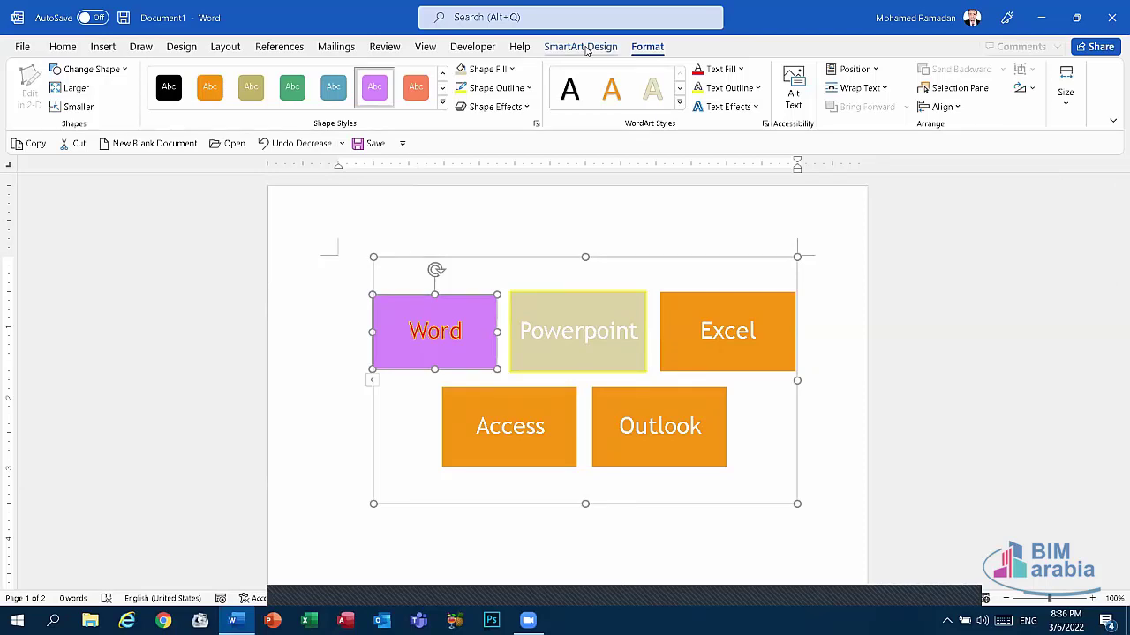
pyautogui.click(585, 51)
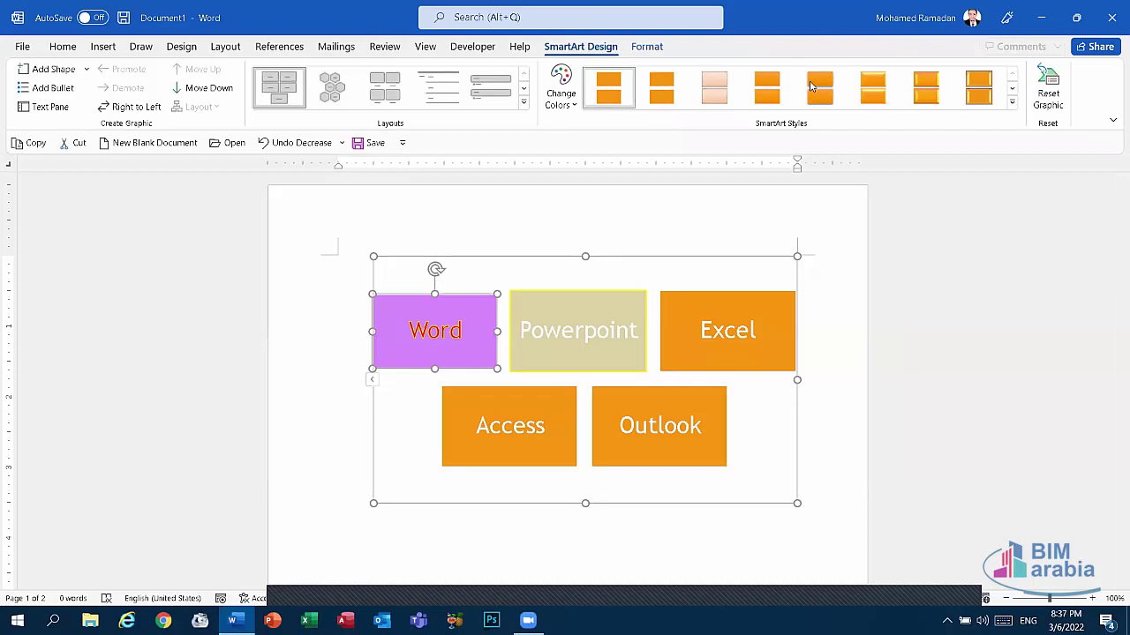
# - Try several 3-D SmartArt styles and settle on the gold beveled block style
pyautogui.click(872, 93)
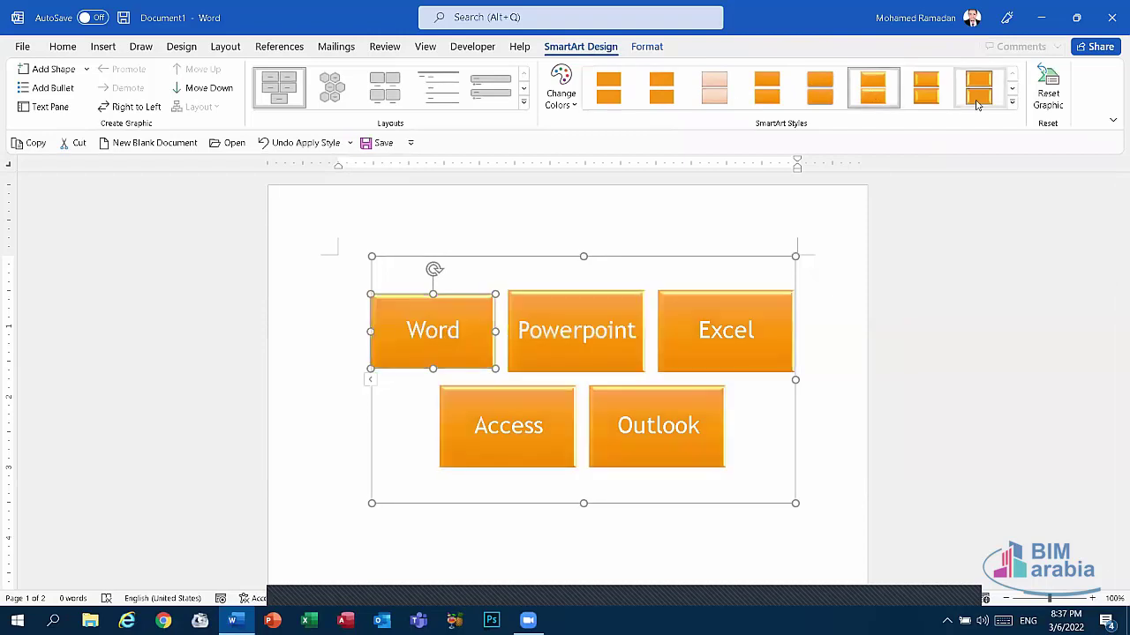
pyautogui.click(1013, 104)
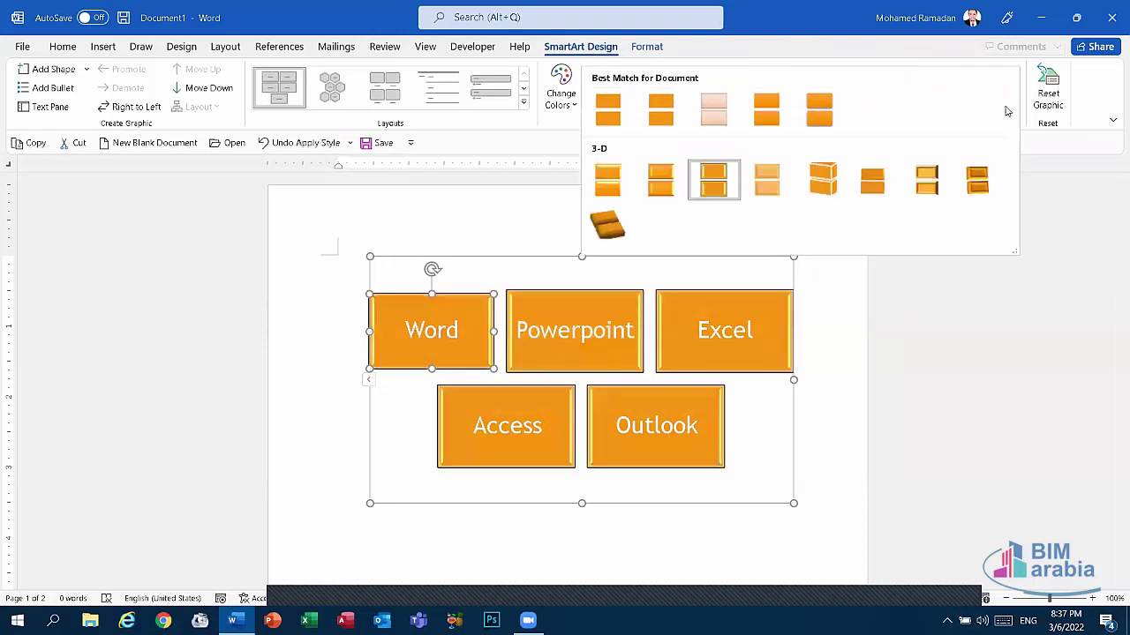
pyautogui.click(607, 225)
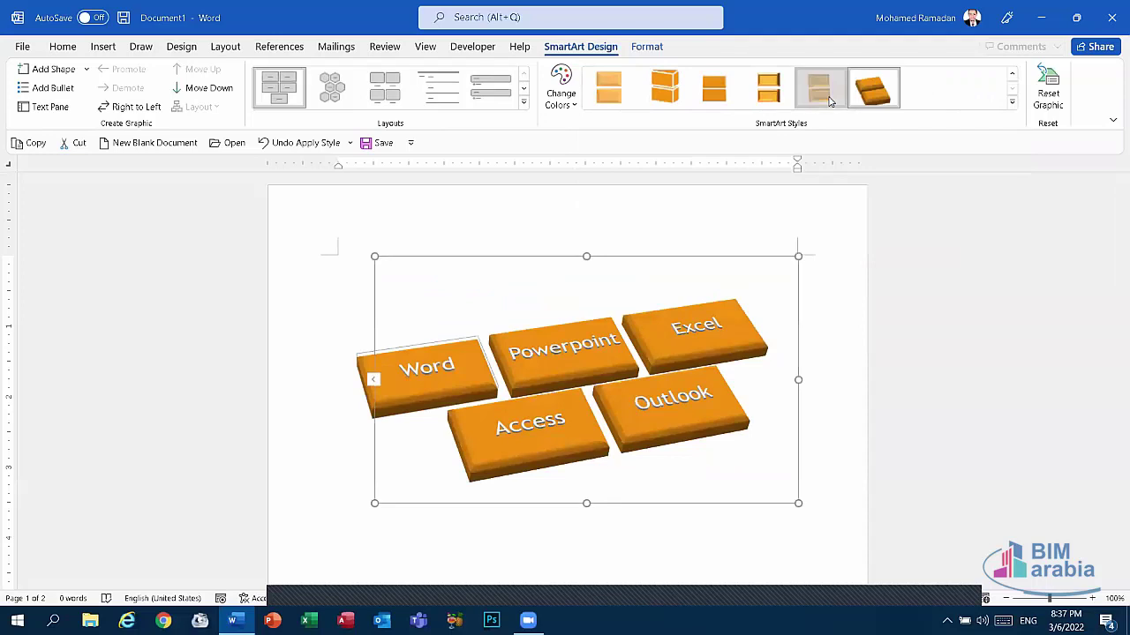
pyautogui.click(821, 92)
pyautogui.click(783, 97)
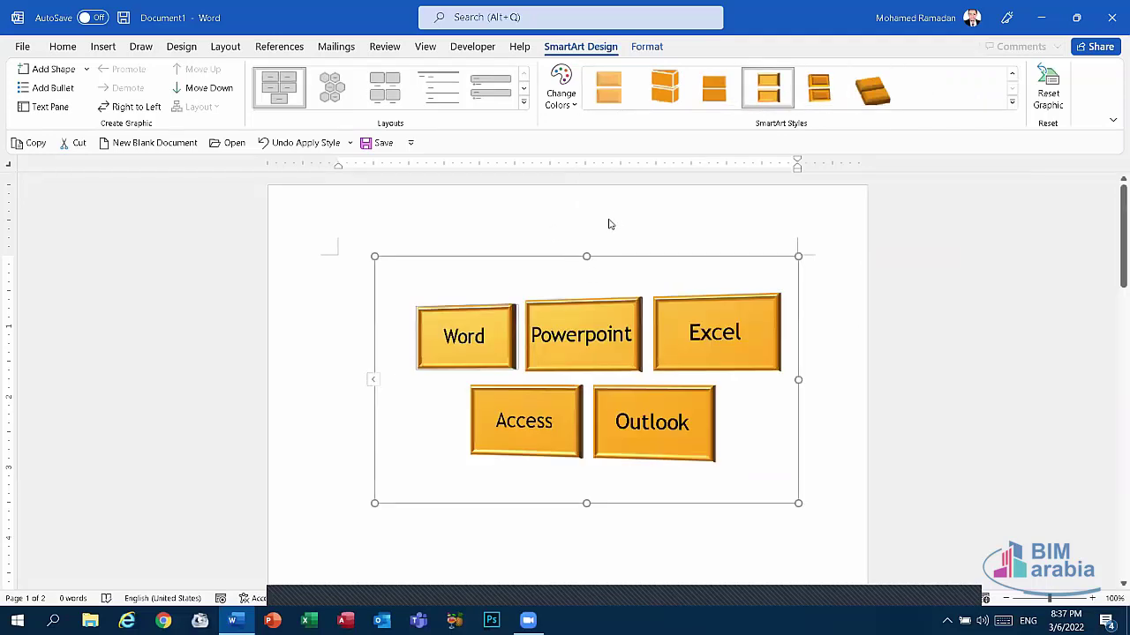
# - Apply the Colorful colour scheme, then test Reset Graphic and undo it
pyautogui.click(569, 101)
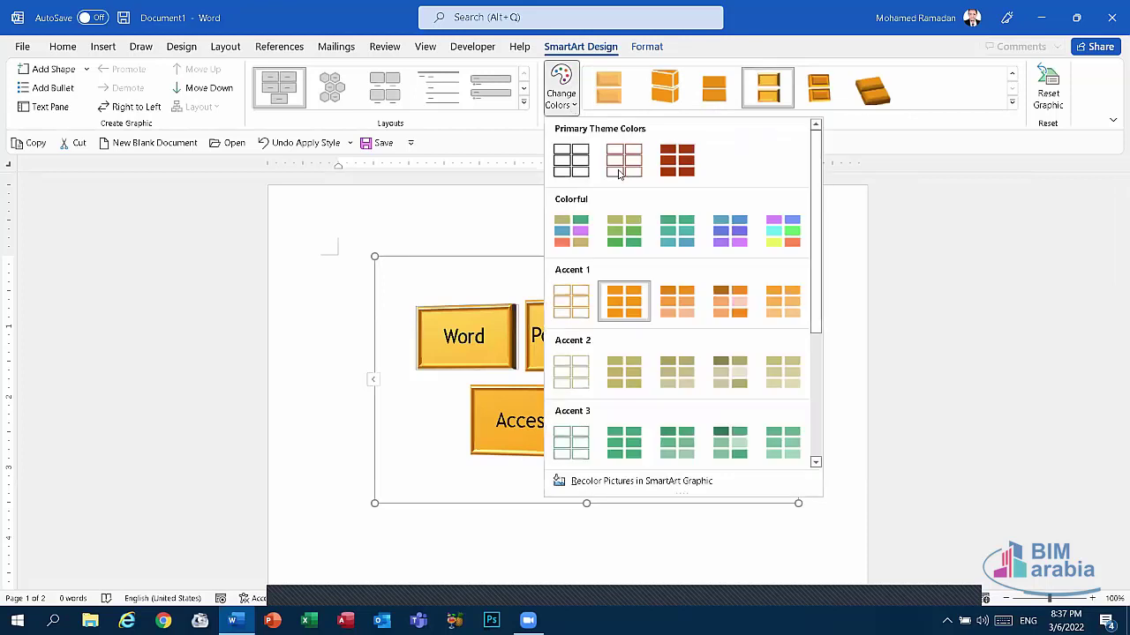
pyautogui.click(791, 247)
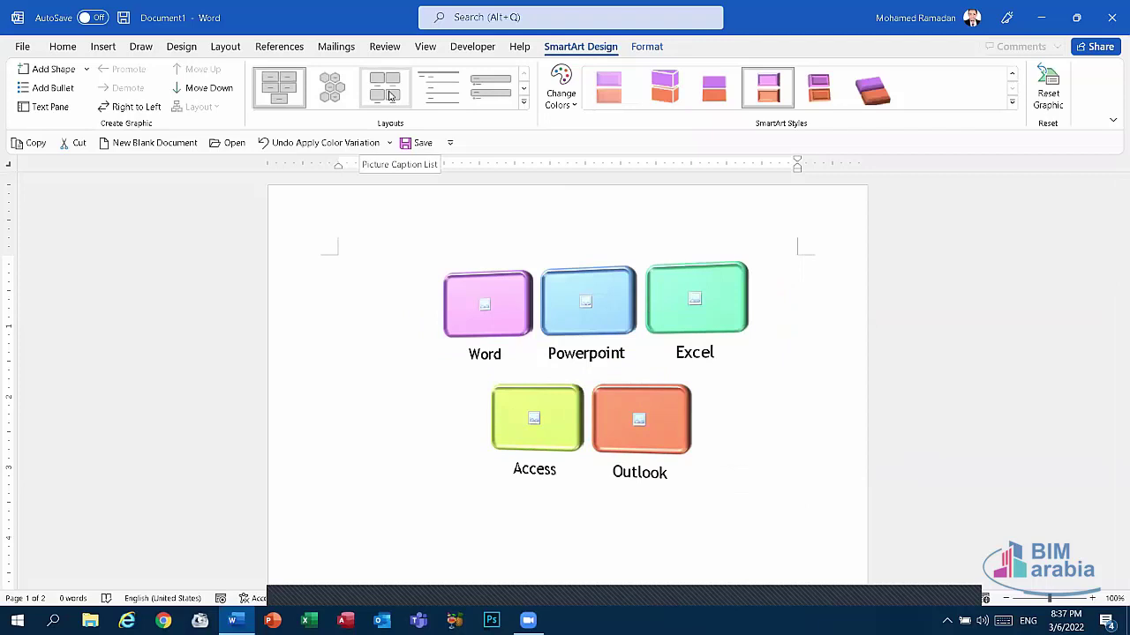
pyautogui.click(521, 106)
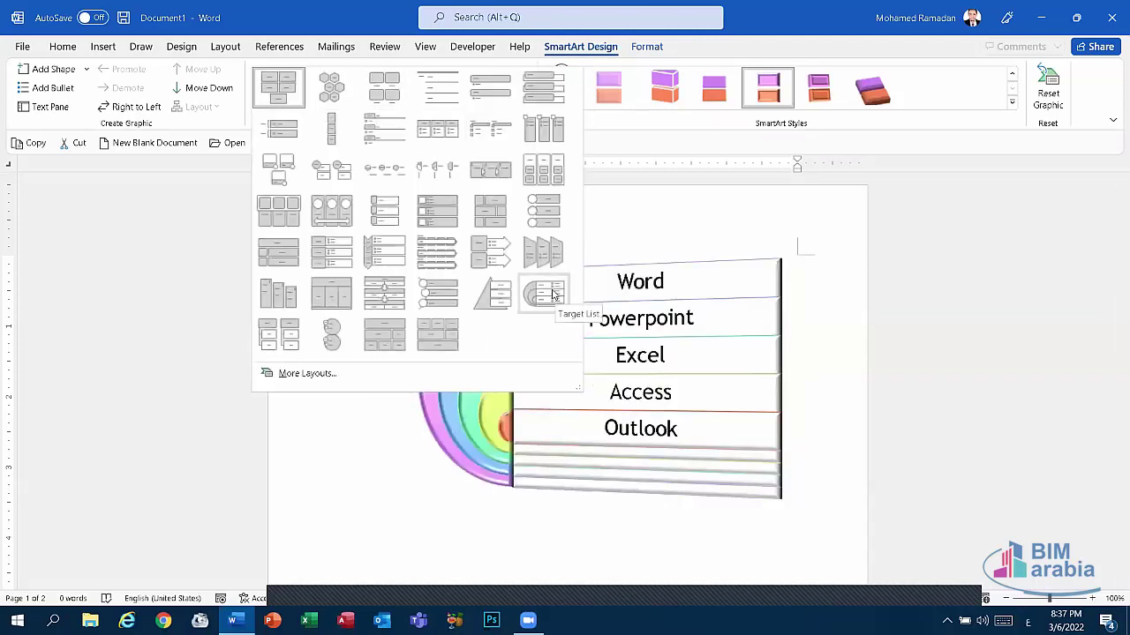
pyautogui.click(618, 224)
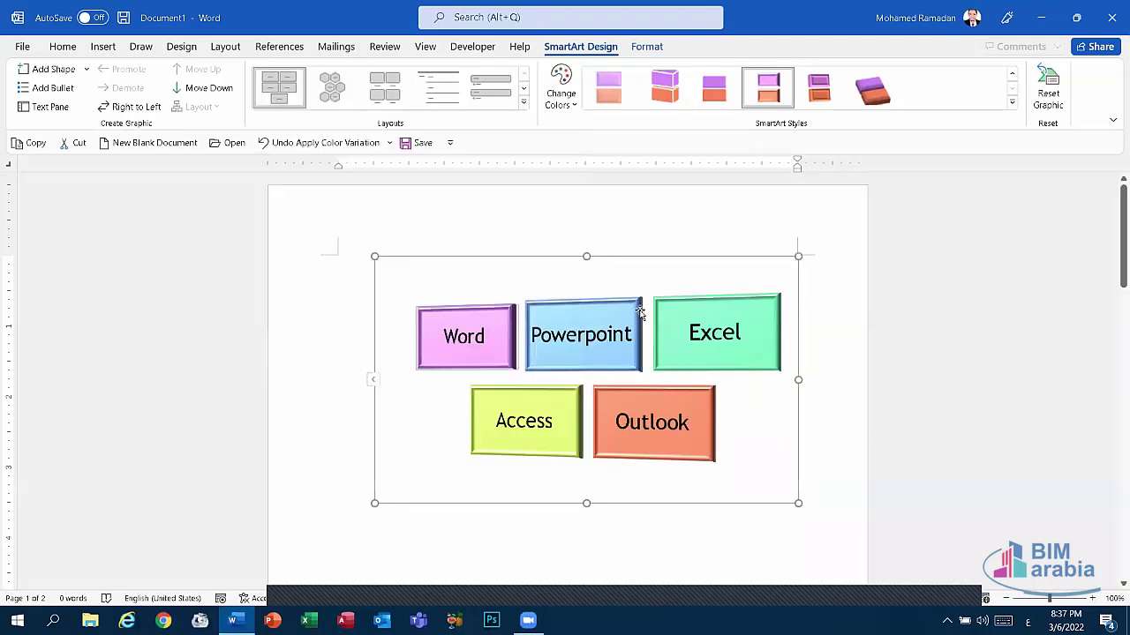
pyautogui.click(1049, 97)
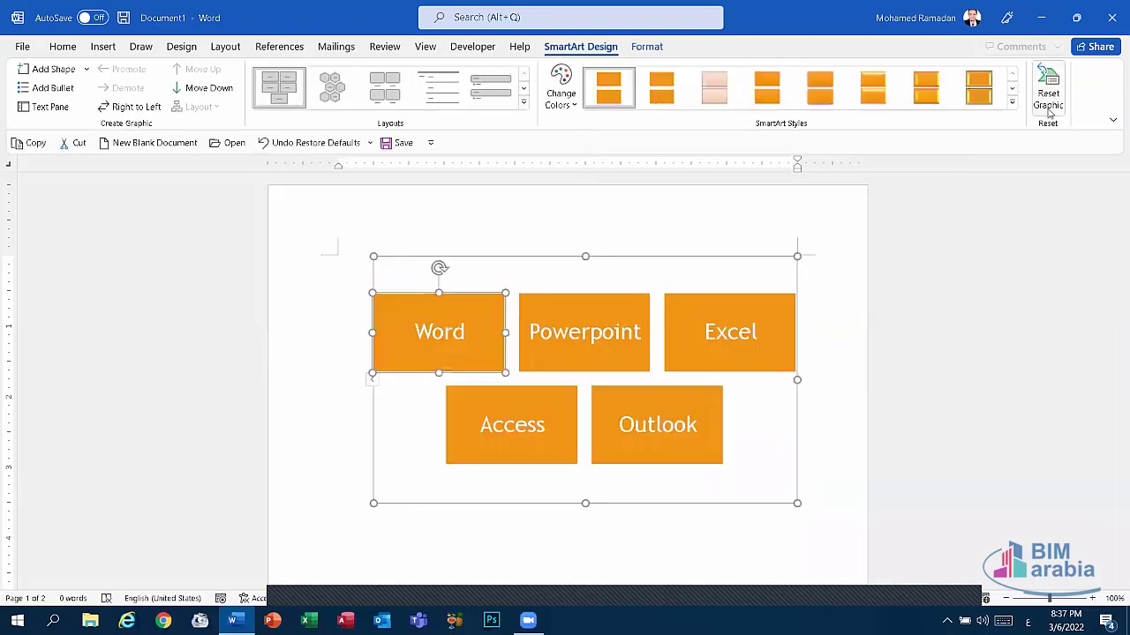
pyautogui.click(308, 145)
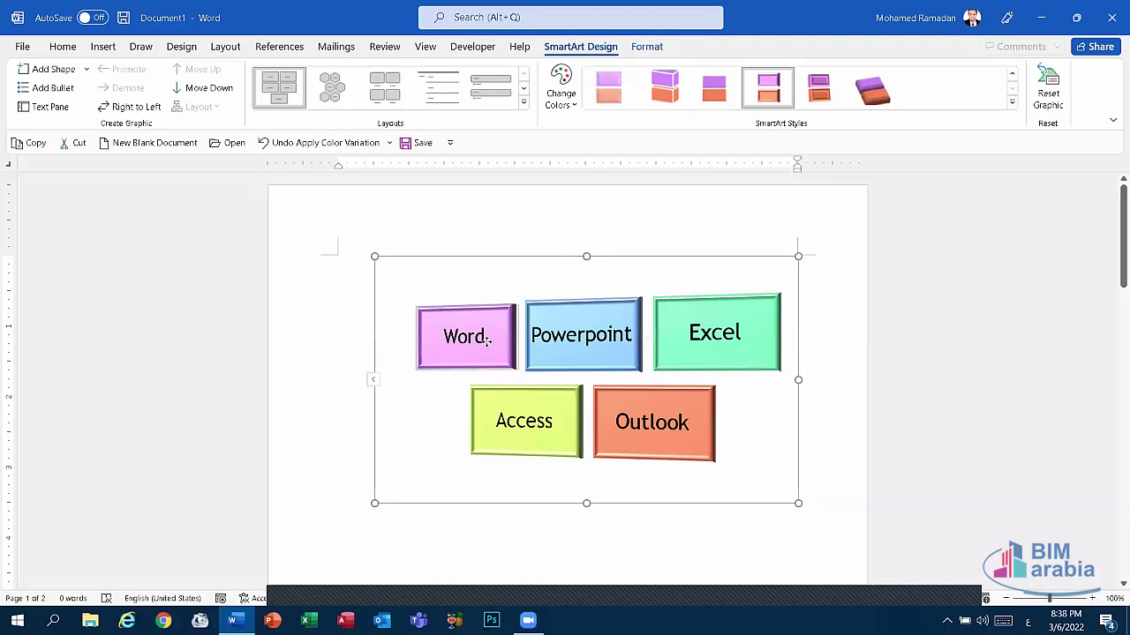
# - Move the Word block down three places, then back up to the first position
pyautogui.click(210, 90)
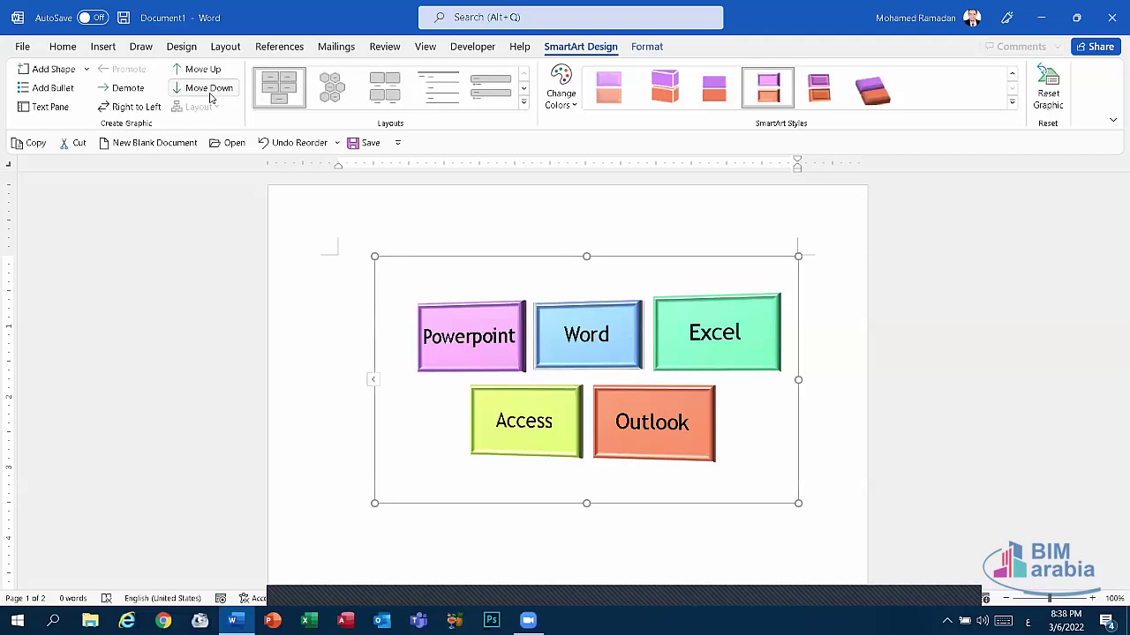
pyautogui.click(211, 92)
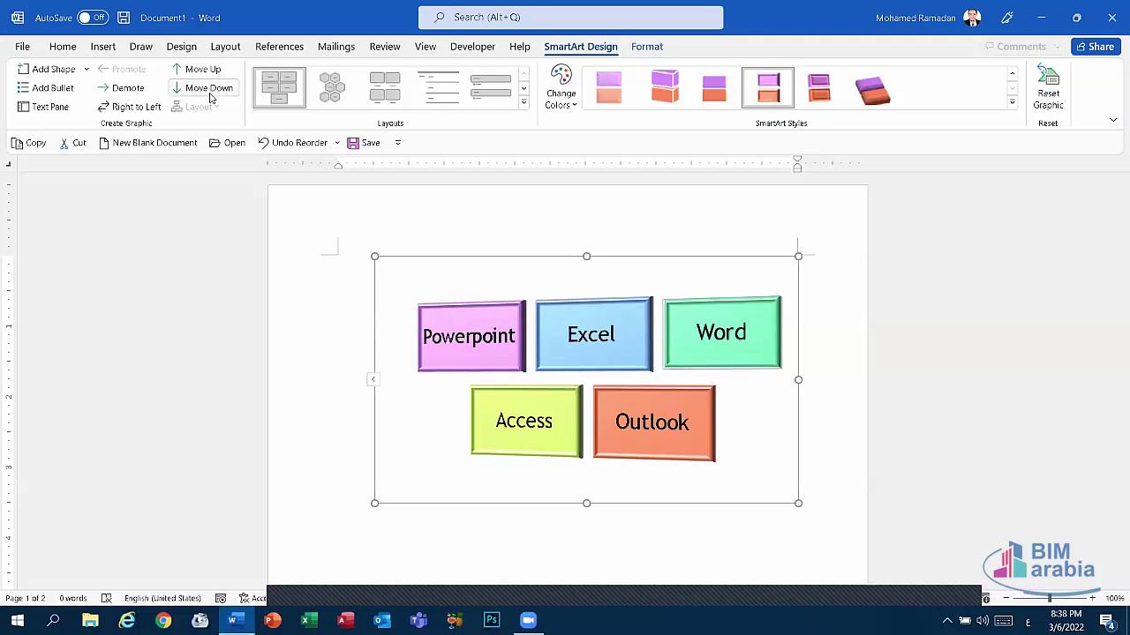
pyautogui.click(210, 92)
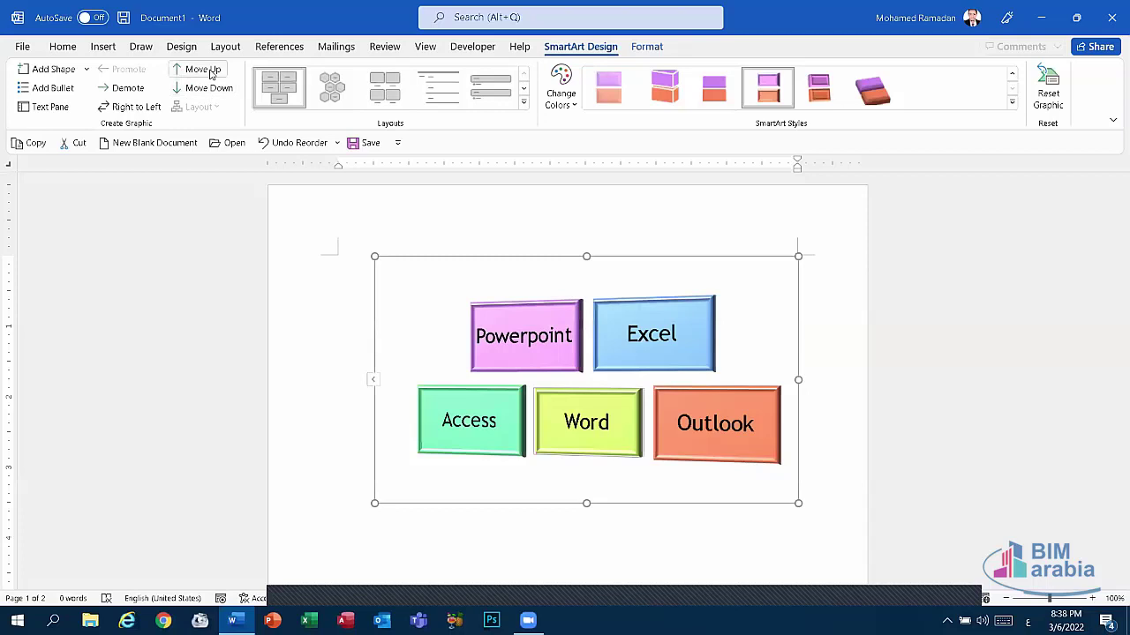
pyautogui.click(211, 74)
pyautogui.click(211, 75)
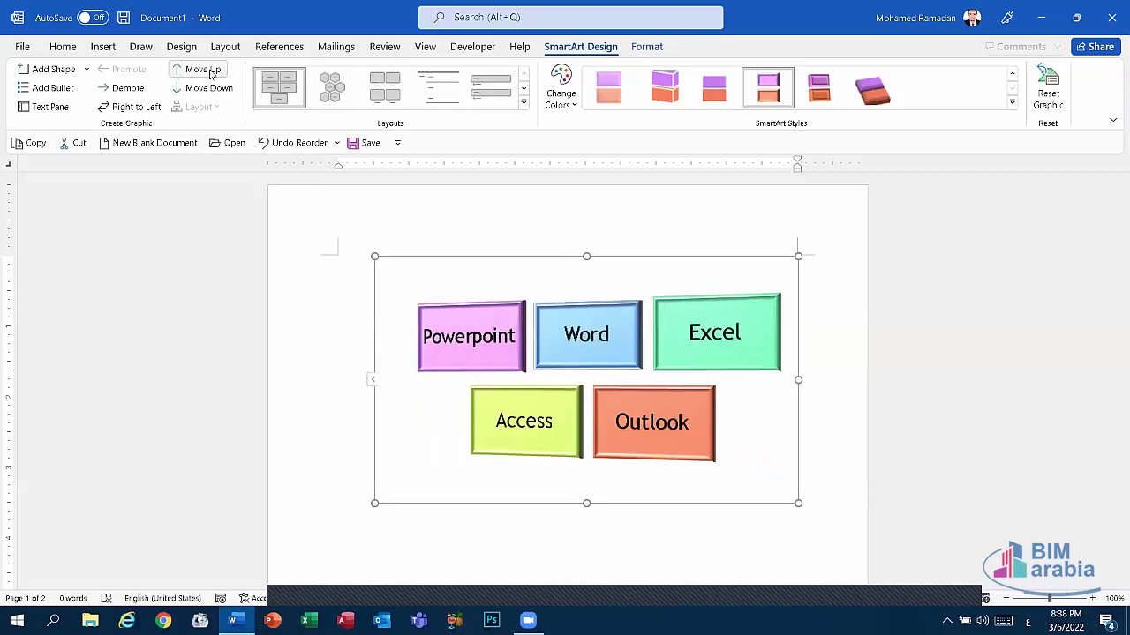
pyautogui.click(211, 74)
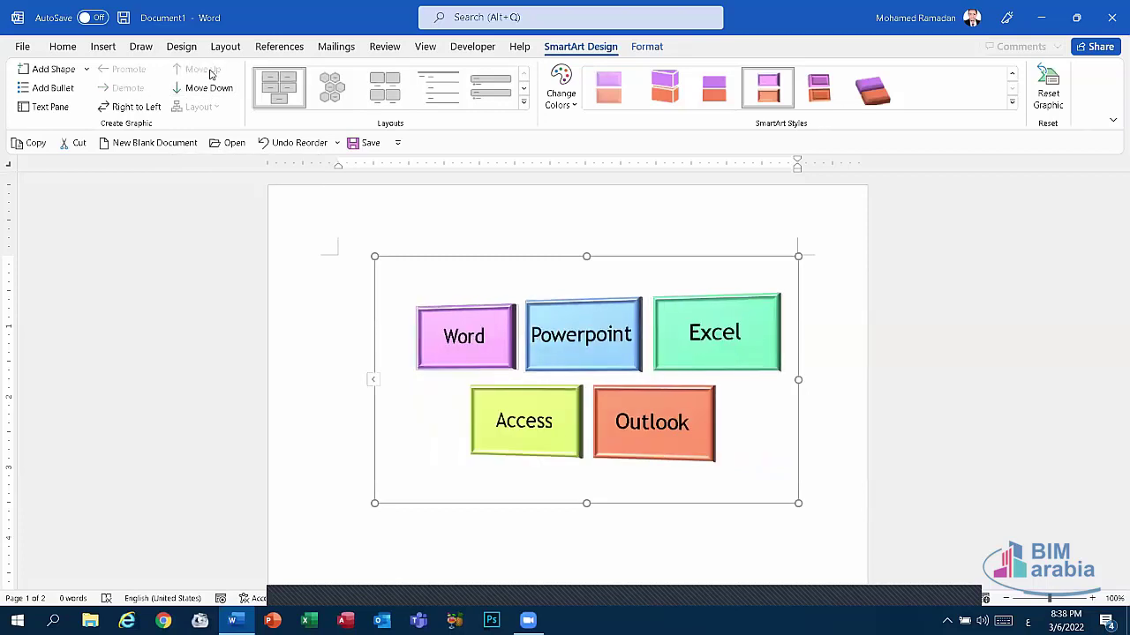
# - Toggle the diagram's Right to Left ordering several times, ending right to left
pyautogui.click(145, 108)
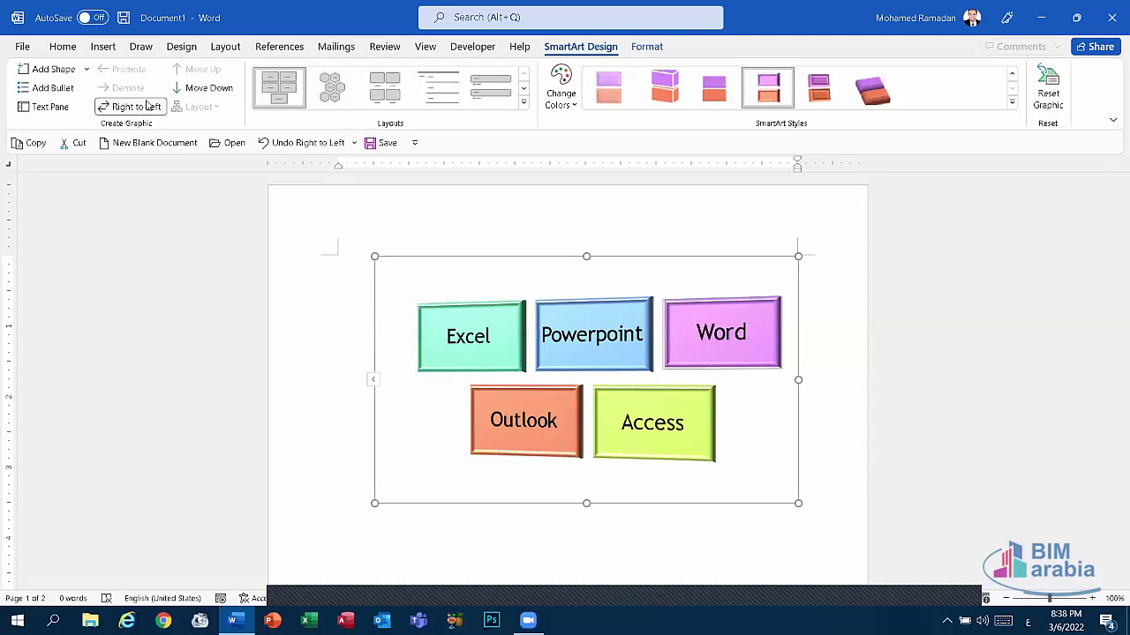
pyautogui.click(145, 108)
pyautogui.click(145, 108)
pyautogui.click(144, 108)
pyautogui.click(144, 108)
pyautogui.click(145, 107)
pyautogui.click(144, 108)
pyautogui.click(145, 108)
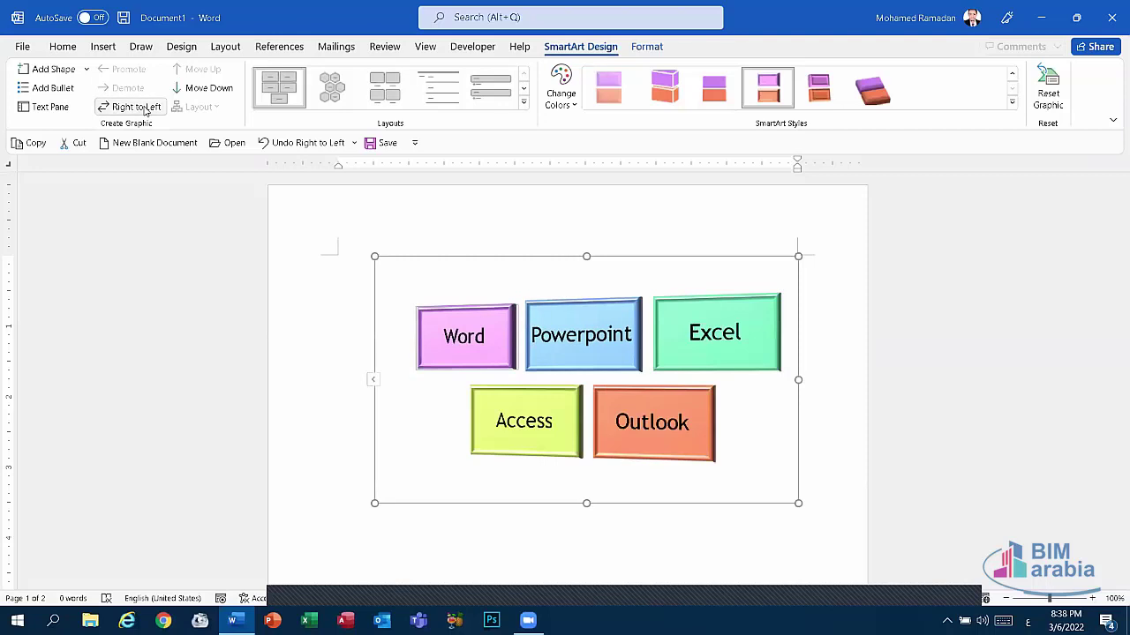
pyautogui.click(145, 107)
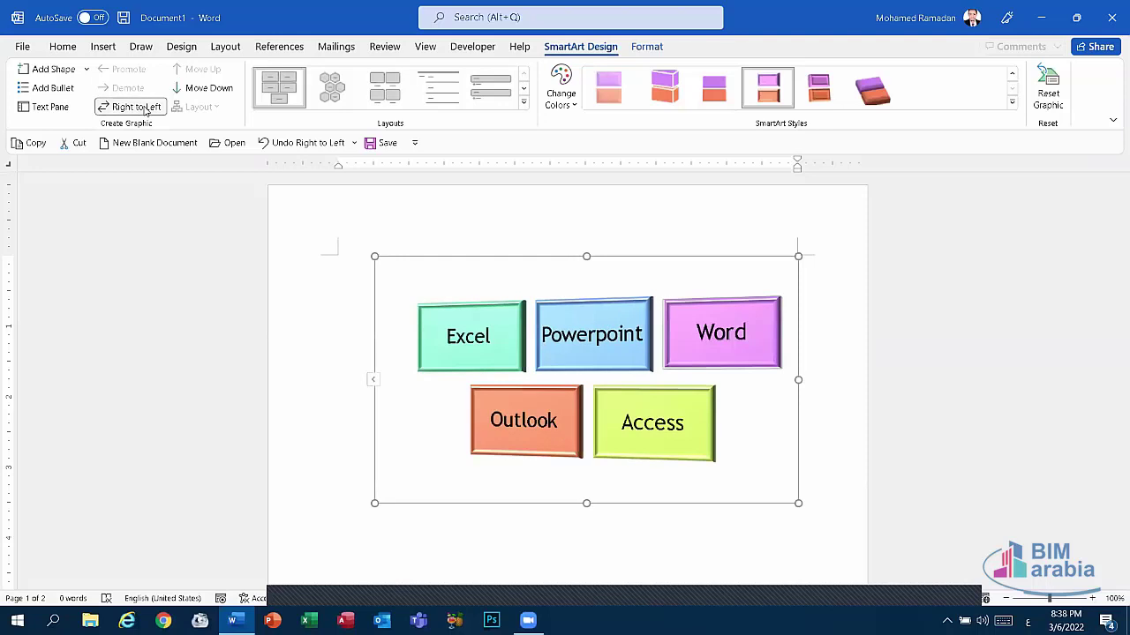
# - Demote Outlook to a bullet under Access, promote it back, then select Excel
pyautogui.click(547, 433)
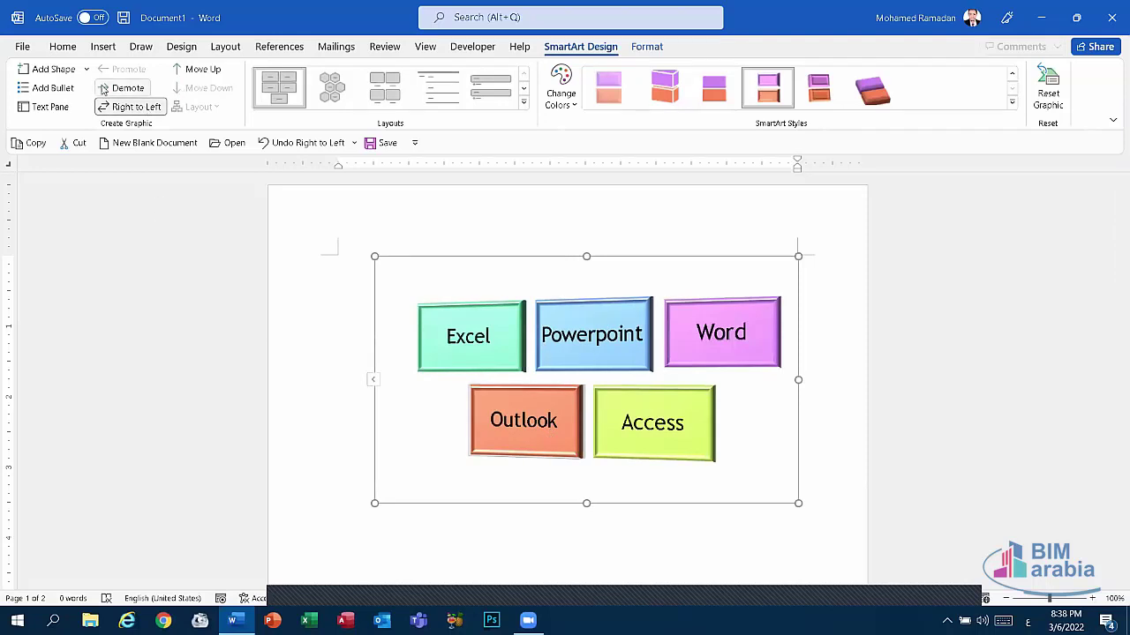
pyautogui.click(128, 88)
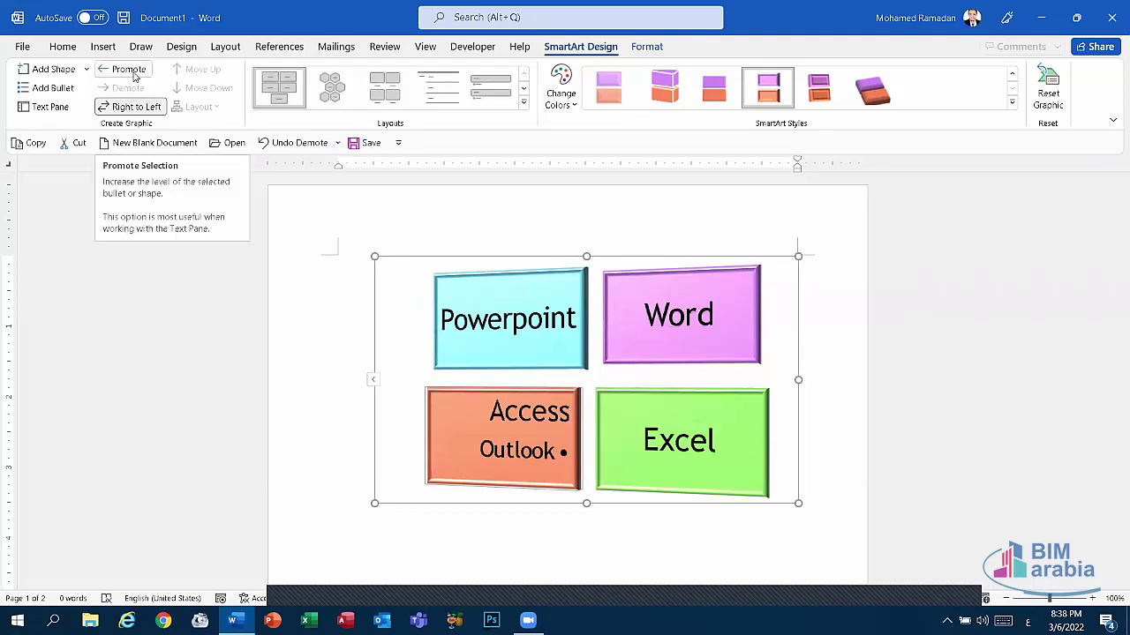
pyautogui.click(128, 70)
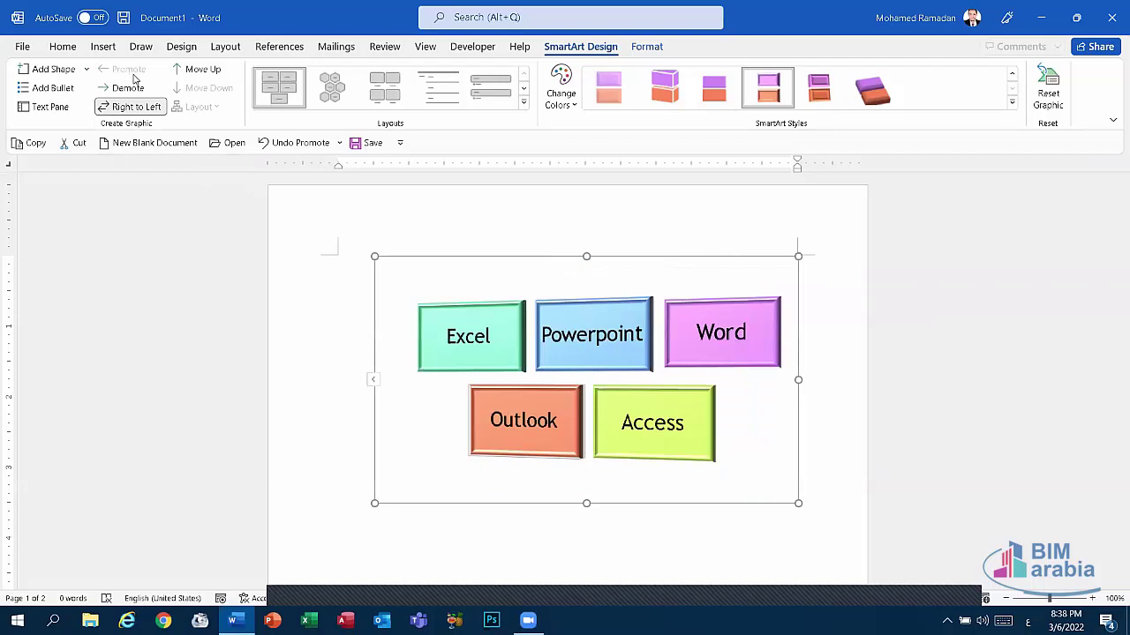
pyautogui.click(486, 360)
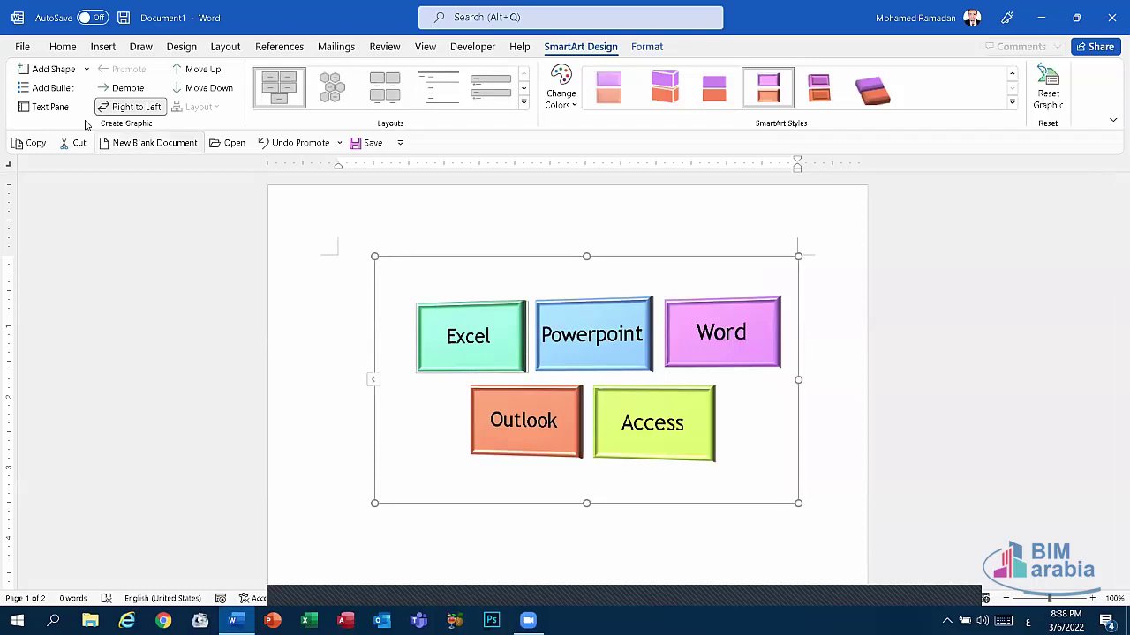
# - Add two empty blocks, demote and promote them, and add a text bullet under Excel
pyautogui.click(65, 78)
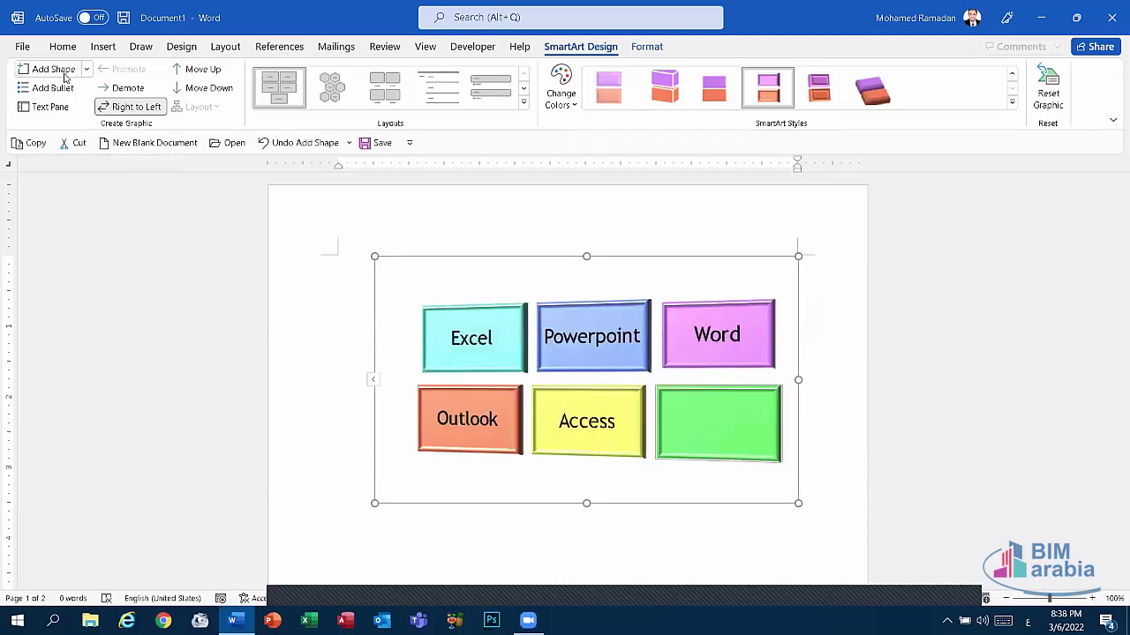
pyautogui.click(65, 77)
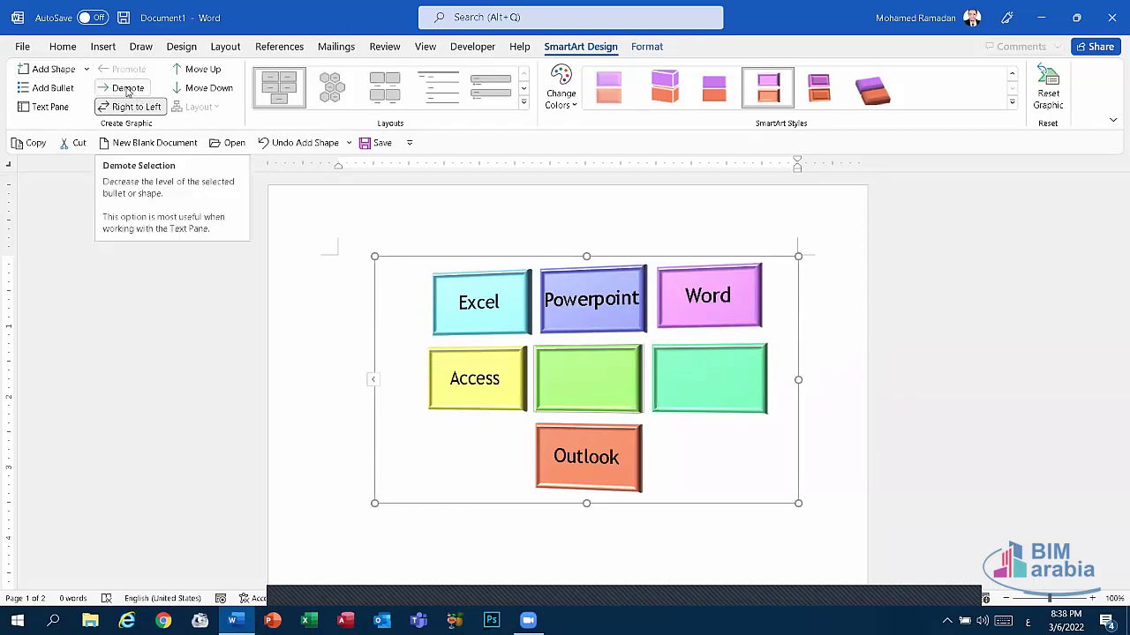
pyautogui.click(127, 89)
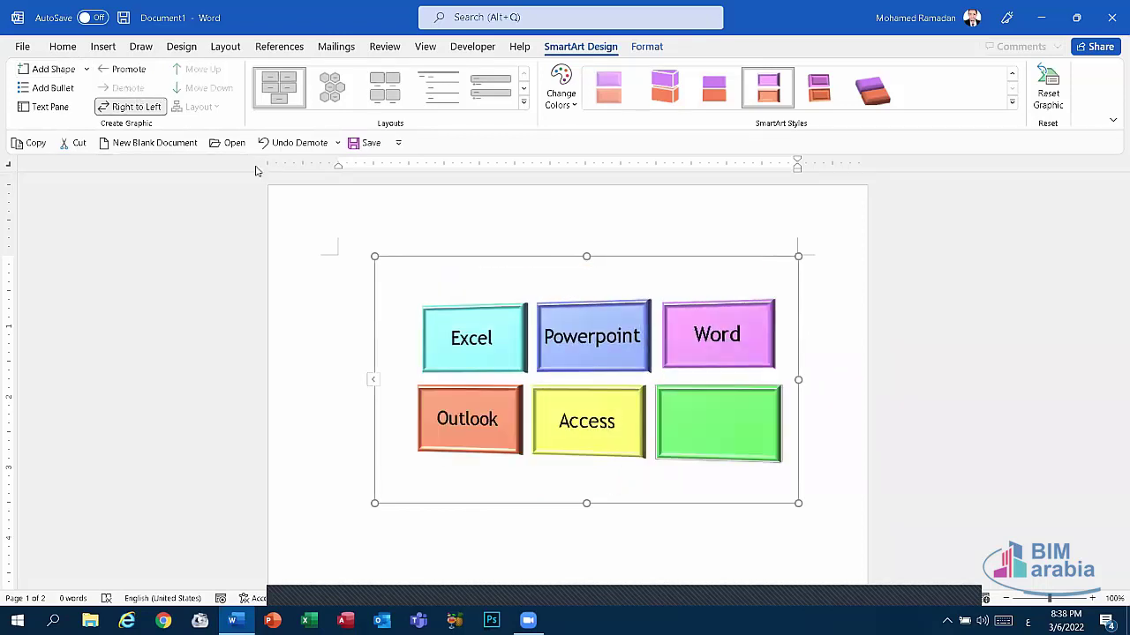
pyautogui.click(128, 70)
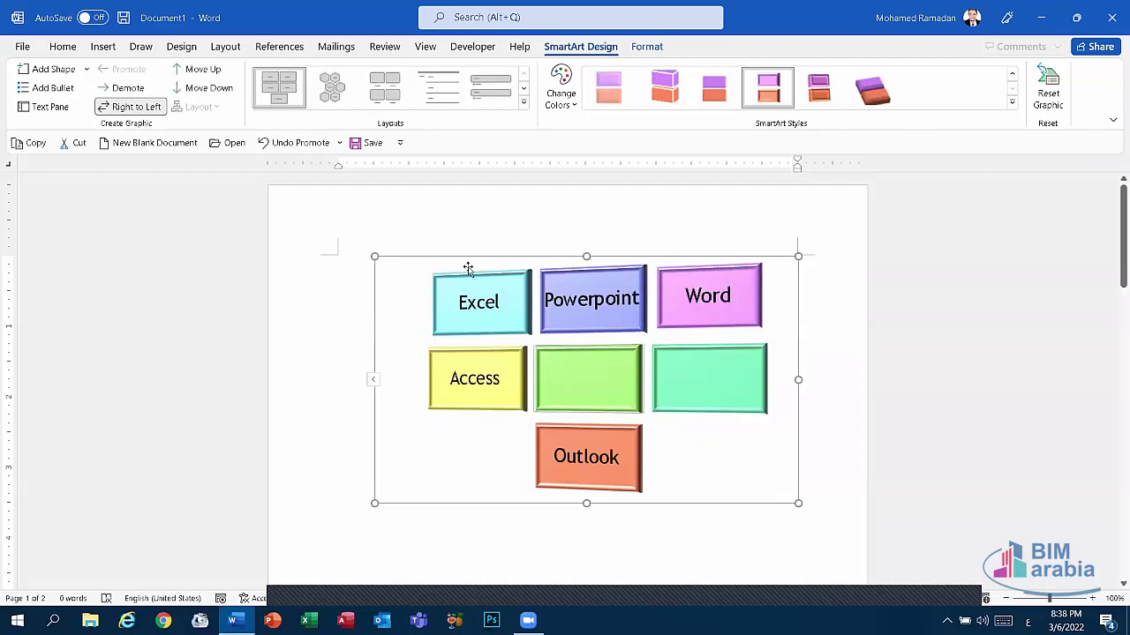
pyautogui.click(139, 86)
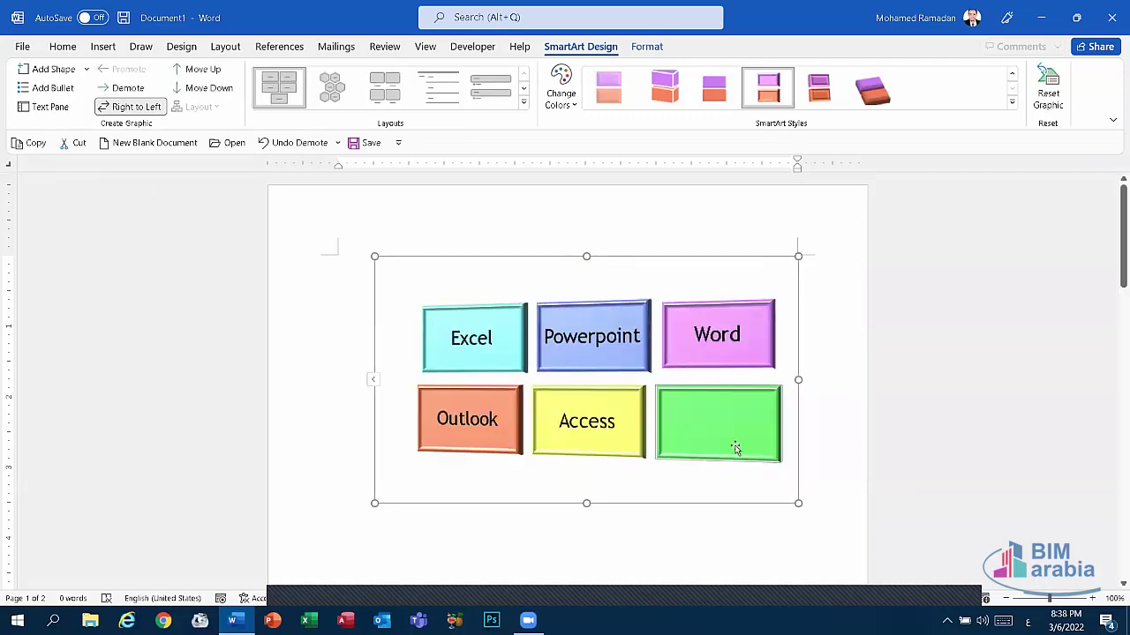
pyautogui.click(125, 90)
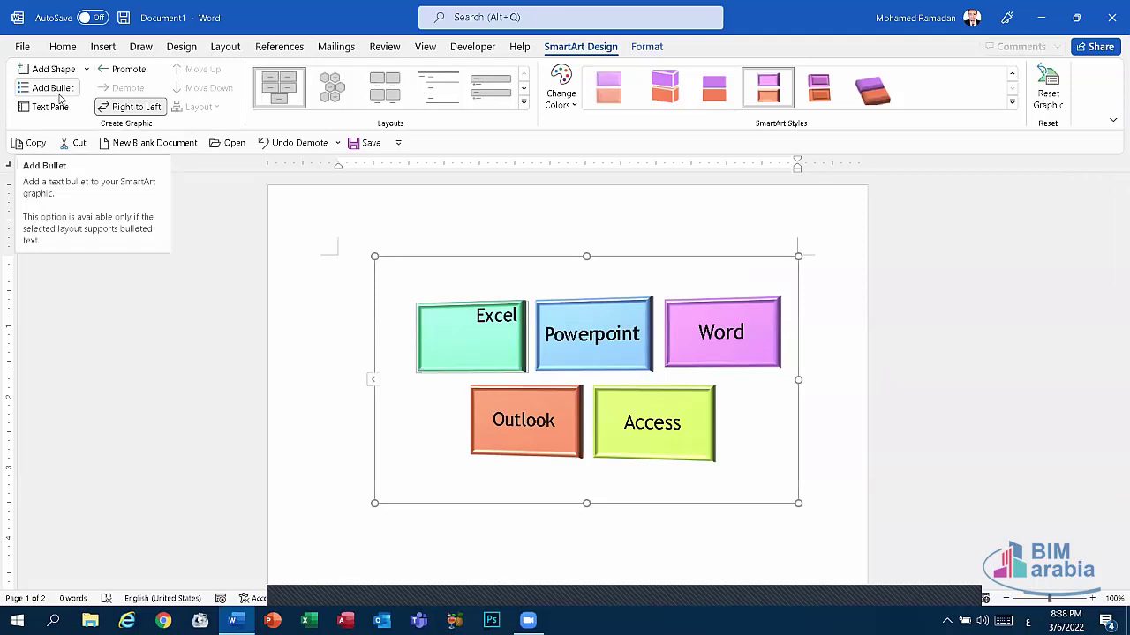
pyautogui.click(60, 88)
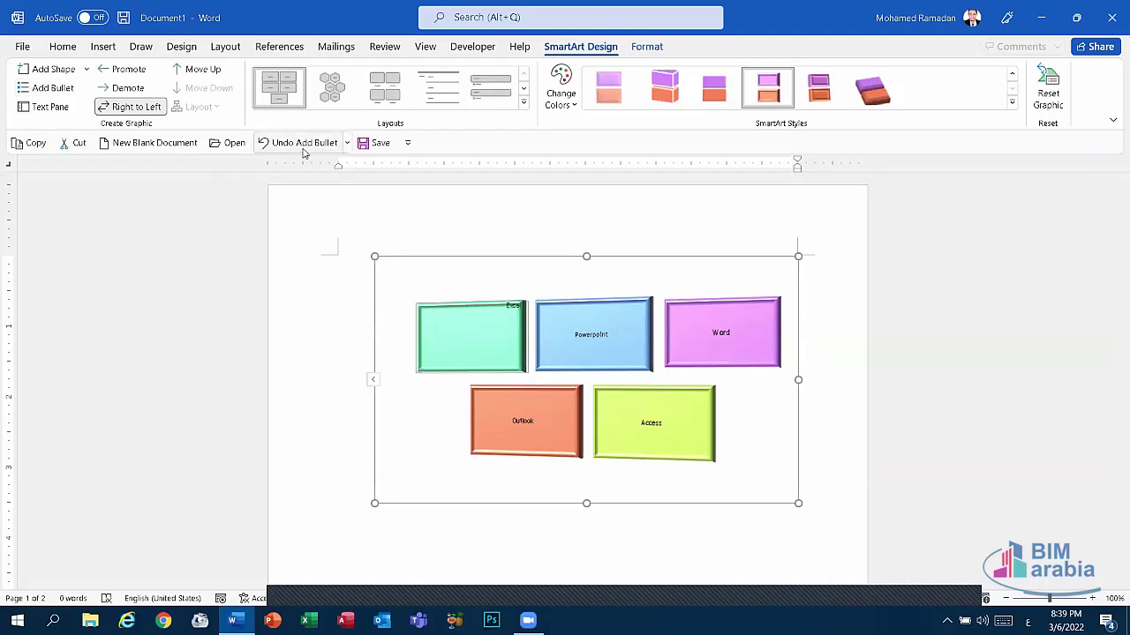
# - Undo those changes, back to Word, Powerpoint, Excel over Access and Outlook
pyautogui.click(303, 146)
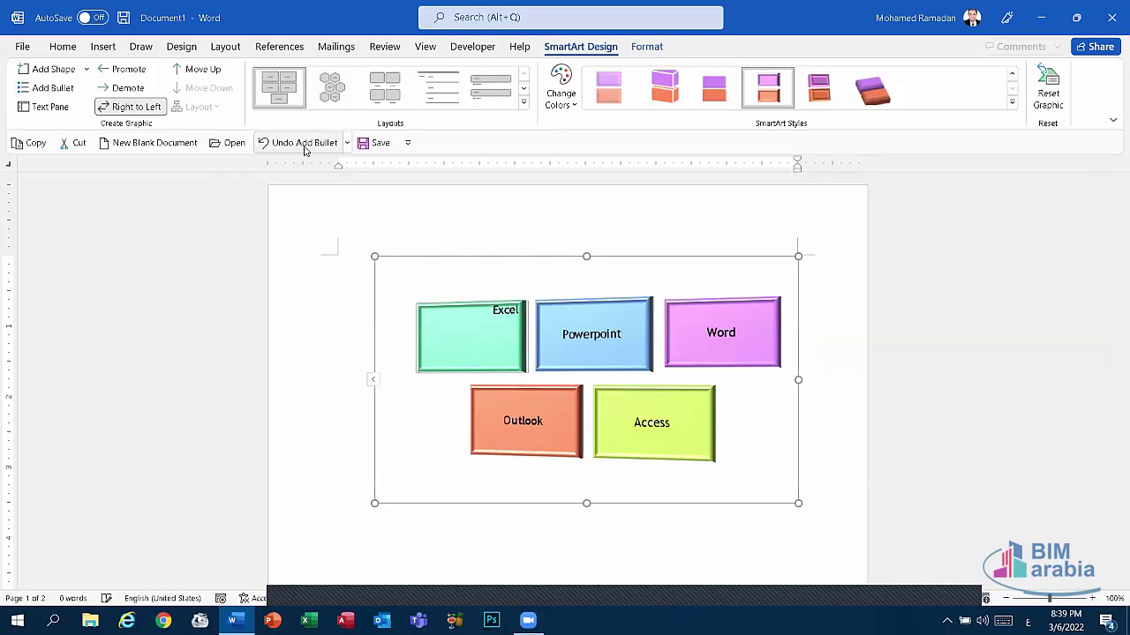
pyautogui.click(303, 145)
pyautogui.click(303, 145)
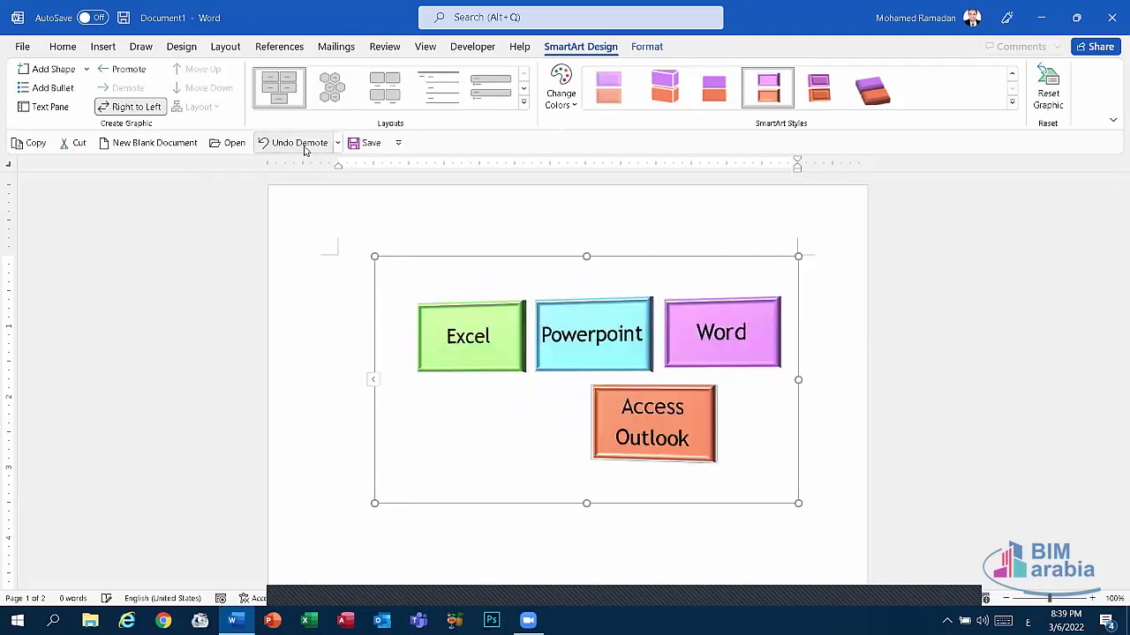
pyautogui.click(303, 146)
pyautogui.click(302, 145)
pyautogui.click(304, 145)
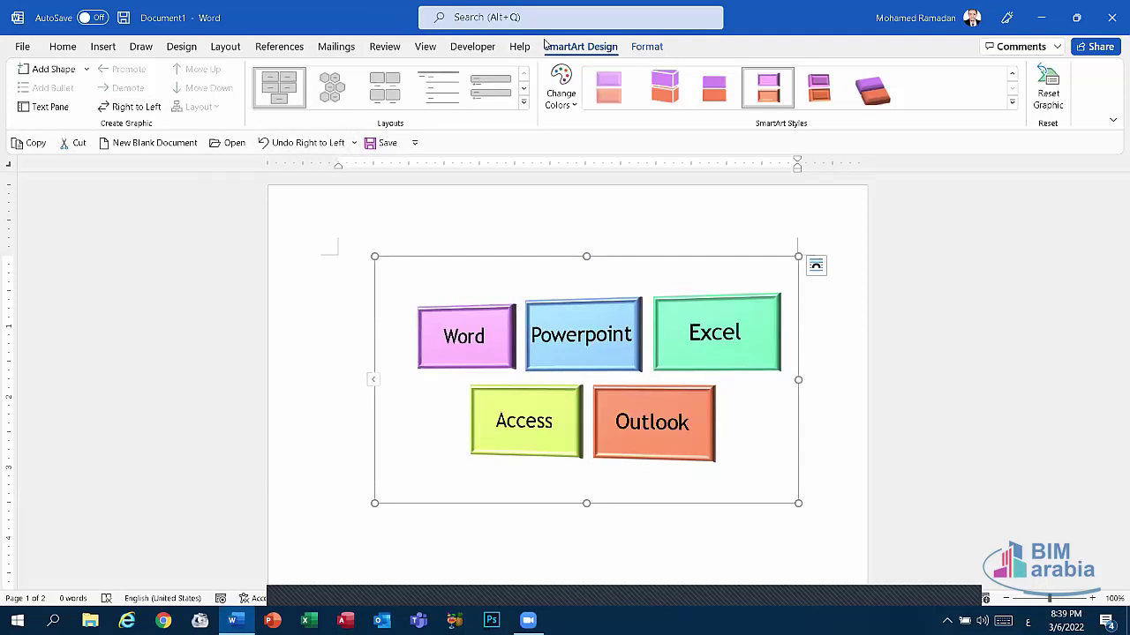
# - Flatten the SmartArt with Edit in 2-D, then select the Word box
pyautogui.click(651, 48)
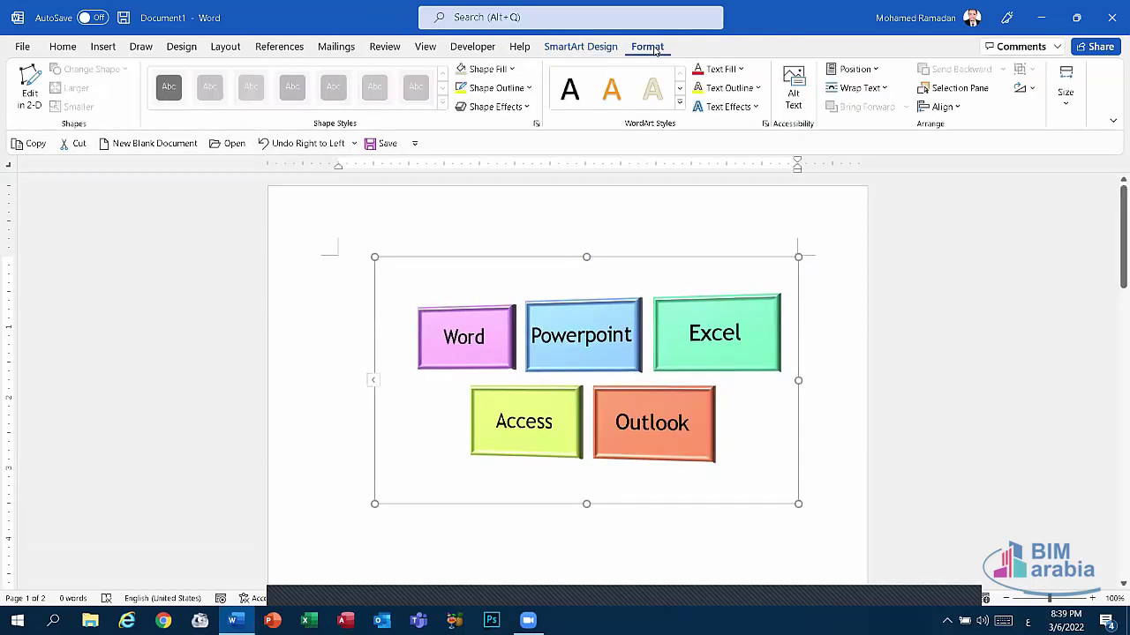
pyautogui.click(528, 258)
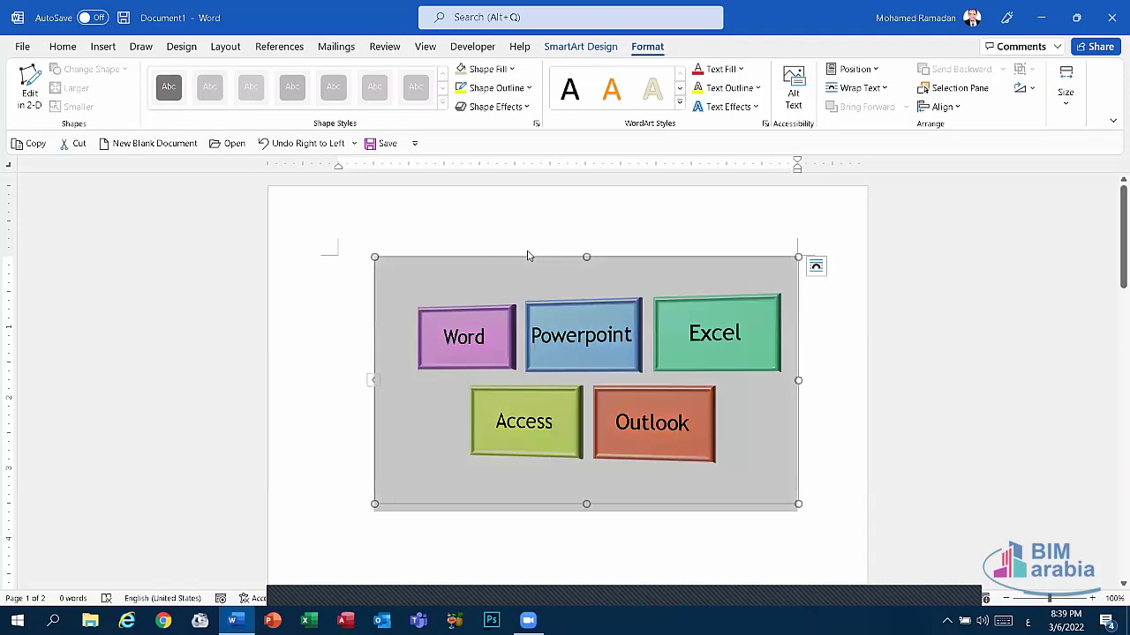
pyautogui.click(480, 256)
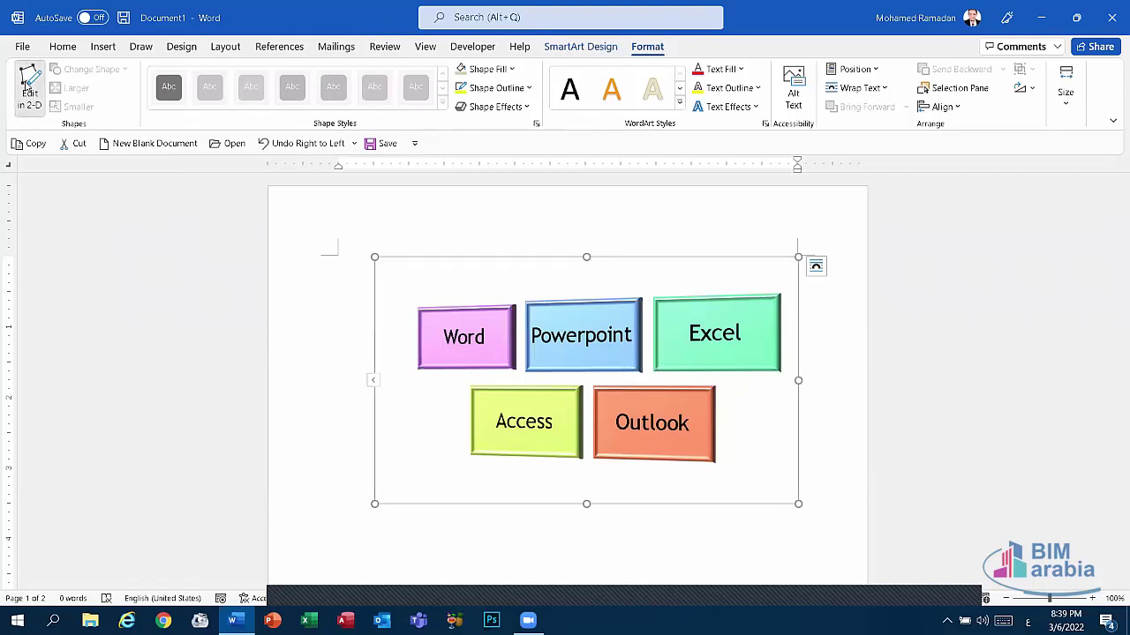
pyautogui.click(29, 93)
pyautogui.click(510, 306)
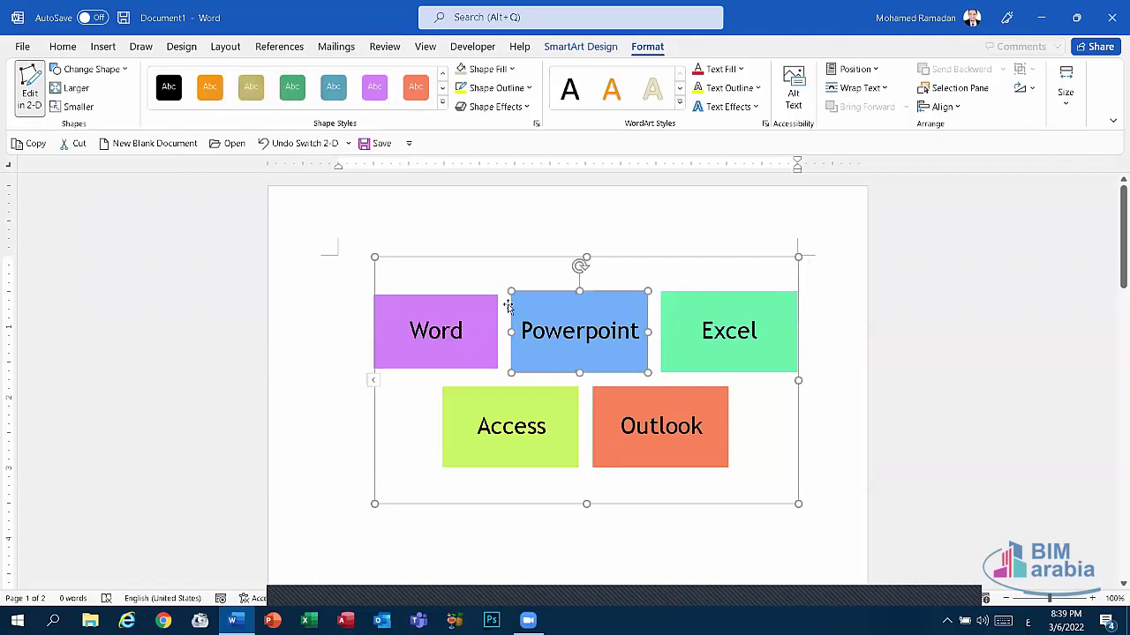
pyautogui.click(400, 323)
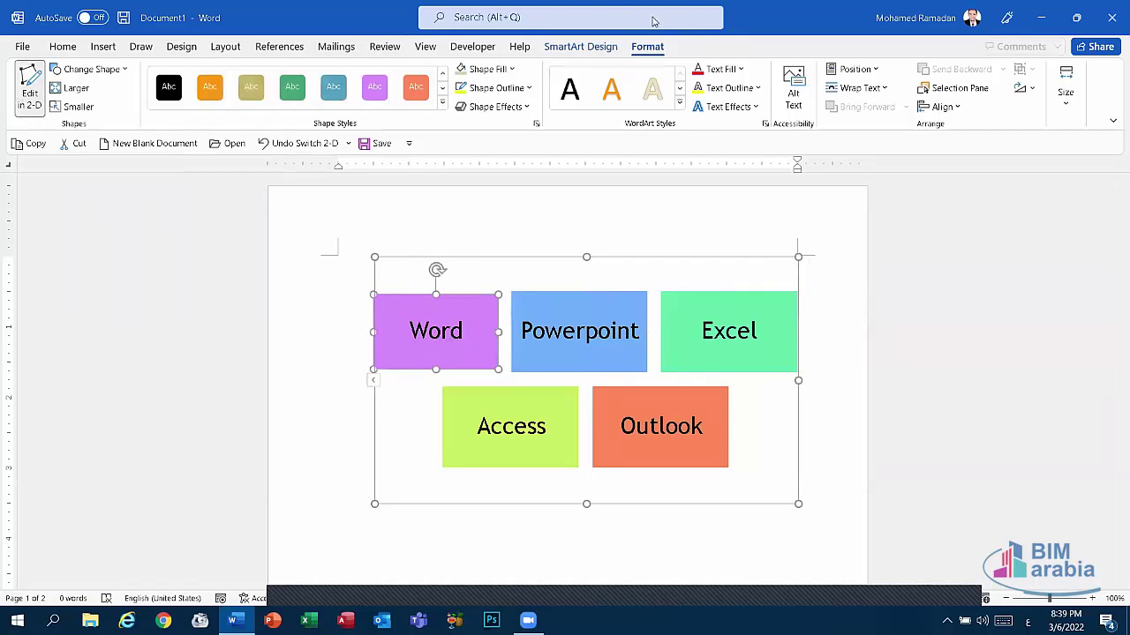
pyautogui.click(615, 48)
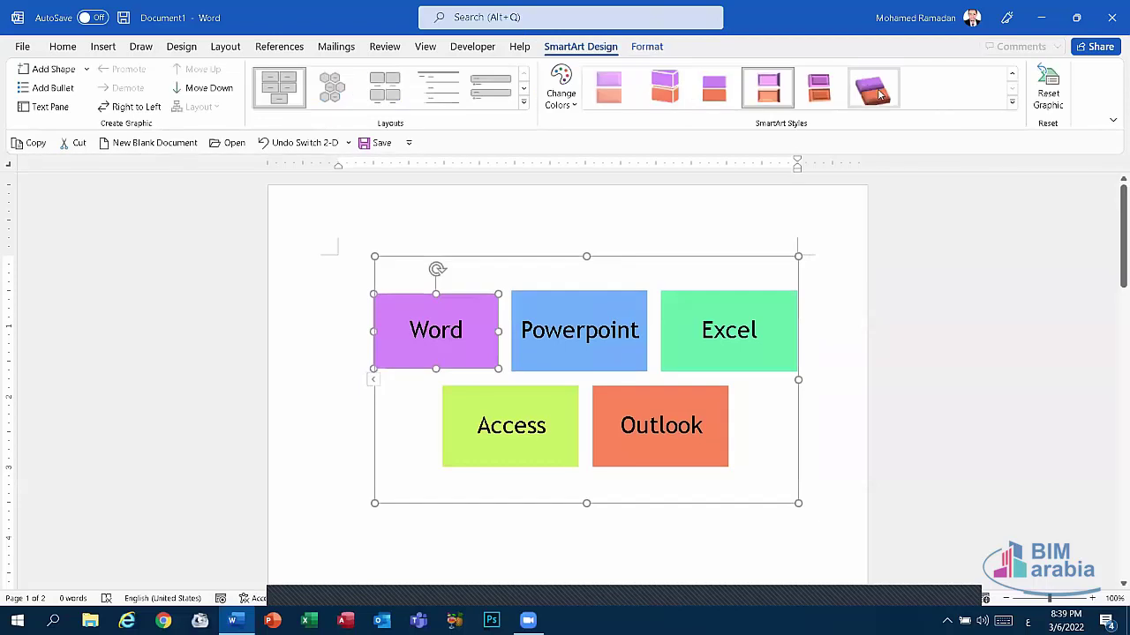
# - Reset the graphic to its default orange look and apply a beveled SmartArt style
pyautogui.click(878, 94)
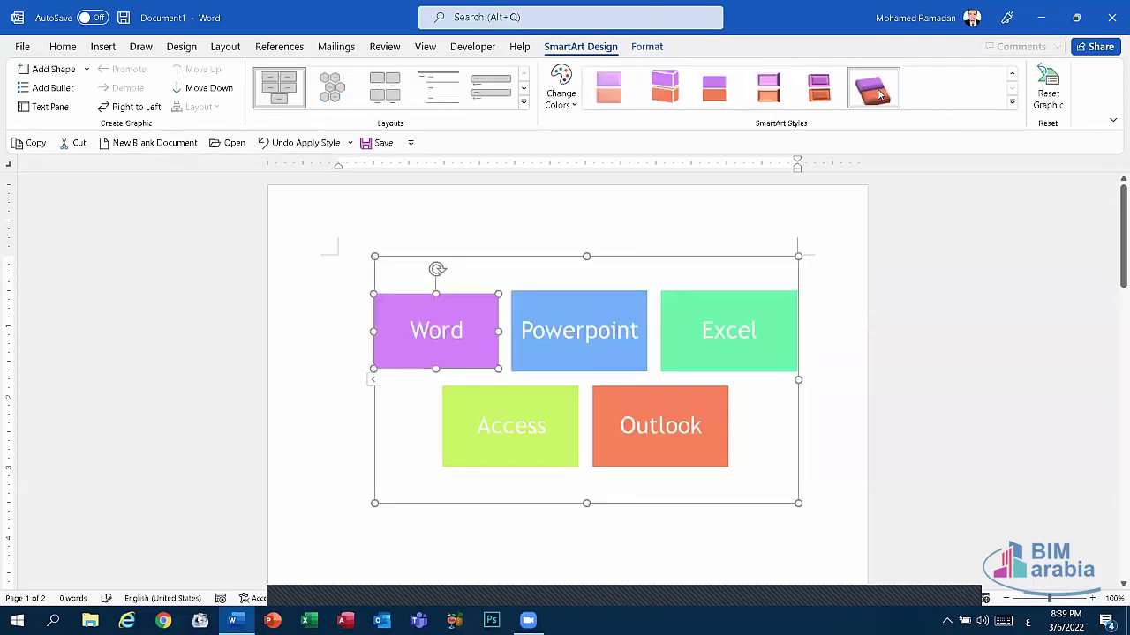
pyautogui.click(1043, 99)
pyautogui.click(936, 95)
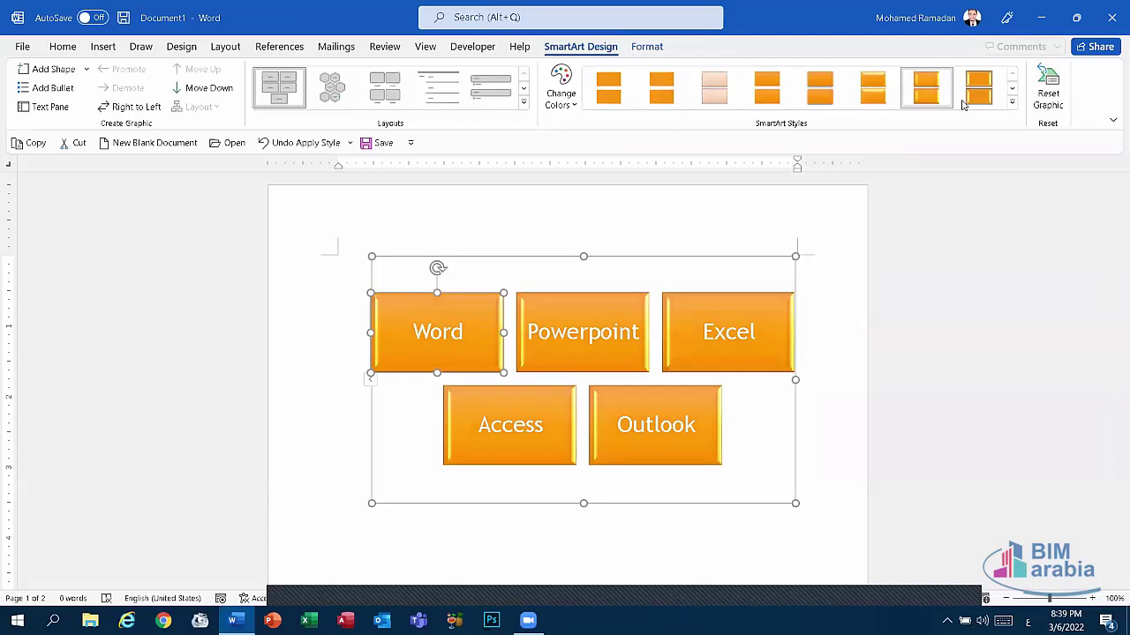
pyautogui.click(1011, 105)
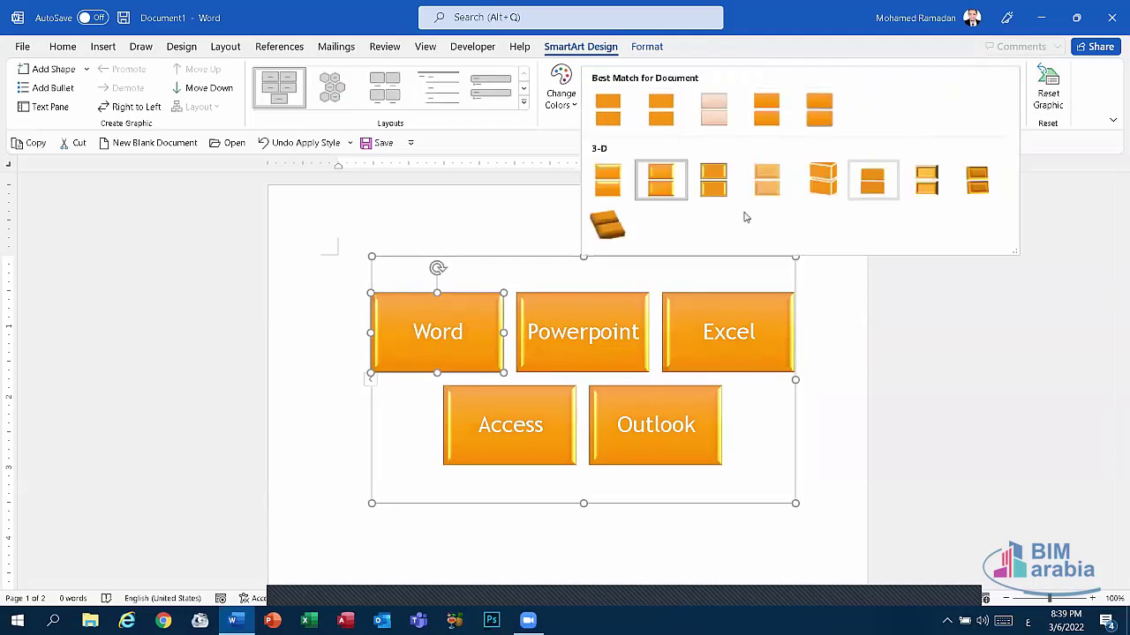
pyautogui.click(395, 300)
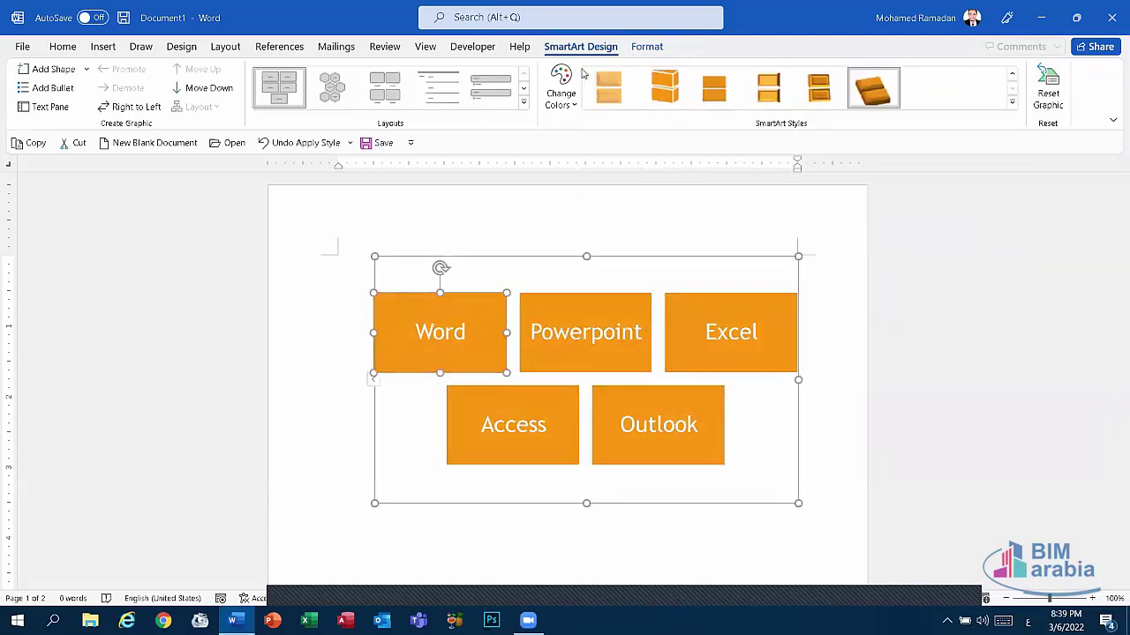
# - Apply the perspective 3-D brick style and show the graphic in full 3-D again
pyautogui.click(647, 46)
pyautogui.click(27, 78)
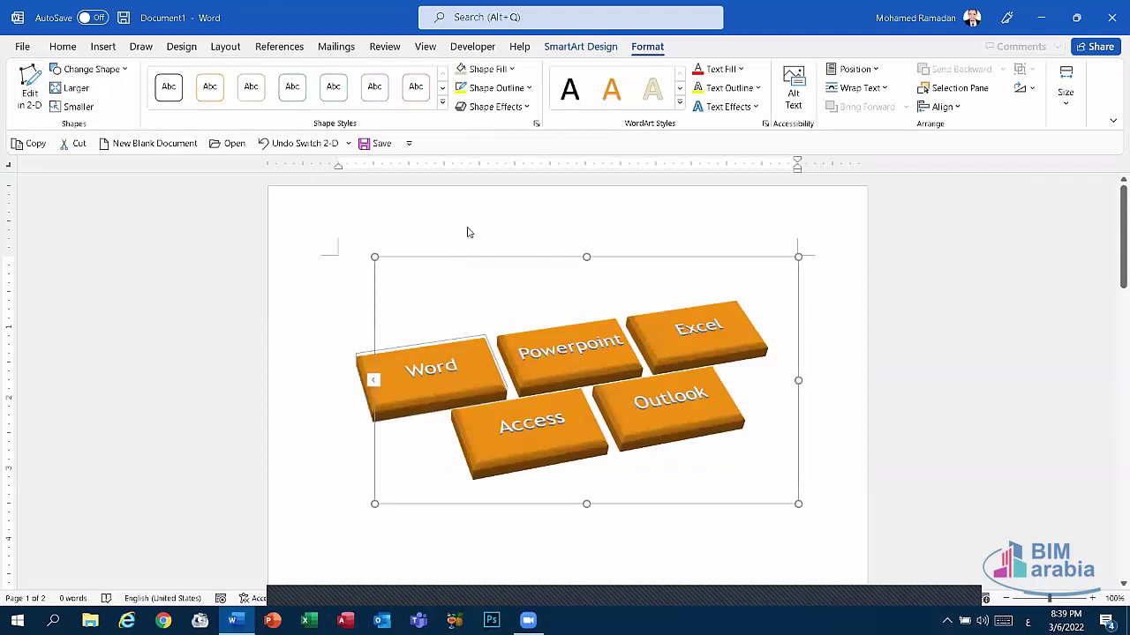
pyautogui.click(32, 90)
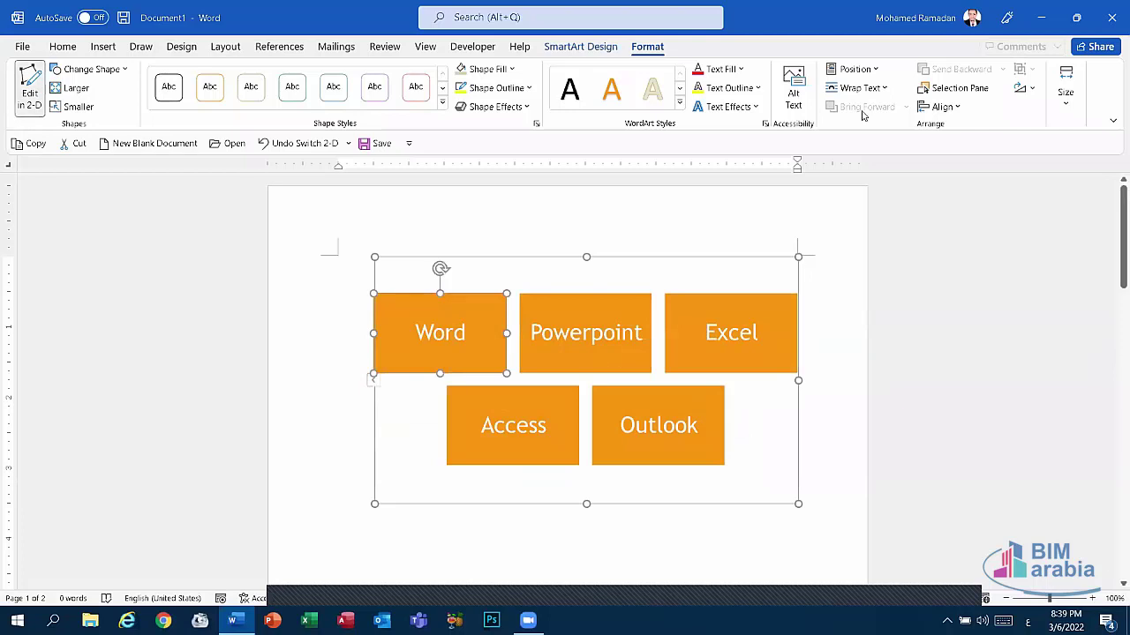
pyautogui.click(595, 51)
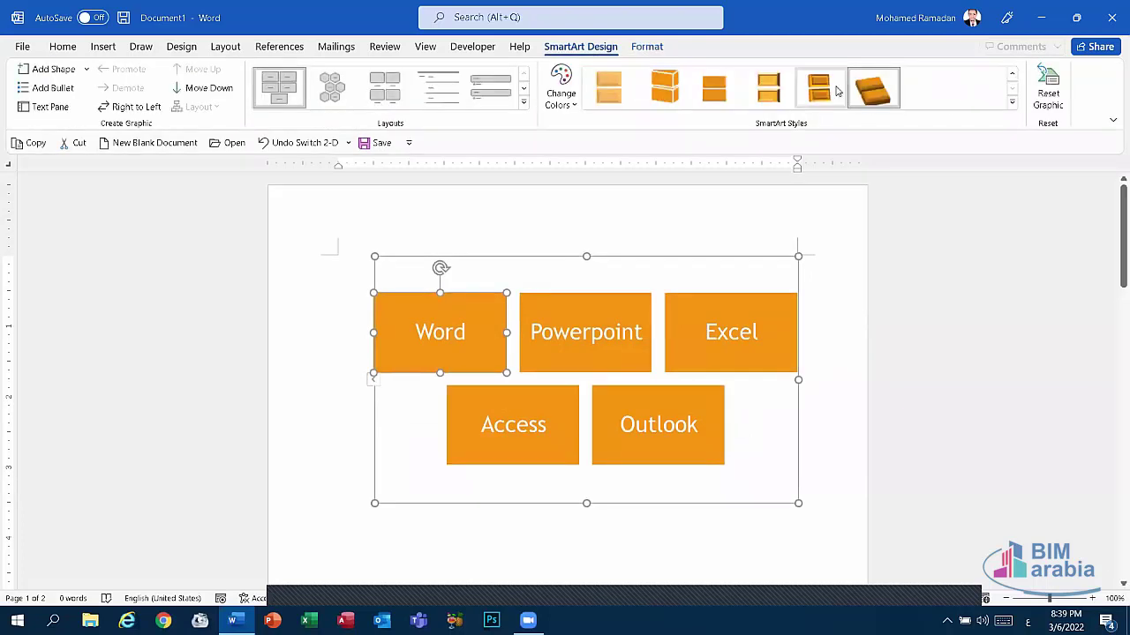
pyautogui.click(821, 90)
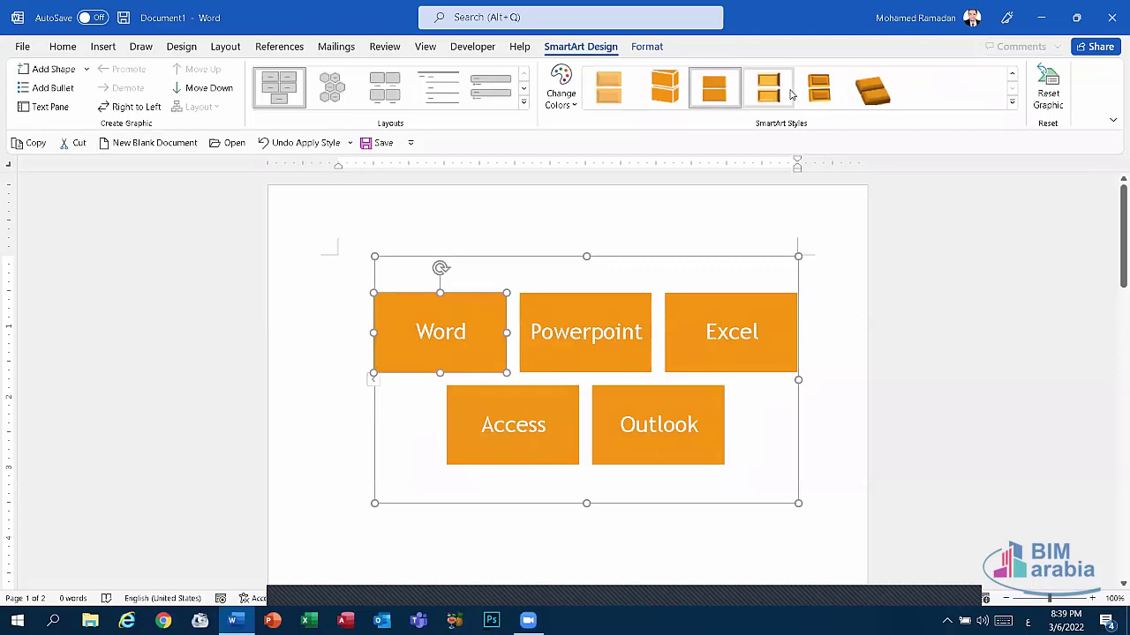
pyautogui.click(873, 90)
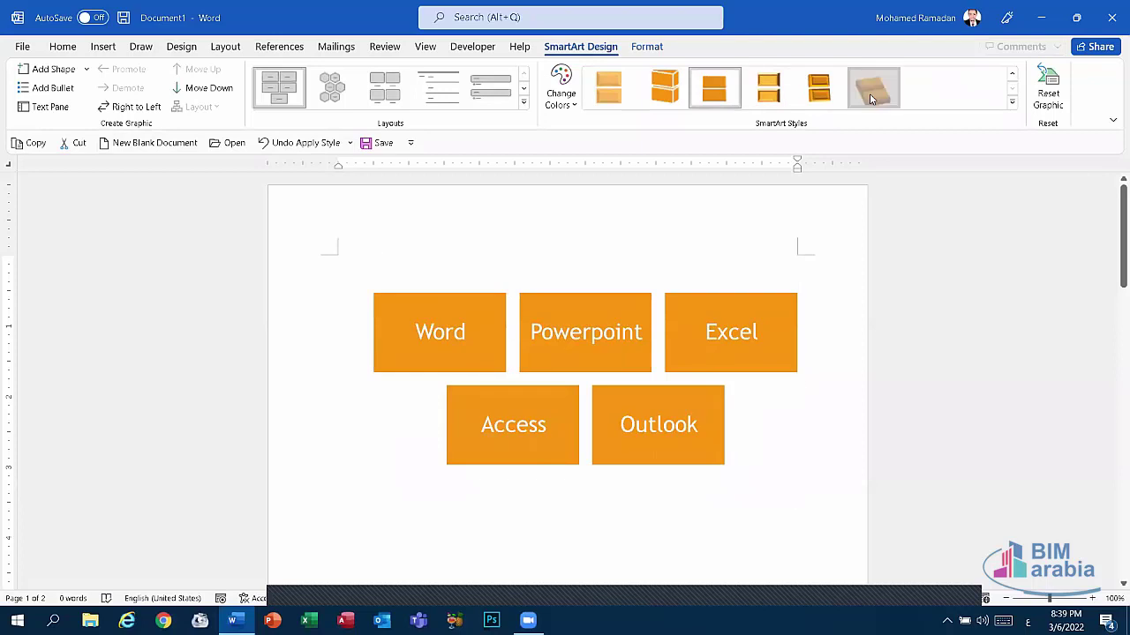
pyautogui.click(649, 49)
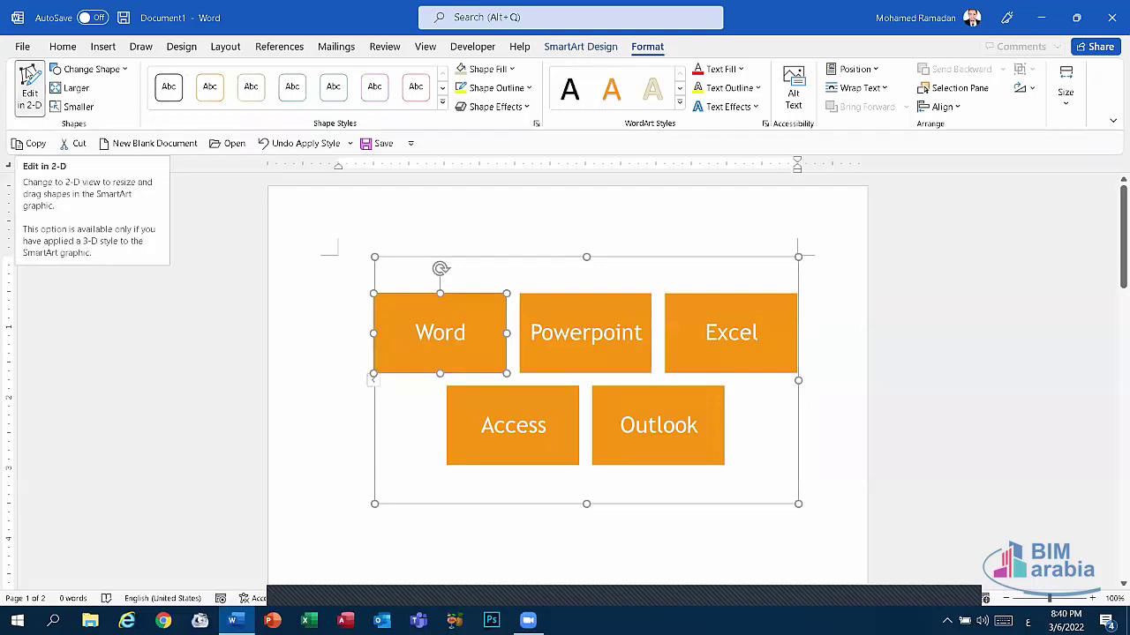
pyautogui.click(30, 84)
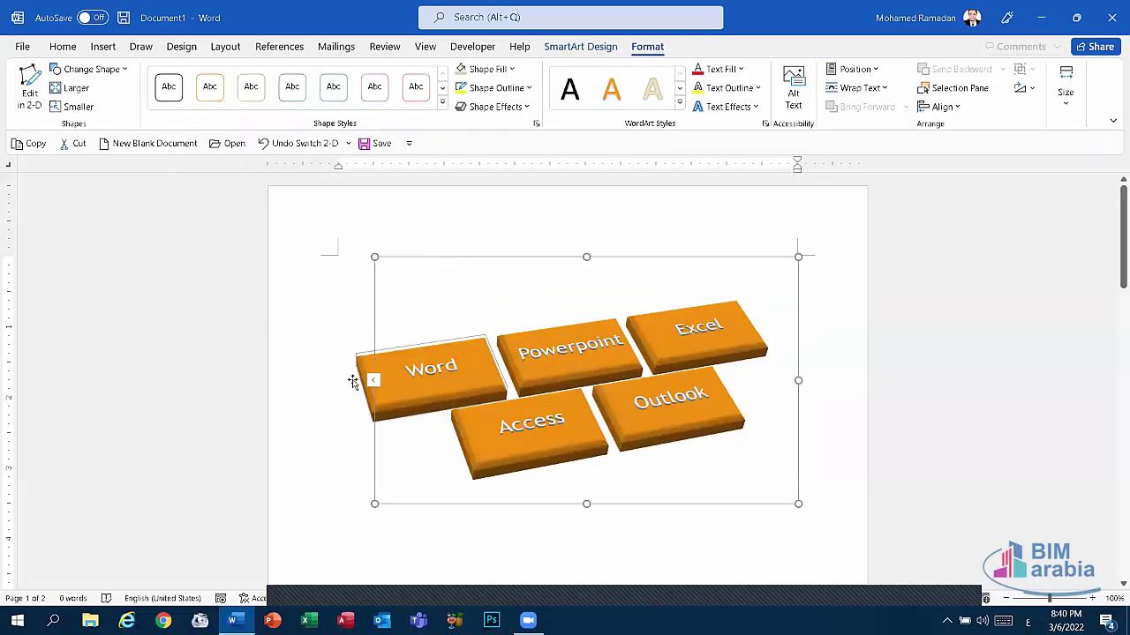
# - Select the whole SmartArt graphic and delete it, leaving the page blank
pyautogui.click(536, 260)
pyautogui.press('Delete')
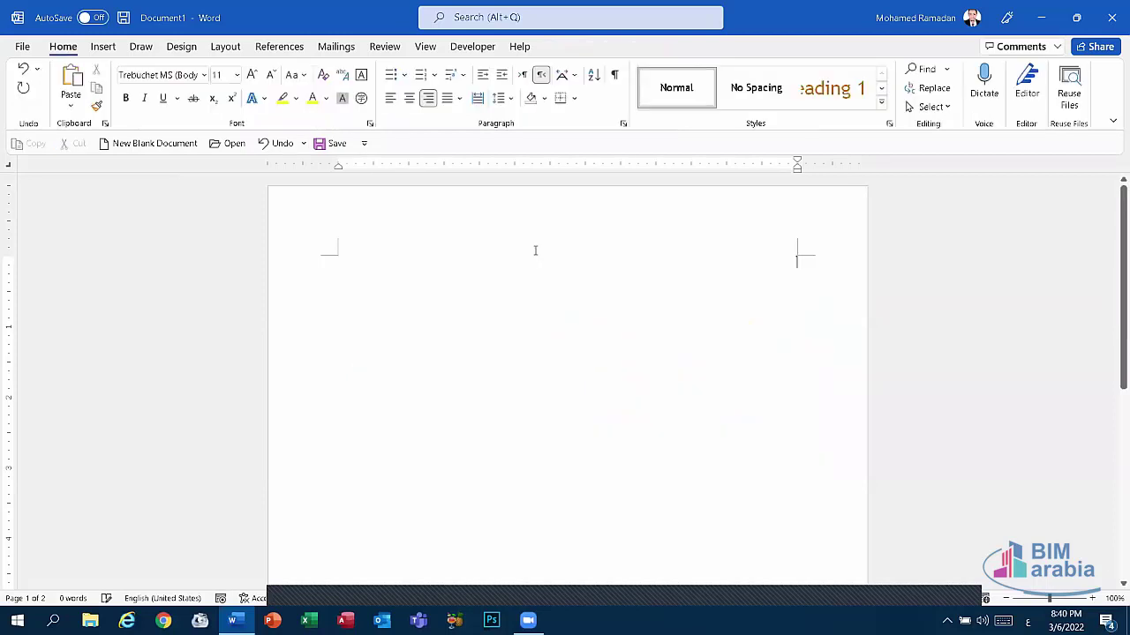
pyautogui.click(104, 47)
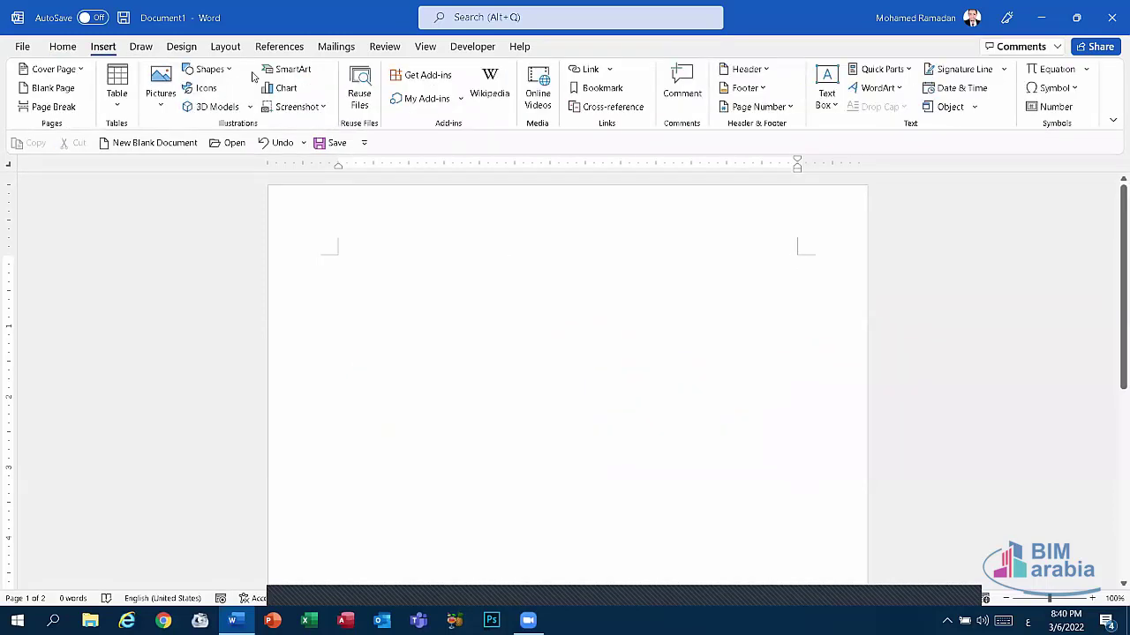
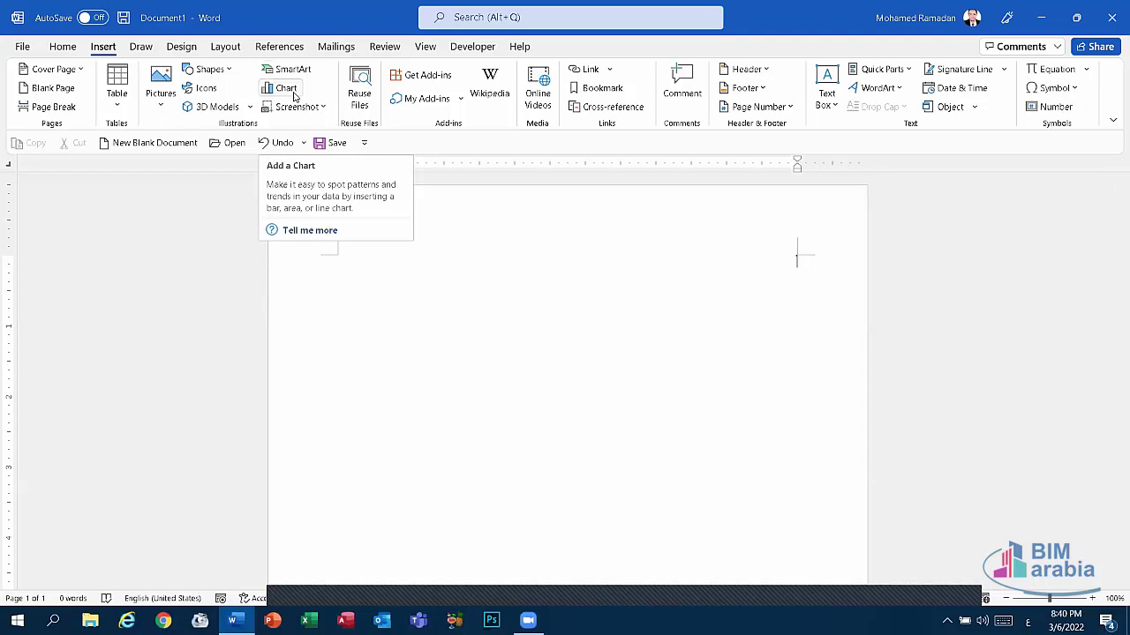
# - Insert a Clustered Column chart after browsing the Pie, Templates and Recent chart types
pyautogui.click(295, 95)
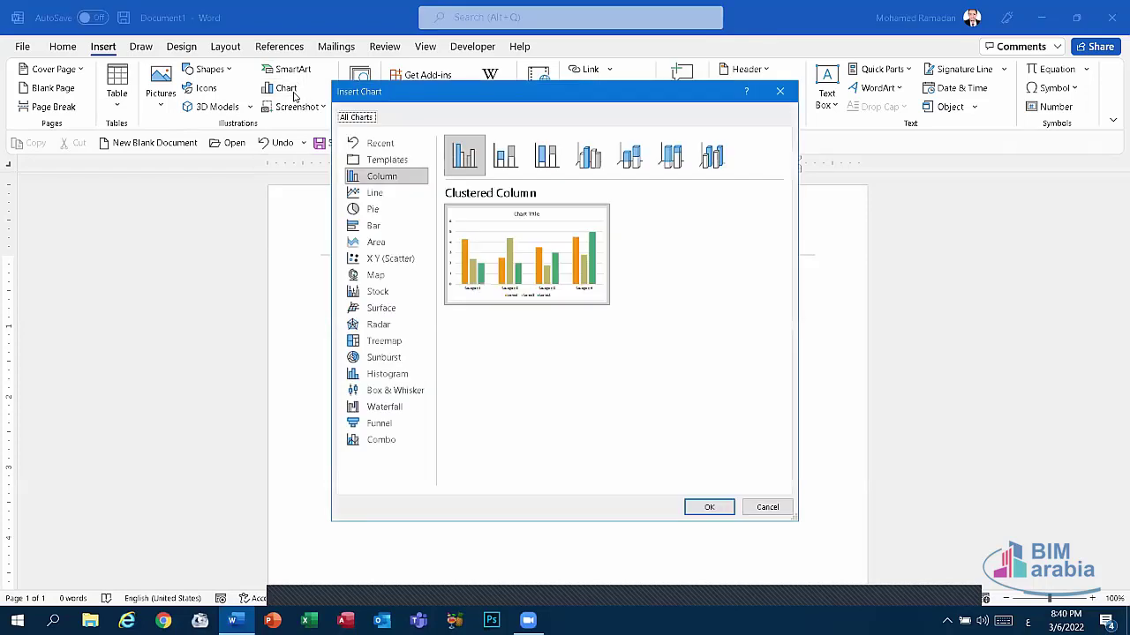
pyautogui.click(373, 209)
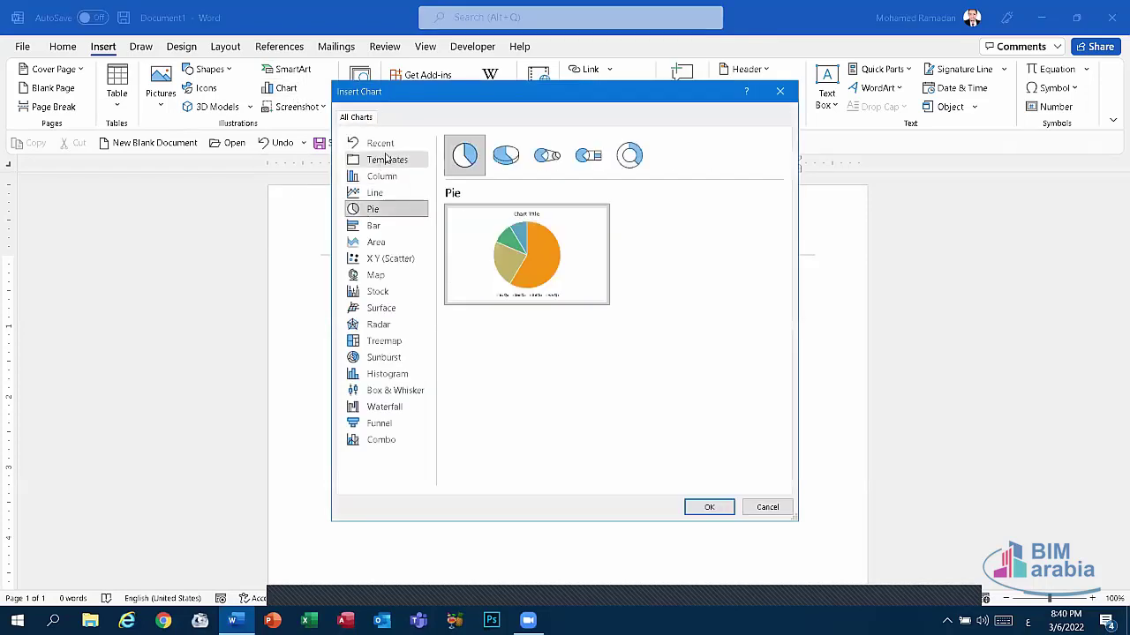
pyautogui.click(393, 146)
pyautogui.click(393, 165)
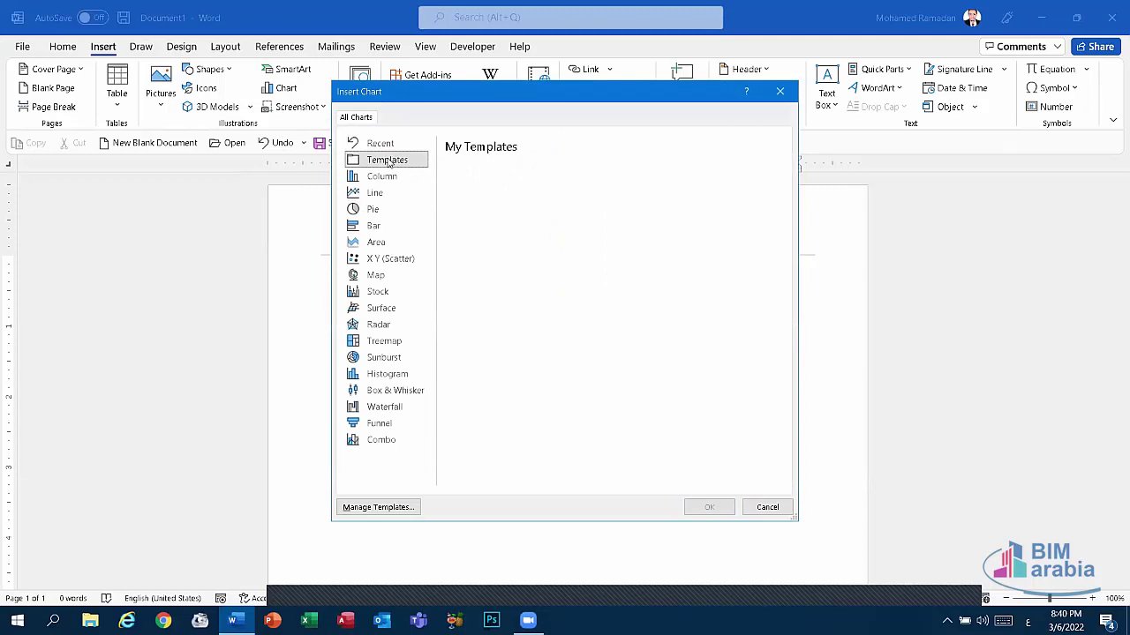
pyautogui.click(390, 146)
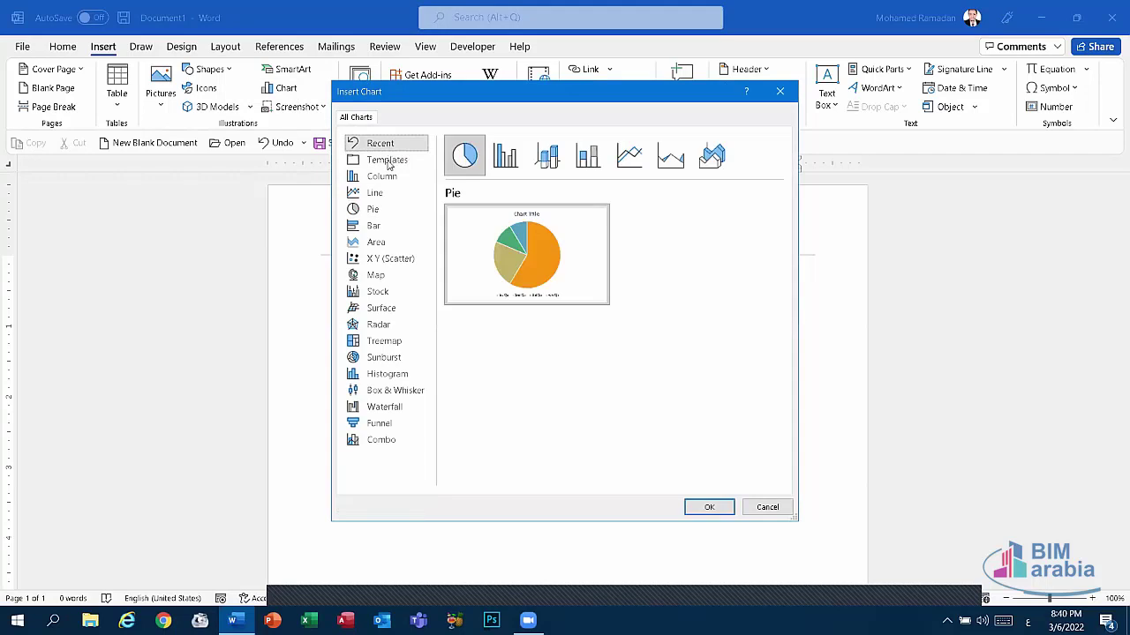
pyautogui.click(501, 159)
pyautogui.moveTo(462, 235)
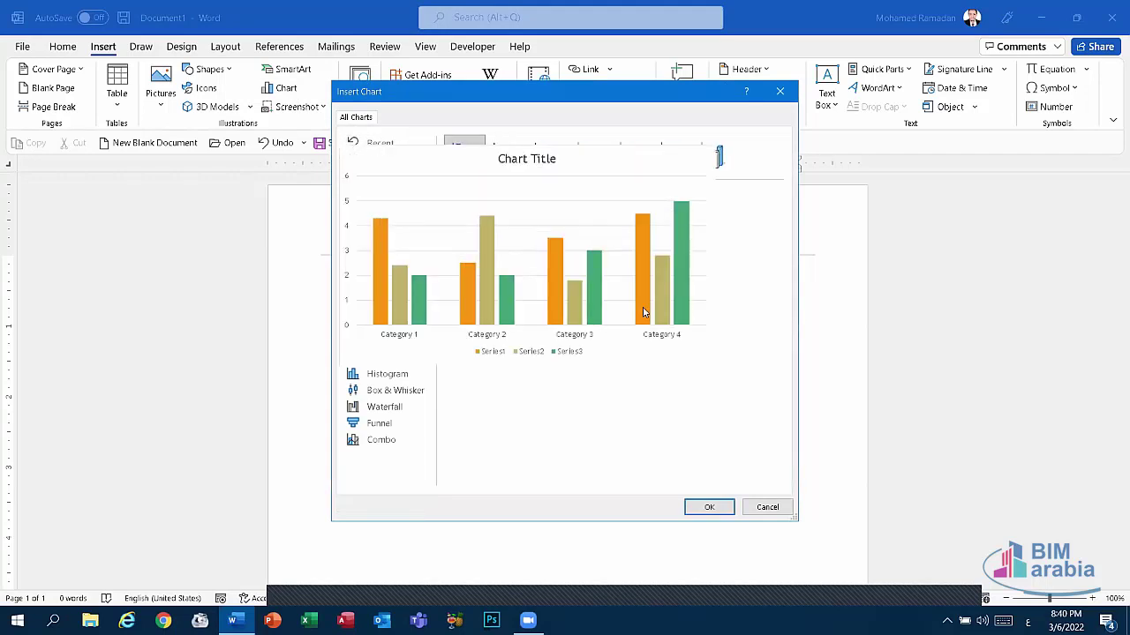
pyautogui.click(709, 509)
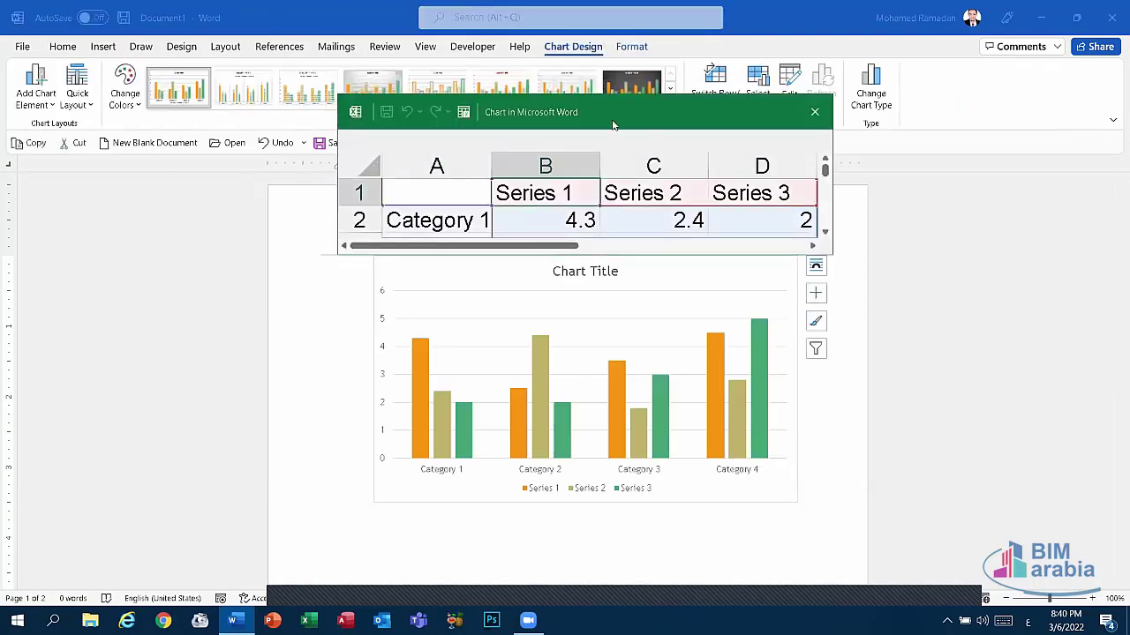
# - Move and enlarge the chart data sheet, then rename Series 1 to ICDL
pyautogui.moveTo(616, 112); pyautogui.dragTo(581, 18)
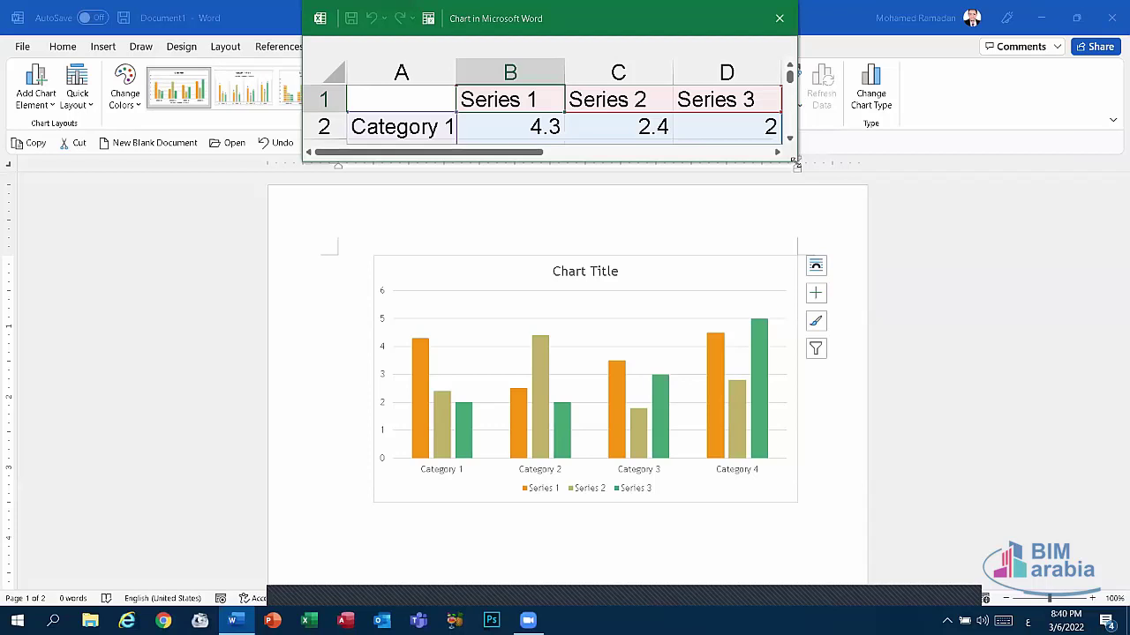
pyautogui.moveTo(795, 163); pyautogui.dragTo(961, 260)
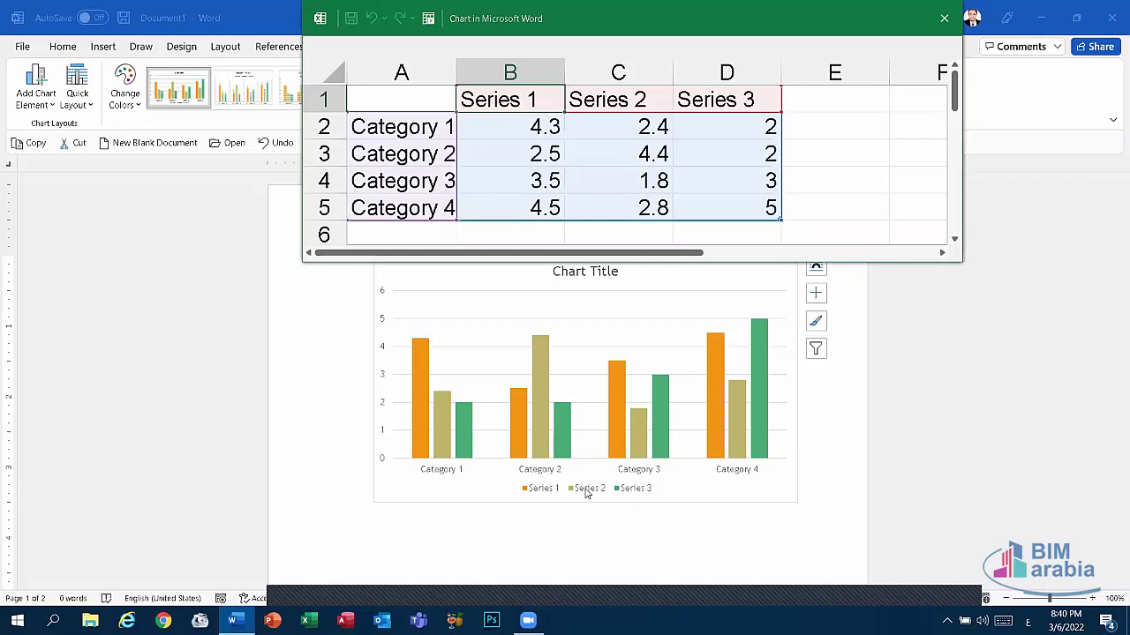
pyautogui.doubleClick(535, 99)
pyautogui.moveTo(542, 99); pyautogui.dragTo(439, 98)
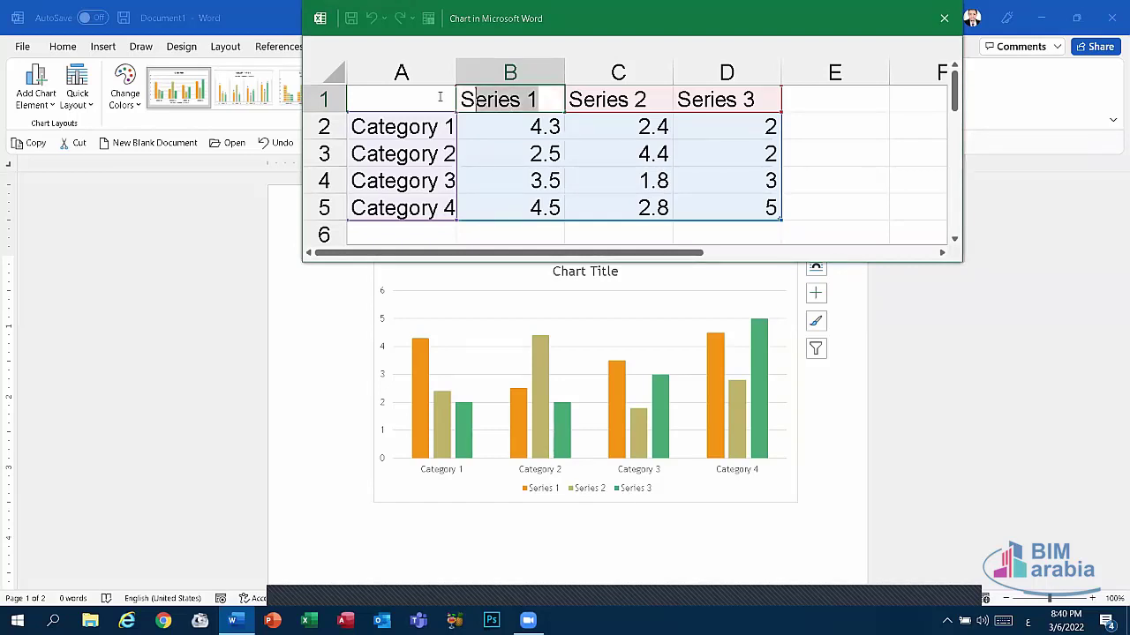
pyautogui.write('و')
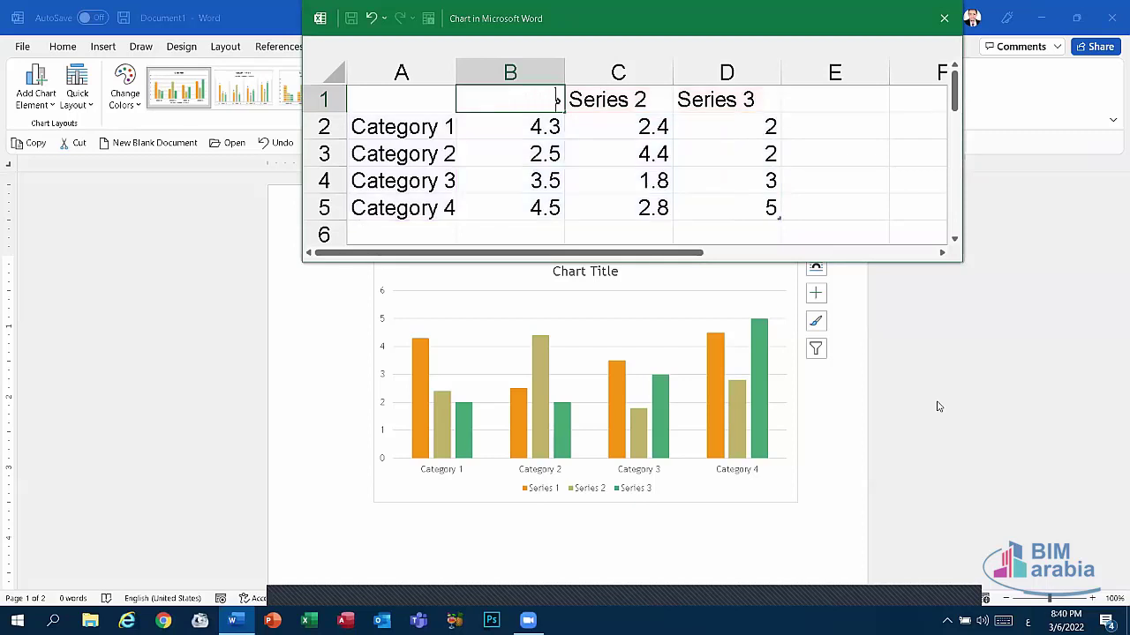
pyautogui.hotkey('alt', 'shift')
pyautogui.write('ICDL')
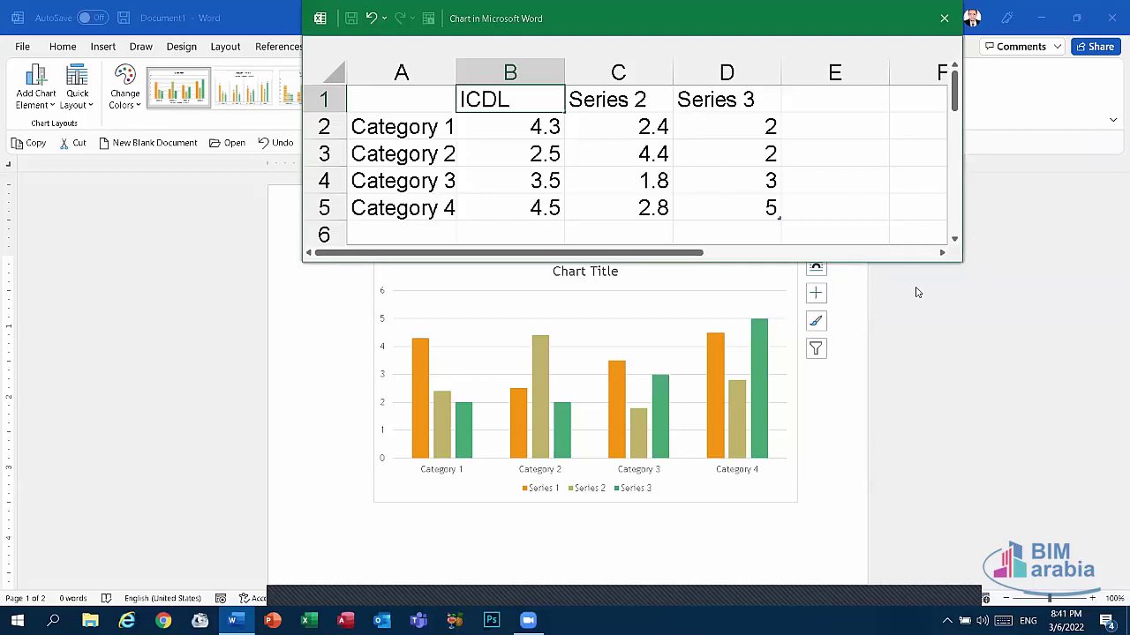
pyautogui.click(629, 103)
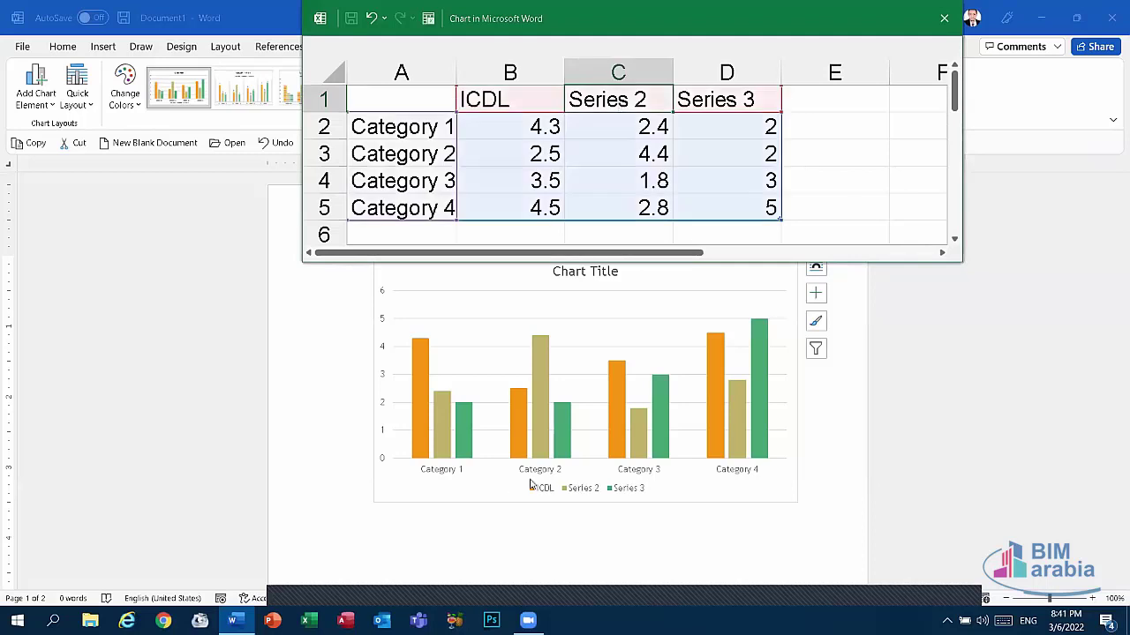
# - Rename Series 2 to ICDL Teacher and Series 3 to IC3
pyautogui.press('BackSpace')
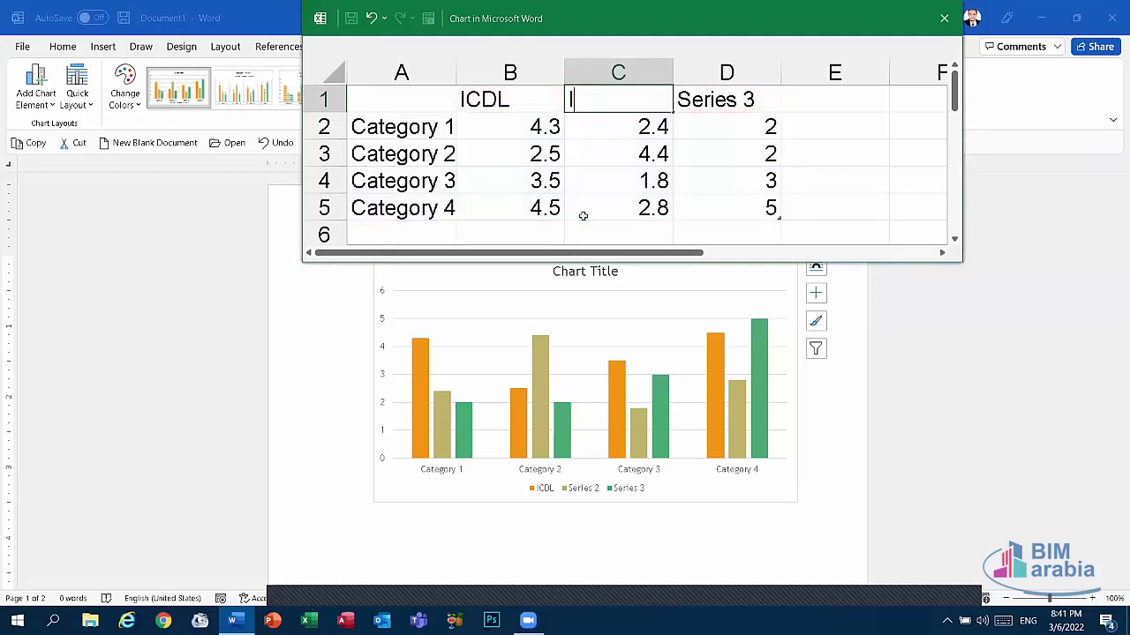
pyautogui.write('ICDL T')
pyautogui.write('eacher')
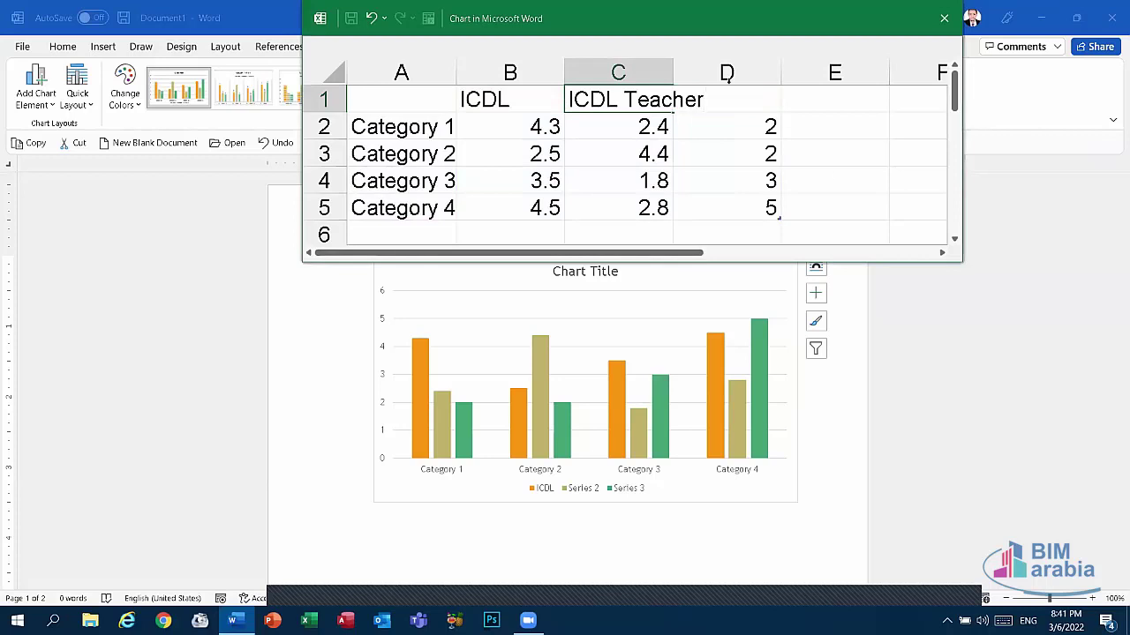
pyautogui.doubleClick(673, 72)
pyautogui.click(768, 100)
pyautogui.doubleClick(770, 100)
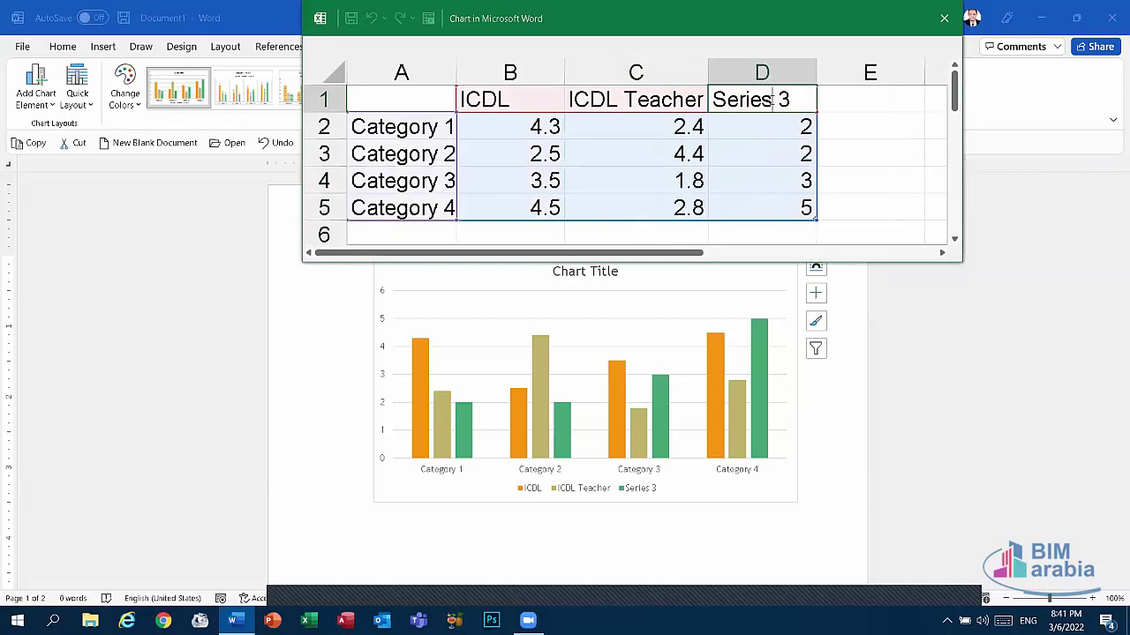
pyautogui.moveTo(791, 100); pyautogui.dragTo(643, 99)
pyautogui.write('i')
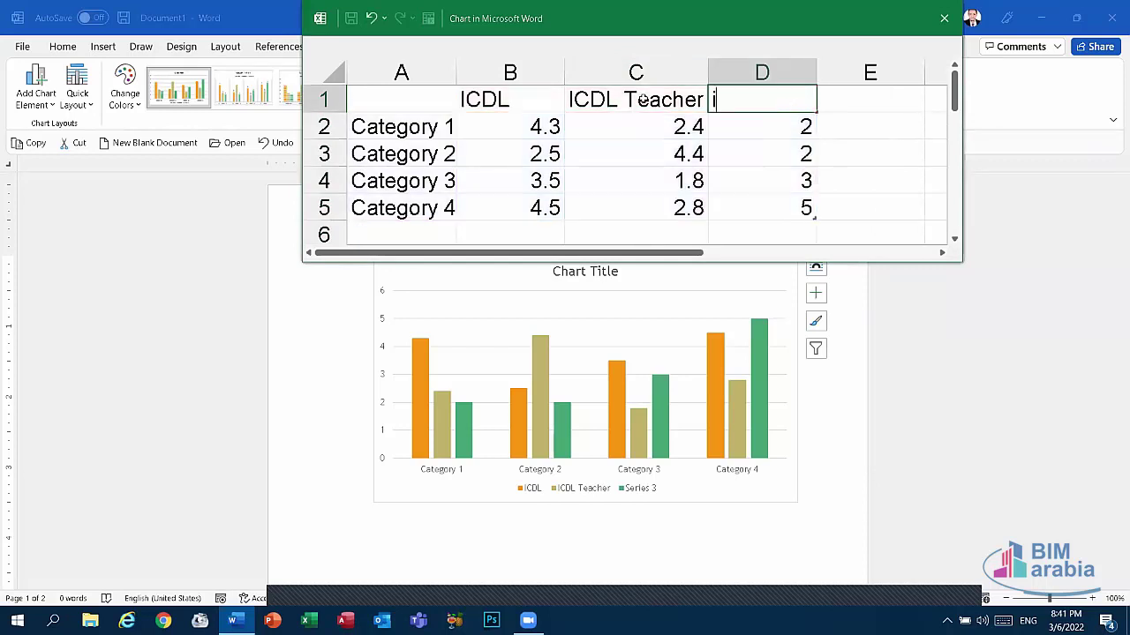
pyautogui.write('I')
pyautogui.write('C3')
pyautogui.click(576, 127)
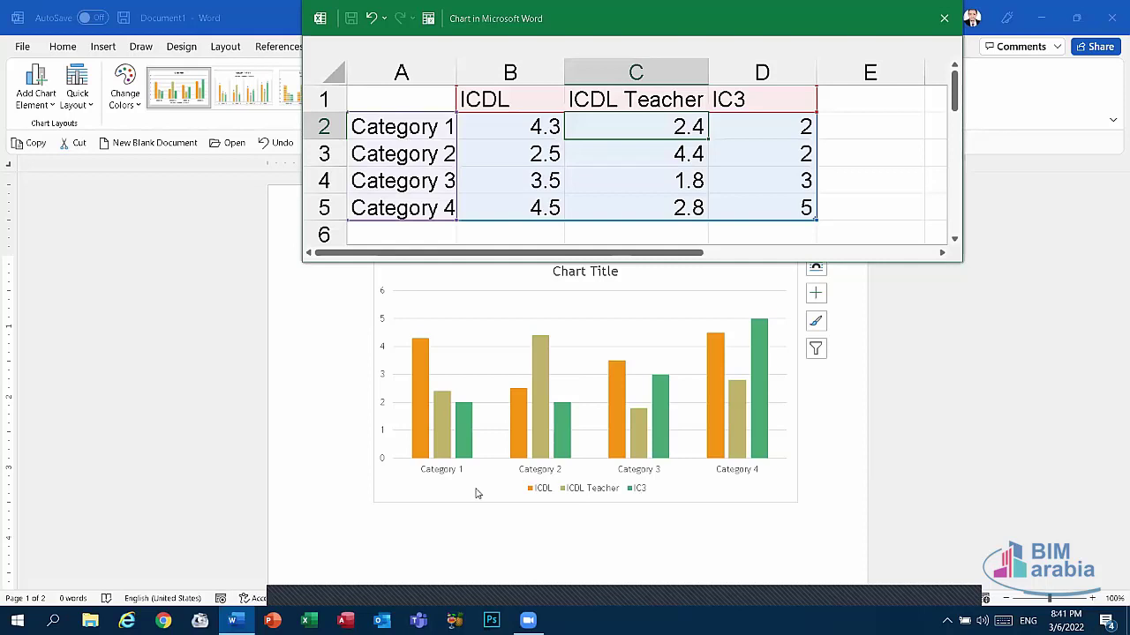
# - Rename Category 1 in cell A2 to Group A
pyautogui.click(409, 129)
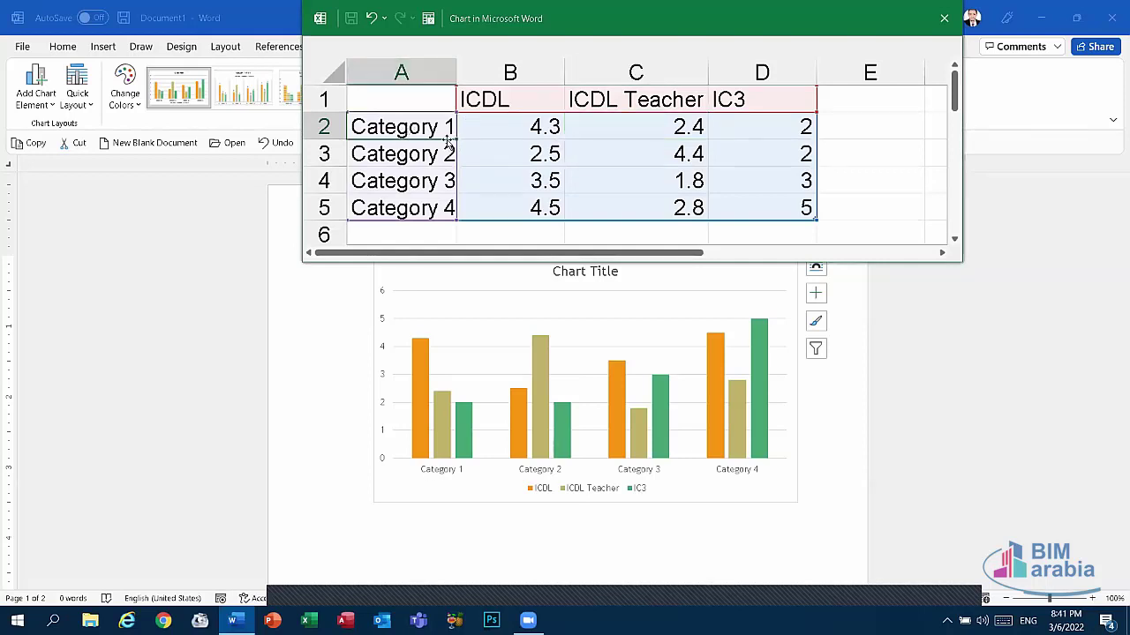
pyautogui.write('g')
pyautogui.press('BackSpace')
pyautogui.write('g')
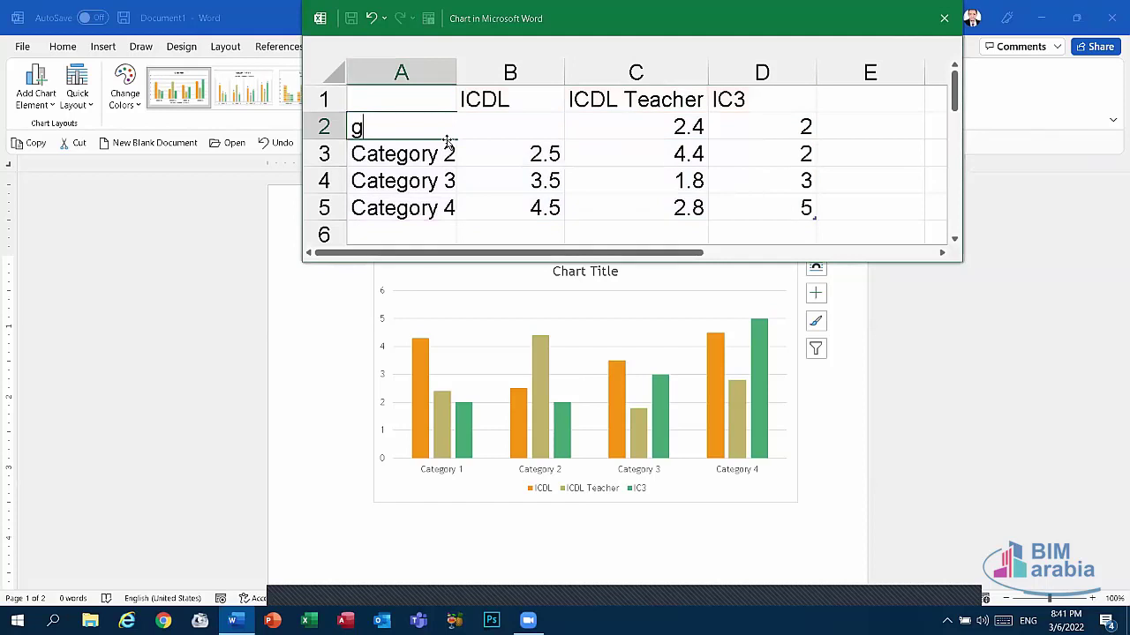
pyautogui.press('BackSpace')
pyautogui.write('Group ')
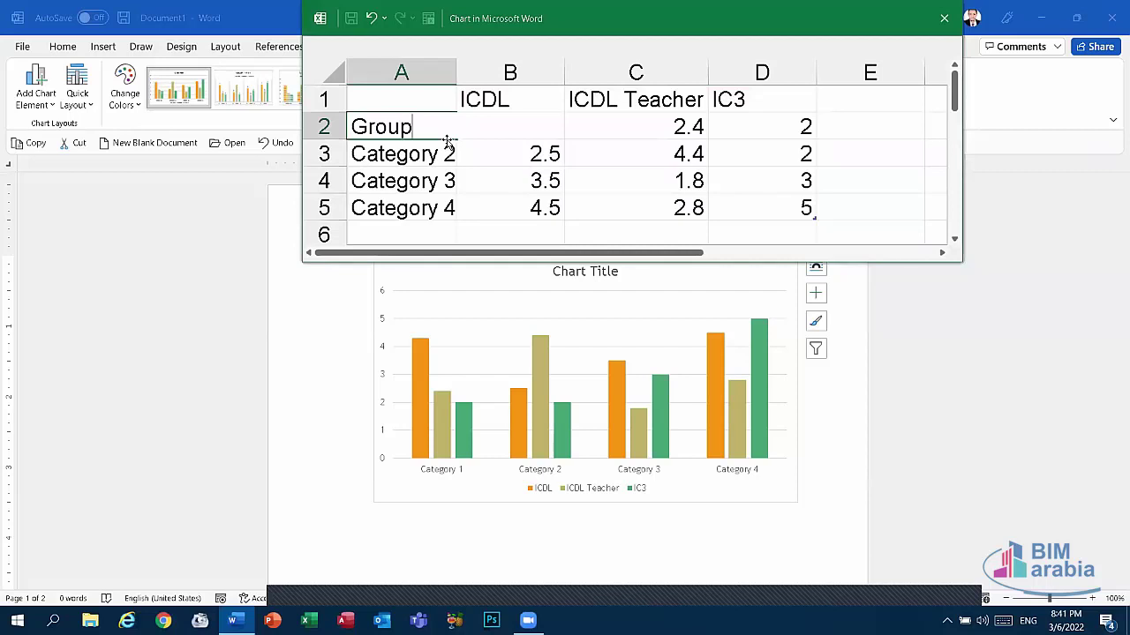
pyautogui.write('A')
pyautogui.click(404, 152)
pyautogui.press('Tab')
pyautogui.press('BackSpace')
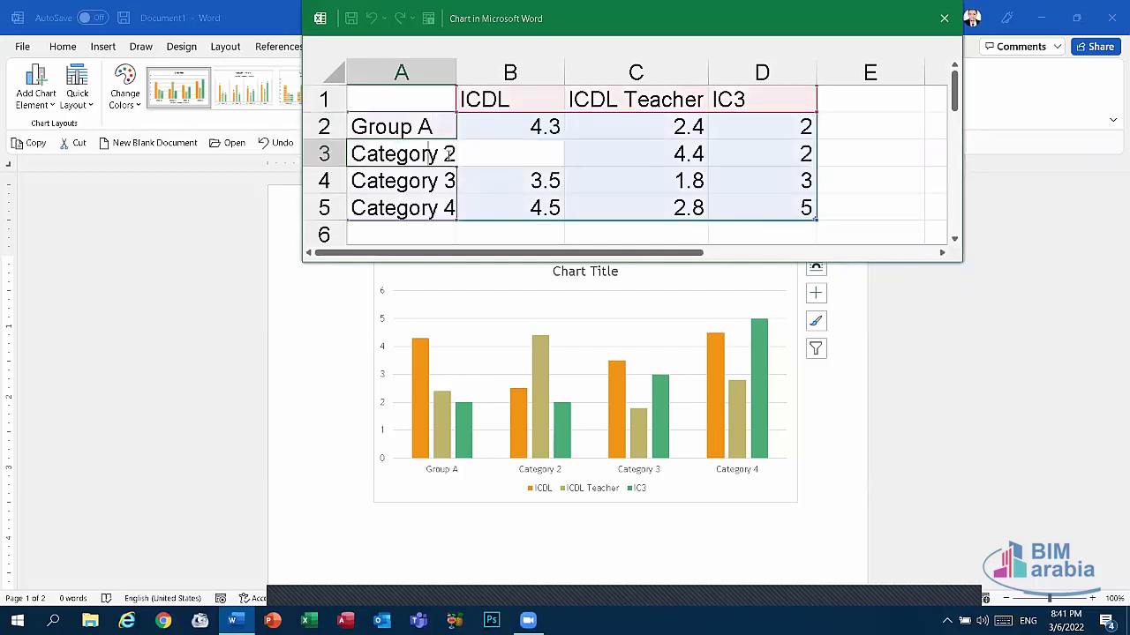
# - Rename the remaining categories to Group B, Group C and Group D
pyautogui.click(433, 155)
pyautogui.write('g')
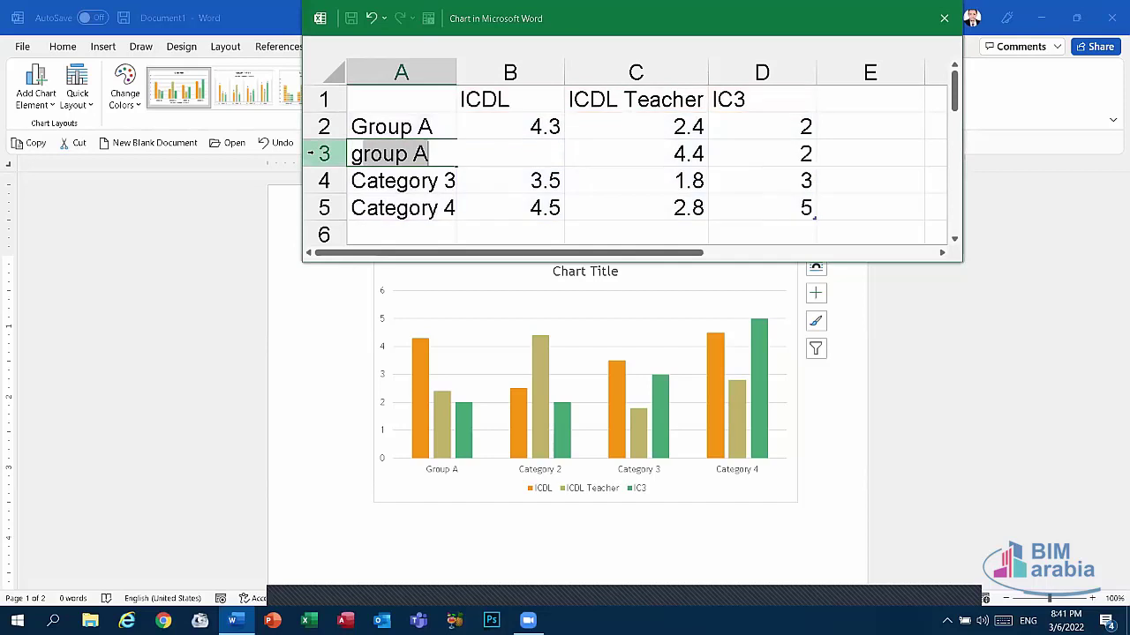
pyautogui.press('BackSpace')
pyautogui.press('BackSpace')
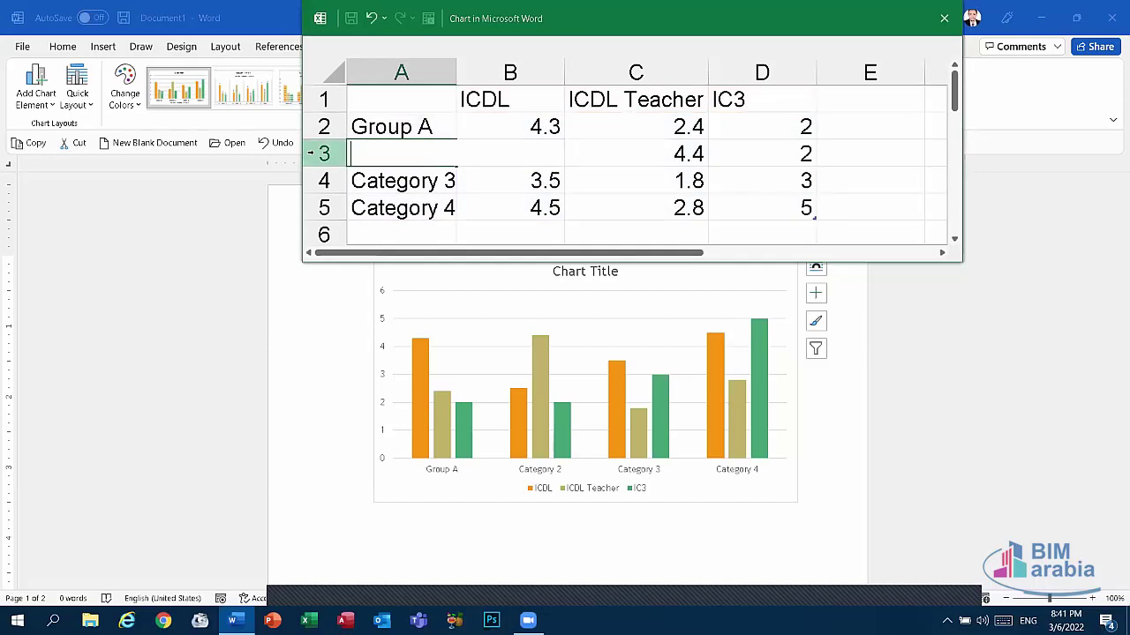
pyautogui.write('Gro')
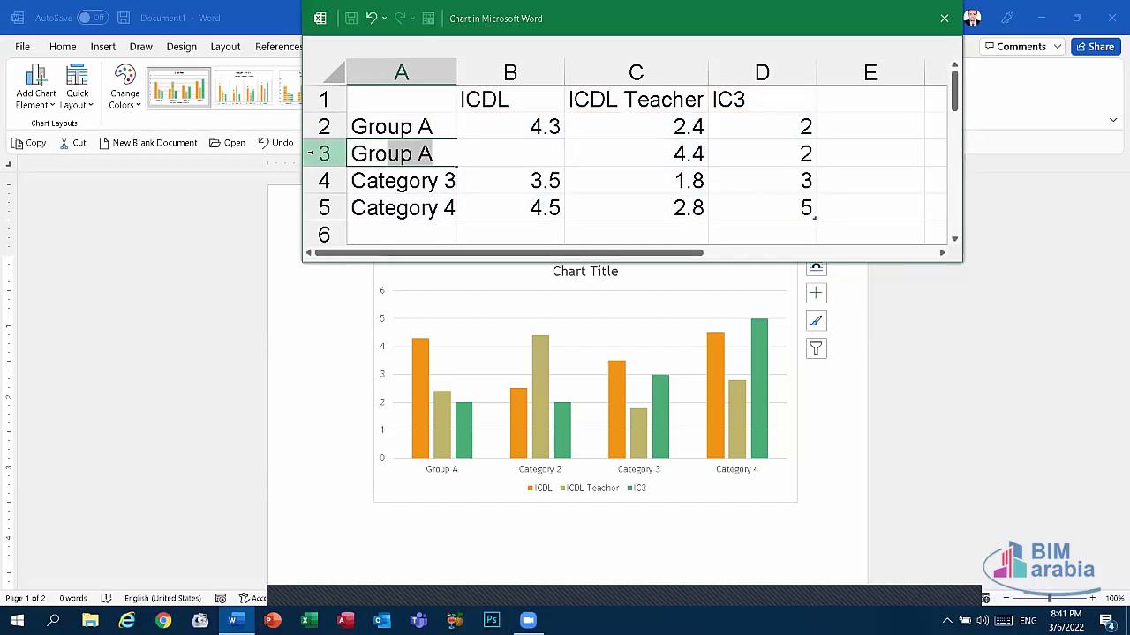
pyautogui.write('up B')
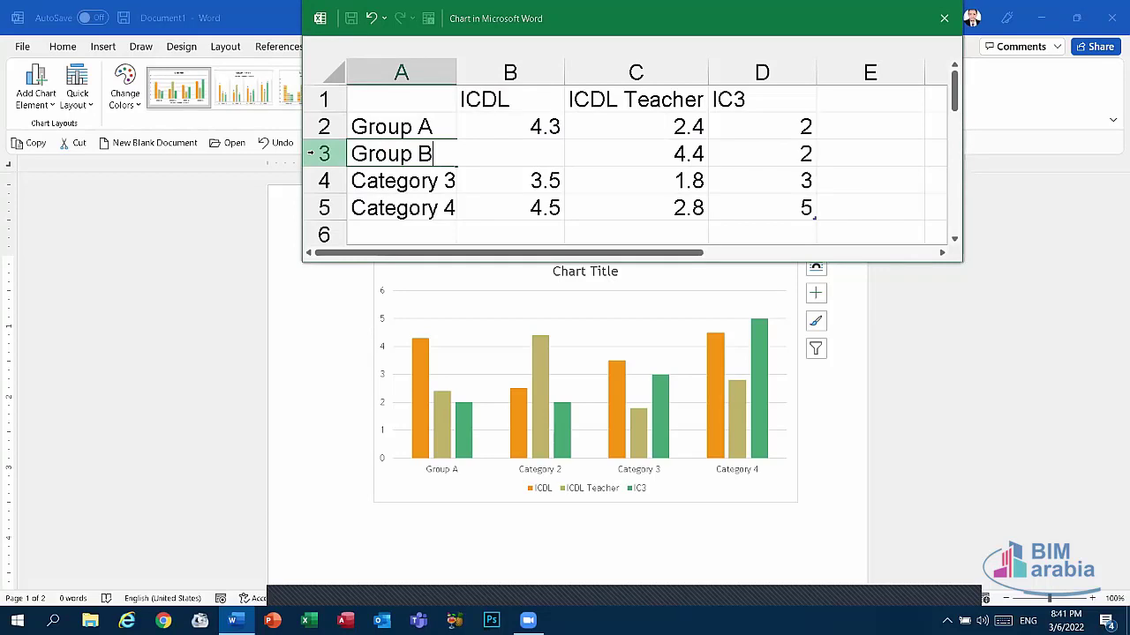
pyautogui.click(445, 178)
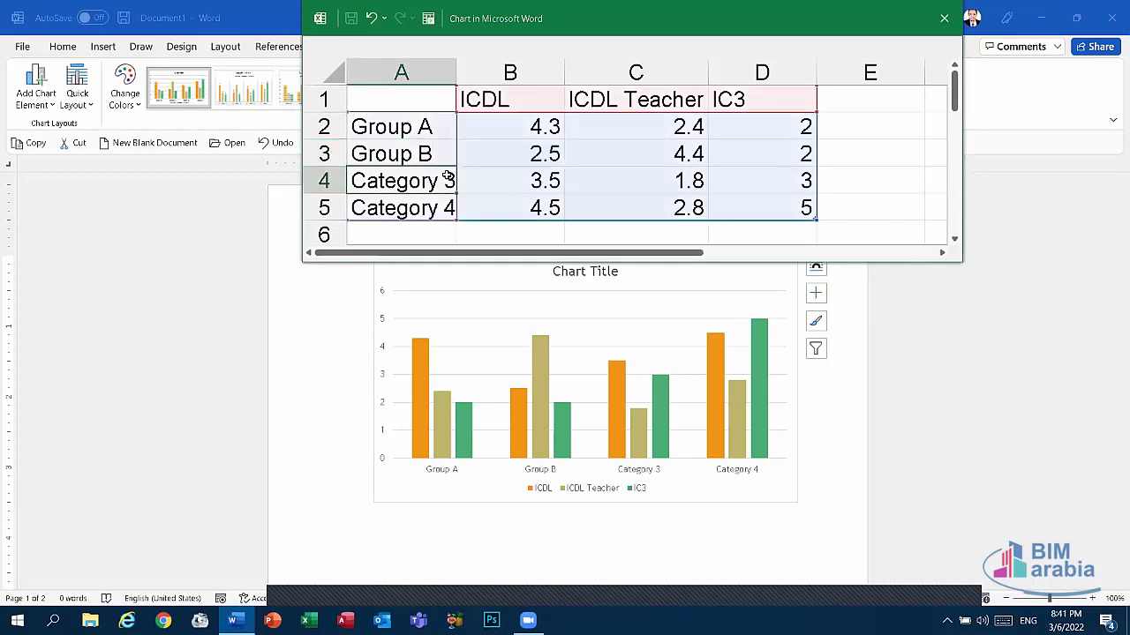
pyautogui.write('g==')
pyautogui.press('BackSpace')
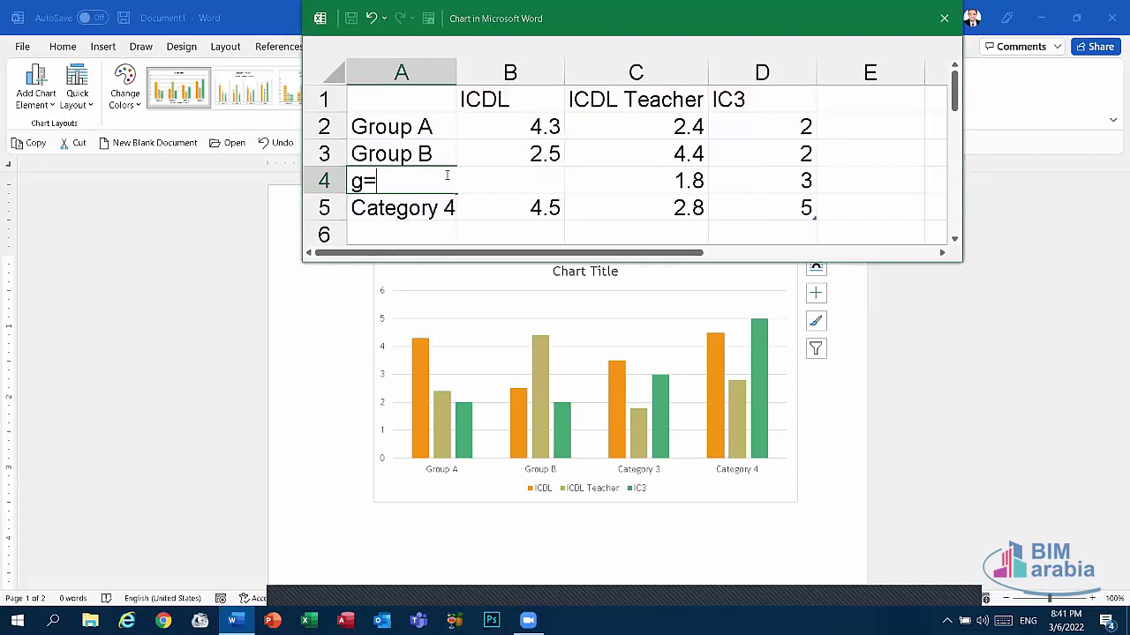
pyautogui.press('BackSpace')
pyautogui.press('BackSpace')
pyautogui.write('G')
pyautogui.write('o')
pyautogui.write('oup ')
pyautogui.write('C')
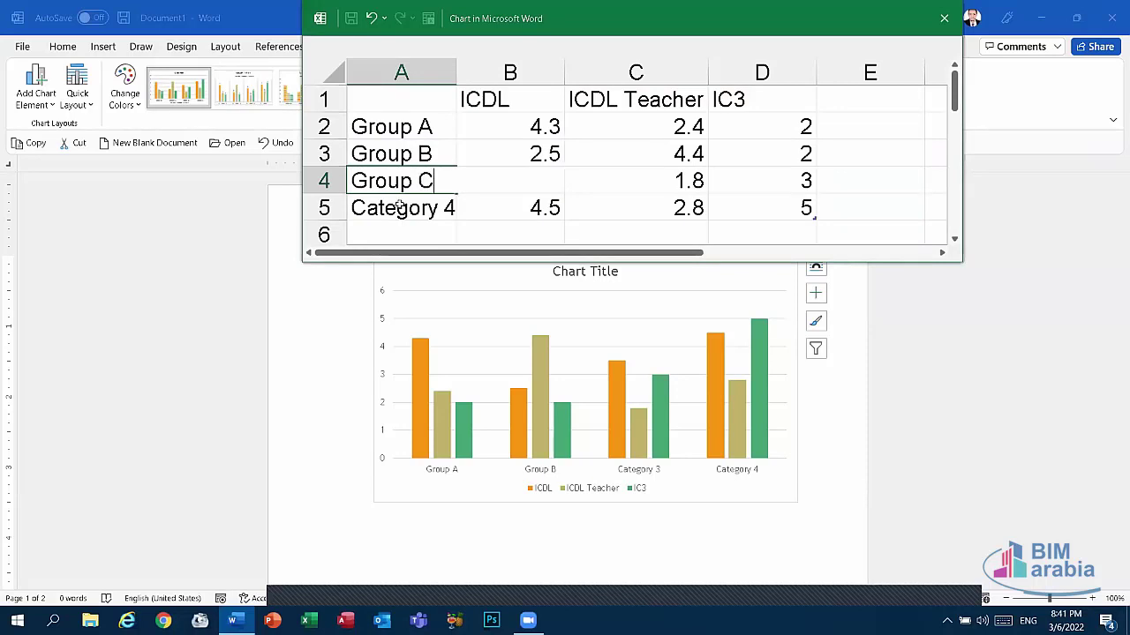
pyautogui.press('Return')
pyautogui.write('G')
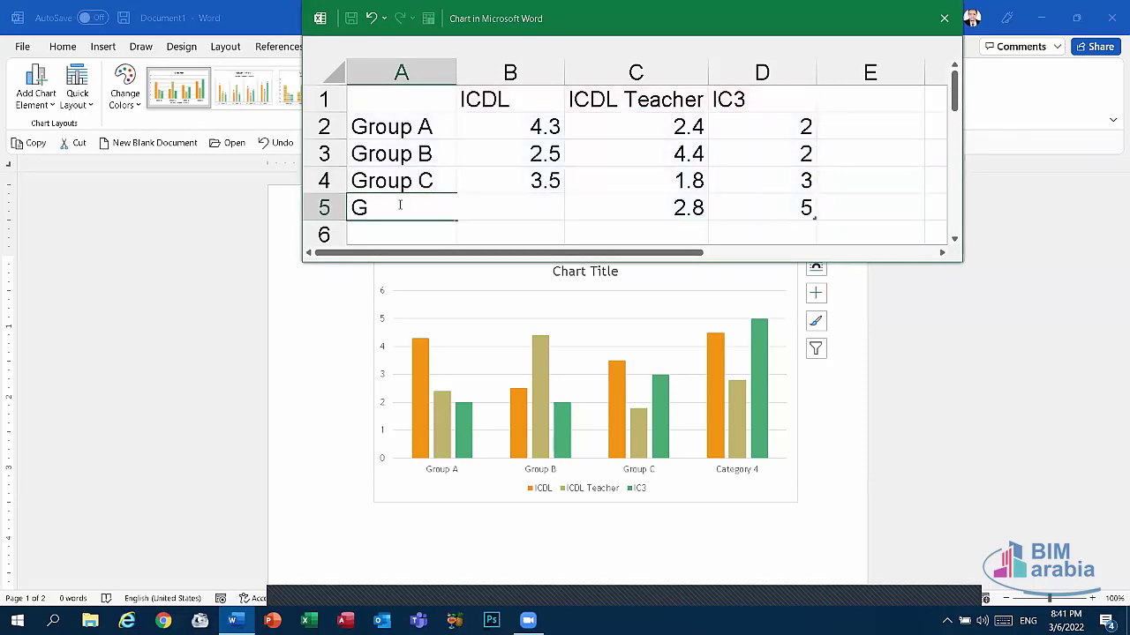
pyautogui.write('roup ')
pyautogui.write('D')
# - Enter ICDL values 5, 3, 2.5 and 2 for Groups A to D
pyautogui.click(512, 157)
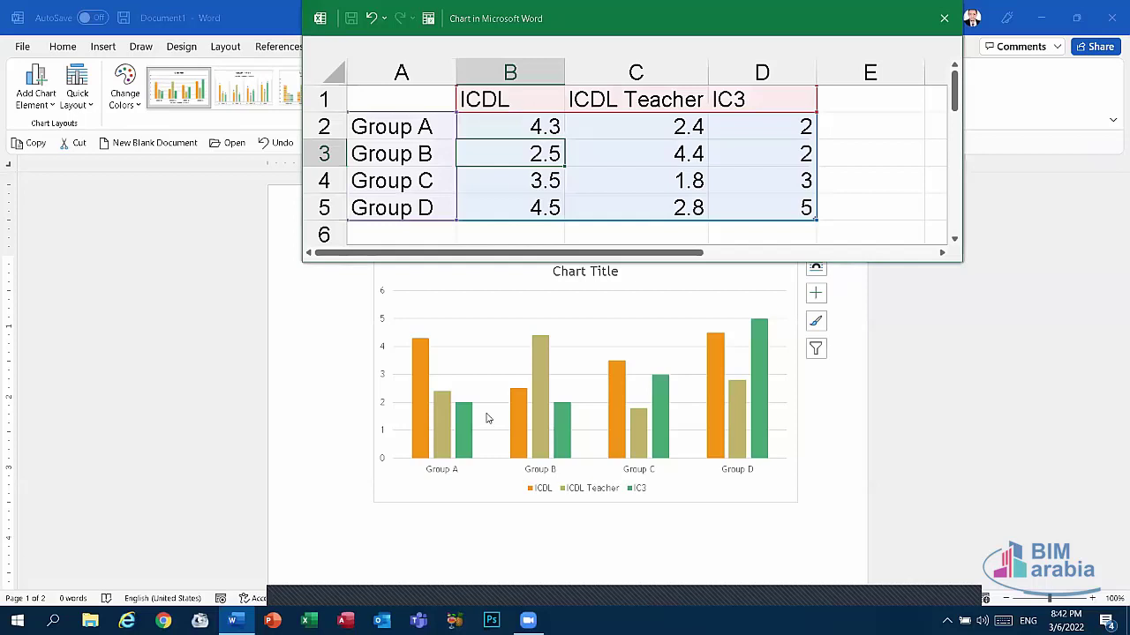
pyautogui.click(540, 129)
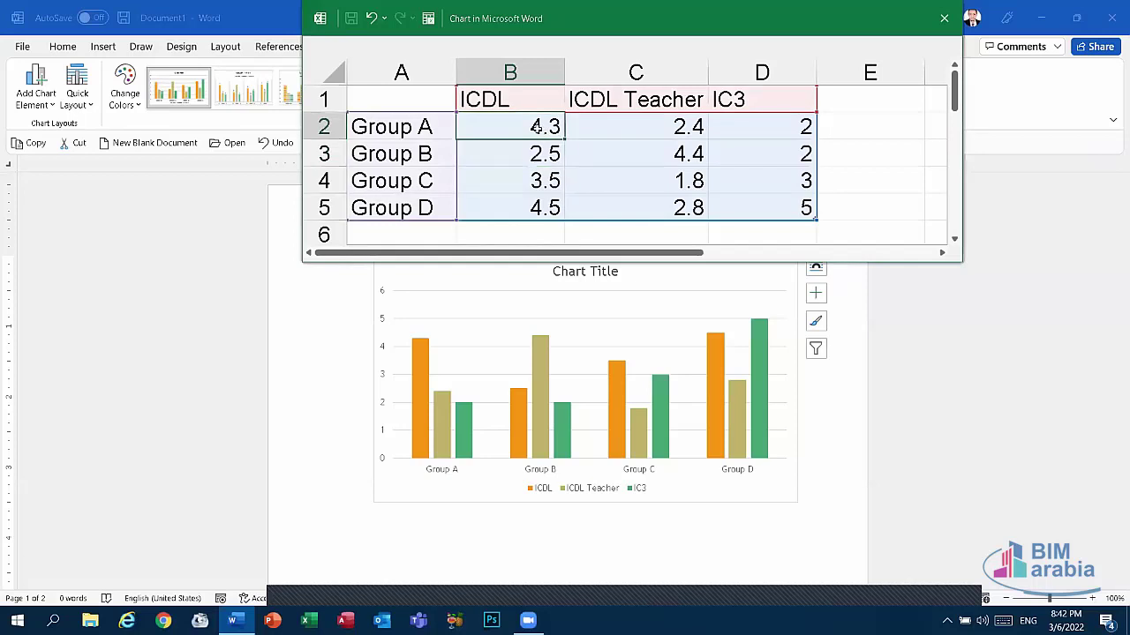
pyautogui.write('5')
pyautogui.press('Return')
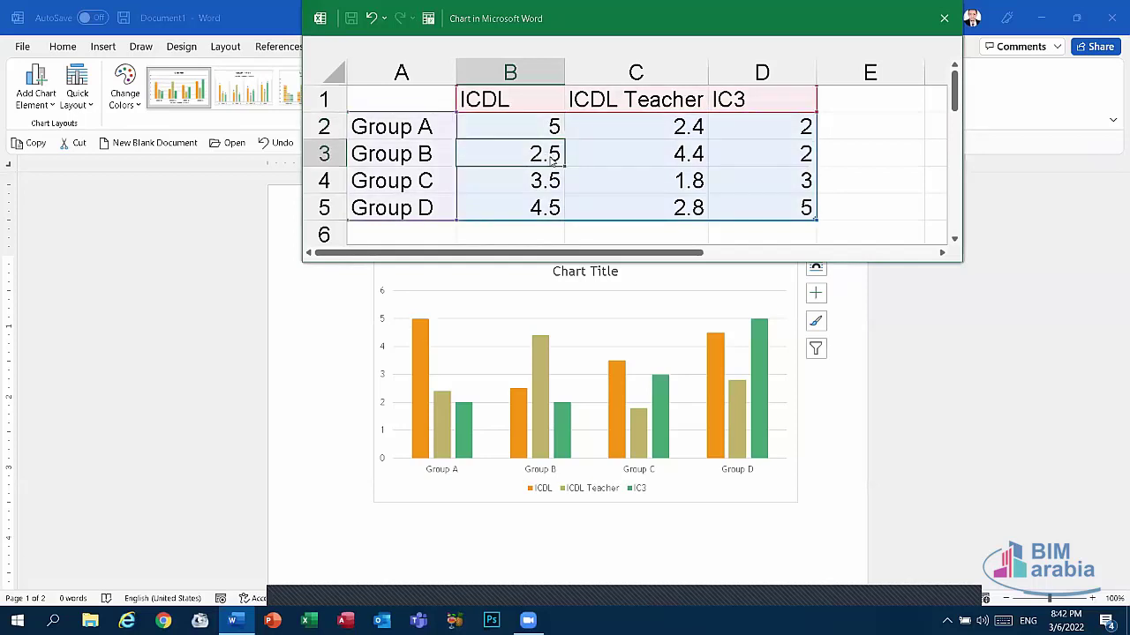
pyautogui.write('3')
pyautogui.press('Return')
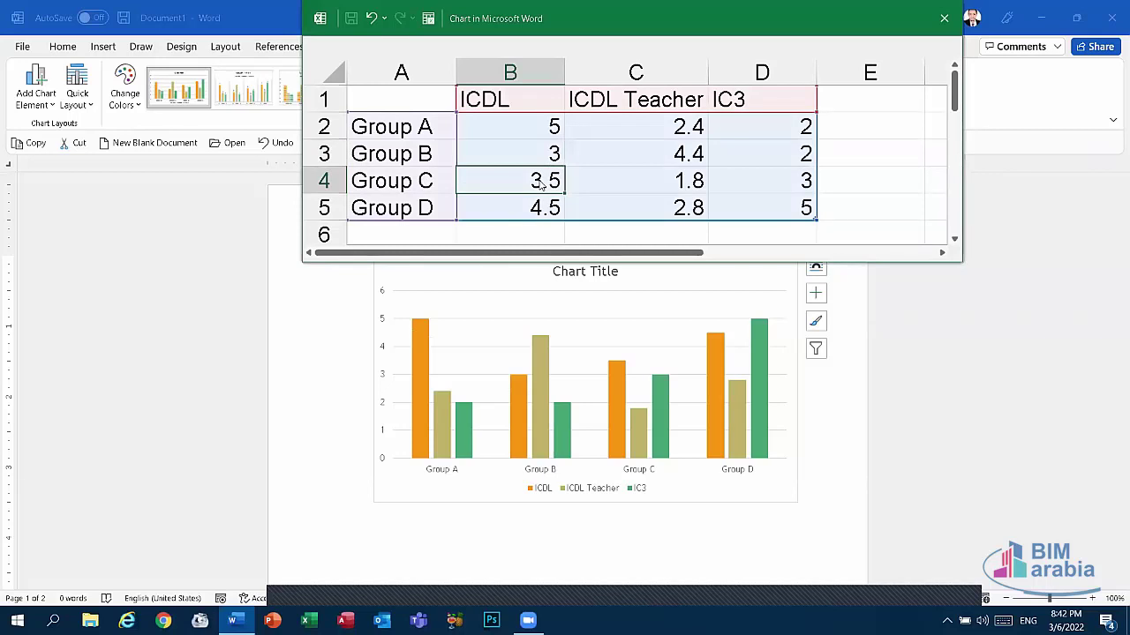
pyautogui.write('2')
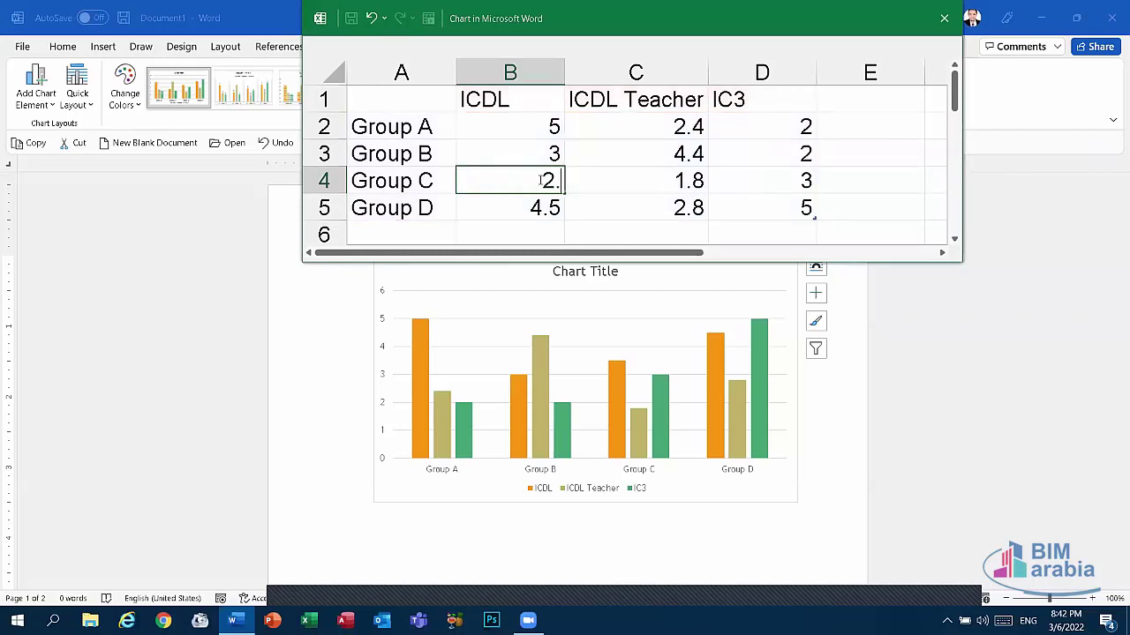
pyautogui.write('.4')
pyautogui.press('BackSpace')
pyautogui.press('BackSpace')
pyautogui.write('.5')
pyautogui.press('Return')
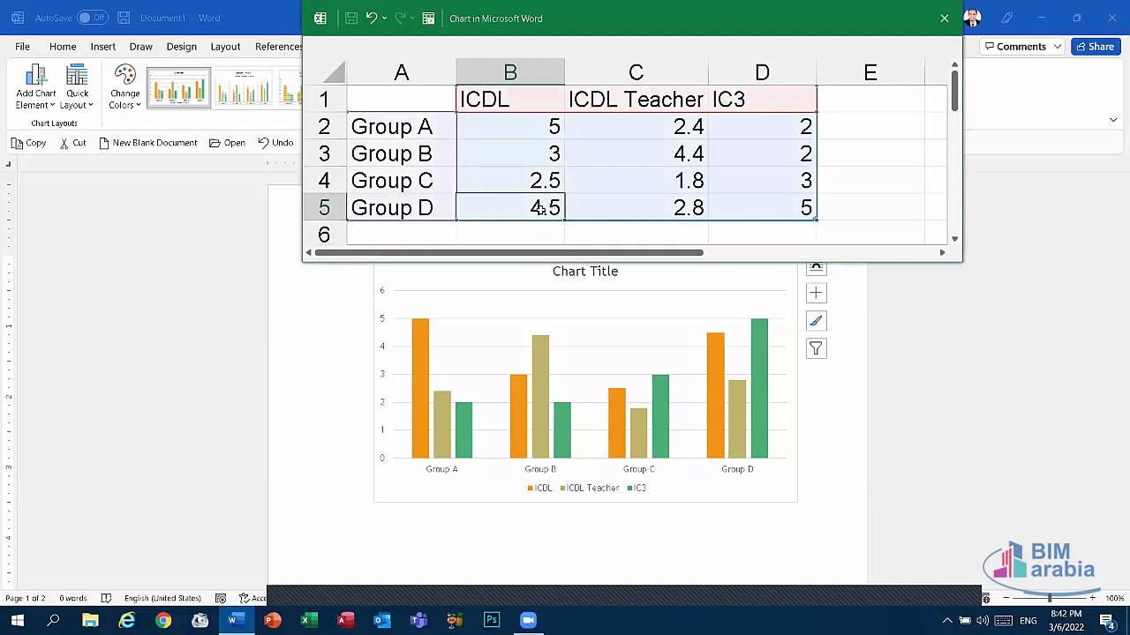
pyautogui.write('2')
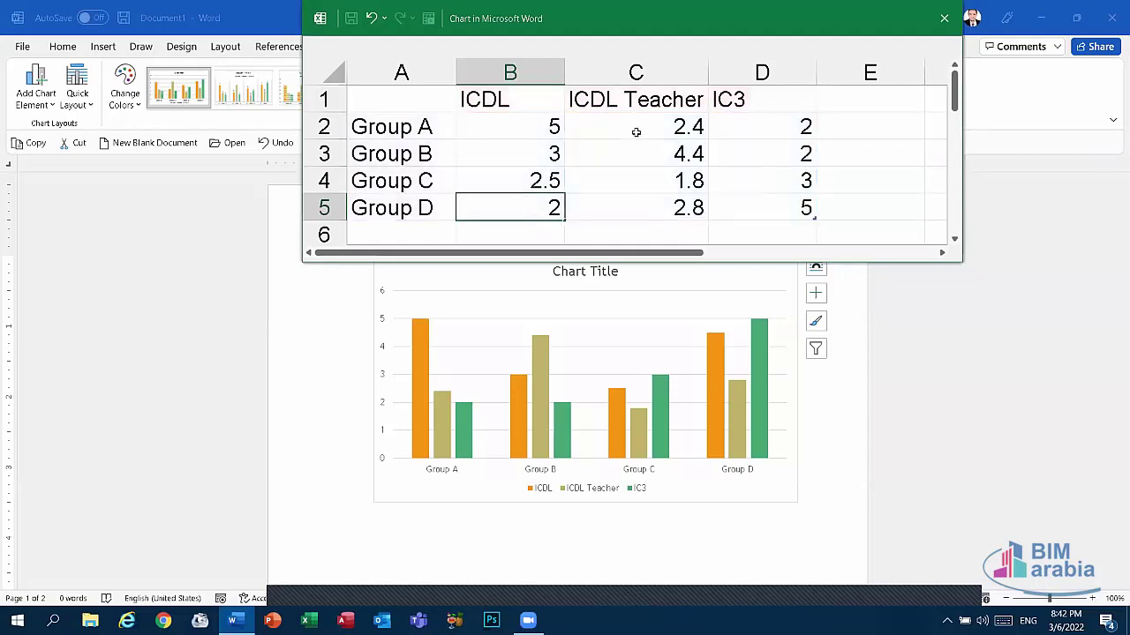
pyautogui.click(635, 131)
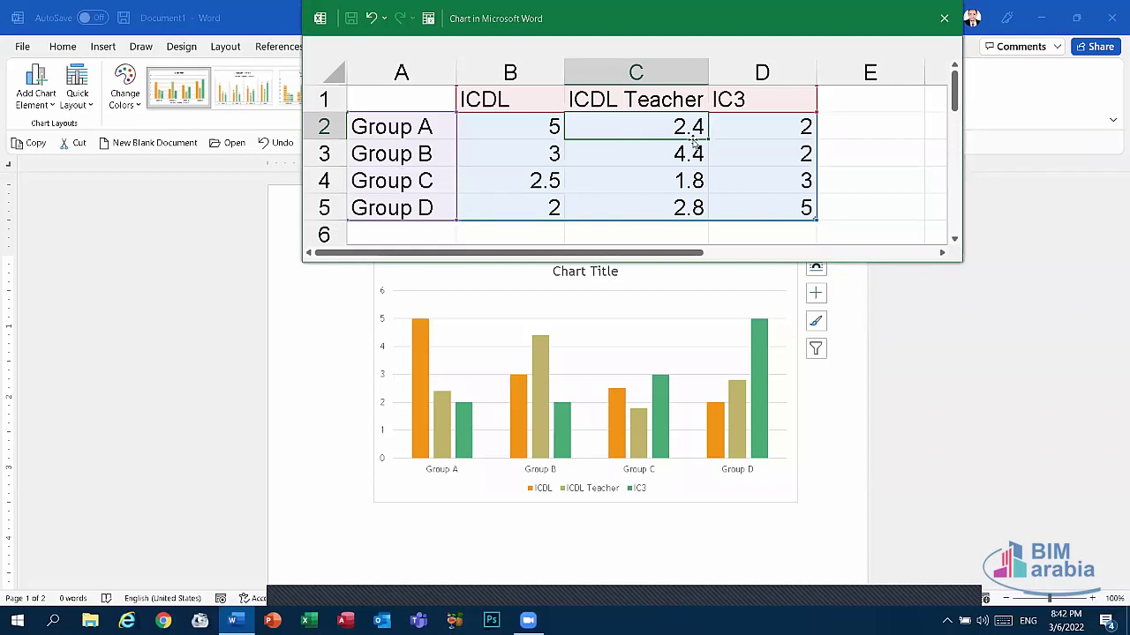
# - Enter ICDL Teacher values 3, 1, 4 and 2.5, then close the data sheet
pyautogui.write('3')
pyautogui.press('Return')
pyautogui.write('1')
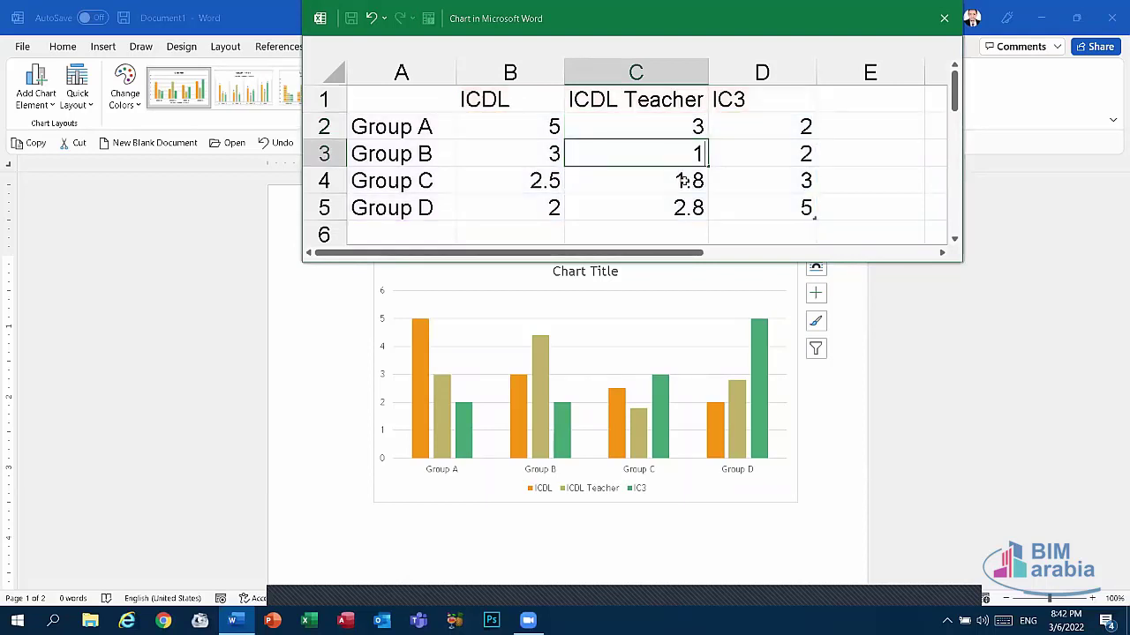
pyautogui.press('Return')
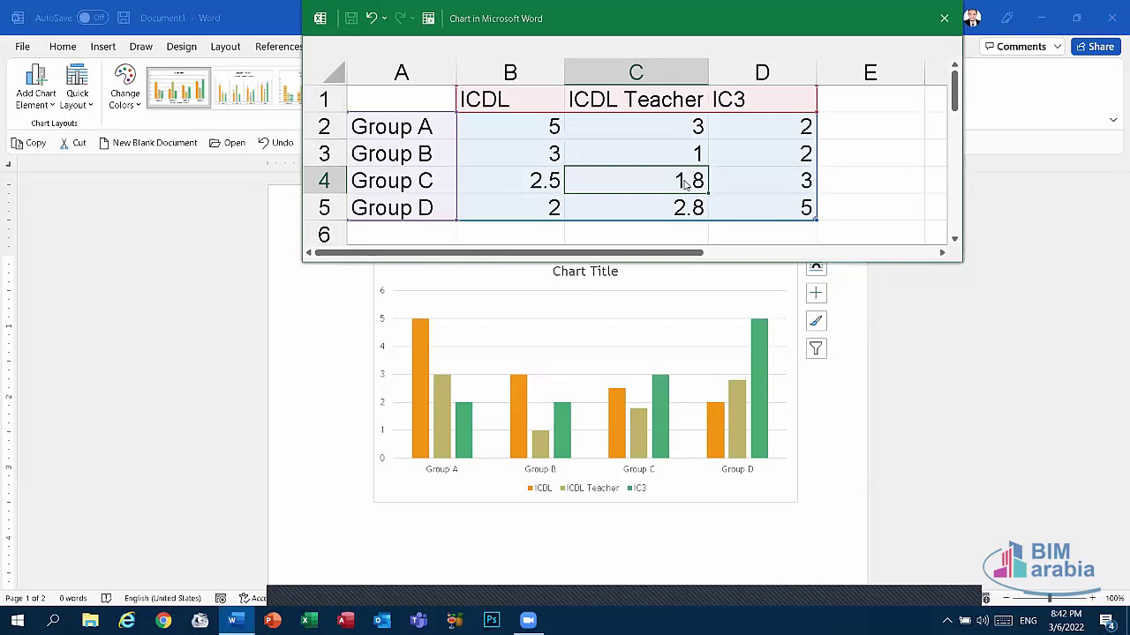
pyautogui.write('3')
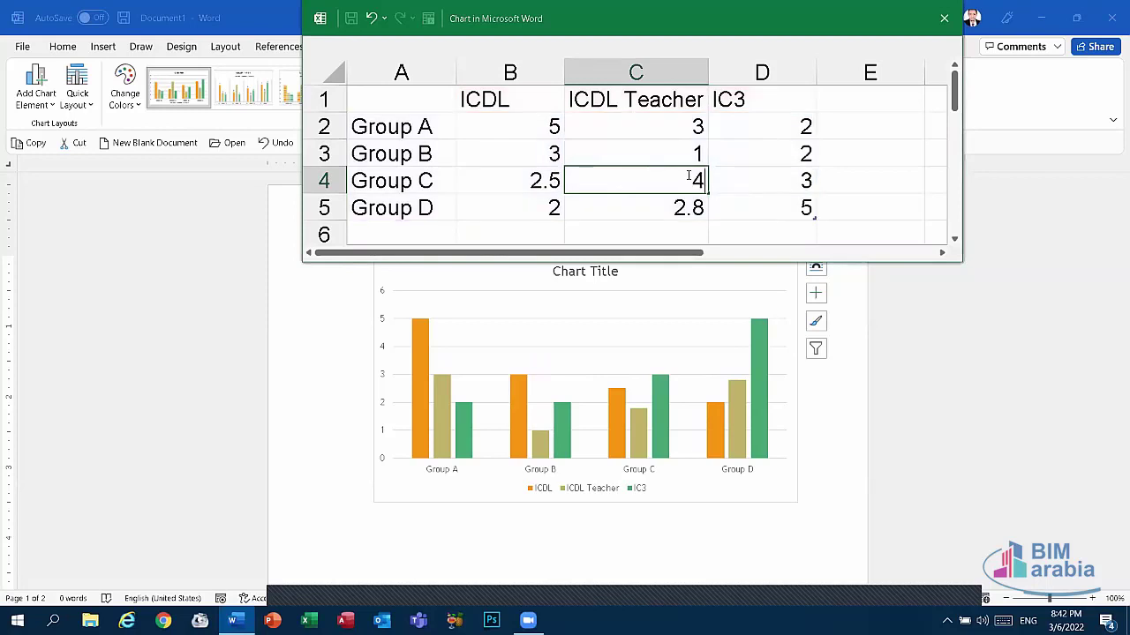
pyautogui.click(662, 213)
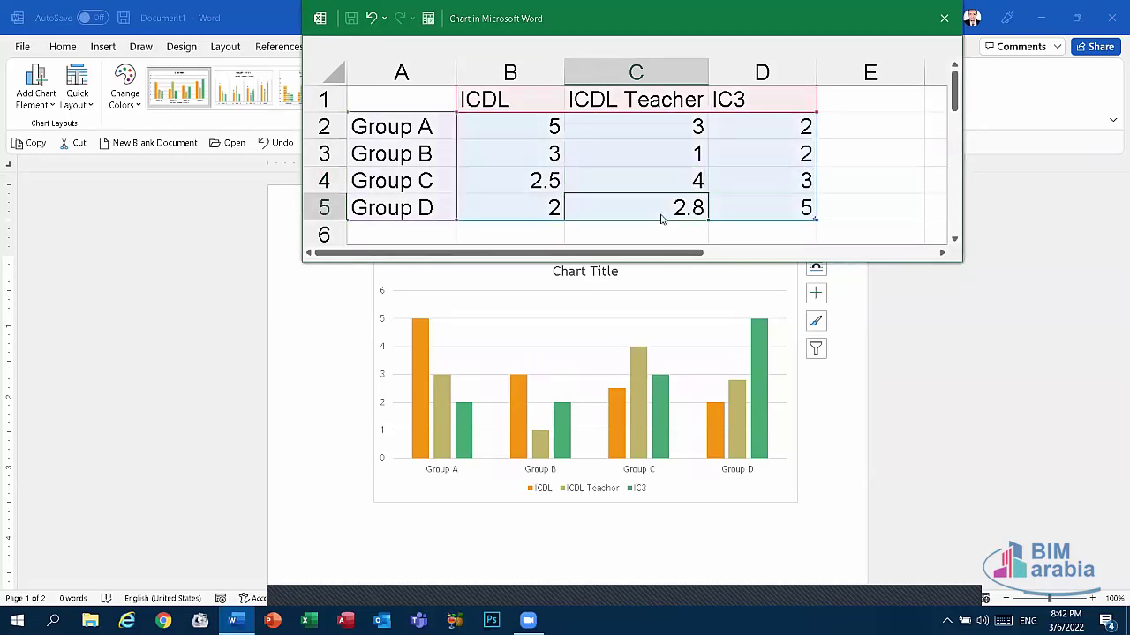
pyautogui.write('2.4')
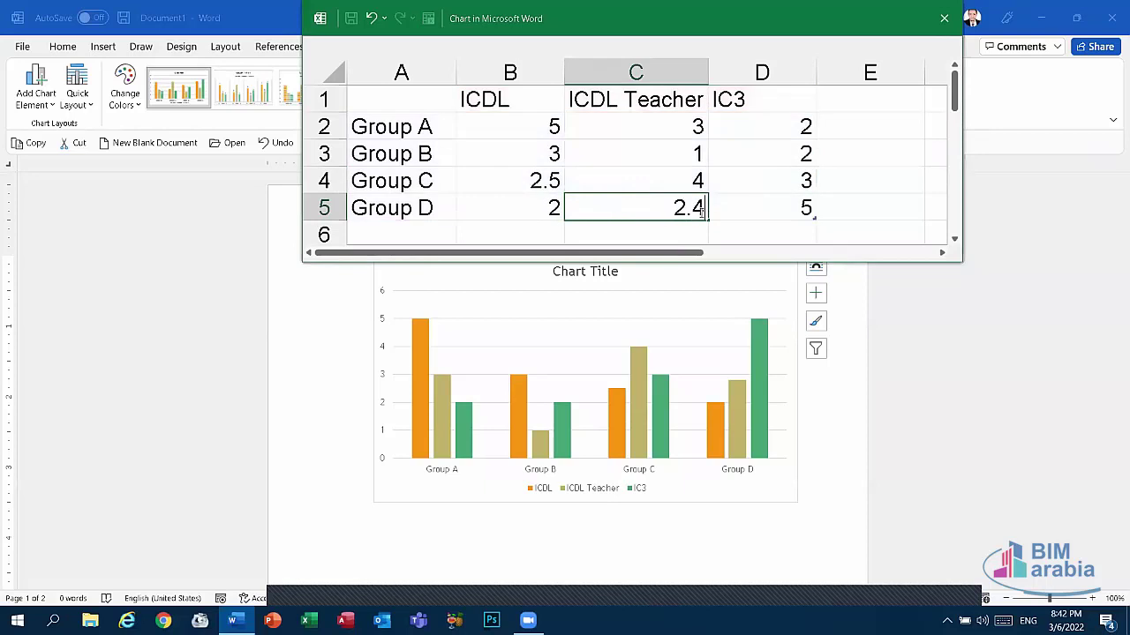
pyautogui.press('BackSpace')
pyautogui.write('5')
pyautogui.click(794, 180)
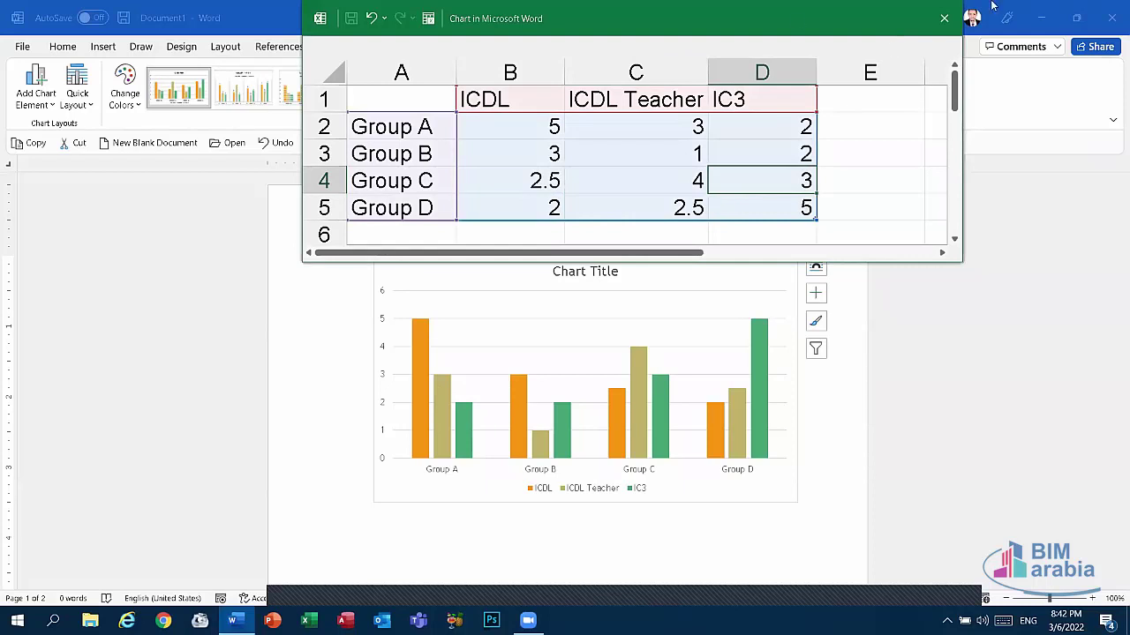
pyautogui.click(946, 20)
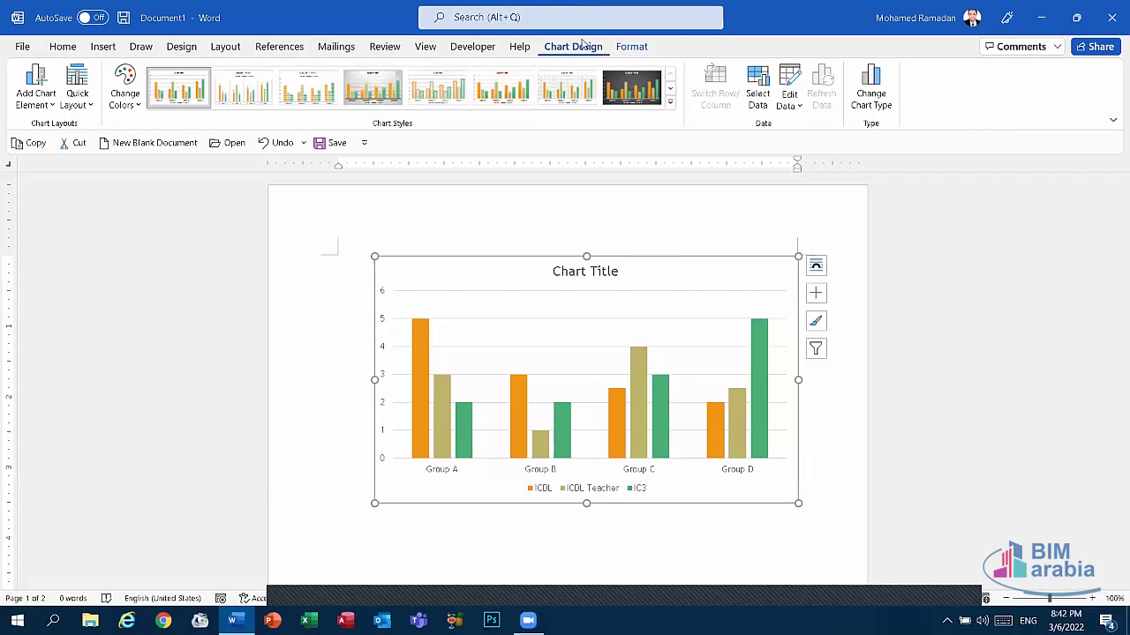
# - Draw a tall rectangle left of the chart, then select the ICDL bars
pyautogui.click(632, 46)
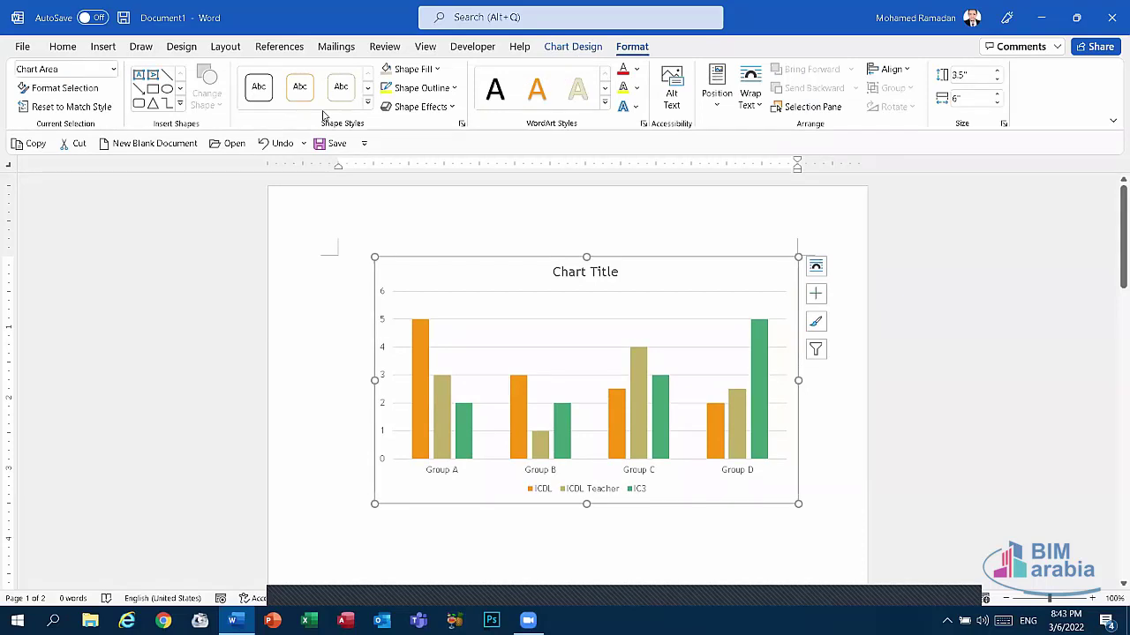
pyautogui.click(159, 88)
pyautogui.moveTo(308, 223); pyautogui.dragTo(348, 367)
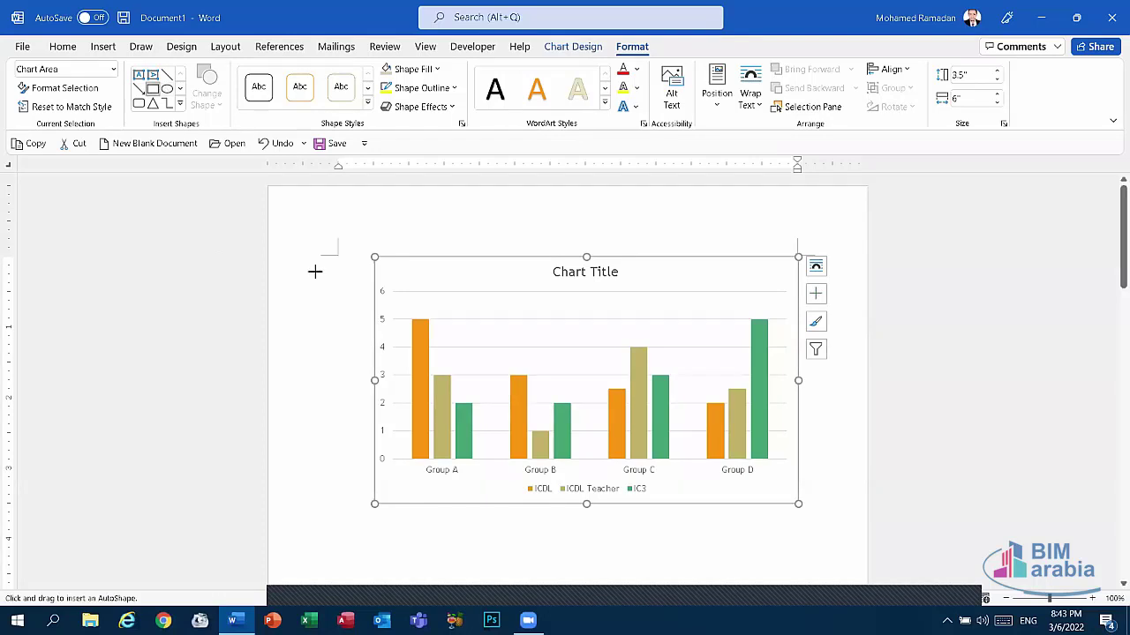
pyautogui.click(426, 381)
pyautogui.click(426, 256)
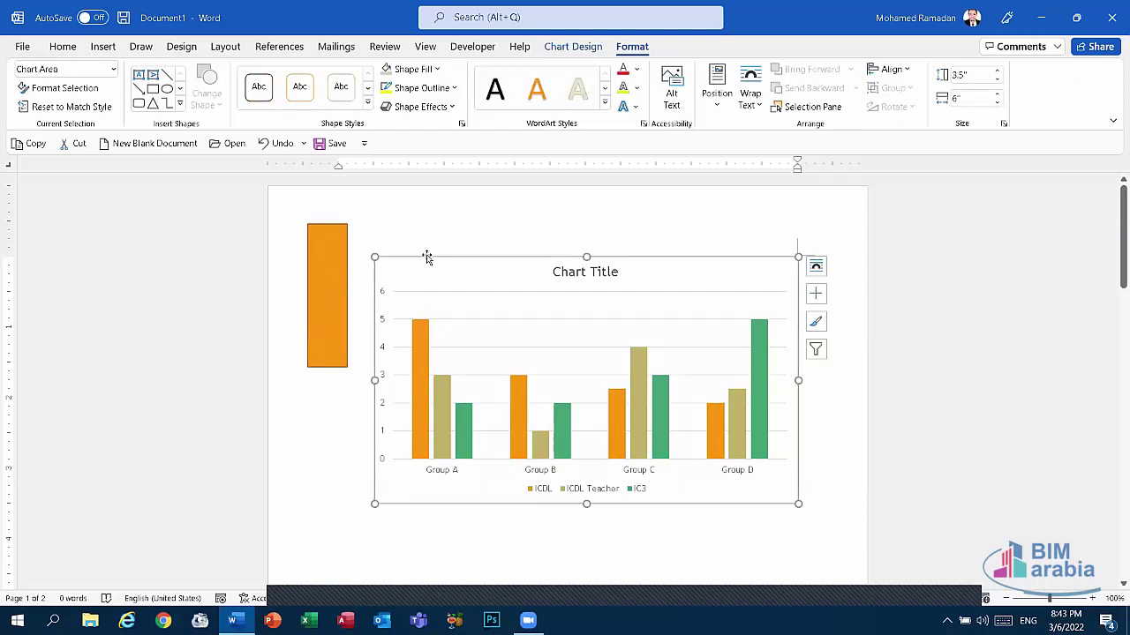
pyautogui.click(421, 336)
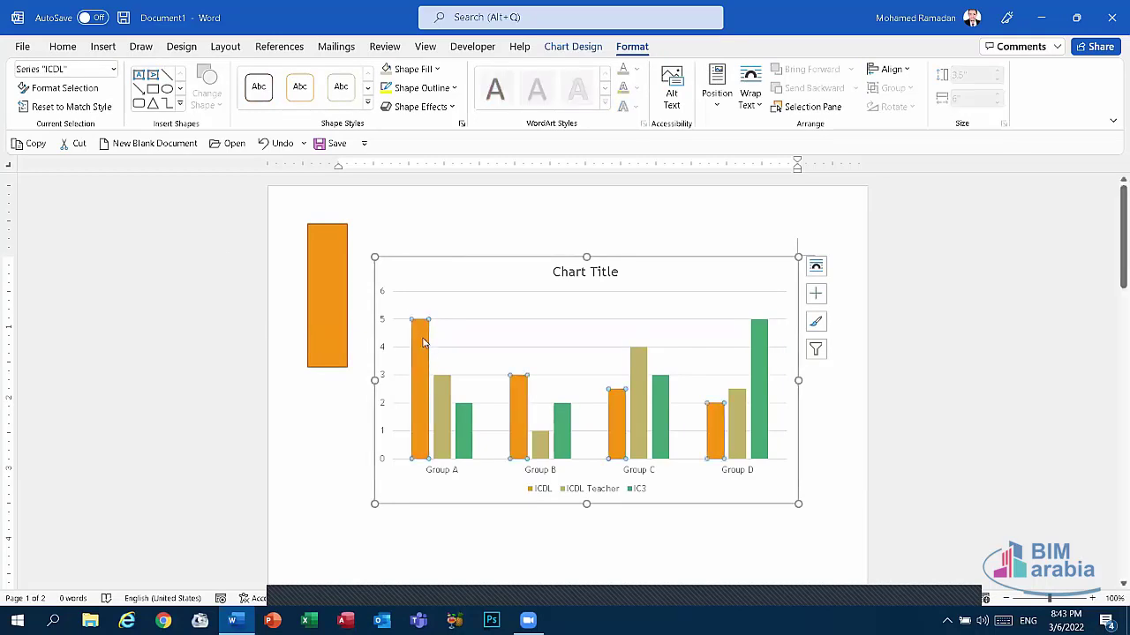
# - Style the ICDL bars purple and the ICDL Teacher bars orange
pyautogui.click(368, 89)
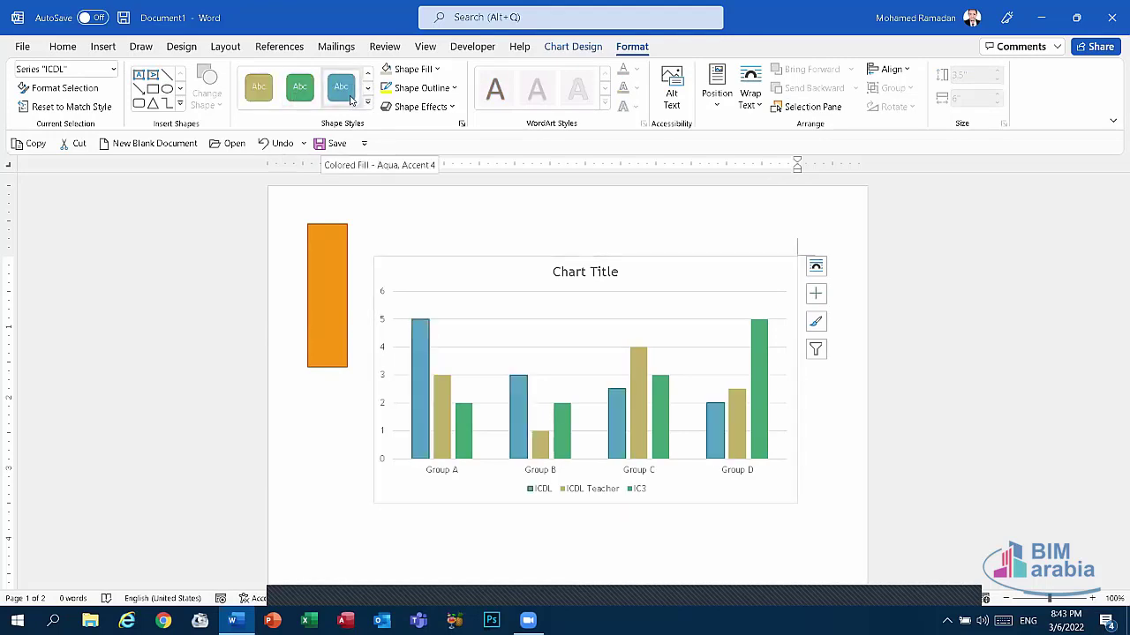
pyautogui.click(351, 100)
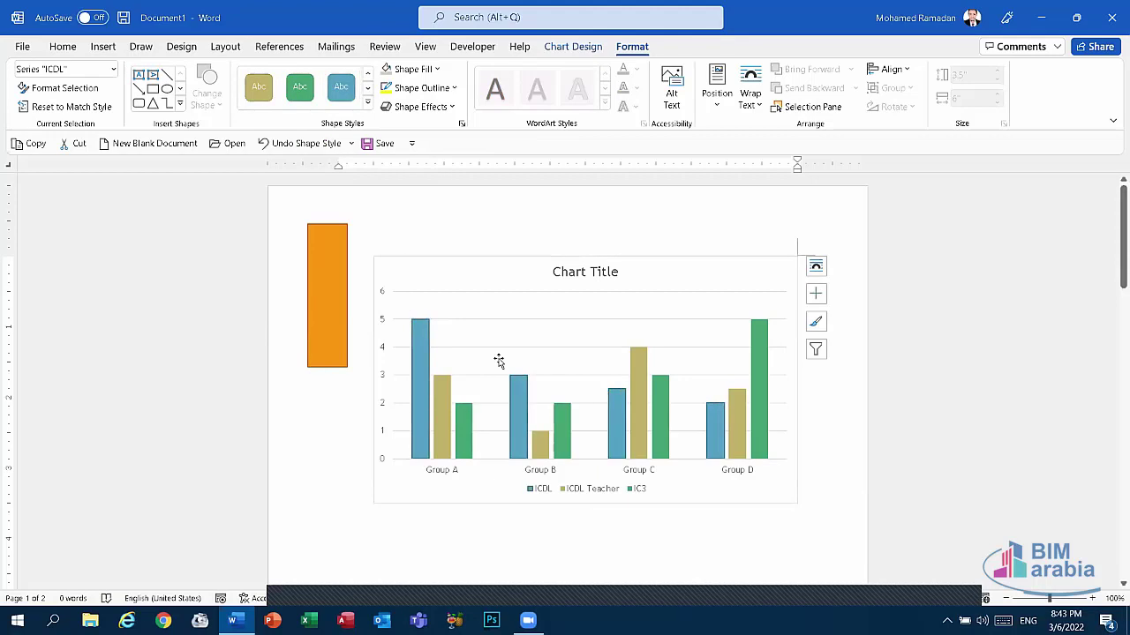
pyautogui.click(438, 387)
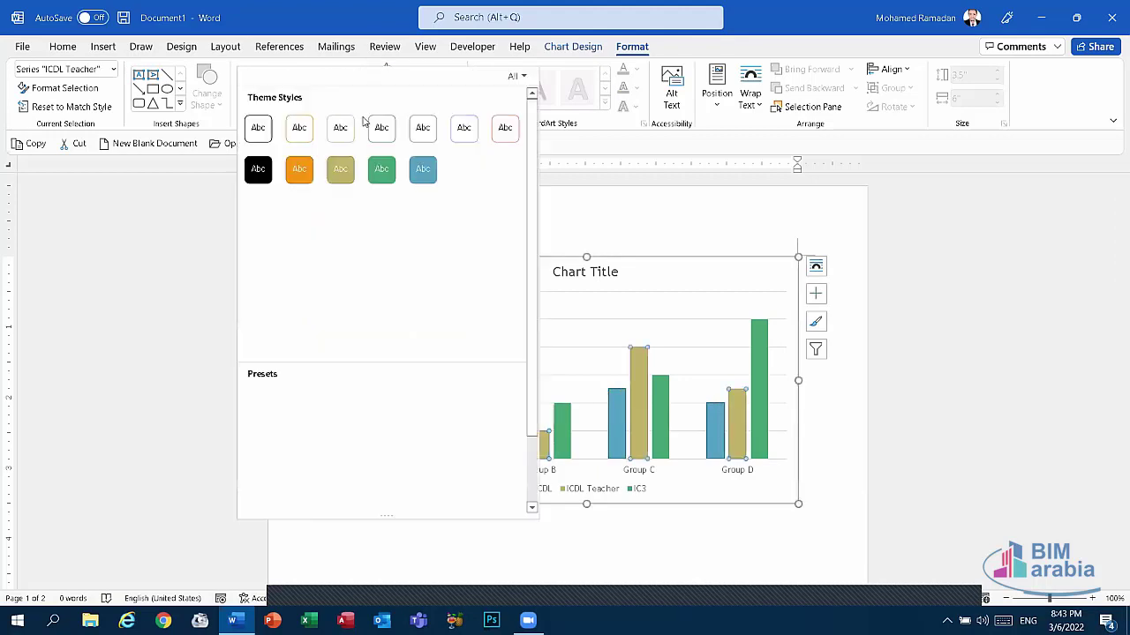
pyautogui.click(370, 103)
pyautogui.click(507, 304)
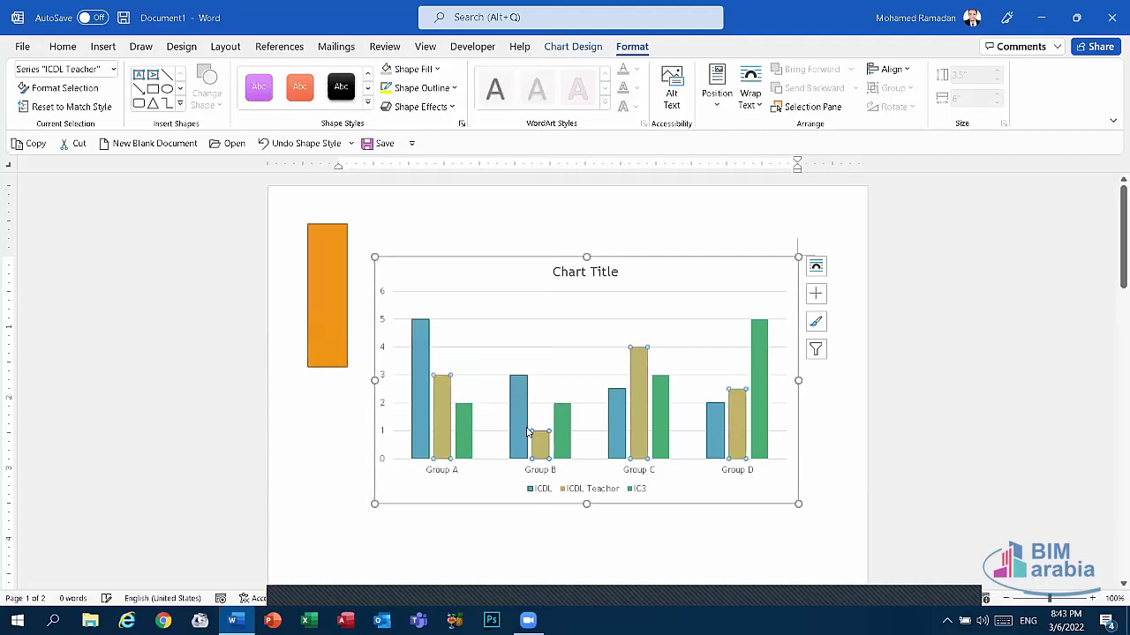
pyautogui.click(517, 395)
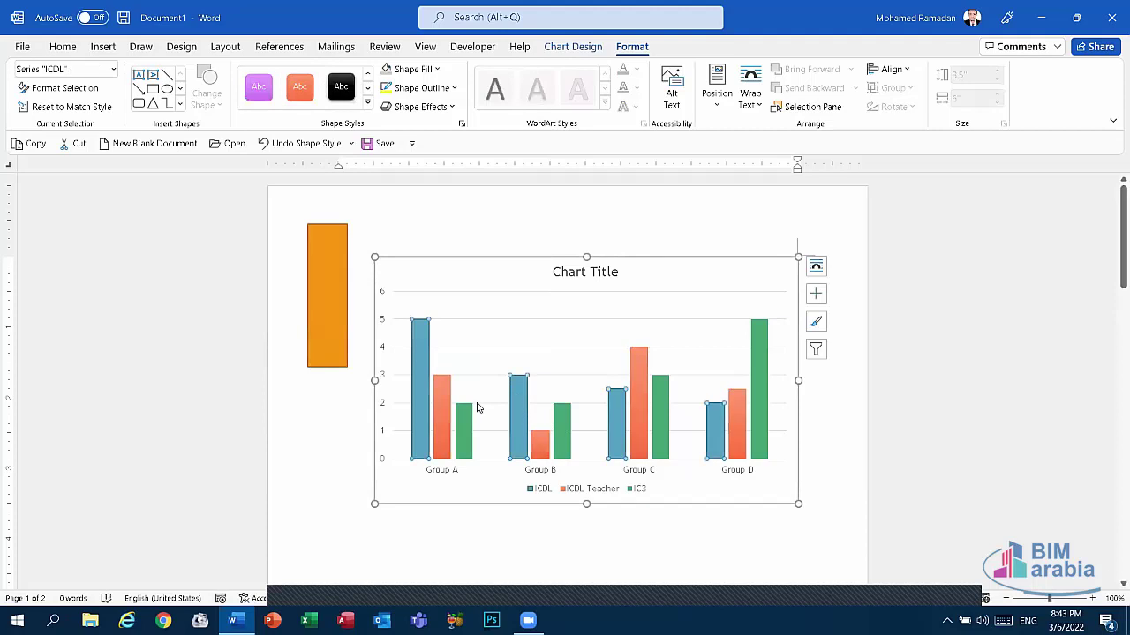
pyautogui.click(259, 86)
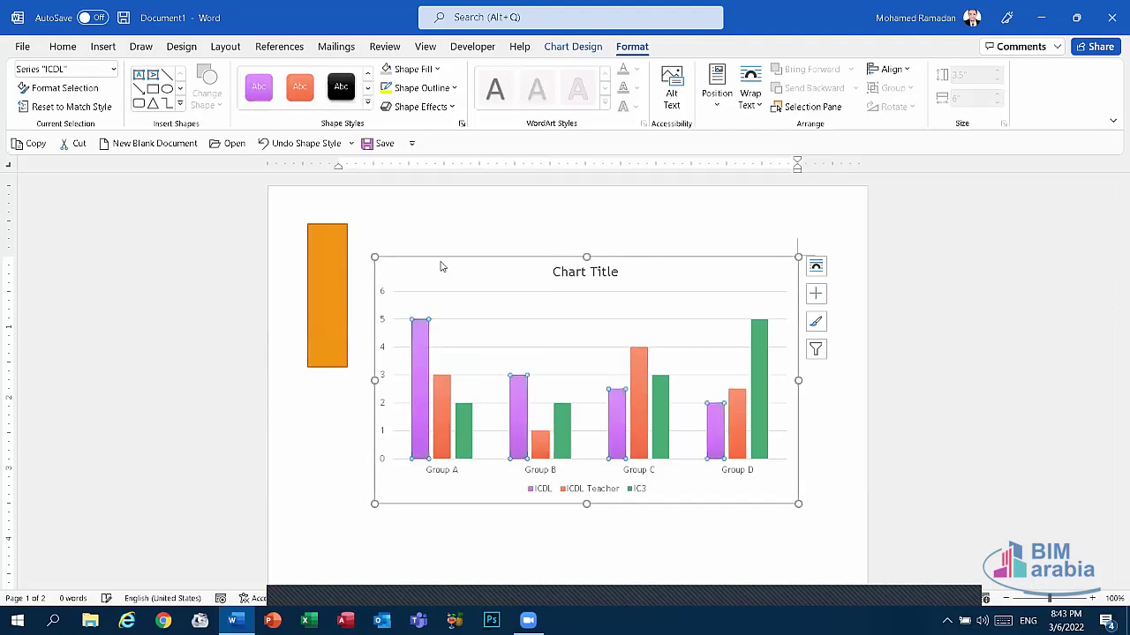
# - Give the IC3 bars a solid green style and delete the rectangle
pyautogui.click(468, 430)
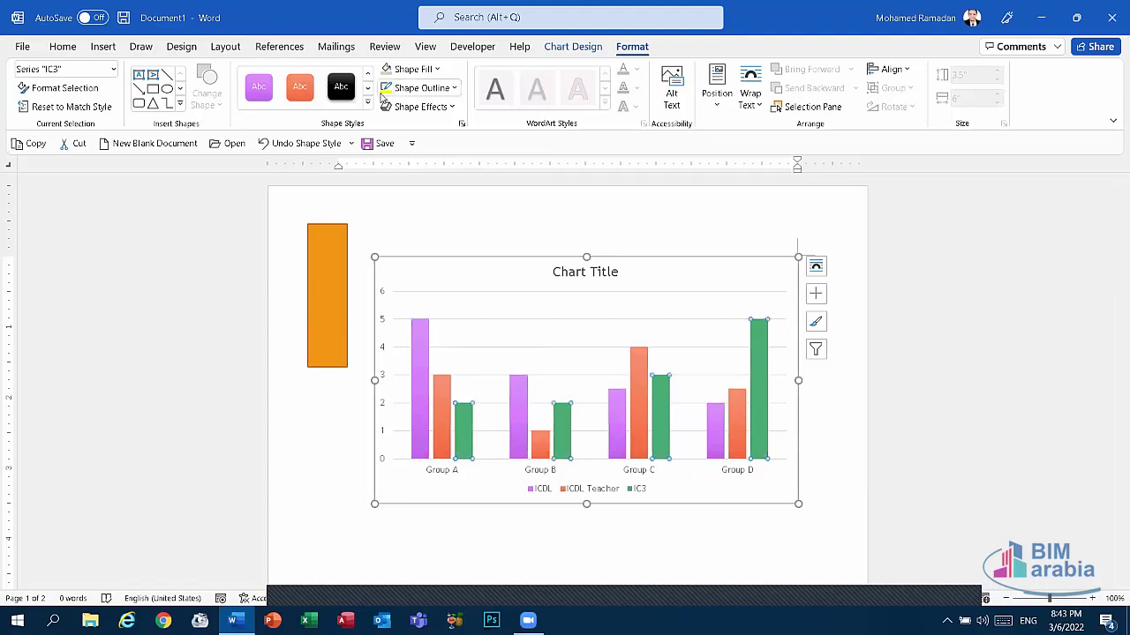
pyautogui.click(368, 103)
pyautogui.click(381, 333)
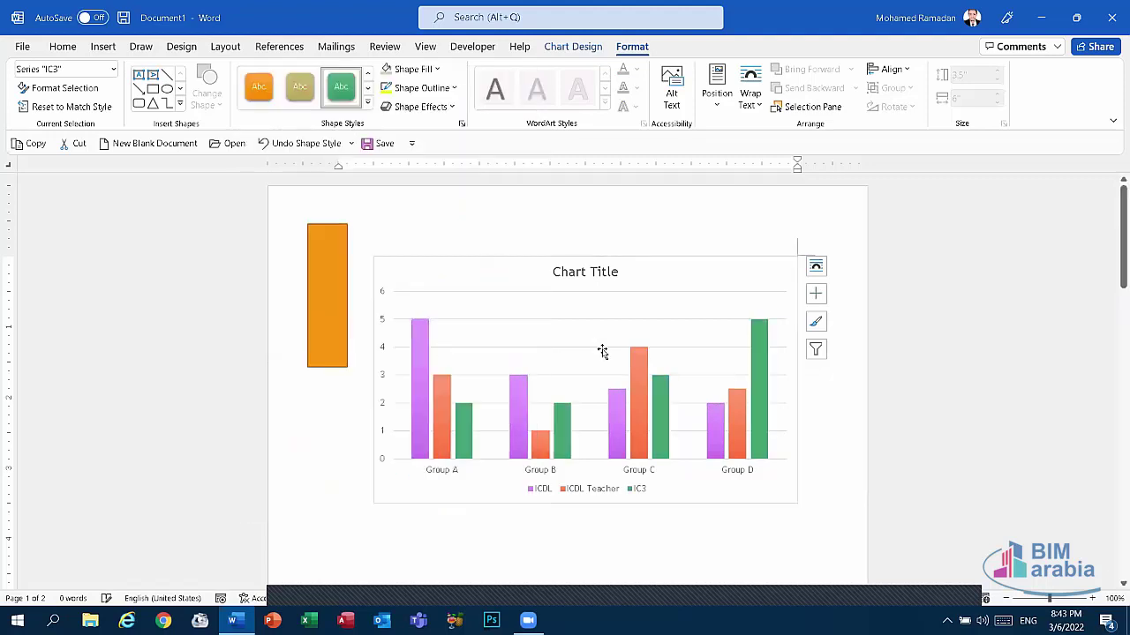
pyautogui.click(309, 243)
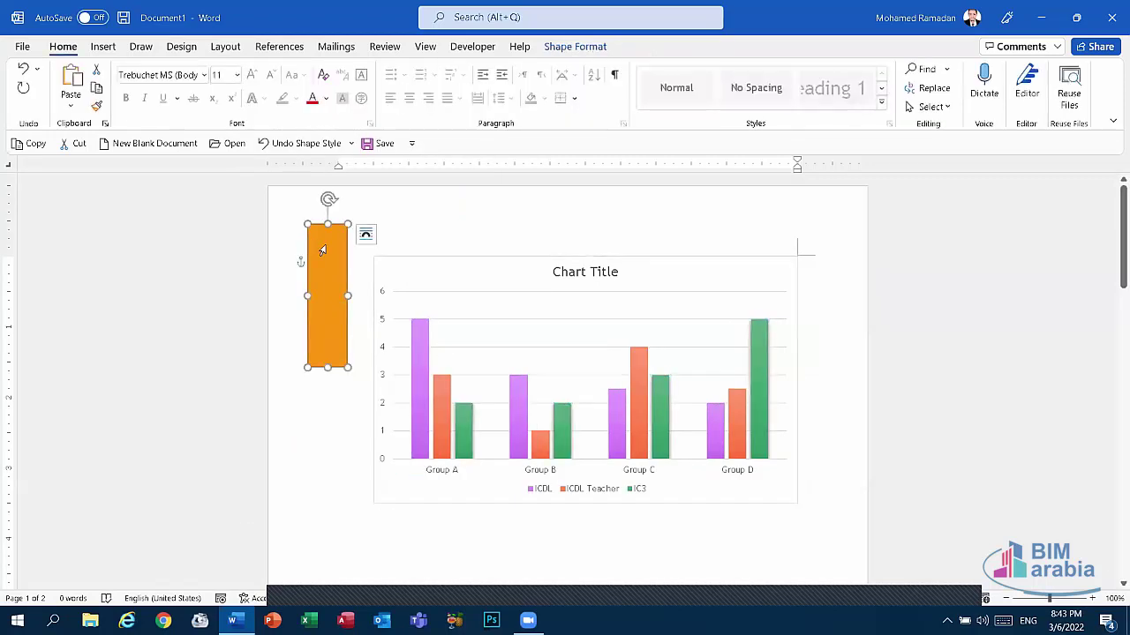
pyautogui.press('Delete')
pyautogui.click(497, 256)
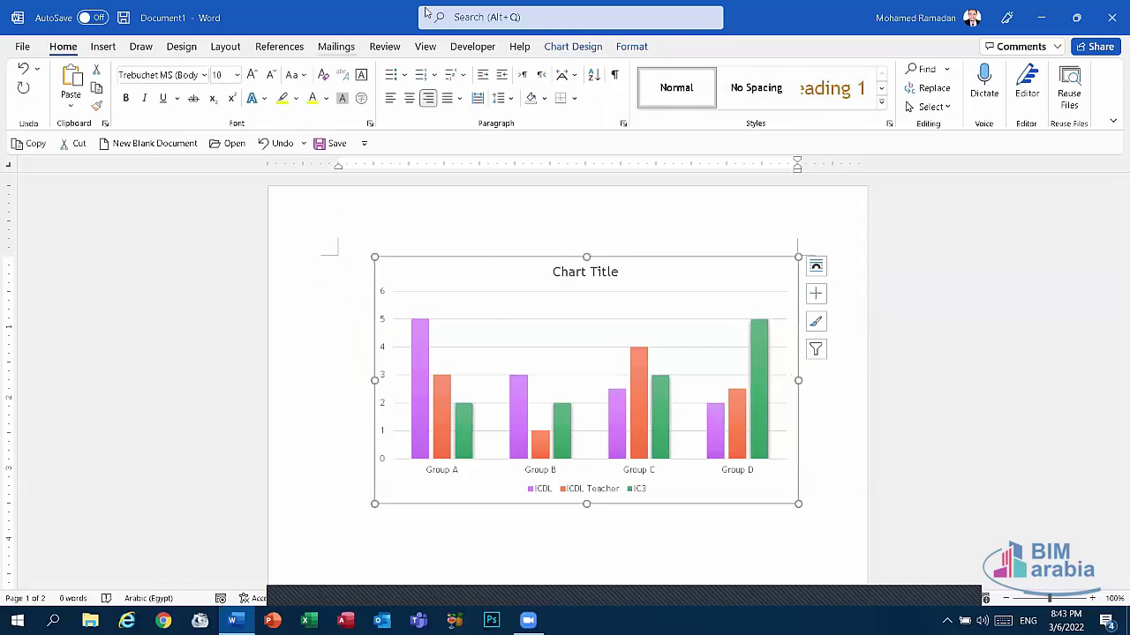
# - Select only the Group D IC3 bar and show its Shape Fill colour options
pyautogui.click(625, 46)
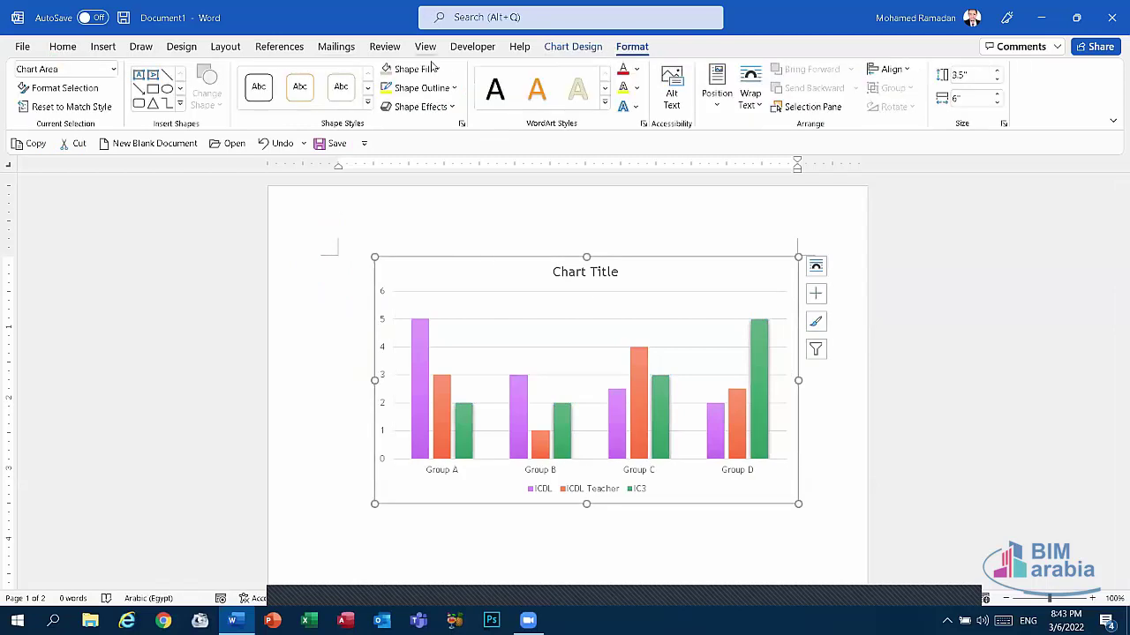
pyautogui.click(441, 432)
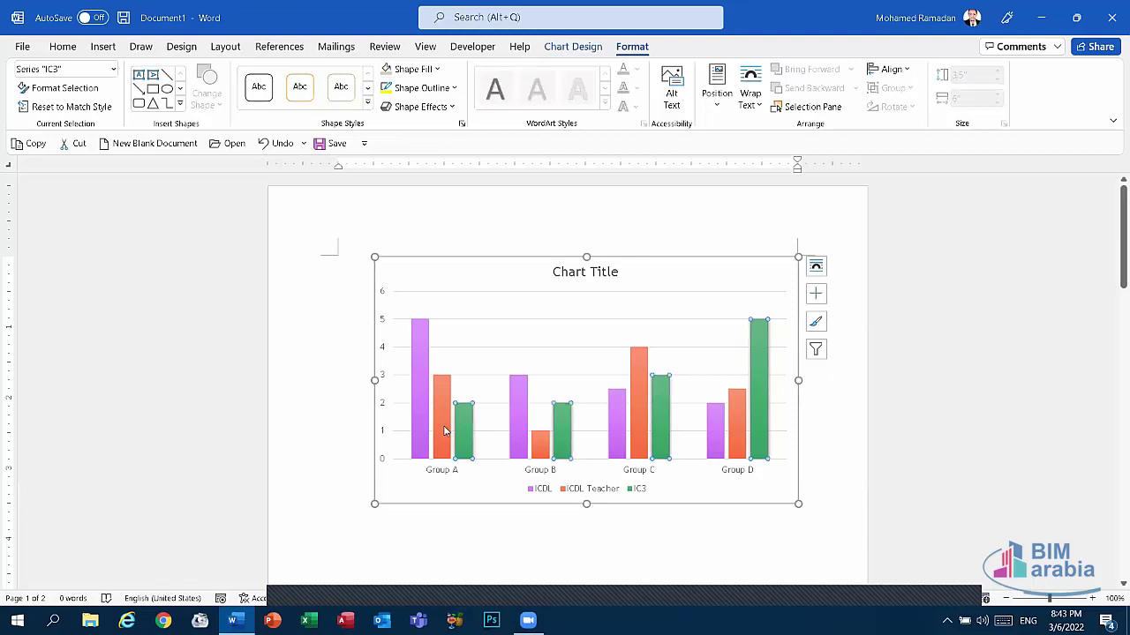
pyautogui.click(445, 431)
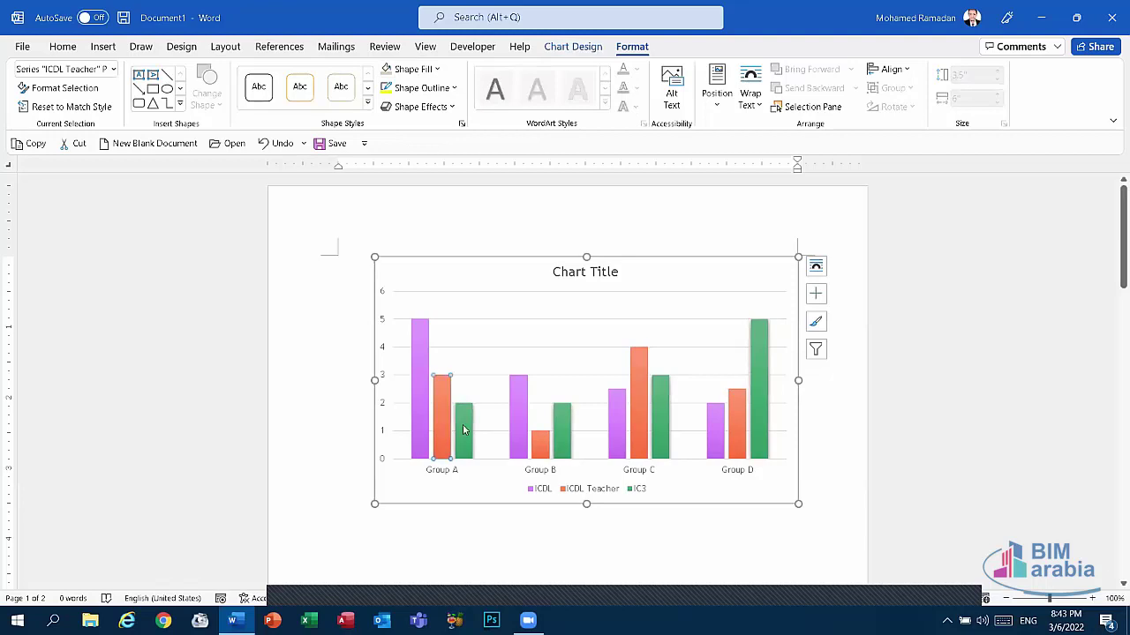
pyautogui.click(464, 430)
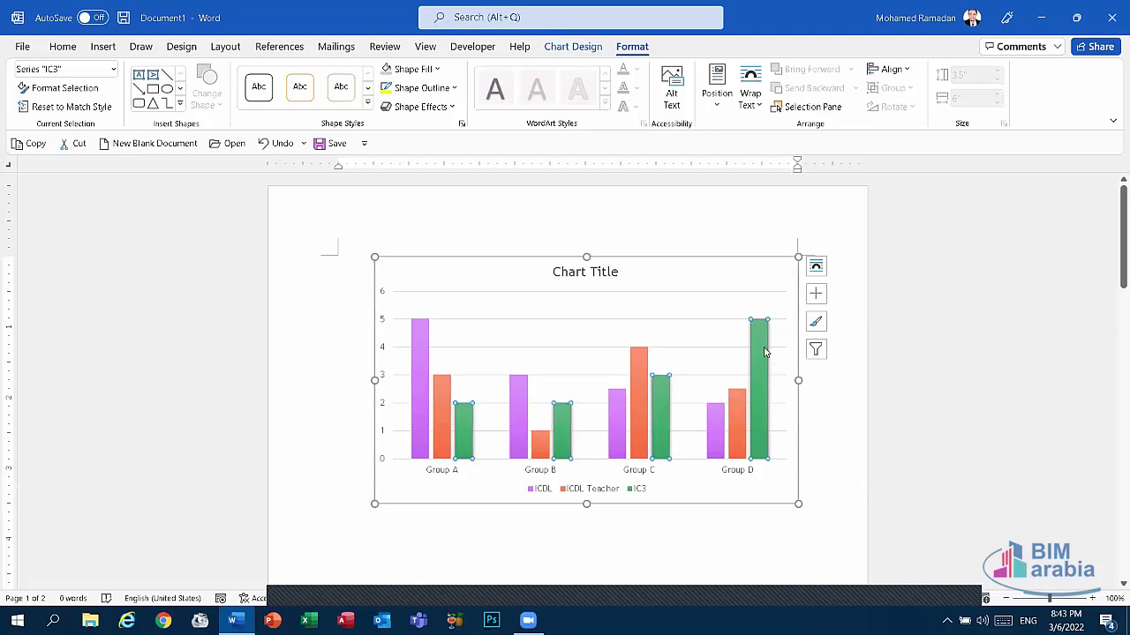
pyautogui.moveTo(765, 351)
pyautogui.click(763, 354)
pyautogui.doubleClick(763, 354)
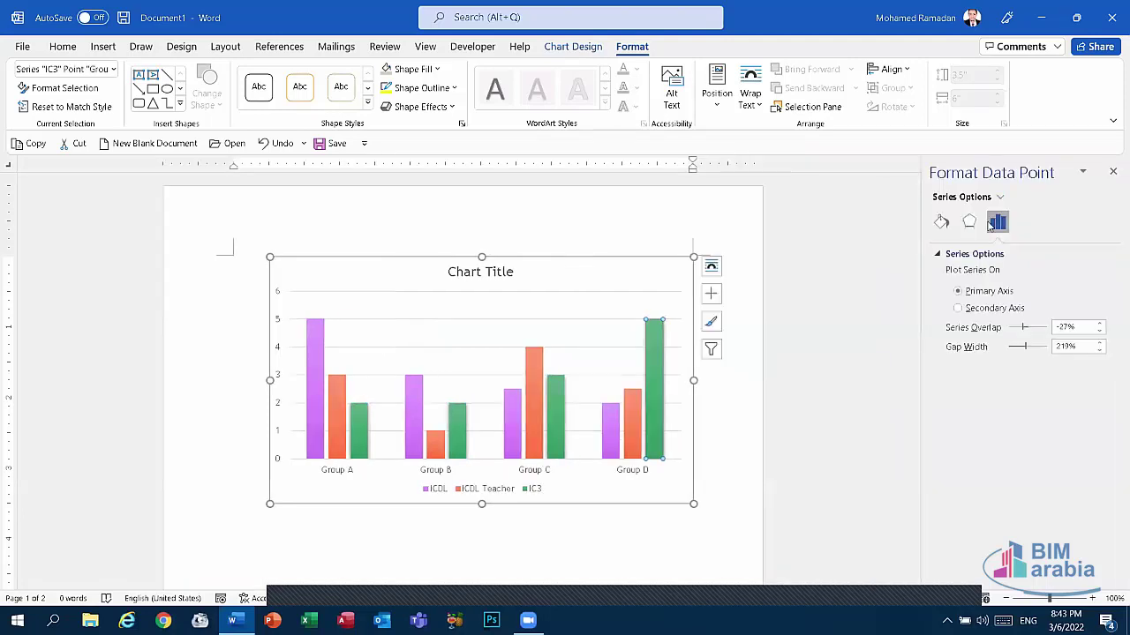
pyautogui.click(1113, 173)
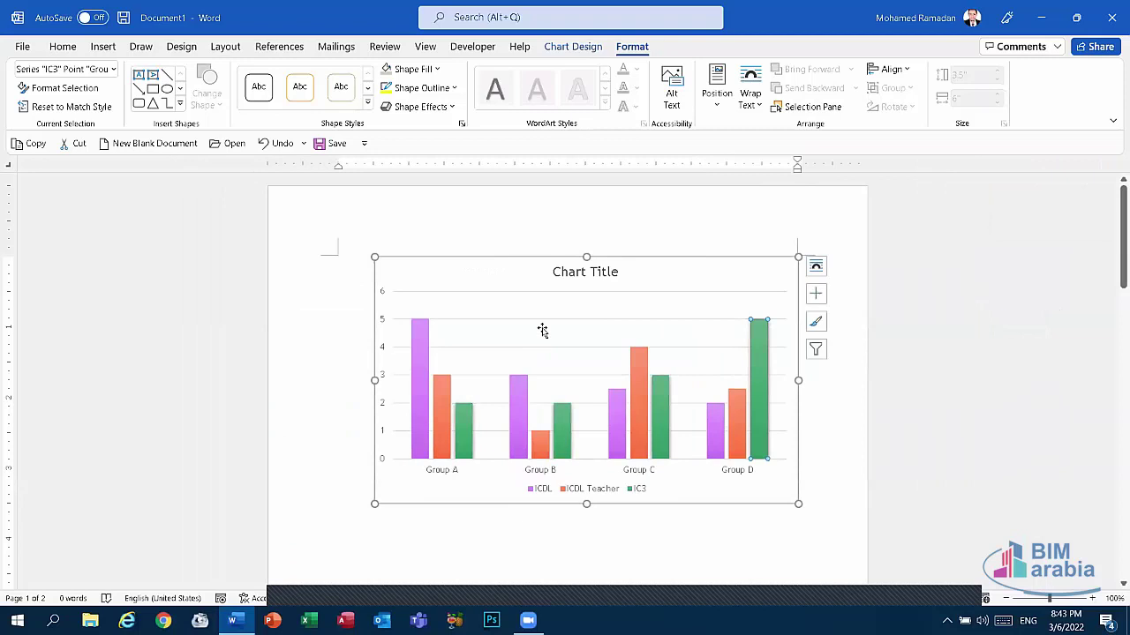
pyautogui.click(411, 71)
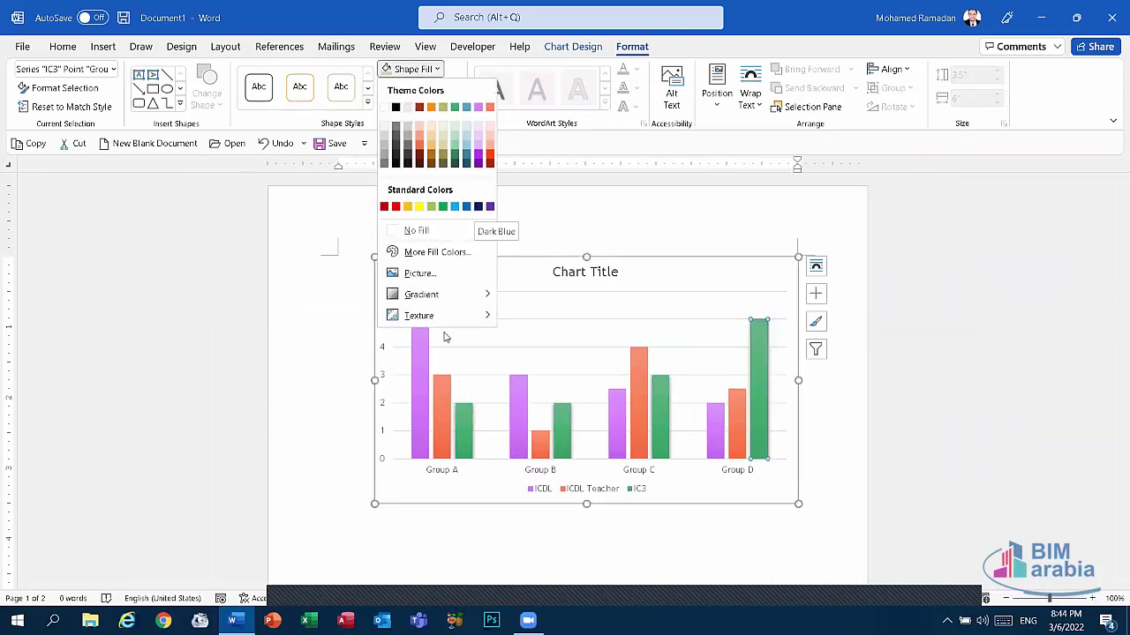
# - Fill the Group D bar with the 507.jpg picture, then undo it back to green
pyautogui.click(417, 273)
pyautogui.click(423, 267)
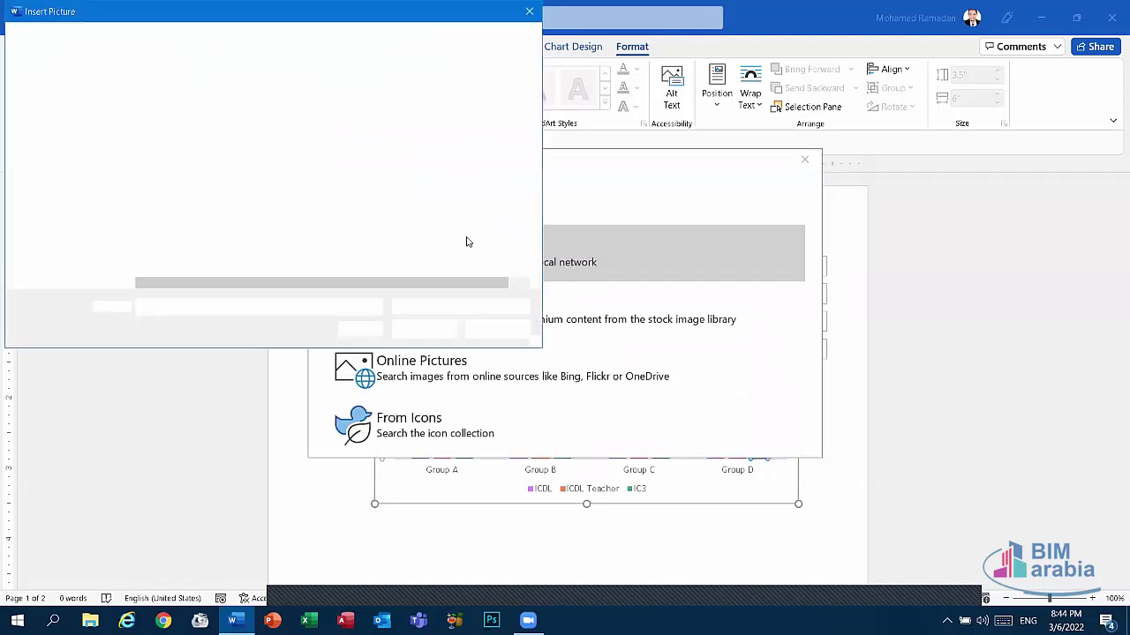
pyautogui.click(163, 183)
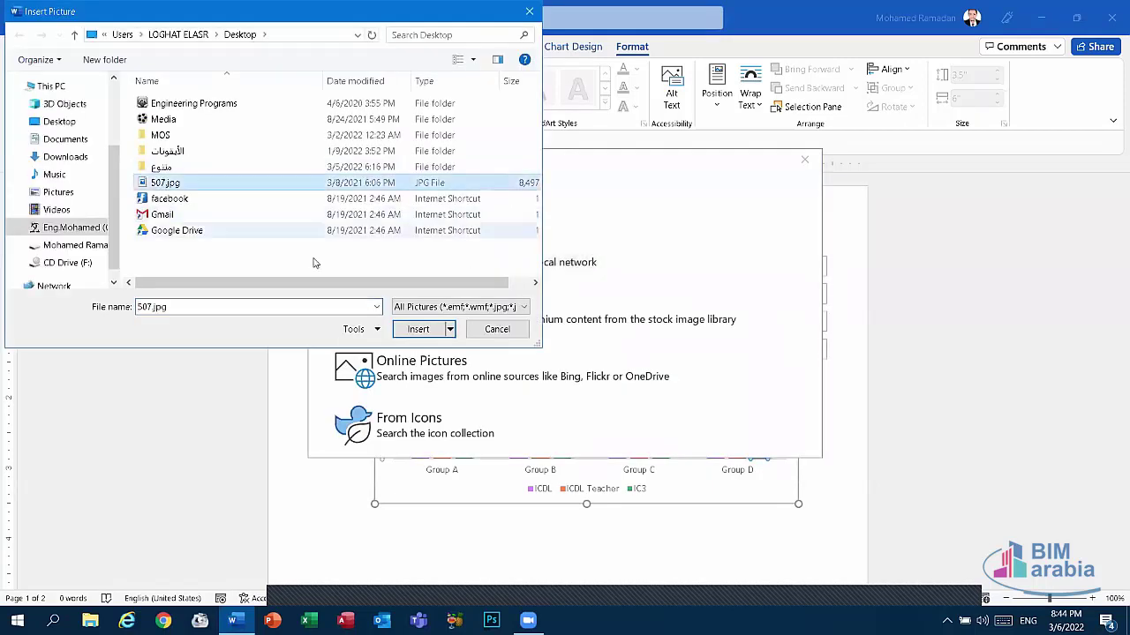
pyautogui.click(419, 332)
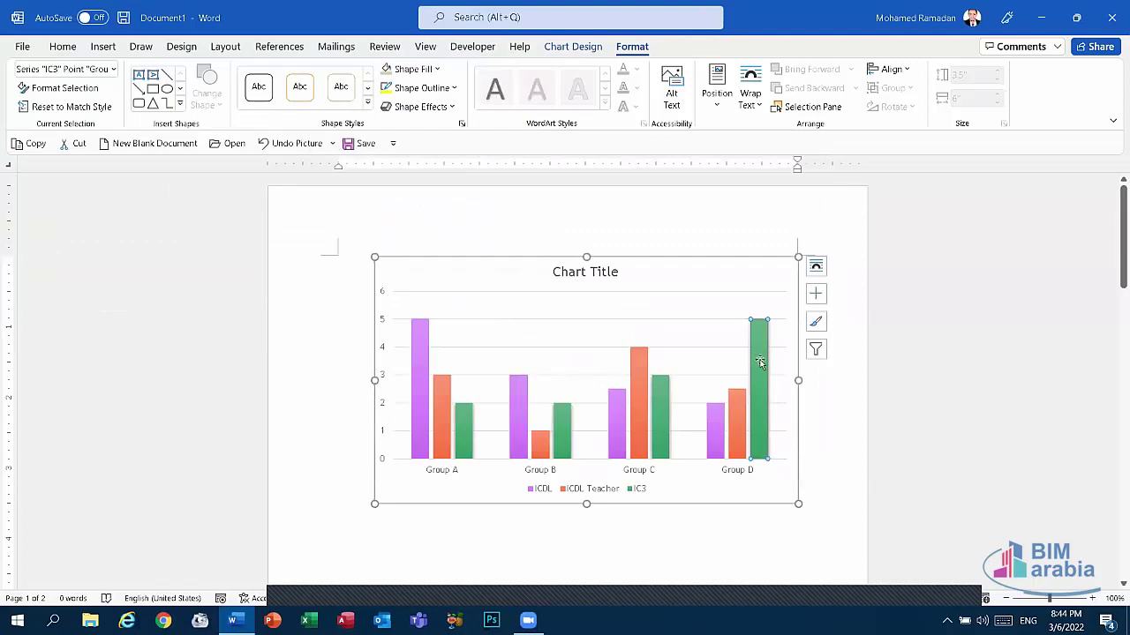
pyautogui.click(293, 143)
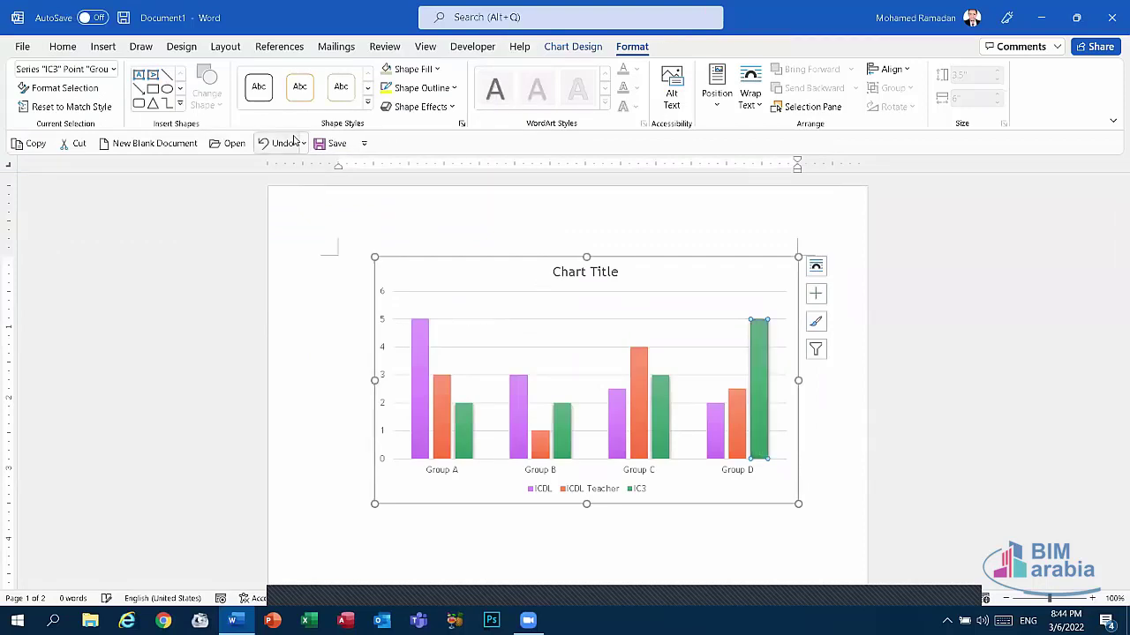
pyautogui.click(415, 87)
# - Apply the green WordArt style to the Group A–D axis labels
pyautogui.click(438, 91)
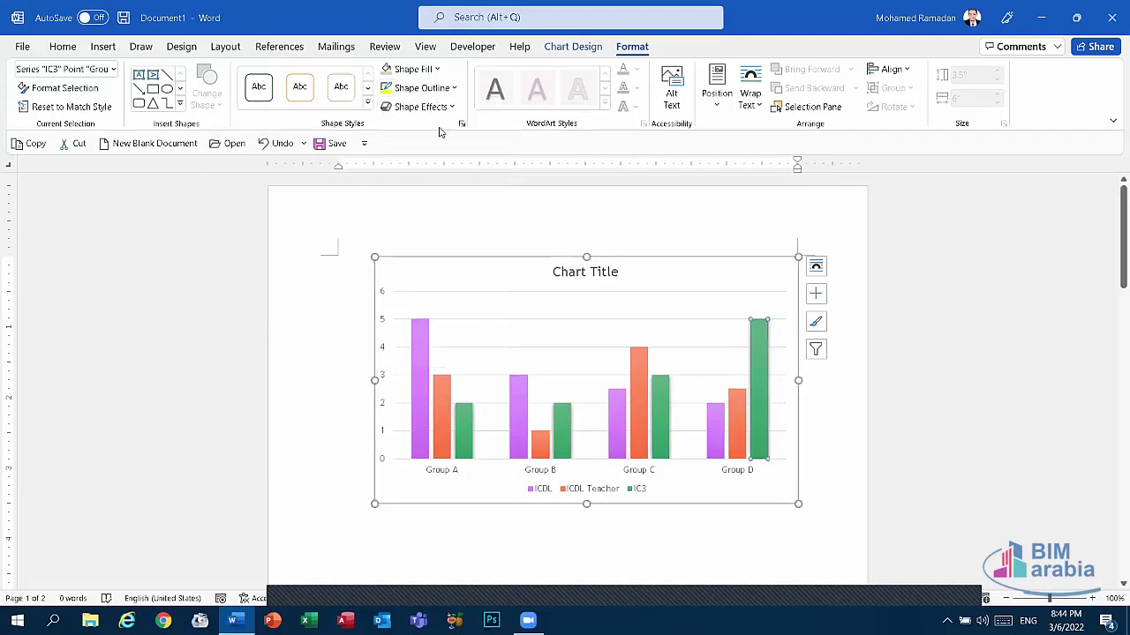
pyautogui.click(420, 106)
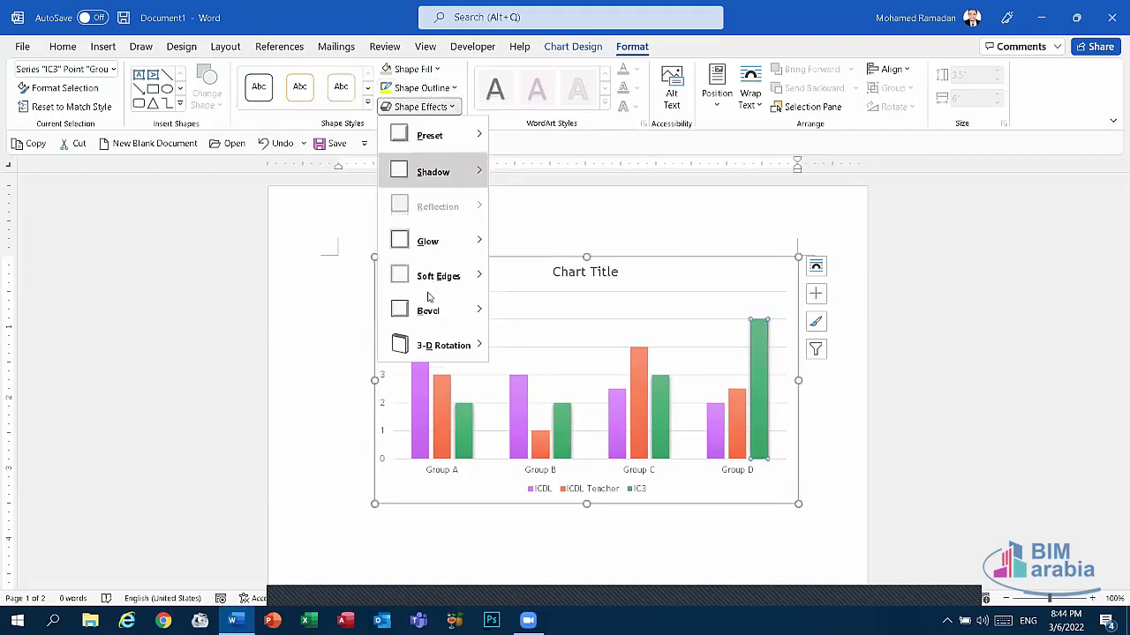
pyautogui.moveTo(437, 345)
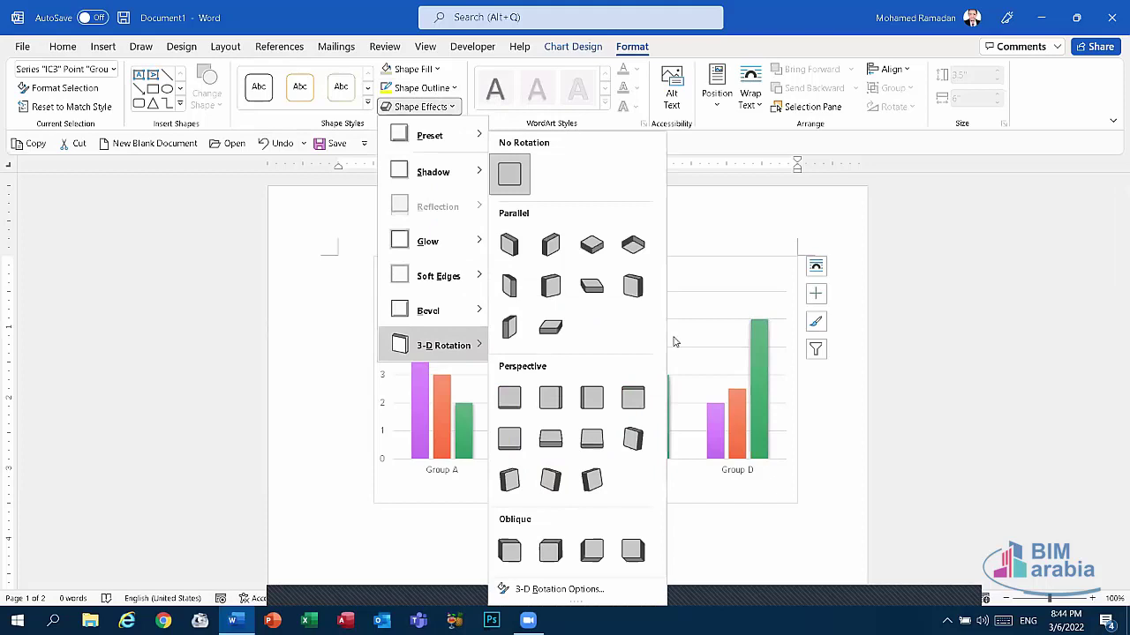
pyautogui.click(558, 467)
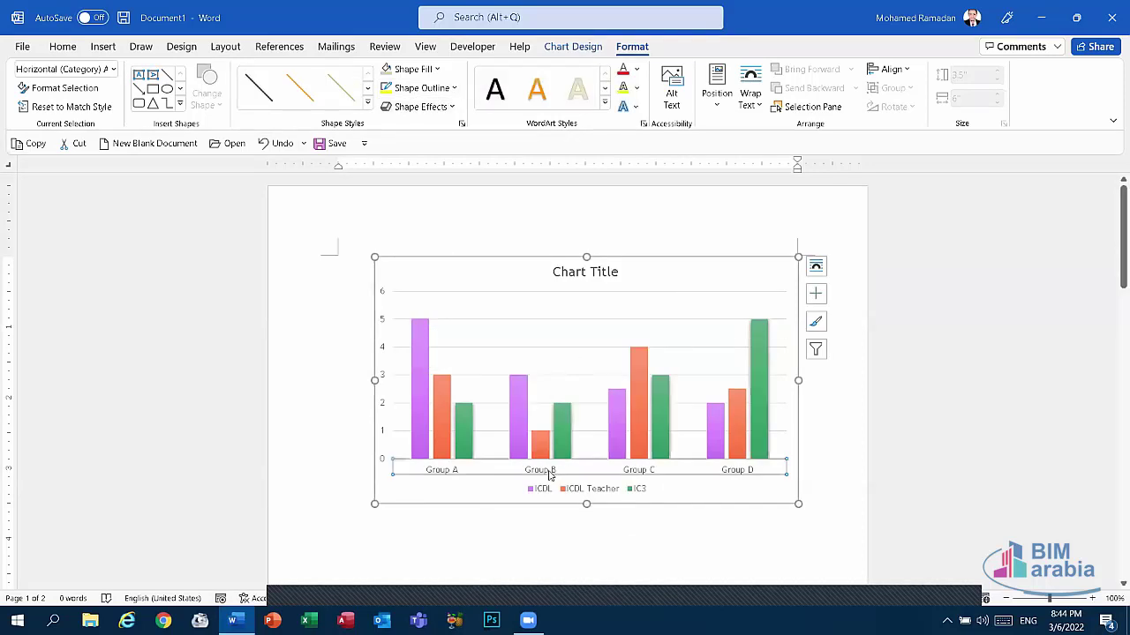
pyautogui.click(606, 102)
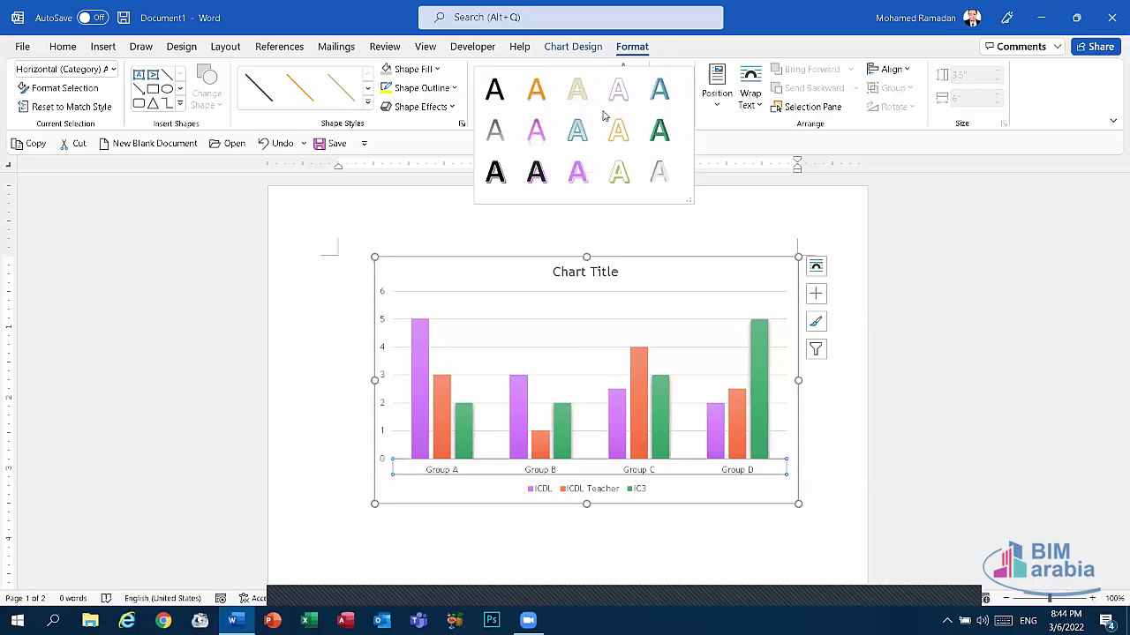
pyautogui.click(655, 145)
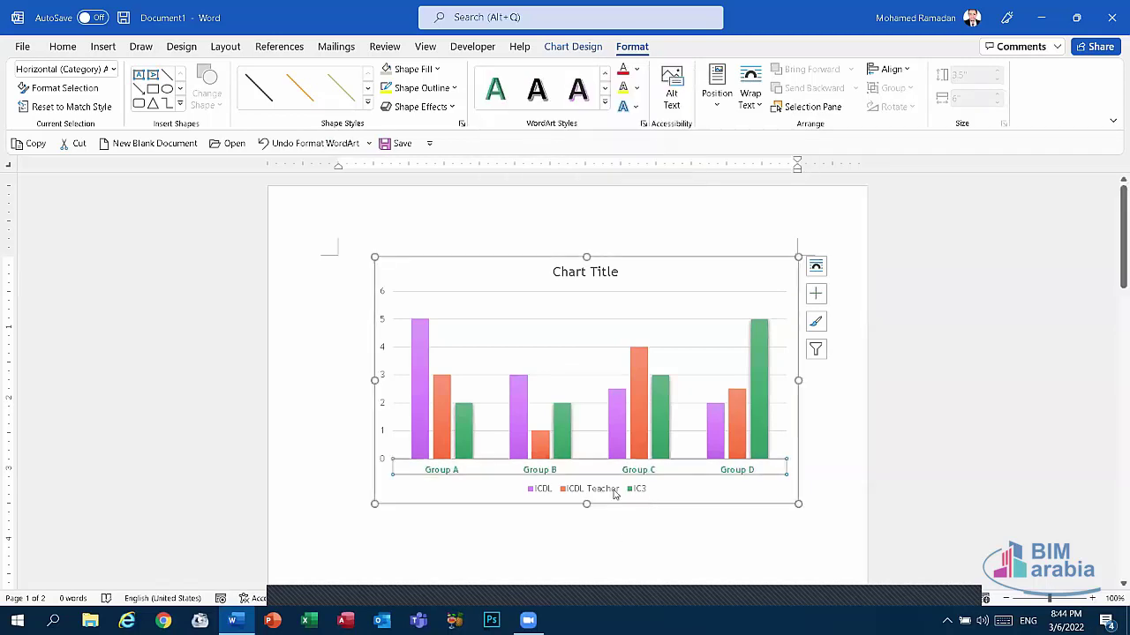
pyautogui.click(615, 490)
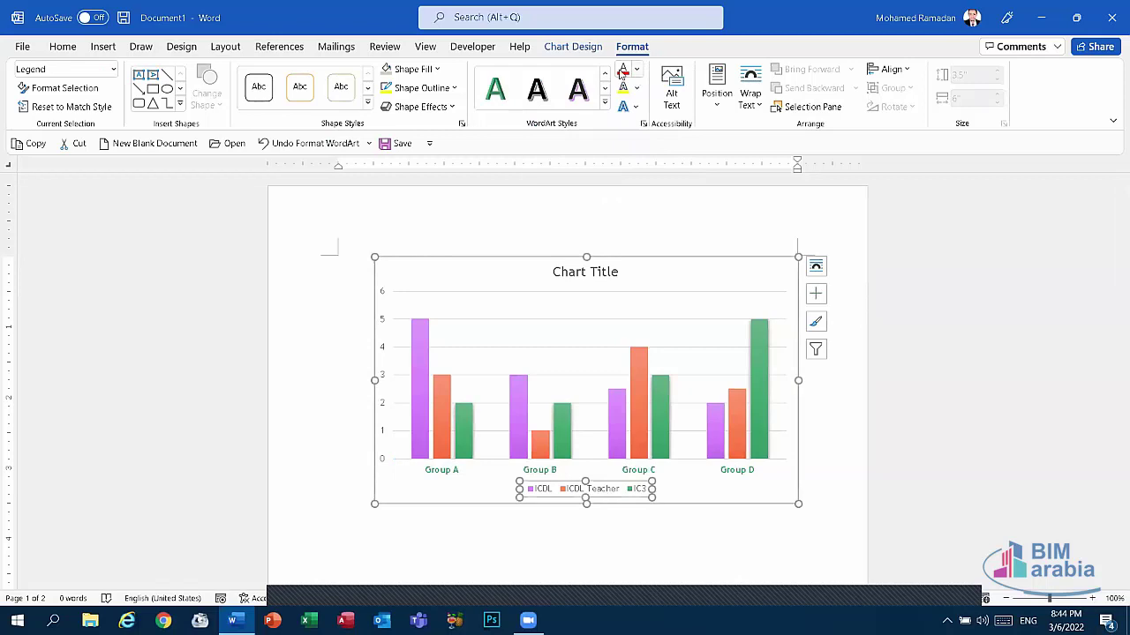
# - Give the legend text a red fill and make it bold
pyautogui.click(622, 70)
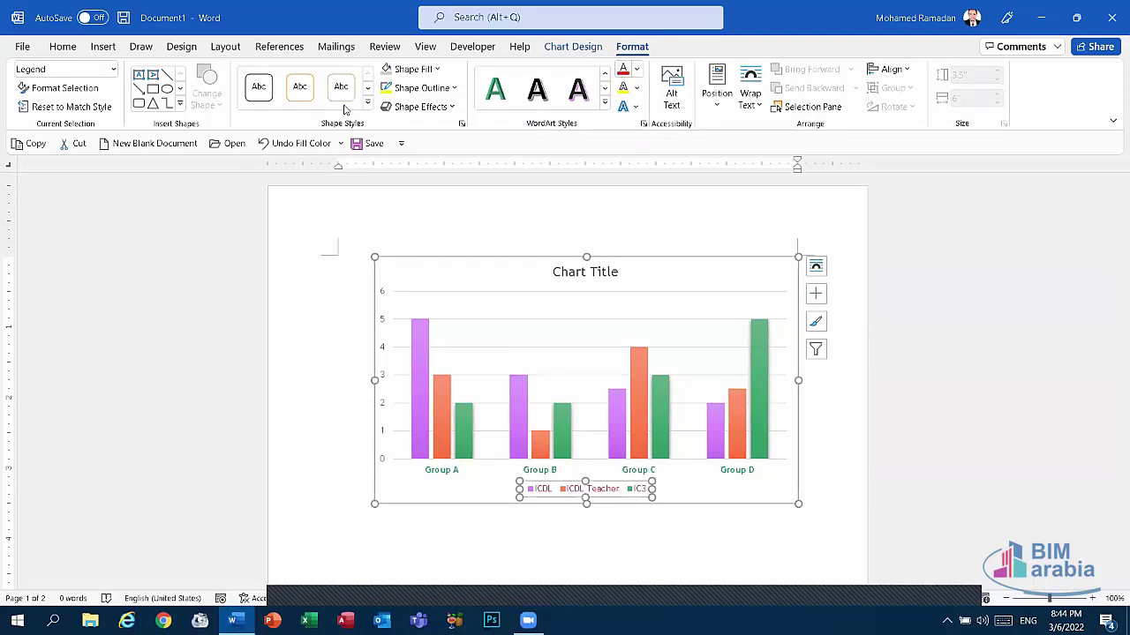
pyautogui.click(66, 44)
pyautogui.click(128, 101)
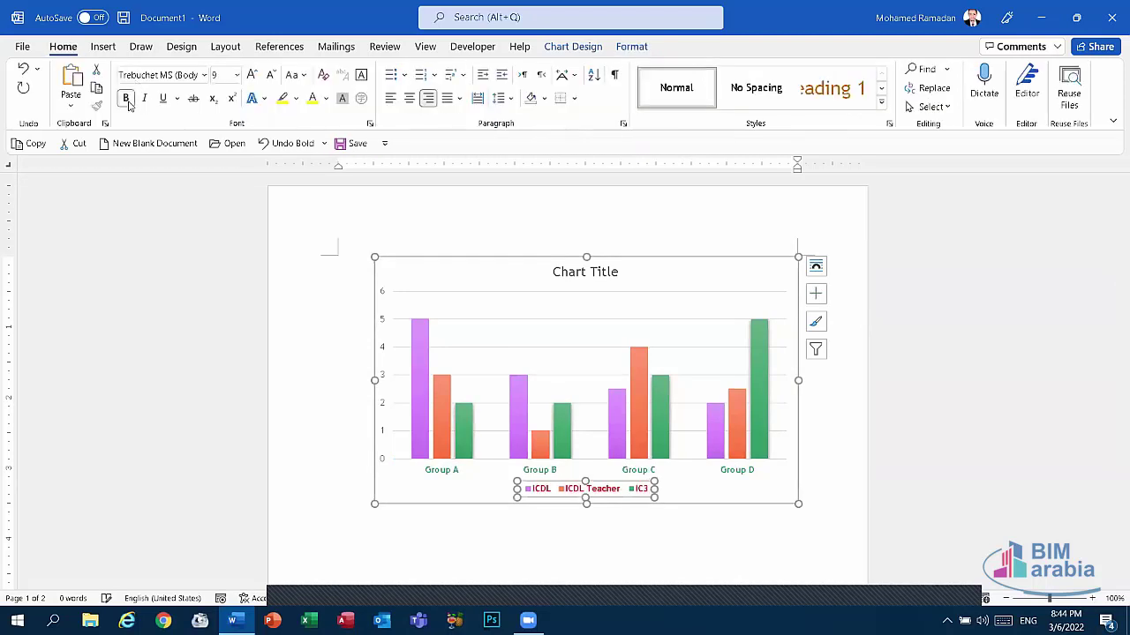
pyautogui.click(555, 473)
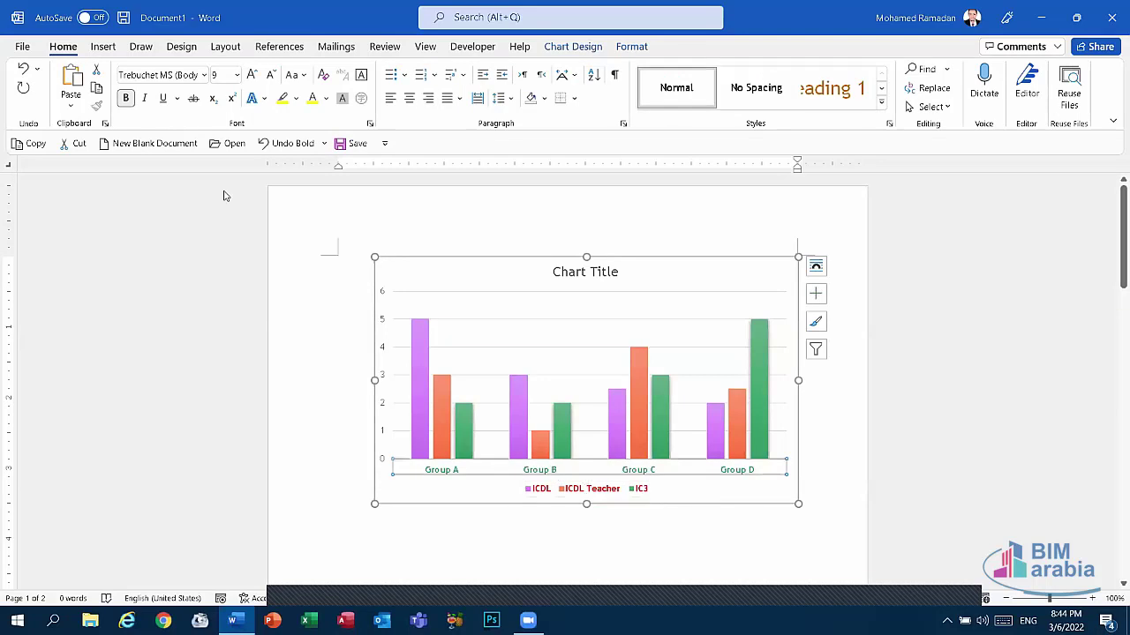
pyautogui.click(126, 97)
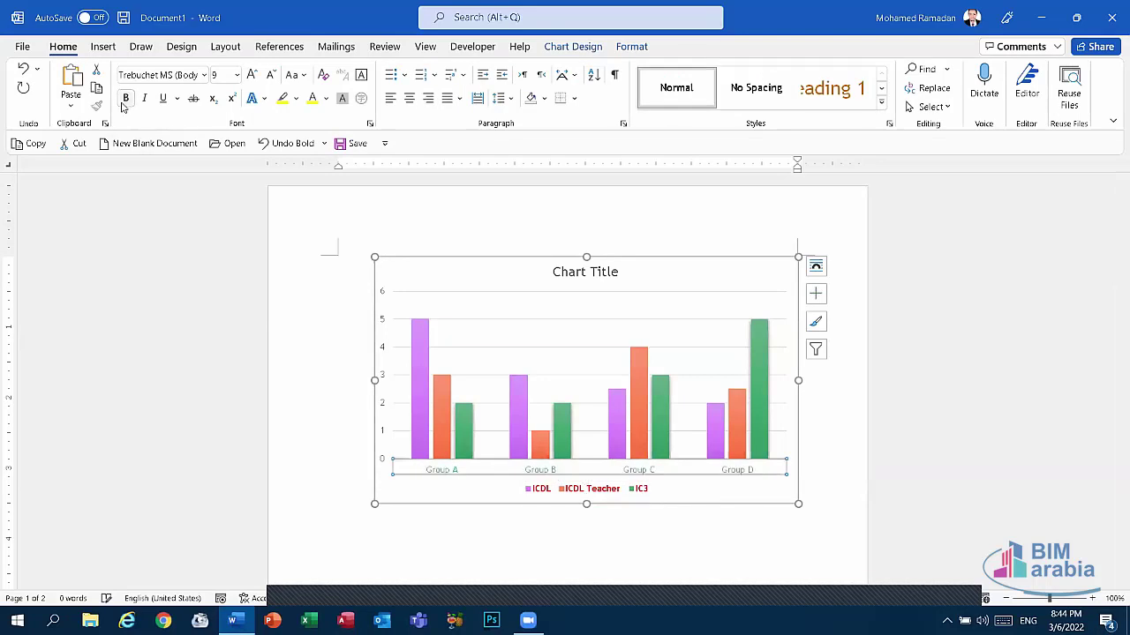
pyautogui.click(584, 488)
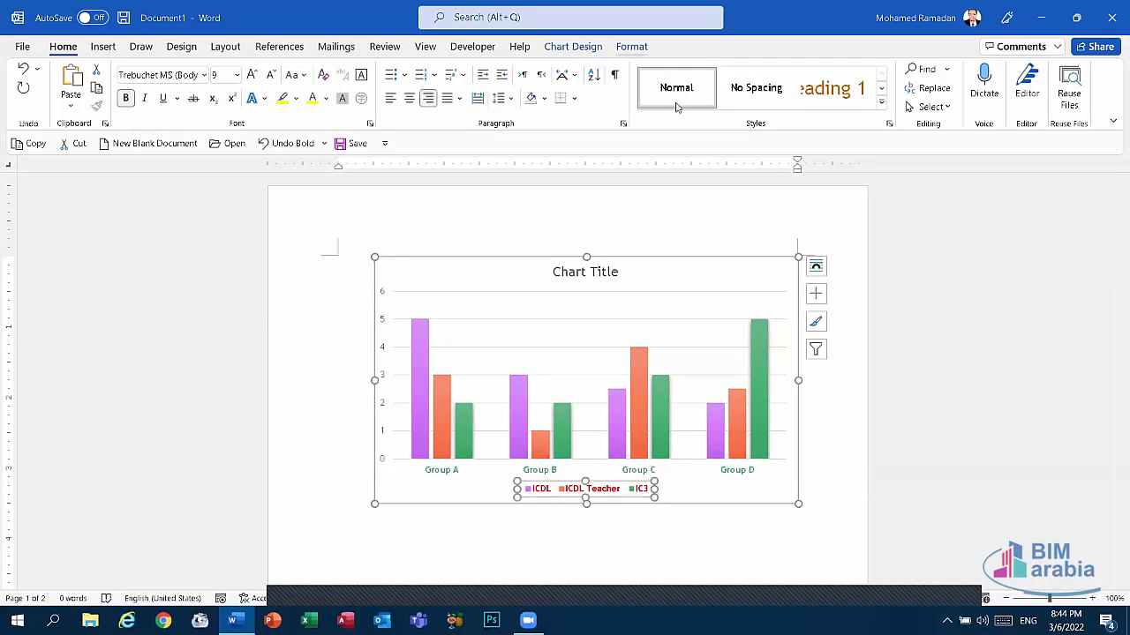
pyautogui.click(632, 45)
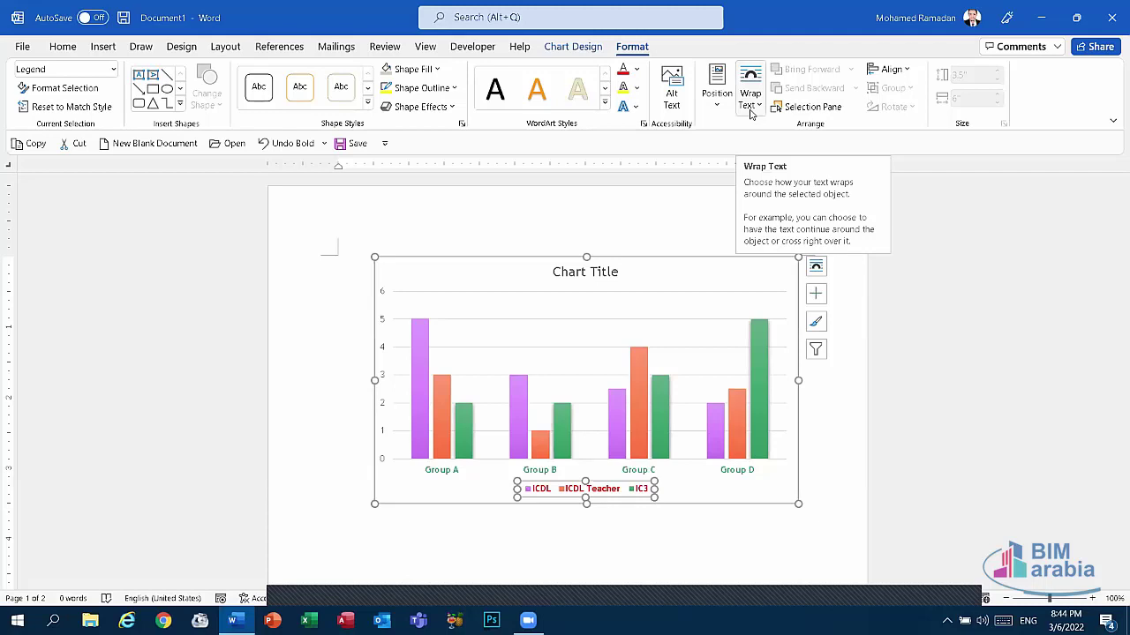
pyautogui.click(813, 107)
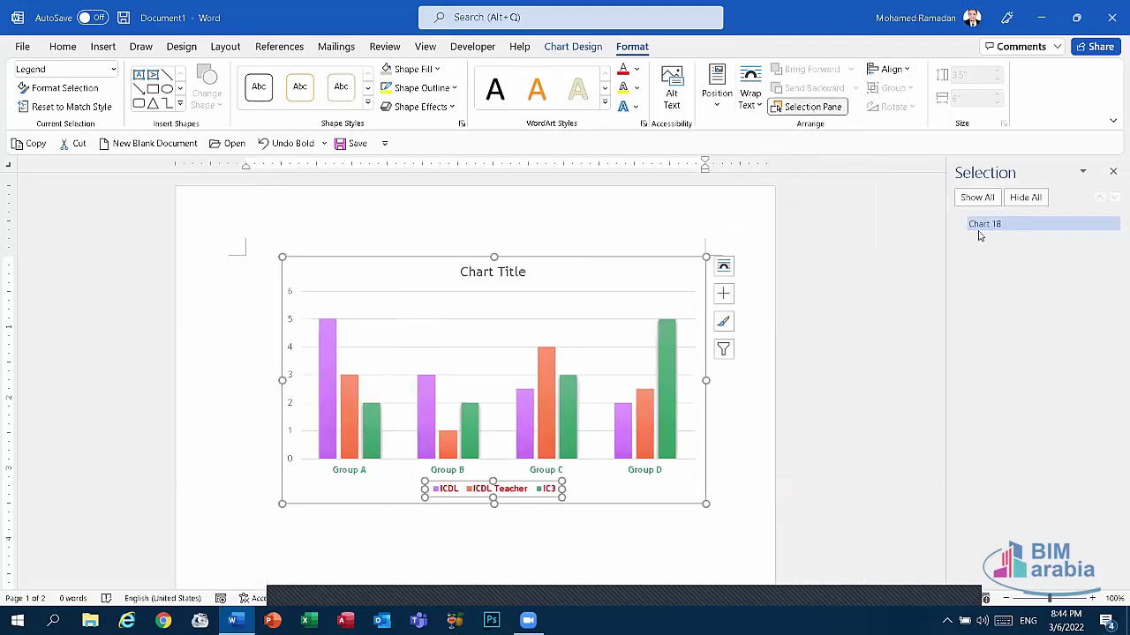
pyautogui.click(1113, 171)
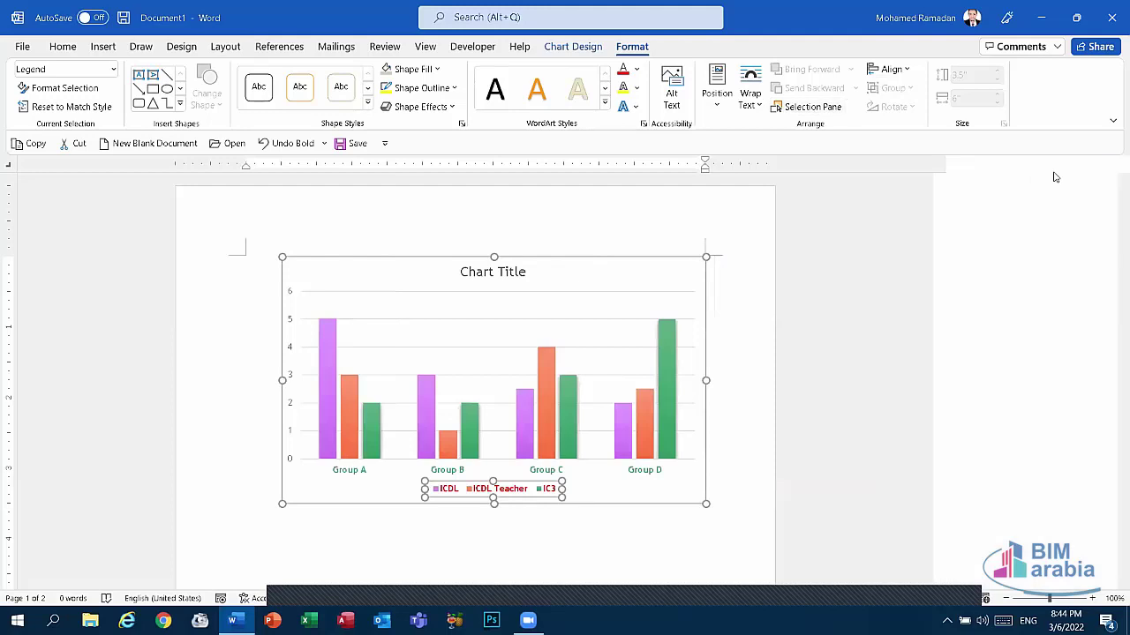
pyautogui.click(579, 329)
pyautogui.click(631, 260)
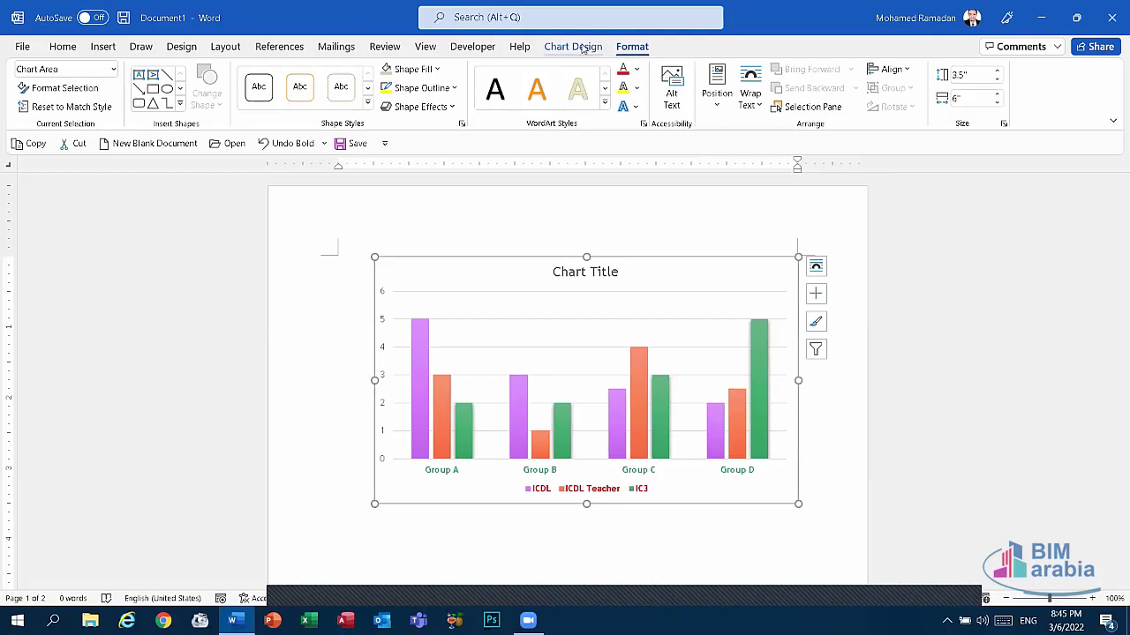
pyautogui.click(582, 48)
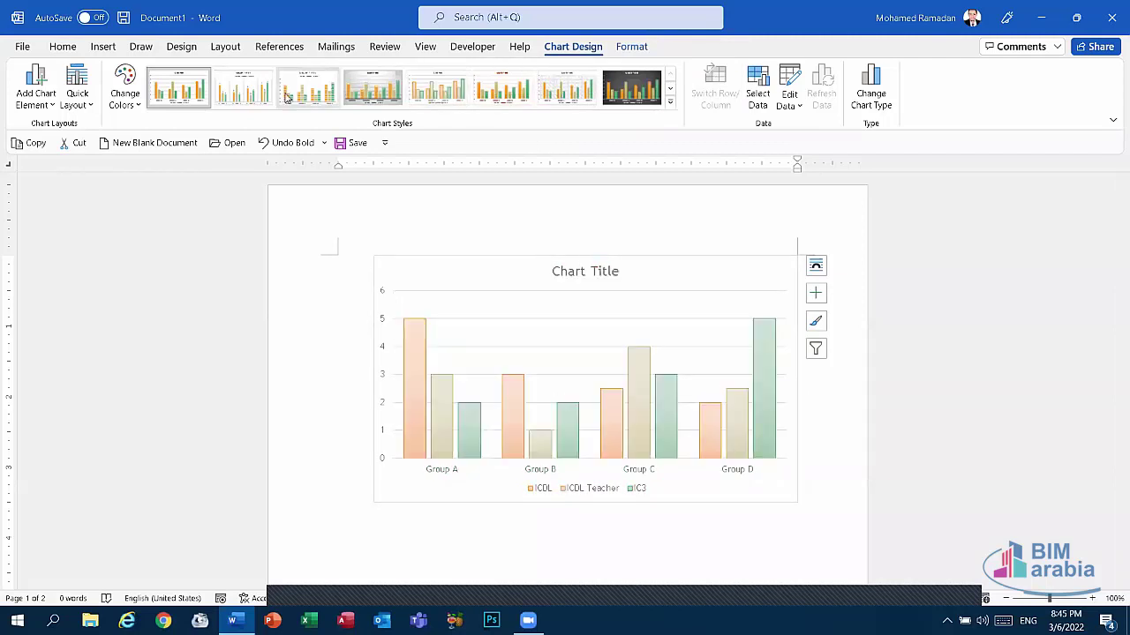
pyautogui.click(669, 104)
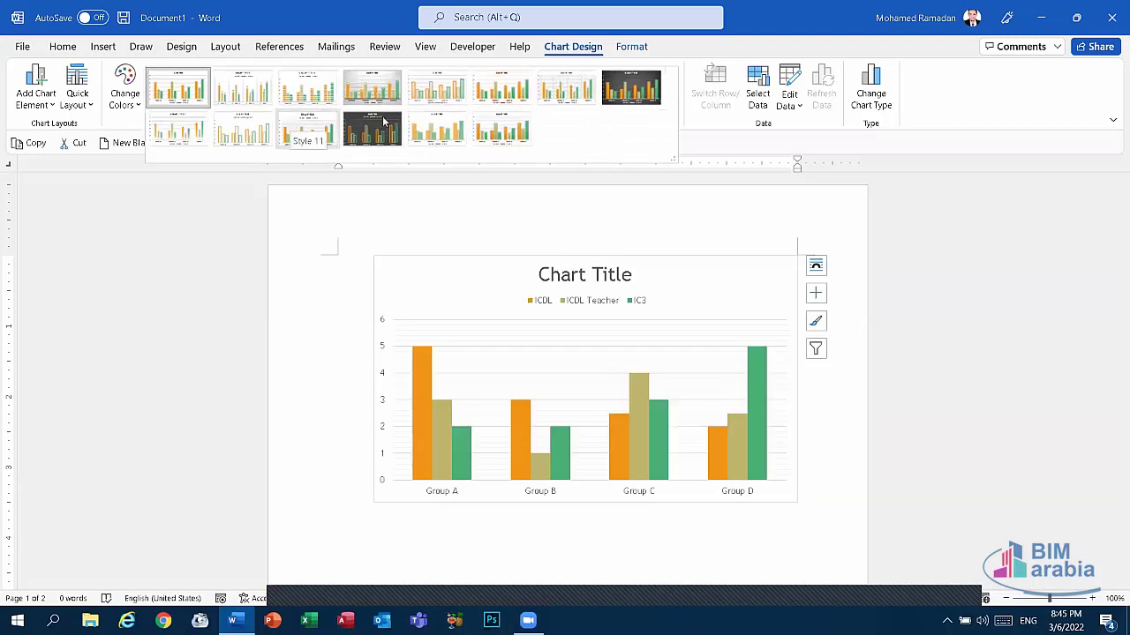
pyautogui.click(628, 88)
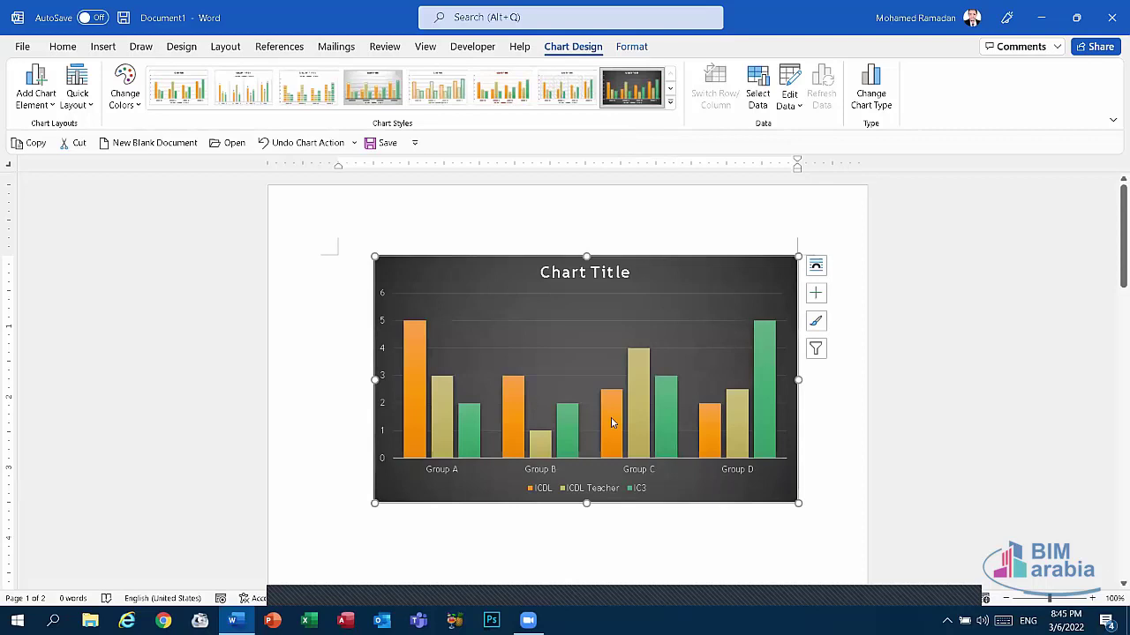
pyautogui.click(125, 99)
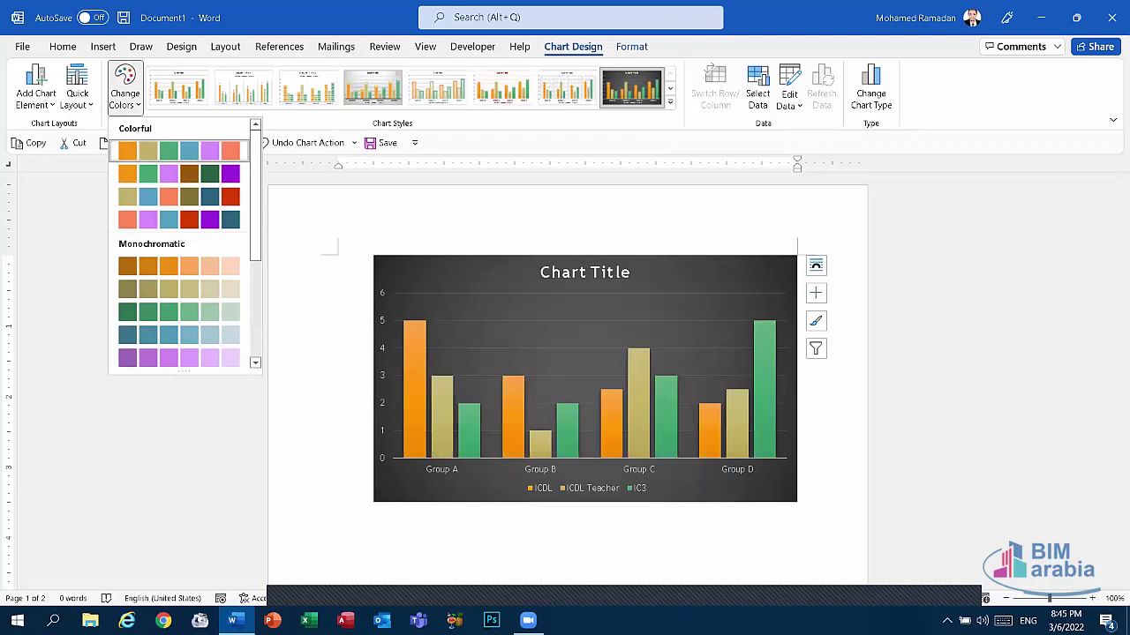
pyautogui.click(476, 307)
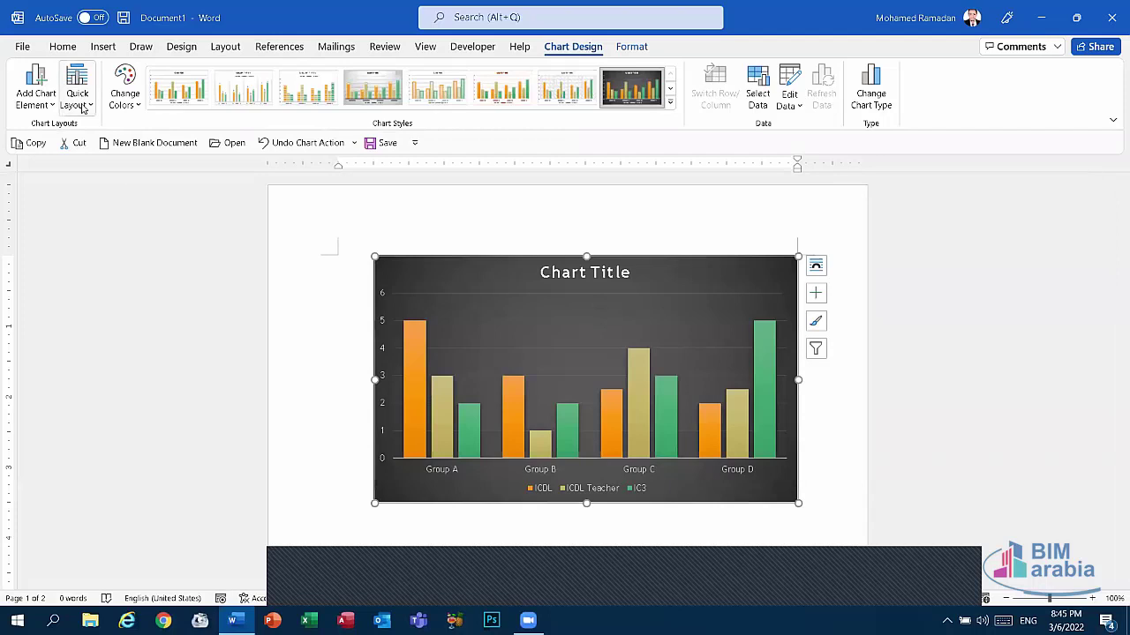
pyautogui.click(77, 88)
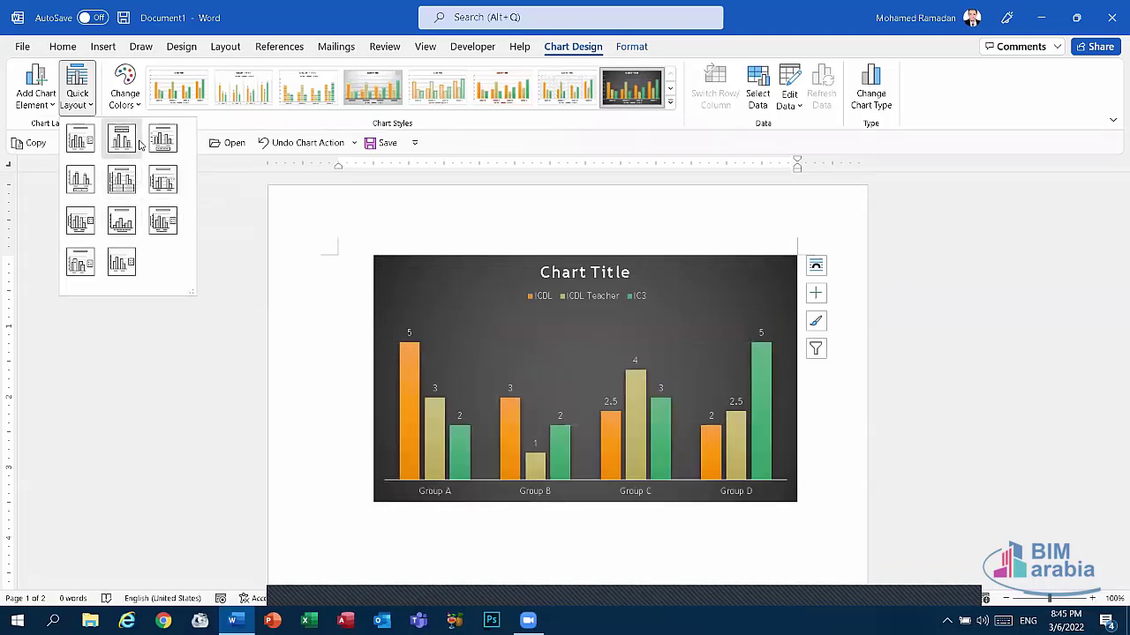
pyautogui.click(324, 281)
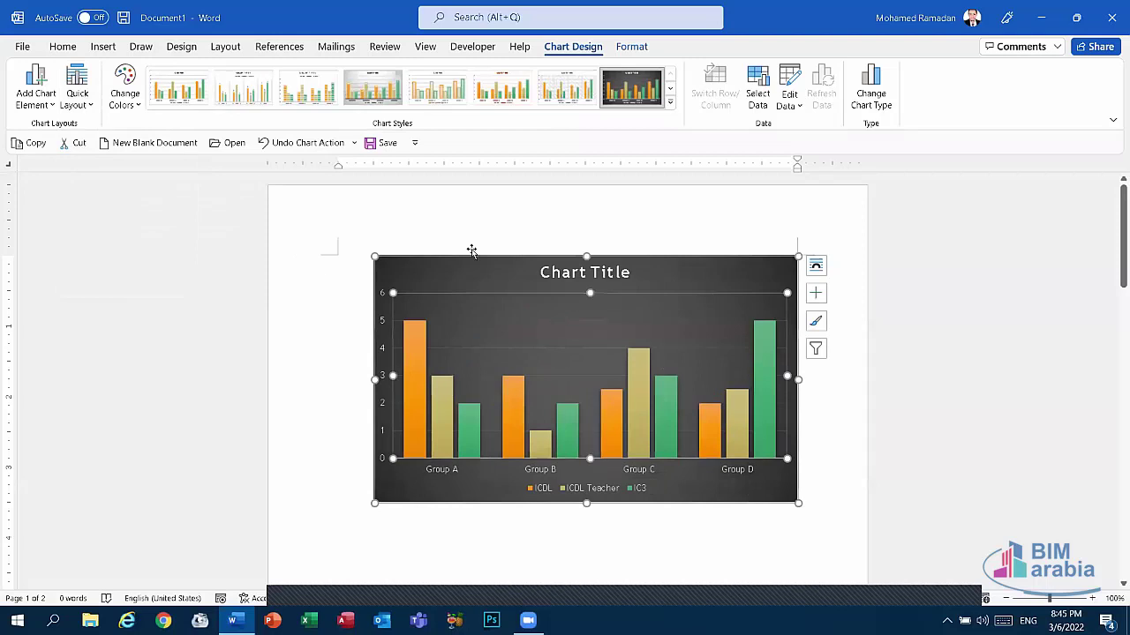
pyautogui.click(760, 104)
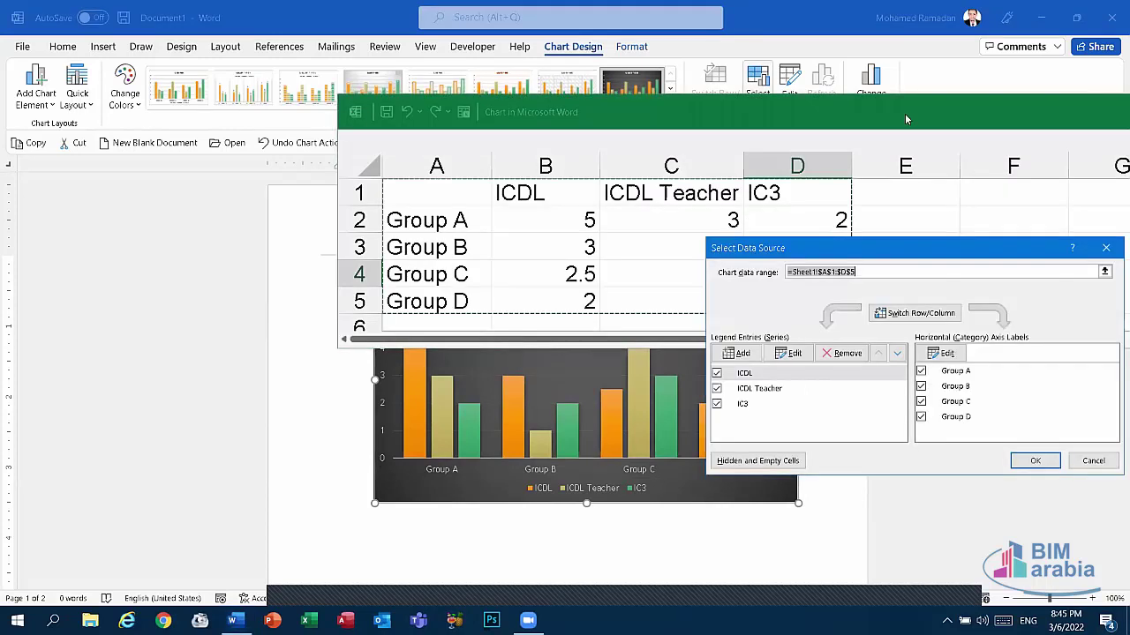
pyautogui.click(1108, 250)
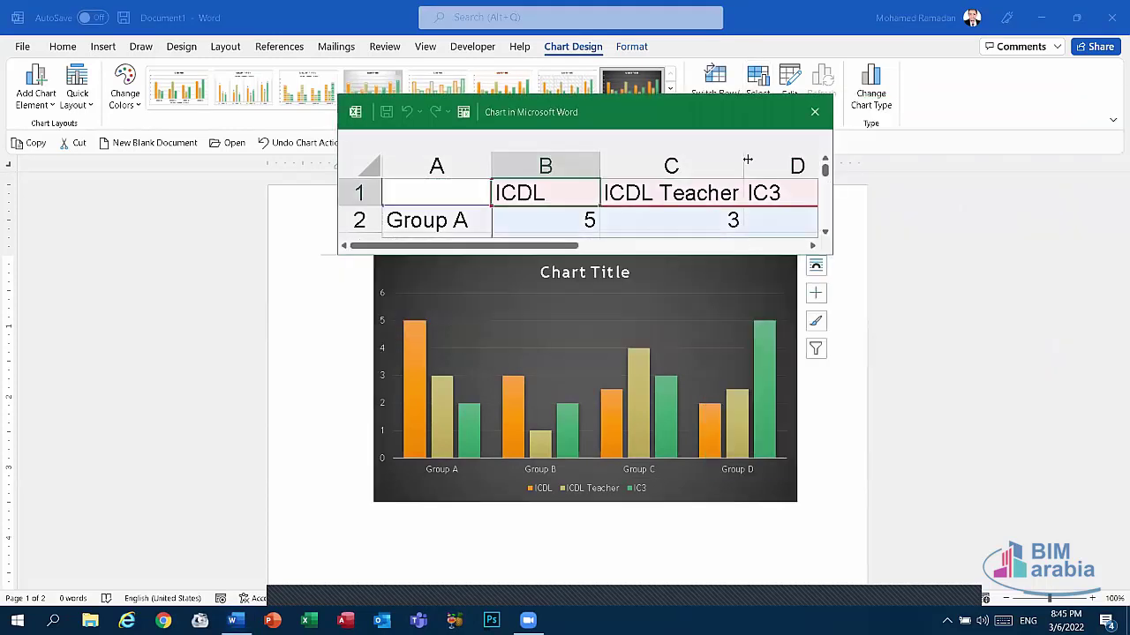
pyautogui.click(815, 111)
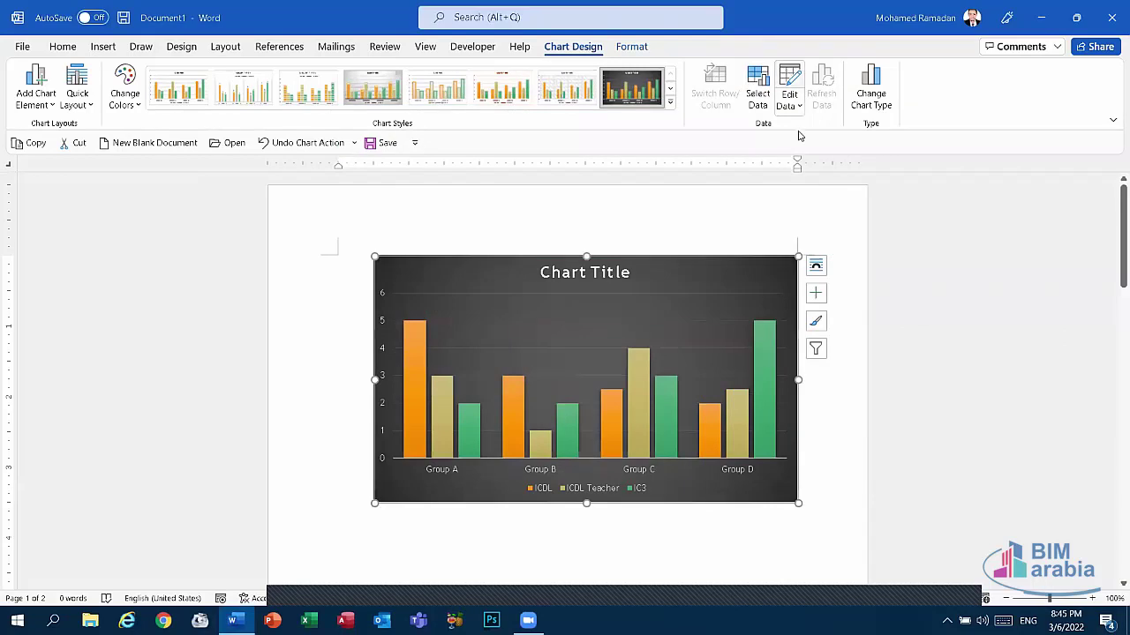
pyautogui.click(790, 83)
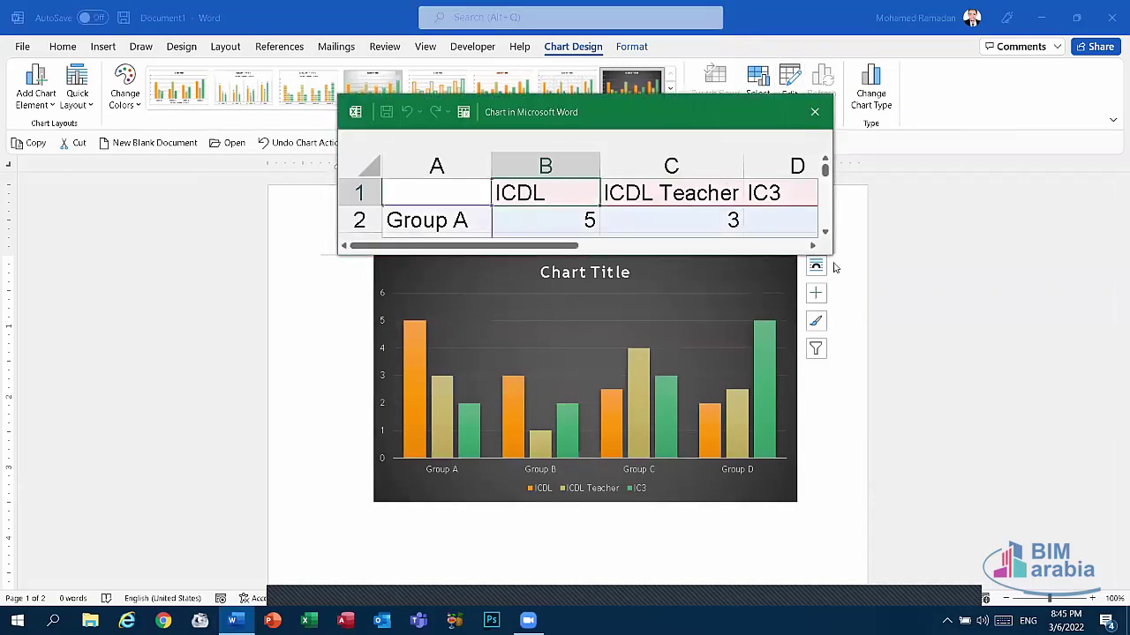
pyautogui.moveTo(833, 256); pyautogui.dragTo(871, 359)
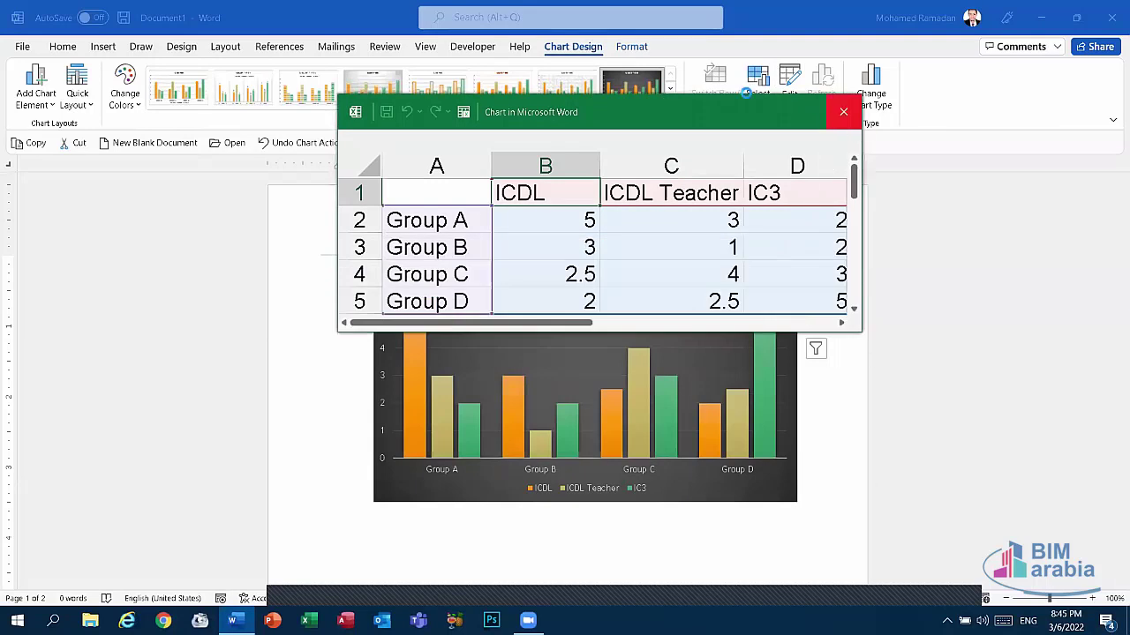
pyautogui.click(844, 111)
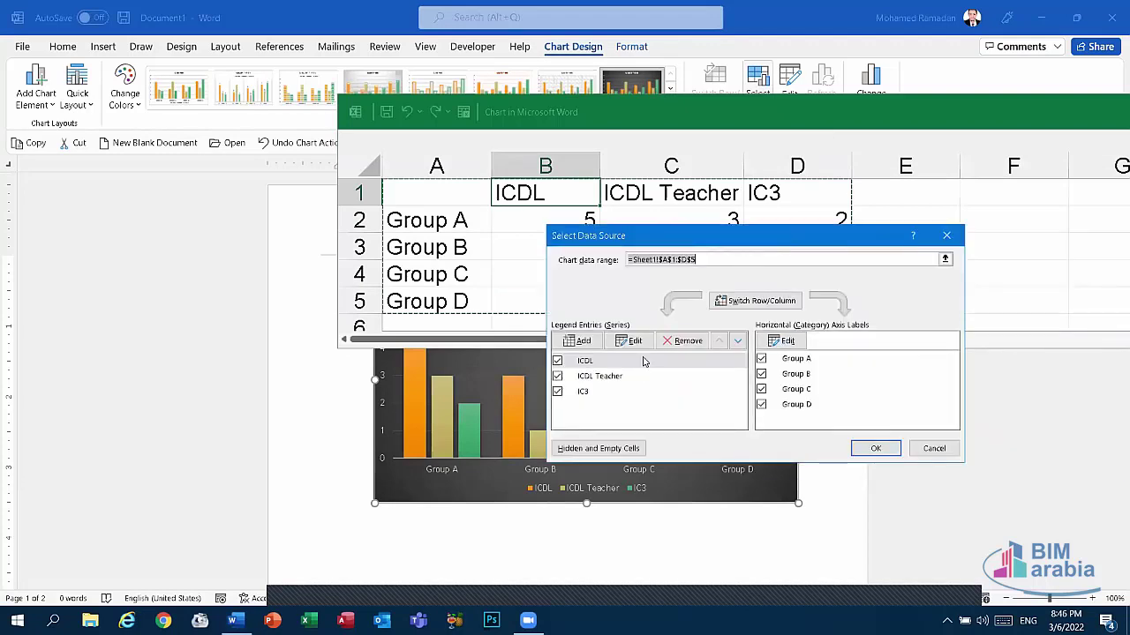
pyautogui.click(641, 363)
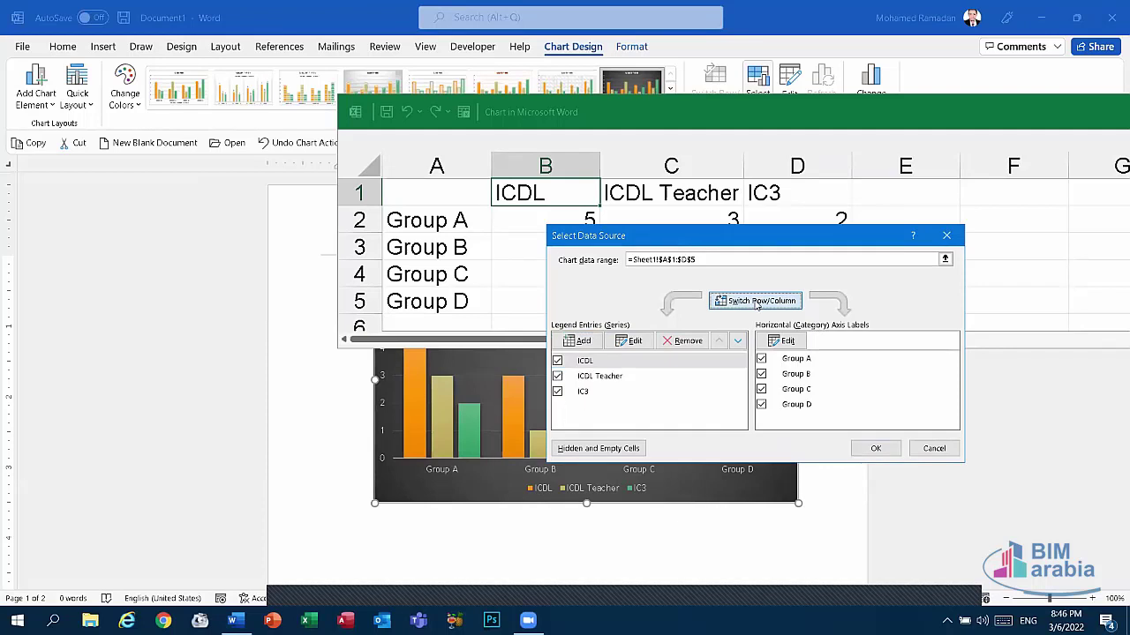
pyautogui.click(756, 301)
pyautogui.click(756, 301)
pyautogui.click(756, 301)
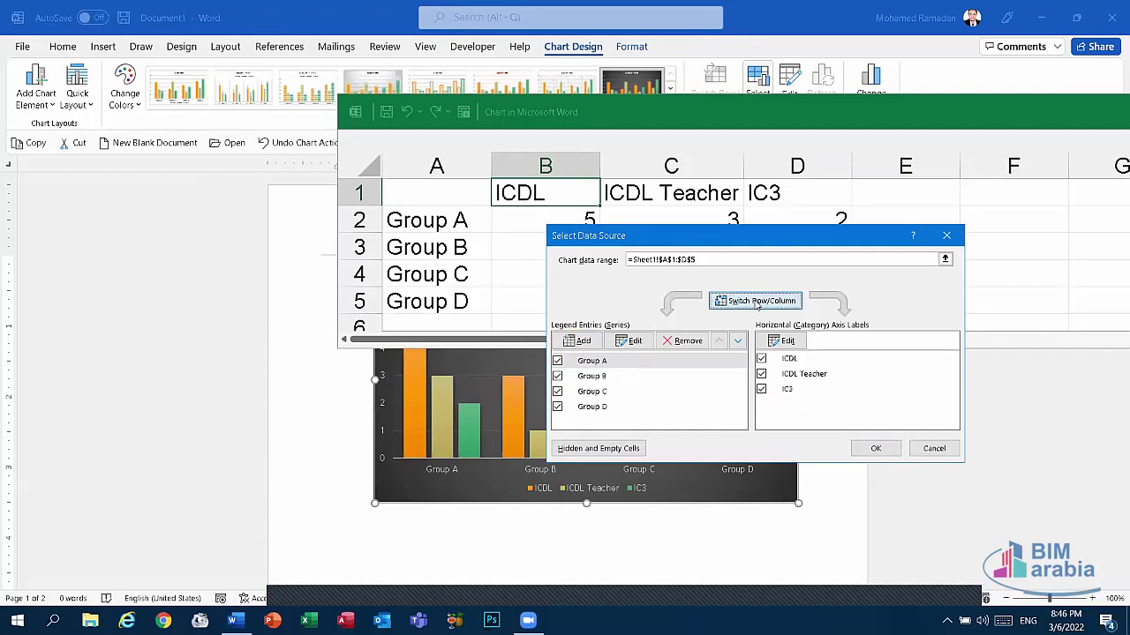
pyautogui.click(756, 301)
pyautogui.click(756, 304)
pyautogui.click(754, 304)
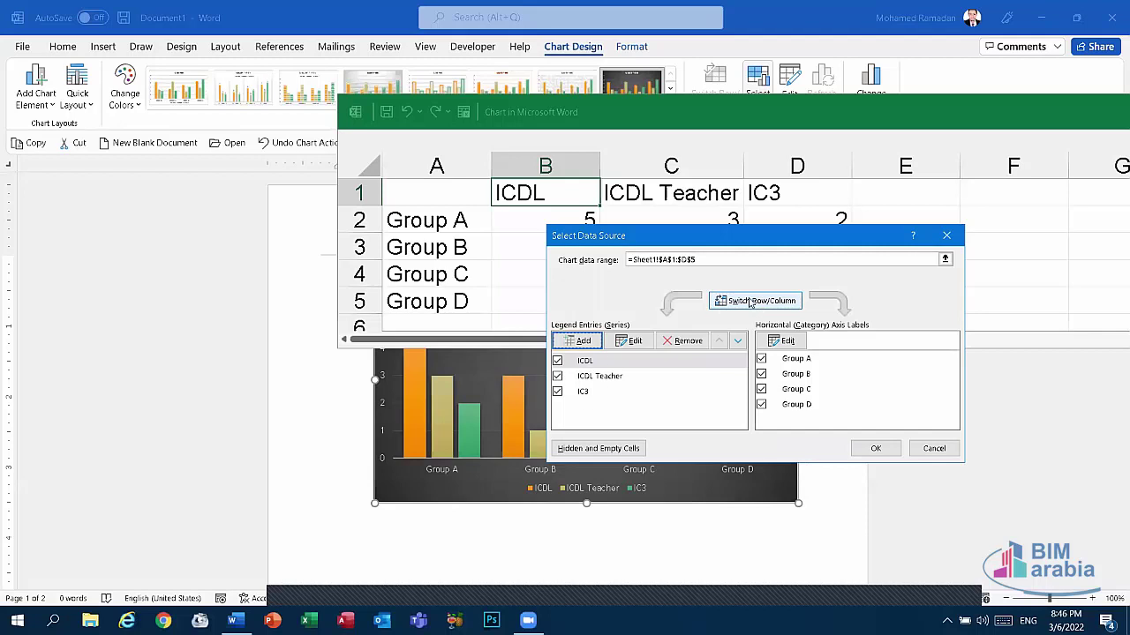
pyautogui.click(750, 302)
pyautogui.click(750, 302)
pyautogui.click(750, 302)
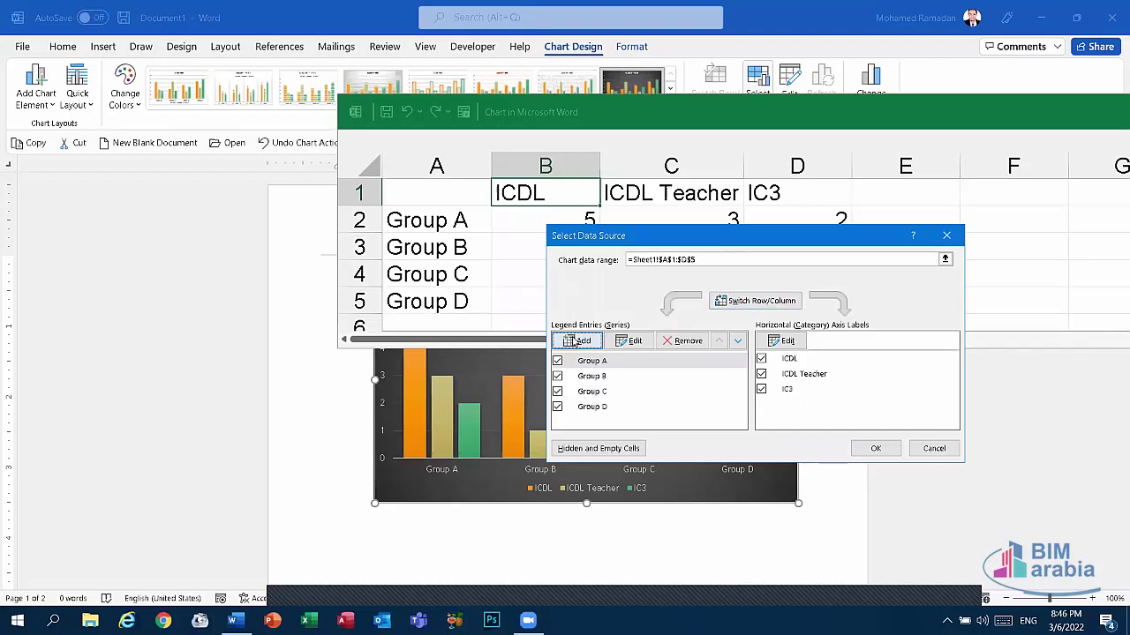
pyautogui.click(574, 341)
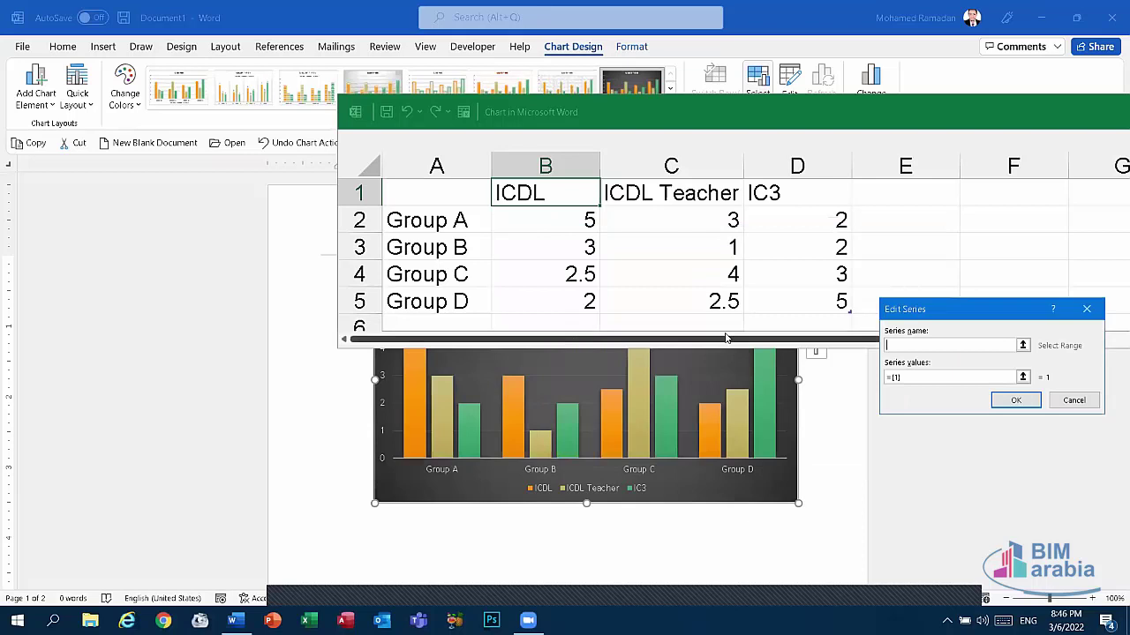
pyautogui.click(904, 349)
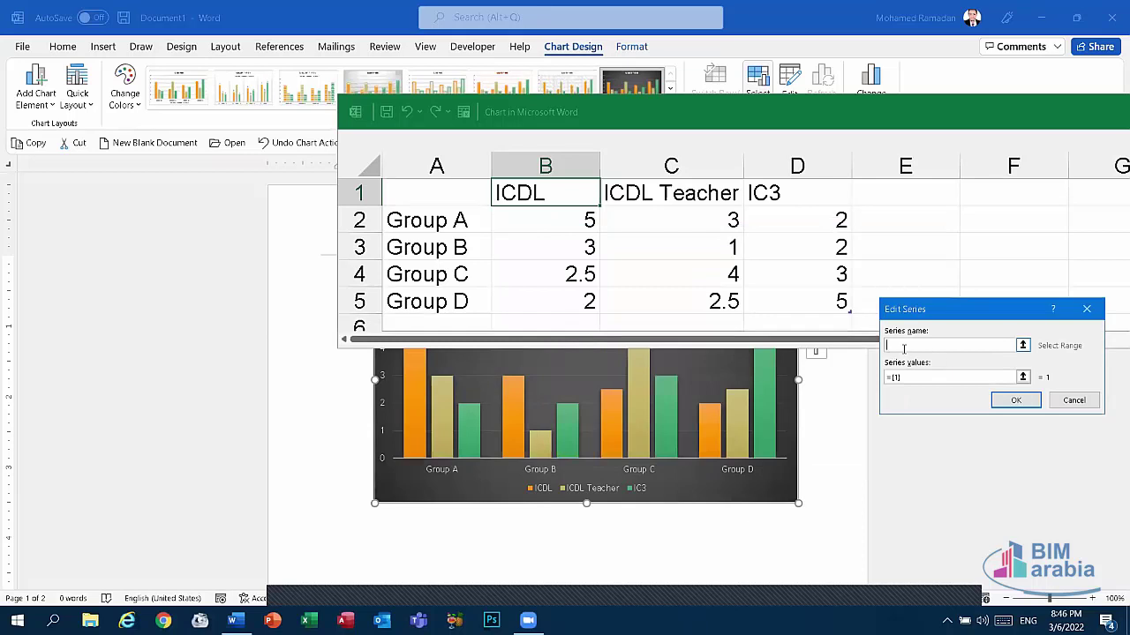
pyautogui.click(1087, 308)
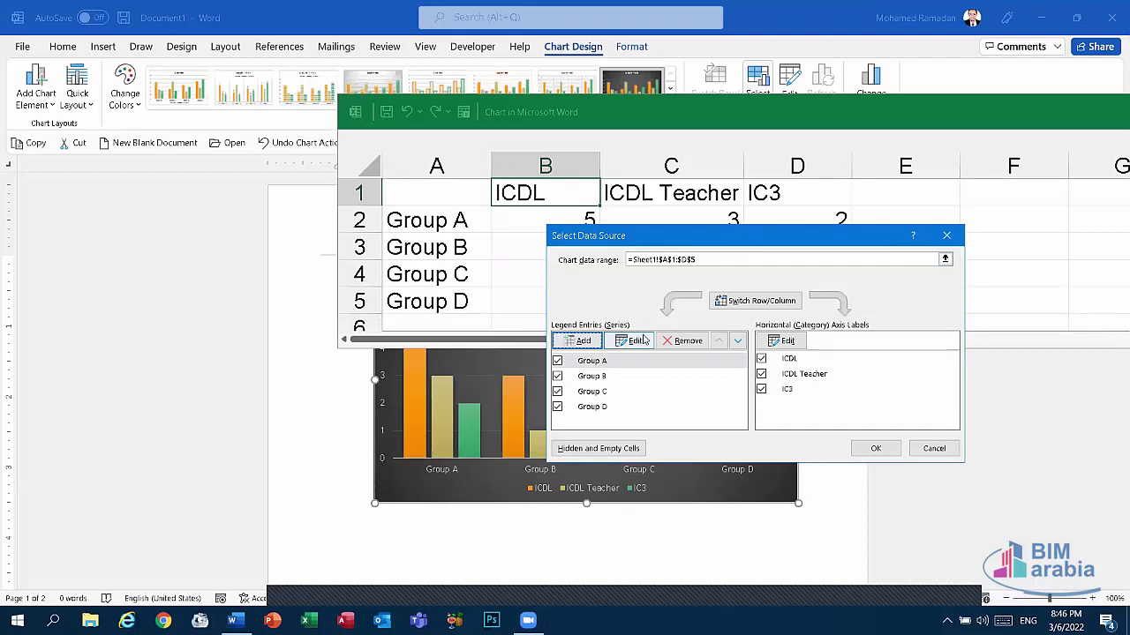
pyautogui.click(758, 303)
pyautogui.click(757, 301)
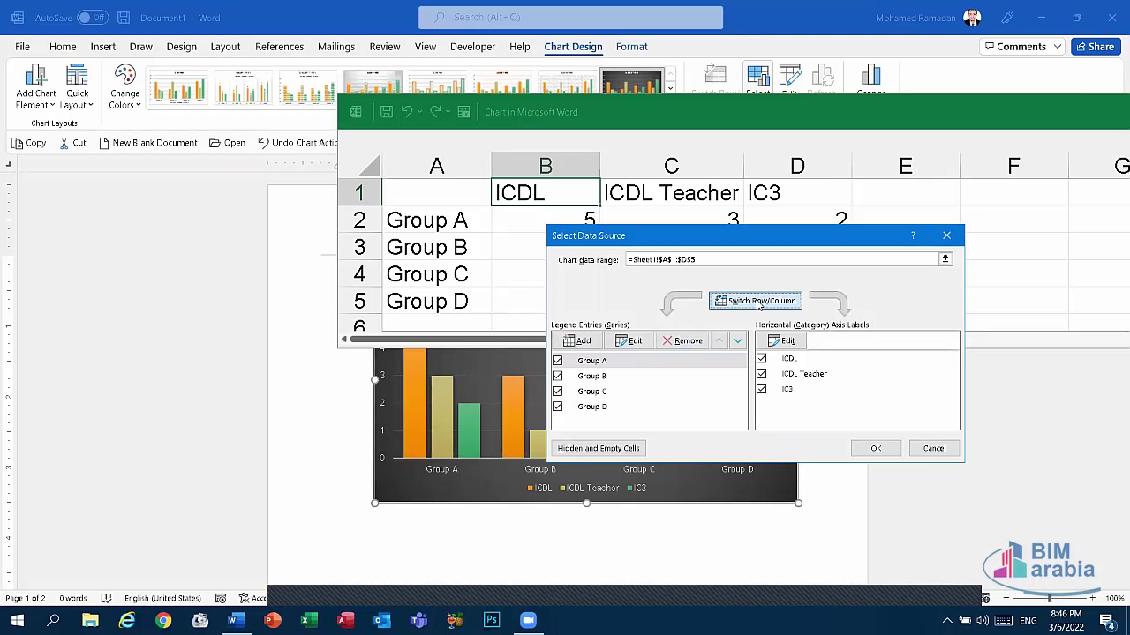
pyautogui.click(757, 301)
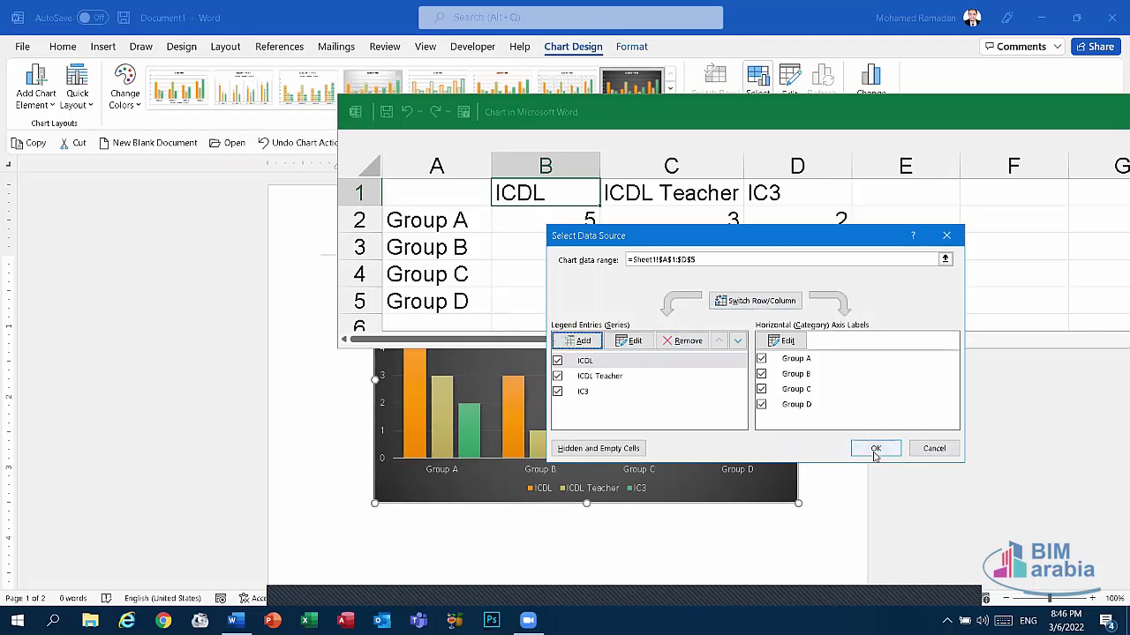
pyautogui.click(934, 449)
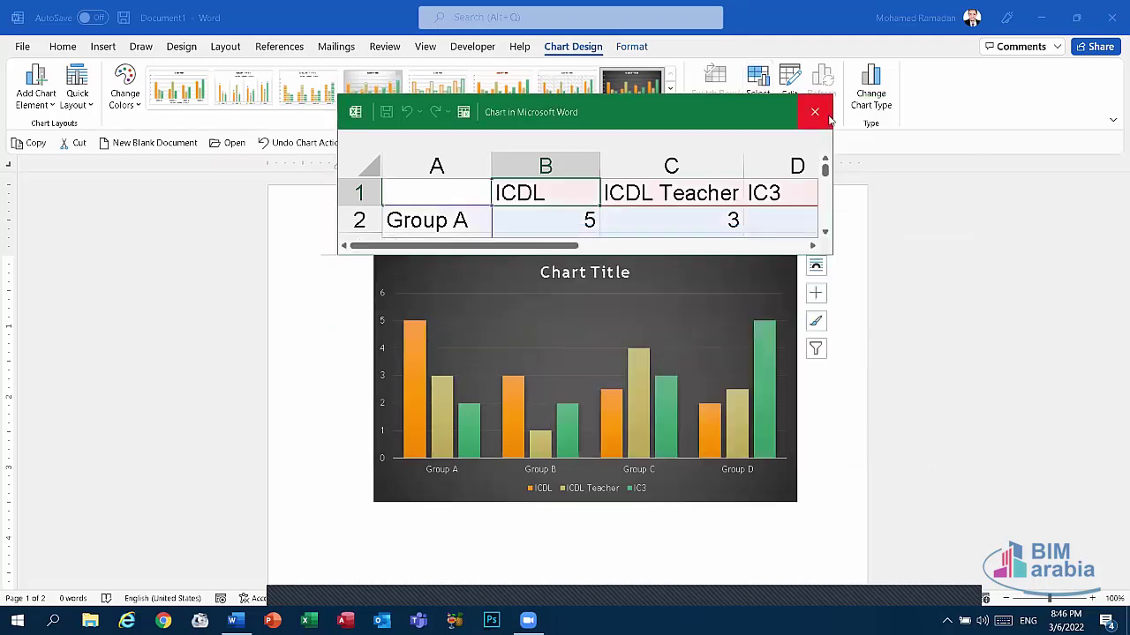
pyautogui.click(828, 117)
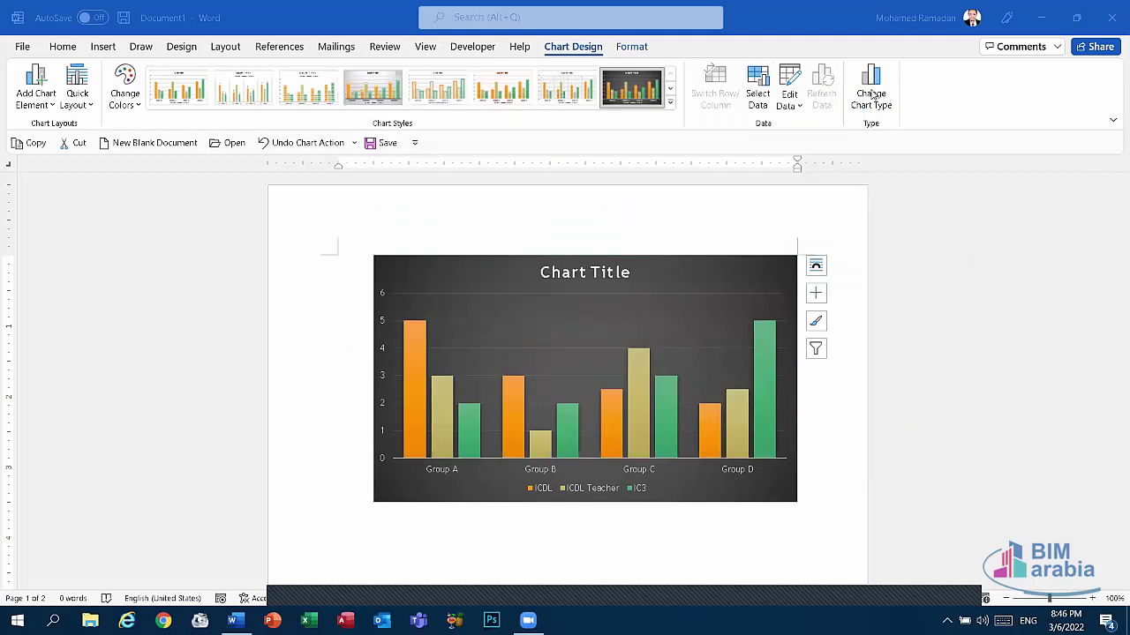
# - Try switching the chart to a pie chart, then undo back to the clustered column chart
pyautogui.click(871, 95)
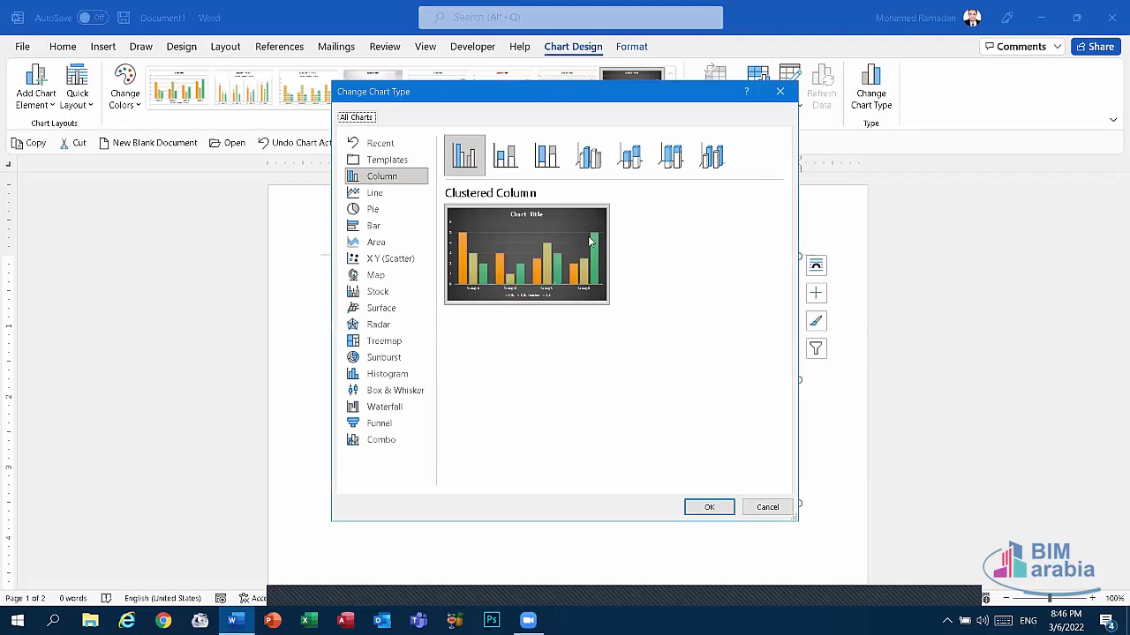
pyautogui.click(385, 224)
pyautogui.click(388, 210)
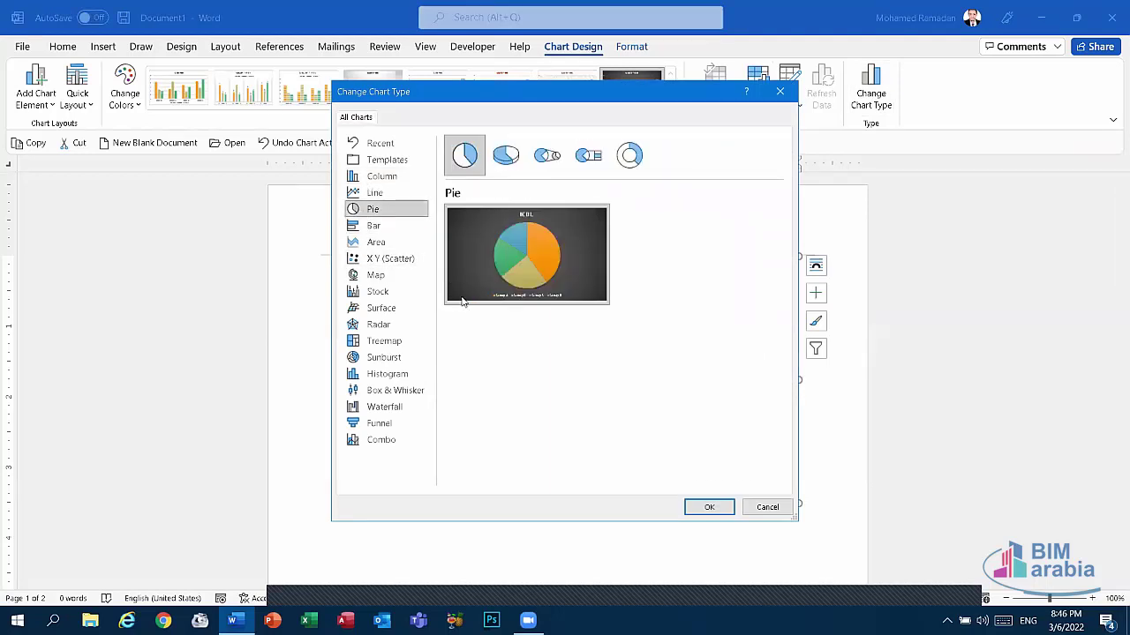
pyautogui.click(712, 508)
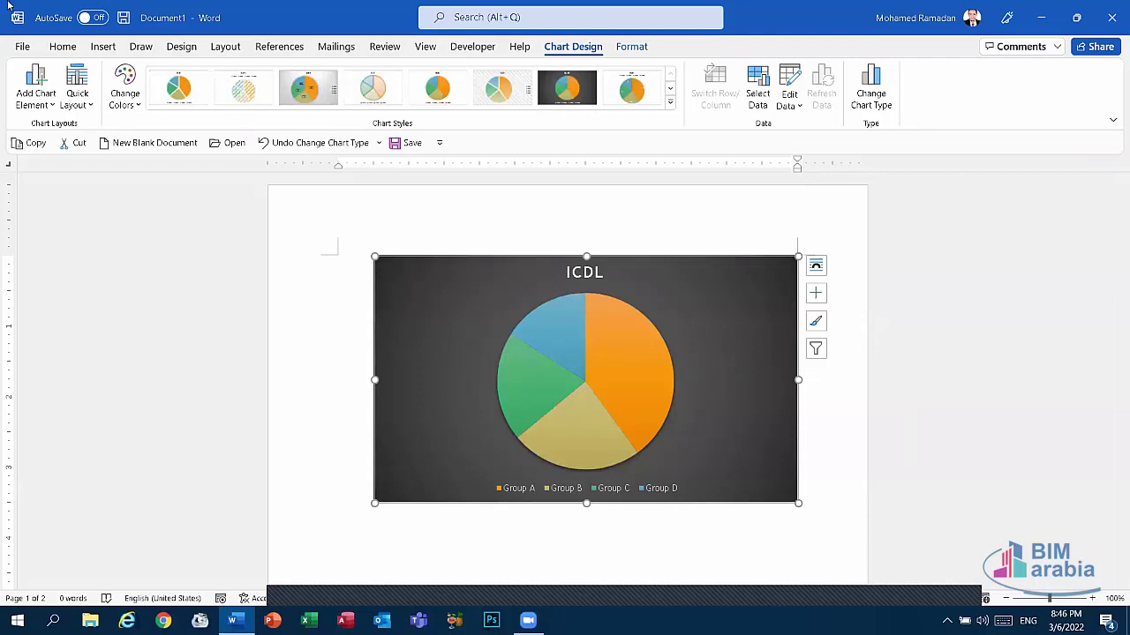
pyautogui.click(316, 142)
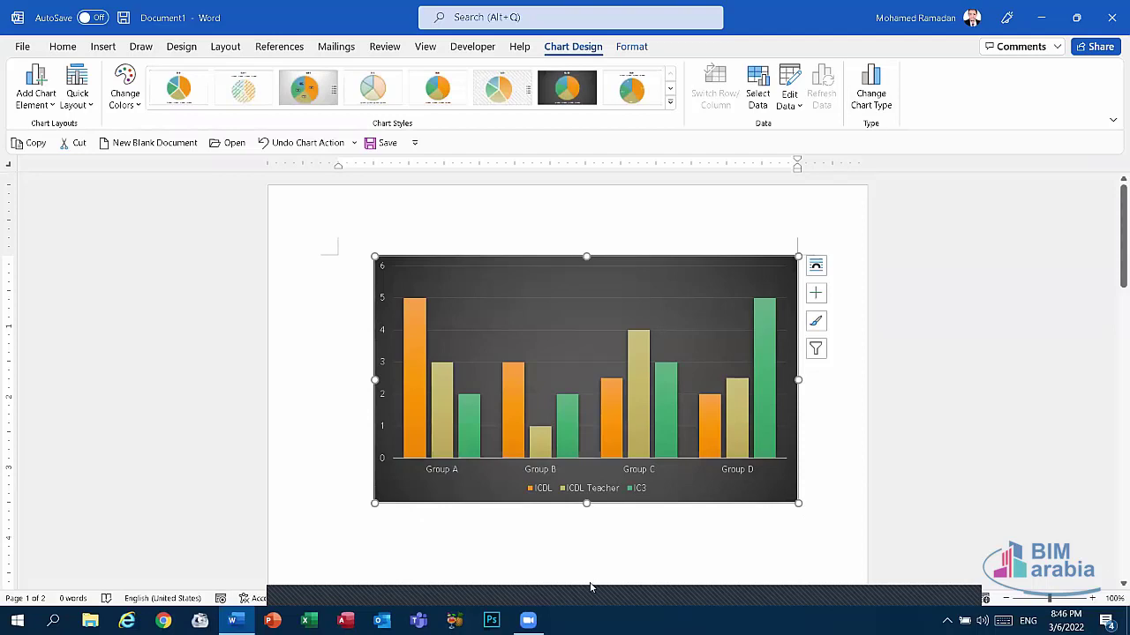
# - Add a horizontal axis title under Groups A–D and replace its placeholder text with CHART
pyautogui.click(39, 106)
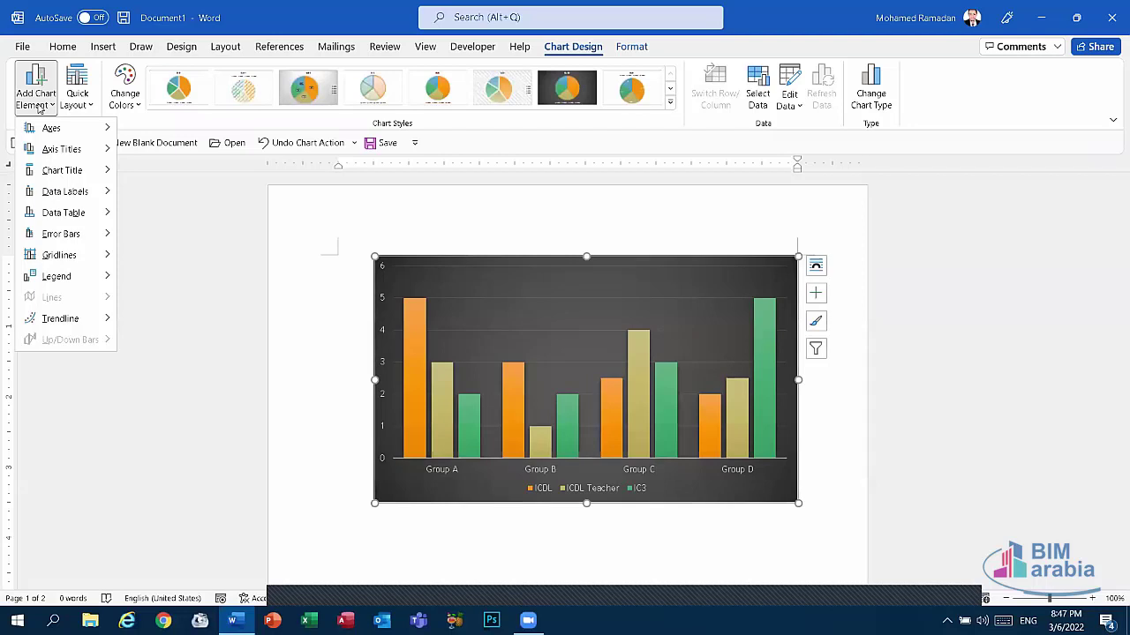
pyautogui.moveTo(44, 128)
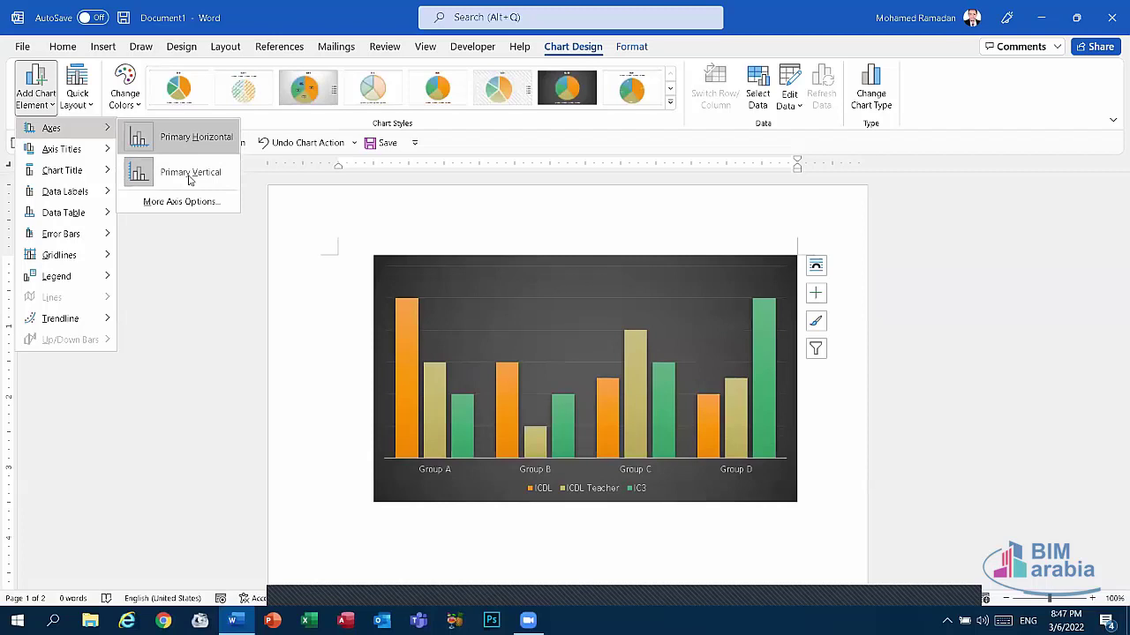
pyautogui.moveTo(60, 152)
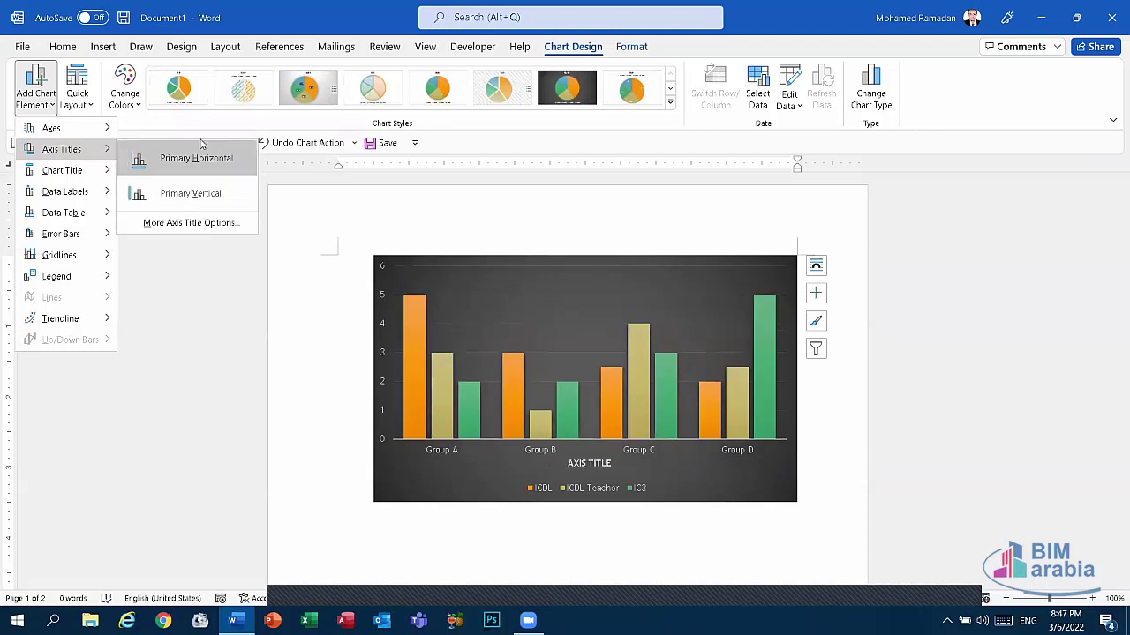
pyautogui.click(208, 159)
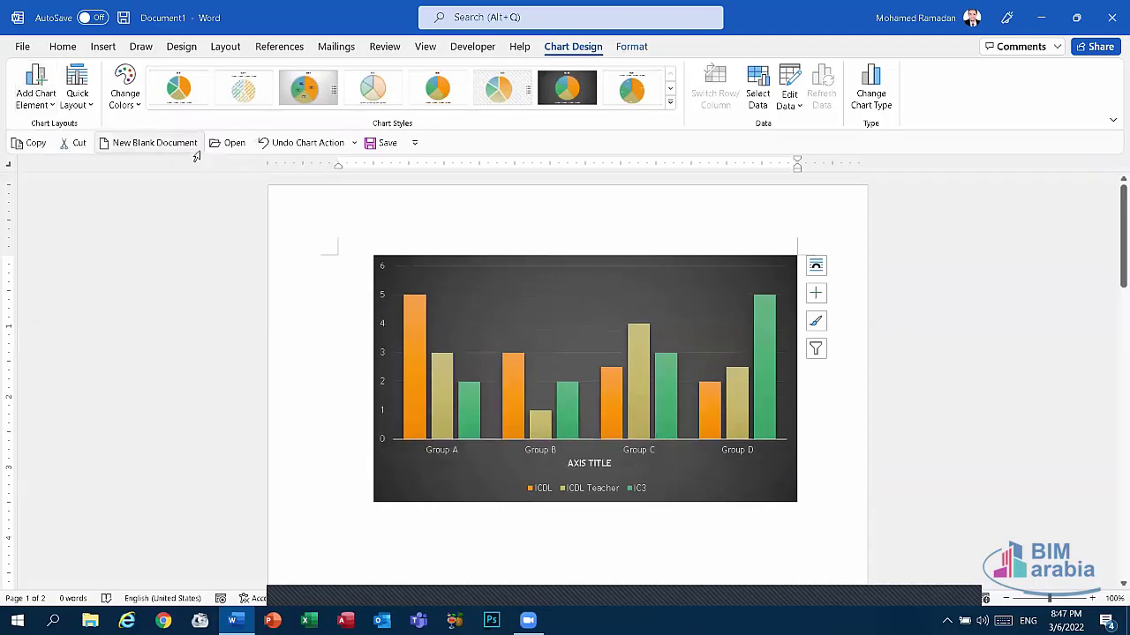
pyautogui.doubleClick(594, 465)
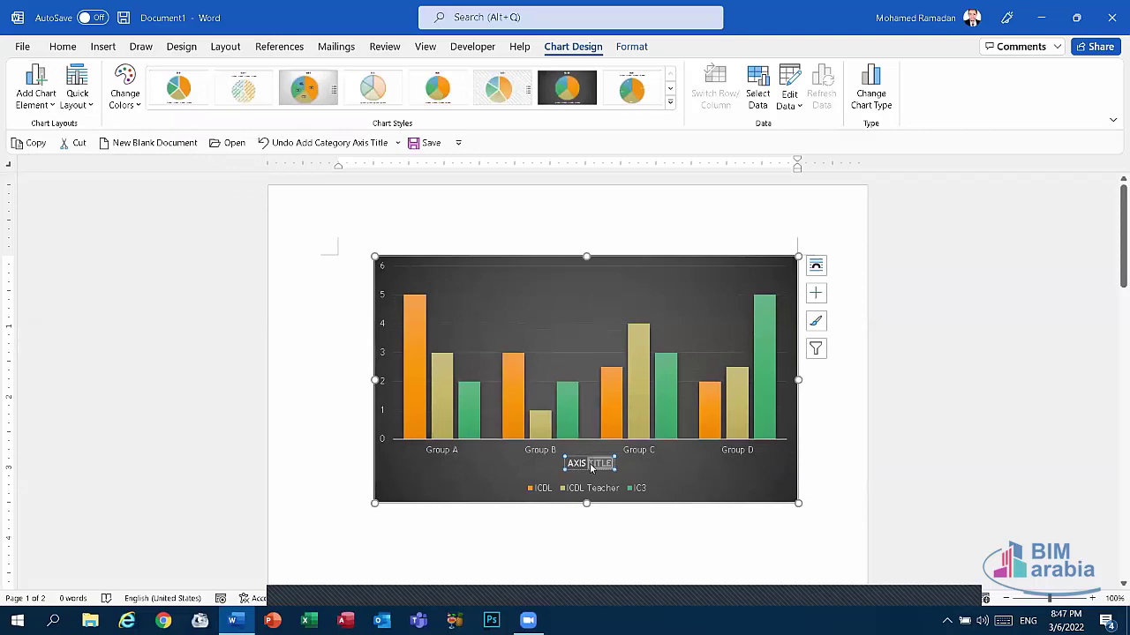
pyautogui.hotkey('ctrl', 'a')
pyautogui.press('BackSpace')
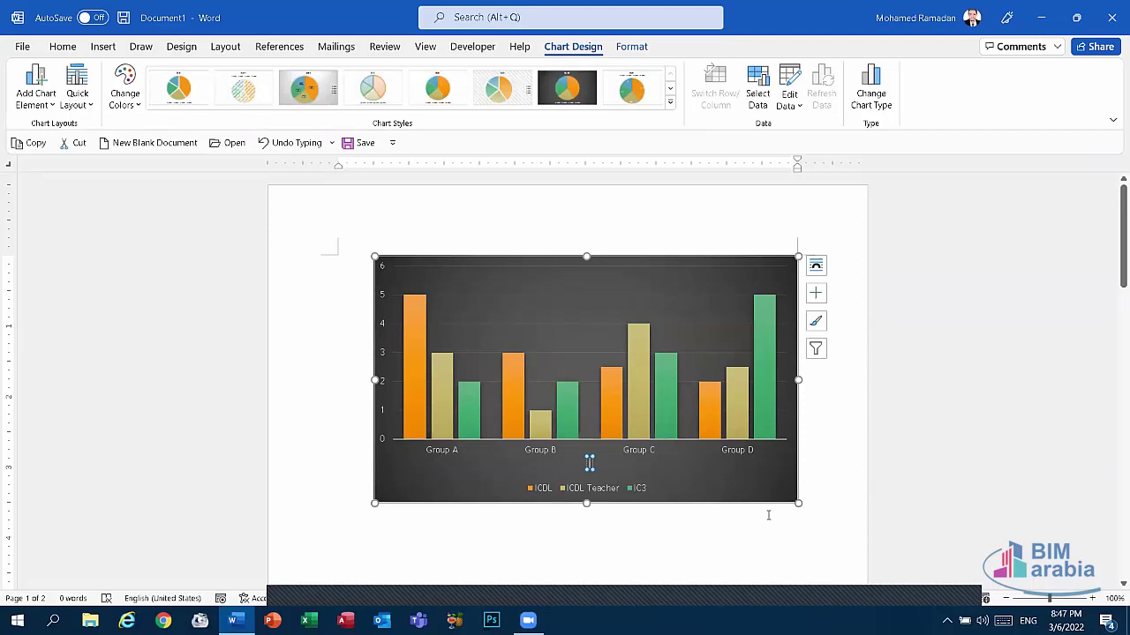
pyautogui.write('CH')
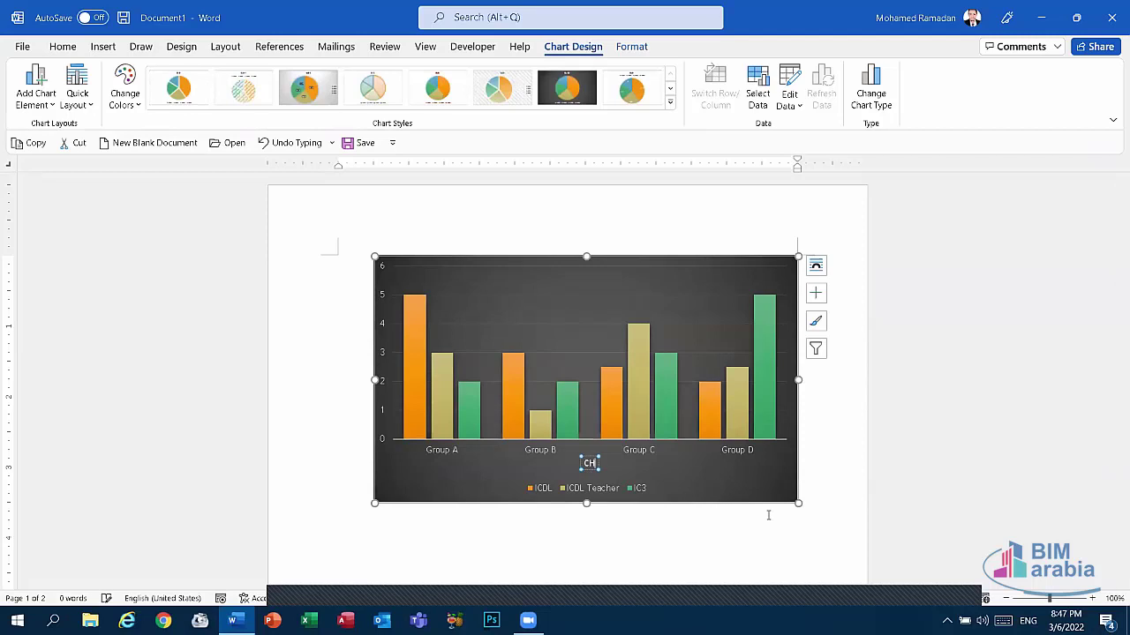
pyautogui.write('ART')
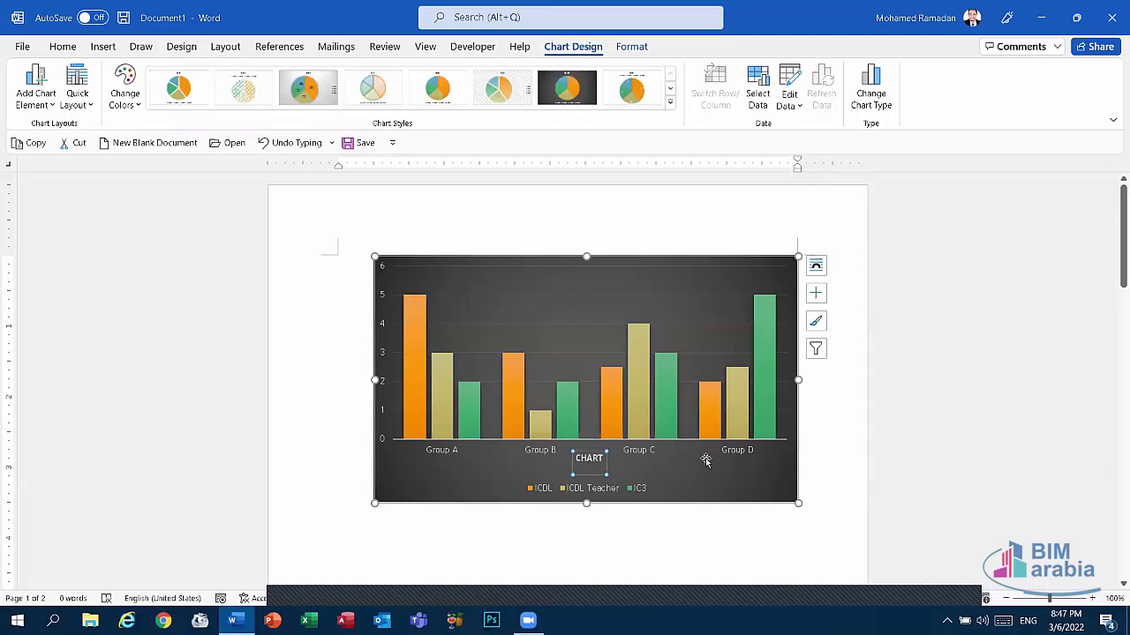
pyautogui.click(594, 390)
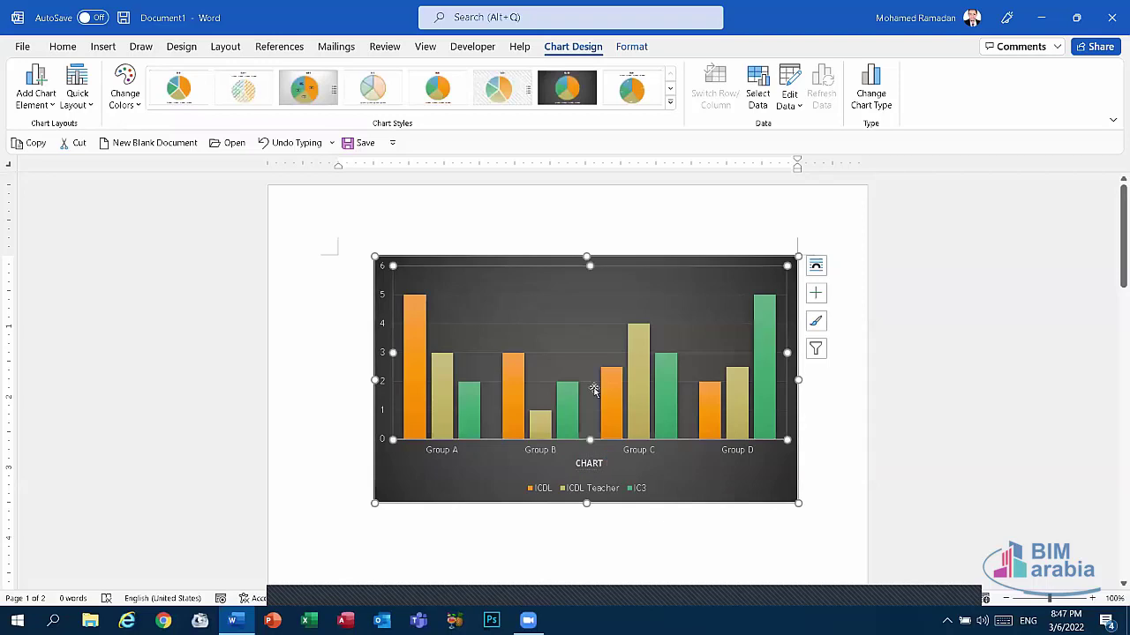
pyautogui.click(590, 462)
# - Label each bar with Data Callout labels showing its group and value
pyautogui.click(40, 103)
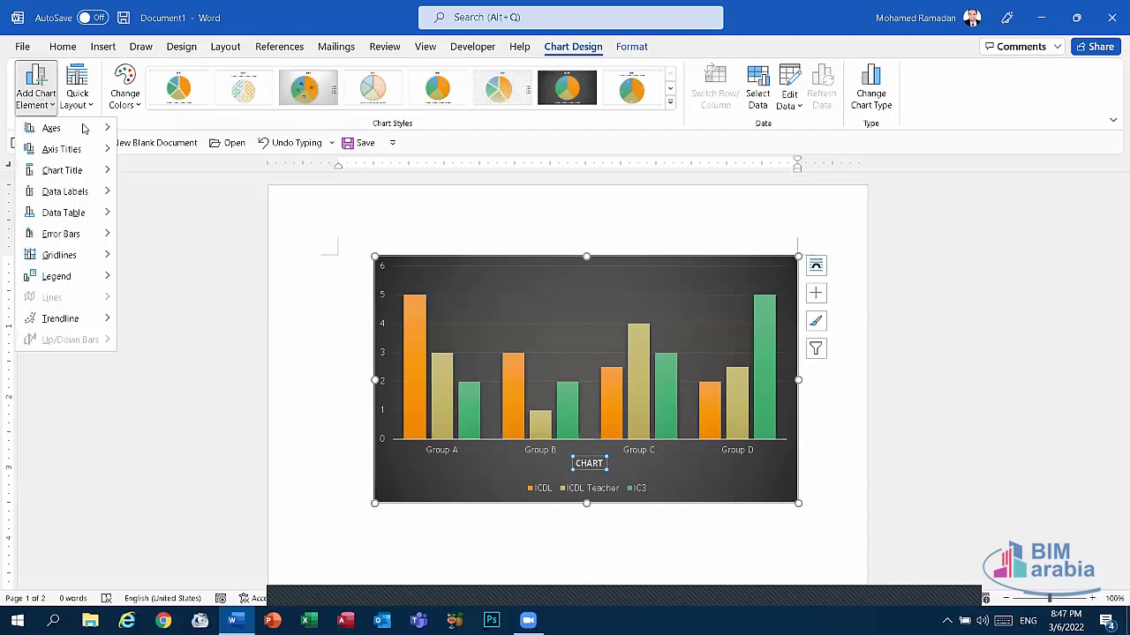
pyautogui.moveTo(74, 174)
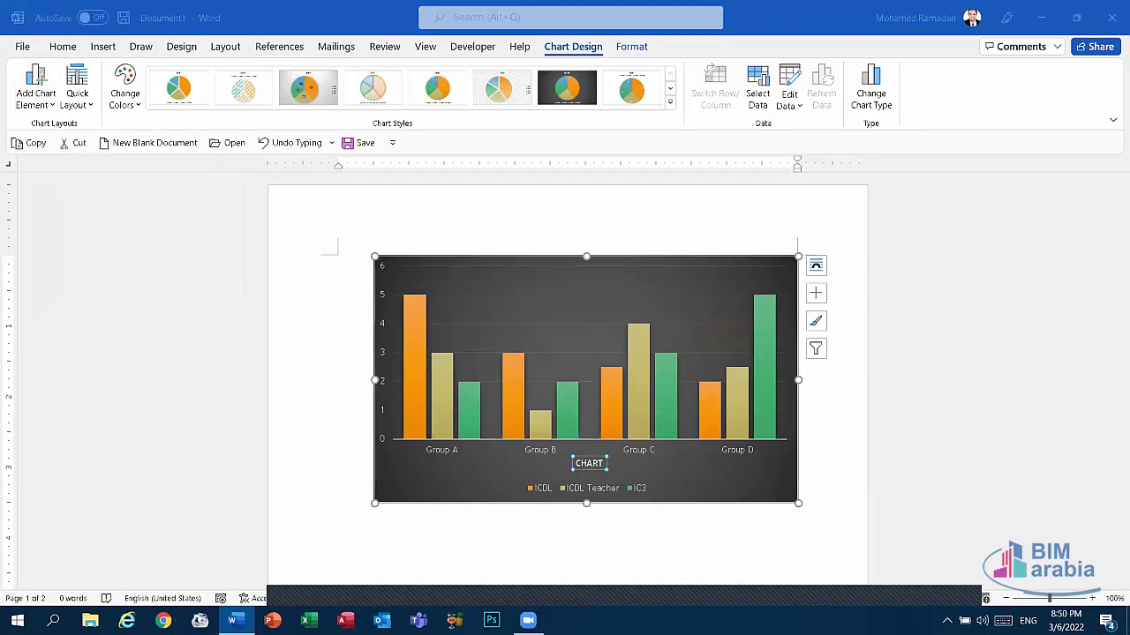
pyautogui.click(44, 97)
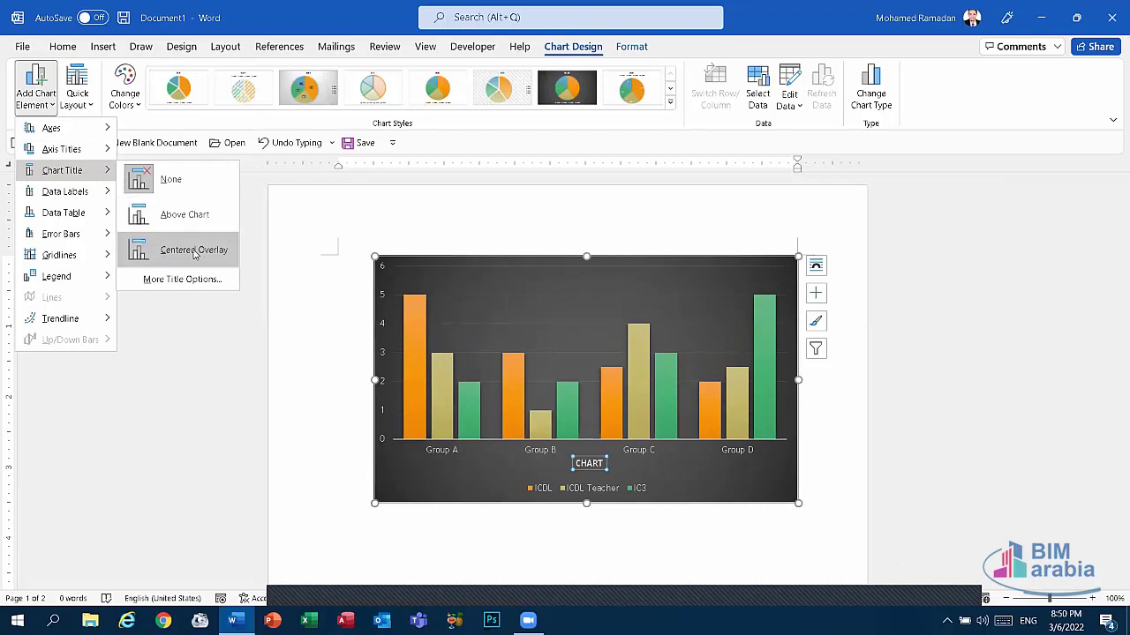
pyautogui.moveTo(38, 196)
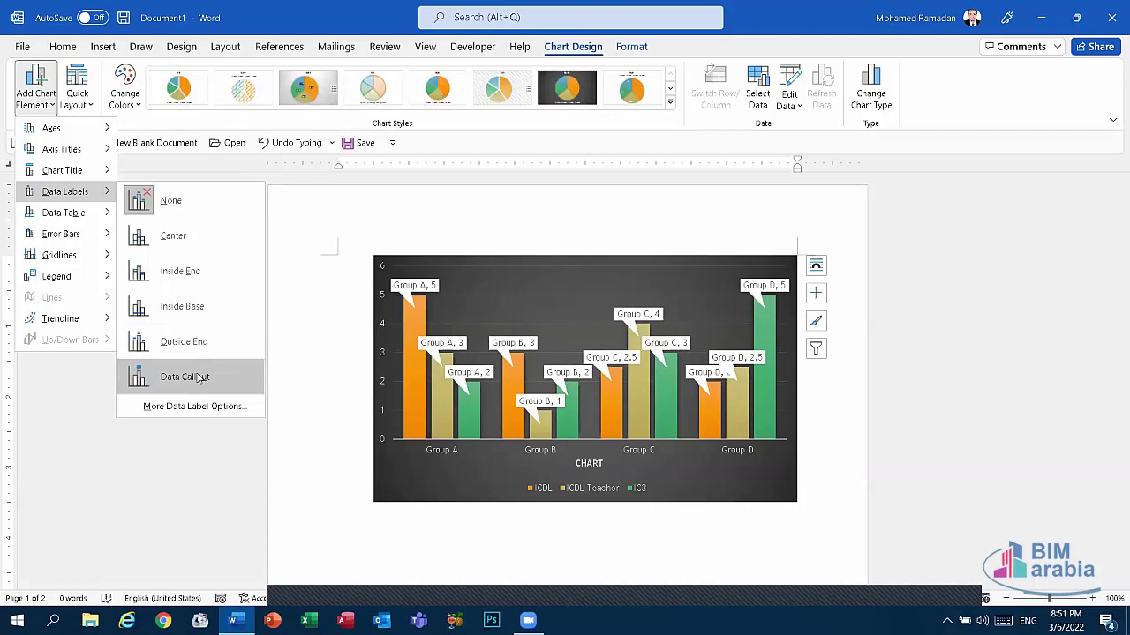
pyautogui.click(198, 377)
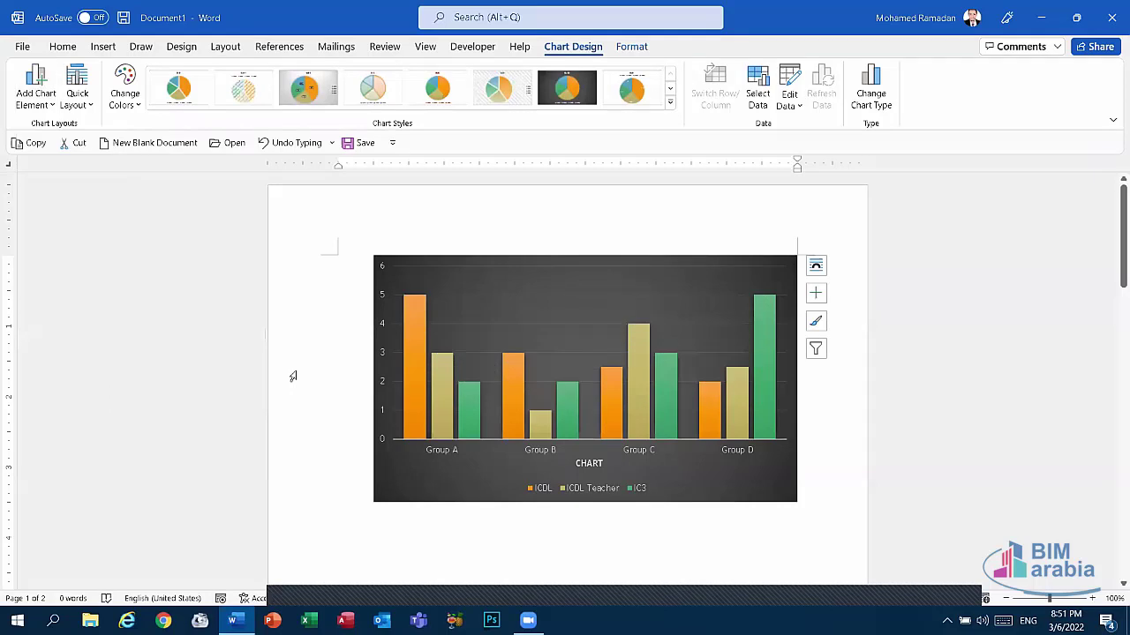
# - Add a data table with legend keys beneath the chart's plot area
pyautogui.click(50, 105)
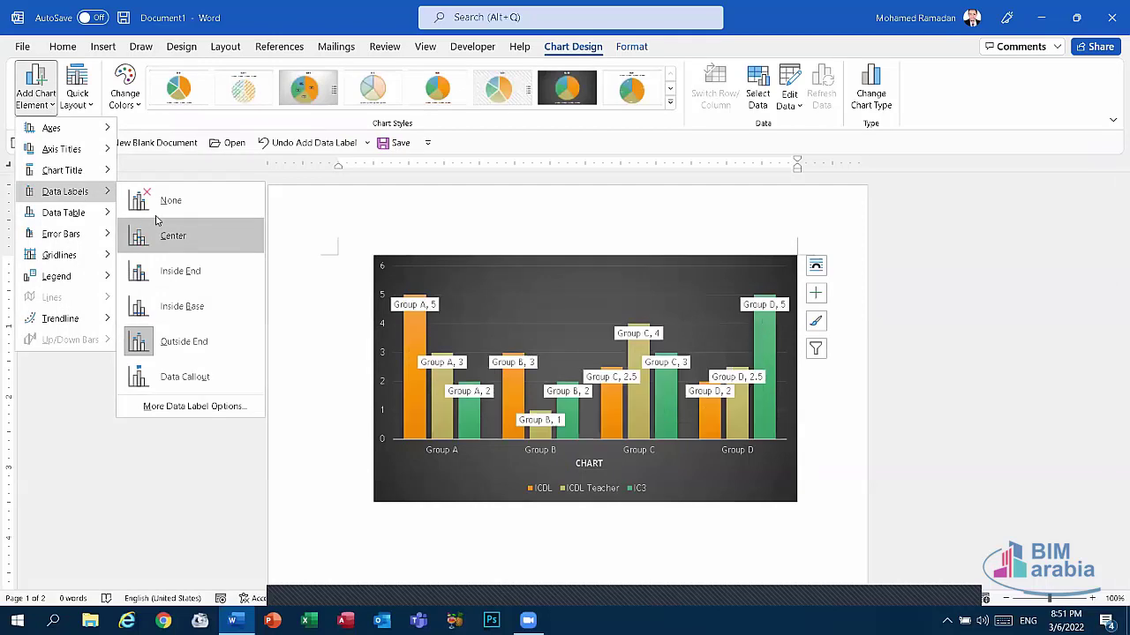
pyautogui.moveTo(101, 216)
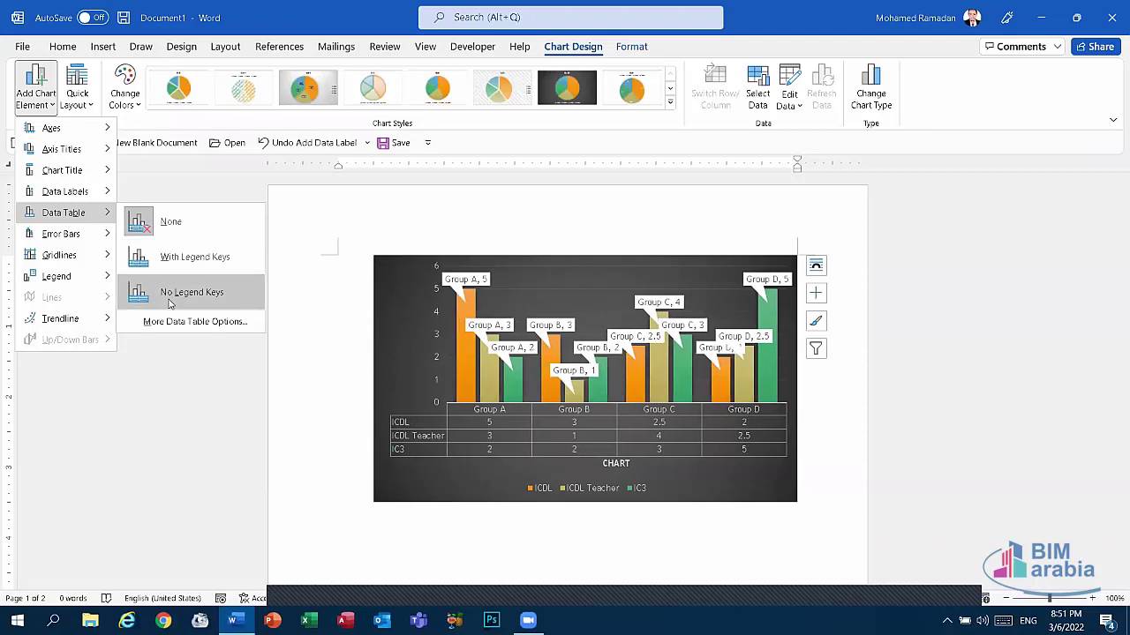
pyautogui.click(192, 258)
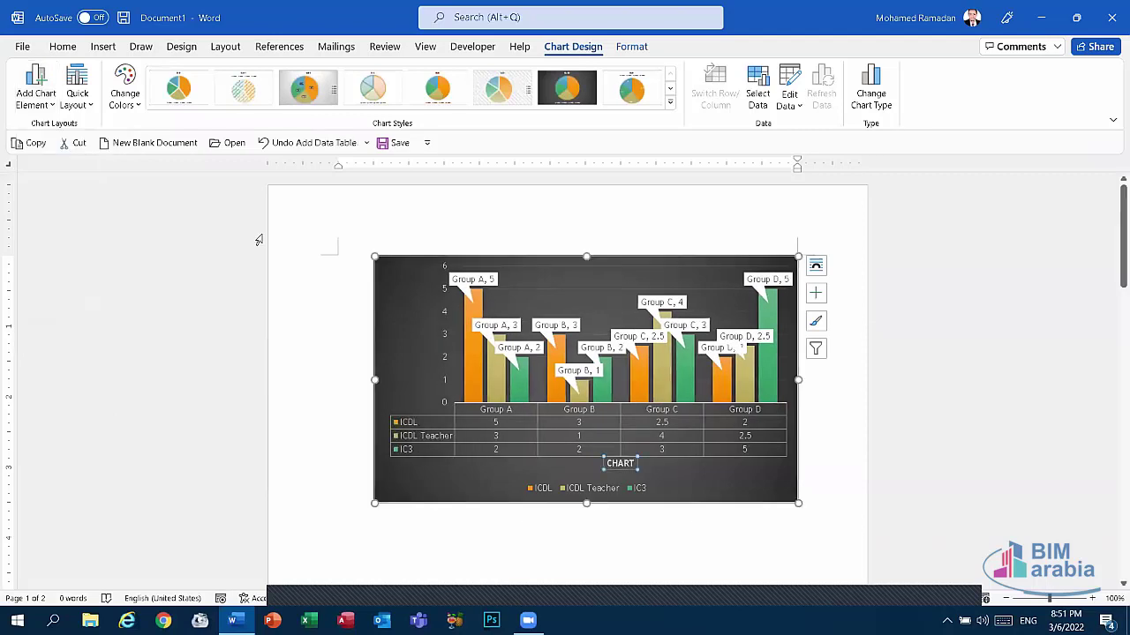
pyautogui.click(51, 104)
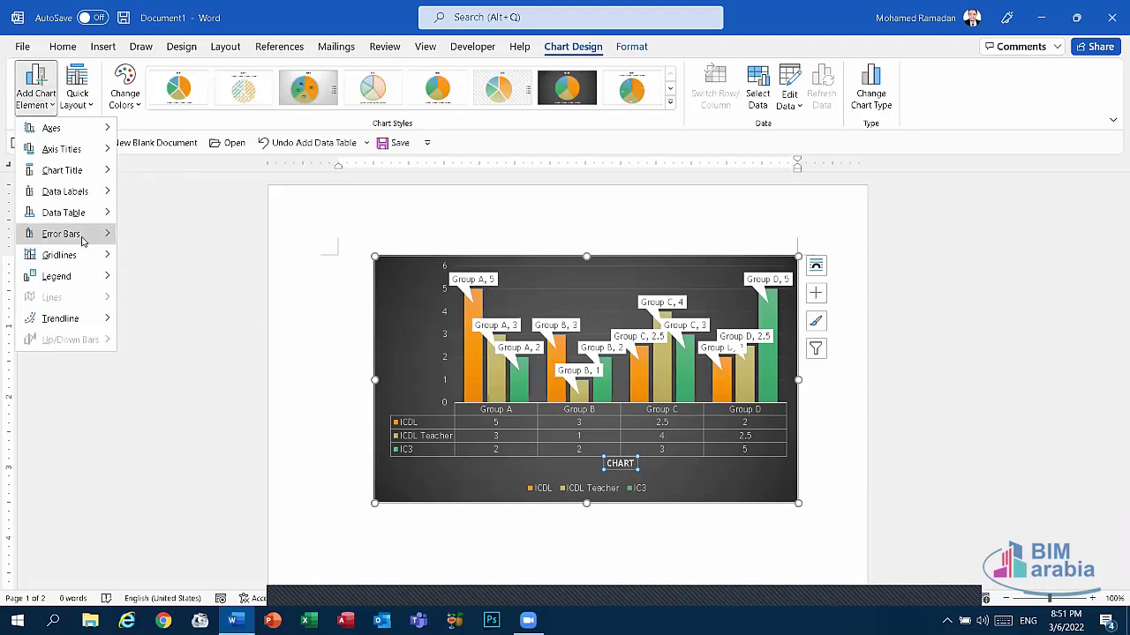
pyautogui.moveTo(79, 235)
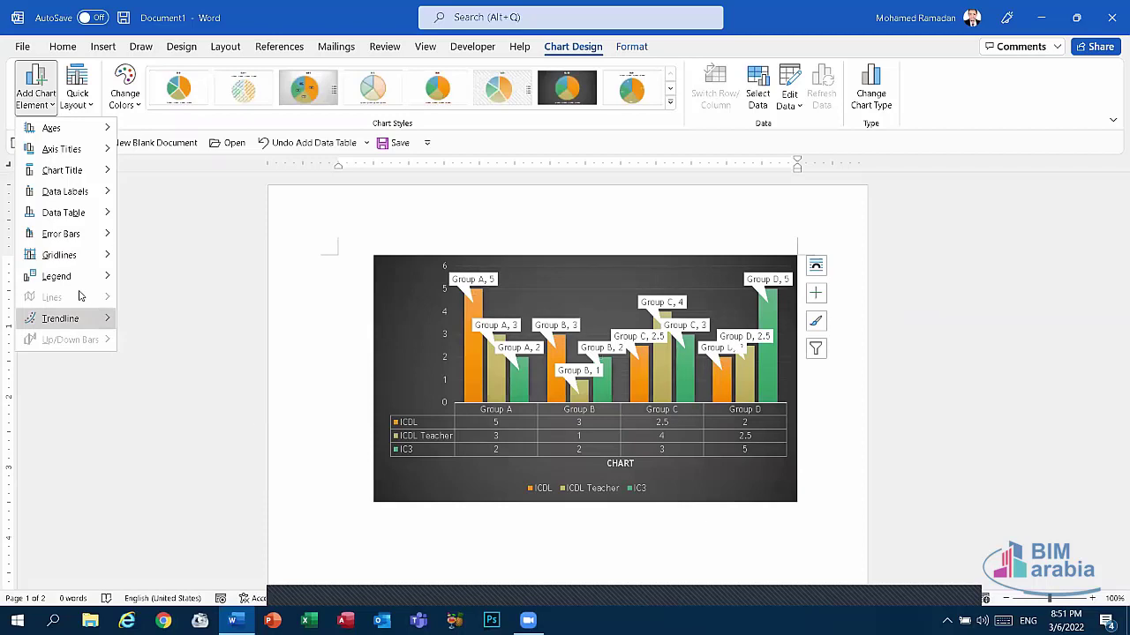
pyautogui.moveTo(79, 283)
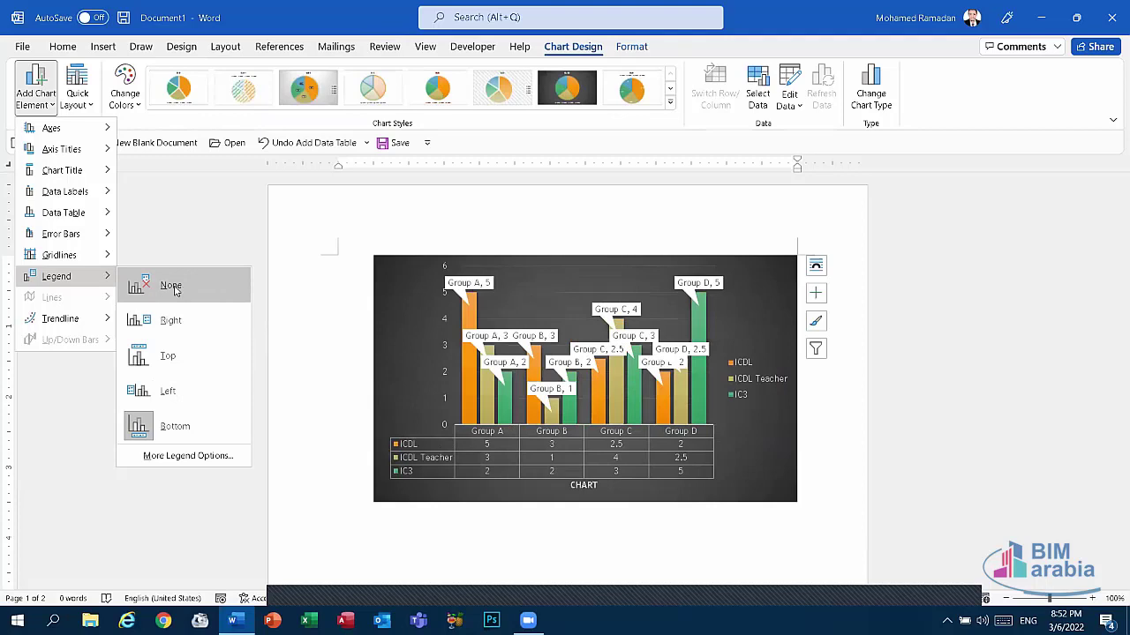
pyautogui.moveTo(73, 324)
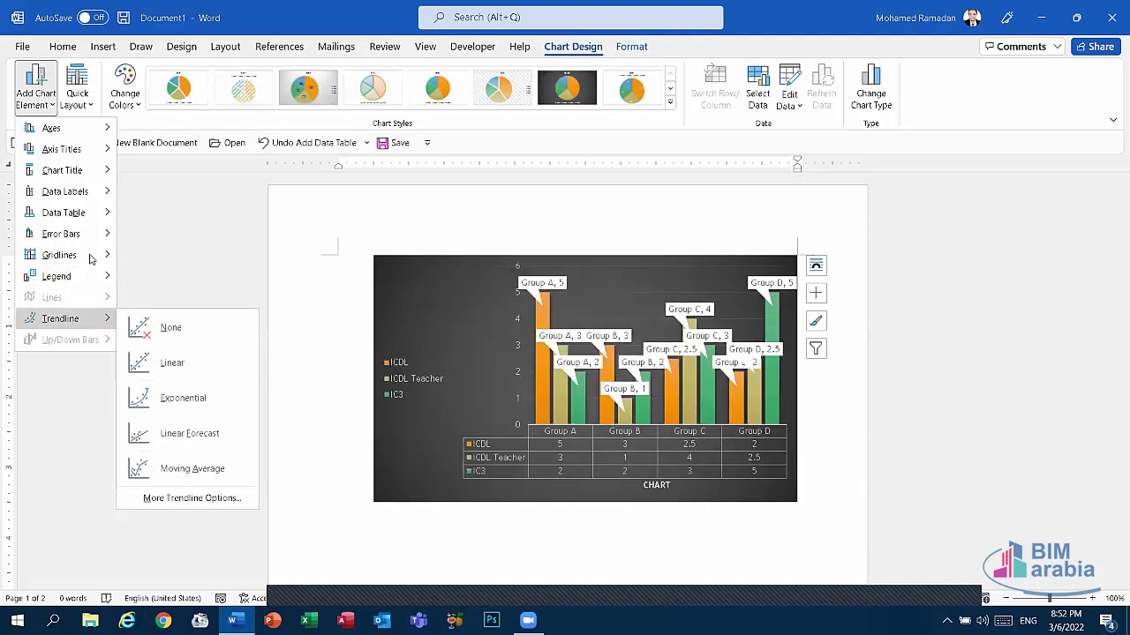
pyautogui.click(51, 100)
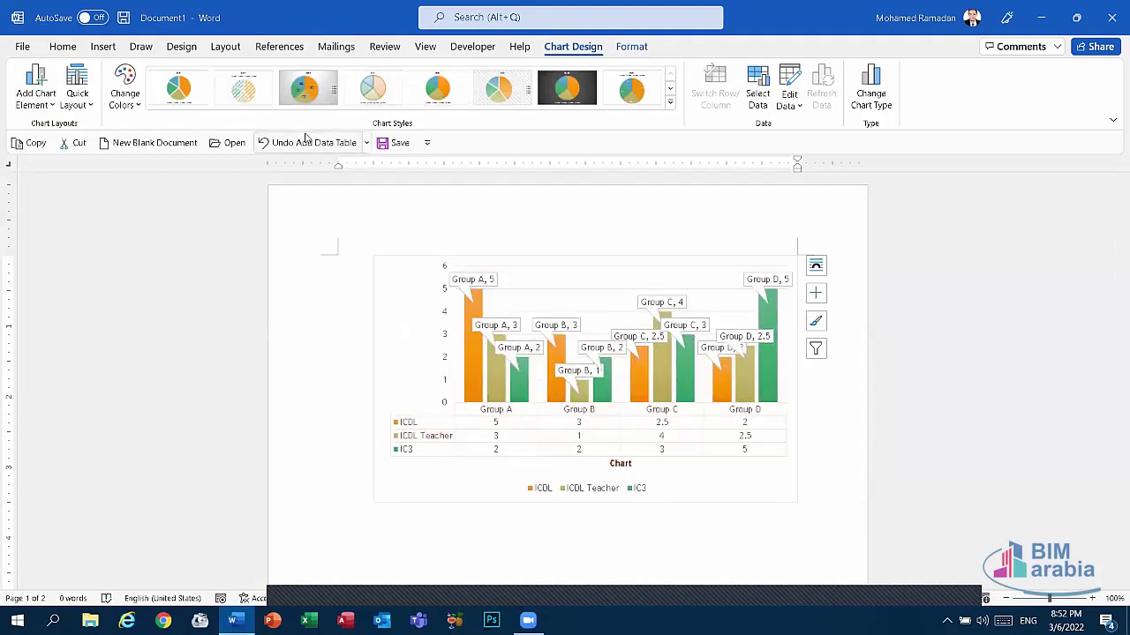
# - Change the column chart into a pie chart of the ICDL values
pyautogui.click(87, 103)
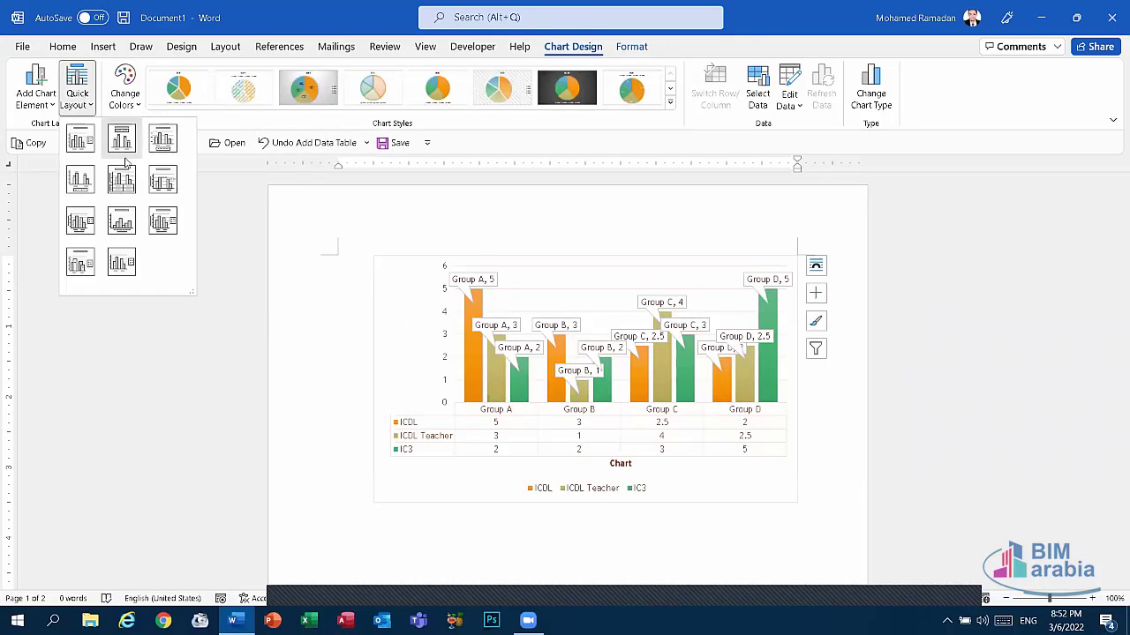
pyautogui.click(878, 93)
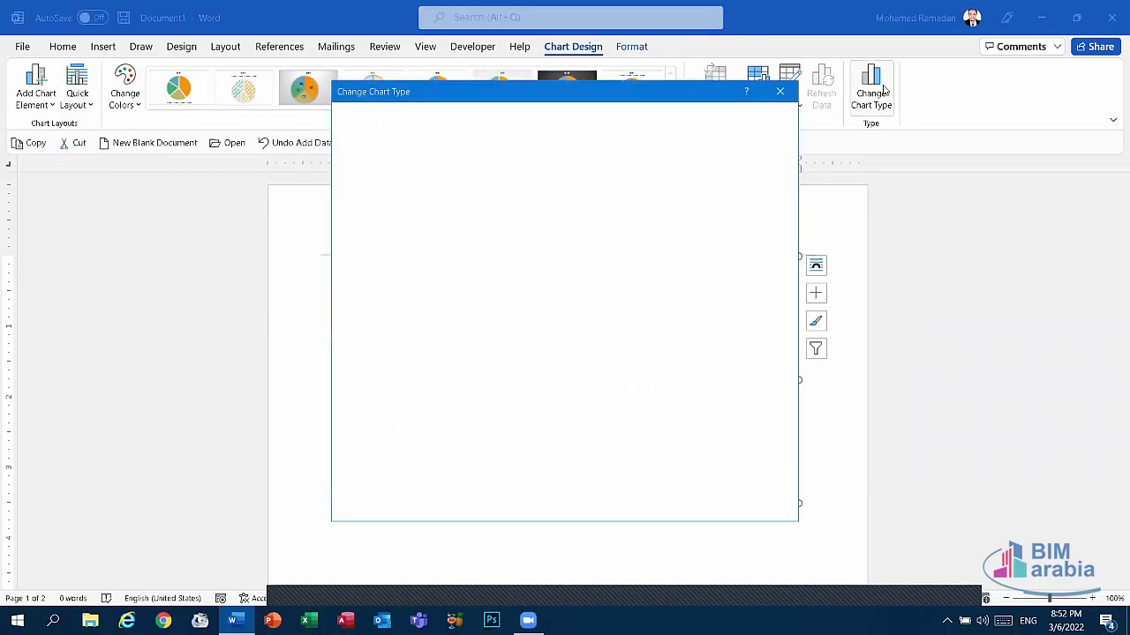
pyautogui.click(373, 209)
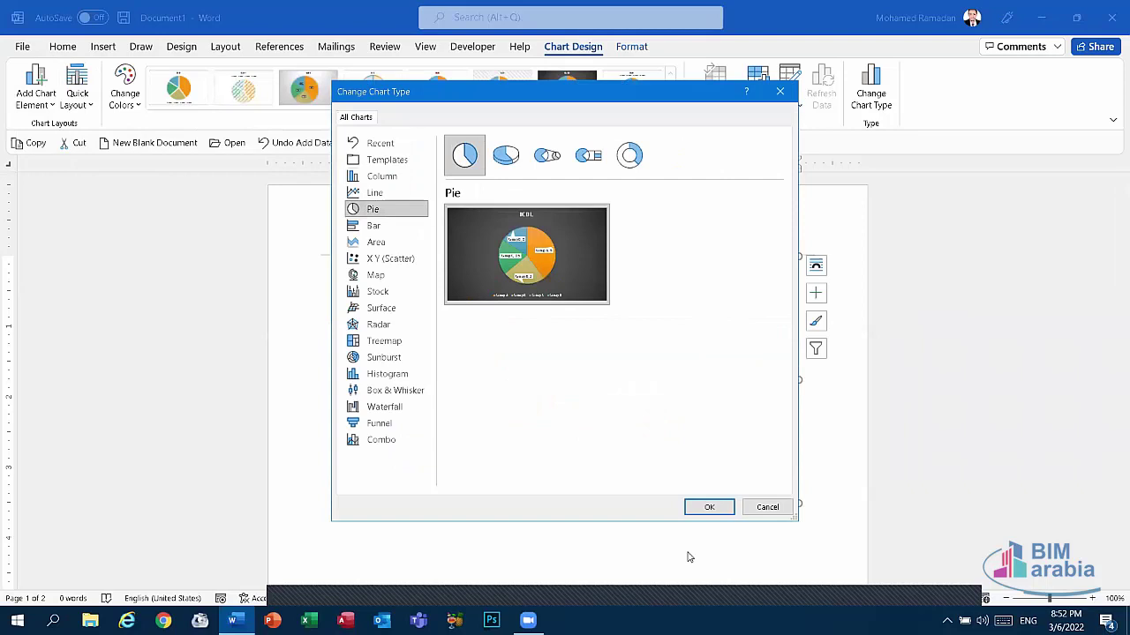
pyautogui.click(708, 507)
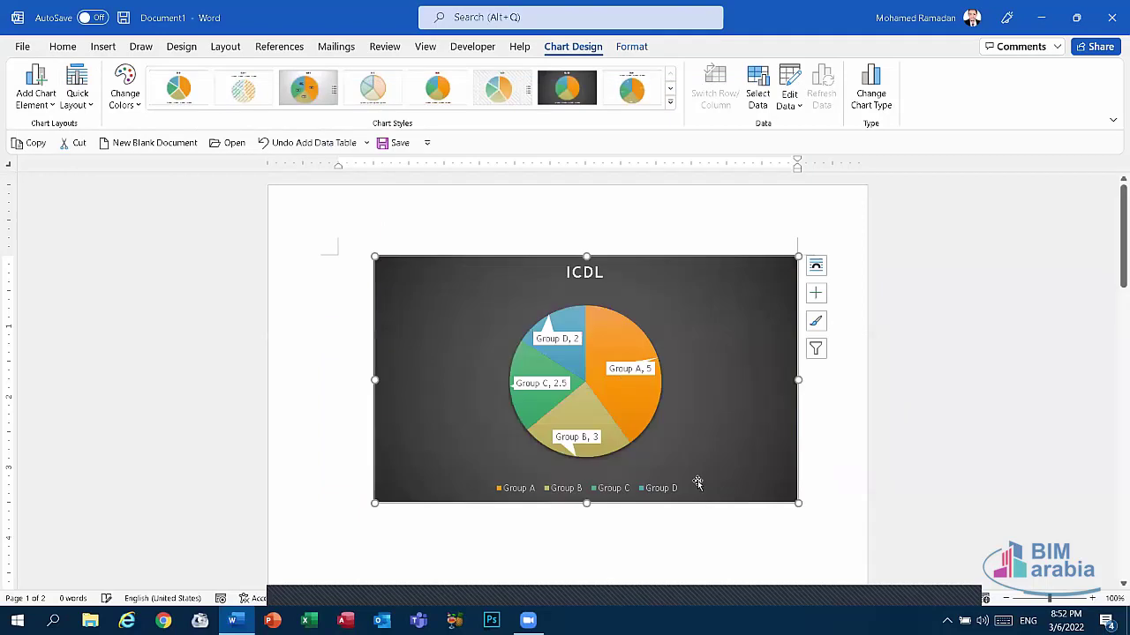
# - Apply Best Fit data labels to the pie slices
pyautogui.click(46, 98)
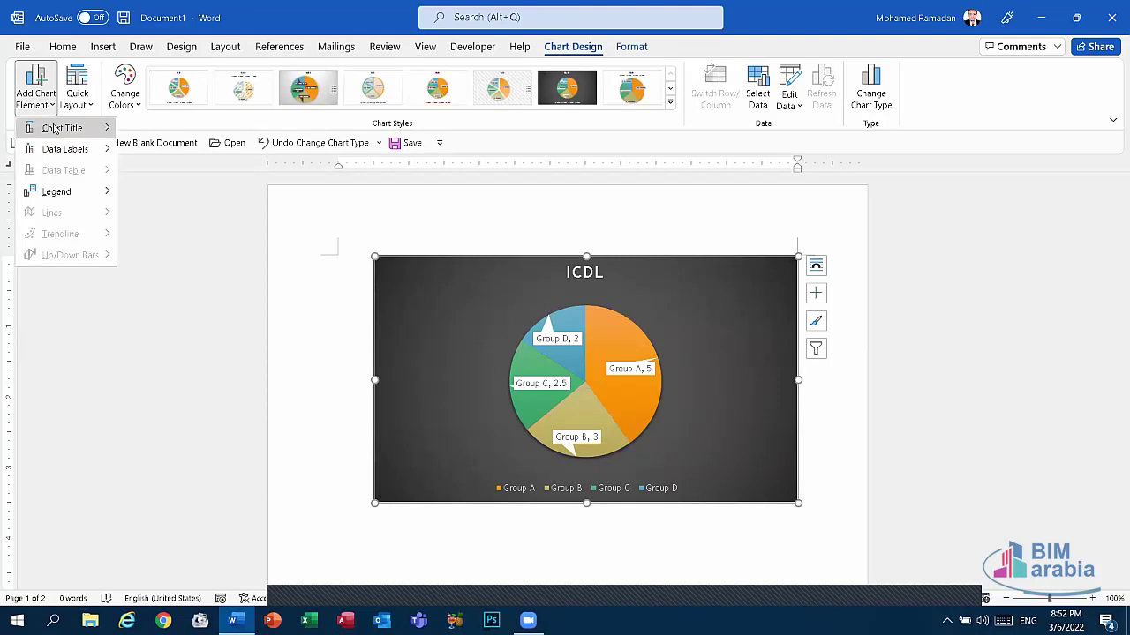
pyautogui.moveTo(66, 128)
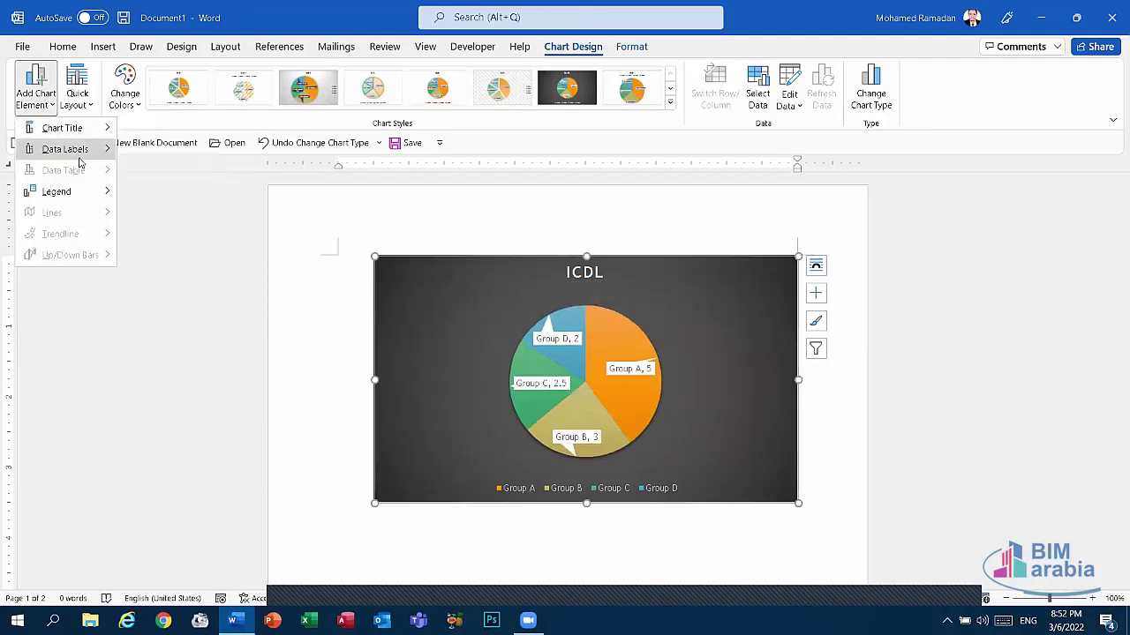
pyautogui.moveTo(79, 150)
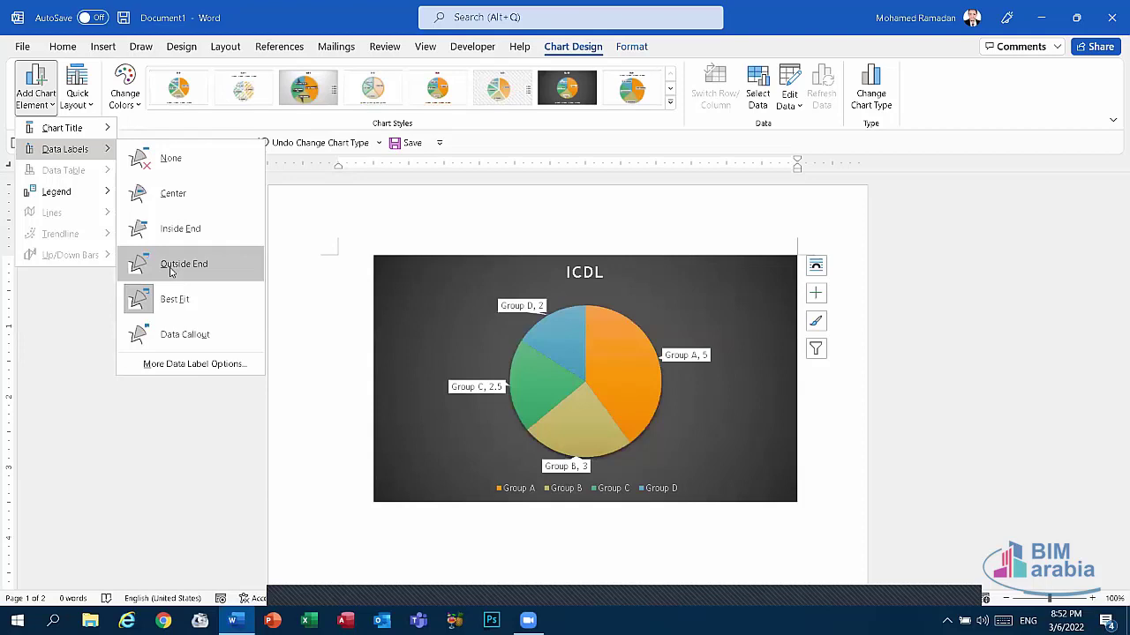
pyautogui.click(174, 299)
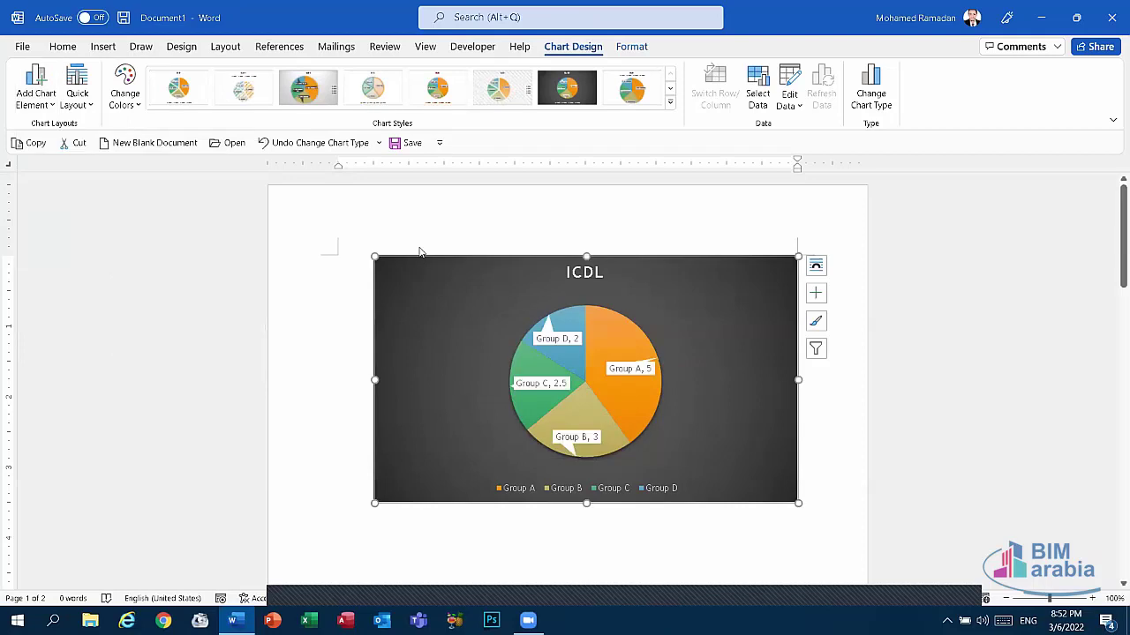
# - Delete the pie chart, insert and discard a full-screen clipping, then open File Explorer on This PC
pyautogui.press('Delete')
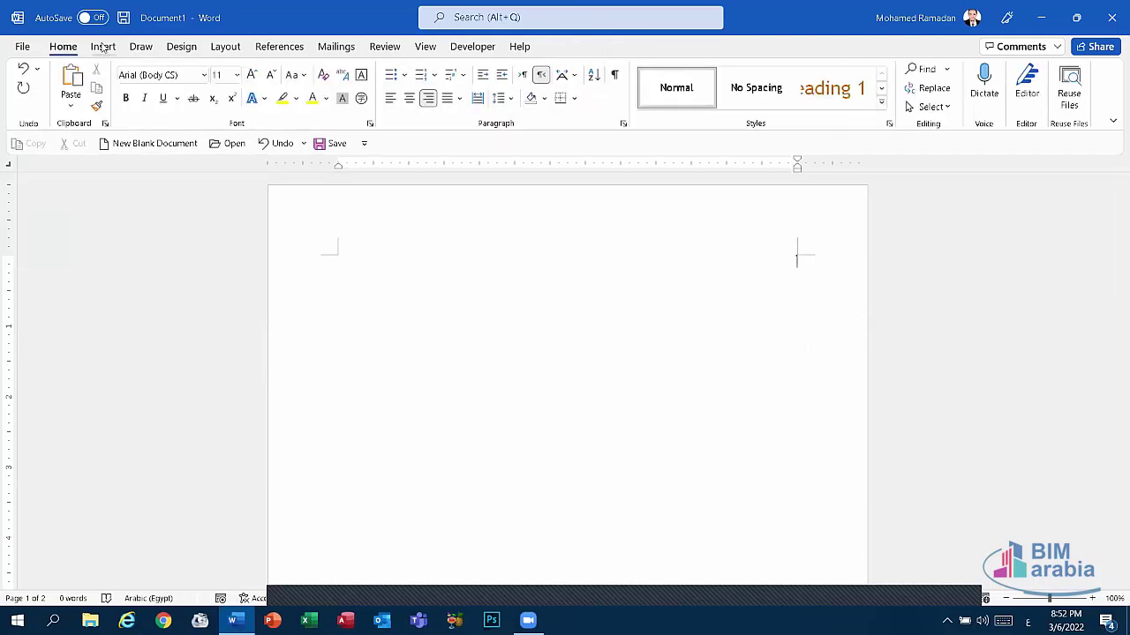
pyautogui.click(103, 47)
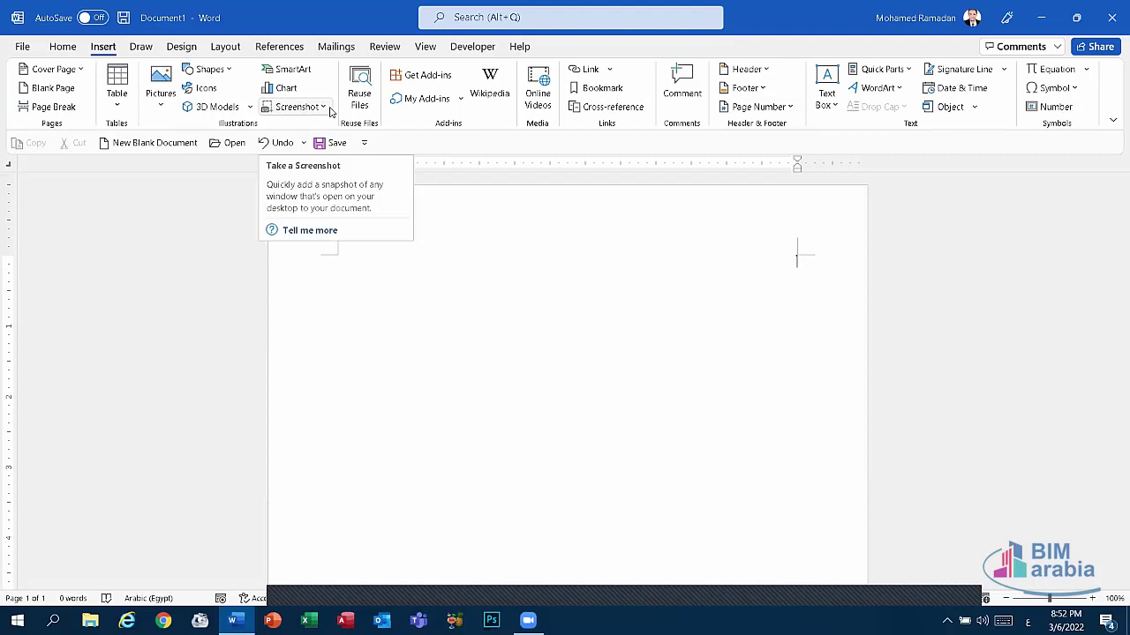
pyautogui.click(328, 109)
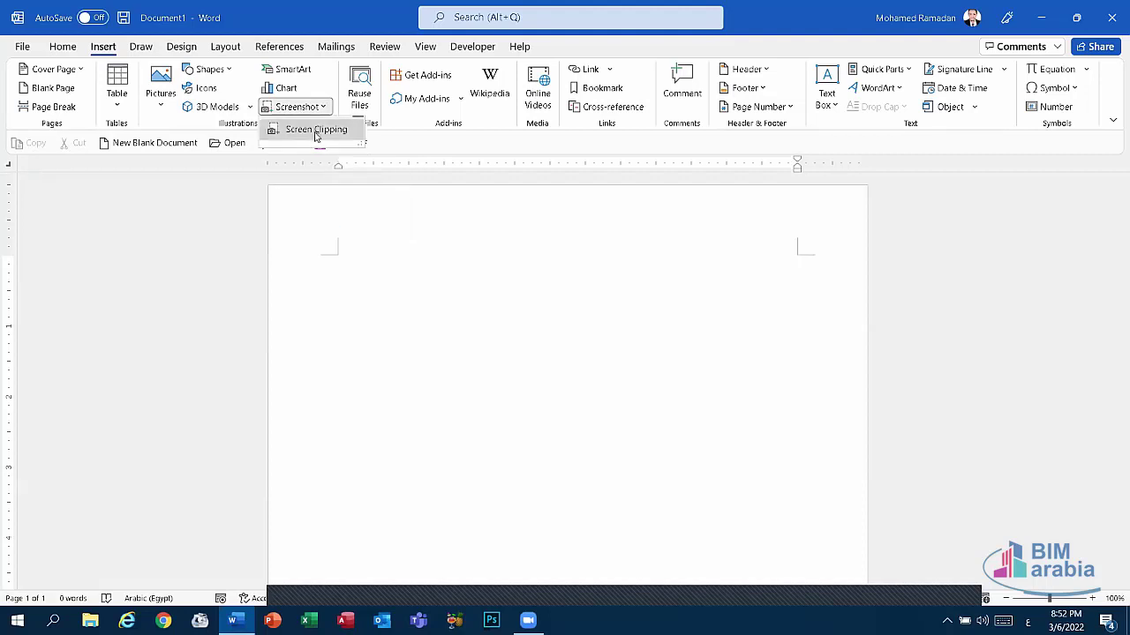
pyautogui.click(304, 130)
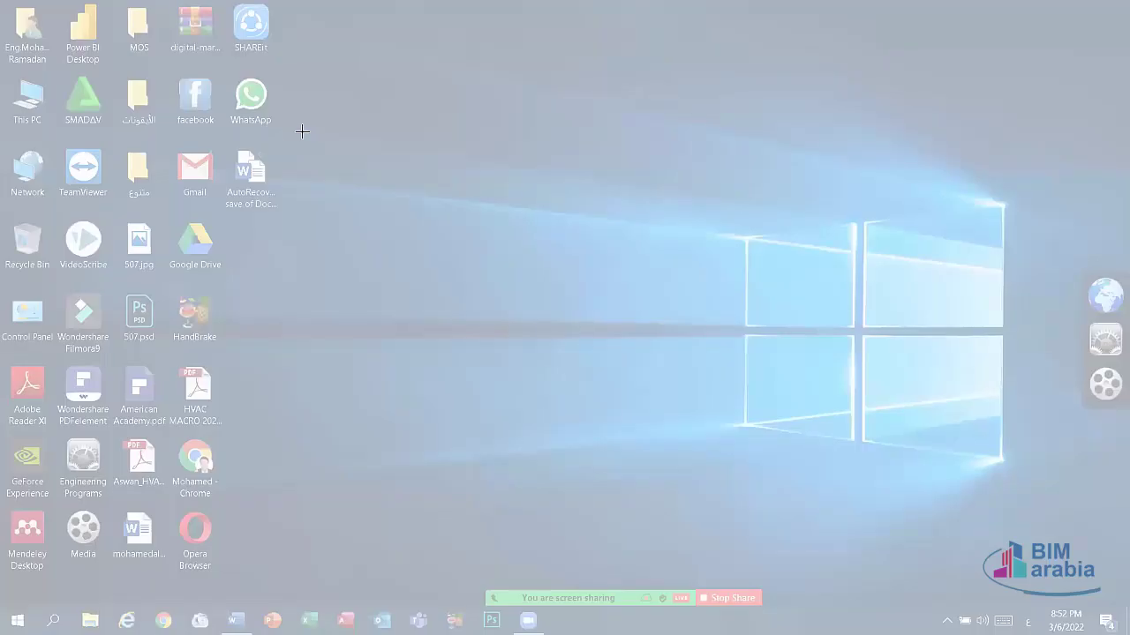
pyautogui.moveTo(8, 10)
pyautogui.mouseDown()
pyautogui.moveTo(1127, 612)
pyautogui.moveTo(1127, 634)
pyautogui.mouseUp()
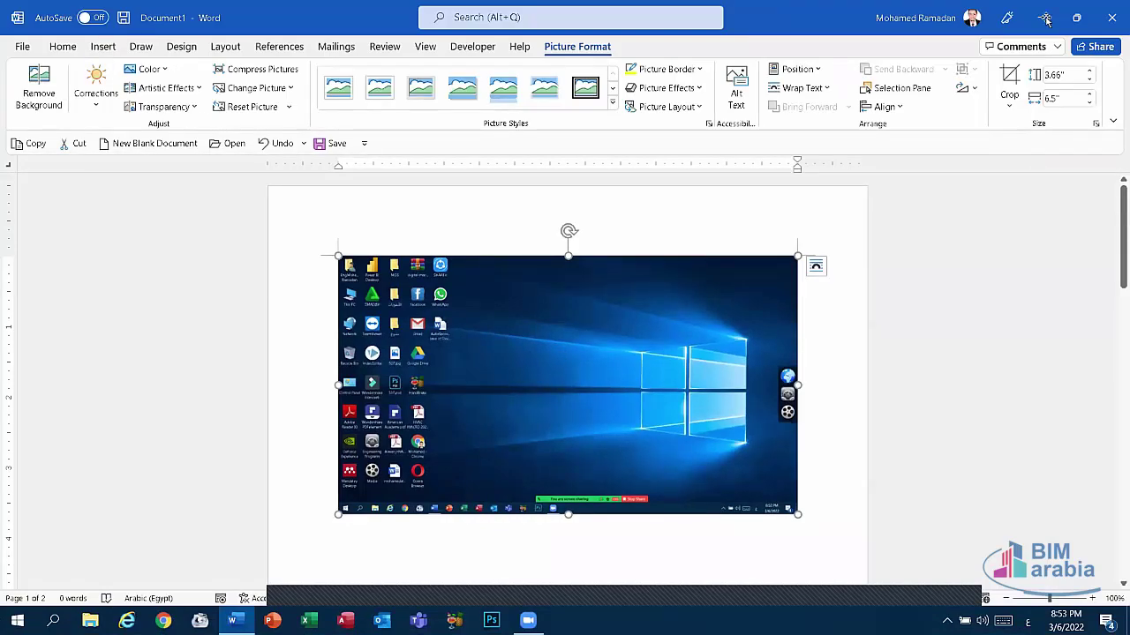
pyautogui.press('Delete')
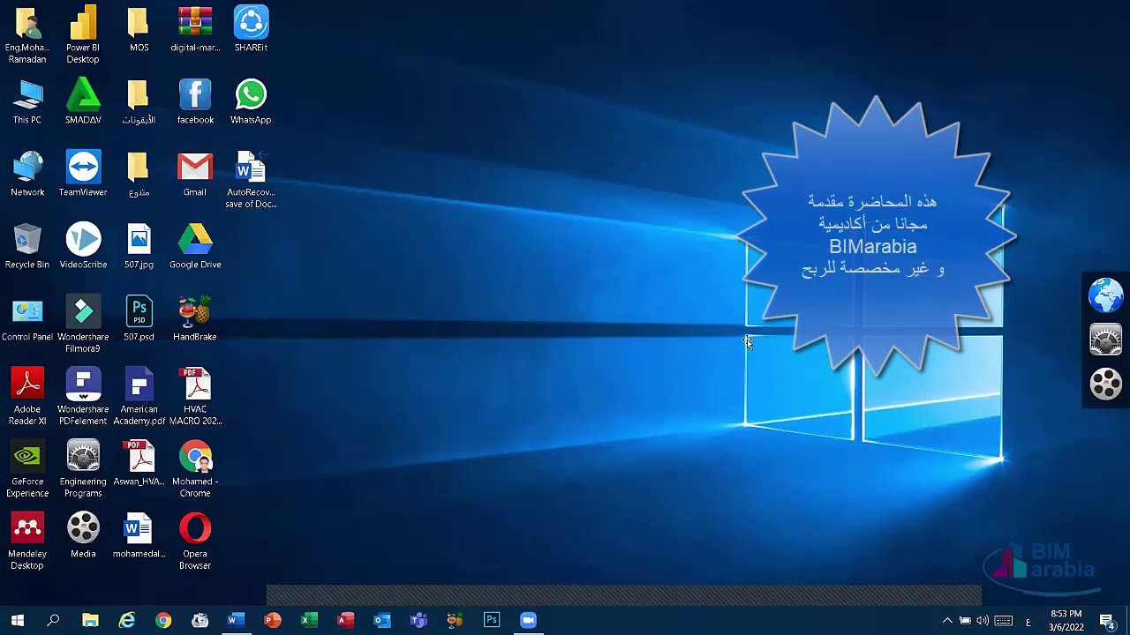
pyautogui.press('super+e')
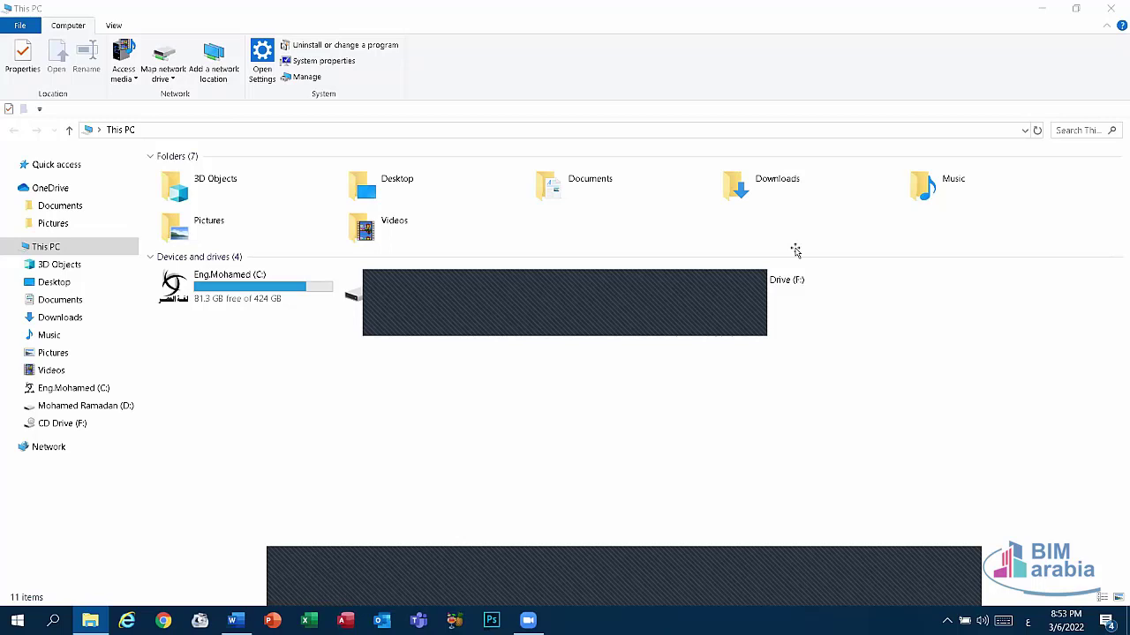
# - Back in Word, insert a screen clipping of the File Explorer ribbon area
pyautogui.click(234, 620)
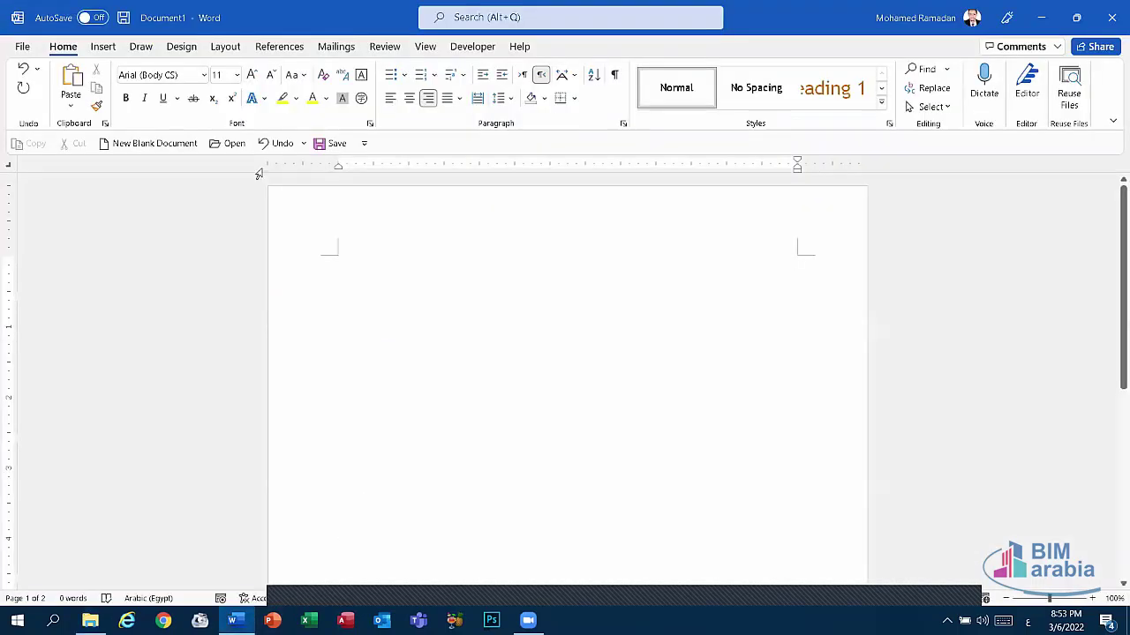
pyautogui.click(112, 47)
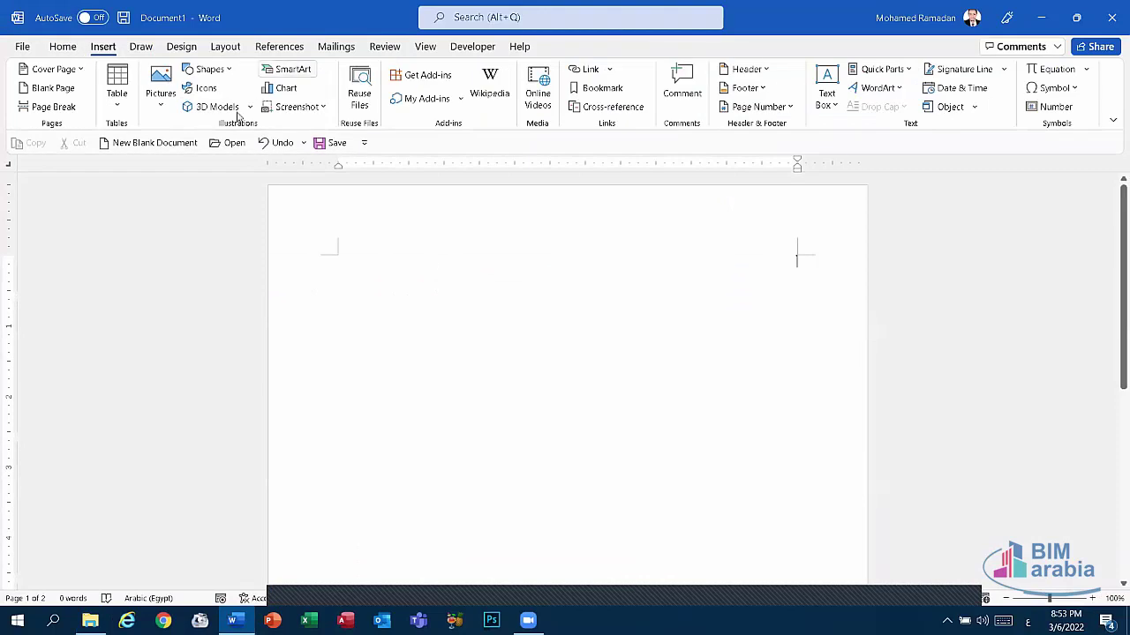
pyautogui.click(297, 107)
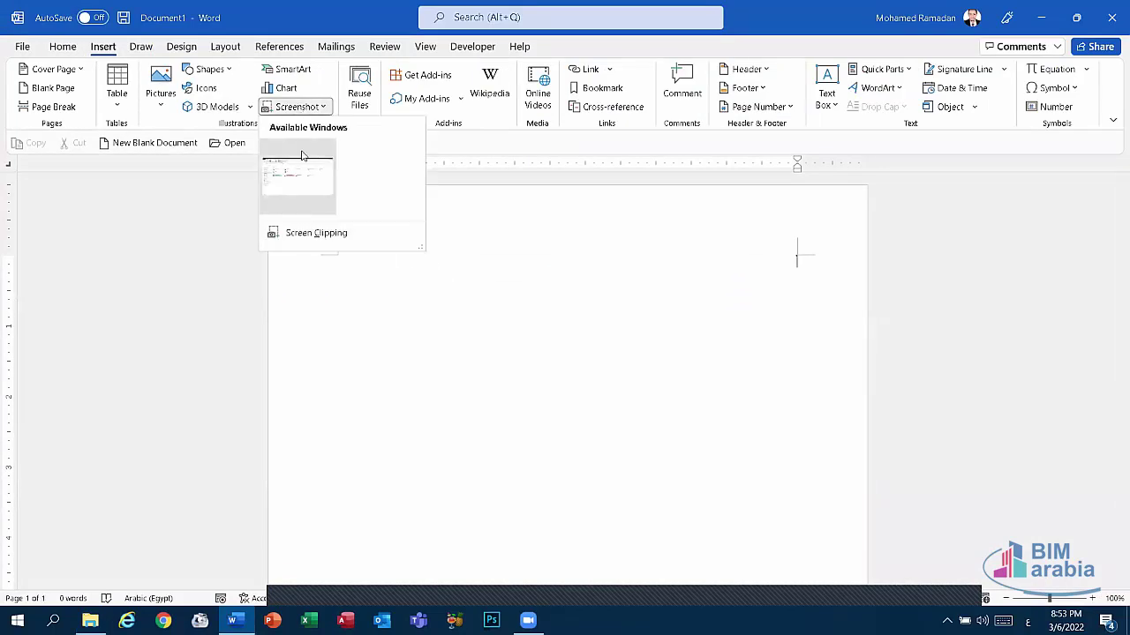
pyautogui.click(311, 234)
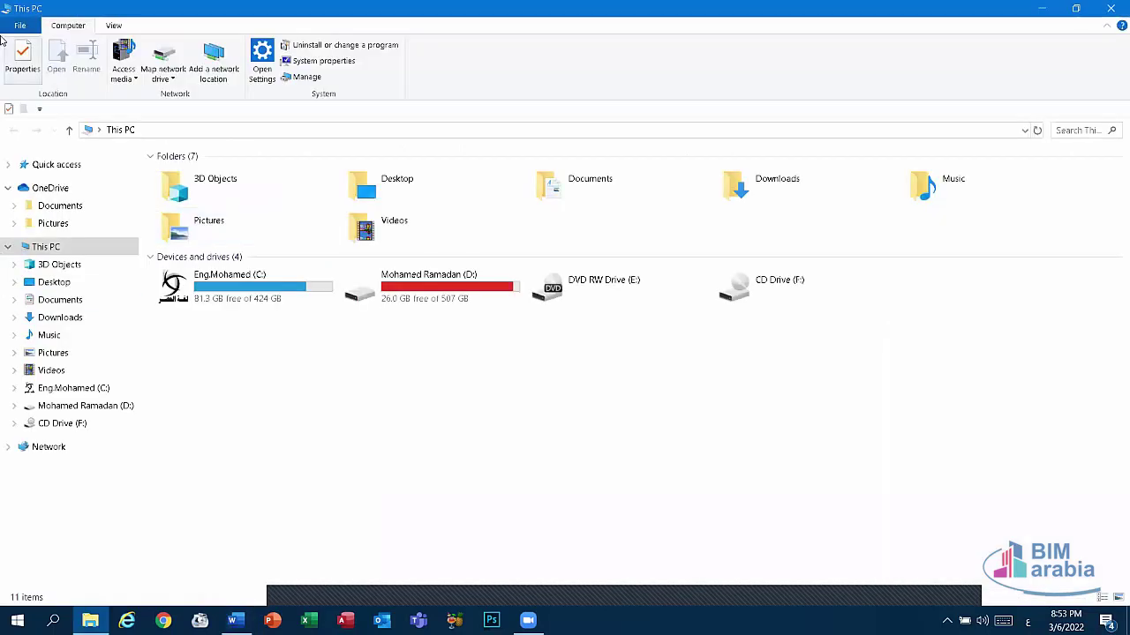
pyautogui.moveTo(8, 10); pyautogui.dragTo(498, 101)
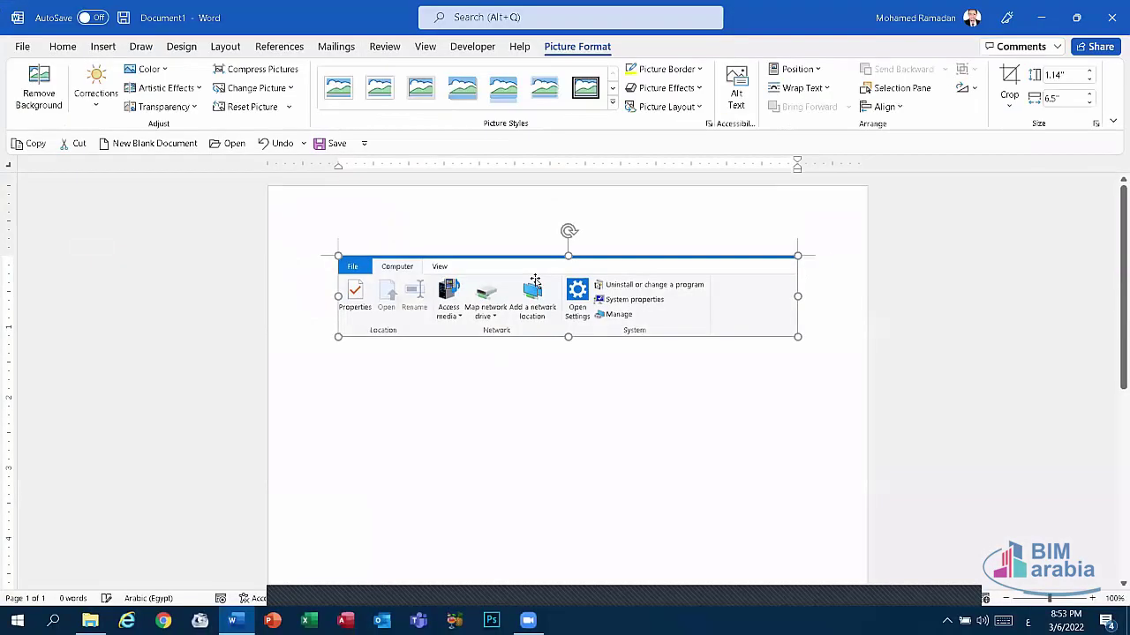
# - Give the clipping a position with text wrapping, move it lower, then delete it
pyautogui.click(799, 70)
pyautogui.click(827, 190)
pyautogui.moveTo(643, 307); pyautogui.dragTo(628, 414)
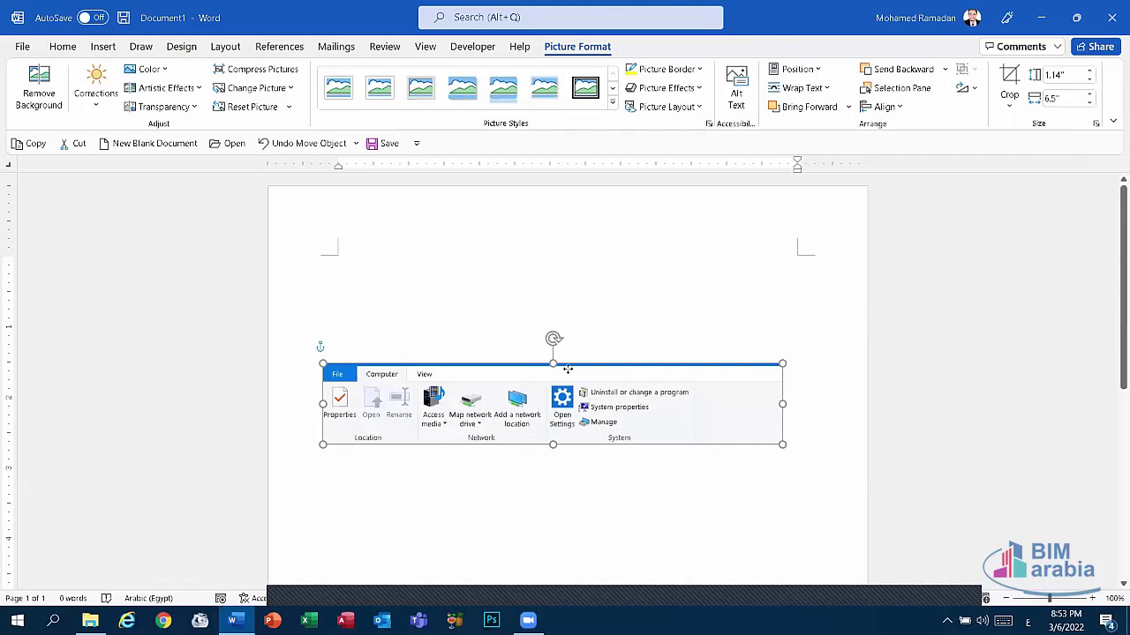
pyautogui.moveTo(571, 428); pyautogui.dragTo(575, 408)
pyautogui.press('Delete')
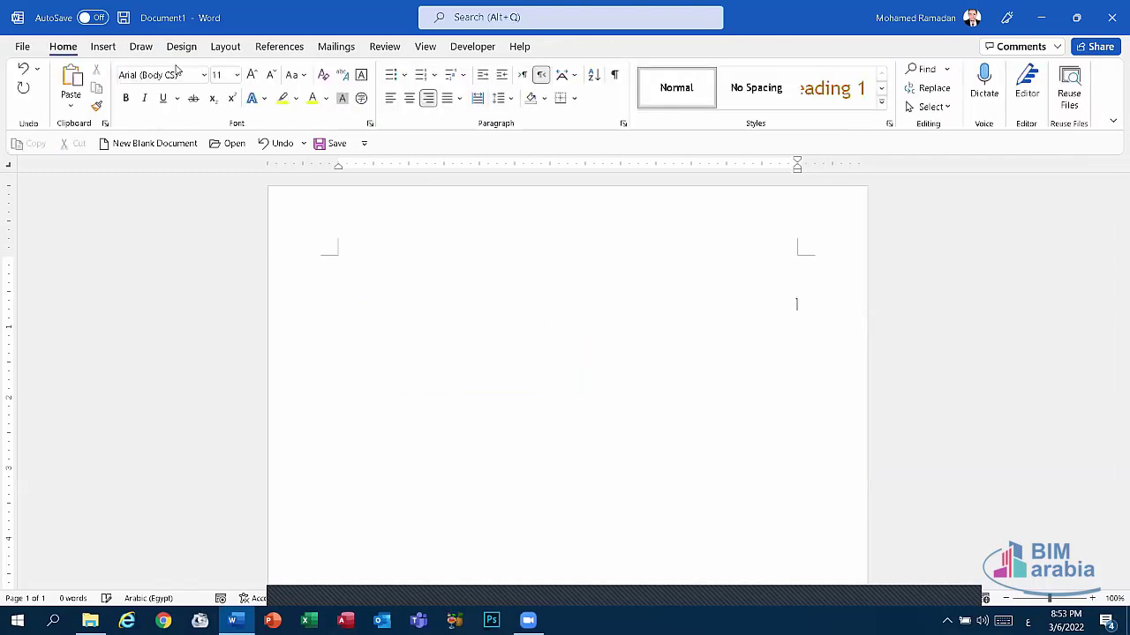
# - Insert a hyperlink to Database28.accdb in the Documents folder
pyautogui.click(91, 49)
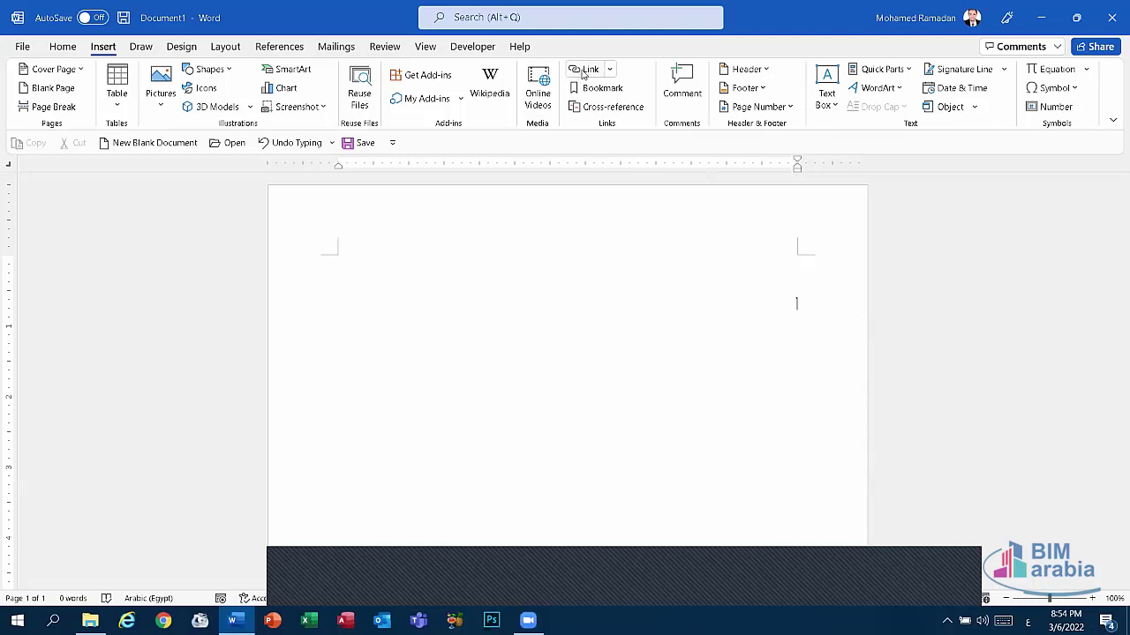
pyautogui.click(582, 70)
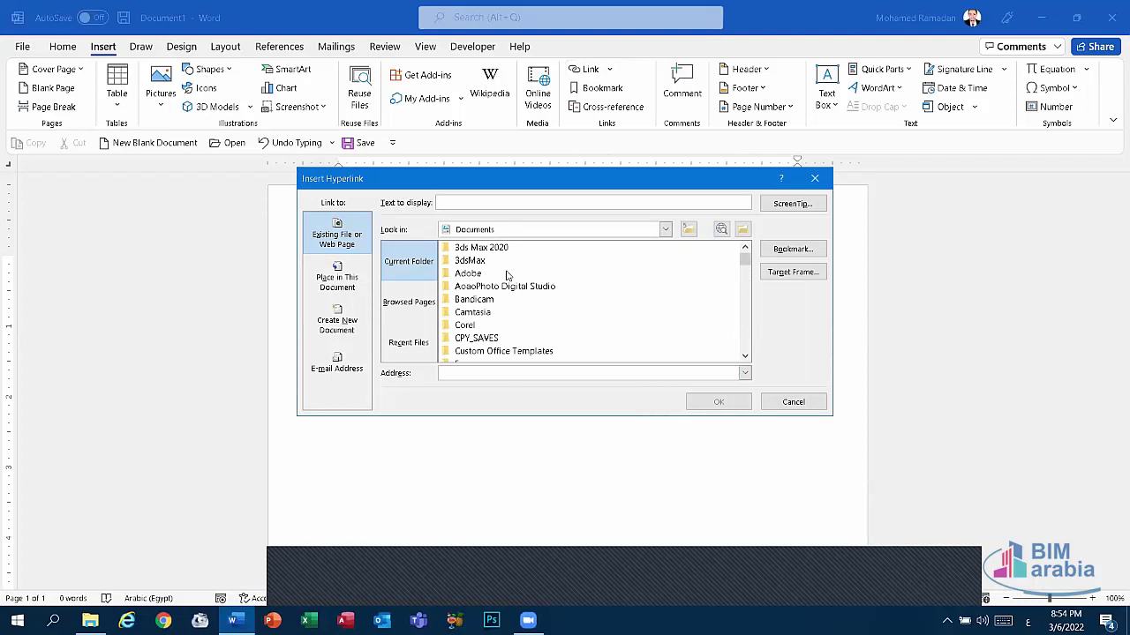
pyautogui.scroll(-5, 505, 283)
pyautogui.scroll(-3, 508, 306)
pyautogui.scroll(-8, 508, 305)
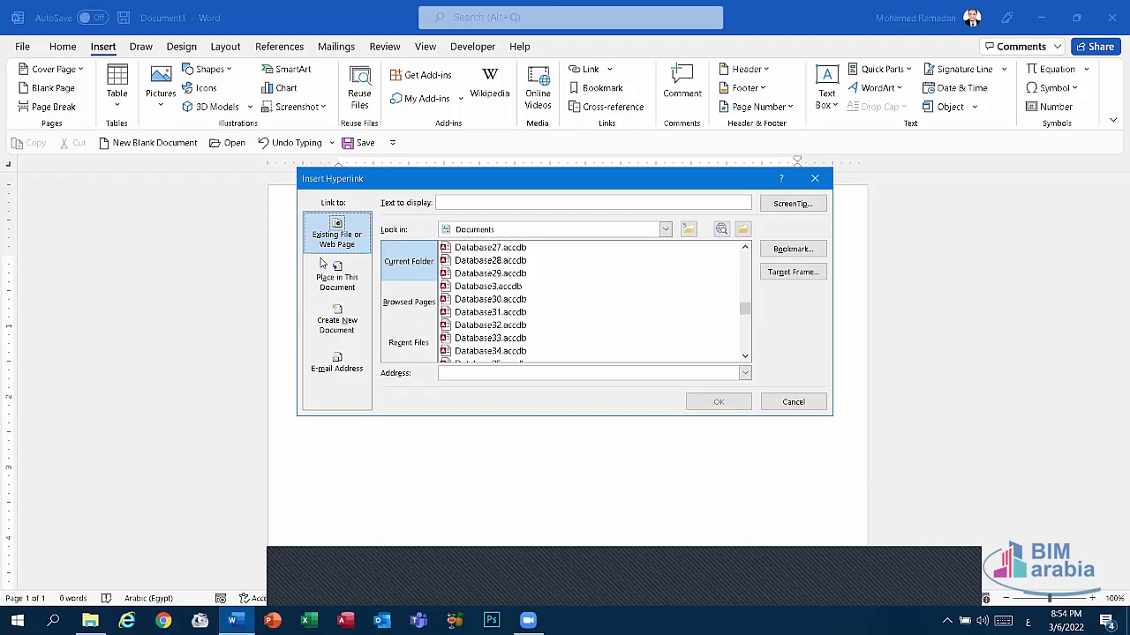
pyautogui.click(345, 289)
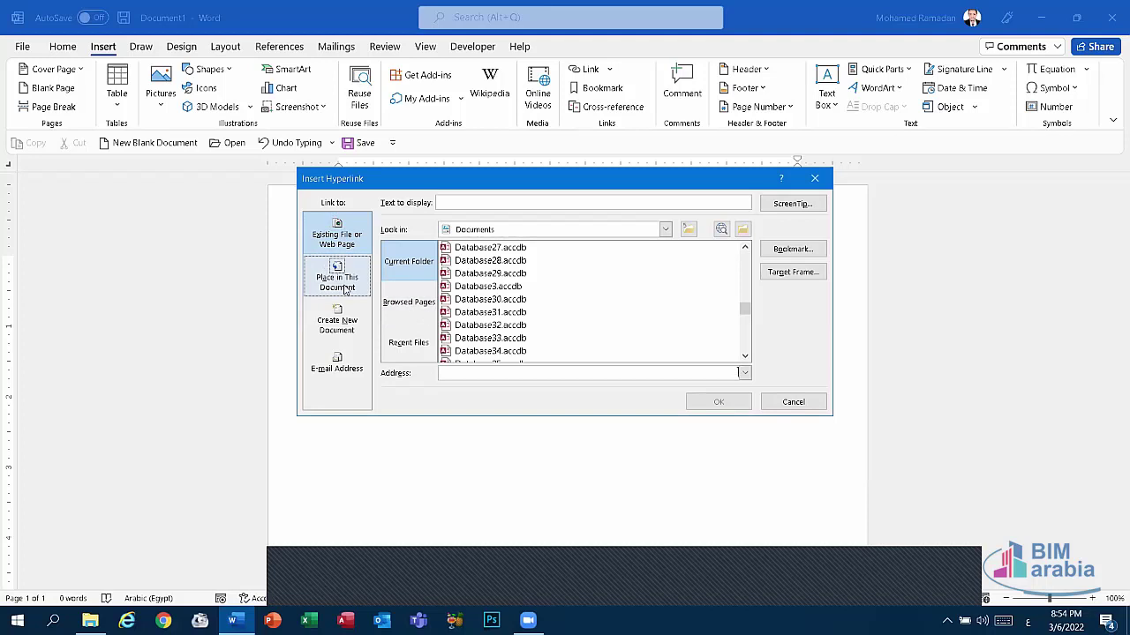
pyautogui.click(483, 261)
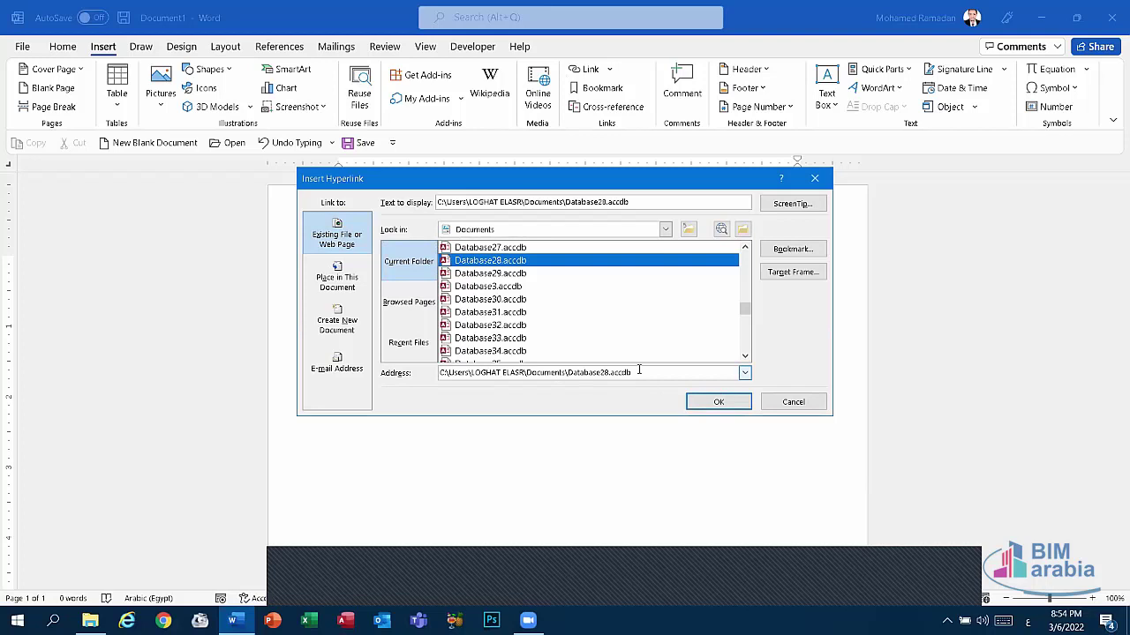
pyautogui.click(719, 403)
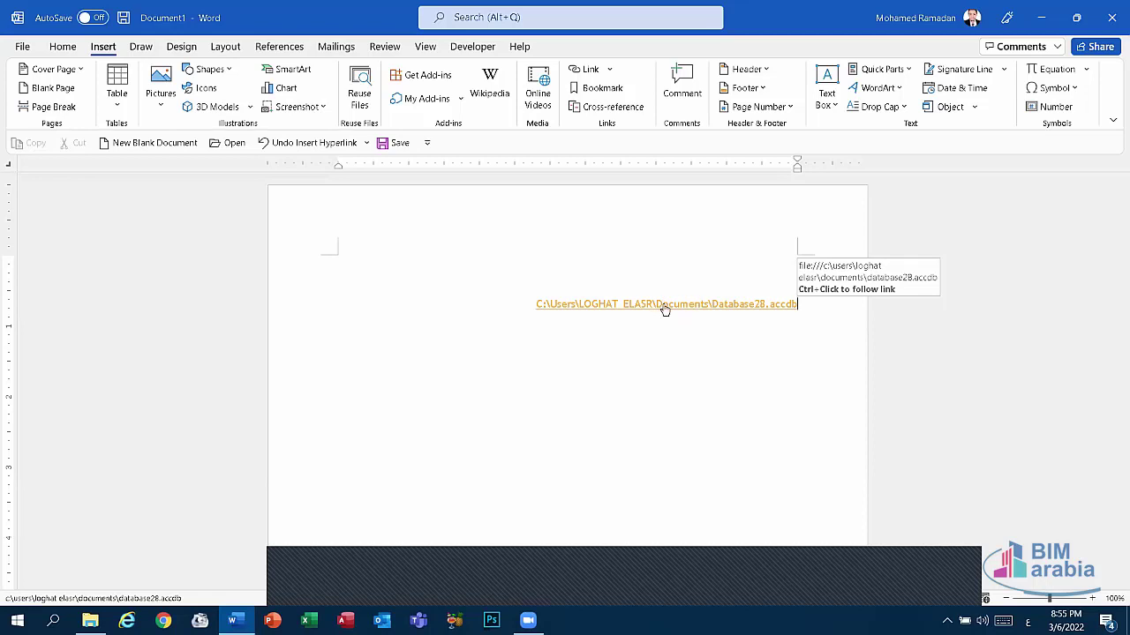
# - Follow the Database28 hyperlink, enable its content and open Table1 in Access
pyautogui.tripleClick(664, 309)
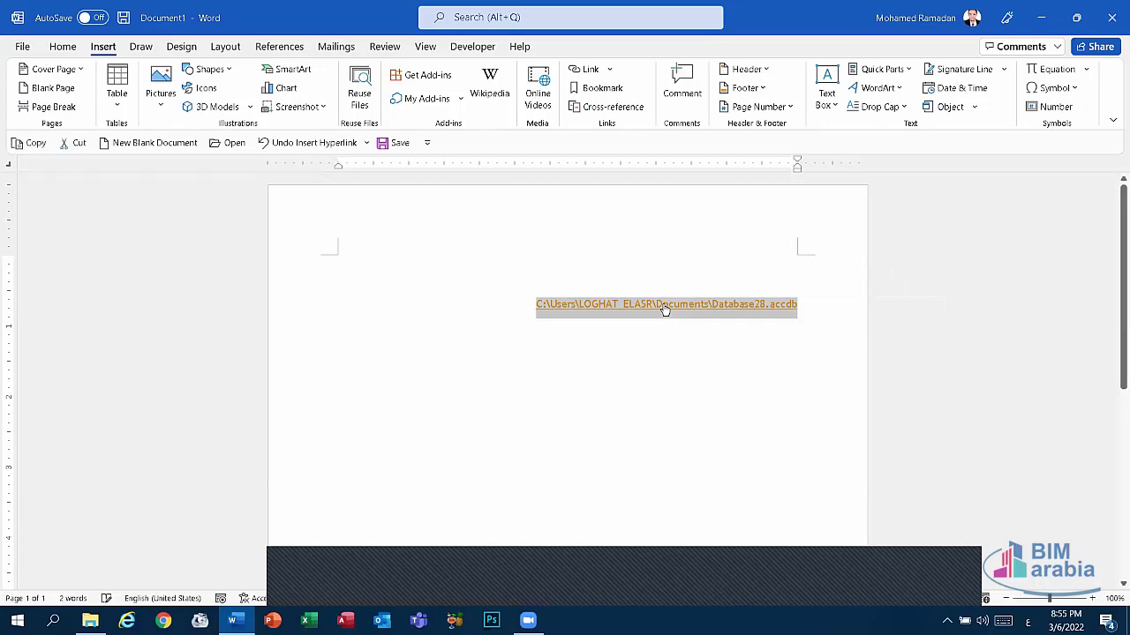
pyautogui.keyDown('ctrl'); pyautogui.click(665, 309); pyautogui.keyUp('ctrl')
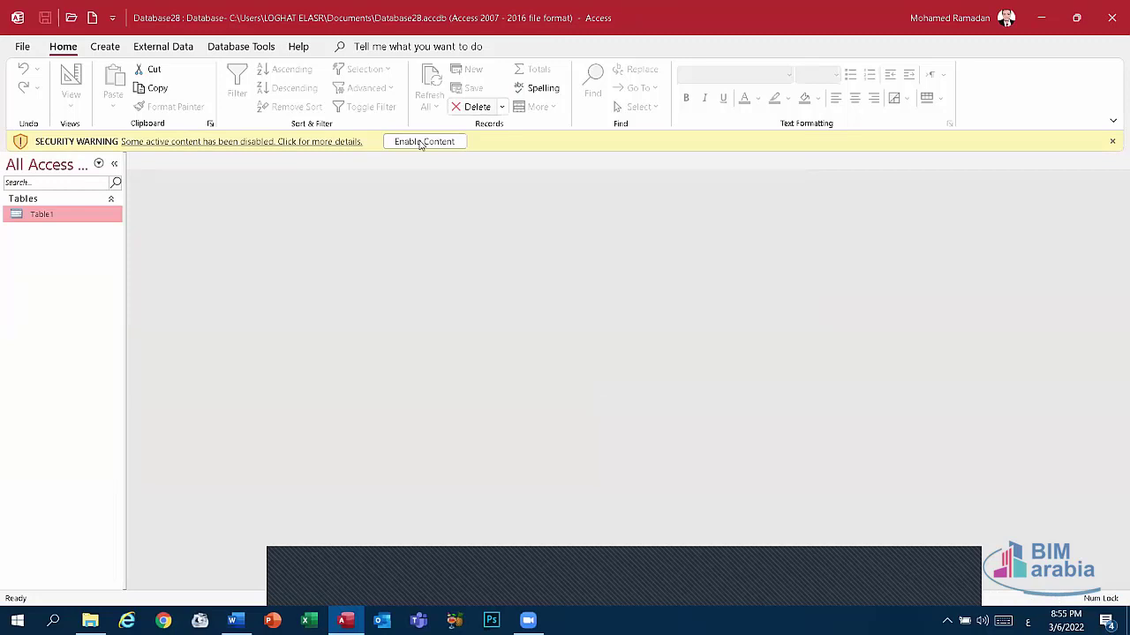
pyautogui.click(421, 142)
pyautogui.click(43, 194)
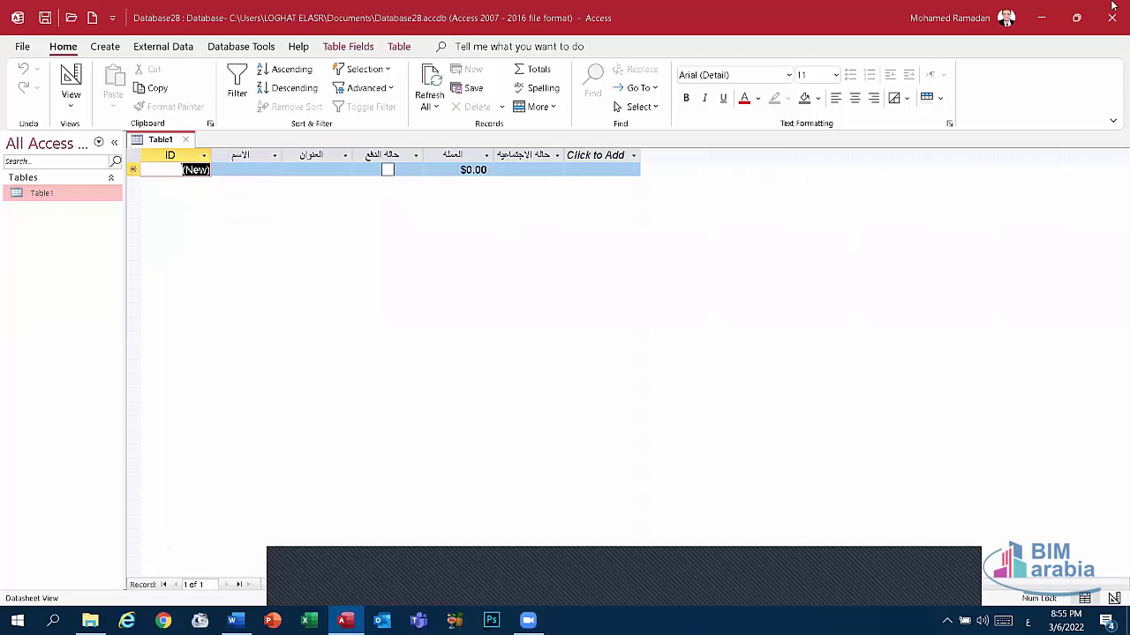
# - Close Access and delete the Database28 hyperlink from the Word page
pyautogui.click(1112, 7)
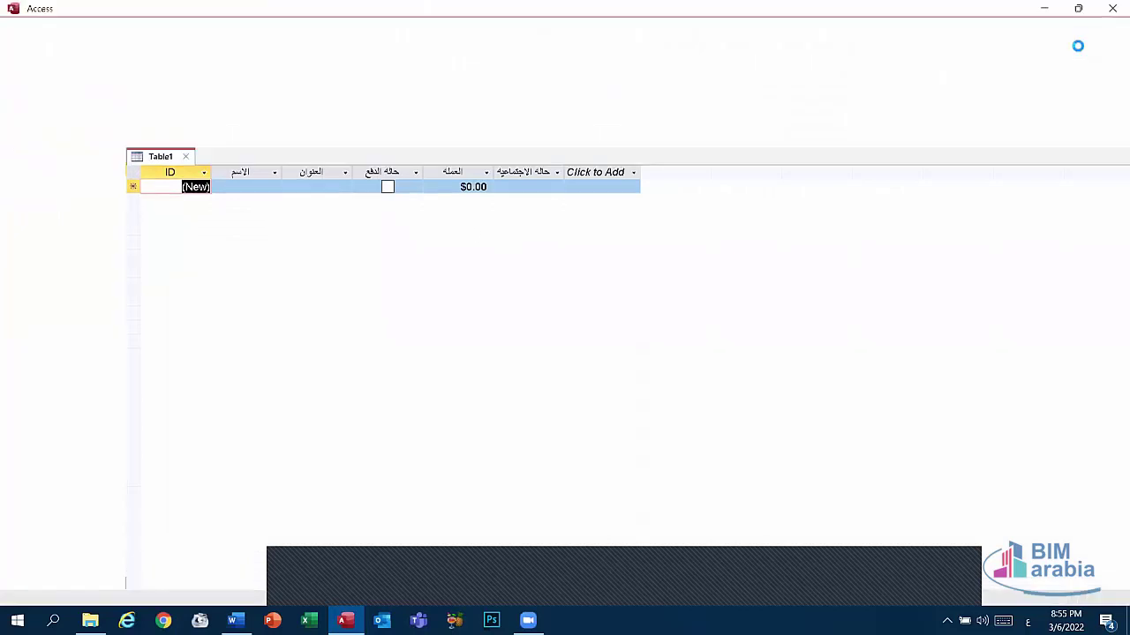
pyautogui.moveTo(793, 304); pyautogui.dragTo(283, 323)
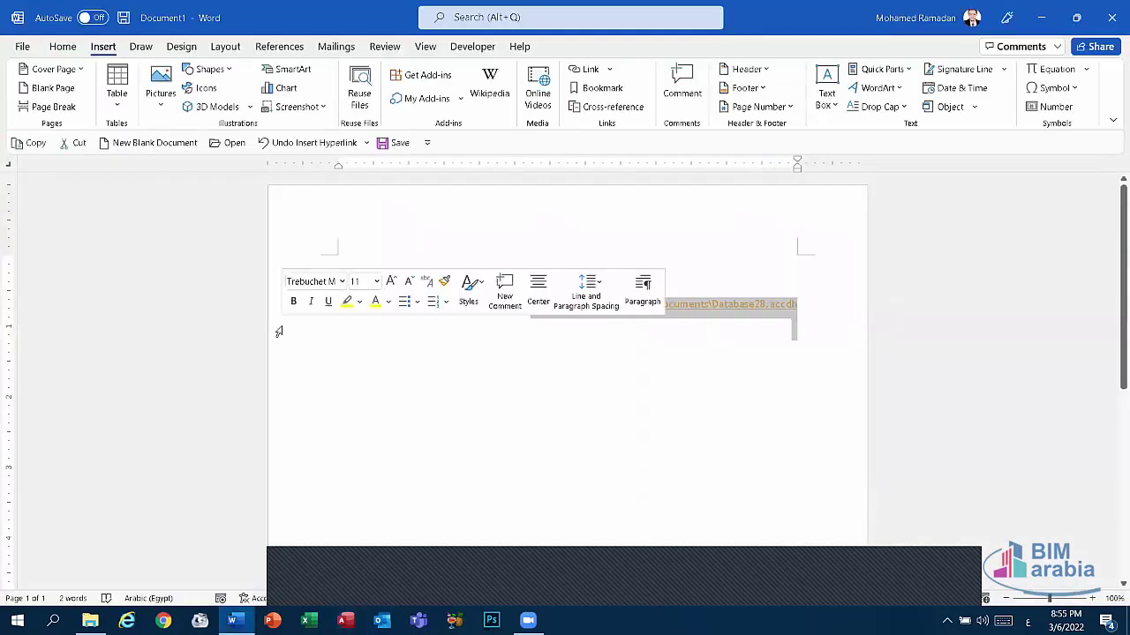
pyautogui.press('Delete')
# - Insert a hyperlink to Materials Science.docx
pyautogui.click(589, 69)
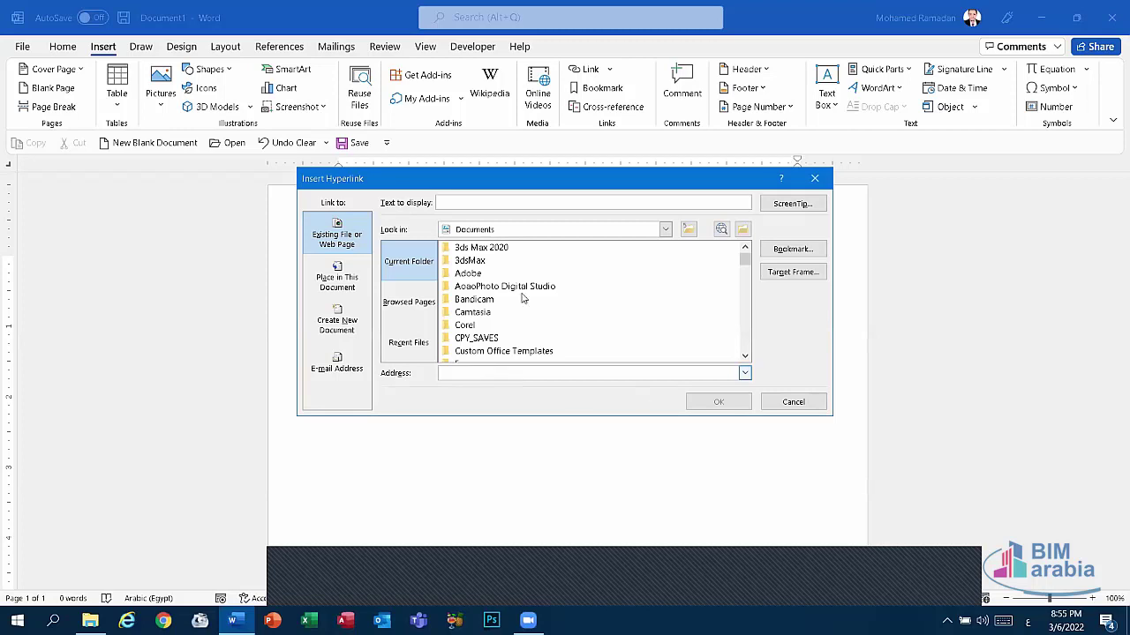
pyautogui.scroll(-5, 519, 298)
pyautogui.scroll(-5, 521, 300)
pyautogui.scroll(-4, 520, 300)
pyautogui.scroll(-4, 517, 301)
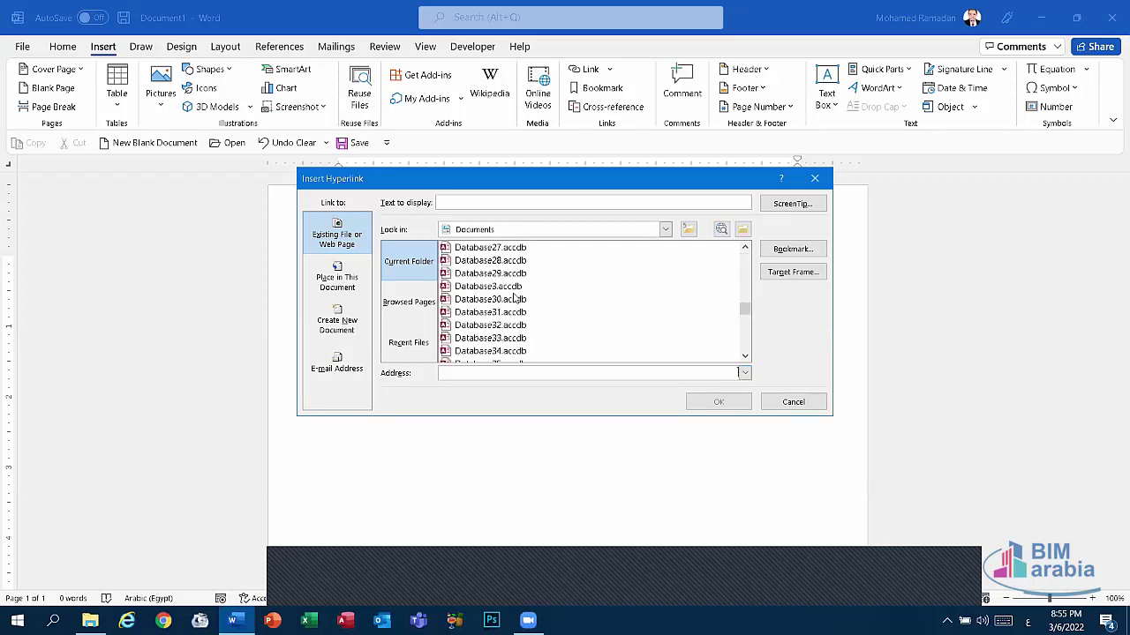
pyautogui.scroll(-4, 510, 302)
pyautogui.scroll(-3, 501, 307)
pyautogui.scroll(-3, 500, 306)
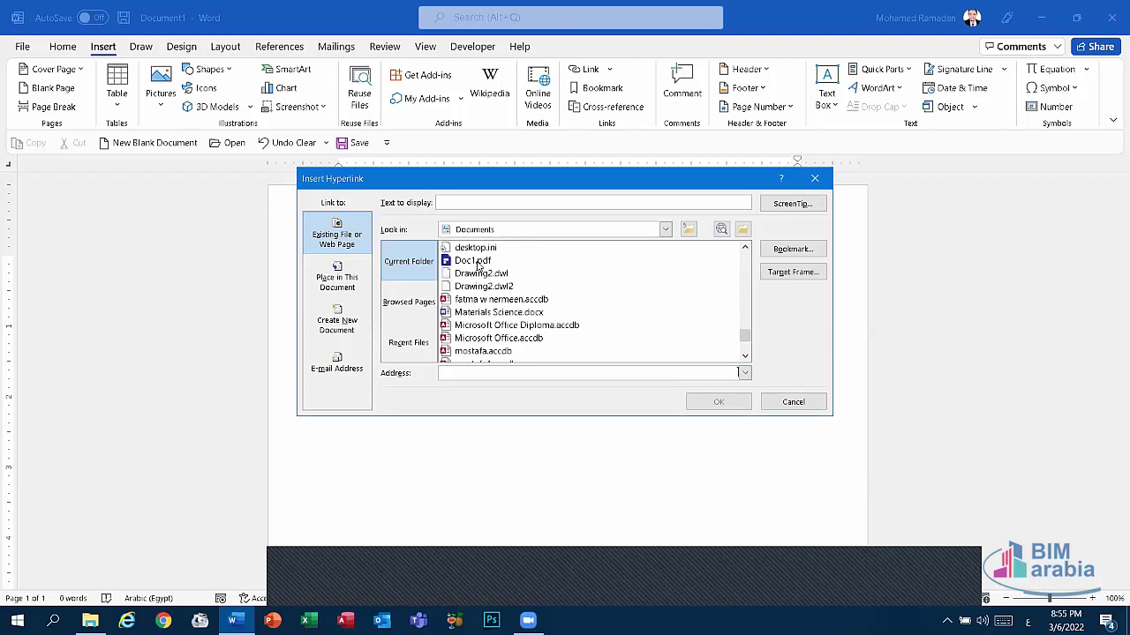
pyautogui.click(478, 312)
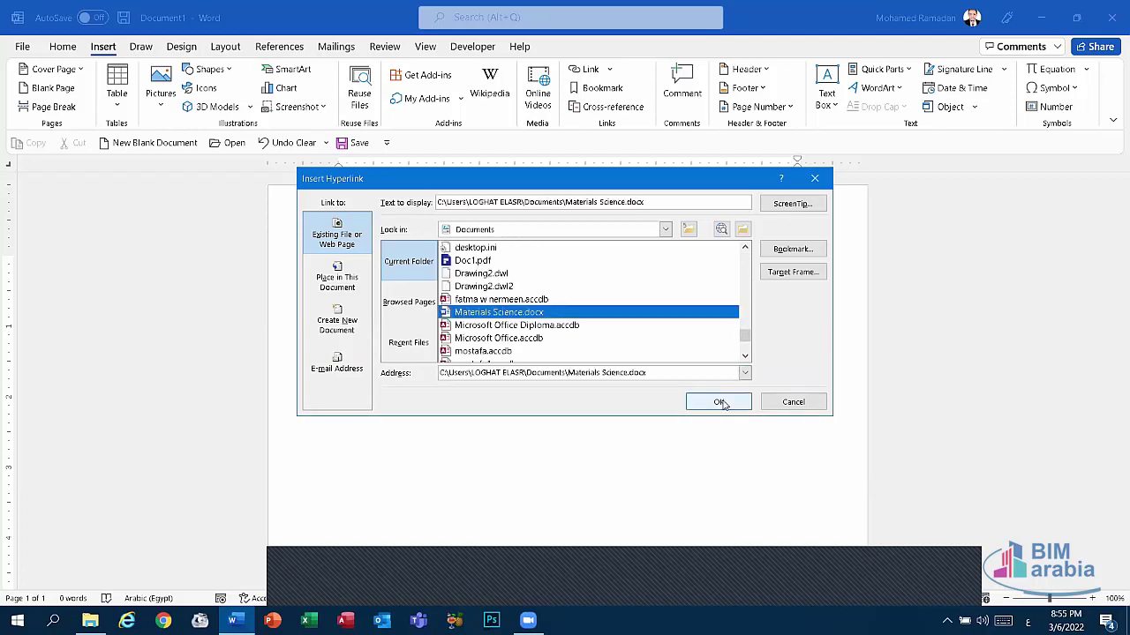
pyautogui.click(718, 404)
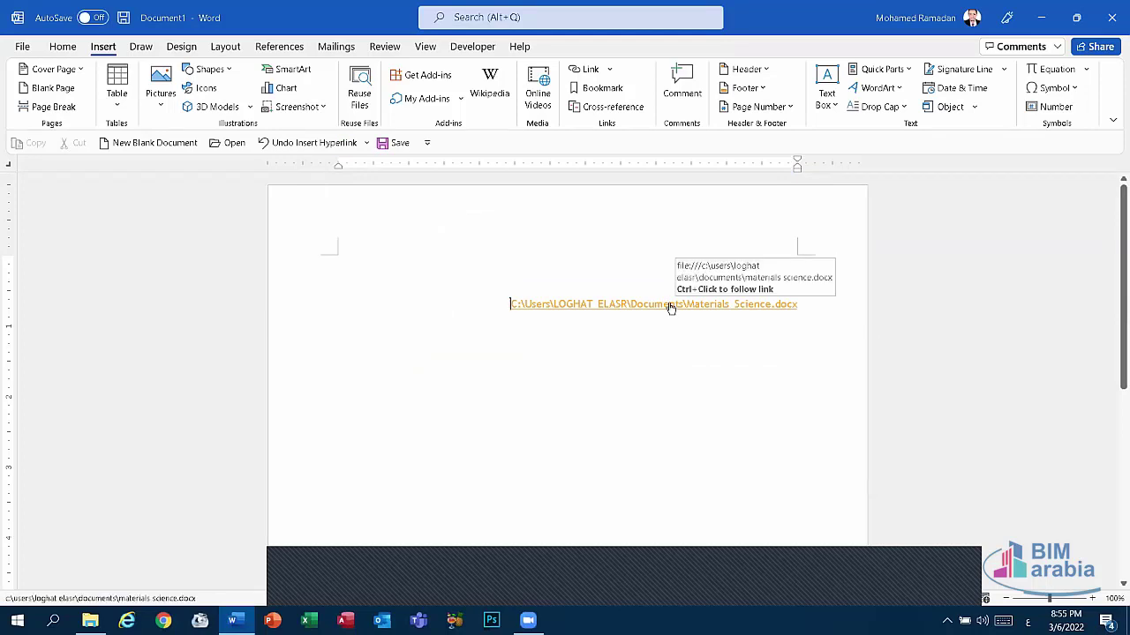
# - Follow the link to open Materials Science.docx past the security notice, then close it
pyautogui.keyDown('ctrl'); pyautogui.click(671, 304); pyautogui.keyUp('ctrl')
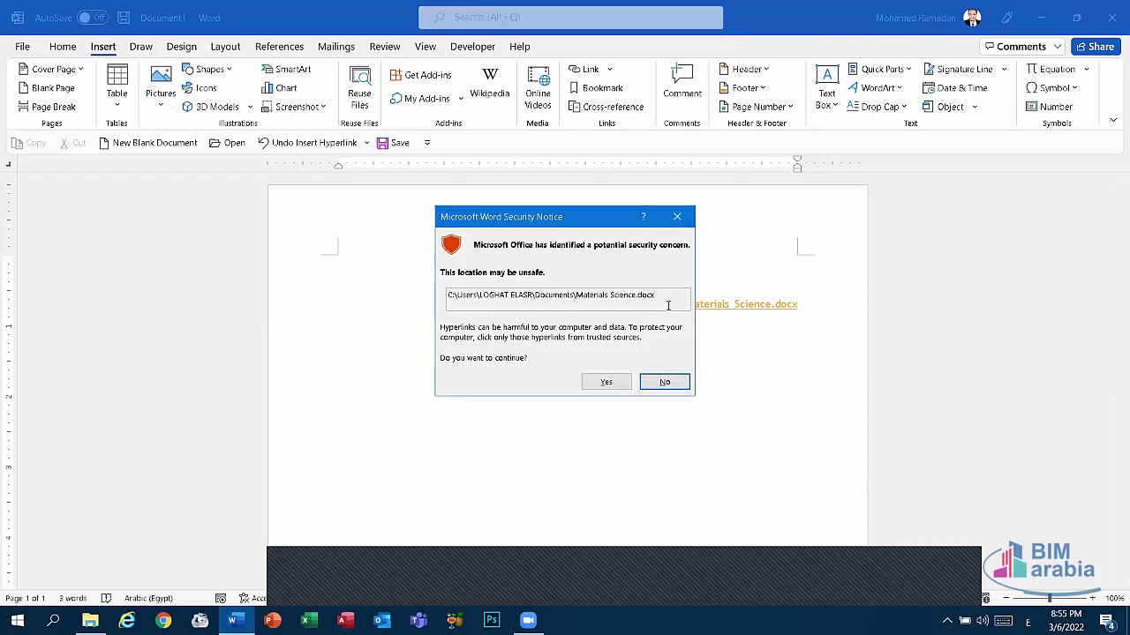
pyautogui.click(607, 384)
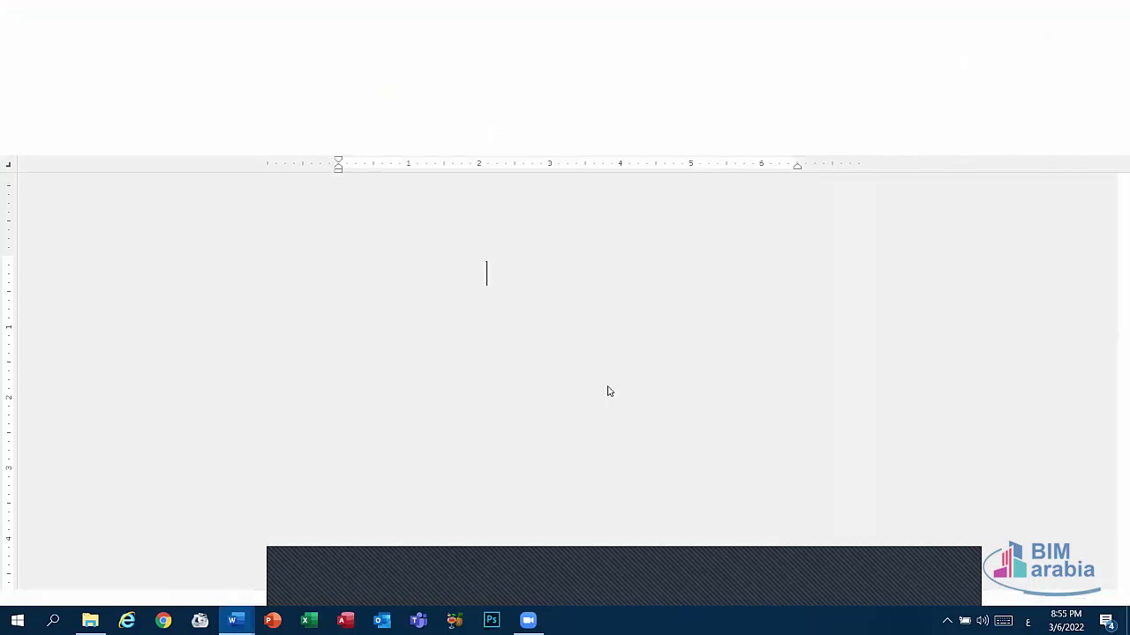
pyautogui.scroll(-2, 709, 353)
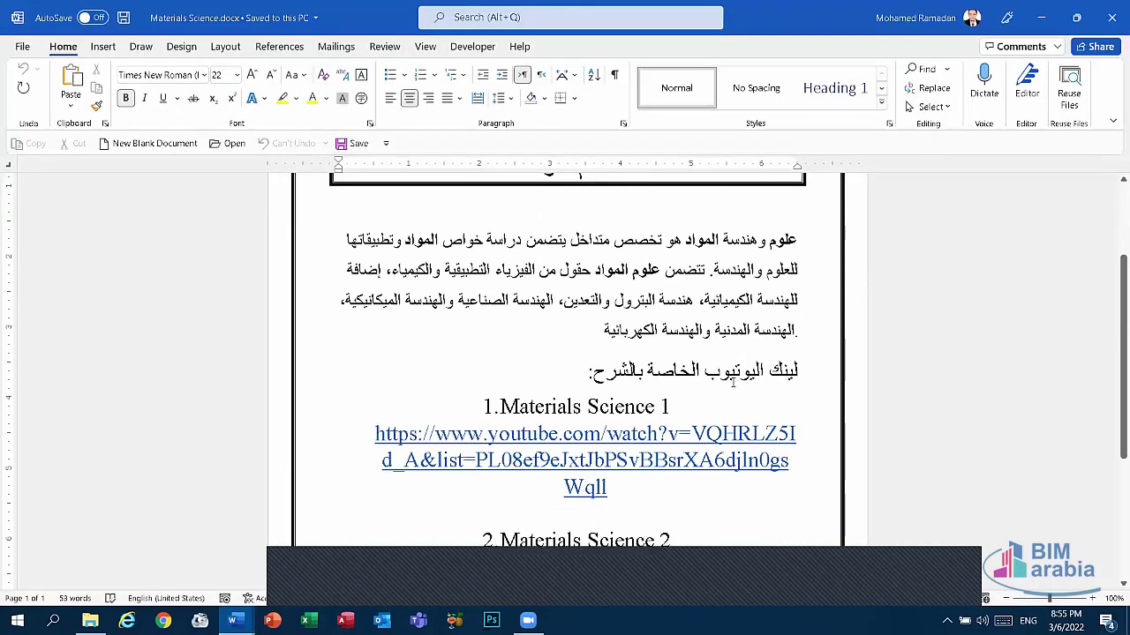
pyautogui.click(1111, 18)
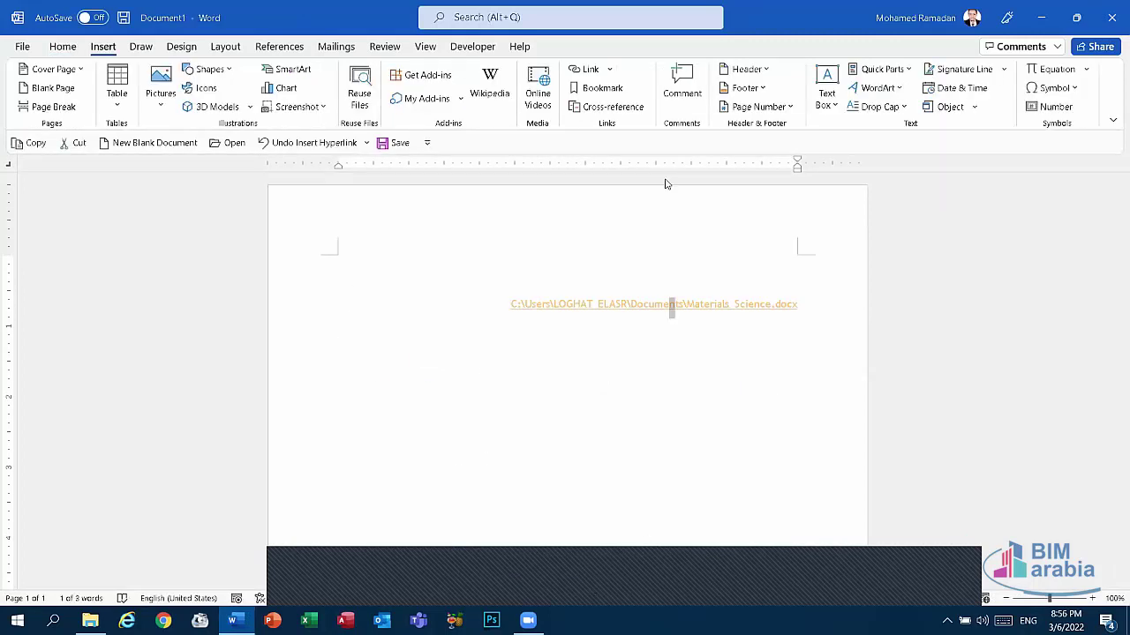
# - Select the Materials Science.docx hyperlink line and delete it
pyautogui.click(804, 323)
pyautogui.tripleClick(568, 302)
pyautogui.press('Delete')
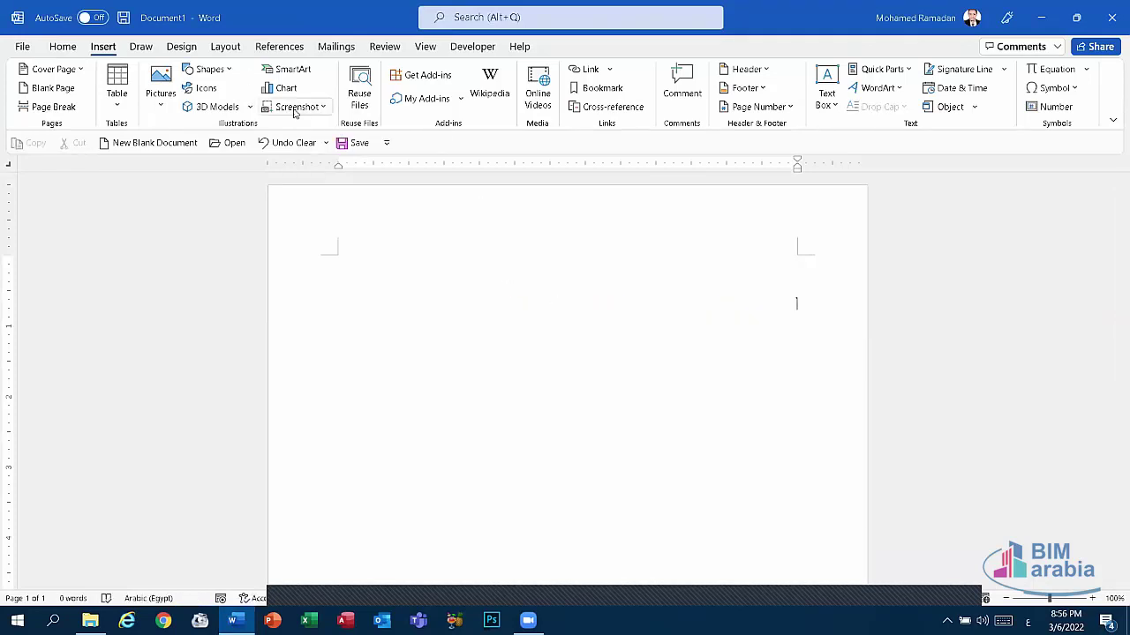
pyautogui.click(294, 113)
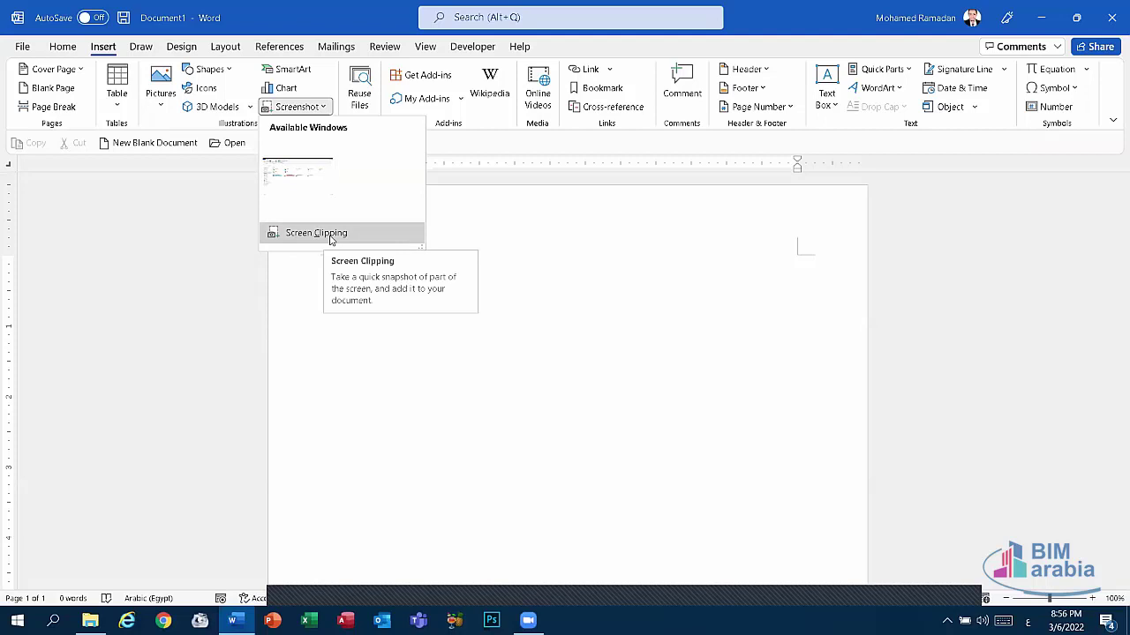
pyautogui.click(331, 237)
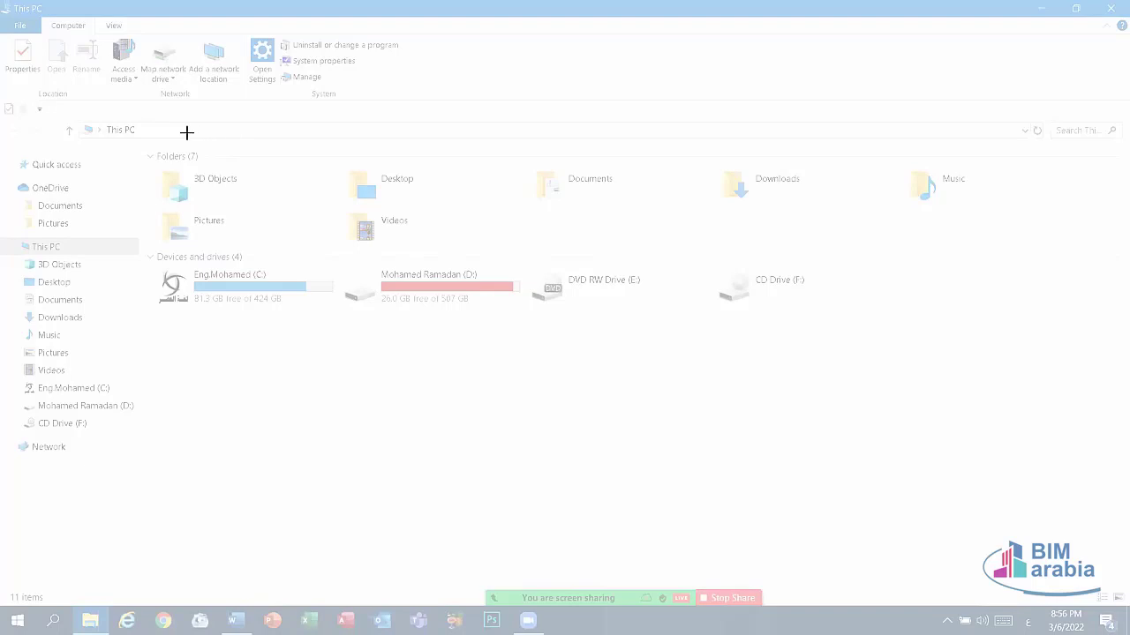
pyautogui.moveTo(148, 139)
pyautogui.mouseDown()
pyautogui.moveTo(703, 336)
pyautogui.moveTo(1003, 330)
pyautogui.mouseUp()
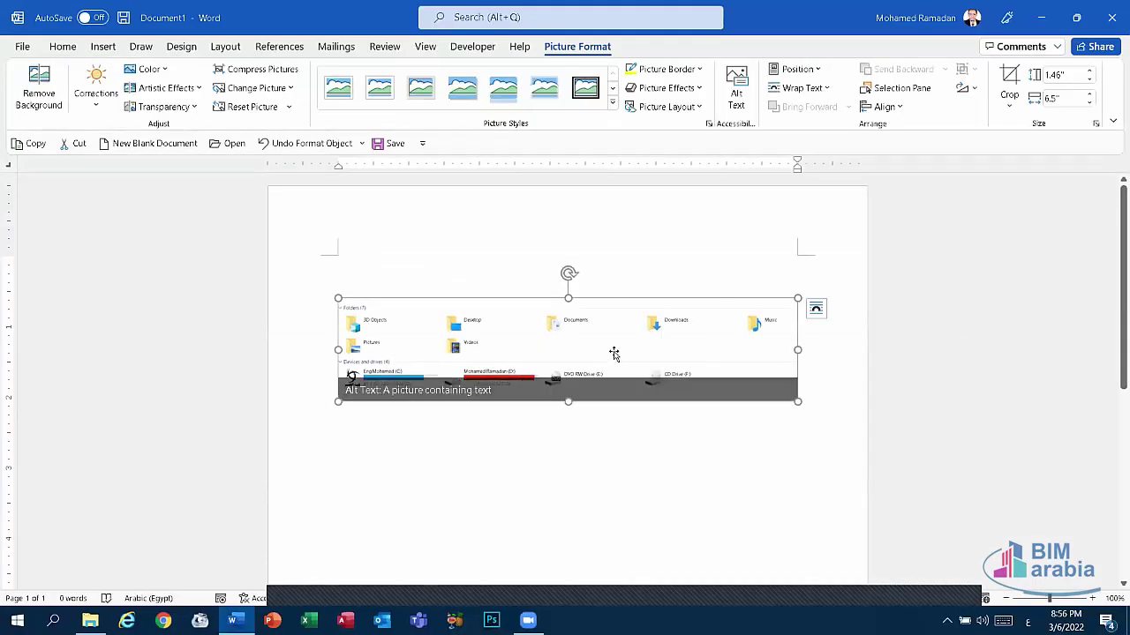
pyautogui.press('Delete')
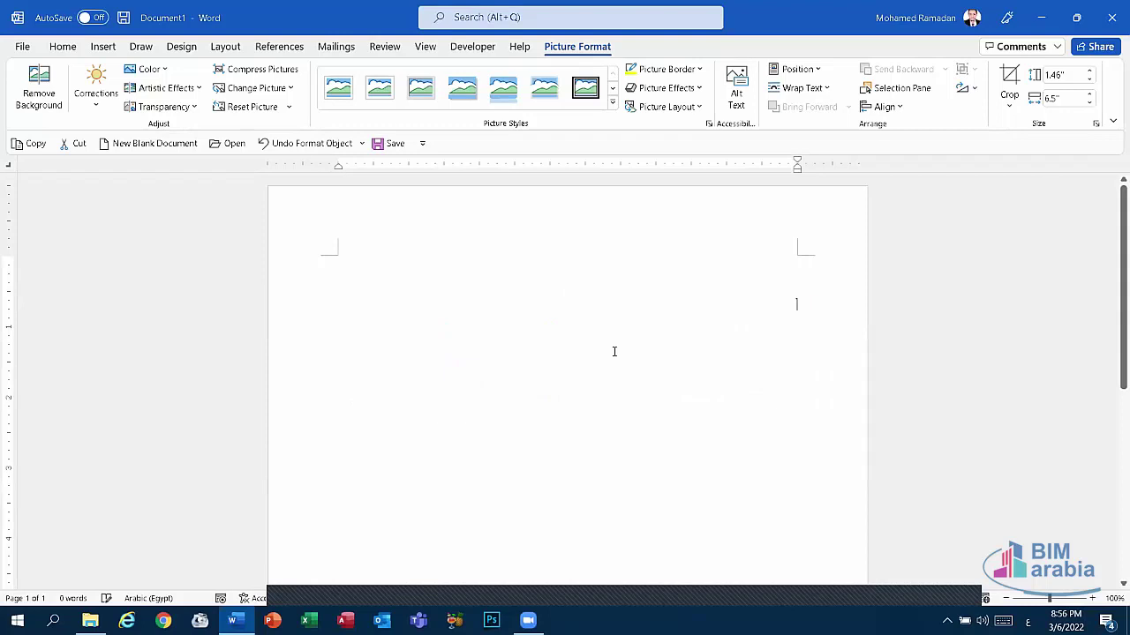
pyautogui.click(103, 46)
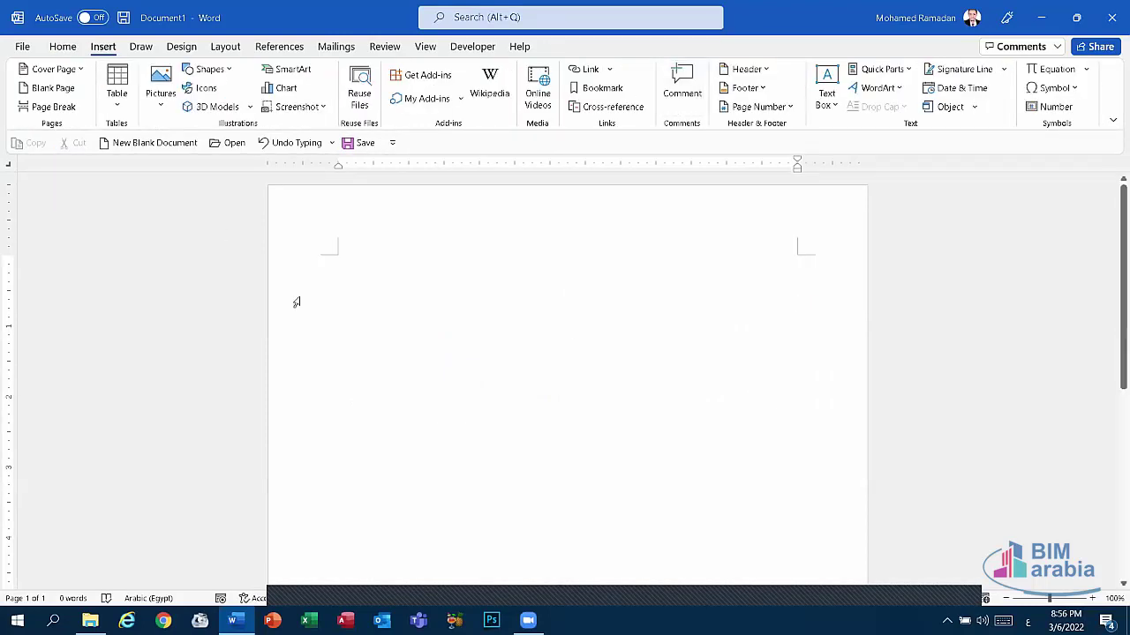
pyautogui.click(791, 303)
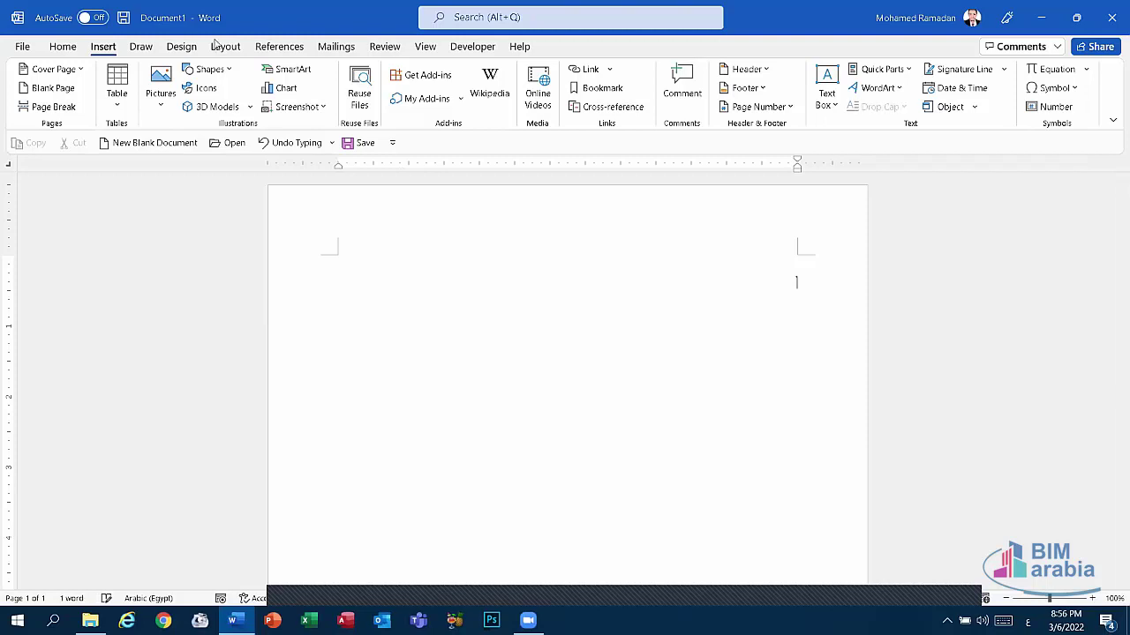
pyautogui.click(386, 49)
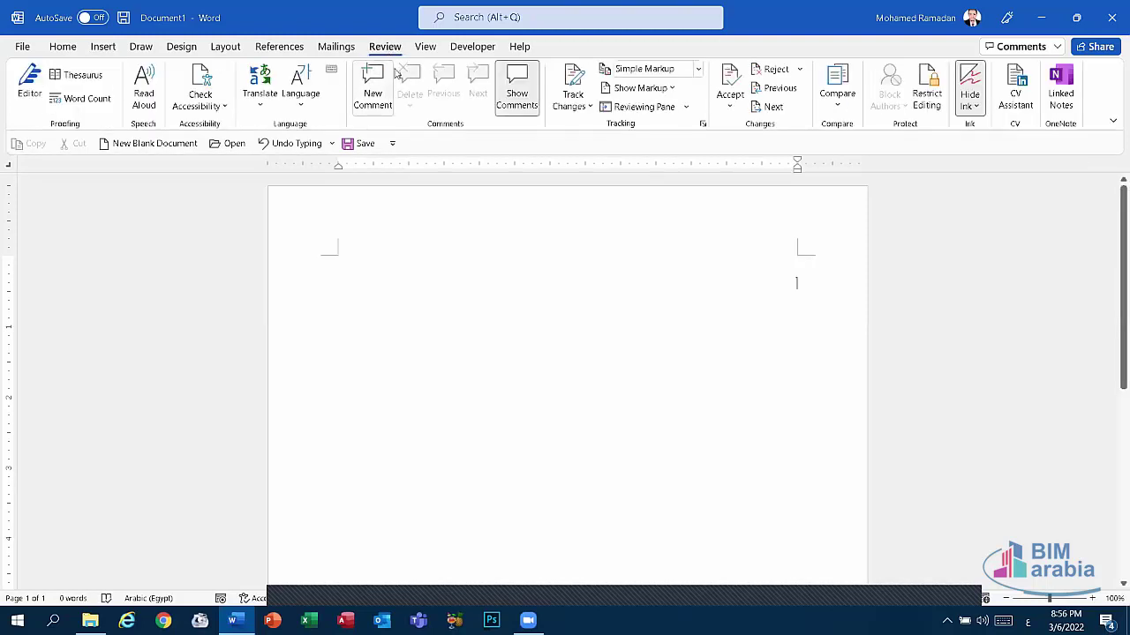
pyautogui.click(103, 47)
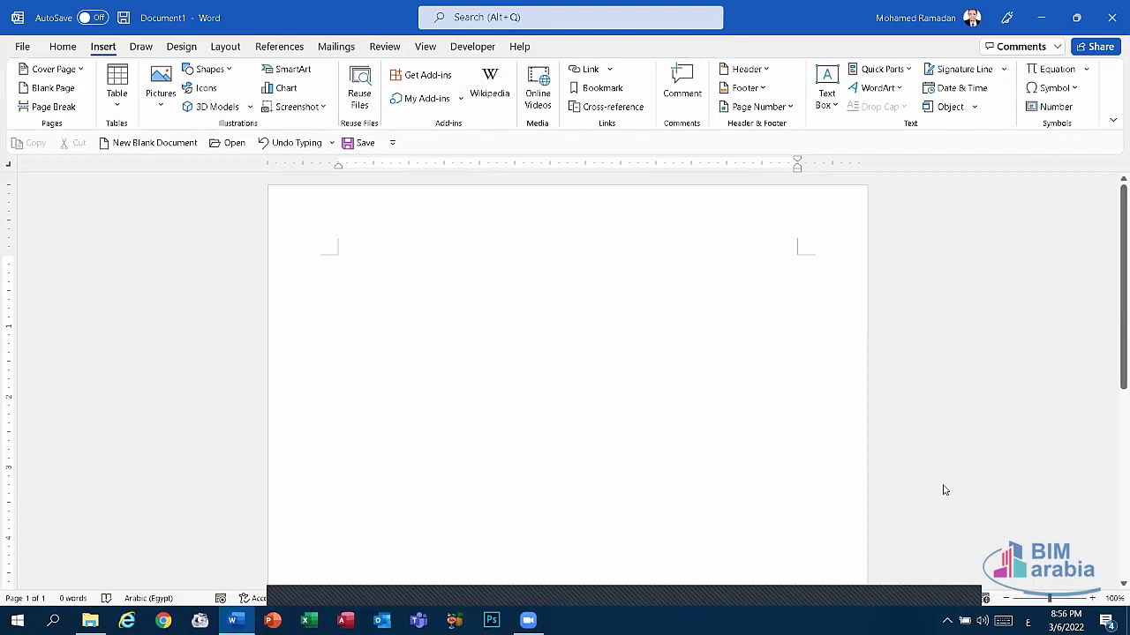
pyautogui.click(1028, 622)
pyautogui.click(1001, 484)
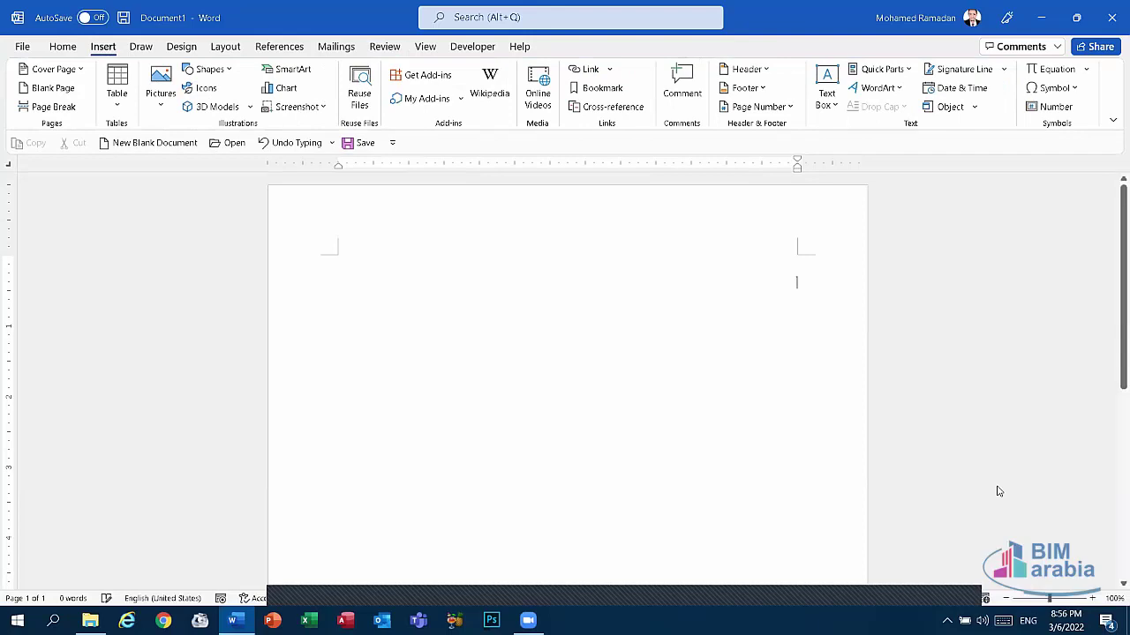
pyautogui.write('=rand')
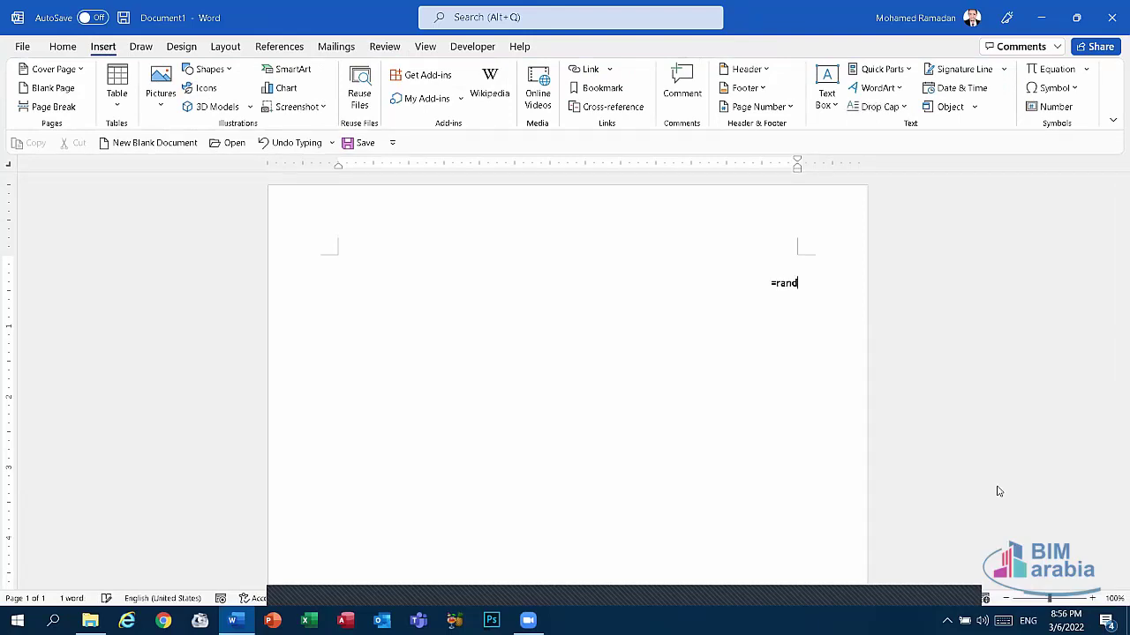
pyautogui.write('()')
pyautogui.press('Return')
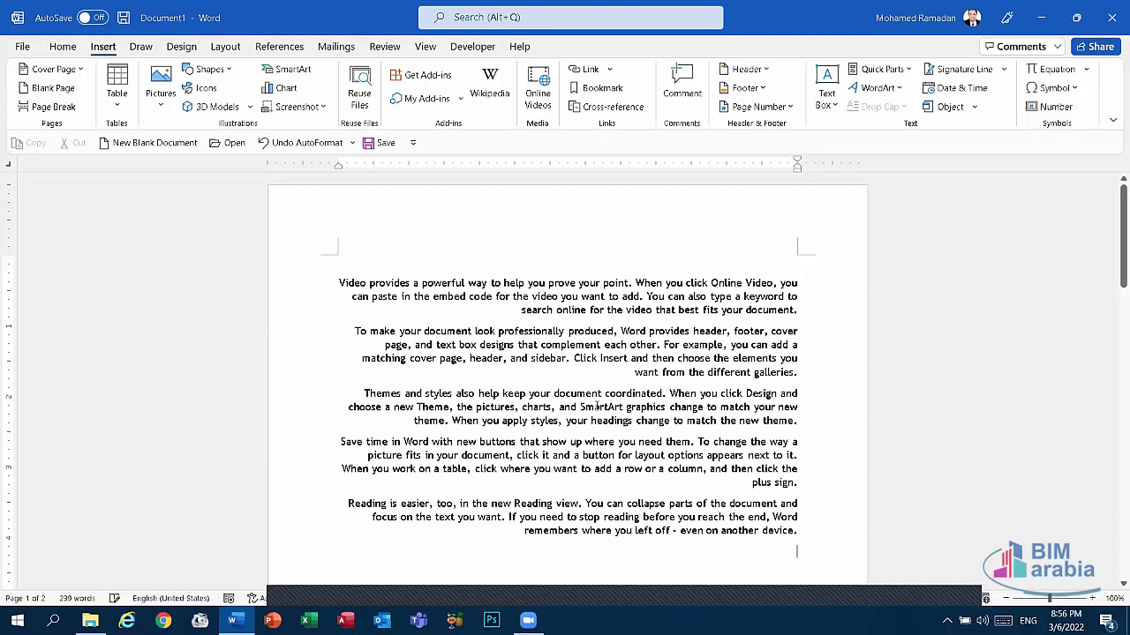
pyautogui.moveTo(510, 359)
pyautogui.mouseDown()
pyautogui.moveTo(586, 359)
pyautogui.moveTo(567, 360)
pyautogui.mouseUp()
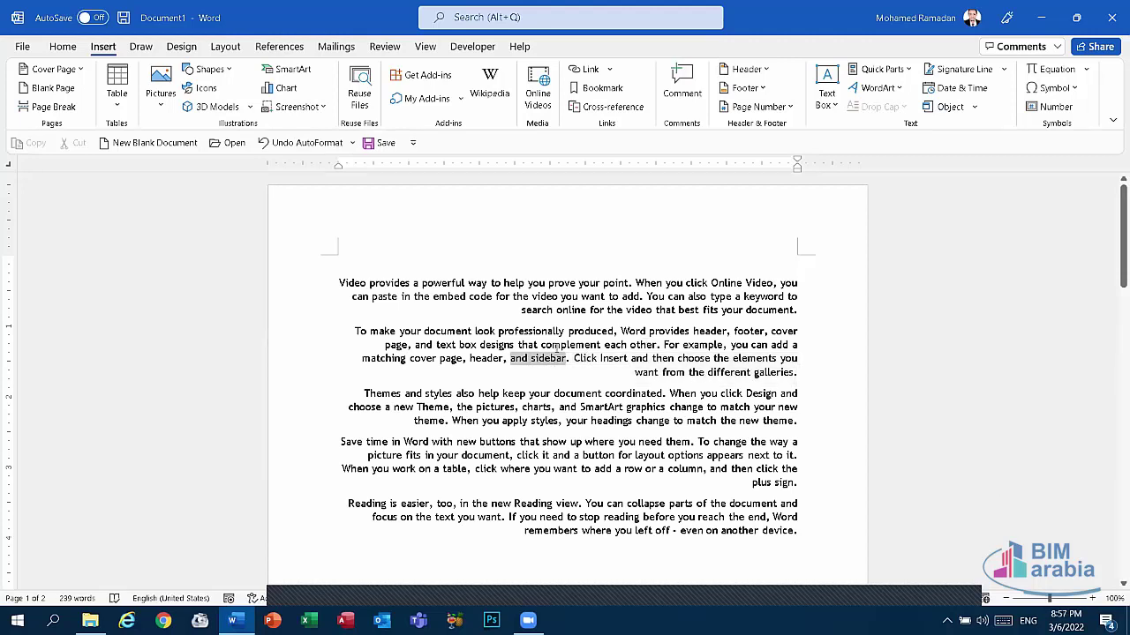
pyautogui.click(682, 82)
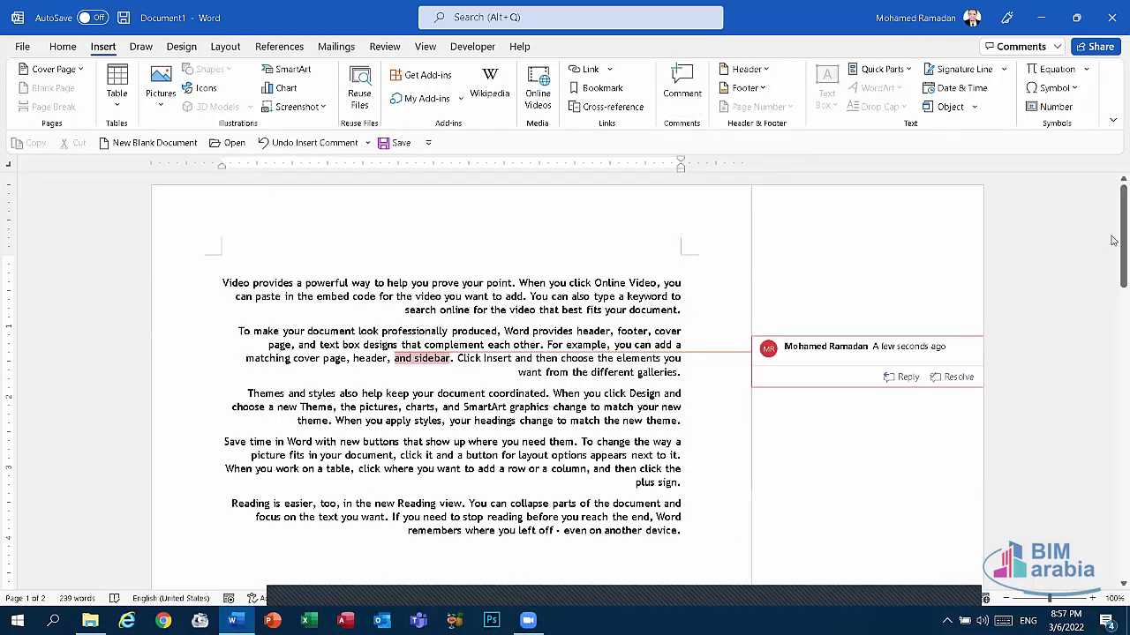
pyautogui.click(294, 146)
pyautogui.click(296, 147)
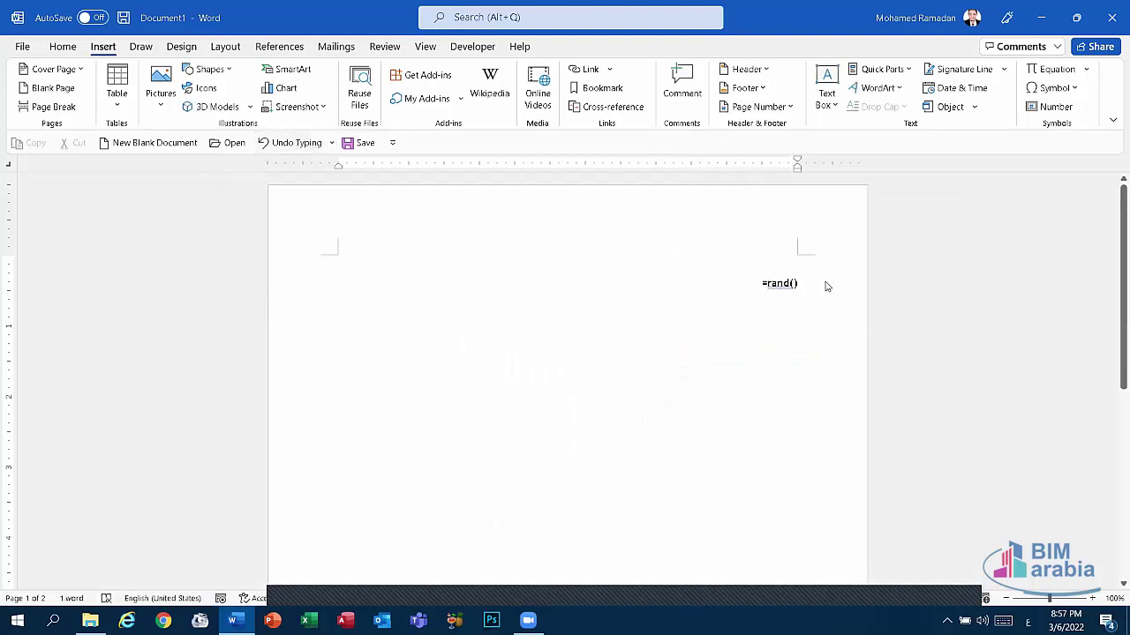
pyautogui.moveTo(824, 285); pyautogui.dragTo(711, 285)
pyautogui.press('BackSpace')
pyautogui.click(384, 46)
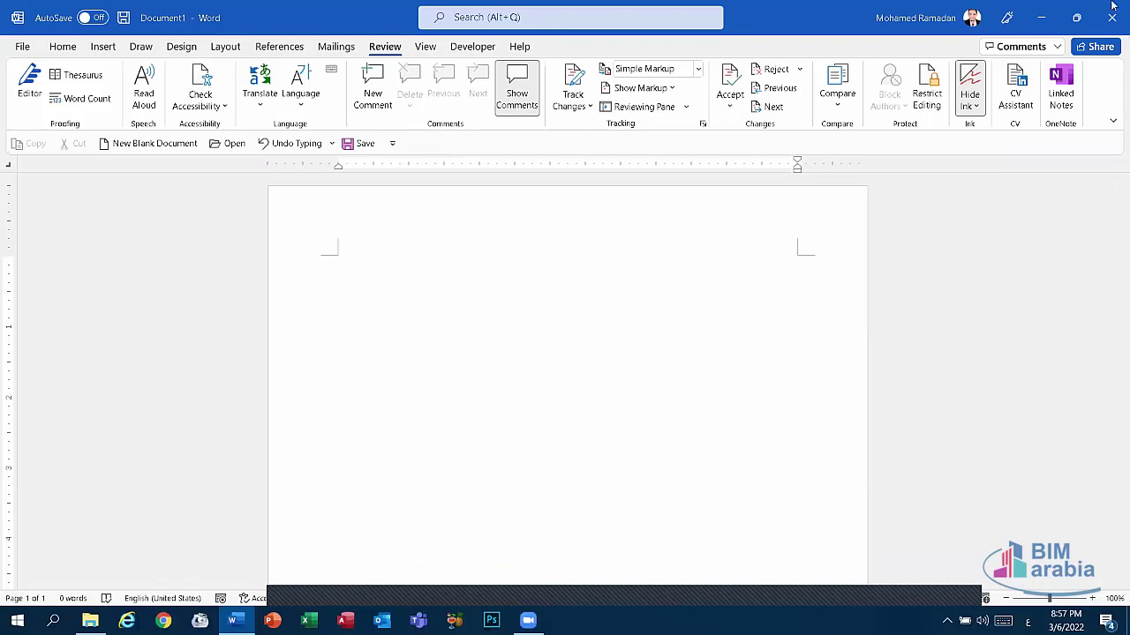
pyautogui.click(103, 46)
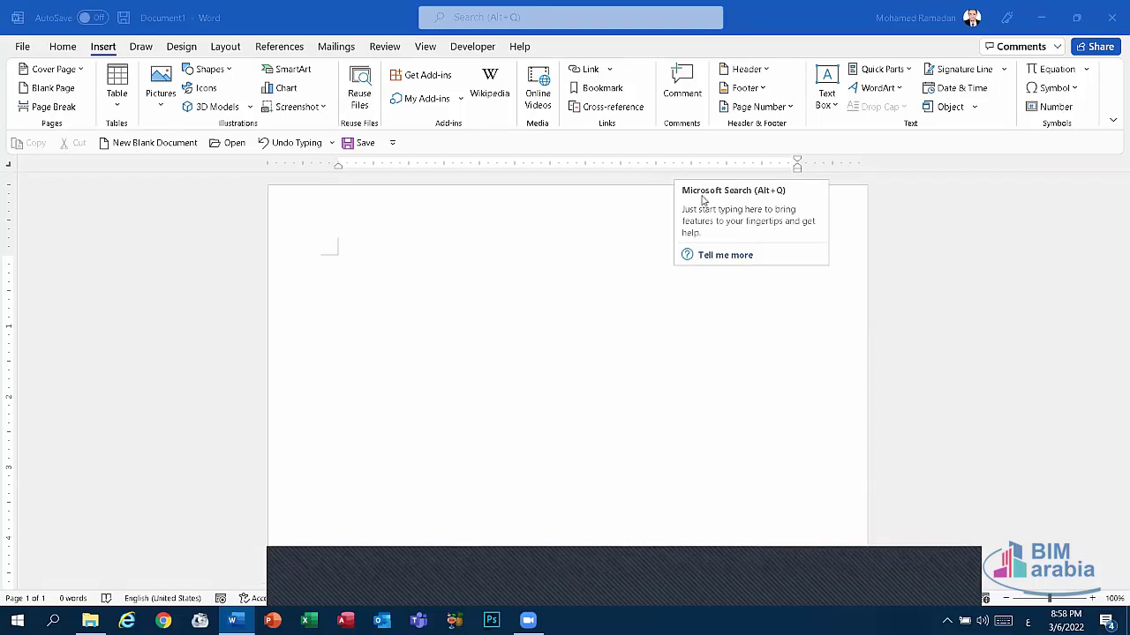
pyautogui.click(671, 183)
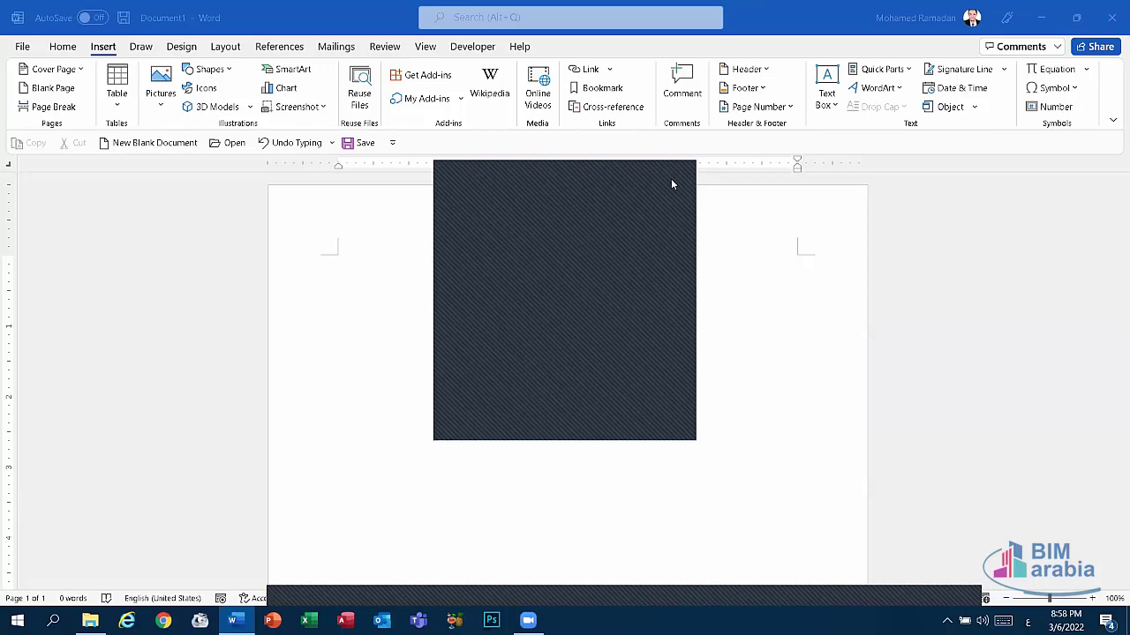
pyautogui.click(685, 180)
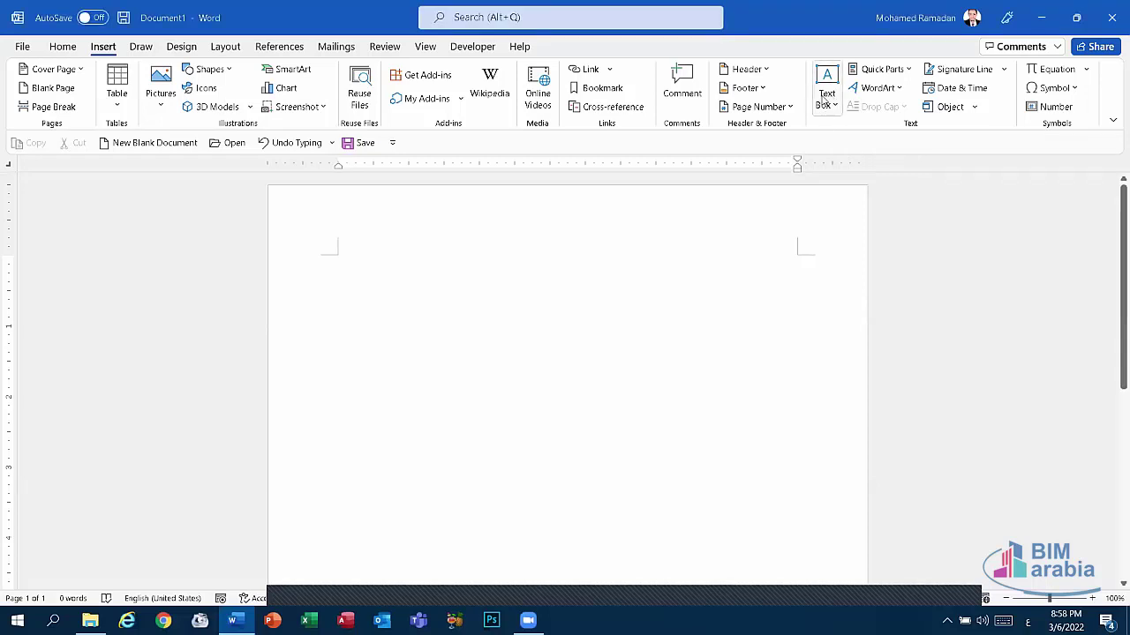
# - Insert a Simple Text Box, replace its quote with 'a', then delete the text box
pyautogui.click(821, 91)
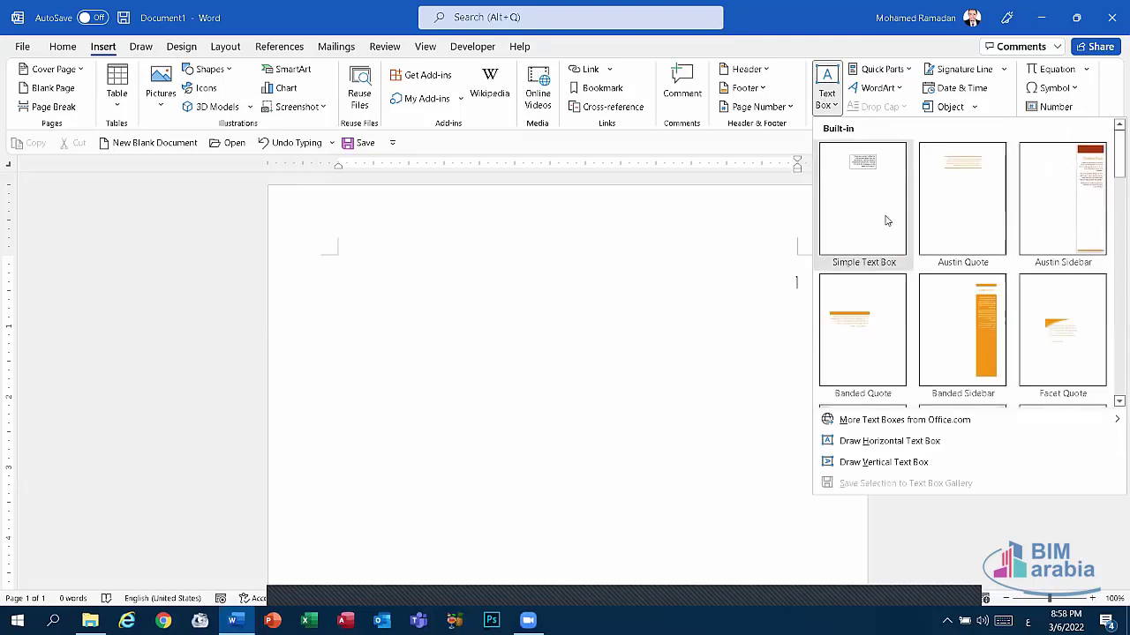
pyautogui.click(867, 204)
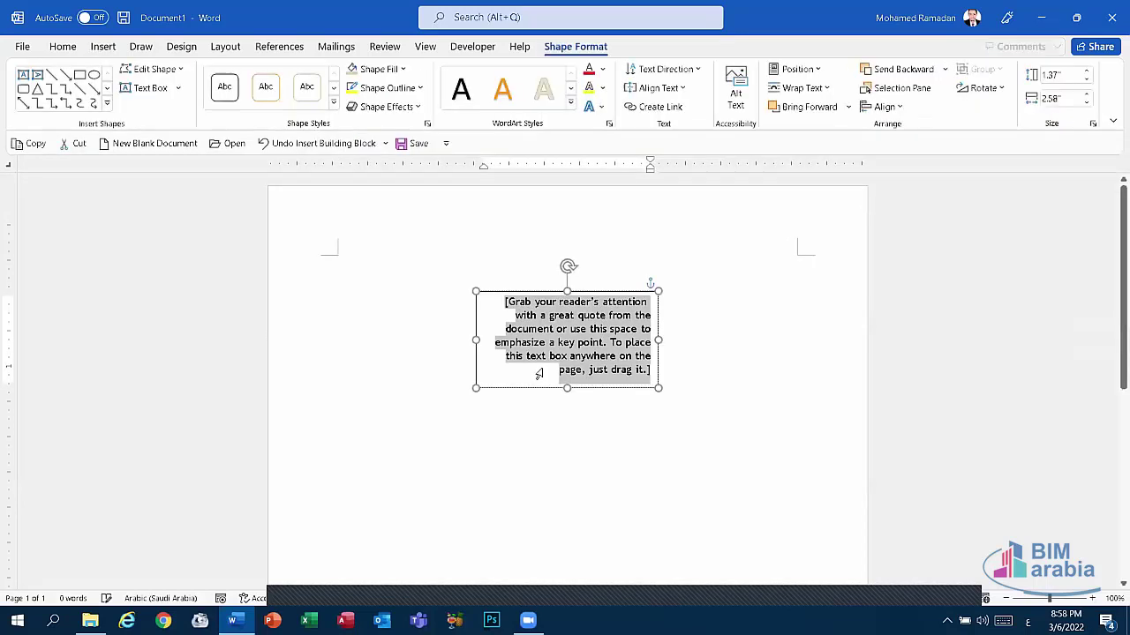
pyautogui.press('Delete')
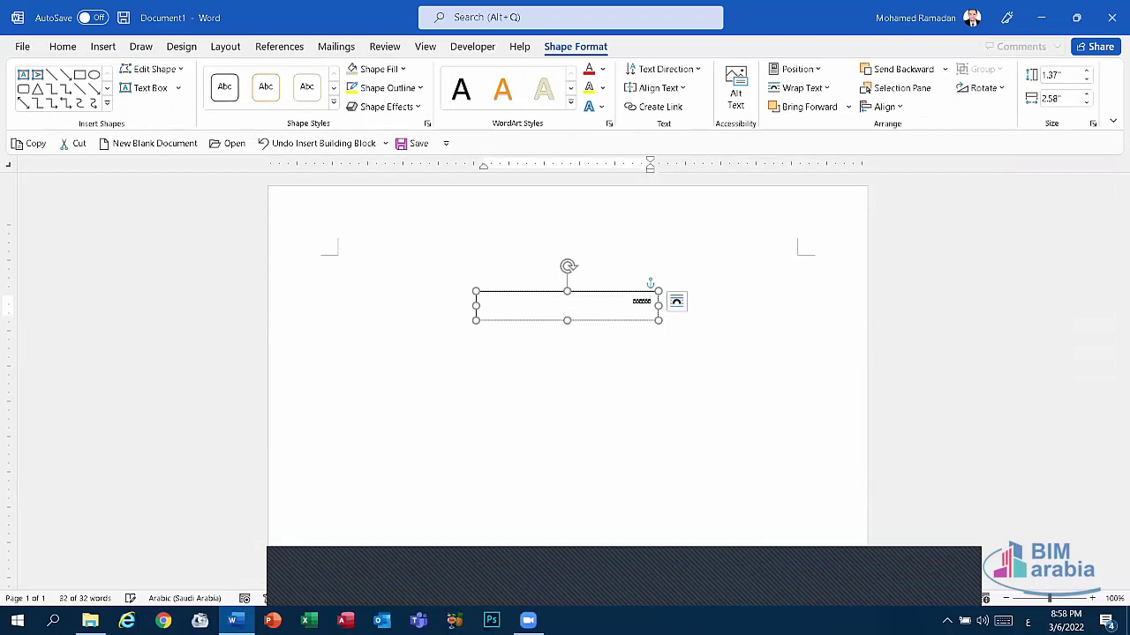
pyautogui.write('a')
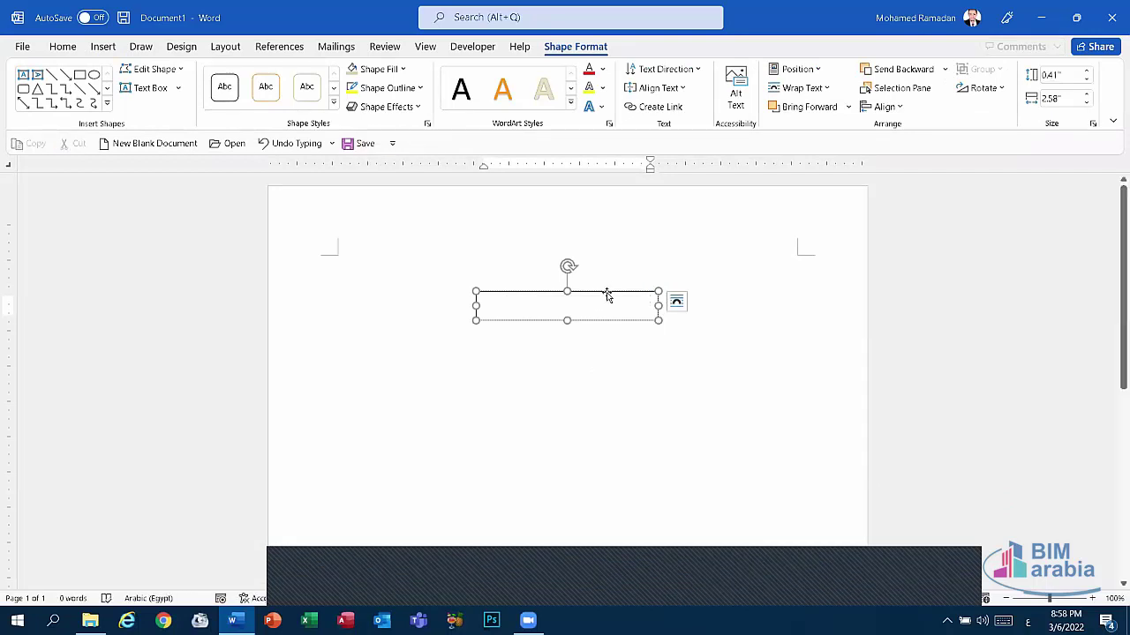
pyautogui.click(609, 291)
pyautogui.press('Delete')
# - Insert a Banded Sidebar text box, then undo it to leave the page blank
pyautogui.click(577, 570)
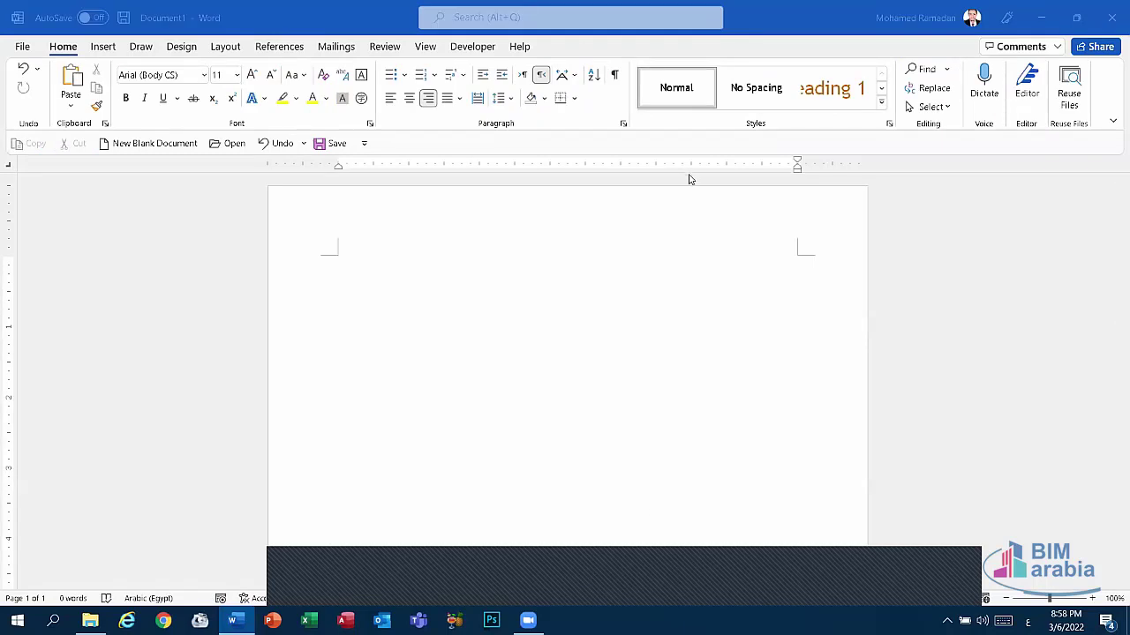
pyautogui.click(796, 282)
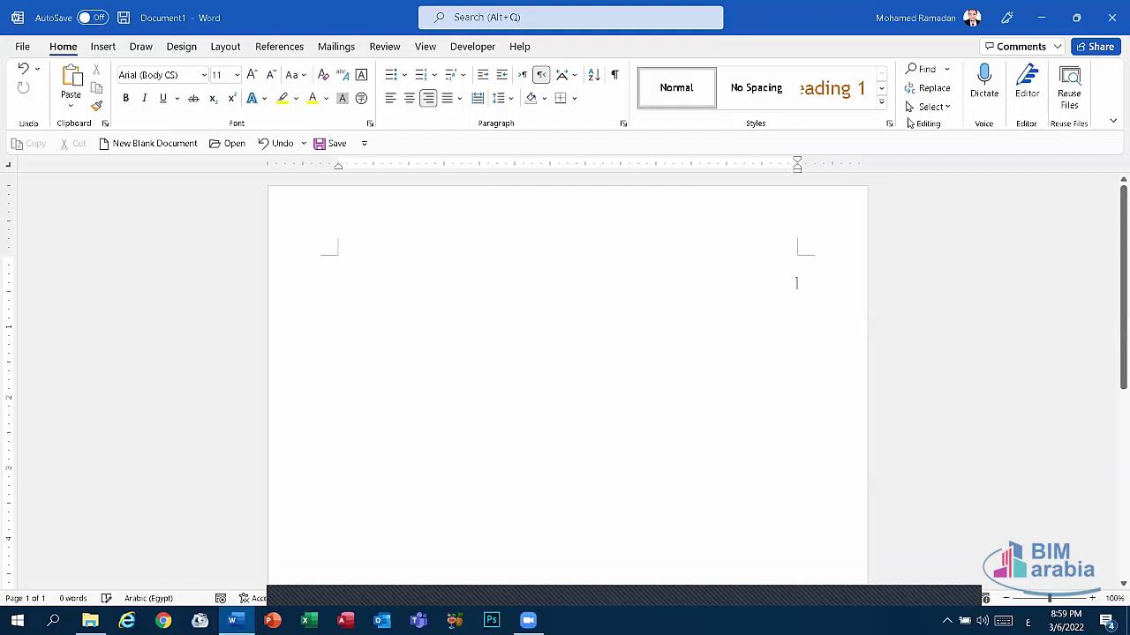
pyautogui.click(104, 49)
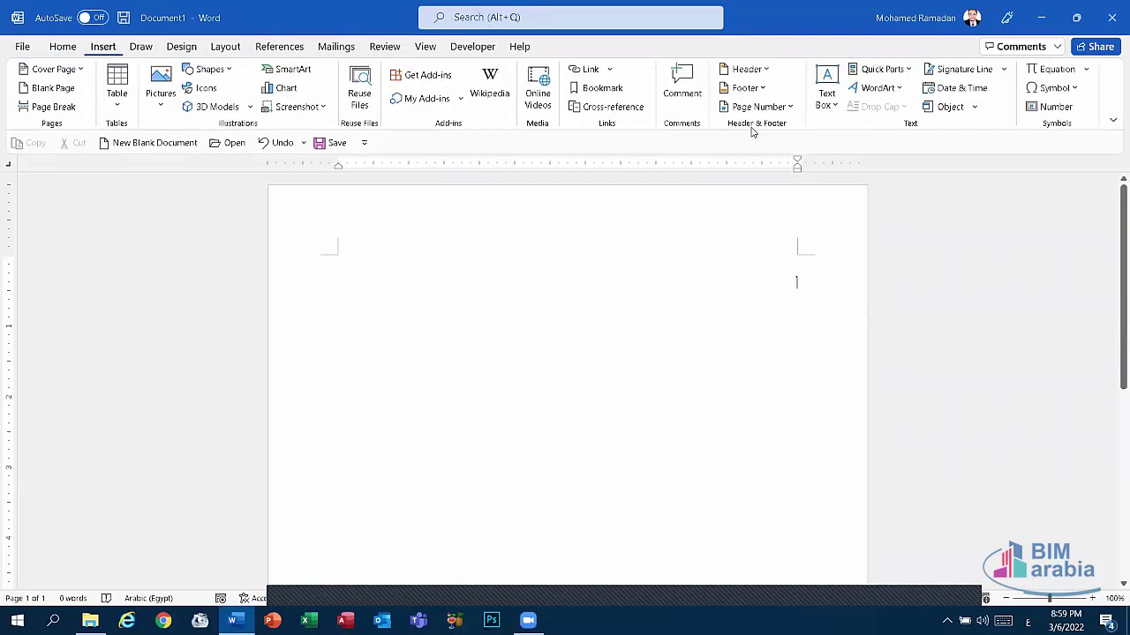
pyautogui.click(826, 95)
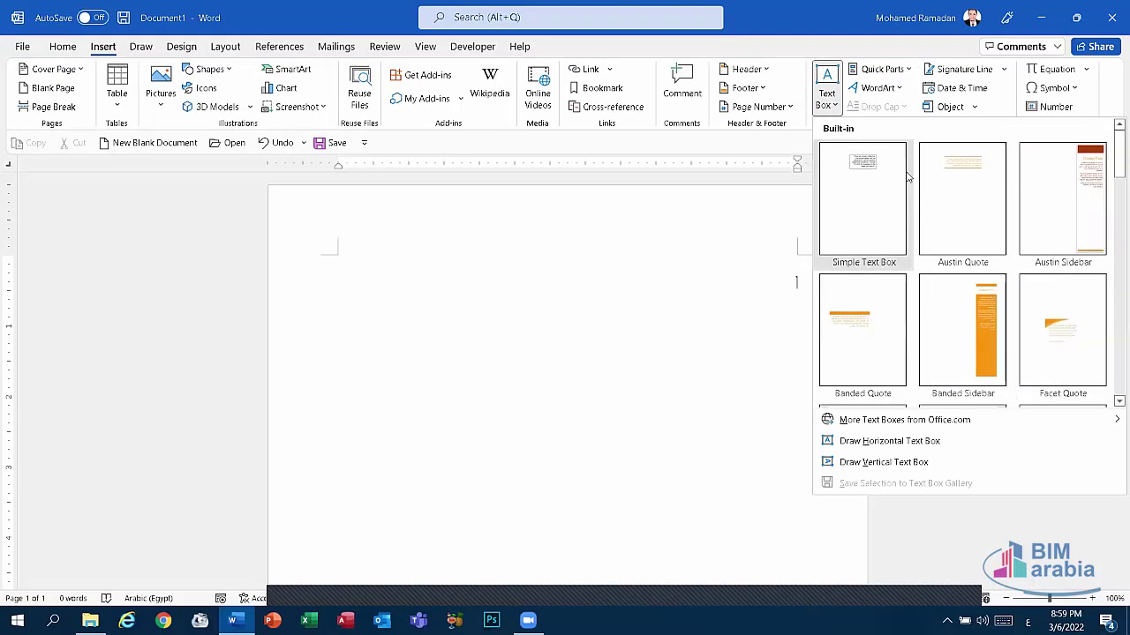
pyautogui.click(984, 329)
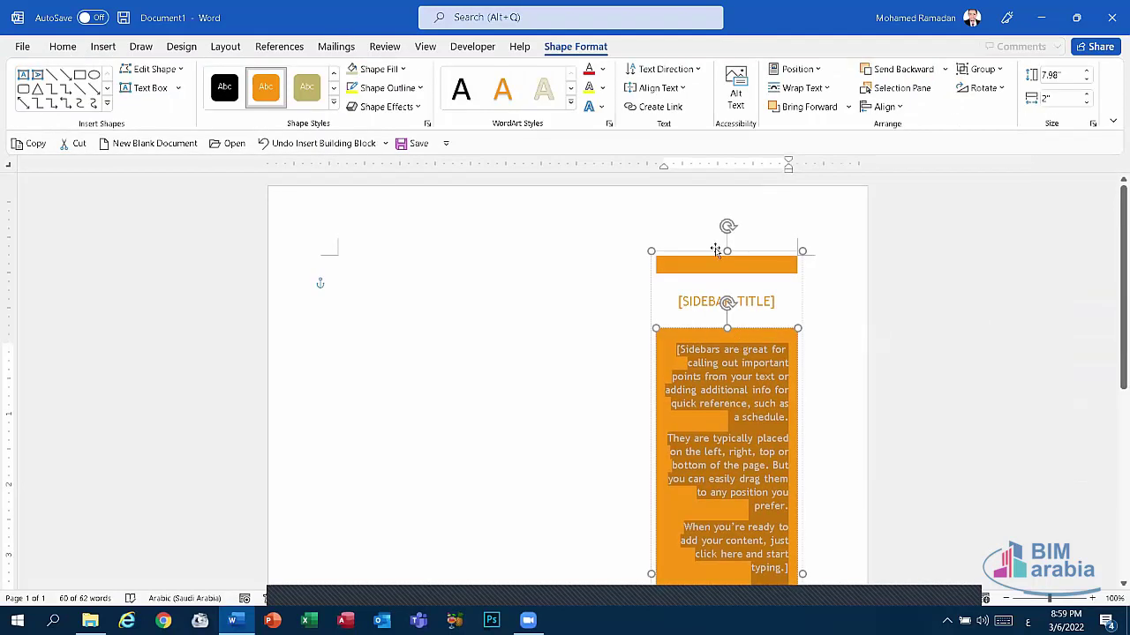
pyautogui.hotkey('ctrl', 'z')
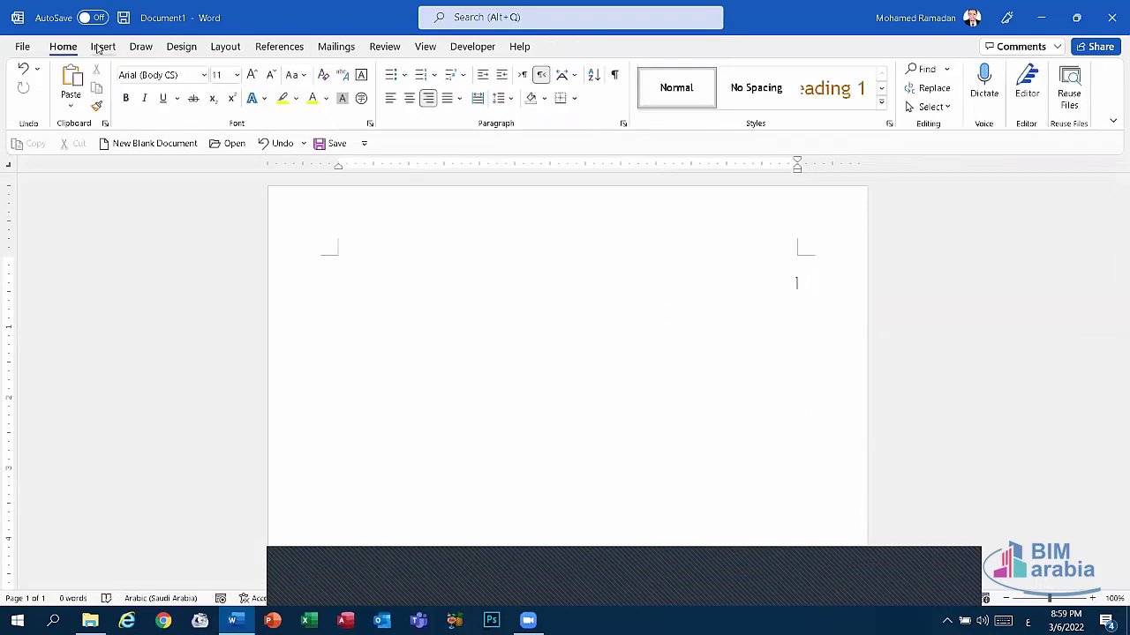
pyautogui.click(103, 44)
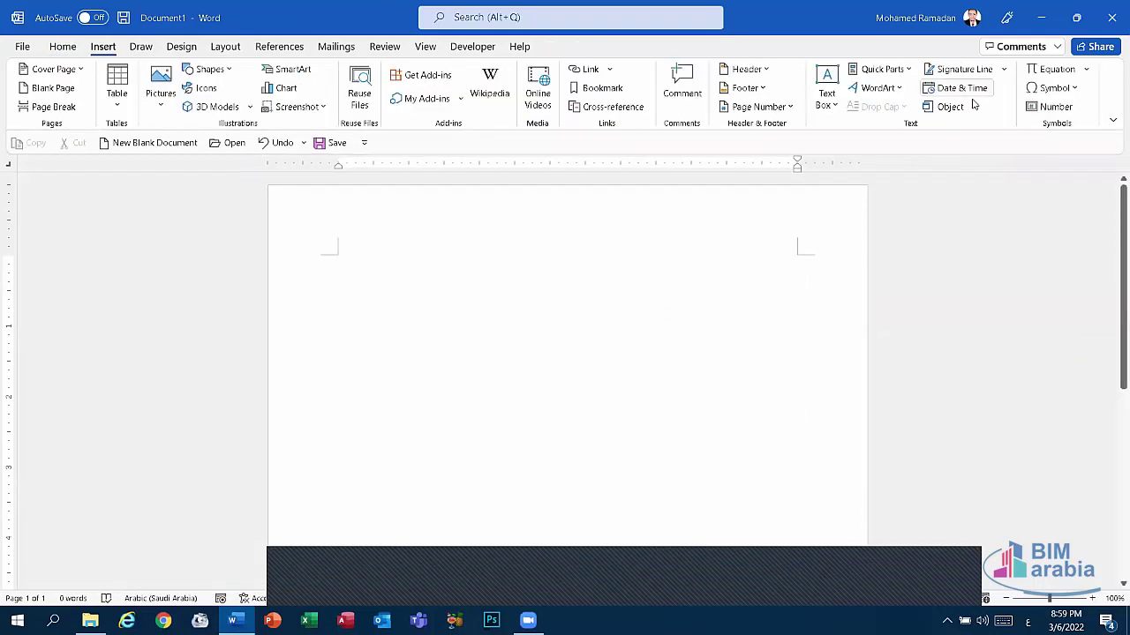
pyautogui.click(830, 108)
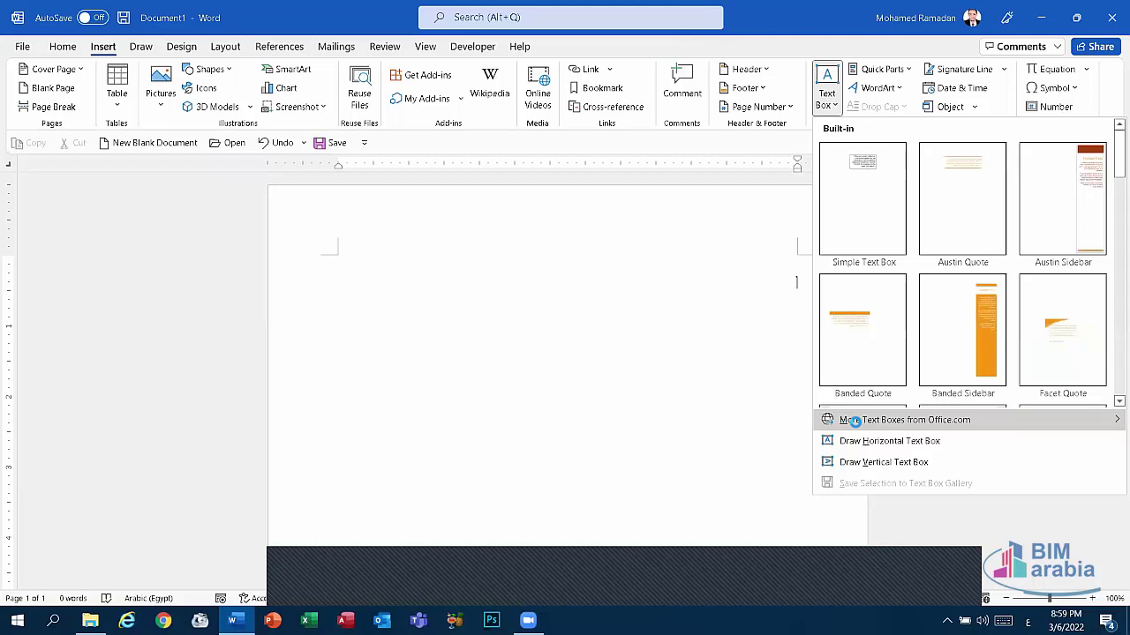
pyautogui.moveTo(855, 421)
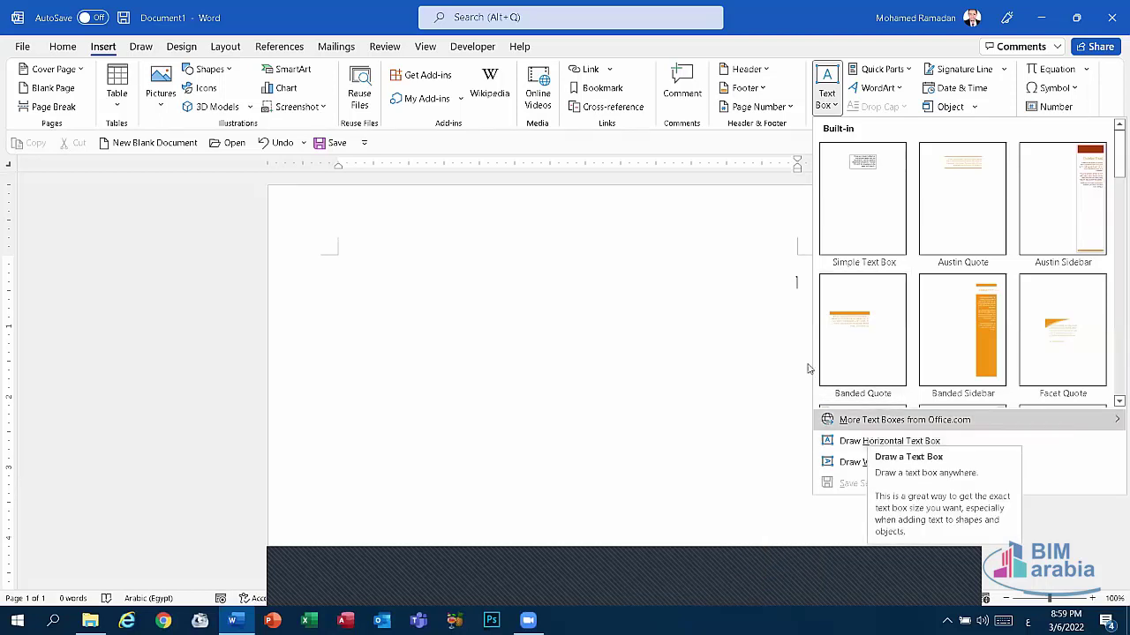
pyautogui.click(870, 441)
pyautogui.moveTo(391, 275); pyautogui.dragTo(802, 460)
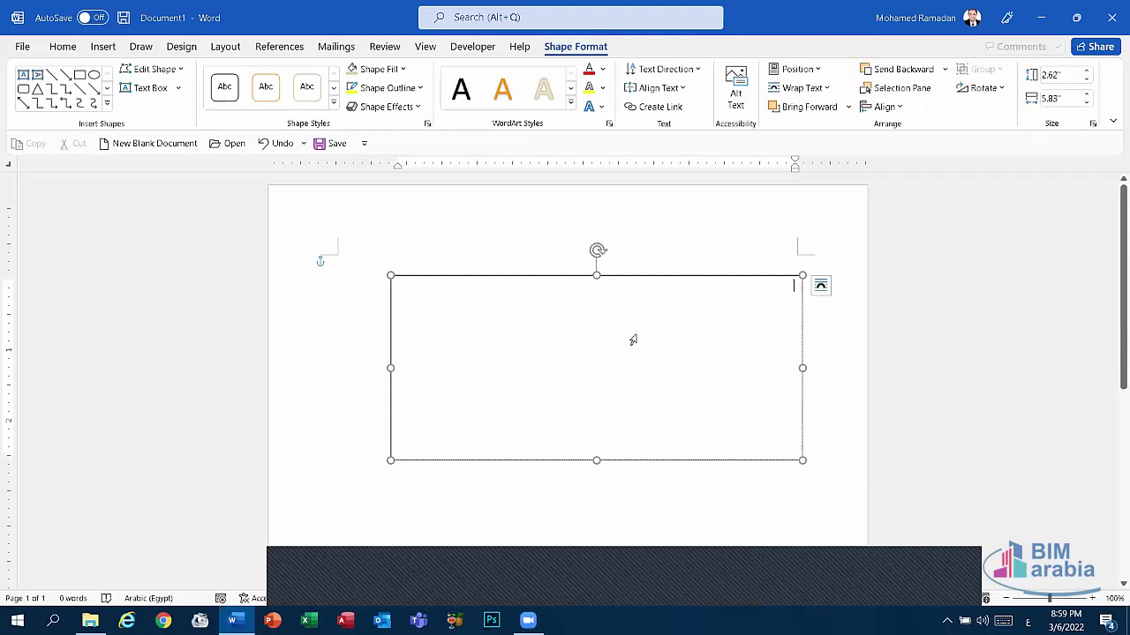
pyautogui.click(649, 276)
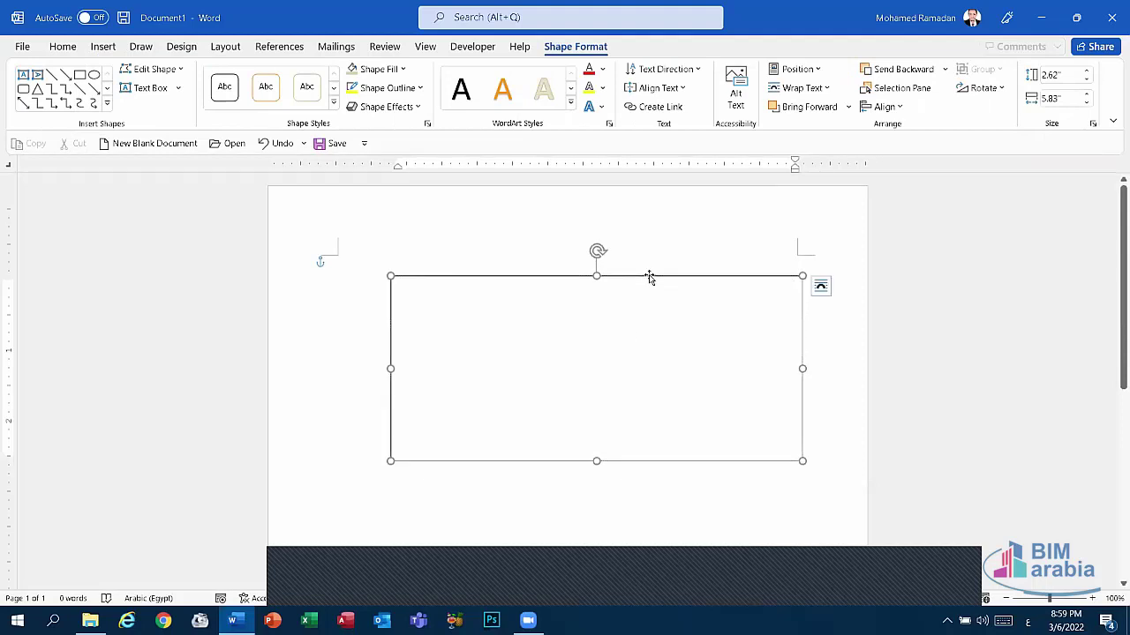
pyautogui.press('Delete')
pyautogui.click(103, 47)
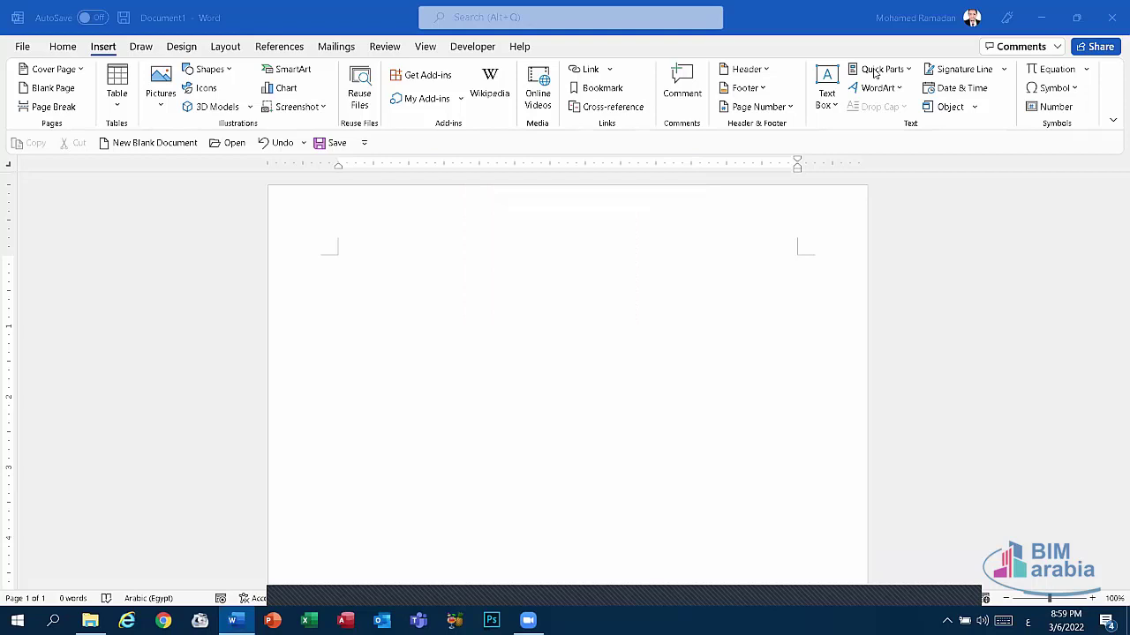
# - Insert an Abstract document property from Quick Parts near the top right of the page
pyautogui.click(900, 73)
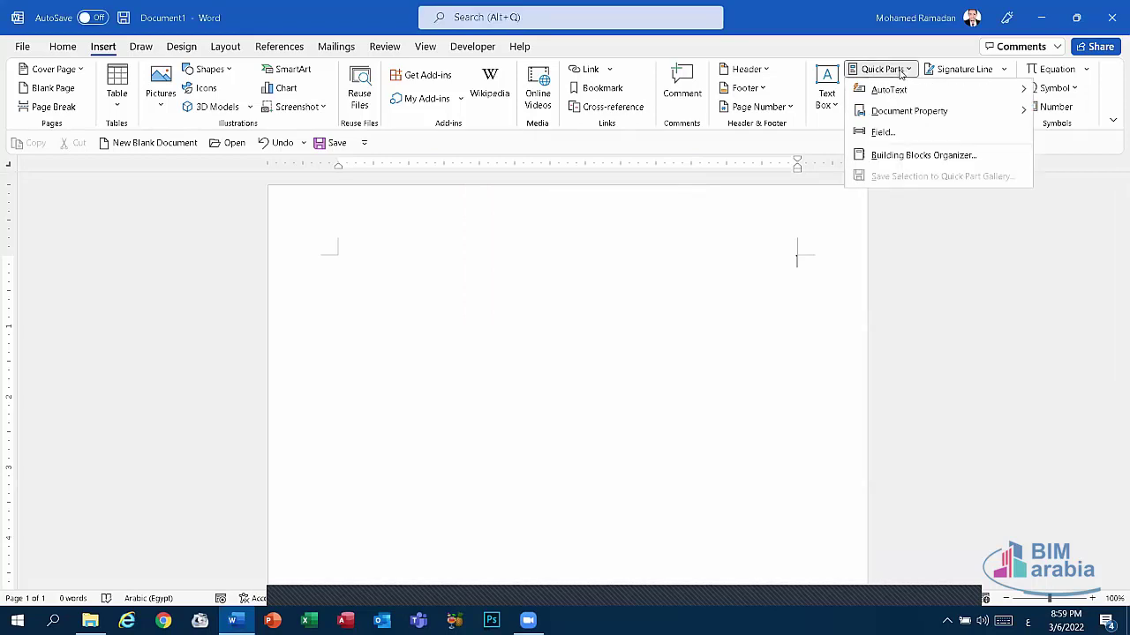
pyautogui.moveTo(881, 111)
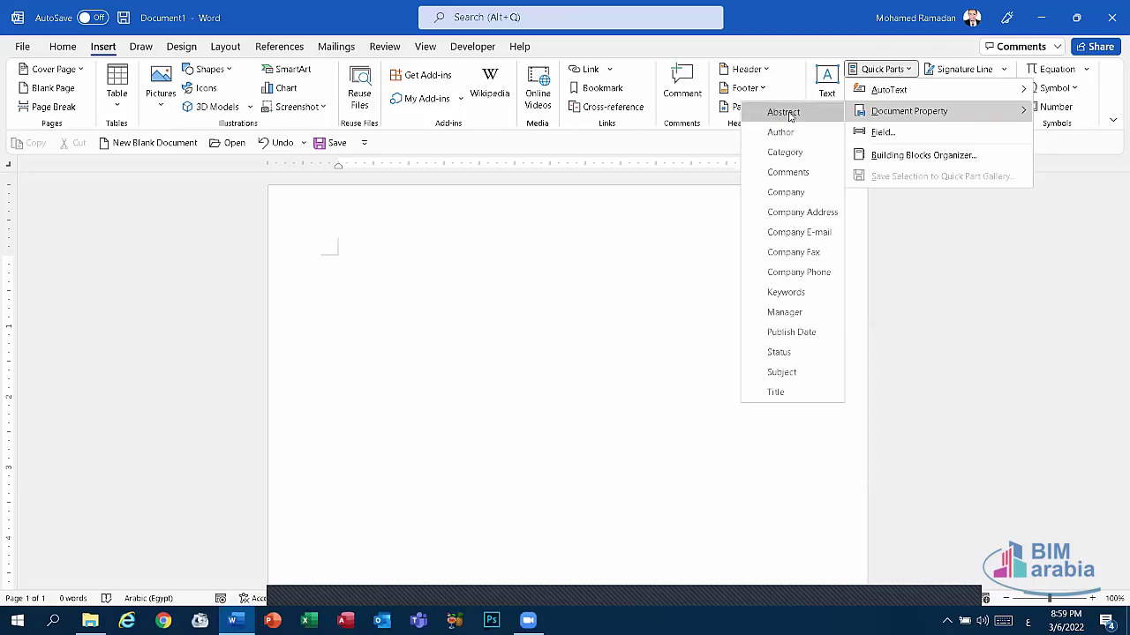
pyautogui.click(783, 112)
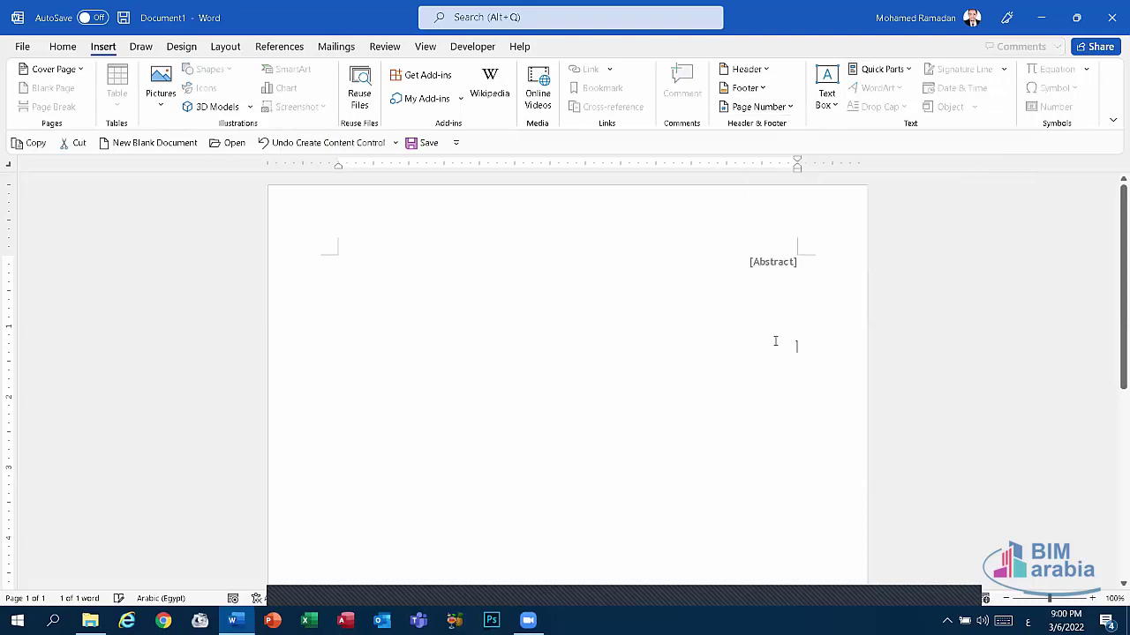
# - Switch the keyboard to English and type the author's full name into the Abstract field
pyautogui.click(774, 265)
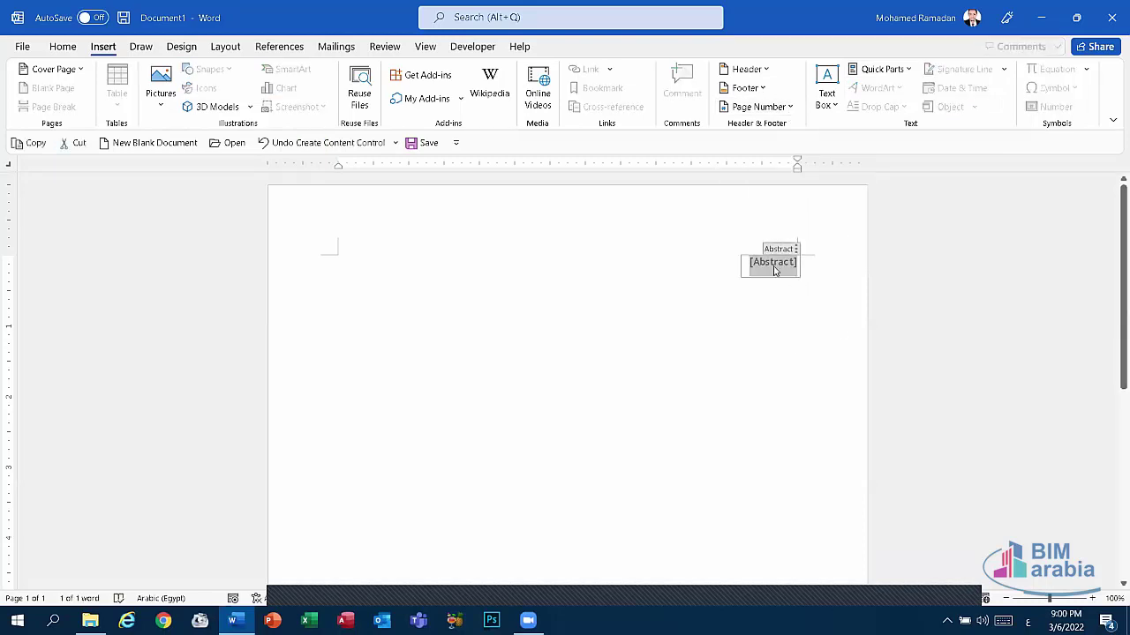
pyautogui.write('ا')
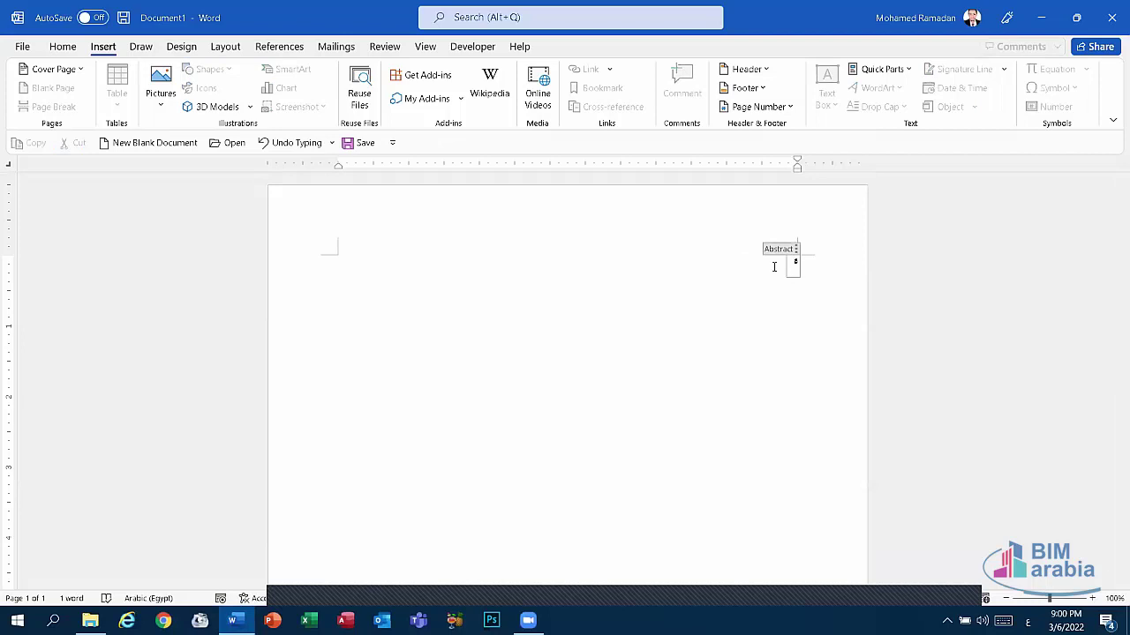
pyautogui.press('BackSpace')
pyautogui.hotkey('alt', 'shift')
pyautogui.write('Moham')
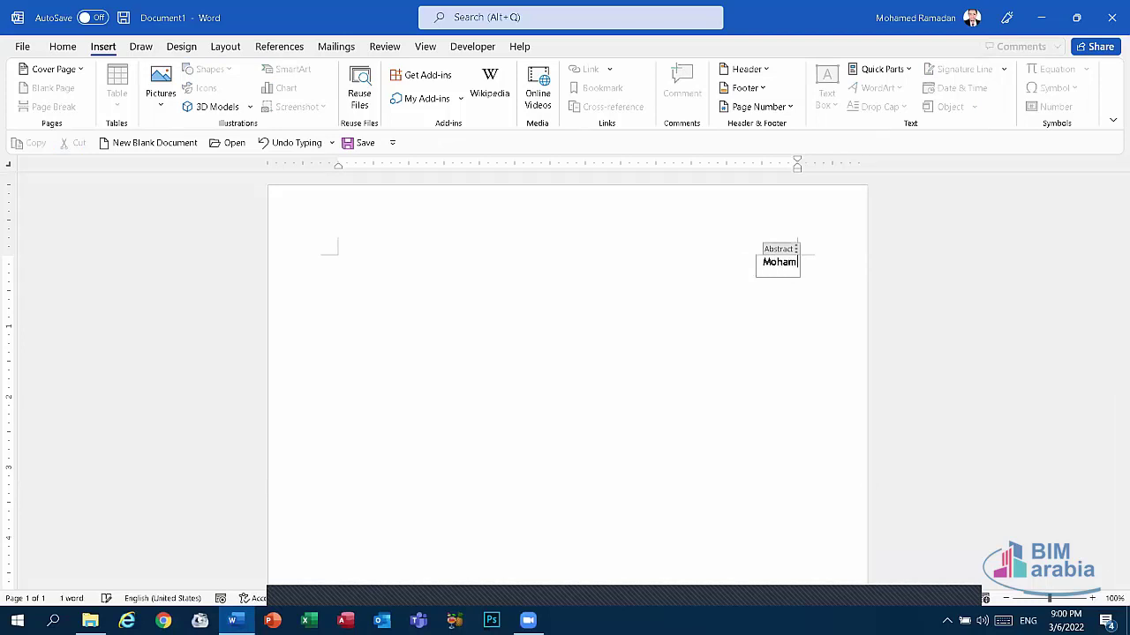
pyautogui.write('ed Ramadan')
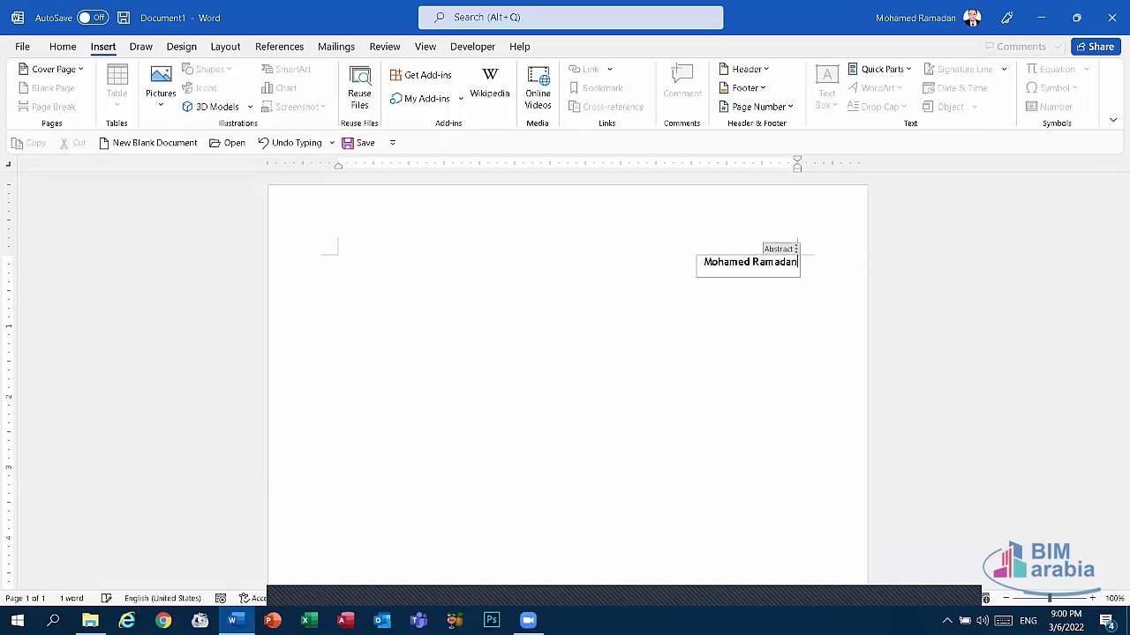
pyautogui.click(746, 411)
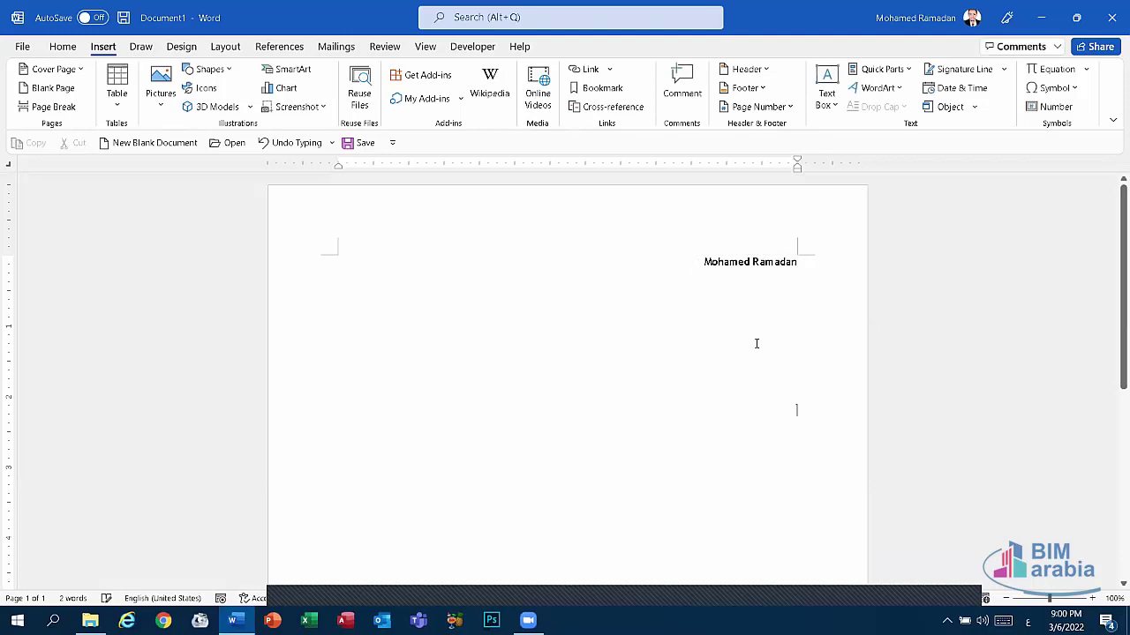
pyautogui.click(771, 262)
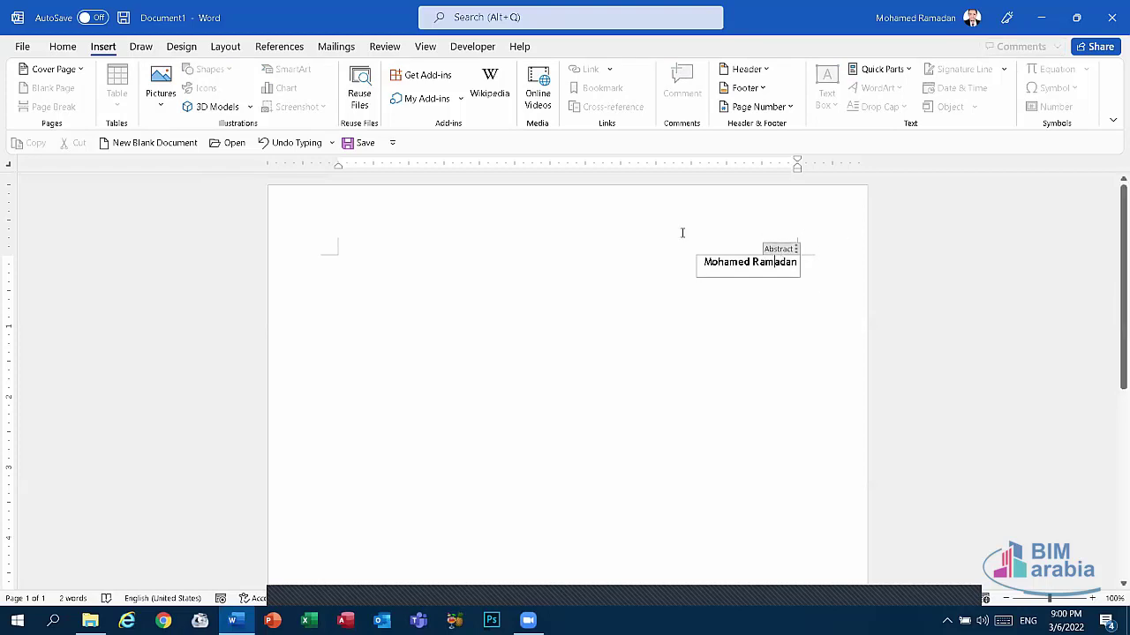
# - Add a Title document property below the Abstract and type MOS into it
pyautogui.click(793, 327)
pyautogui.click(882, 68)
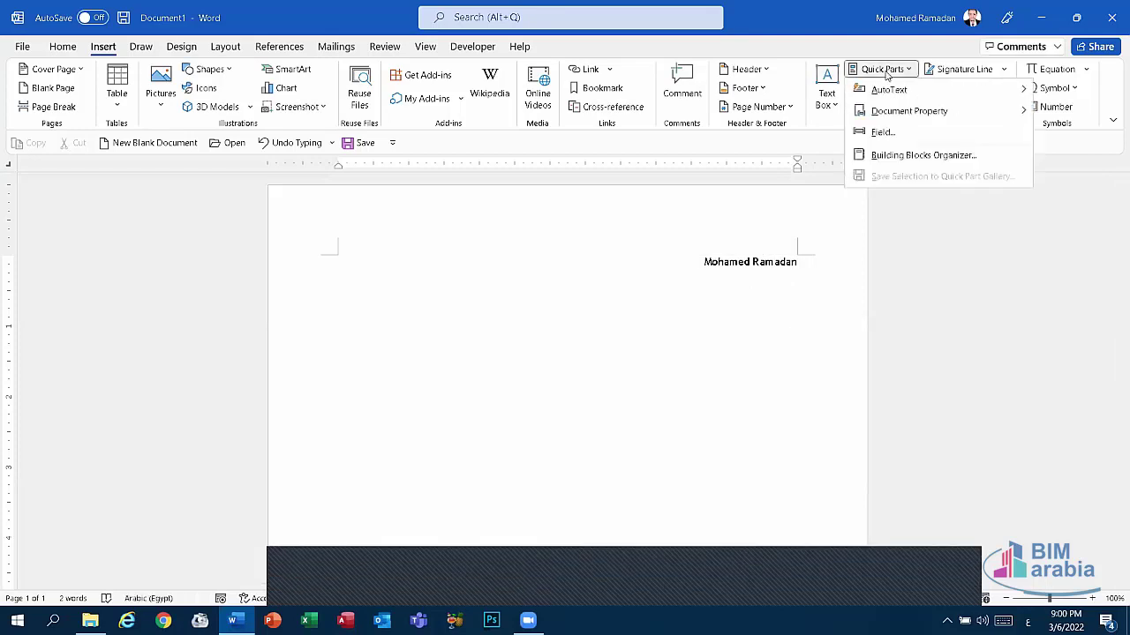
pyautogui.moveTo(935, 116)
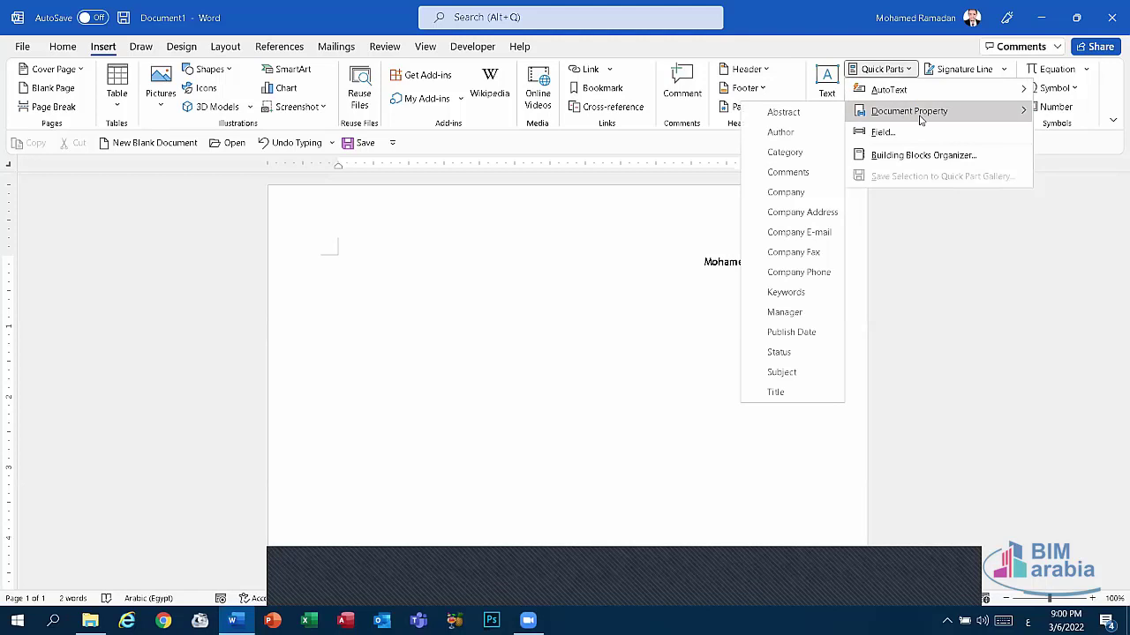
pyautogui.click(786, 392)
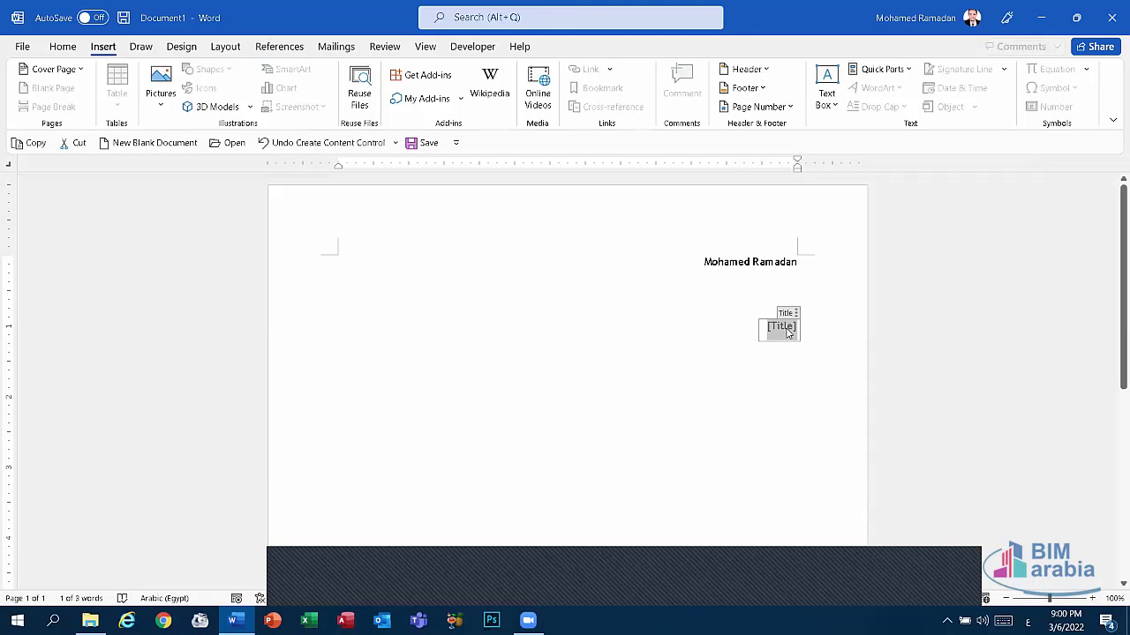
pyautogui.press('BackSpace')
pyautogui.hotkey('alt', 'shift')
pyautogui.write('M')
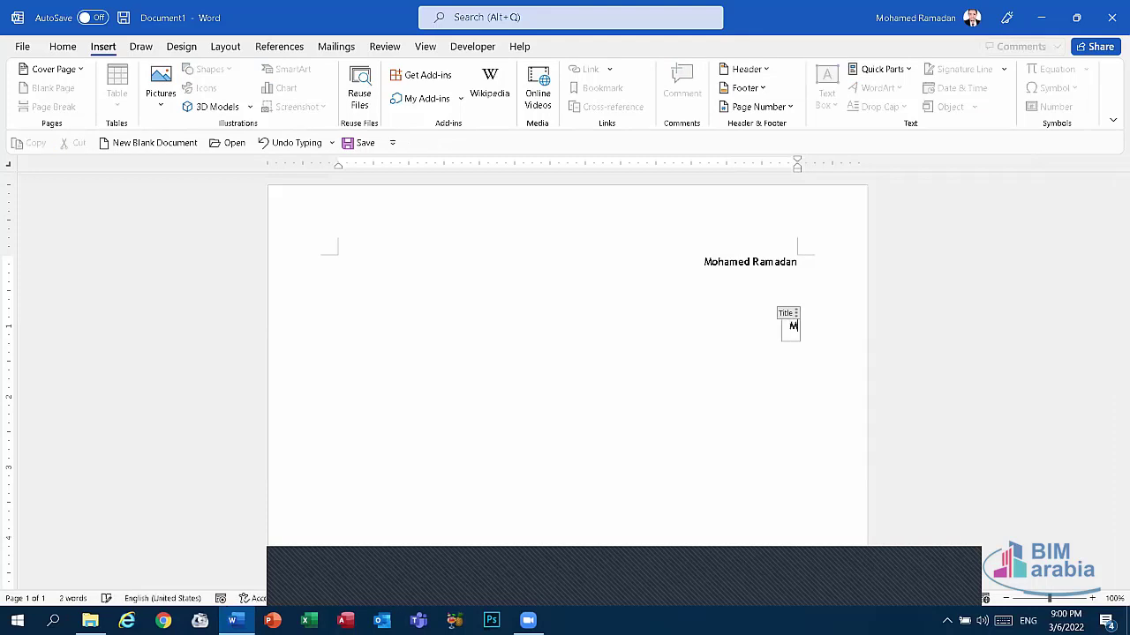
pyautogui.write('OS')
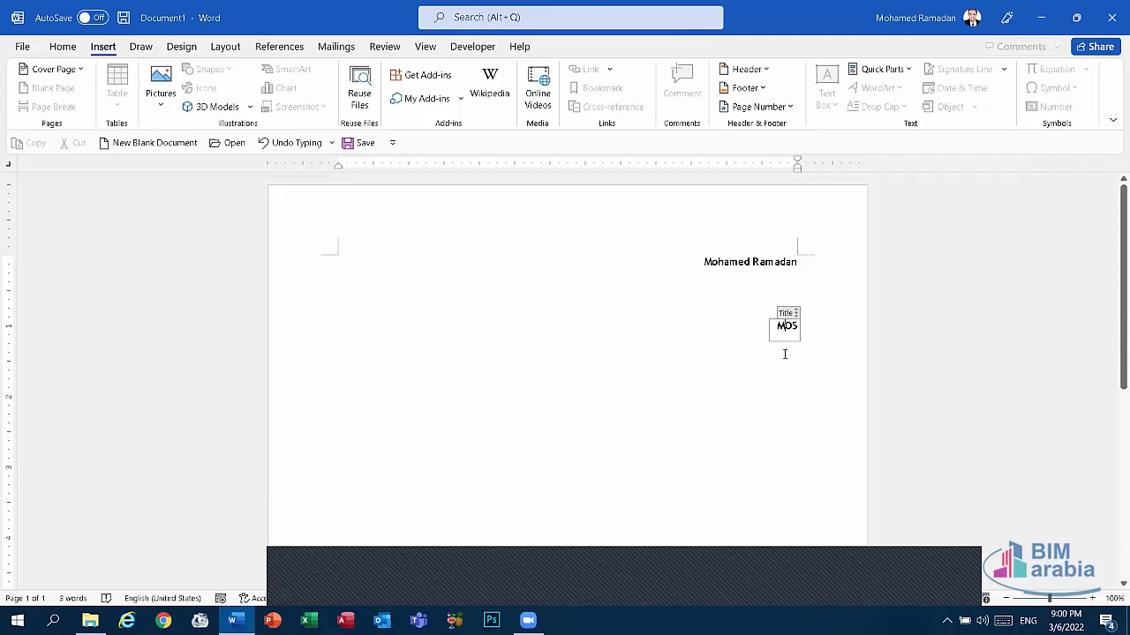
pyautogui.click(785, 354)
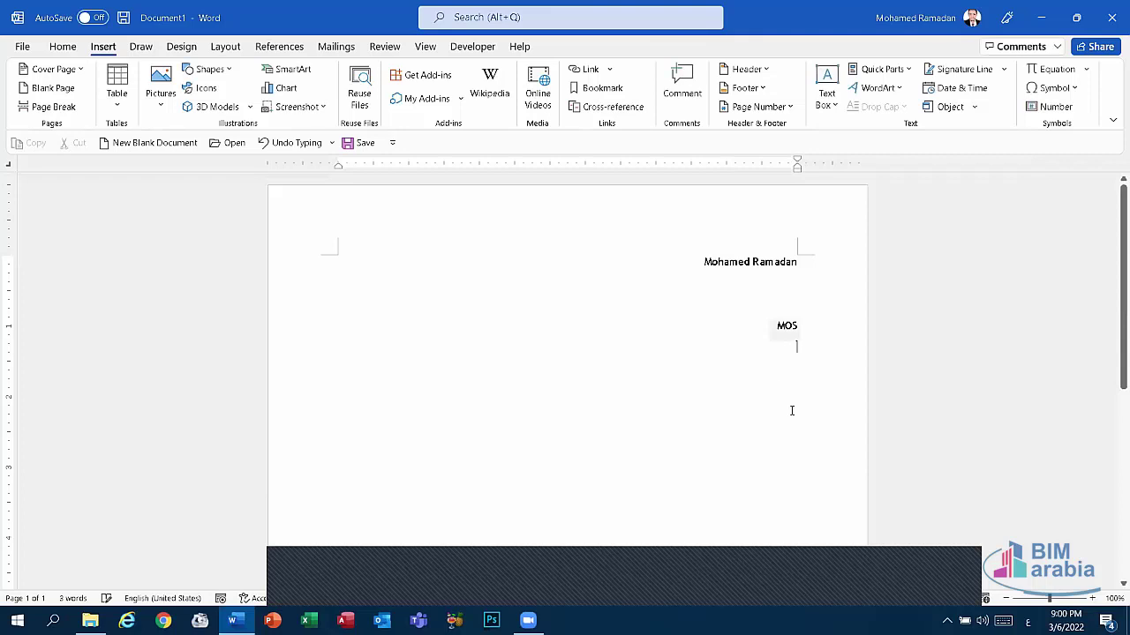
# - Select the MOS title and the author's name together and delete them
pyautogui.click(786, 328)
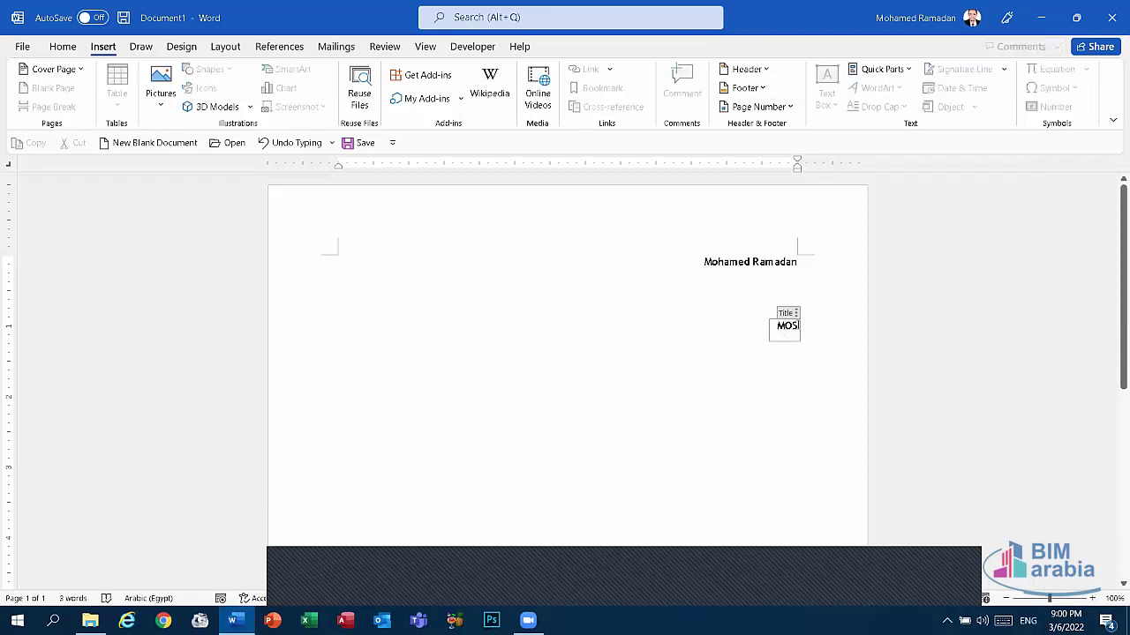
pyautogui.click(784, 327)
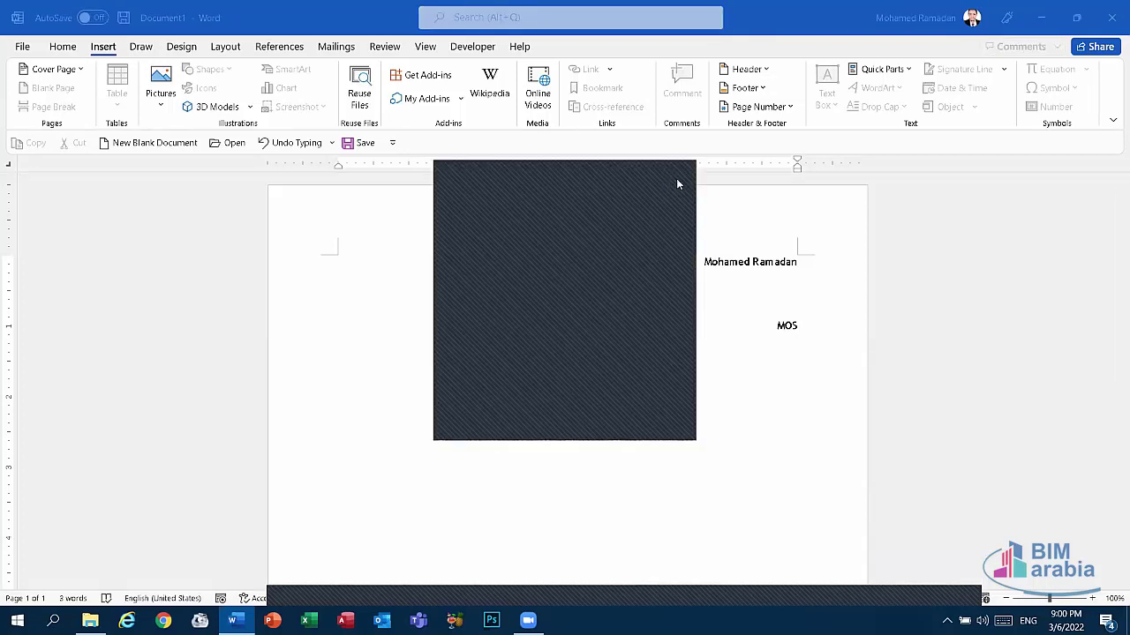
pyautogui.click(802, 329)
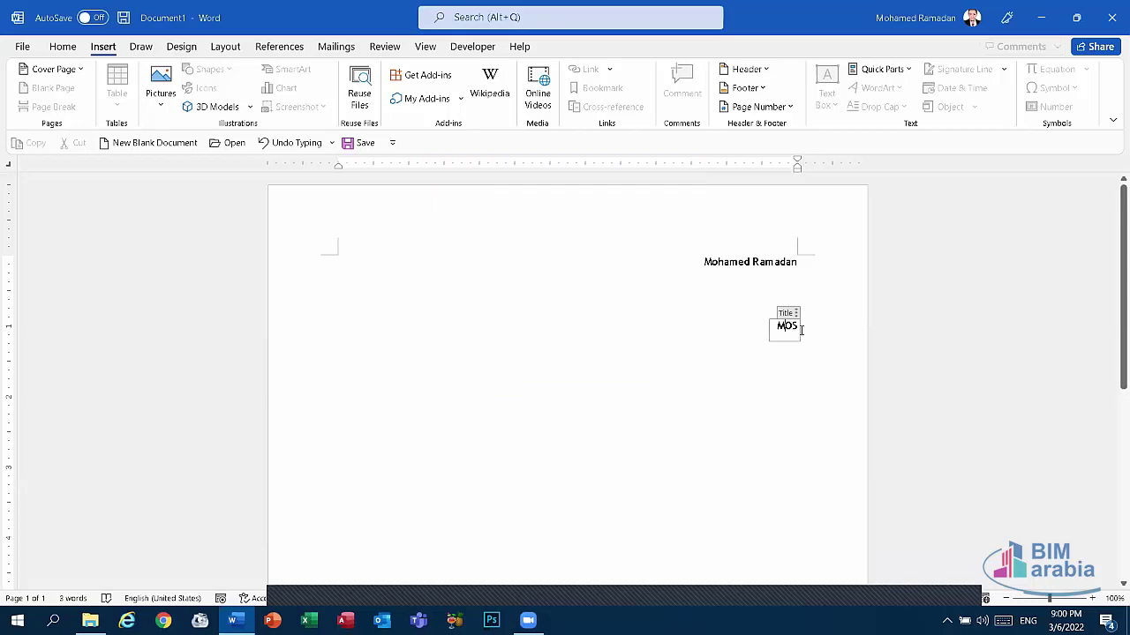
pyautogui.moveTo(740, 359); pyautogui.dragTo(707, 242)
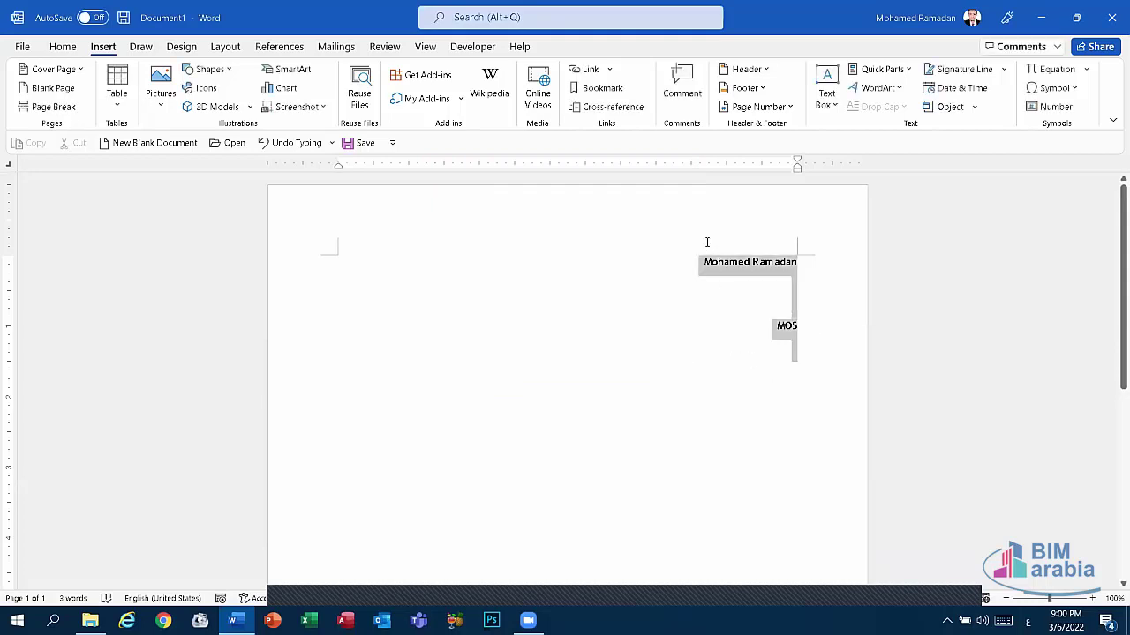
pyautogui.press('Delete')
pyautogui.hotkey('alt', 'shift')
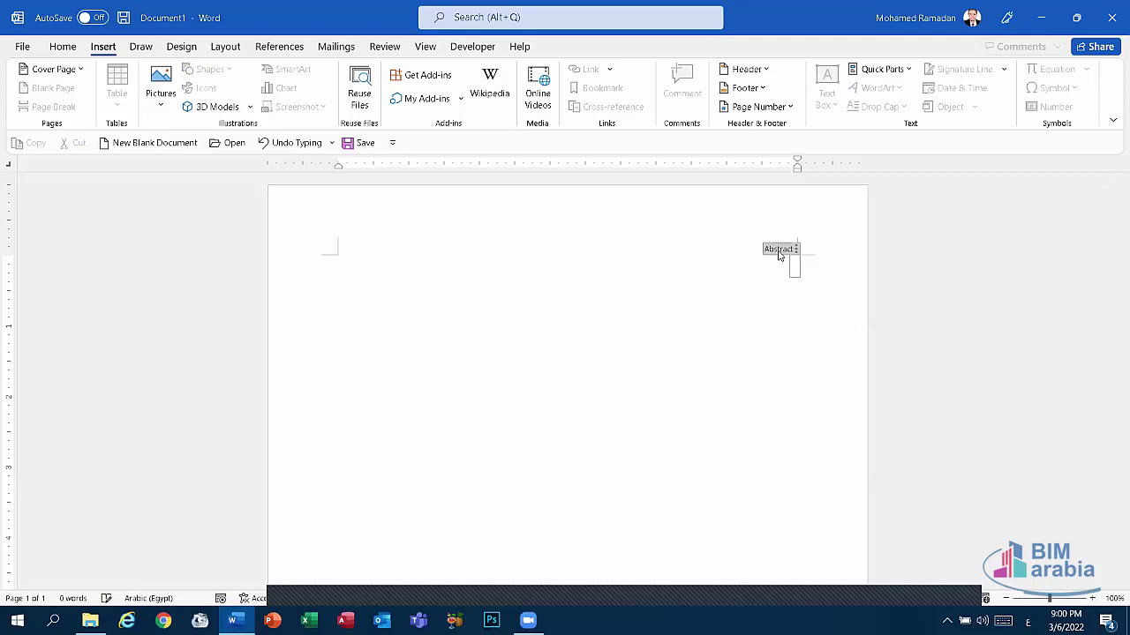
# - Delete the leftover empty Abstract field, then insert and remove a purple gradient reflection WordArt
pyautogui.click(774, 265)
pyautogui.press('BackSpace')
pyautogui.click(781, 303)
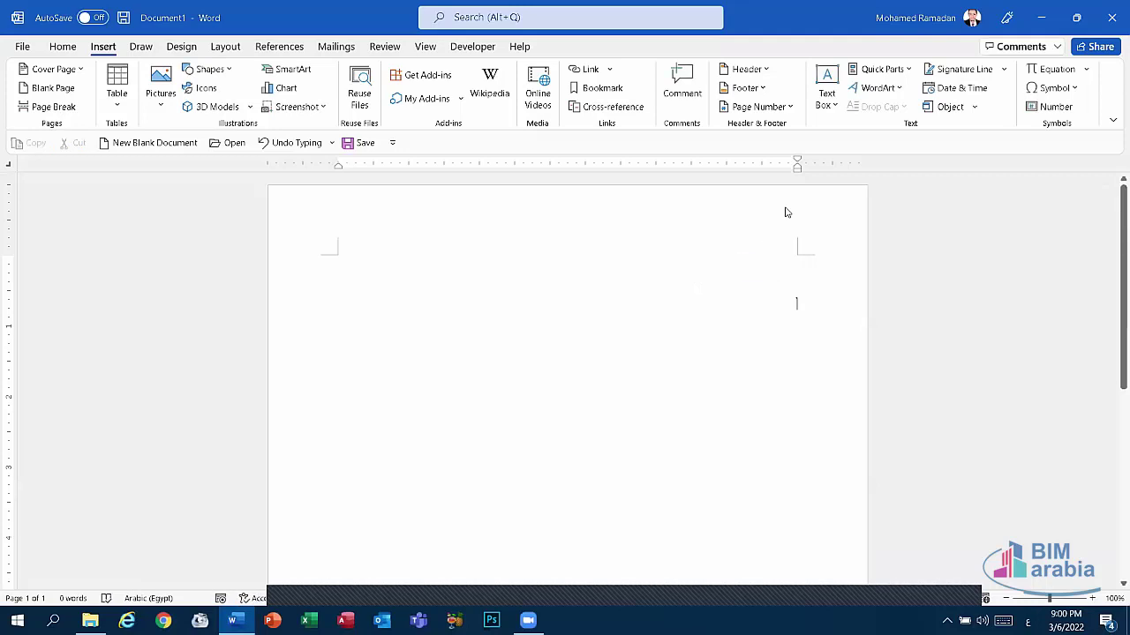
pyautogui.click(879, 89)
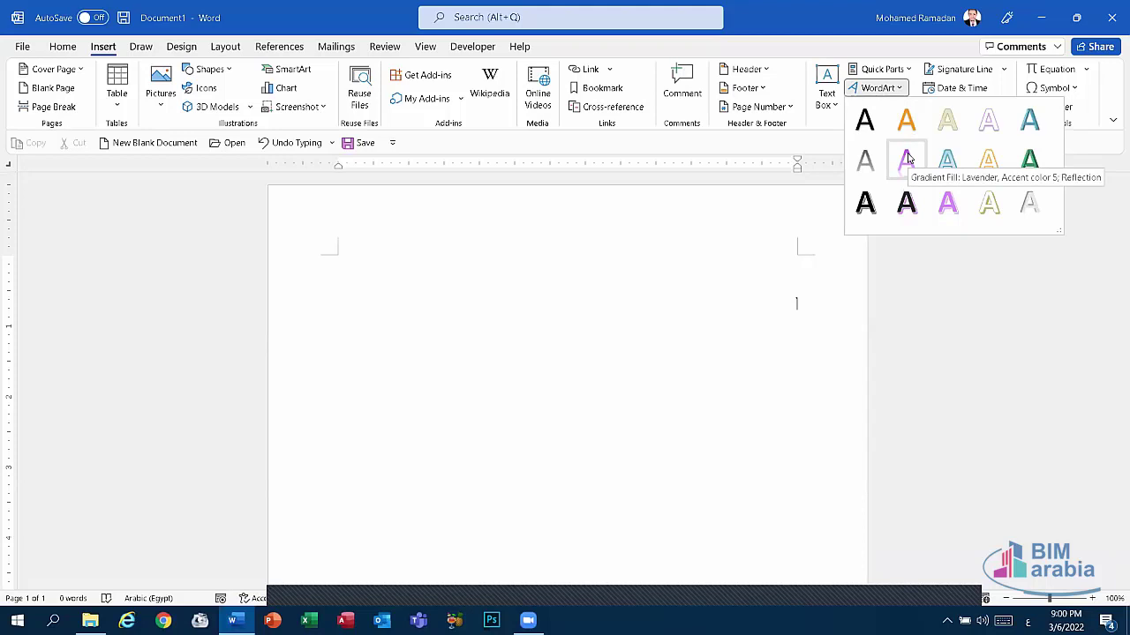
pyautogui.click(907, 159)
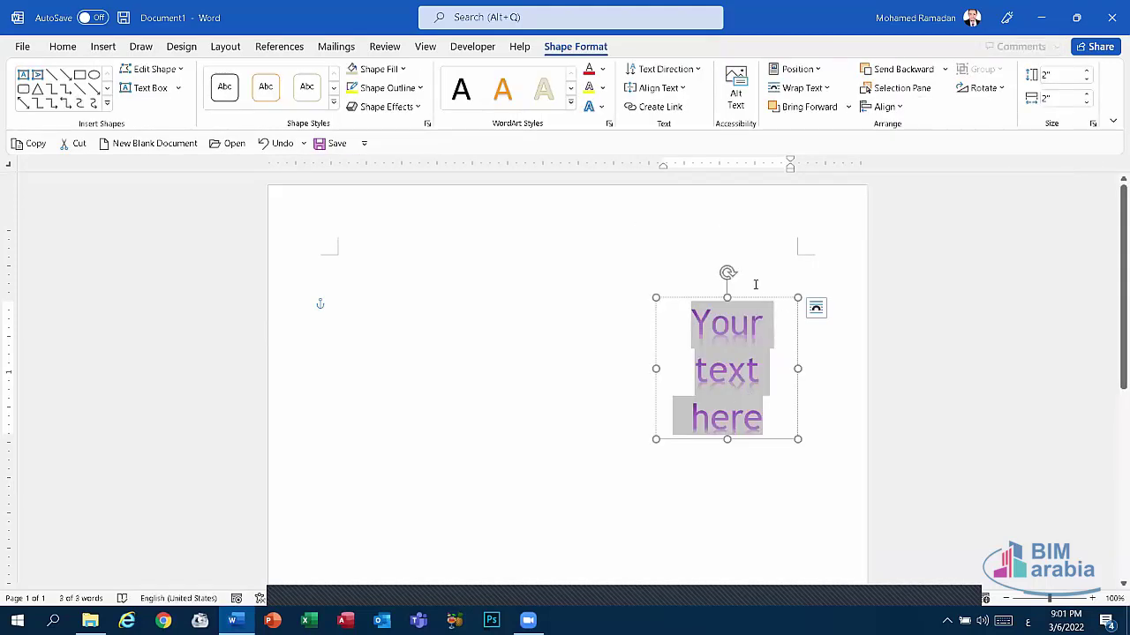
pyautogui.press('Delete')
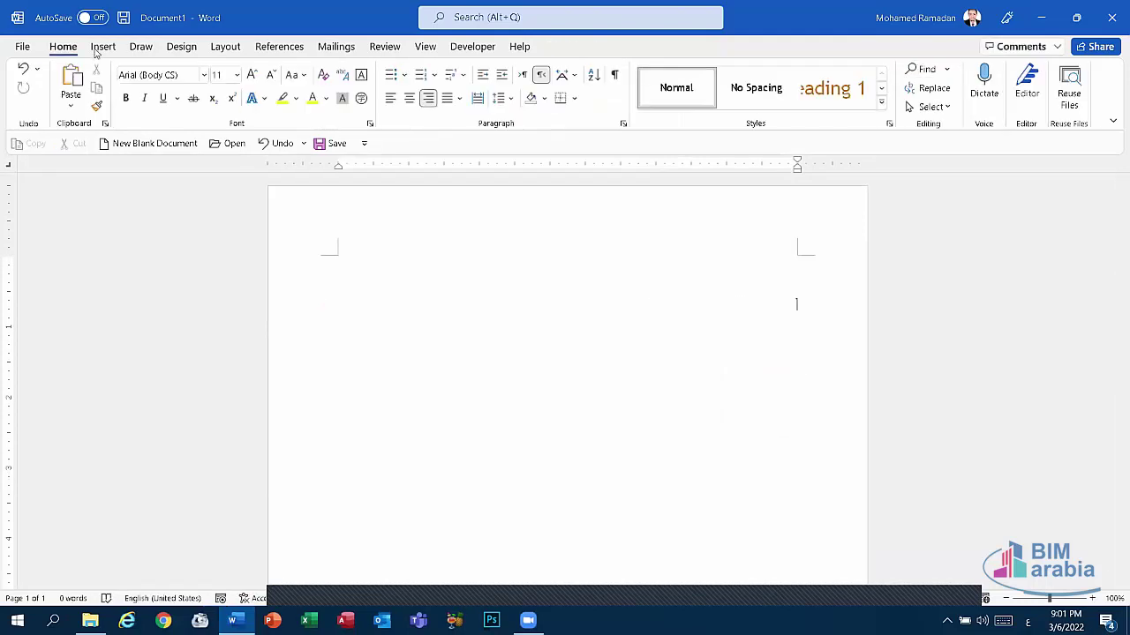
# - Insert a plain WordArt, widen it to fit on one line, then delete it
pyautogui.click(878, 88)
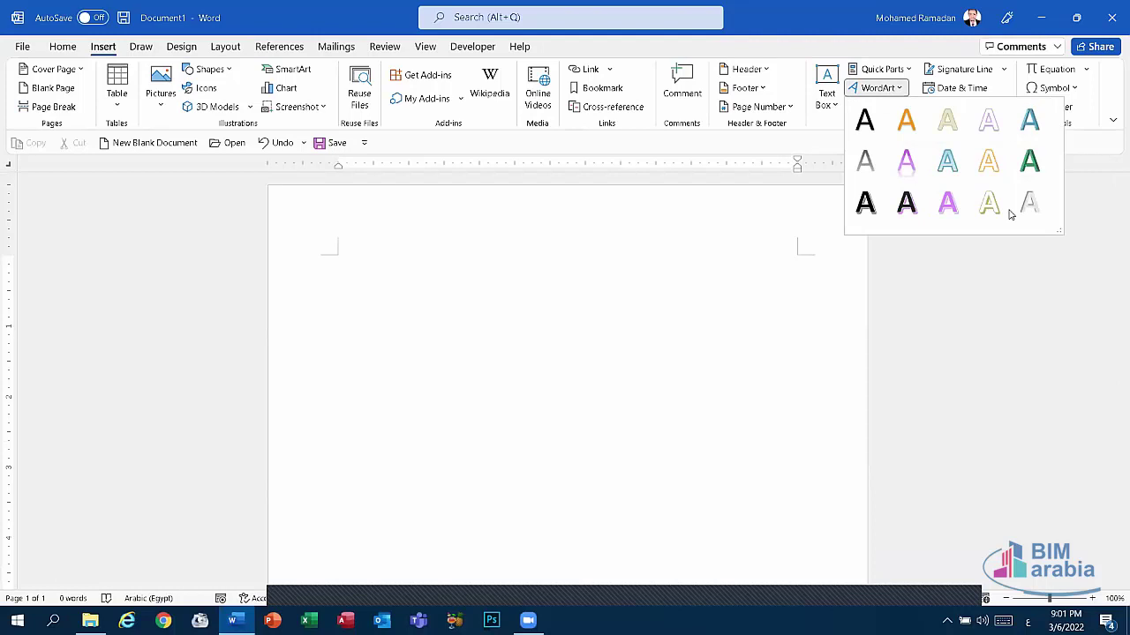
pyautogui.click(865, 120)
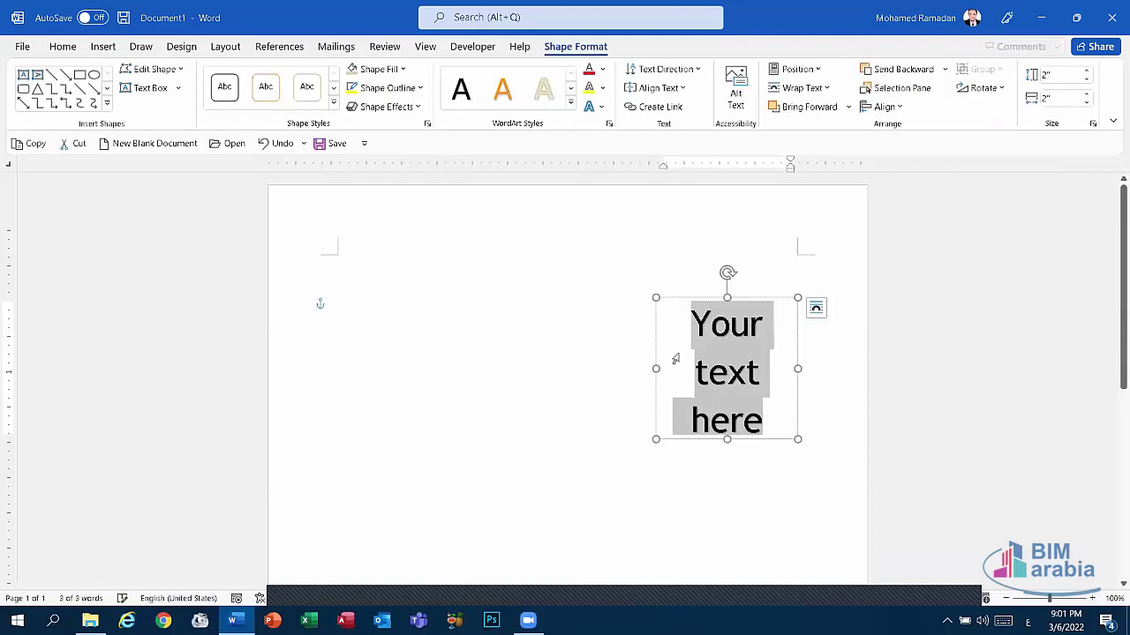
pyautogui.moveTo(656, 297); pyautogui.dragTo(335, 253)
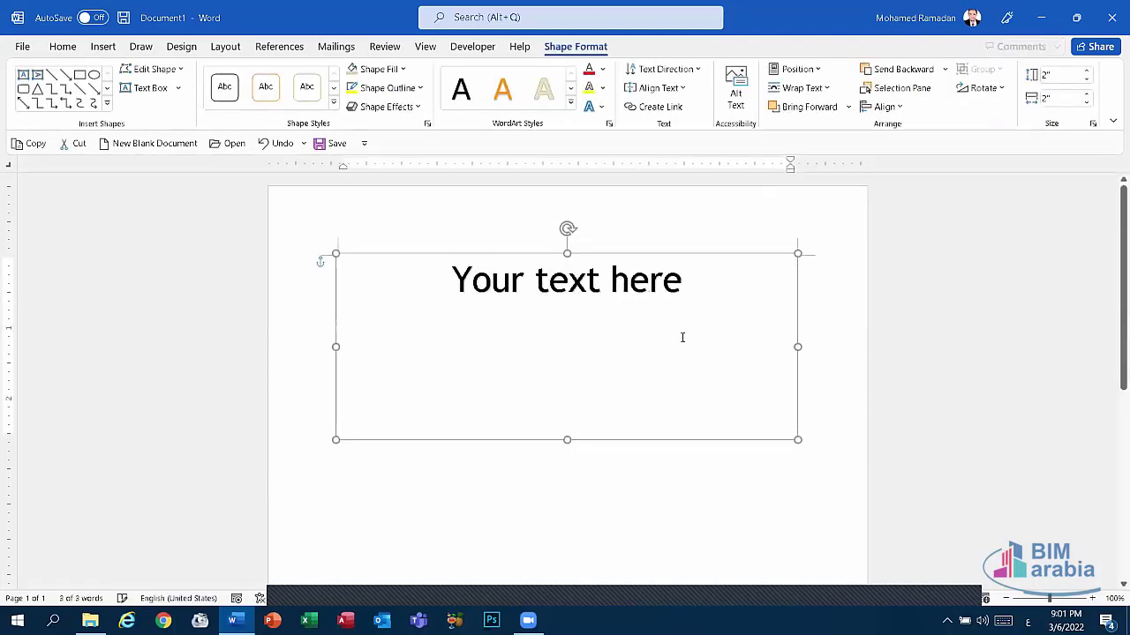
pyautogui.press('Delete')
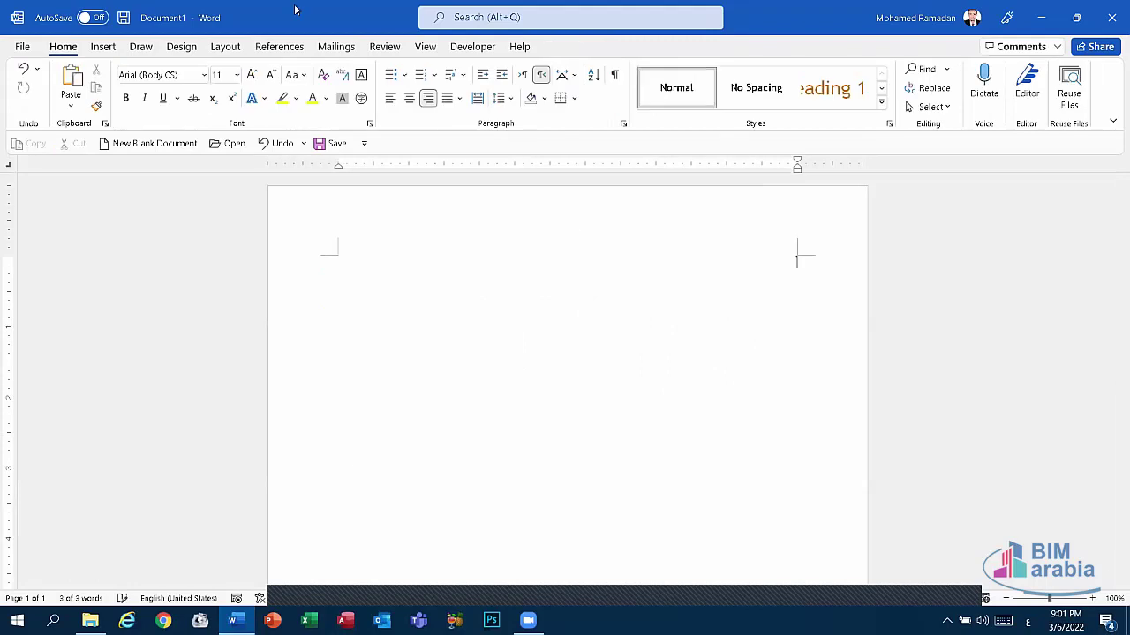
pyautogui.click(101, 47)
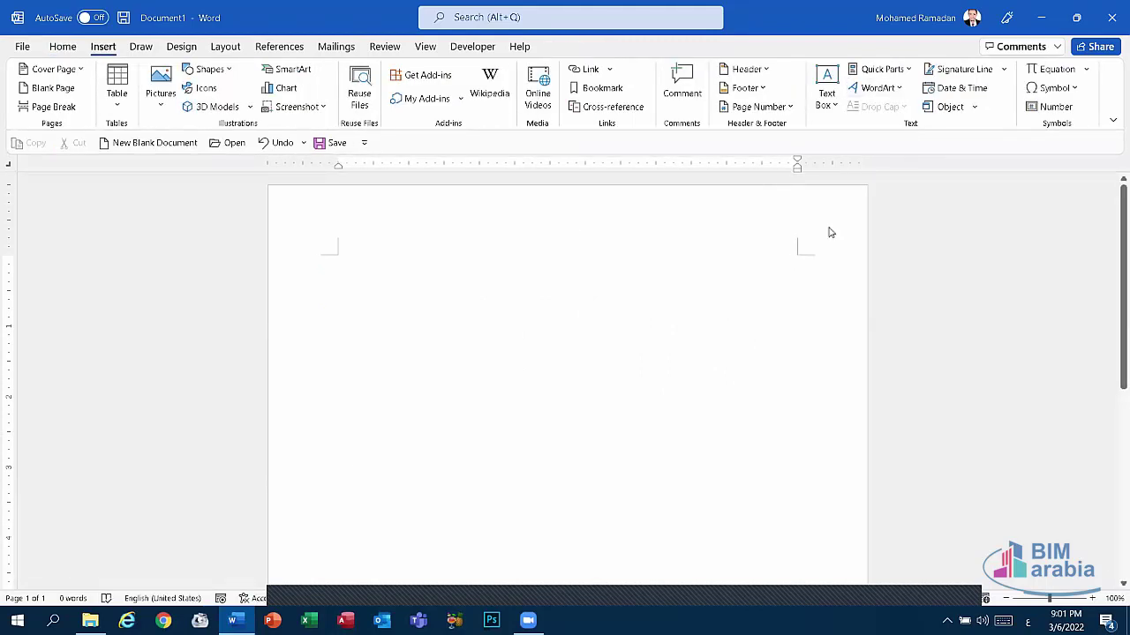
pyautogui.hotkey('alt', 'shift')
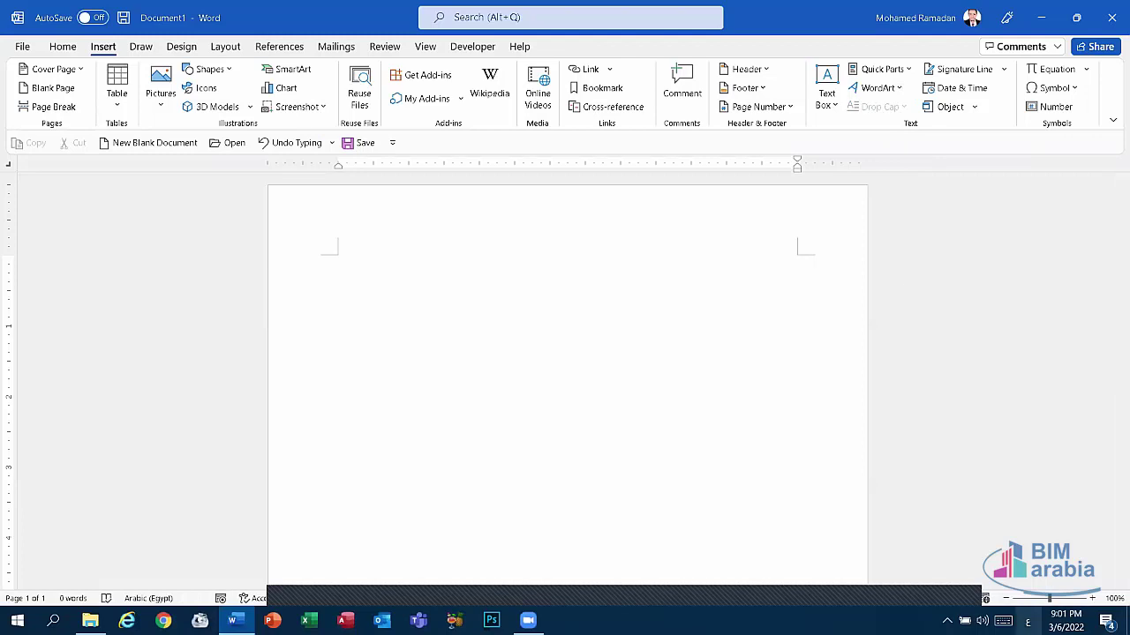
pyautogui.click(1028, 621)
pyautogui.click(992, 495)
pyautogui.write('=')
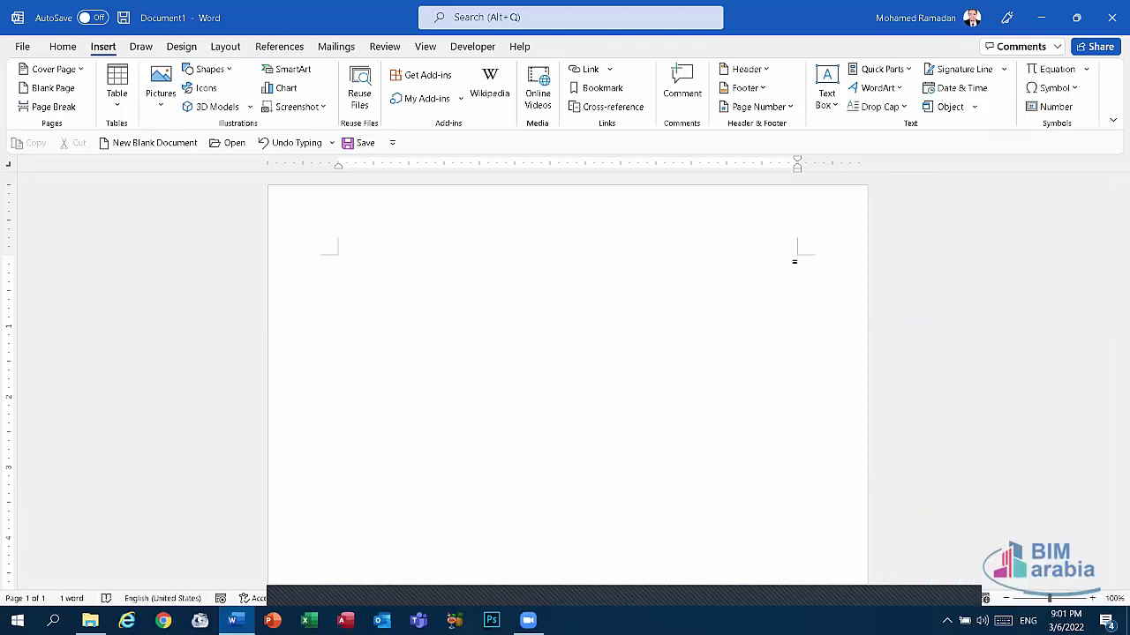
pyautogui.write('rand')
pyautogui.write('()')
pyautogui.press('Return')
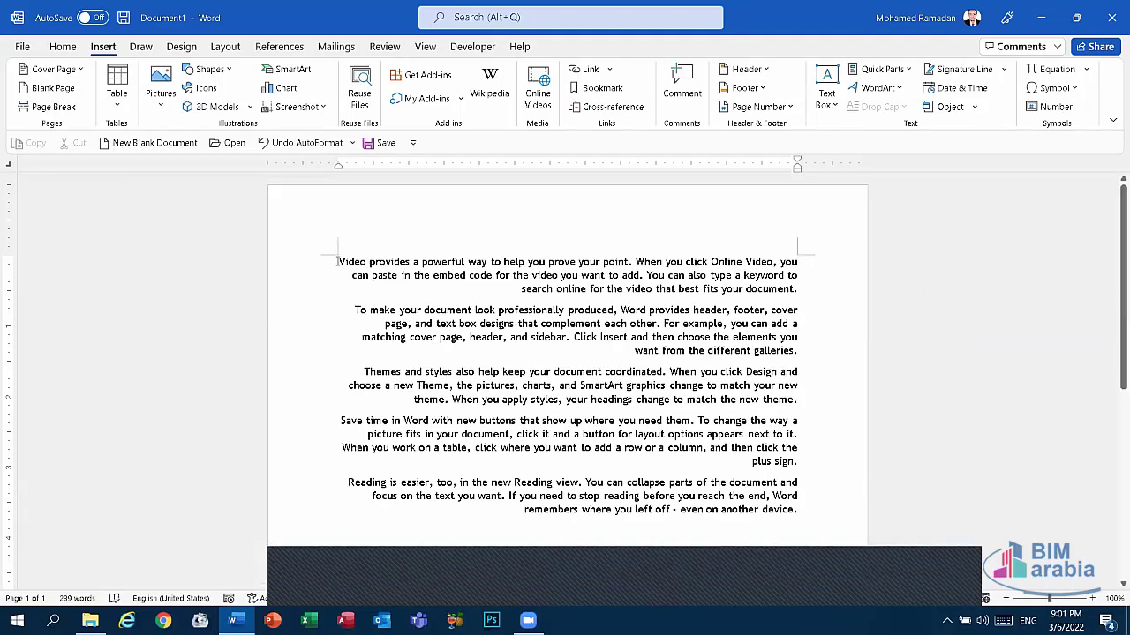
pyautogui.moveTo(338, 261); pyautogui.dragTo(796, 294)
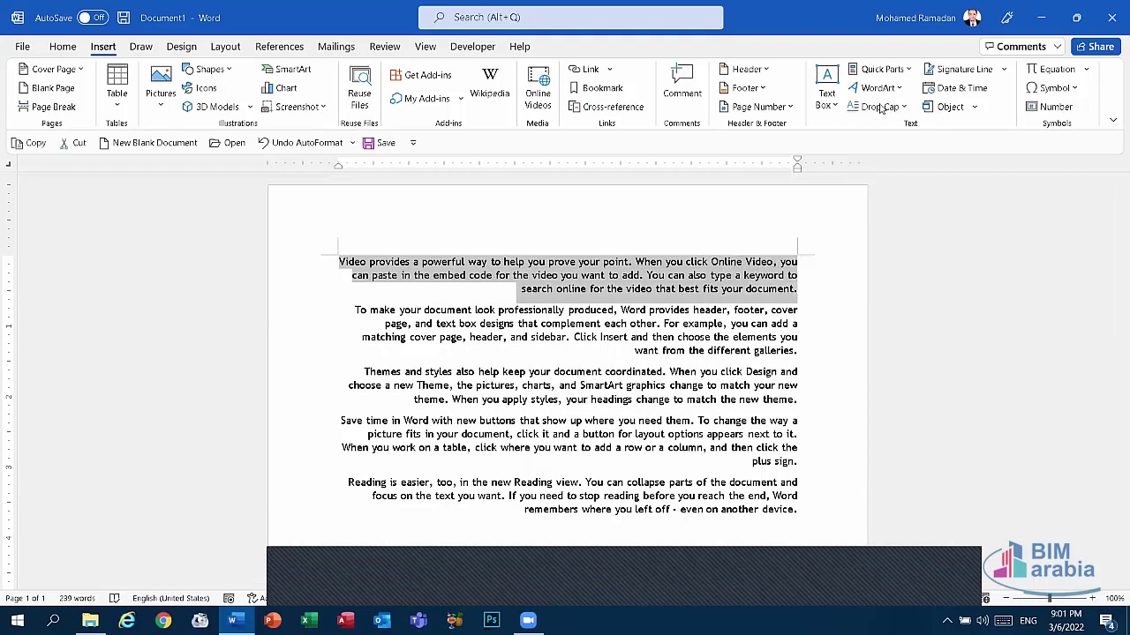
pyautogui.click(880, 107)
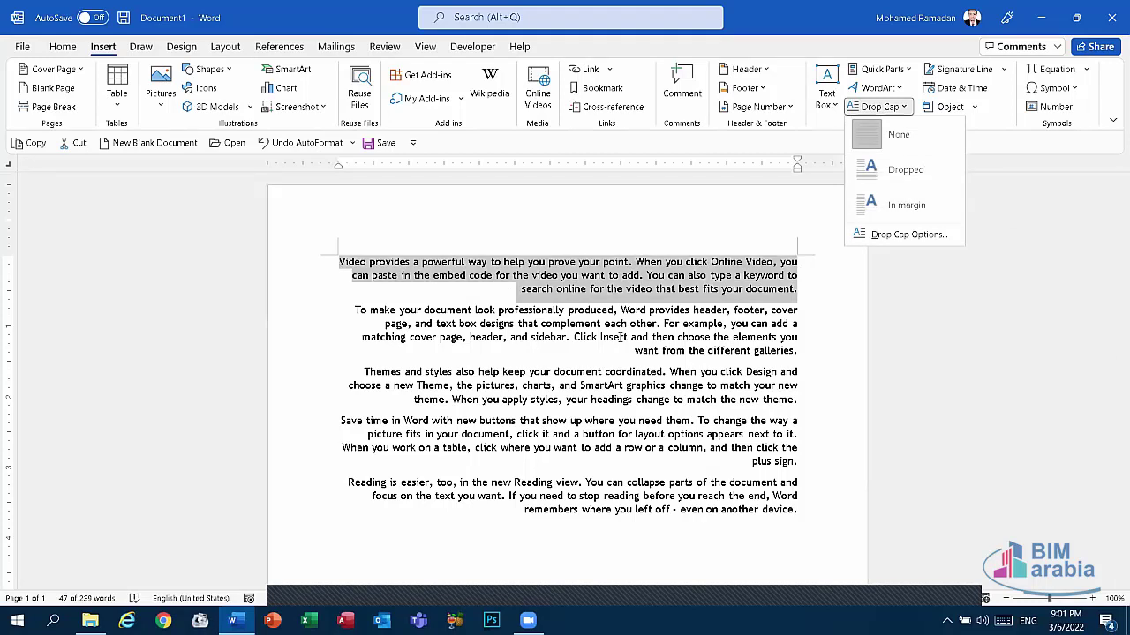
pyautogui.click(621, 337)
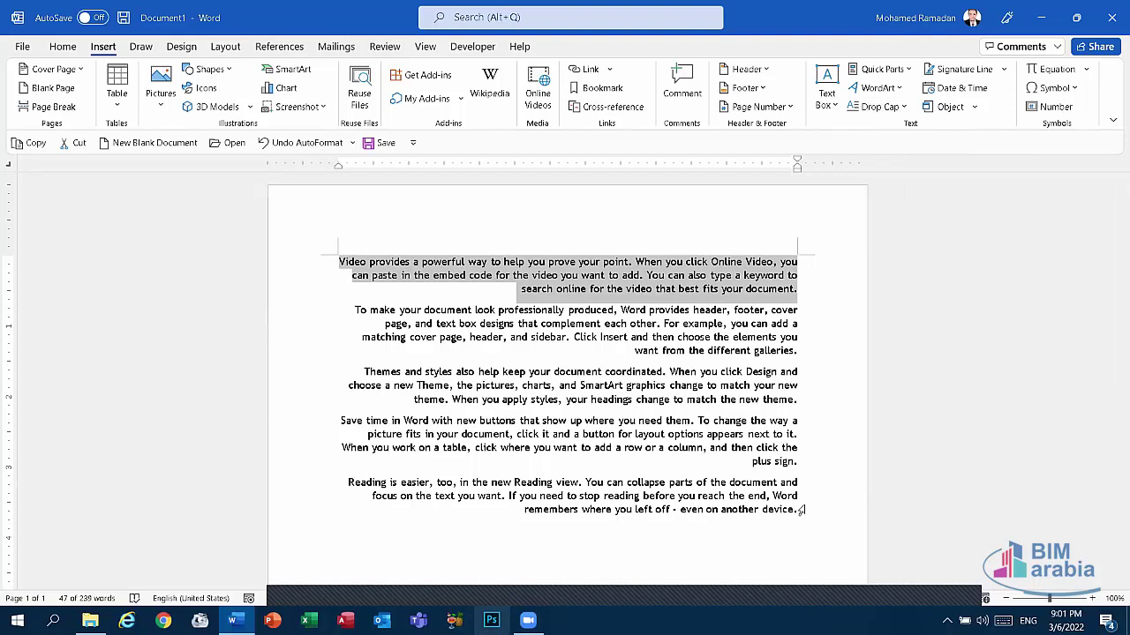
pyautogui.click(63, 46)
pyautogui.hotkey('ctrl', 'a')
pyautogui.click(522, 74)
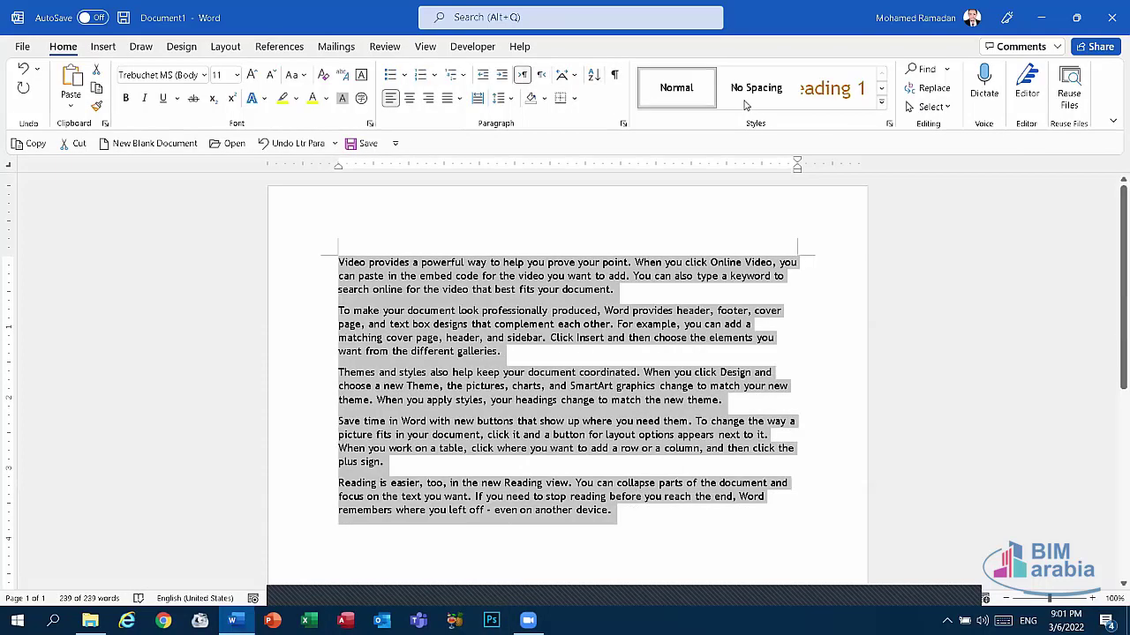
pyautogui.click(102, 46)
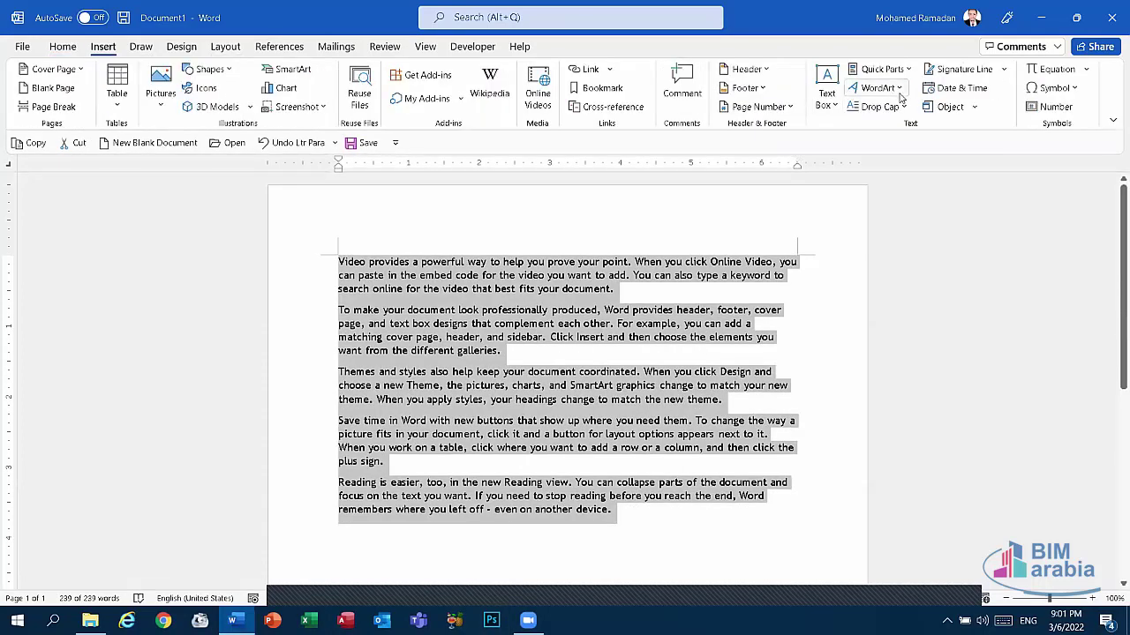
pyautogui.click(869, 107)
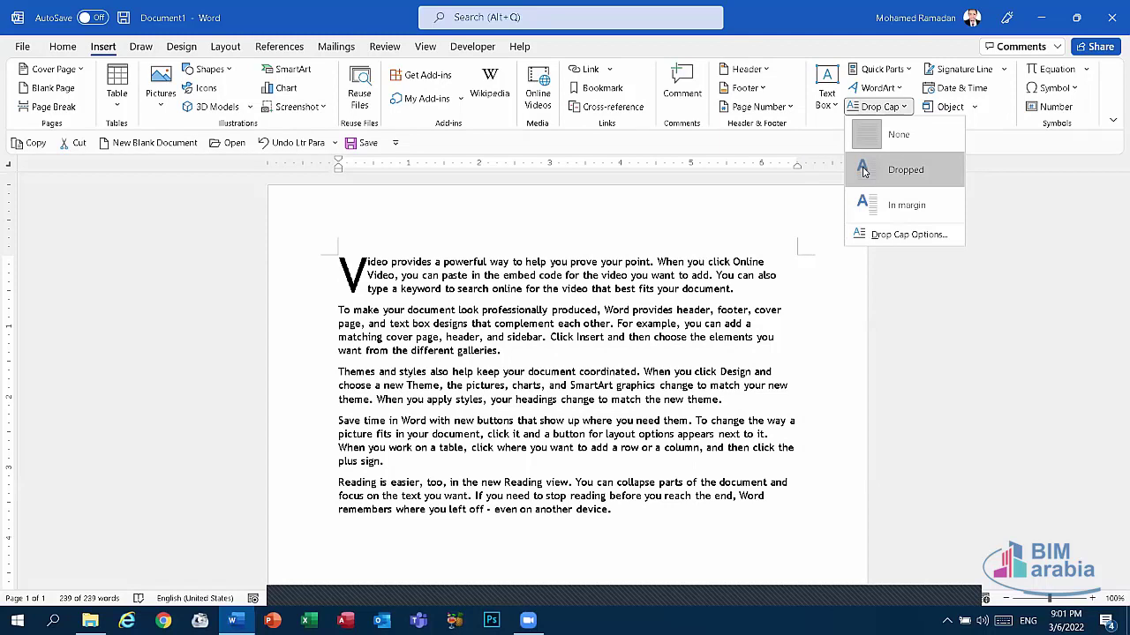
pyautogui.hotkey('ctrl', 'a')
pyautogui.click(781, 238)
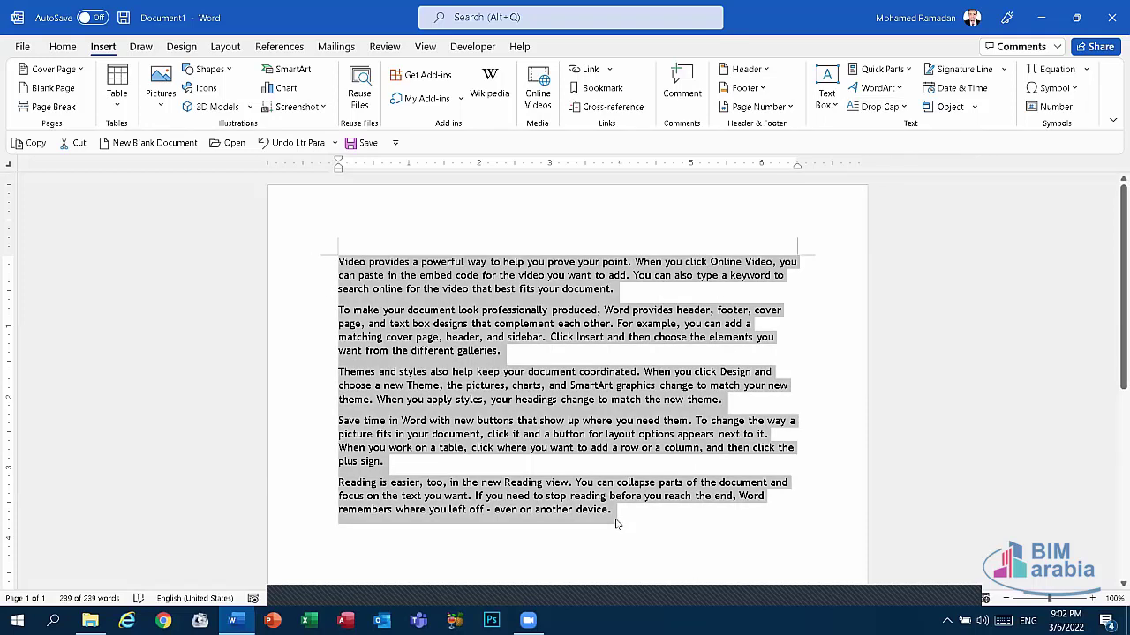
pyautogui.press('BackSpace')
pyautogui.hotkey('alt', 'shift')
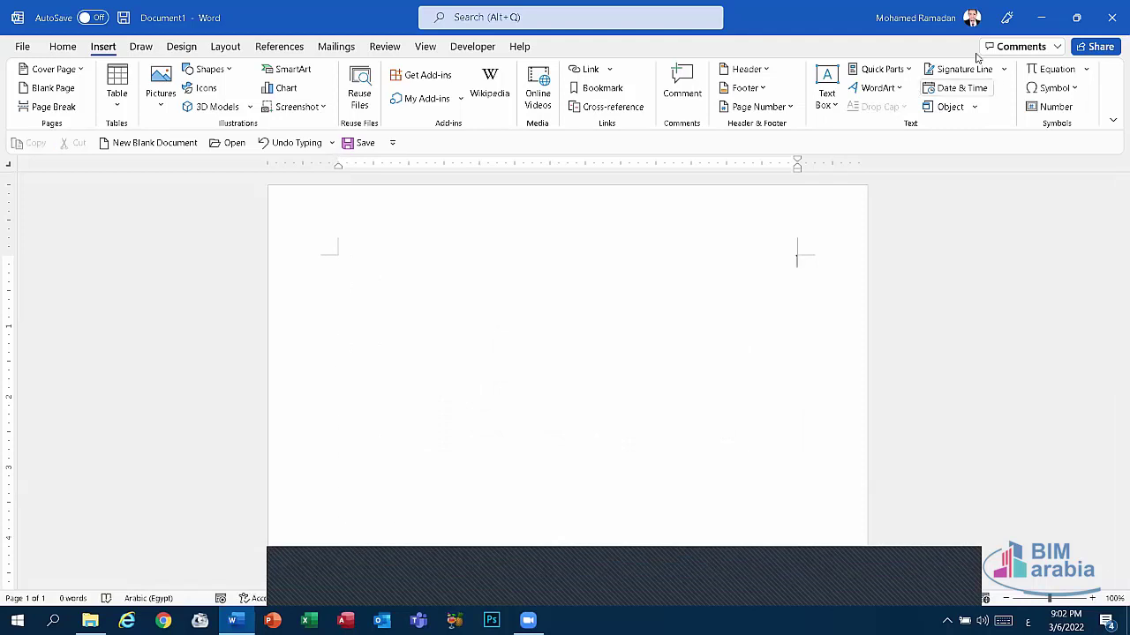
# - Open the Microsoft Office Signature Line setup, cancelling once and reopening it, with English input ready
pyautogui.hotkey('alt', 'shift')
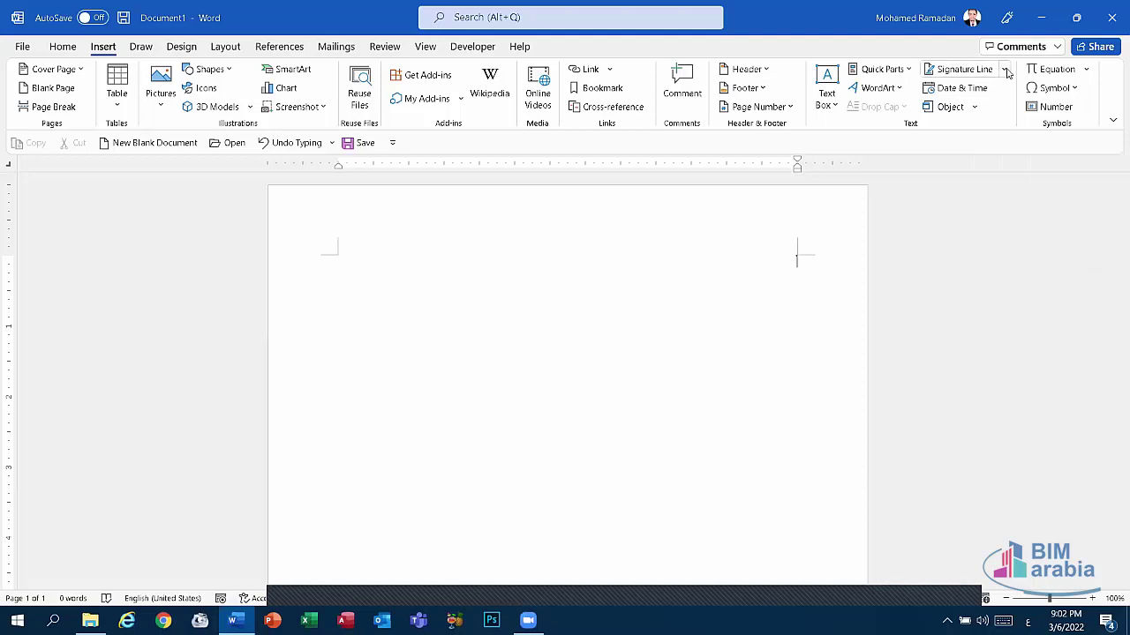
pyautogui.click(1005, 71)
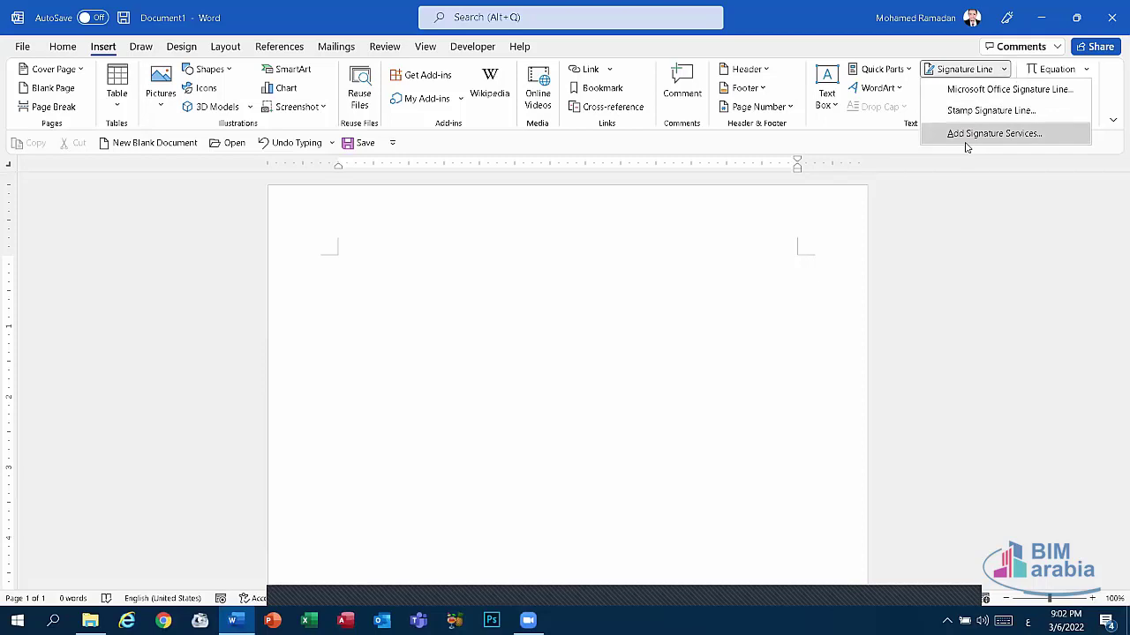
pyautogui.click(953, 92)
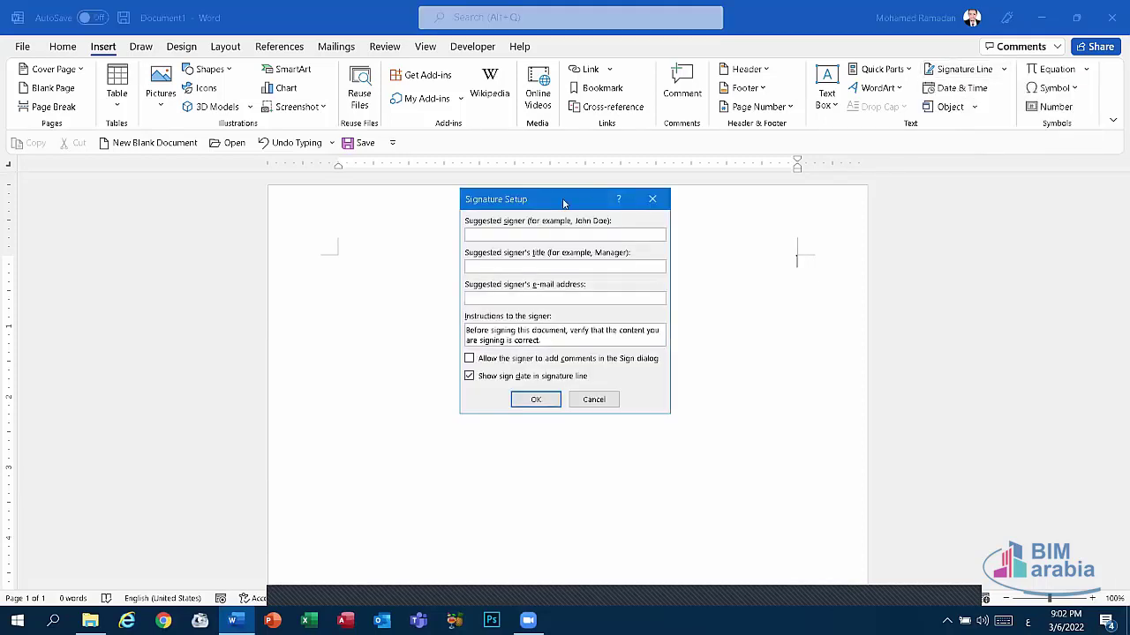
pyautogui.click(686, 253)
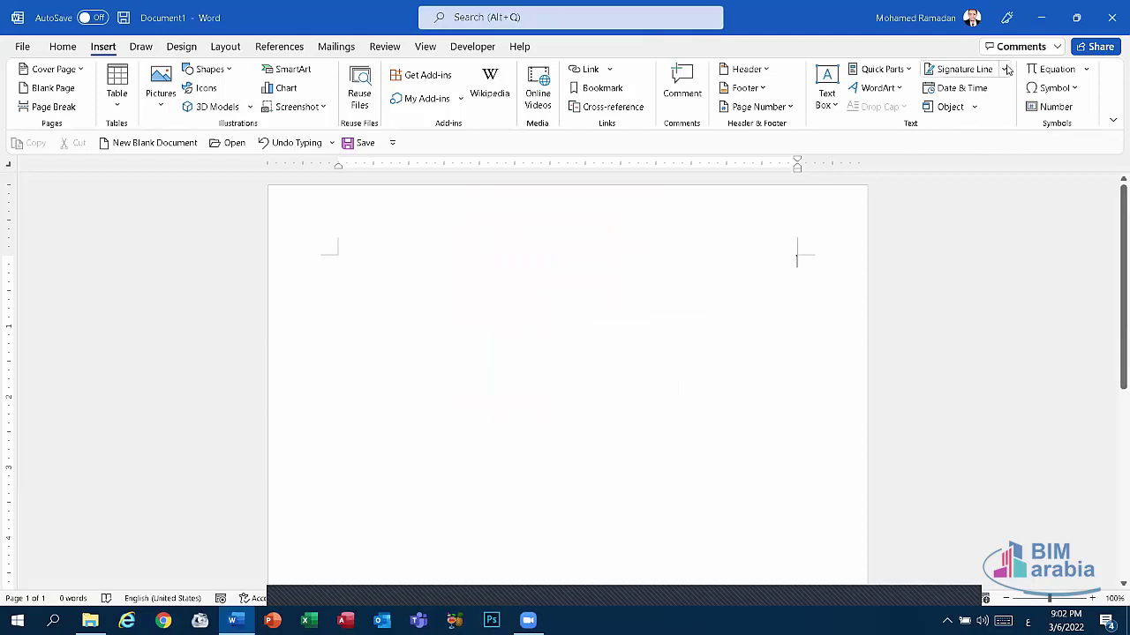
pyautogui.click(1006, 72)
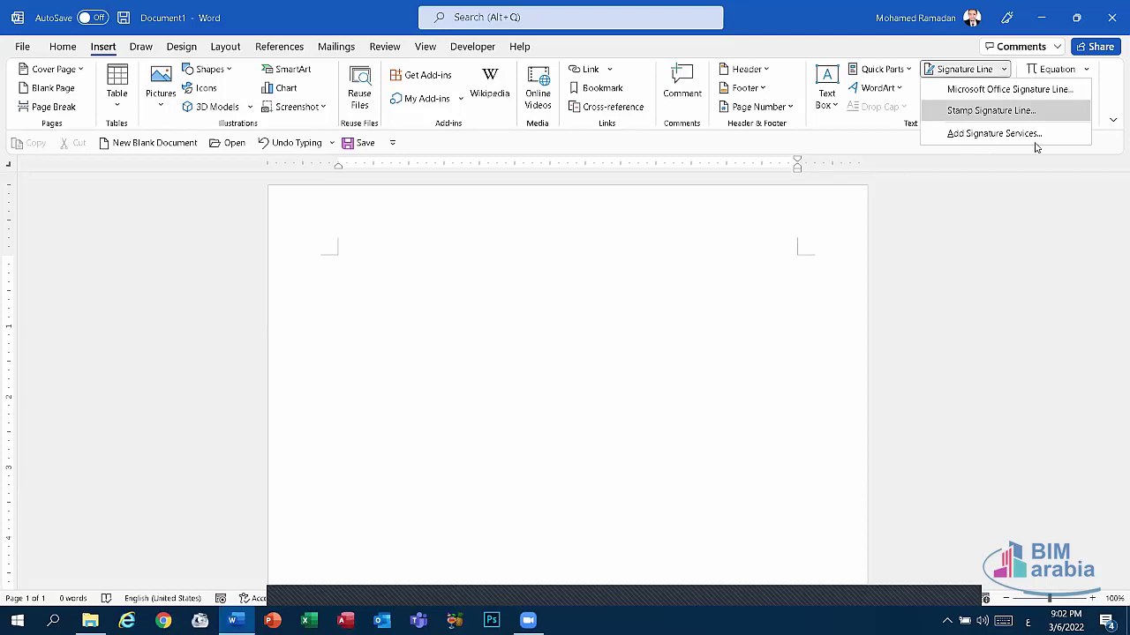
pyautogui.click(1006, 89)
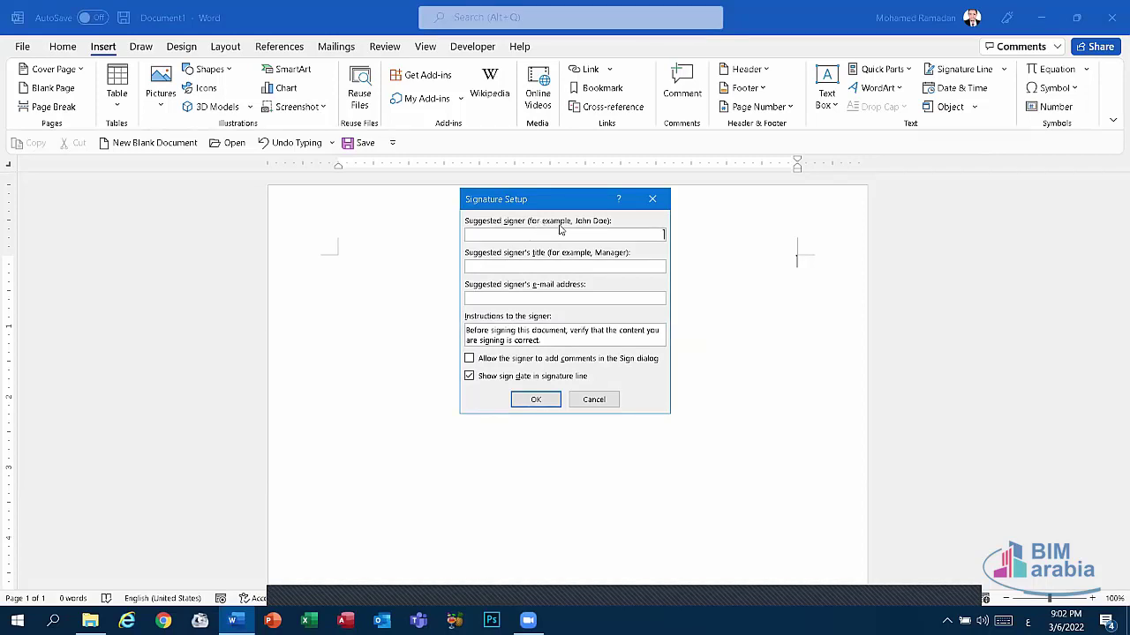
pyautogui.hotkey('alt', 'shift')
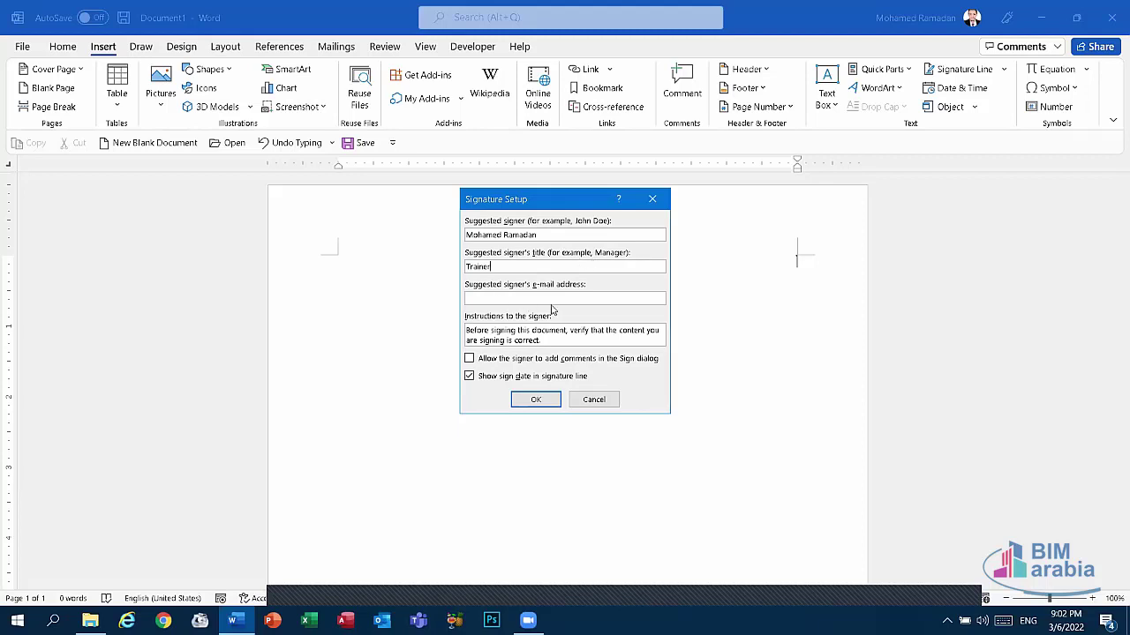
# - Insert the signature line with the Trainer title, then select it and delete it
pyautogui.click(536, 400)
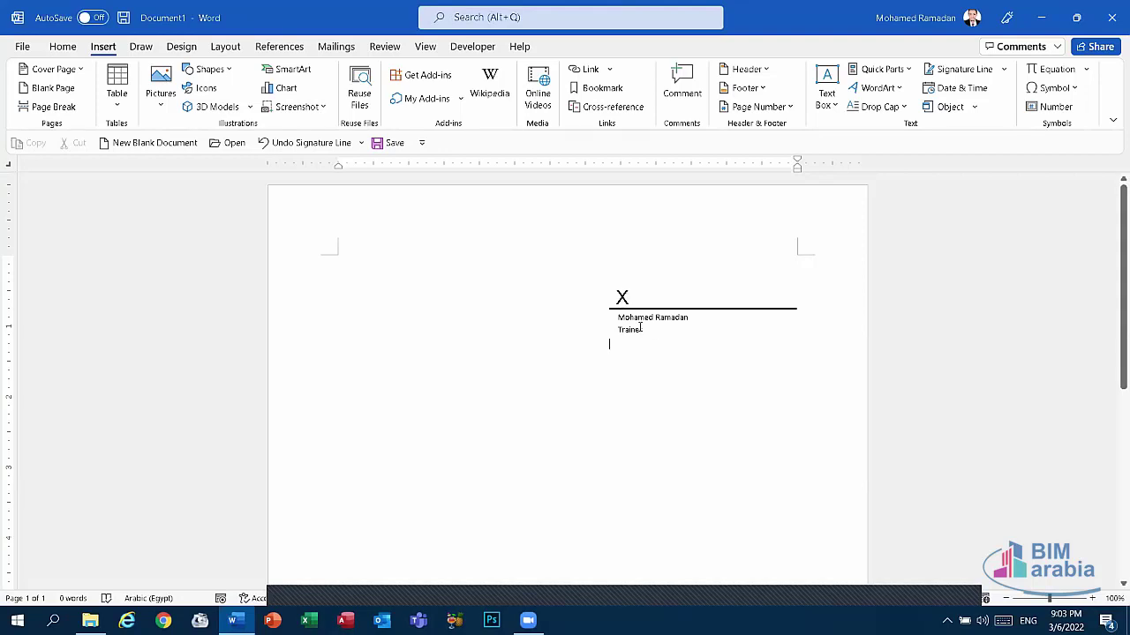
pyautogui.click(661, 329)
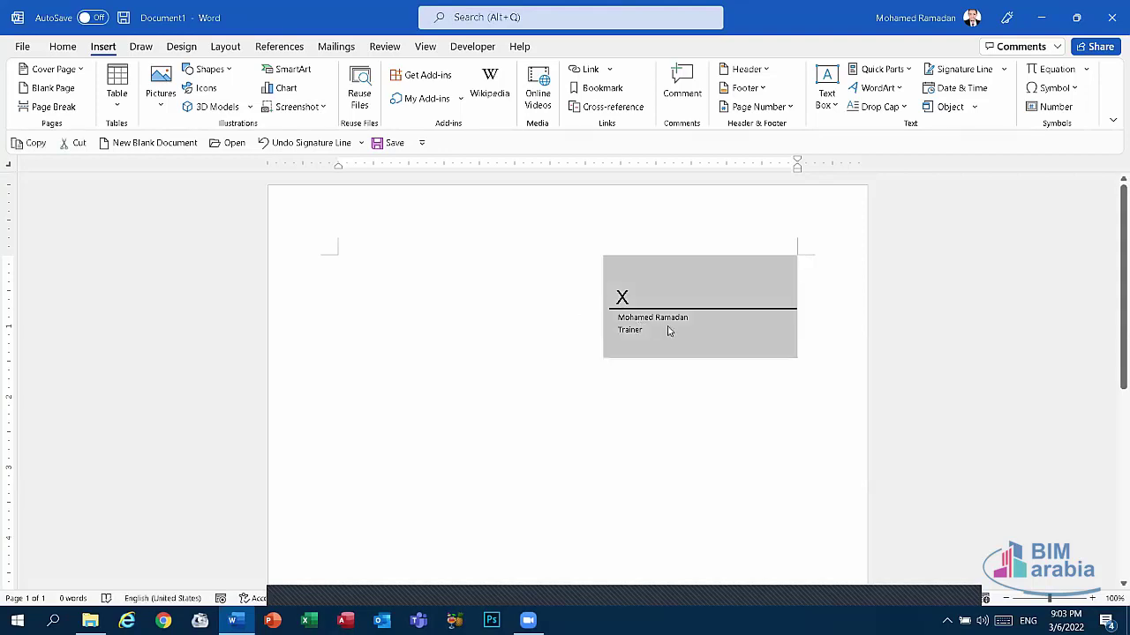
pyautogui.click(668, 331)
pyautogui.click(605, 259)
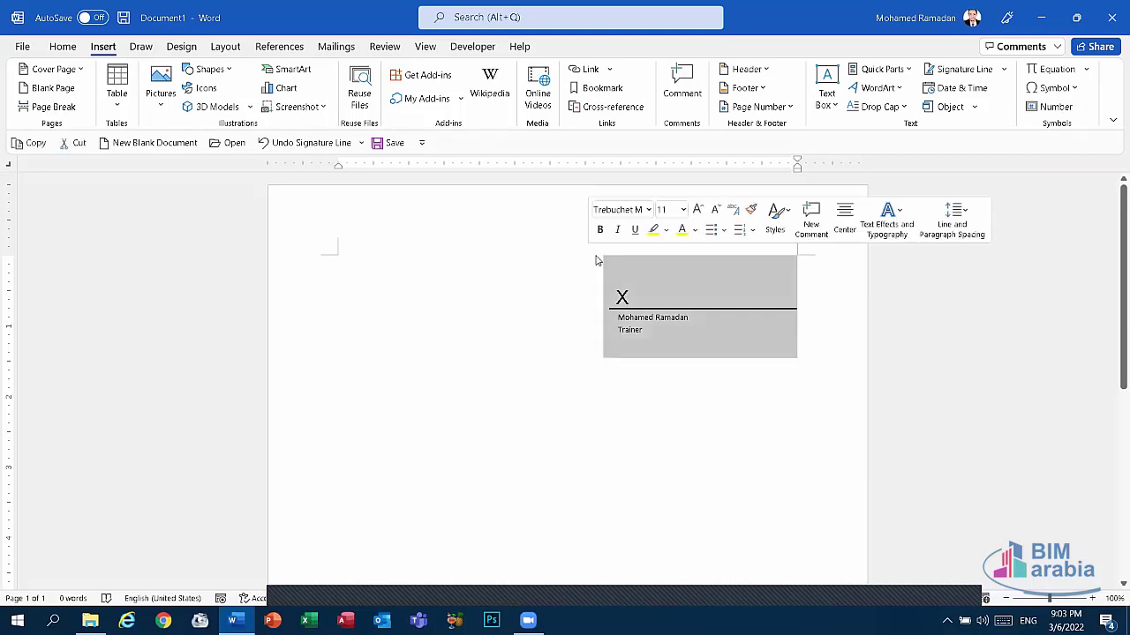
pyautogui.hotkey('alt', 'shift')
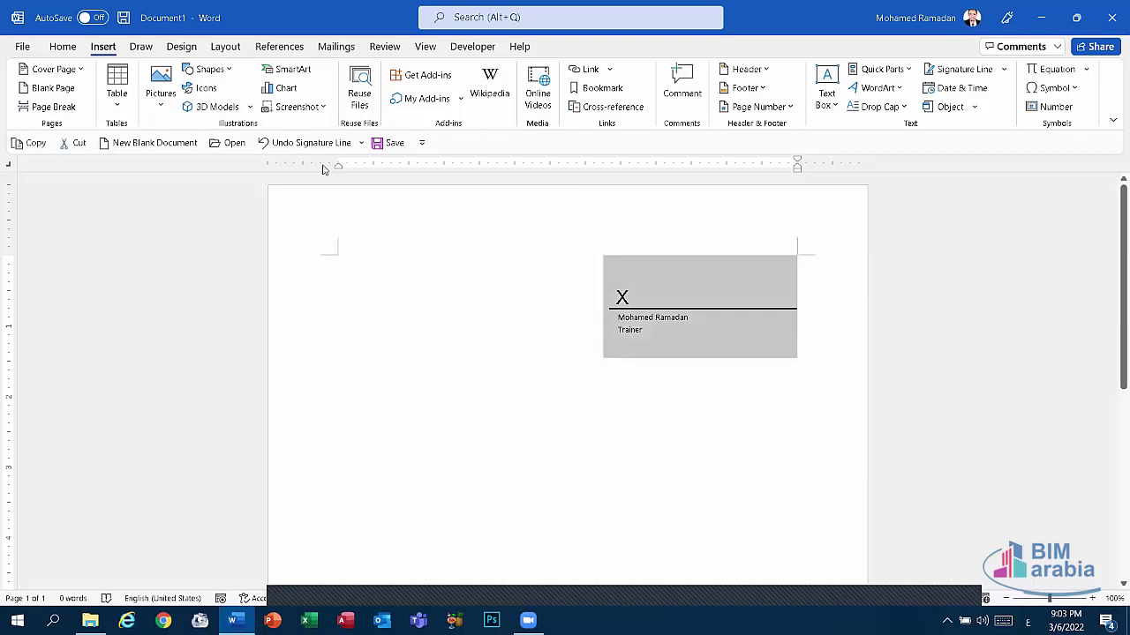
pyautogui.press('Delete')
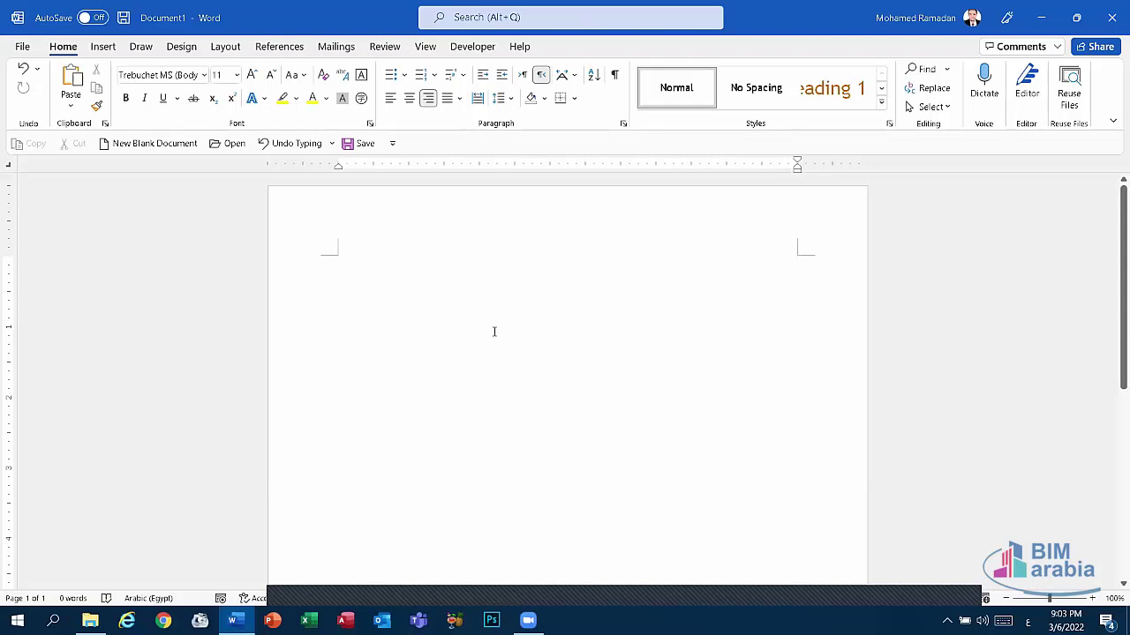
# - Type the author's name at the right margin and set it in the Bad Gong font
pyautogui.hotkey('alt', 'shift')
pyautogui.hotkey('alt', 'shift')
pyautogui.hotkey('alt', 'shift')
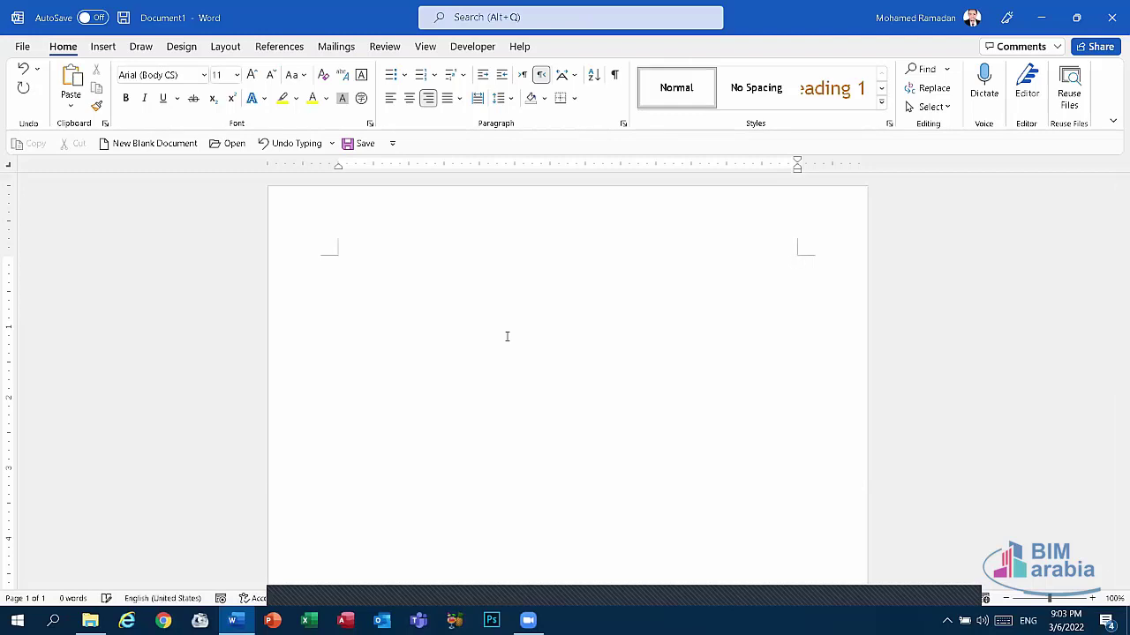
pyautogui.write('ohamed ')
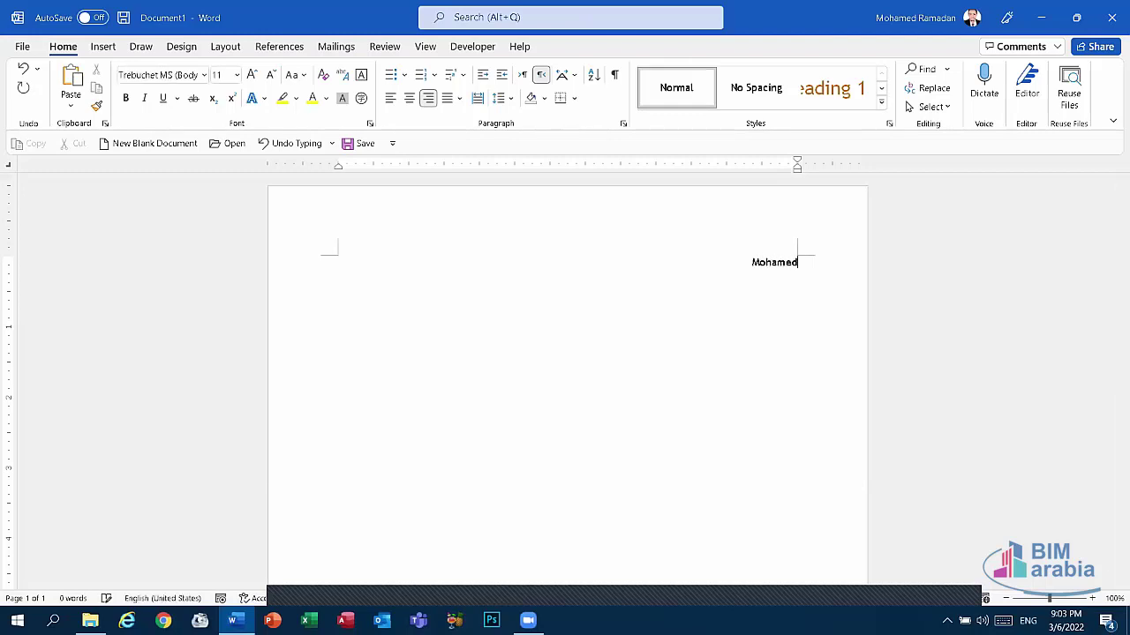
pyautogui.write('Ramadan')
pyautogui.tripleClick(790, 263)
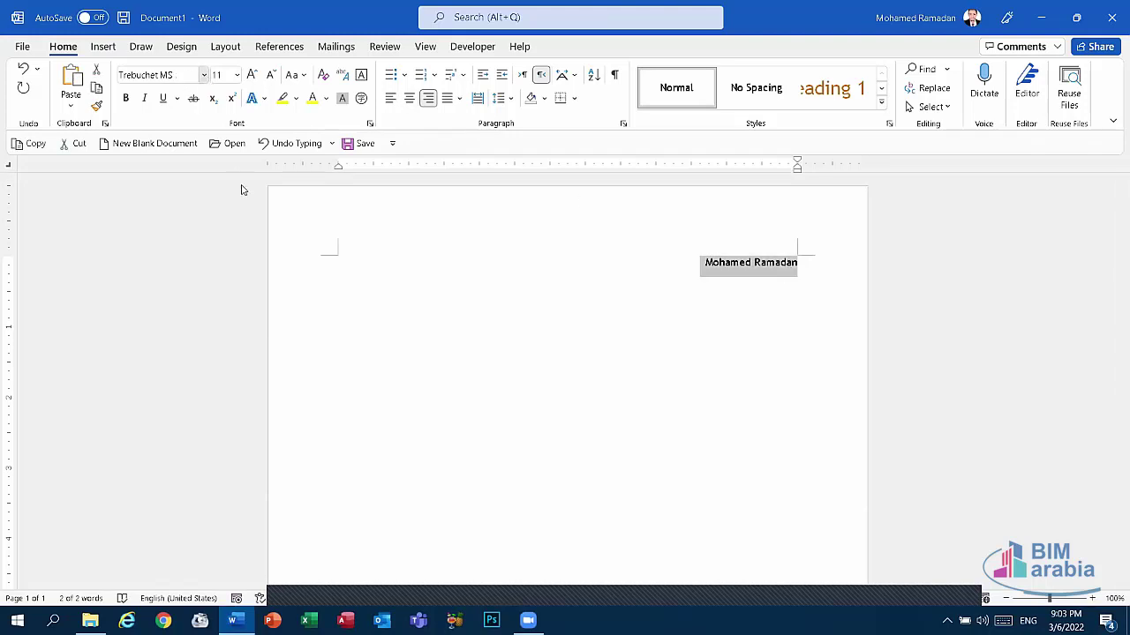
pyautogui.hotkey('ctrl', 'shift', 'f')
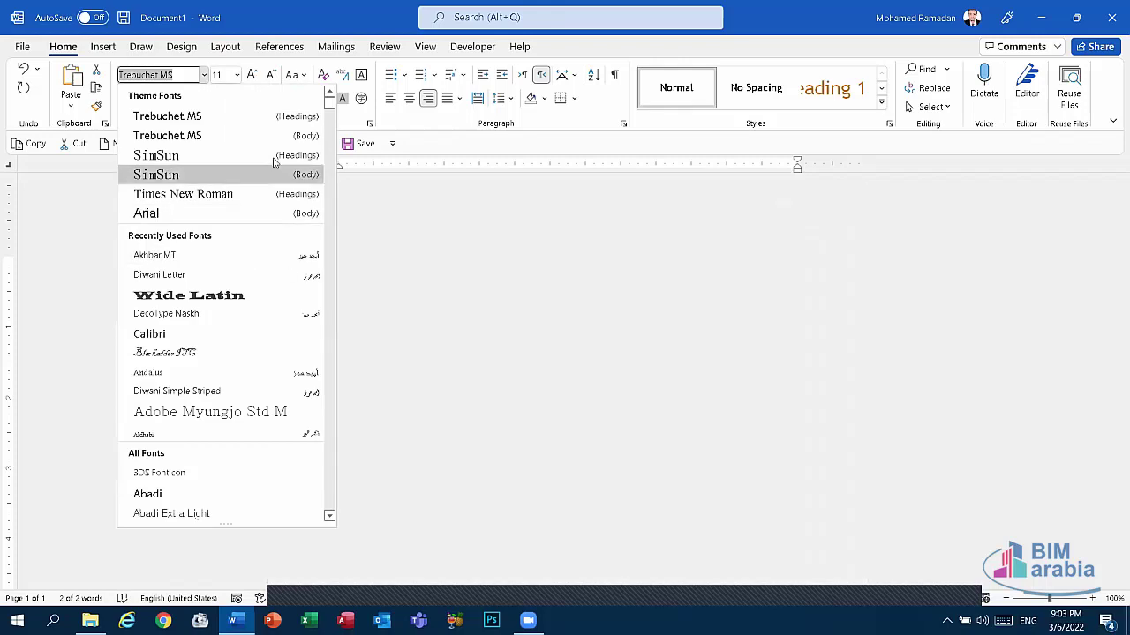
pyautogui.scroll(-1, 277, 159)
pyautogui.scroll(-8, 222, 366)
pyautogui.scroll(-3, 222, 367)
pyautogui.scroll(-3, 202, 396)
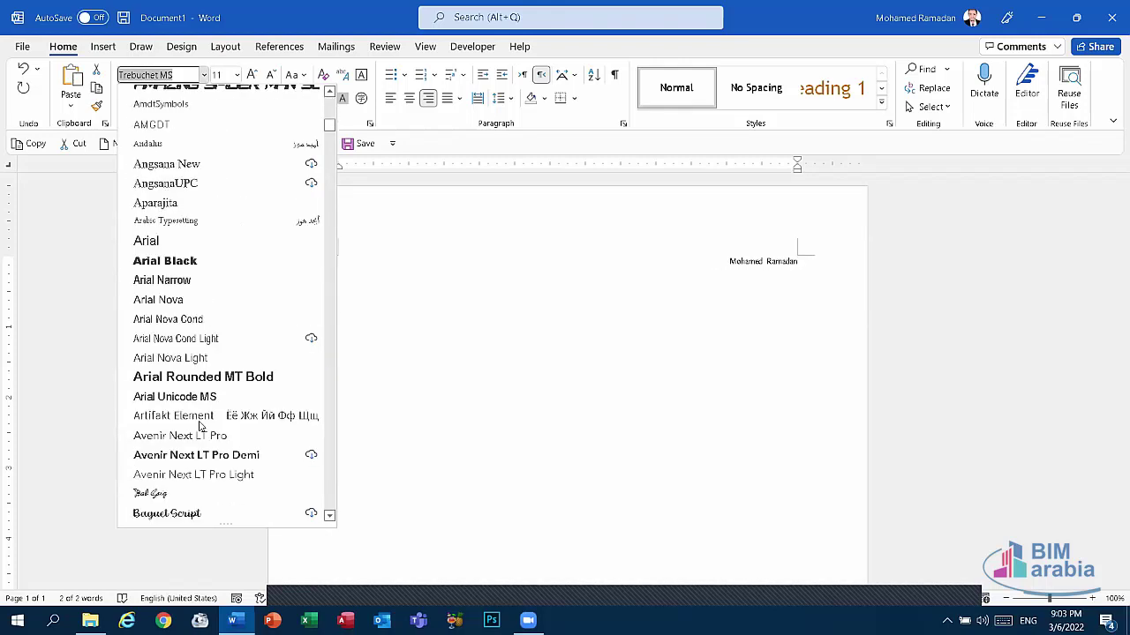
pyautogui.scroll(-5, 202, 424)
pyautogui.scroll(-1, 194, 397)
pyautogui.scroll(2, 178, 284)
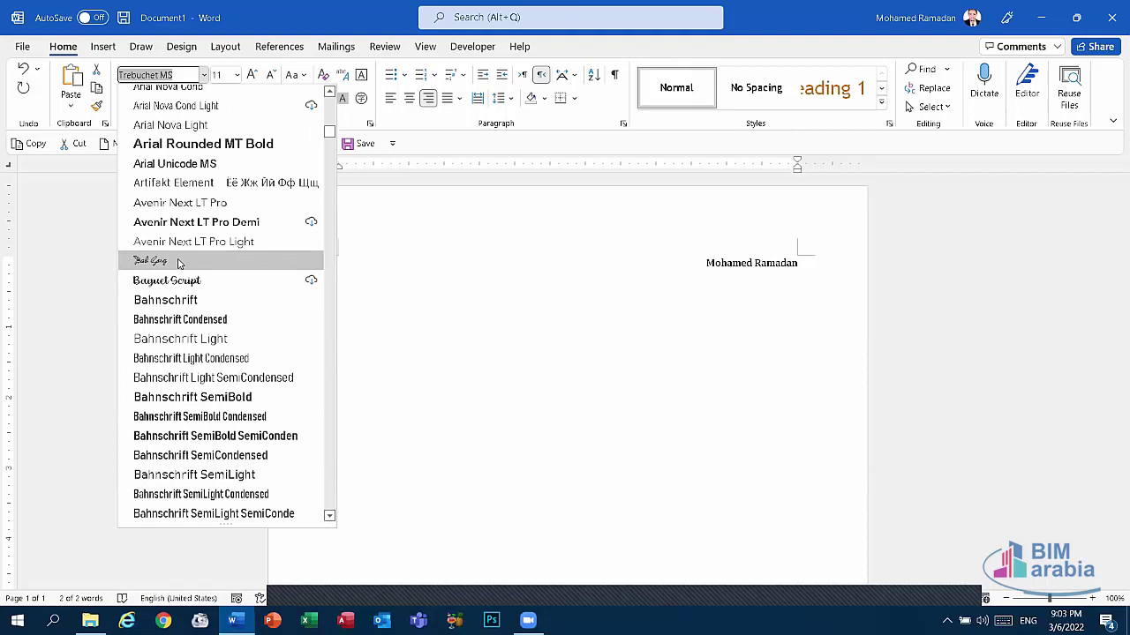
pyautogui.click(166, 261)
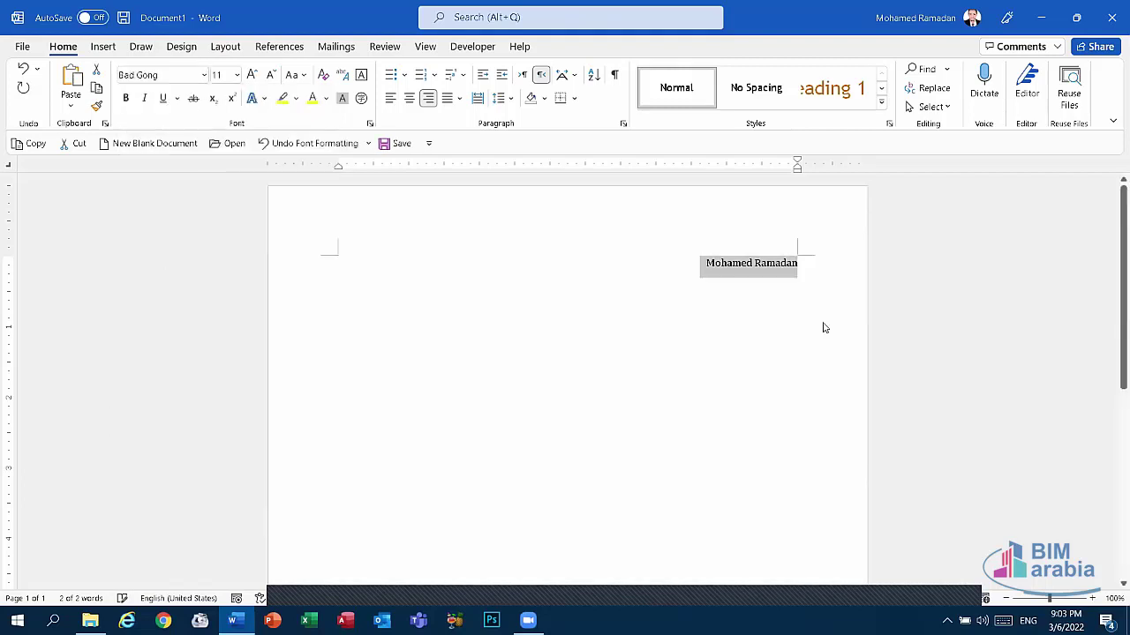
# - Change the name to Brush Script MT at 22 pt, then delete it
pyautogui.click(203, 75)
pyautogui.scroll(-2, 209, 350)
pyautogui.scroll(-6, 209, 350)
pyautogui.scroll(-8, 234, 393)
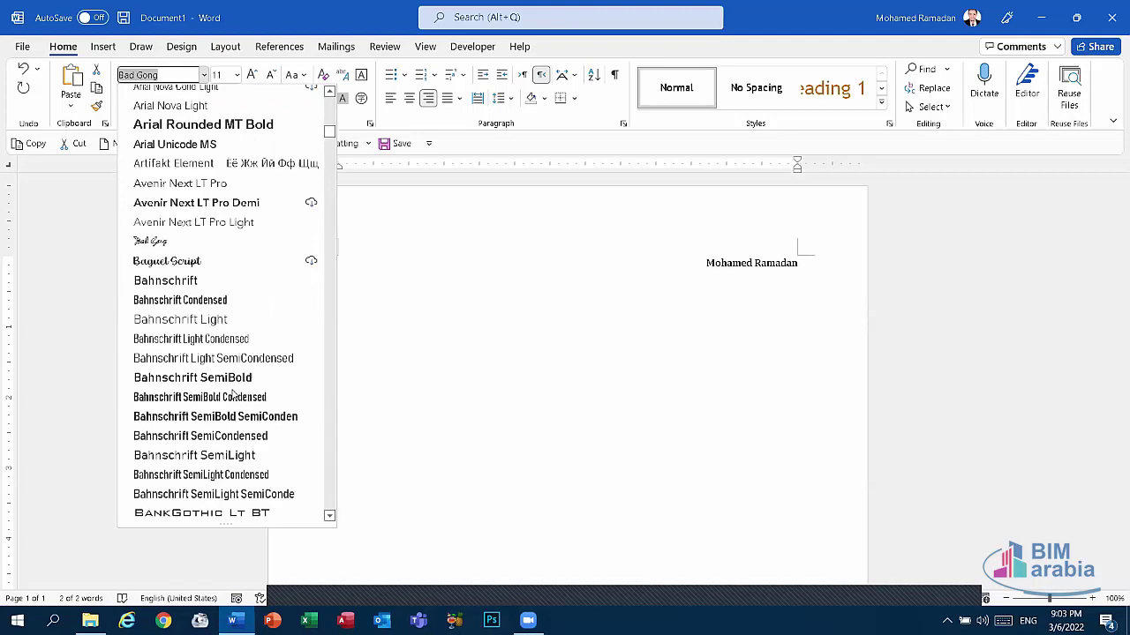
pyautogui.scroll(-7, 224, 399)
pyautogui.scroll(-7, 208, 423)
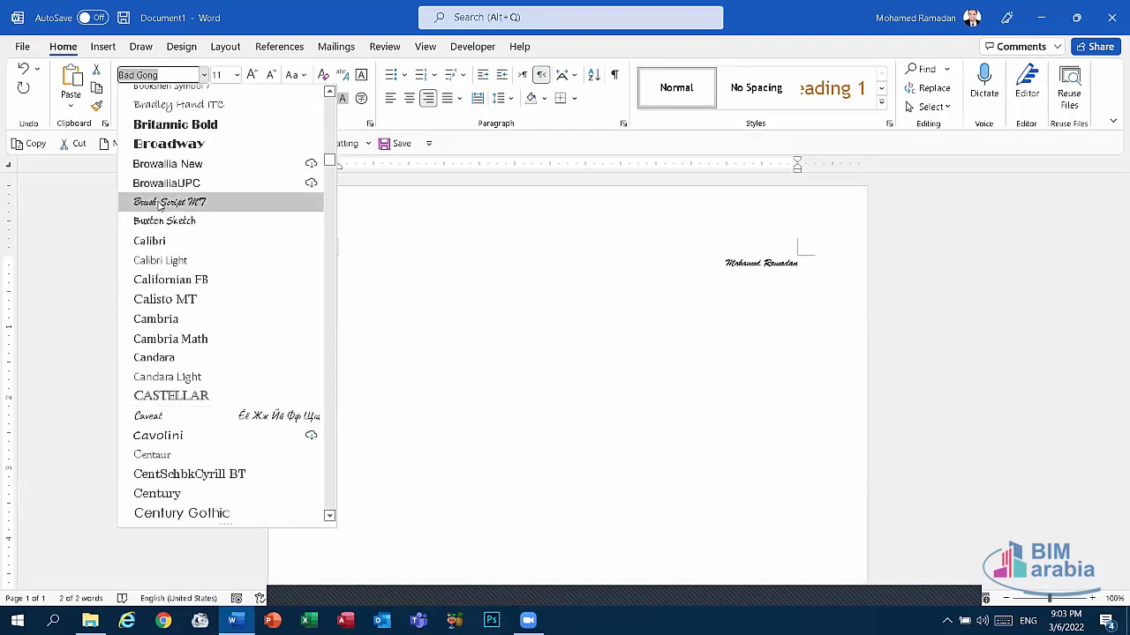
pyautogui.click(159, 202)
pyautogui.click(252, 75)
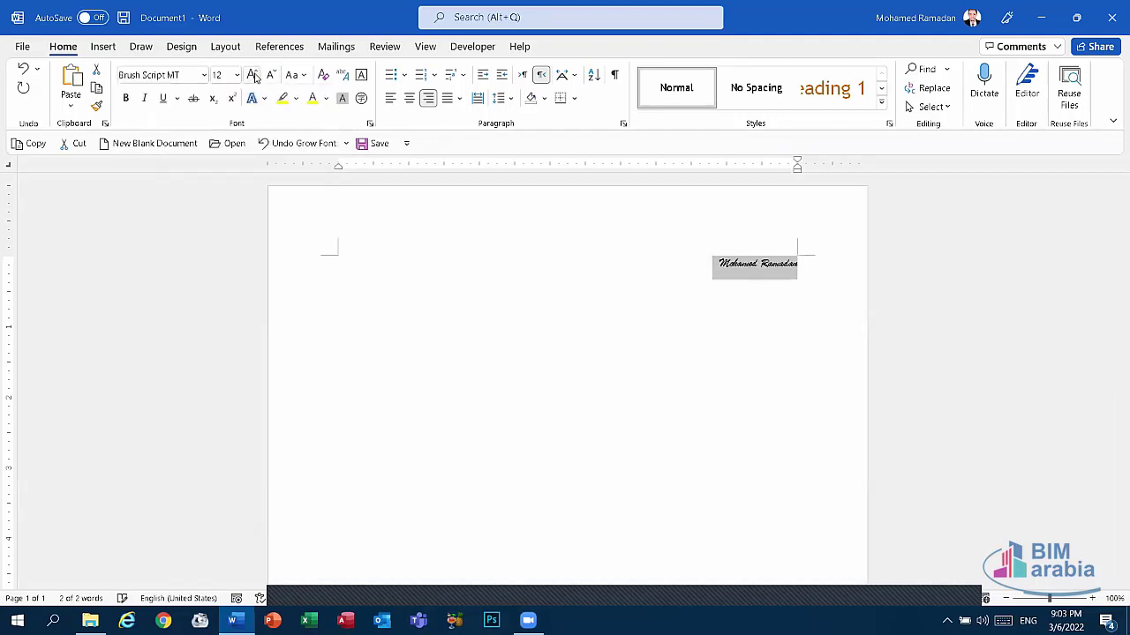
pyautogui.click(252, 75)
pyautogui.click(252, 75)
pyautogui.click(252, 75)
pyautogui.click(252, 75)
pyautogui.click(253, 75)
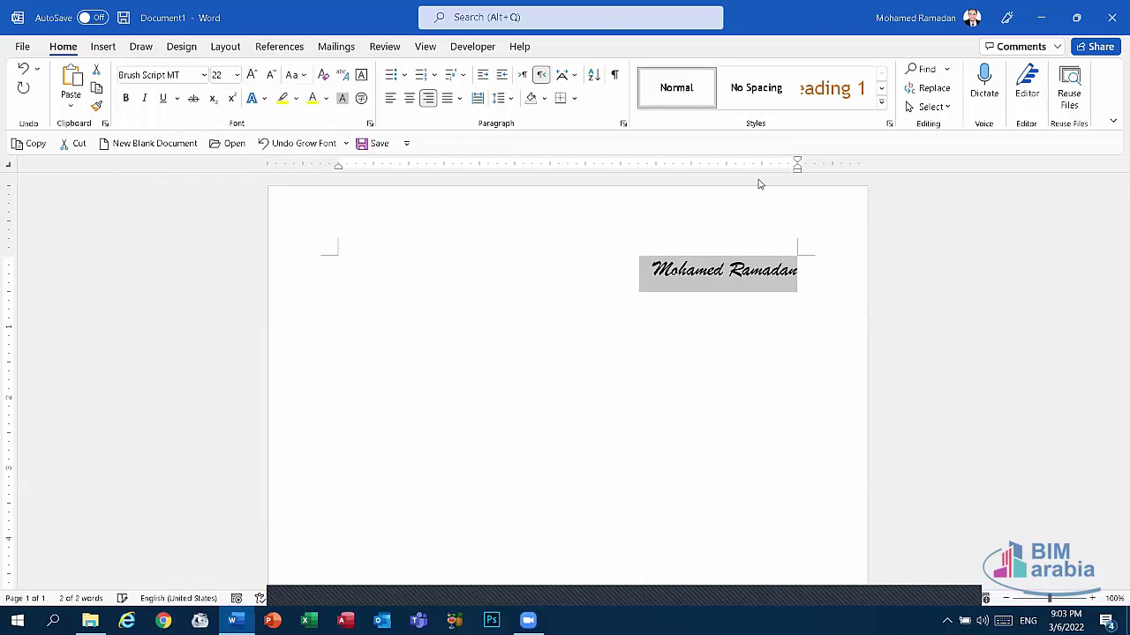
pyautogui.click(100, 46)
pyautogui.press('BackSpace')
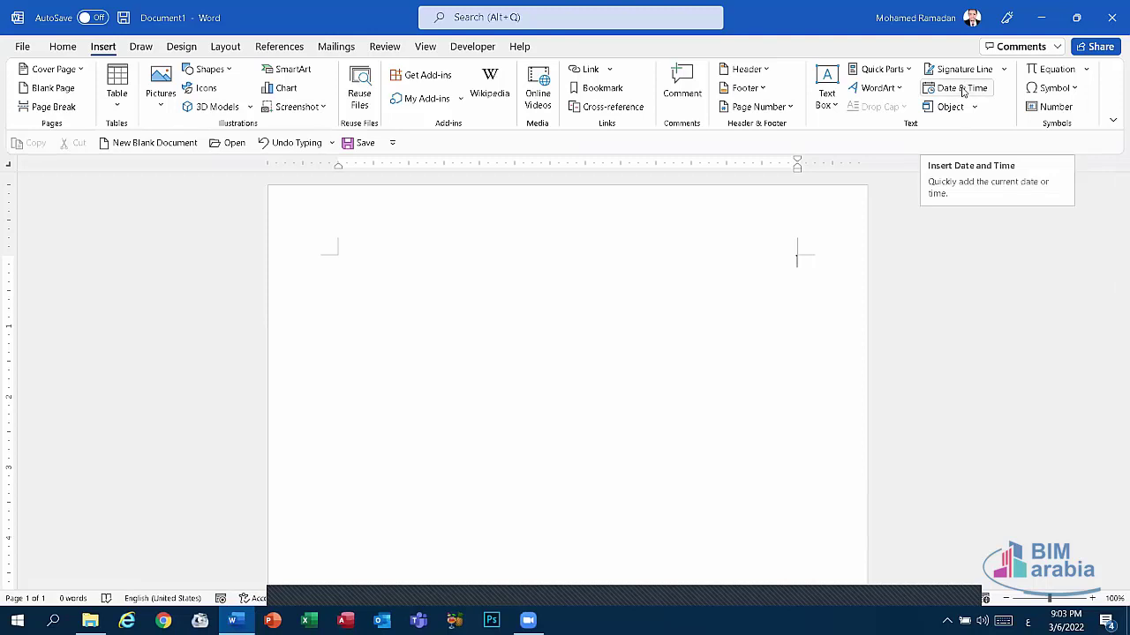
# - Insert the current date using the date-with-full-time format
pyautogui.click(964, 88)
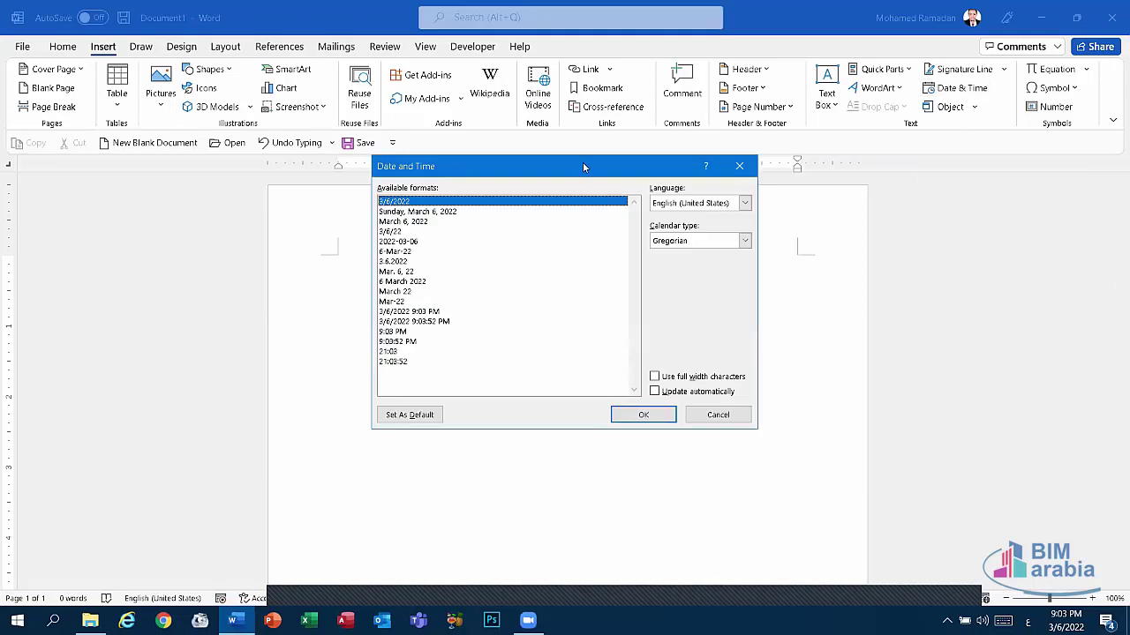
pyautogui.moveTo(583, 163); pyautogui.dragTo(430, 164)
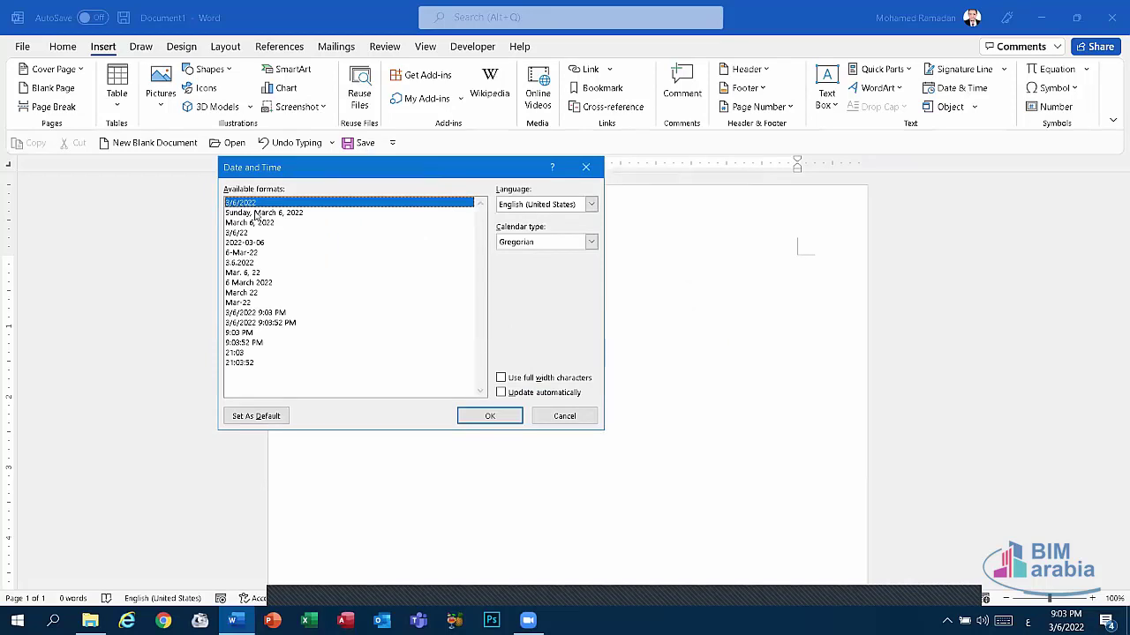
pyautogui.click(241, 253)
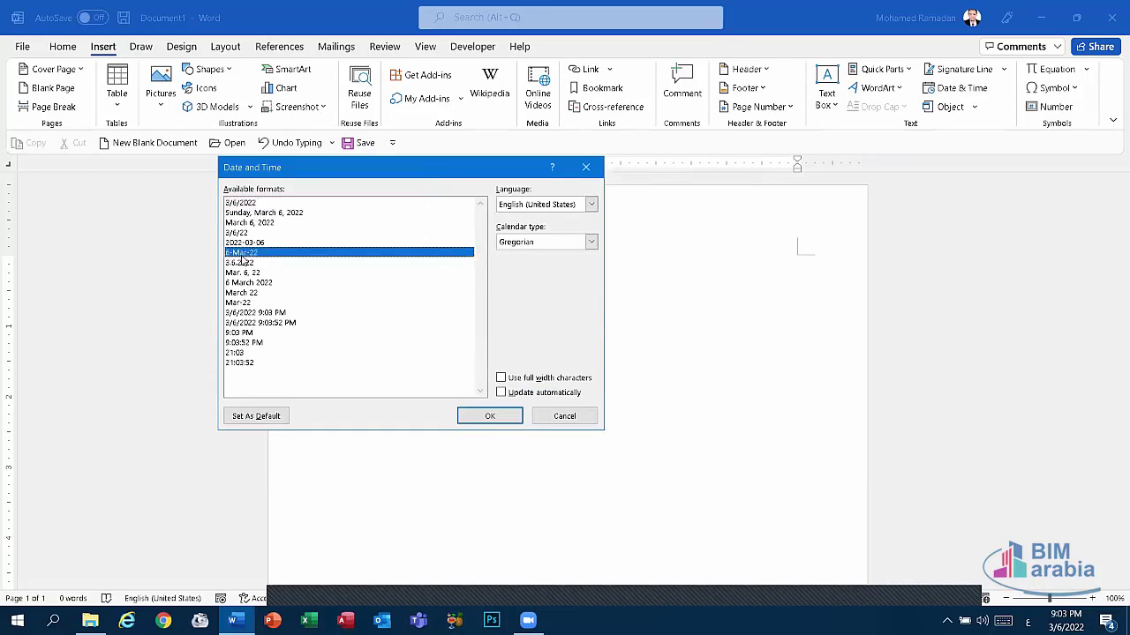
pyautogui.click(245, 323)
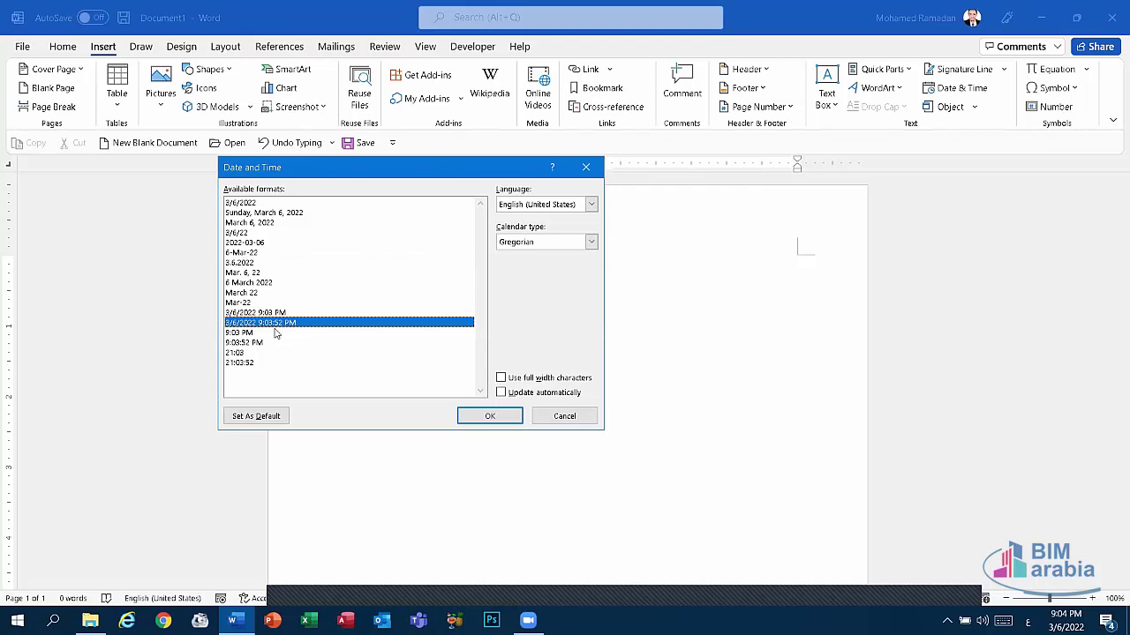
pyautogui.click(474, 419)
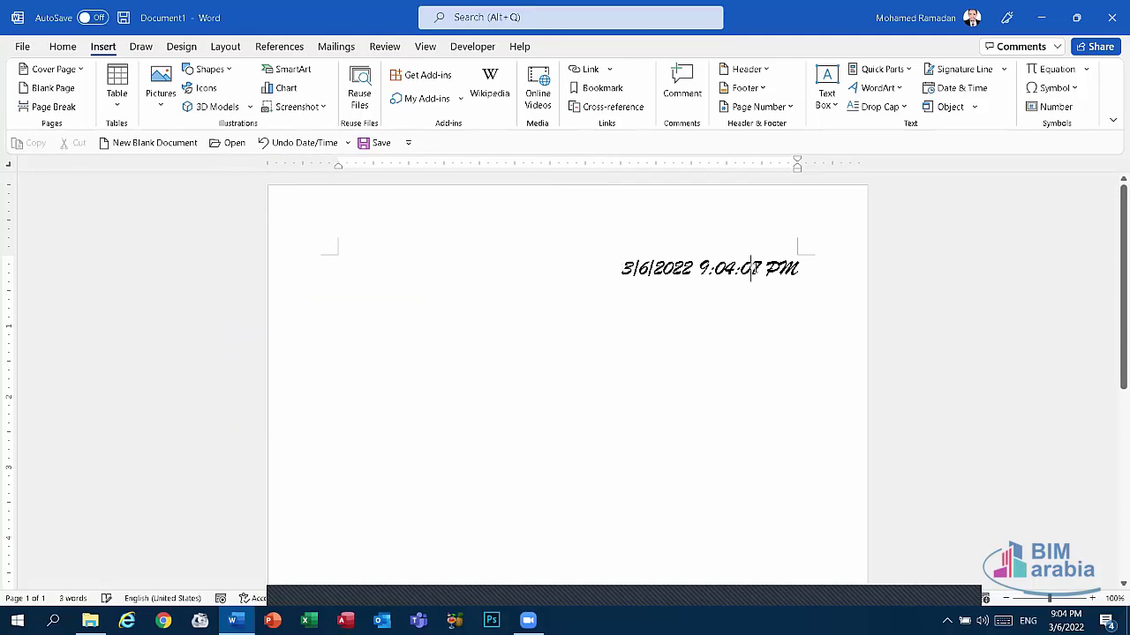
# - Select the inserted date-and-time line and delete it
pyautogui.doubleClick(755, 269)
pyautogui.click(757, 274)
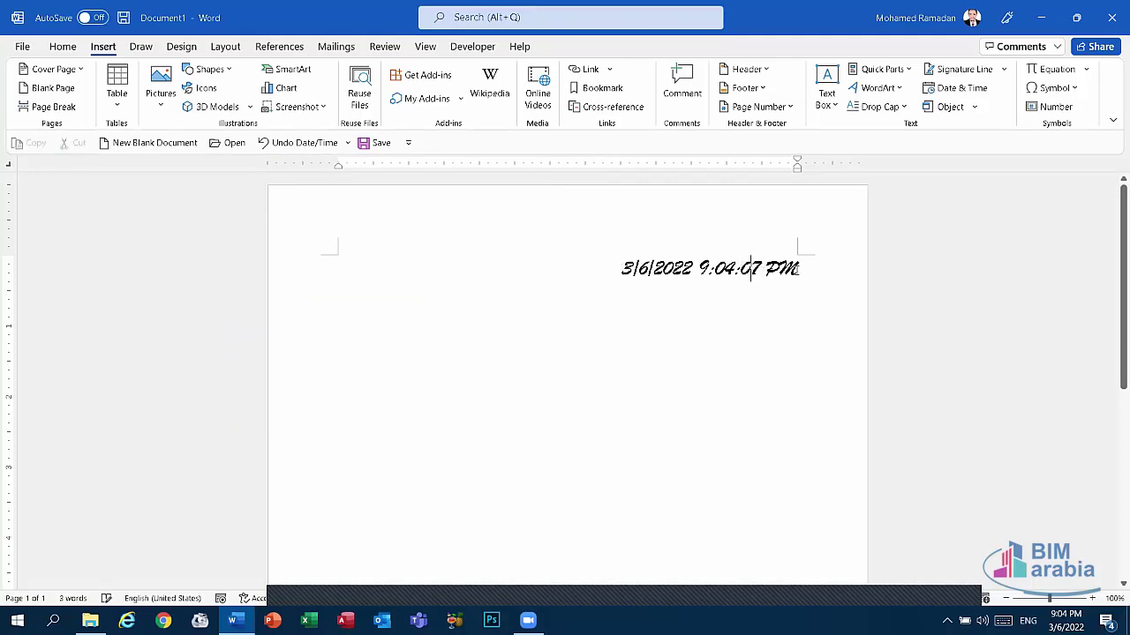
pyautogui.tripleClick(587, 262)
pyautogui.press('Delete')
# - In Date and Time, compare formats and languages, keeping English and returning to 3/6/2022
pyautogui.click(957, 88)
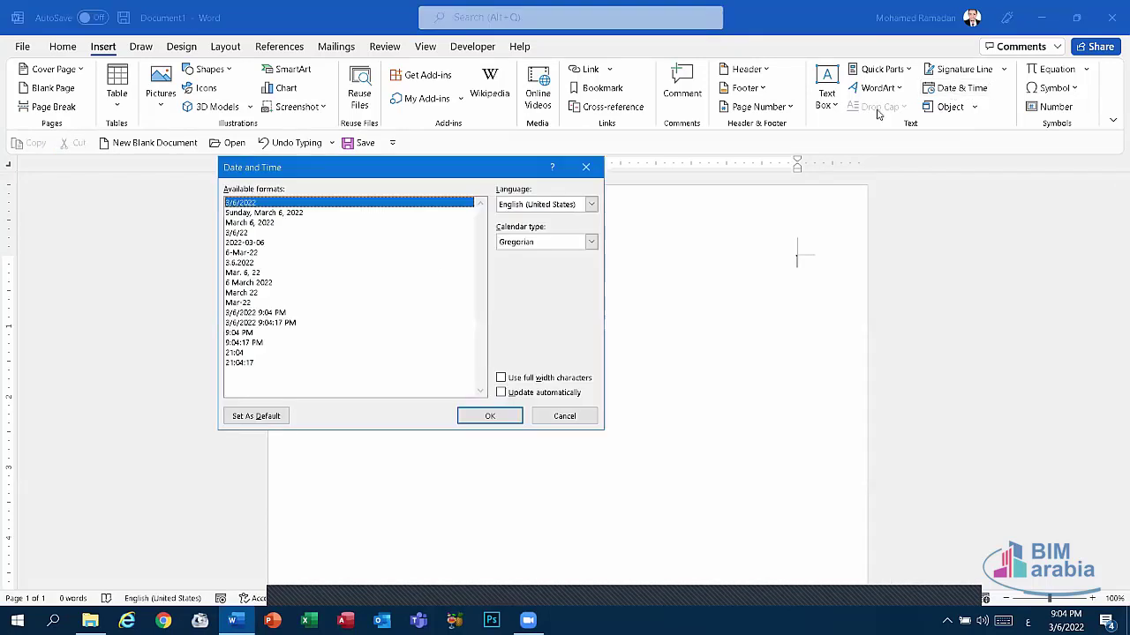
pyautogui.press('Down')
pyautogui.press('Down')
pyautogui.press('Down')
pyautogui.click(274, 324)
pyautogui.click(303, 263)
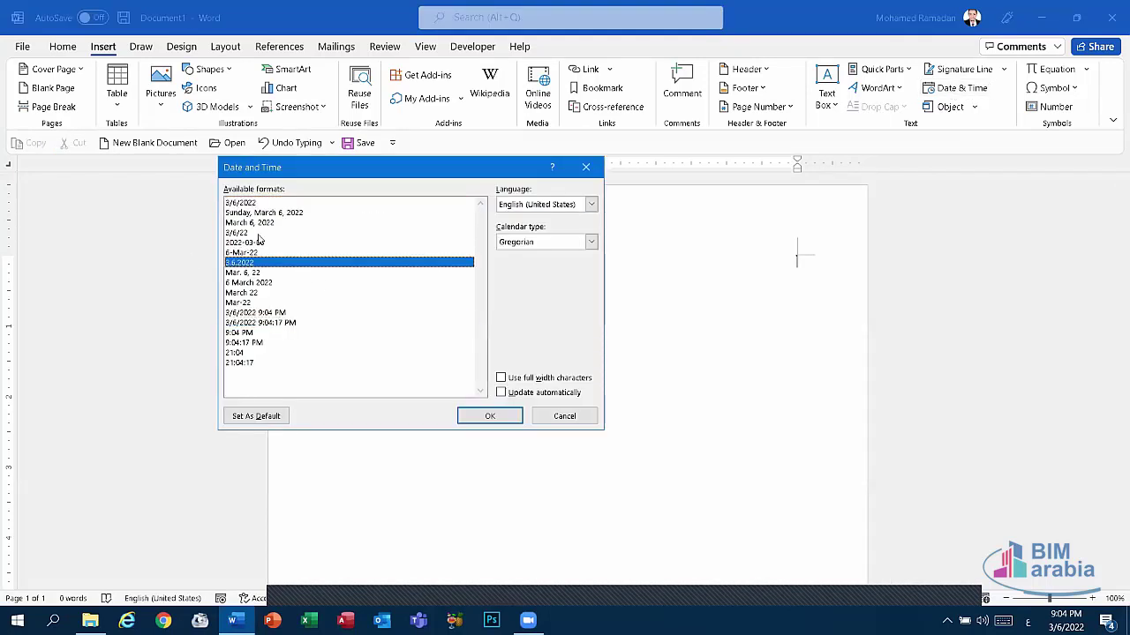
pyautogui.click(261, 234)
pyautogui.click(545, 208)
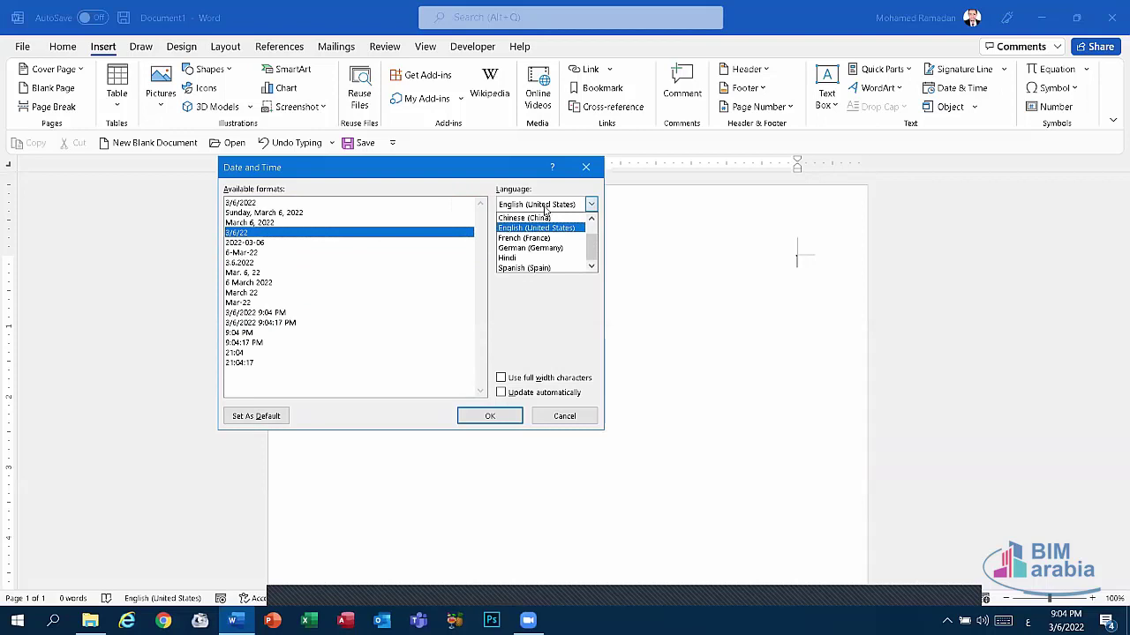
pyautogui.click(546, 208)
pyautogui.click(545, 208)
pyautogui.click(545, 207)
pyautogui.click(545, 207)
pyautogui.click(546, 212)
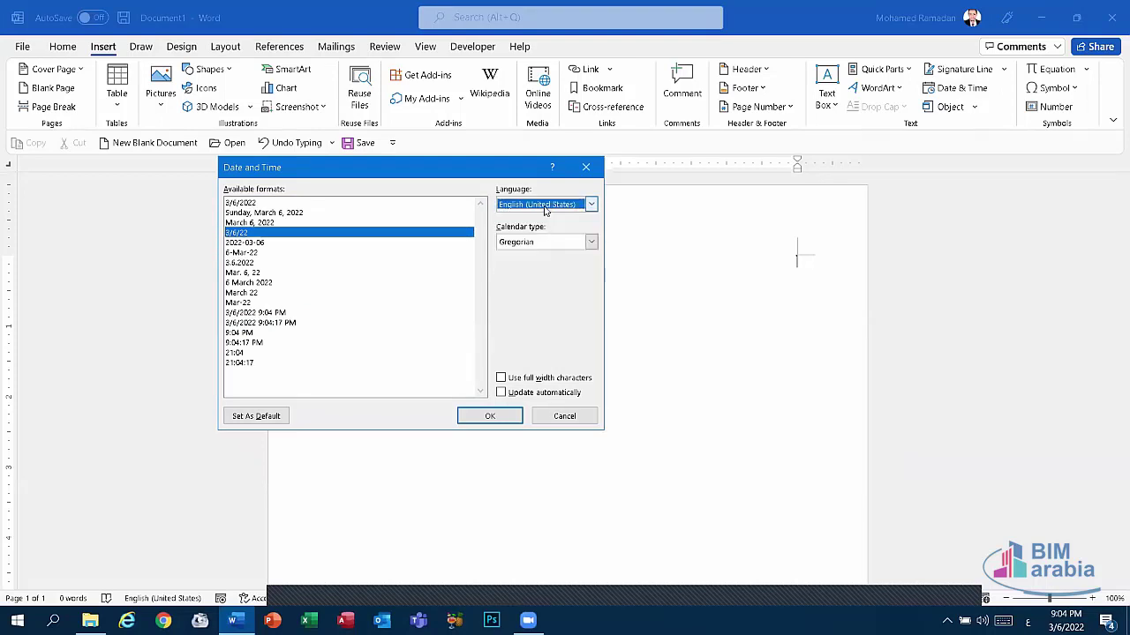
pyautogui.moveTo(260, 300); pyautogui.dragTo(260, 205)
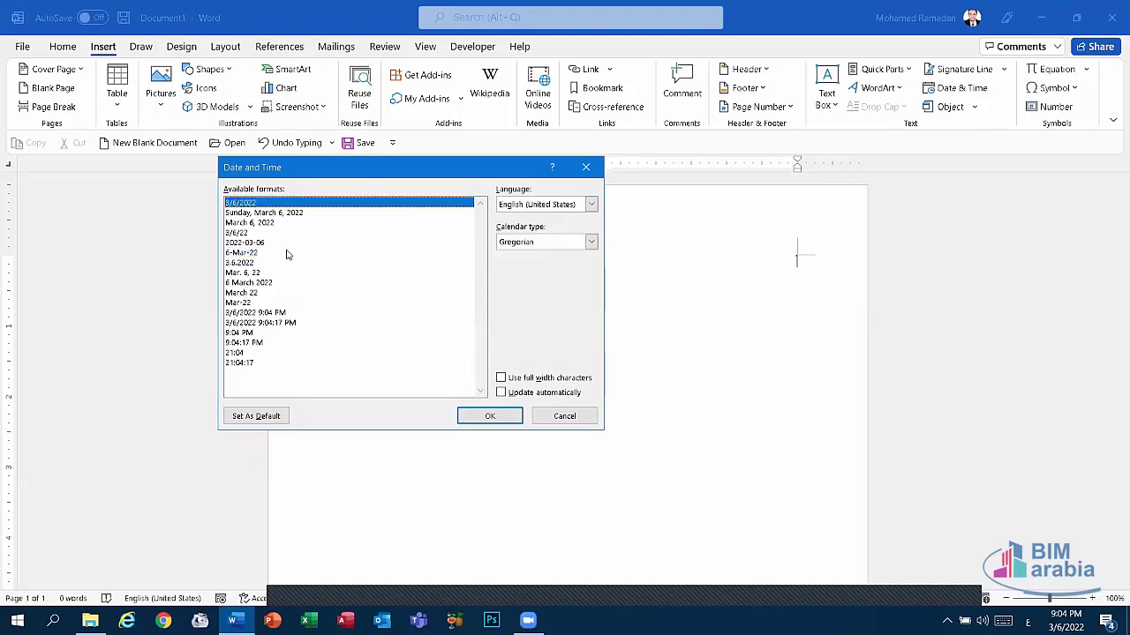
# - Switch the calendar to Hijri and insert the date in 1443-08-03 format
pyautogui.click(578, 243)
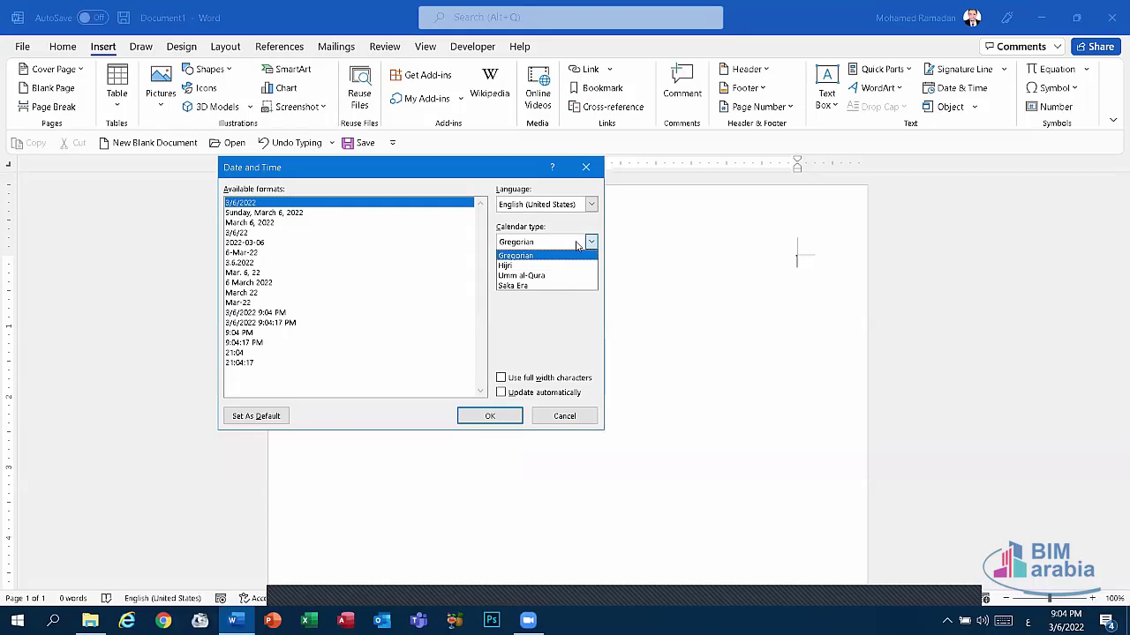
pyautogui.click(578, 244)
pyautogui.click(578, 244)
pyautogui.click(578, 244)
pyautogui.click(578, 243)
pyautogui.click(518, 267)
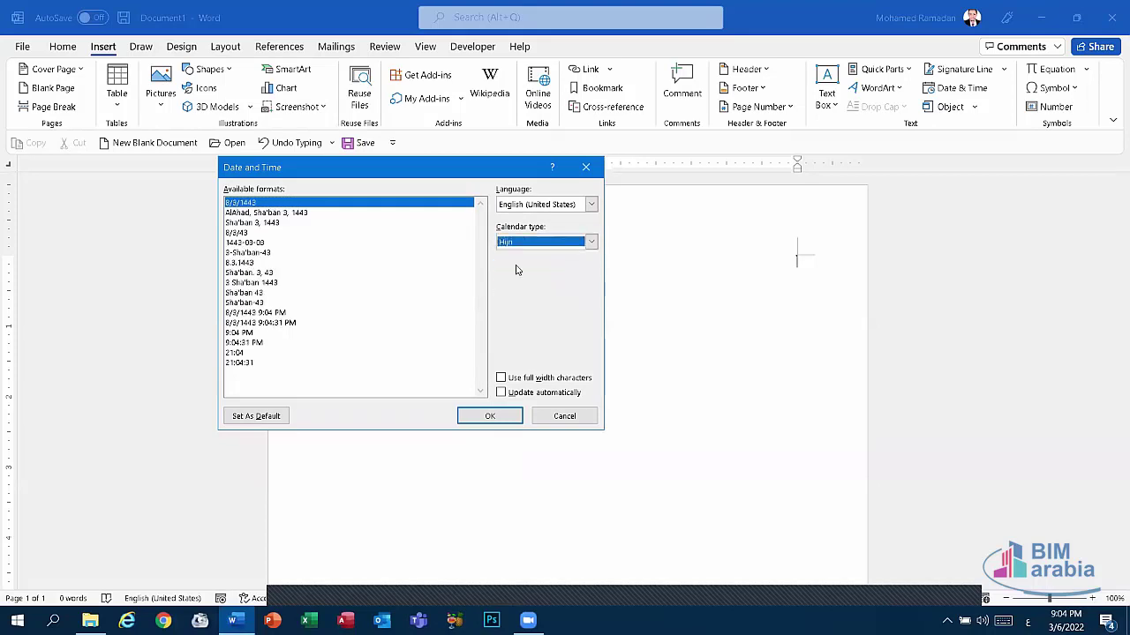
pyautogui.click(240, 215)
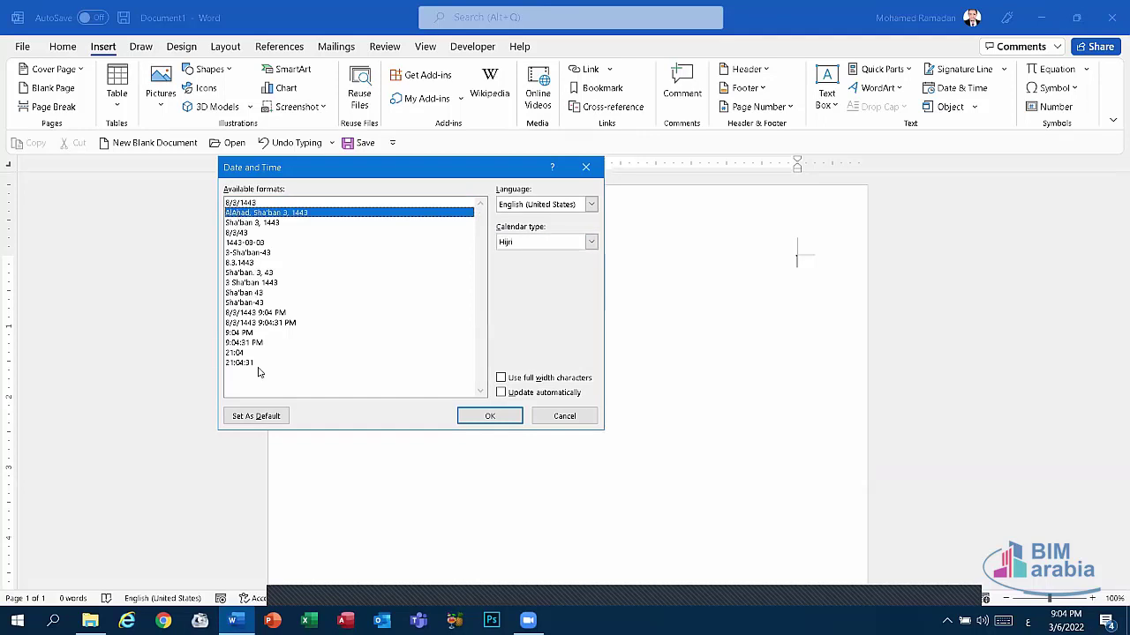
pyautogui.click(256, 303)
pyautogui.click(256, 274)
pyautogui.click(259, 254)
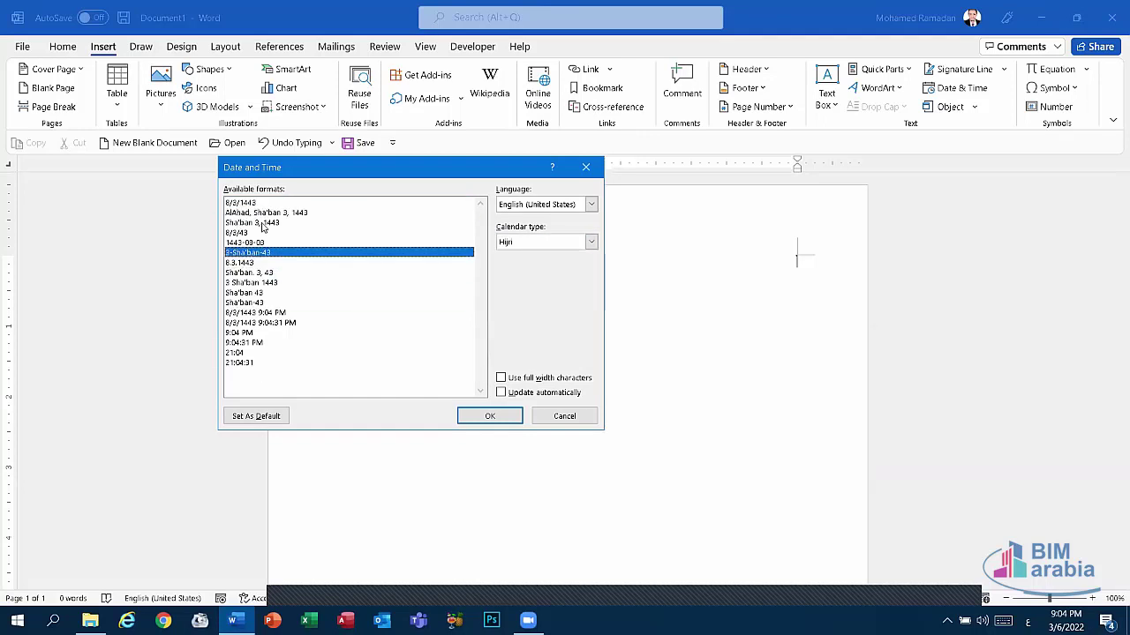
pyautogui.click(247, 242)
pyautogui.click(481, 416)
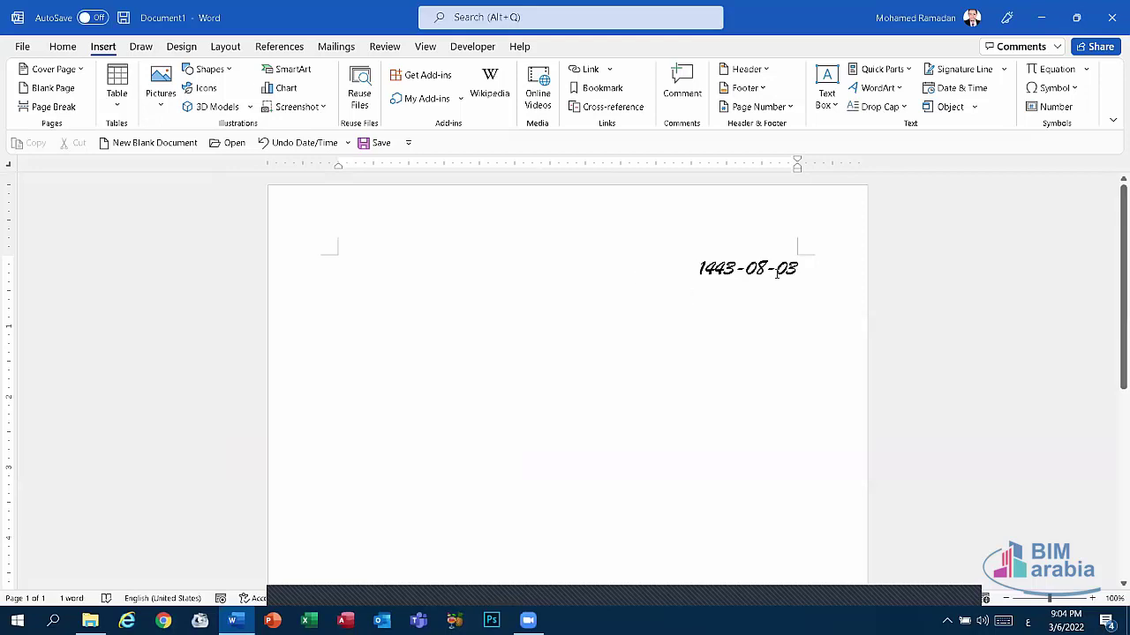
# - Select the inserted 1443-08-03 date and delete it
pyautogui.moveTo(709, 274)
pyautogui.mouseDown()
pyautogui.moveTo(797, 274)
pyautogui.moveTo(684, 272)
pyautogui.mouseUp()
pyautogui.click(797, 274)
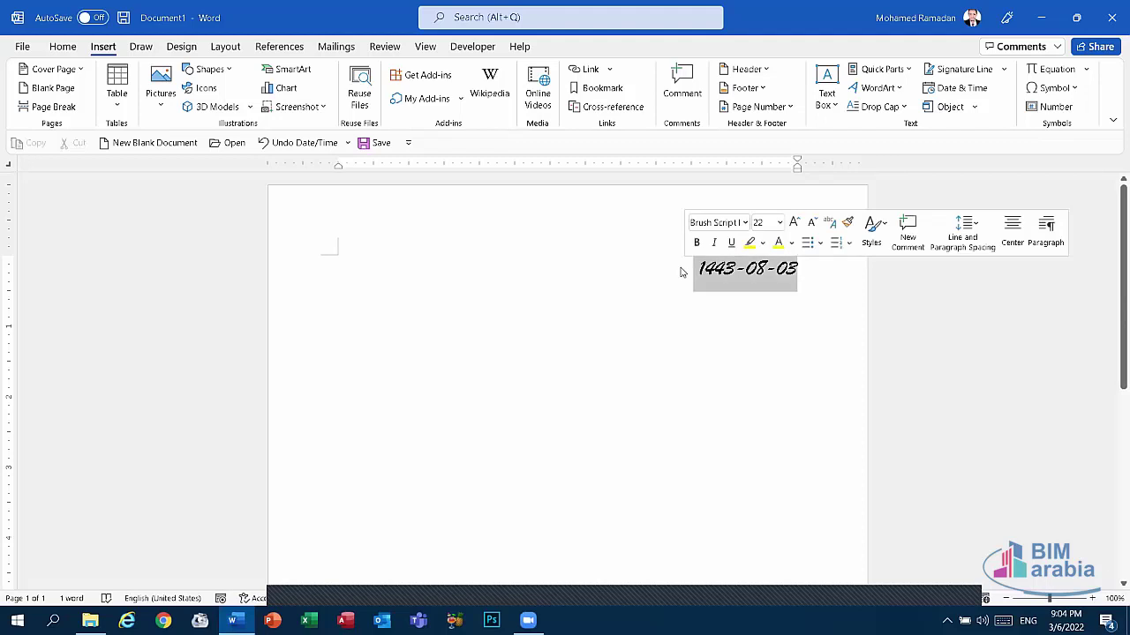
pyautogui.press('Delete')
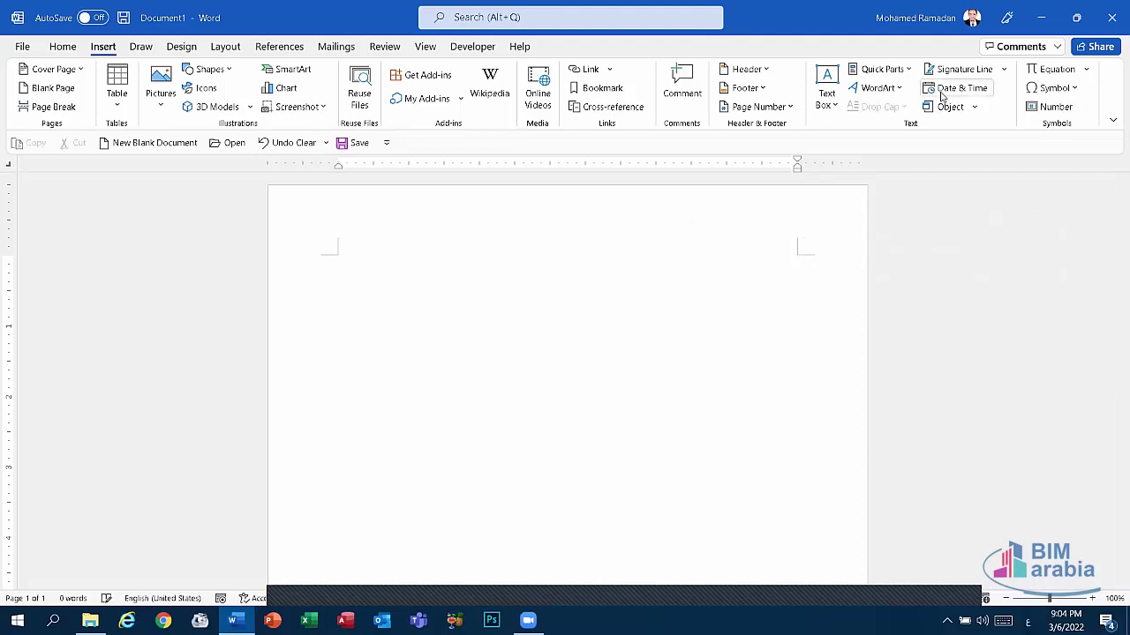
pyautogui.click(948, 89)
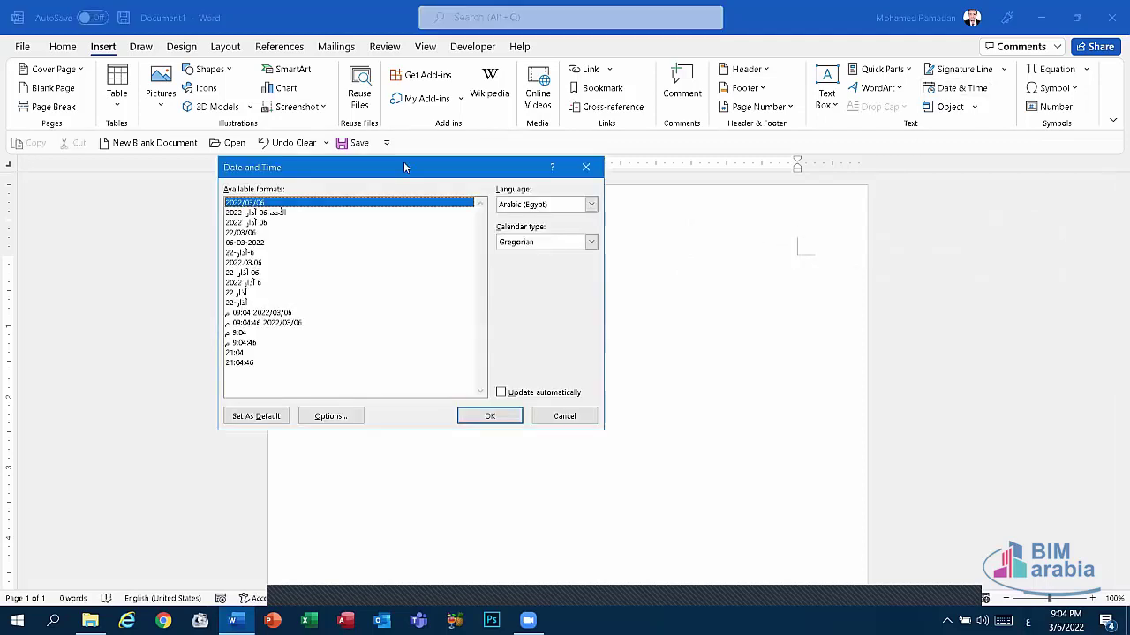
pyautogui.click(509, 244)
pyautogui.click(524, 266)
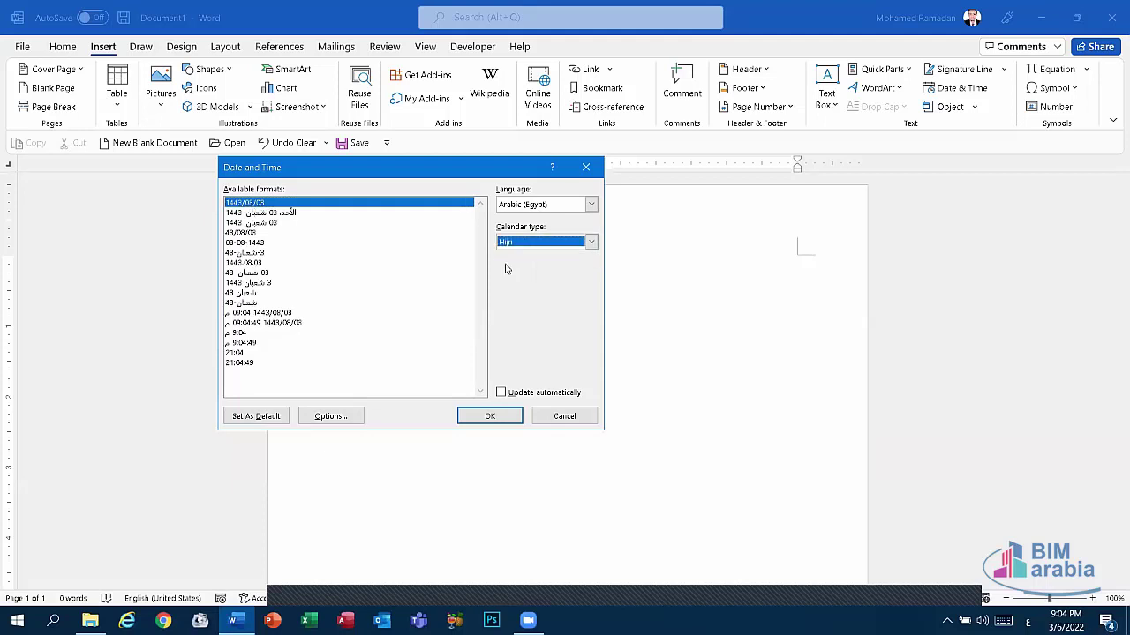
pyautogui.click(243, 282)
pyautogui.click(252, 213)
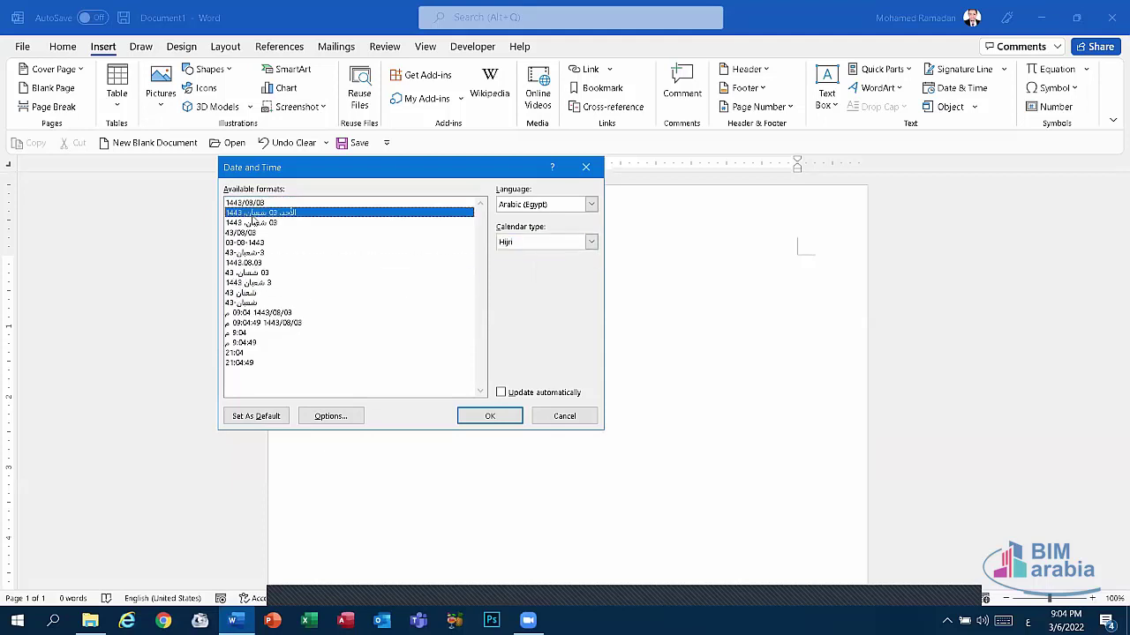
pyautogui.click(278, 273)
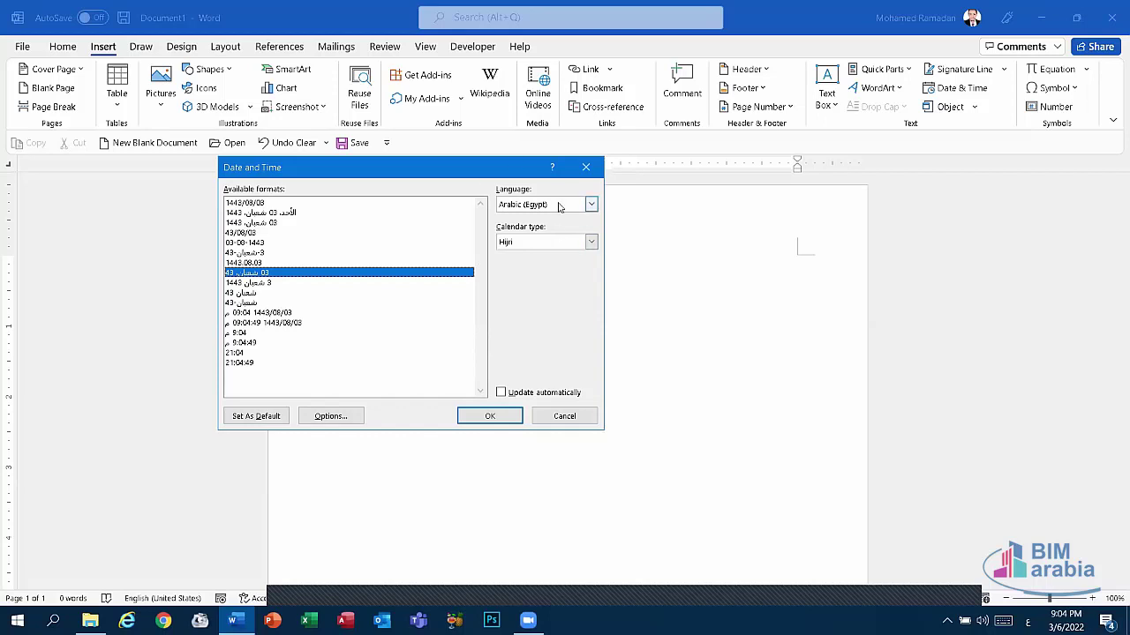
pyautogui.click(584, 170)
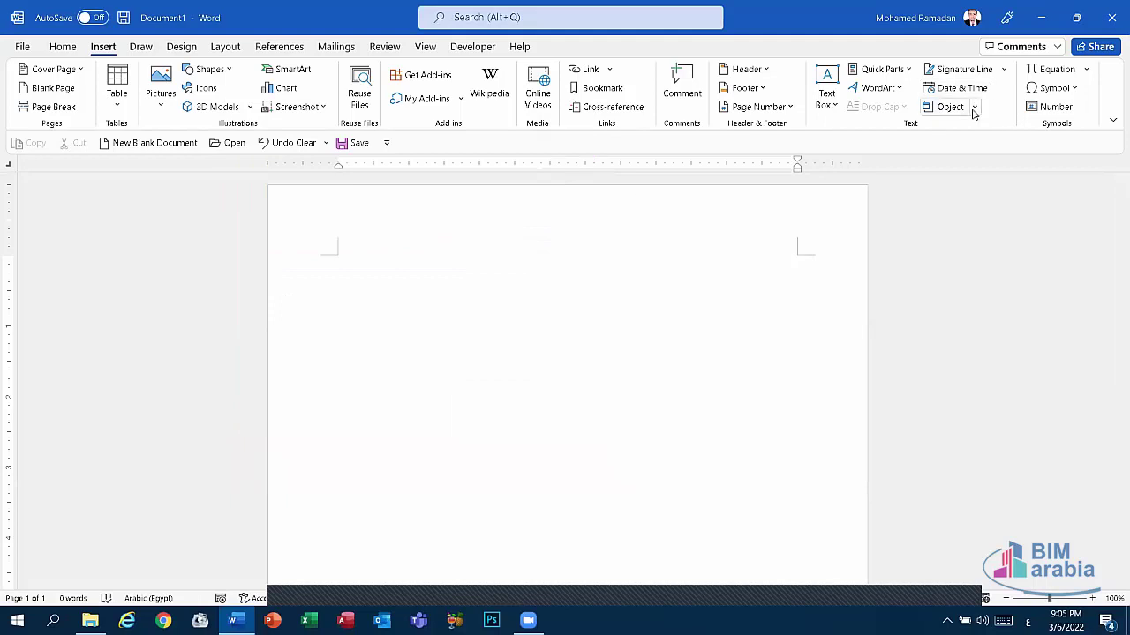
# - Switch the keyboard to English and generate sample text with =rand()
pyautogui.write('=')
pyautogui.press('BackSpace')
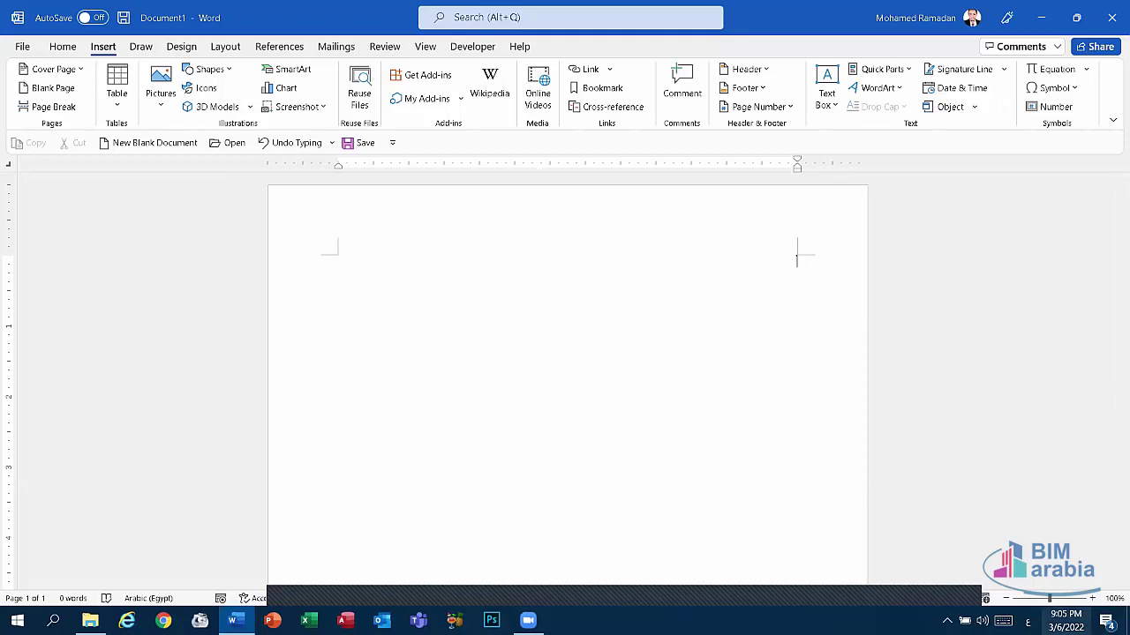
pyautogui.click(1028, 619)
pyautogui.click(1001, 492)
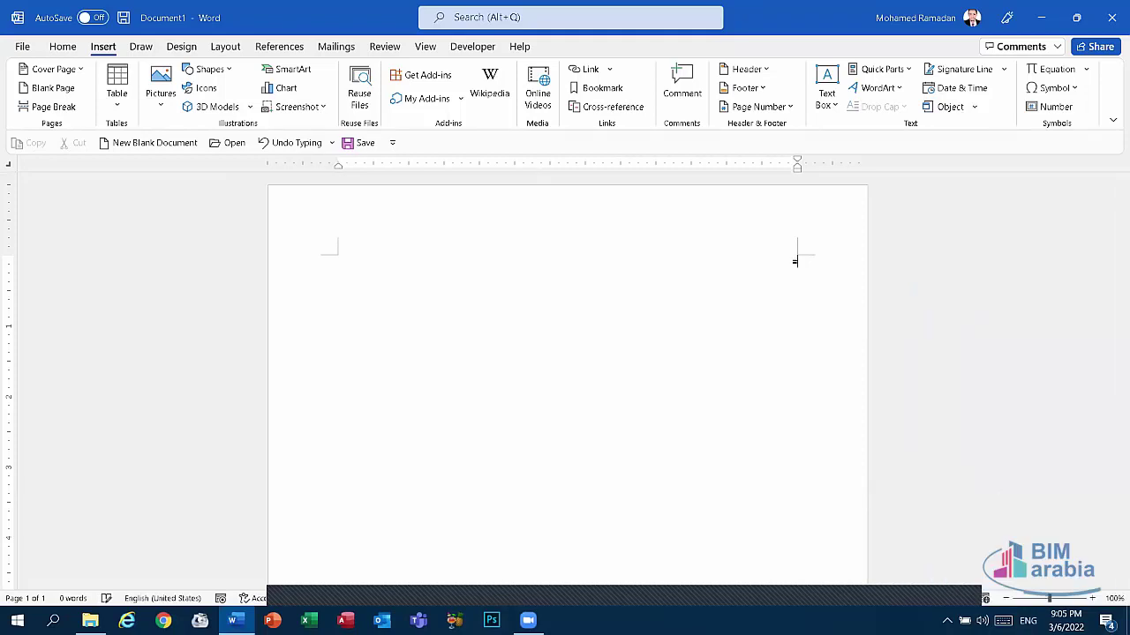
pyautogui.write('=rand()')
pyautogui.press('Return')
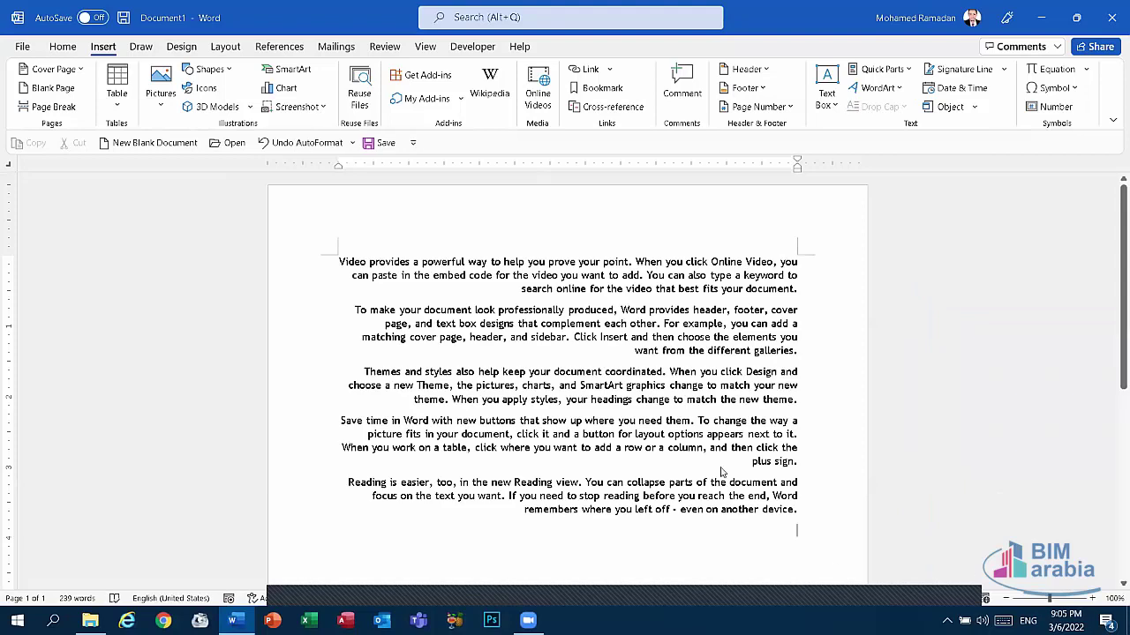
# - Select all the text and set its direction to left-to-right
pyautogui.hotkey('ctrl', 'a')
pyautogui.click(54, 44)
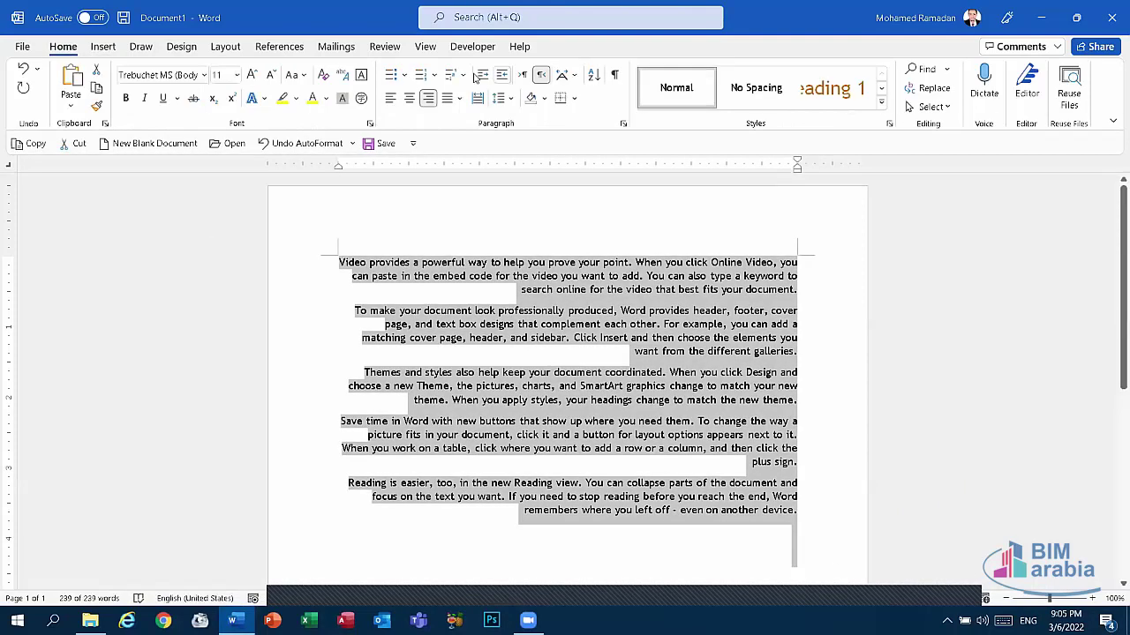
pyautogui.click(523, 76)
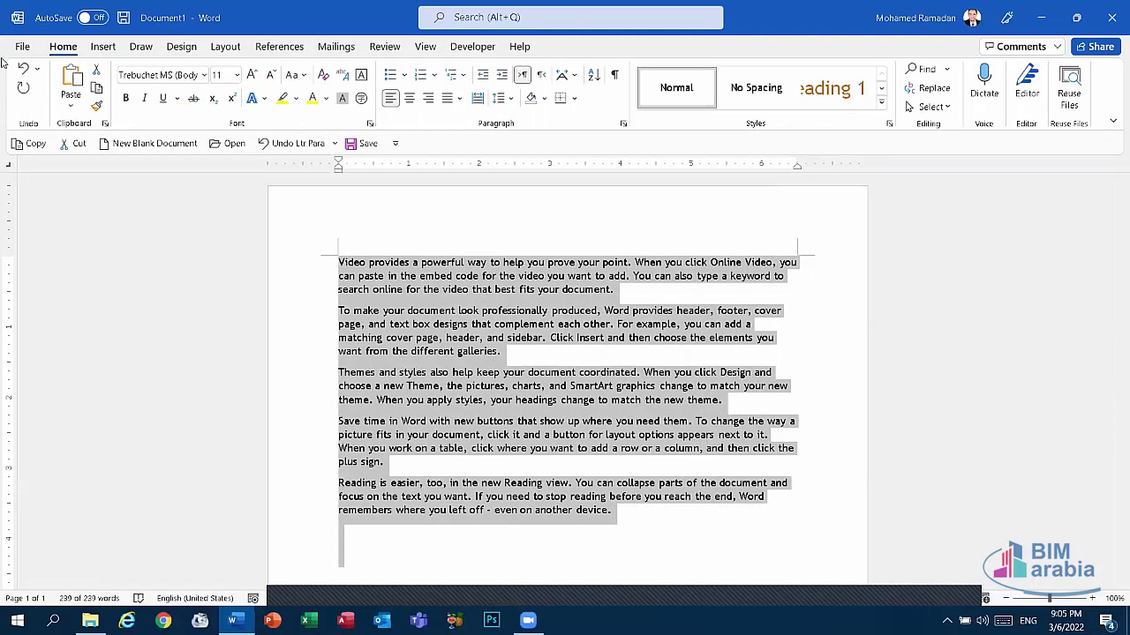
pyautogui.click(106, 49)
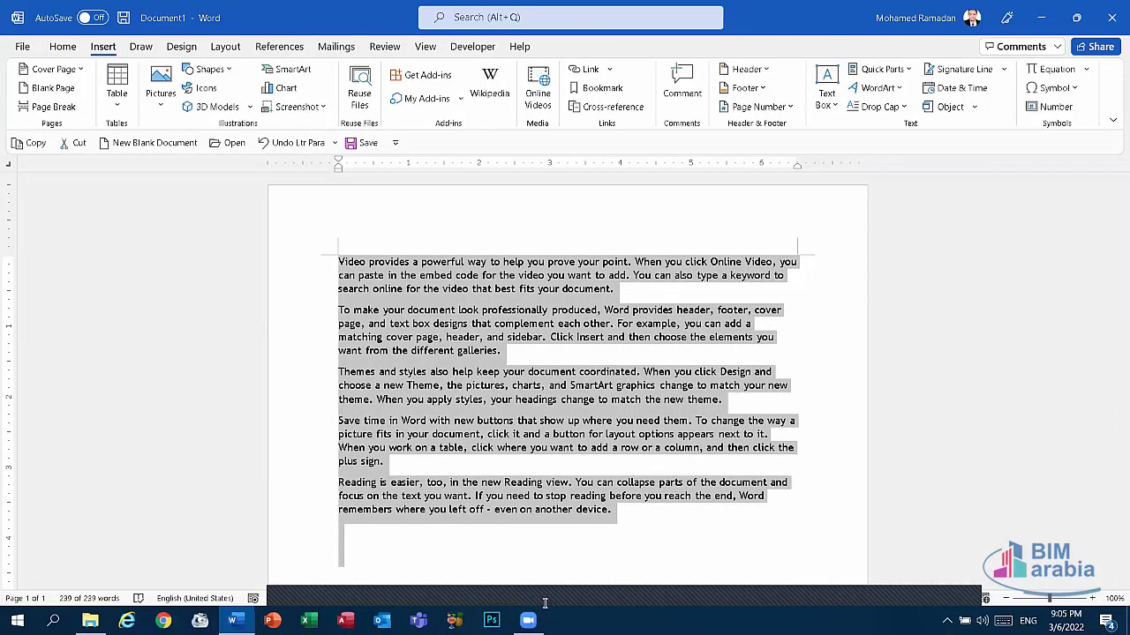
pyautogui.click(975, 107)
# - Embed a Word document from the Desktop as an object created from file
pyautogui.click(978, 121)
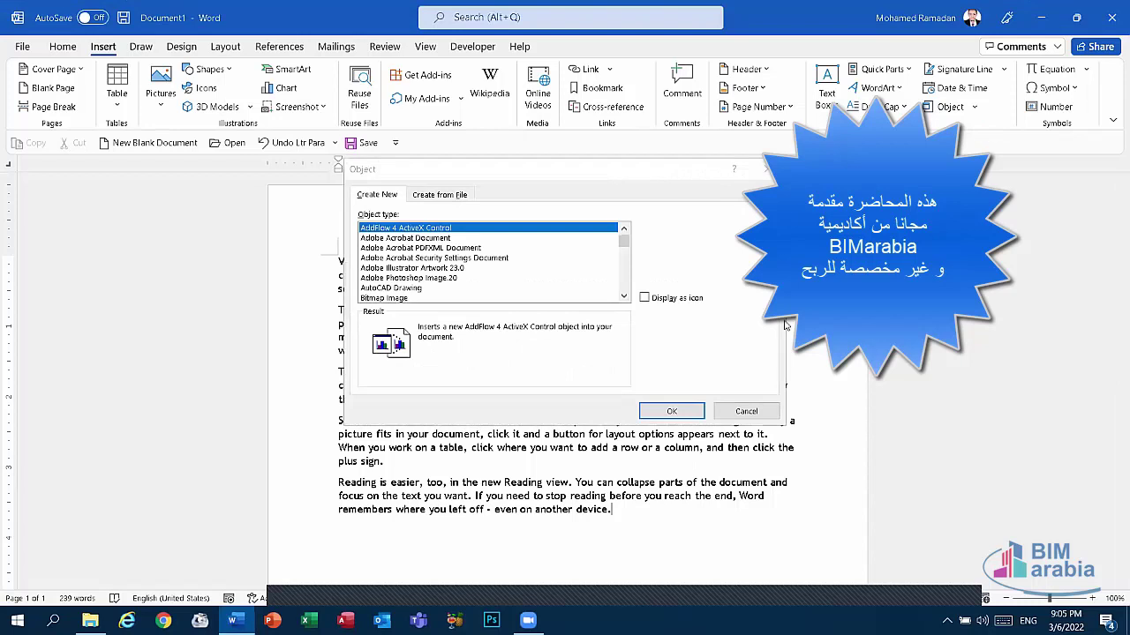
pyautogui.click(443, 197)
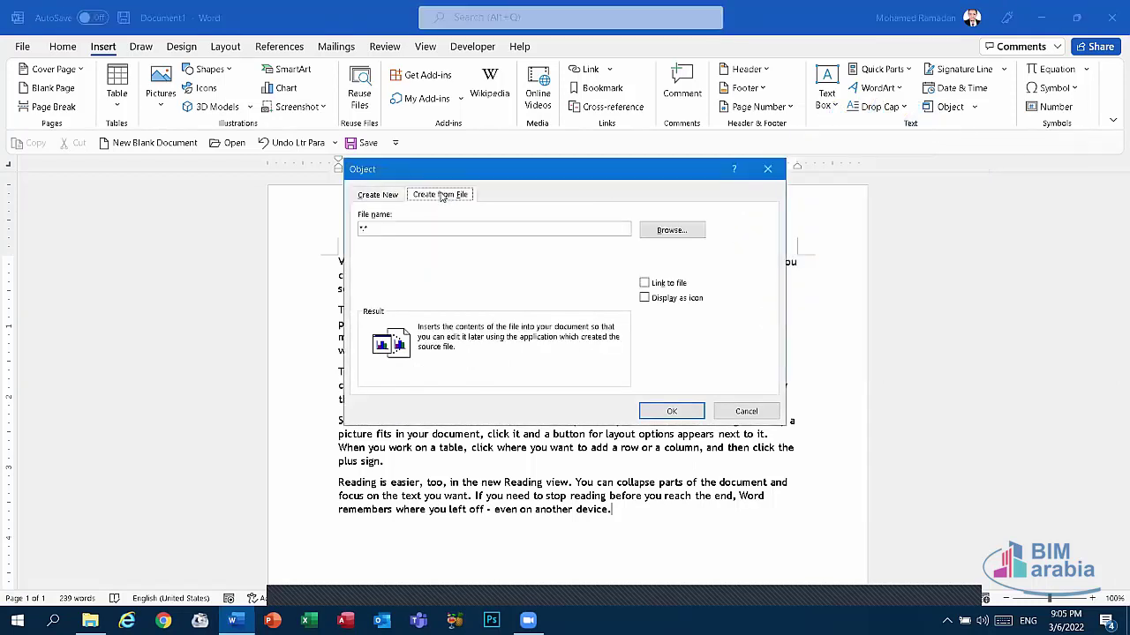
pyautogui.click(680, 230)
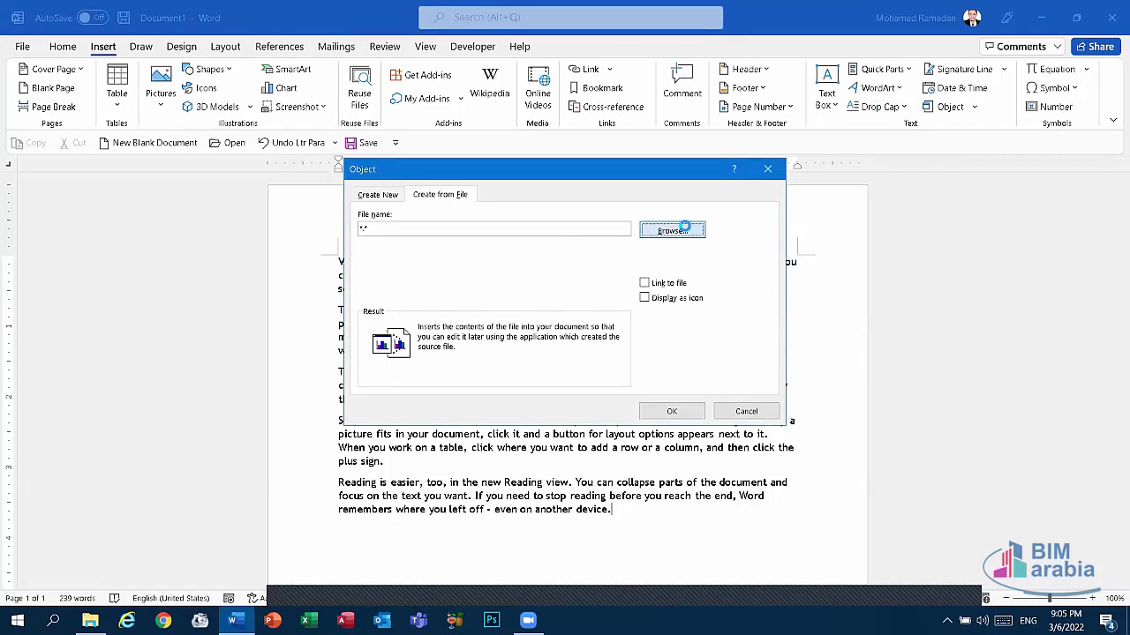
pyautogui.scroll(-1, 558, 357)
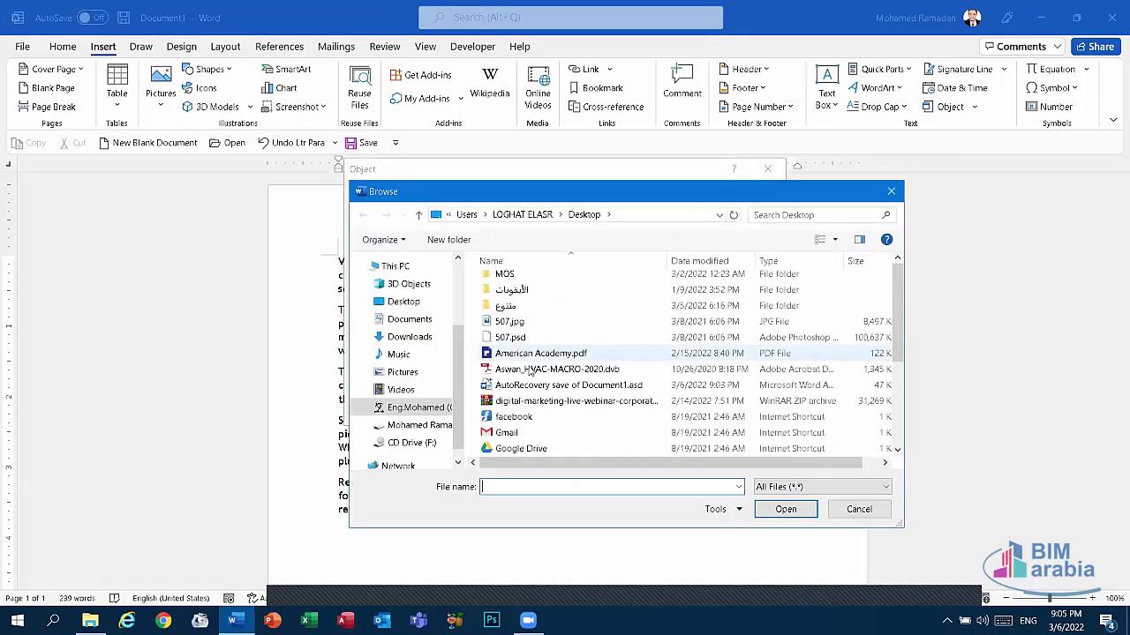
pyautogui.scroll(-2, 558, 362)
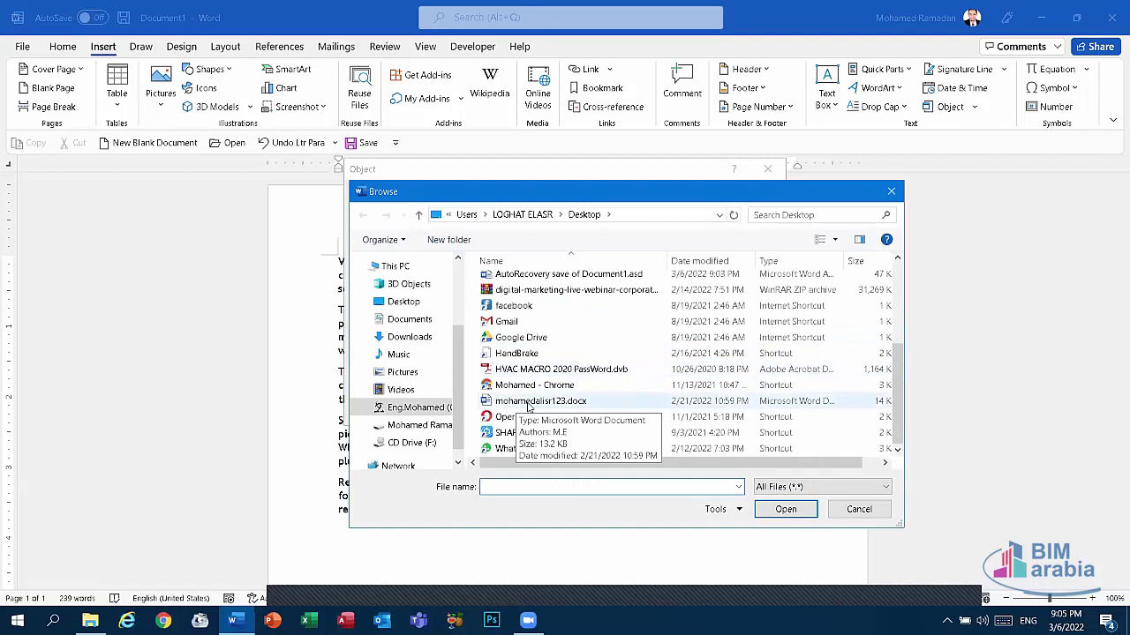
pyautogui.click(524, 403)
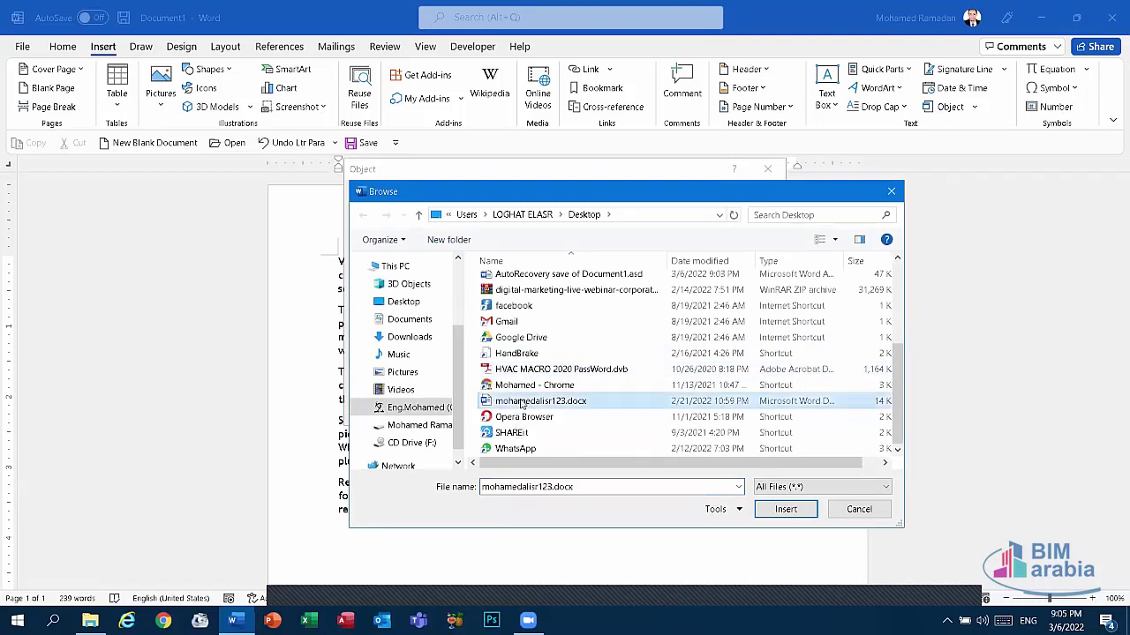
pyautogui.click(788, 509)
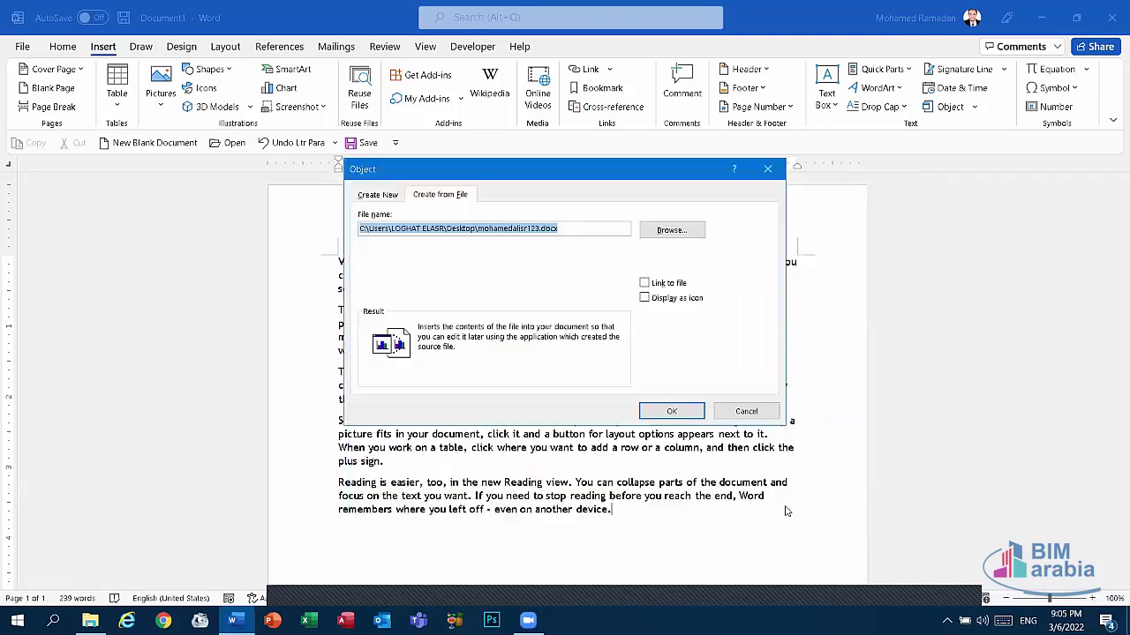
pyautogui.click(670, 411)
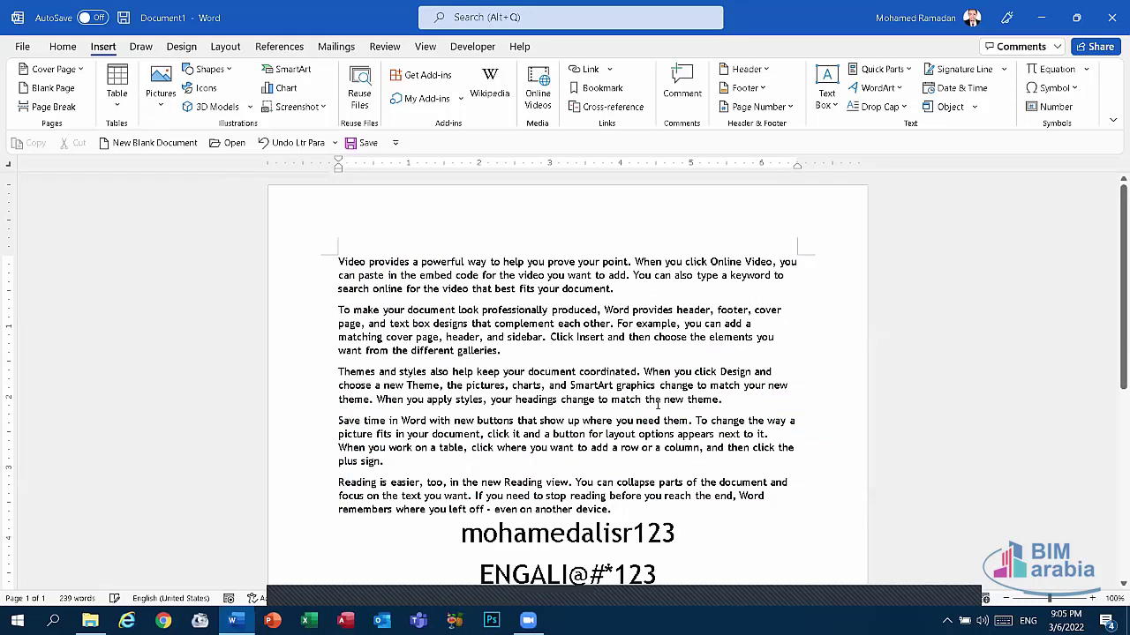
# - Select the embedded document object below the text and delete it
pyautogui.scroll(-3, 657, 402)
pyautogui.scroll(-1, 657, 402)
pyautogui.scroll(2, 657, 404)
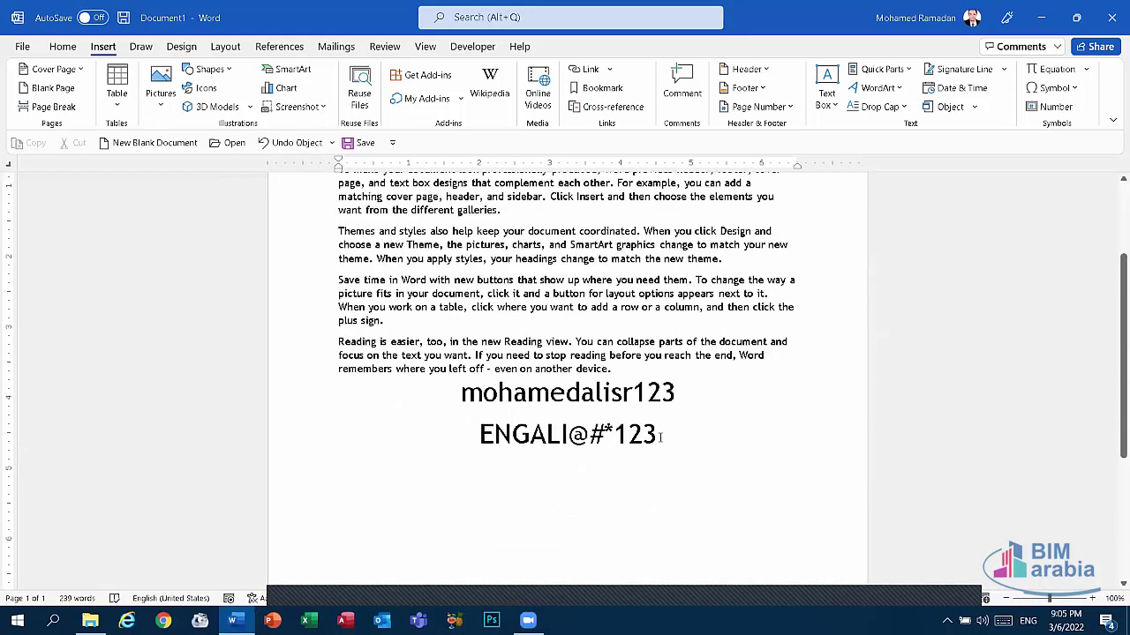
pyautogui.click(415, 401)
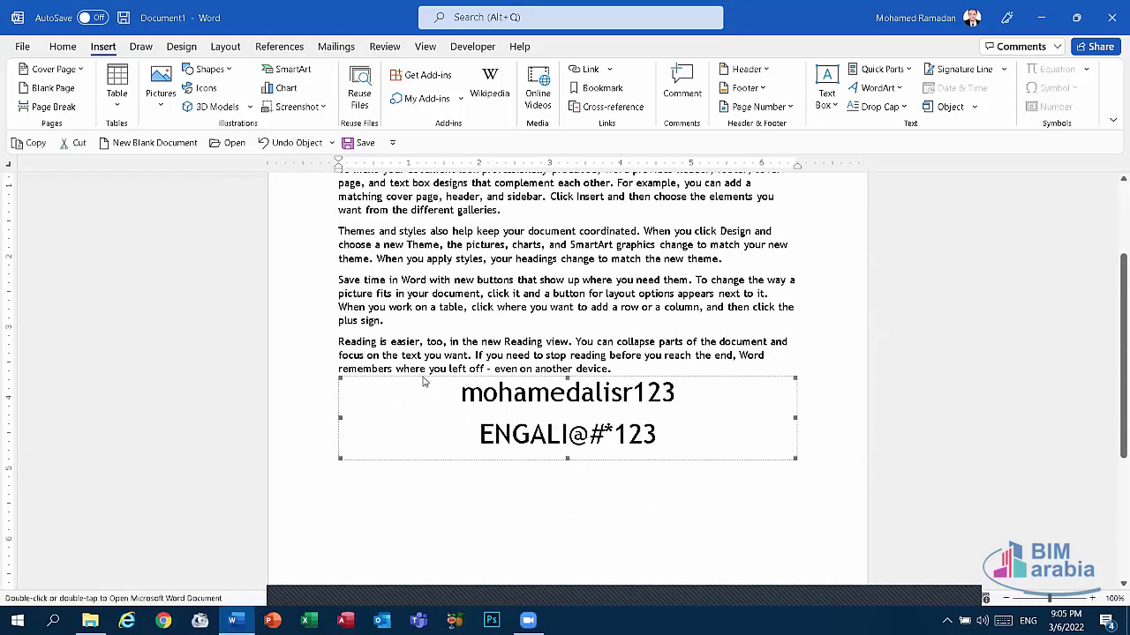
pyautogui.press('Delete')
# - Try embedding the 'AutoRecovery save of Document1' file as an object and dismiss the resulting error
pyautogui.scroll(3, 648, 351)
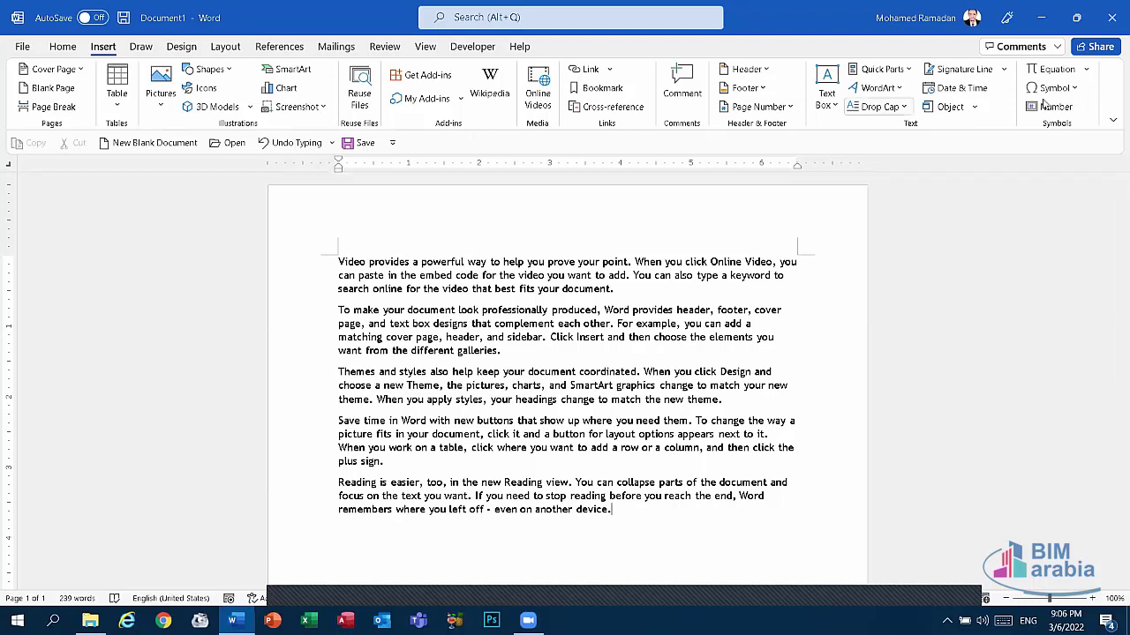
pyautogui.click(975, 107)
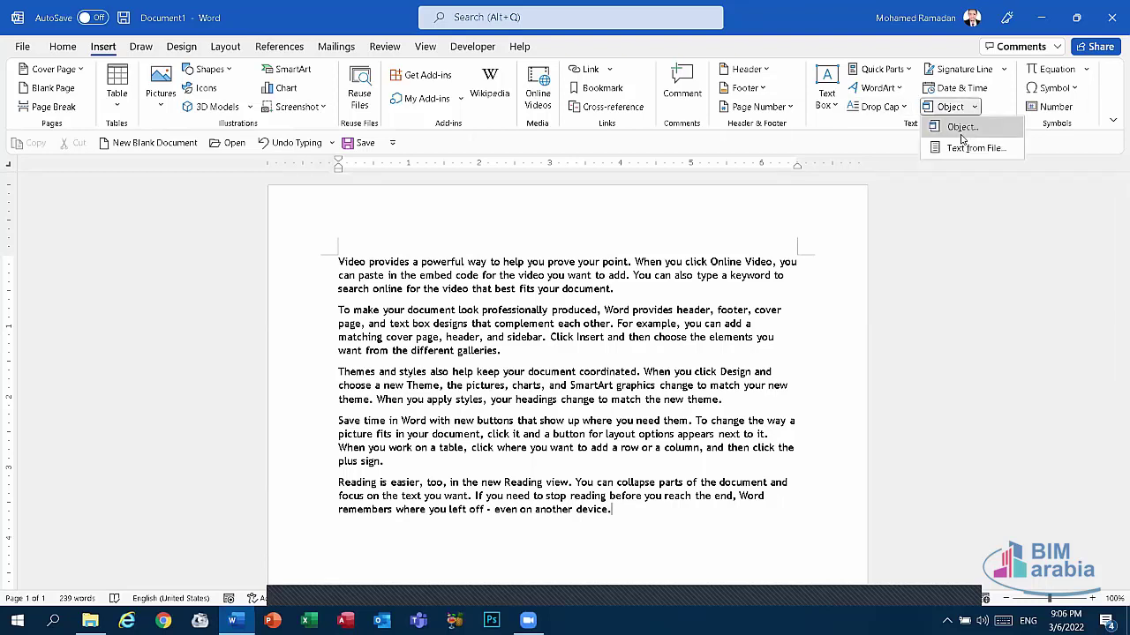
pyautogui.click(964, 127)
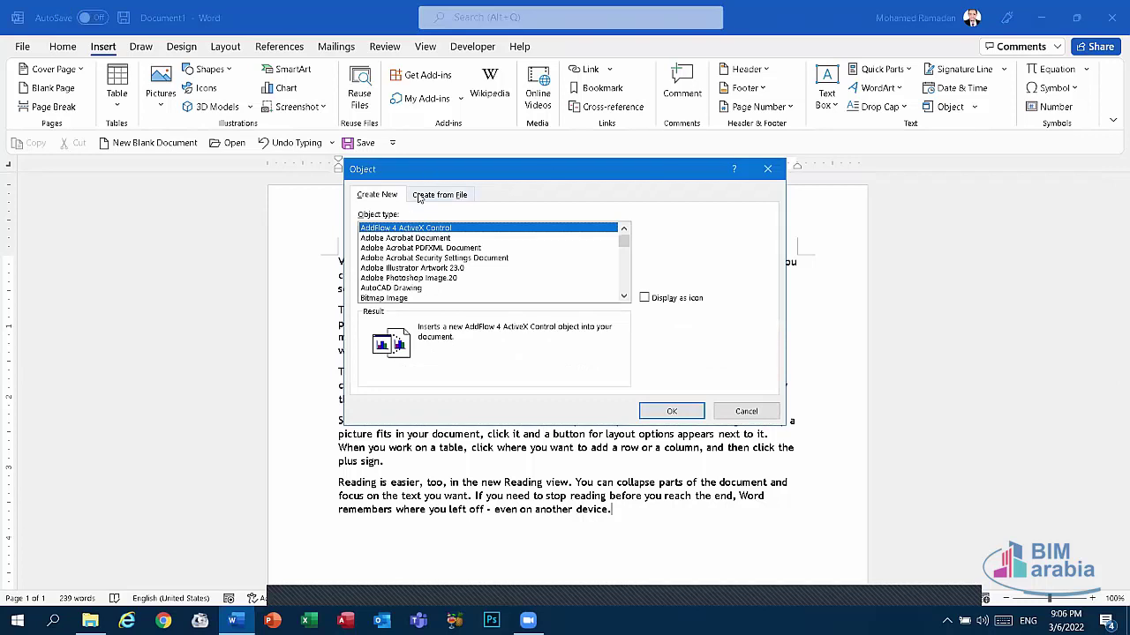
pyautogui.click(420, 196)
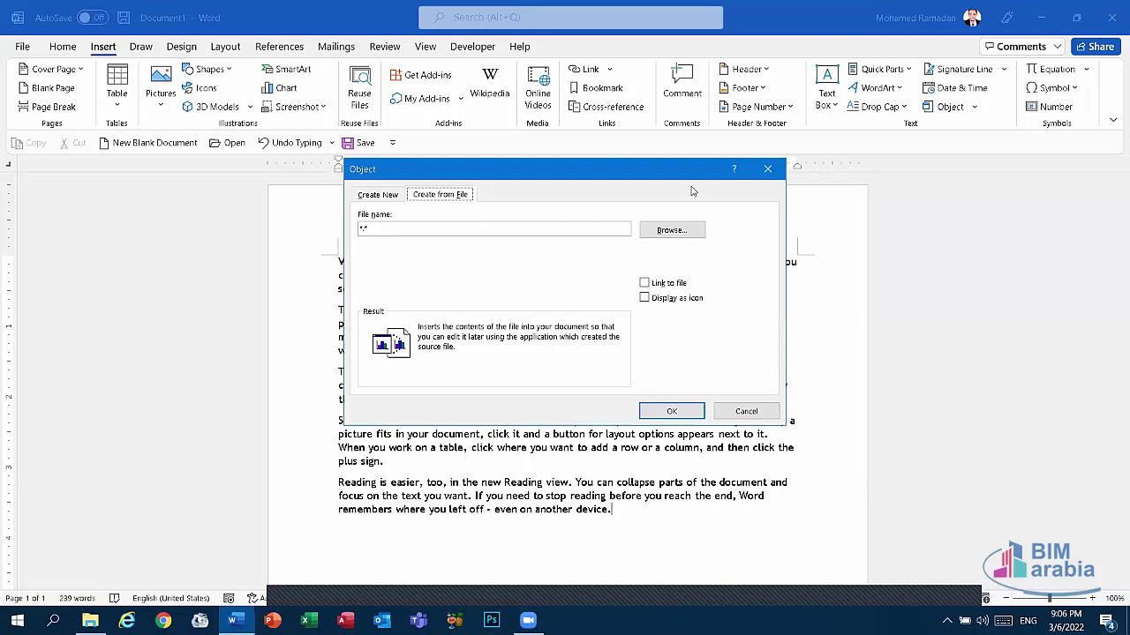
pyautogui.click(657, 229)
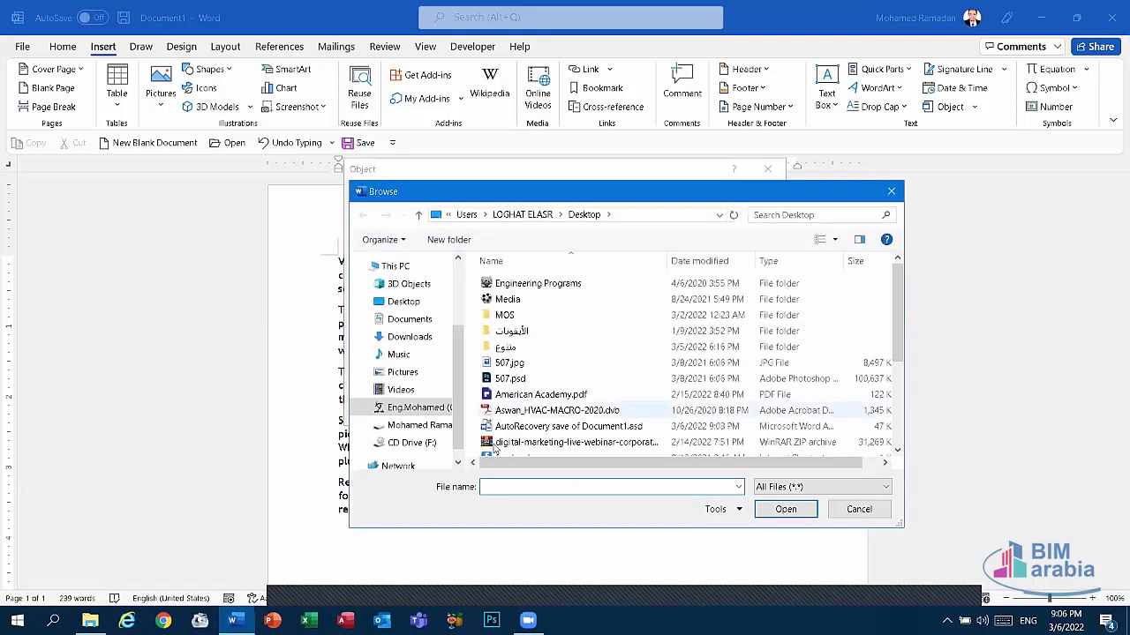
pyautogui.scroll(-3, 520, 353)
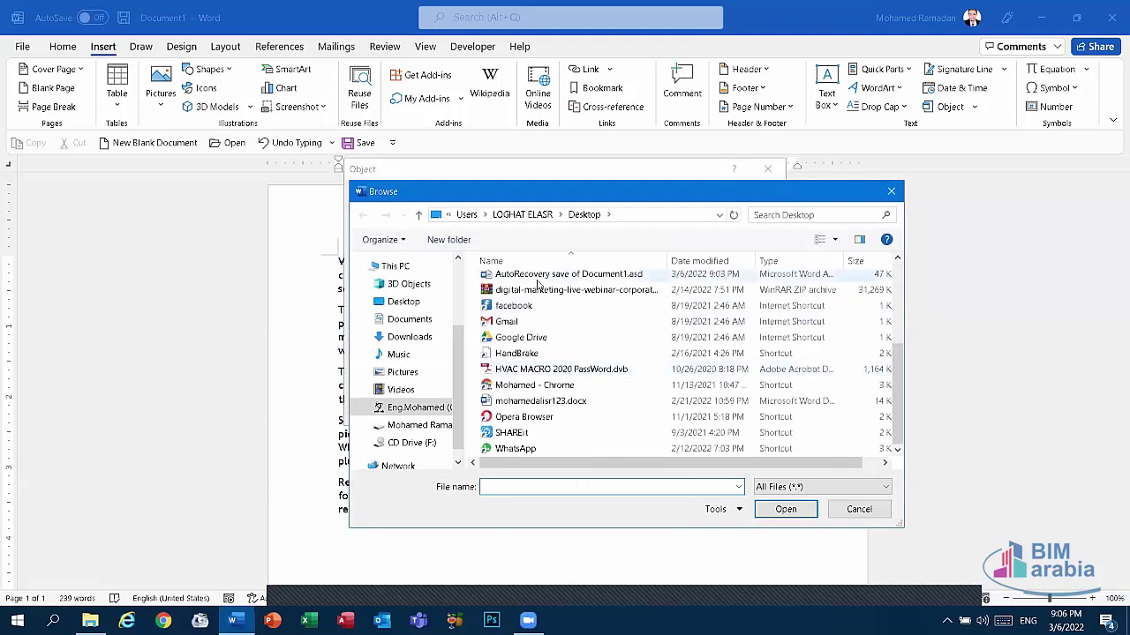
pyautogui.click(536, 279)
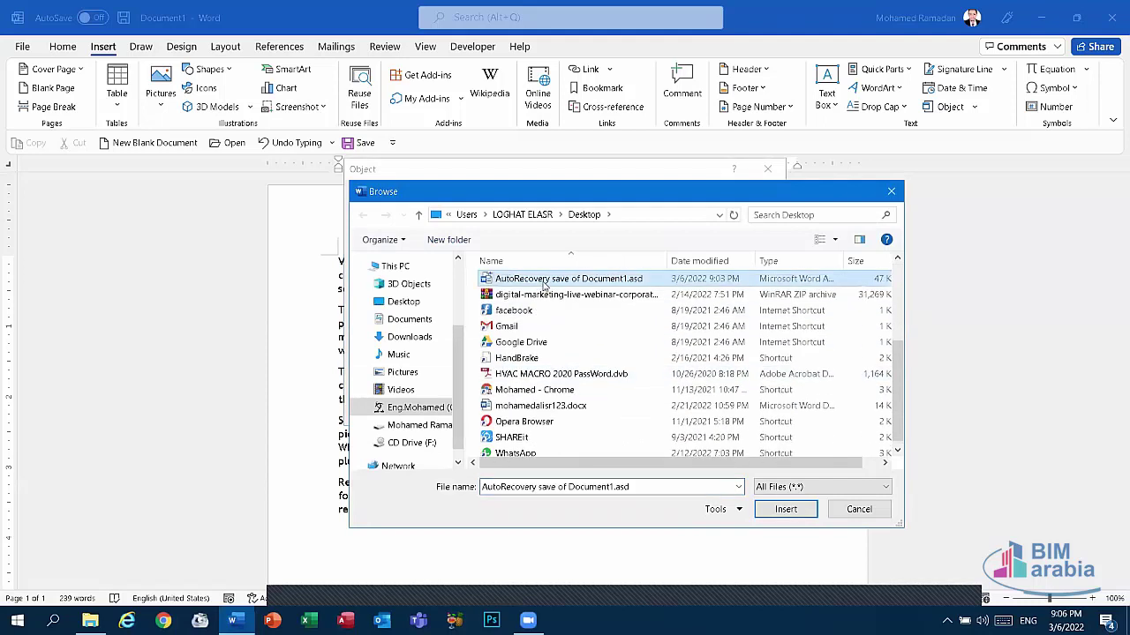
pyautogui.click(785, 510)
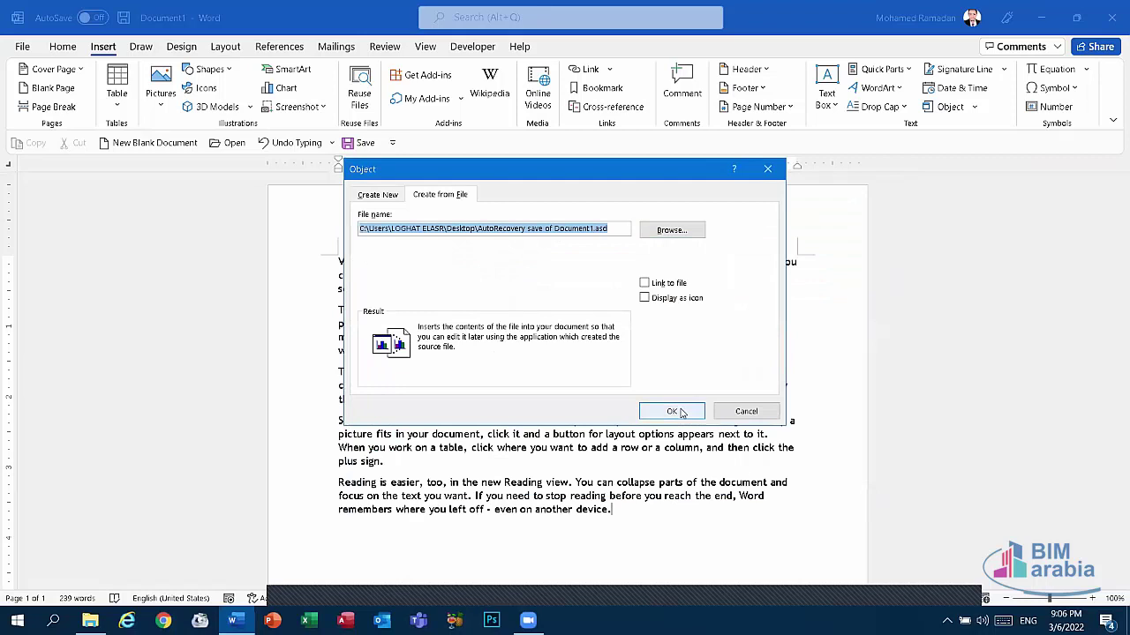
pyautogui.click(643, 419)
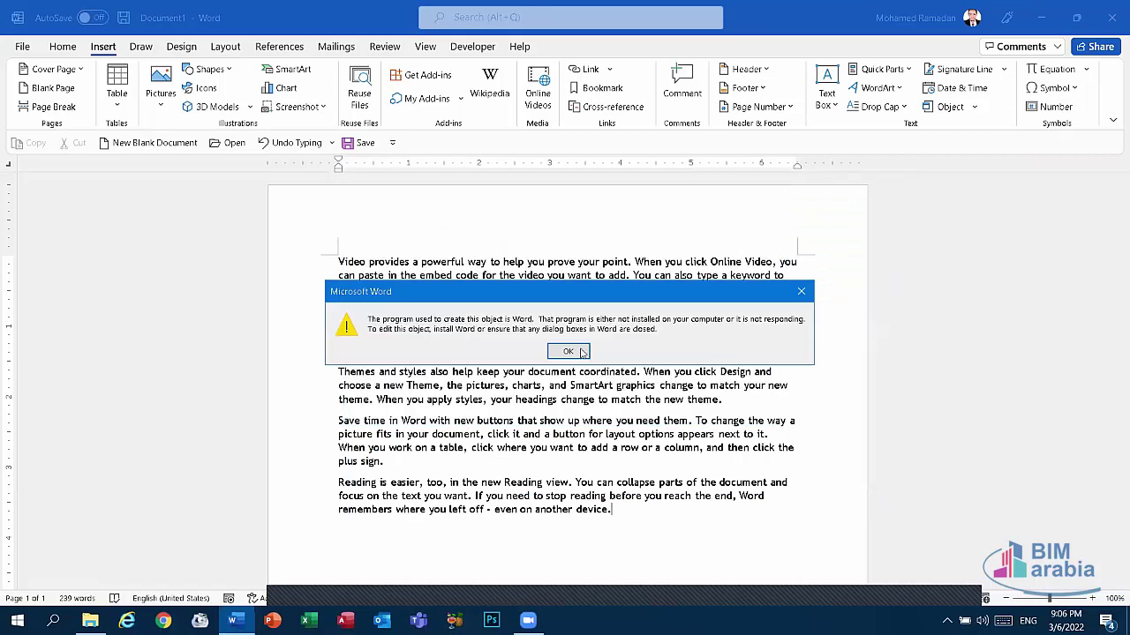
pyautogui.click(569, 352)
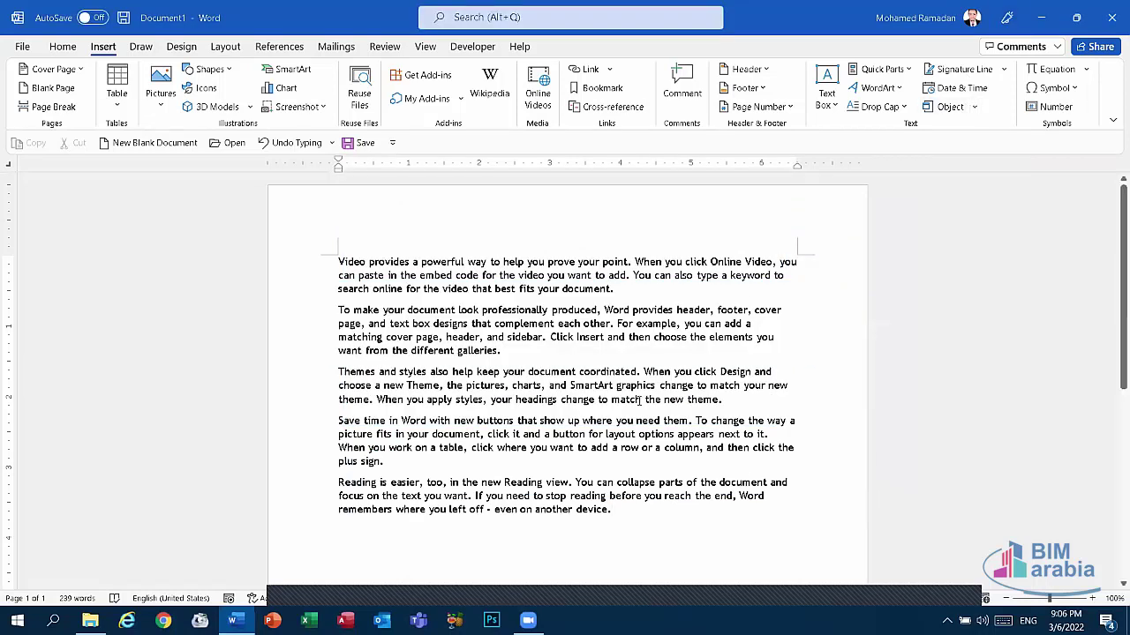
pyautogui.click(974, 107)
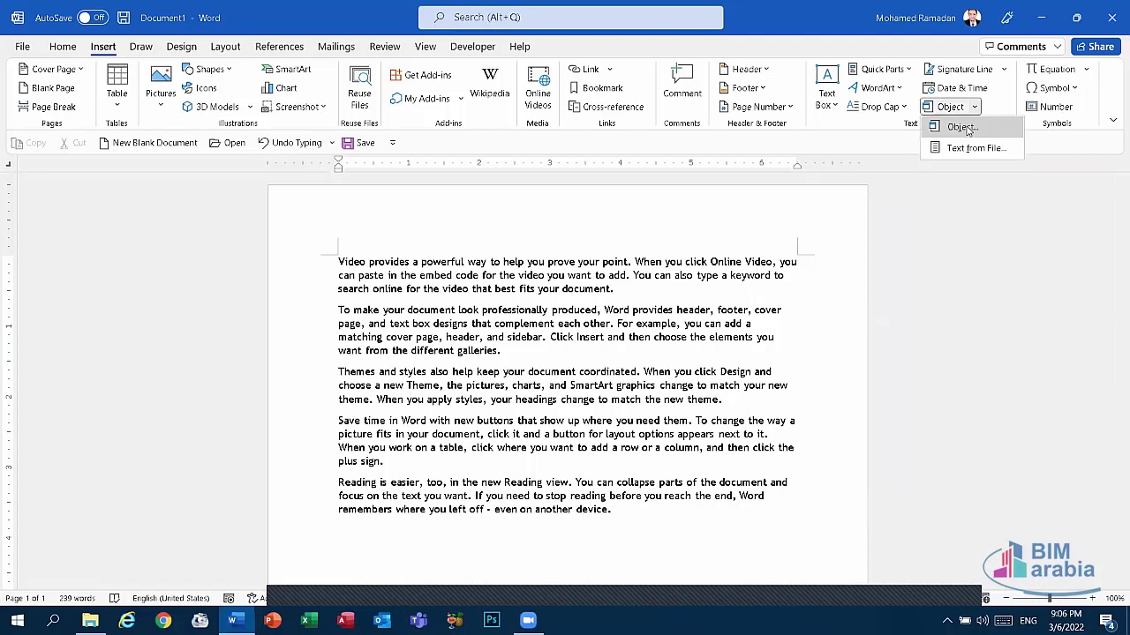
pyautogui.click(962, 127)
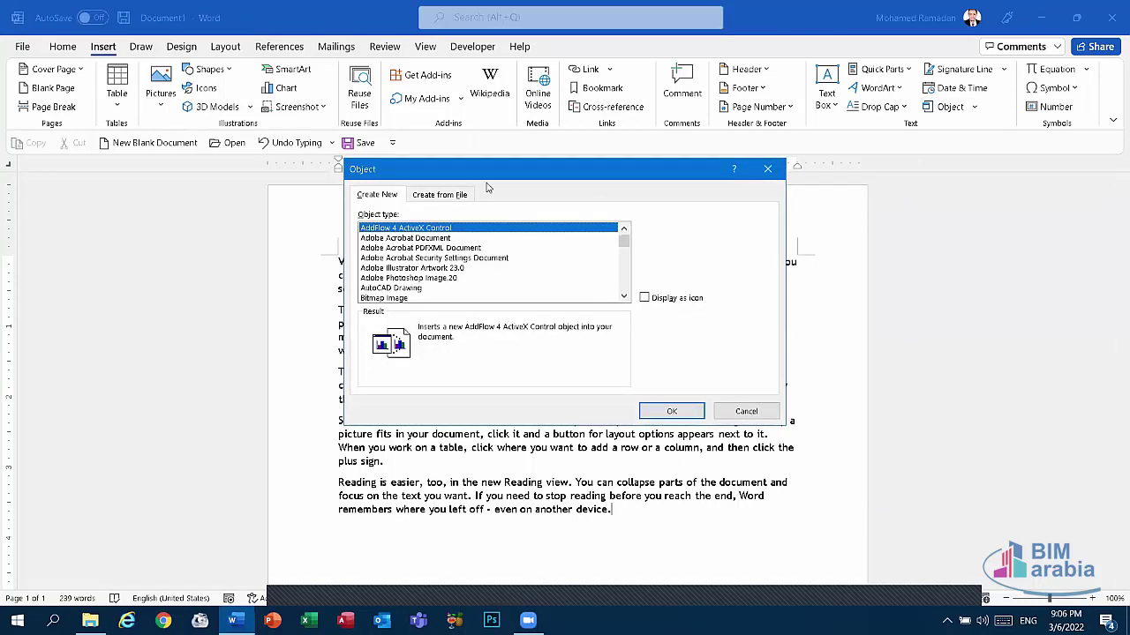
pyautogui.click(450, 196)
pyautogui.click(684, 230)
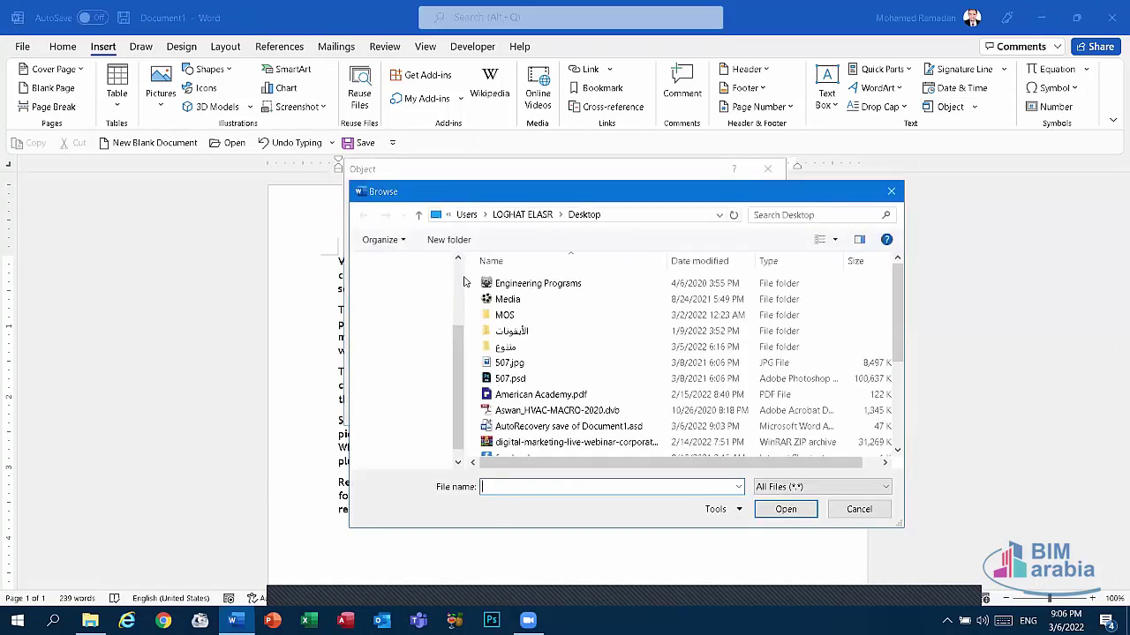
pyautogui.scroll(-3, 573, 371)
pyautogui.click(541, 401)
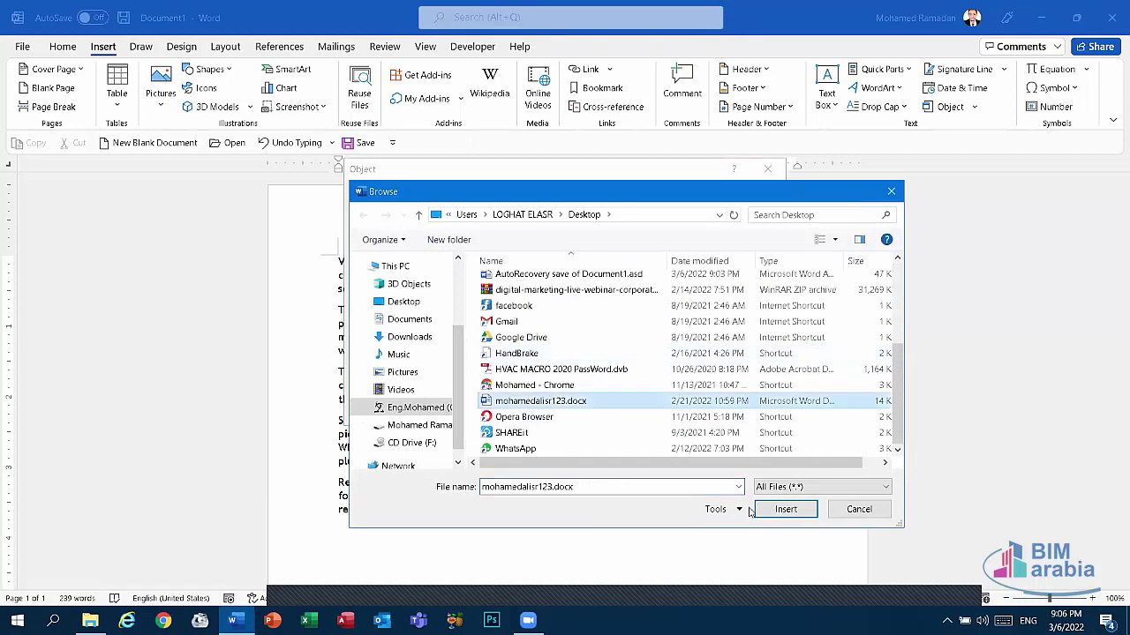
pyautogui.click(782, 510)
pyautogui.click(669, 409)
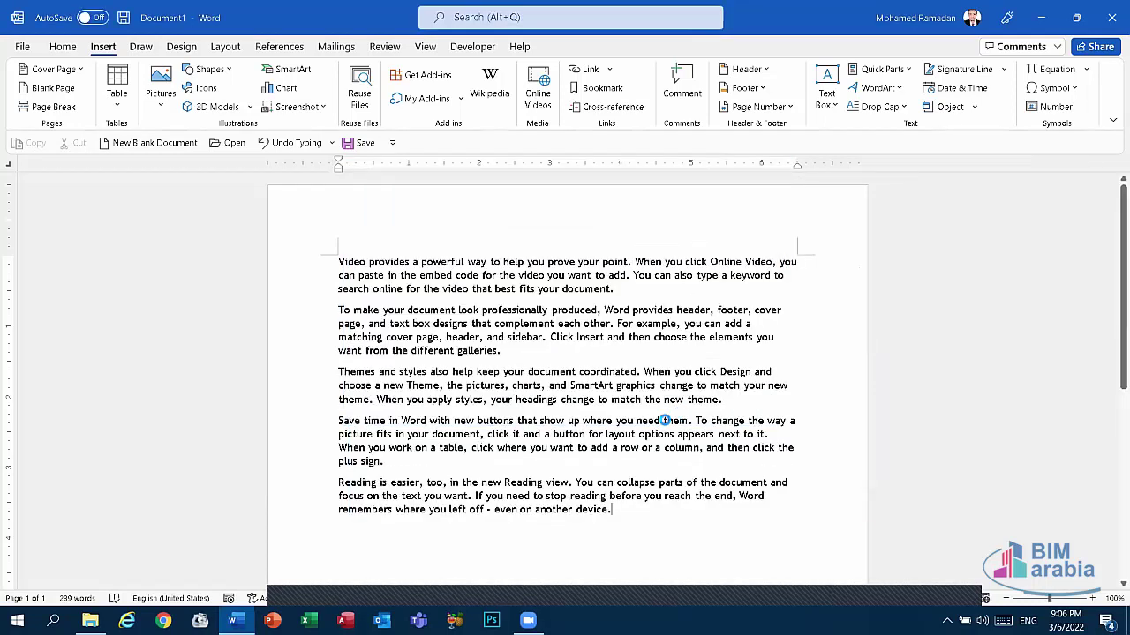
pyautogui.scroll(-5, 621, 436)
pyautogui.scroll(4, 622, 438)
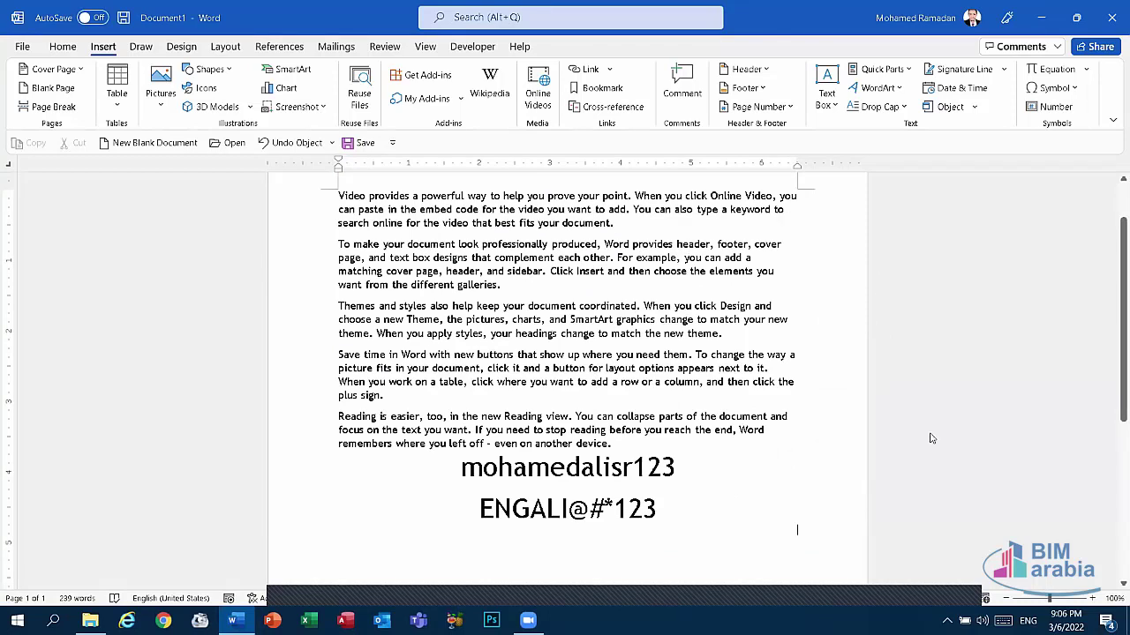
pyautogui.click(619, 505)
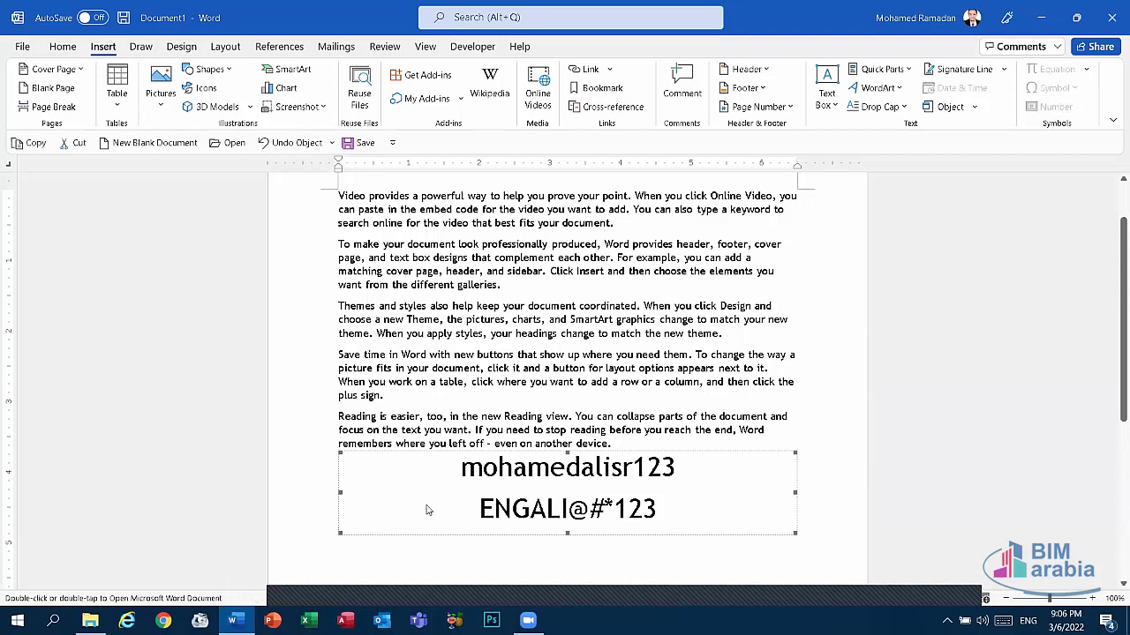
pyautogui.press('BackSpace')
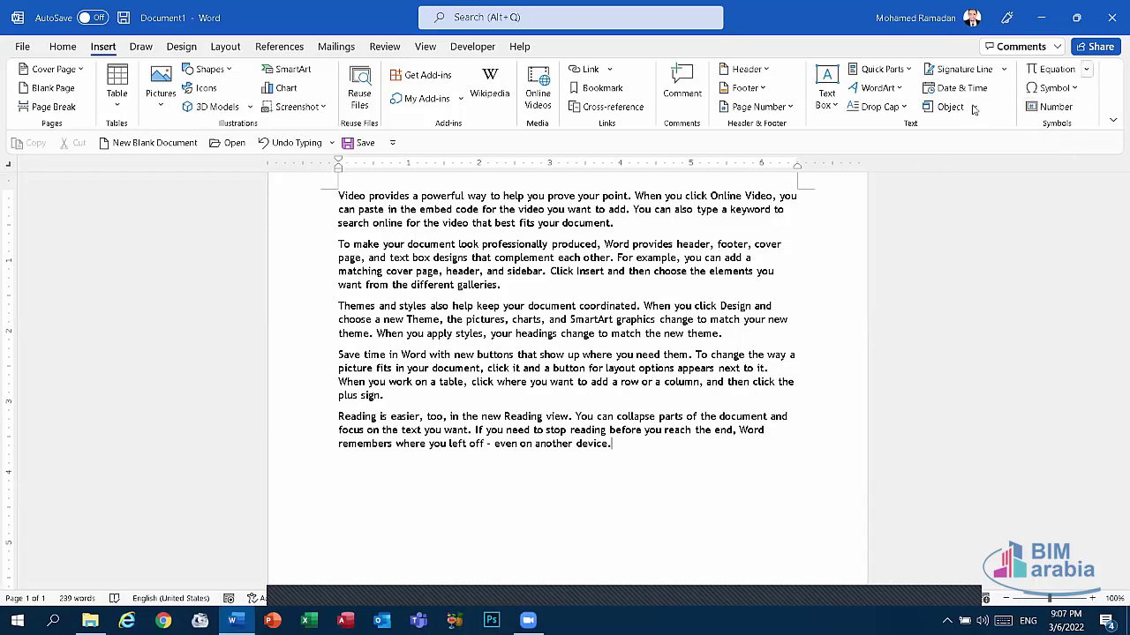
# - Insert a copyright sign © after the final sentence
pyautogui.click(1077, 95)
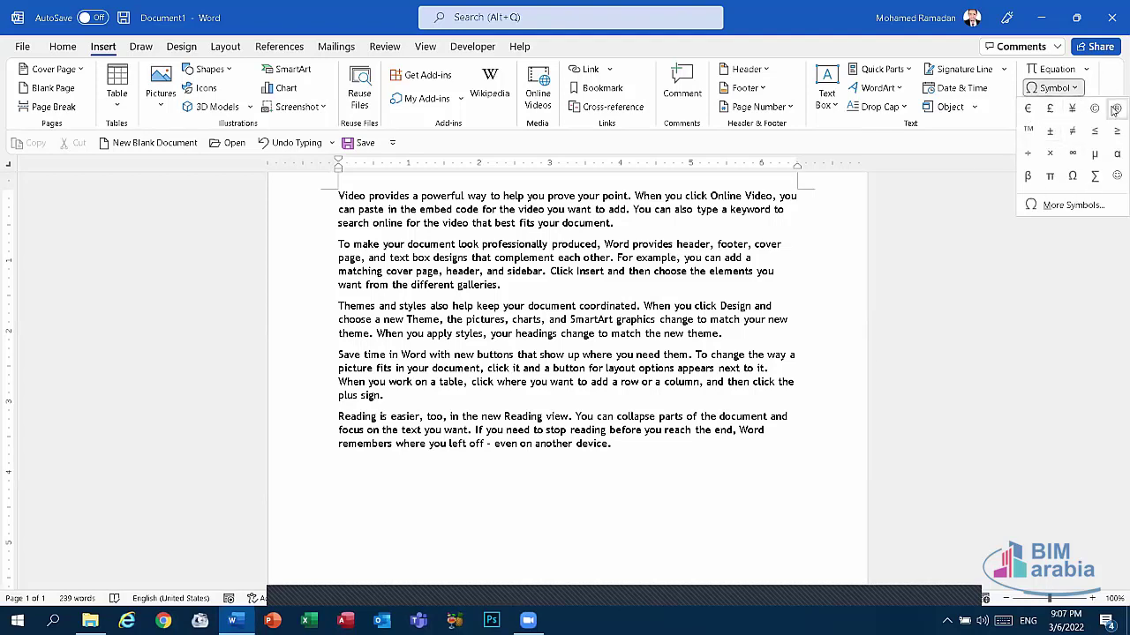
pyautogui.click(1028, 217)
pyautogui.click(1071, 88)
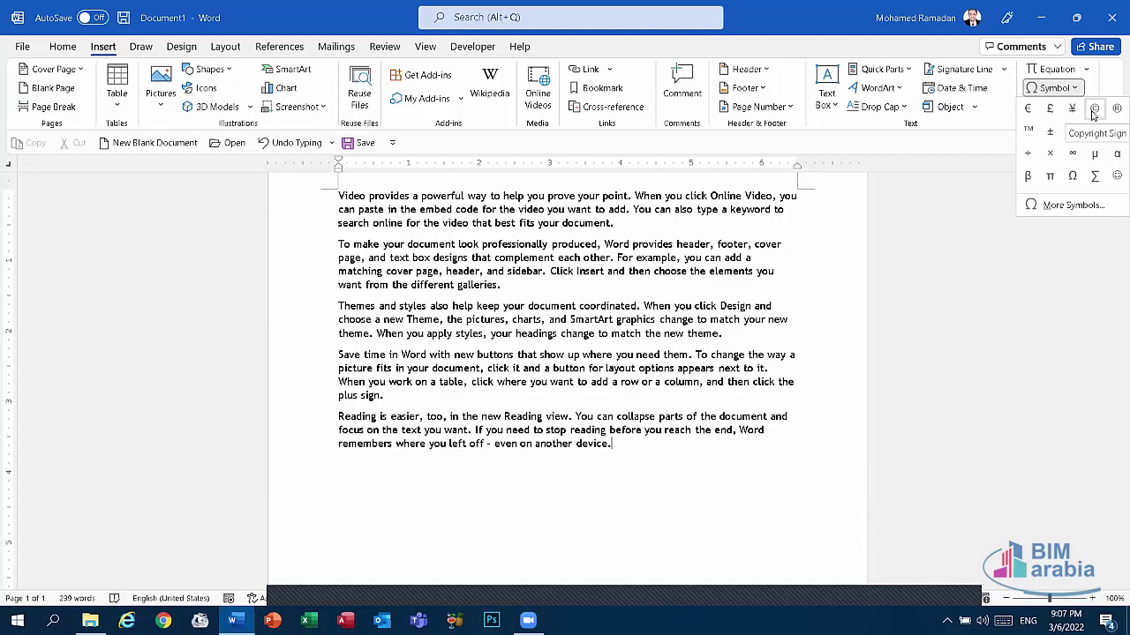
pyautogui.click(1072, 88)
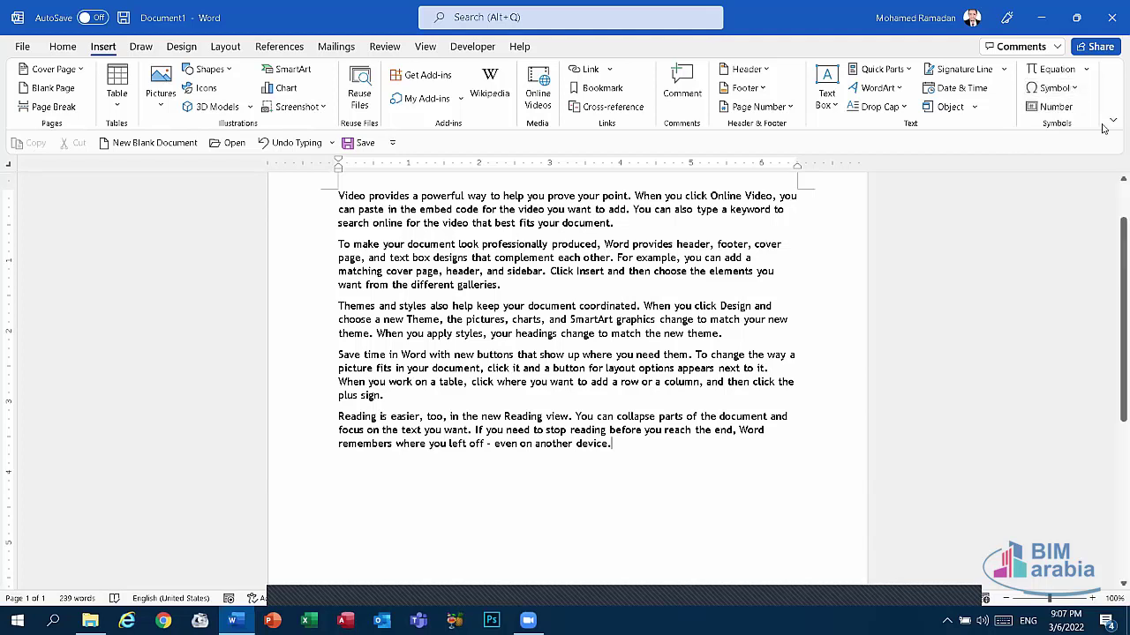
pyautogui.click(1074, 99)
pyautogui.click(1095, 113)
# - Start a new line below the text and insert a registered sign ®
pyautogui.doubleClick(596, 496)
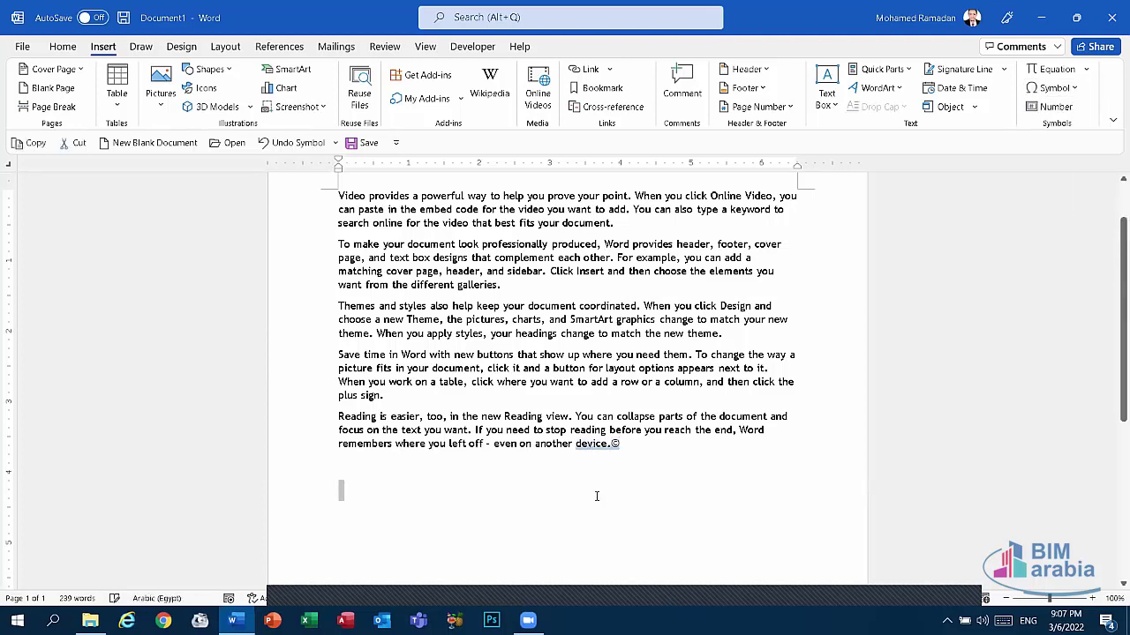
pyautogui.click(1072, 89)
pyautogui.click(1027, 107)
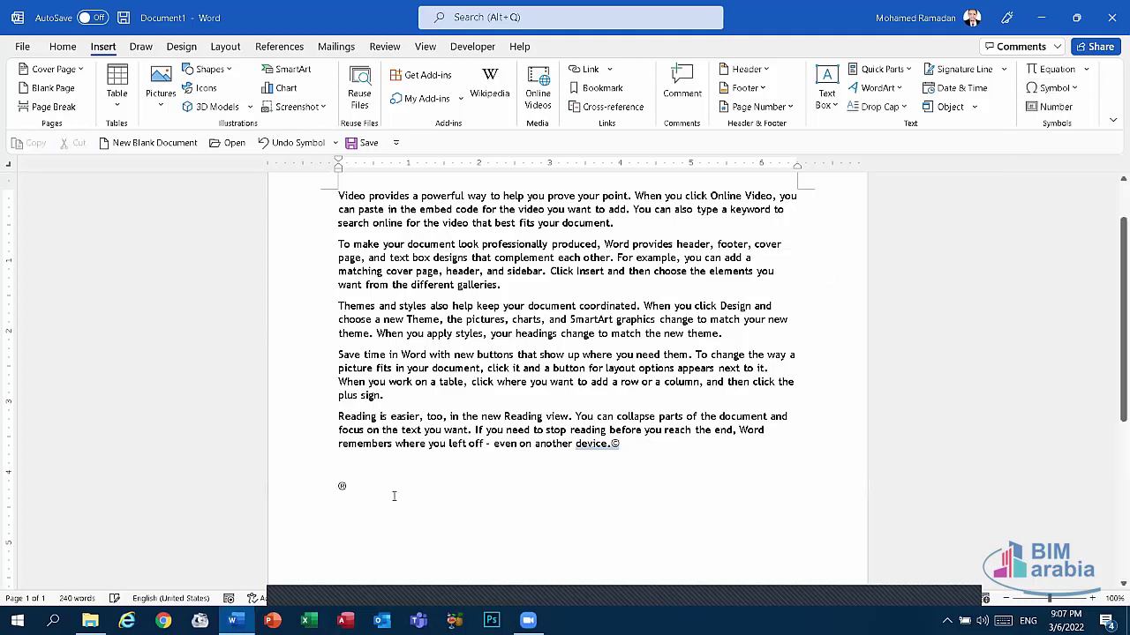
# - Grow the registered sign ® to 72 pt
pyautogui.doubleClick(342, 487)
pyautogui.click(63, 47)
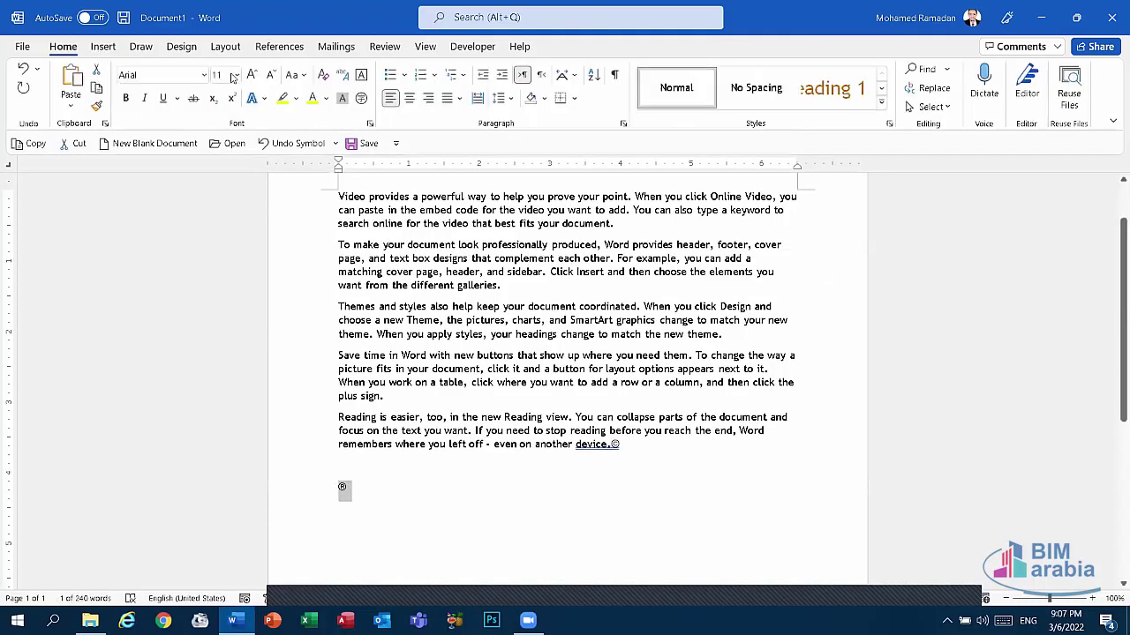
pyautogui.click(251, 75)
pyautogui.click(251, 75)
pyautogui.click(251, 75)
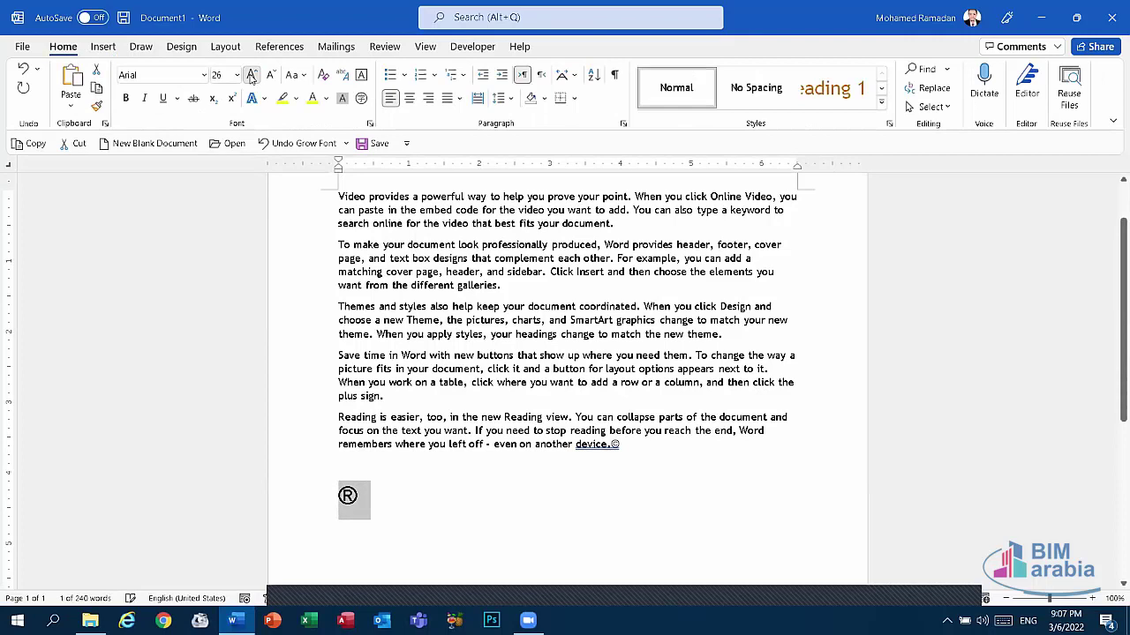
pyautogui.click(252, 75)
pyautogui.click(252, 75)
pyautogui.click(252, 75)
pyautogui.click(251, 75)
pyautogui.click(436, 521)
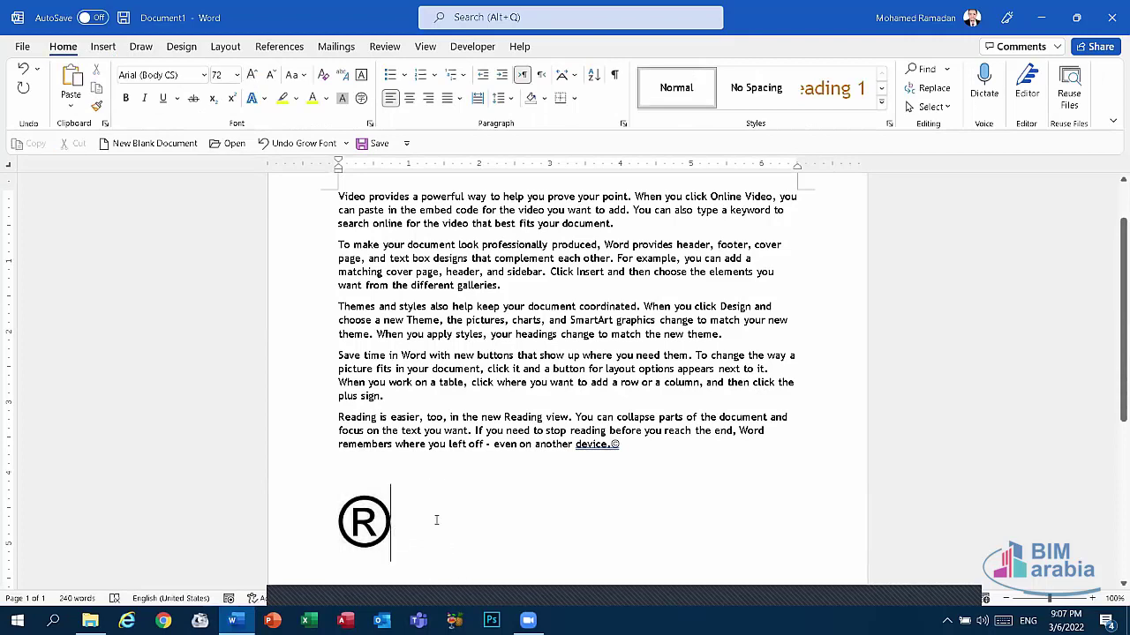
# - Switch the typing language, browse the symbol gallery, then bring up the full Symbol chooser
pyautogui.hotkey('alt', 'shift')
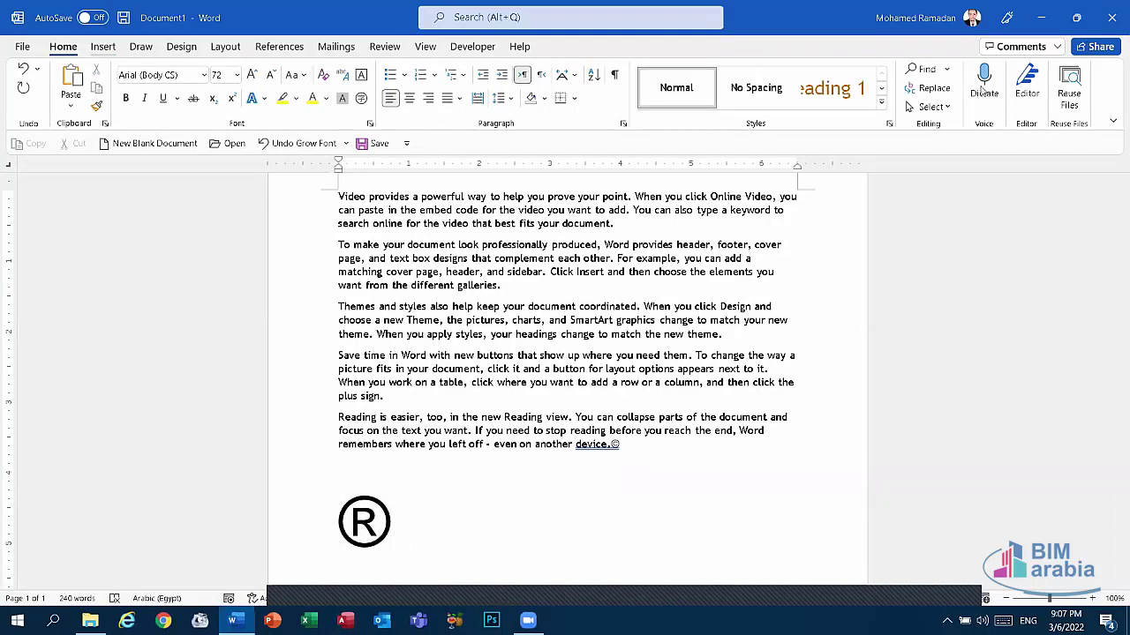
pyautogui.hotkey('alt', 'n')
pyautogui.click(1059, 88)
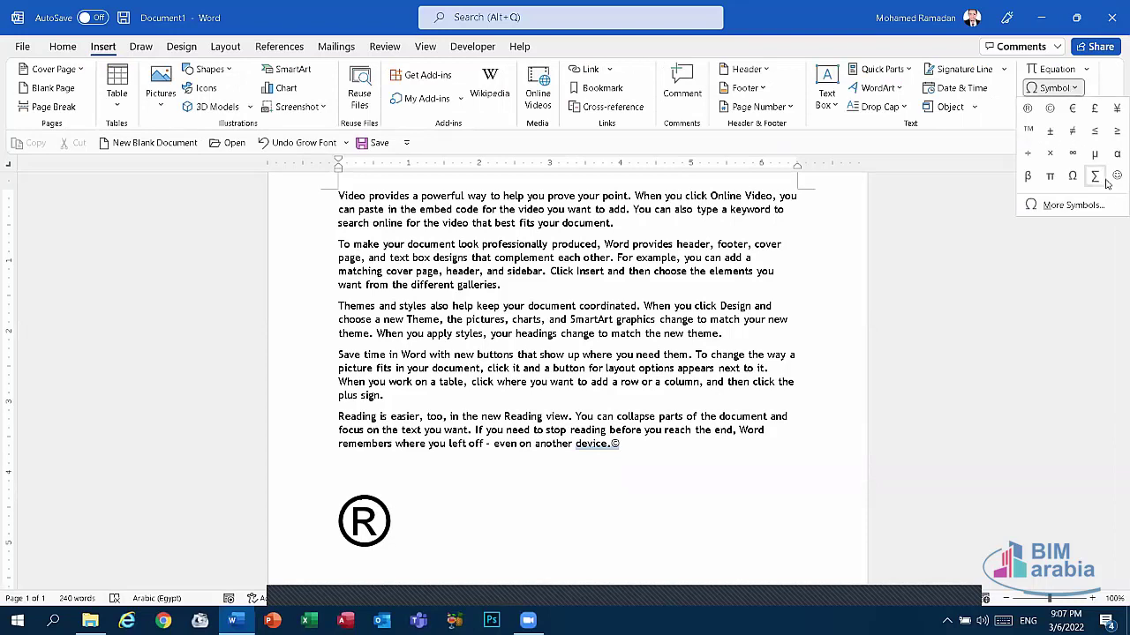
pyautogui.click(1050, 214)
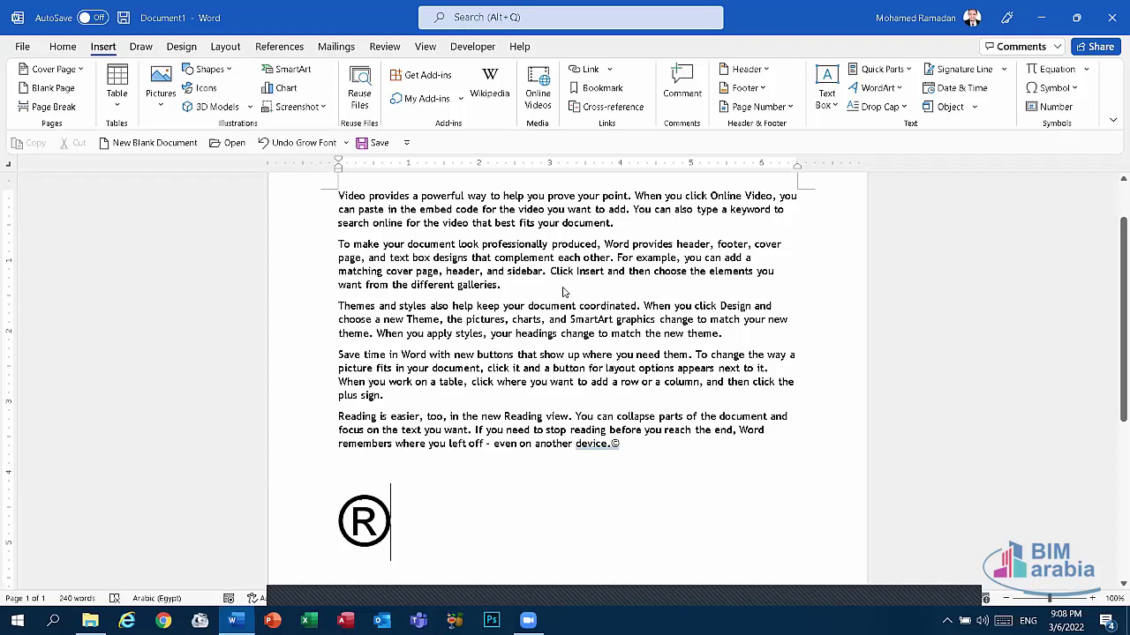
pyautogui.hotkey('alt', 'n')
# - Browse the Symbol dialog's characters and switch the symbol font to Assistant SemiBold
pyautogui.press('u')
pyautogui.press('m')
pyautogui.click(478, 271)
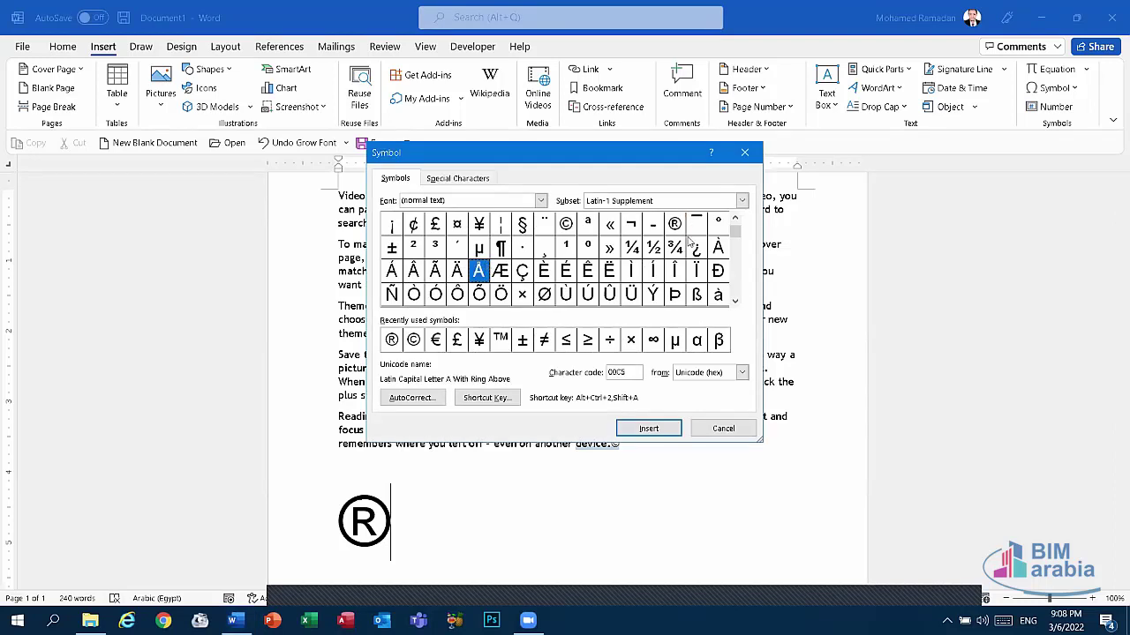
pyautogui.moveTo(741, 235); pyautogui.dragTo(659, 292)
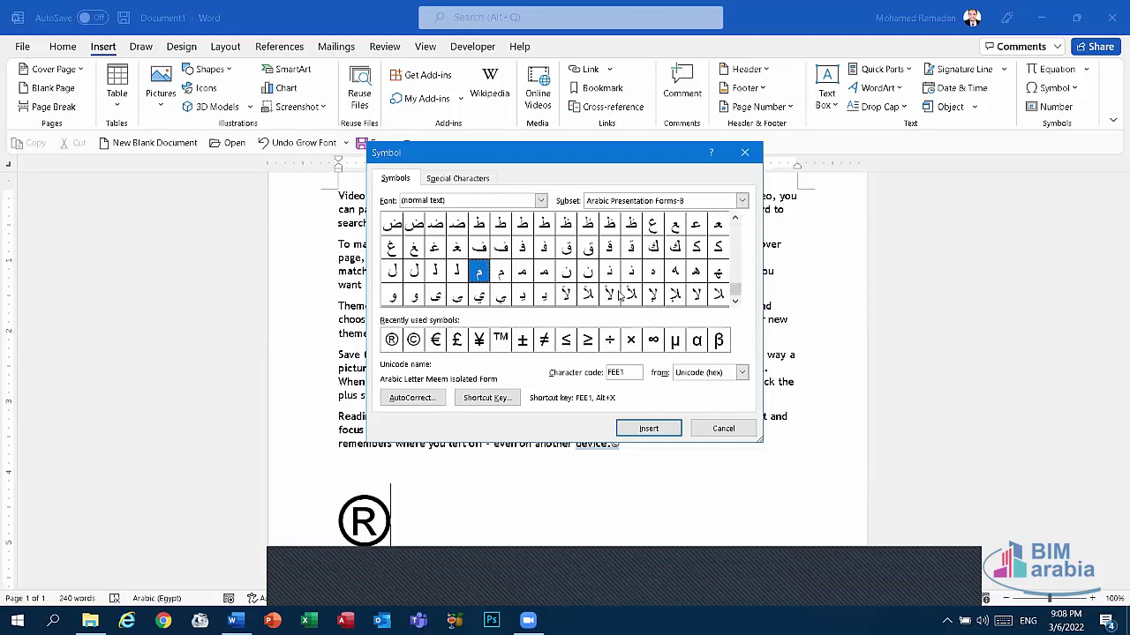
pyautogui.click(609, 294)
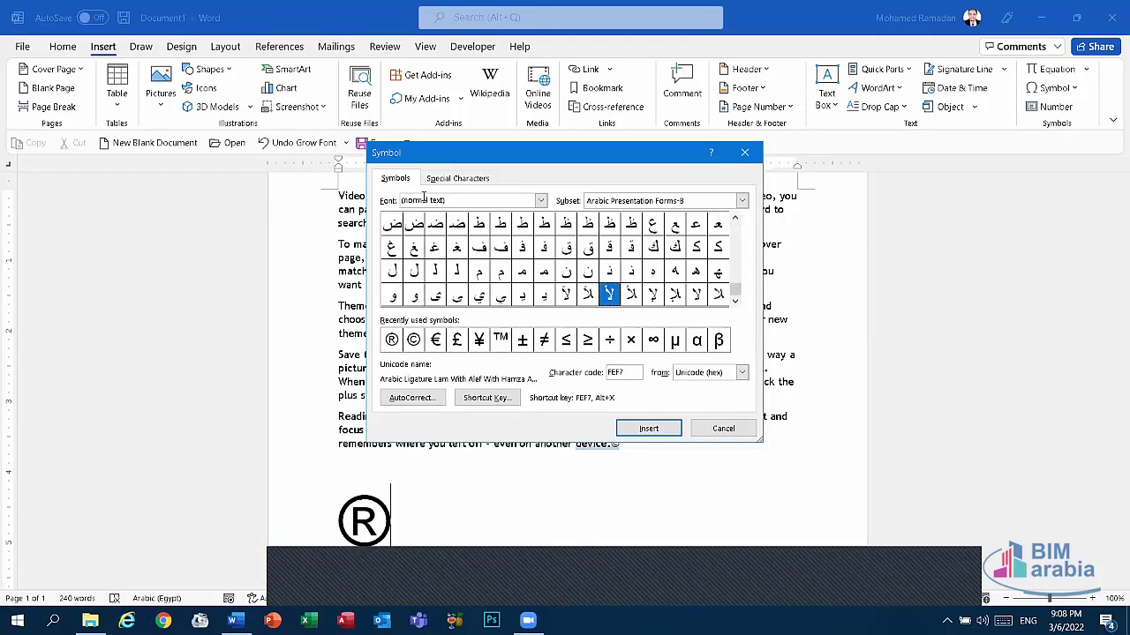
pyautogui.click(541, 201)
pyautogui.scroll(-3, 424, 254)
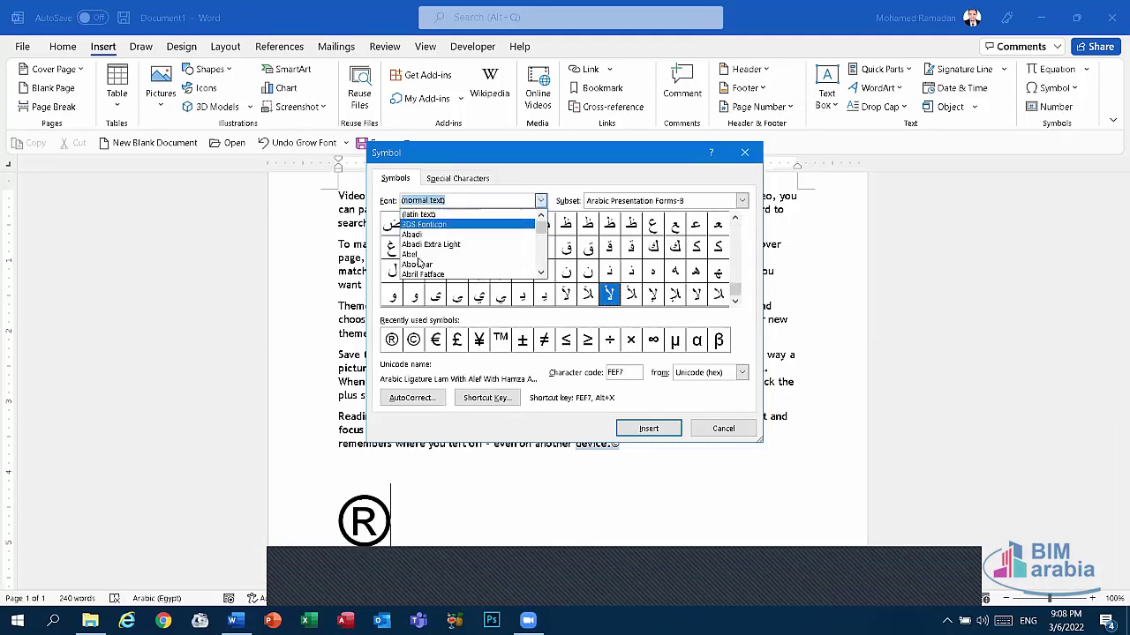
pyautogui.scroll(-3, 432, 247)
pyautogui.scroll(-3, 441, 243)
pyautogui.scroll(-3, 448, 239)
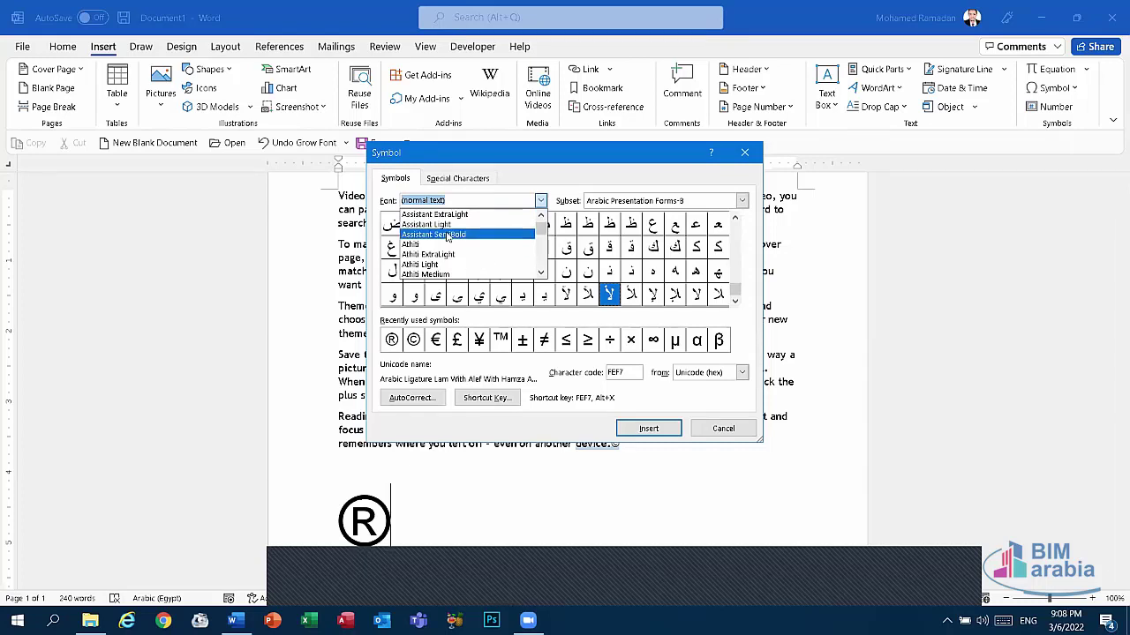
pyautogui.click(447, 235)
# - Browse the symbol sets of Bahnschrift SemiCondensed and Bahnschrift SemiBold
pyautogui.click(540, 200)
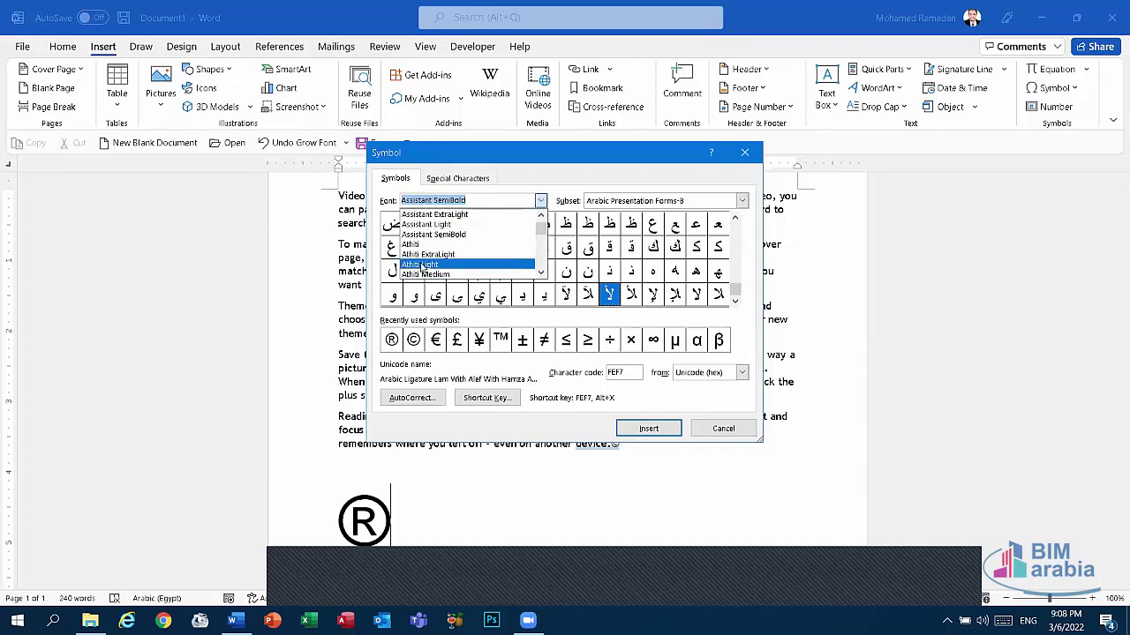
pyautogui.scroll(-3, 424, 263)
pyautogui.scroll(-3, 429, 242)
pyautogui.click(429, 239)
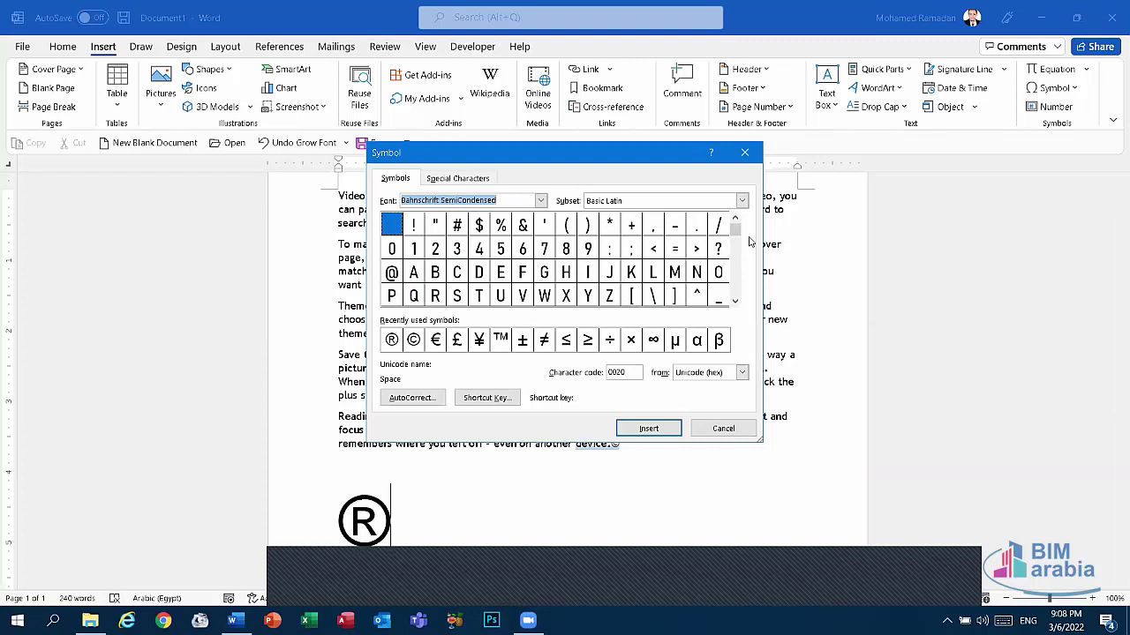
pyautogui.moveTo(735, 229); pyautogui.dragTo(734, 281)
pyautogui.click(565, 225)
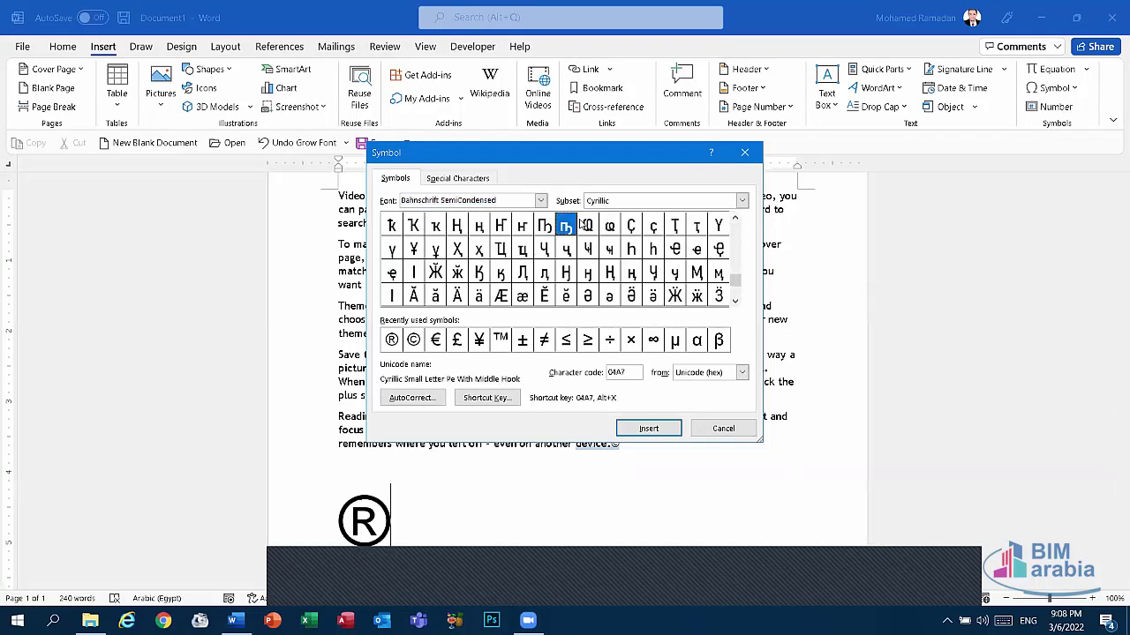
pyautogui.click(586, 225)
pyautogui.click(540, 200)
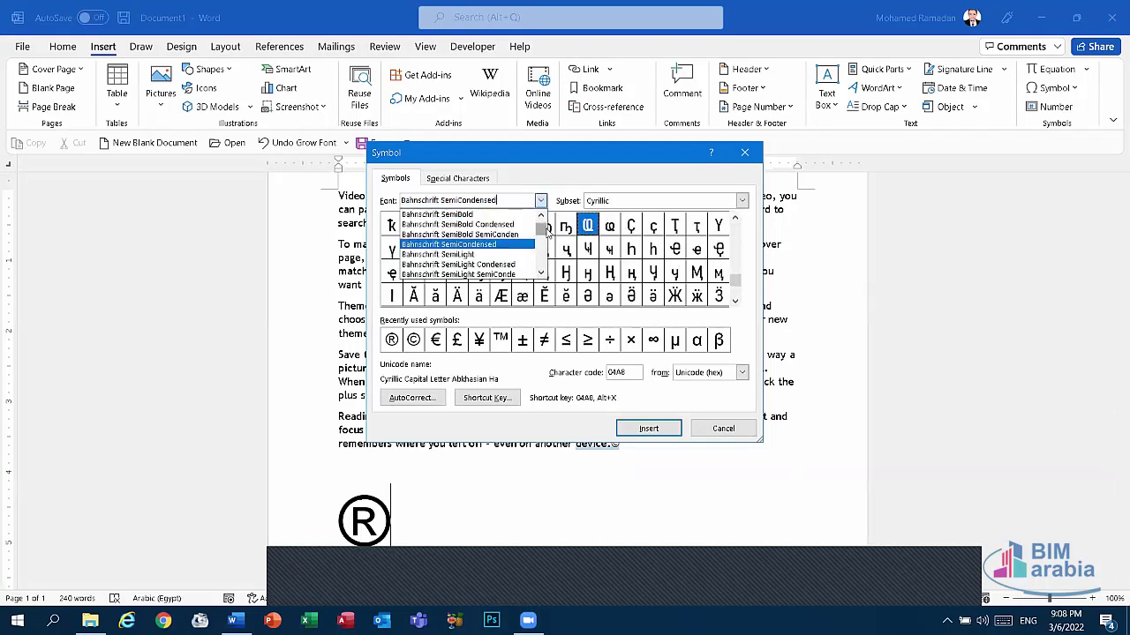
pyautogui.moveTo(541, 241); pyautogui.dragTo(473, 216)
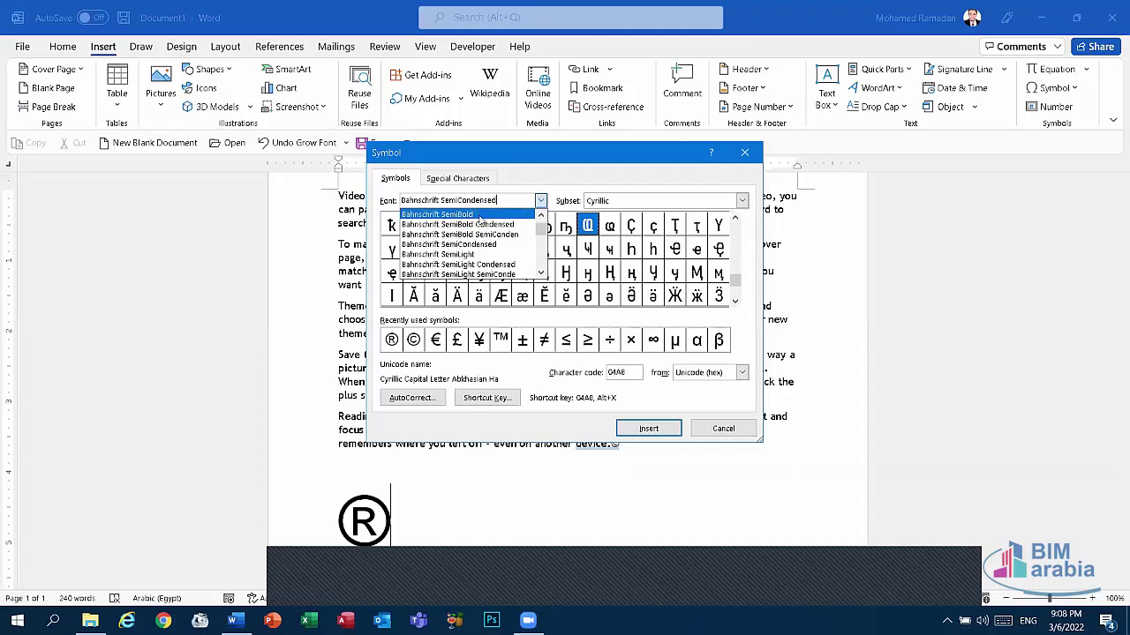
pyautogui.click(472, 214)
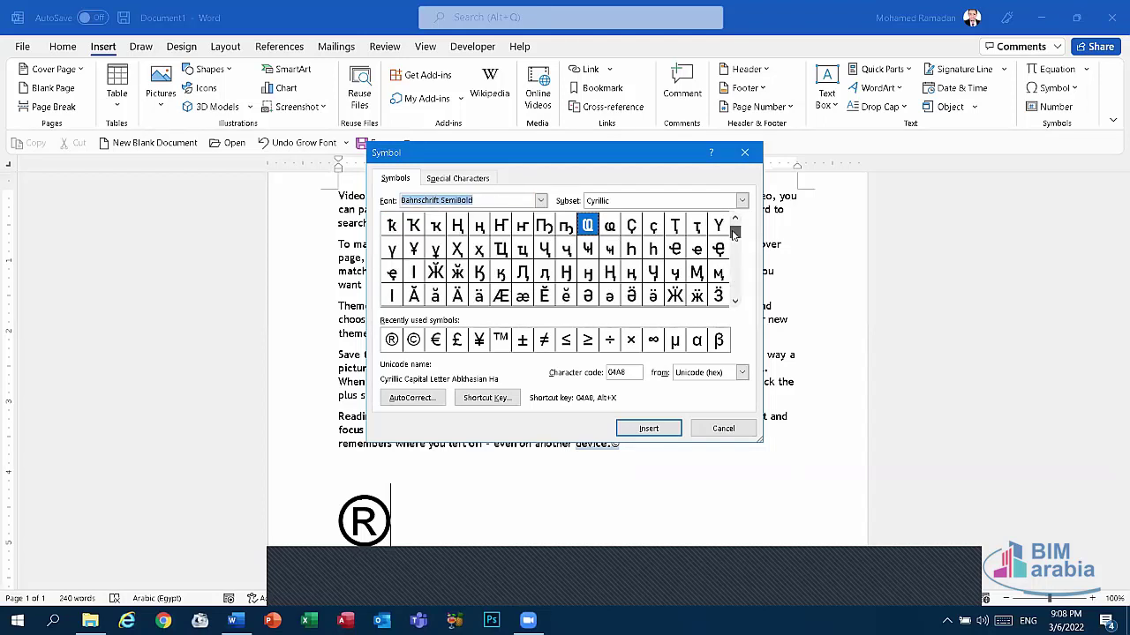
pyautogui.moveTo(736, 282); pyautogui.dragTo(736, 228)
# - Insert the trademark sign ™ right after ® and close the Symbol dialog
pyautogui.click(500, 340)
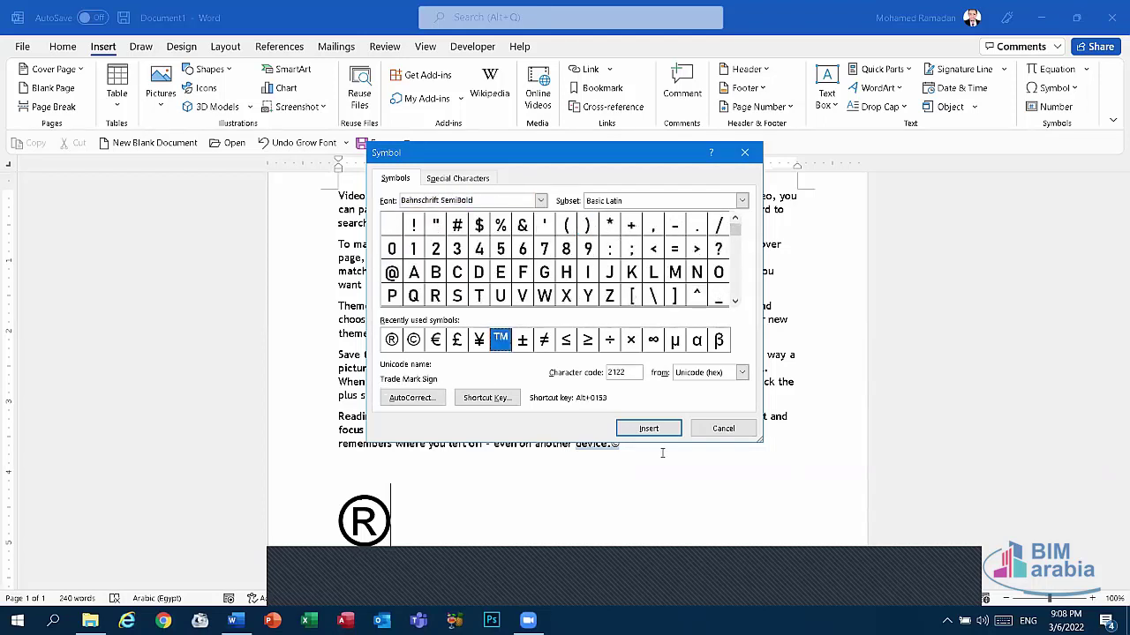
pyautogui.click(647, 428)
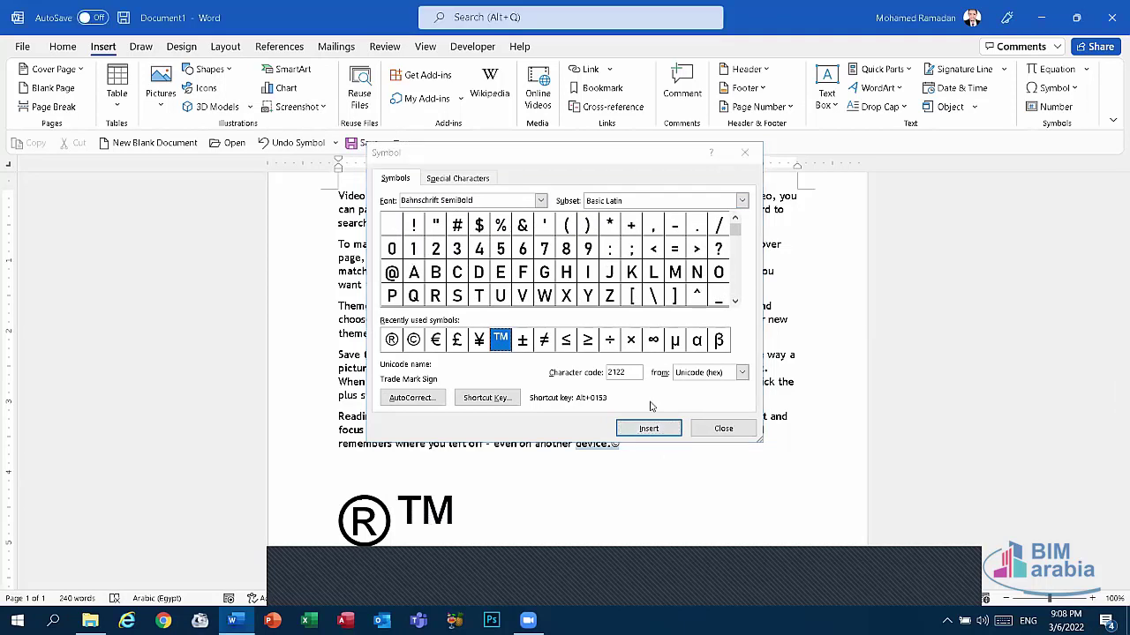
pyautogui.click(724, 428)
pyautogui.scroll(-5, 392, 411)
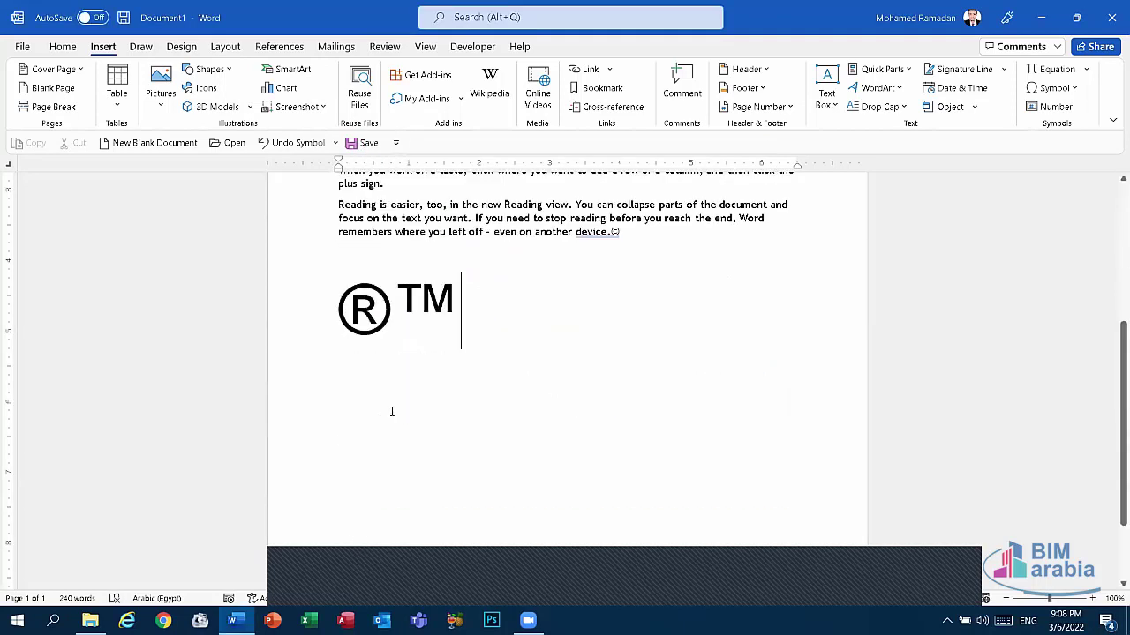
pyautogui.doubleClick(382, 396)
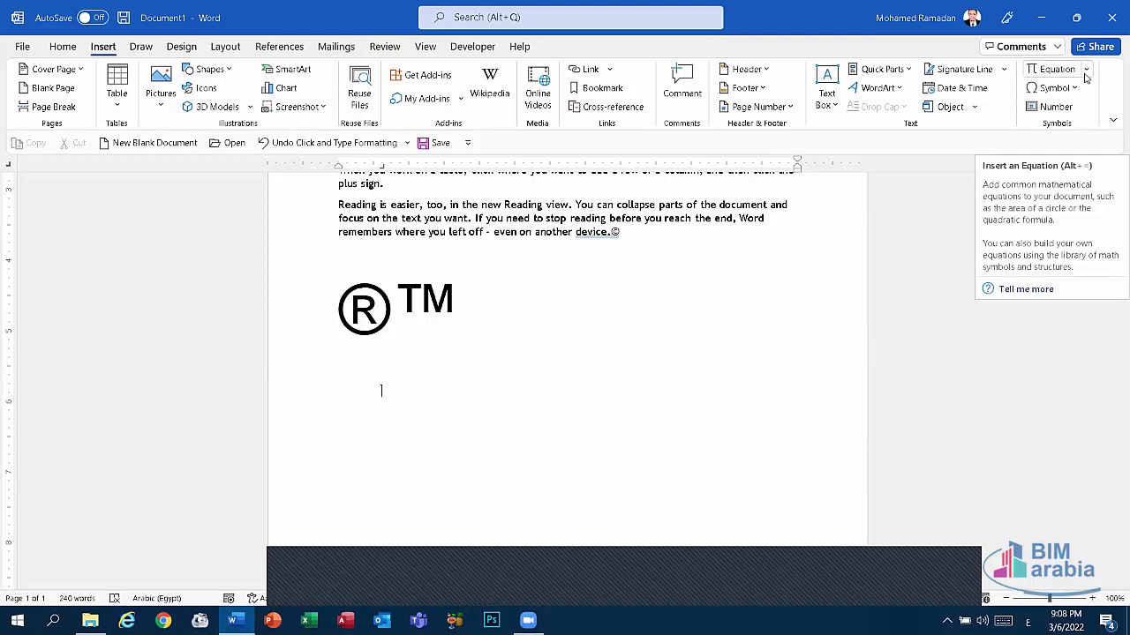
pyautogui.click(1087, 71)
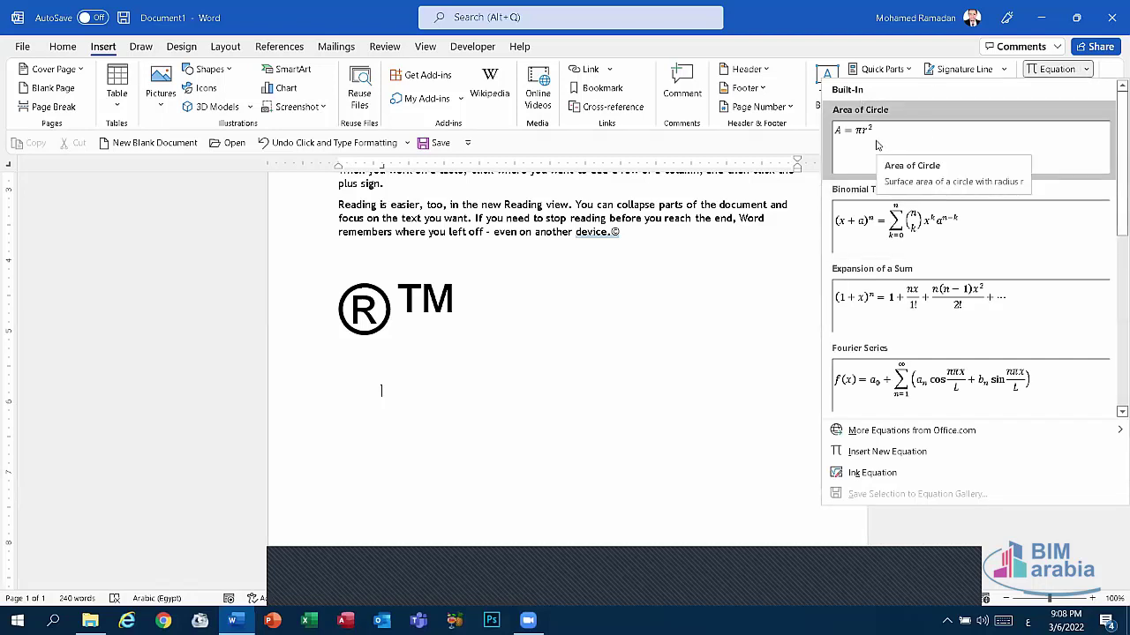
pyautogui.click(877, 144)
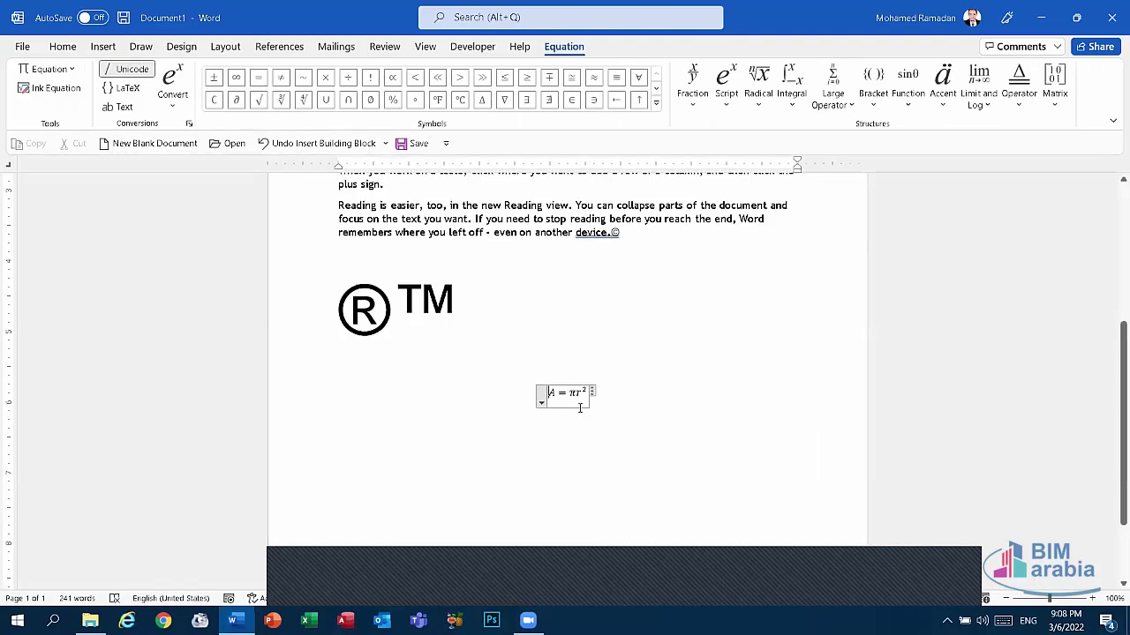
pyautogui.click(797, 411)
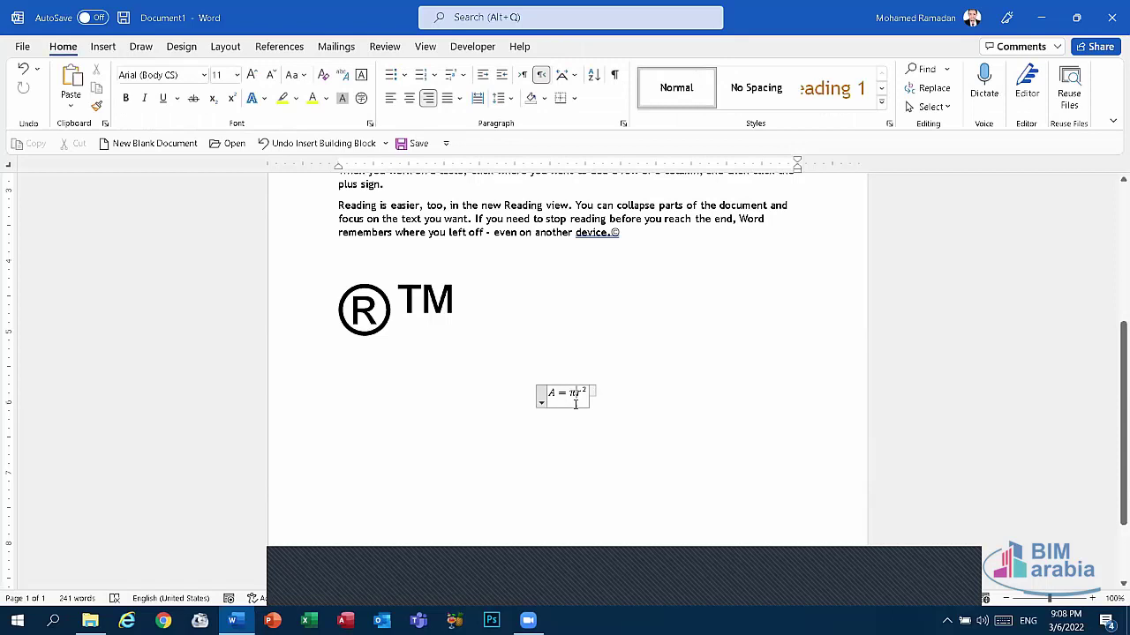
pyautogui.click(300, 145)
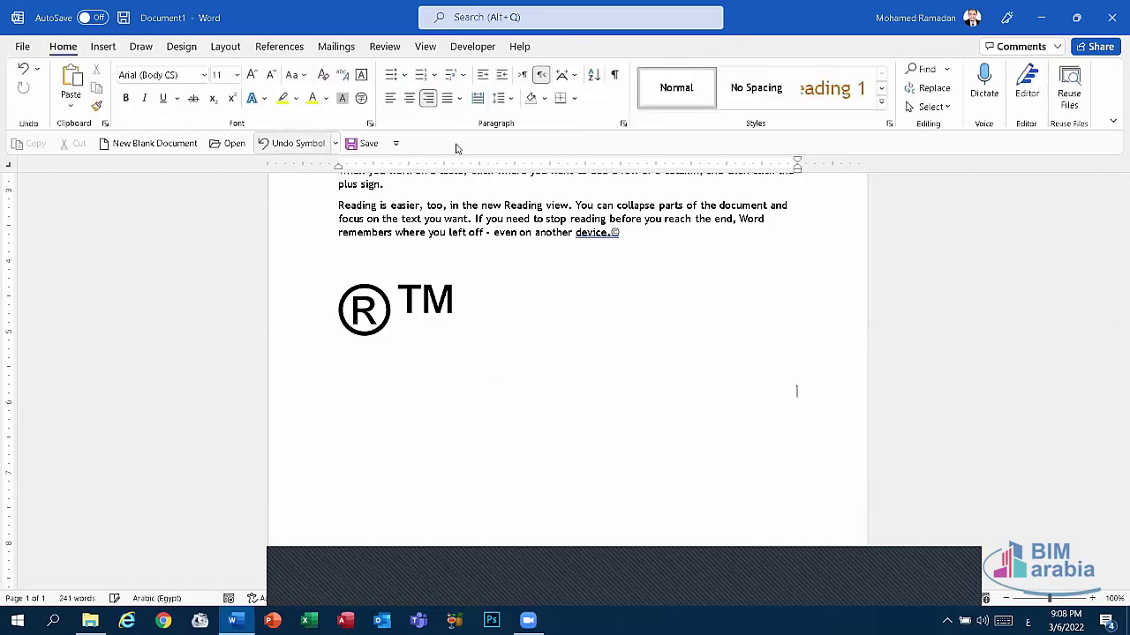
# - Insert a blank 'Type equation here' equation box below the ® TM signs
pyautogui.click(103, 47)
pyautogui.click(1088, 70)
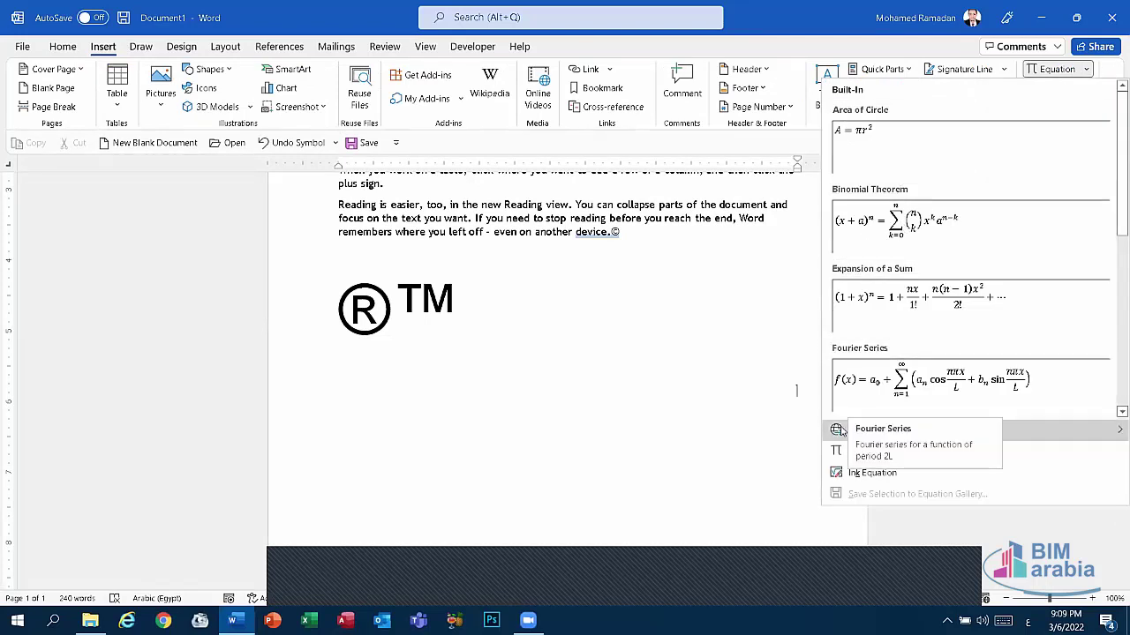
pyautogui.moveTo(843, 431)
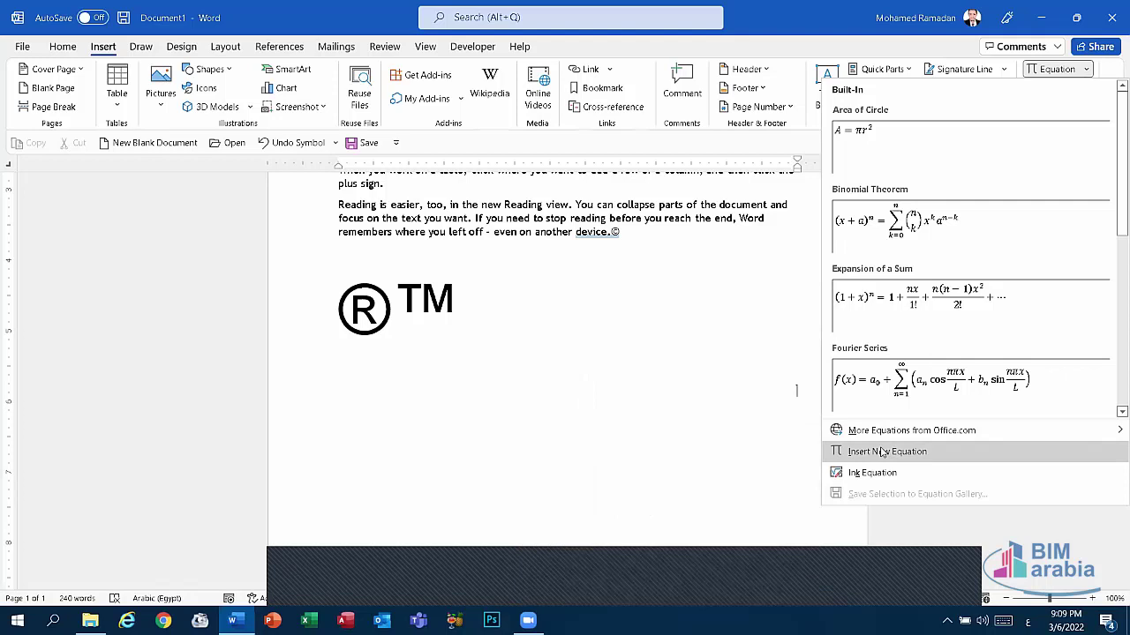
pyautogui.click(881, 452)
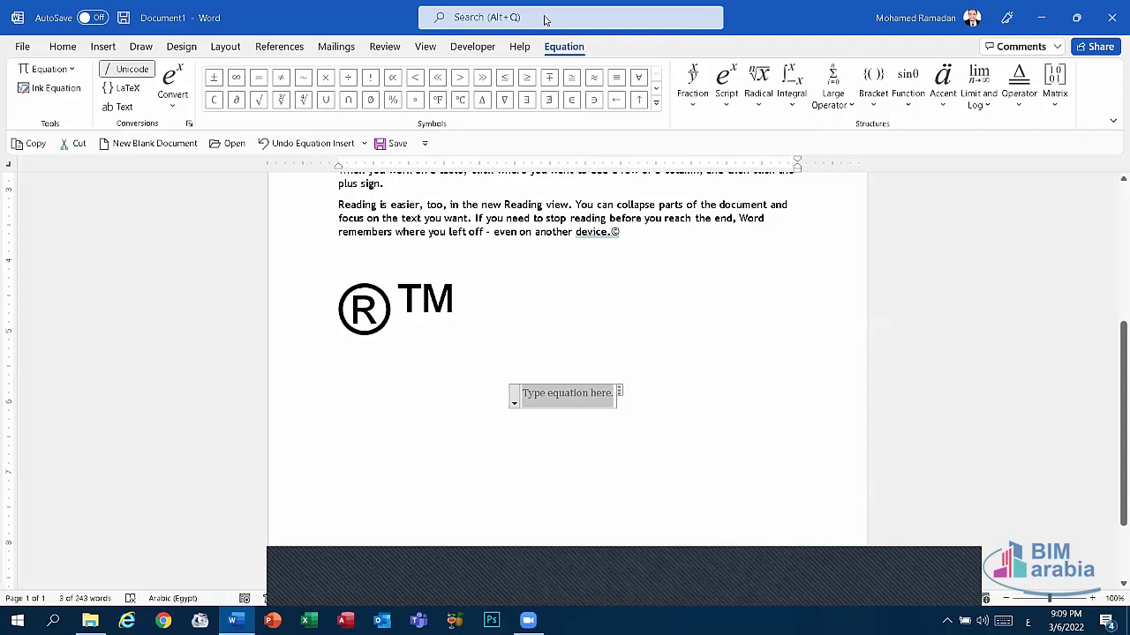
# - Build a square-root equation with 4 under the radical, reading √4
pyautogui.click(656, 102)
pyautogui.click(625, 76)
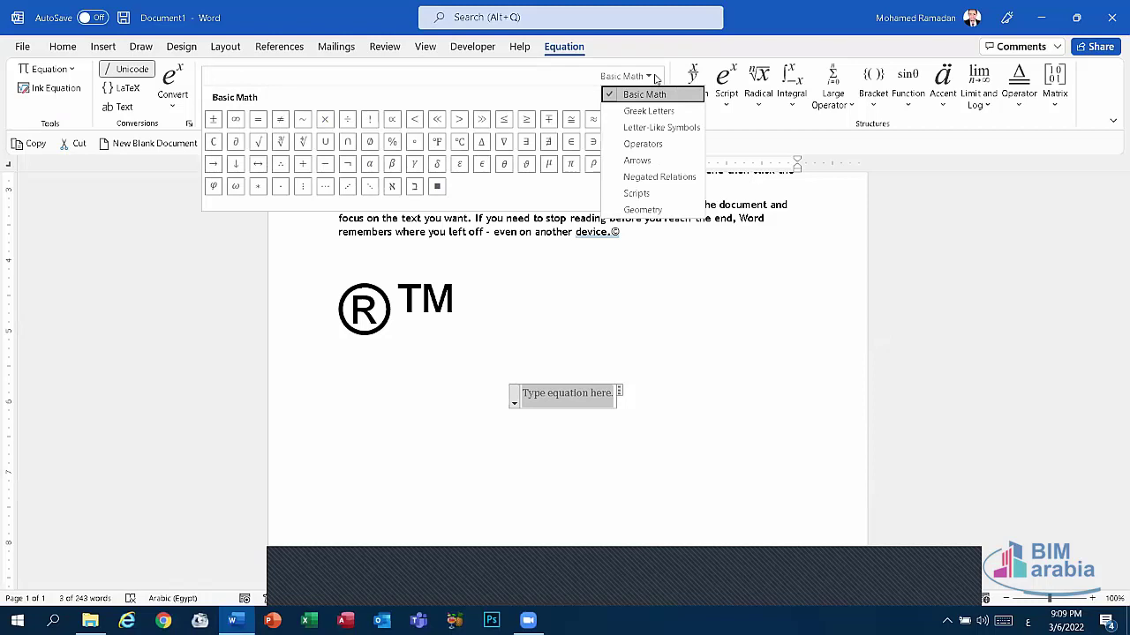
pyautogui.click(668, 130)
pyautogui.click(692, 104)
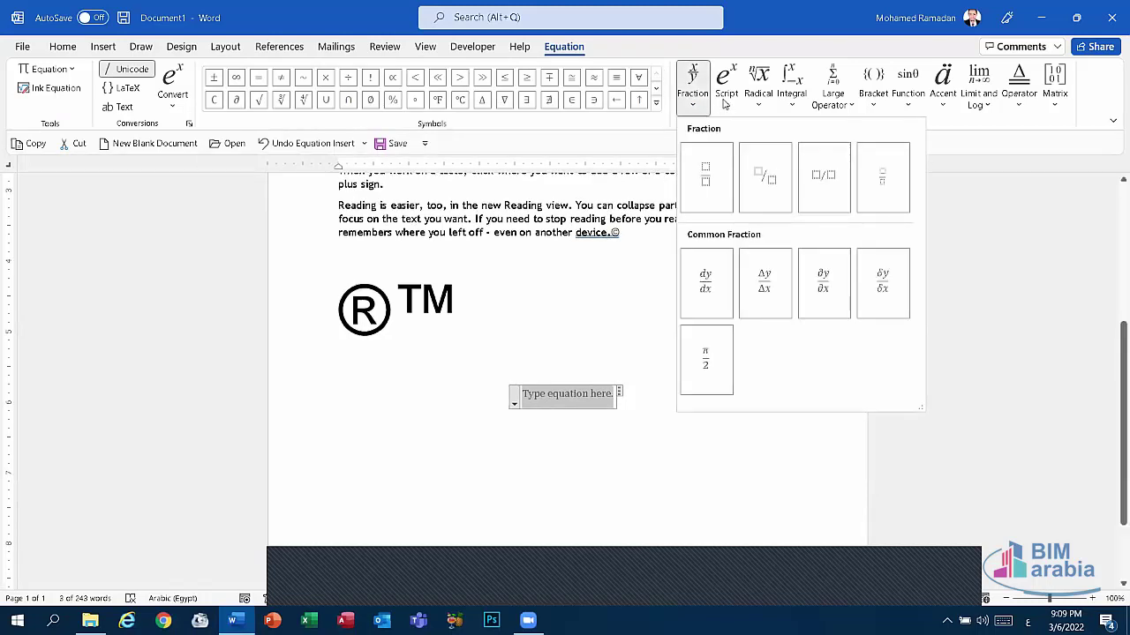
pyautogui.click(726, 104)
pyautogui.click(762, 100)
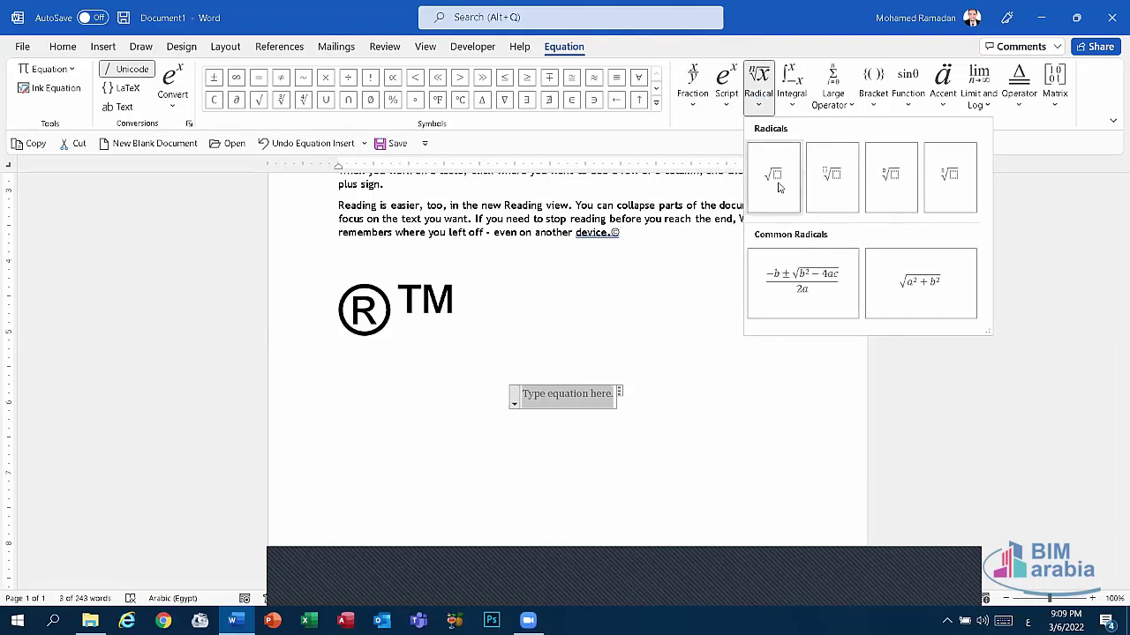
pyautogui.click(784, 175)
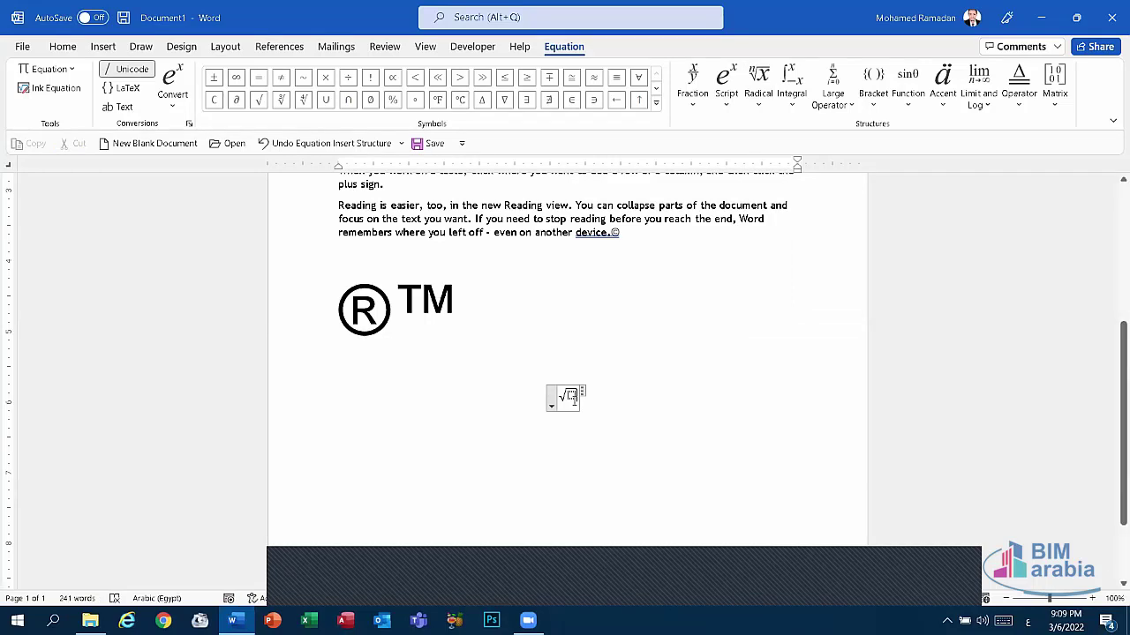
pyautogui.click(570, 397)
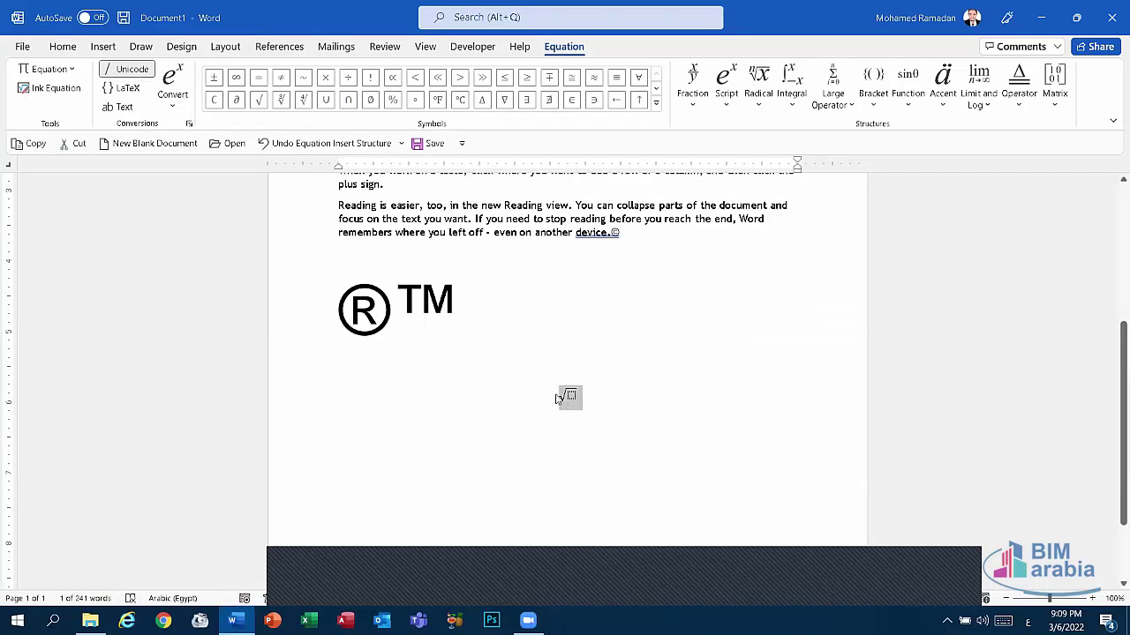
pyautogui.click(571, 397)
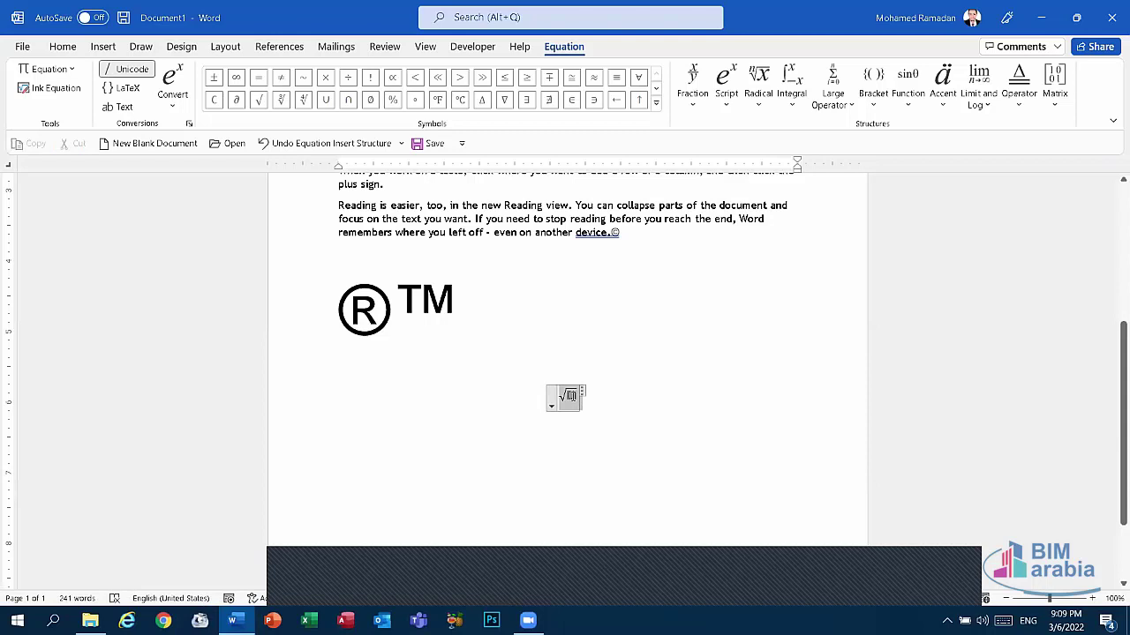
pyautogui.write('4')
pyautogui.click(599, 425)
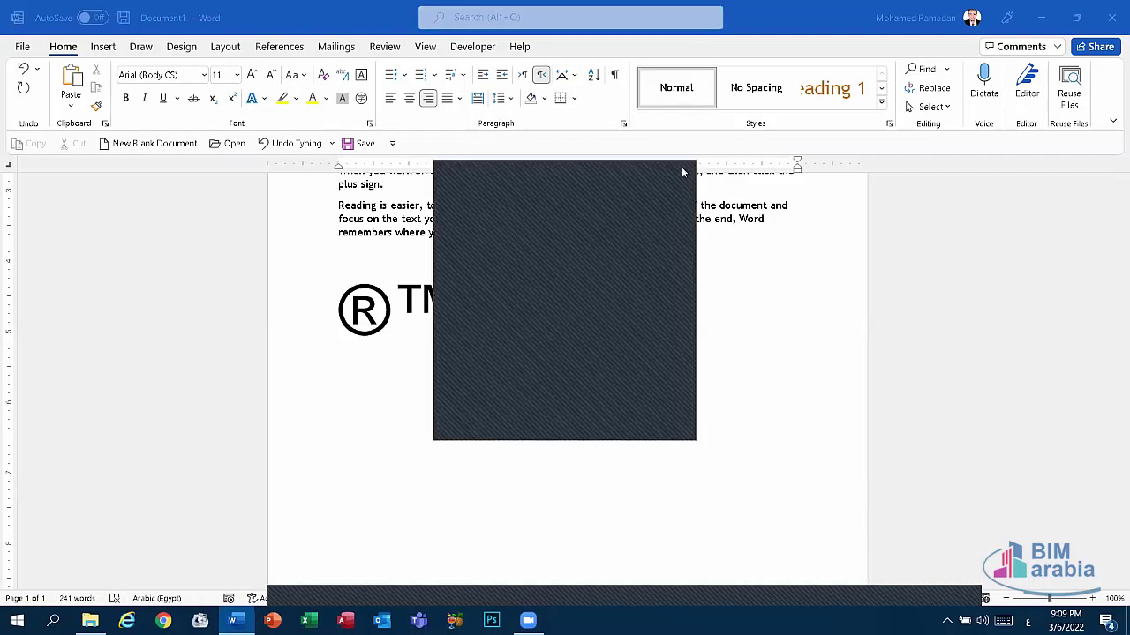
# - Insert another blank equation beneath the √4 equation
pyautogui.click(683, 173)
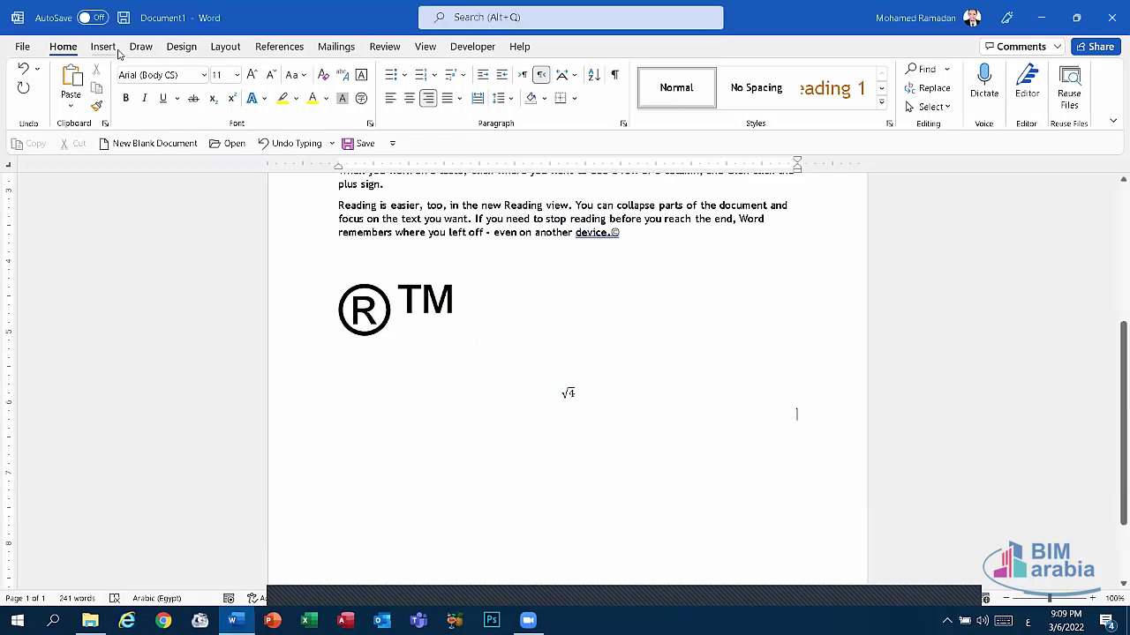
pyautogui.click(113, 48)
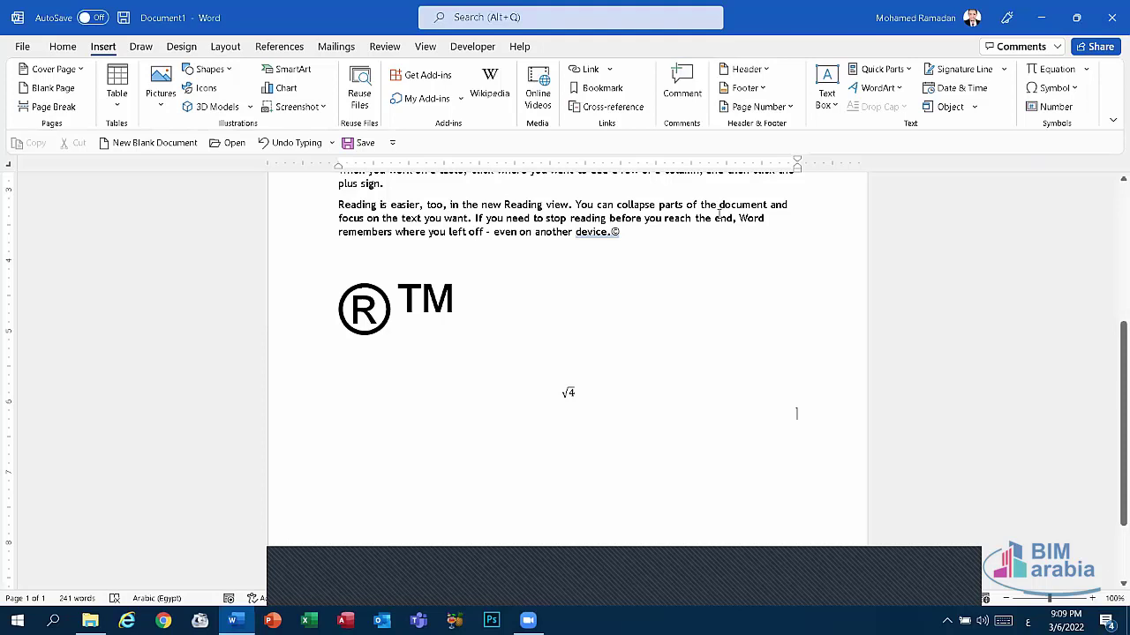
pyautogui.click(1086, 70)
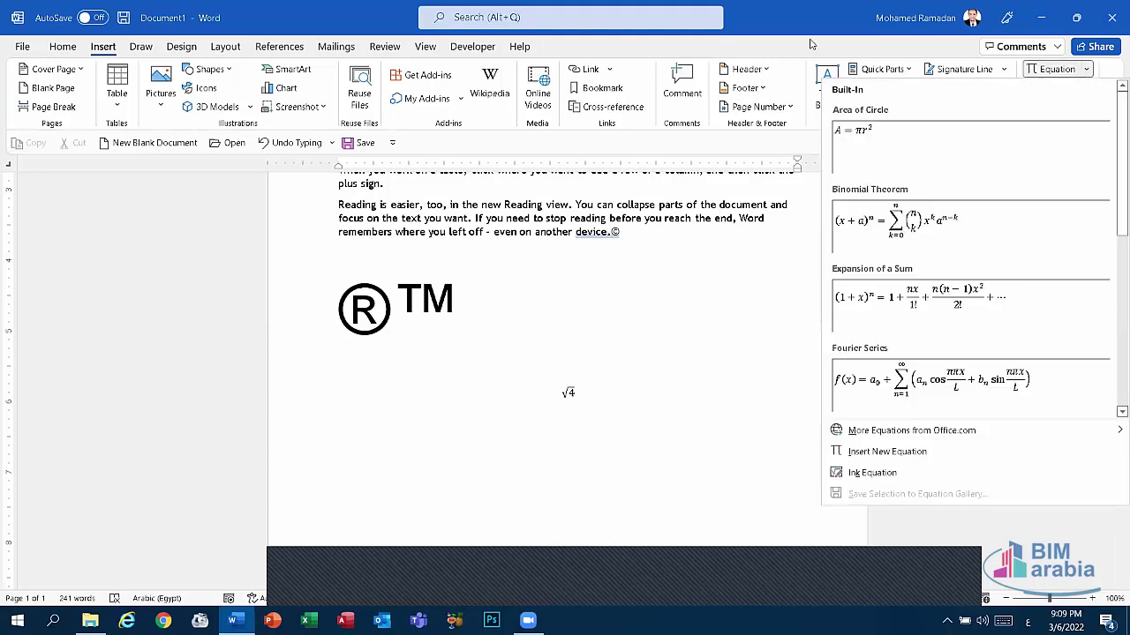
pyautogui.click(888, 452)
pyautogui.click(1055, 92)
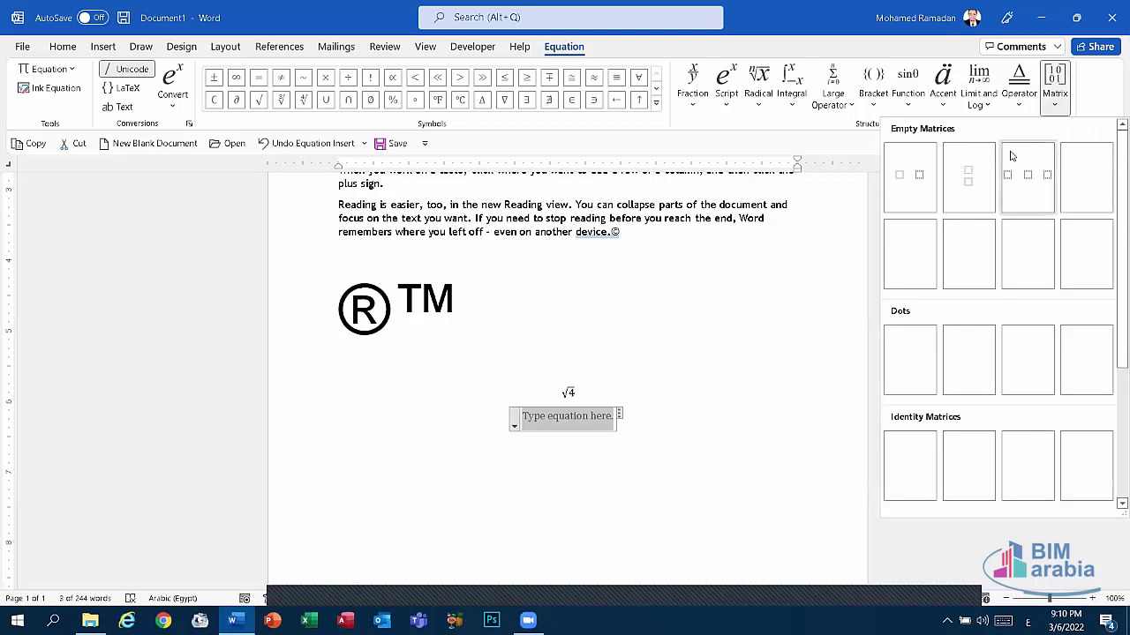
# - Insert an empty 3×3 matrix and fill its first column with 5, 6, 5
pyautogui.click(1075, 256)
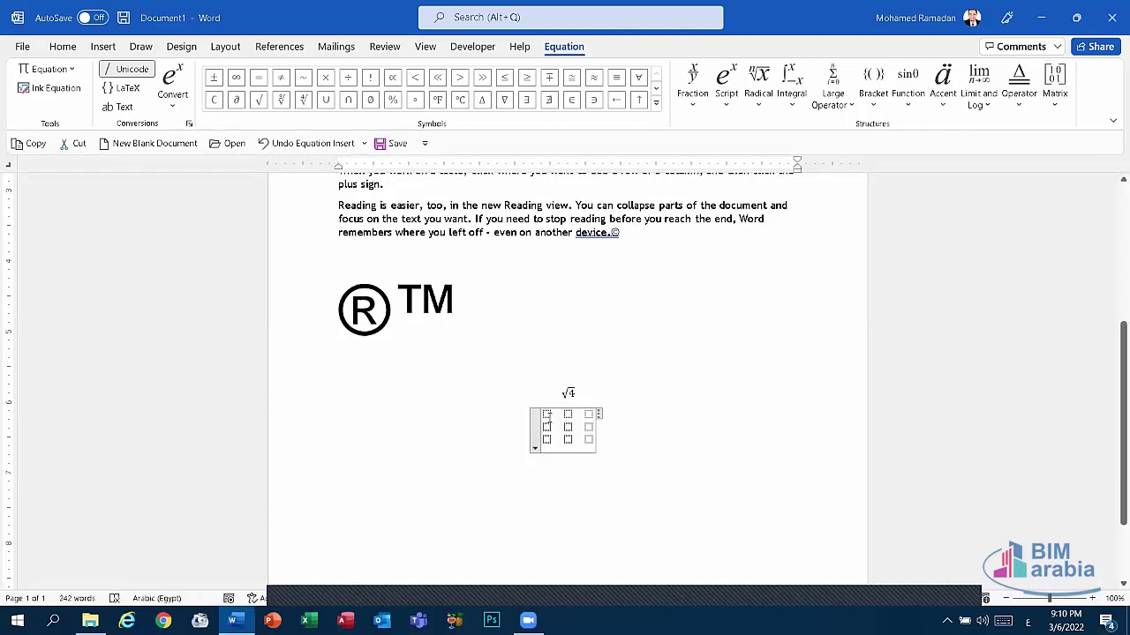
pyautogui.click(546, 414)
pyautogui.hotkey('alt', 'shift')
pyautogui.write('5')
pyautogui.click(547, 427)
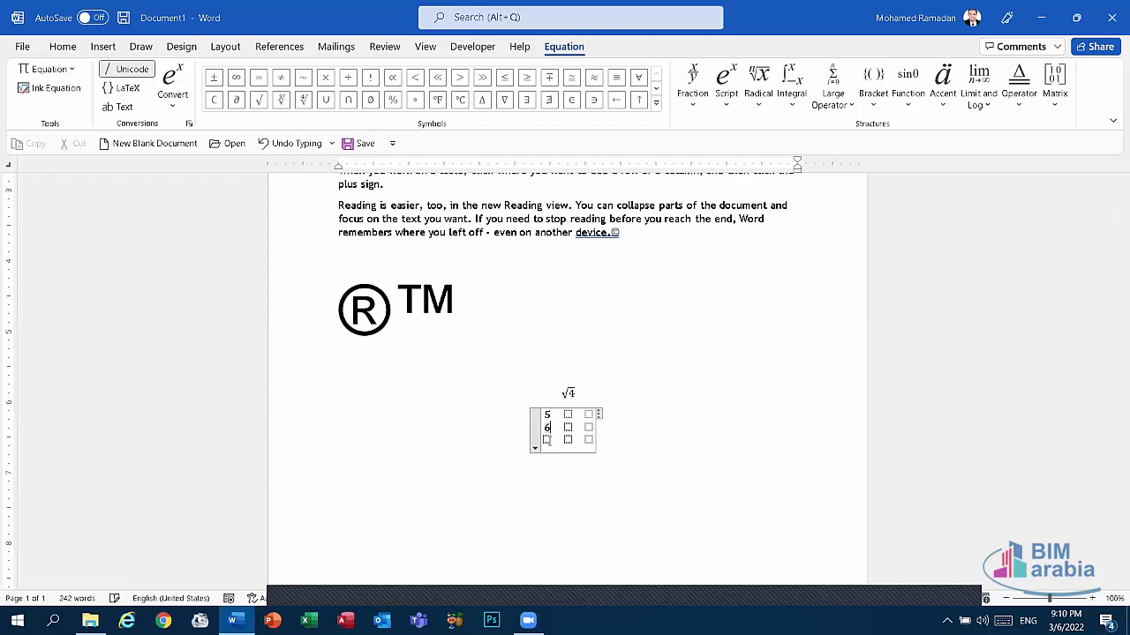
pyautogui.write('6')
pyautogui.click(547, 440)
pyautogui.write('5')
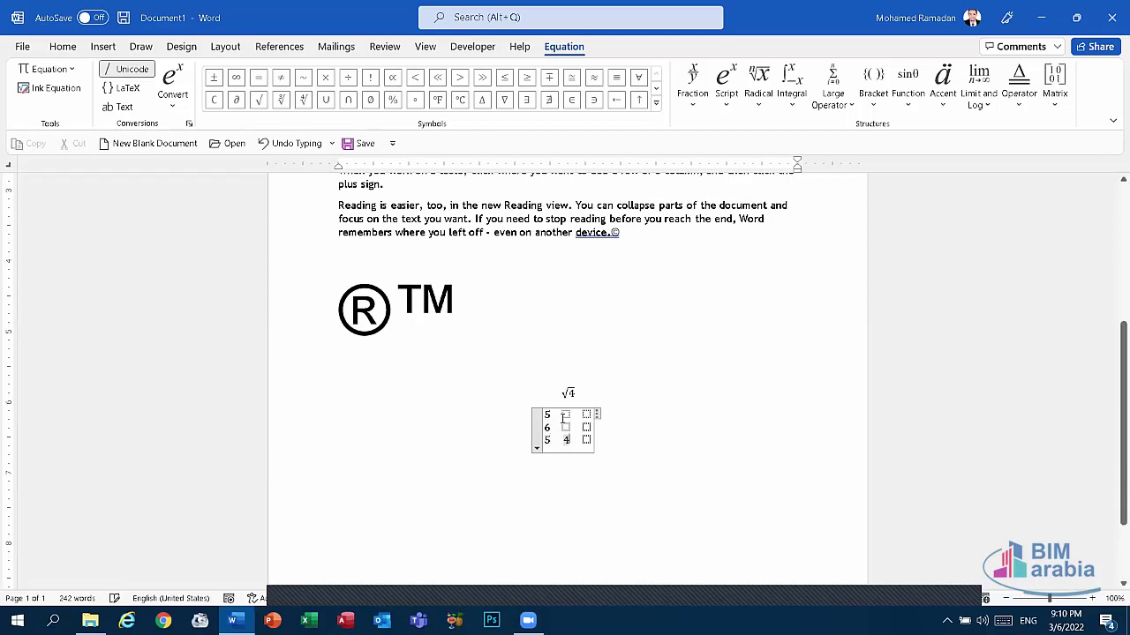
# - Fill the remaining matrix cells so the rows read 5 5 0, 6 3 1, 5 4 9
pyautogui.click(566, 414)
pyautogui.write('5')
pyautogui.click(565, 439)
pyautogui.write('4')
pyautogui.write('3')
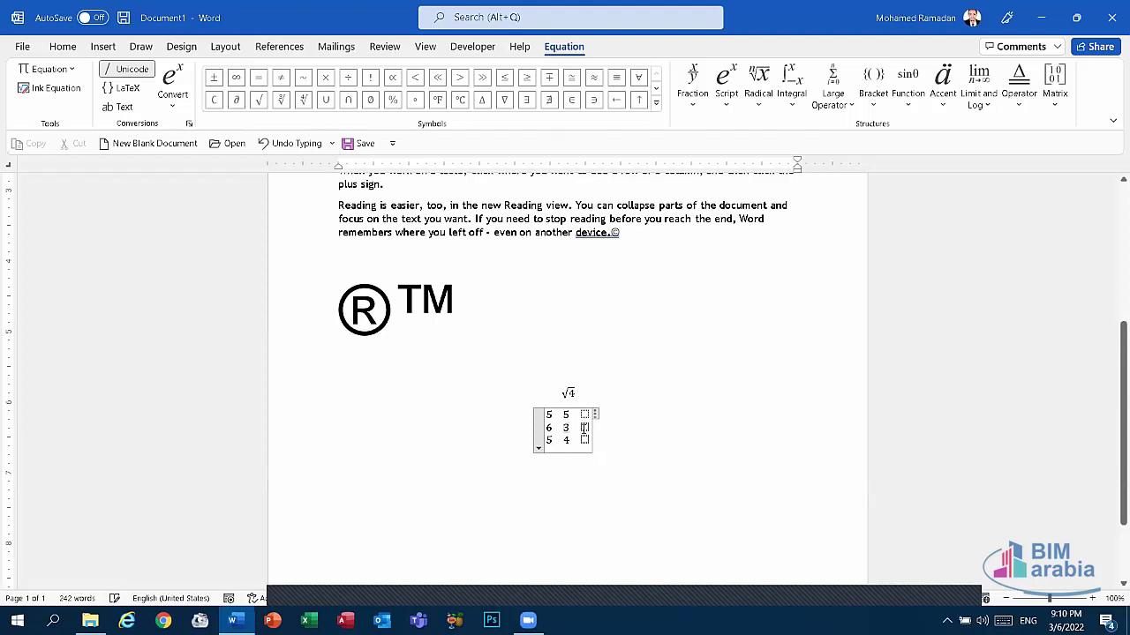
pyautogui.click(584, 428)
pyautogui.write('1')
pyautogui.click(584, 413)
pyautogui.write('0')
pyautogui.write('9')
pyautogui.click(594, 473)
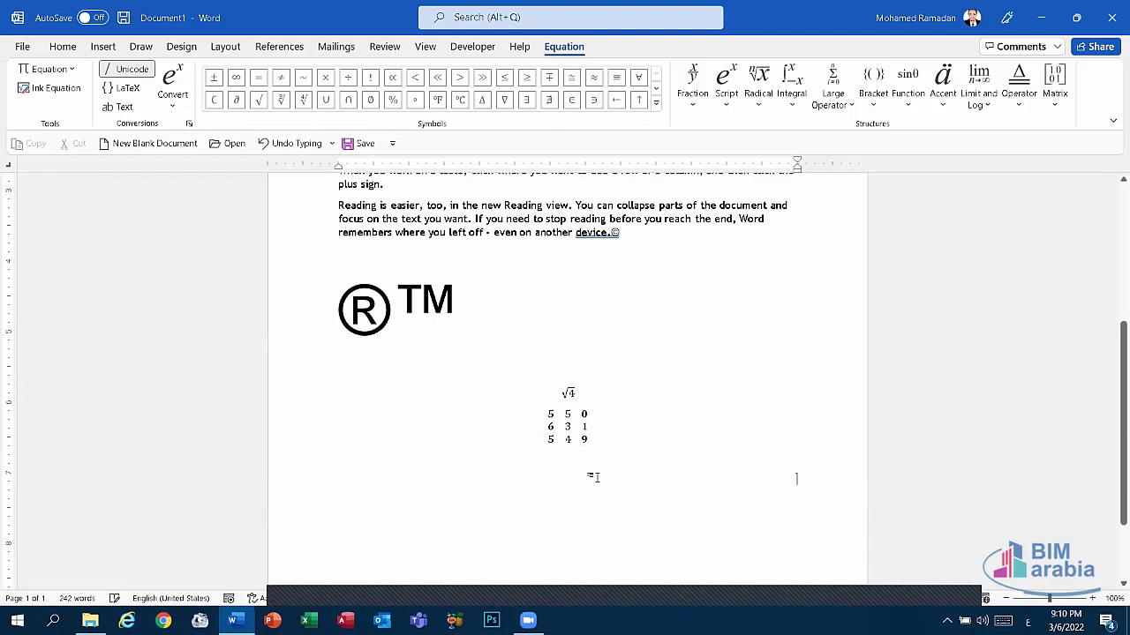
pyautogui.click(102, 47)
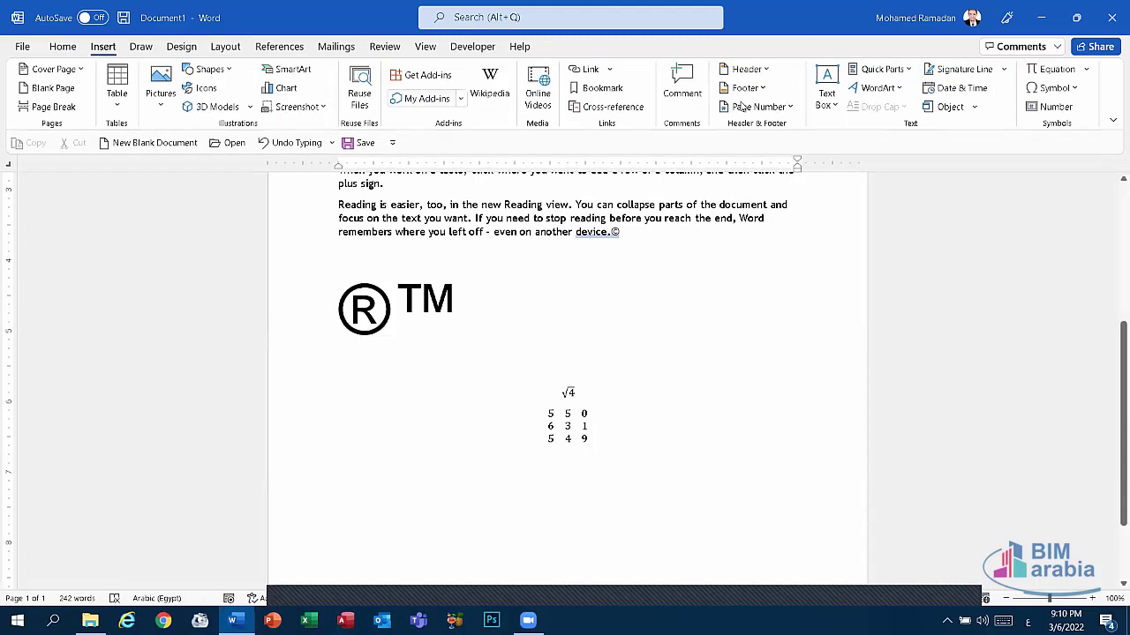
# - Start an Ink Equation and handwrite x² + y in the writing area
pyautogui.click(1087, 69)
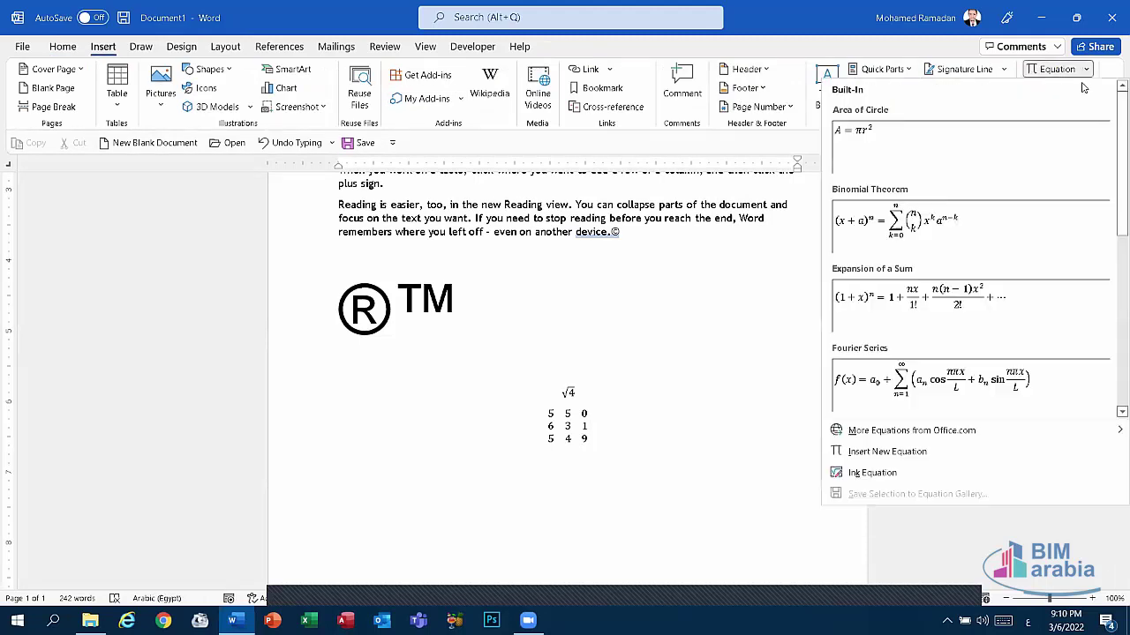
pyautogui.click(867, 476)
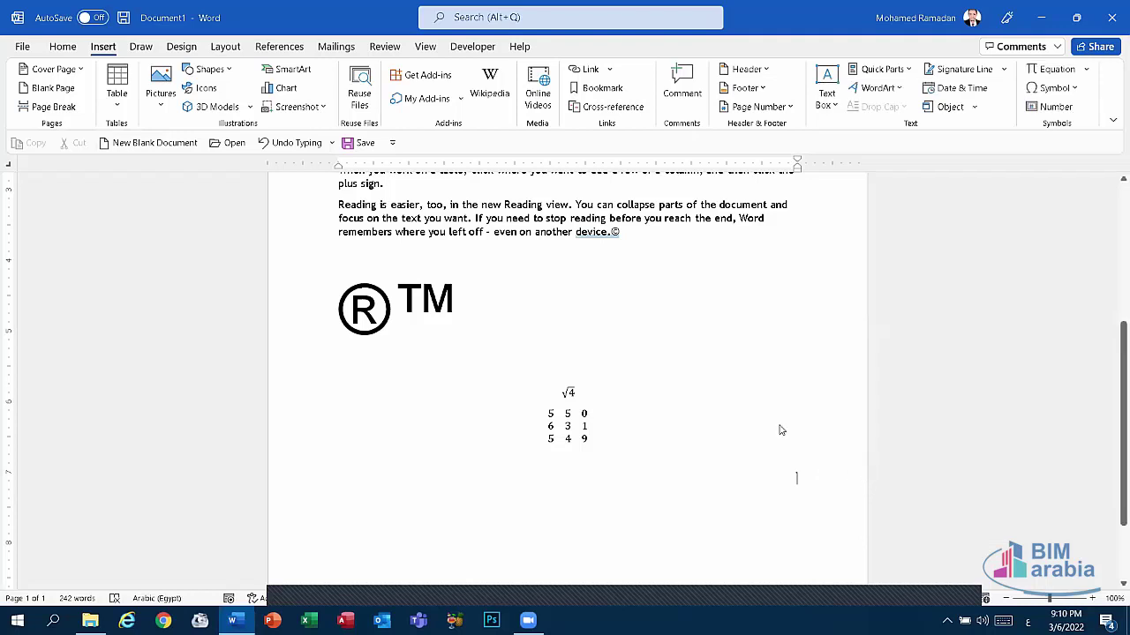
pyautogui.moveTo(521, 196); pyautogui.dragTo(707, 193)
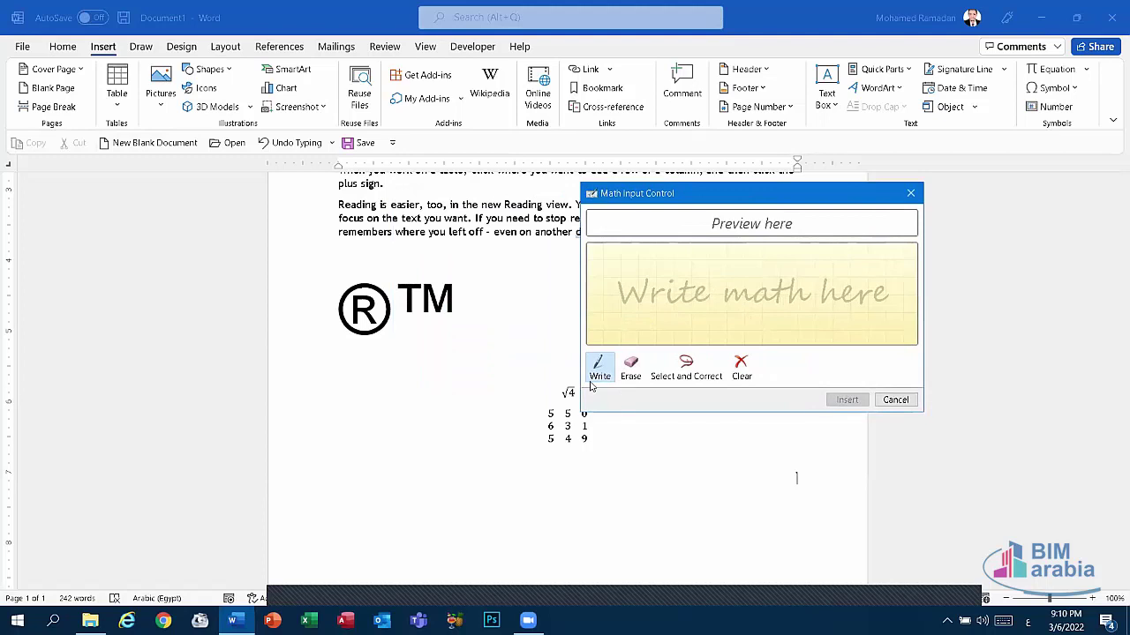
pyautogui.moveTo(637, 268); pyautogui.dragTo(605, 323)
pyautogui.moveTo(600, 276); pyautogui.dragTo(646, 316)
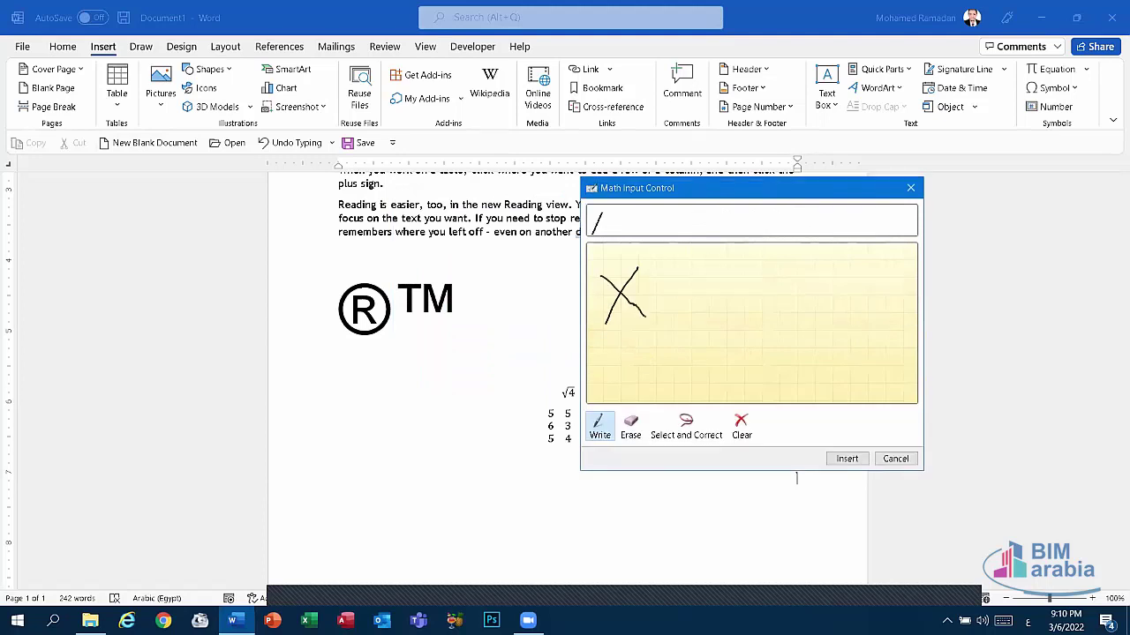
pyautogui.moveTo(638, 253); pyautogui.dragTo(685, 295)
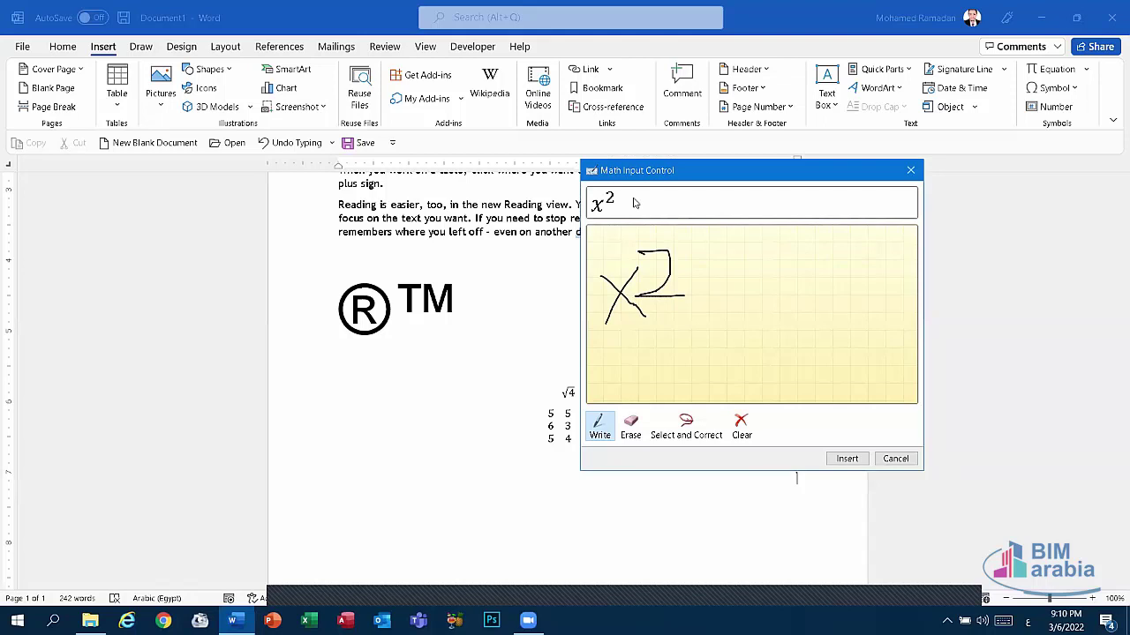
pyautogui.moveTo(690, 308)
pyautogui.mouseDown()
pyautogui.moveTo(732, 307)
pyautogui.moveTo(711, 327)
pyautogui.mouseUp()
pyautogui.moveTo(796, 263); pyautogui.dragTo(748, 320)
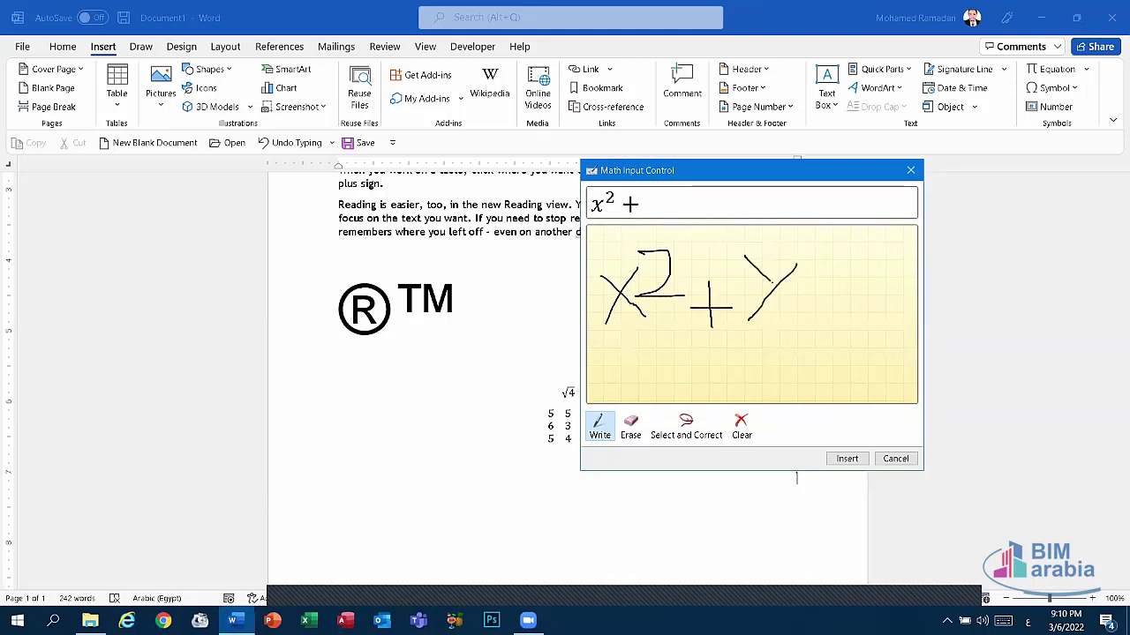
pyautogui.moveTo(791, 239); pyautogui.dragTo(812, 261)
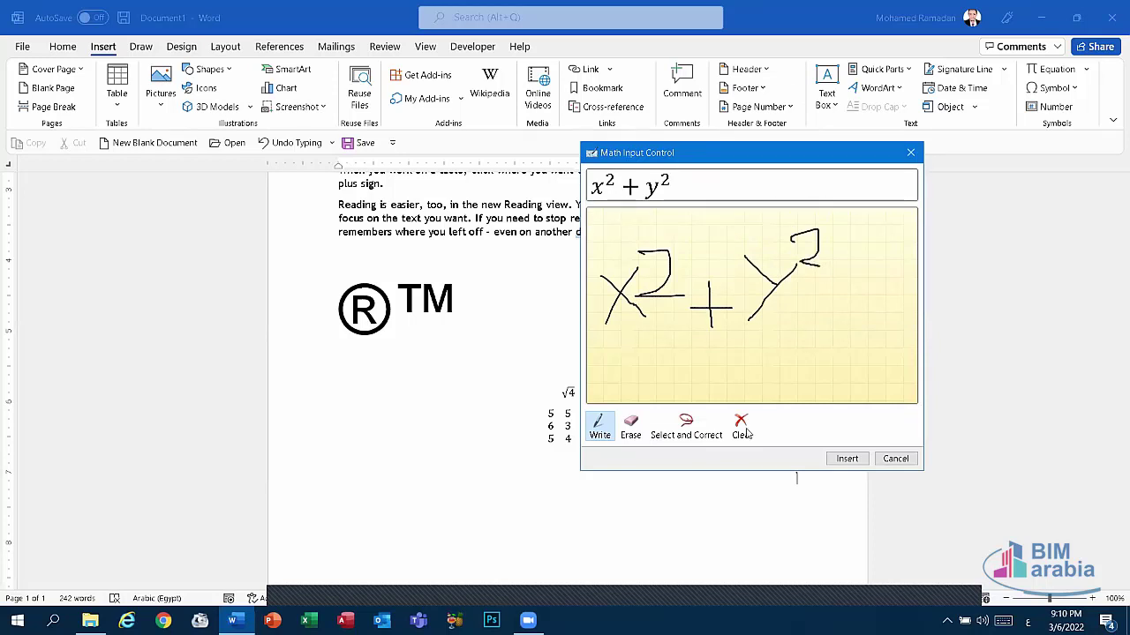
# - Try Erase and Correct, clear the ink, rewrite x² and insert it below the matrix
pyautogui.click(630, 425)
pyautogui.moveTo(756, 323); pyautogui.dragTo(751, 335)
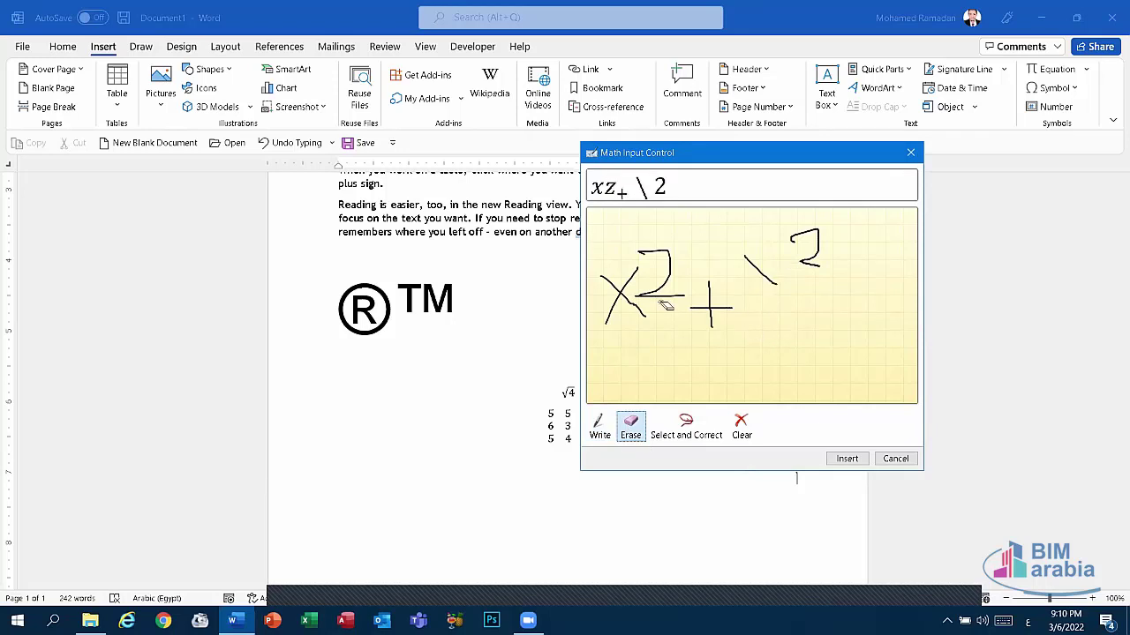
pyautogui.click(680, 436)
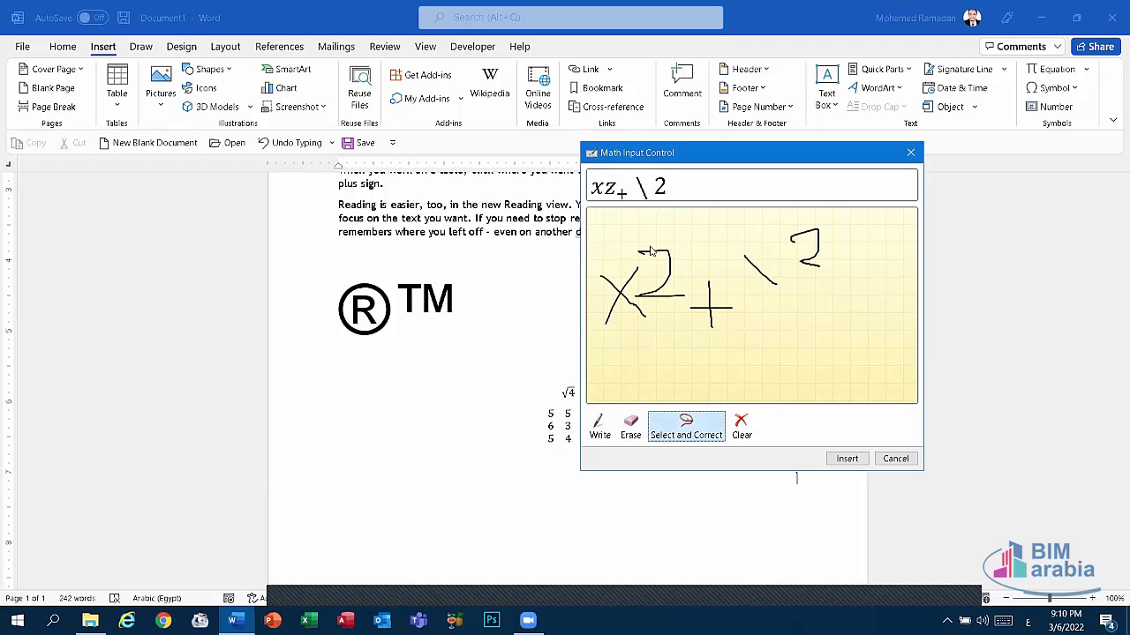
pyautogui.click(737, 431)
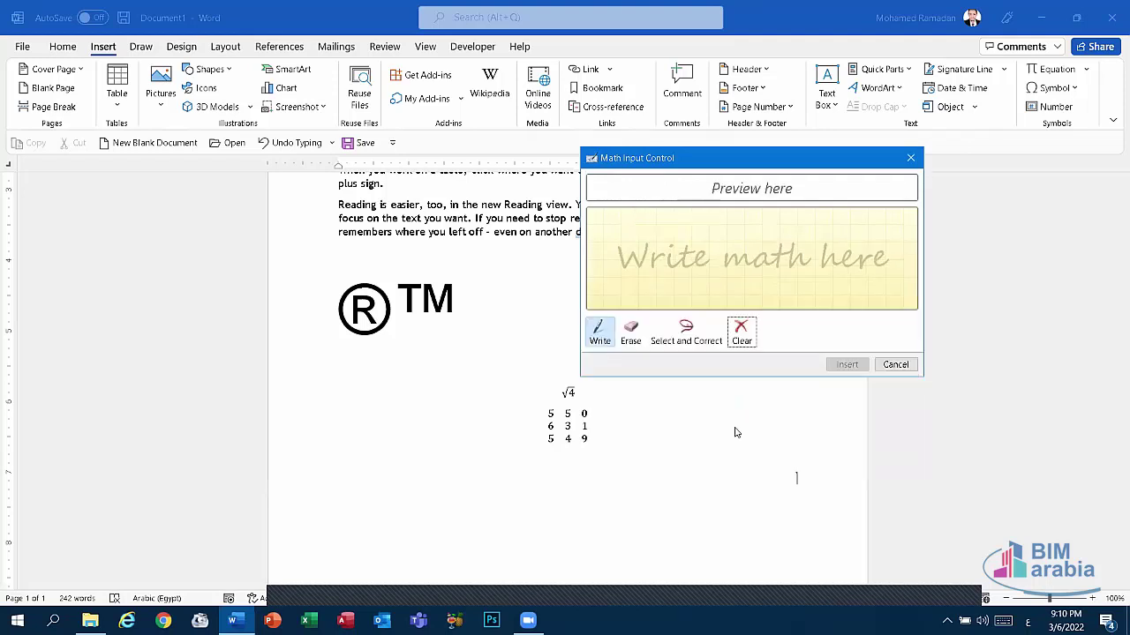
pyautogui.moveTo(674, 230)
pyautogui.mouseDown()
pyautogui.moveTo(631, 286)
pyautogui.moveTo(694, 287)
pyautogui.mouseUp()
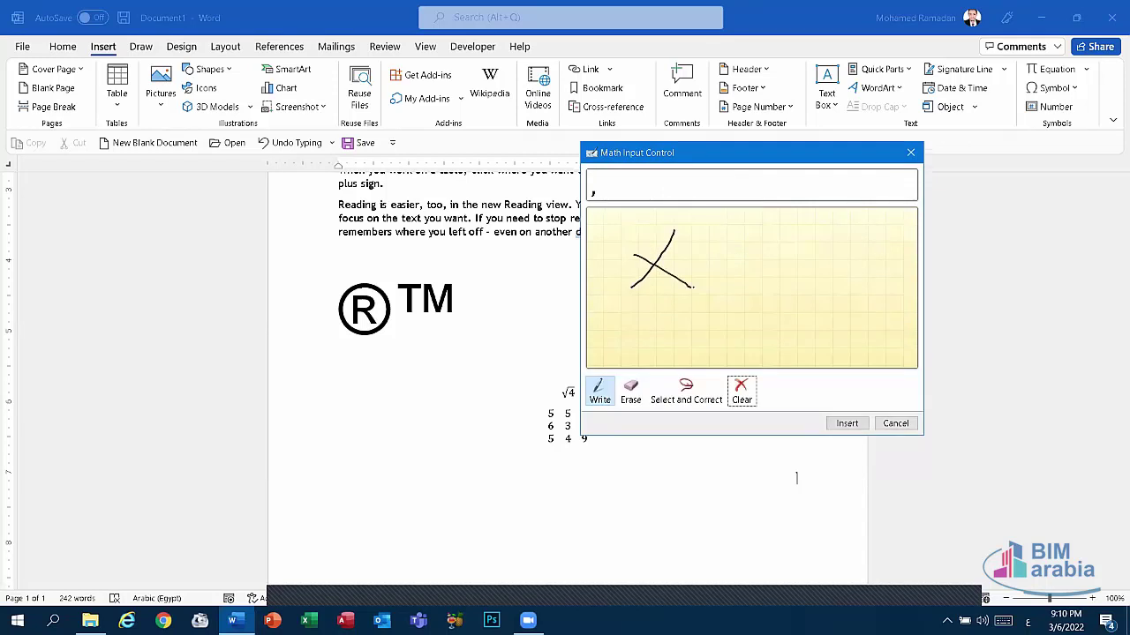
pyautogui.moveTo(690, 224); pyautogui.dragTo(712, 250)
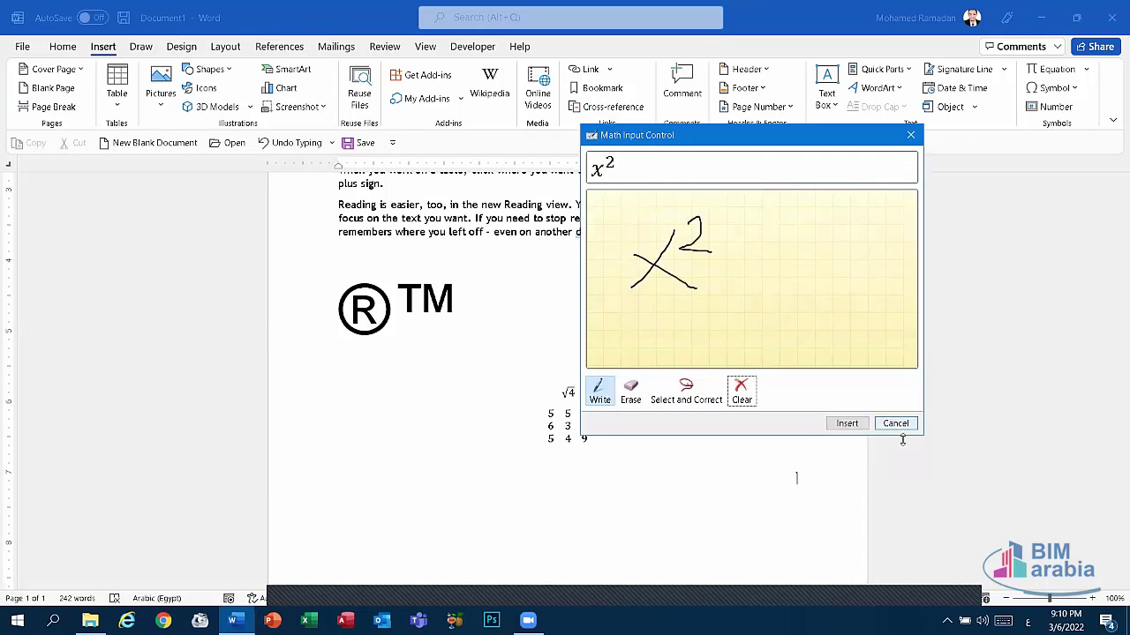
pyautogui.click(827, 425)
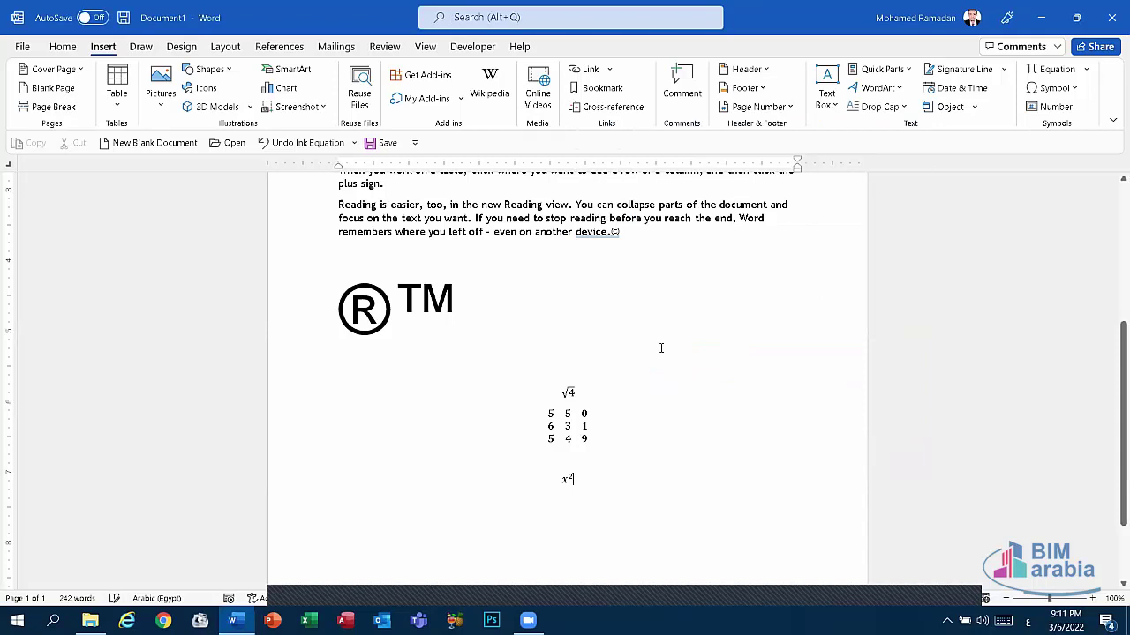
pyautogui.click(565, 475)
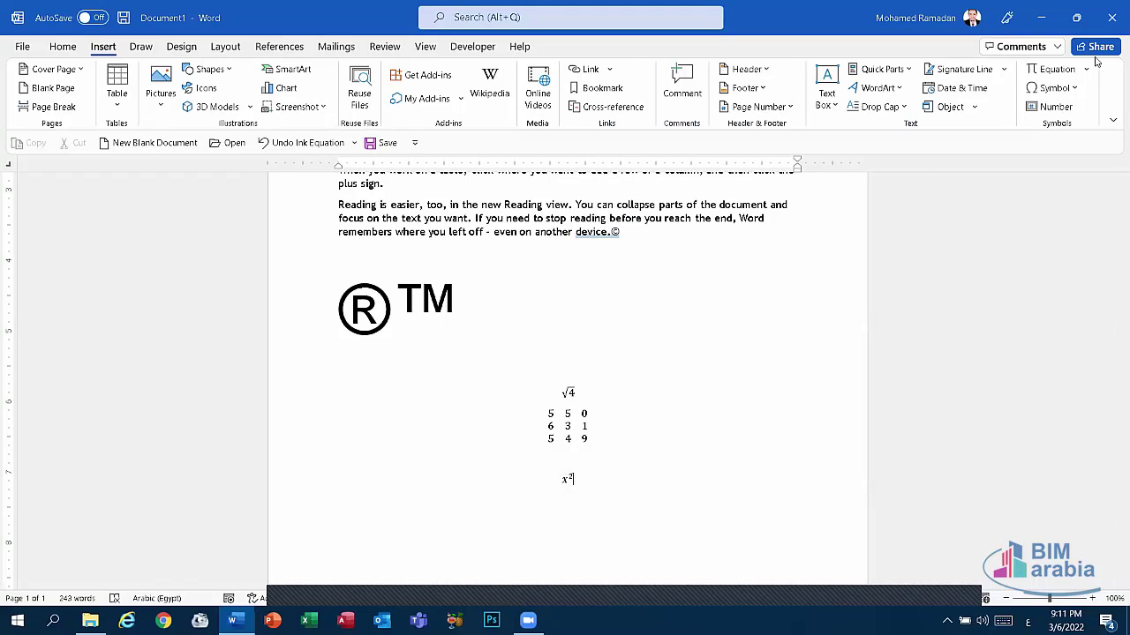
pyautogui.click(1075, 110)
pyautogui.click(511, 318)
pyautogui.scroll(-5, 512, 325)
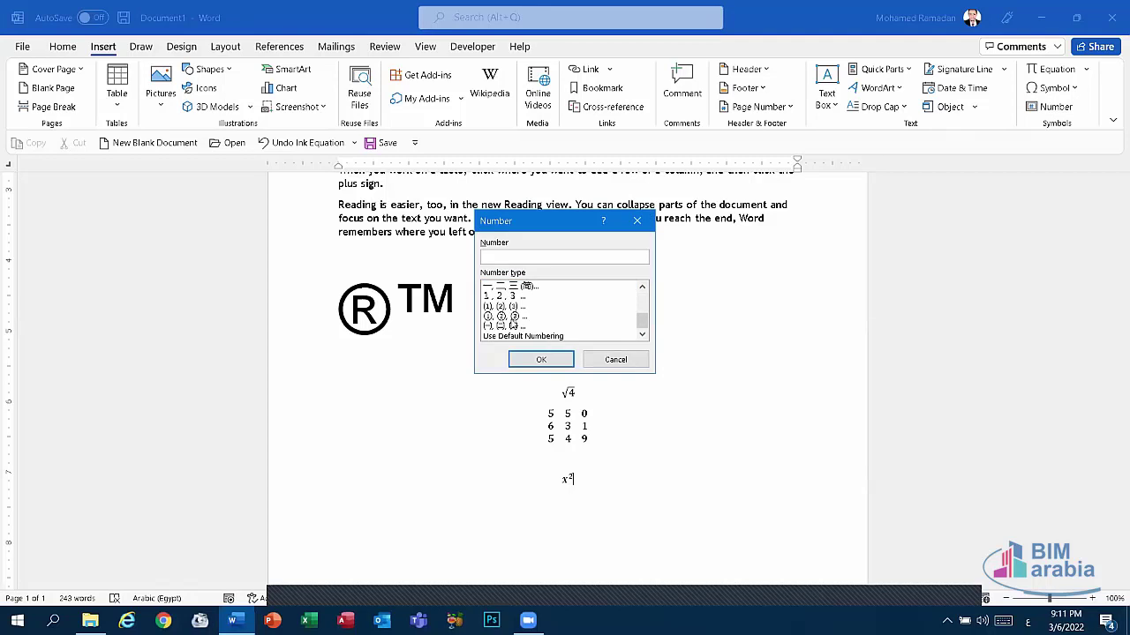
pyautogui.click(512, 317)
pyautogui.click(540, 359)
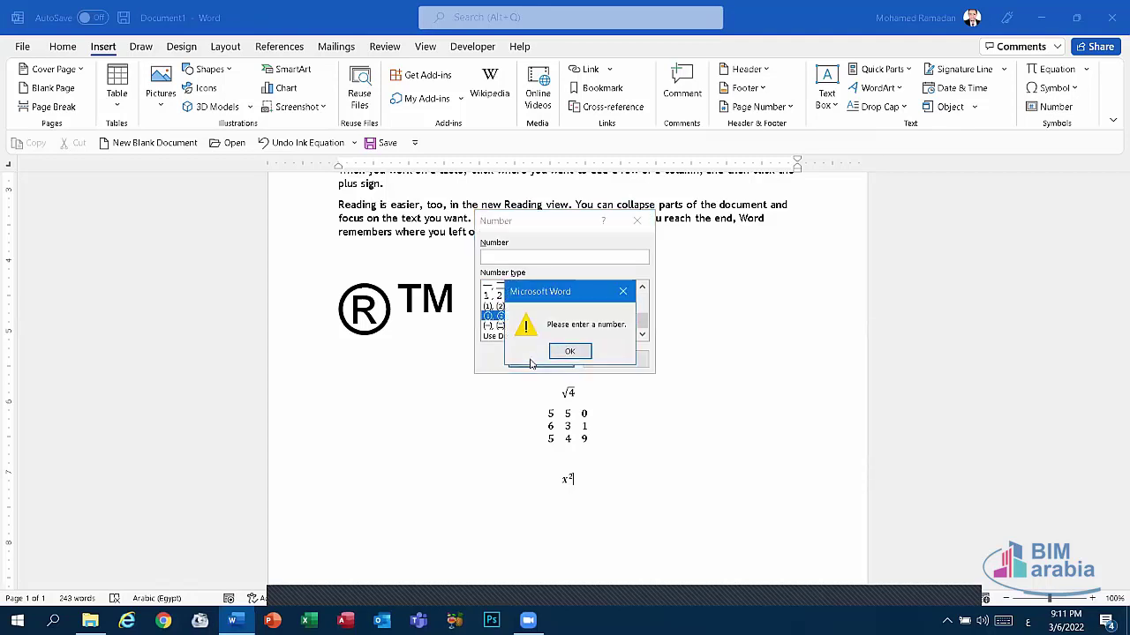
pyautogui.click(569, 360)
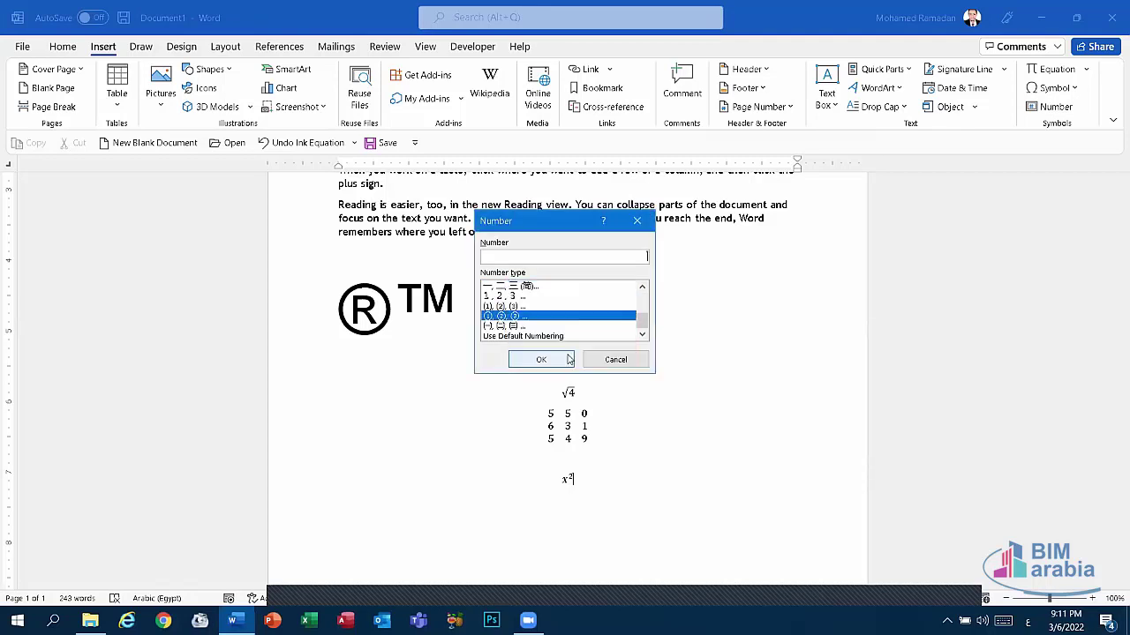
pyautogui.click(636, 222)
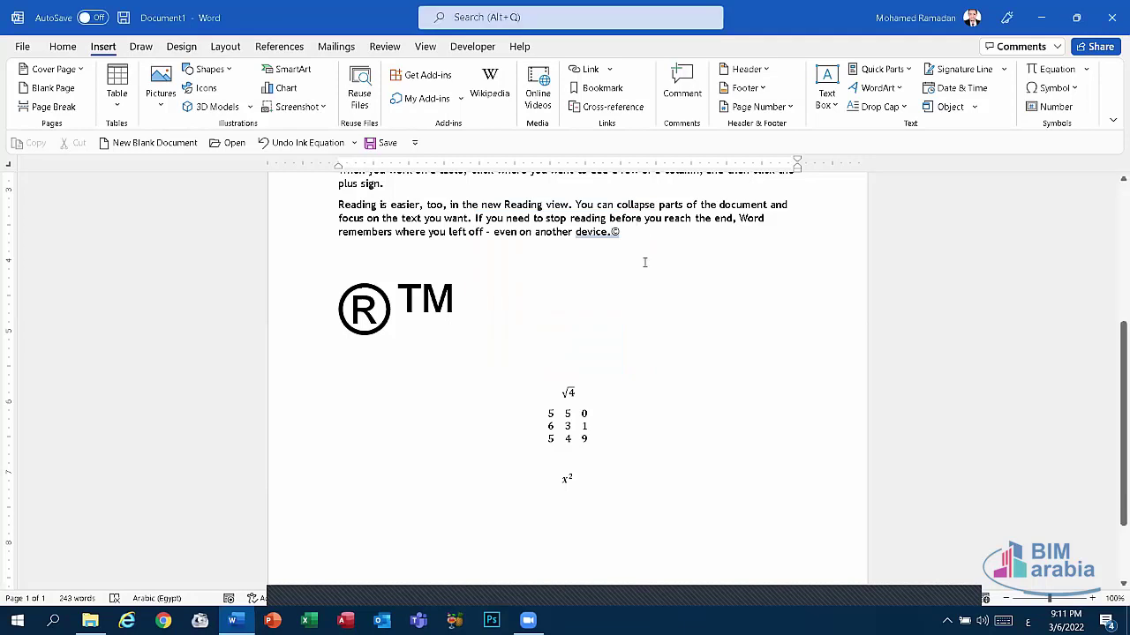
pyautogui.scroll(-2, 398, 372)
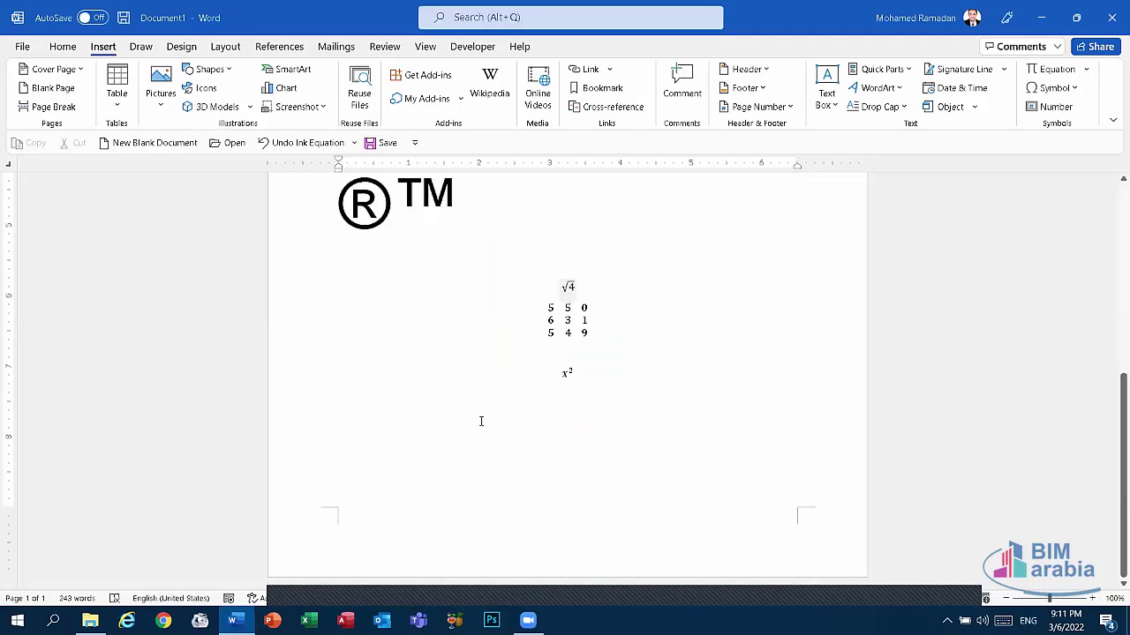
# - Insert a 6×5 table below x² with Arabic input active
pyautogui.hotkey('alt', 'shift')
pyautogui.click(120, 111)
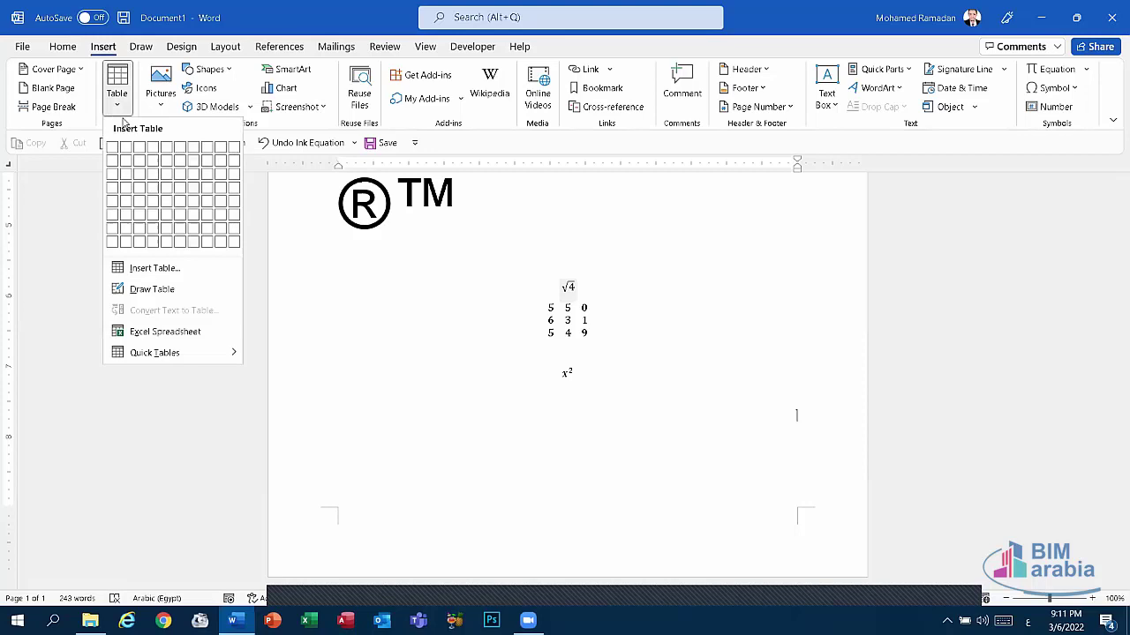
pyautogui.click(179, 202)
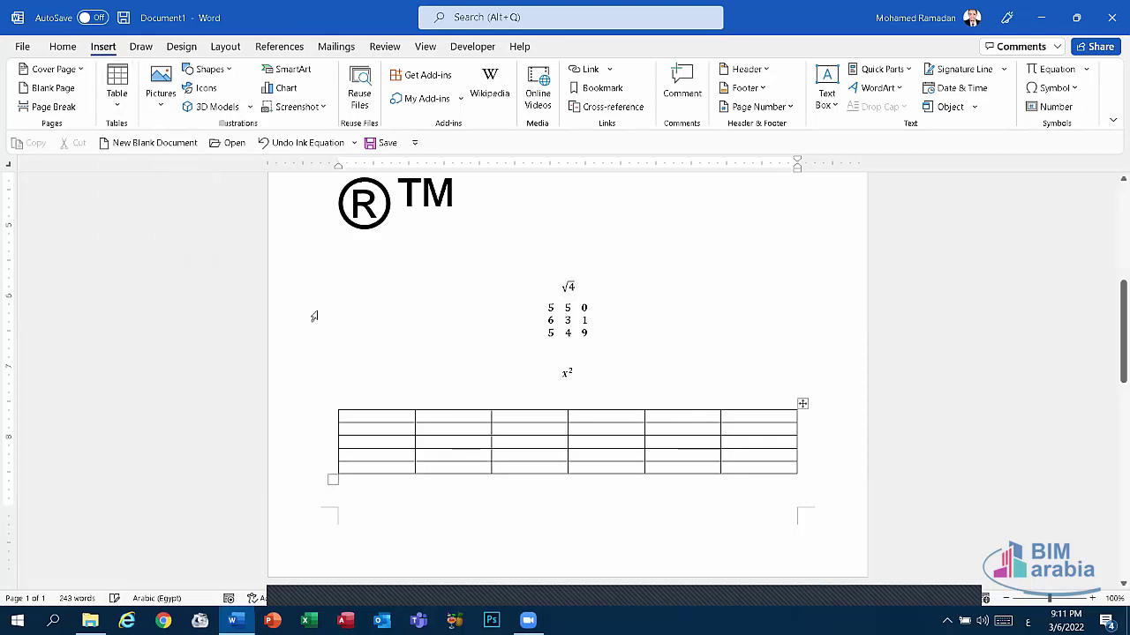
# - Type Arabic digits ١٠١ and ٩ into the fourth column's second and third rows
pyautogui.click(582, 428)
pyautogui.write('ا')
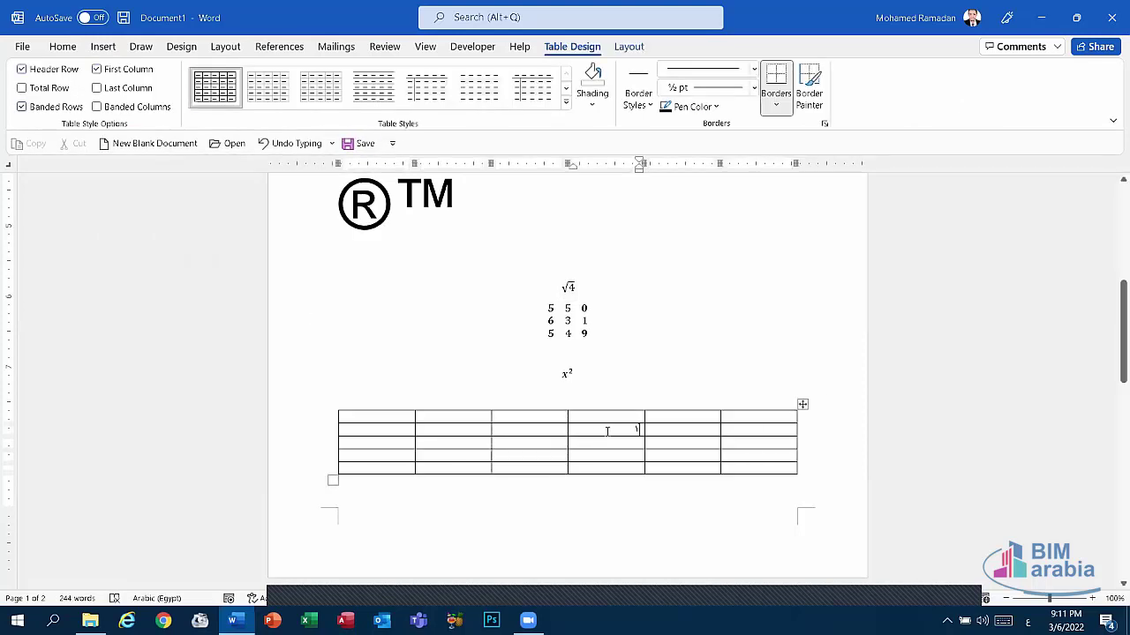
pyautogui.moveTo(608, 431); pyautogui.dragTo(638, 431)
pyautogui.click(632, 434)
pyautogui.write('٠١')
pyautogui.click(608, 447)
pyautogui.write('٩')
pyautogui.click(629, 47)
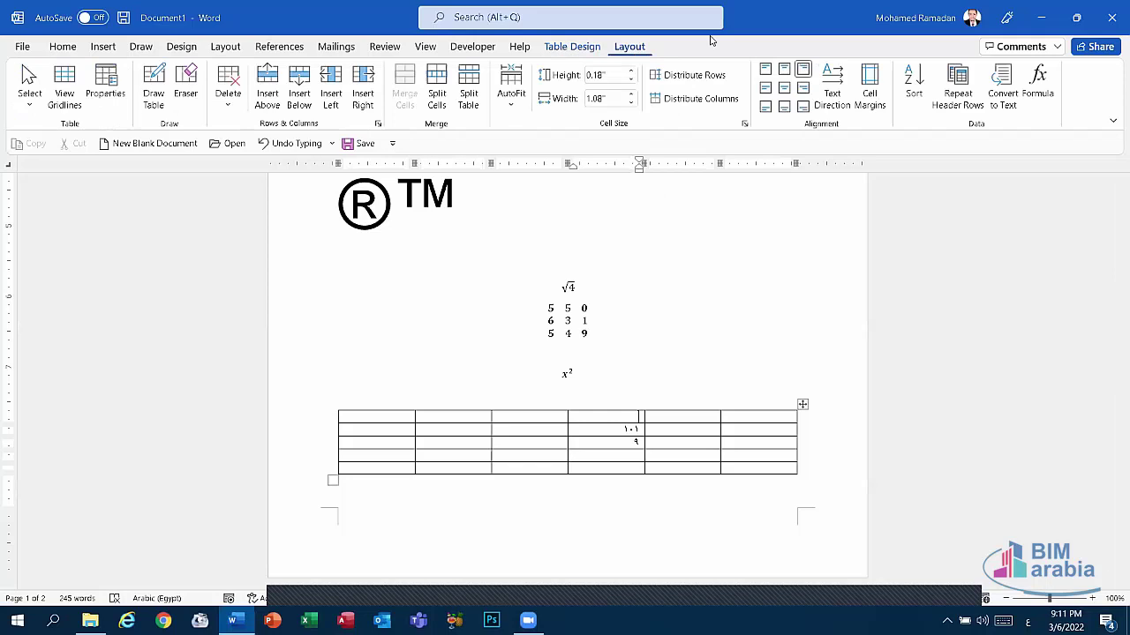
# - Put a =SUM(BELOW) formula in the fourth column's top cell, showing 110
pyautogui.click(1028, 81)
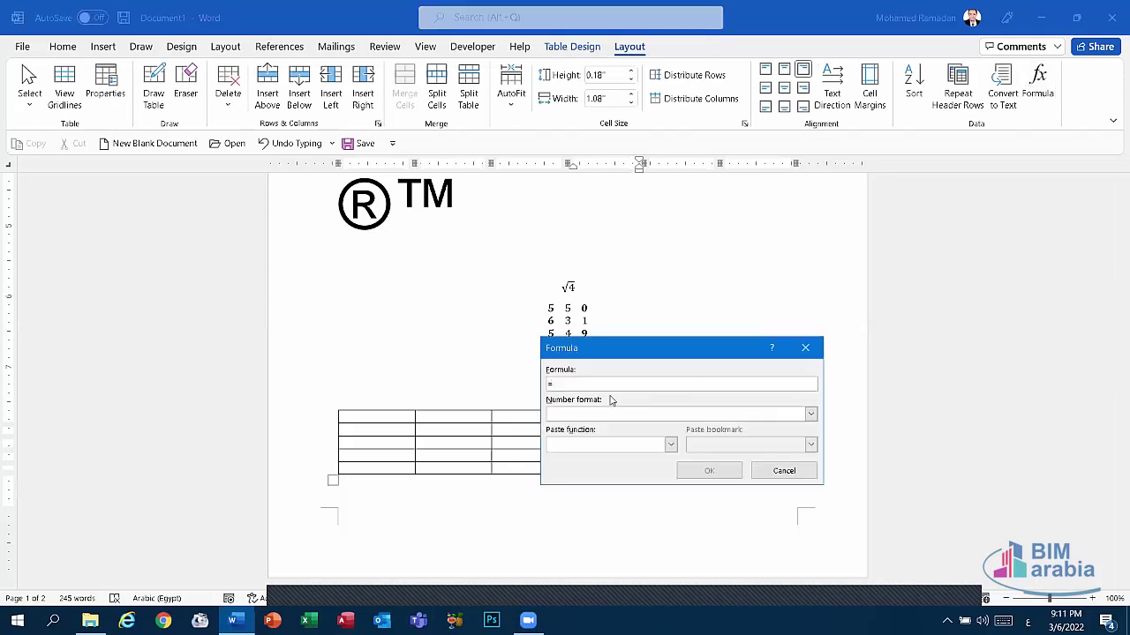
pyautogui.moveTo(603, 345); pyautogui.dragTo(774, 321)
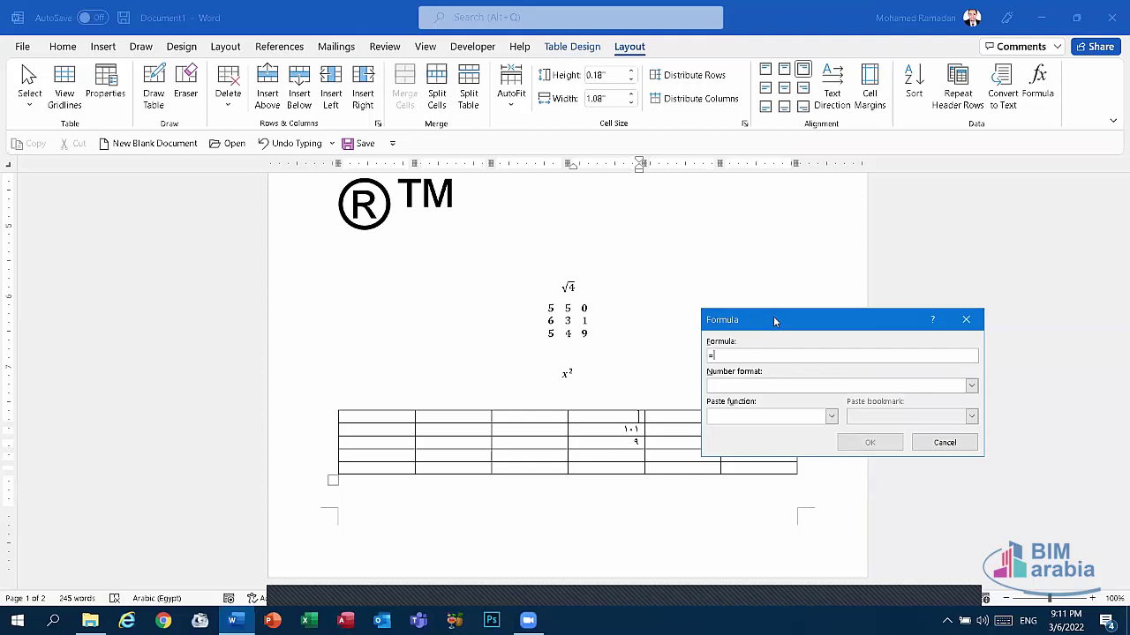
pyautogui.write('sum(below')
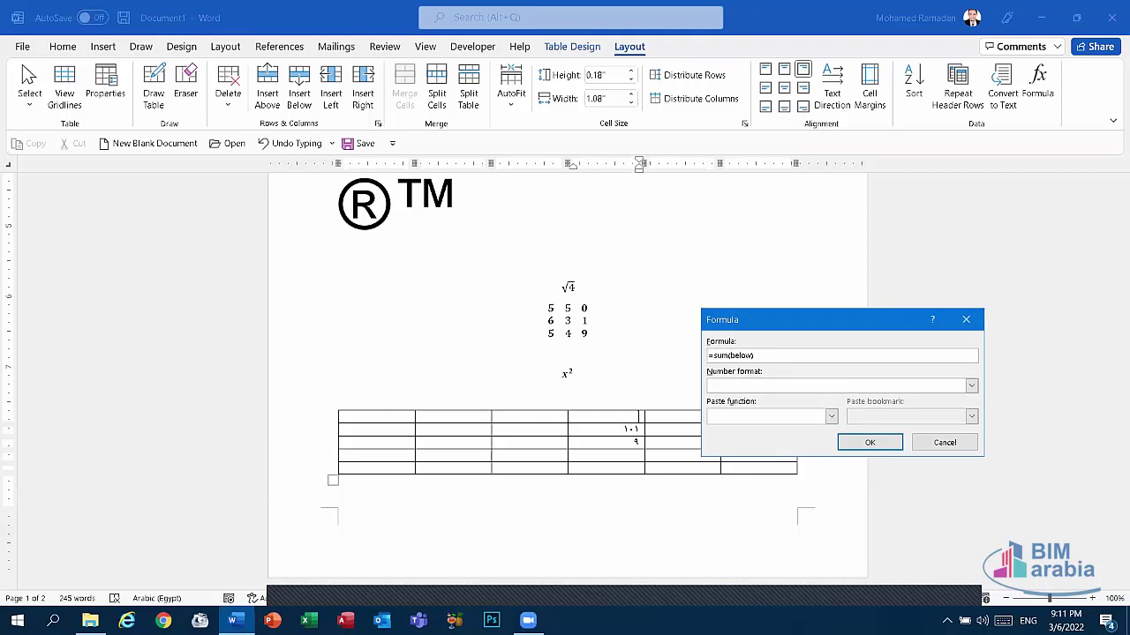
pyautogui.click(882, 443)
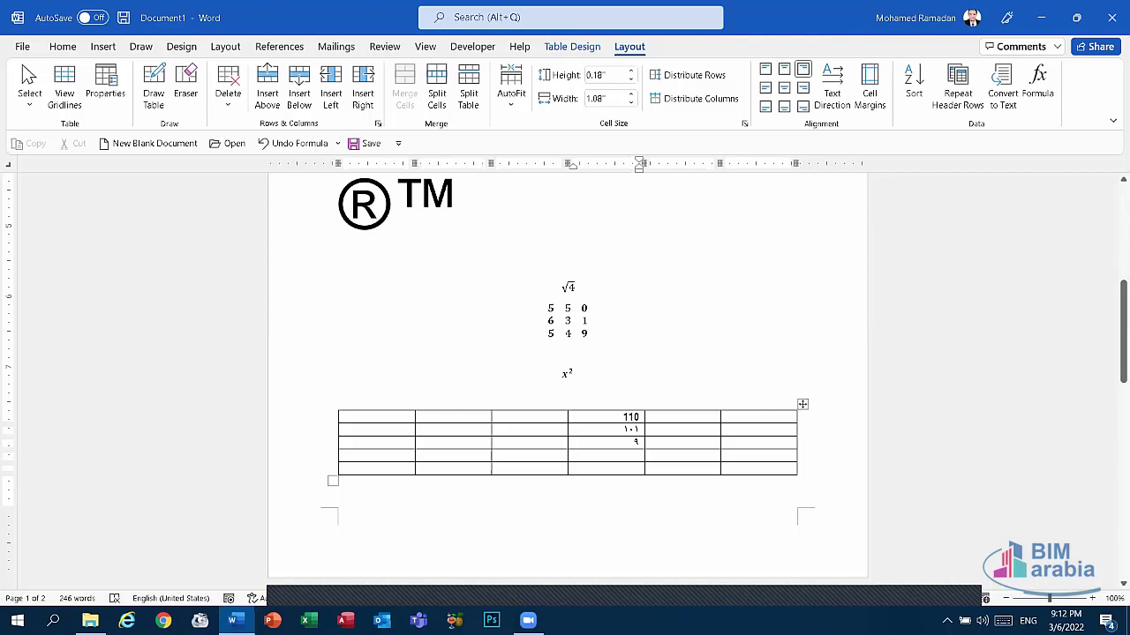
pyautogui.click(802, 404)
# - Delete the table, symbols, equations and all remaining text from the document
pyautogui.press('BackSpace')
pyautogui.hotkey('ctrl', 'a')
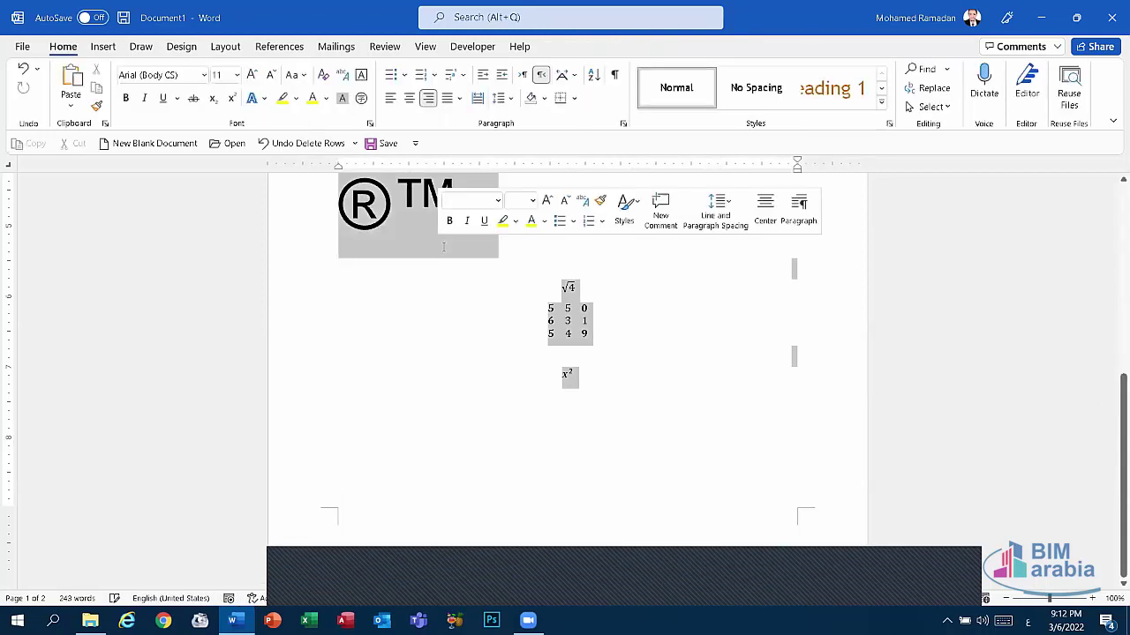
pyautogui.press('BackSpace')
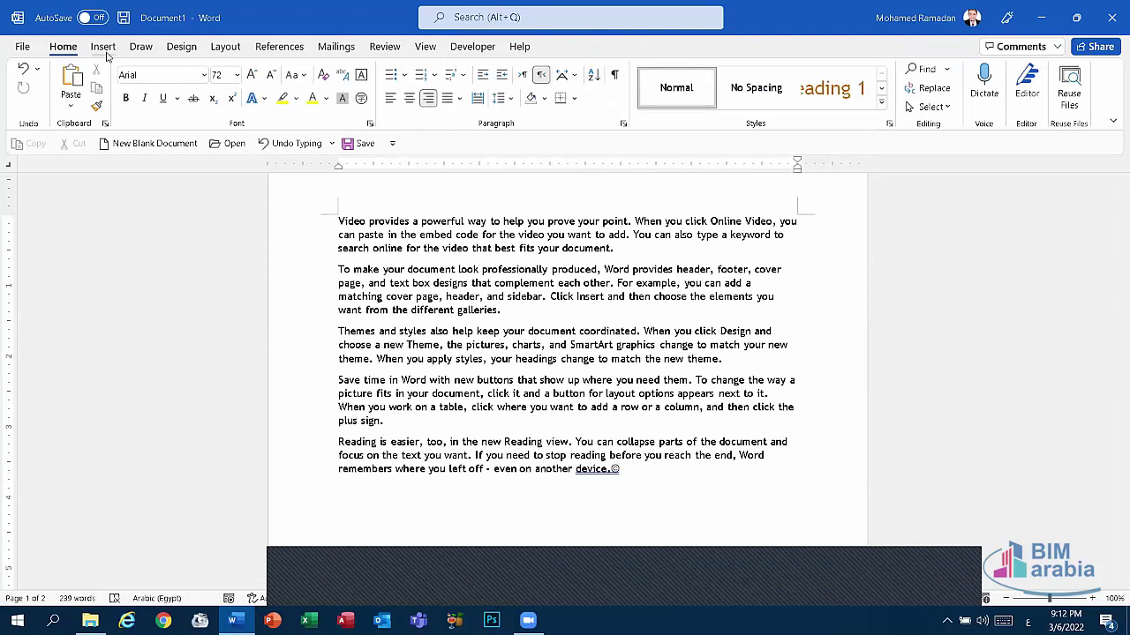
pyautogui.click(104, 50)
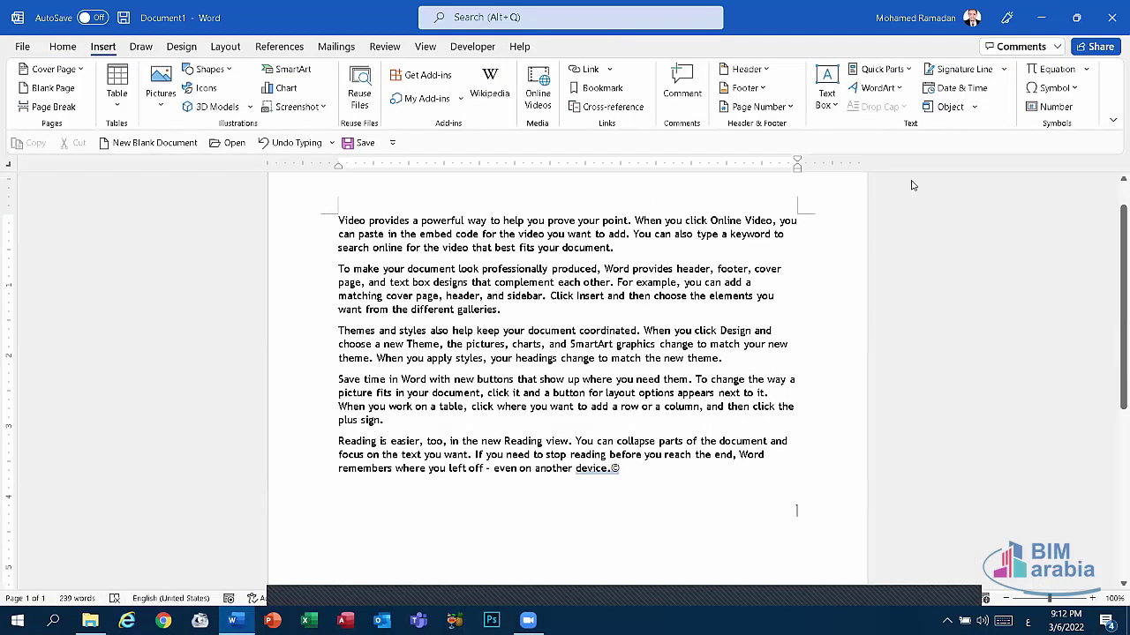
pyautogui.moveTo(588, 504); pyautogui.dragTo(336, 212)
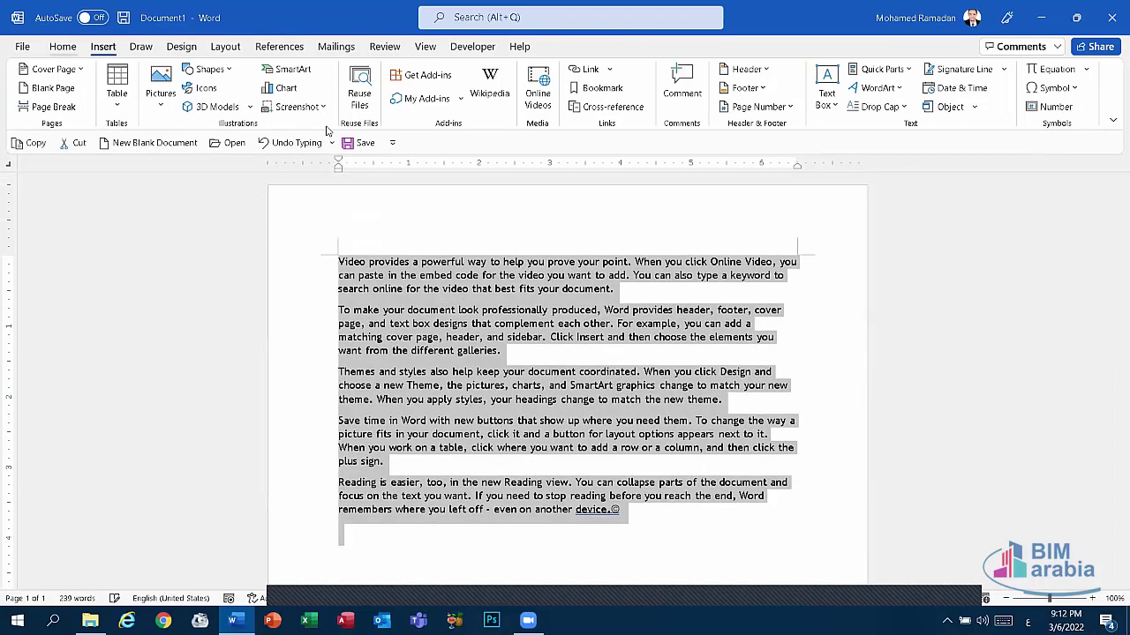
pyautogui.press('Delete')
# - Open and dismiss the Header gallery, then switch to the References tools
pyautogui.click(761, 73)
pyautogui.click(598, 398)
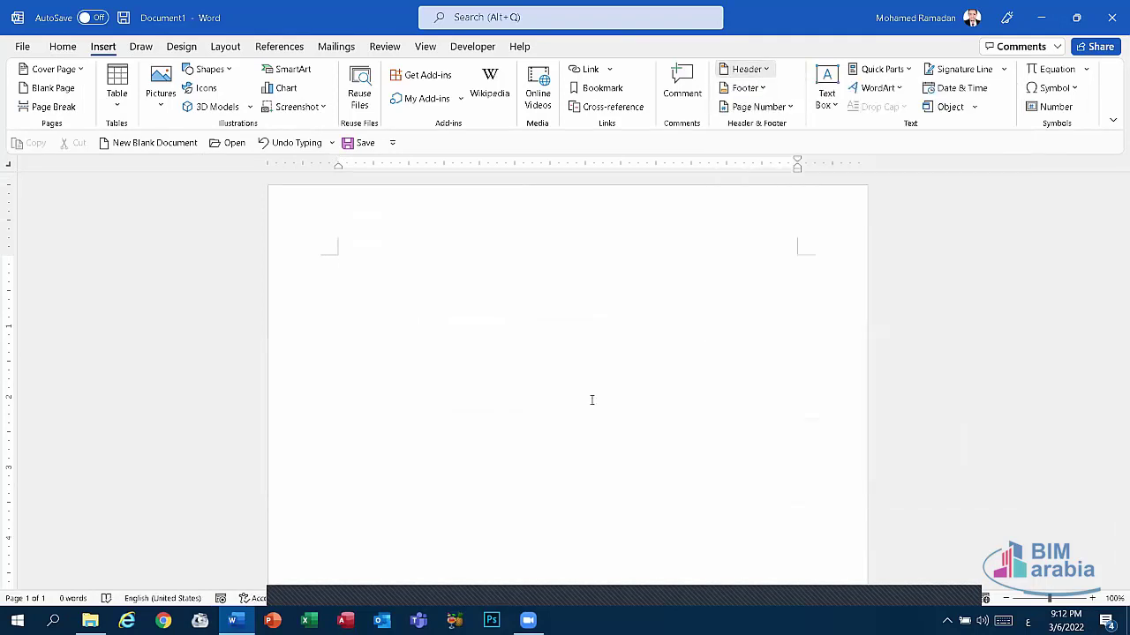
pyautogui.hotkey('alt', 'shift')
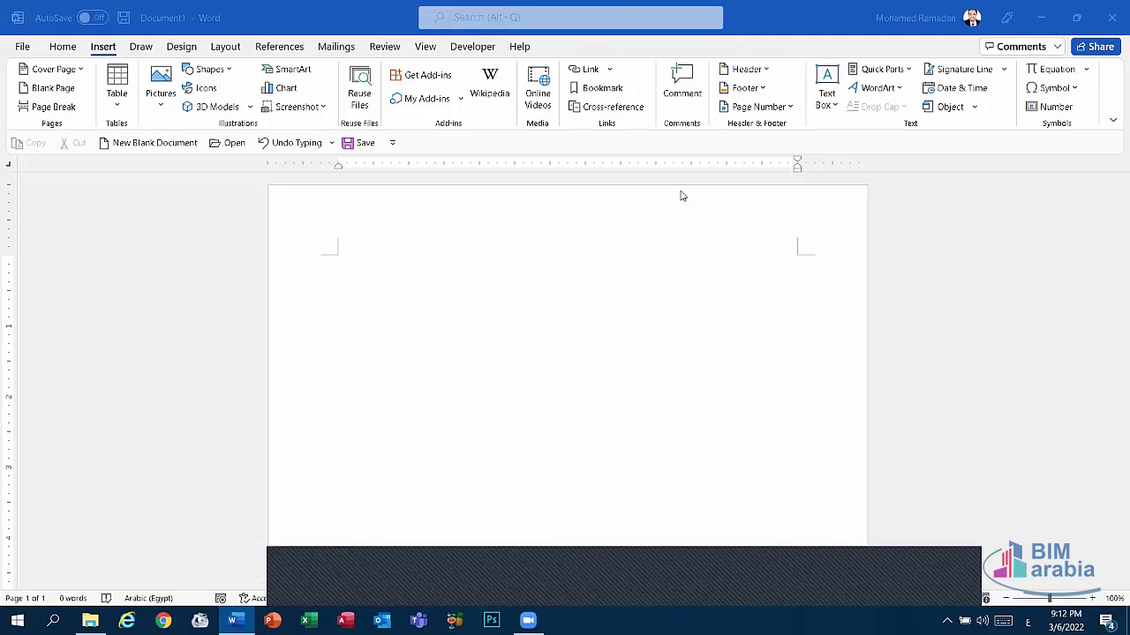
pyautogui.click(281, 46)
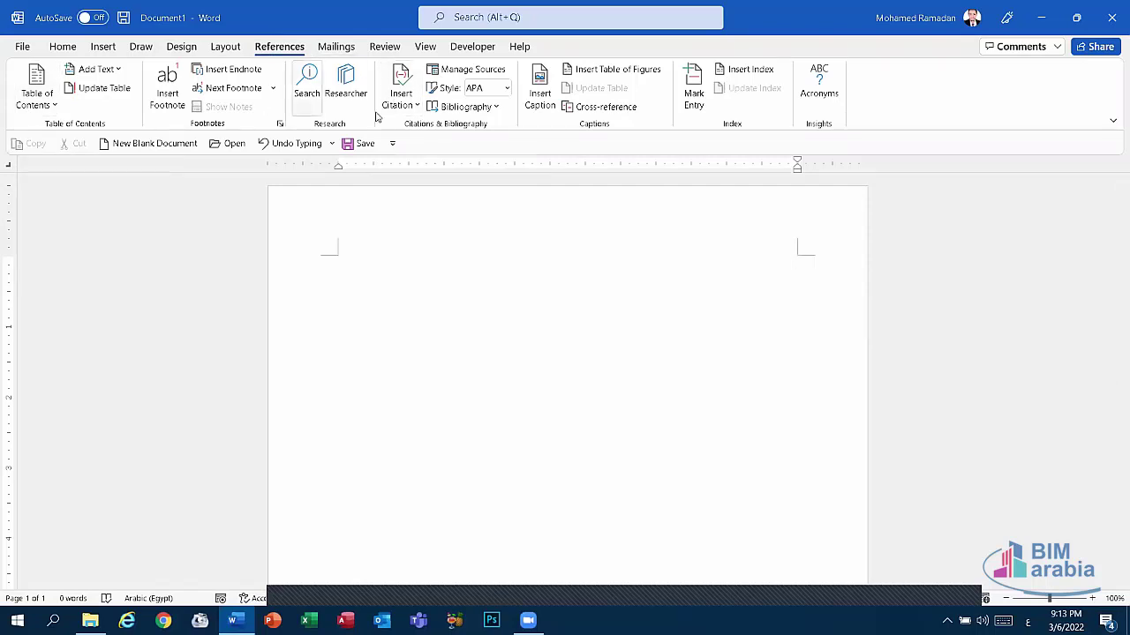
# - Start adding a new citation source, then cancel it
pyautogui.click(394, 115)
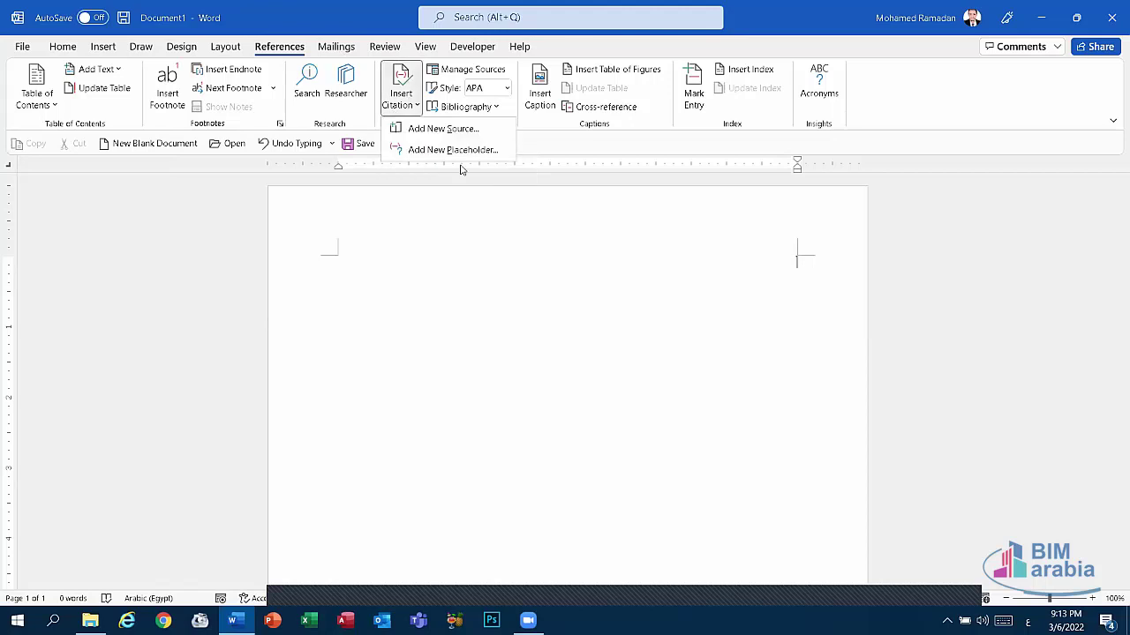
pyautogui.click(433, 128)
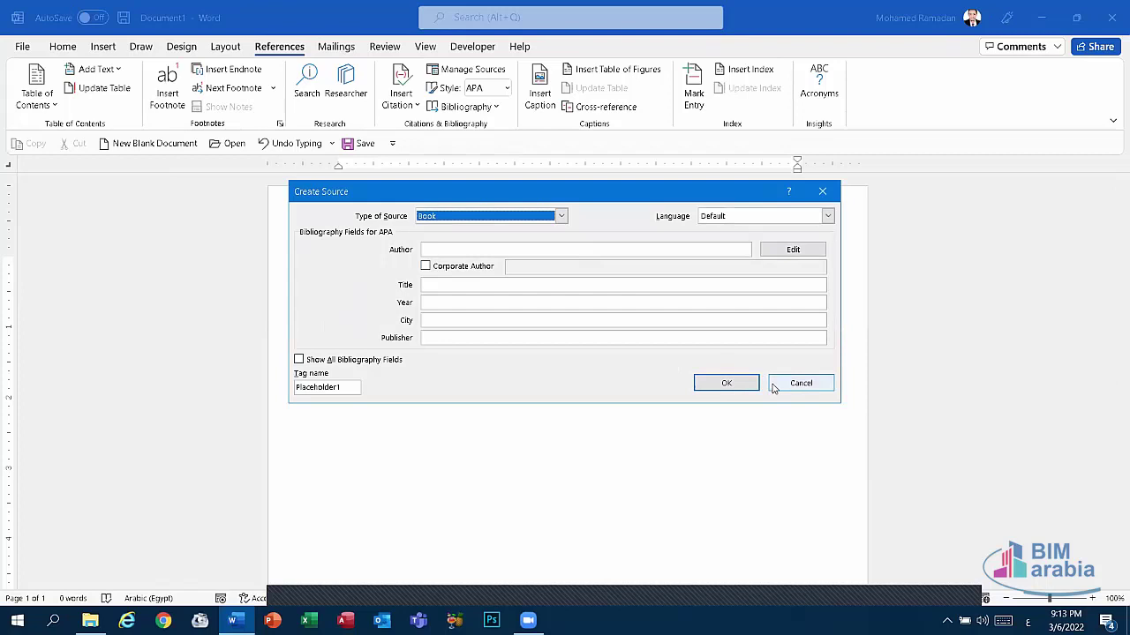
pyautogui.click(774, 389)
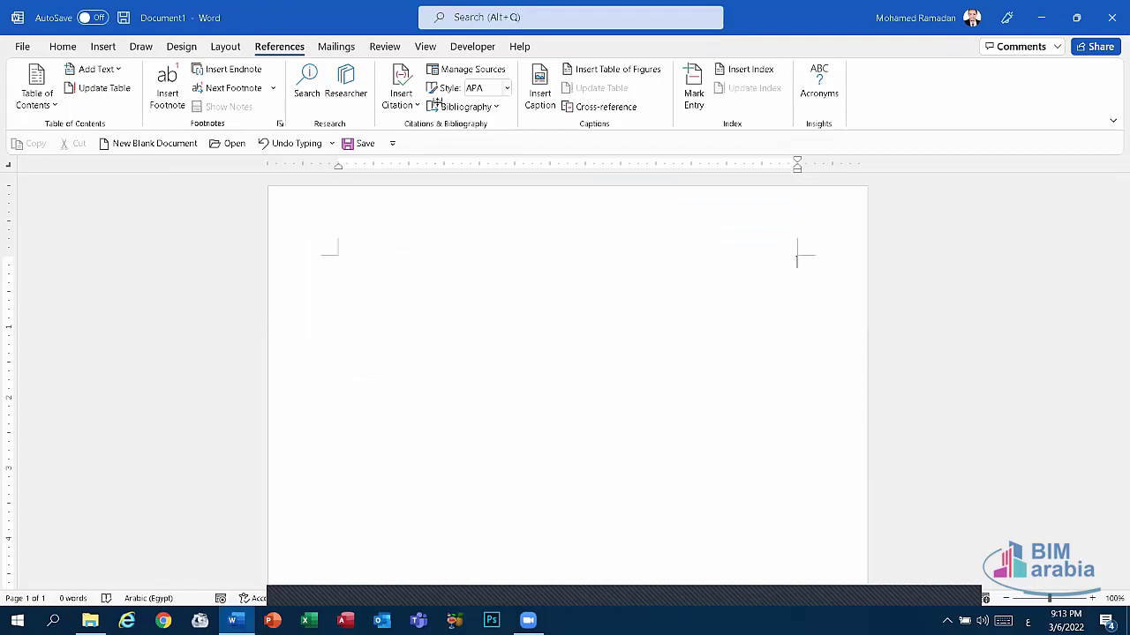
# - Preview the Table of Contents styles, then look over the Mailings tools
pyautogui.click(26, 101)
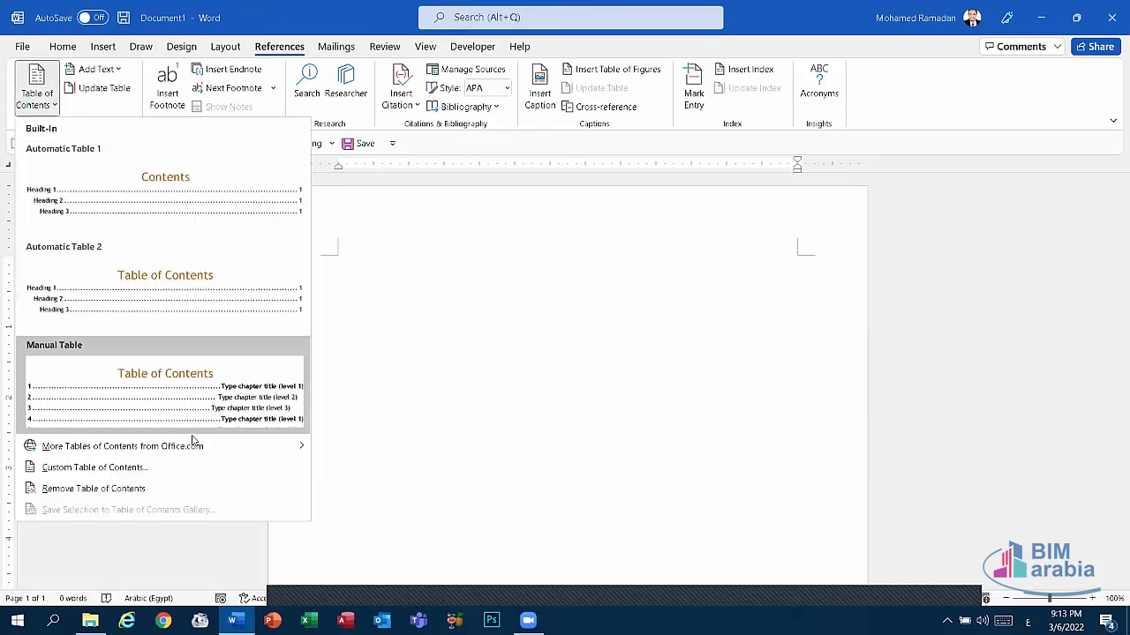
pyautogui.click(398, 376)
pyautogui.click(338, 55)
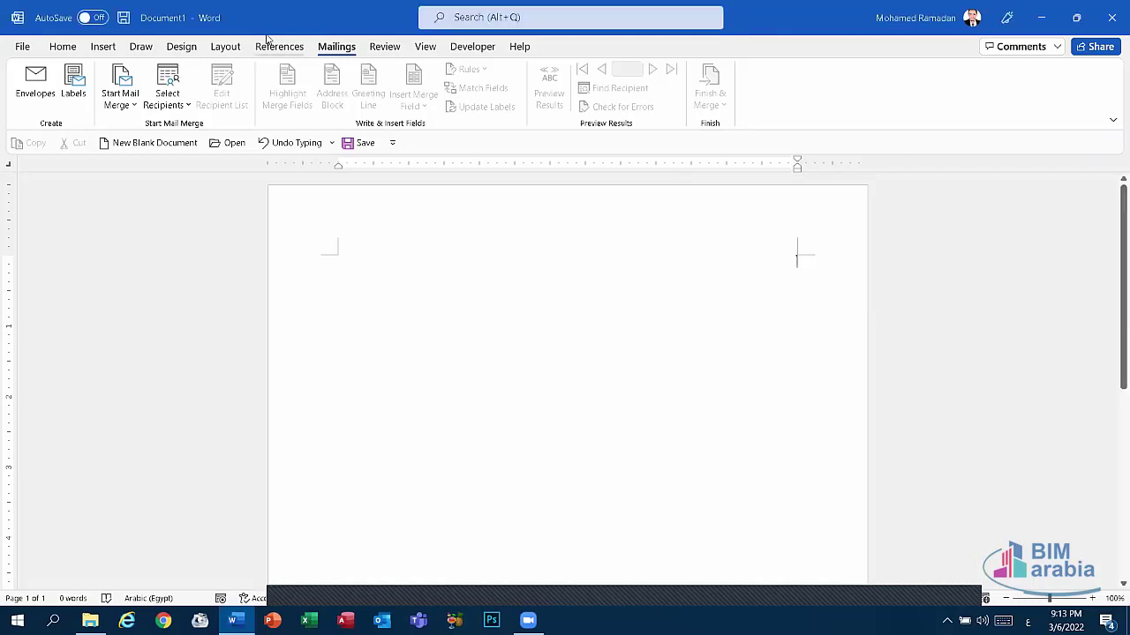
pyautogui.click(103, 47)
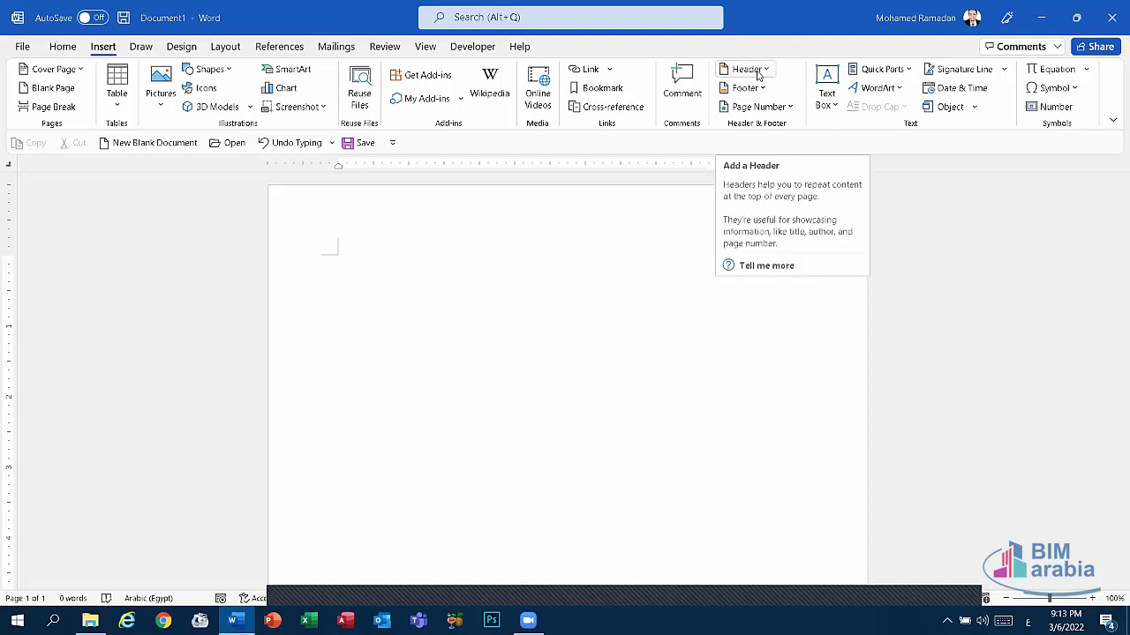
# - Insert a Blank header containing the author's first name, then close header editing
pyautogui.click(757, 75)
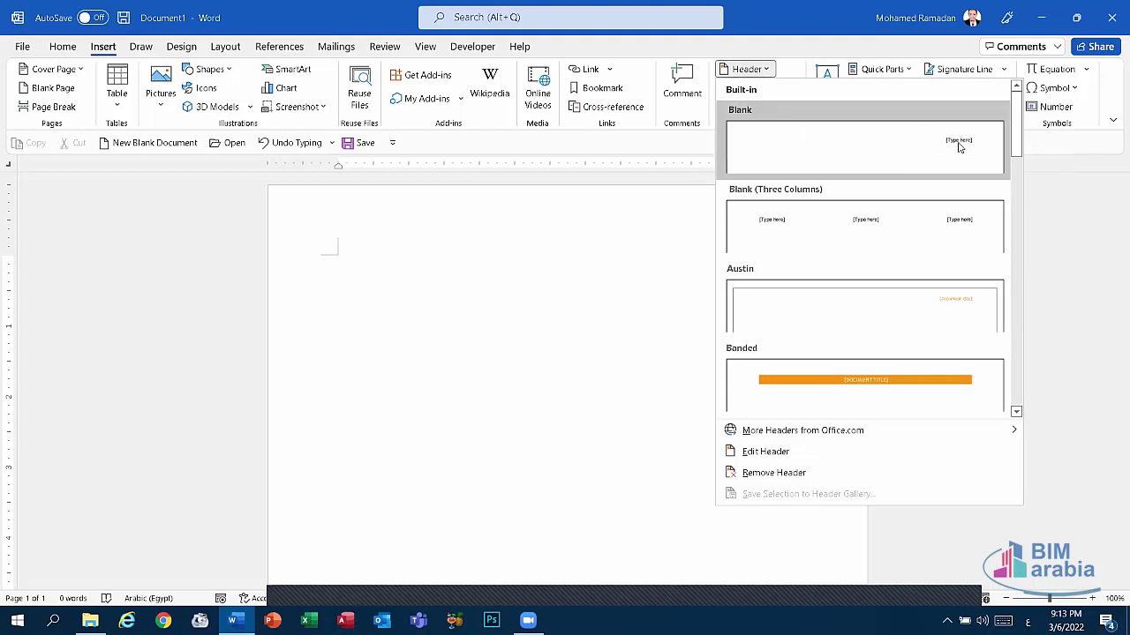
pyautogui.click(750, 219)
pyautogui.write('M')
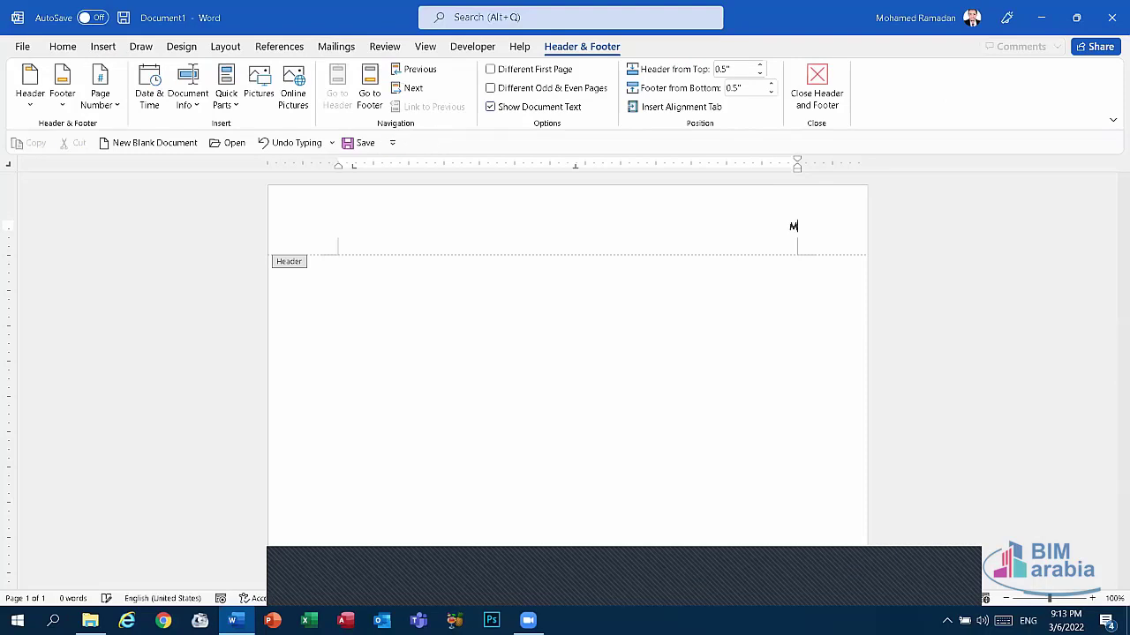
pyautogui.write('ohame')
pyautogui.write('d')
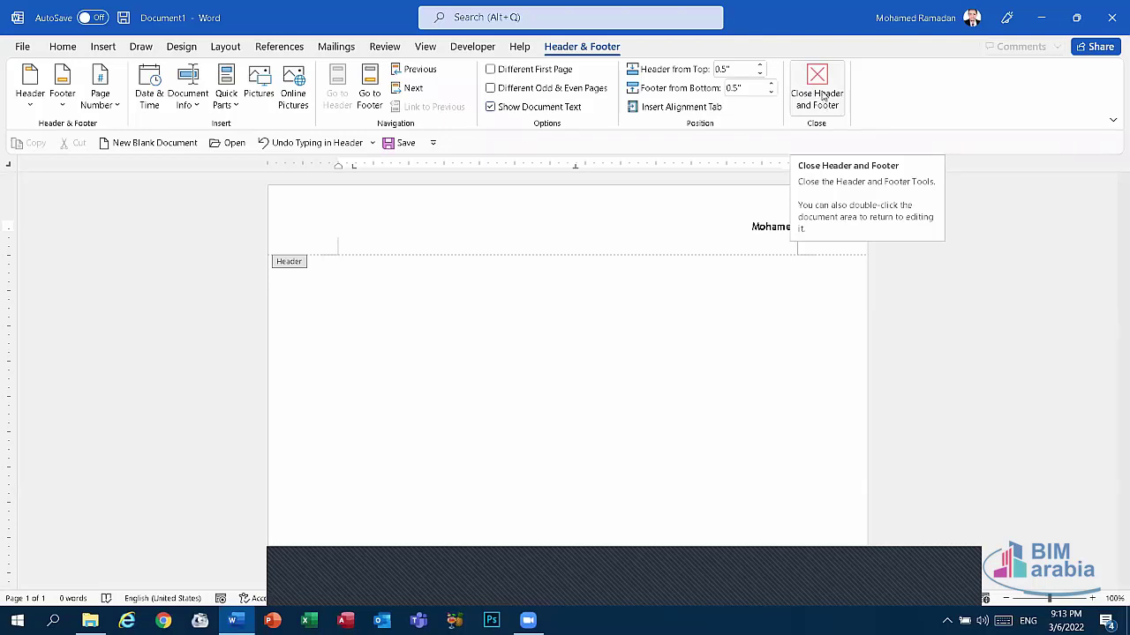
pyautogui.click(821, 95)
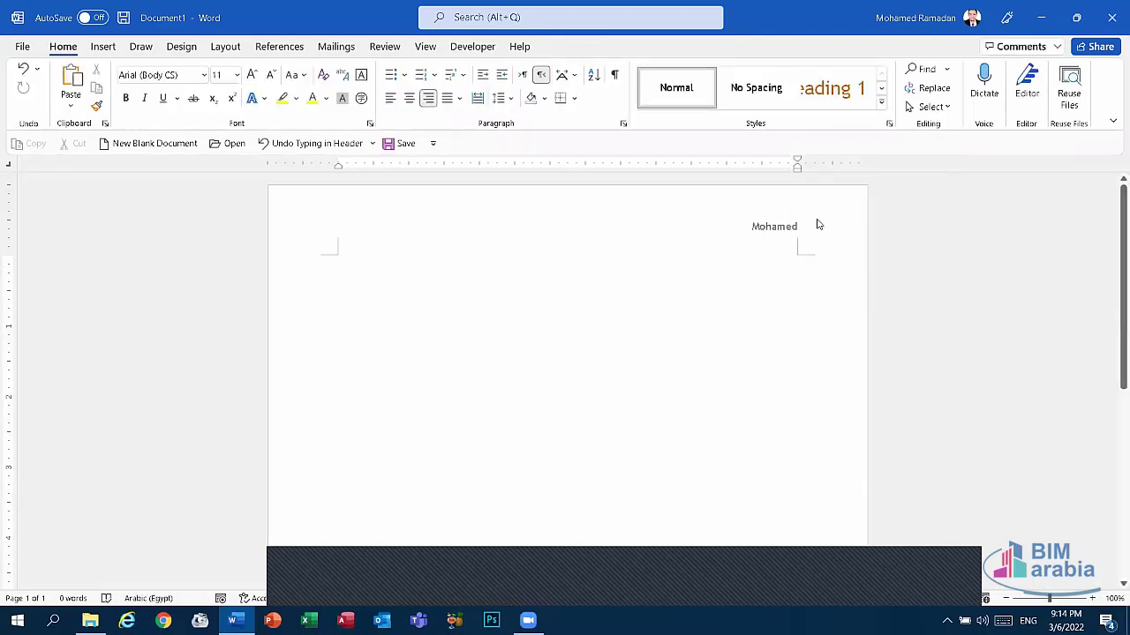
pyautogui.scroll(-5, 777, 256)
pyautogui.scroll(-5, 820, 326)
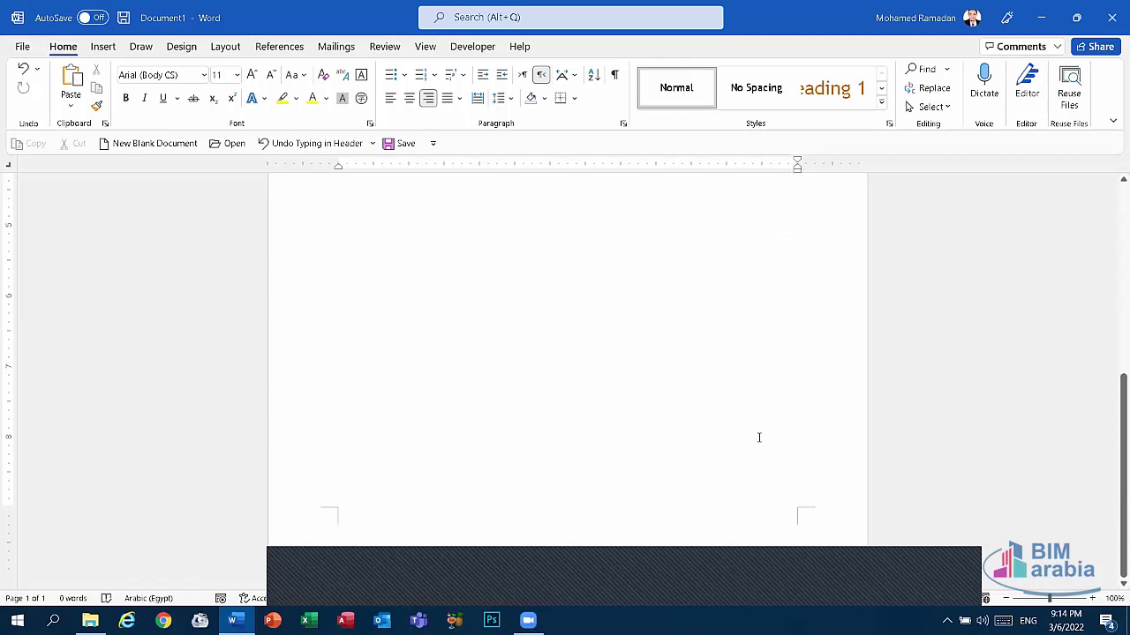
pyautogui.scroll(10, 536, 195)
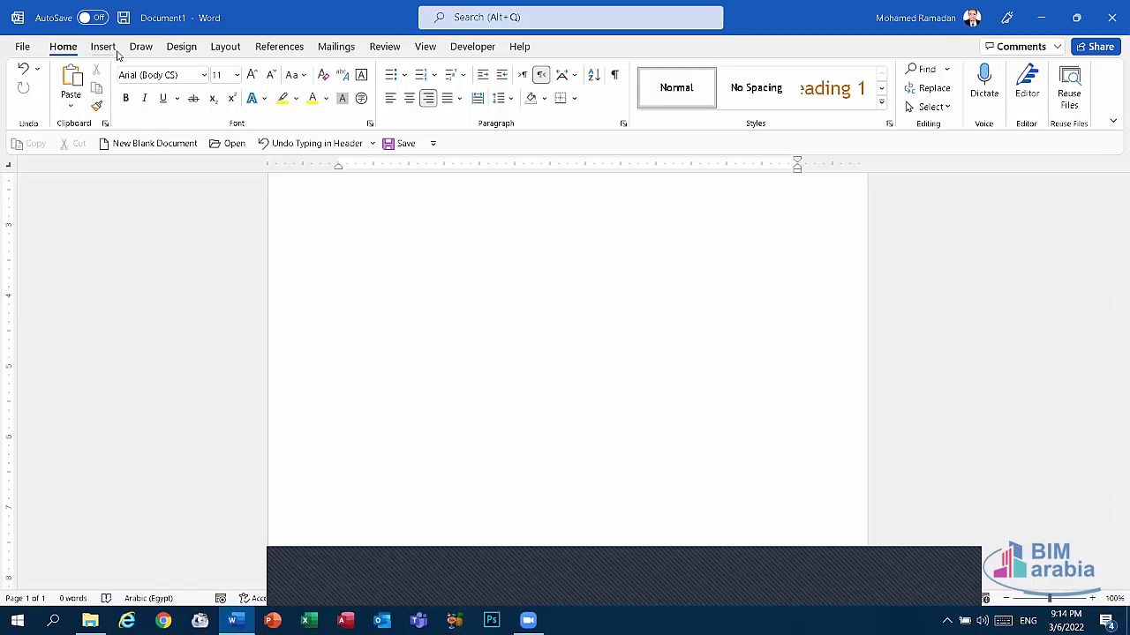
# - On the Insert tab, preview the built-in footer designs and close them without adding one
pyautogui.click(102, 46)
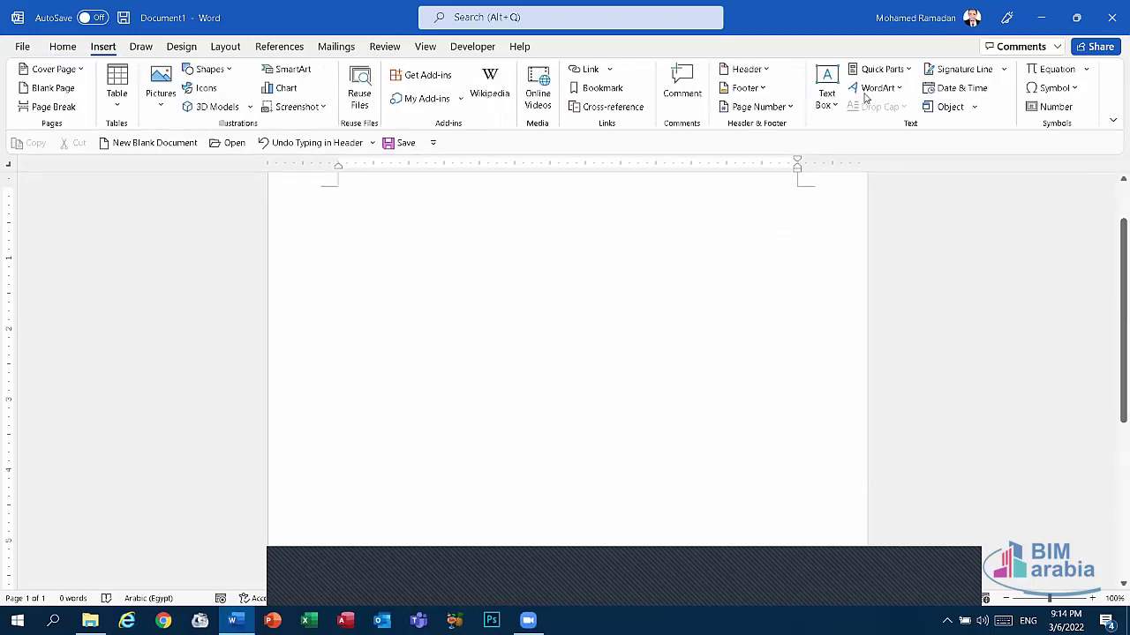
pyautogui.click(743, 88)
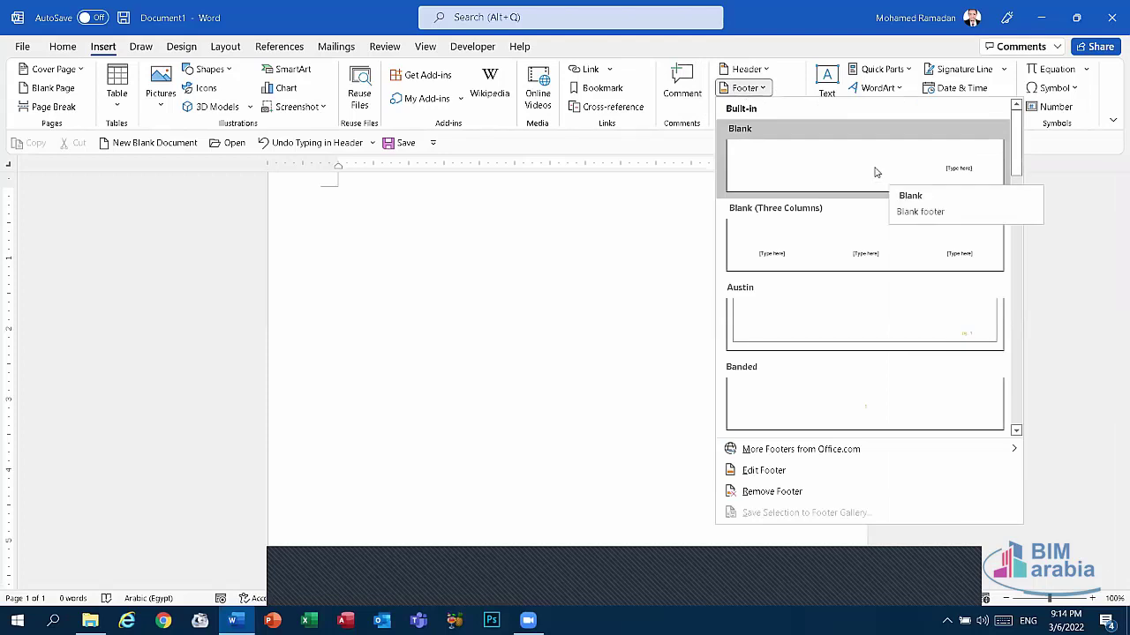
pyautogui.click(748, 88)
# - Preview the Top, Bottom, Margins and Current Position page-number galleries without inserting, then show References
pyautogui.click(770, 111)
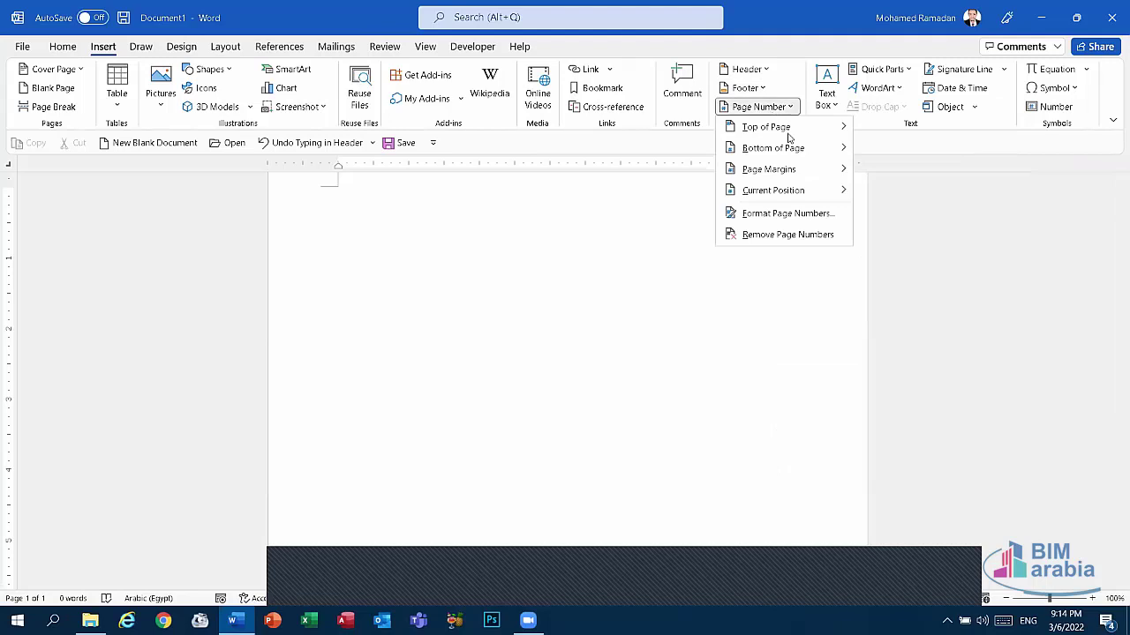
pyautogui.moveTo(762, 129)
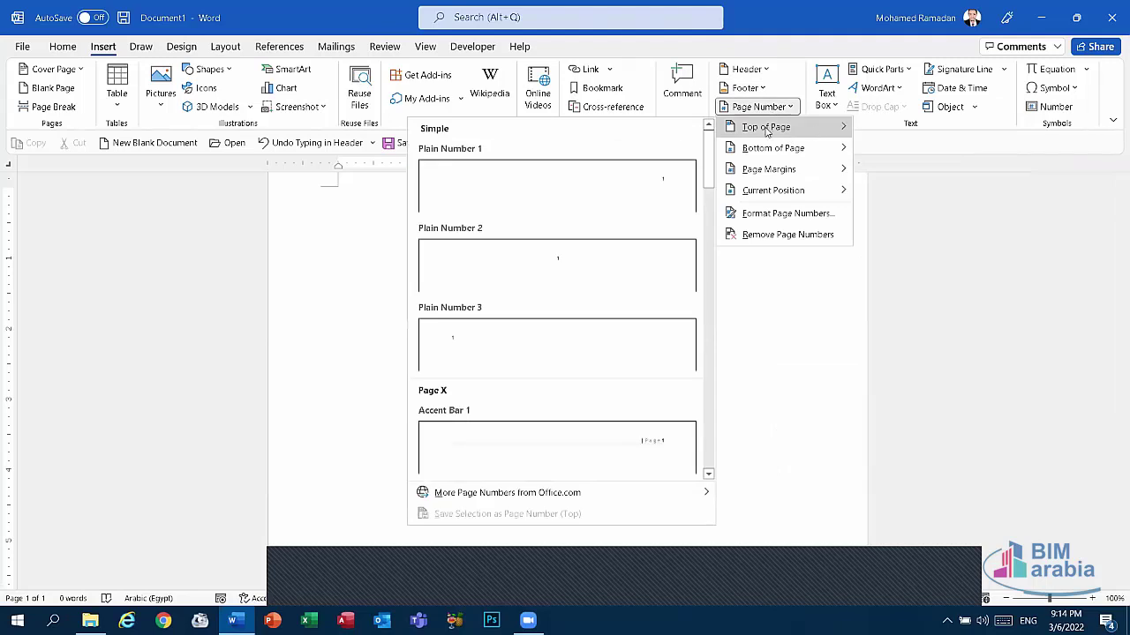
pyautogui.moveTo(750, 148)
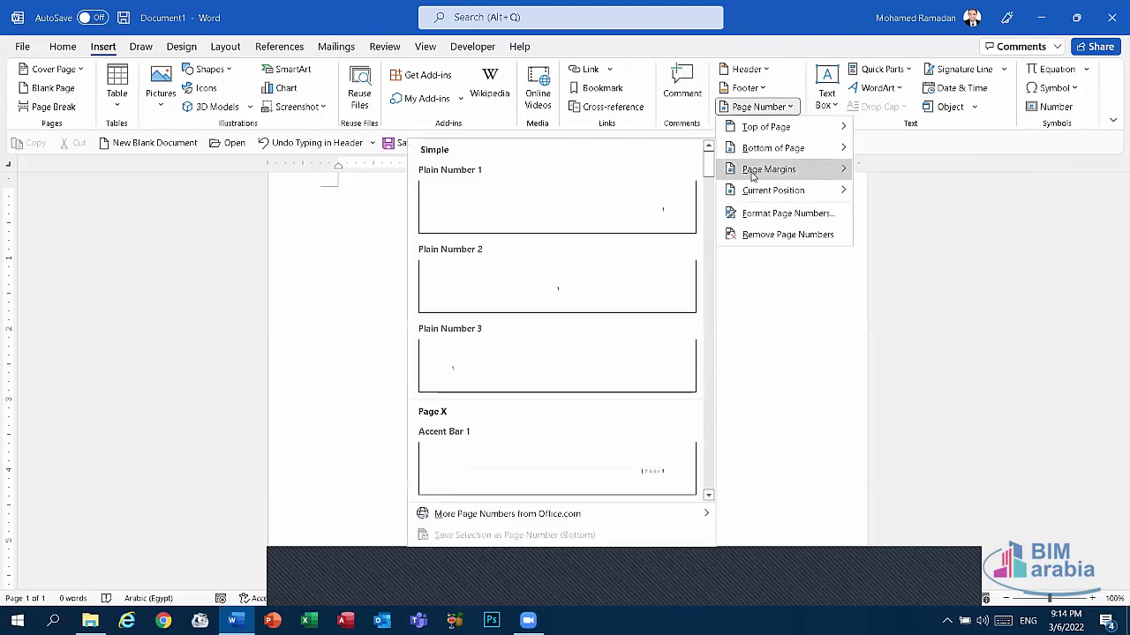
pyautogui.moveTo(780, 191)
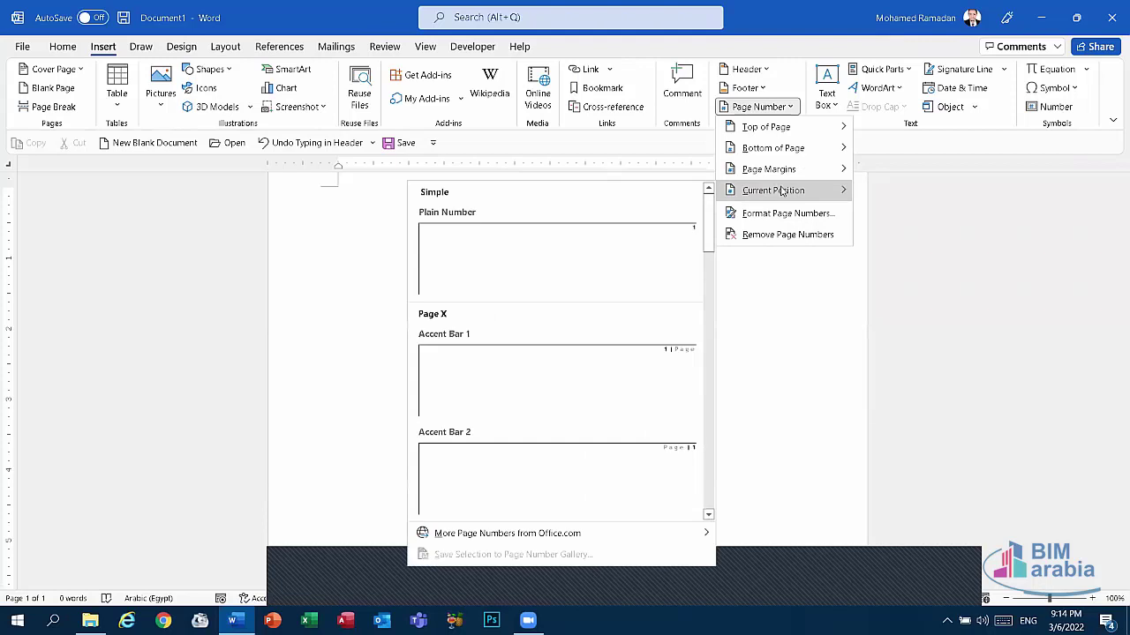
pyautogui.click(802, 331)
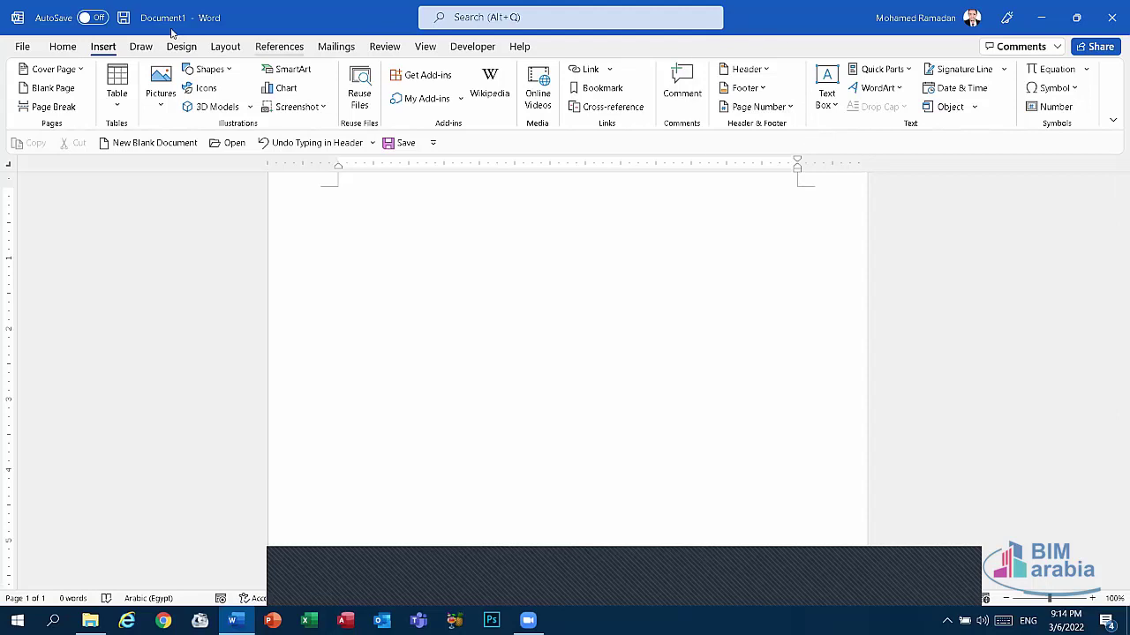
pyautogui.click(279, 48)
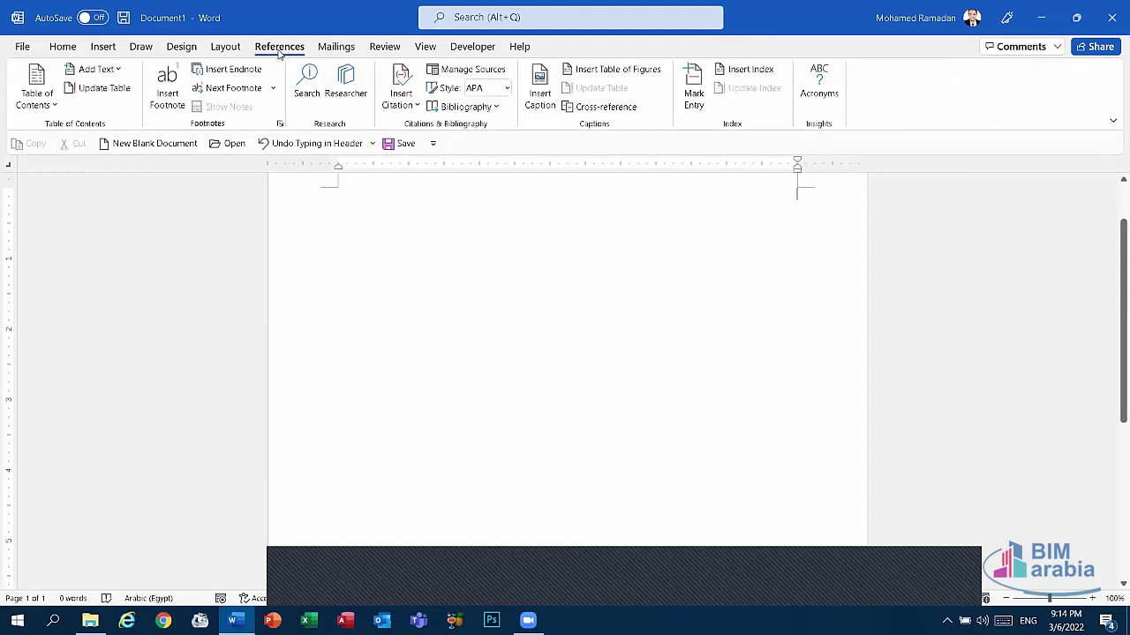
# - Glance over the Mailings tab's mail merge tools, then return to the Insert tab
pyautogui.click(335, 48)
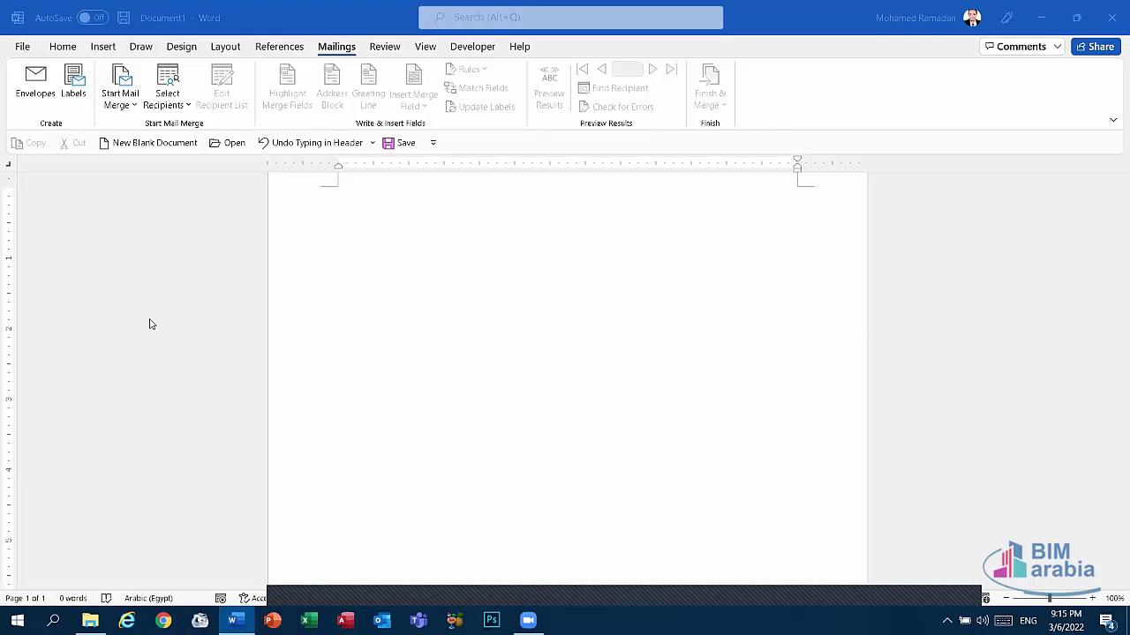
pyautogui.click(119, 47)
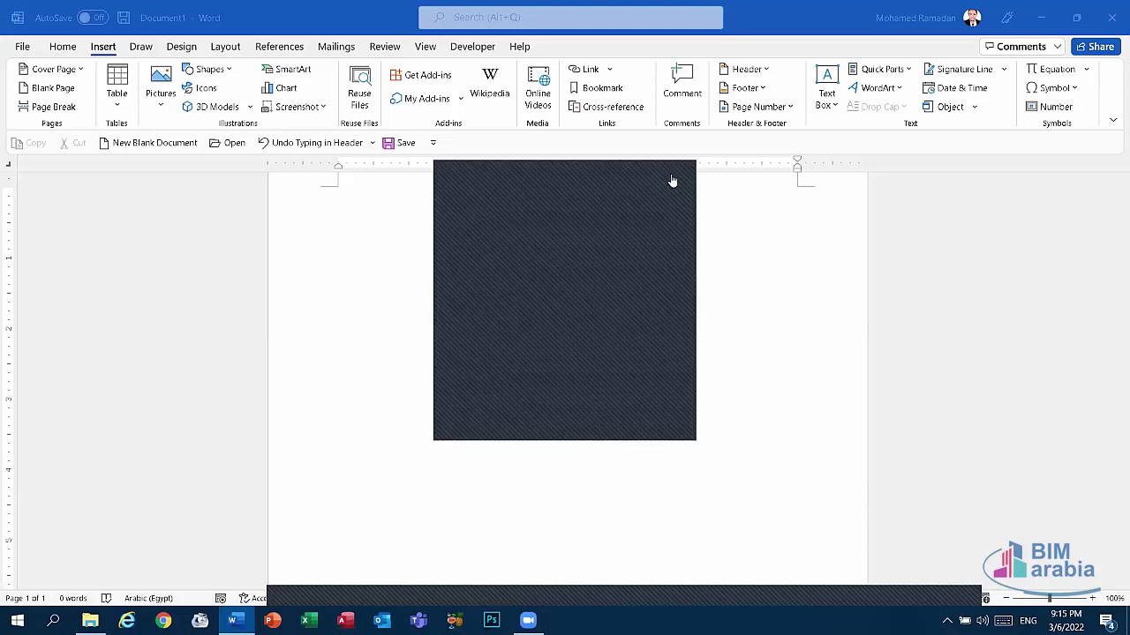
pyautogui.click(671, 180)
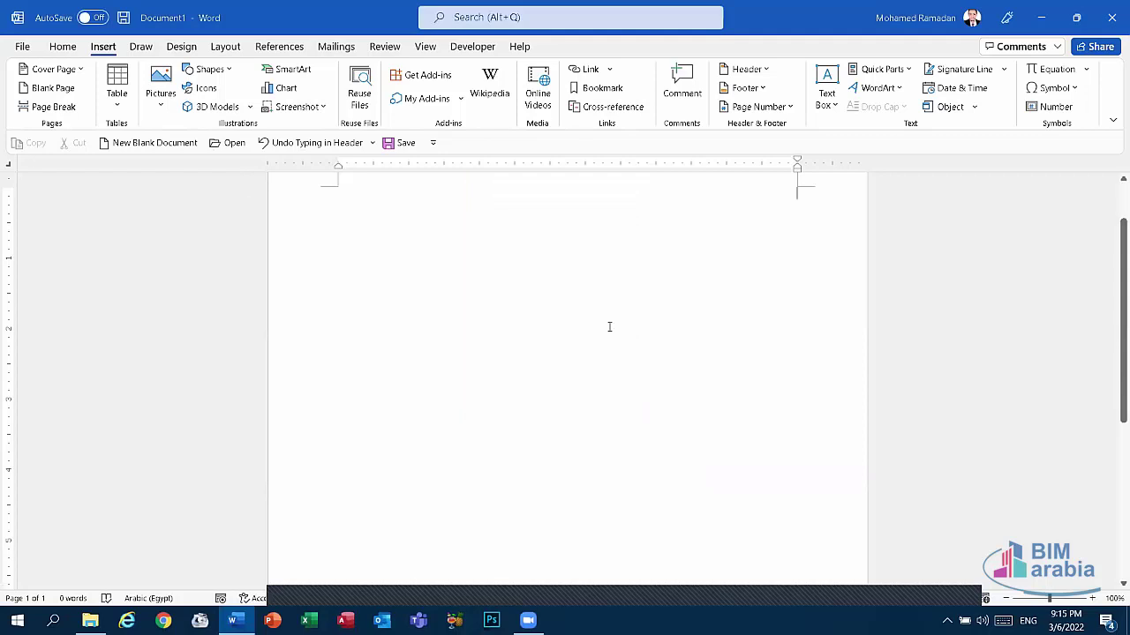
# - Center-align page number 1 at the page top from Home, then switch to the Design tab
pyautogui.click(62, 47)
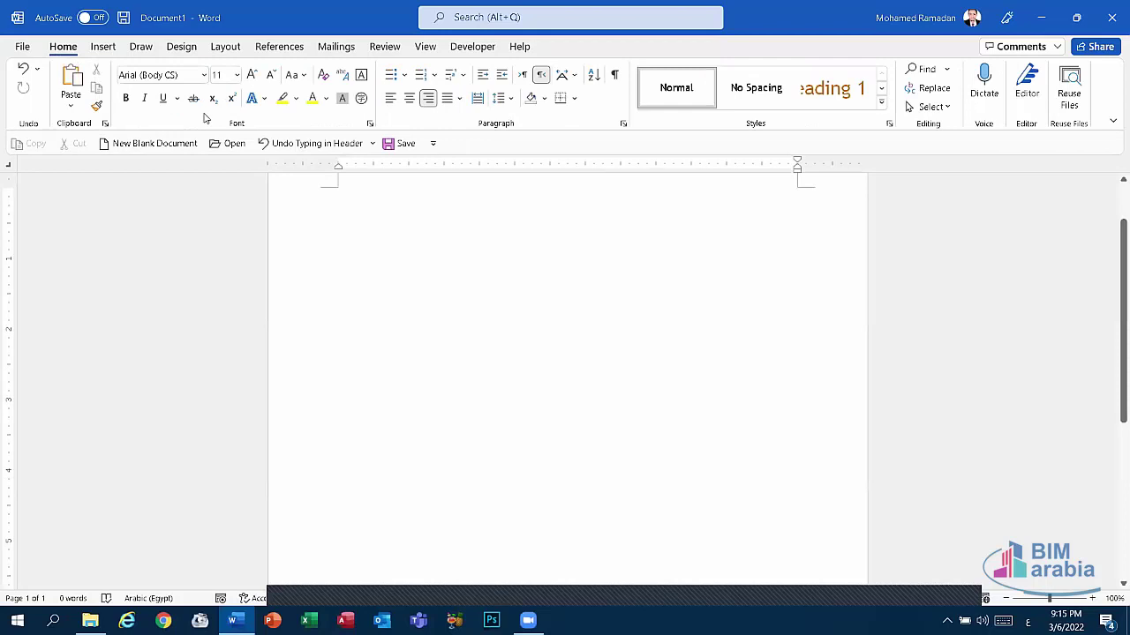
pyautogui.click(409, 98)
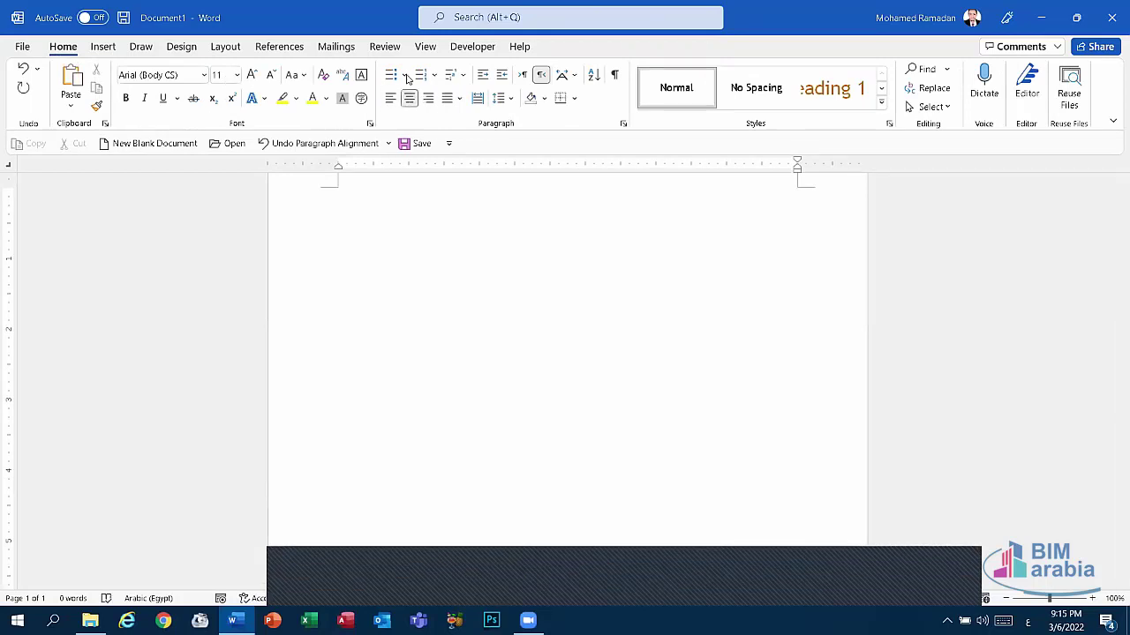
pyautogui.click(108, 47)
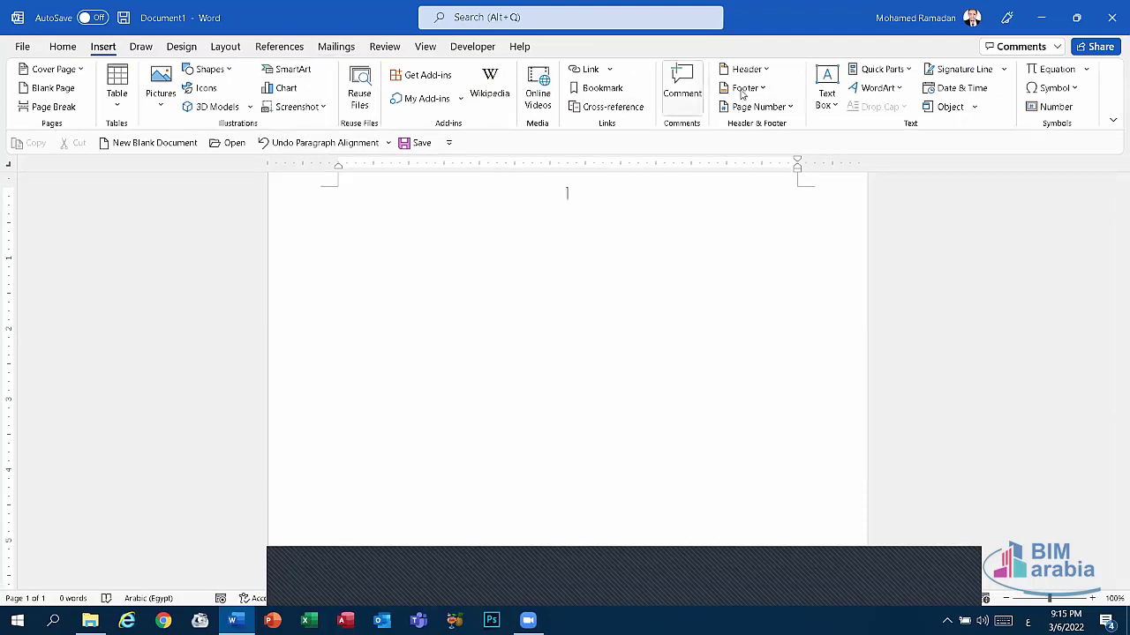
pyautogui.click(190, 49)
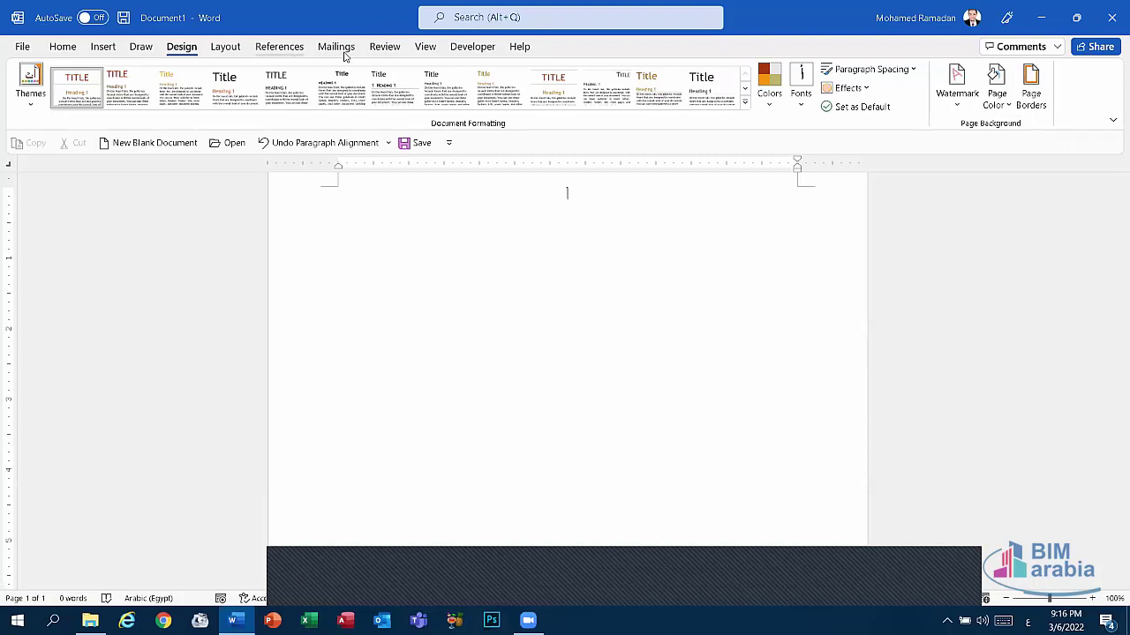
# - Switch to the References tab above the blank document page
pyautogui.click(278, 48)
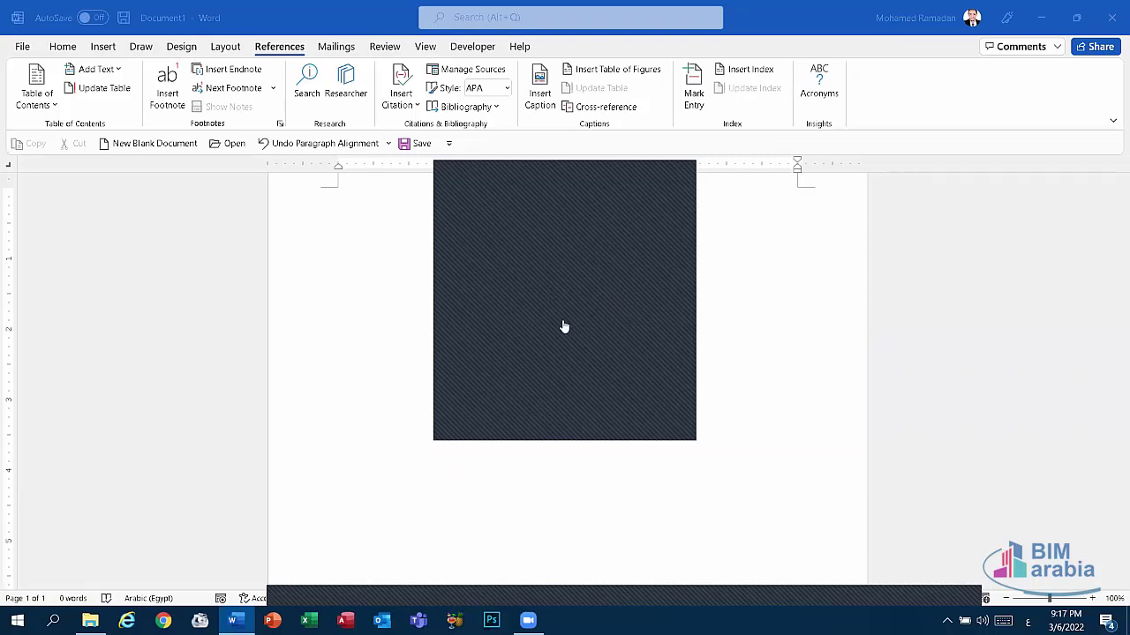
pyautogui.click(664, 176)
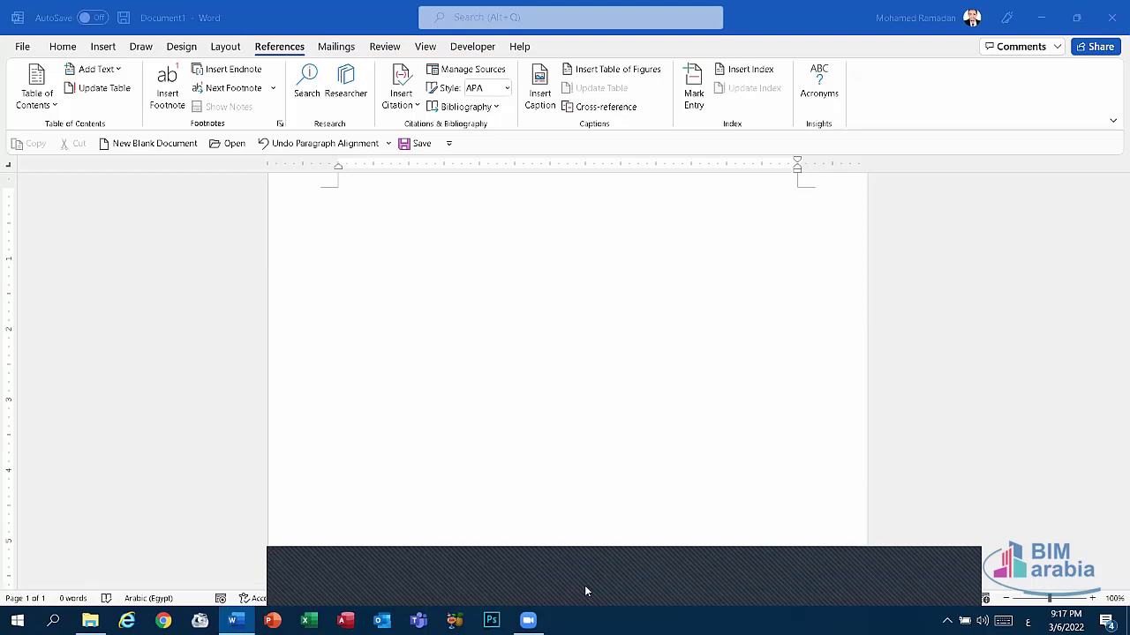
# - Dismiss the Alt+Q feature search and go back to the Home tab by way of Insert
pyautogui.hotkey('alt', 'q')
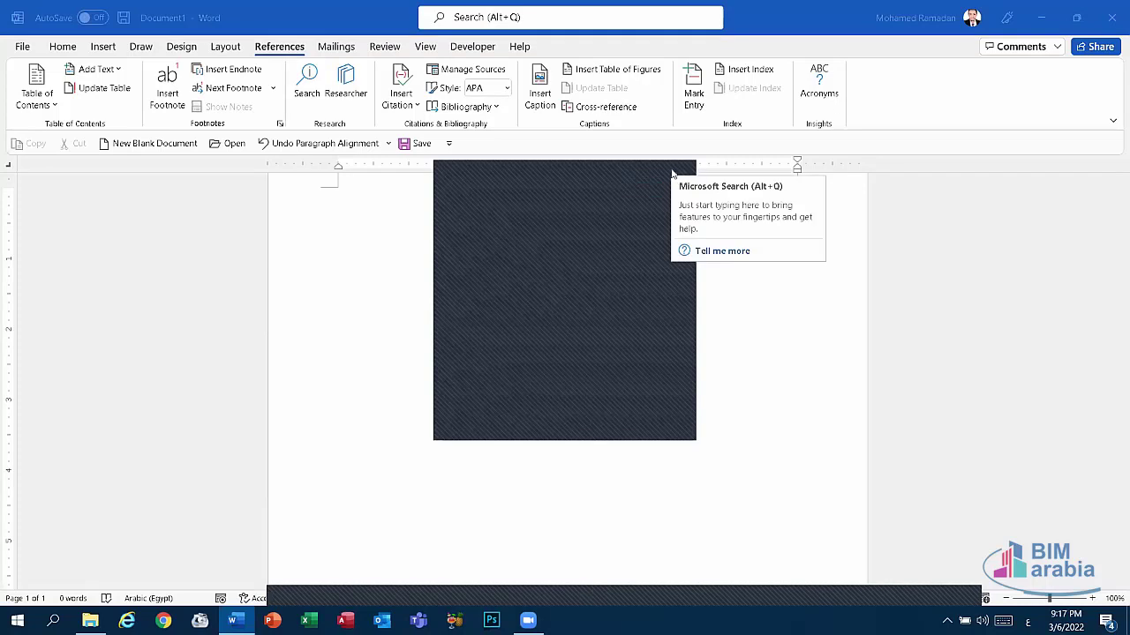
pyautogui.click(685, 359)
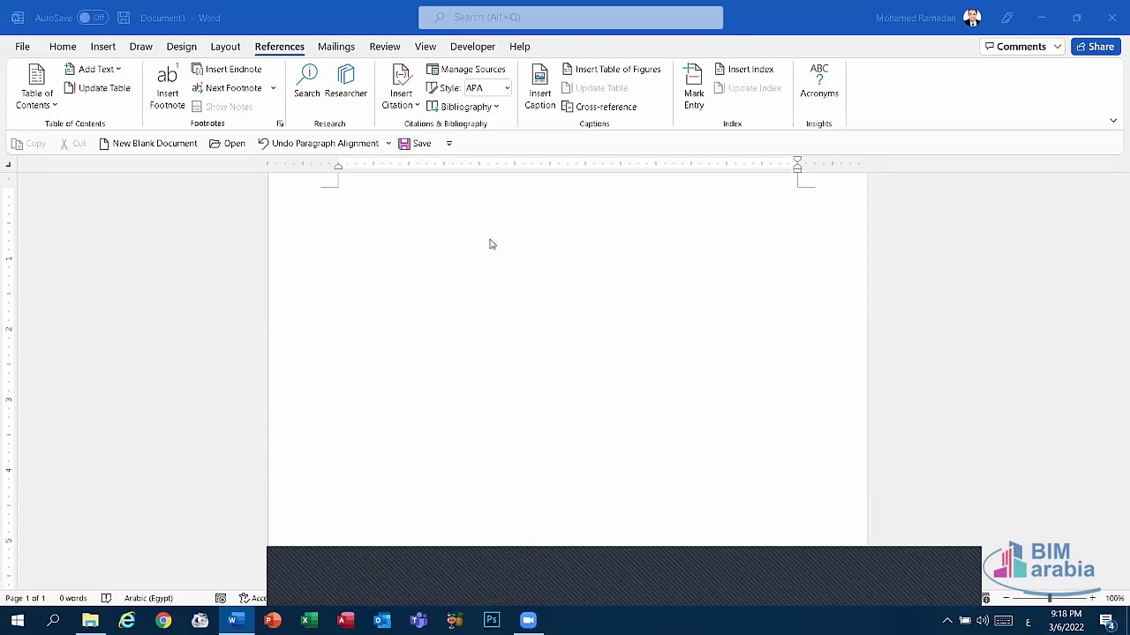
pyautogui.click(103, 46)
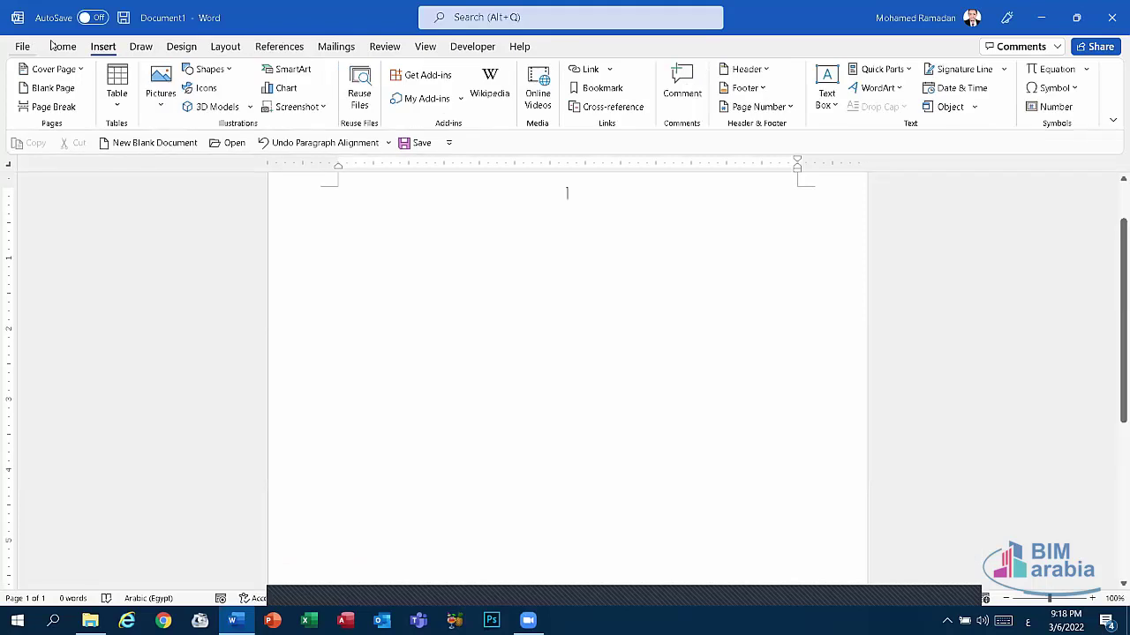
pyautogui.click(55, 46)
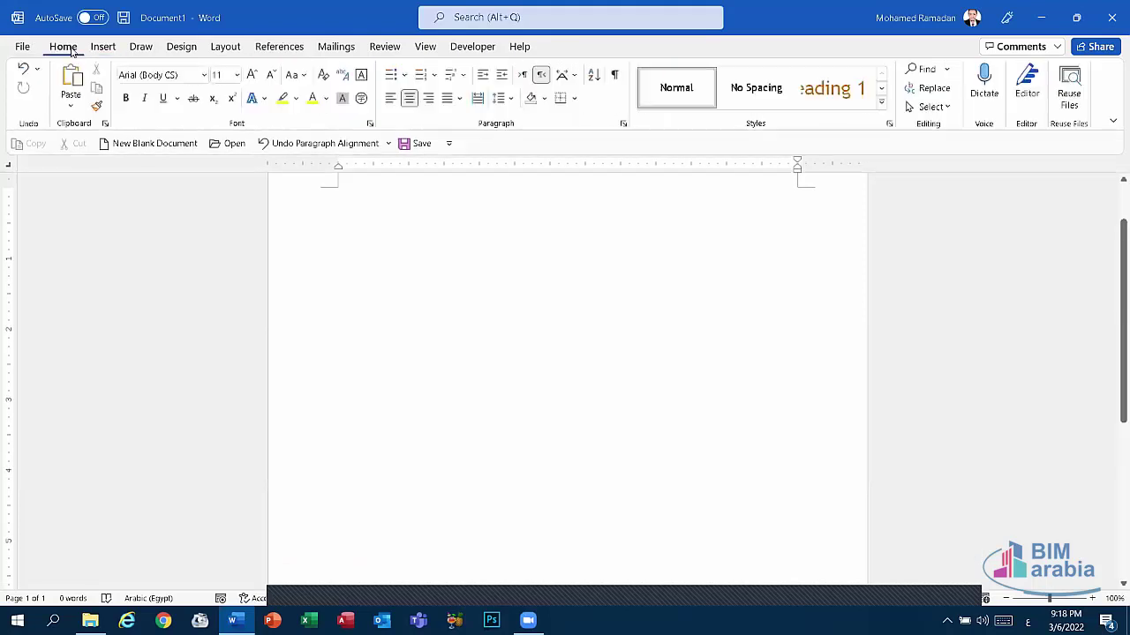
pyautogui.click(590, 572)
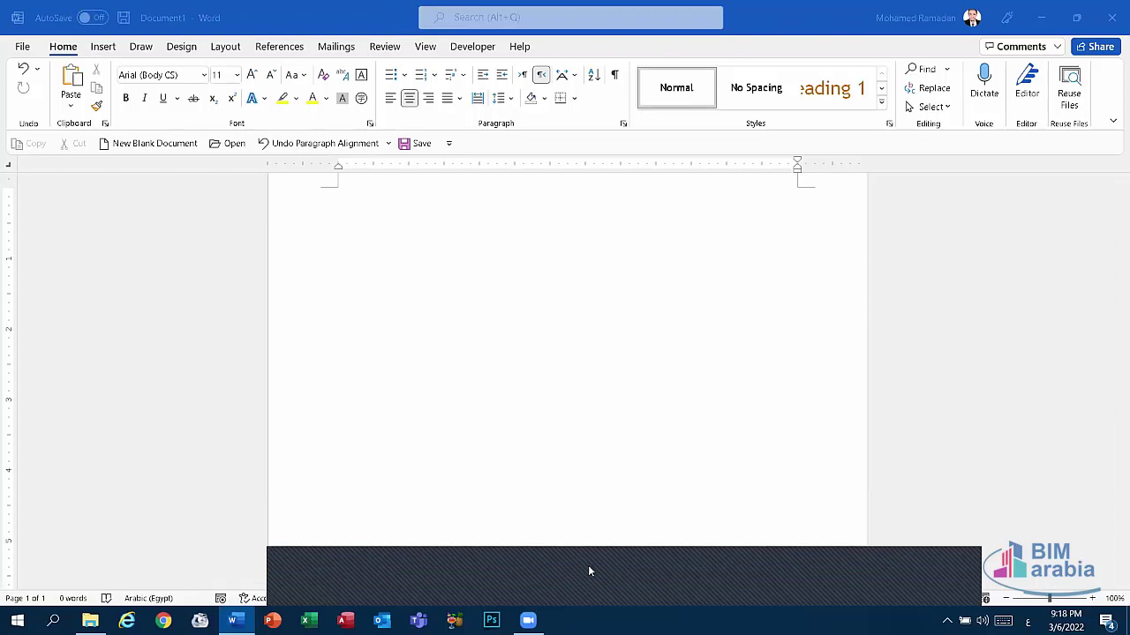